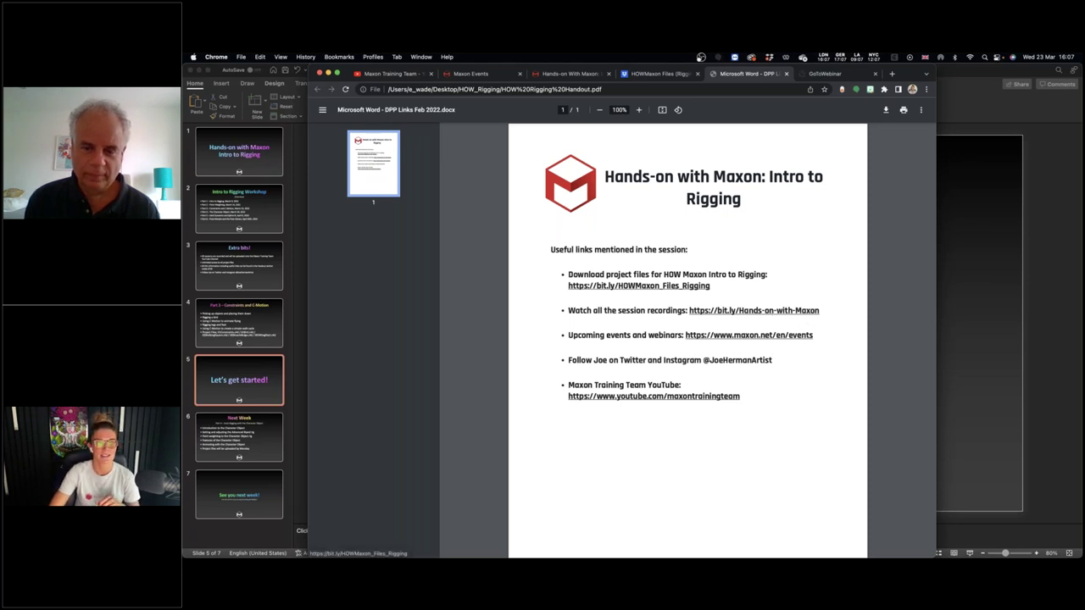
Browse the Week 3 rigging folder in Dropbox, then move to the Maxon Training Team channel.
click(653, 74)
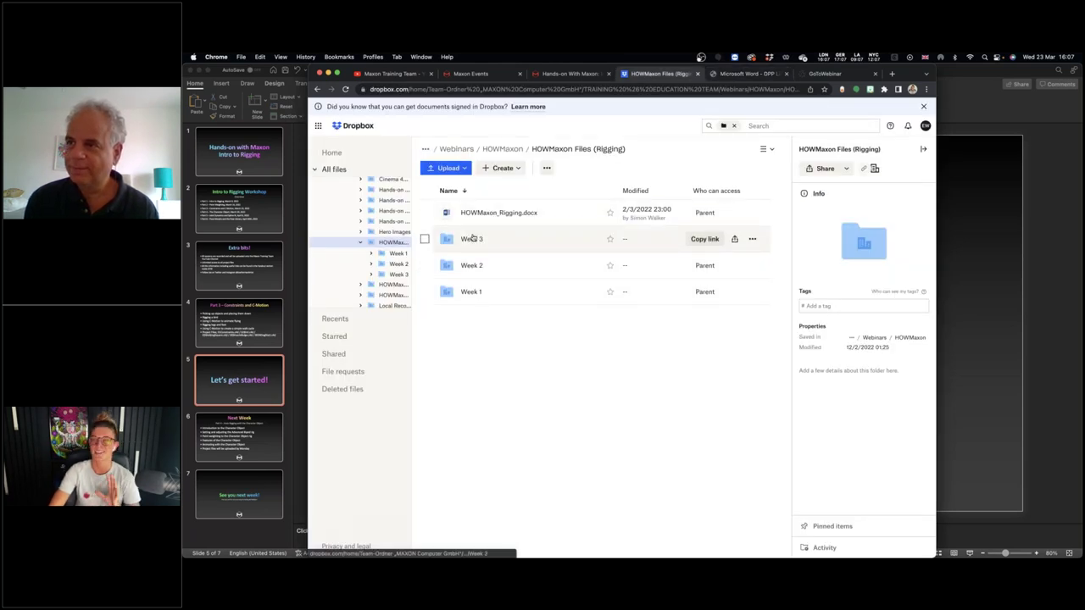
click(473, 239)
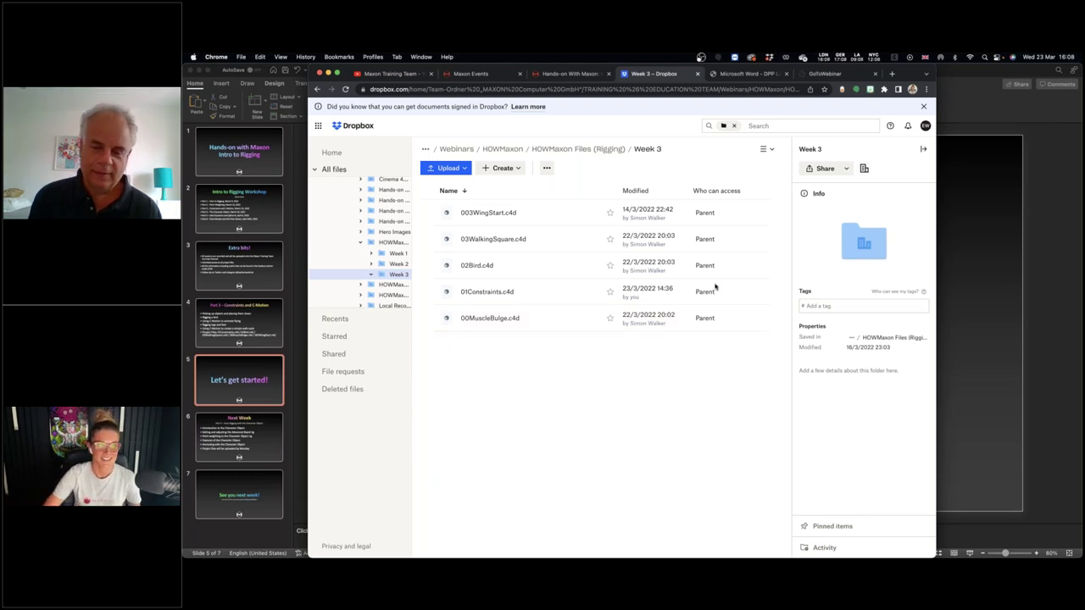
click(384, 75)
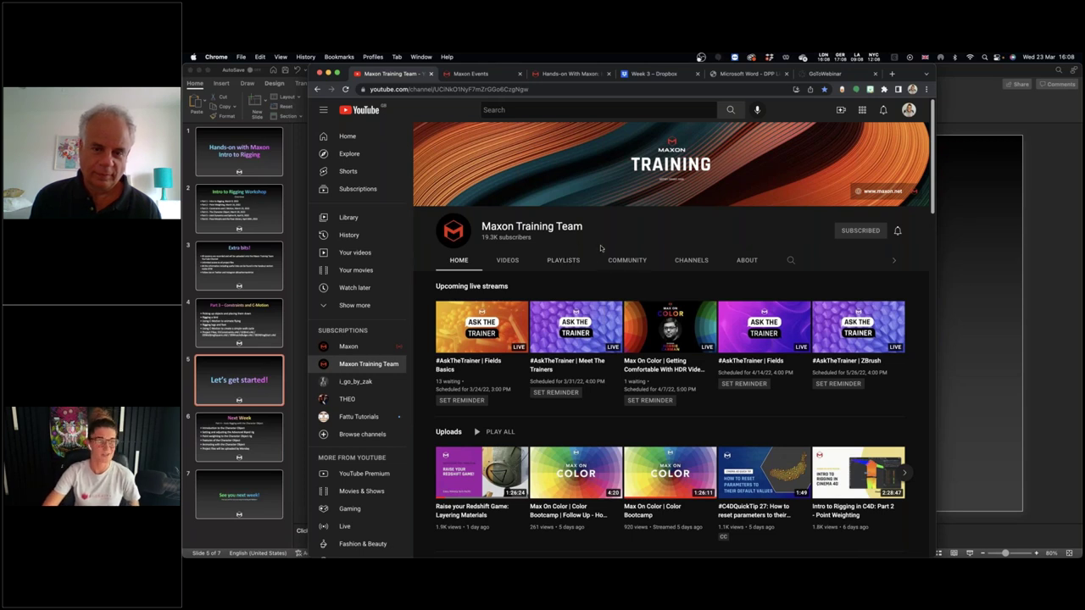
Scroll down to the Hands-on with Maxon replays and point at the rigging video.
scroll(600, 247, down, 10)
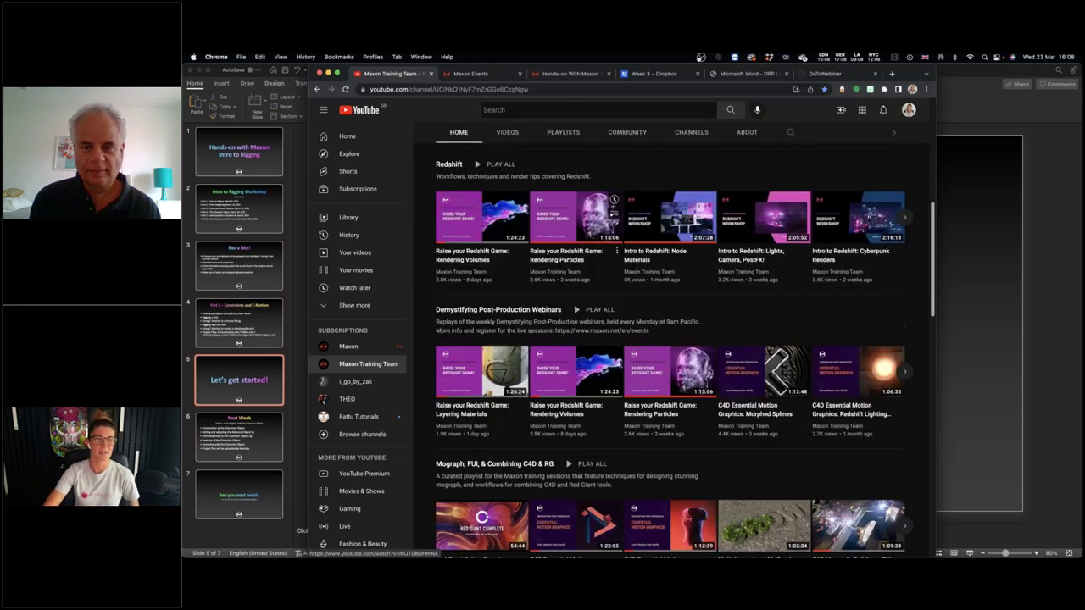
scroll(551, 339, down, 10)
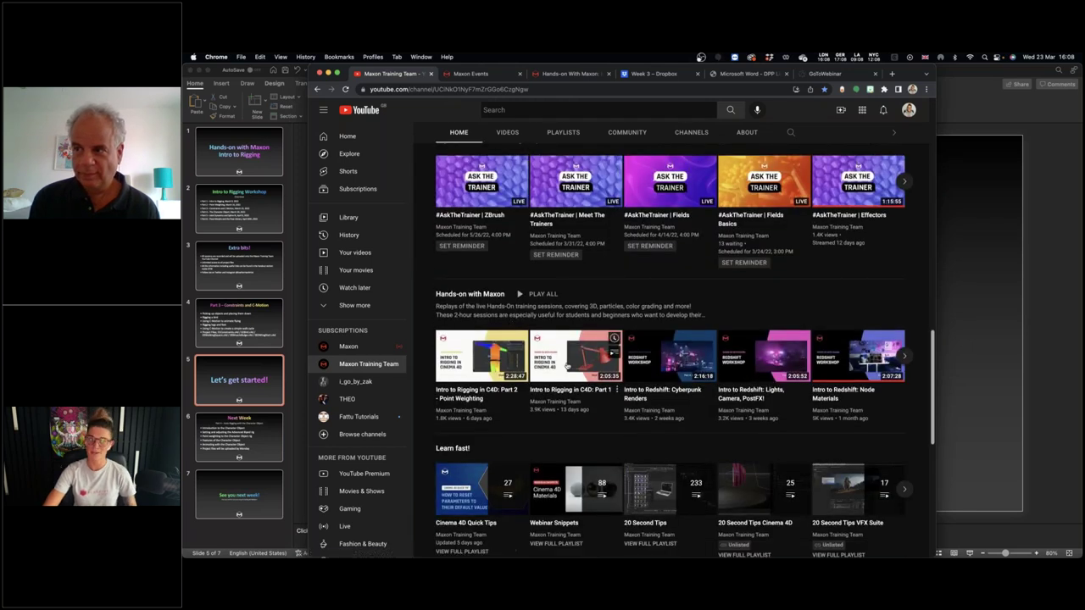
mouse_move(492, 367)
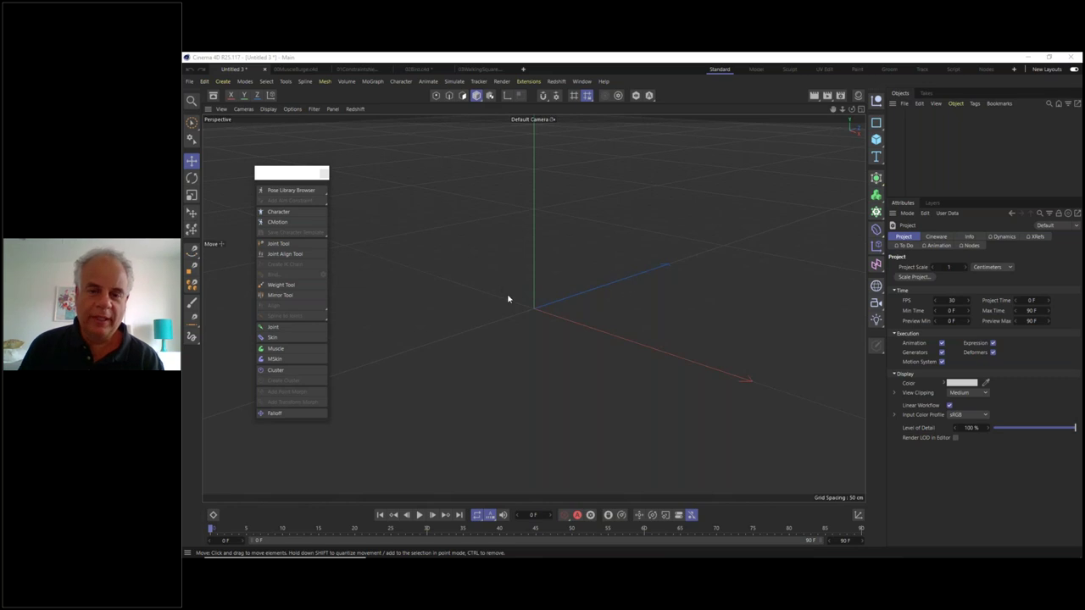
Open the 00MuscleBulge.c4d project from the recent files list.
click(191, 83)
mouse_move(197, 118)
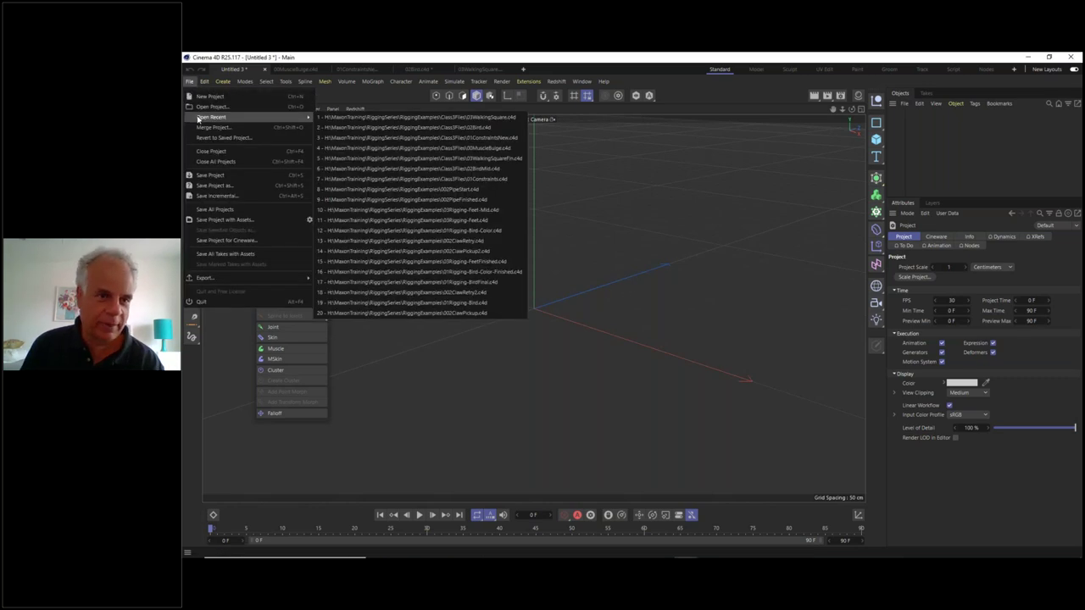
click(406, 148)
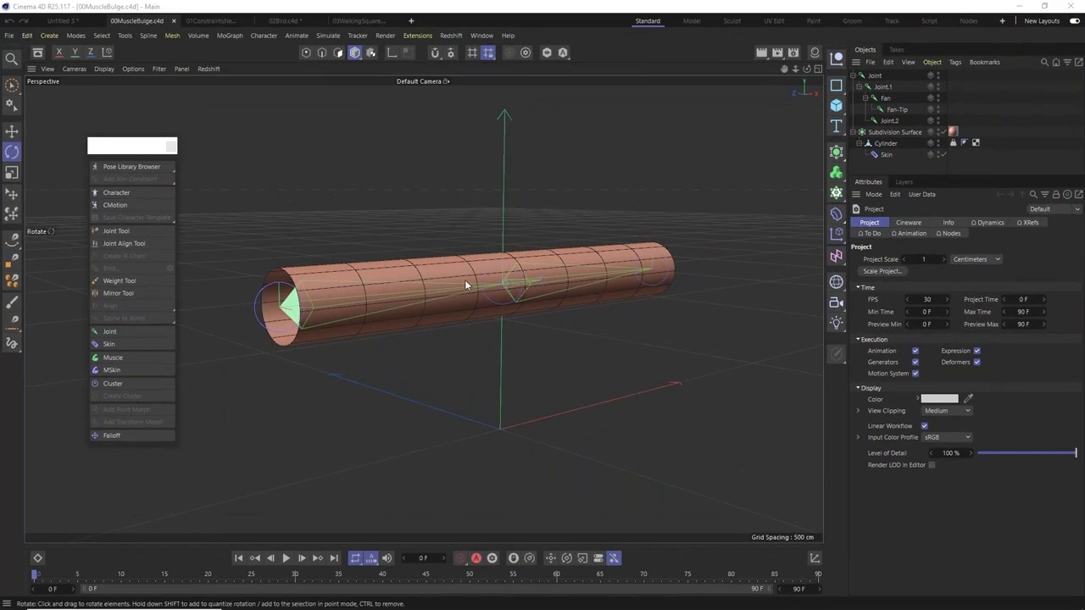
Orbit around the cylinder, close the floating Character palette, and select Joint.1.
mouse_move(464, 282)
alt+mouse_down()
mouse_move(286, 310)
mouse_move(436, 313)
mouse_move(498, 285)
mouse_move(465, 303)
mouse_move(477, 296)
mouse_move(464, 253)
mouse_move(435, 261)
mouse_move(480, 286)
mouse_move(549, 296)
mouse_move(464, 292)
alt+mouse_up()
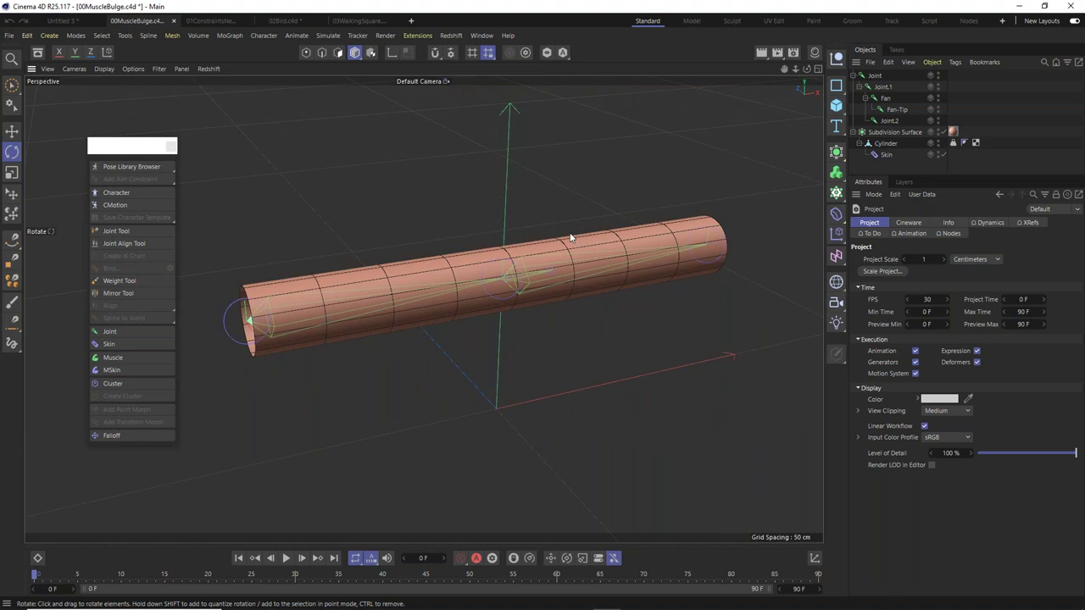
alt+drag(528, 334, 531, 302)
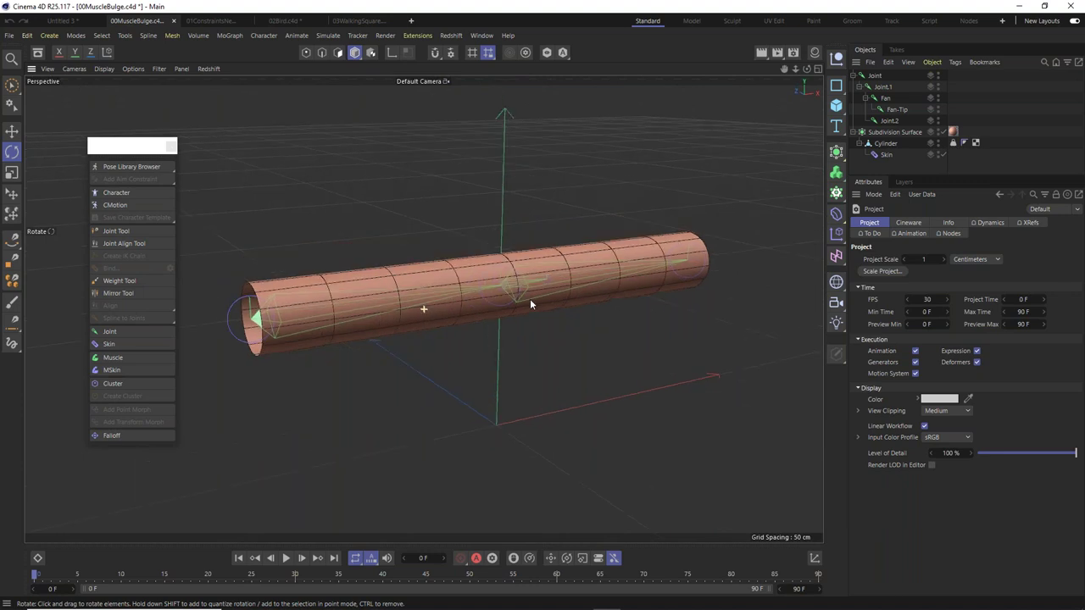
click(172, 147)
alt+middle_drag(552, 343, 528, 338)
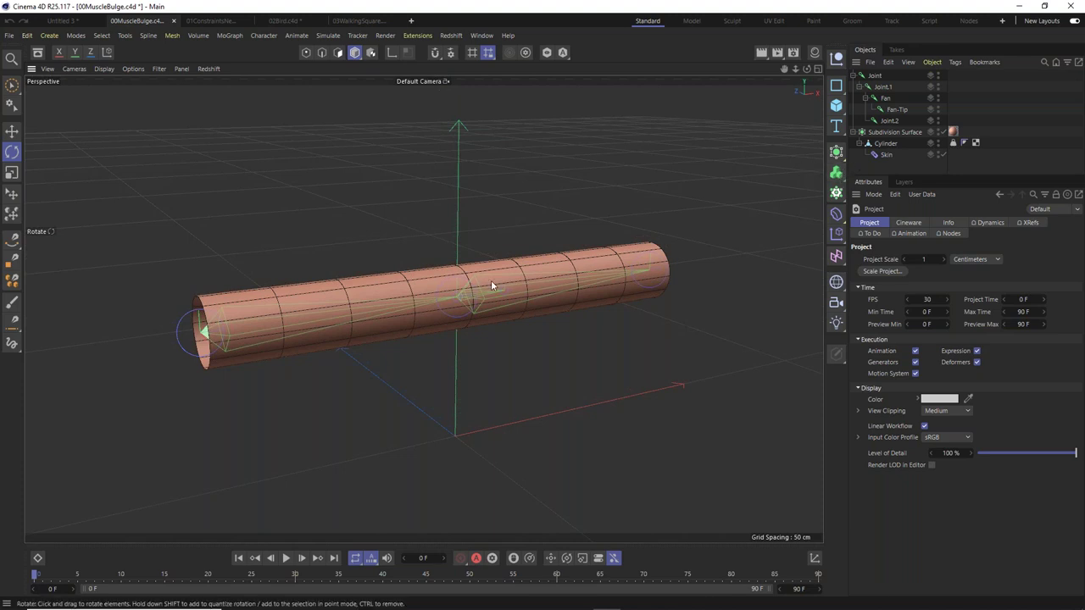
mouse_move(497, 282)
mouse_down()
mouse_move(508, 310)
mouse_move(486, 292)
mouse_up()
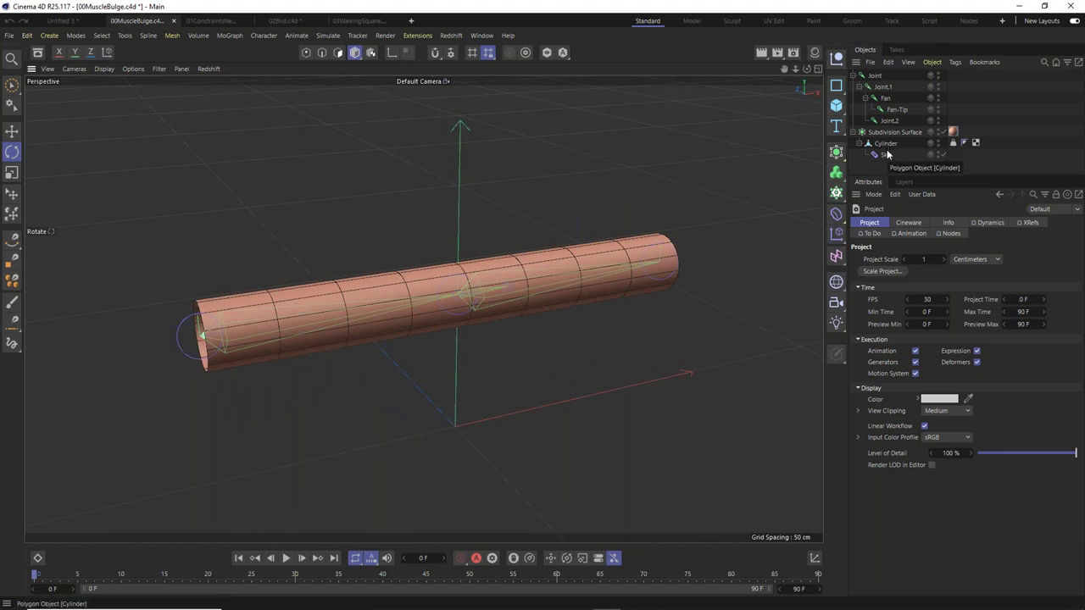
click(886, 88)
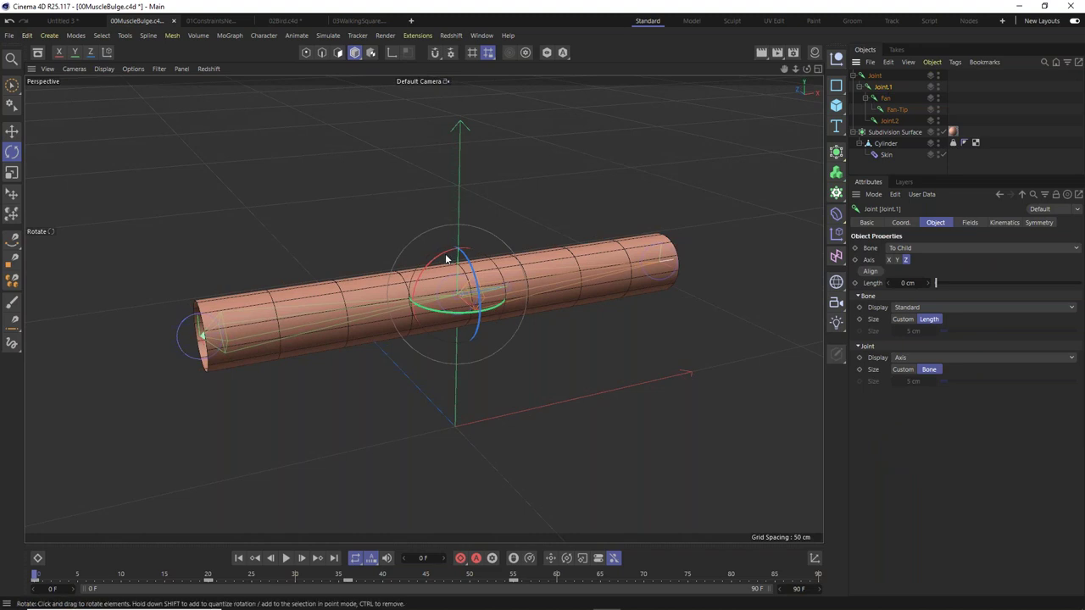
Test-bend the cylinder at Joint.1 twice, undoing each bend.
drag(438, 259, 386, 252)
key(ctrl+z)
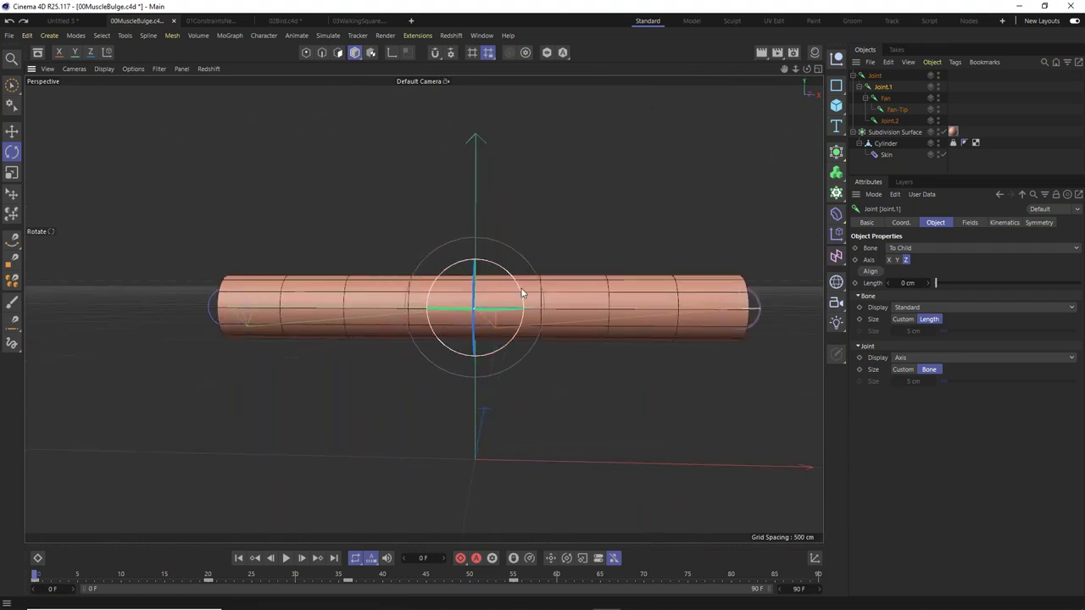
drag(518, 289, 459, 218)
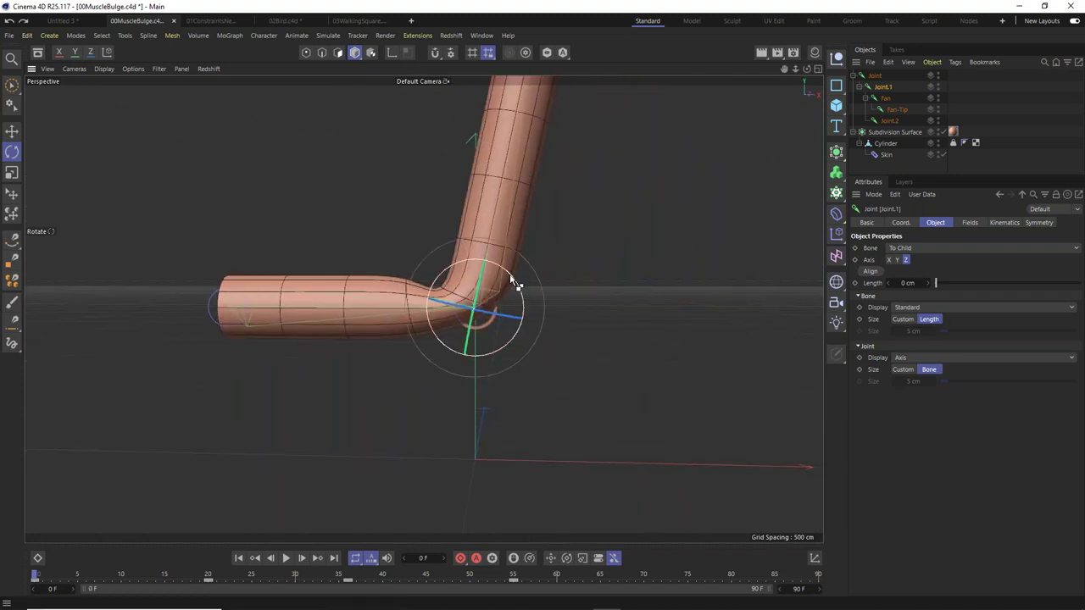
key(ctrl+z)
alt+drag(528, 313, 611, 327)
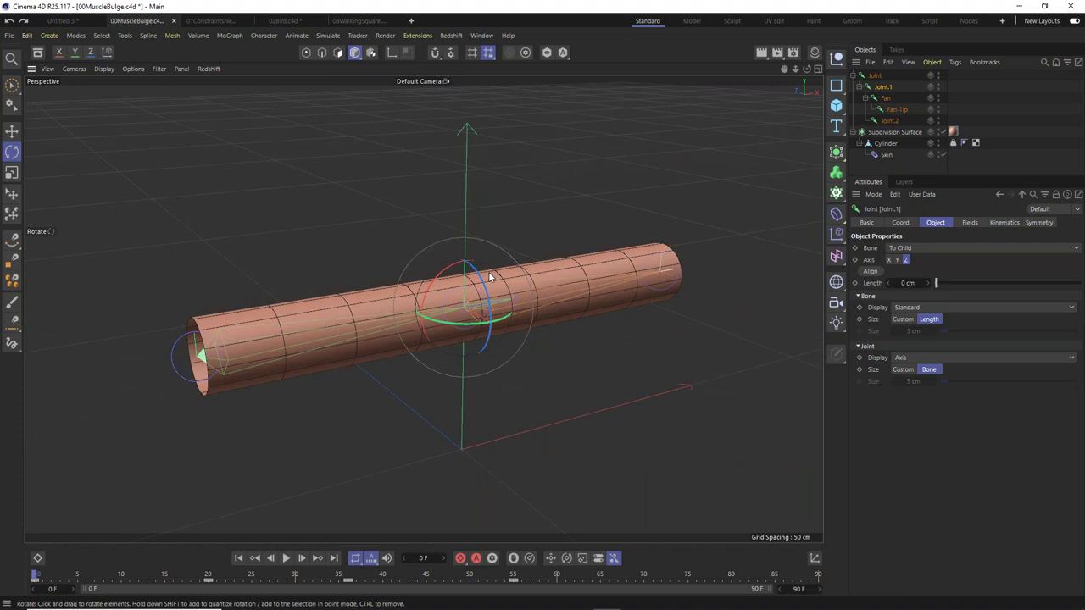
Cycle the viewport through the orthographic views to Front and test the middle joint's bend.
drag(450, 280, 399, 274)
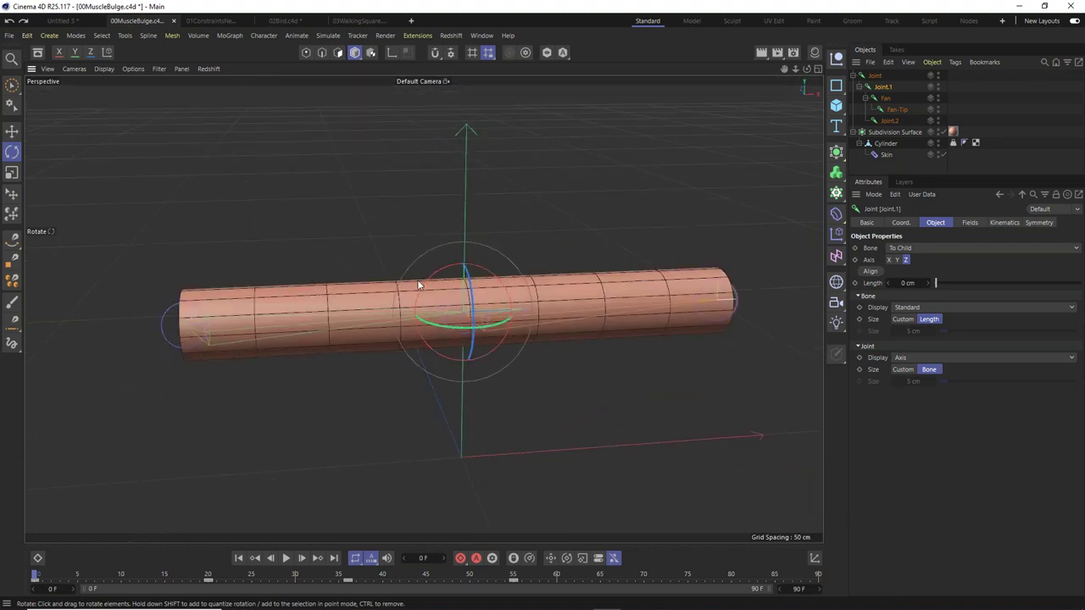
key(F3)
key(F2)
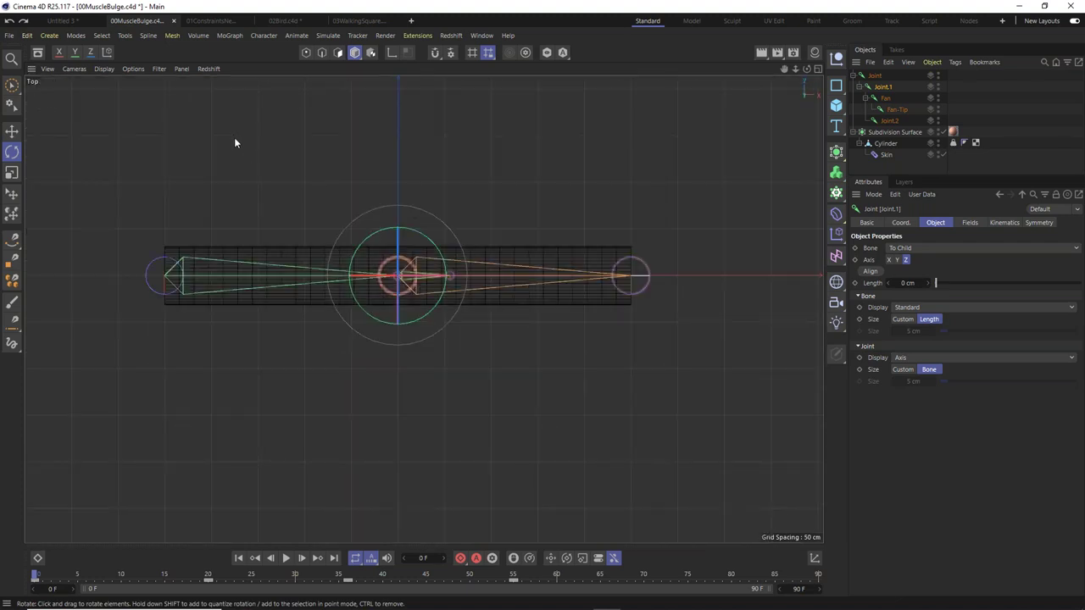
key(F3)
key(F4)
mouse_move(616, 301)
mouse_down()
mouse_move(576, 276)
mouse_move(617, 307)
mouse_up()
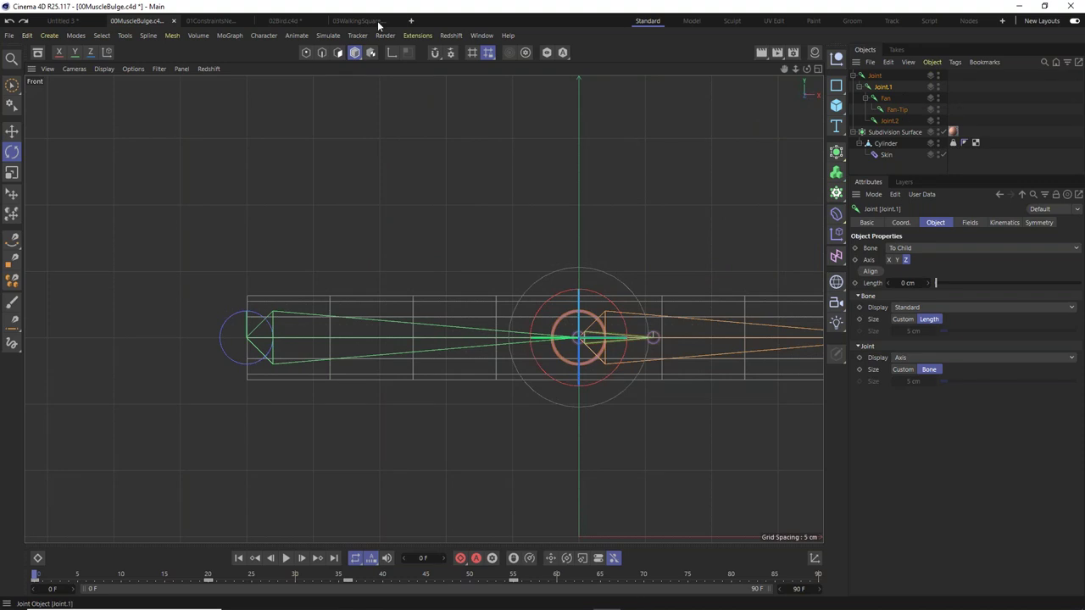
Give Fan a Constraint tag with Parent enabled, two targets, and position influence off.
click(886, 100)
right_click(887, 98)
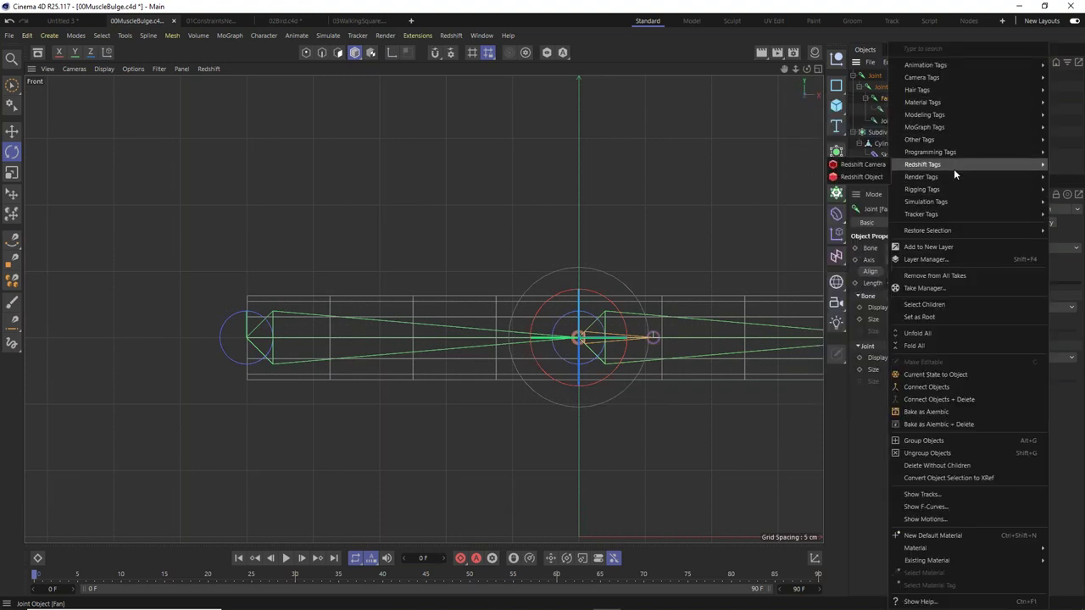
mouse_move(952, 188)
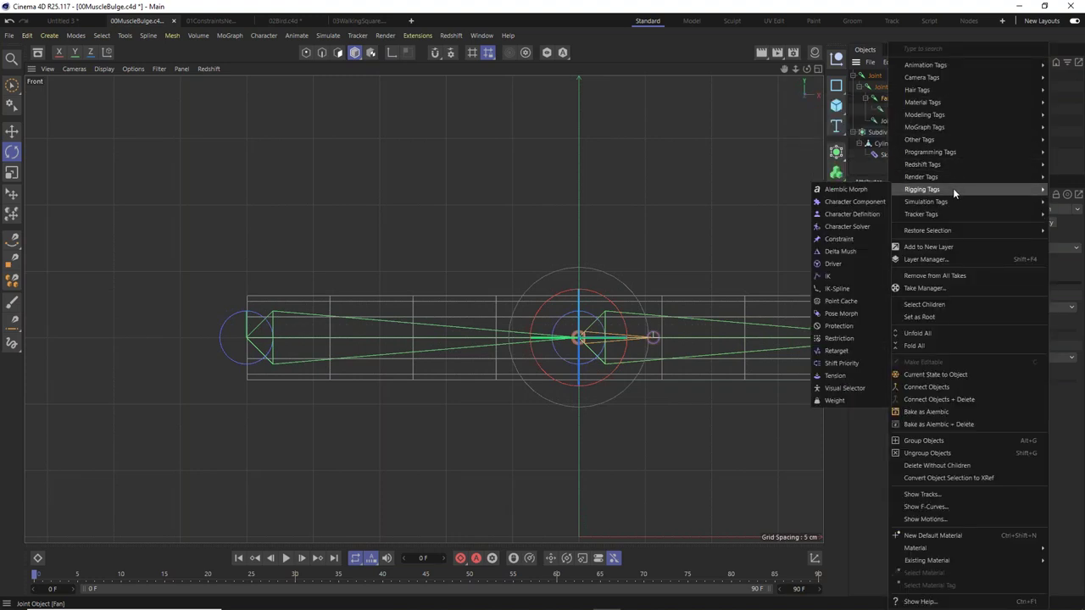
click(853, 238)
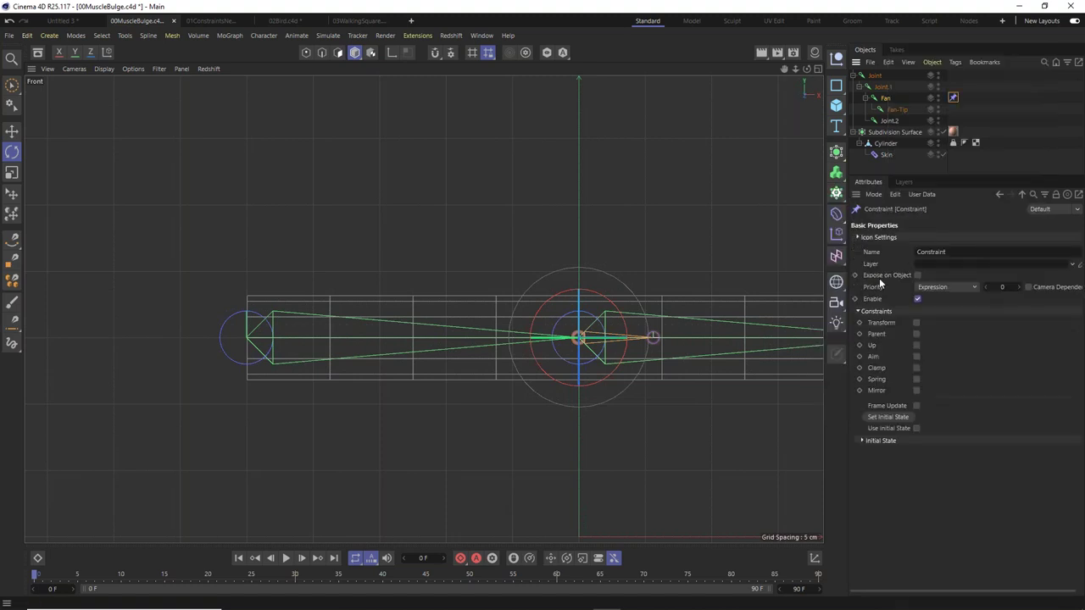
click(915, 333)
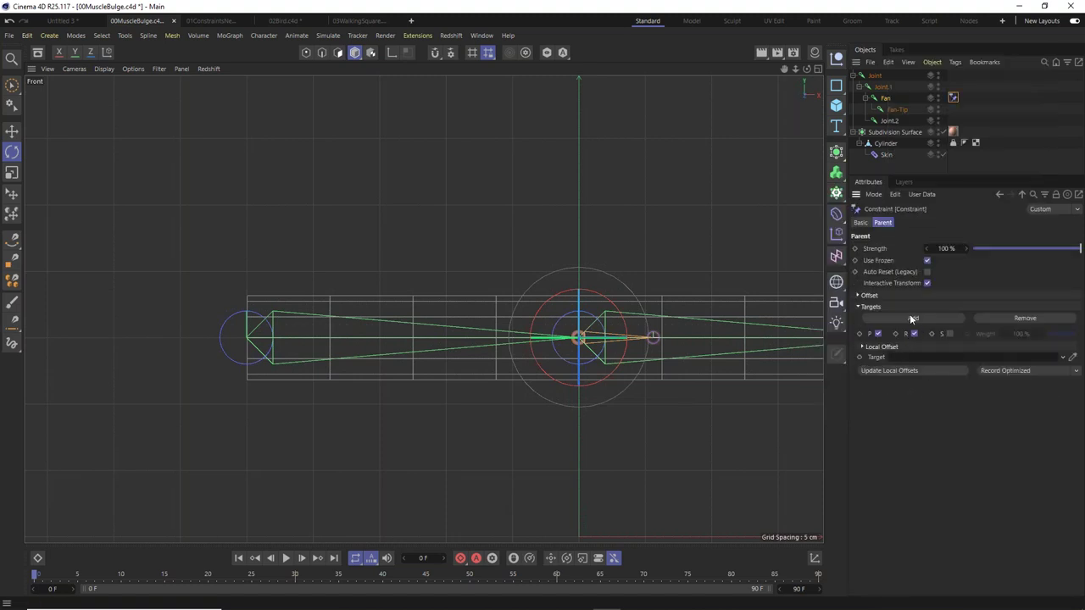
click(911, 318)
click(878, 334)
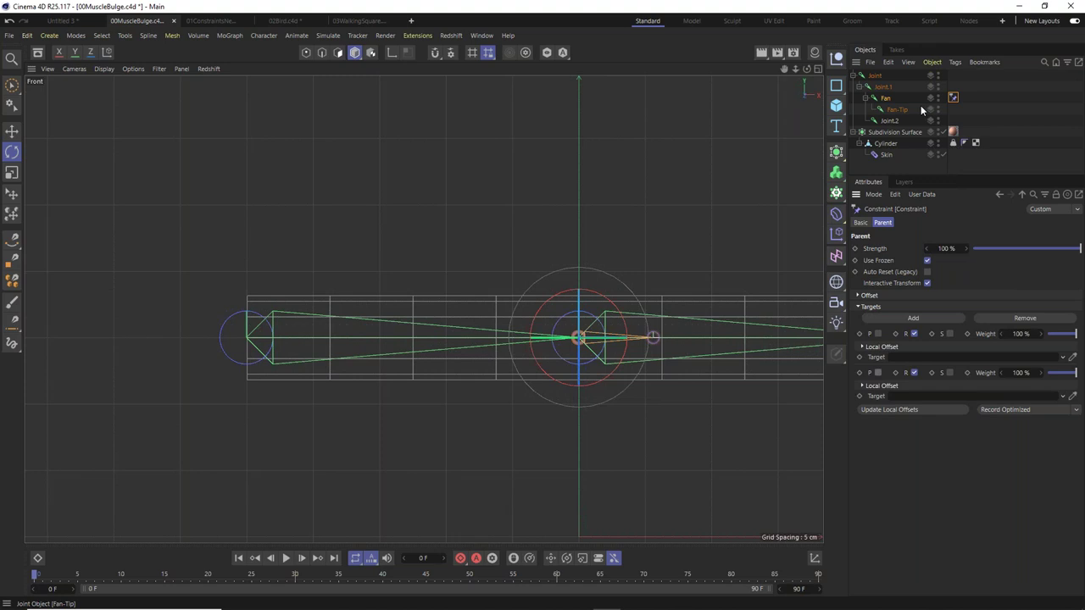
Set Joint and Joint.1 as the two Parent constraint targets.
drag(885, 87, 917, 365)
click(891, 121)
click(876, 78)
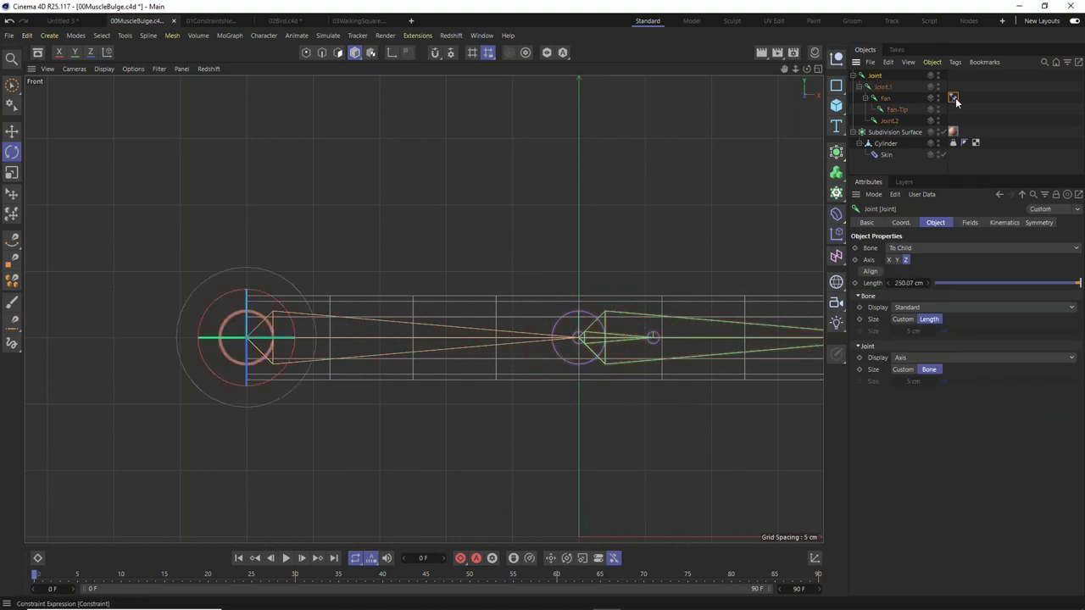
drag(878, 77, 919, 361)
drag(890, 122, 914, 388)
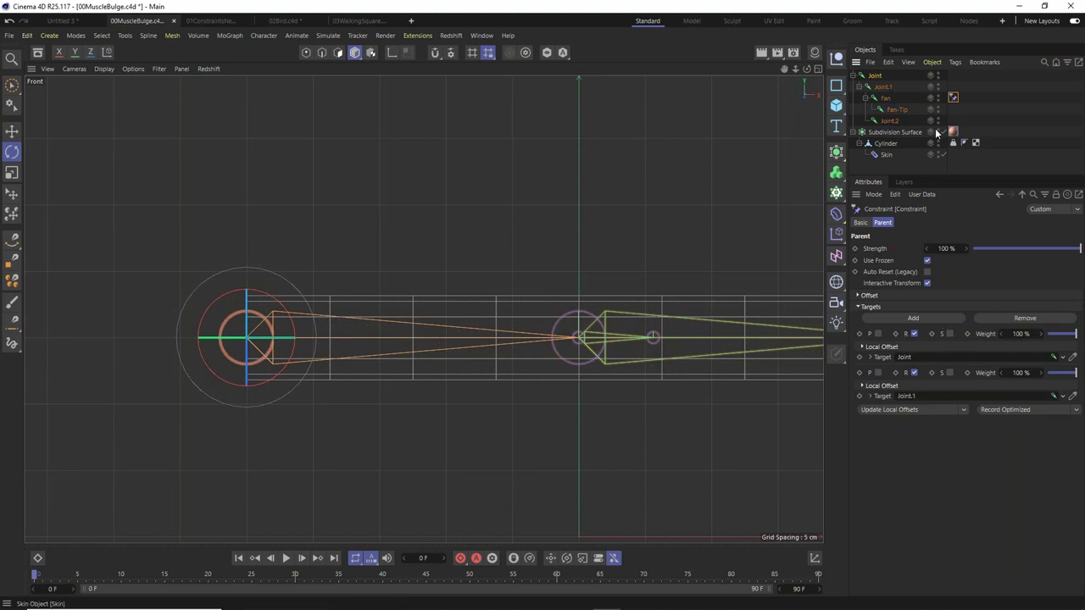
Rename Joint to 'Lower' and Joint.1 to 'Upper'.
double_click(876, 76)
text(Lower)
key(Return)
double_click(884, 86)
text(Up)
key(Return)
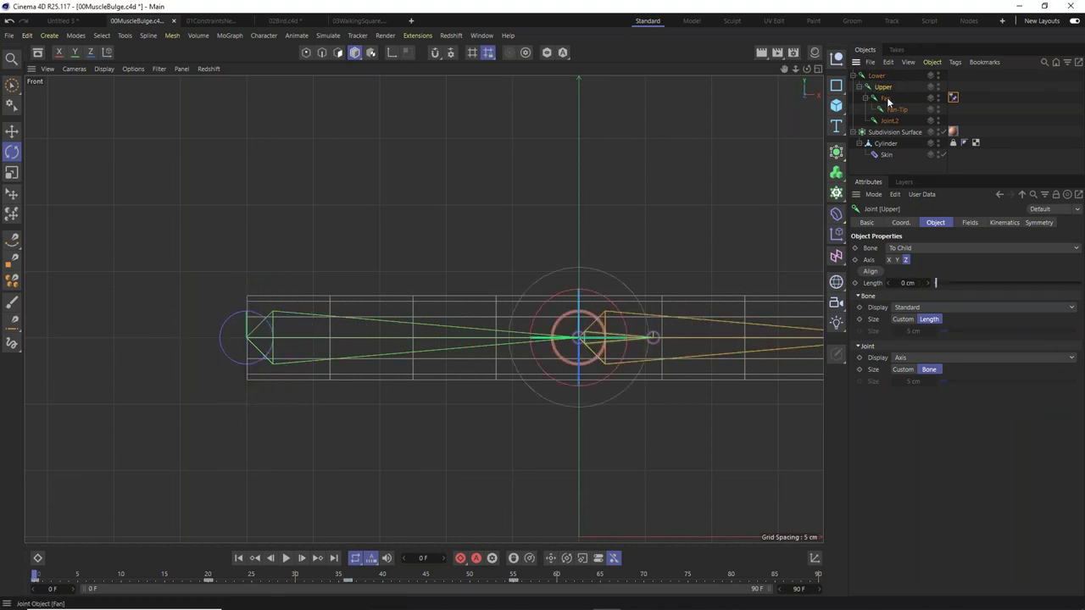
Bend the Upper joint about 63° upward and check Fan's constraint targets.
click(953, 97)
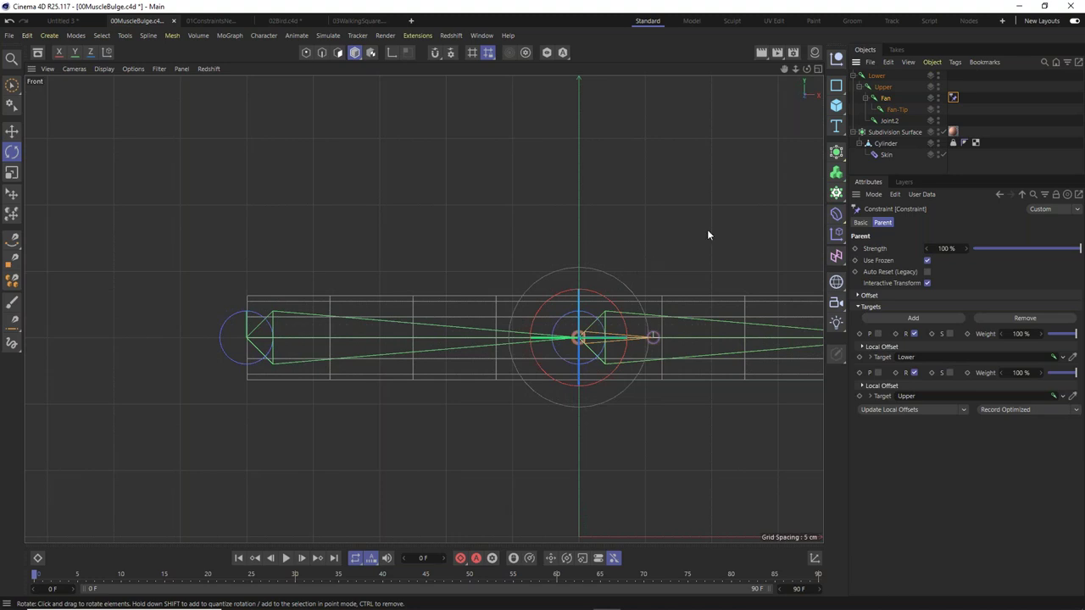
click(882, 86)
drag(603, 294, 456, 273)
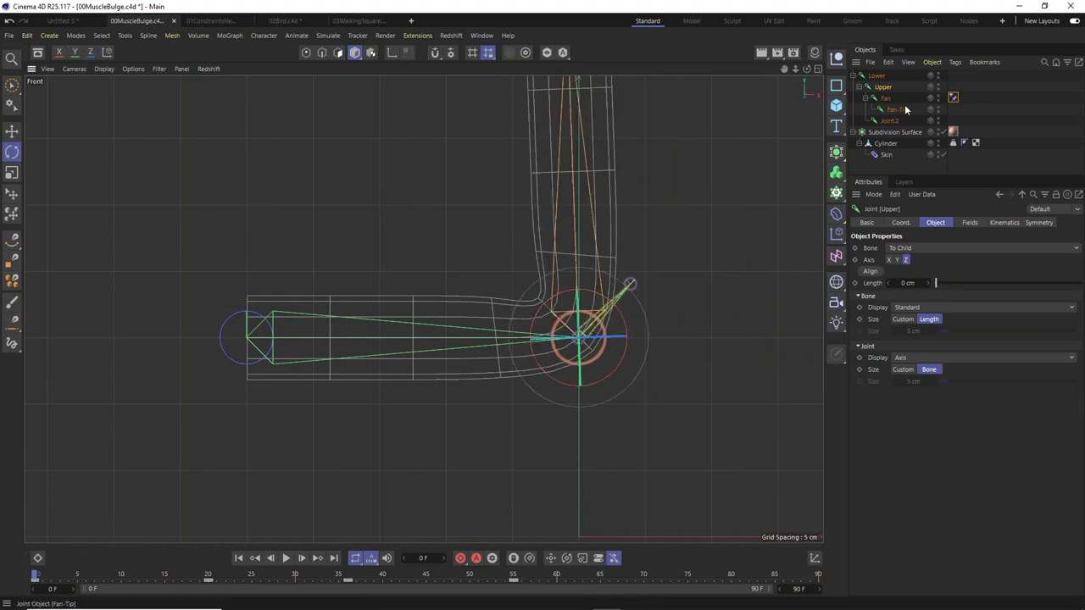
click(953, 98)
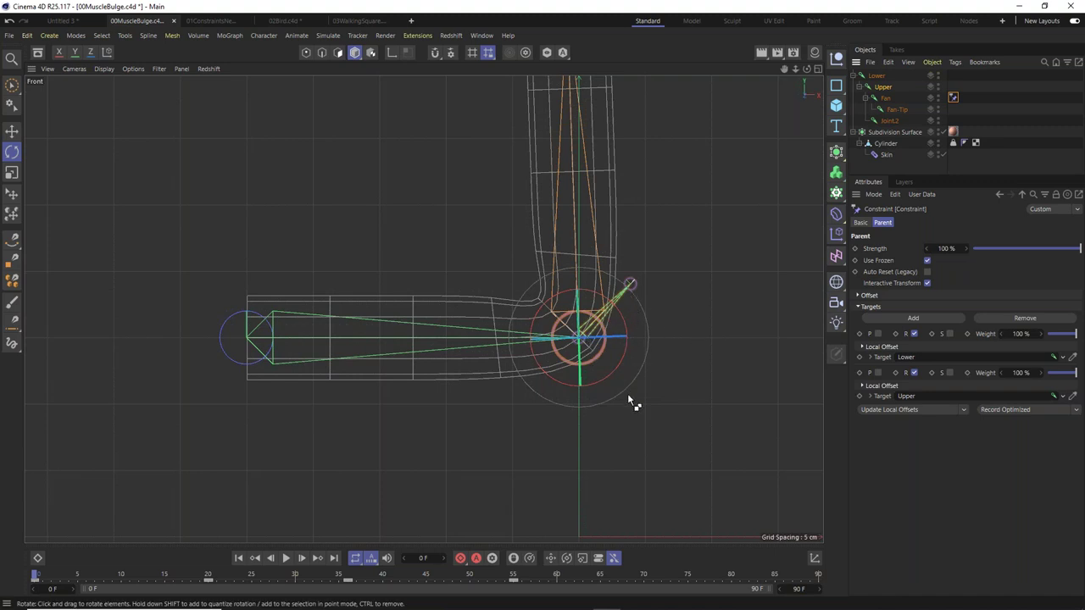
In perspective view, test-bend the cylinder at Upper and undo until it's straight.
key(ctrl+z)
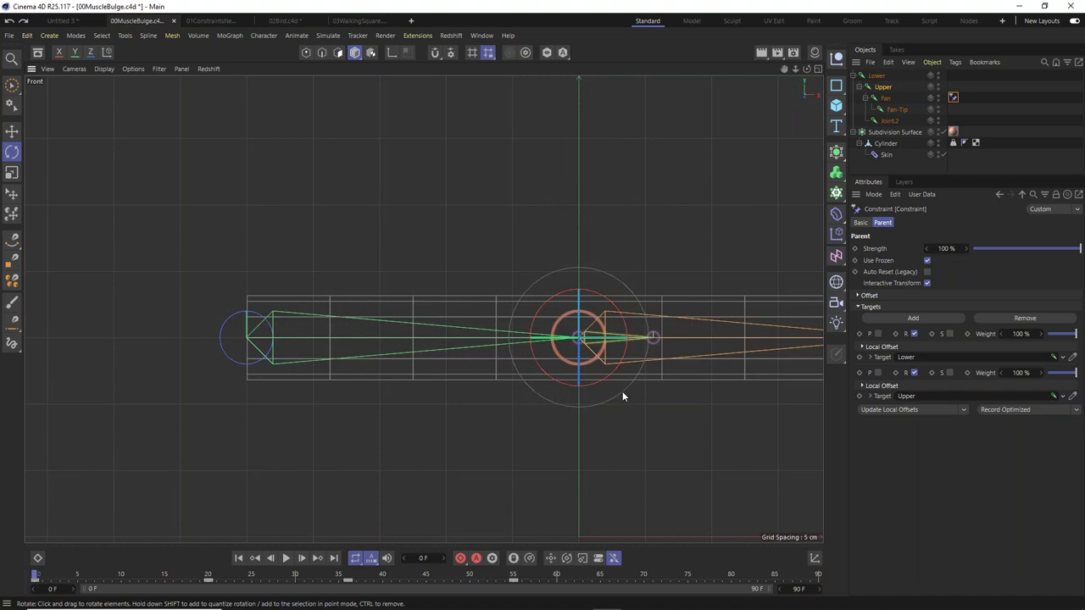
key(F1)
alt+drag(484, 322, 528, 214)
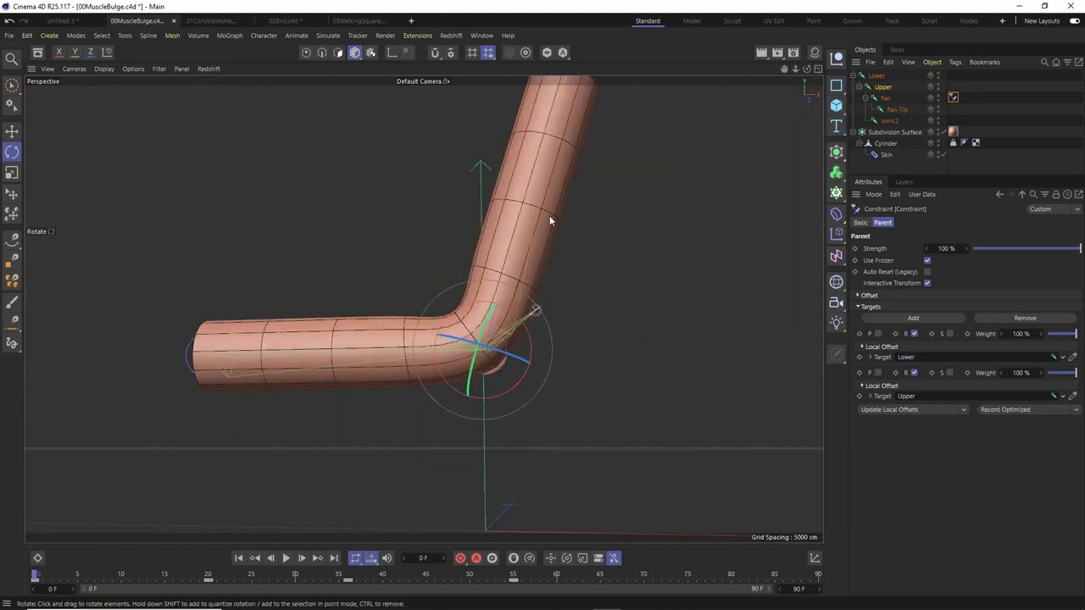
drag(534, 347, 522, 326)
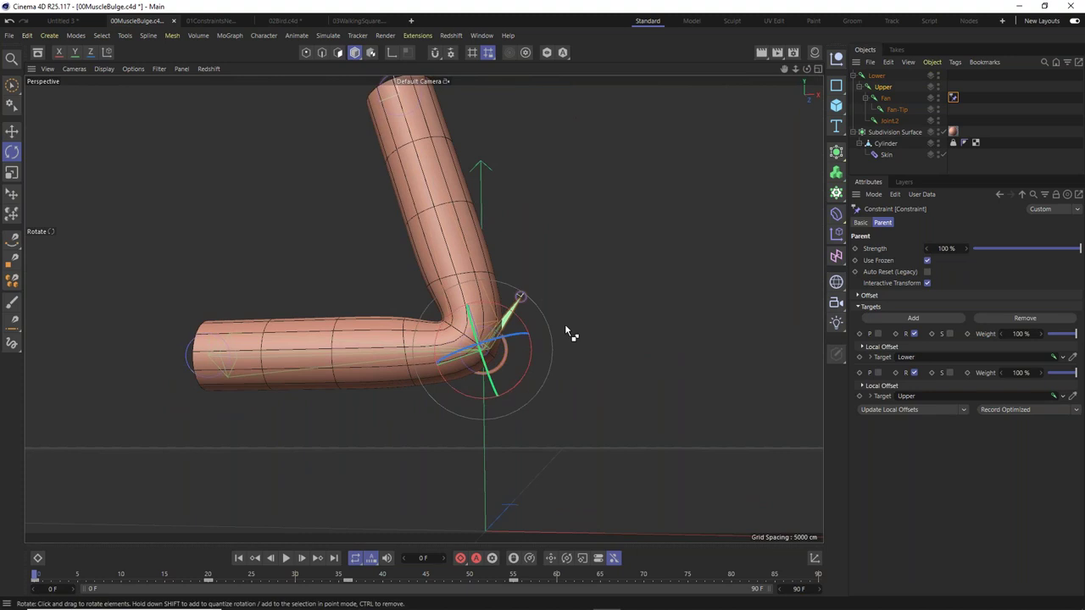
key(ctrl+z)
alt+drag(503, 275, 537, 310)
drag(455, 316, 381, 378)
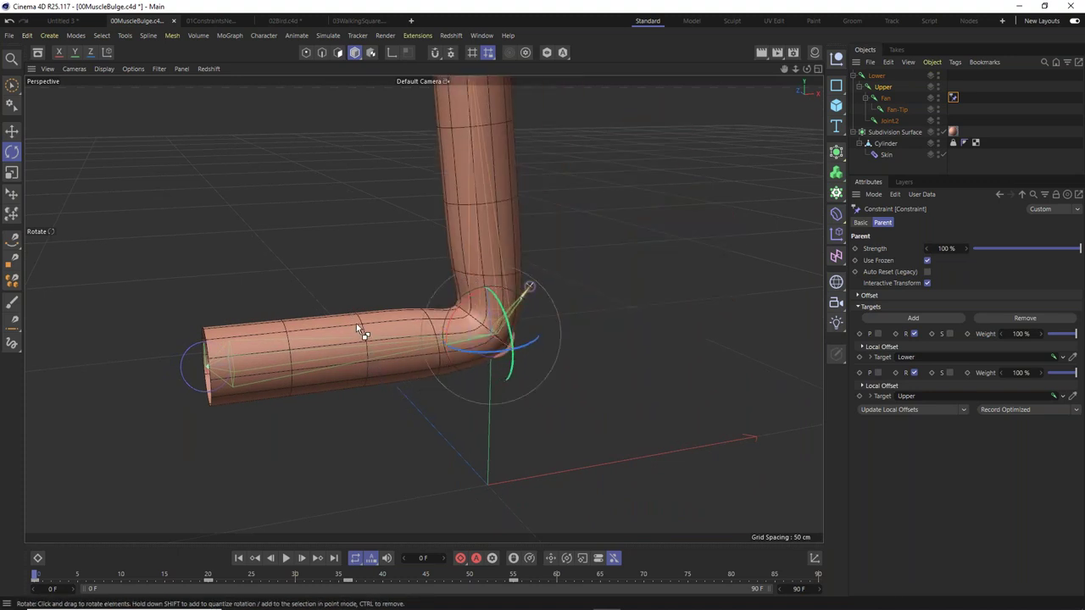
key(ctrl+z)
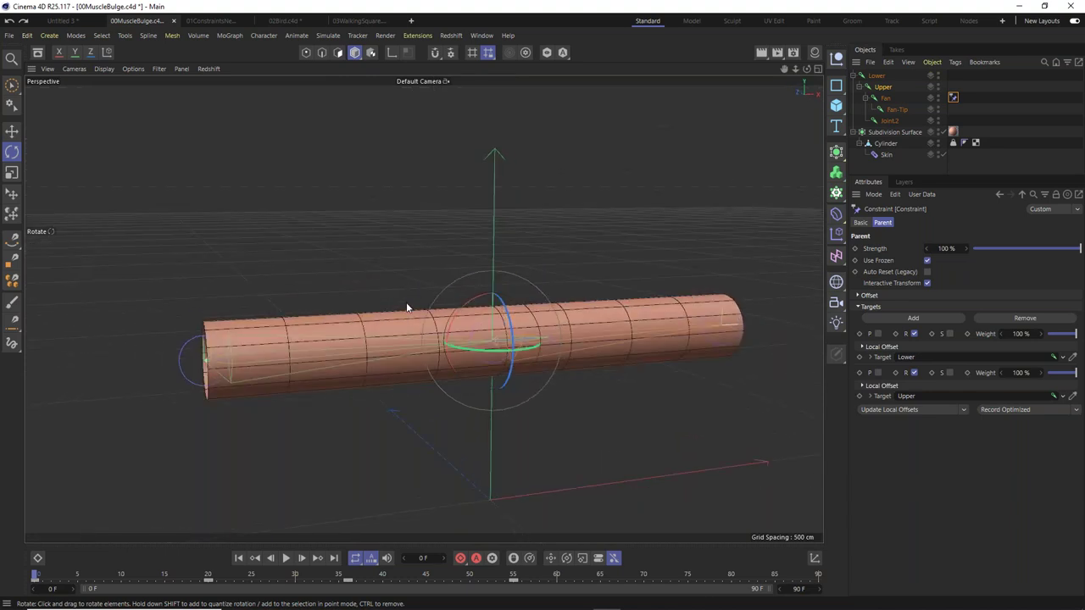
Select the Cylinder and bring up its Rigging Tags menu.
click(886, 143)
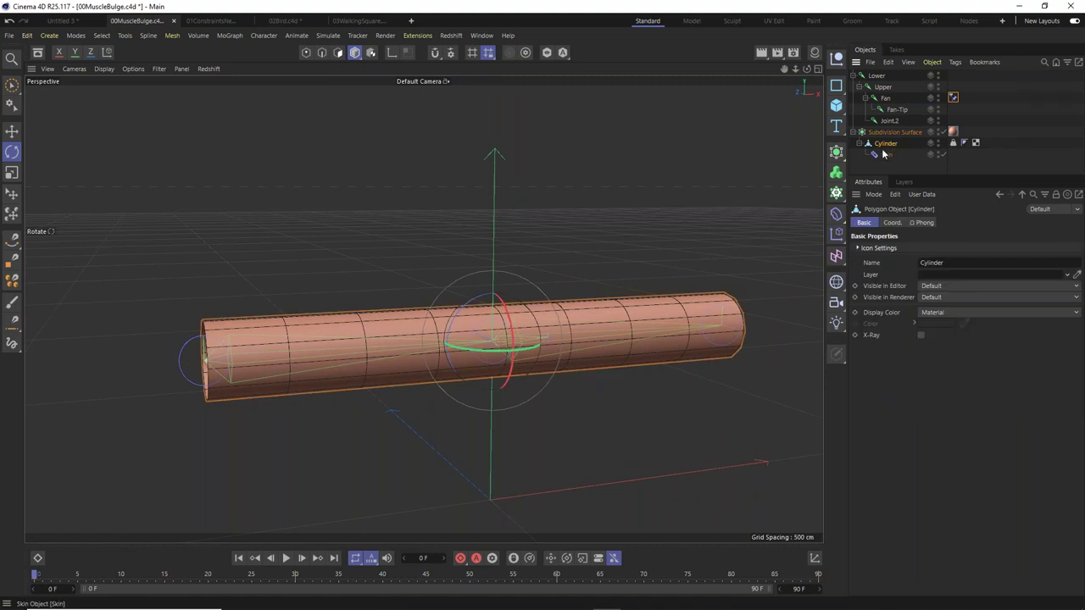
right_click(885, 146)
mouse_move(916, 189)
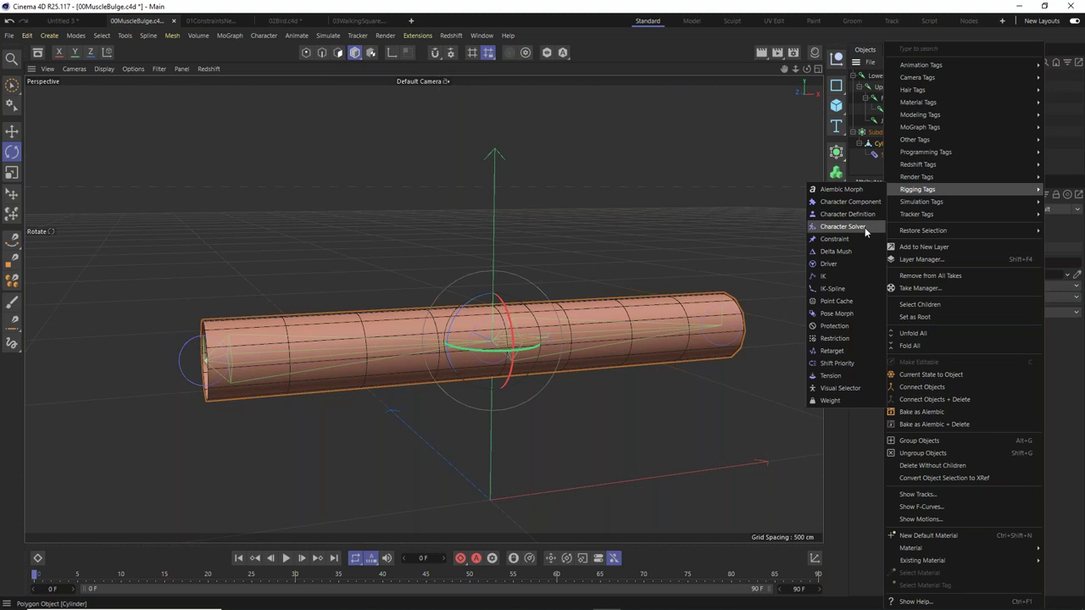
Add a Pose Morph tag to the Cylinder, then start a new project with a 200 cm cube.
click(852, 315)
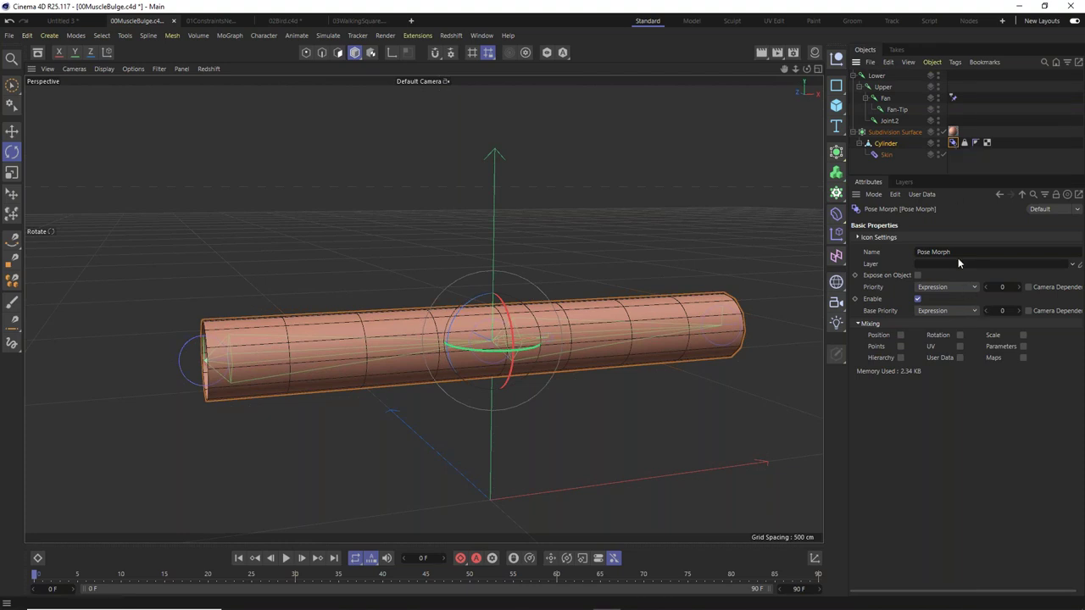
click(9, 37)
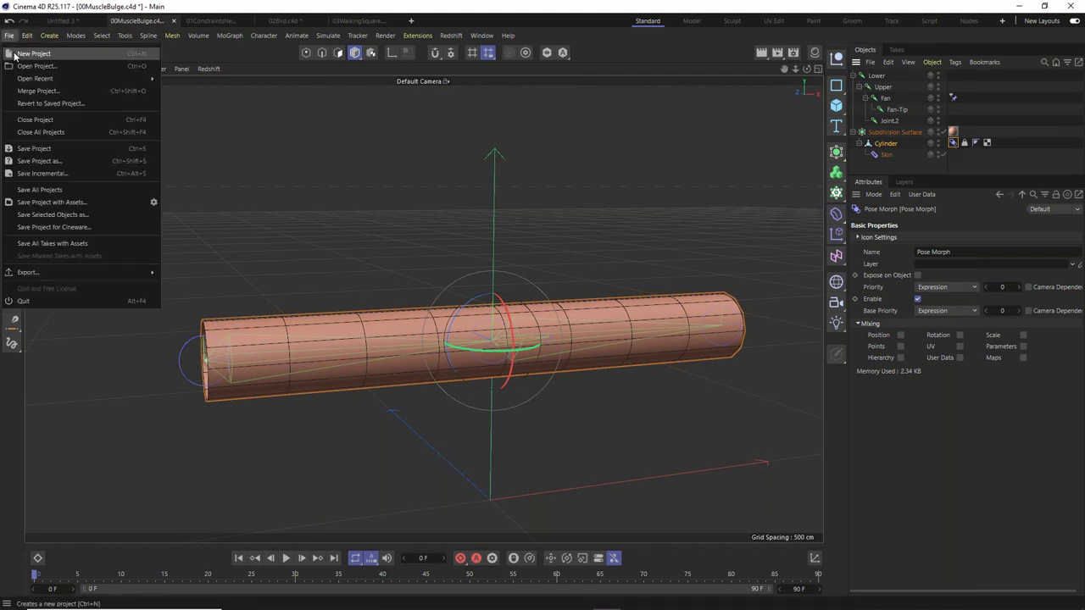
click(32, 53)
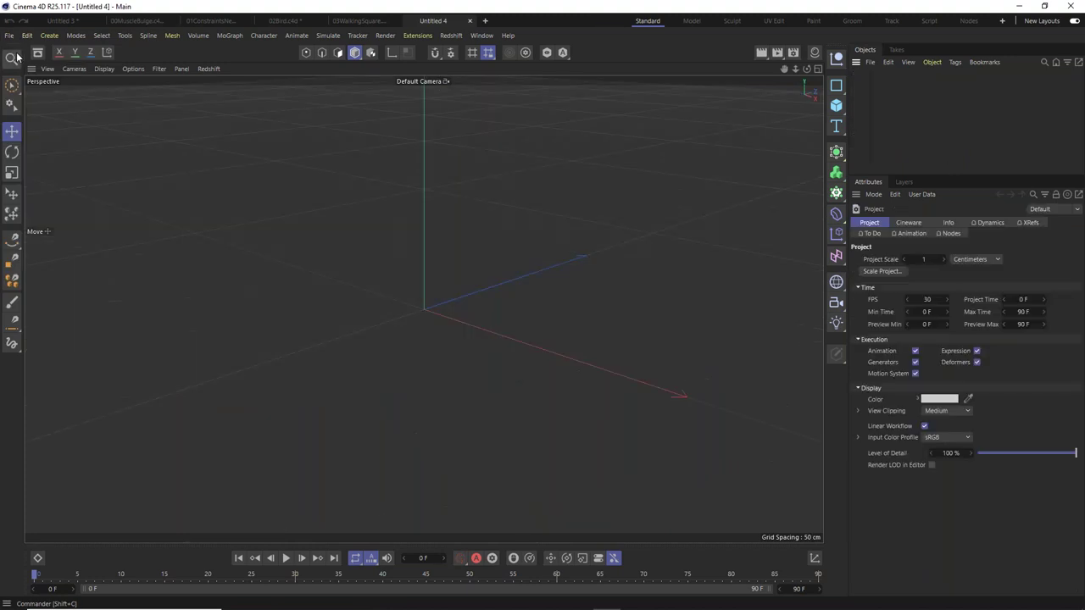
click(836, 105)
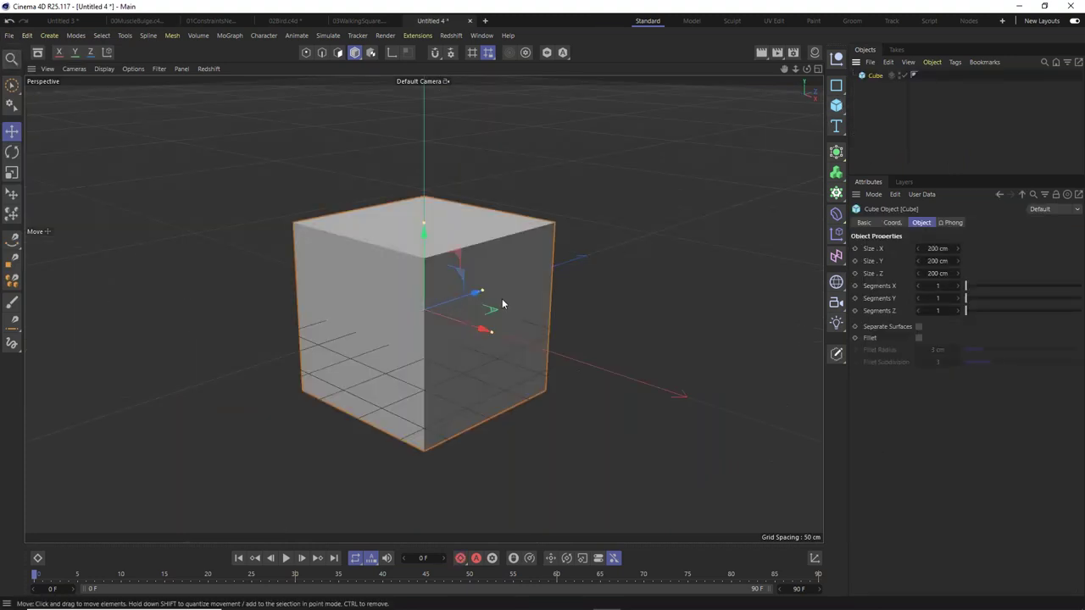
scroll(556, 255, down, 4)
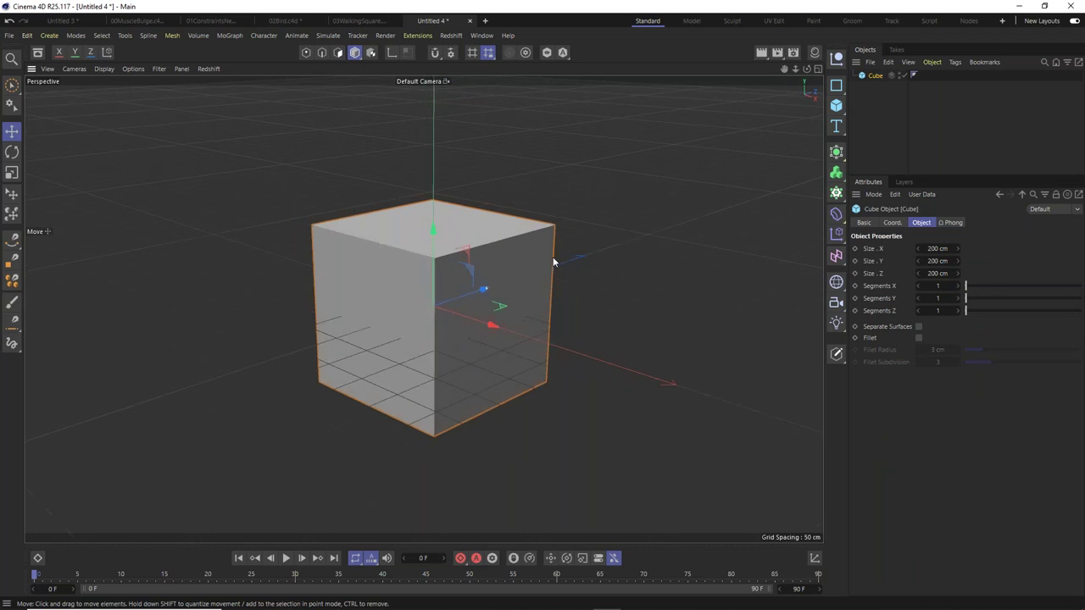
Add a Pose Morph tag to the Cube.
right_click(875, 75)
mouse_move(916, 194)
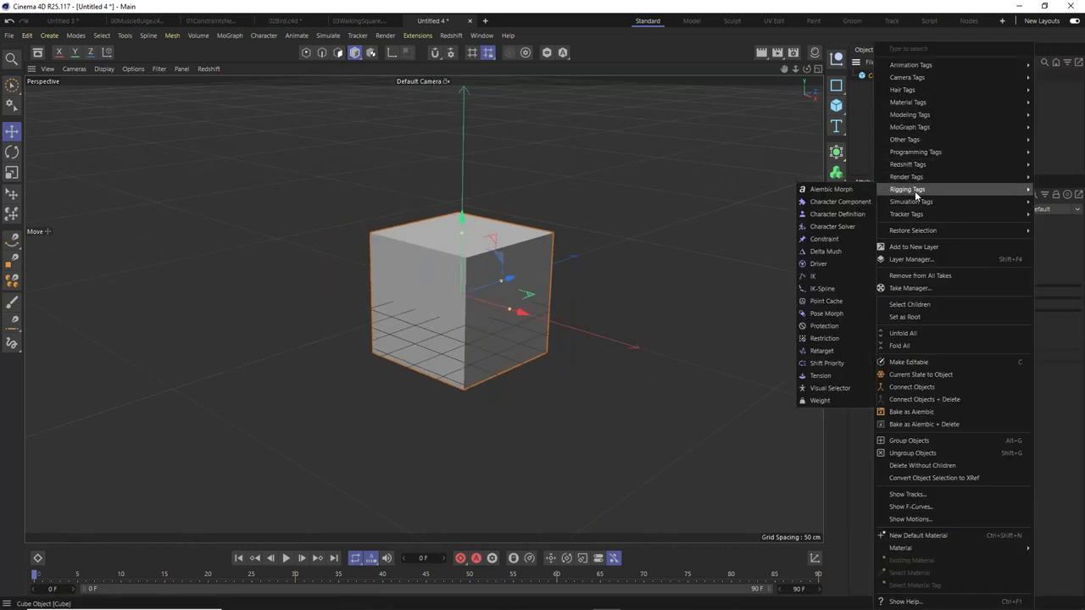
click(843, 313)
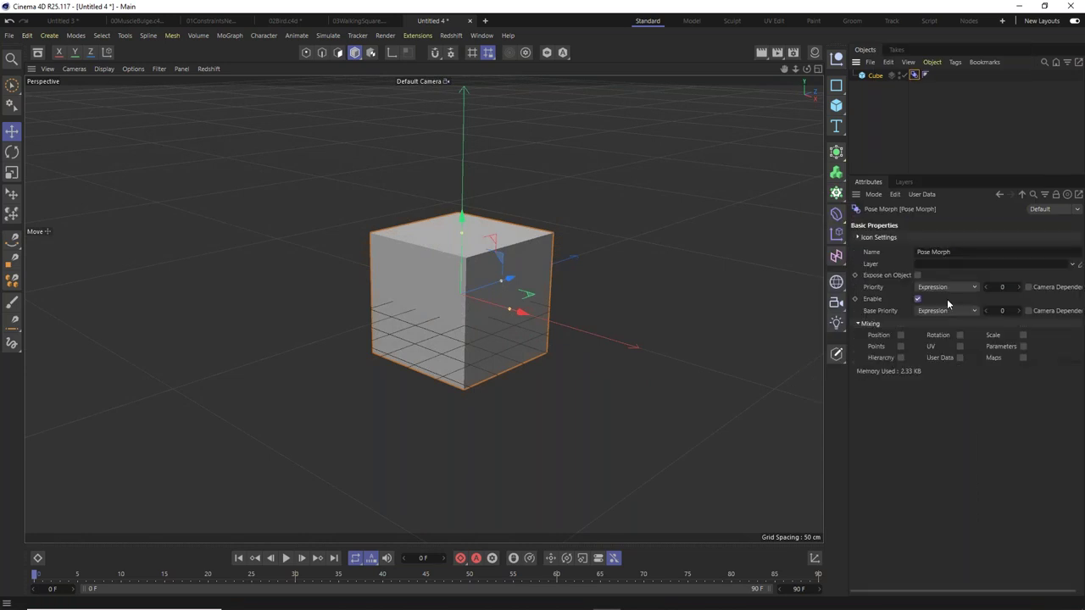
Inspect the Pose Morph tag settings, switching between Base Pose and Pose.0.
click(900, 334)
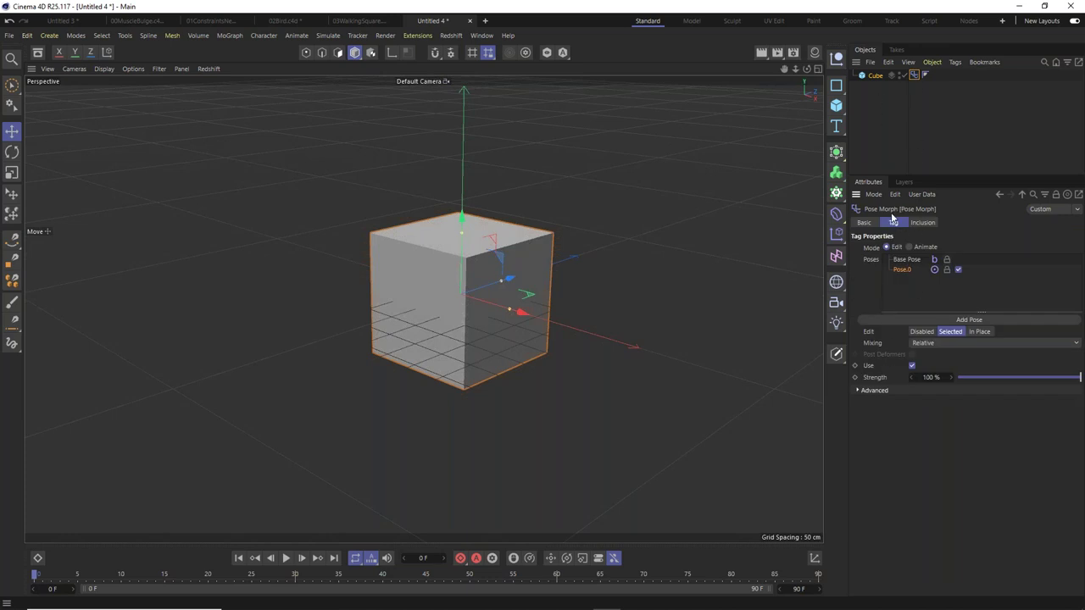
click(864, 222)
click(894, 222)
click(911, 260)
click(908, 271)
click(907, 261)
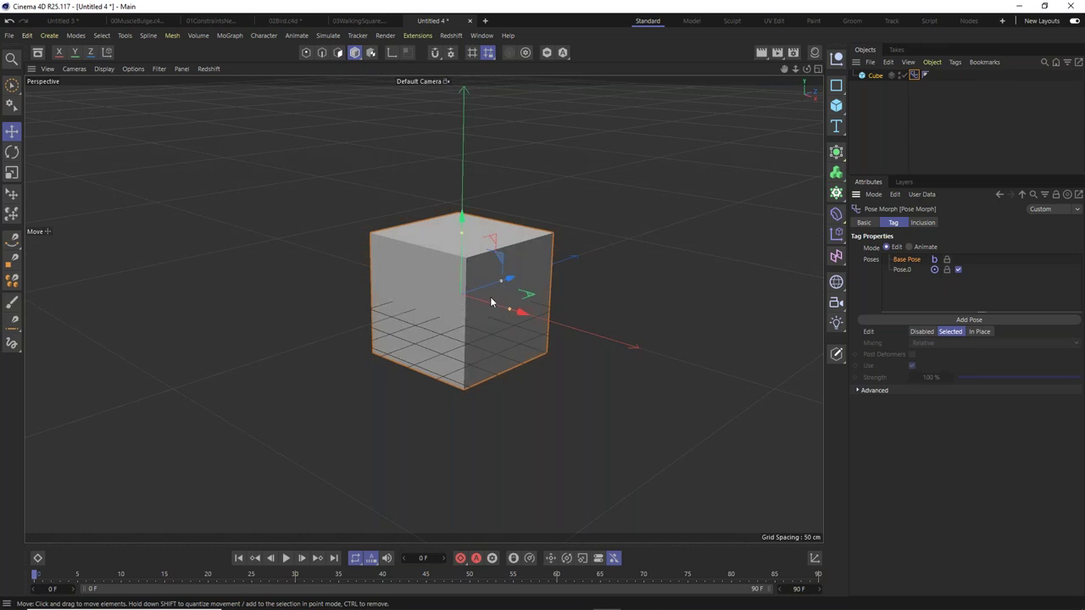
click(908, 271)
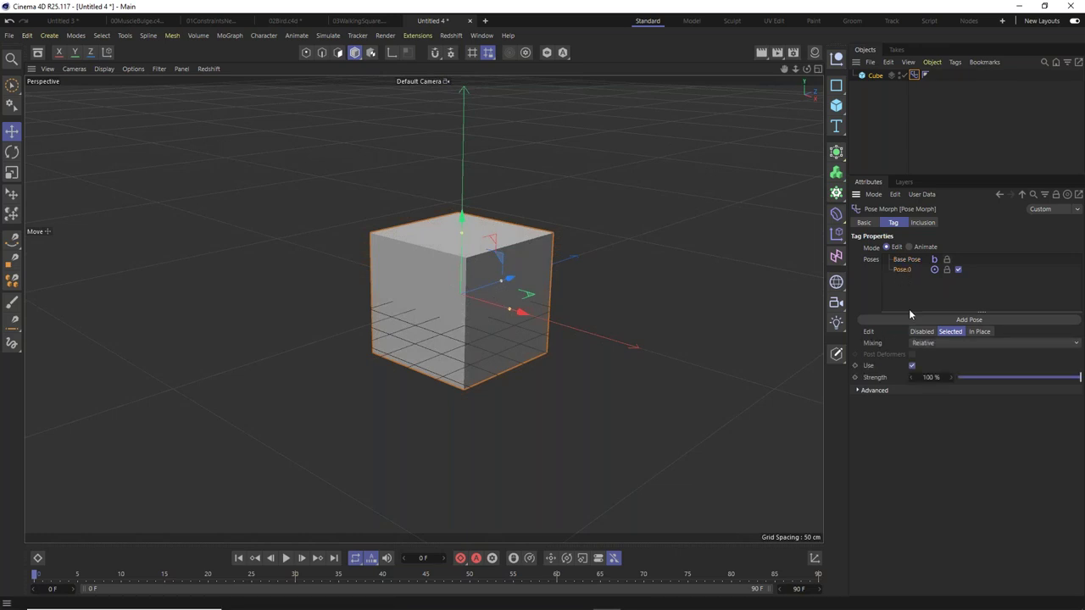
Rename Pose.0 to MoveLeft, store the cube shifted up and right, and test its Strength.
double_click(902, 271)
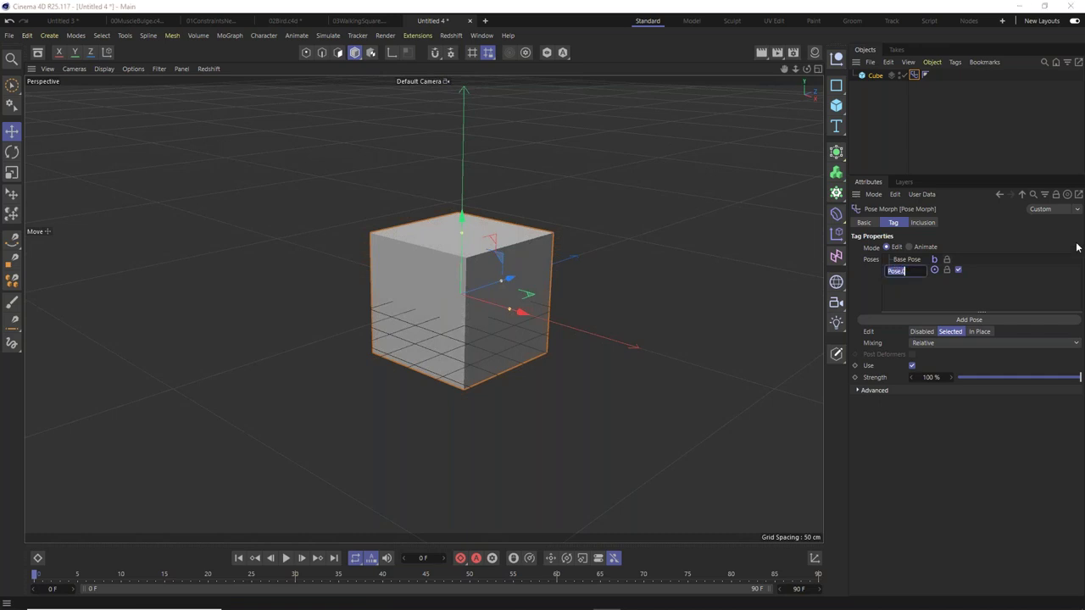
text(MoveLeft)
key(Return)
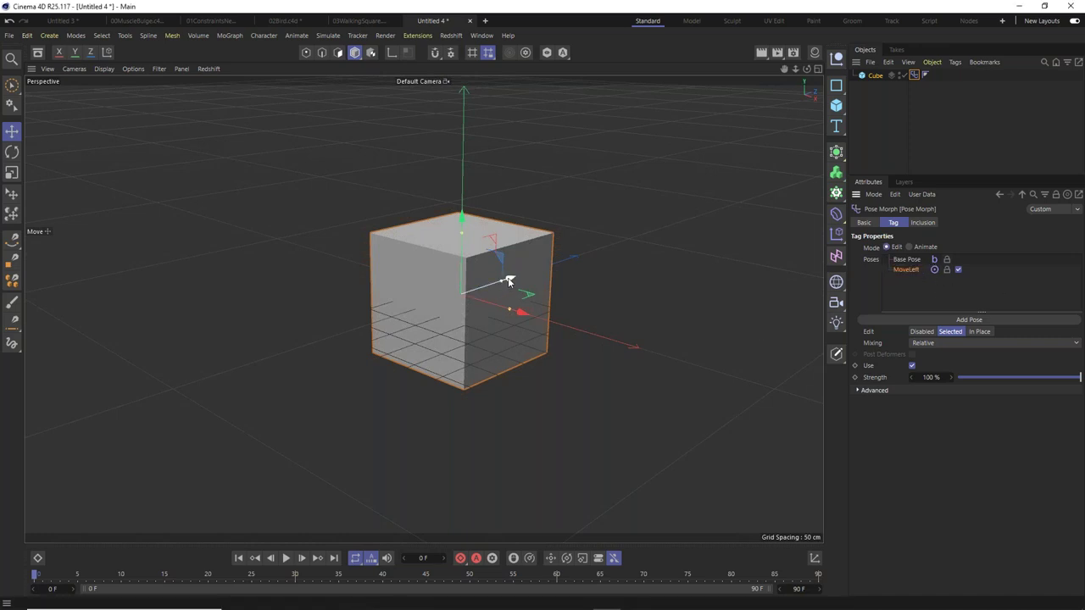
drag(508, 281, 703, 213)
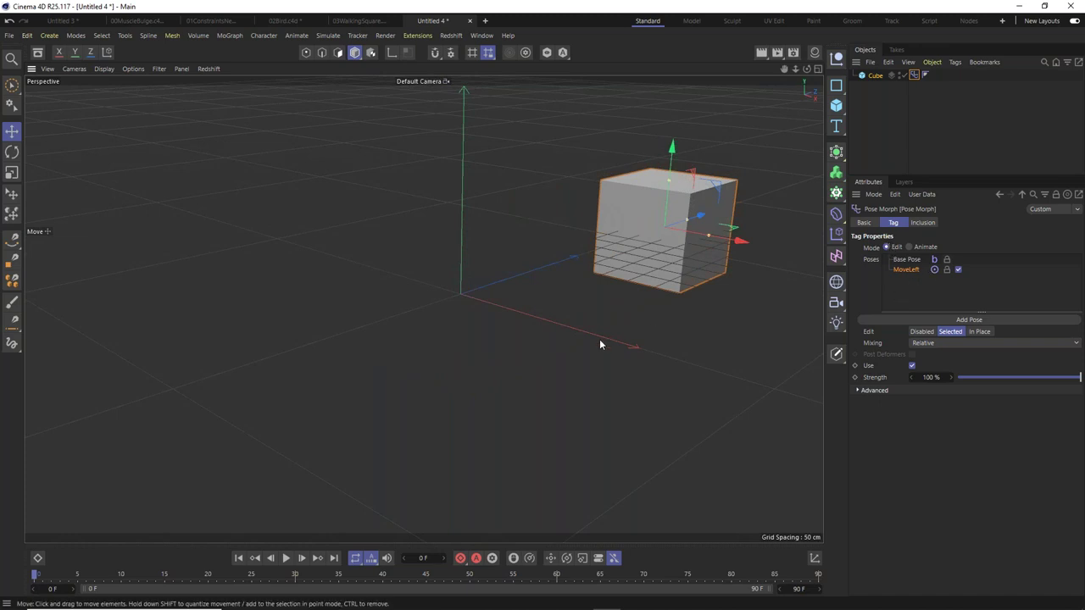
alt+drag(574, 337, 496, 312)
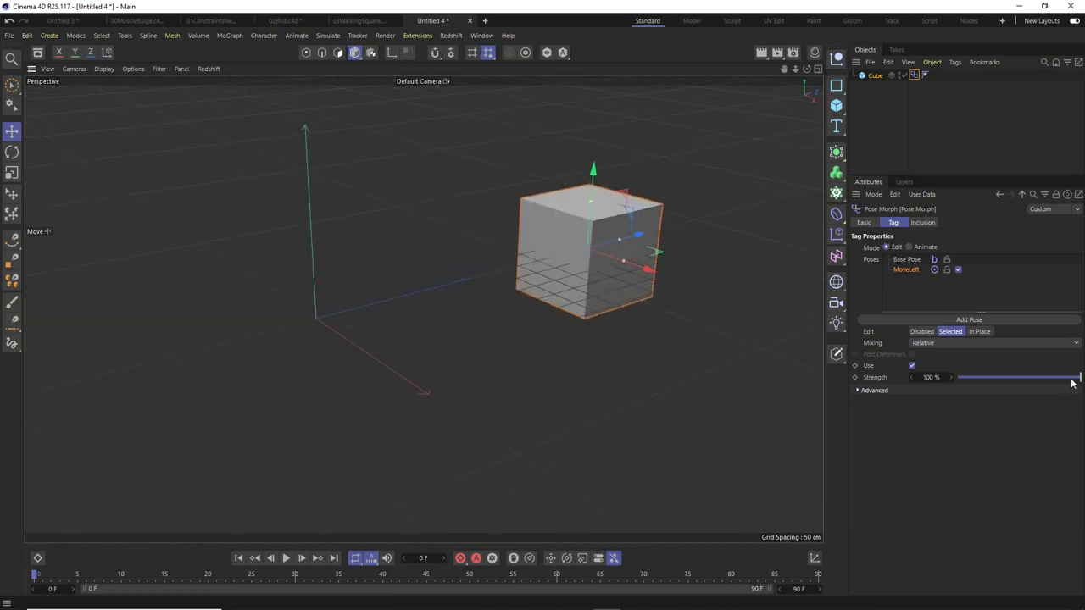
mouse_move(1073, 382)
mouse_down()
mouse_move(998, 378)
mouse_move(1028, 383)
mouse_move(1024, 394)
mouse_move(988, 395)
mouse_move(1081, 389)
mouse_up()
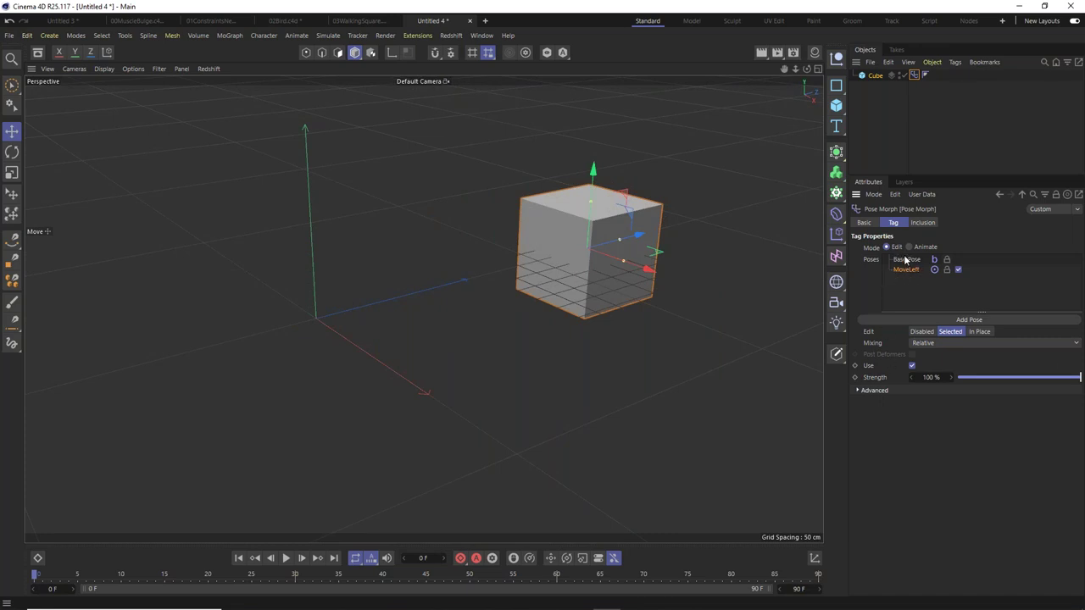
Add a new pose and name it MoveBack.
click(926, 319)
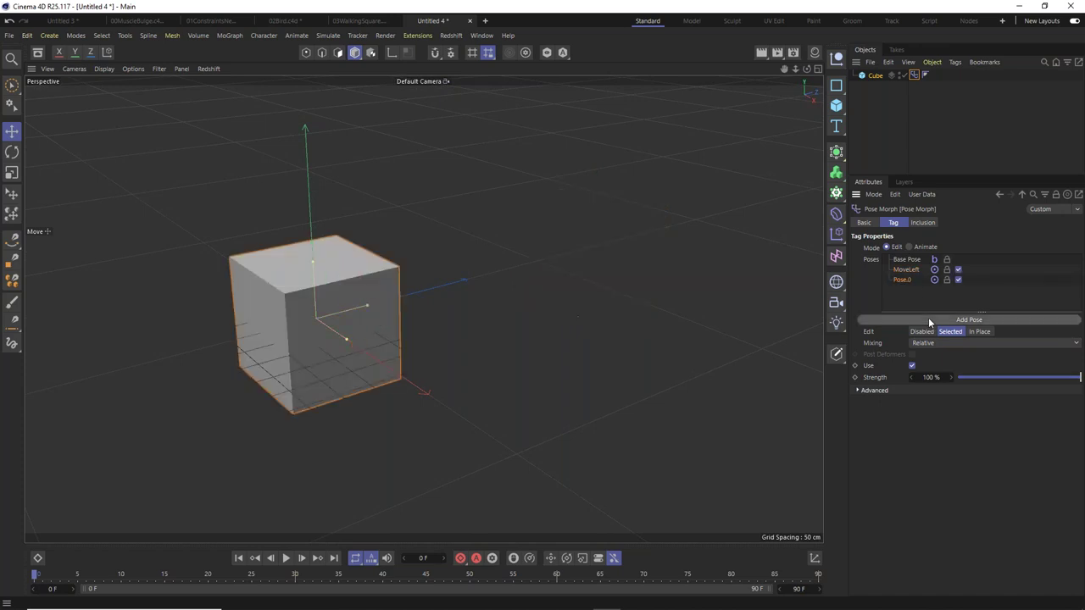
double_click(904, 280)
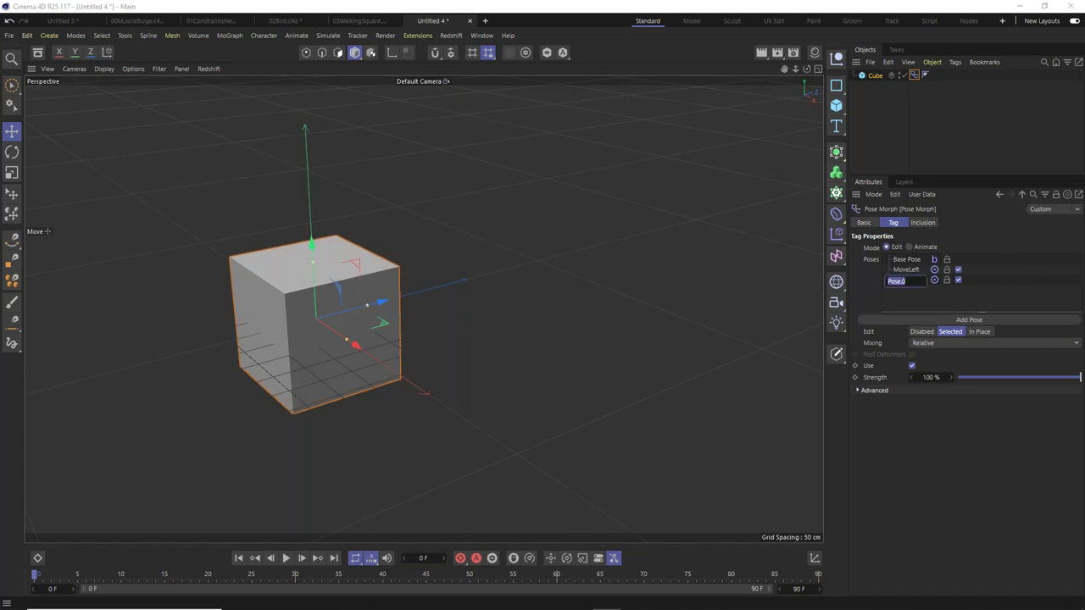
text(MoveRight)
key(Return)
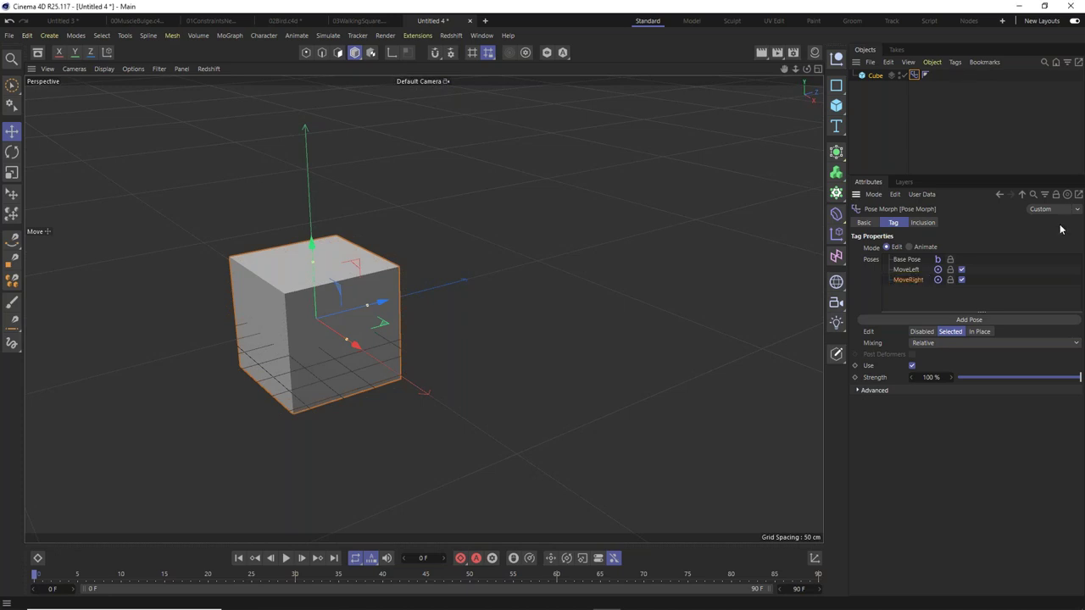
double_click(907, 280)
key(End)
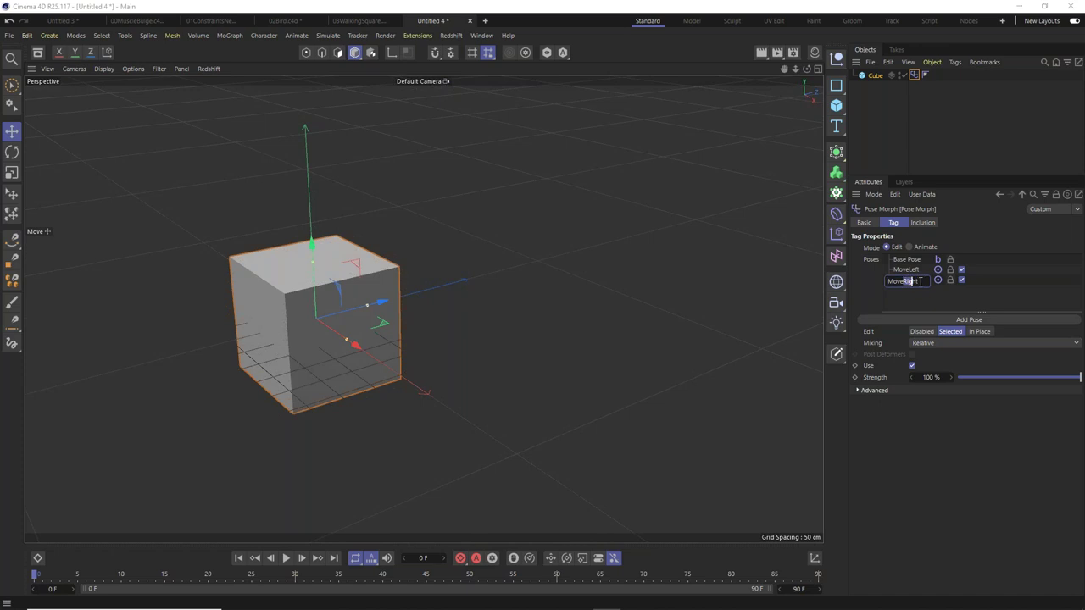
key(BackSpace)
key(BackSpace)
key(BackSpace)
key(BackSpace)
text(ack)
key(Return)
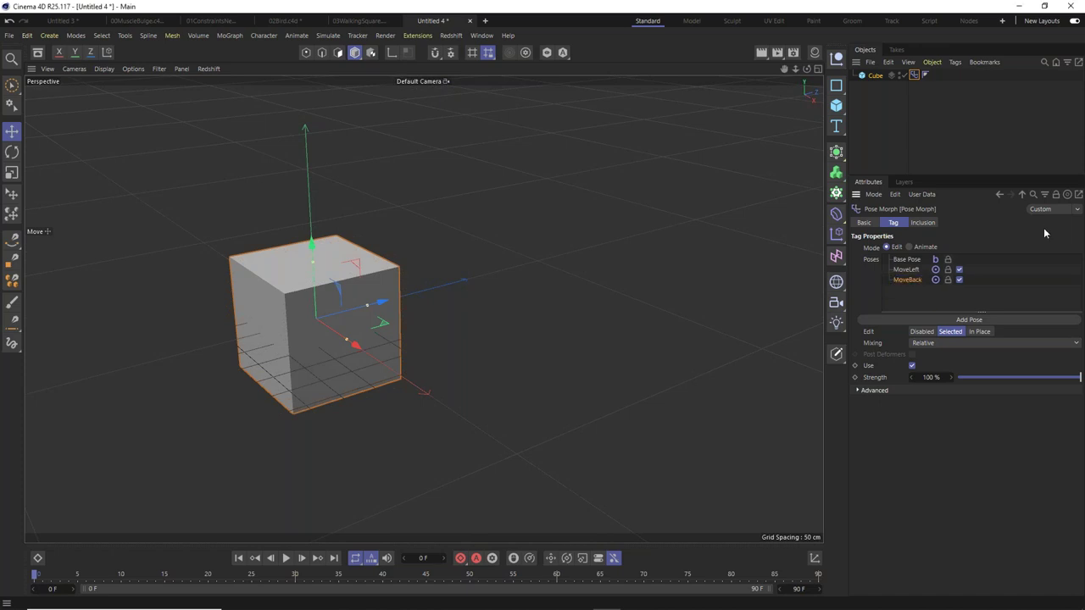
Store the cube moved back along X in MoveBack, testing then restoring its strength.
drag(353, 346, 210, 200)
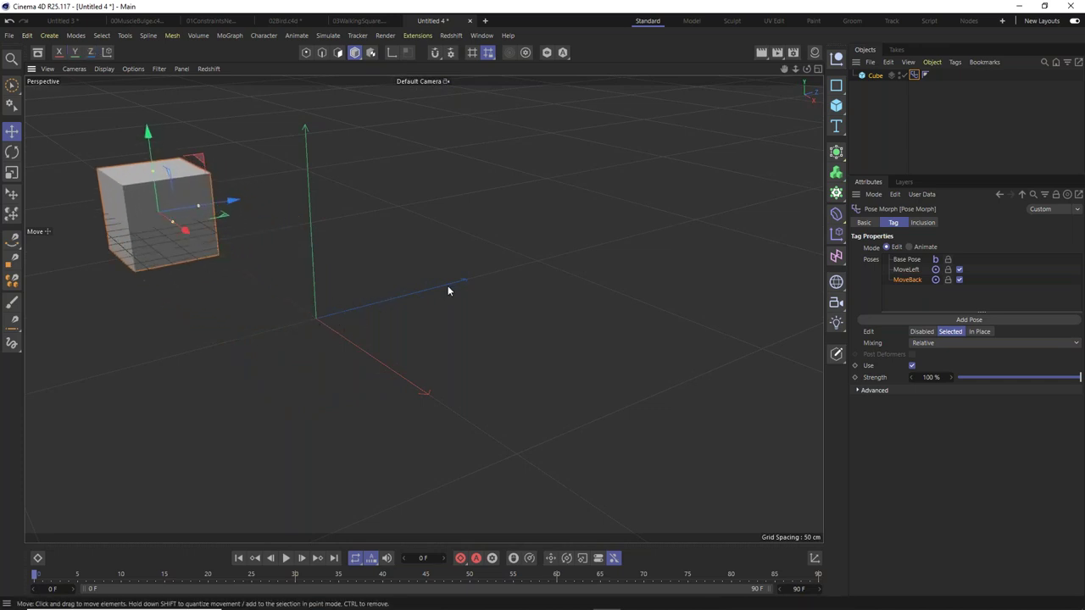
alt+middle_drag(366, 303, 477, 290)
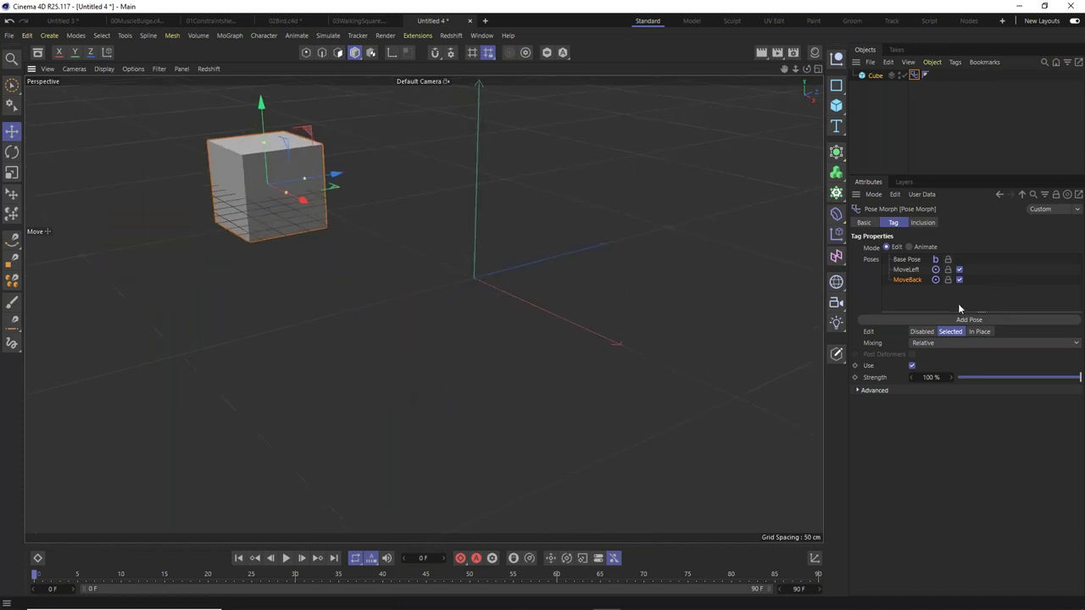
drag(1074, 377, 966, 377)
key(ctrl+z)
key(ctrl+y)
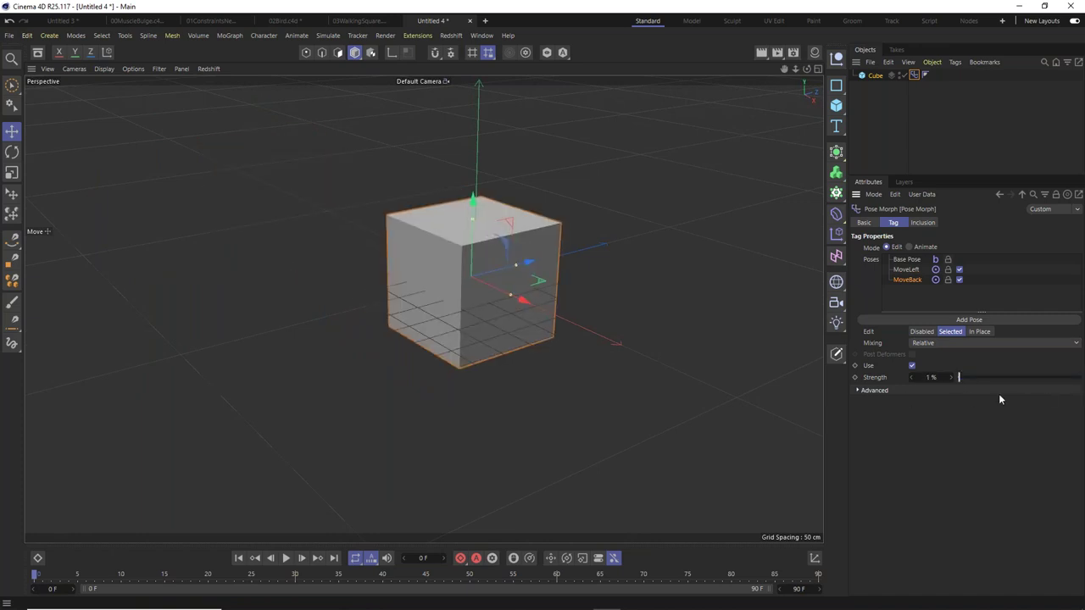
key(ctrl+z)
Check MoveLeft's strength, then select Base Pose to return the cube to its base position.
click(907, 270)
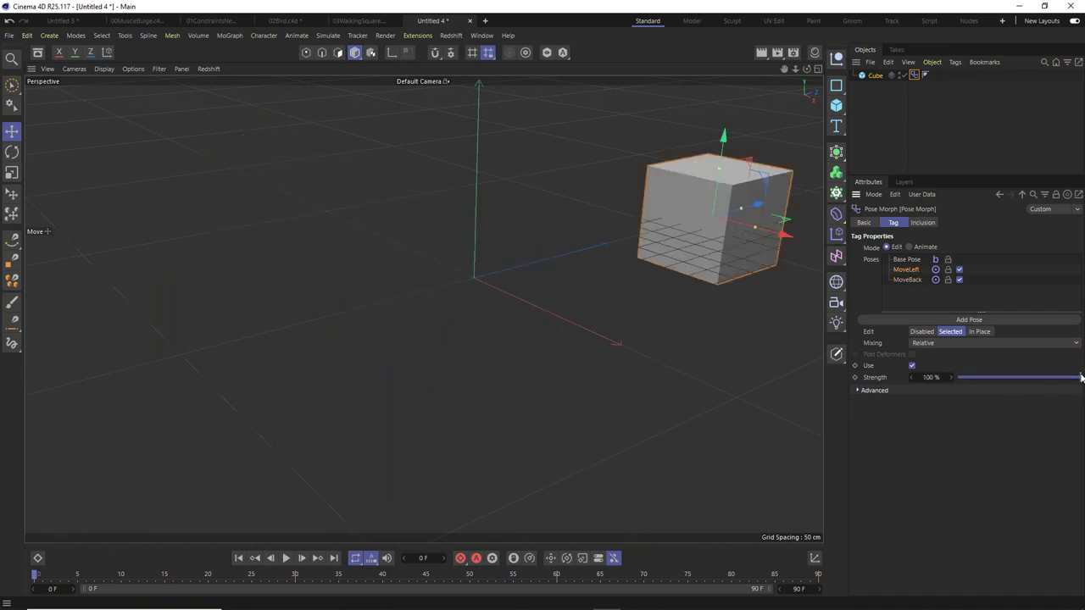
mouse_move(1077, 377)
mouse_down()
mouse_move(957, 377)
mouse_move(1078, 377)
mouse_up()
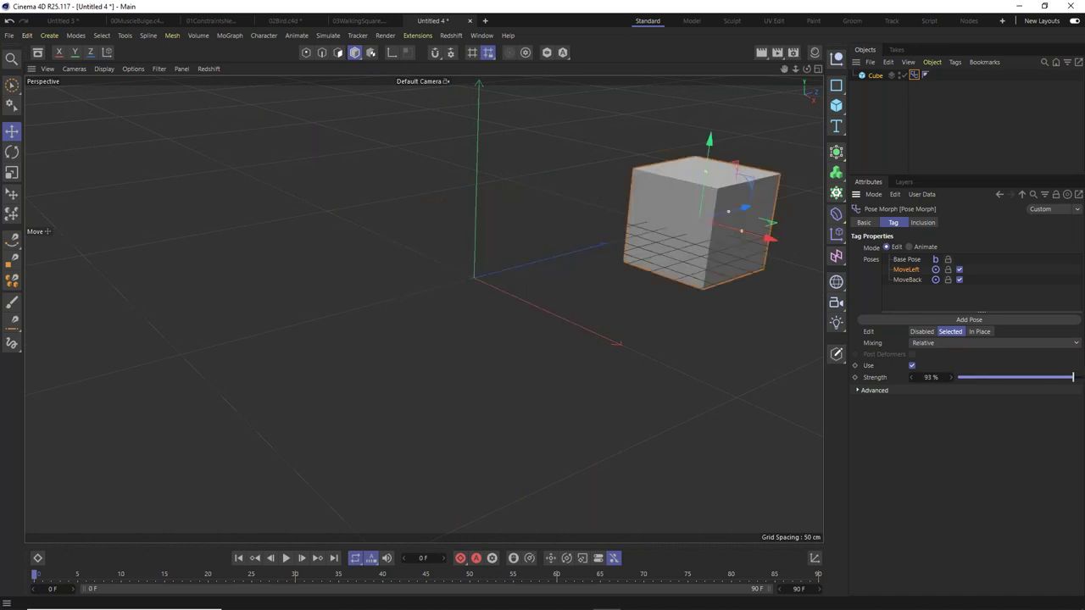
click(912, 280)
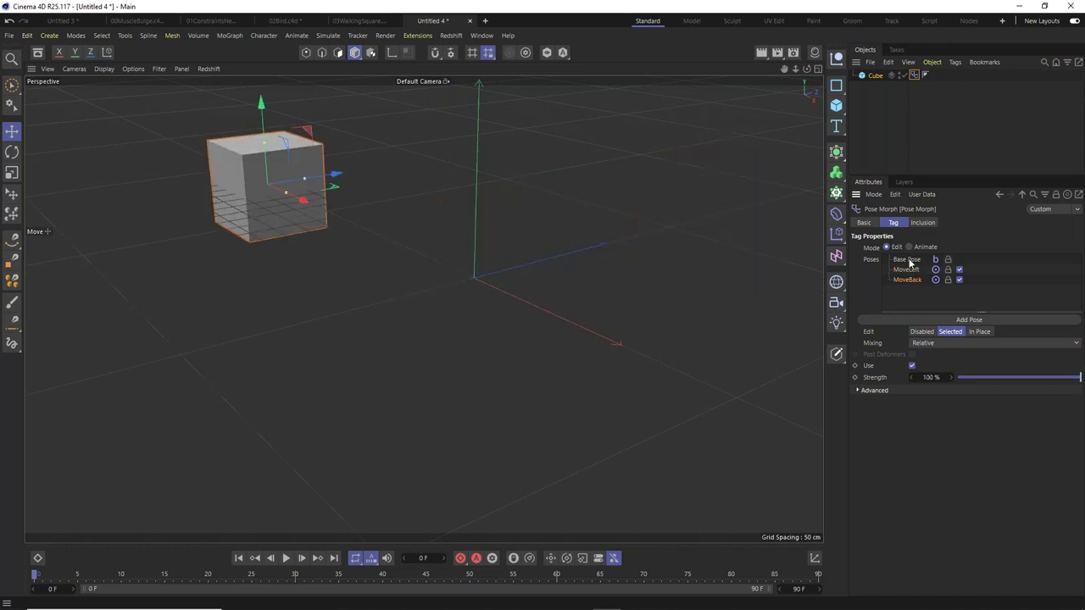
click(907, 259)
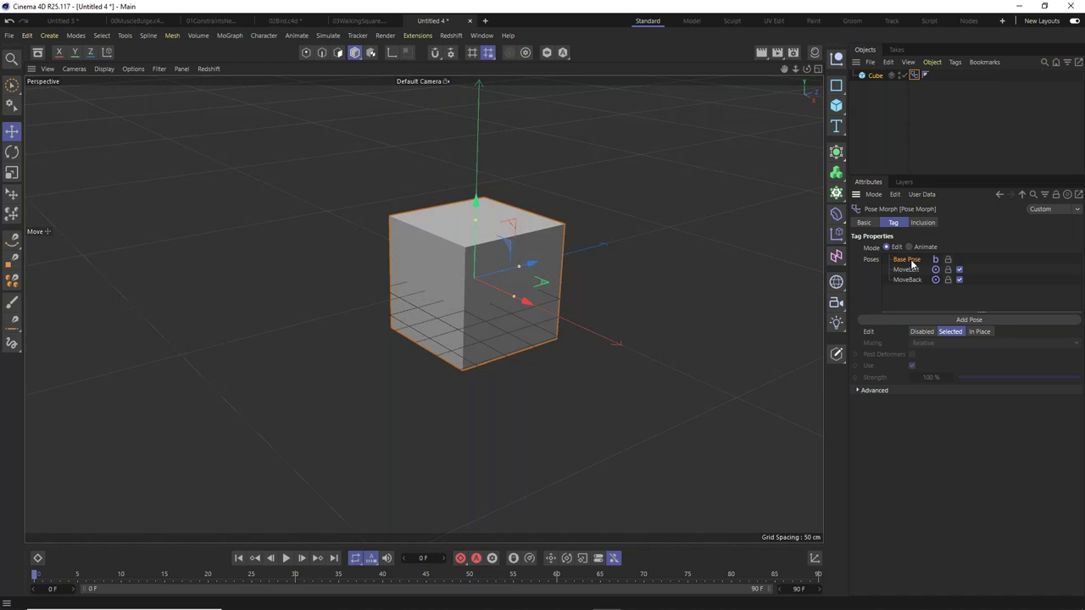
Switch the Pose Morph tag to Animate, blend MoveLeft and MoveBack, then delete the tag.
click(909, 248)
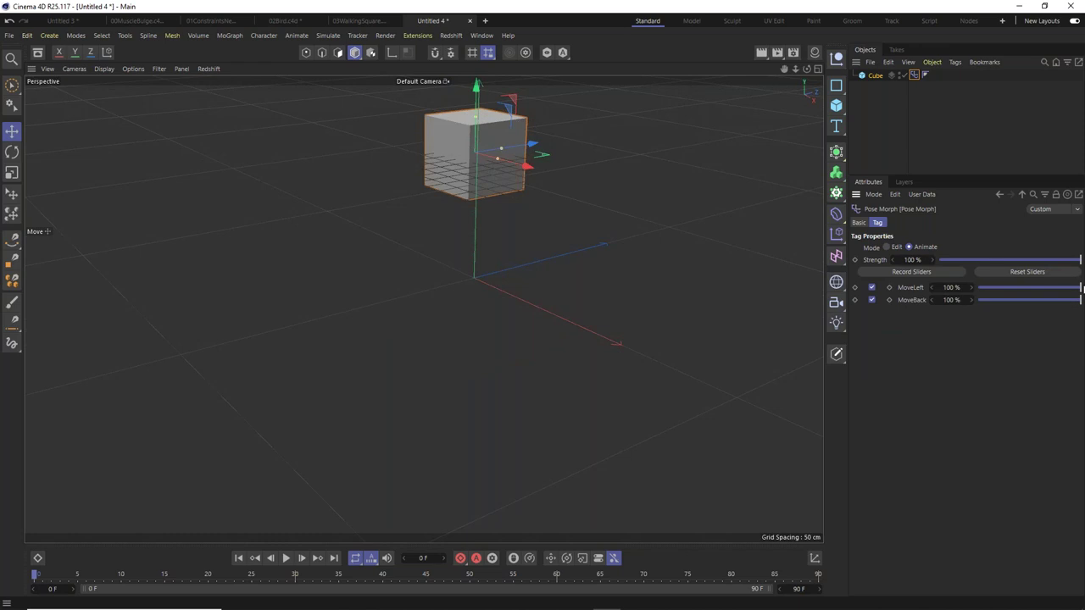
drag(1080, 293, 981, 292)
drag(1073, 305, 996, 327)
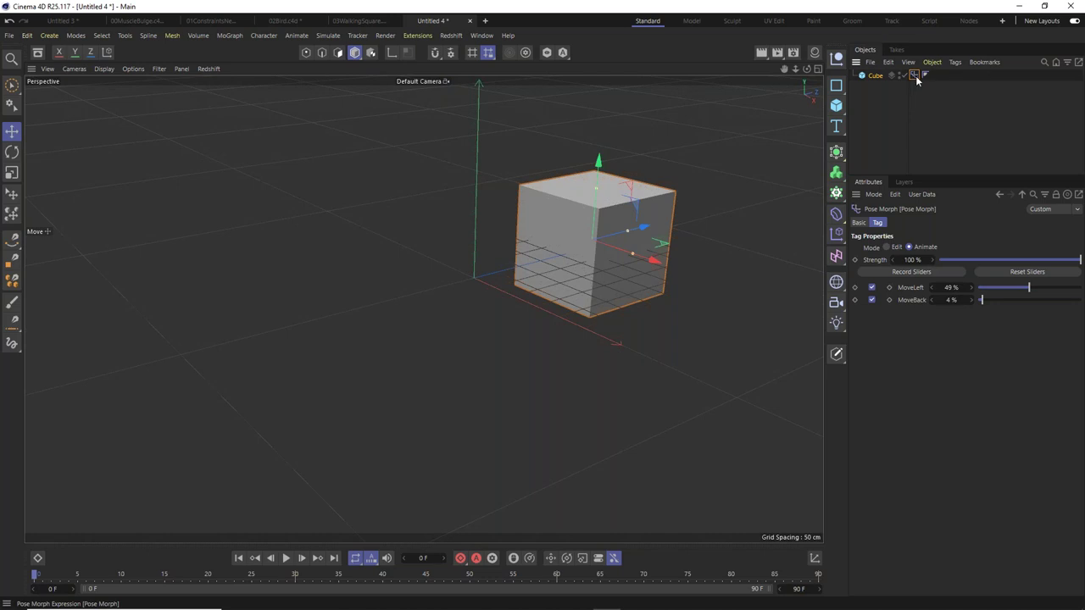
key(Delete)
Set the cube's P.X and P.Z to 0 in the Coord. tab.
click(874, 76)
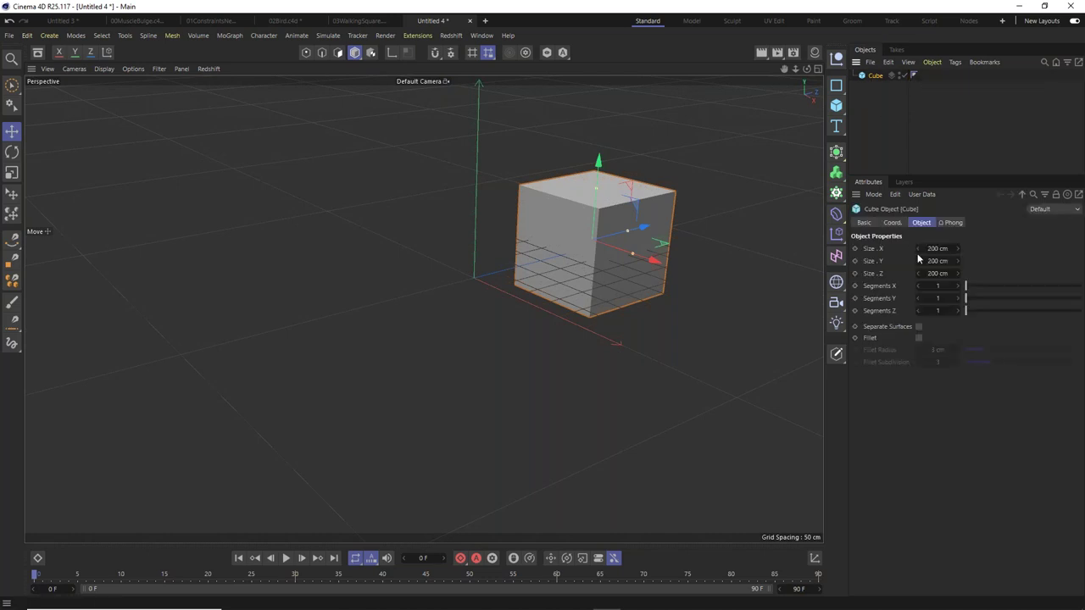
click(892, 222)
double_click(900, 248)
text(0)
key(Tab)
key(Tab)
text(0)
key(Return)
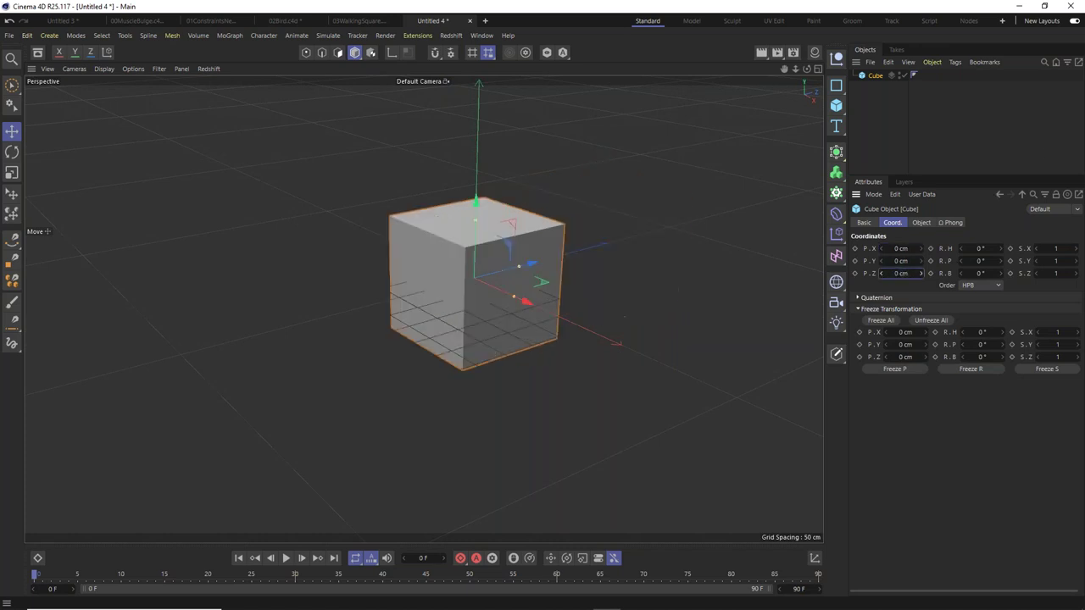
alt+drag(441, 305, 550, 286)
alt+drag(429, 317, 466, 319)
alt+middle_drag(466, 320, 600, 314)
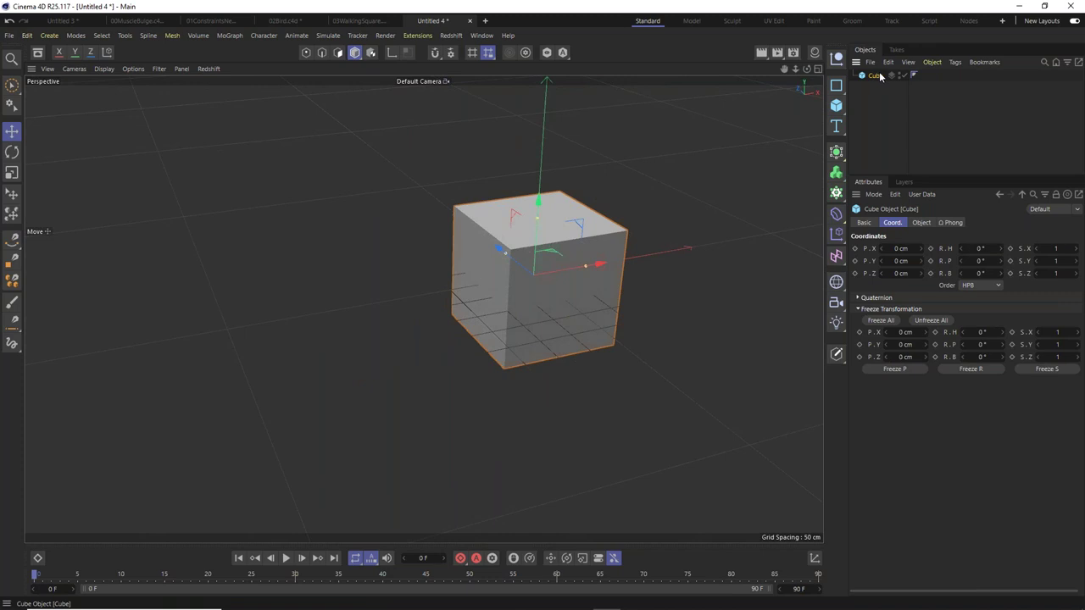
Add a Pose Morph tag to the cube from Rigging Tags and enable Points.
right_click(880, 76)
mouse_move(929, 155)
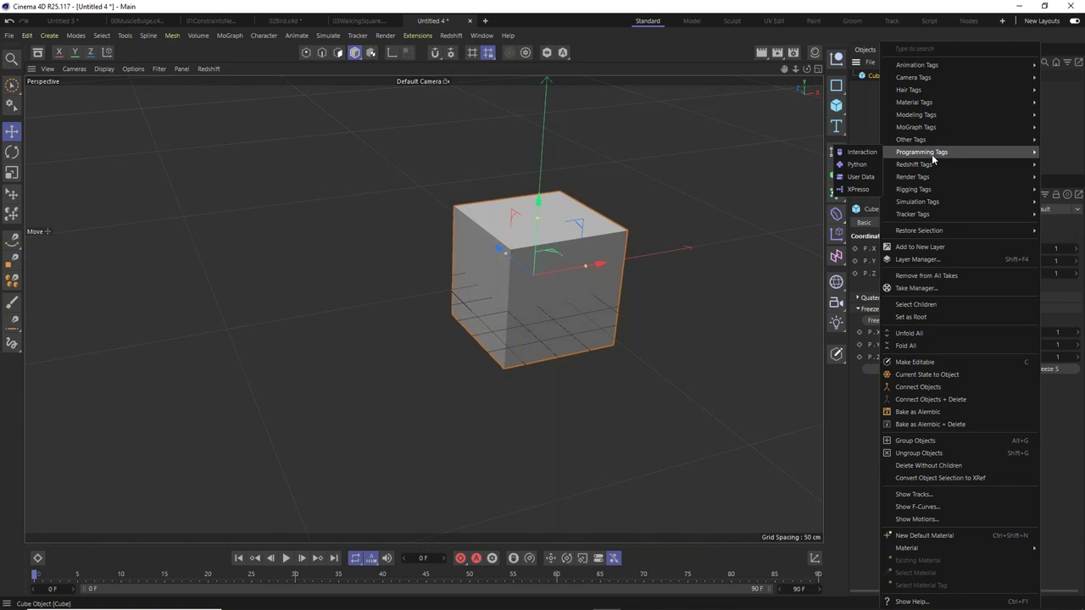
mouse_move(935, 189)
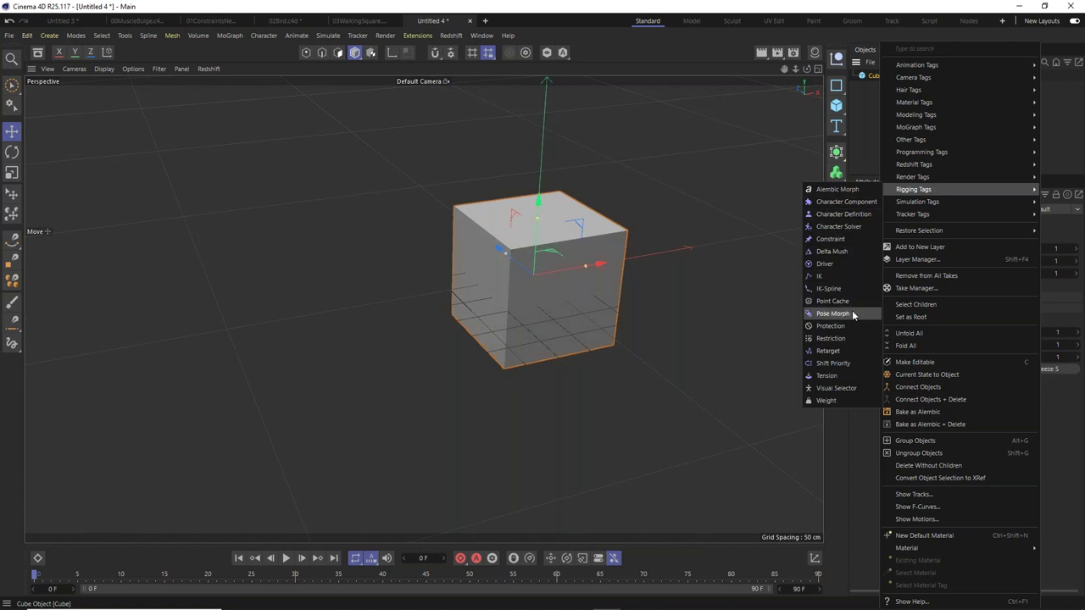
click(827, 314)
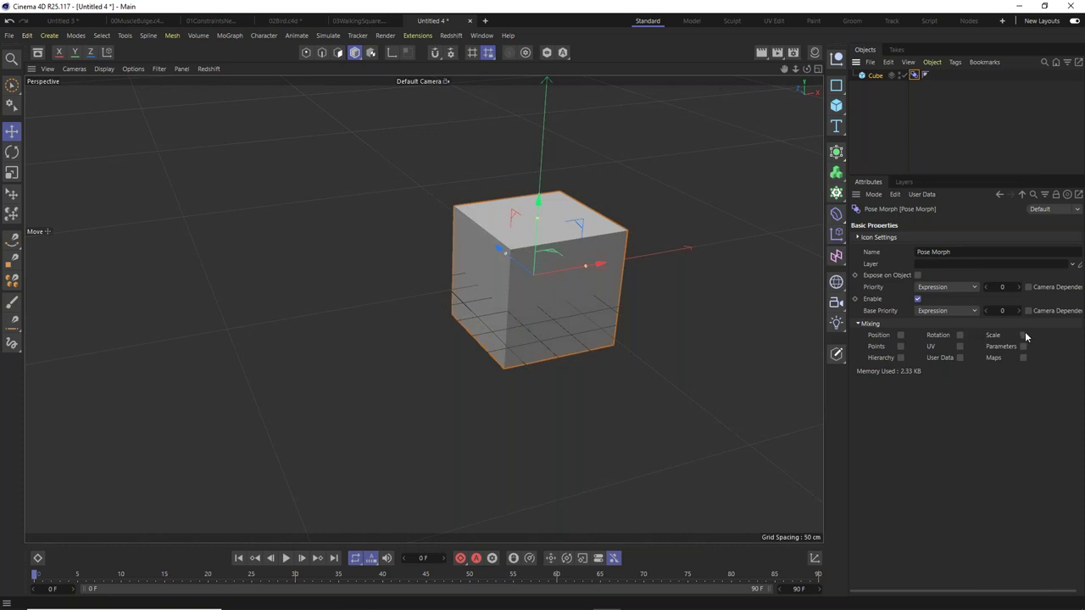
click(901, 347)
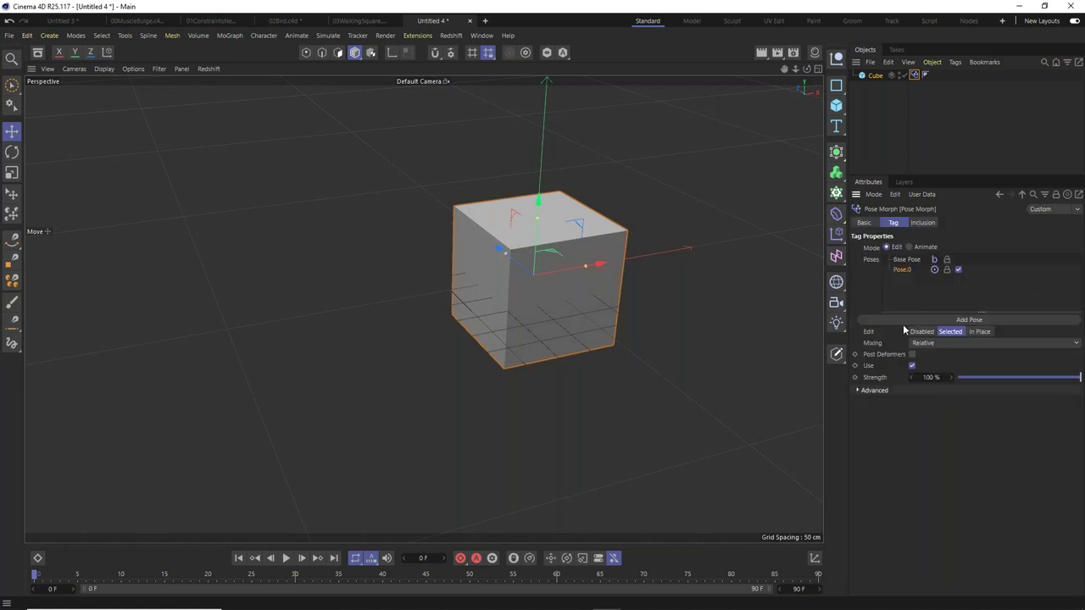
click(876, 78)
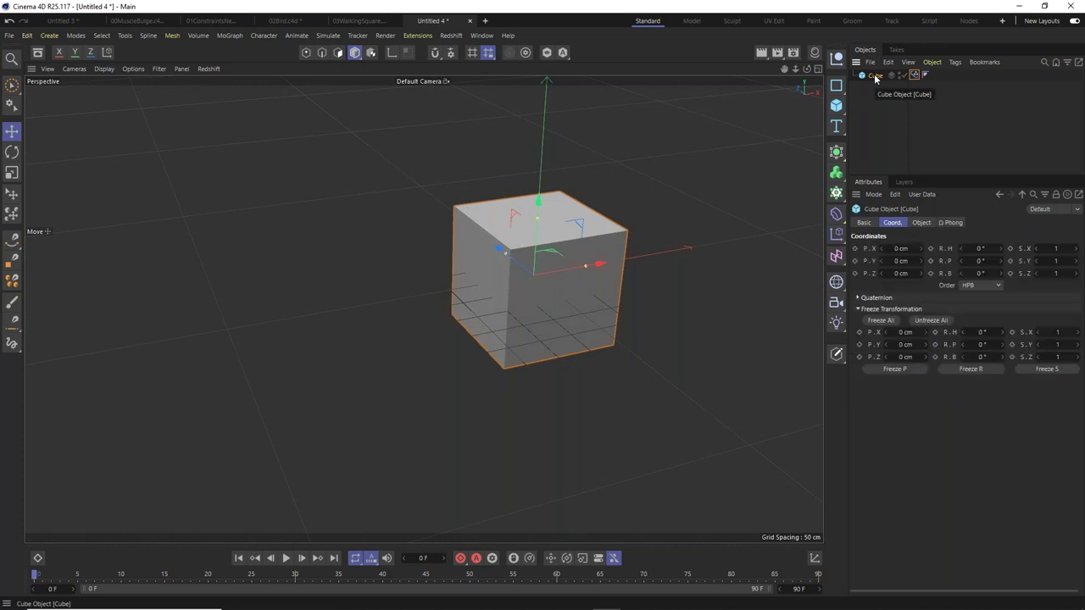
Make the cube editable with C and switch to Points mode.
key(c)
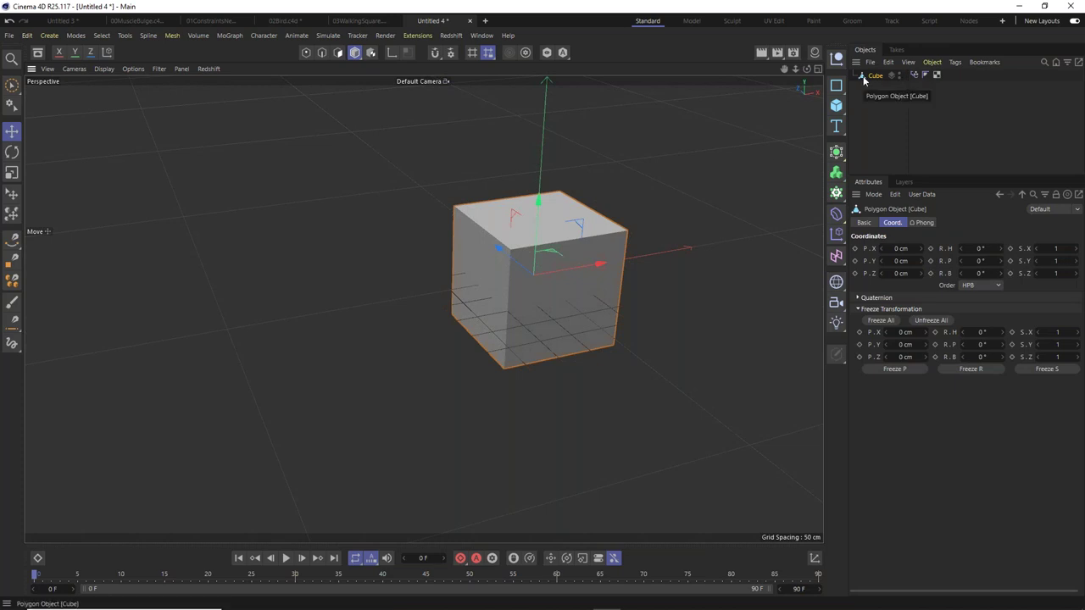
click(307, 55)
mouse_move(530, 266)
alt+mouse_down()
mouse_move(532, 277)
mouse_move(534, 258)
alt+mouse_up()
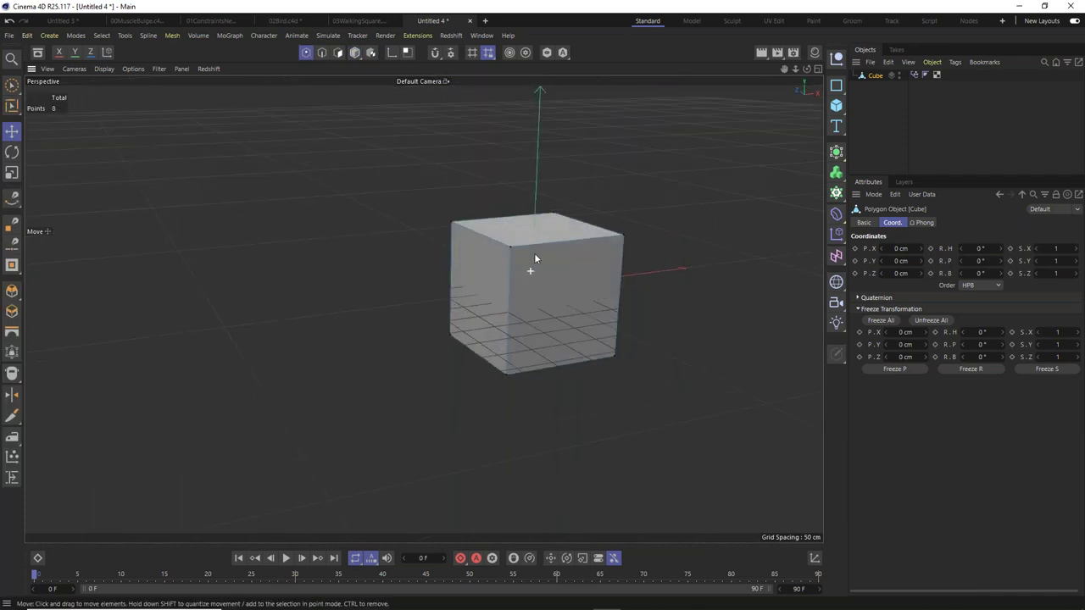
click(914, 75)
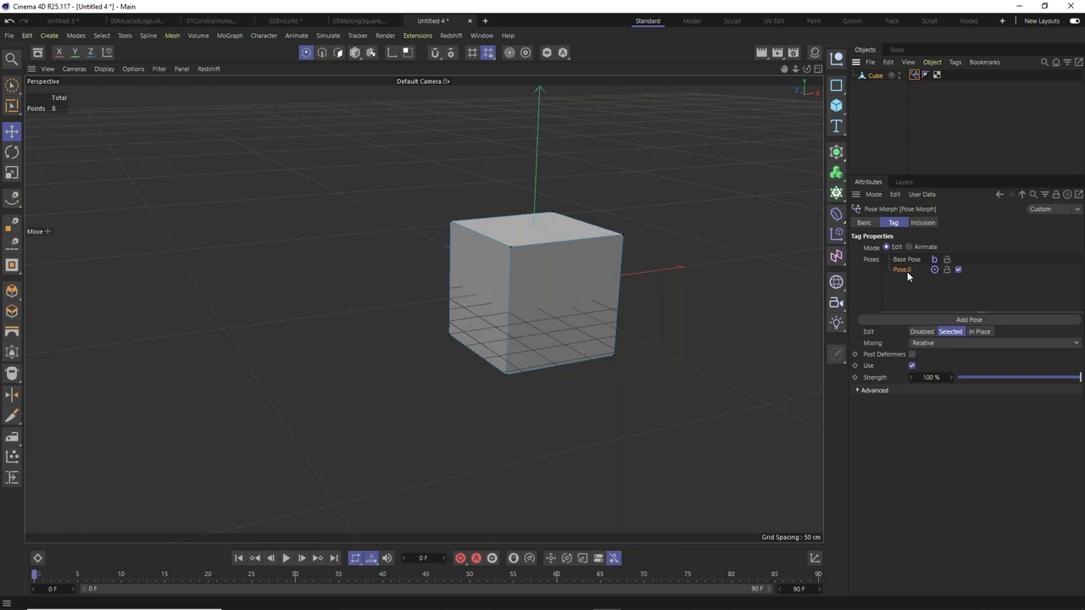
Add a loop cut around the cube with K~L at a 50% offset.
click(11, 415)
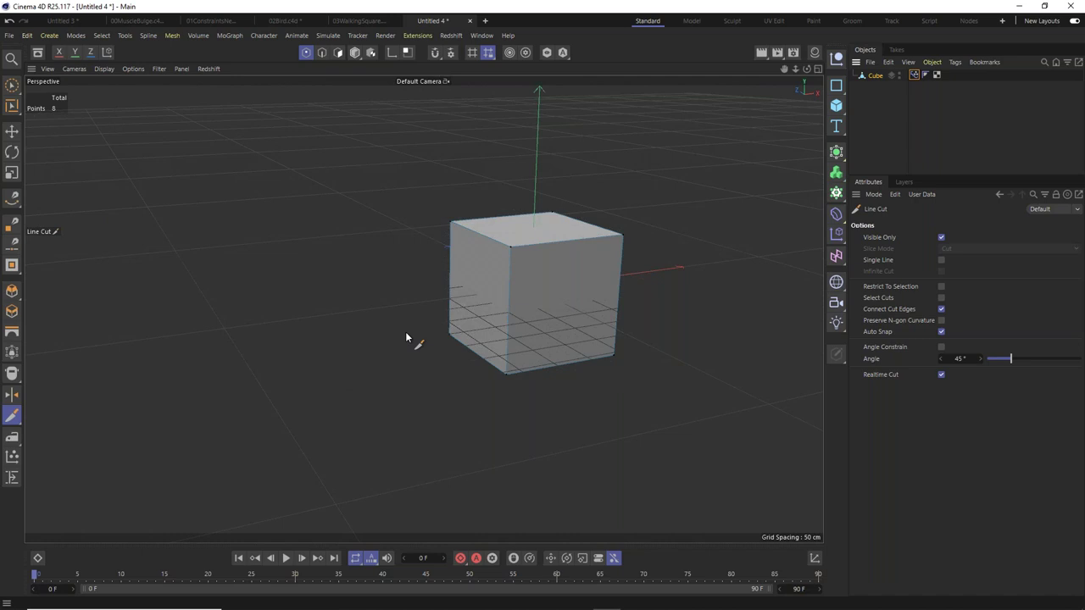
key(k)
key(l)
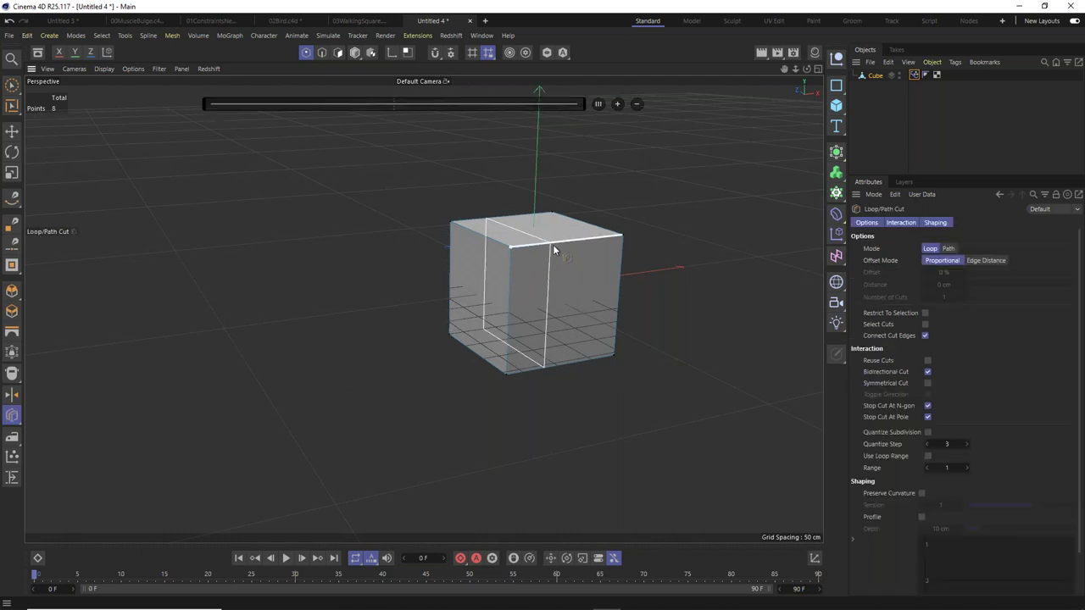
click(561, 244)
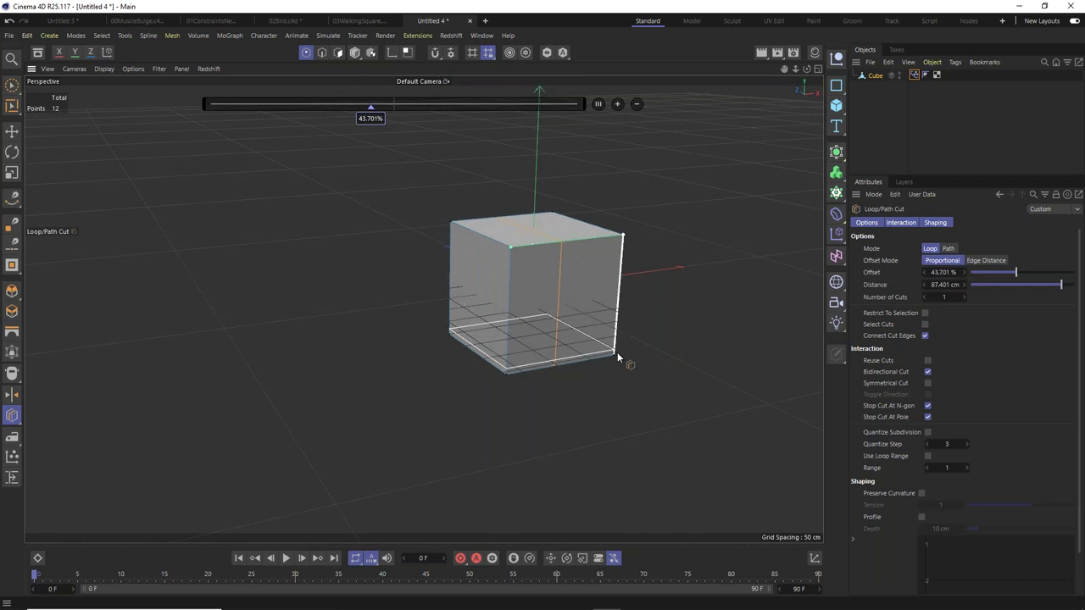
drag(370, 118, 377, 123)
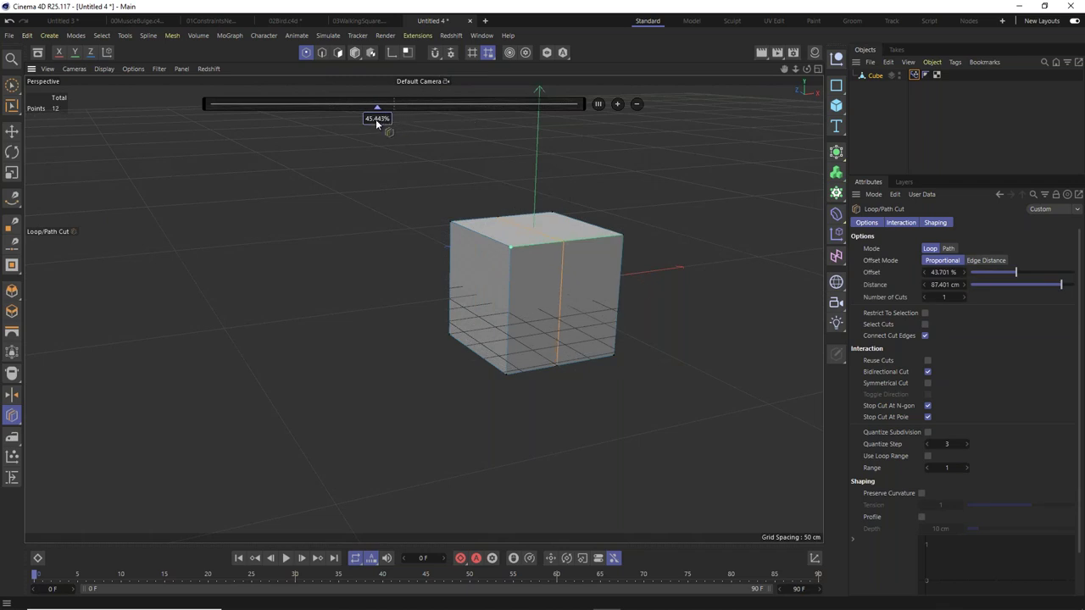
double_click(376, 118)
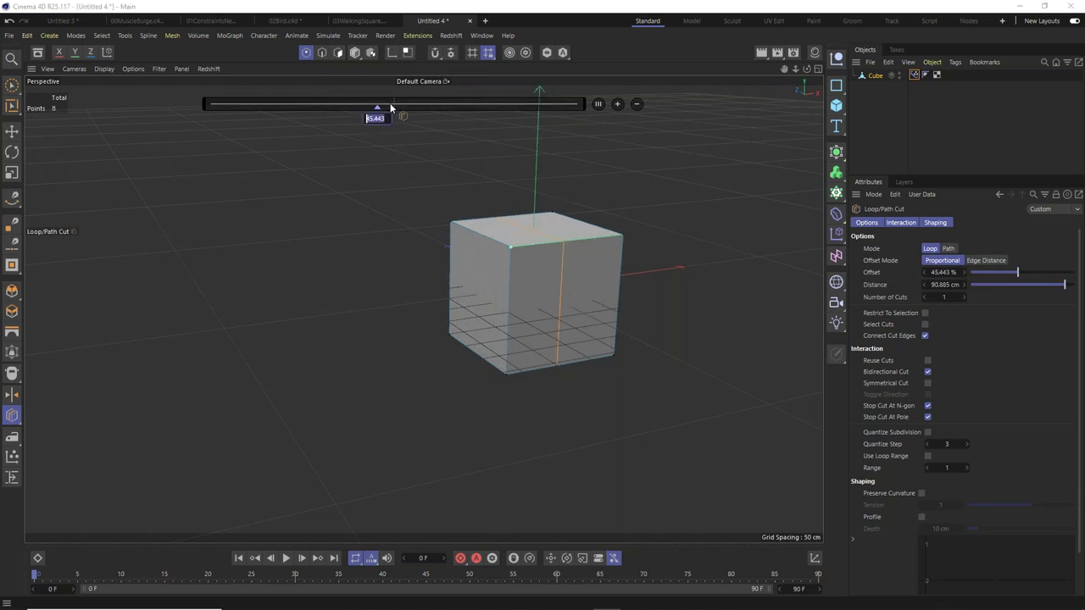
text(50)
key(Return)
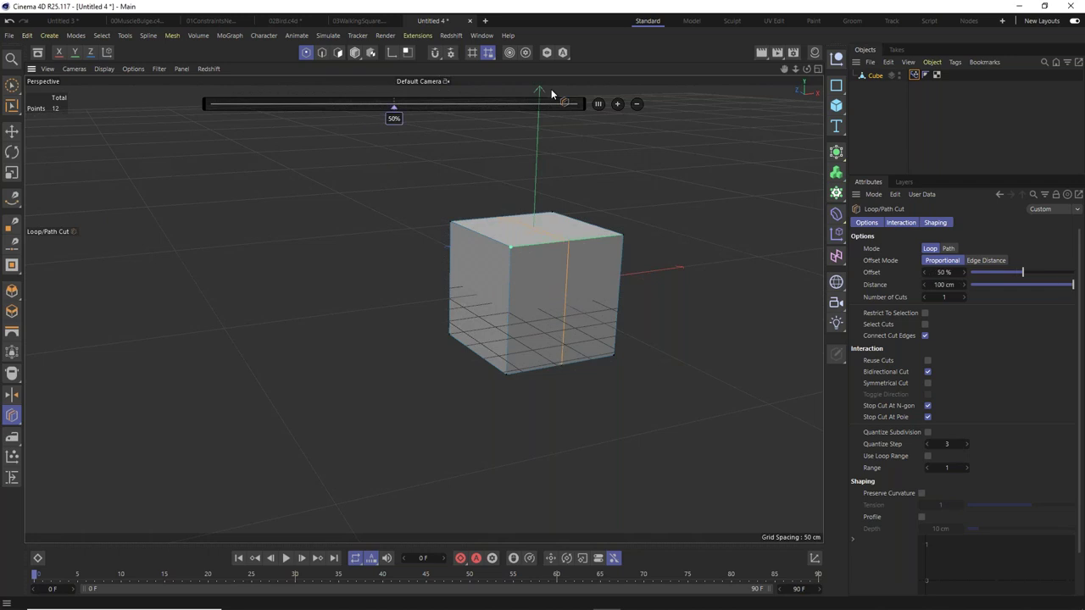
key(e)
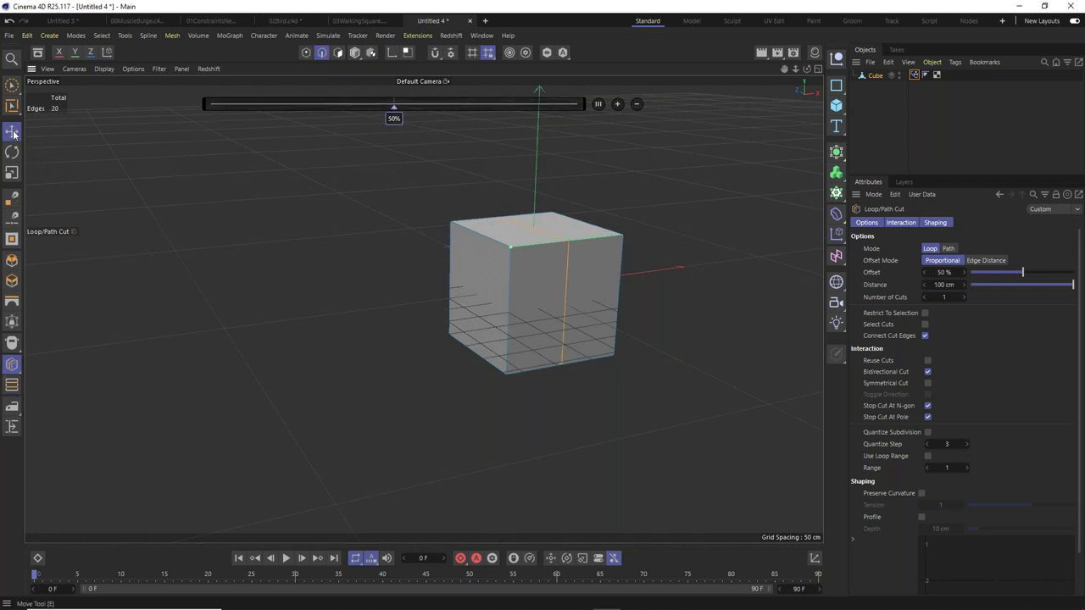
click(307, 53)
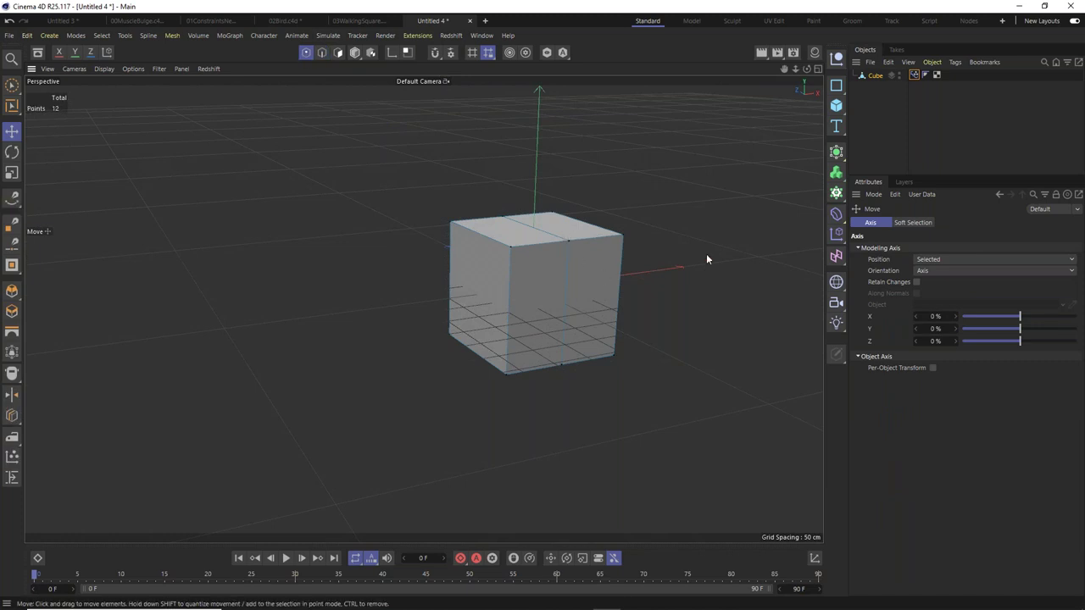
Rename the Pose.0 pose to SidesDown.
click(913, 76)
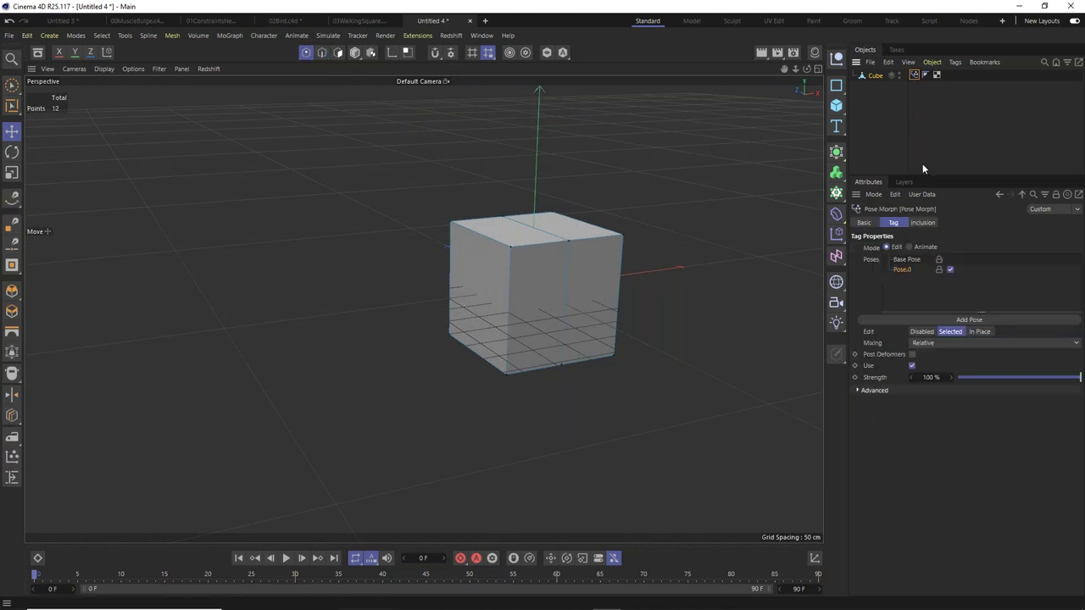
double_click(902, 270)
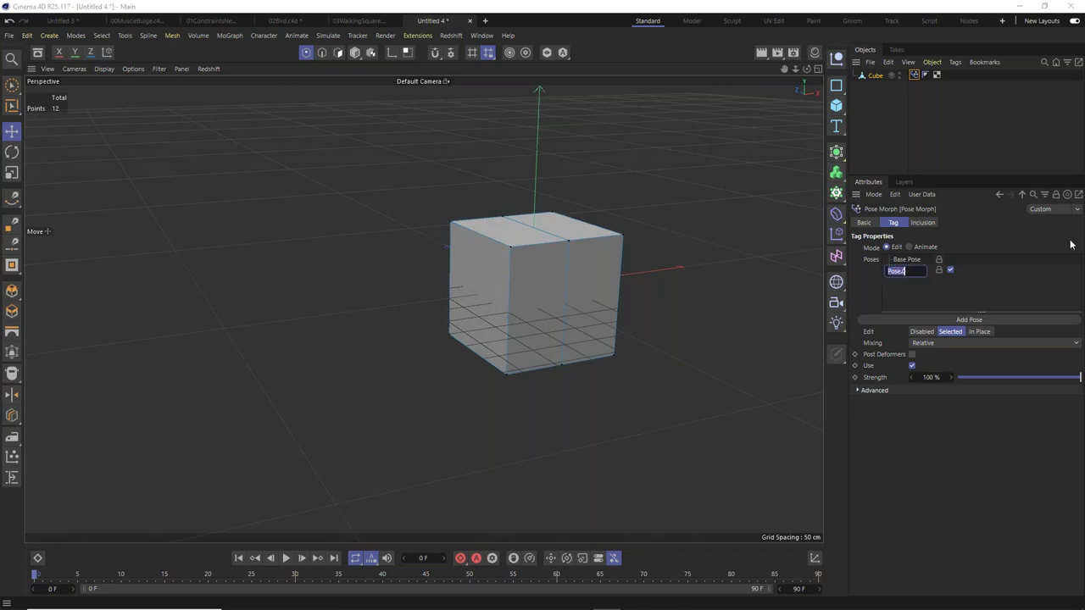
text(SidesDown)
key(Return)
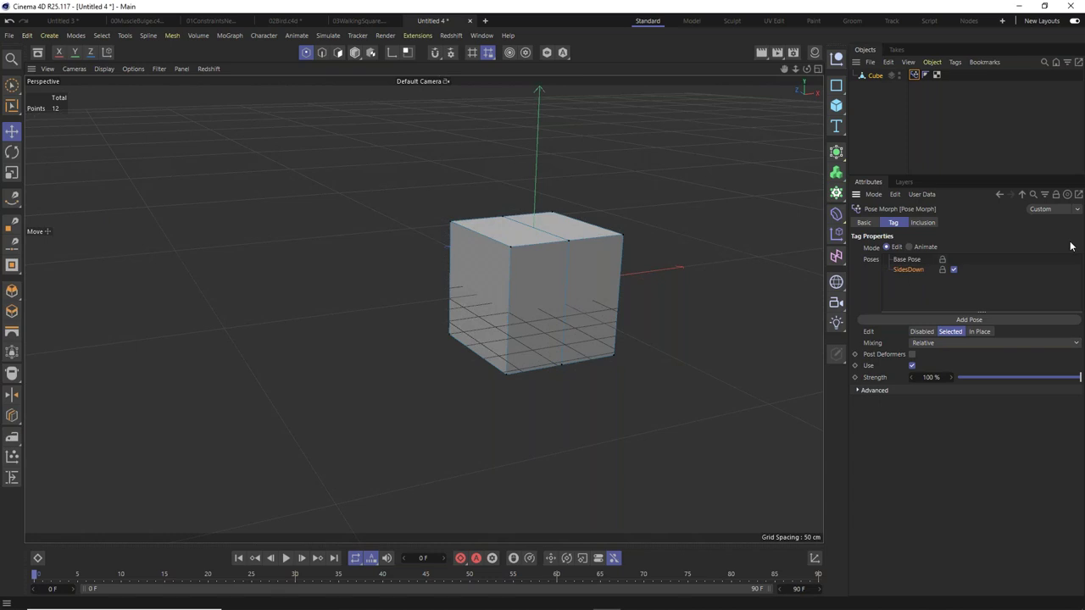
Lower the four top corner points into a roof and preview SidesDown's strength.
click(450, 226)
shift+click(568, 240)
shift+click(552, 214)
shift+click(623, 235)
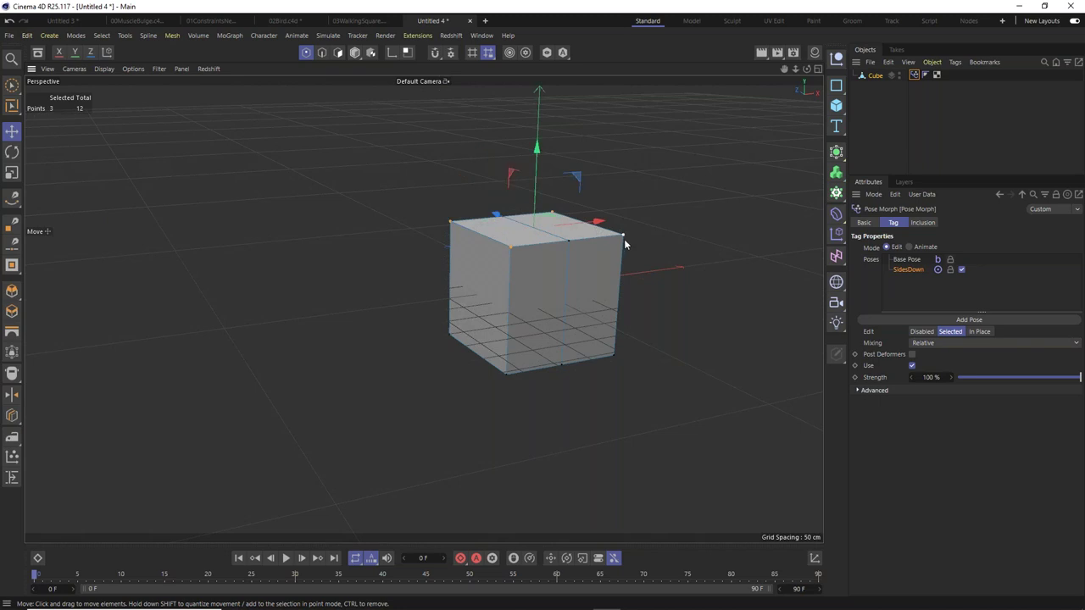
drag(538, 150, 551, 190)
click(793, 203)
drag(1057, 381, 1081, 378)
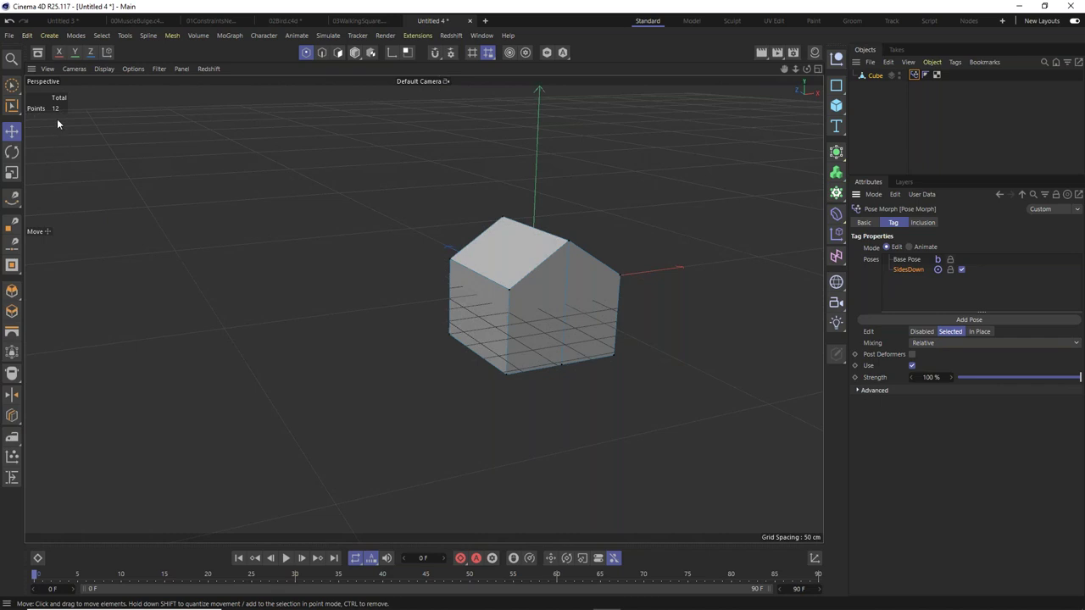
Compare the SidesDown pose against the Base Pose in Model mode.
click(355, 53)
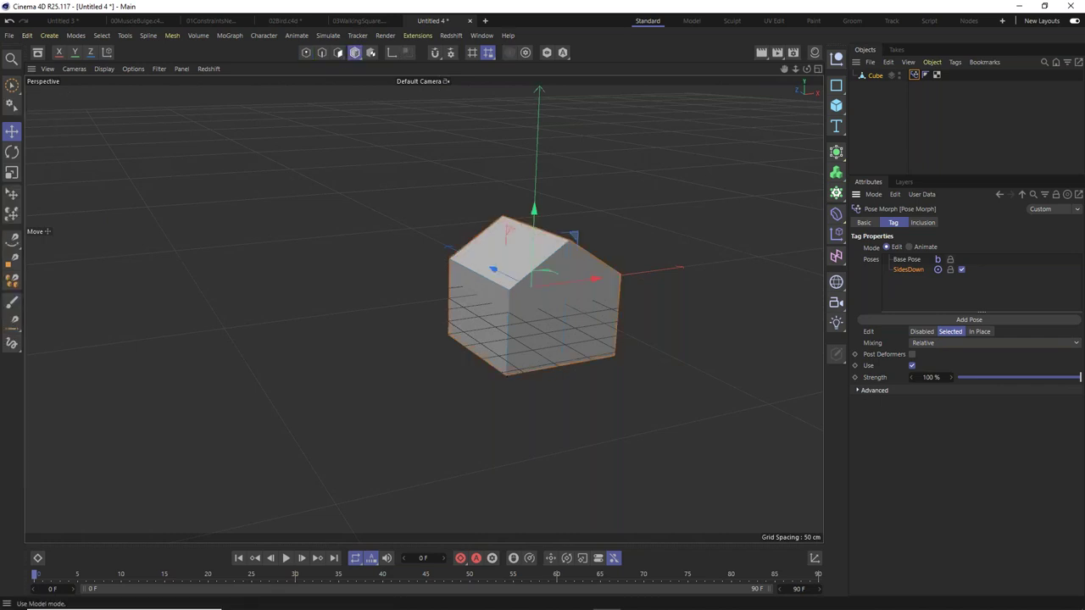
mouse_move(1077, 378)
mouse_down()
mouse_move(1053, 379)
mouse_move(1081, 378)
mouse_up()
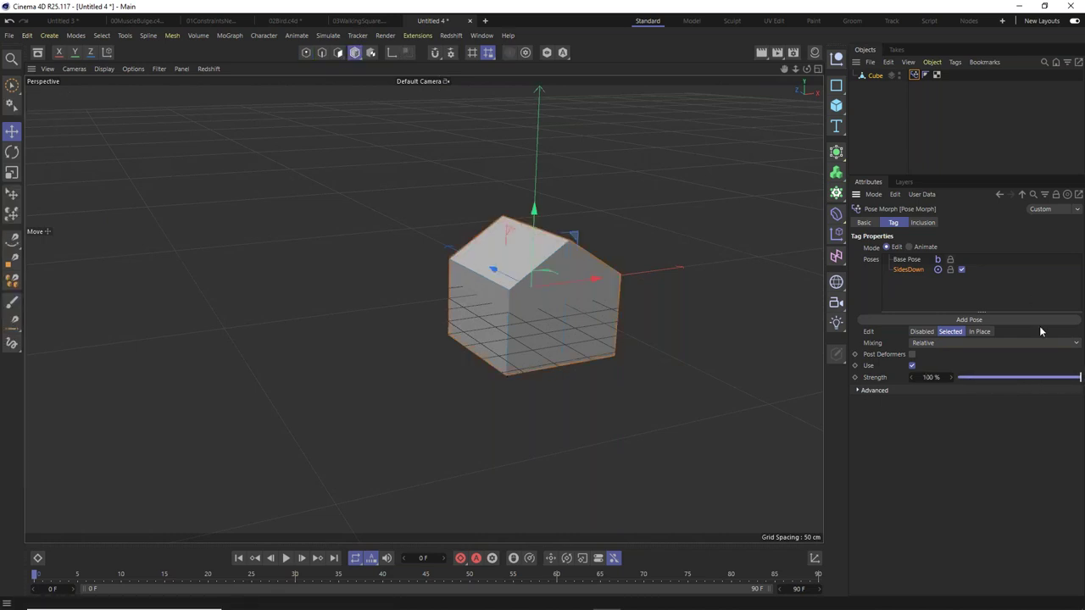
click(908, 260)
click(911, 271)
click(908, 259)
click(911, 269)
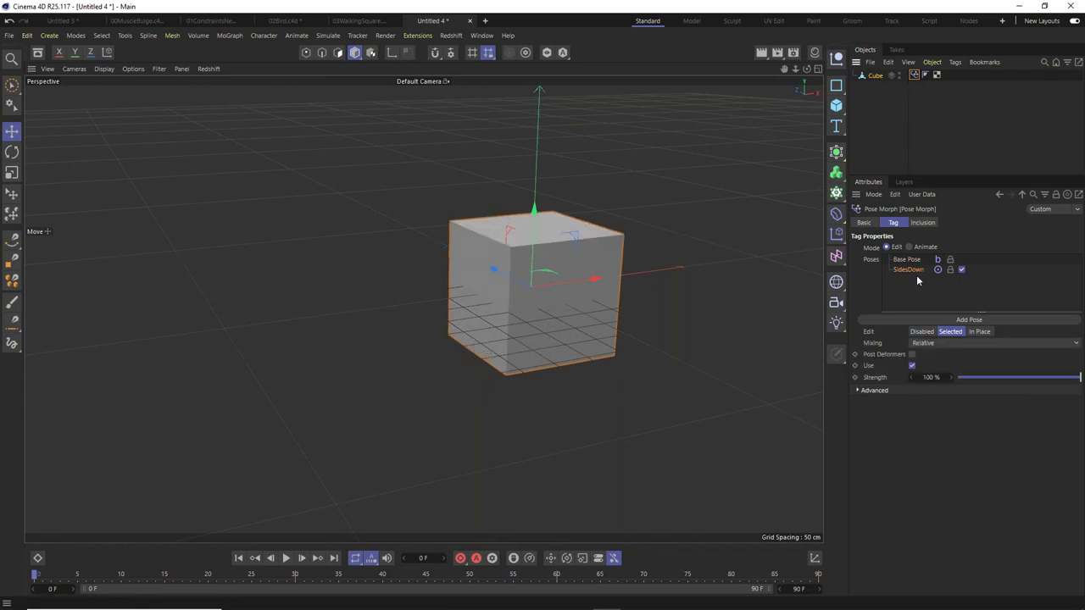
Undo the lowered top points so the mesh returns to a plain cube.
click(306, 53)
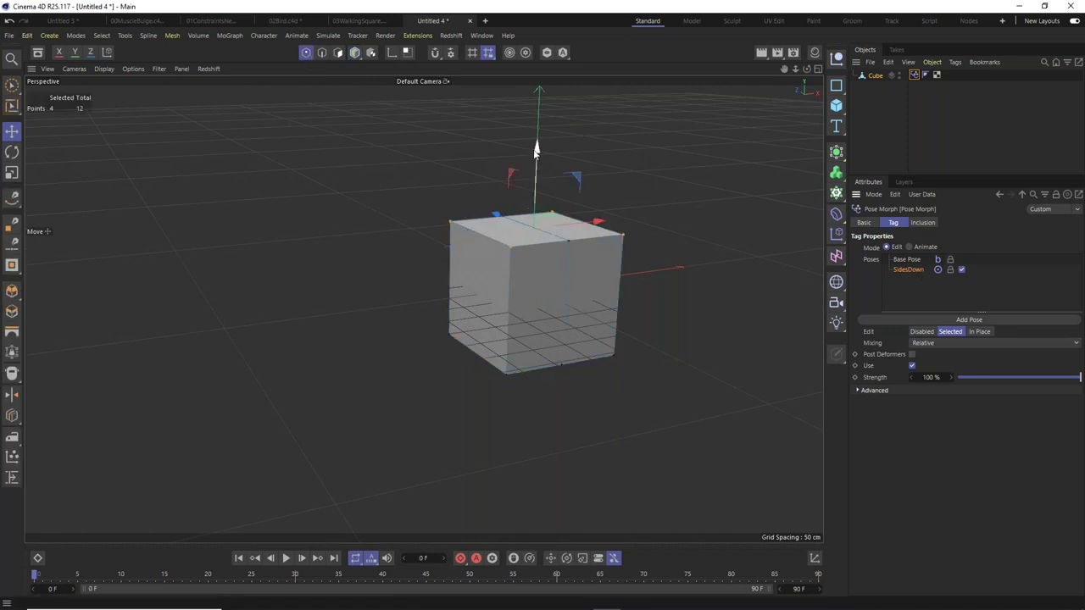
drag(536, 161, 543, 195)
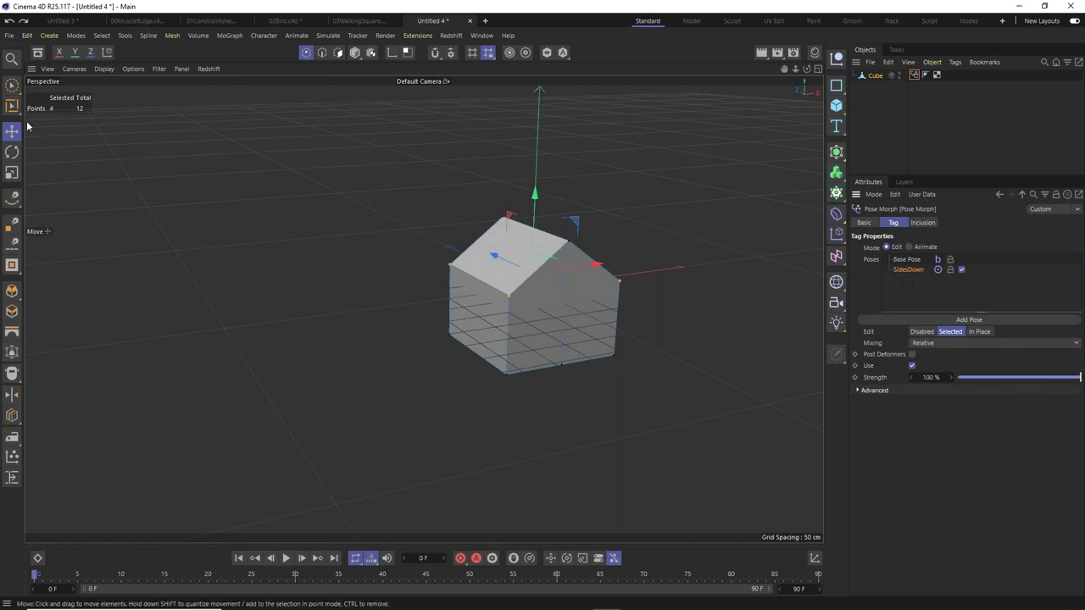
key(e)
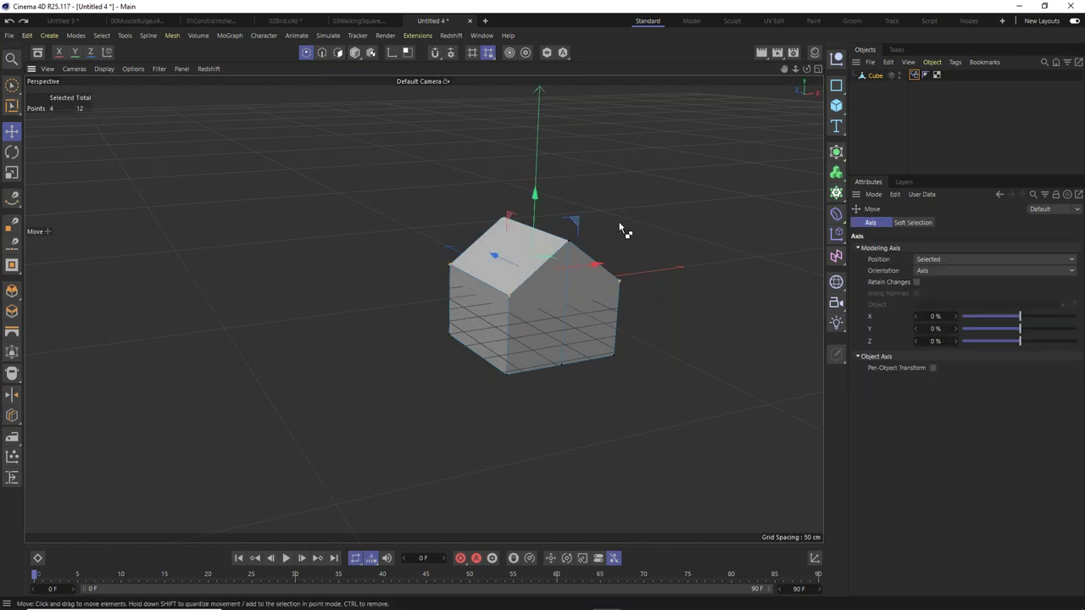
key(ctrl+z)
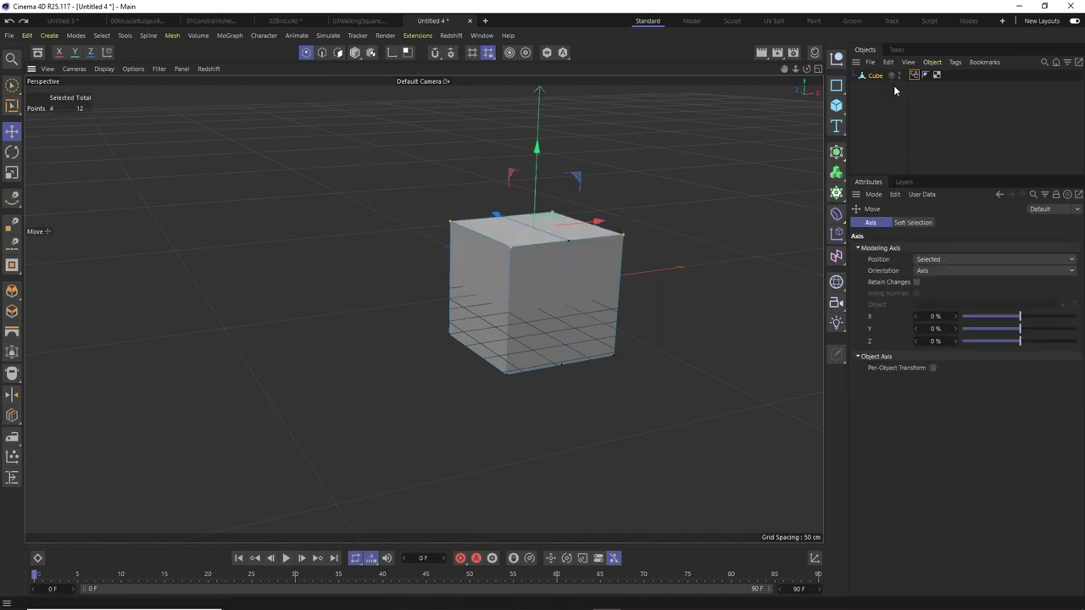
click(740, 188)
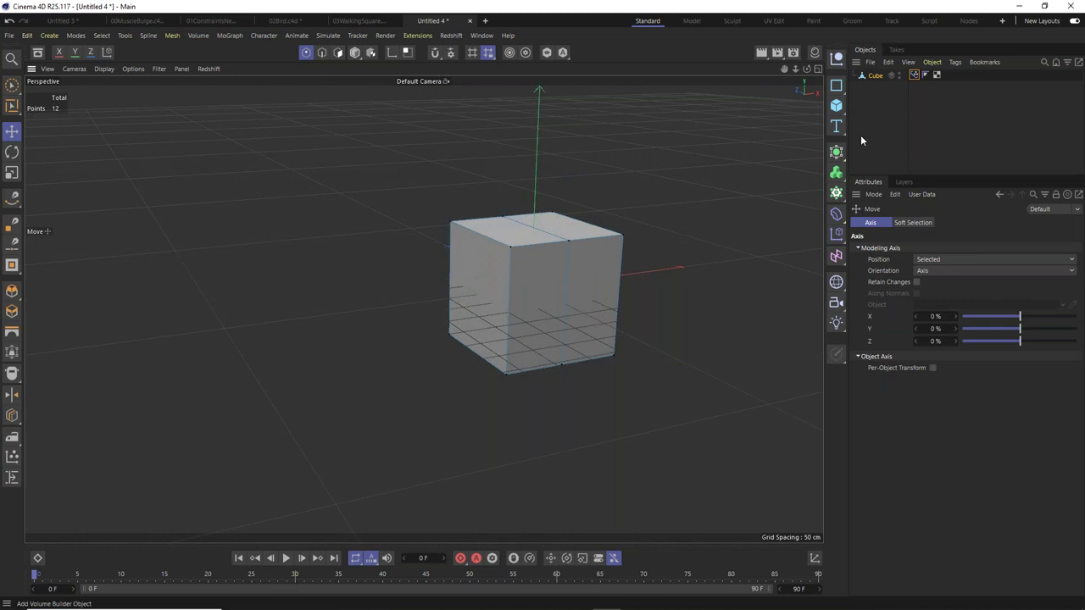
Add a new Pose Morph tag to the Cube with Points enabled.
click(914, 74)
click(882, 74)
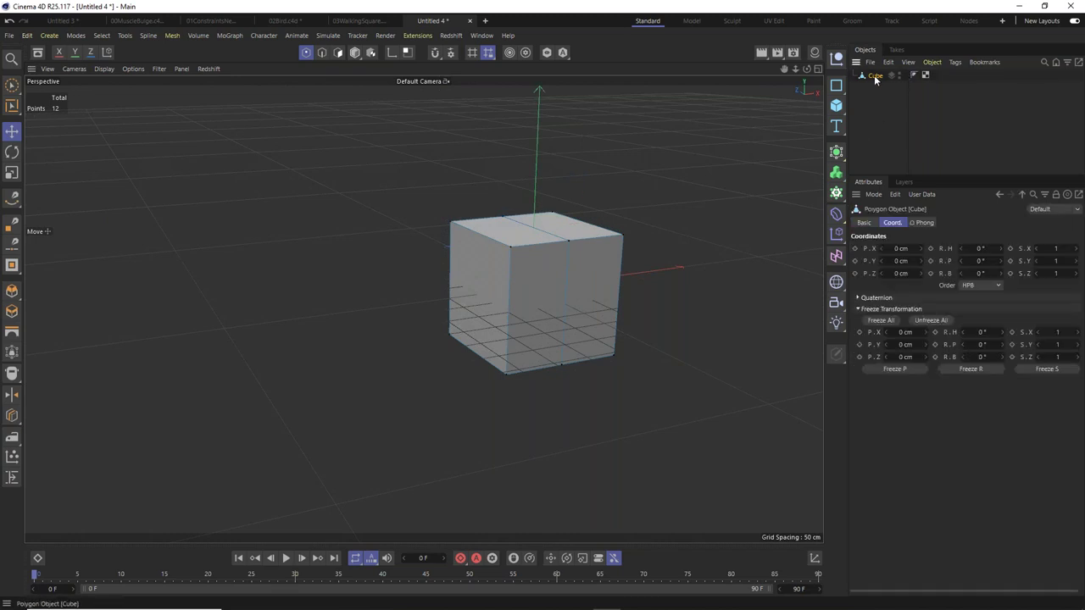
right_click(876, 78)
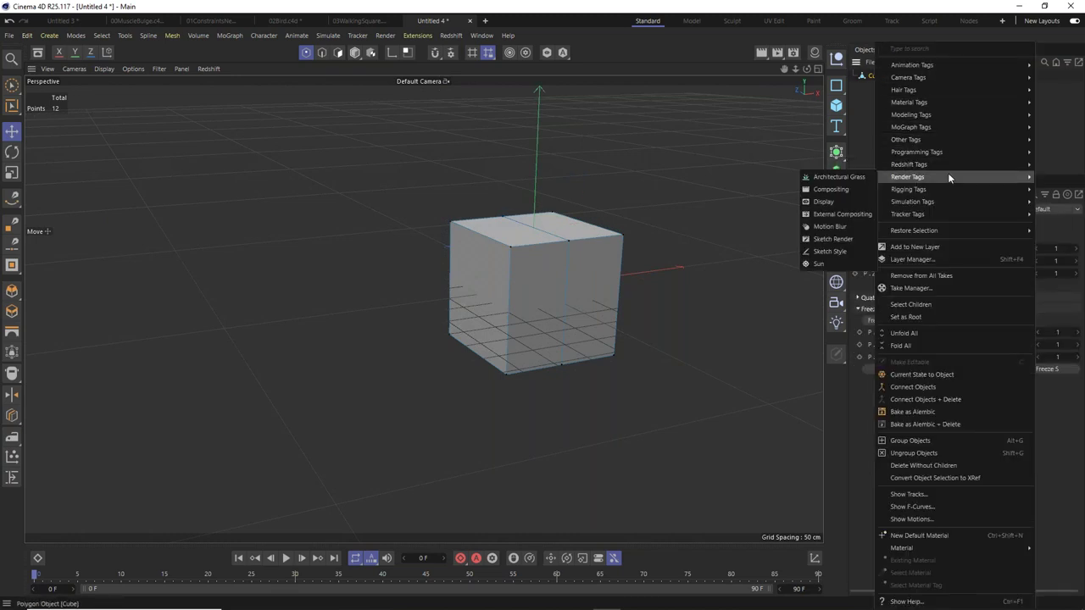
mouse_move(944, 189)
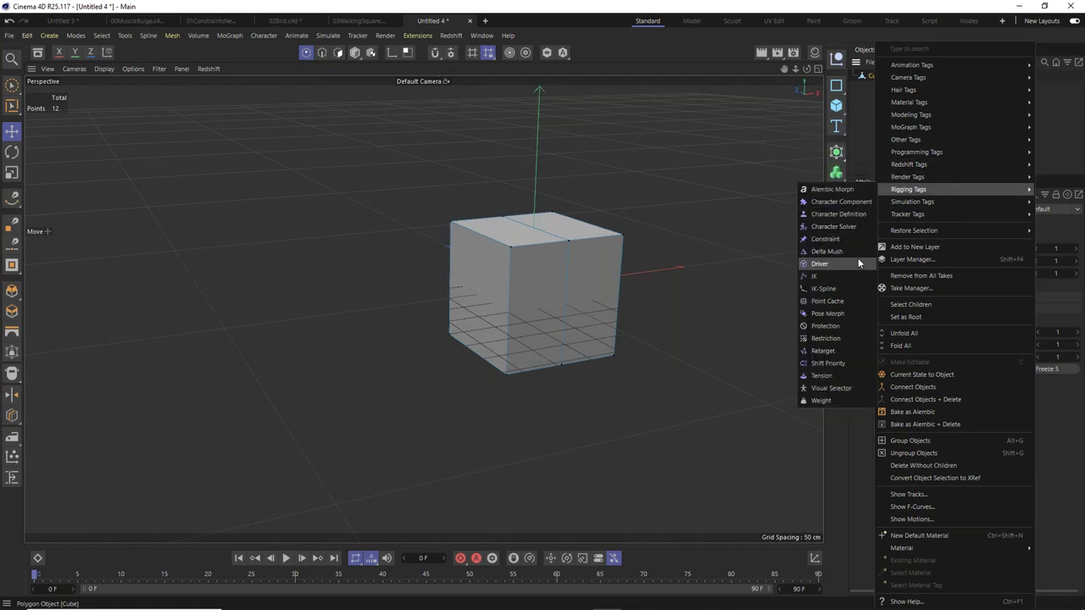
click(854, 317)
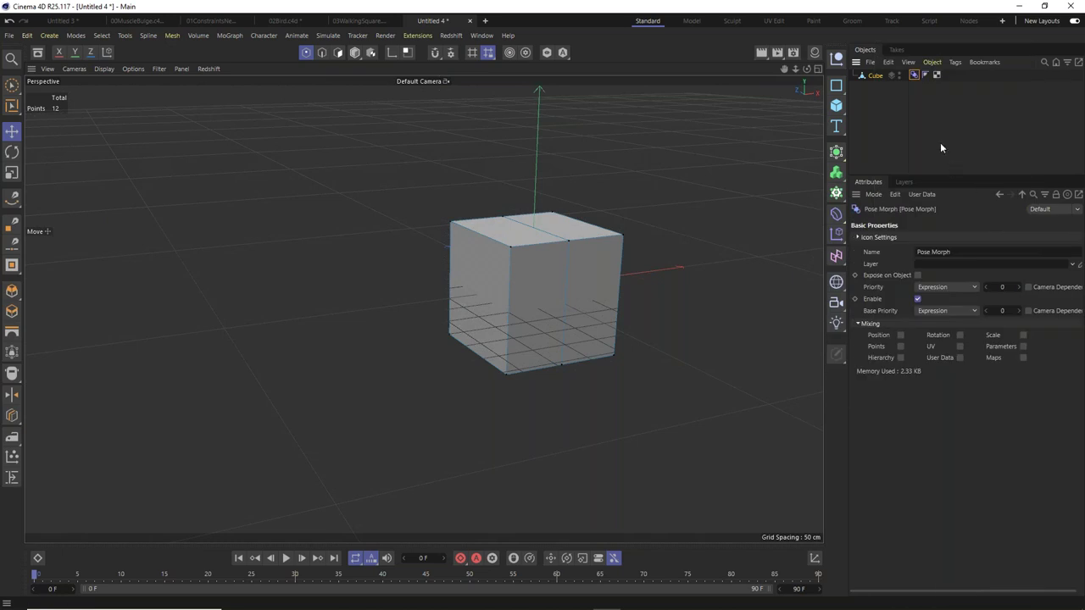
click(900, 346)
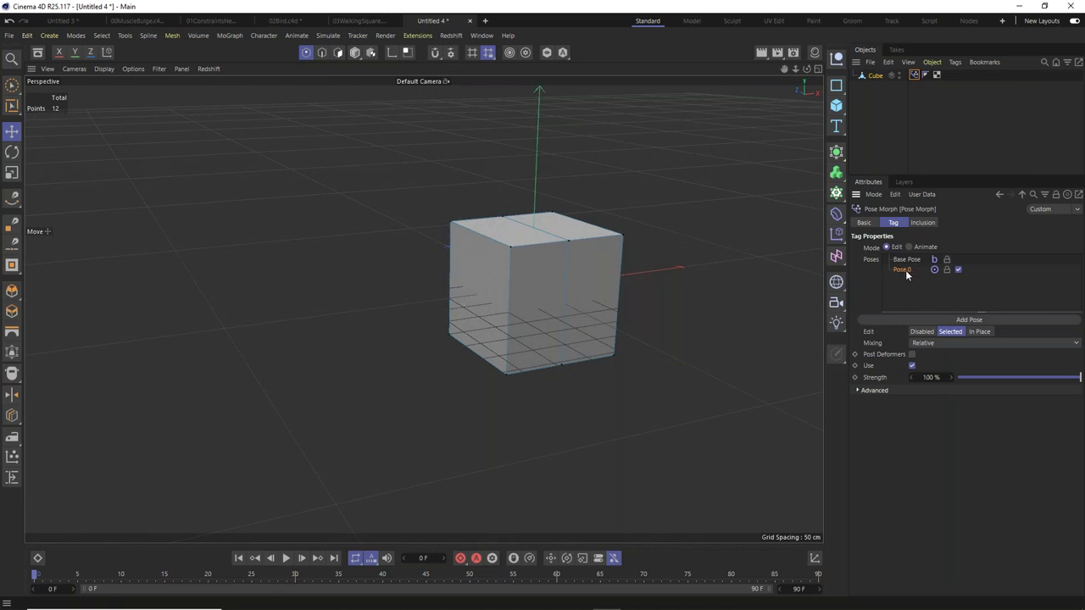
Lower the four top vertices along Y into a roof and preview the pose strength.
click(512, 247)
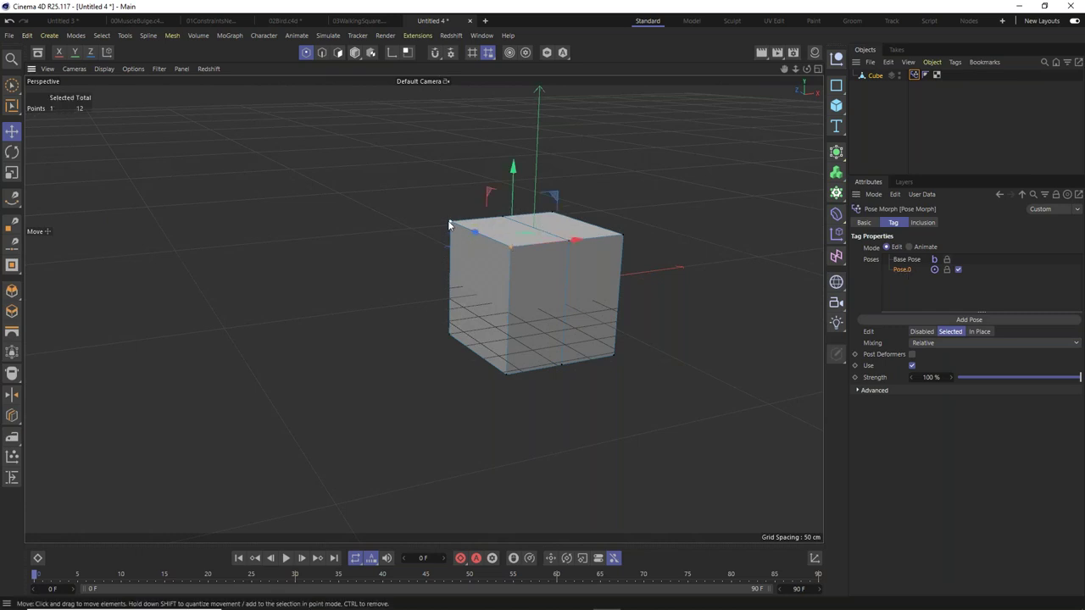
shift+click(450, 223)
shift+click(555, 216)
shift+click(623, 238)
drag(537, 144, 544, 194)
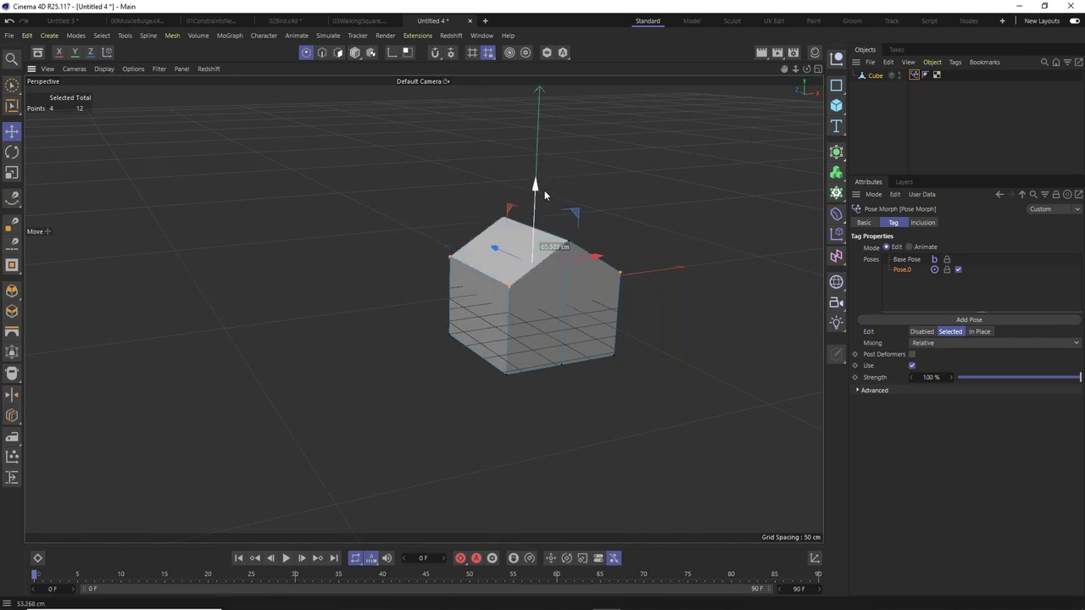
mouse_move(1073, 381)
mouse_down()
mouse_move(968, 383)
mouse_move(1039, 404)
mouse_move(893, 393)
mouse_move(1079, 377)
mouse_up()
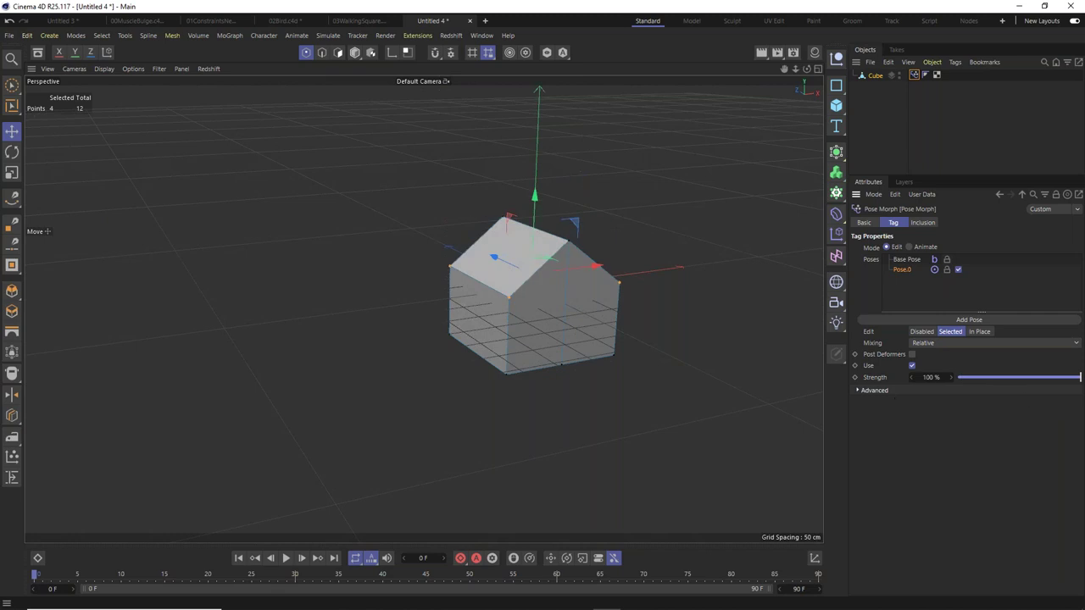
Rename Pose.0 to SidesDown, then add a second pose named SidesIn.
double_click(901, 270)
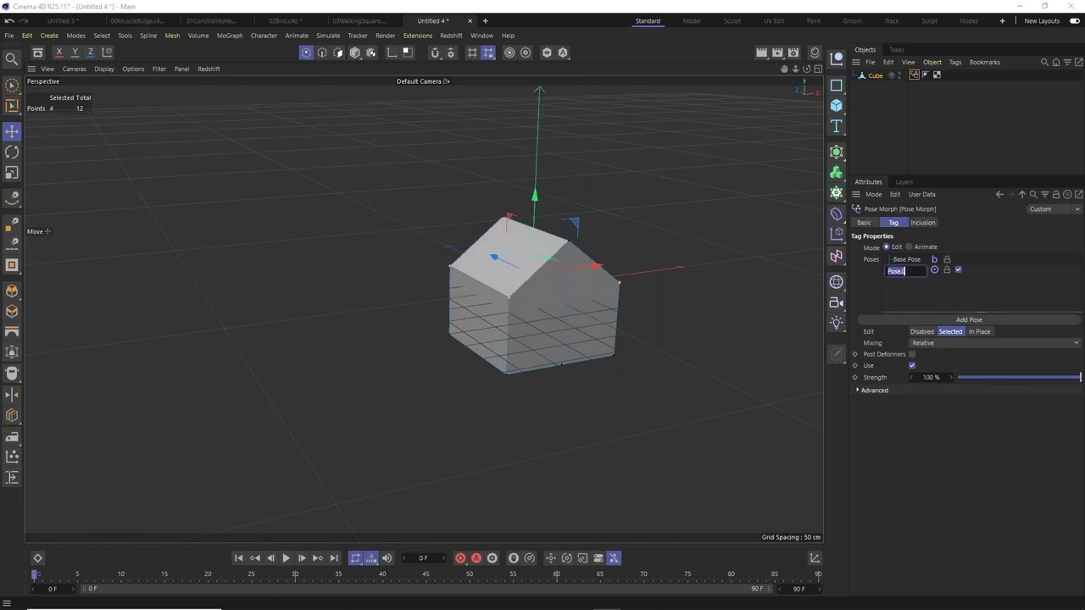
text(SidesDown)
key(Return)
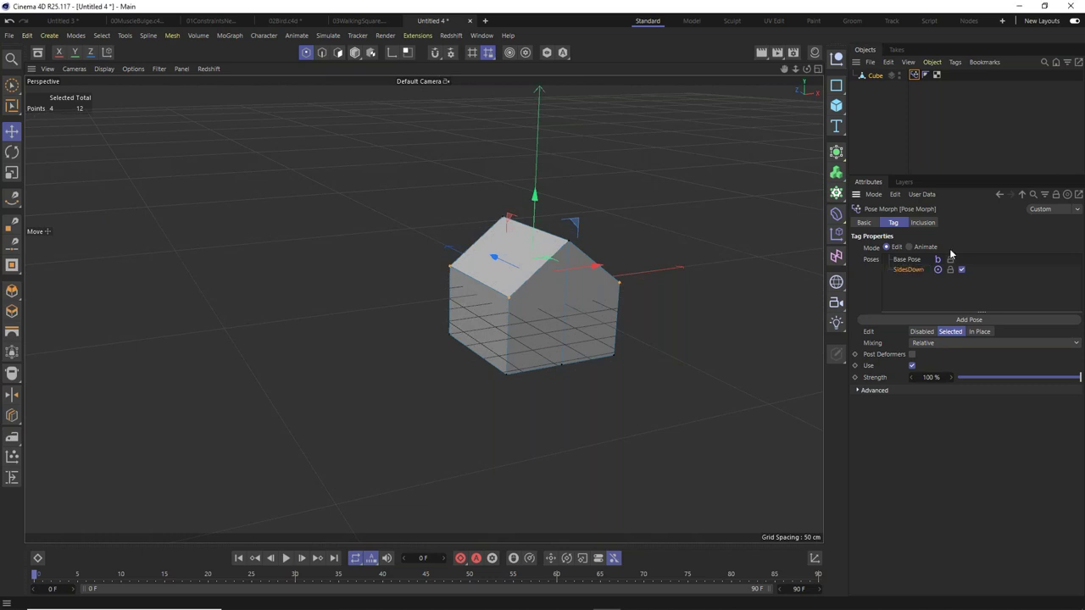
click(955, 324)
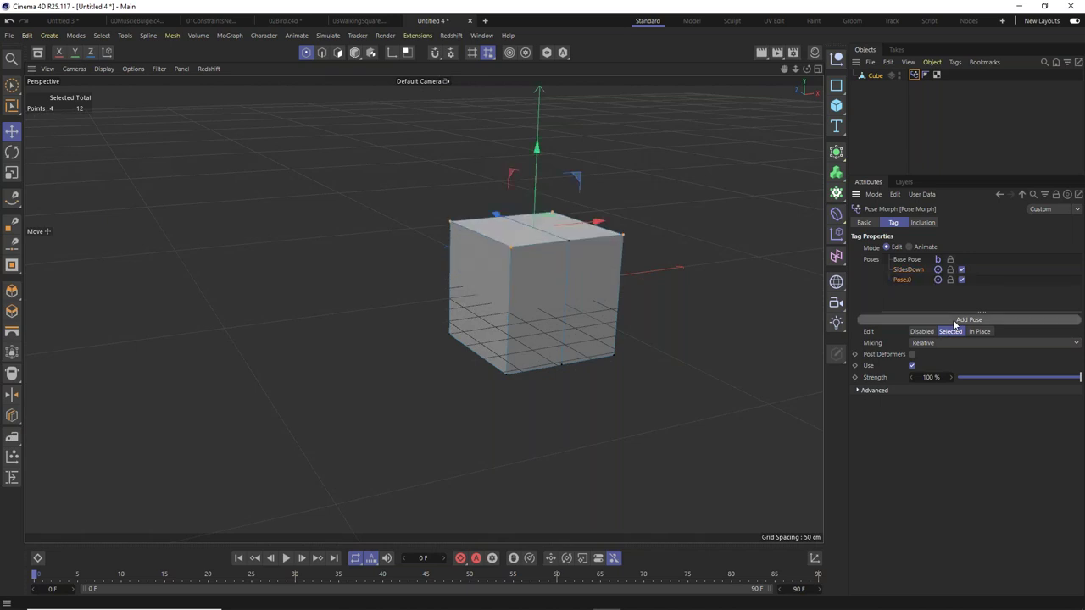
double_click(902, 281)
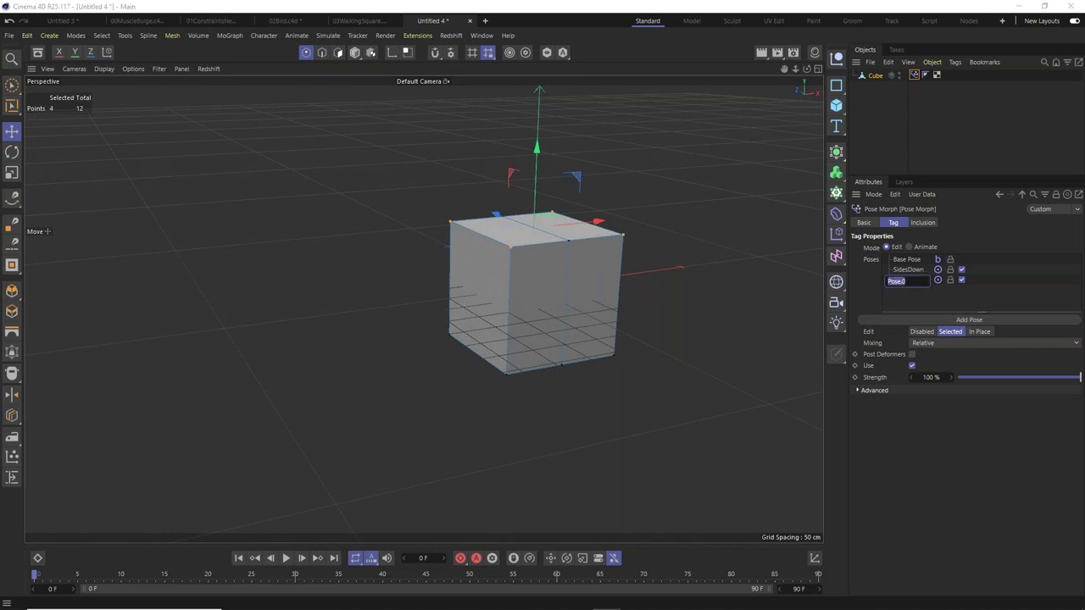
text(SidesIn)
key(Return)
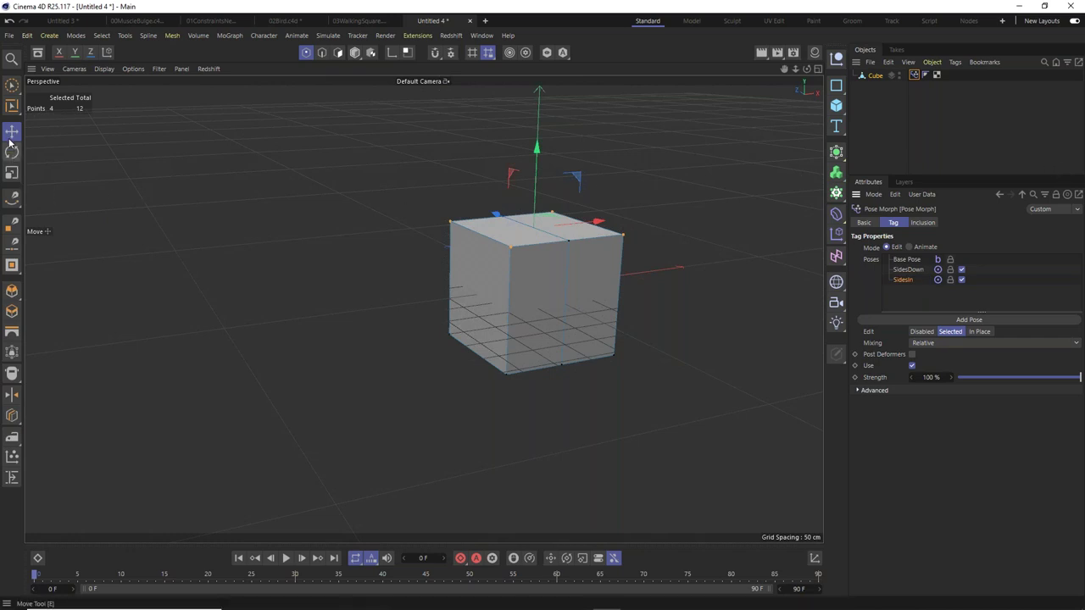
Scale the top points inward for SidesIn and test its strength from 0% to 100%.
click(10, 174)
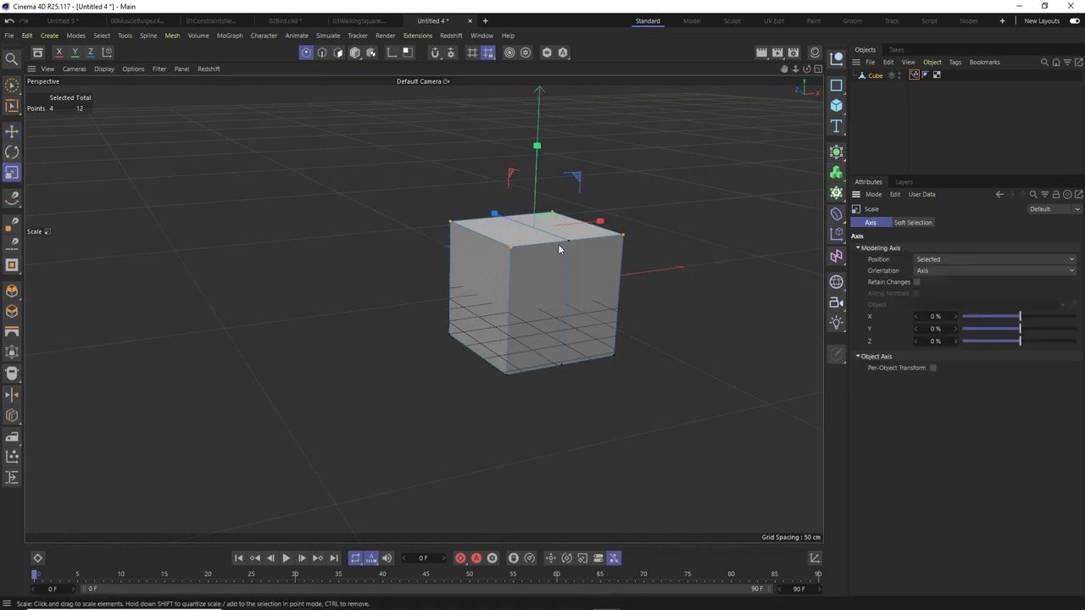
drag(598, 220, 546, 228)
click(11, 130)
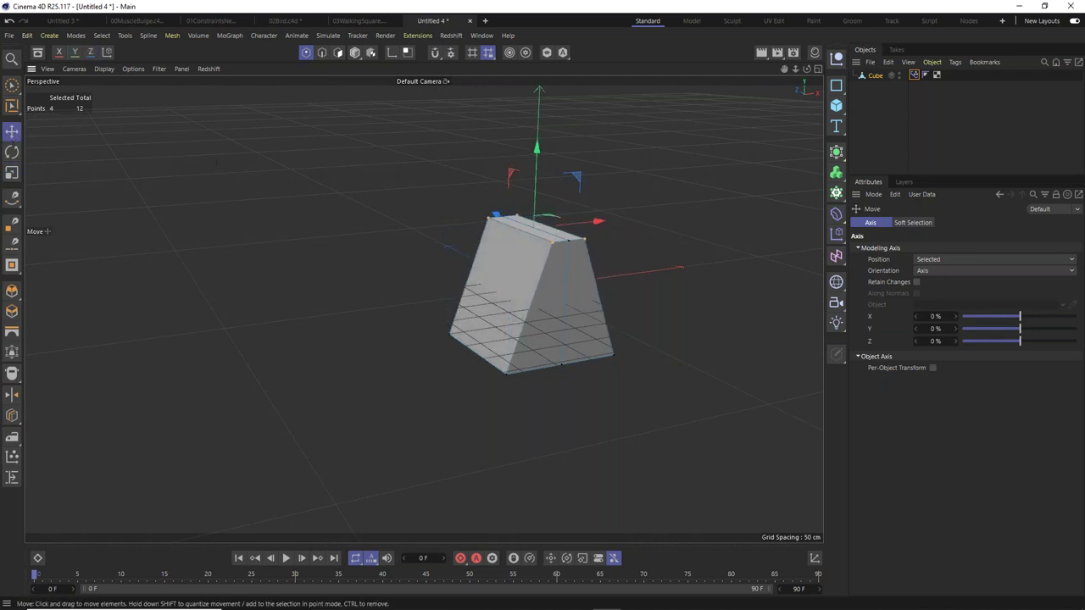
click(913, 75)
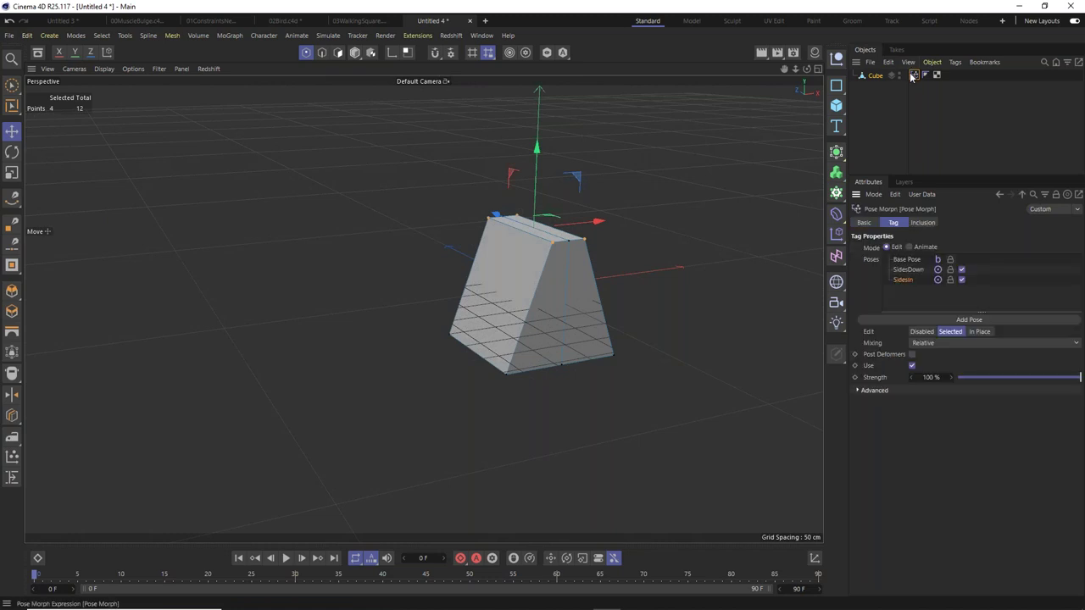
drag(1074, 382, 880, 370)
Set the SidesDown pose strength to 0%.
click(908, 269)
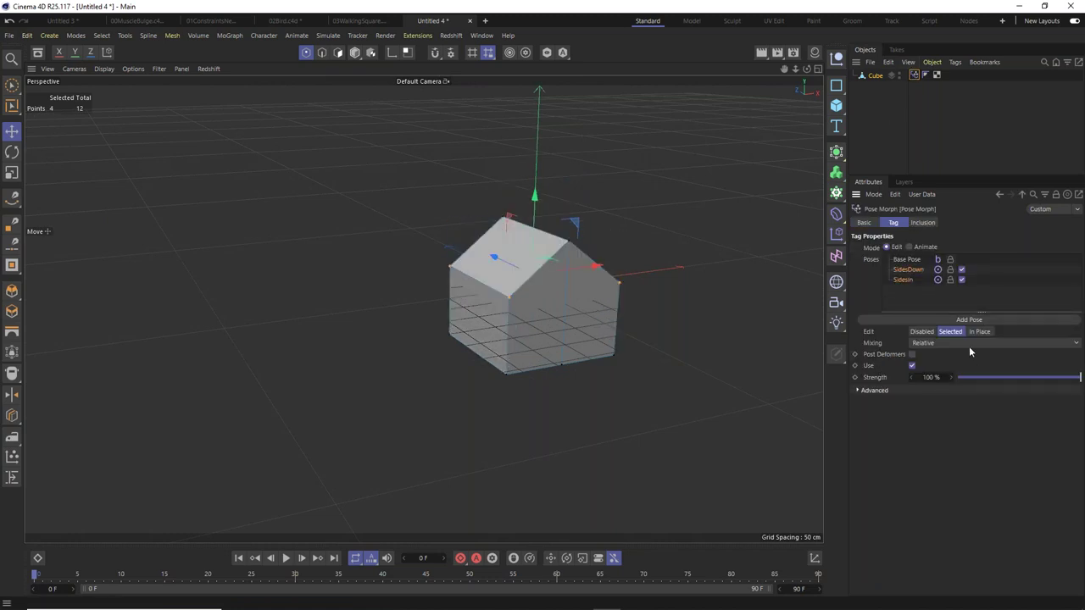
click(1003, 377)
drag(983, 379, 956, 378)
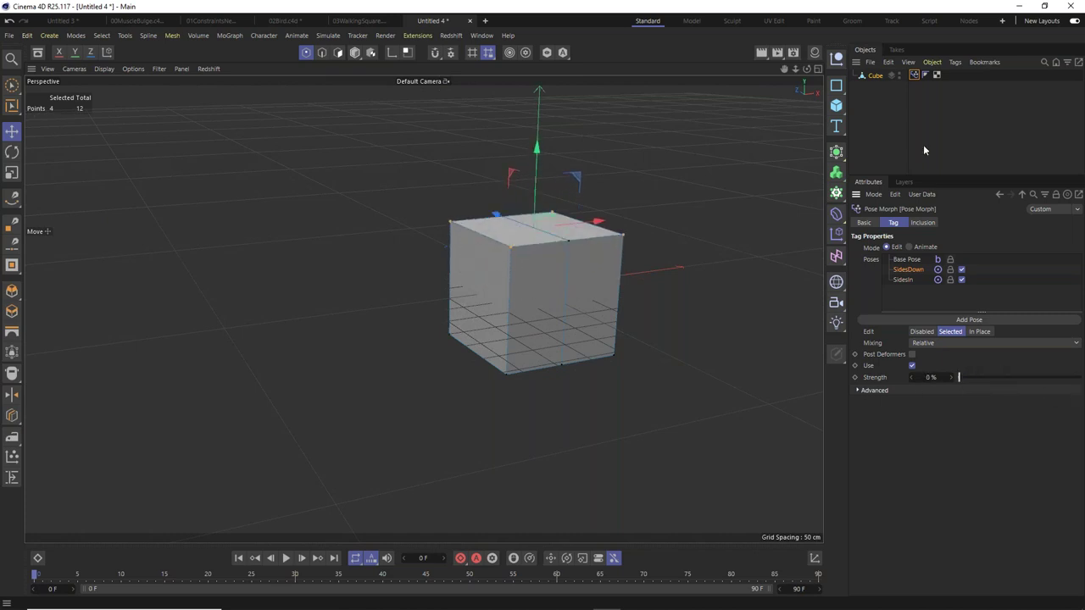
Set Pose Morph to Animate, blend SidesDown and SidesIn (55%), then return SidesDown to 0%.
click(909, 247)
drag(989, 289, 1080, 289)
mouse_move(982, 300)
mouse_down()
mouse_move(1036, 303)
mouse_move(965, 311)
mouse_move(1041, 313)
mouse_move(980, 307)
mouse_up()
drag(1079, 289, 982, 287)
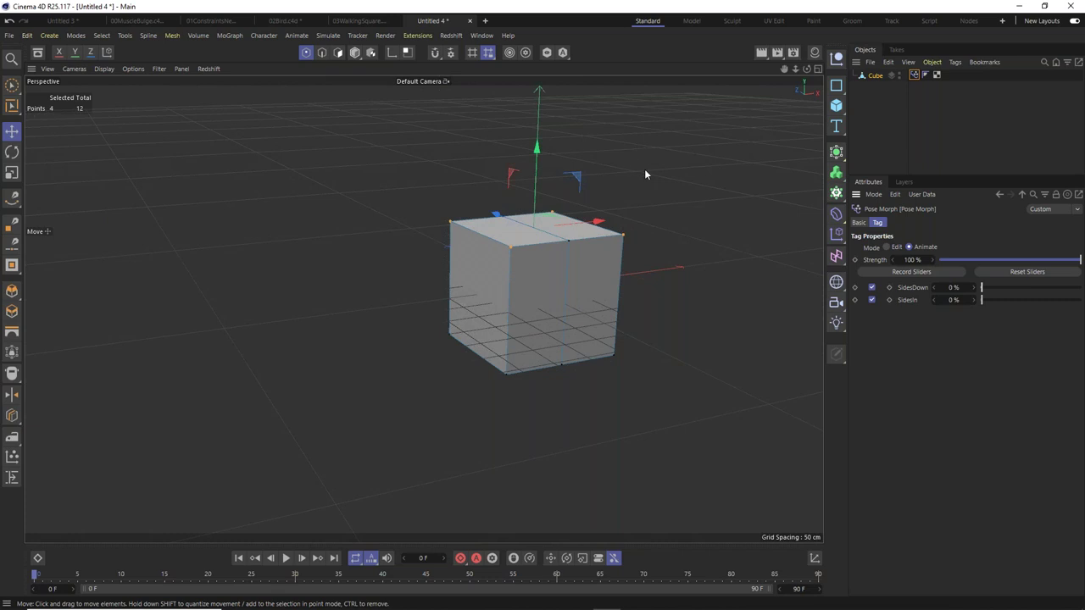
Nudge SidesDown to 9% on the Cube's tag, then return to the 00MuscleBulge.c4d scene.
click(683, 173)
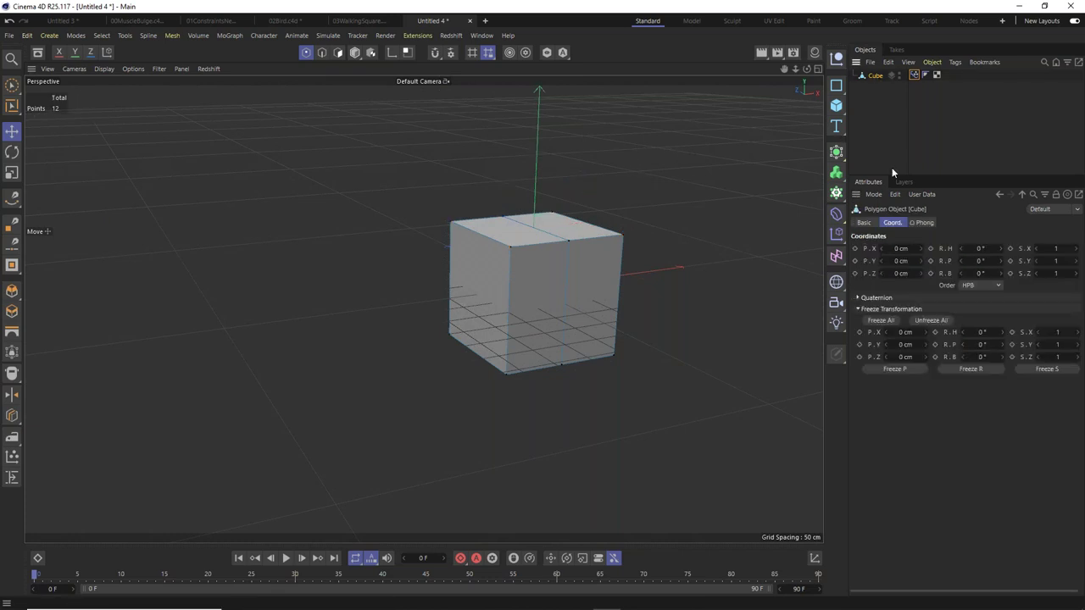
click(914, 75)
mouse_move(982, 288)
mouse_down()
mouse_move(1046, 288)
mouse_move(1003, 299)
mouse_move(1024, 303)
mouse_move(1038, 289)
mouse_move(988, 289)
mouse_move(1000, 302)
mouse_move(975, 303)
mouse_move(1001, 286)
mouse_move(976, 289)
mouse_up()
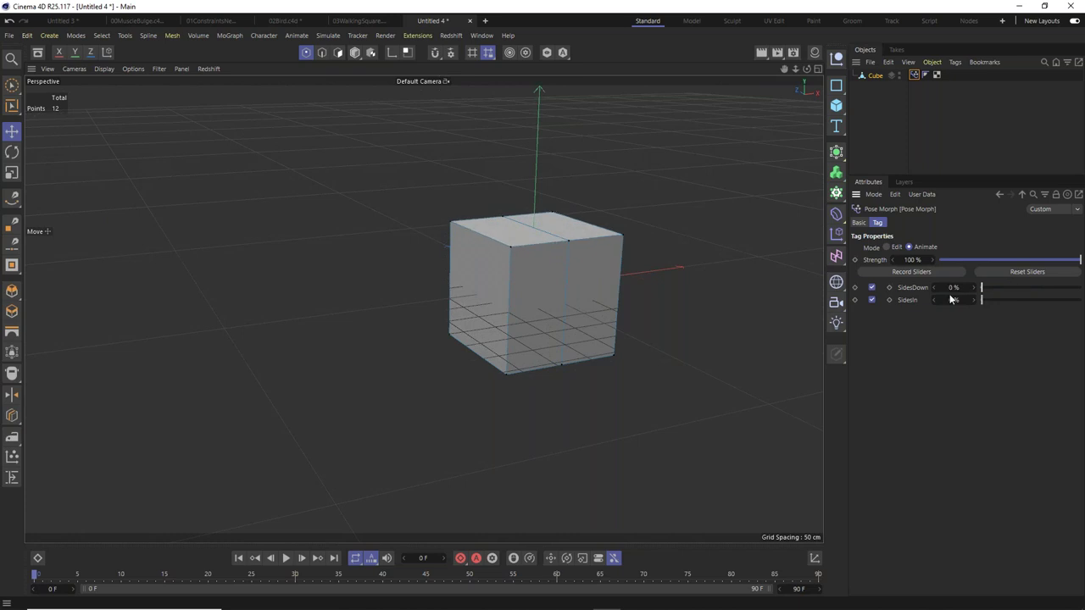
click(129, 25)
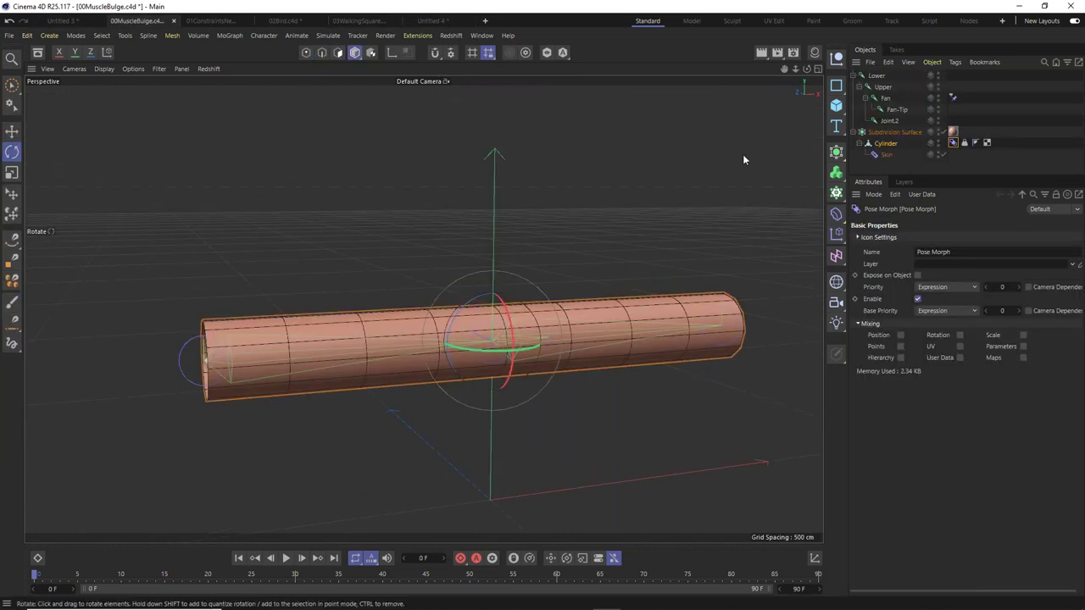
Add a Pose Morph tag to the Cylinder with Points enabled and rename Pose.0 to MuscleBulge.
click(886, 144)
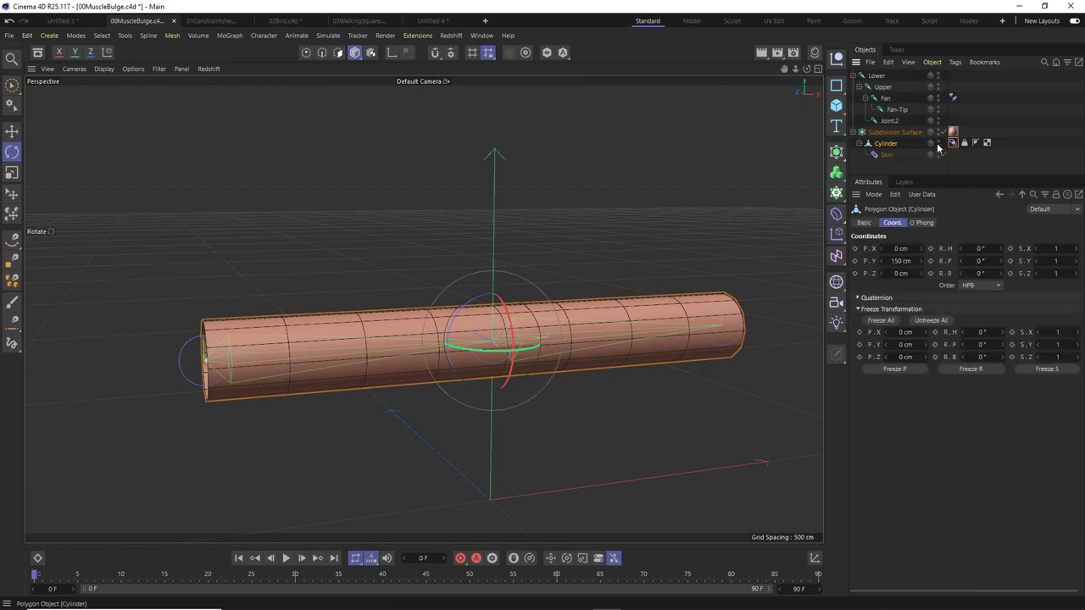
click(953, 143)
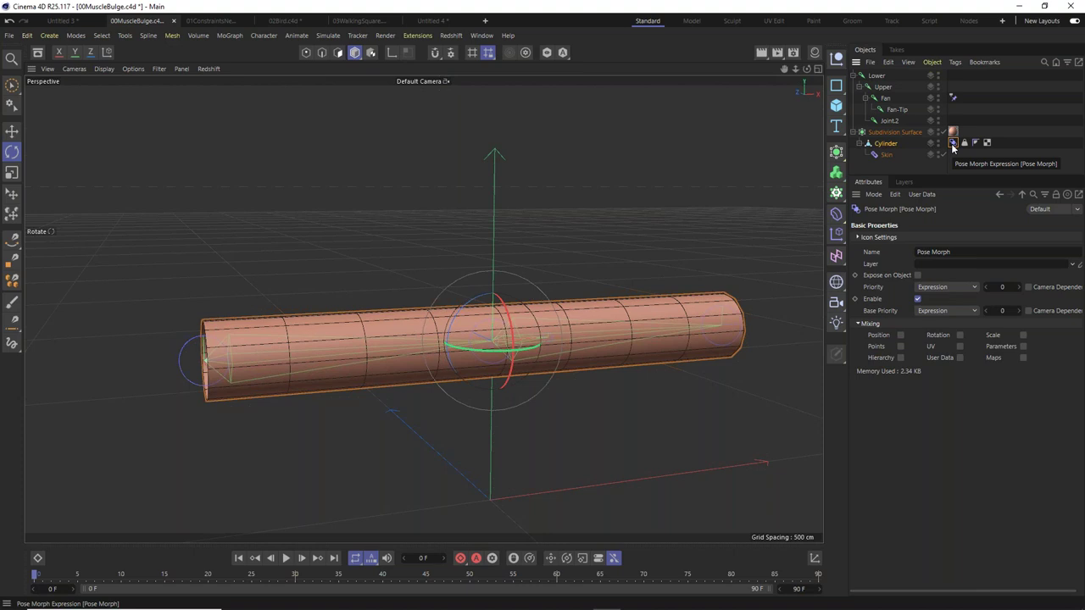
right_click(886, 146)
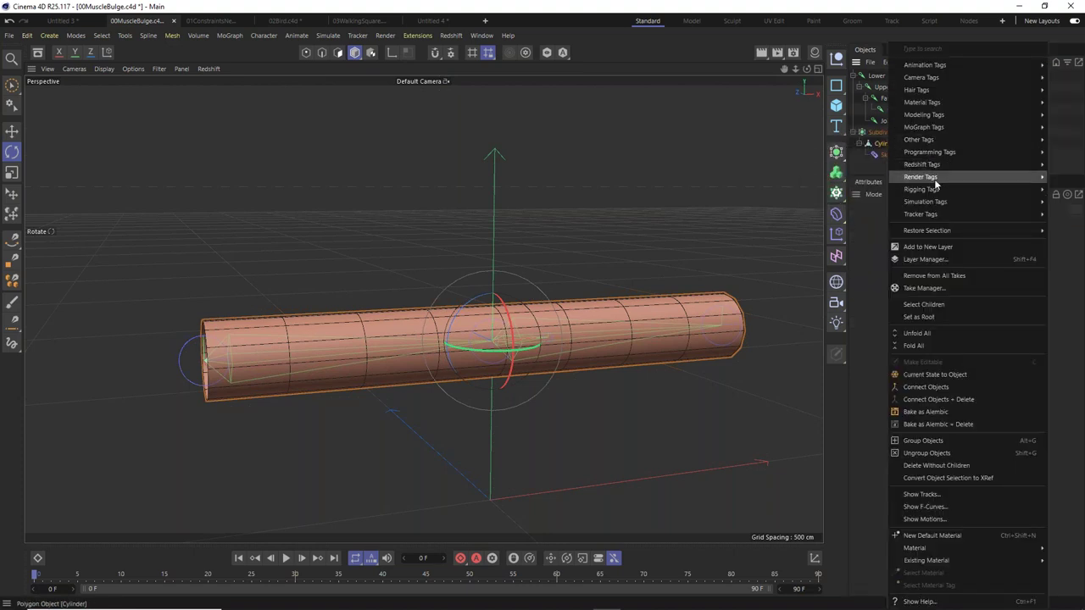
mouse_move(939, 193)
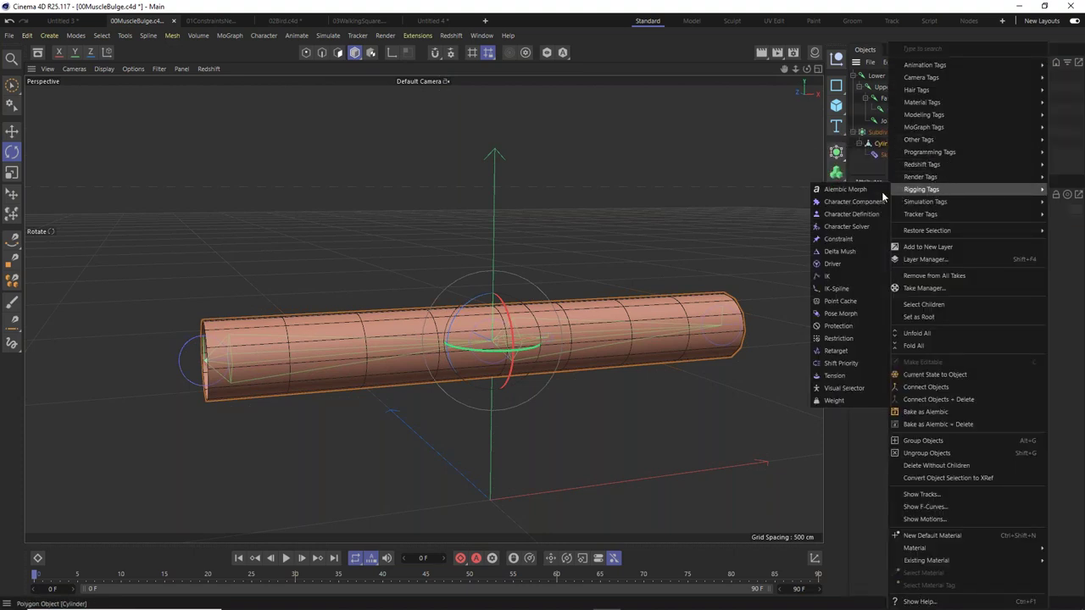
click(840, 312)
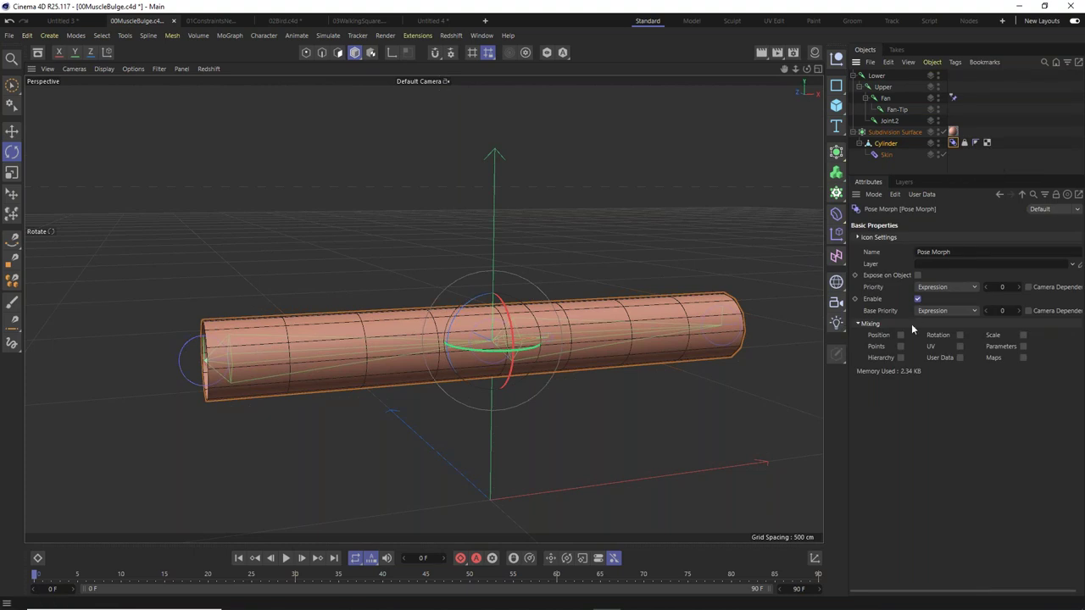
click(900, 347)
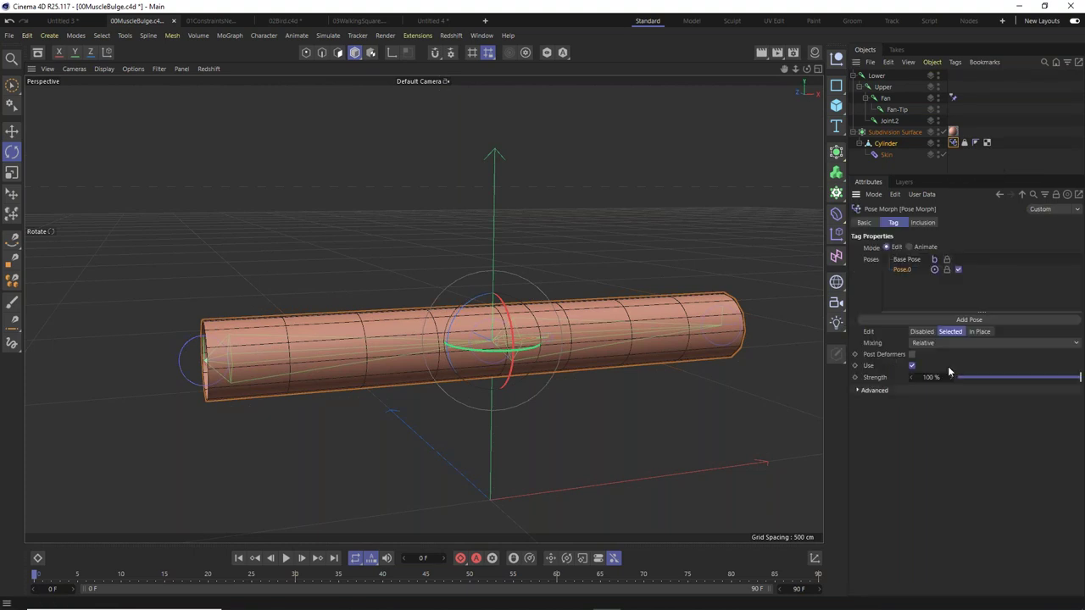
double_click(904, 270)
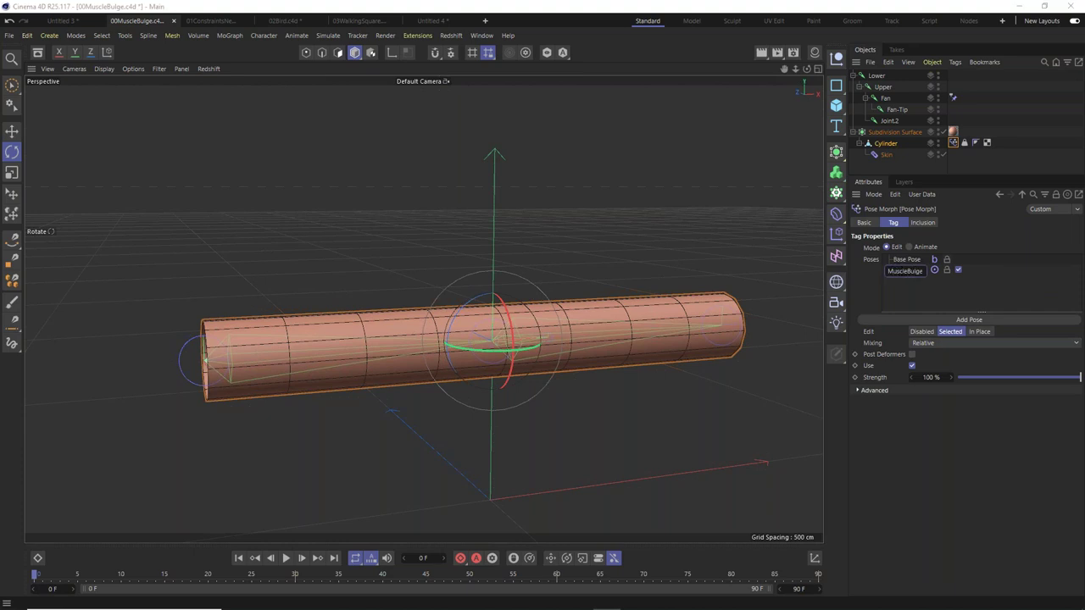
key(Return)
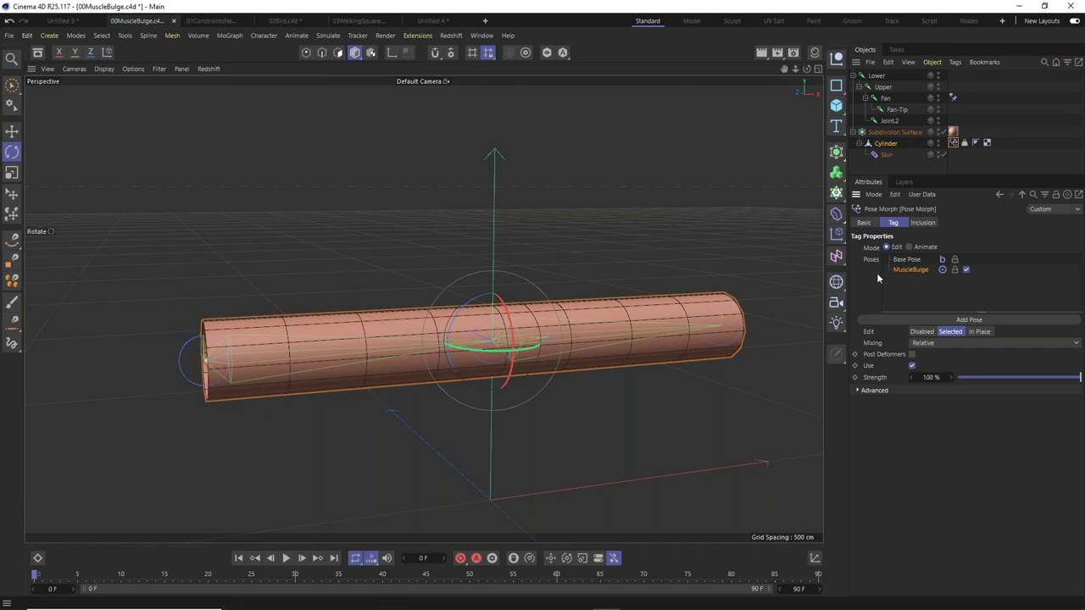
In Point mode, pull up and scale cylinder points into a raised bump near the left end.
alt+drag(448, 346, 508, 339)
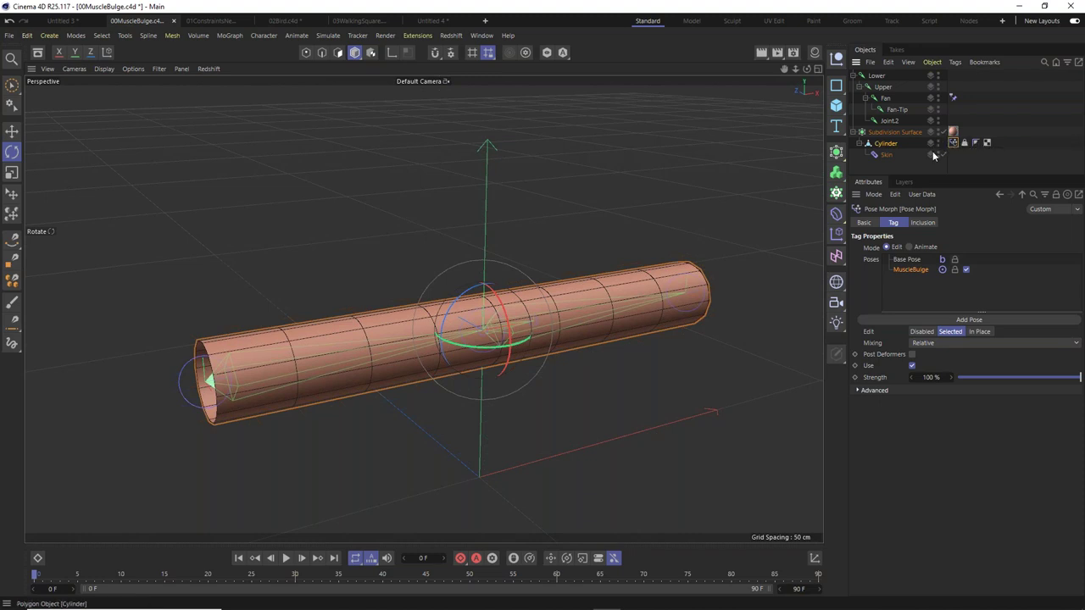
click(307, 54)
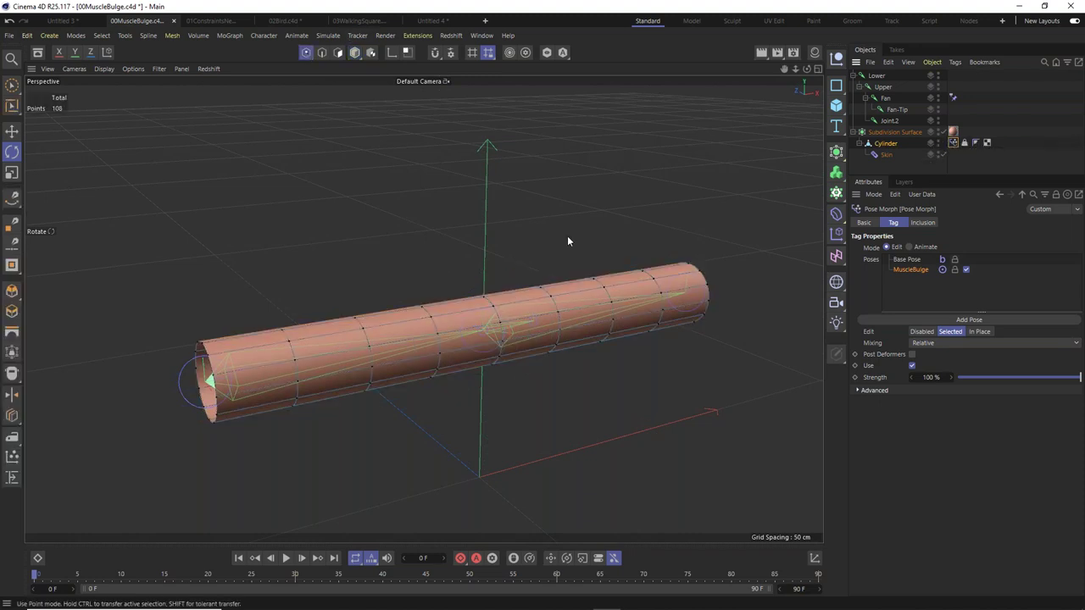
alt+drag(365, 353, 327, 288)
click(353, 337)
key(e)
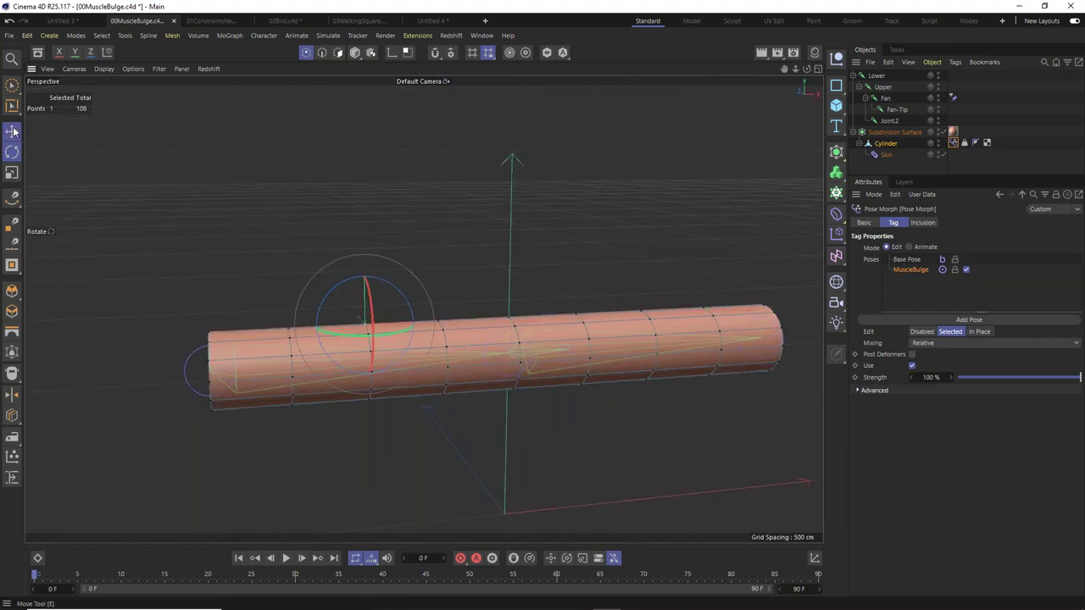
drag(363, 244, 383, 138)
alt+drag(399, 254, 365, 338)
shift+click(365, 337)
drag(339, 251, 353, 271)
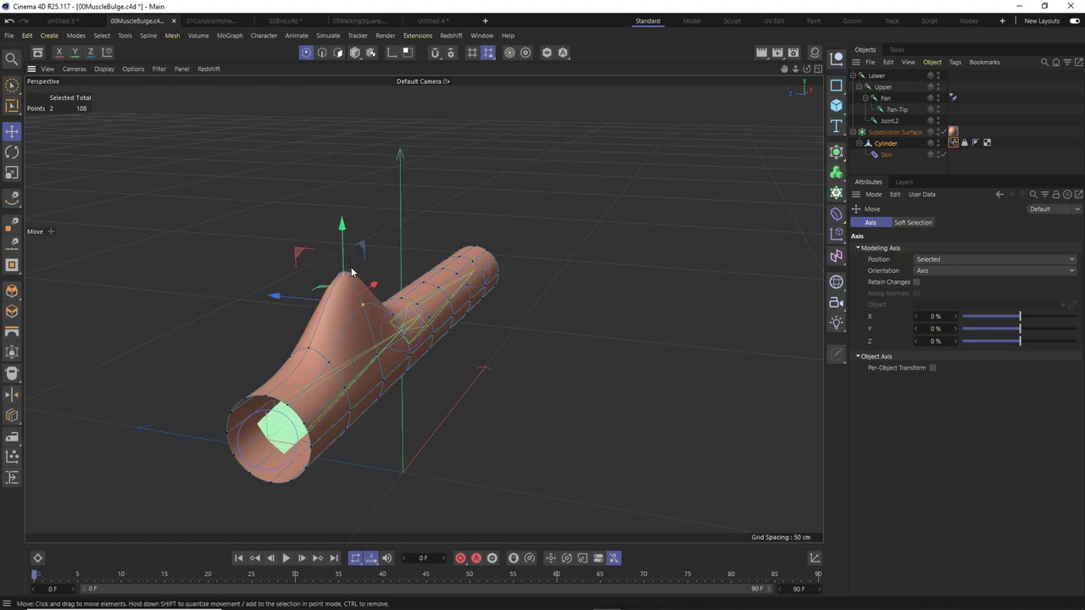
key(ctrl+z)
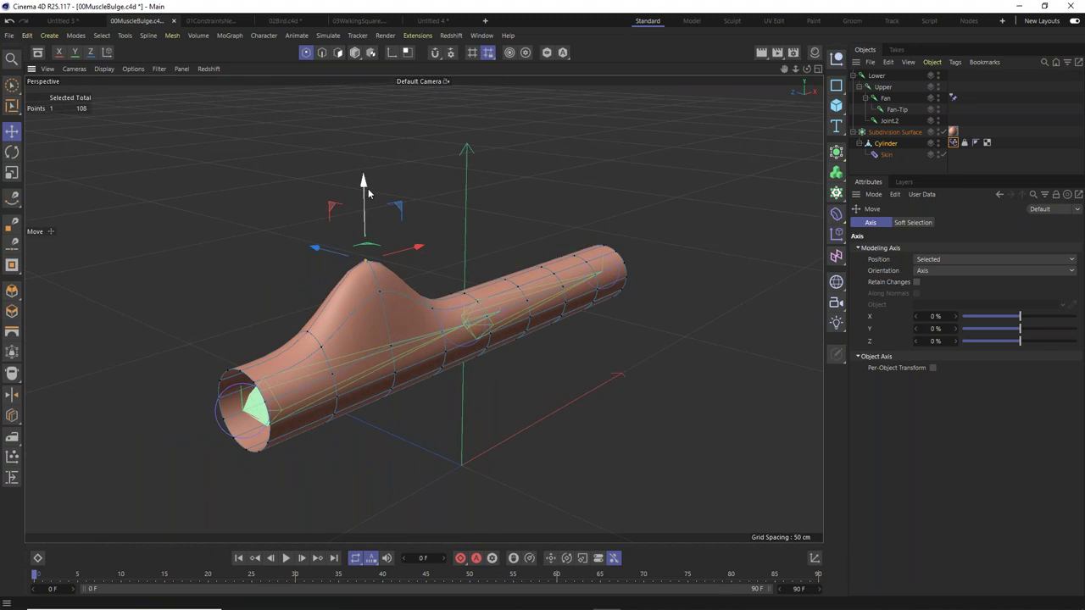
key(ctrl+z)
key(ctrl+z)
key(ctrl+z)
alt+drag(386, 271, 348, 319)
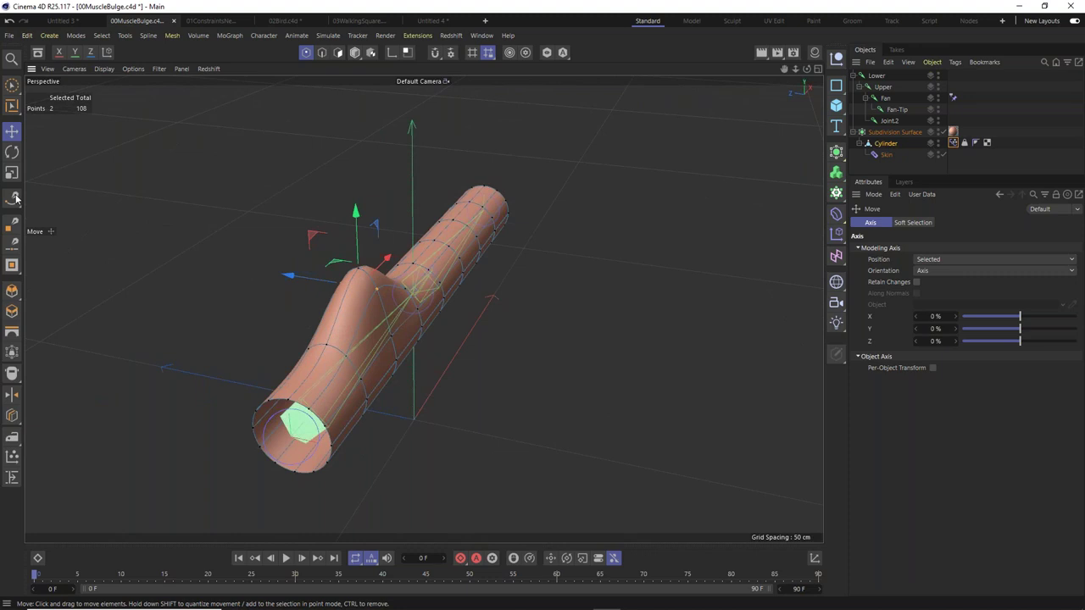
key(t)
drag(359, 273, 273, 239)
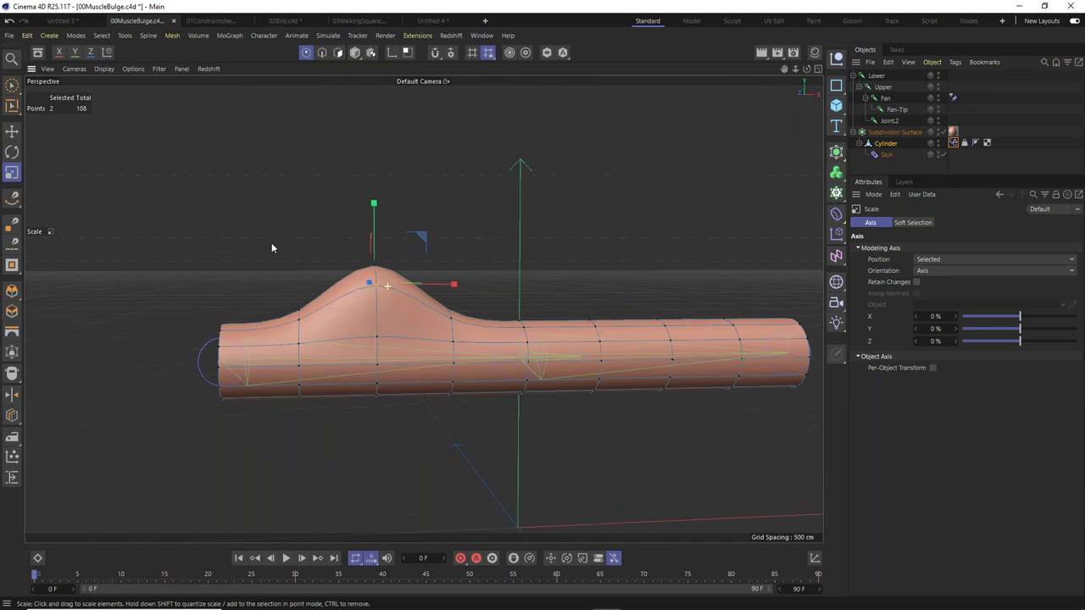
Reselect two bump points, nudge them up and scale them to broaden the smooth bump.
click(380, 337)
alt+drag(308, 325, 508, 348)
click(249, 326)
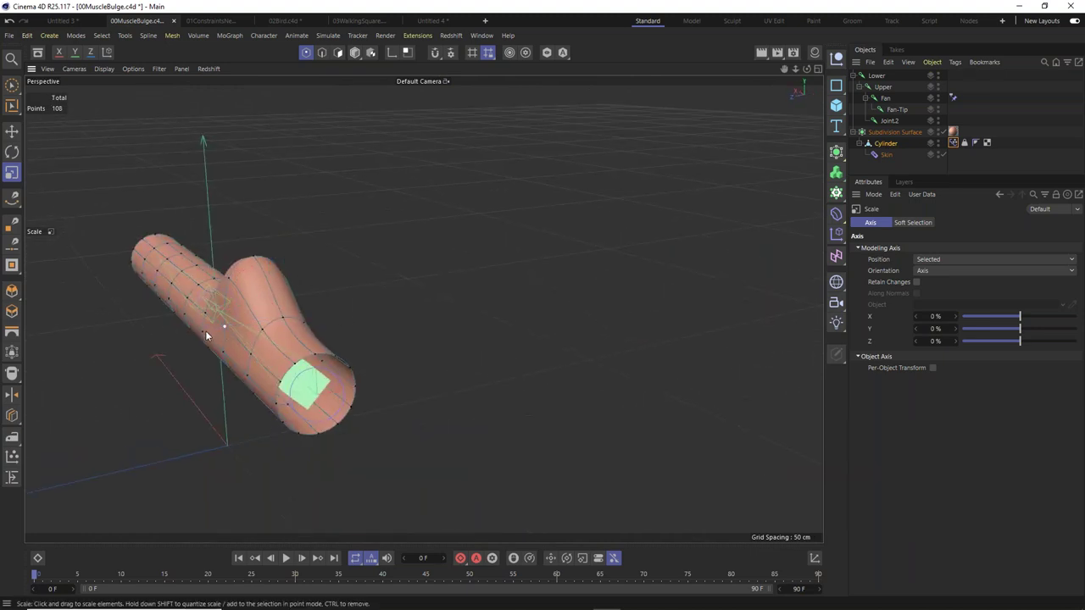
click(226, 329)
alt+drag(275, 345, 397, 337)
shift+click(397, 336)
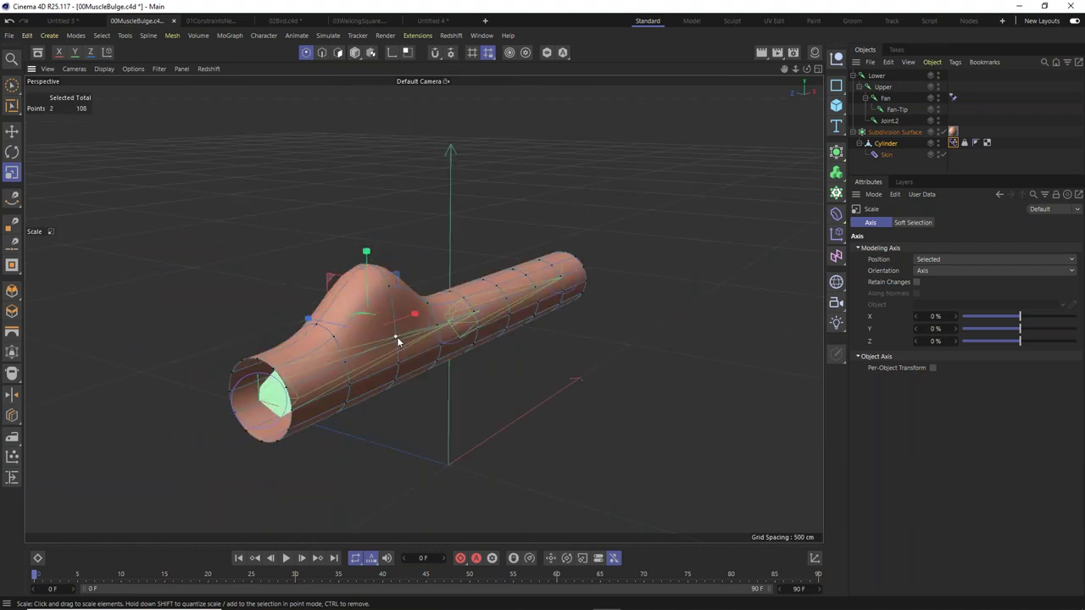
click(12, 131)
drag(366, 256, 368, 249)
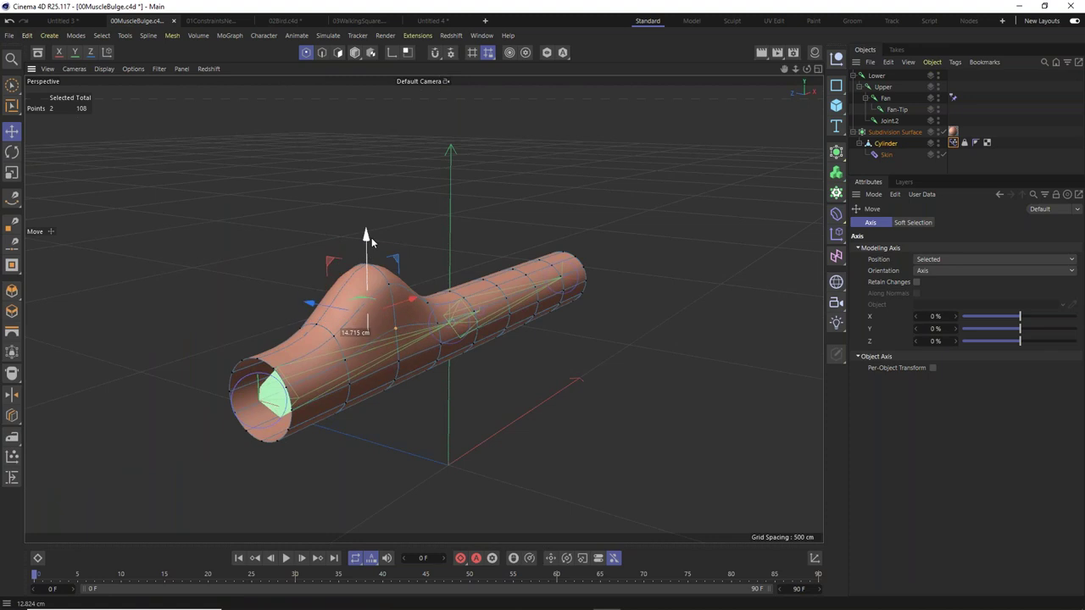
click(12, 173)
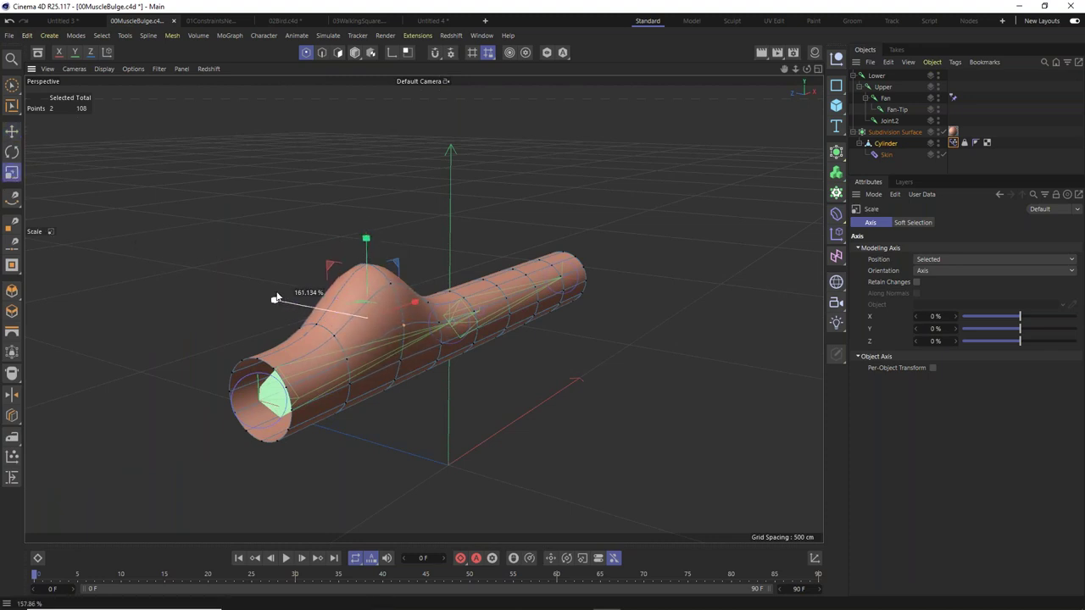
alt+drag(426, 321, 569, 331)
click(370, 368)
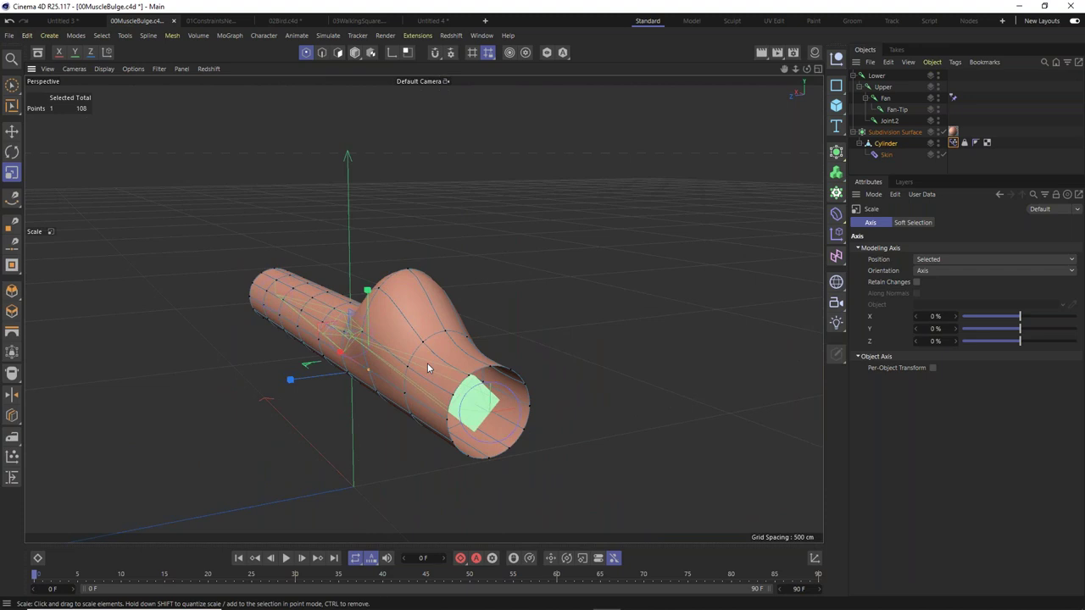
alt+drag(427, 363, 347, 369)
key(ctrl+z)
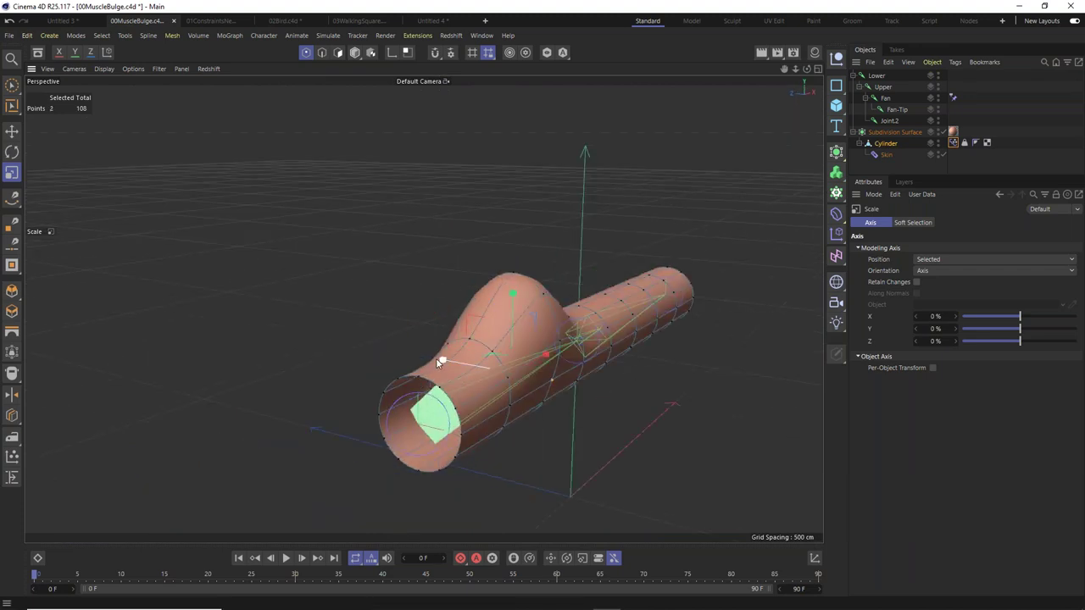
drag(452, 362, 440, 322)
click(12, 131)
alt+drag(286, 357, 602, 353)
click(603, 354)
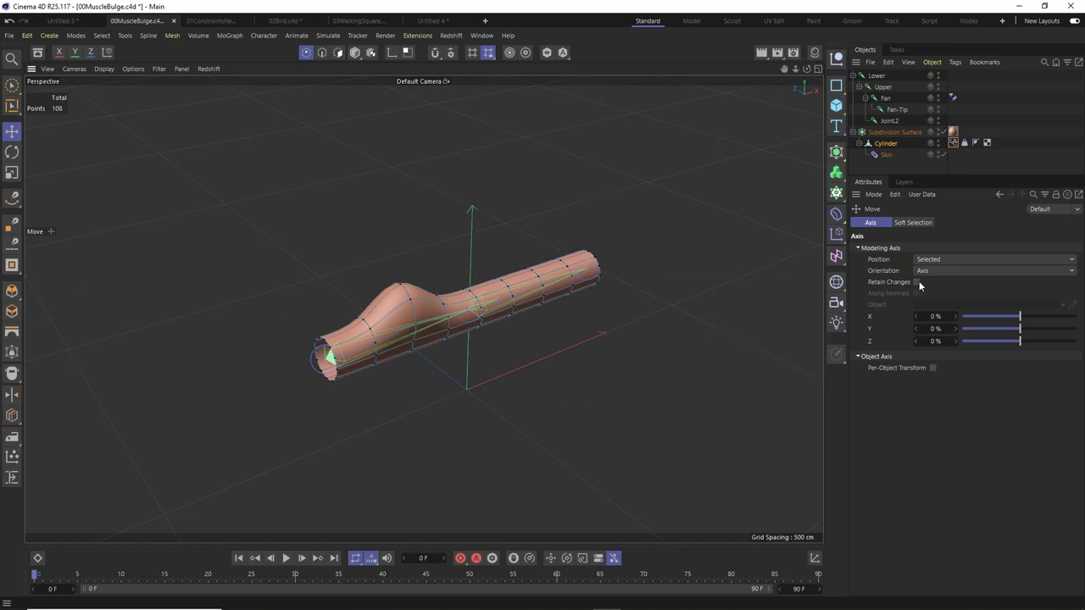
Test the MuscleBulge strength slider and set the Pose Morph tag to Animate mode.
click(953, 142)
drag(1074, 381, 1081, 422)
click(909, 247)
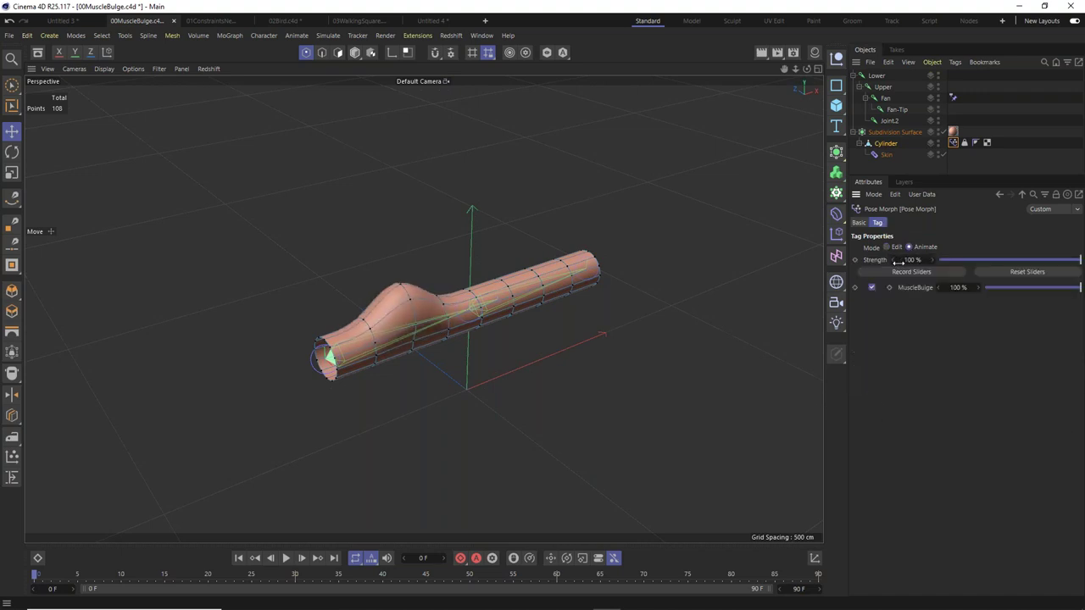
Set MuscleBulge to 0% and select the Upper joint with the Rotate tool in object mode.
alt+drag(254, 455, 245, 416)
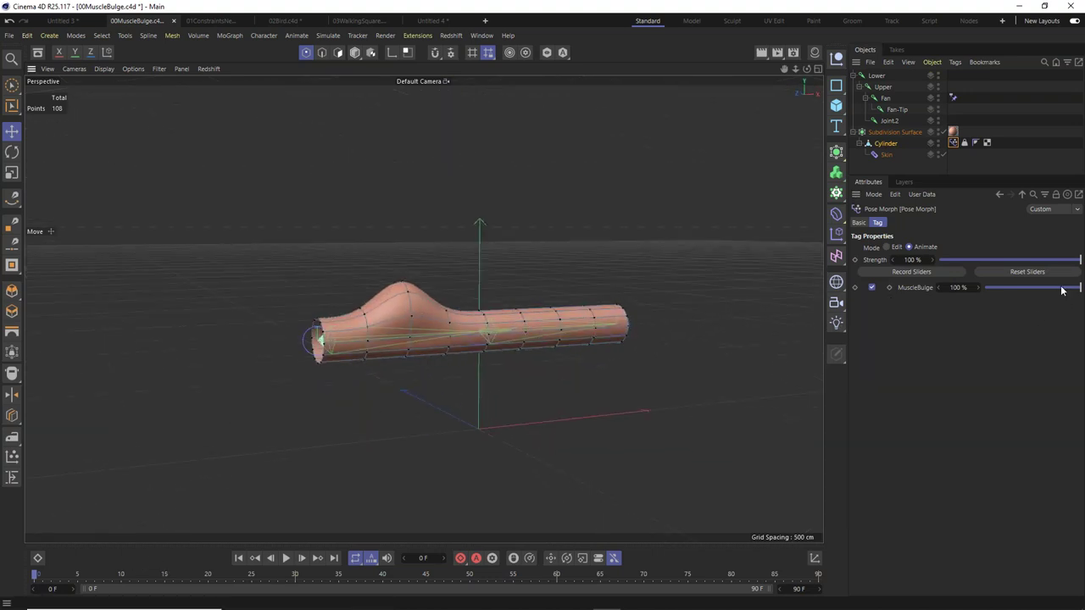
drag(1074, 288, 918, 326)
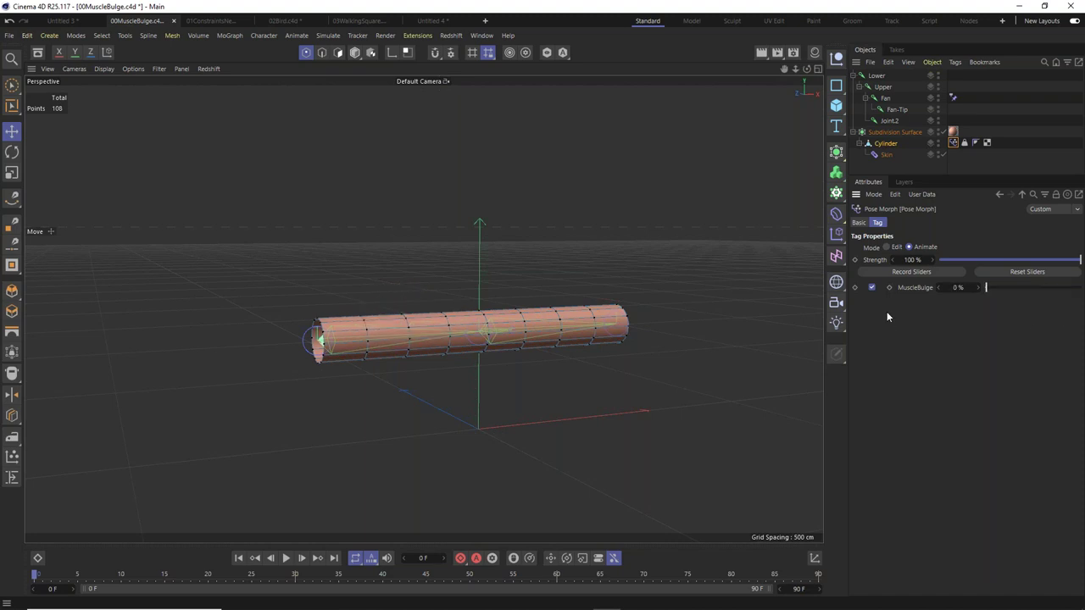
click(886, 87)
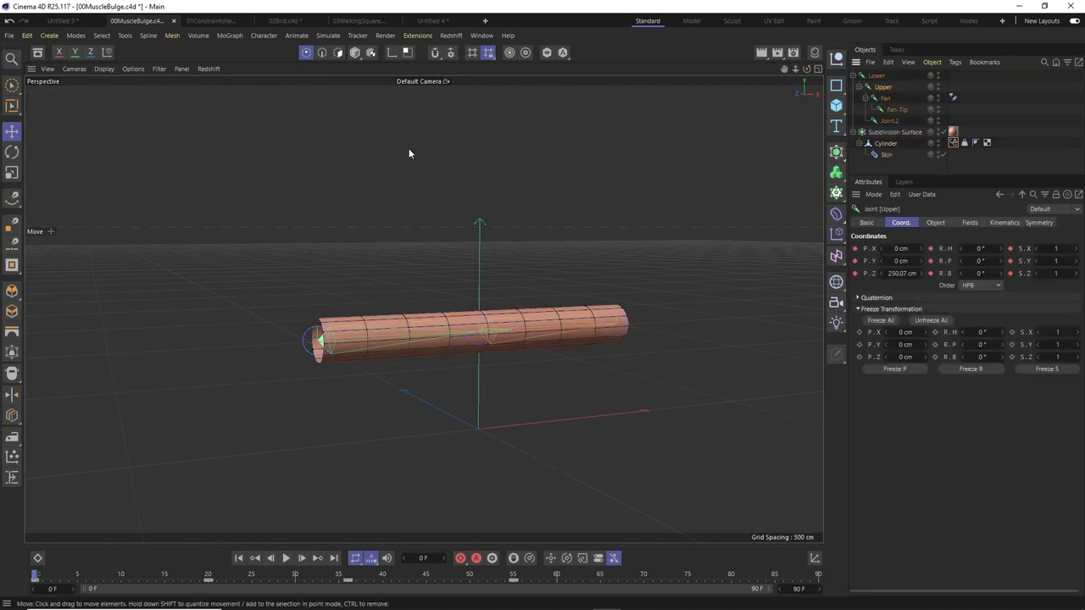
key(r)
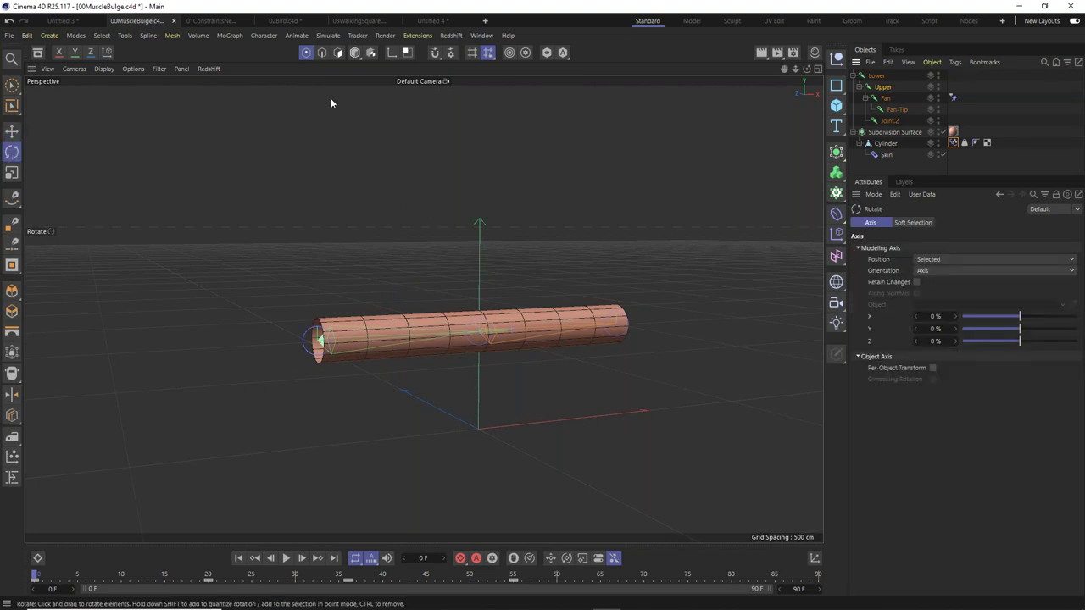
click(354, 53)
scroll(458, 254, up, 2)
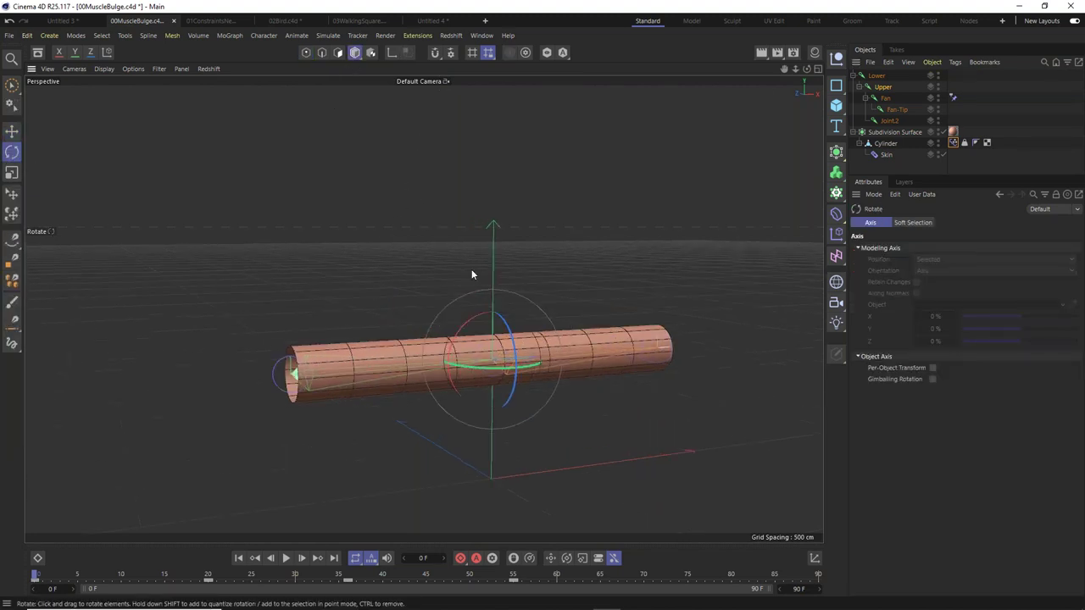
alt+drag(472, 274, 475, 307)
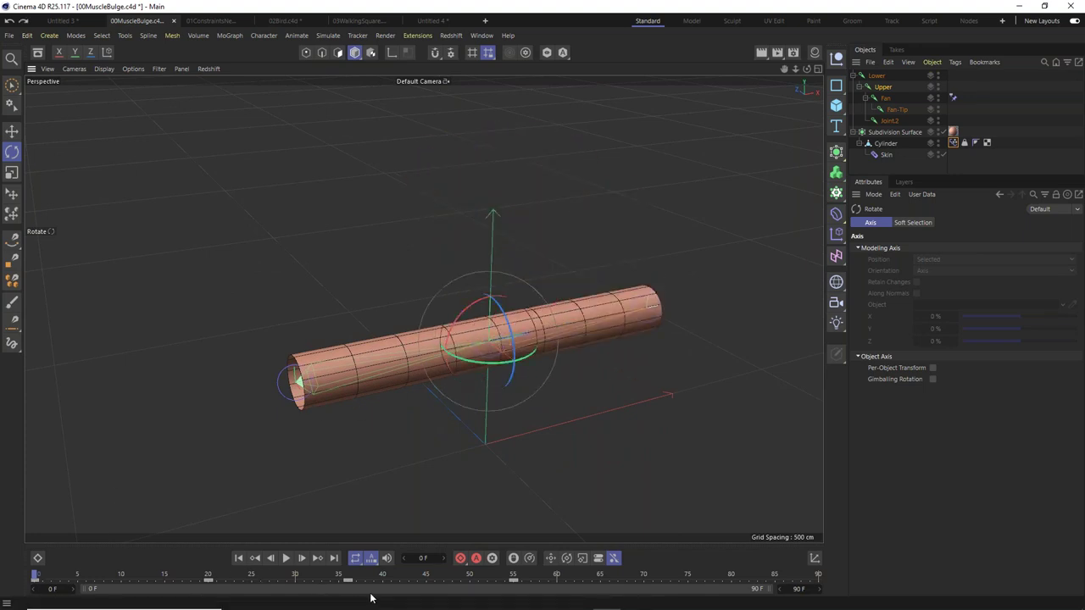
Delete all of the Upper joint's keyframes in the Dope Sheet timeline, then close it.
click(481, 35)
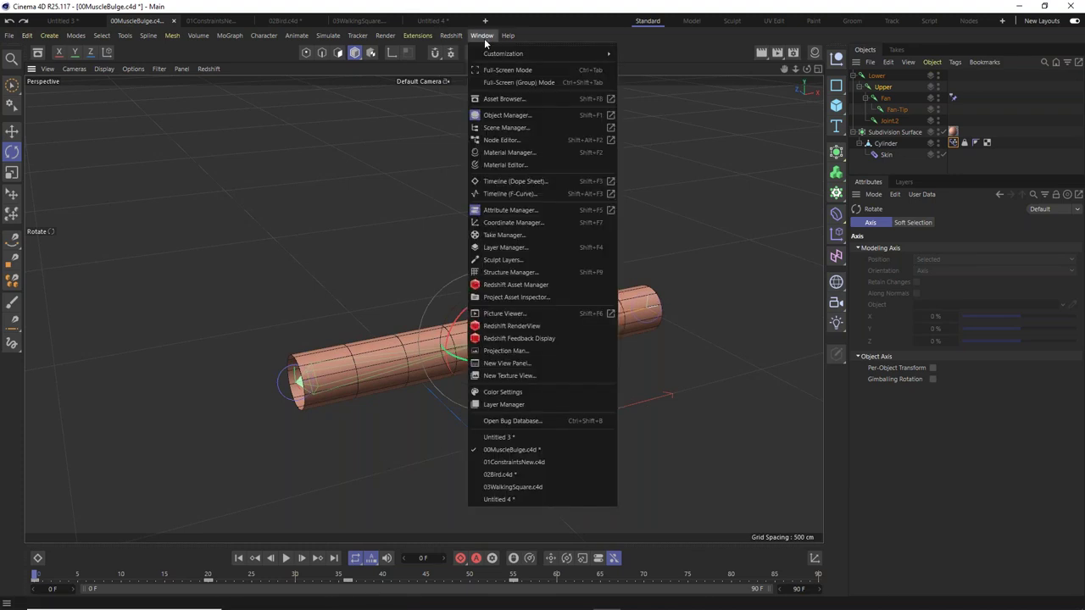
click(530, 181)
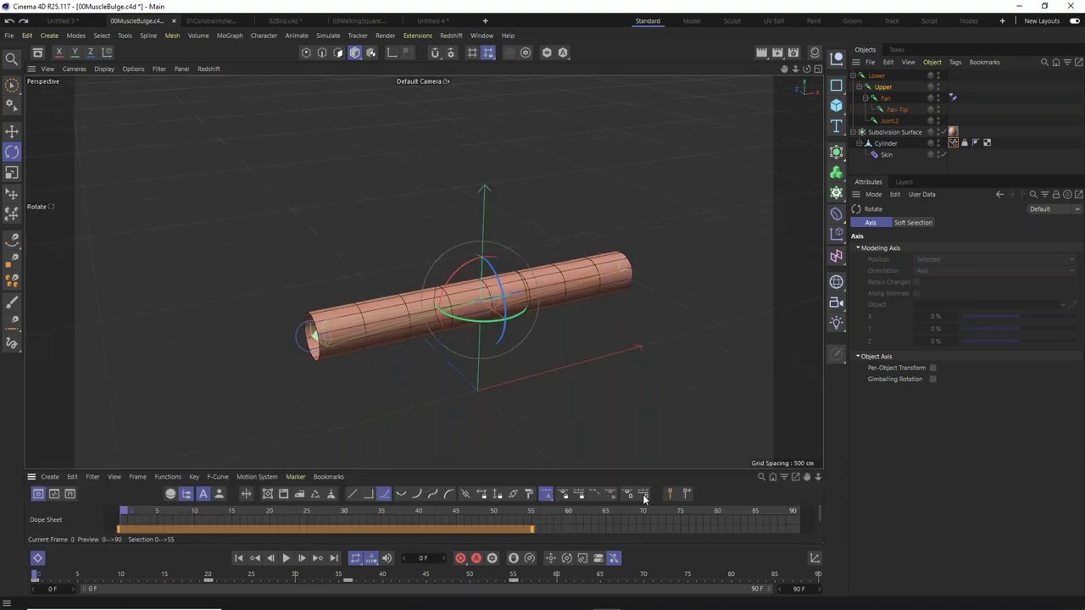
click(798, 479)
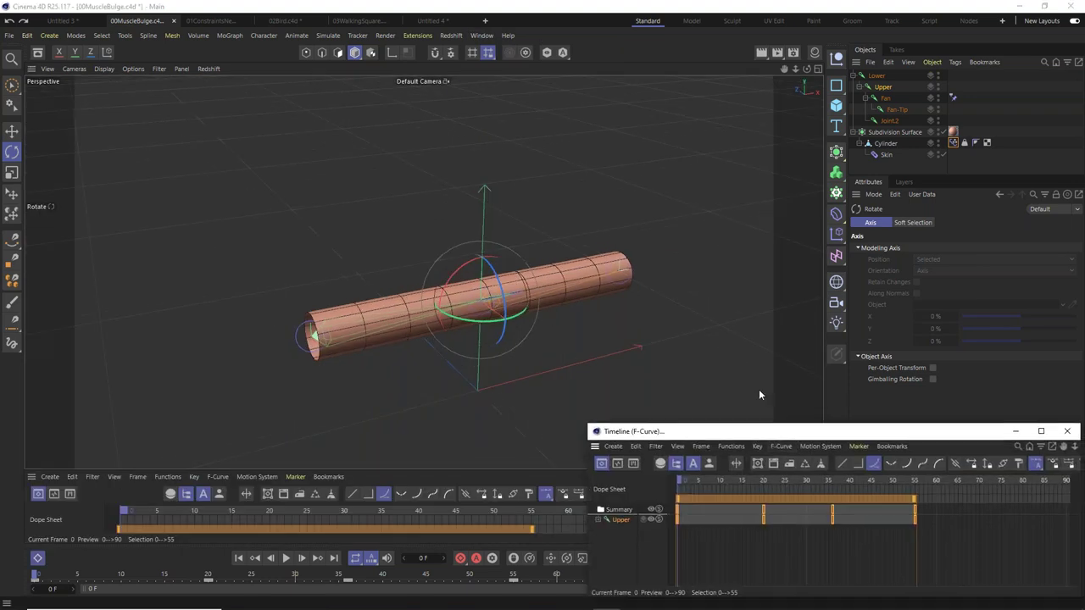
drag(685, 331, 426, 259)
click(427, 259)
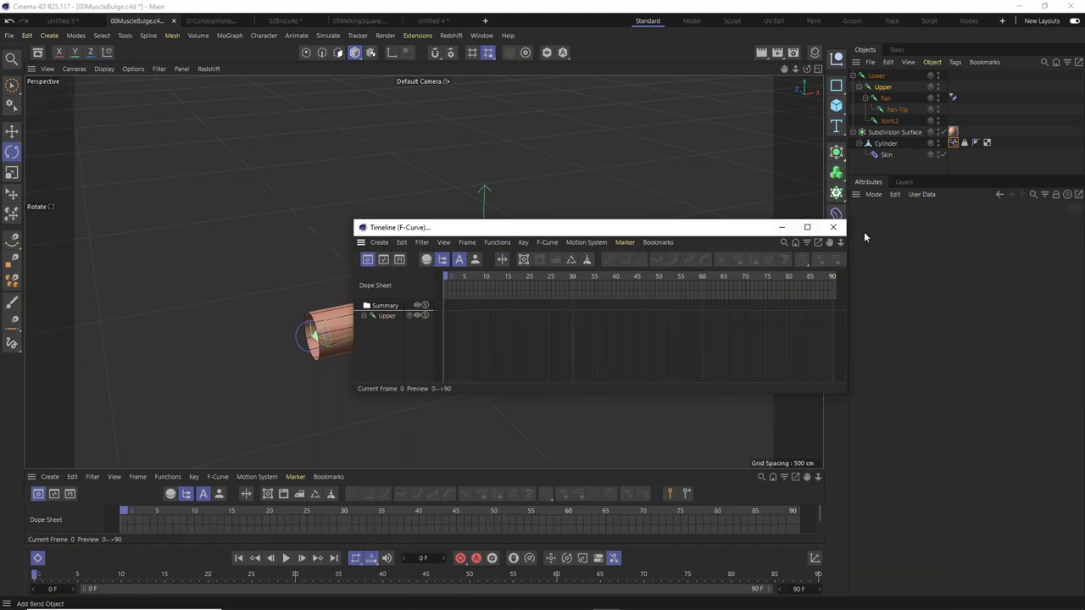
click(833, 227)
scroll(462, 299, up, 2)
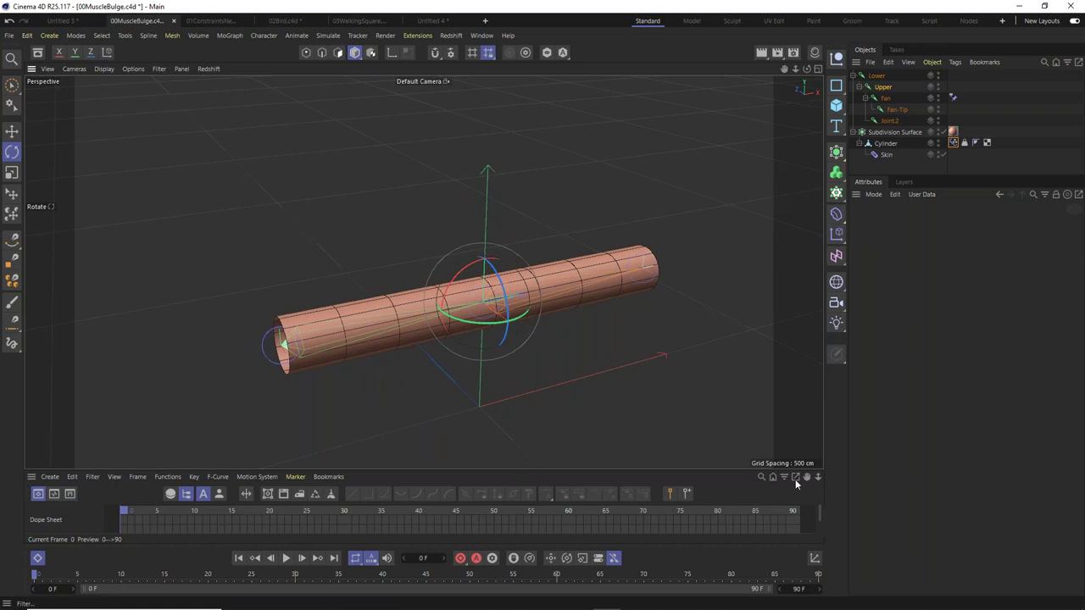
click(480, 36)
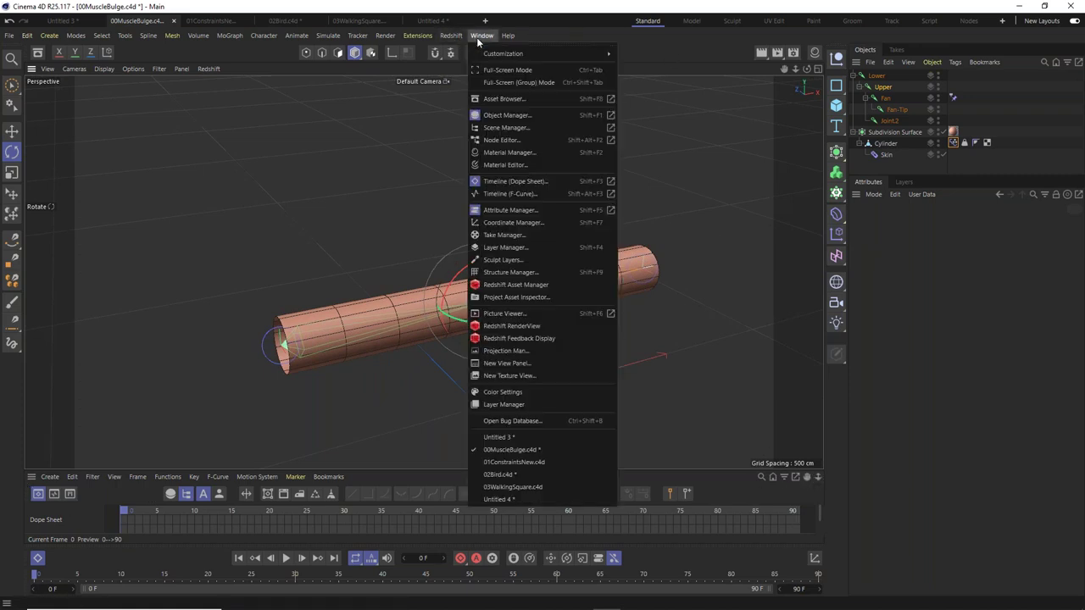
click(518, 178)
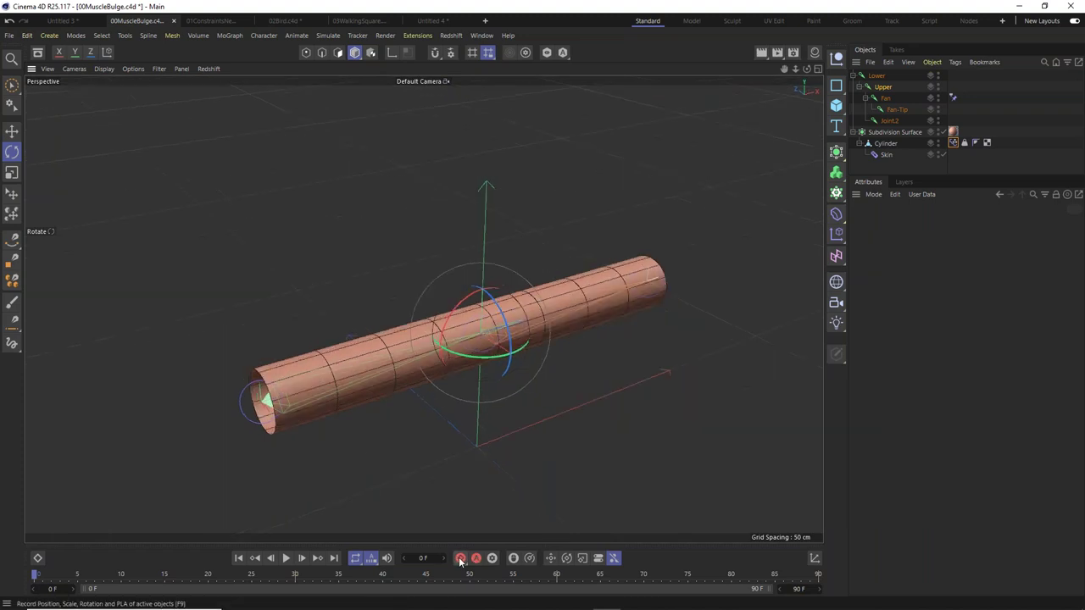
Bend the upper half of the cylinder at frame 20 as a test, then return to frame 0.
drag(94, 574, 228, 605)
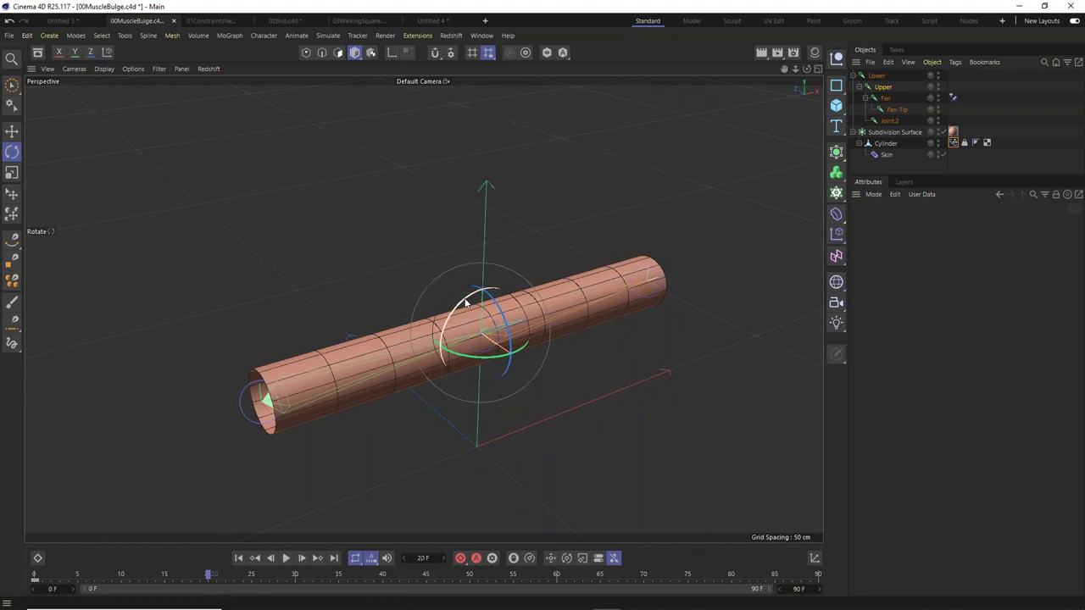
drag(465, 303, 363, 589)
alt+drag(413, 290, 385, 286)
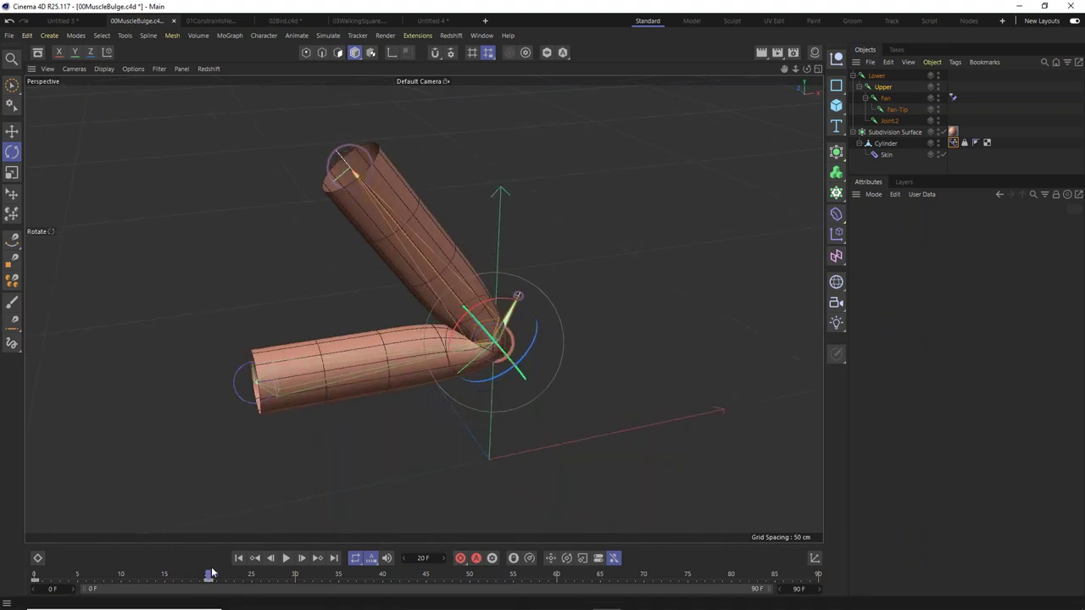
drag(209, 576, 35, 575)
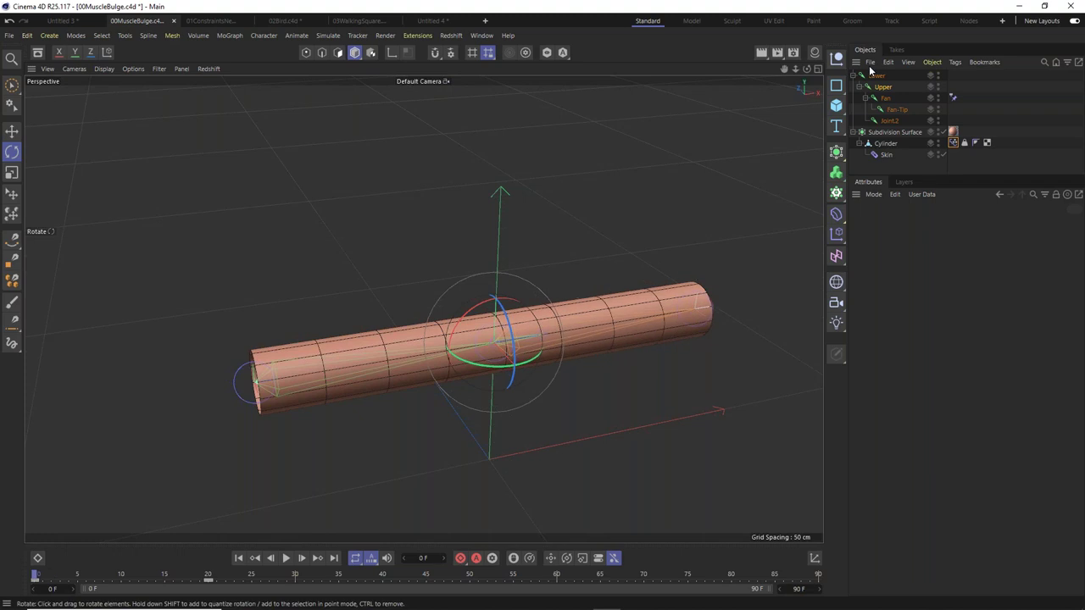
Key MuscleBulge at 0% on frame 0 and 100% on frame 20, then scrub to preview.
click(952, 143)
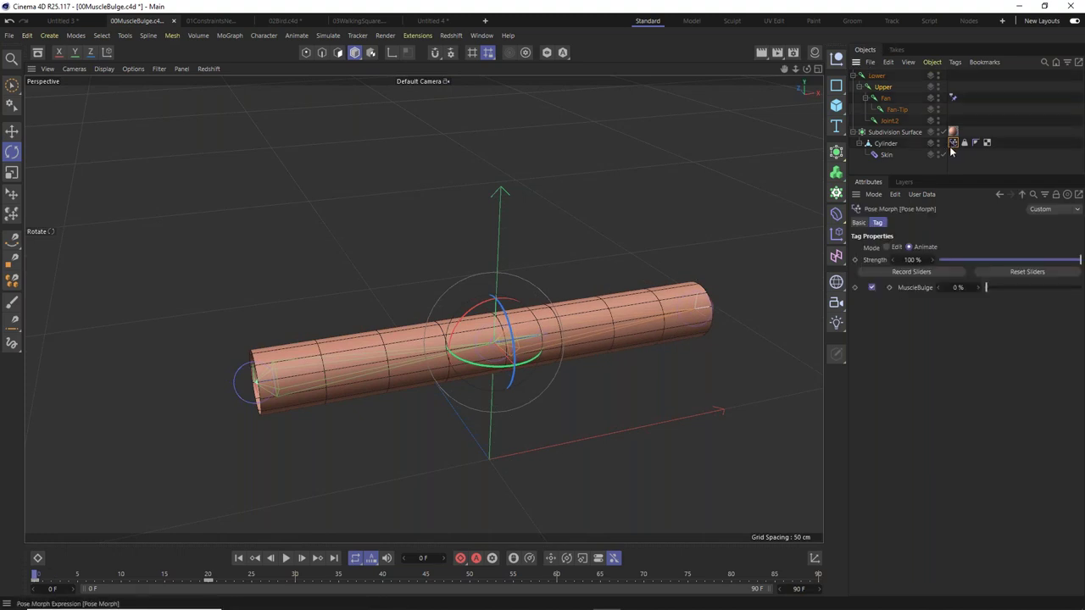
click(888, 287)
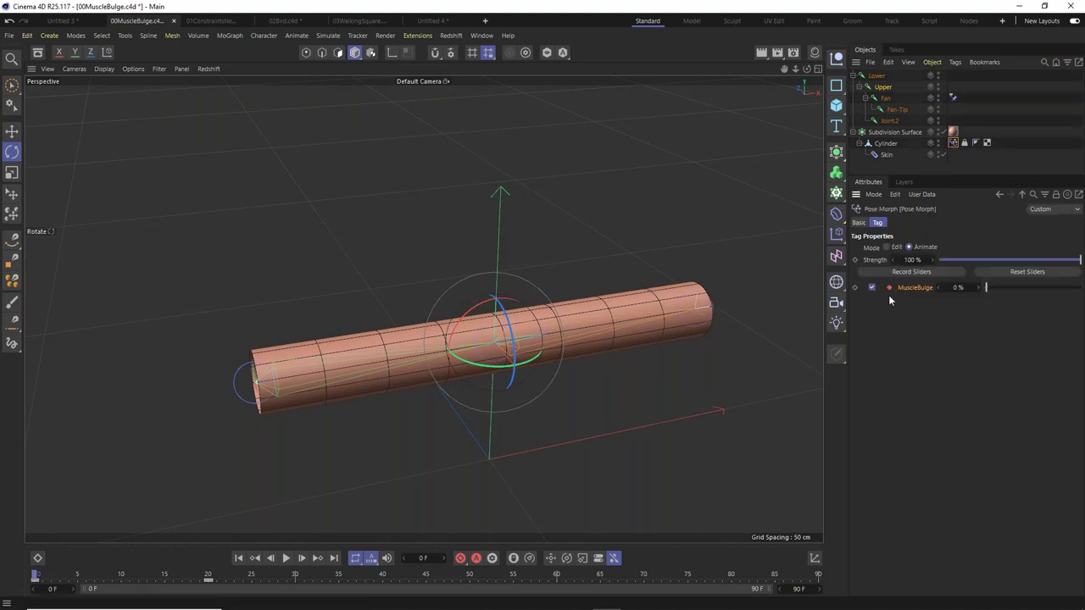
click(208, 576)
drag(986, 287, 1082, 293)
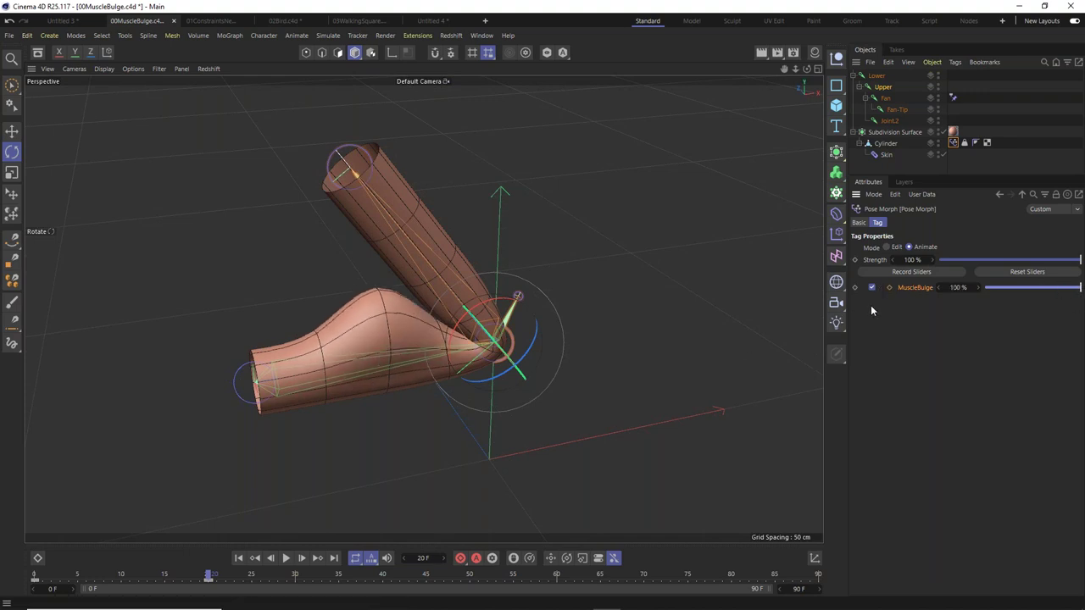
click(889, 289)
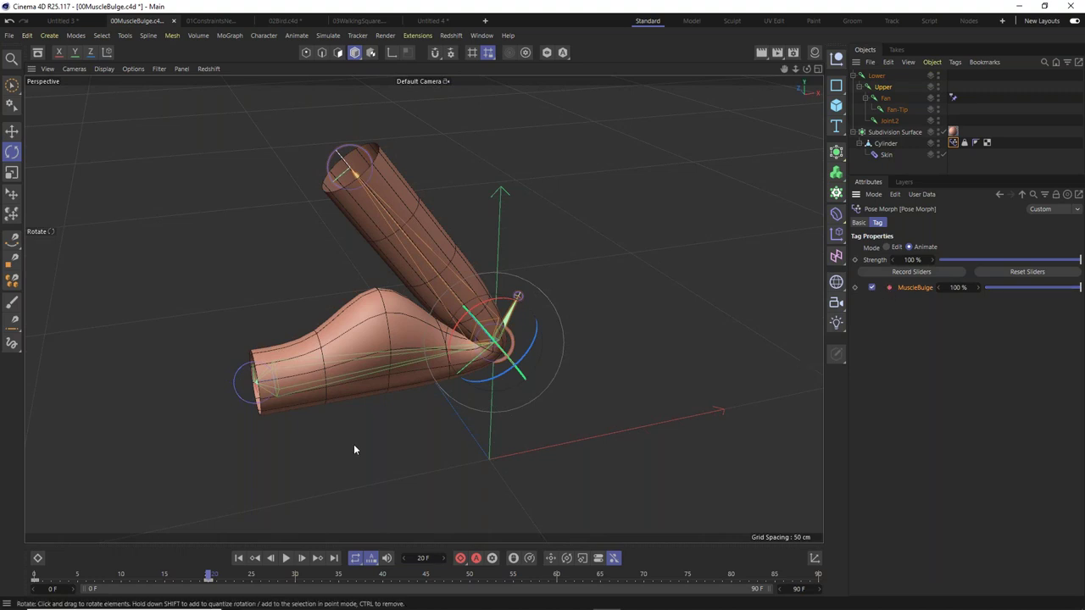
drag(207, 576, 30, 608)
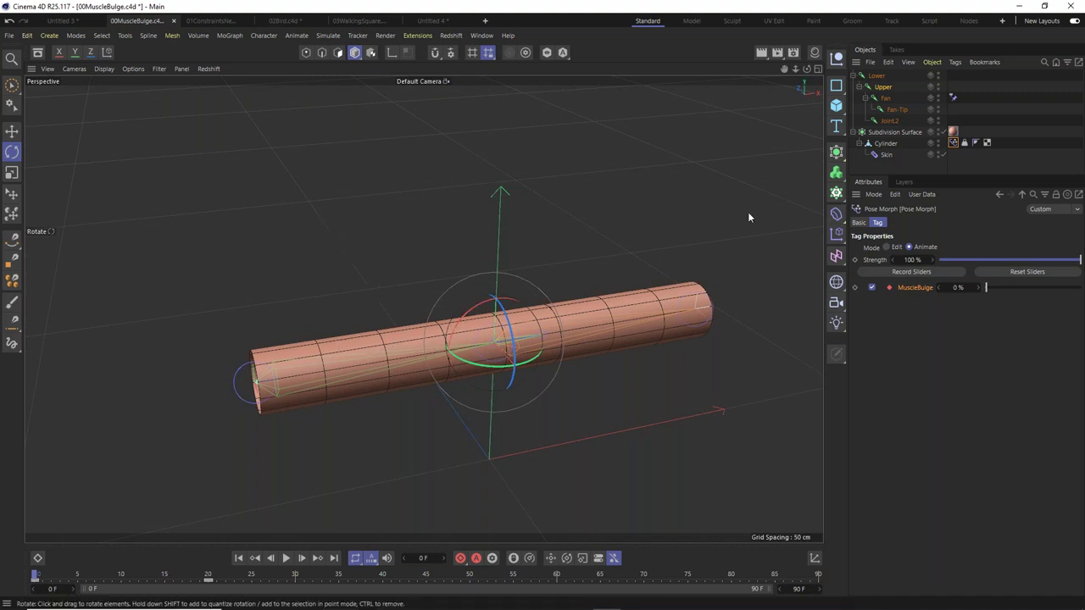
Bend the tube at Upper and scrub the frames to preview the bend and bulge up to frame 17.
drag(450, 347, 438, 379)
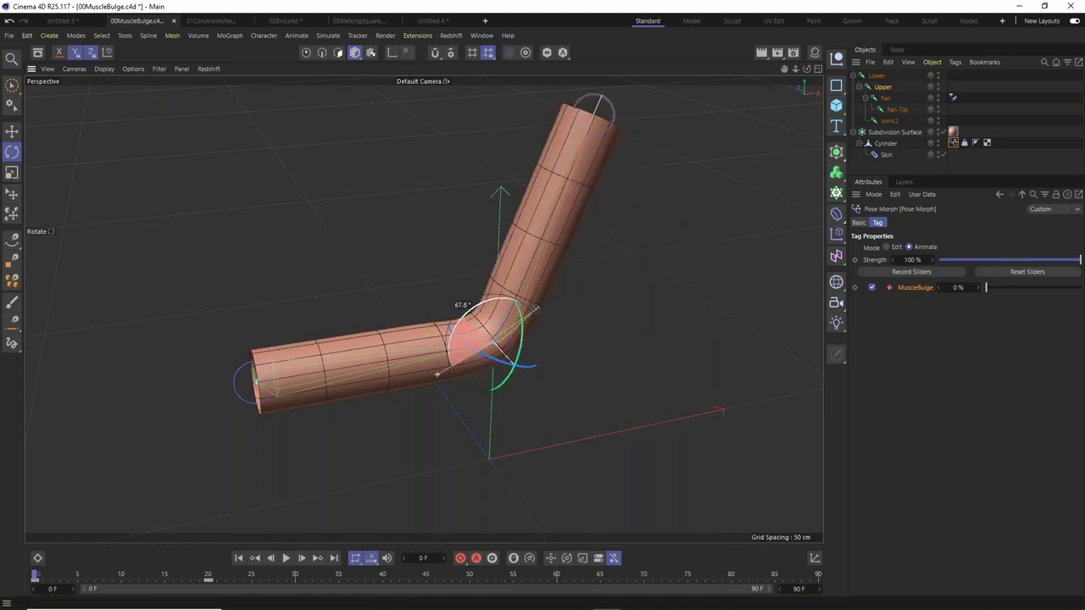
click(54, 576)
drag(56, 577, 34, 597)
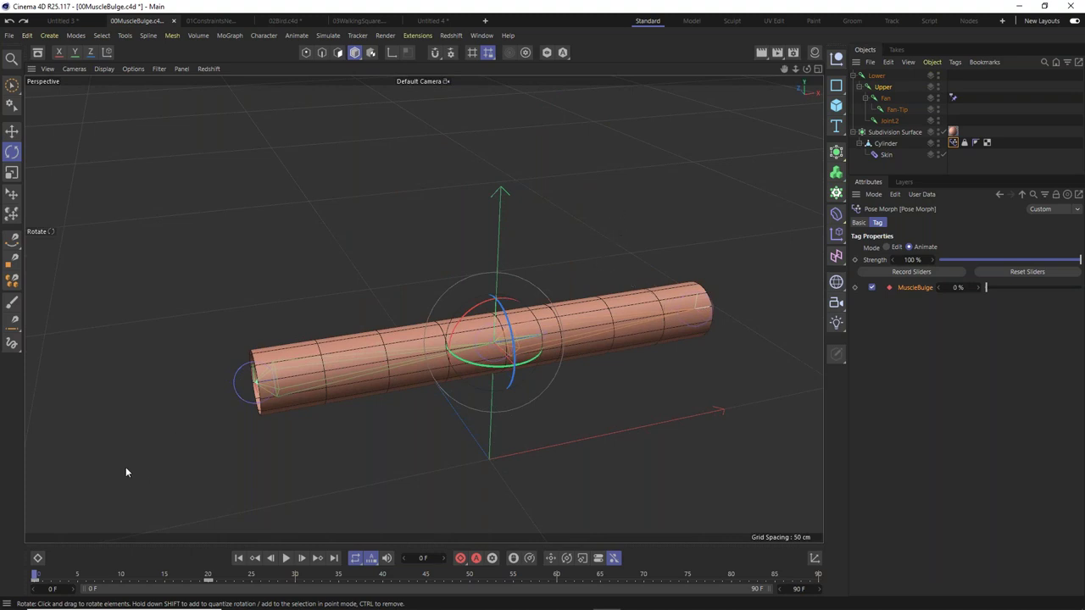
mouse_move(39, 576)
mouse_down()
mouse_move(184, 576)
mouse_move(34, 576)
mouse_up()
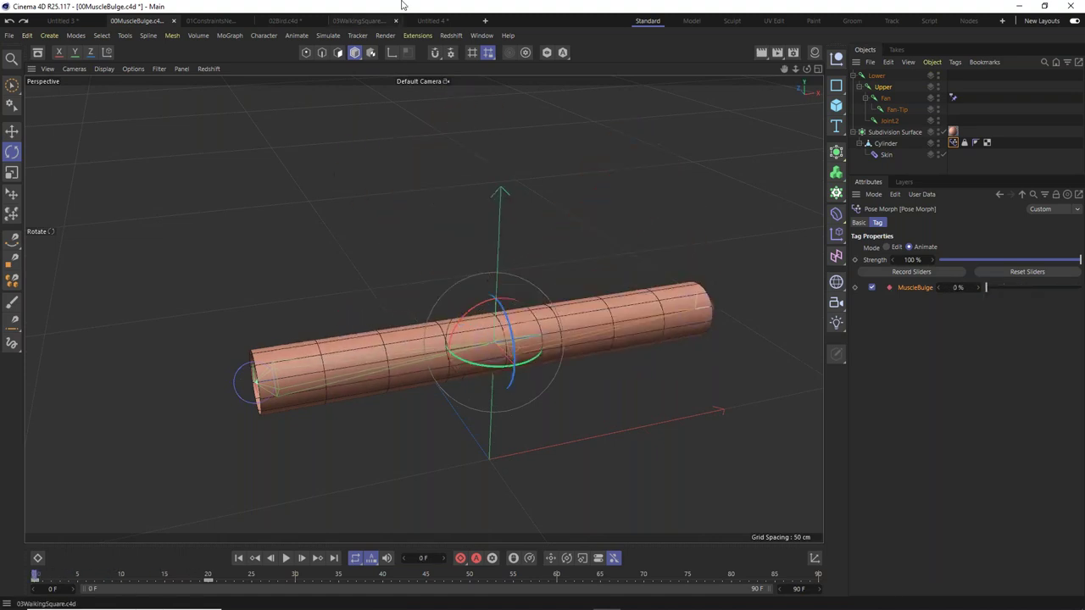
Delete the bend and MuscleBulge keyframes in the Dope Sheet timeline, then close it.
click(481, 35)
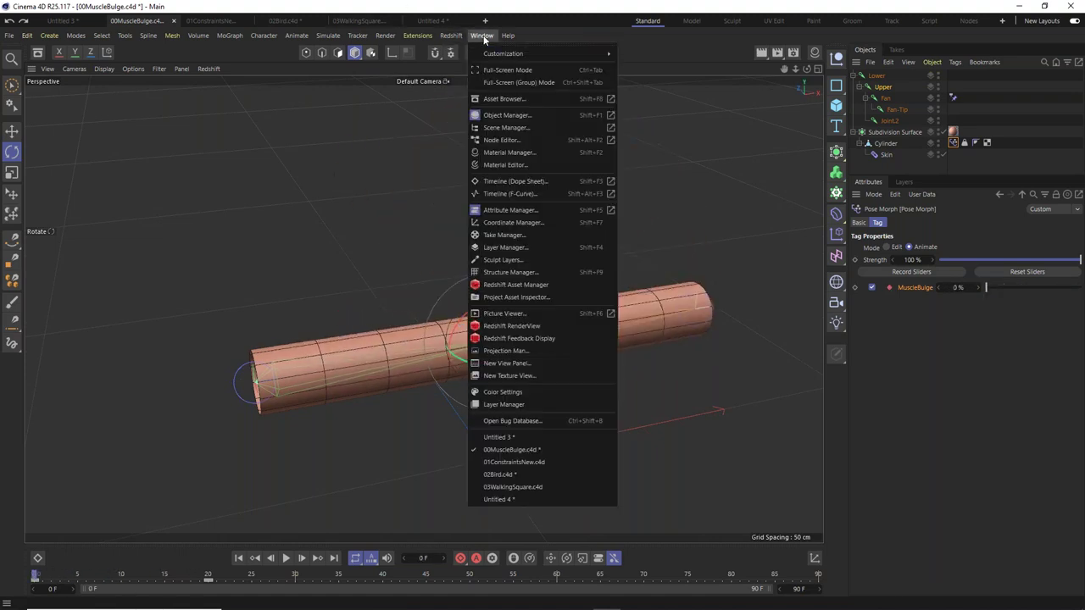
click(538, 181)
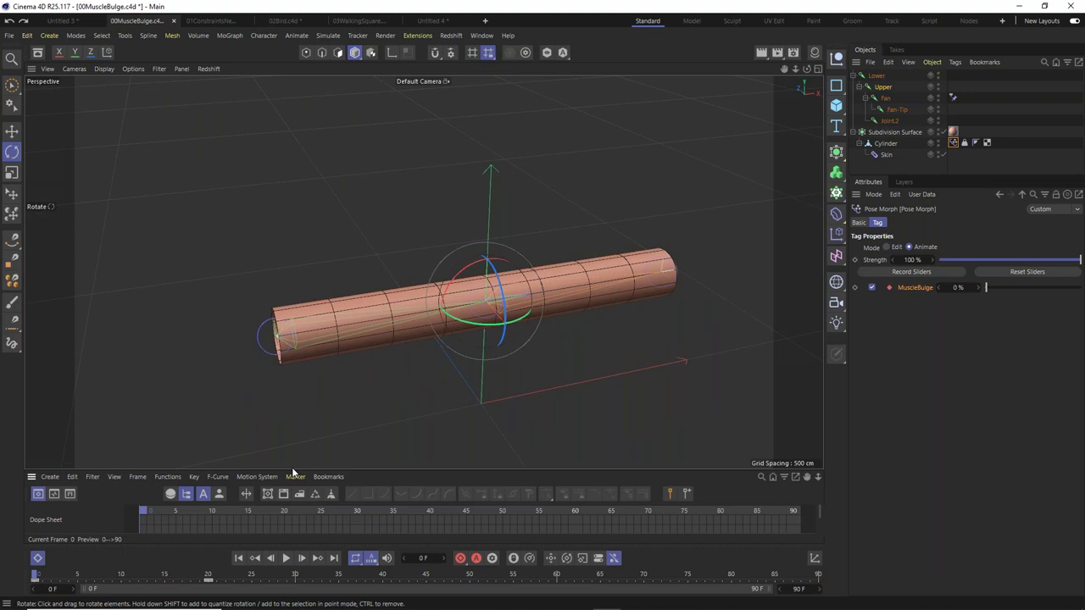
drag(294, 467, 291, 362)
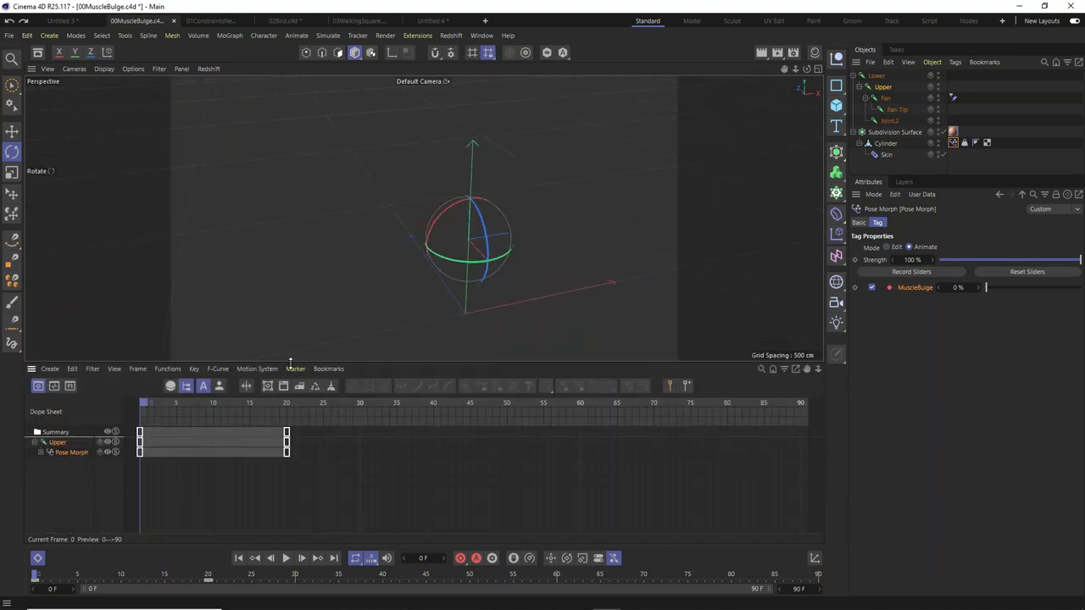
click(115, 406)
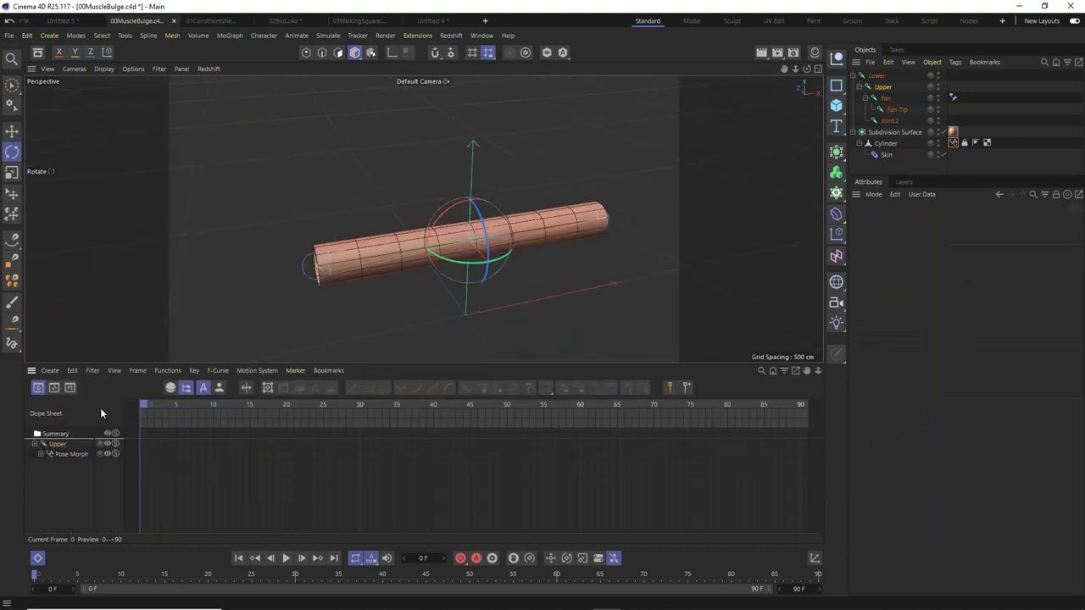
click(481, 35)
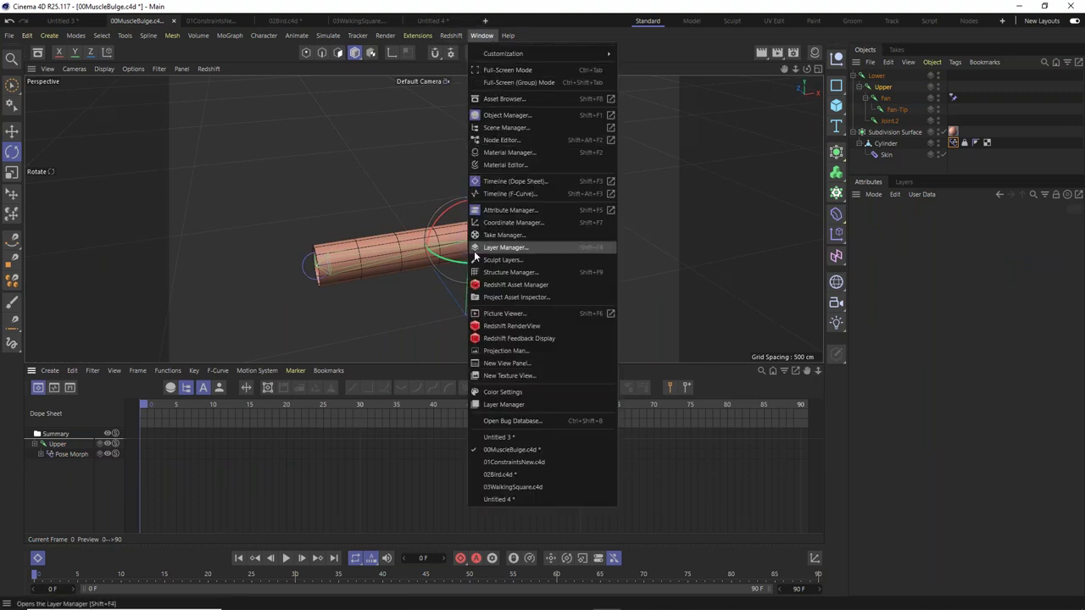
click(515, 181)
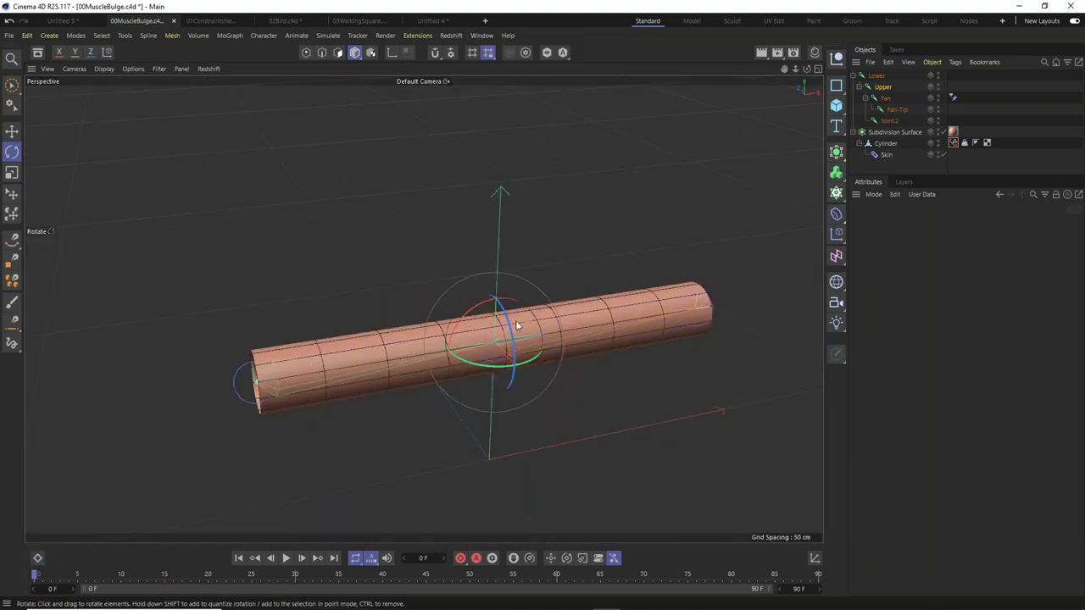
Test-bend the Upper joint, undo, and set its Rotation P as the XPresso driver.
click(607, 216)
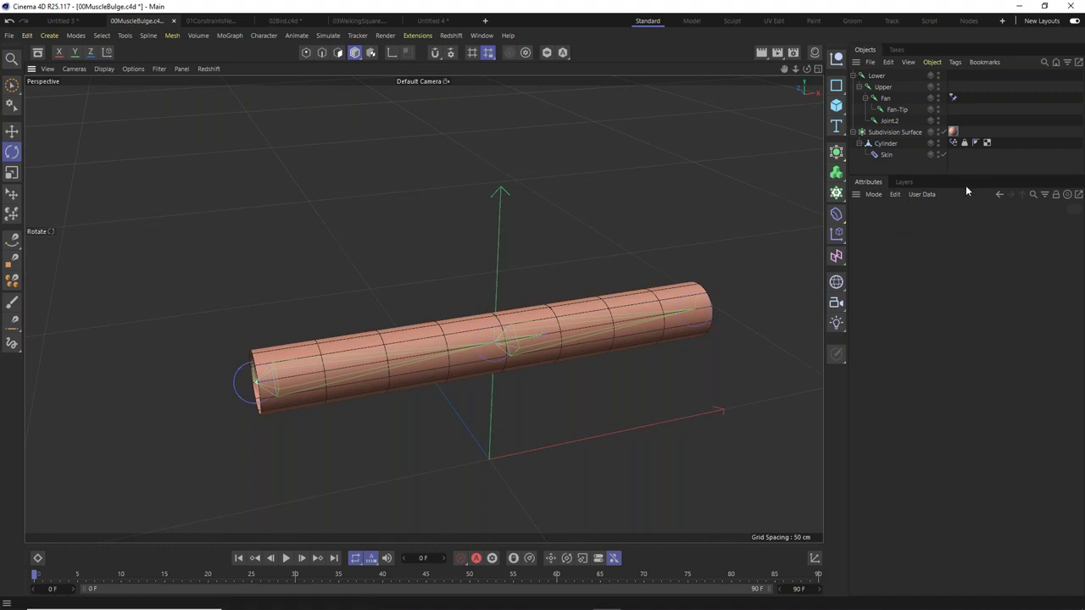
click(882, 88)
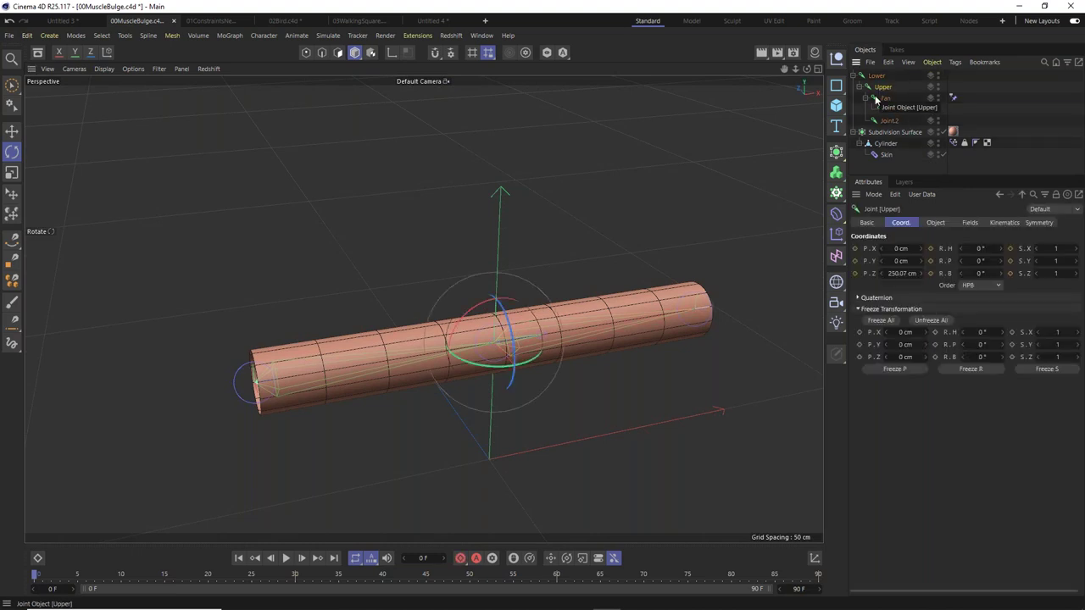
drag(484, 308, 455, 336)
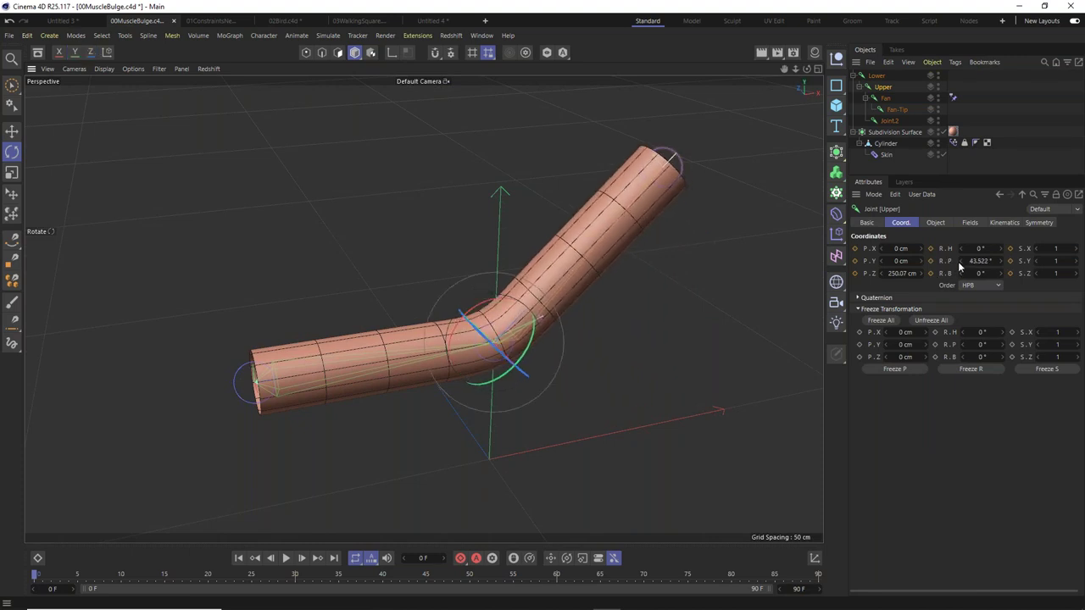
key(ctrl+z)
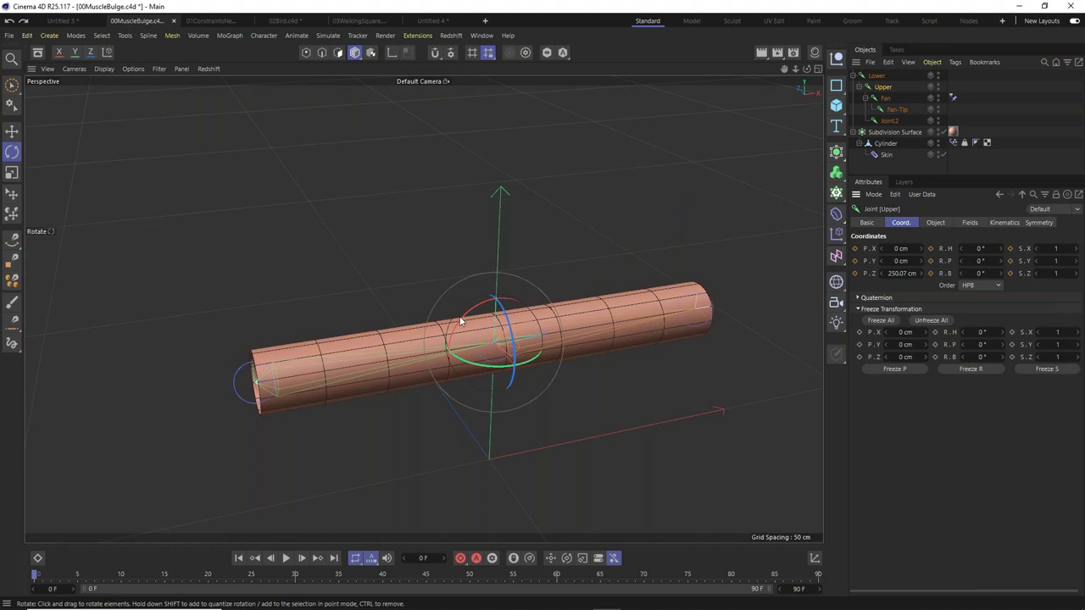
drag(478, 302, 469, 322)
key(ctrl+z)
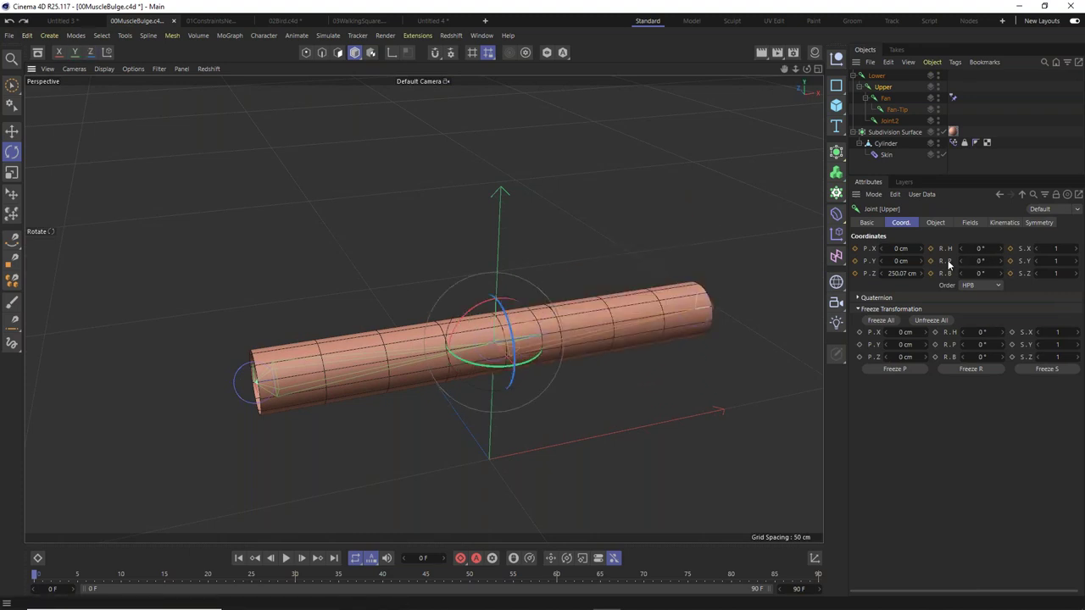
right_click(950, 265)
mouse_move(989, 302)
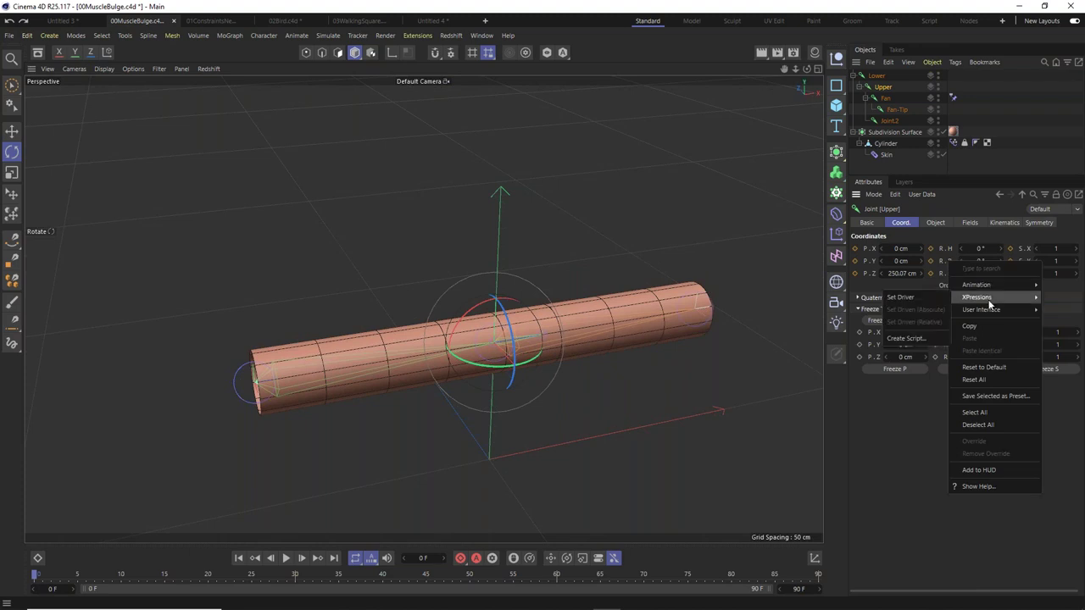
click(922, 299)
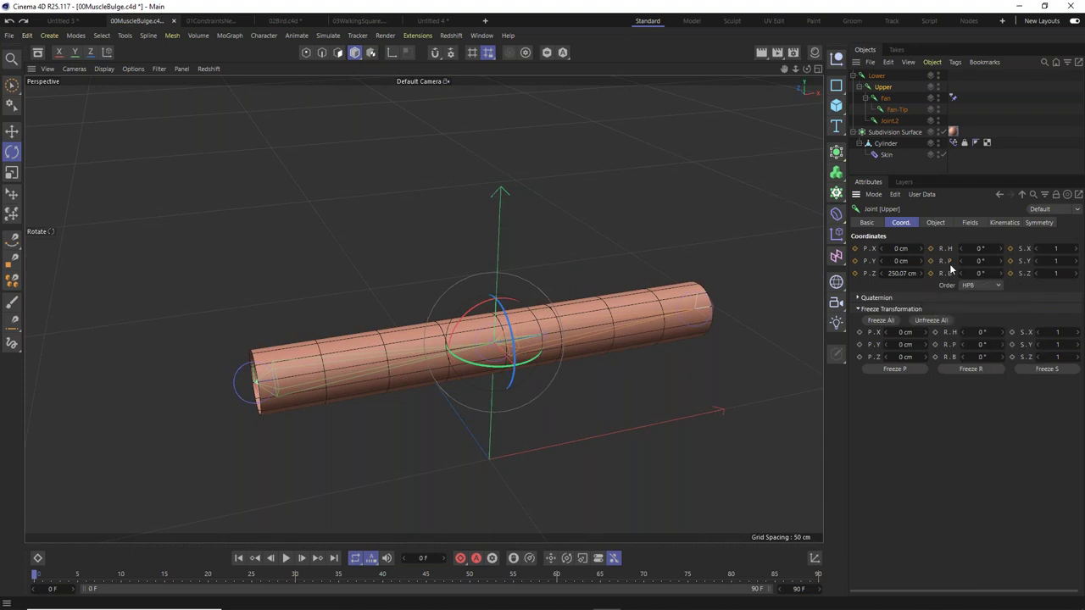
Set the MuscleBulge strength as Driven (Absolute) by the pitch rotation, then reselect Upper.
click(953, 143)
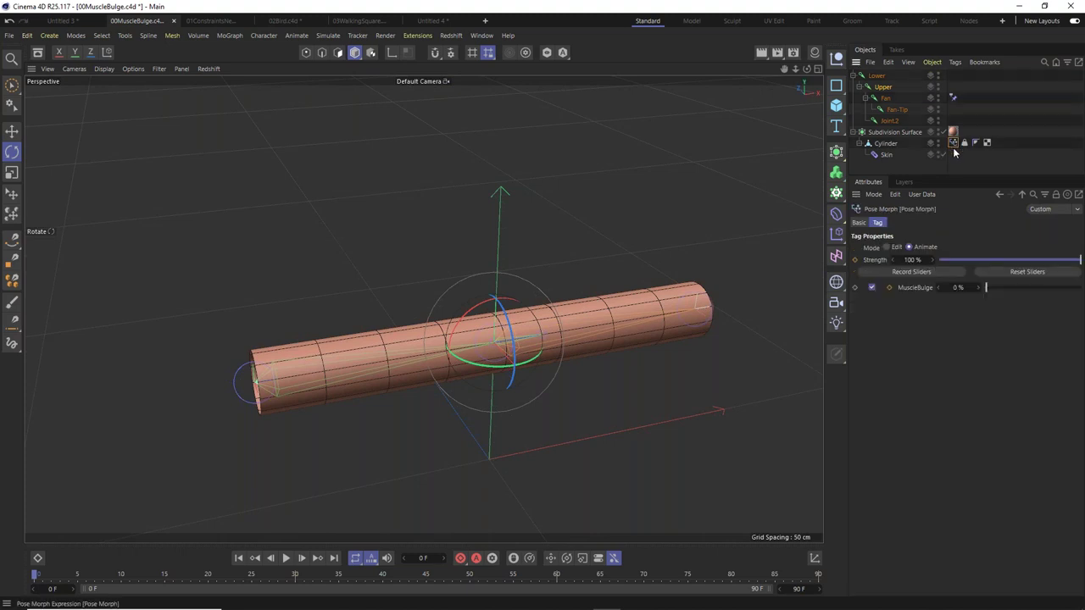
right_click(912, 288)
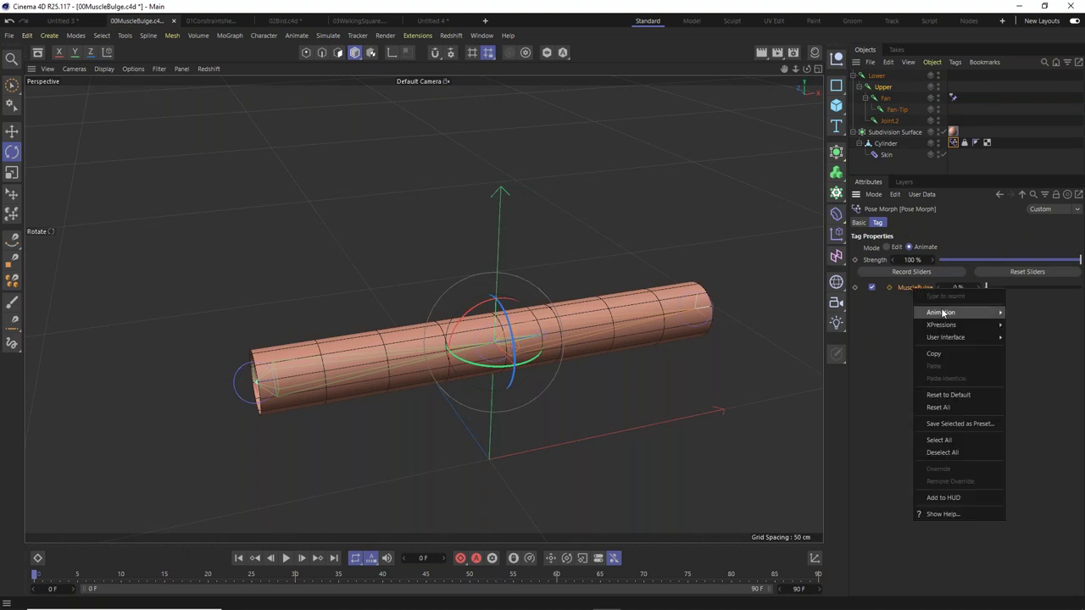
mouse_move(944, 327)
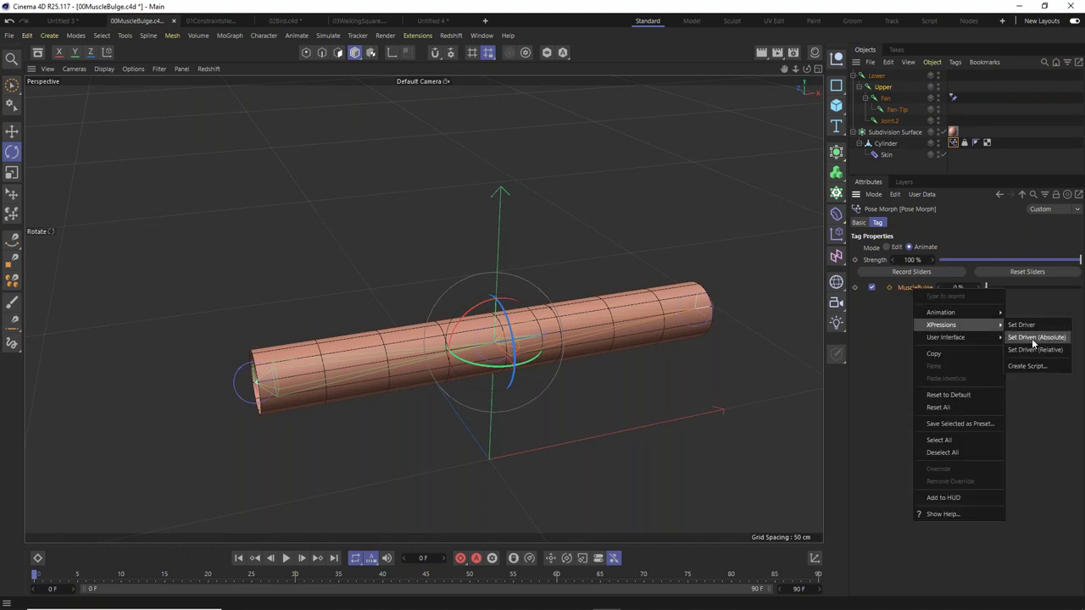
click(1034, 338)
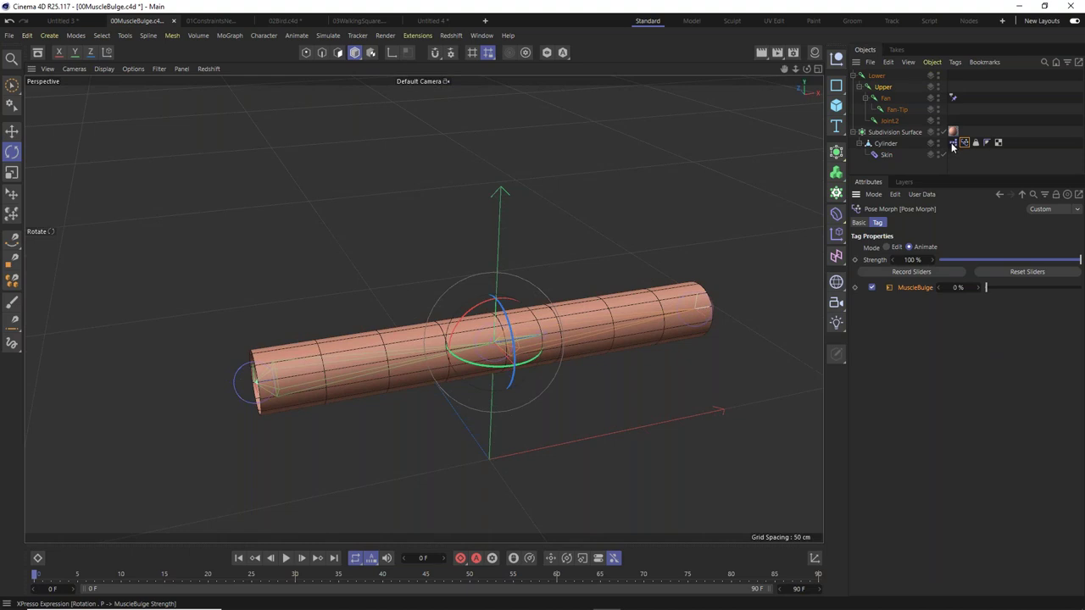
click(887, 88)
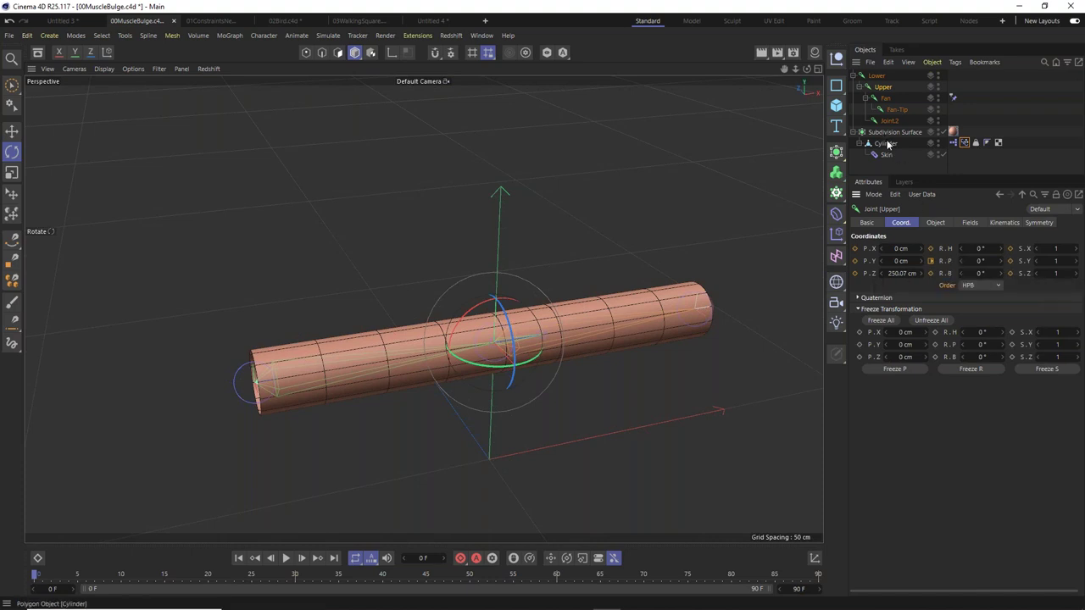
Bend the Upper joint to confirm the tube bulges, undo it, and show the XPresso tag's properties.
click(964, 143)
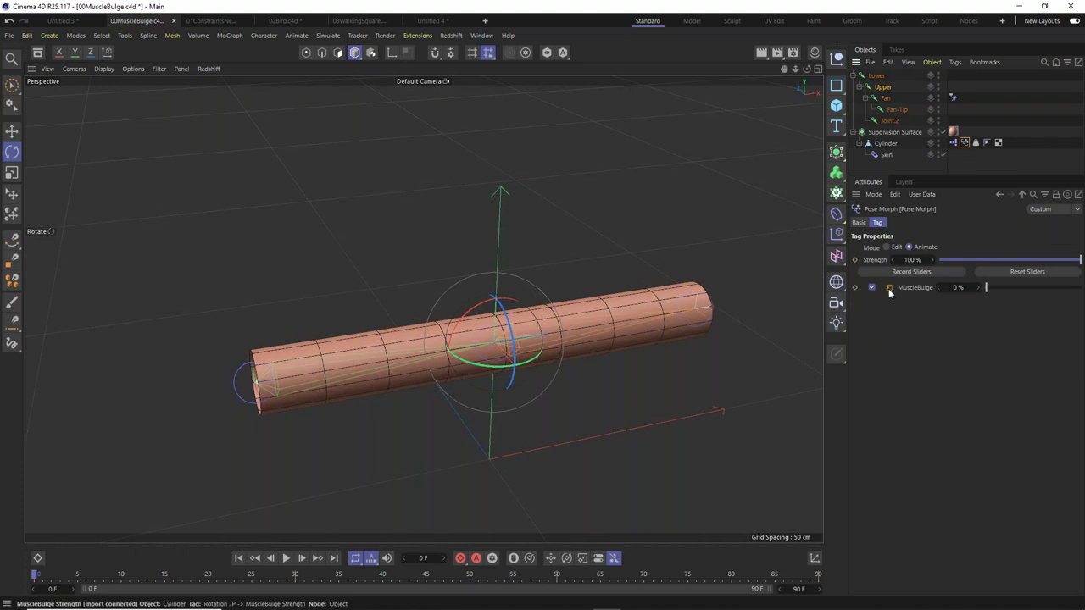
click(888, 92)
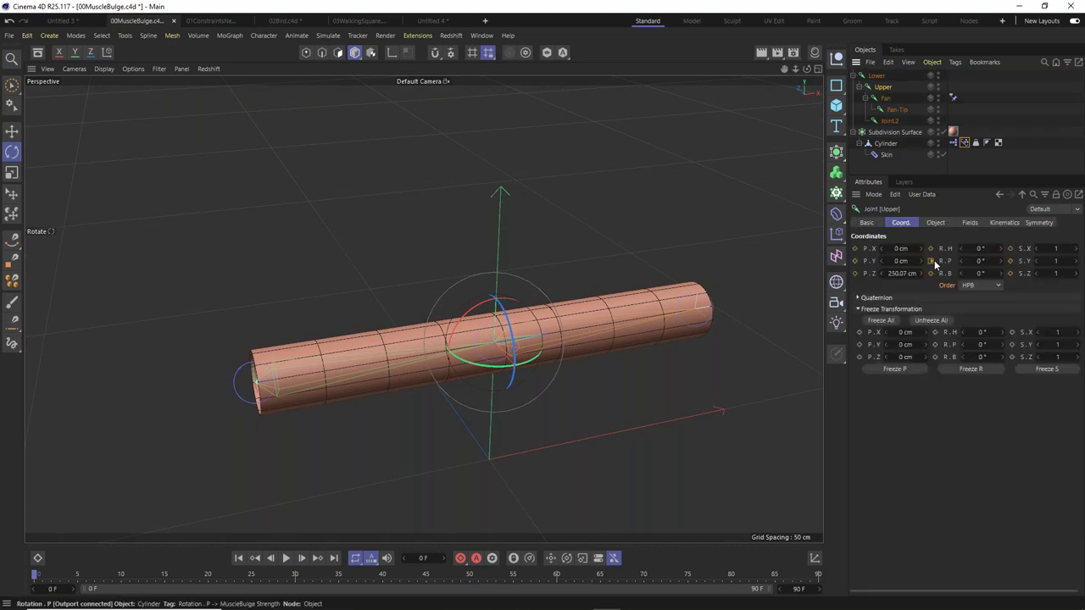
click(963, 143)
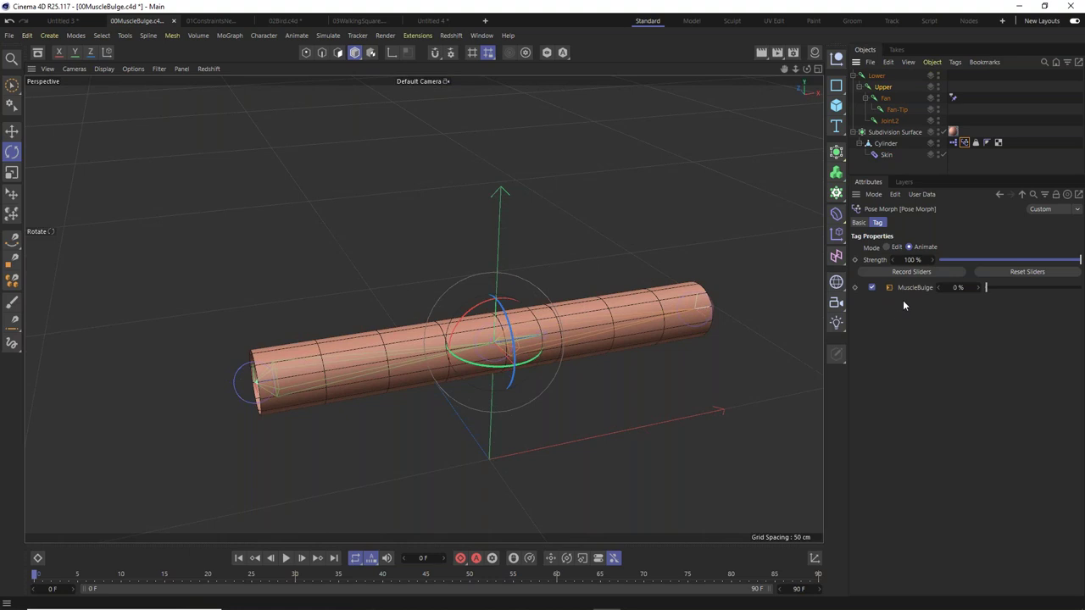
click(884, 87)
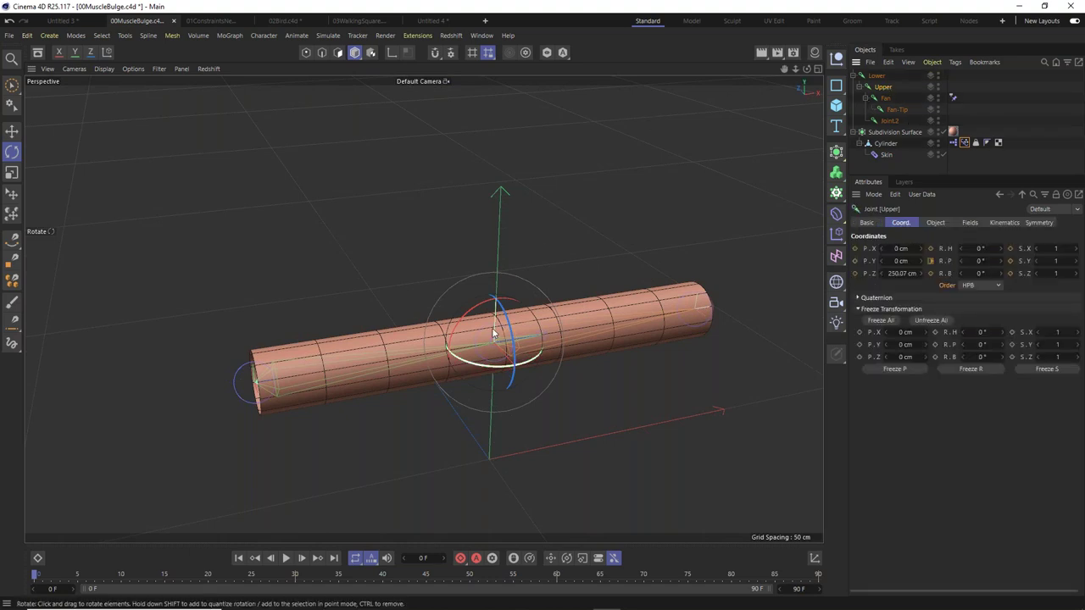
drag(483, 307, 373, 482)
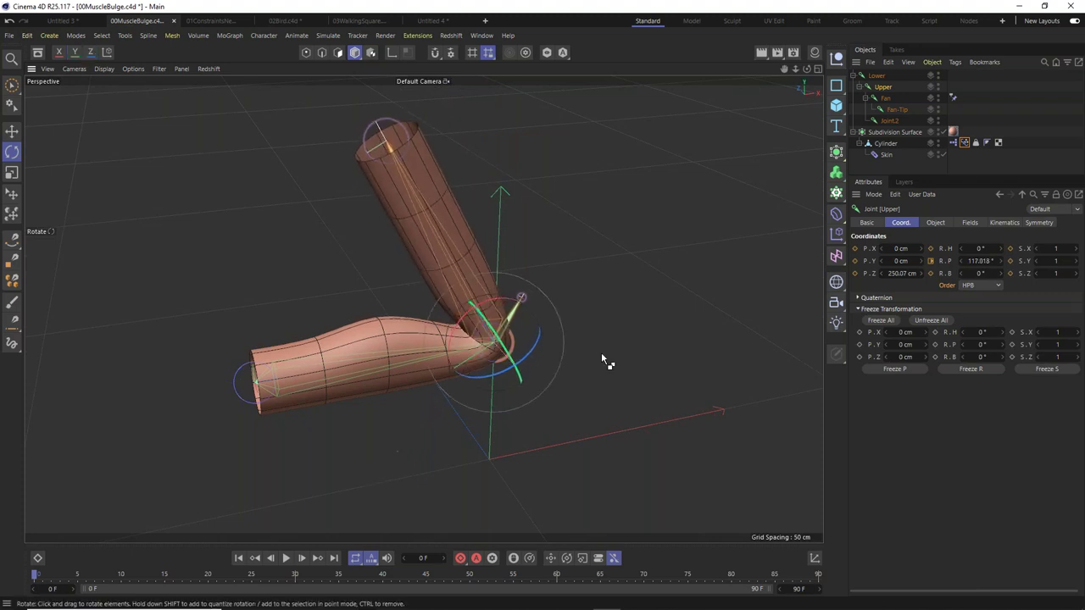
key(ctrl+z)
click(953, 143)
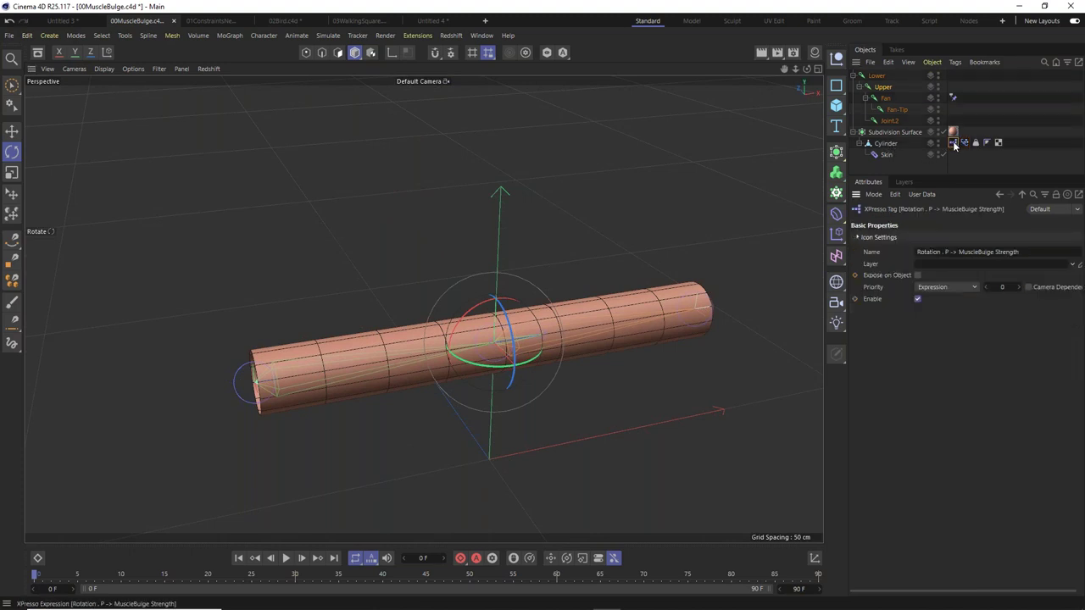
In the XPresso Editor, space out the Upper, Range Mapper and Pose Morph nodes.
double_click(955, 144)
drag(900, 139, 262, 74)
drag(316, 112, 383, 150)
drag(225, 112, 255, 129)
drag(164, 115, 174, 169)
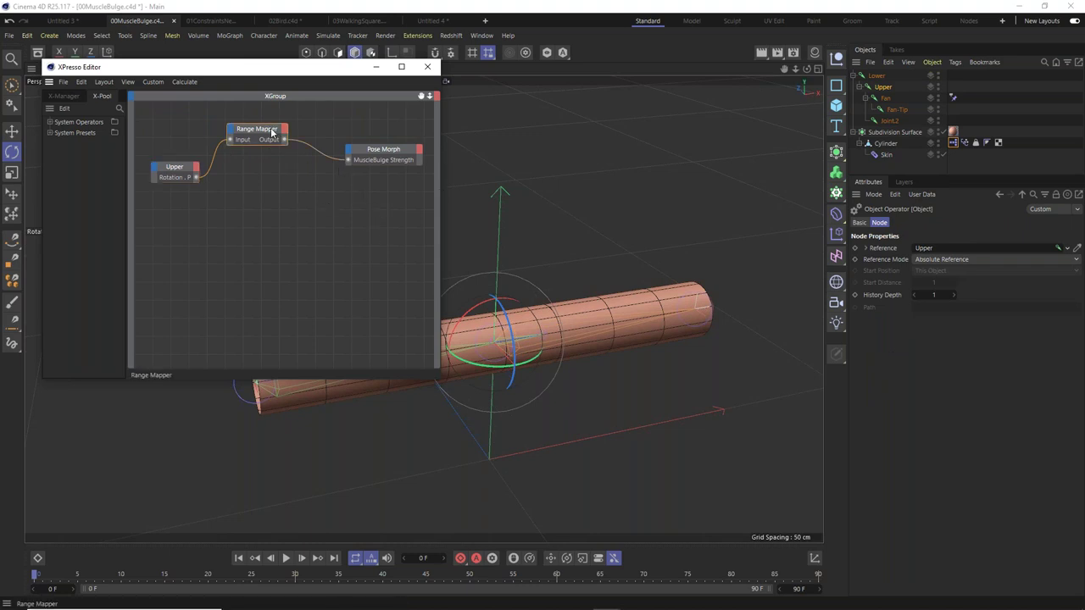
drag(272, 132, 291, 131)
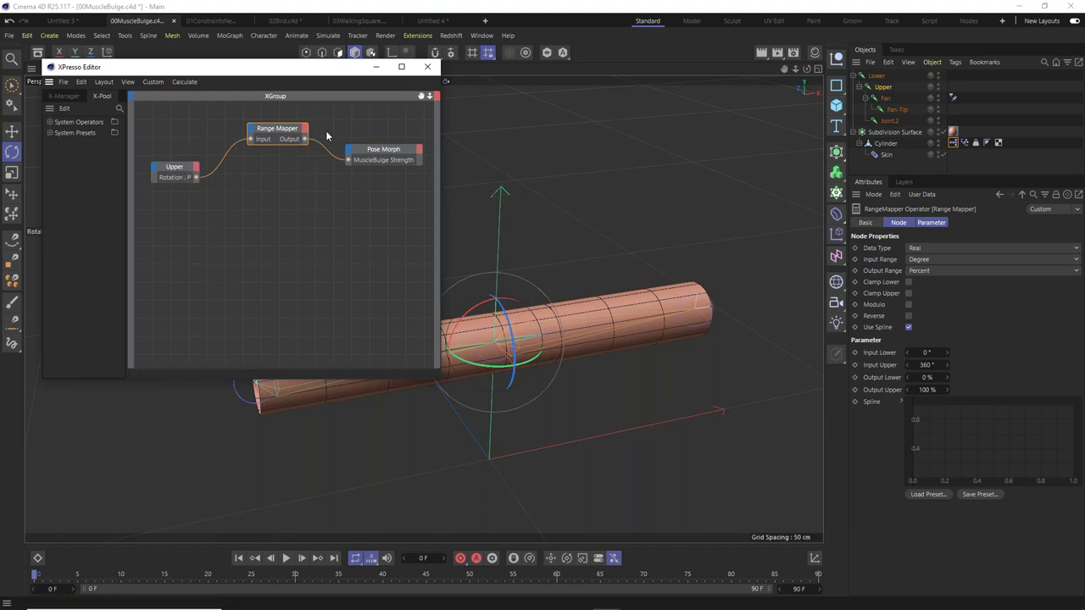
Inspect the Pose Morph, Upper and Range Mapper node settings, then select the Upper joint.
click(392, 152)
click(390, 168)
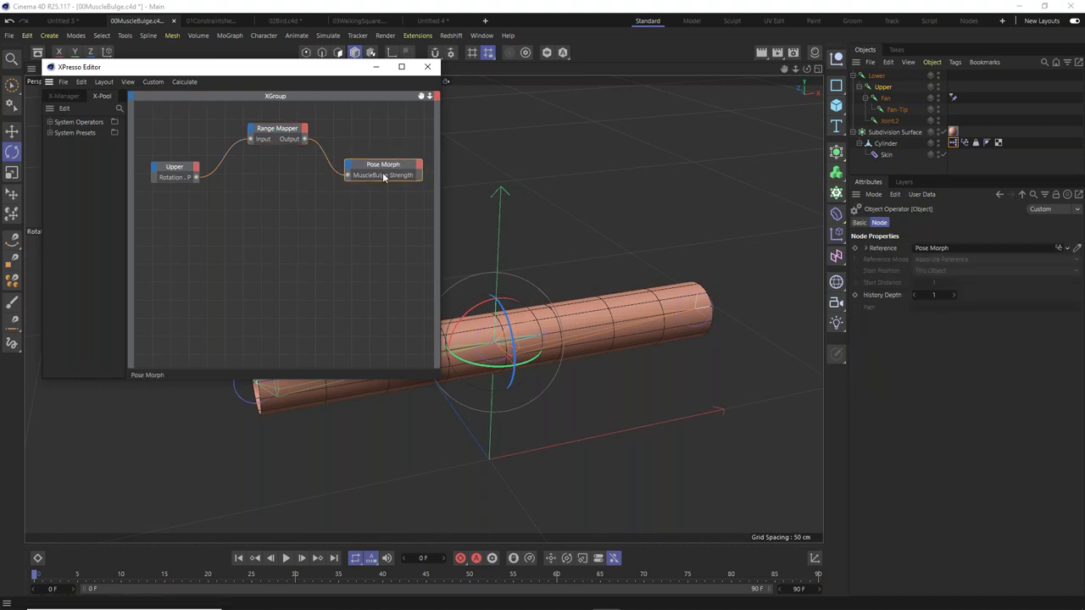
click(174, 167)
click(280, 129)
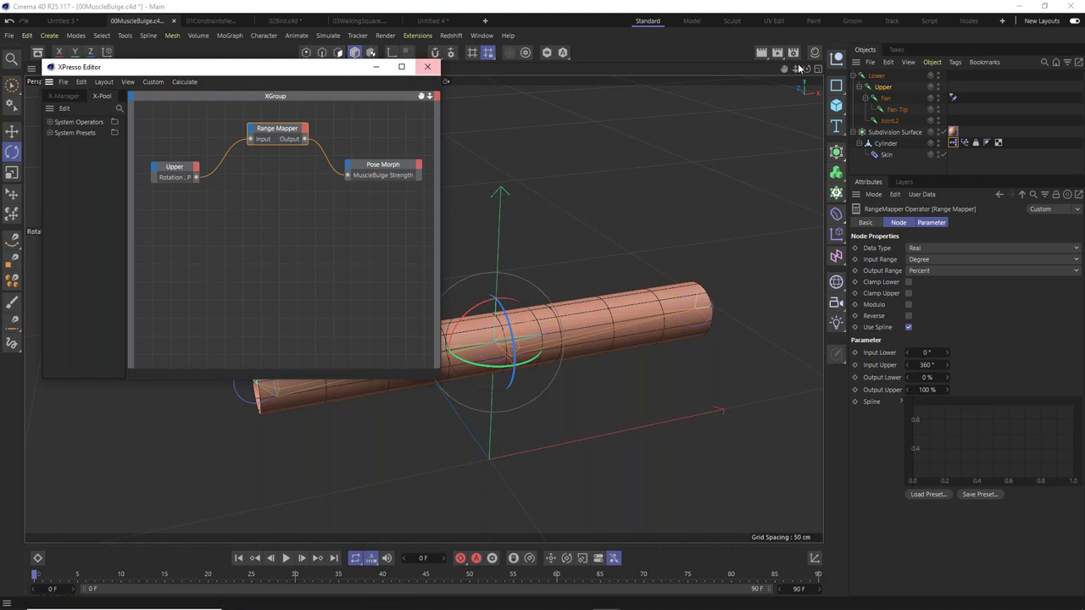
click(884, 87)
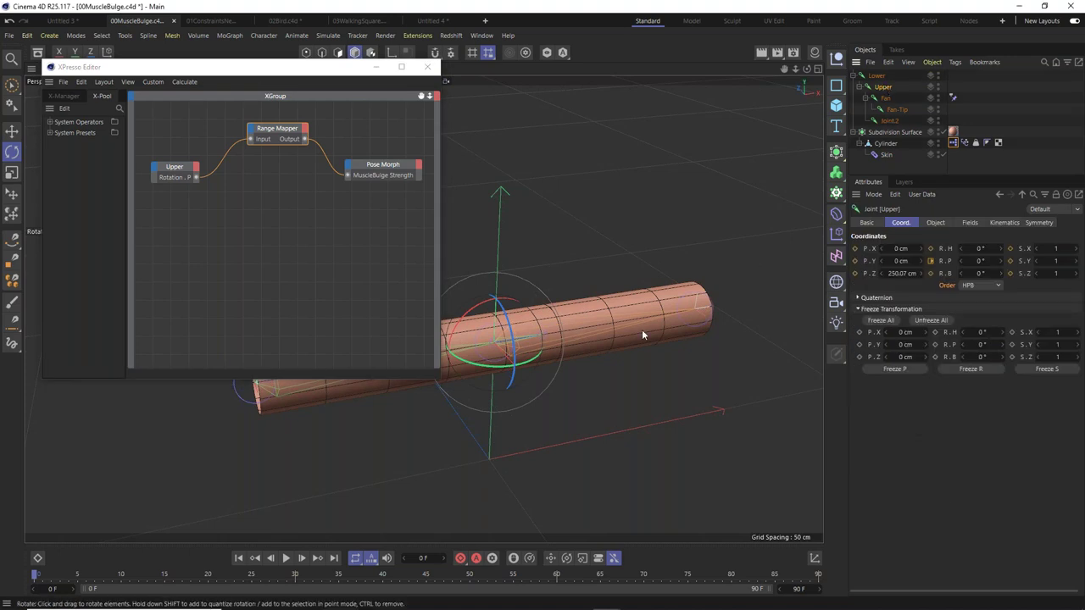
Move the XPresso window aside and test-bend the Upper joint twice, undoing each bend.
click(311, 73)
drag(311, 73, 398, 530)
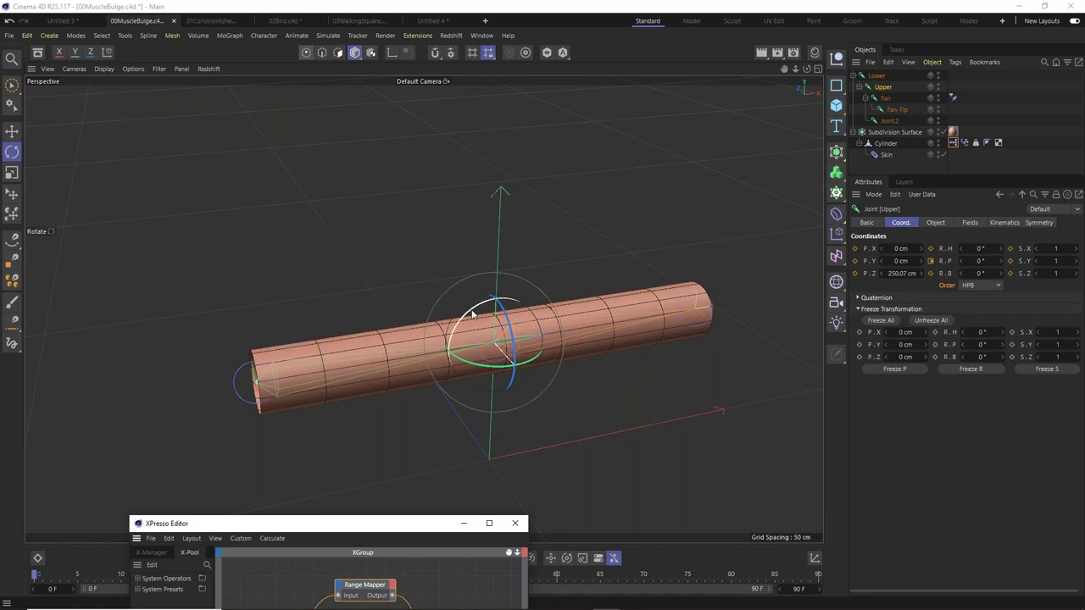
drag(473, 314, 479, 270)
key(ctrl+z)
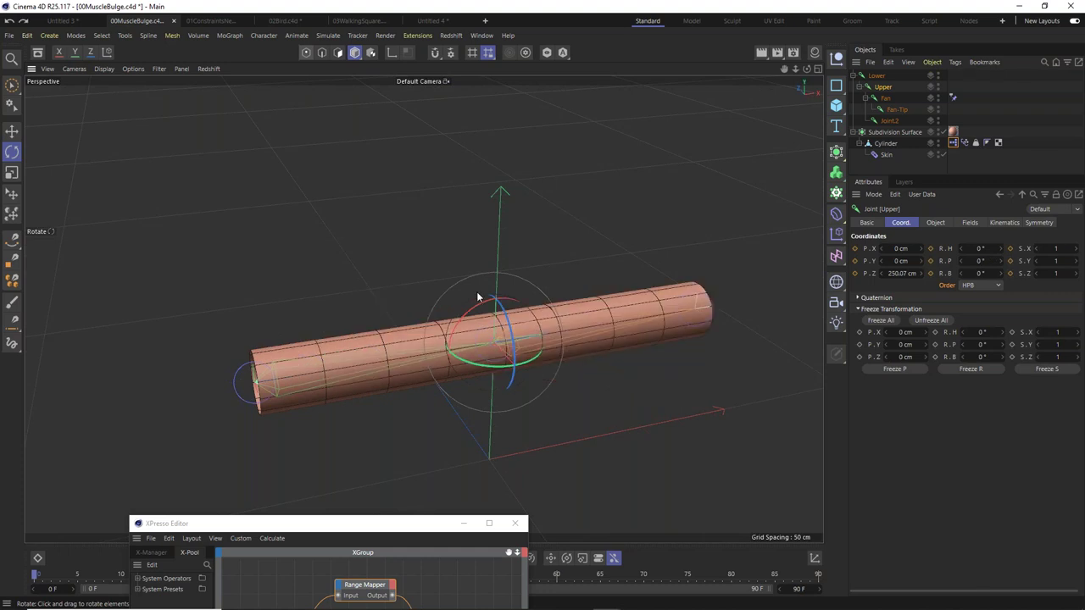
drag(482, 307, 416, 462)
key(ctrl+z)
Set the Range Mapper's Input Upper to 125°.
drag(404, 531, 421, 169)
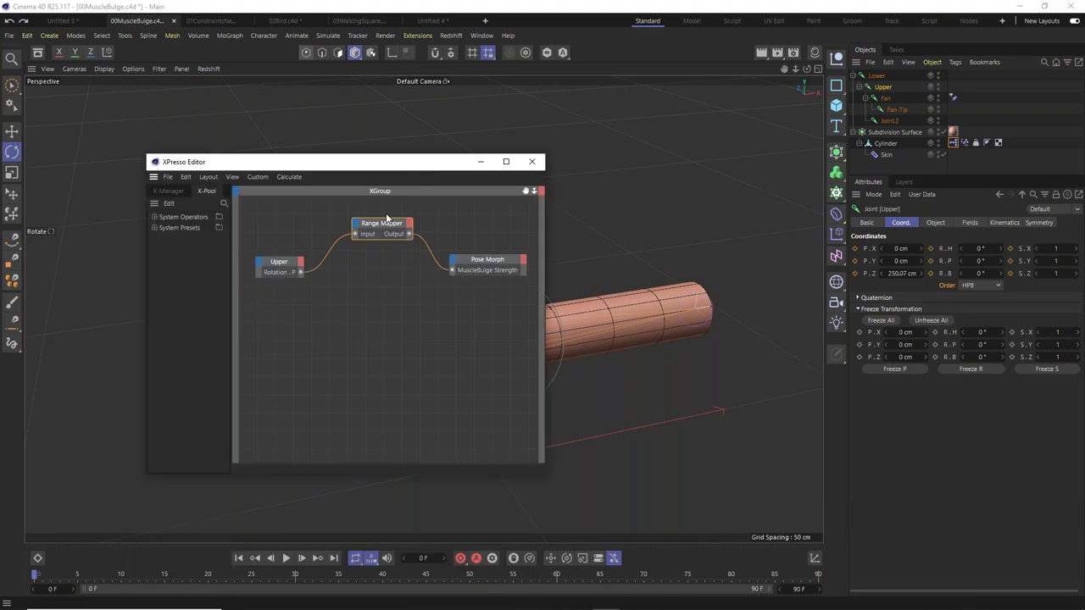
click(390, 227)
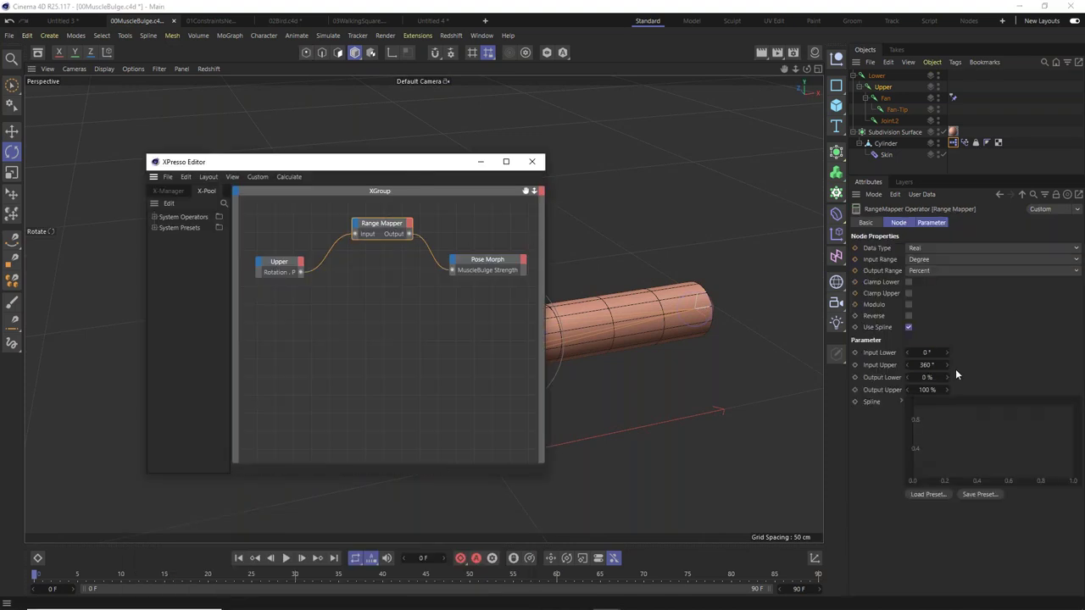
double_click(926, 365)
text(125)
key(Return)
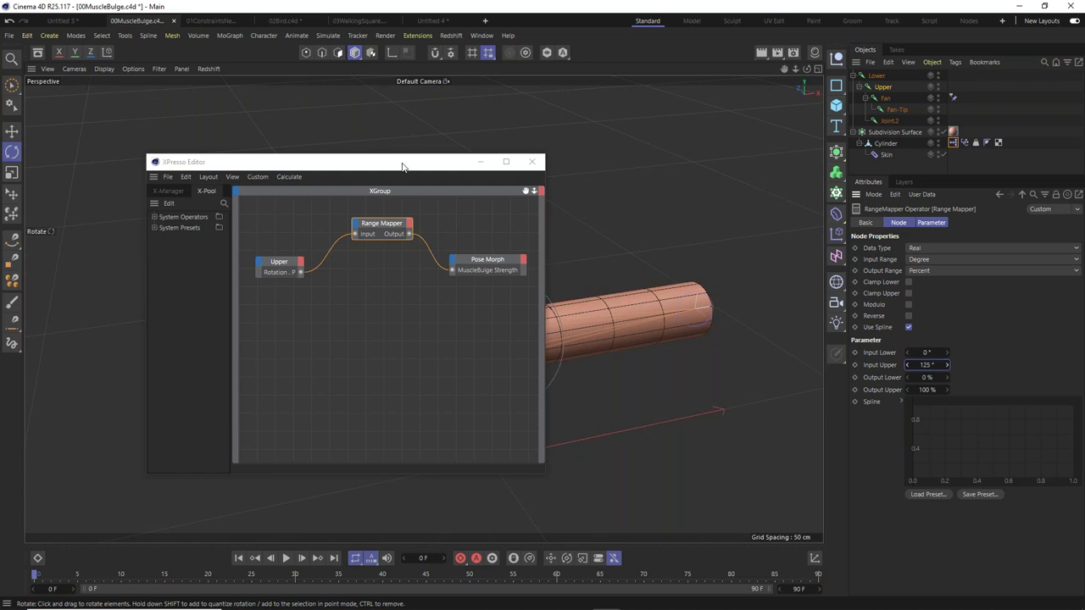
Retest the stronger bulge by bending Upper, undo it, and move the node editor out of view.
drag(399, 163, 398, 492)
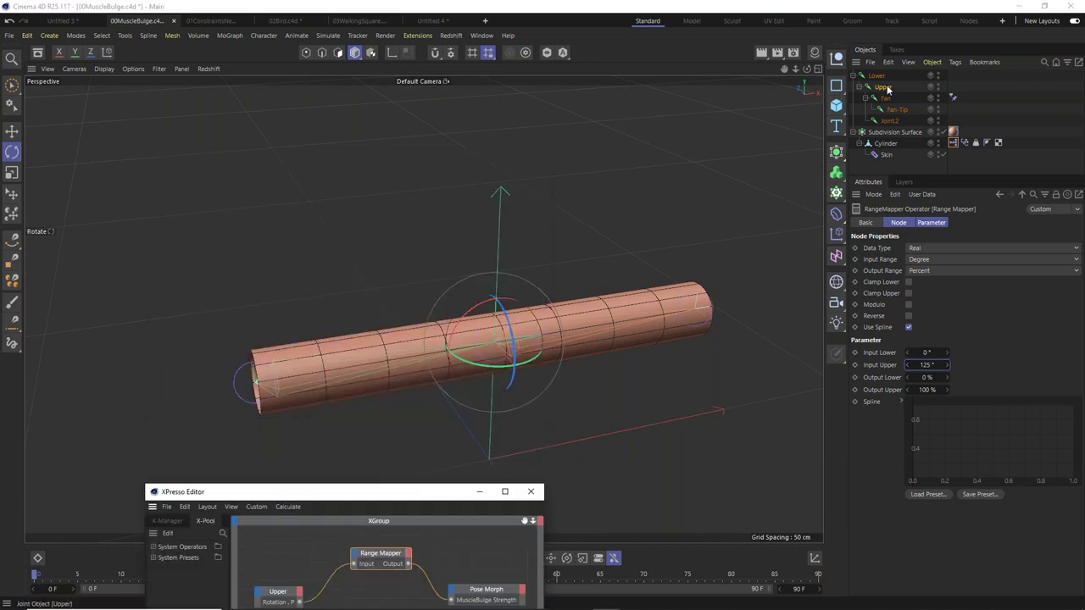
click(488, 307)
drag(488, 307, 403, 433)
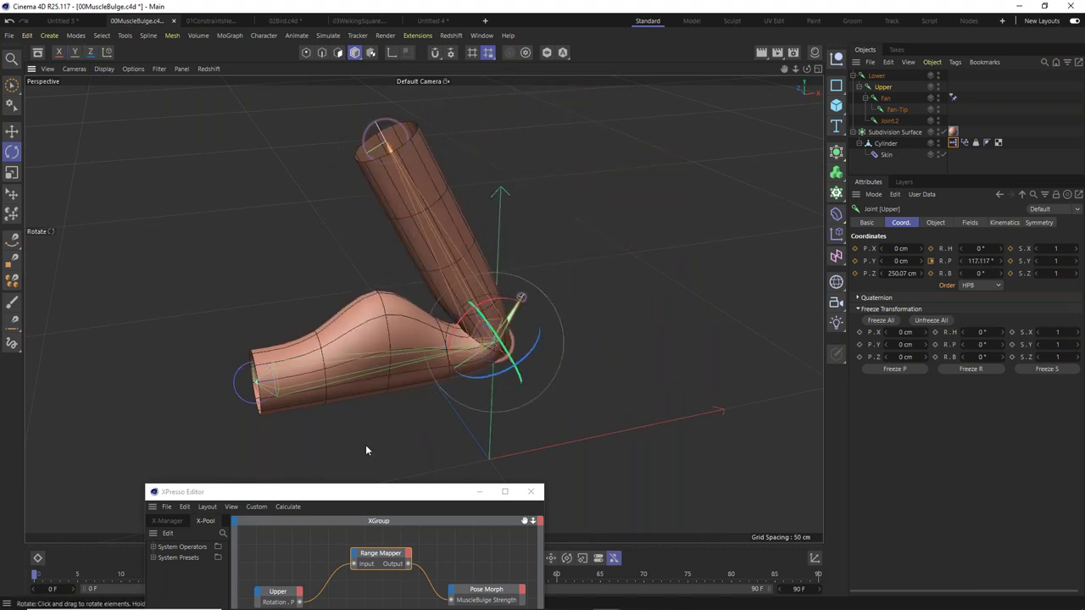
key(ctrl+z)
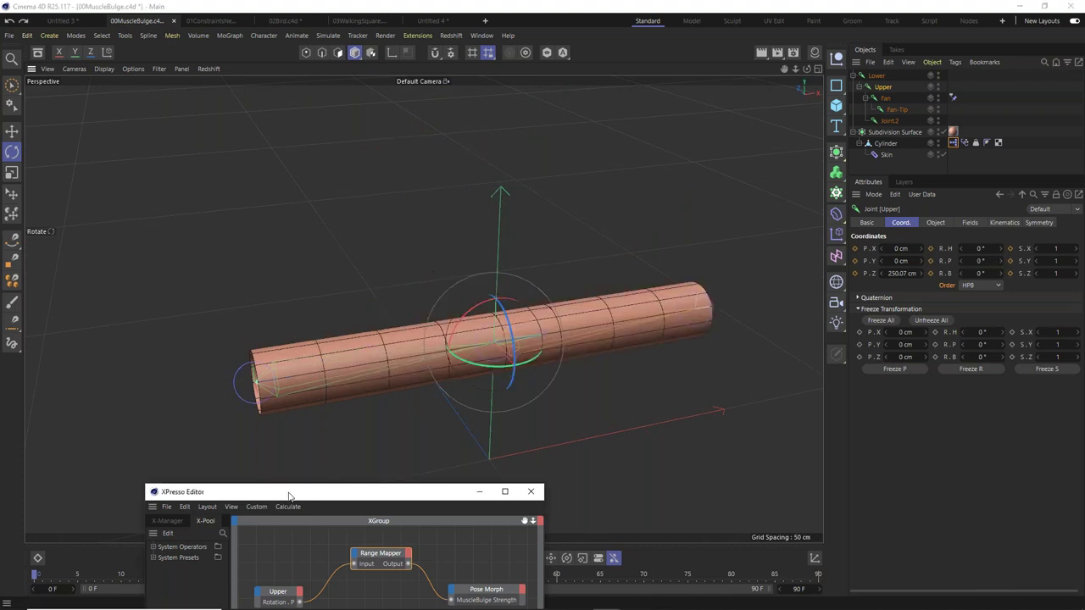
drag(288, 492, 284, 607)
Keyframe the Upper joint straight at frame 0 and bent at frames 20, 35 and 50.
click(460, 558)
drag(95, 578, 208, 576)
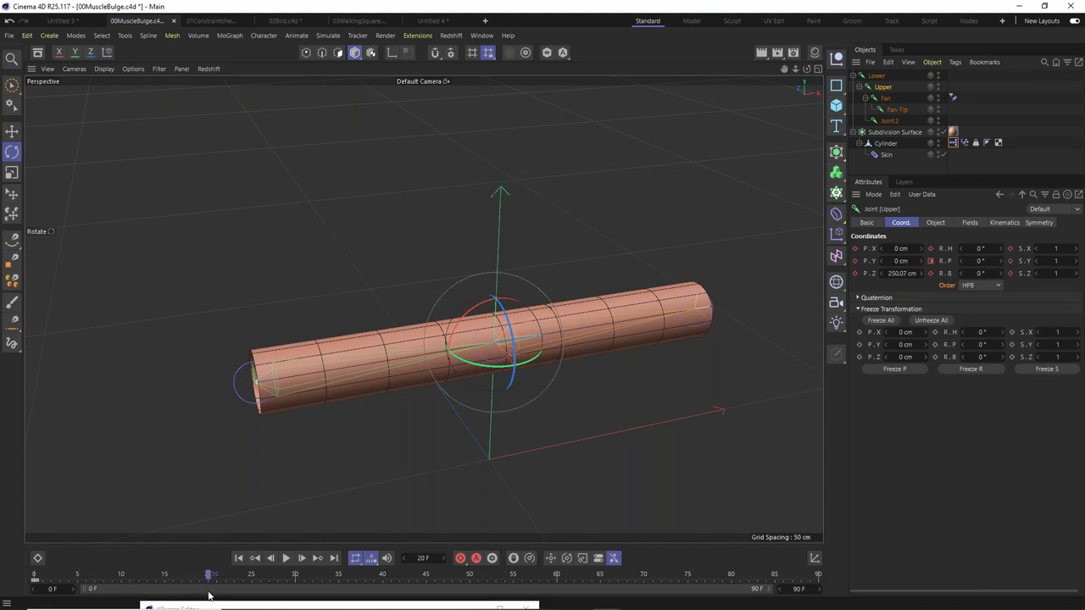
drag(477, 310, 444, 367)
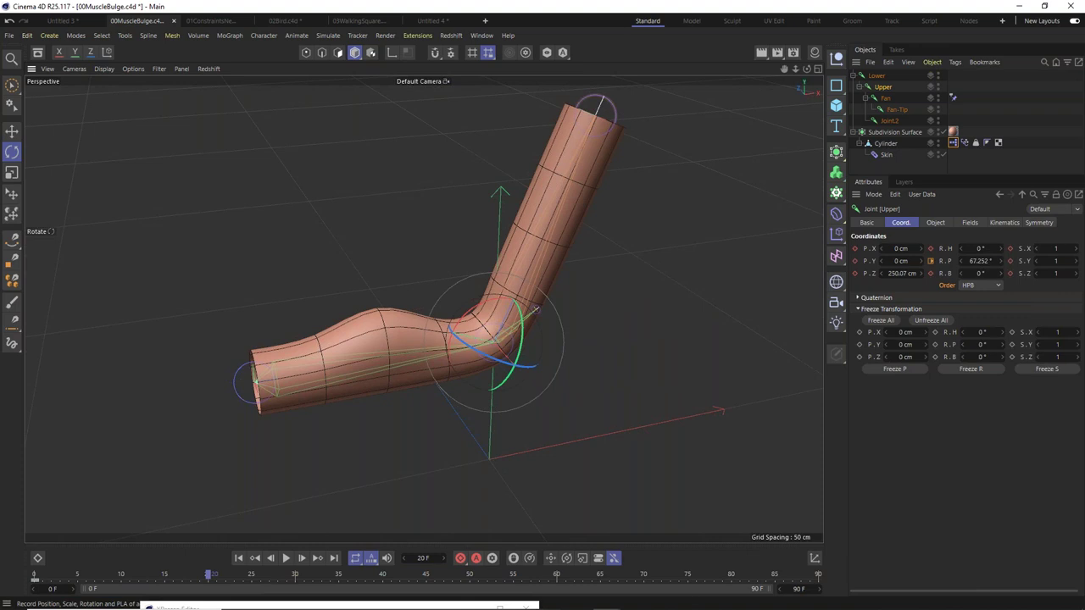
click(460, 562)
drag(250, 577, 339, 577)
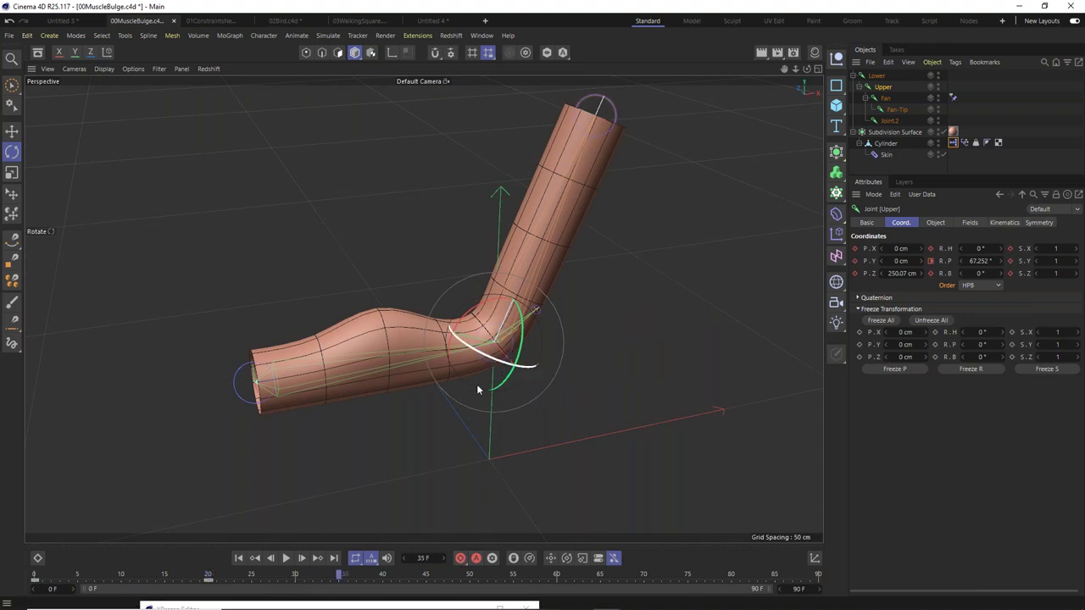
drag(468, 304, 517, 273)
click(461, 559)
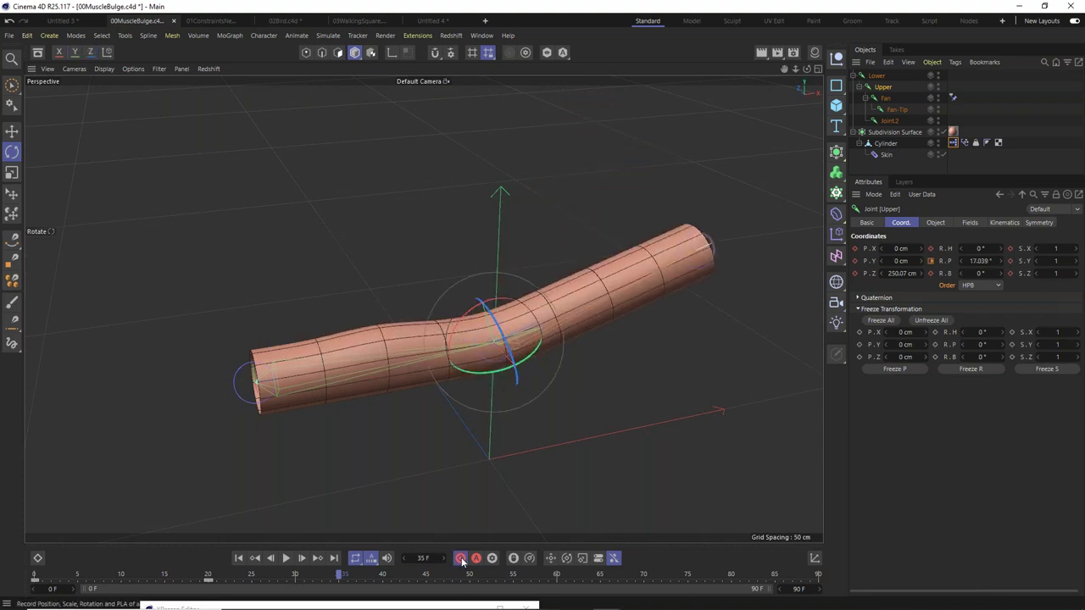
drag(339, 576, 471, 604)
drag(465, 312, 420, 494)
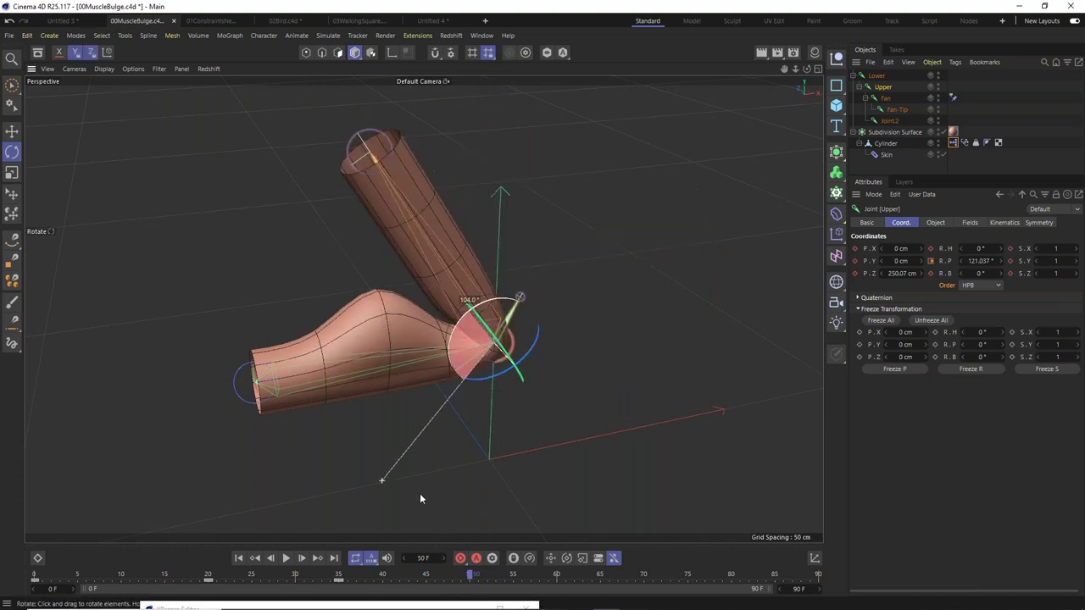
Play back the bend-and-bulge animation, stop it, and return to frame 0.
click(34, 576)
key(F8)
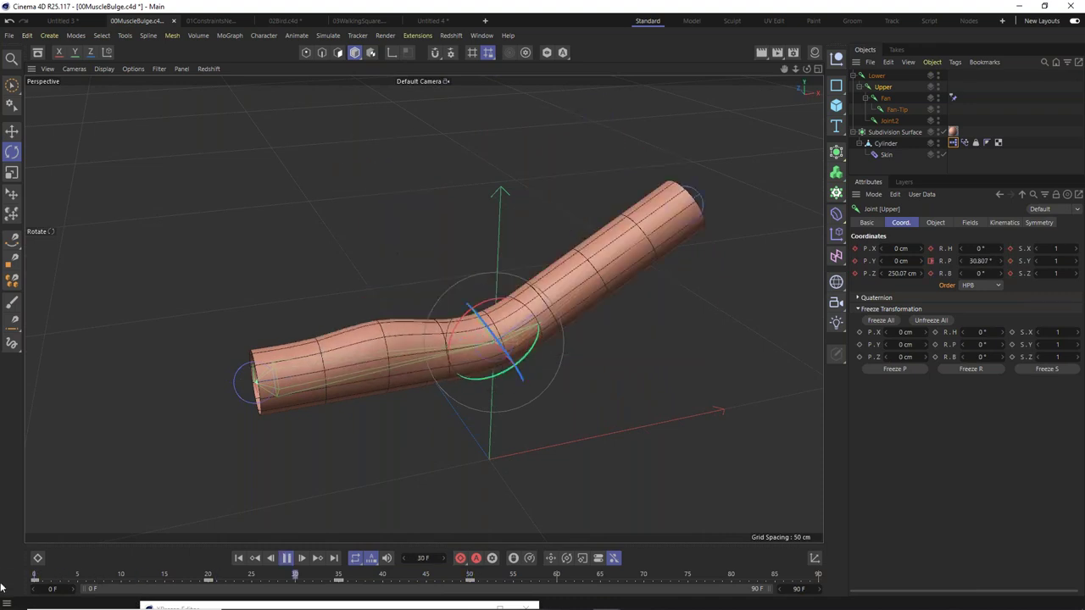
click(287, 558)
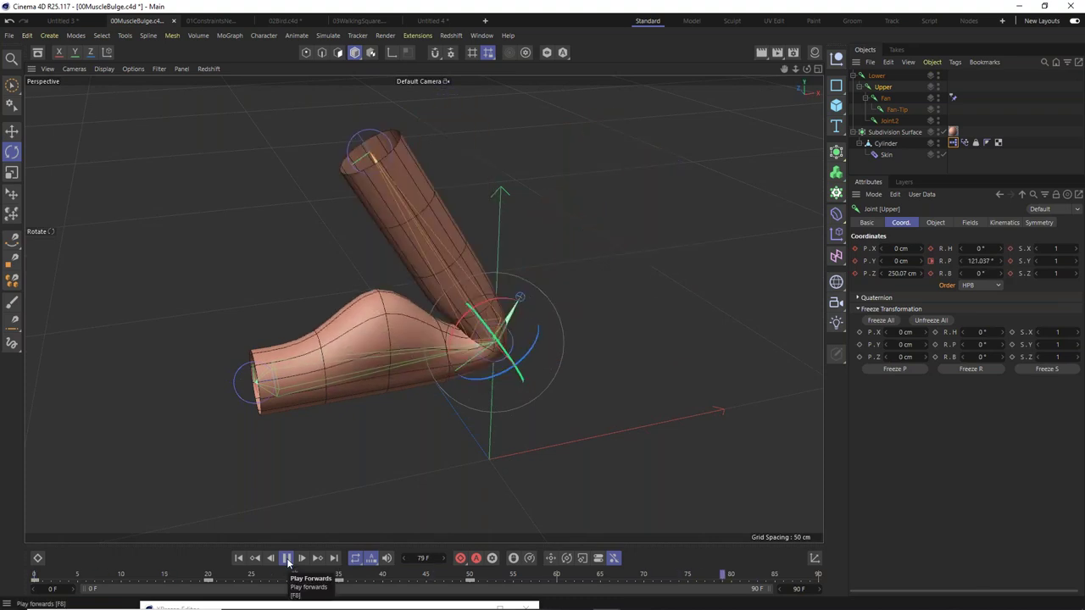
key(shift+f)
click(36, 576)
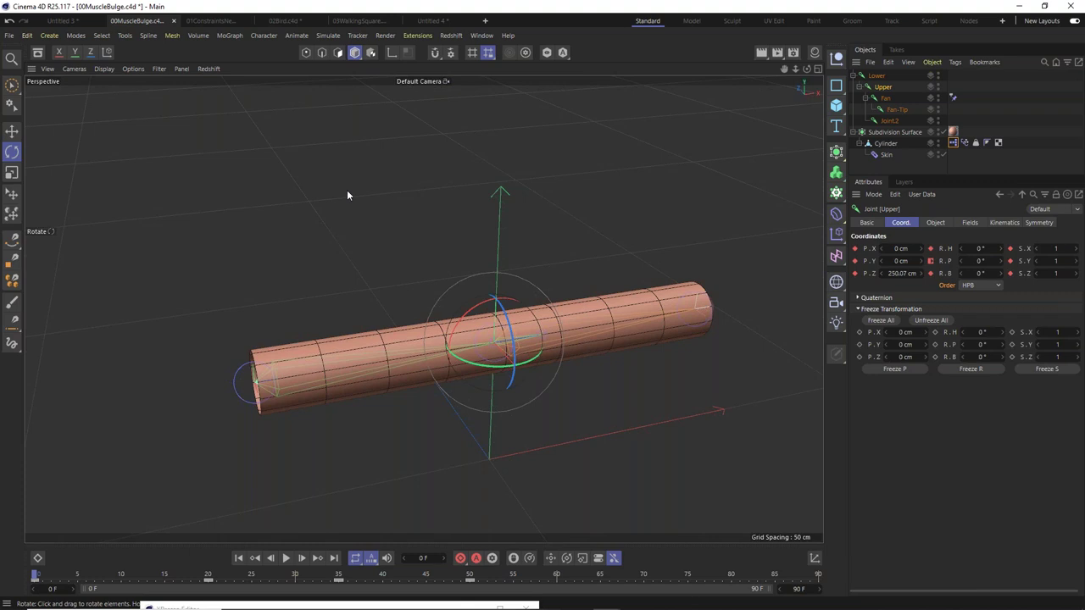
alt+drag(413, 340, 434, 353)
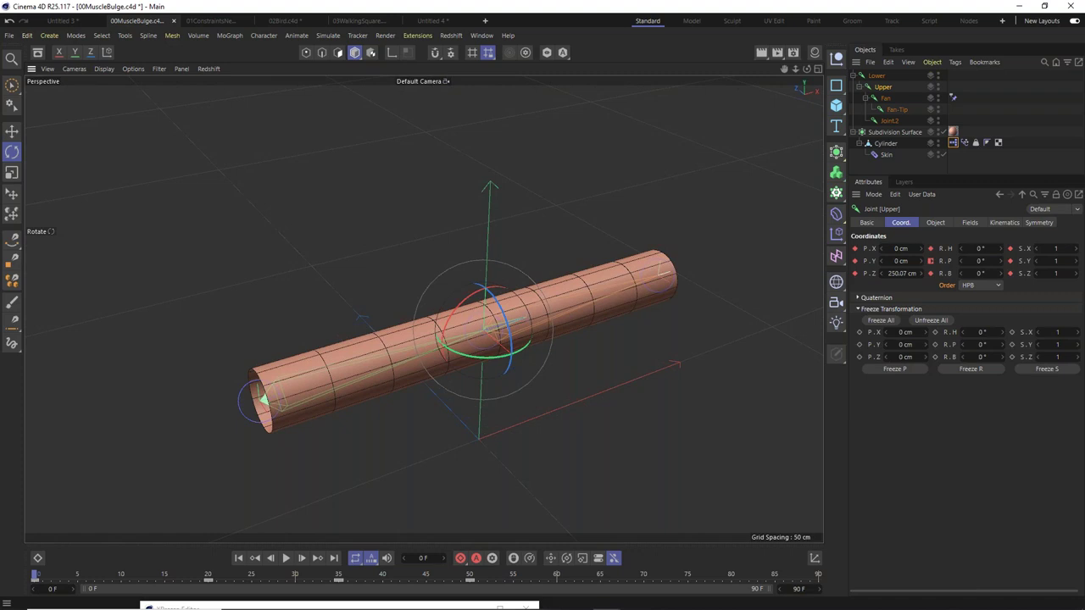
click(255, 37)
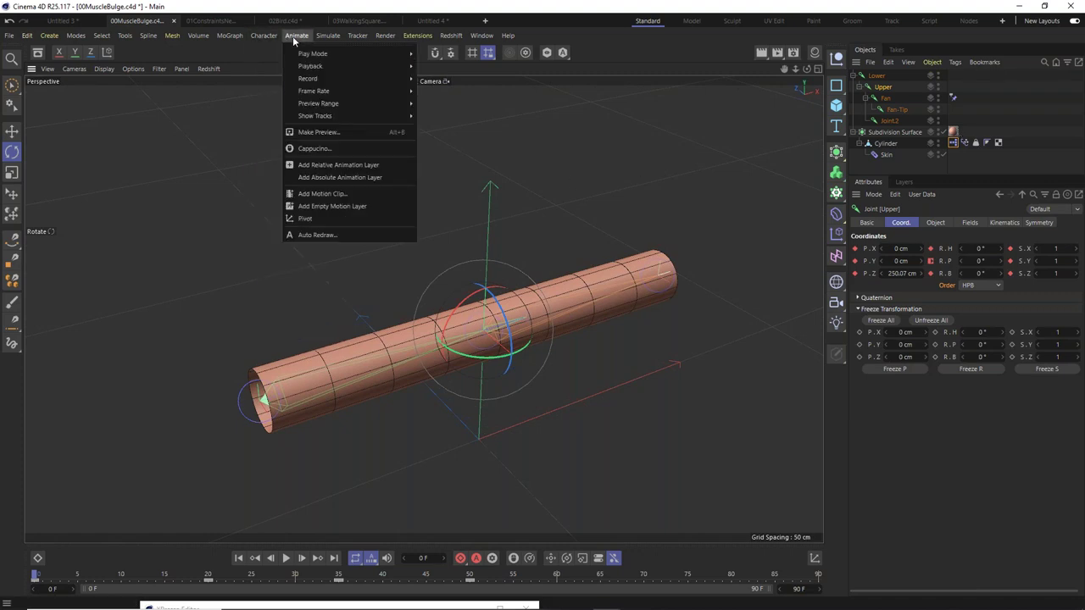
Look through the main menus, including the simulation commands, then close them.
mouse_move(201, 39)
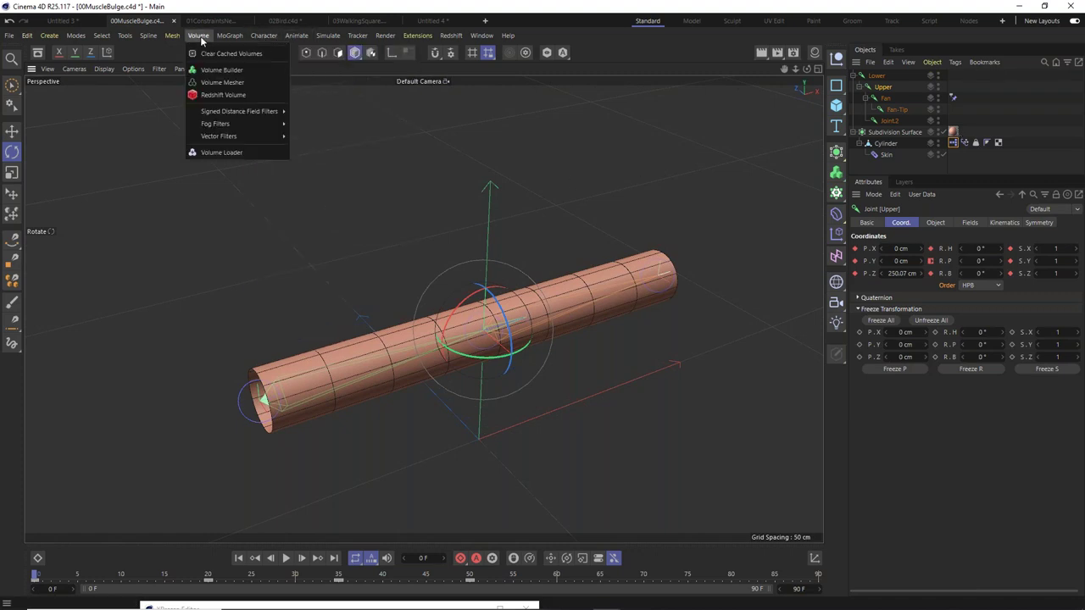
click(128, 36)
click(383, 36)
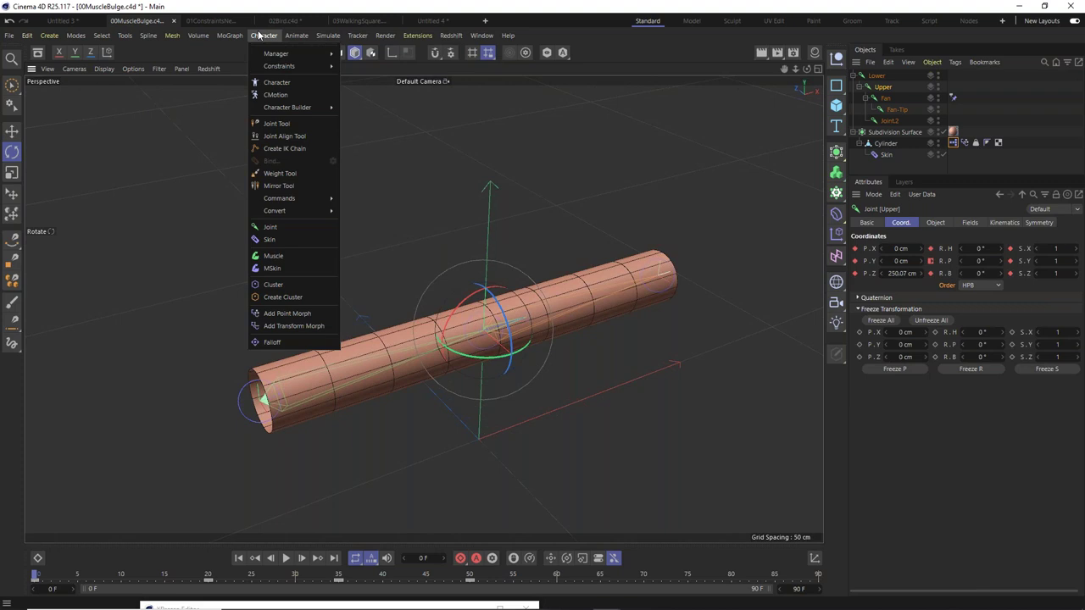
mouse_move(330, 39)
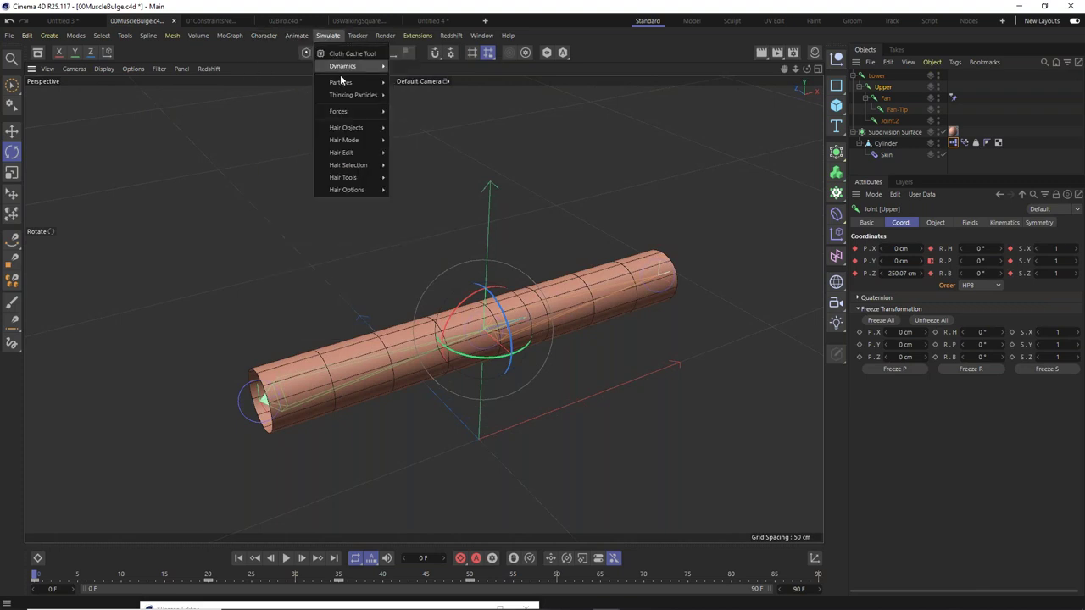
mouse_move(355, 128)
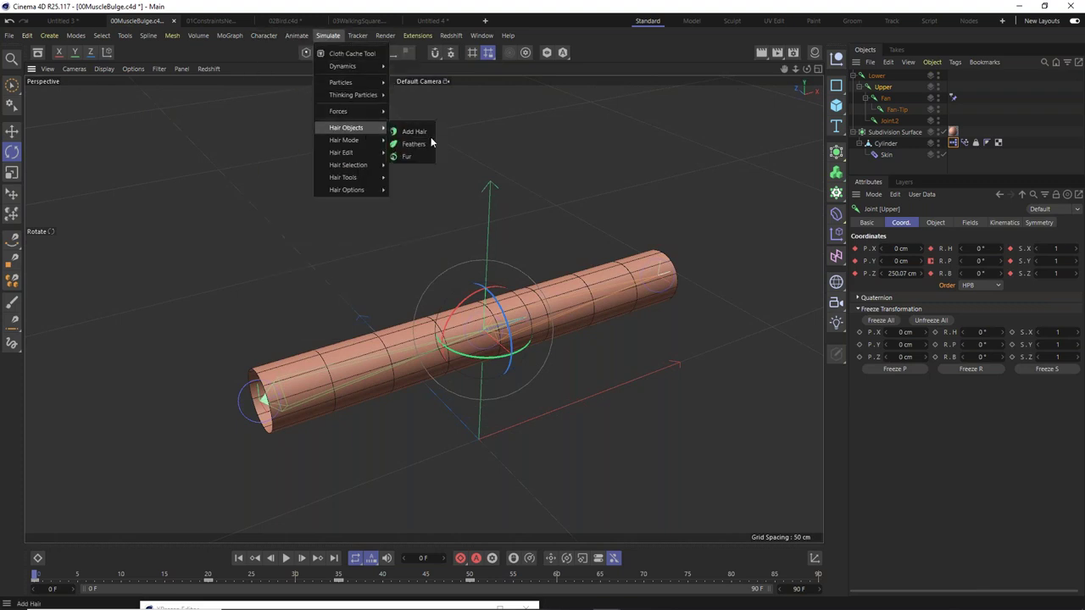
click(423, 132)
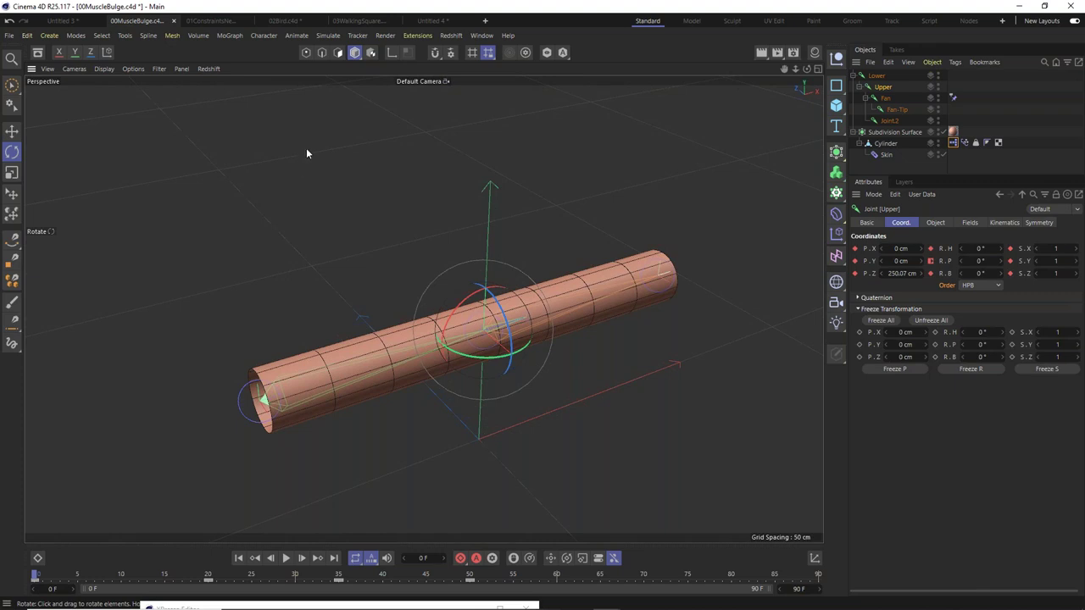
Tear off the Character menu as a floating palette in the upper viewport.
click(273, 38)
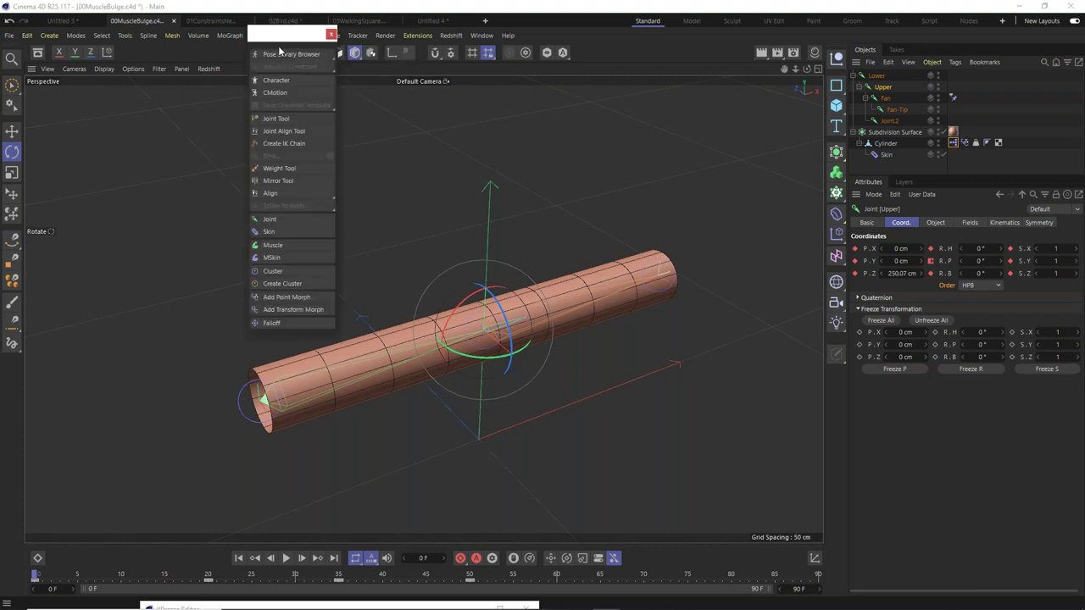
drag(284, 34, 85, 144)
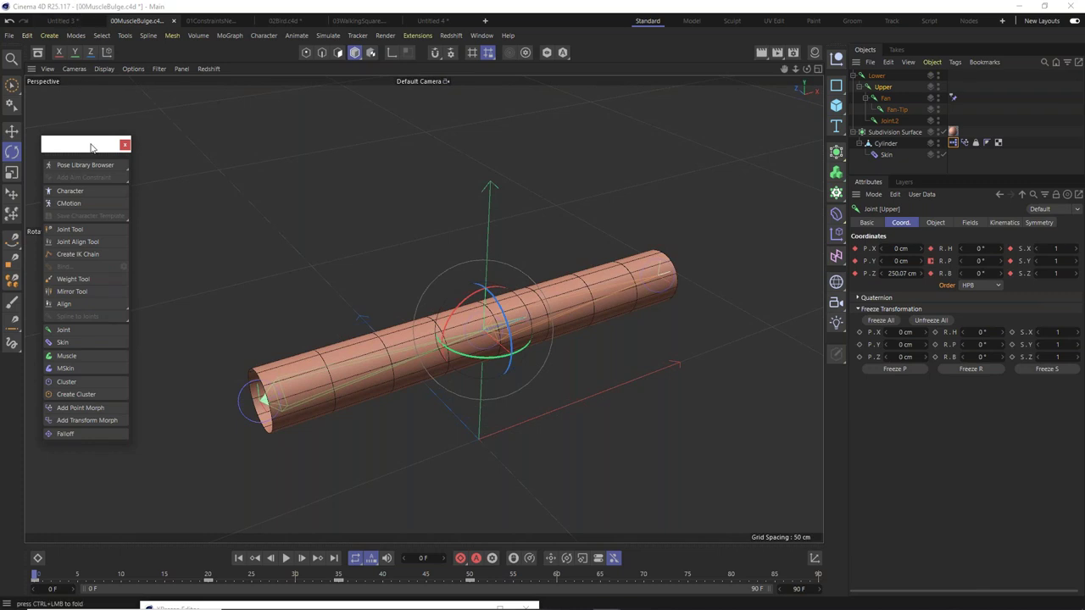
drag(93, 148, 122, 76)
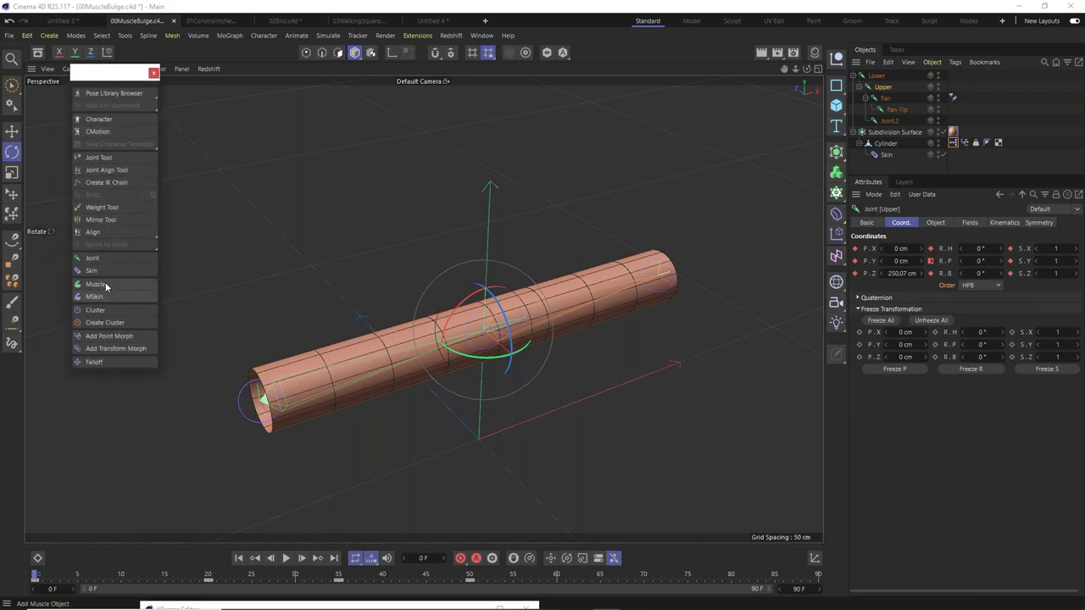
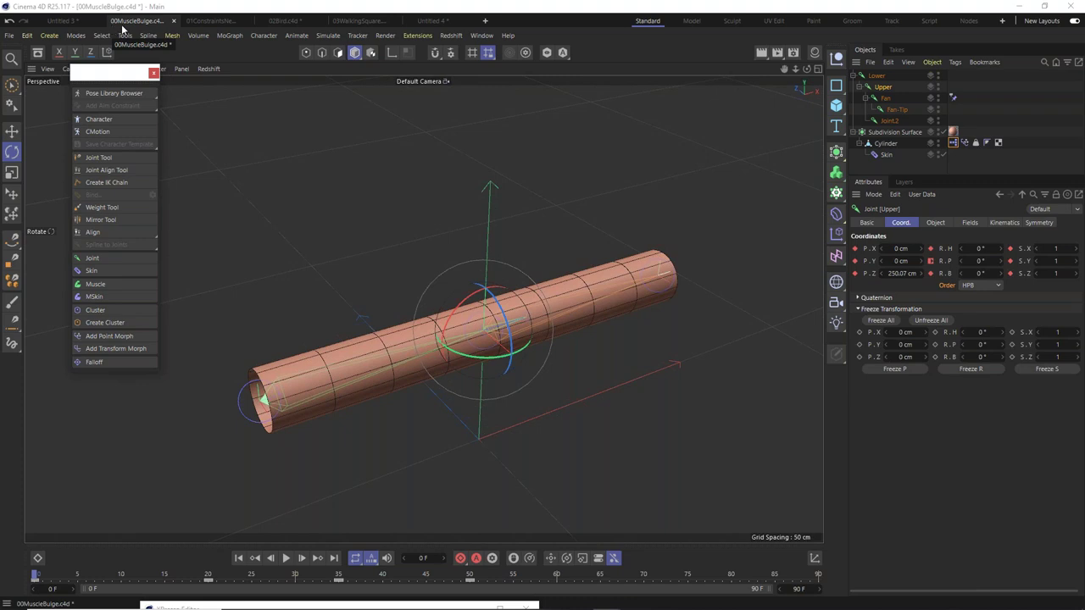
Close the floating Character tools panel and preview the bulge animation, then pause it.
click(153, 75)
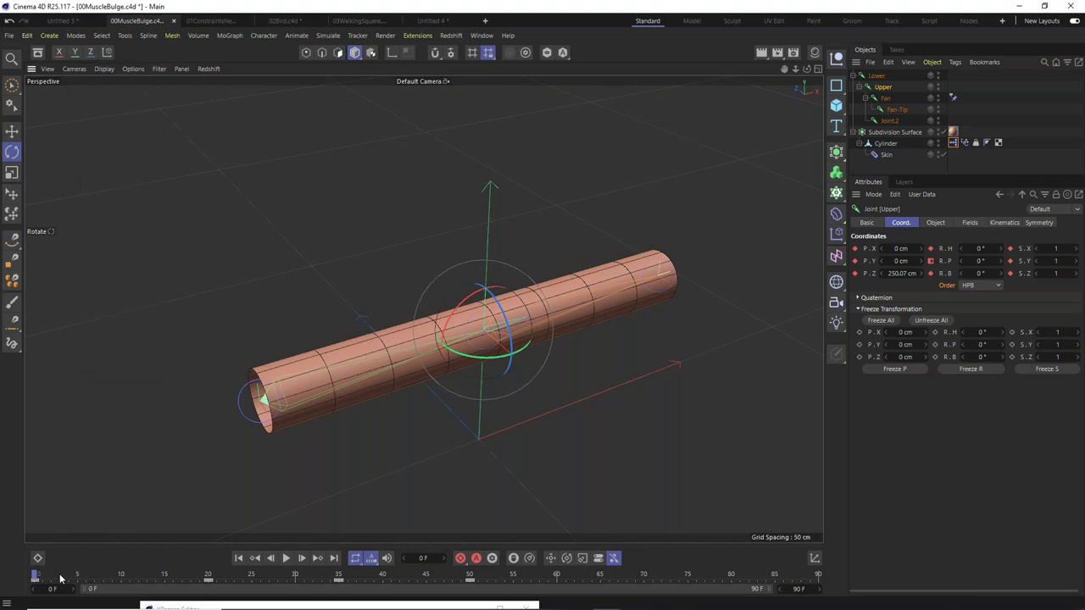
click(287, 558)
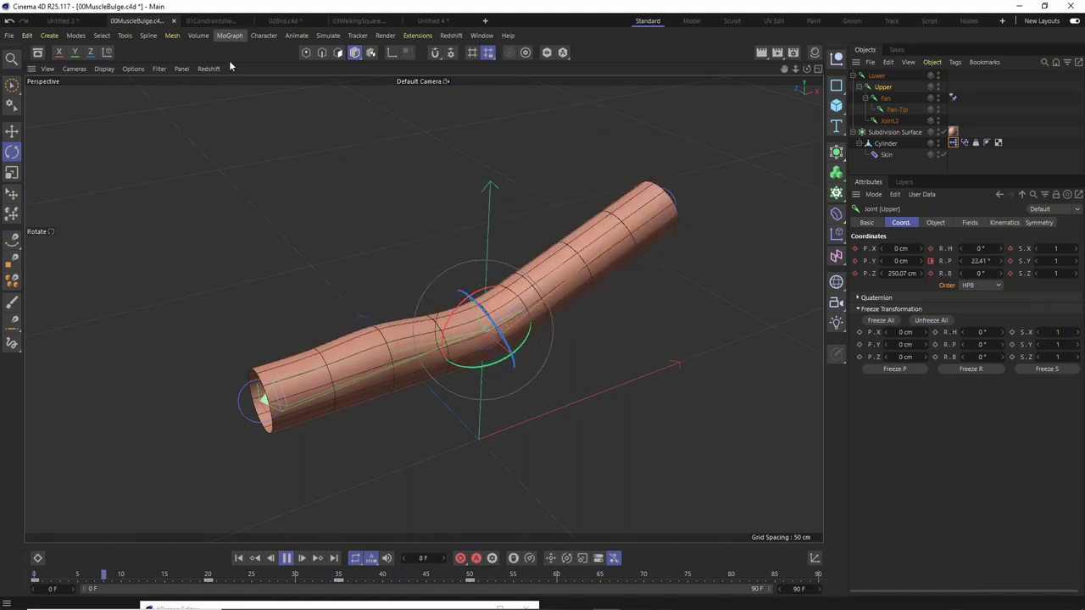
click(288, 557)
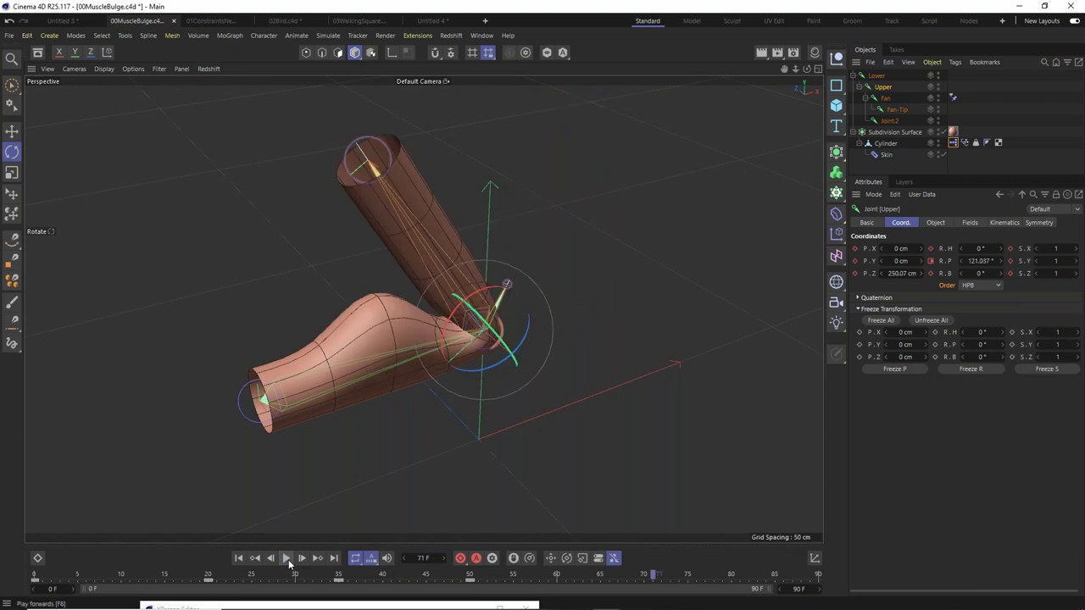
Rewind the bulge animation to frame 0 and switch to the 01ConstraintsNew scene.
click(103, 577)
drag(85, 577, 34, 576)
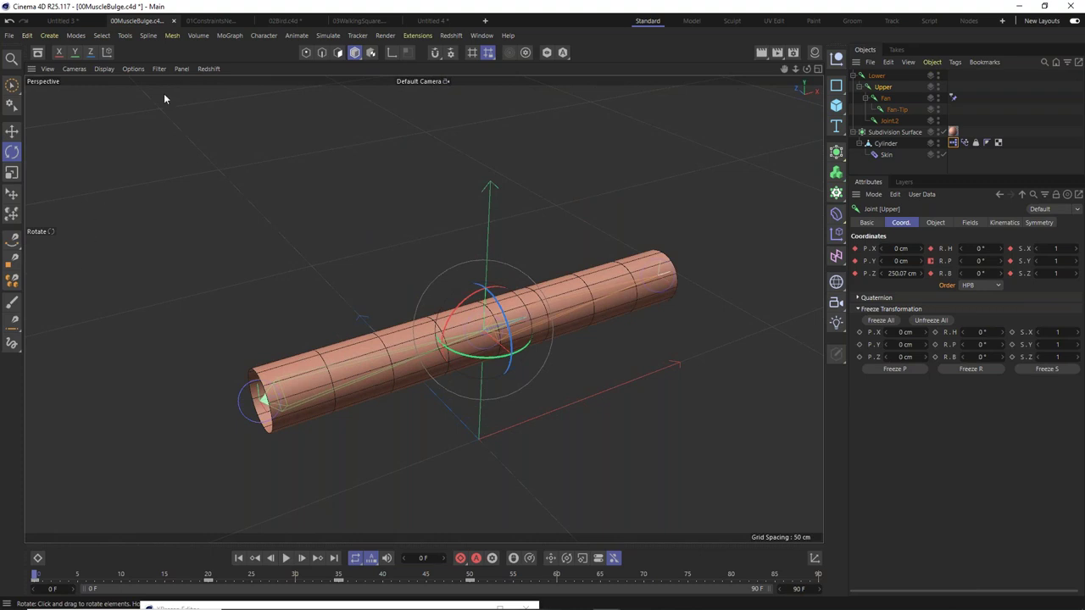
click(200, 22)
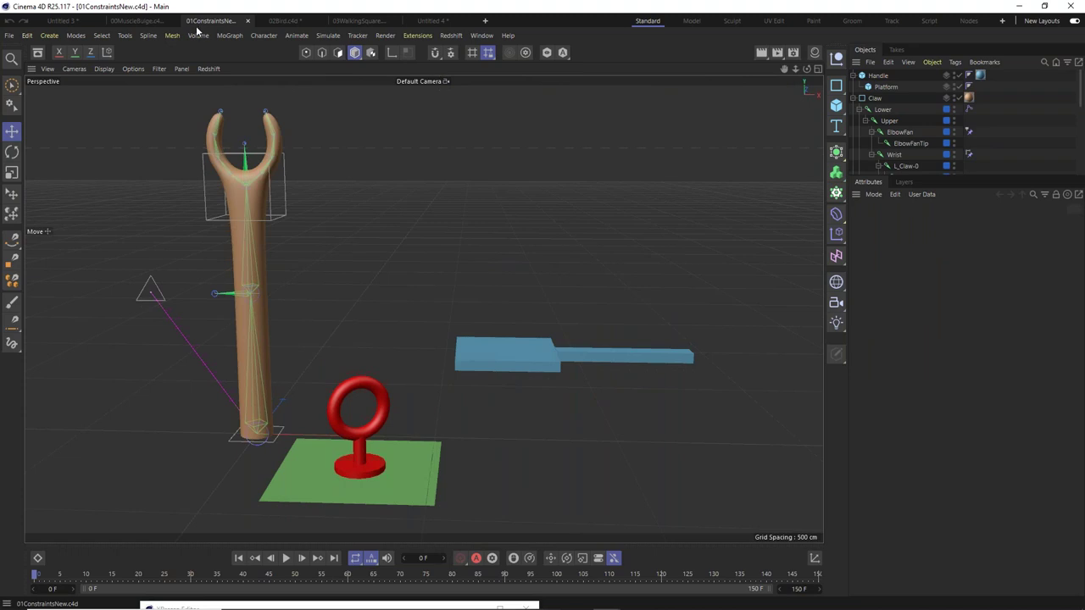
Drag the Wrist.Goal null to bend the claw arm and test the IK.
click(271, 207)
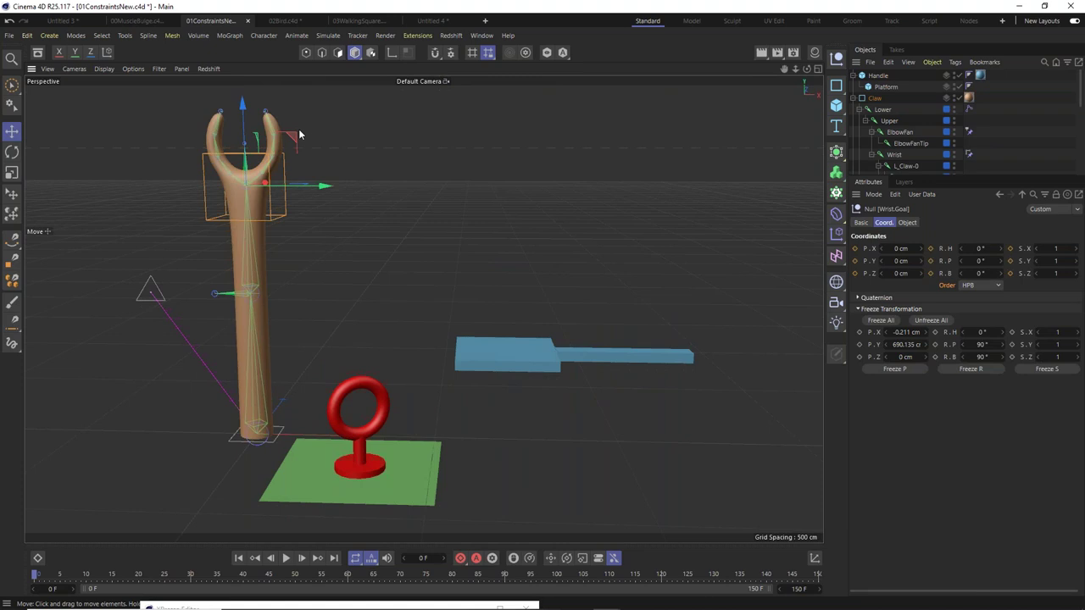
drag(296, 134, 400, 243)
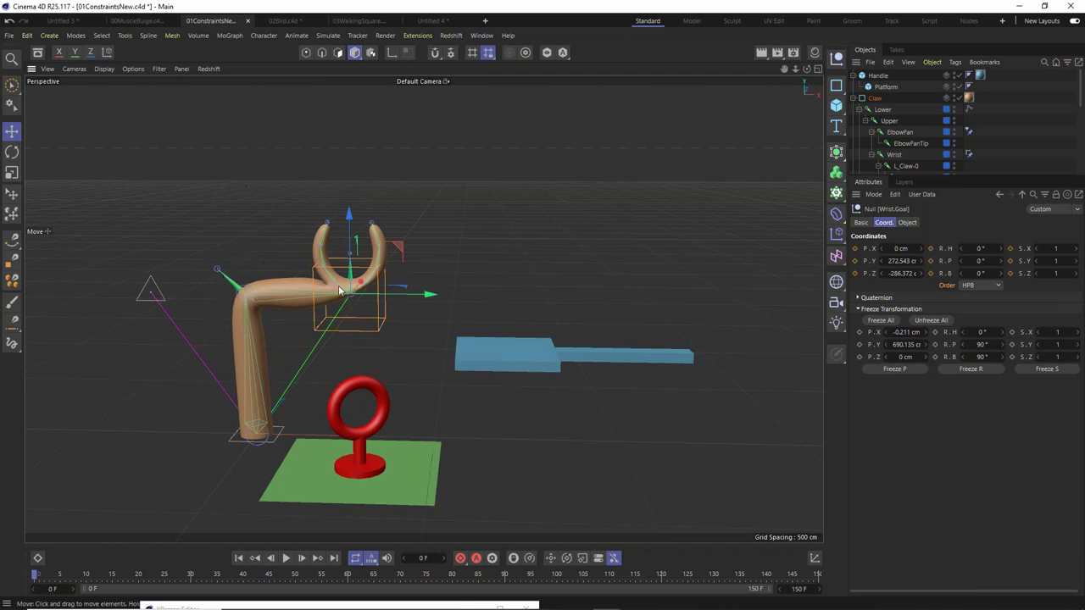
drag(405, 241, 386, 222)
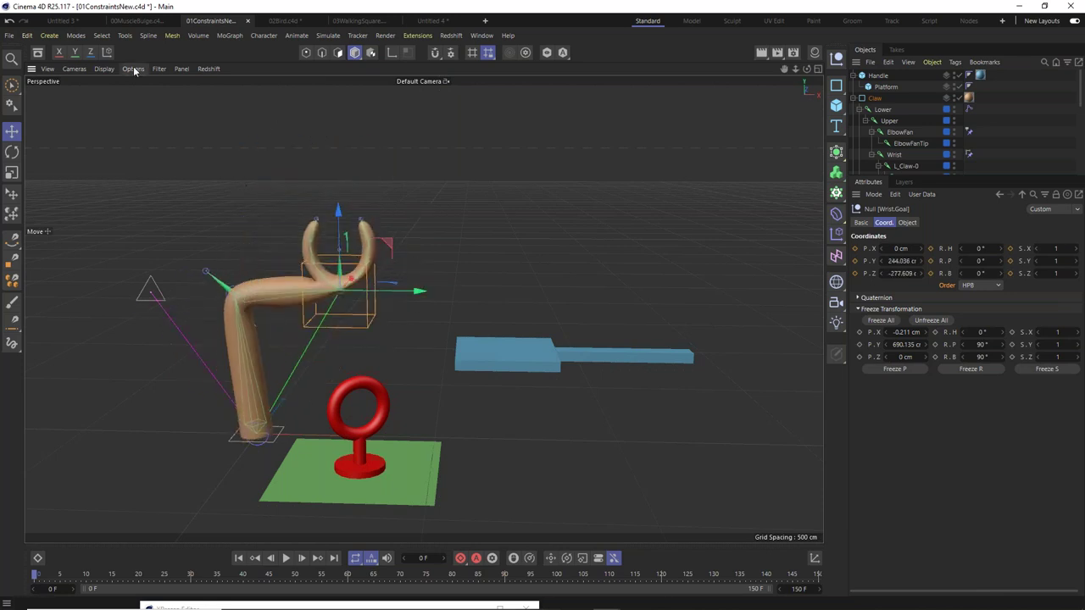
Set the viewport to Gouraud Shading (Lines).
click(133, 68)
mouse_move(104, 69)
click(116, 99)
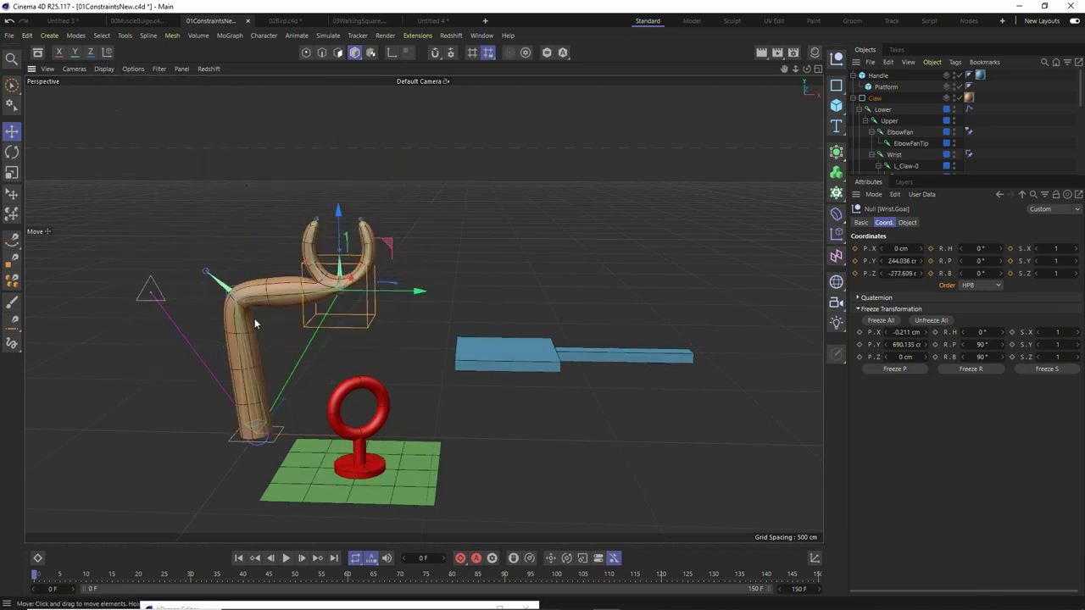
Raise the wrist goal, then undo so the arm stands straight at 0 cm.
mouse_move(387, 246)
mouse_down()
mouse_move(377, 246)
mouse_move(366, 170)
mouse_move(380, 218)
mouse_move(364, 246)
mouse_move(396, 239)
mouse_up()
key(ctrl+z)
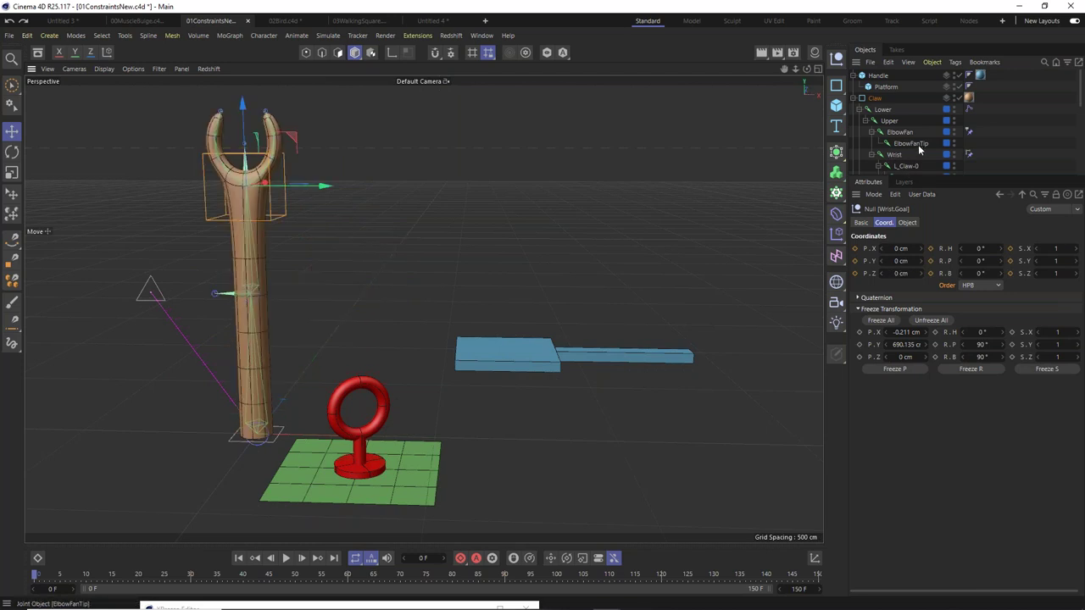
scroll(907, 157, down, 5)
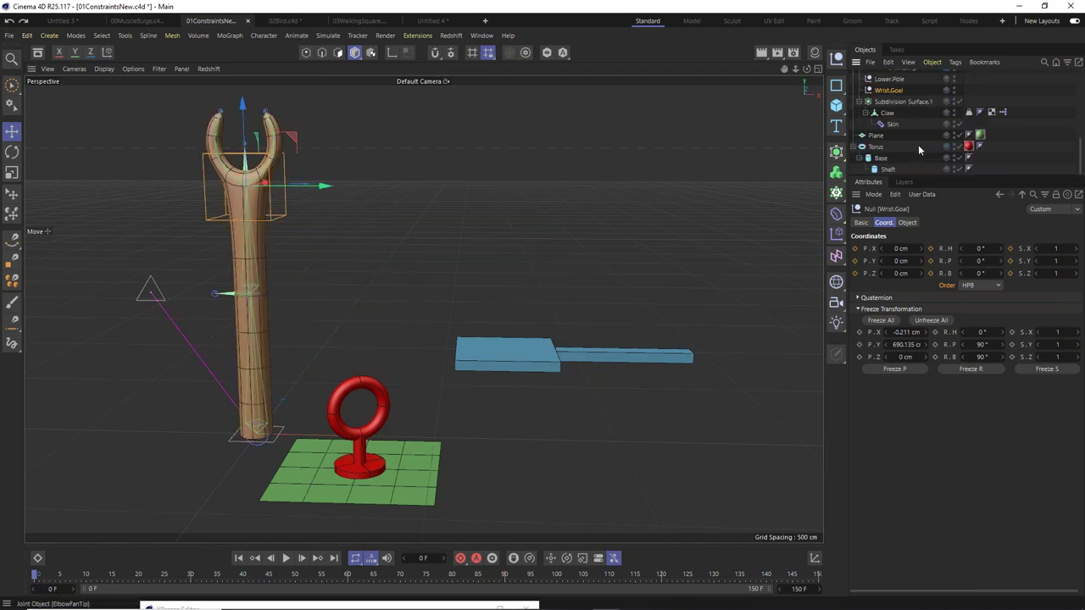
click(887, 112)
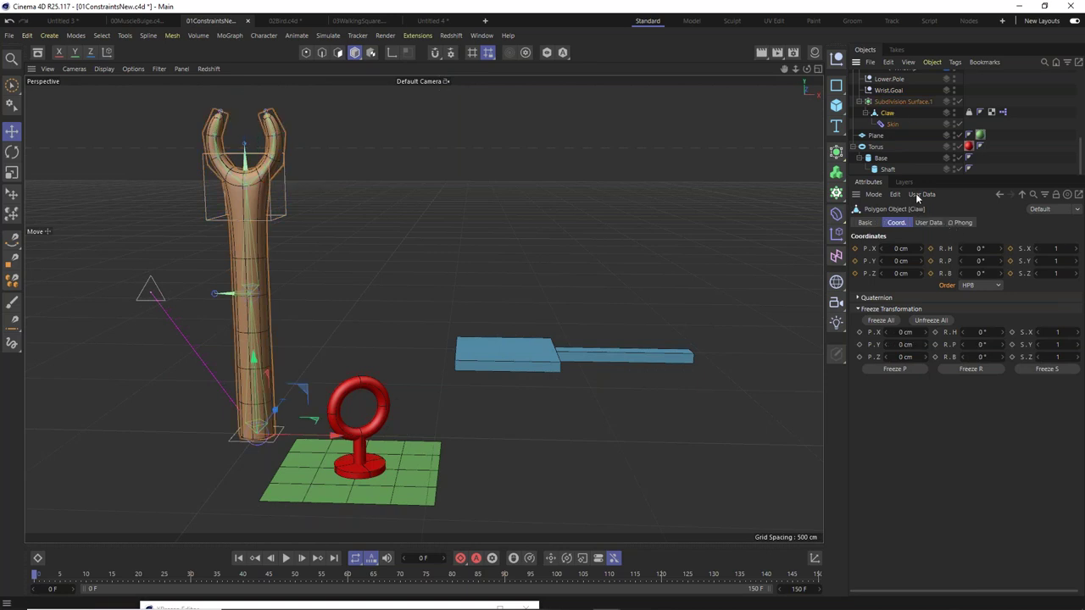
Open the Claw's Manage User Data dialog and cancel it without changes.
click(917, 195)
click(929, 209)
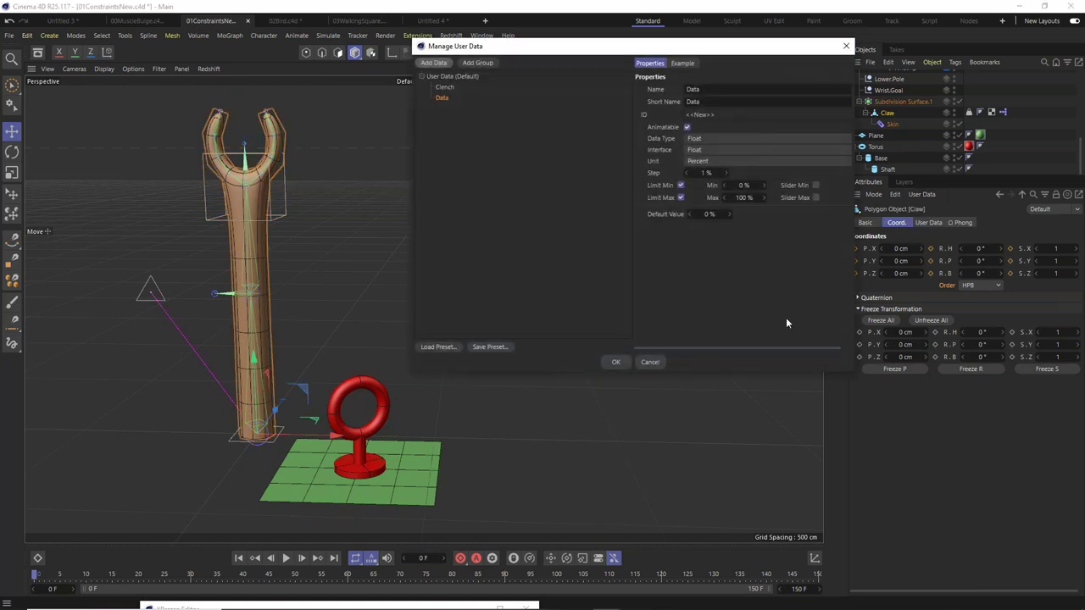
click(648, 362)
Drag the Claw's Clench slider to close the fingers, then undo back to 0%.
click(928, 223)
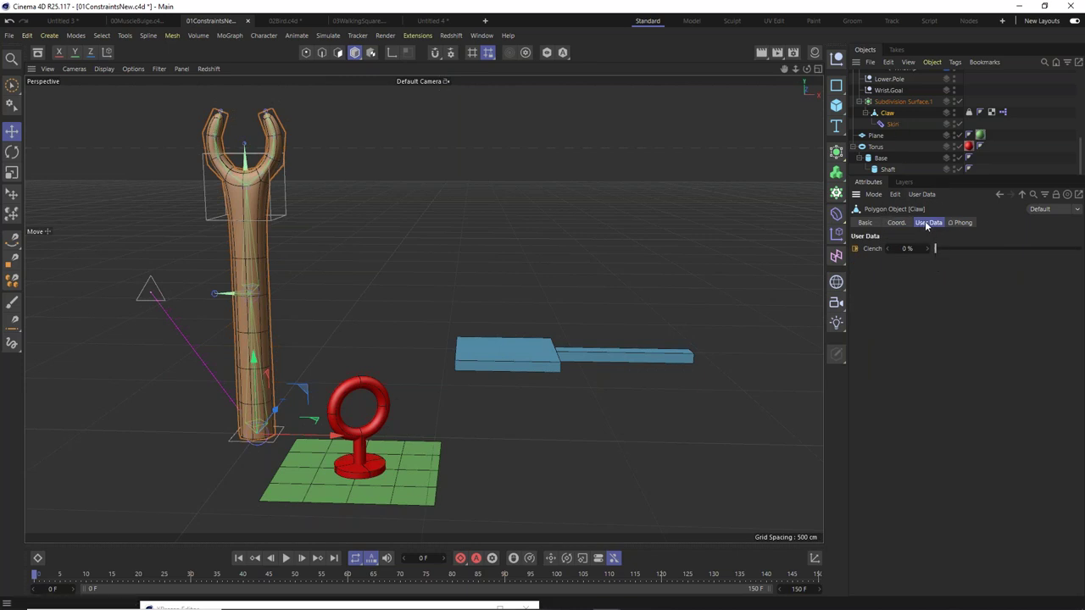
drag(935, 249, 1050, 248)
key(ctrl+z)
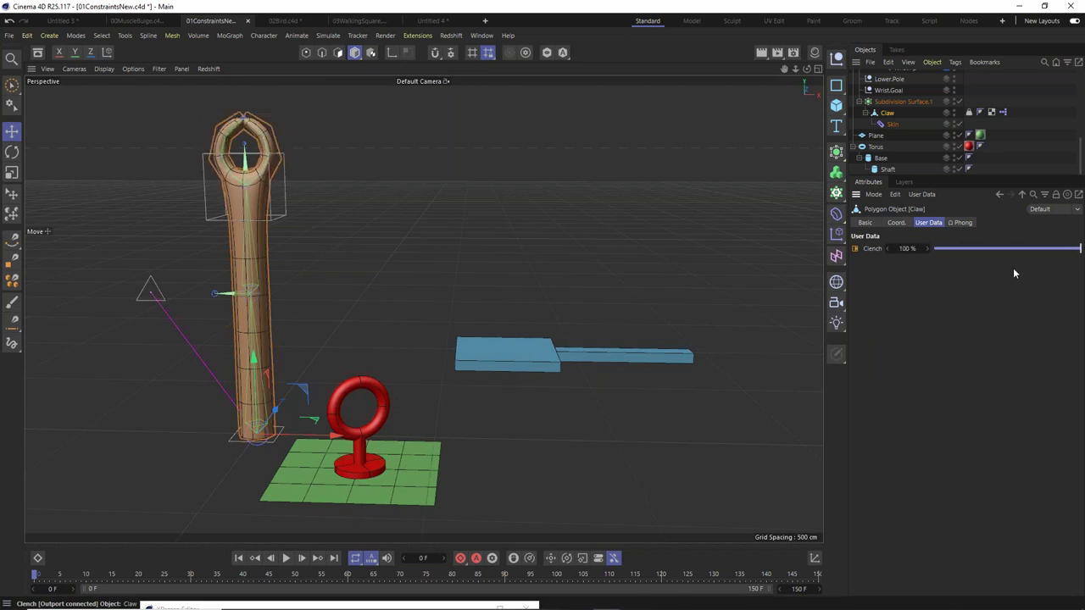
click(547, 199)
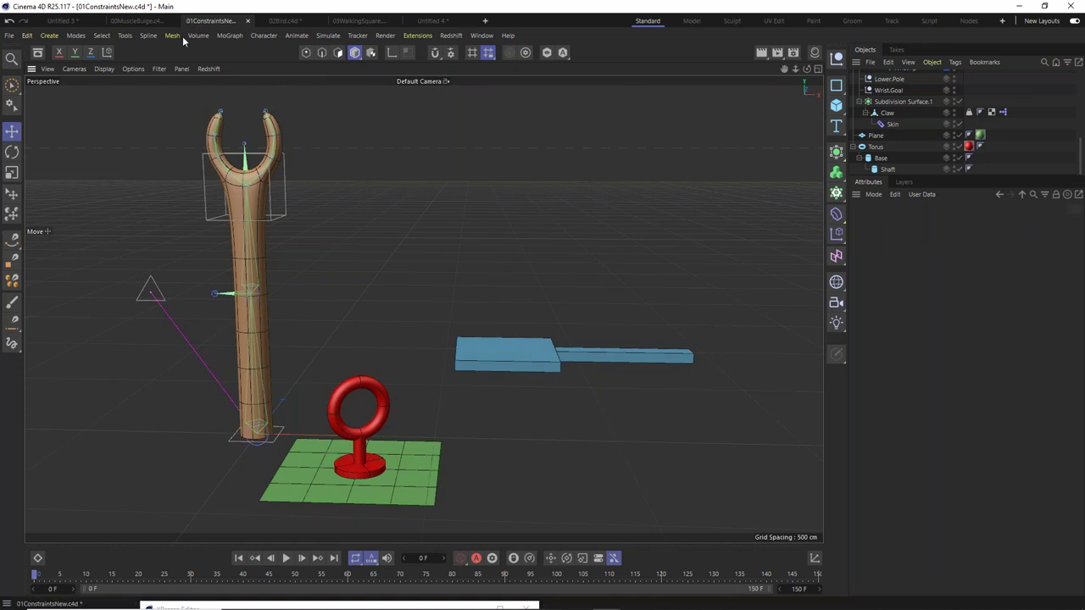
Switch to plain Gouraud Shading and drag Wrist.Goal down-right to bend the arm.
click(106, 71)
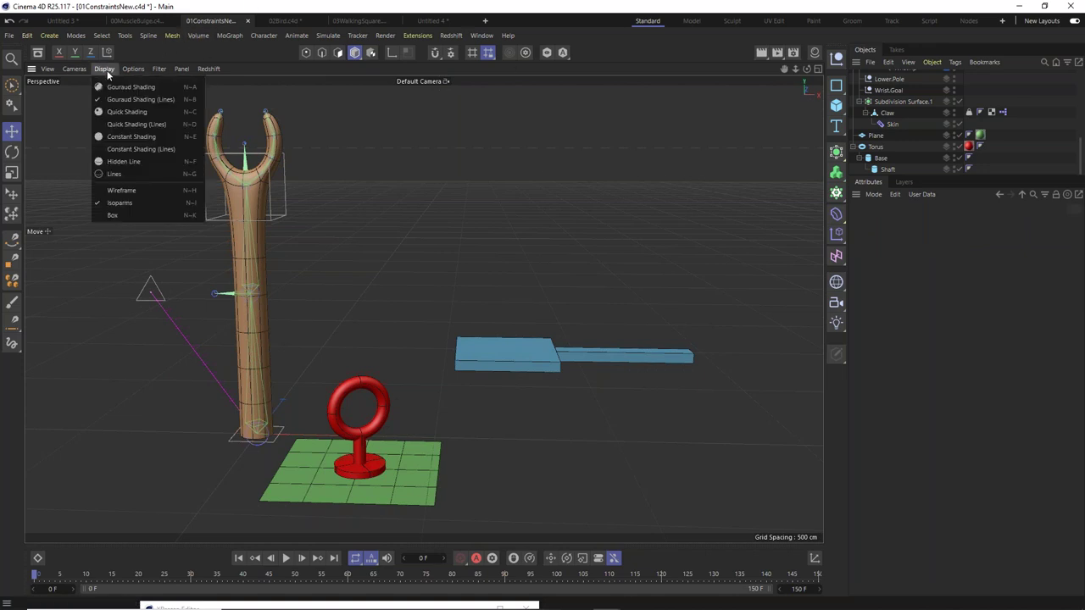
click(117, 86)
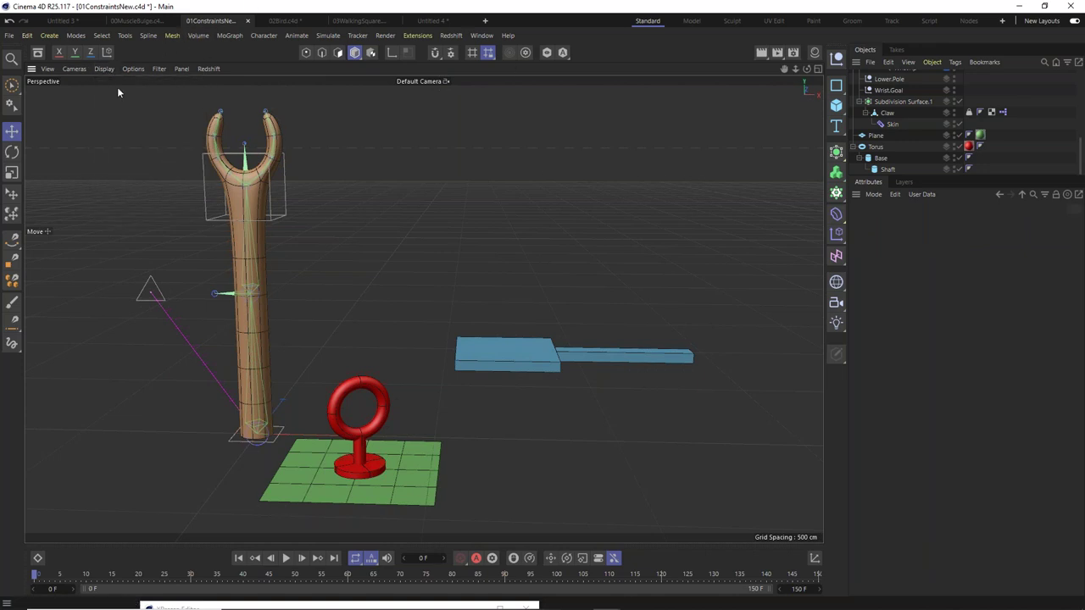
click(285, 191)
drag(299, 151, 351, 214)
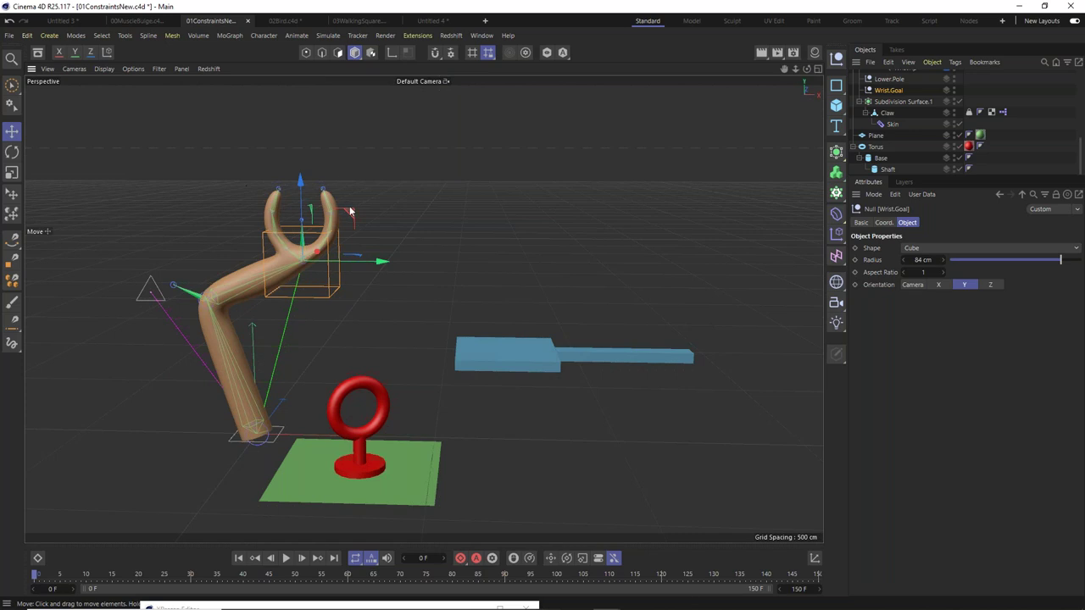
Undo the wrist goal move to straighten the arm, orbiting around the scene.
mouse_move(341, 270)
alt+mouse_down()
mouse_move(192, 320)
mouse_move(232, 316)
mouse_move(350, 254)
alt+mouse_up()
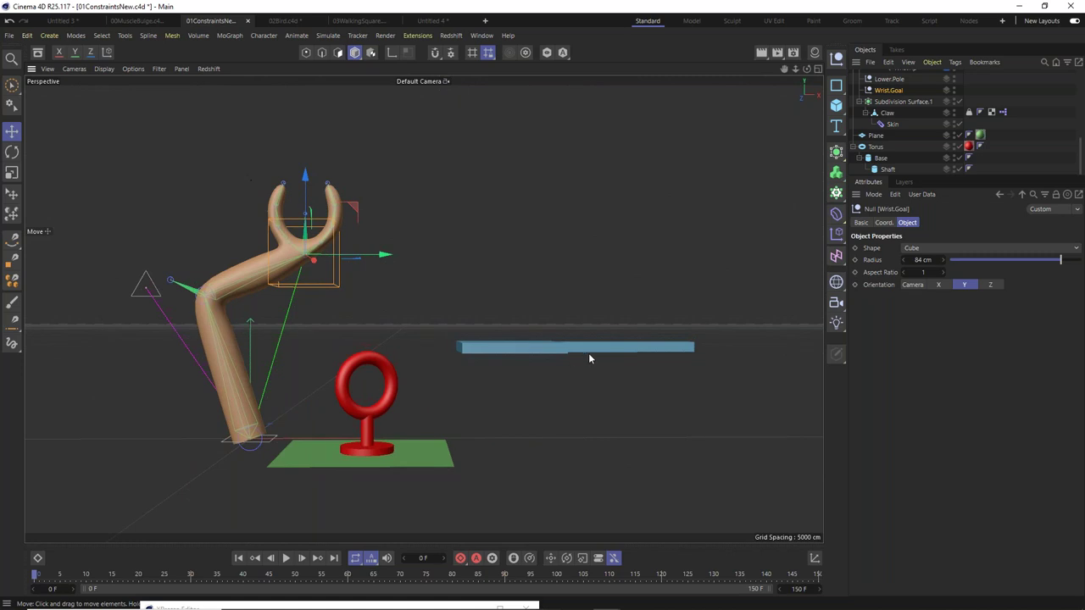
alt+drag(426, 364, 394, 406)
key(ctrl+z)
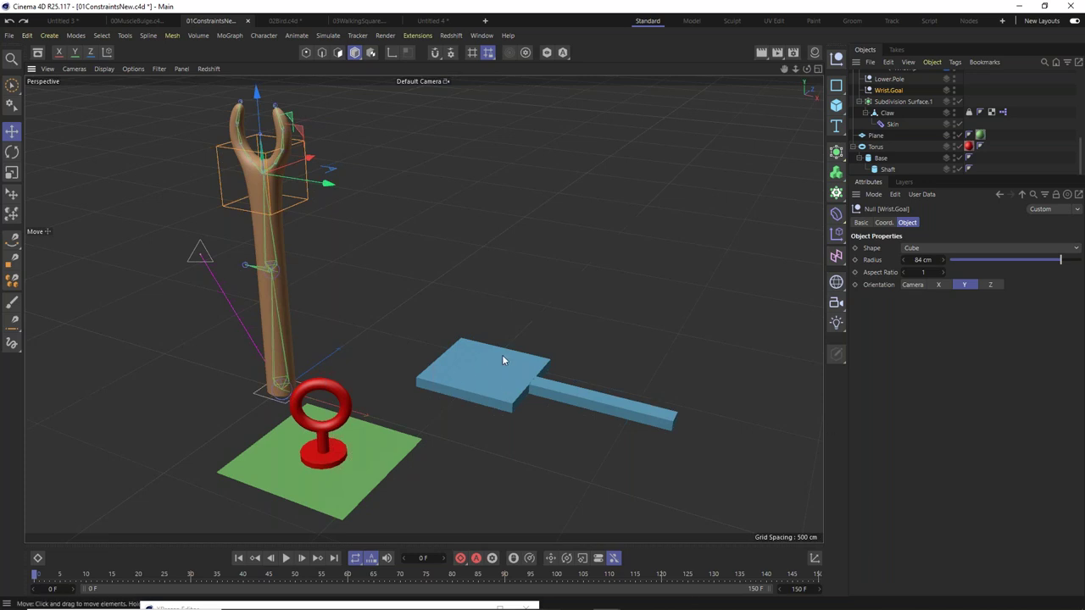
alt+drag(266, 330, 319, 331)
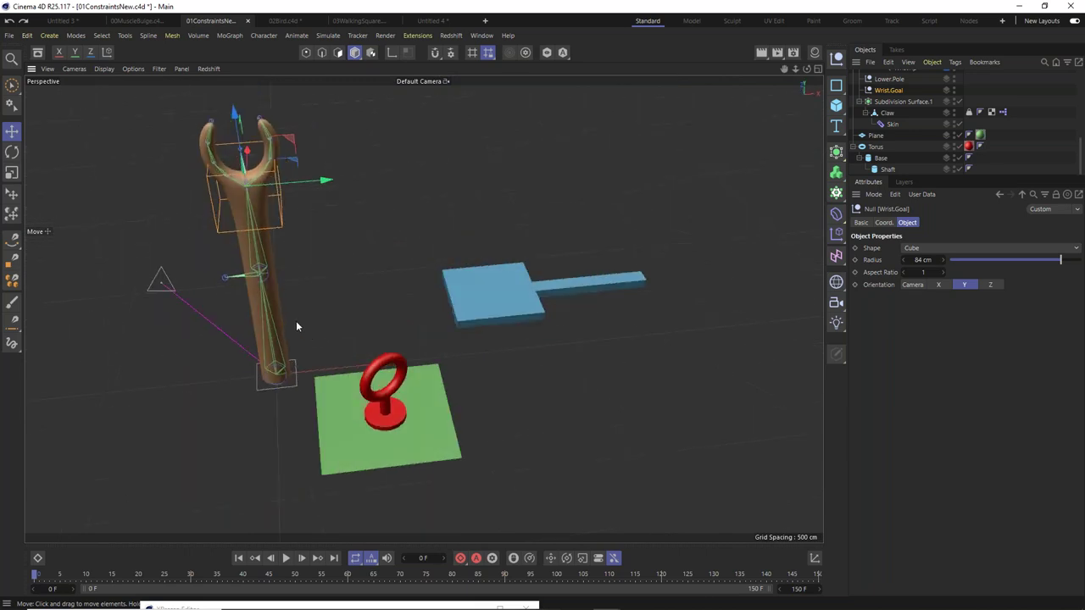
scroll(278, 315, up, 2)
alt+drag(296, 299, 281, 316)
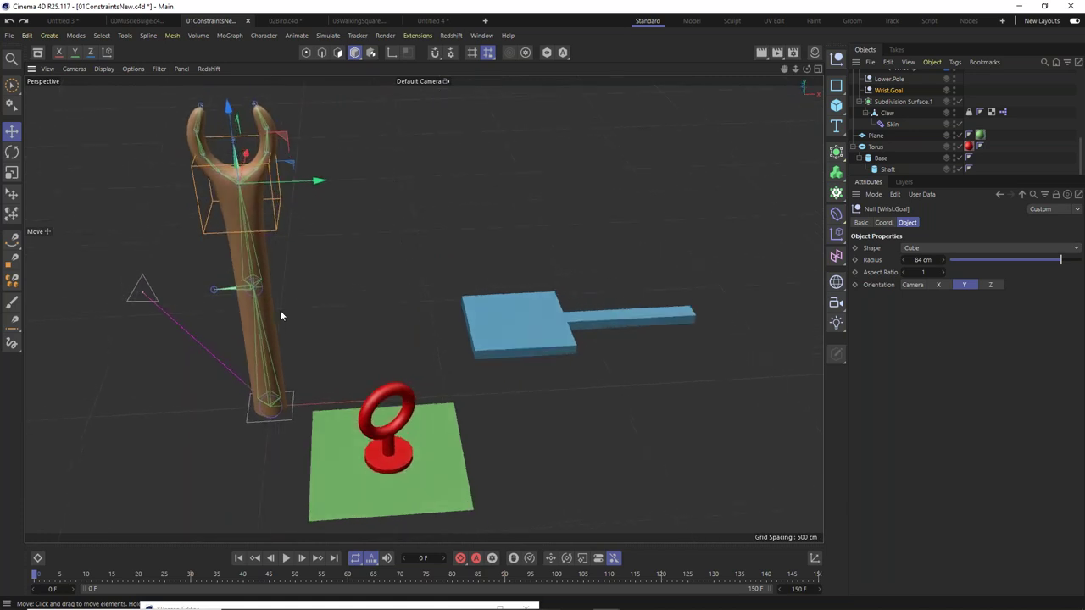
alt+drag(260, 273, 426, 232)
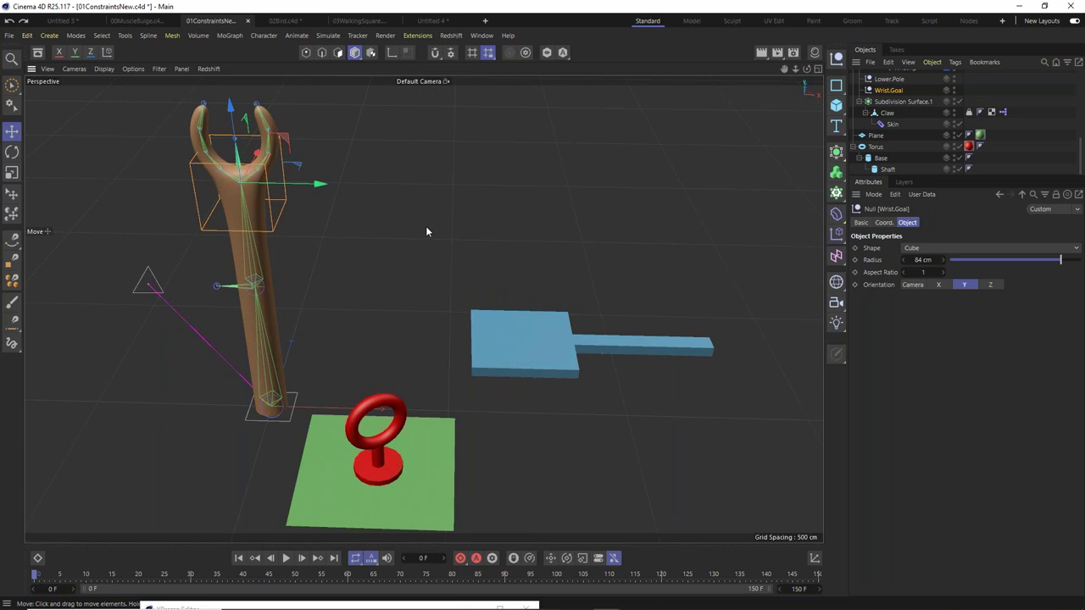
scroll(943, 123, up, 3)
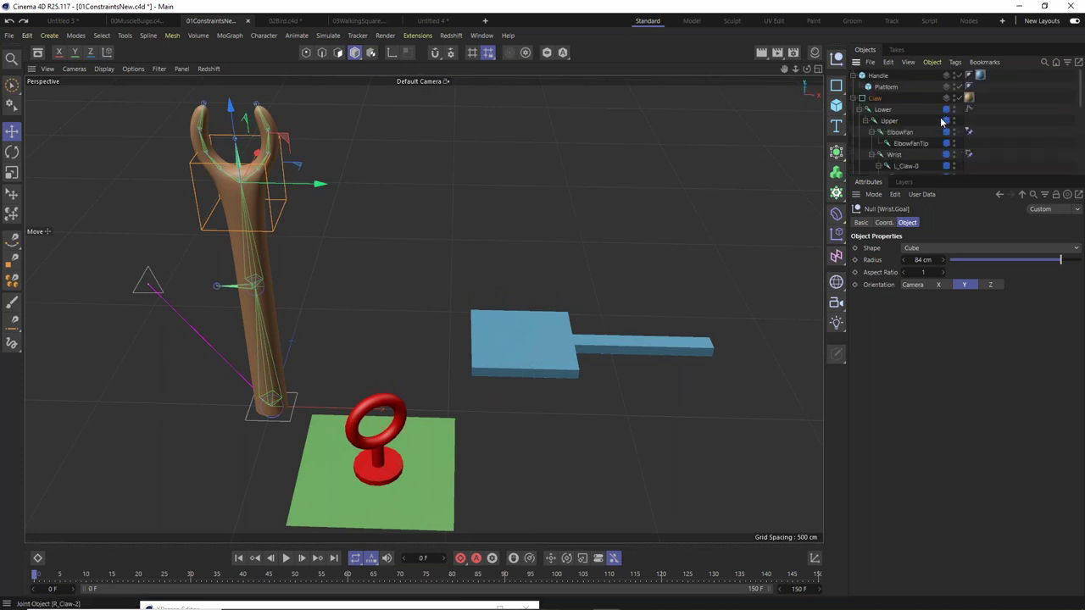
scroll(893, 113, down, 3)
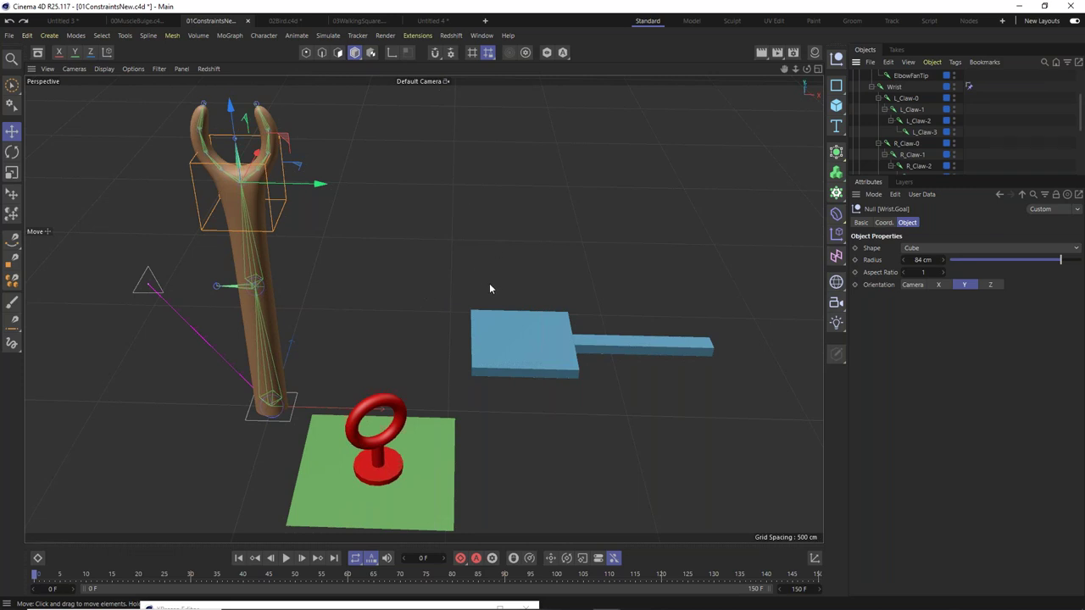
alt+drag(444, 368, 407, 378)
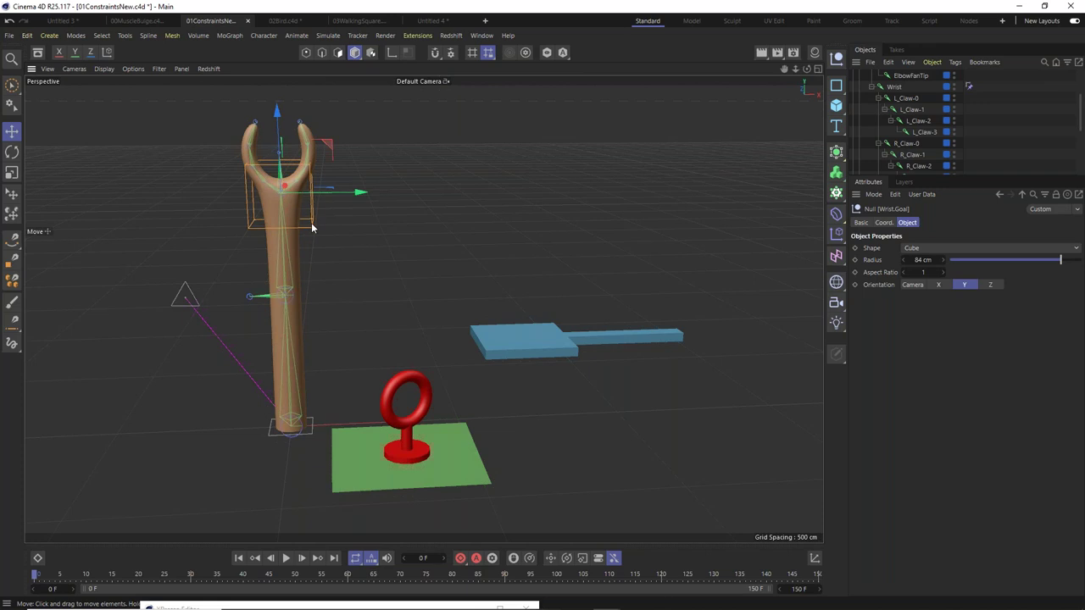
Freeze the Wrist.Goal's current transform from its Coordinates tab.
click(886, 222)
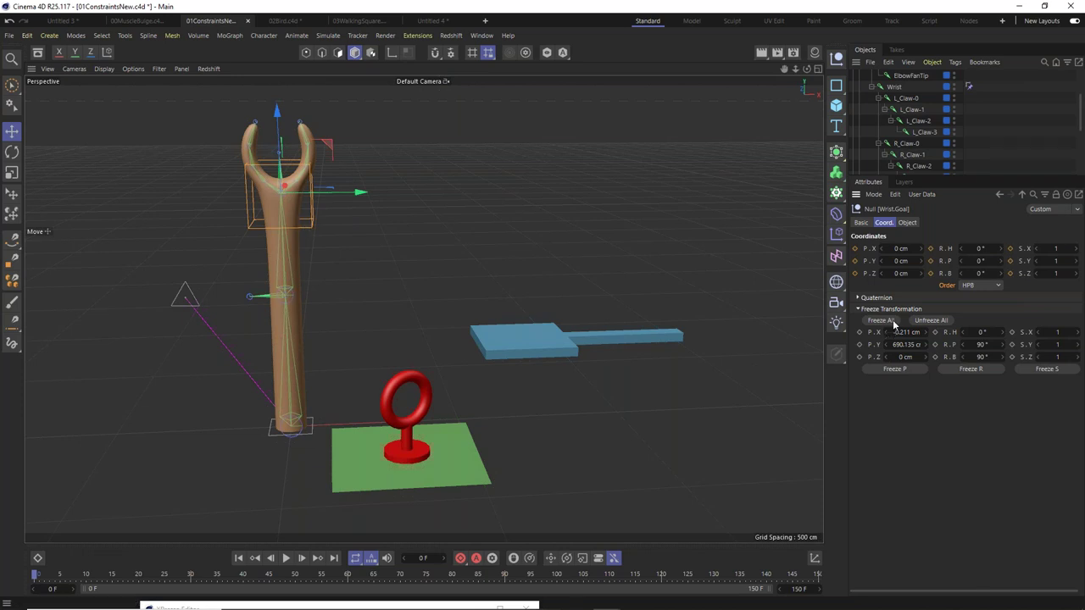
click(932, 320)
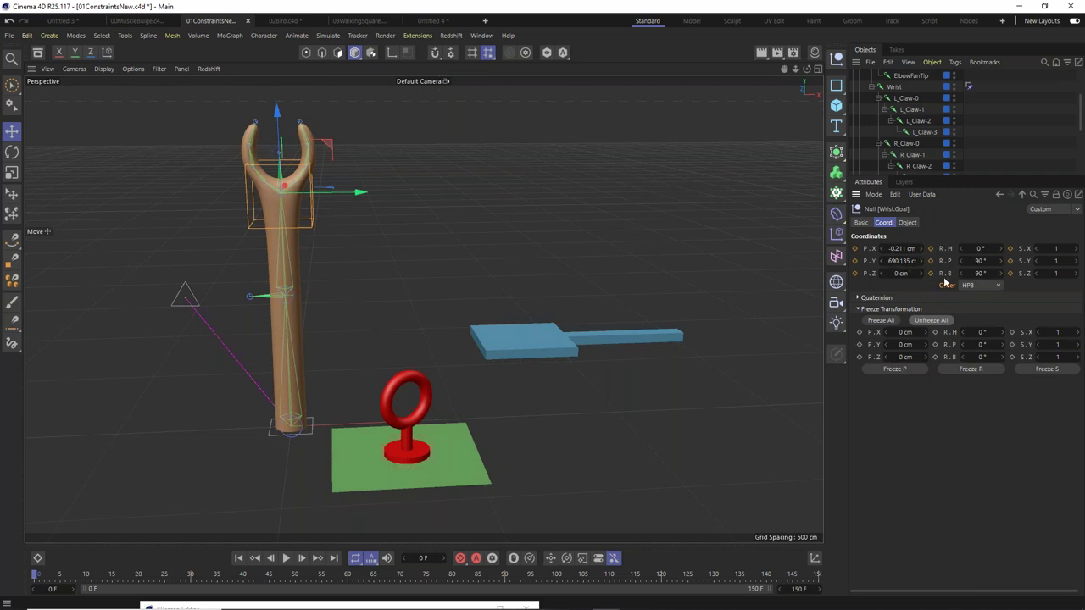
click(882, 320)
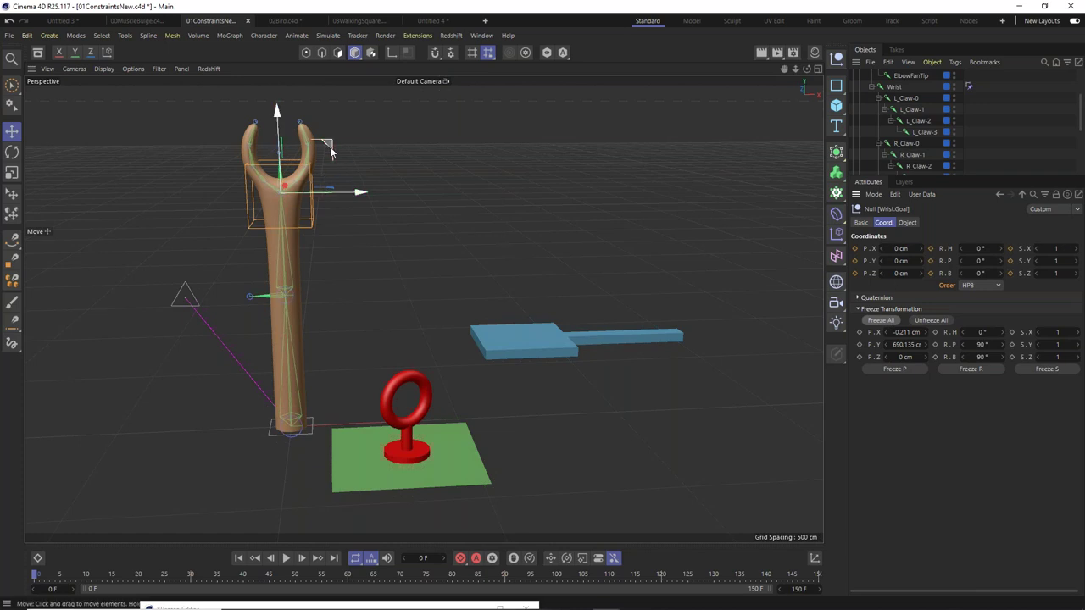
Move and rotate the wrist goal to bend the arm, reaching P.X -435.713 cm, R.B -35.257°.
drag(329, 143, 436, 226)
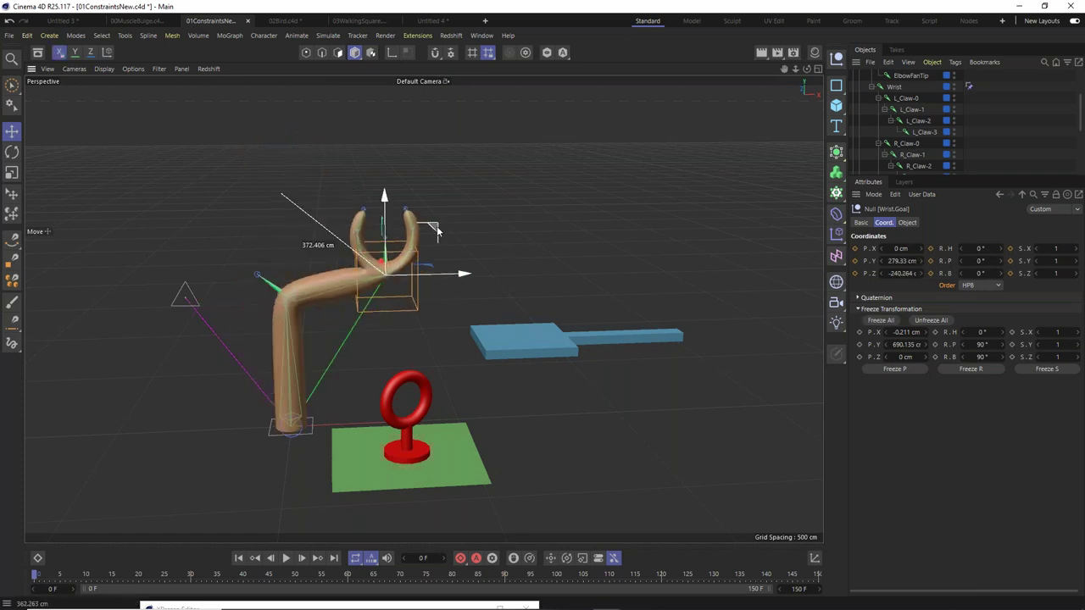
click(12, 152)
drag(405, 286, 280, 297)
click(13, 134)
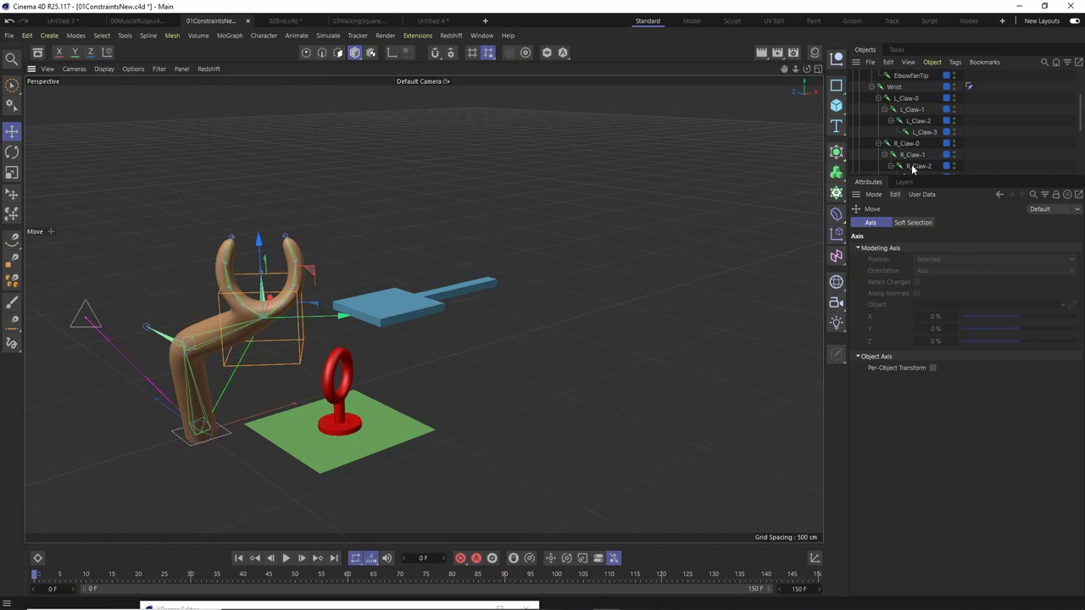
scroll(920, 123, down, 5)
click(889, 90)
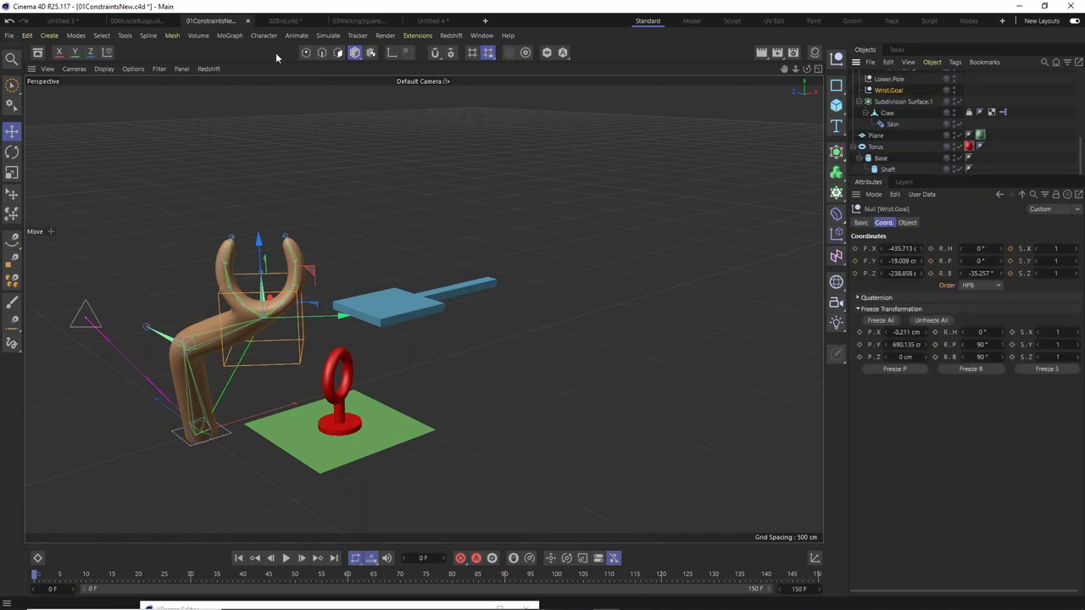
Reset Wrist.Goal's transform to zero so the arm stands straight.
click(124, 35)
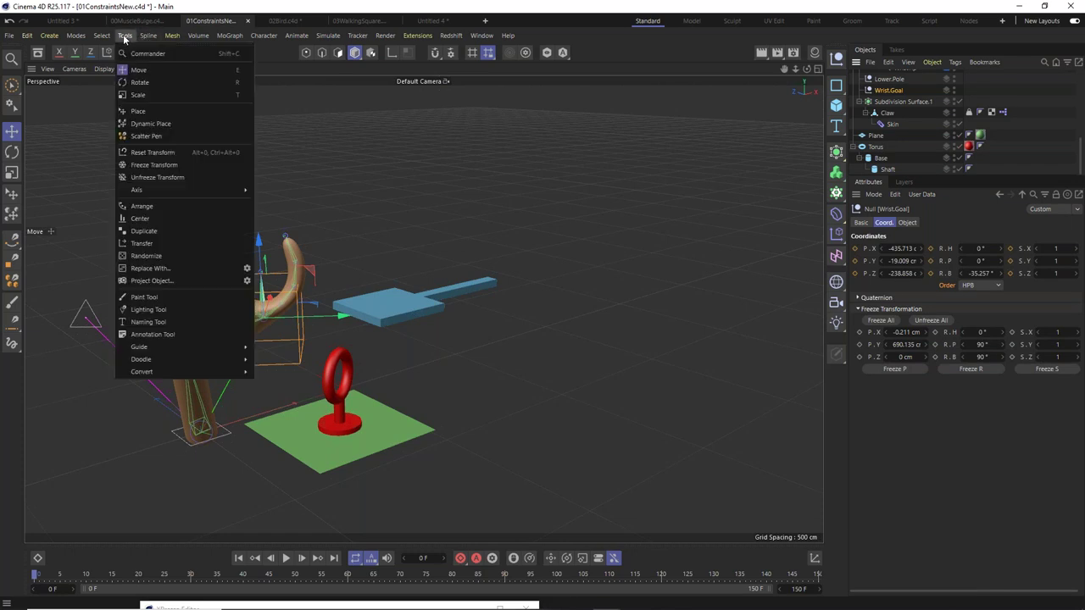
click(190, 153)
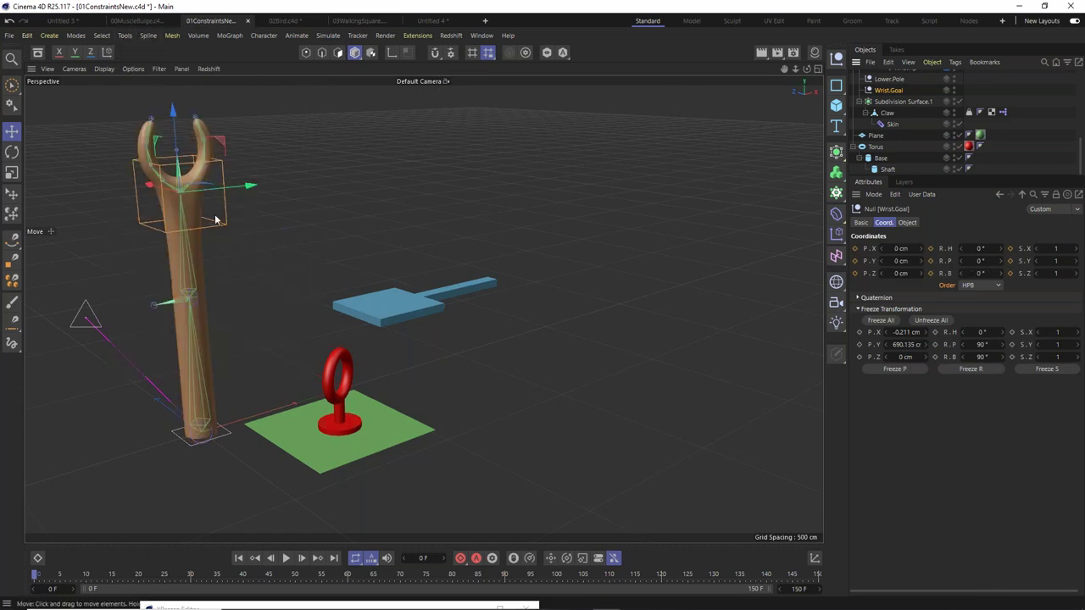
alt+drag(191, 195, 340, 265)
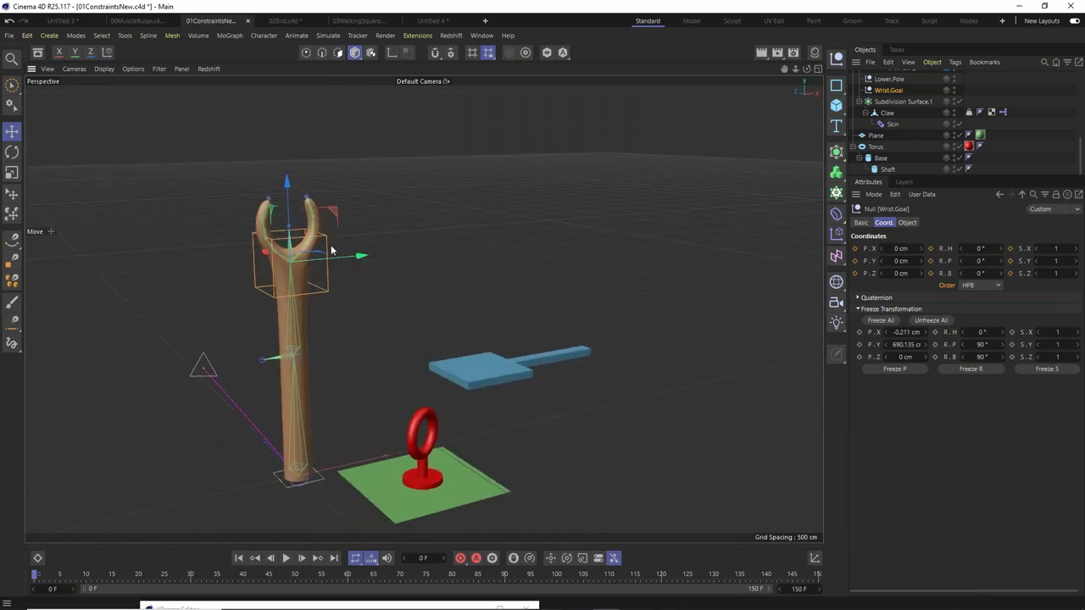
scroll(331, 303, up, 2)
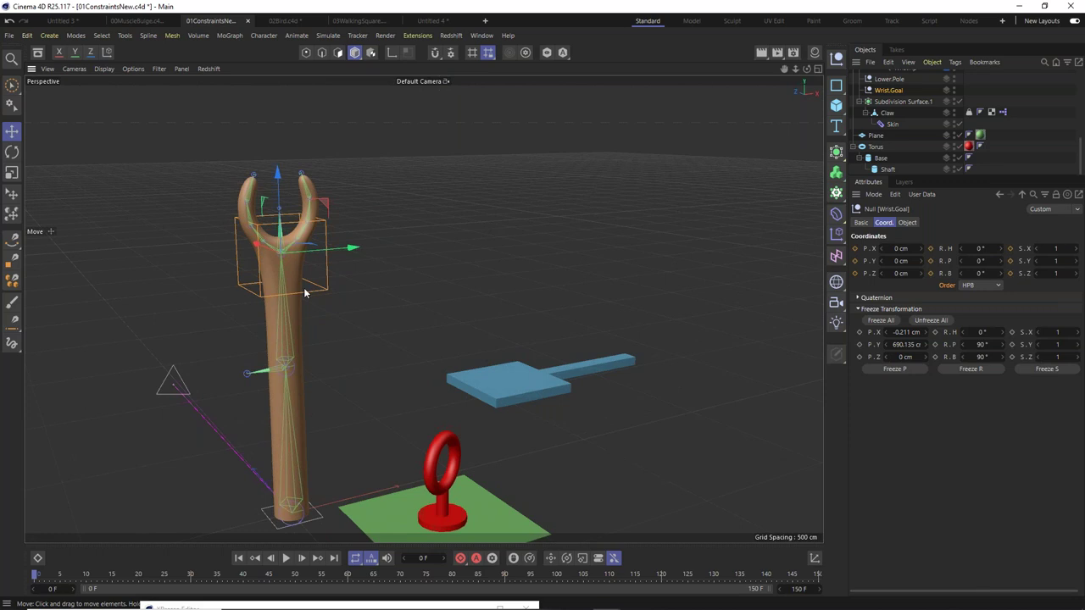
Record a Wrist.Goal keyframe at frame 0, go to frame 30 and enable Autokey.
click(460, 562)
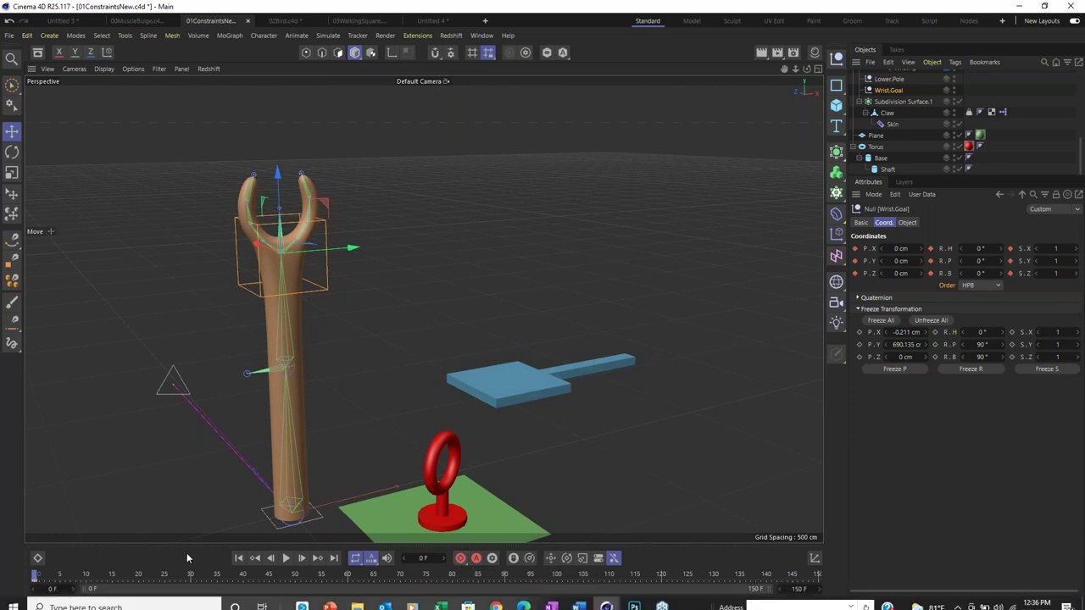
drag(124, 578, 193, 587)
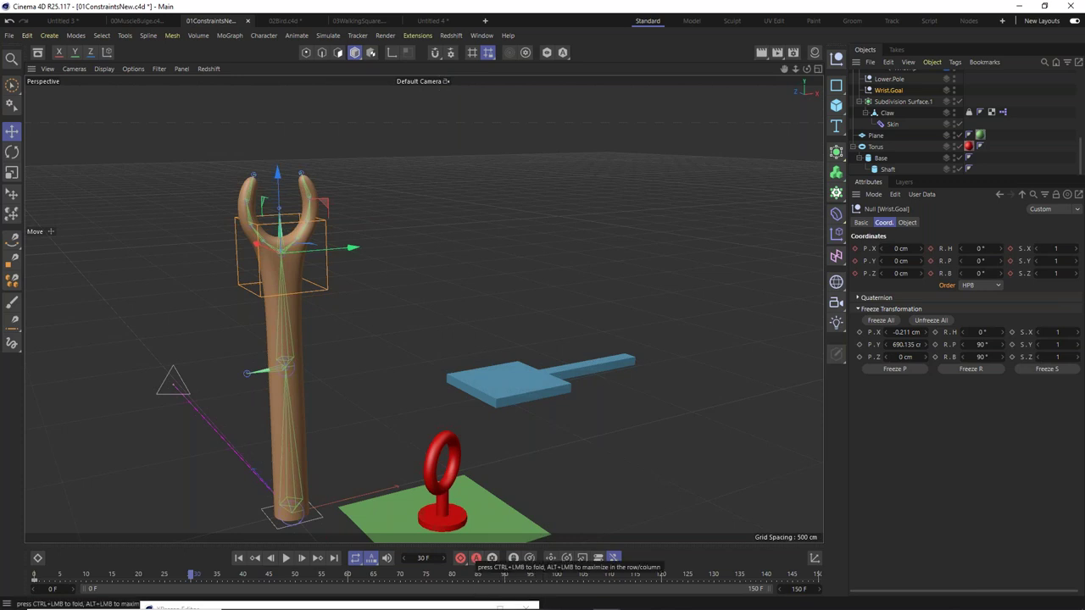
click(477, 558)
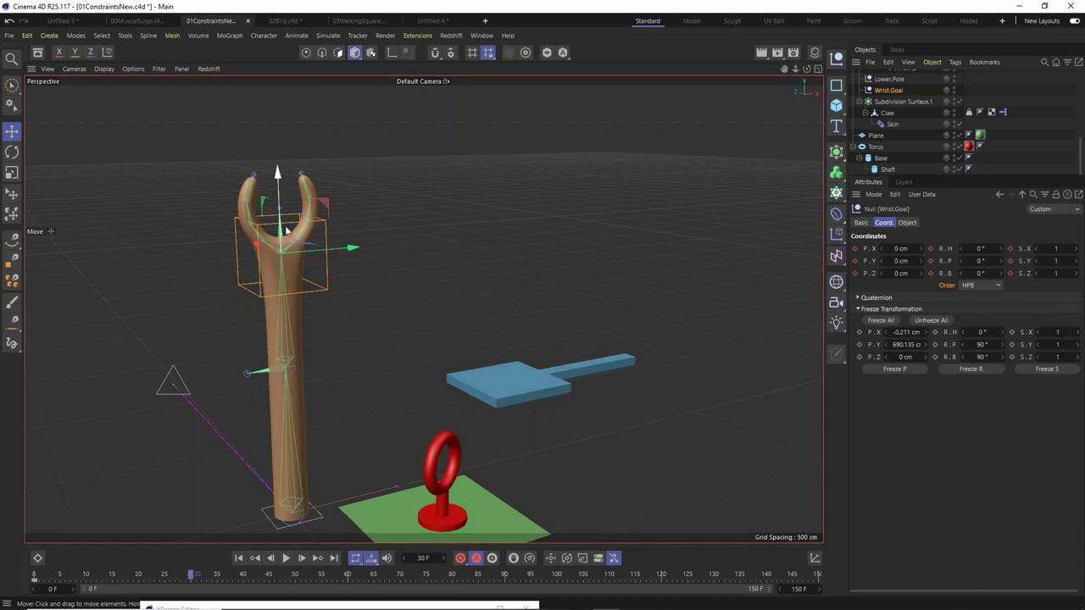
At frame 30, raise the wrist goal 41.716 cm and rotate the claw.
alt+middle_drag(311, 281, 303, 250)
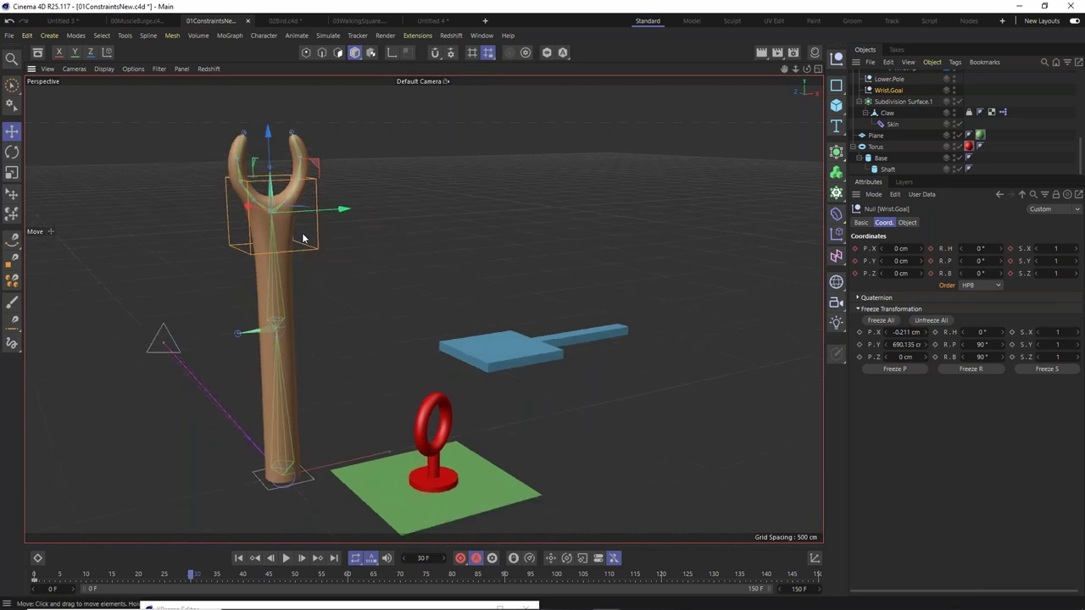
drag(344, 213, 373, 200)
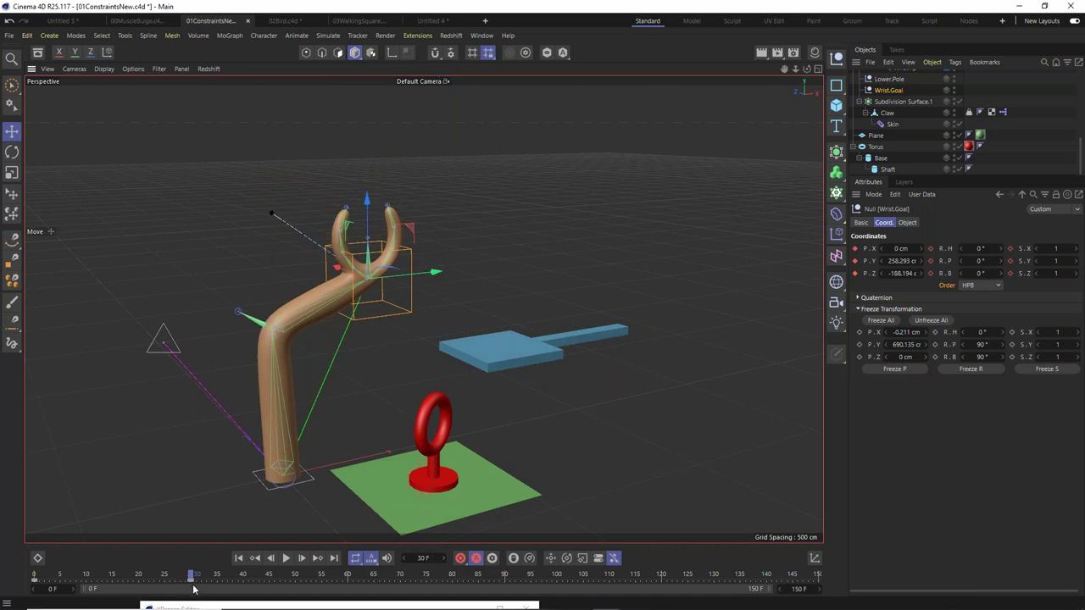
click(12, 151)
drag(394, 277, 383, 305)
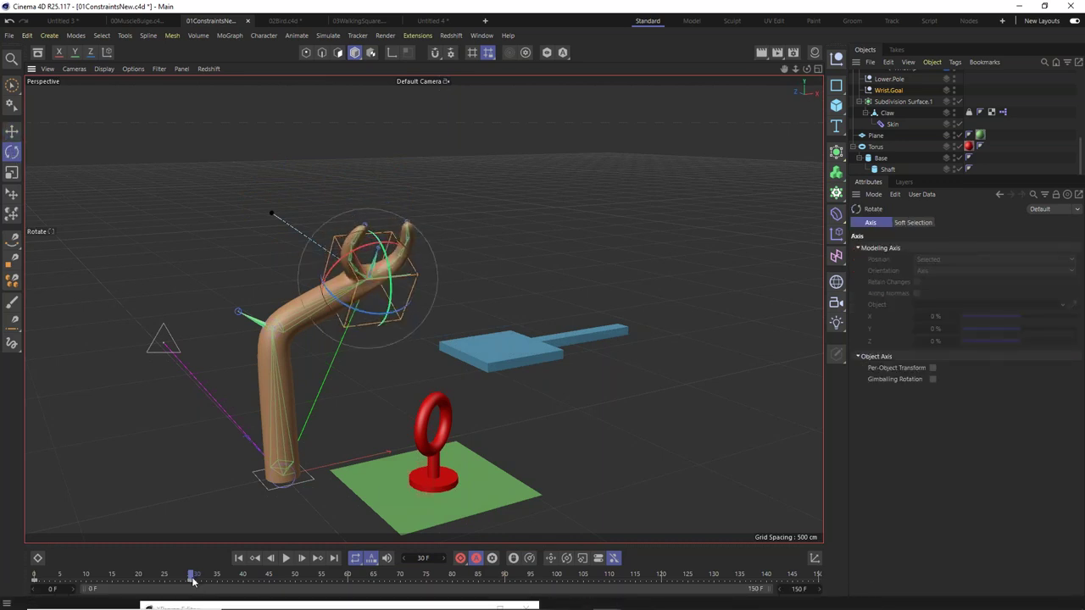
At frame 48, rotate the claw a further 8.8° and scrub to review the keyframes.
click(286, 576)
drag(373, 250, 404, 256)
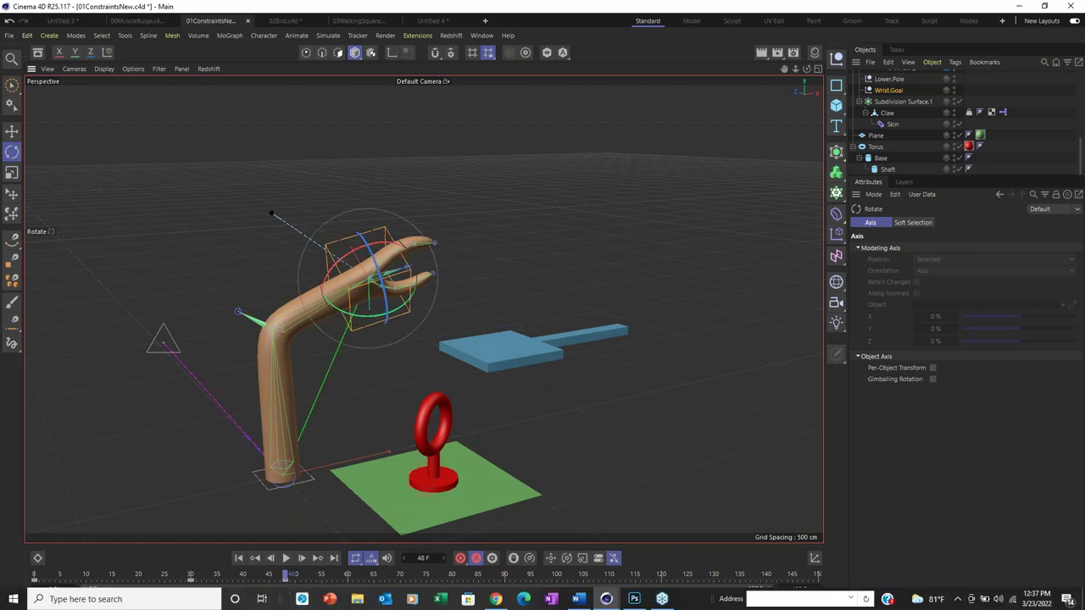
drag(286, 577, 20, 579)
click(287, 582)
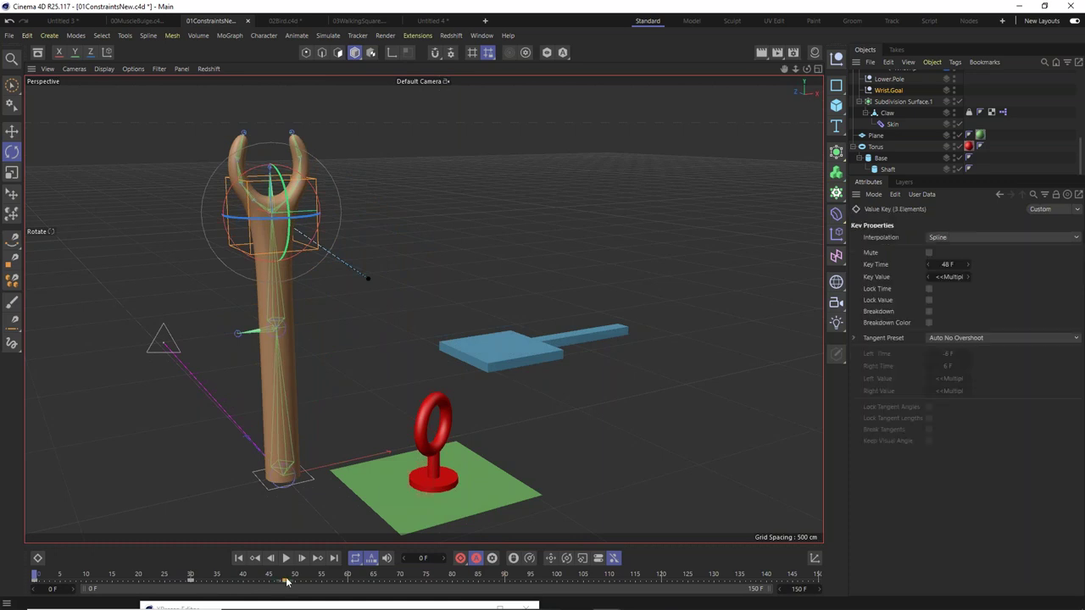
click(287, 581)
click(285, 581)
click(262, 582)
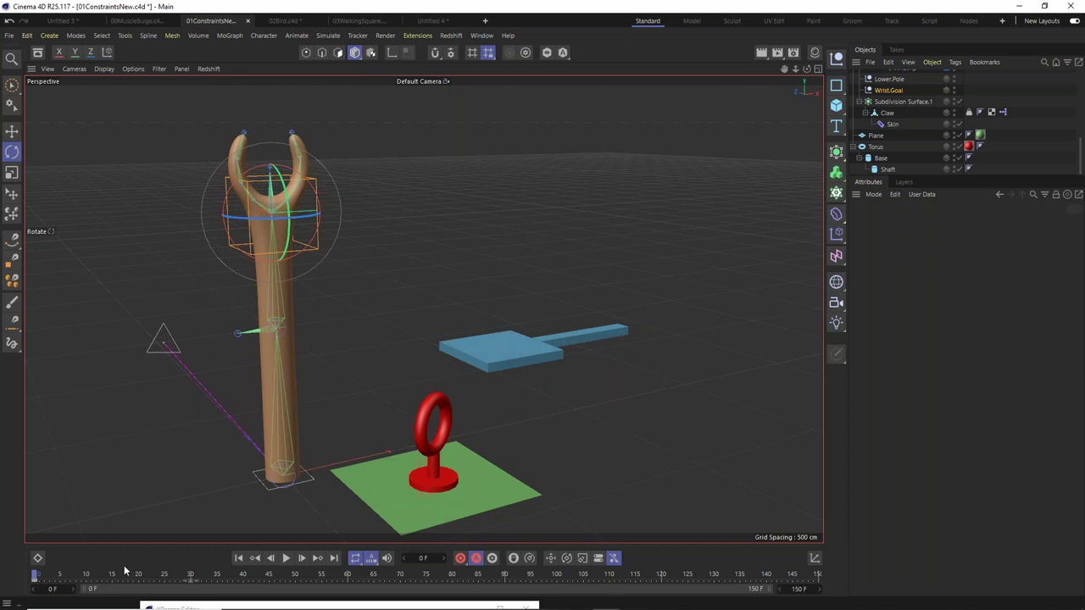
At frame 30, move the wrist goal down and to the right.
drag(124, 577, 192, 587)
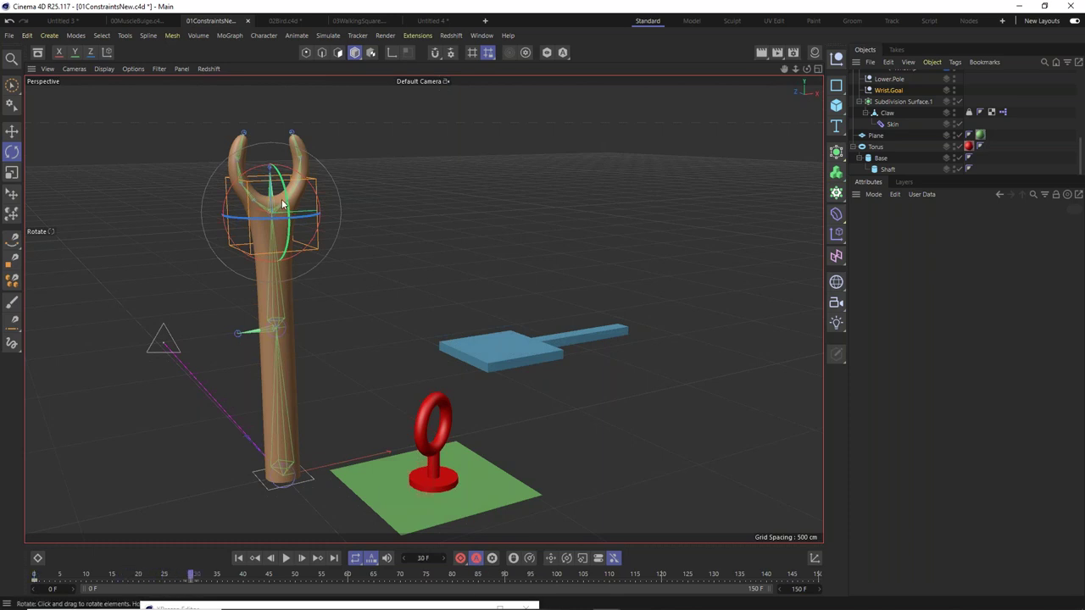
click(12, 130)
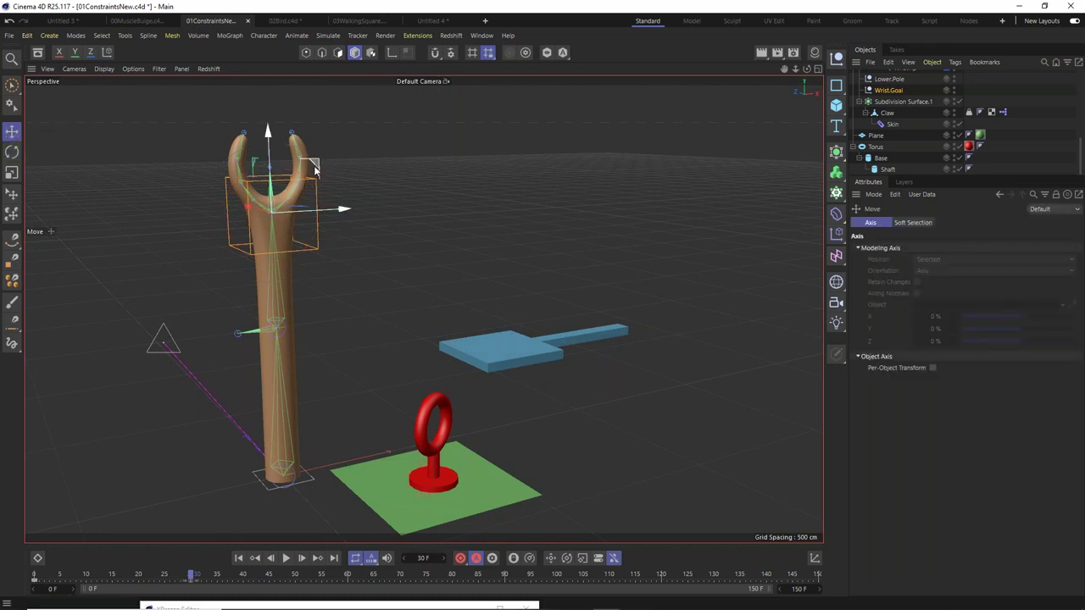
drag(314, 168, 395, 262)
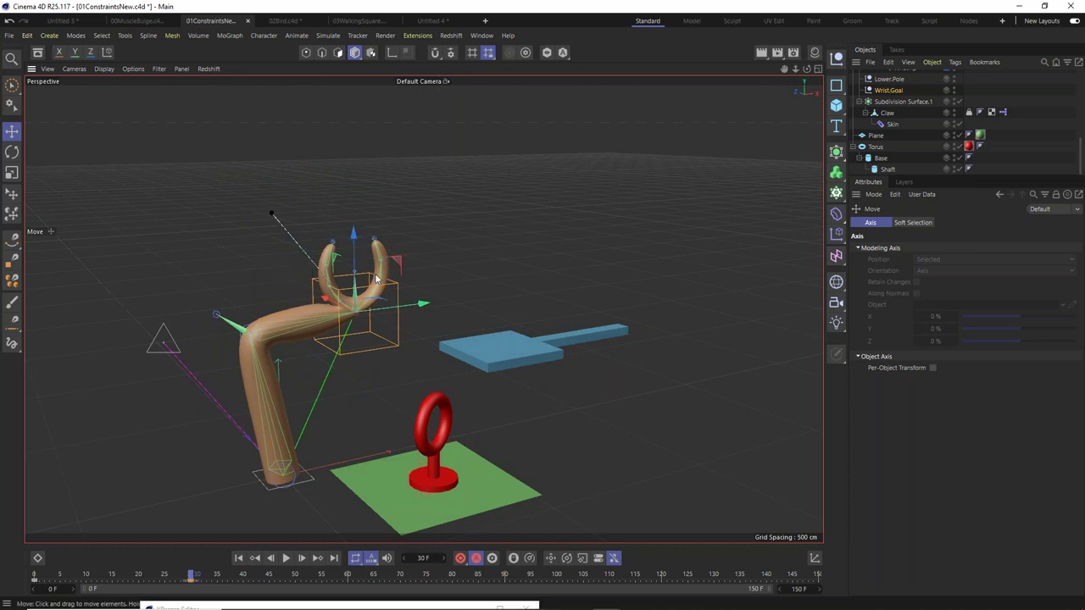
Record a keyframe for Lower.Pole at frame 0.
drag(191, 577, 34, 576)
click(158, 357)
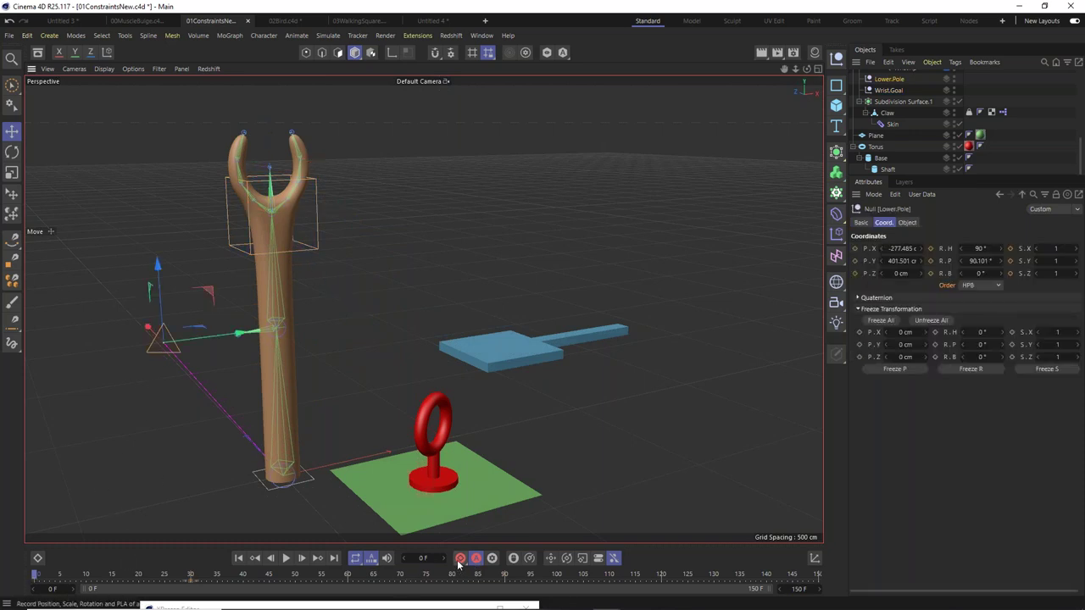
click(460, 561)
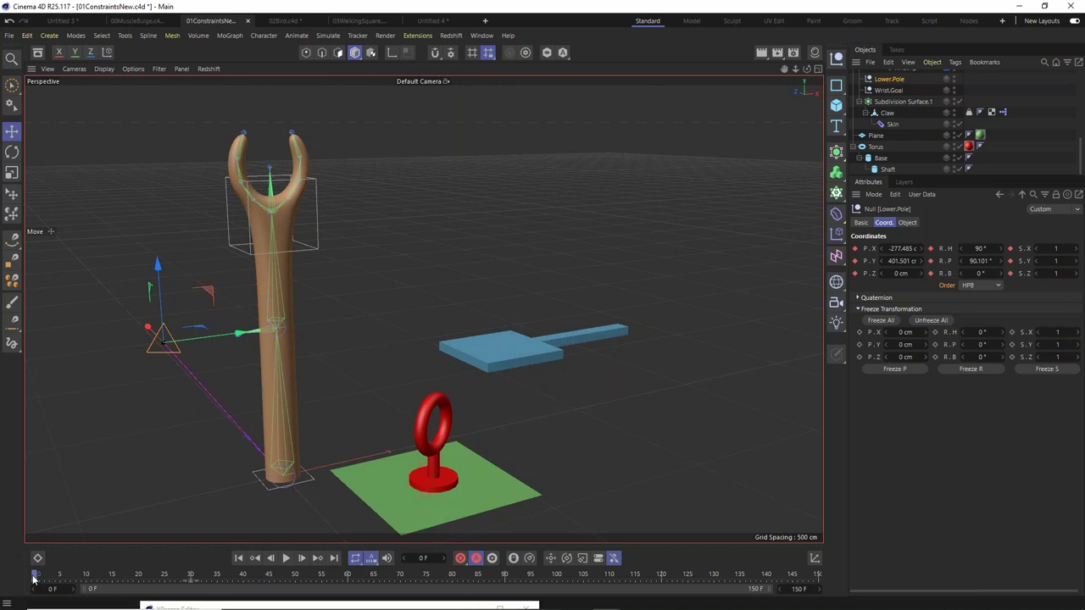
Return to frame 30 and reselect Wrist.Goal with the Rotate tool.
drag(37, 577, 192, 603)
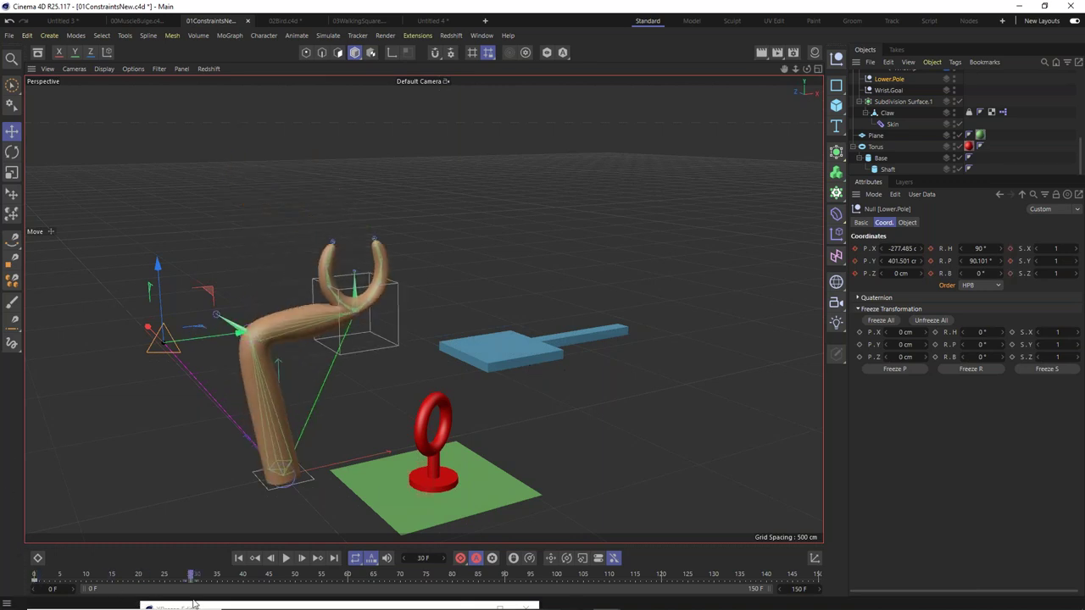
click(396, 318)
alt+drag(388, 309, 391, 452)
key(r)
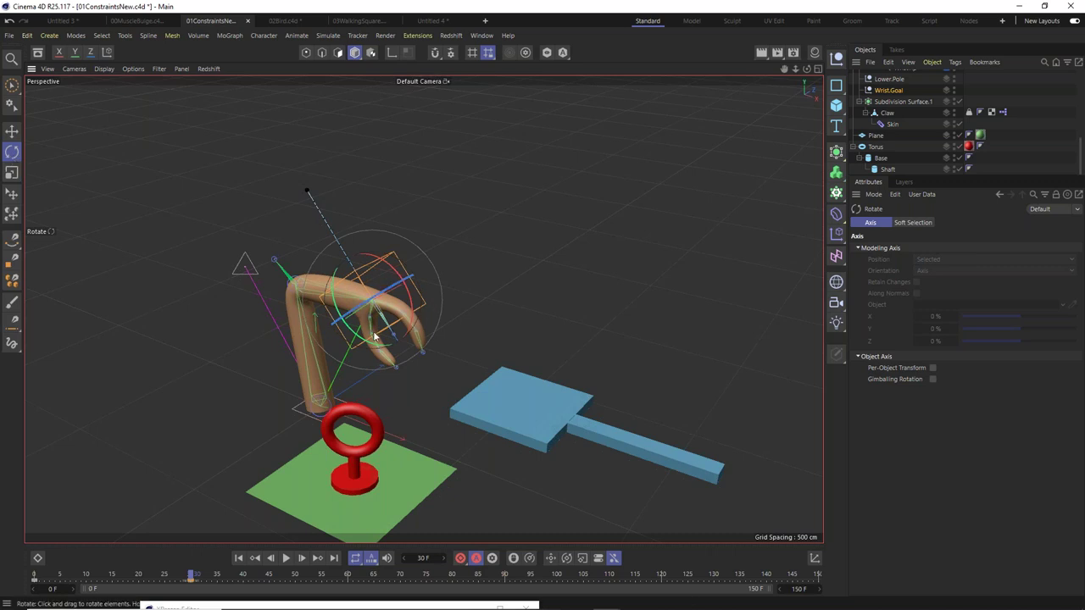
Rotate the claw about 26° and shift it left along X, then undo the rotation.
drag(361, 339, 341, 338)
key(e)
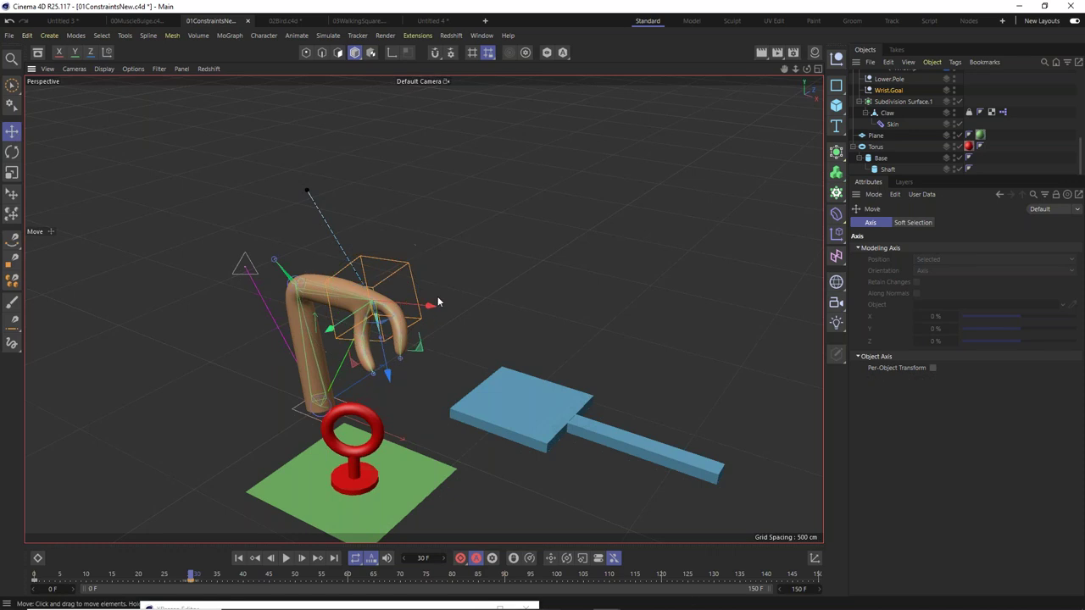
drag(428, 310, 358, 226)
click(12, 151)
click(12, 130)
key(ctrl+z)
Reposition the wrist goal down so the claw hooks toward the red ring.
drag(394, 337, 425, 414)
drag(416, 317, 307, 422)
drag(473, 344, 399, 342)
drag(302, 416, 115, 320)
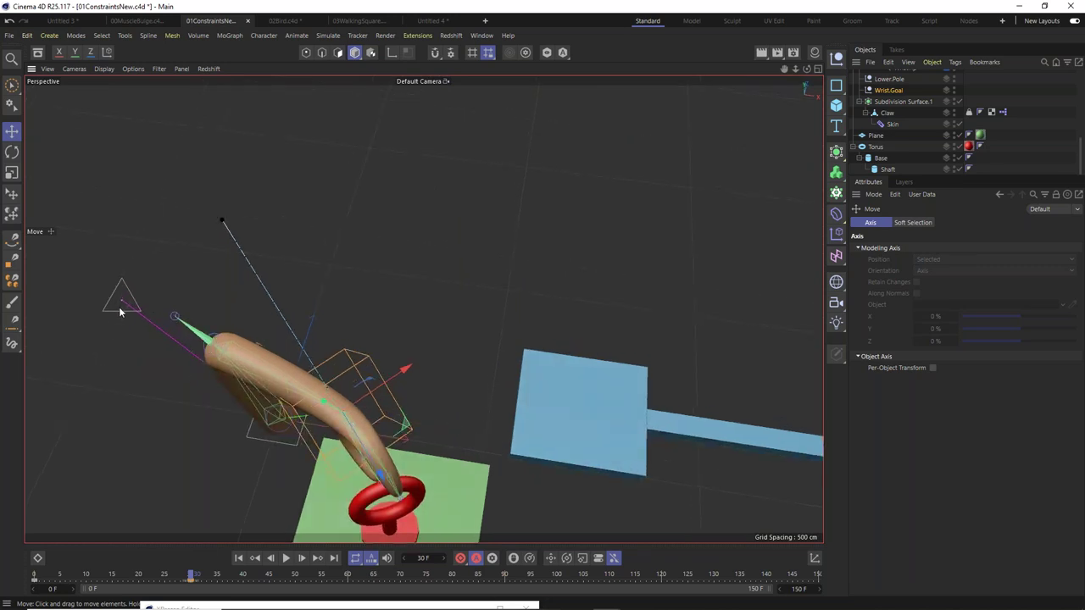
Shift Lower.Pole to reorient the elbow.
click(120, 311)
drag(188, 272, 268, 223)
alt+drag(271, 353, 202, 584)
At frame 32, nudge the wrist goal about 20 cm to refine the grab.
alt+drag(441, 322, 267, 303)
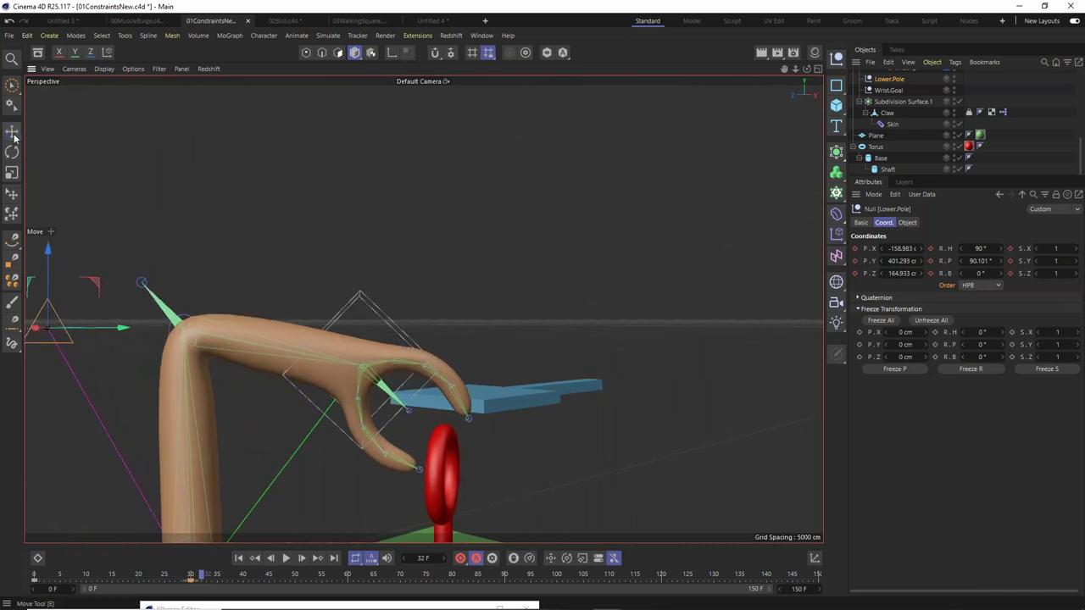
click(12, 132)
click(303, 396)
drag(419, 422, 377, 422)
alt+middle_drag(378, 421, 380, 287)
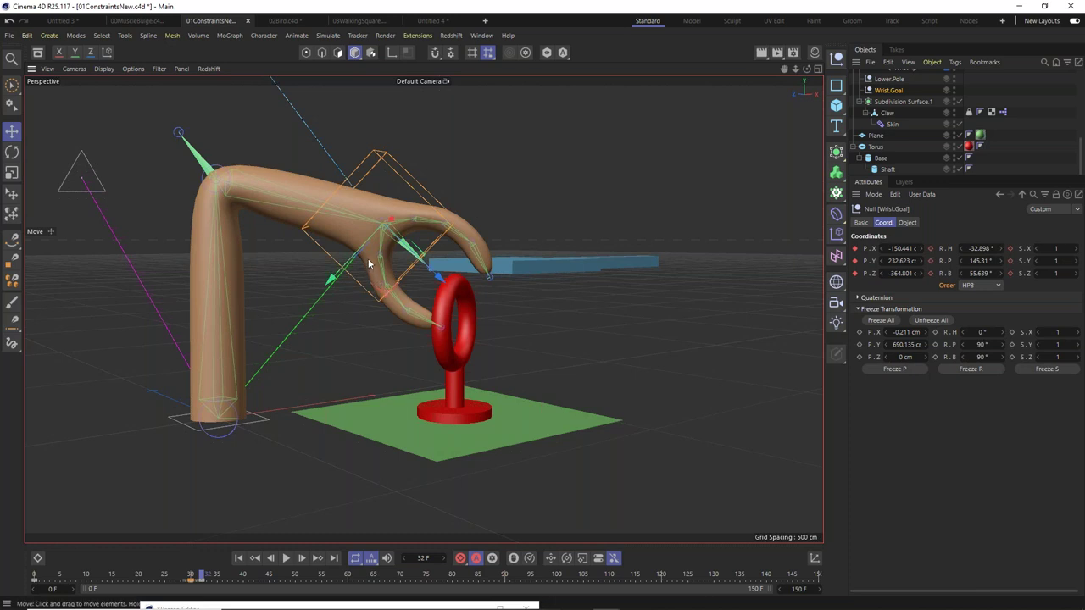
Scrub frames 30–37 to check the arm's reach animation.
drag(203, 580, 229, 585)
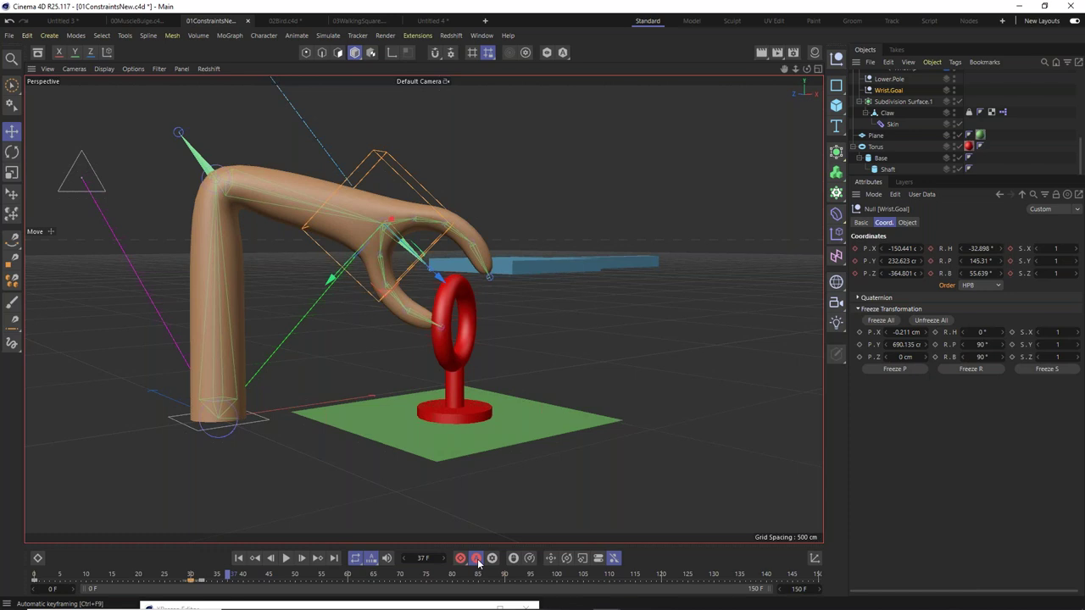
mouse_move(180, 577)
mouse_down()
mouse_move(203, 583)
mouse_move(183, 581)
mouse_move(193, 586)
mouse_up()
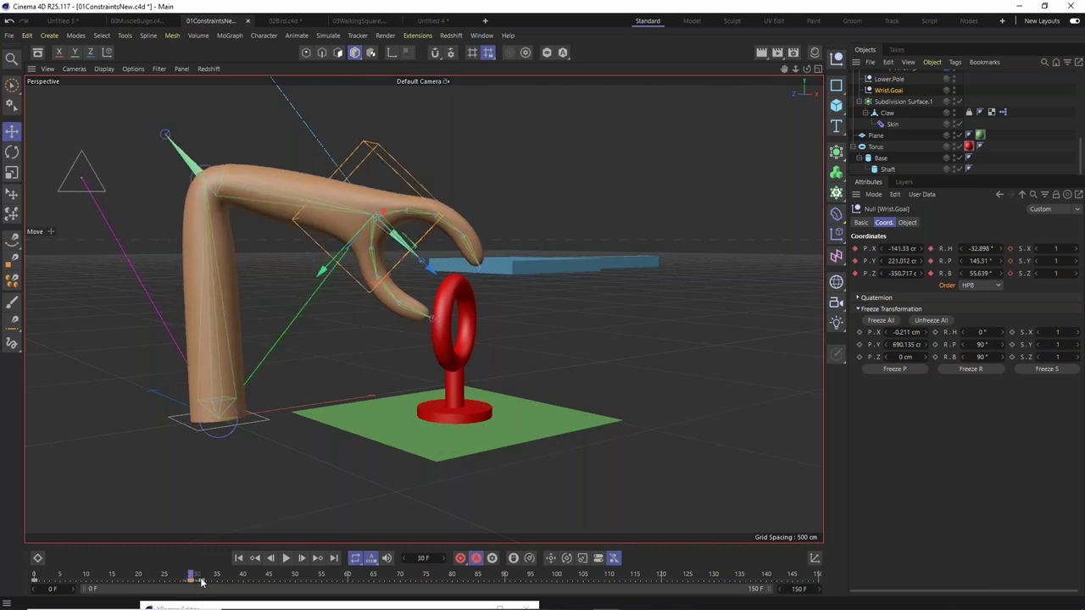
click(194, 583)
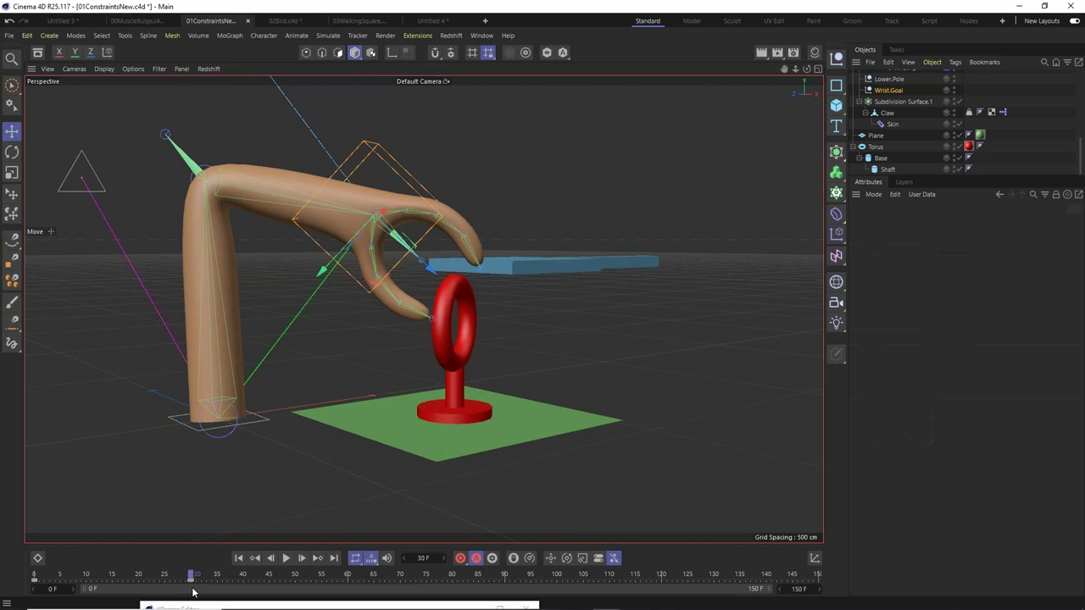
click(71, 192)
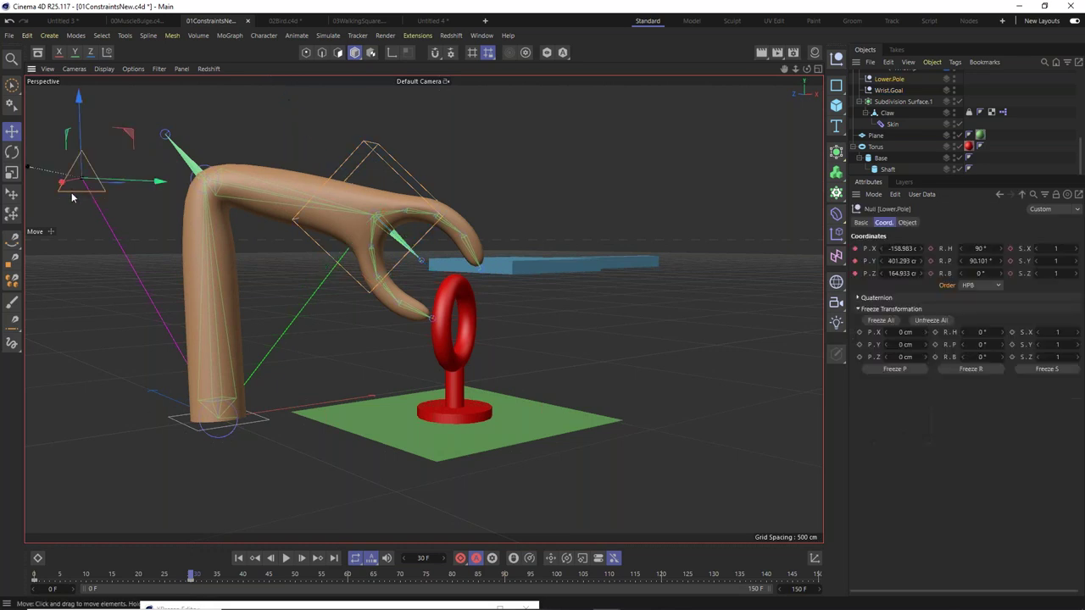
click(403, 184)
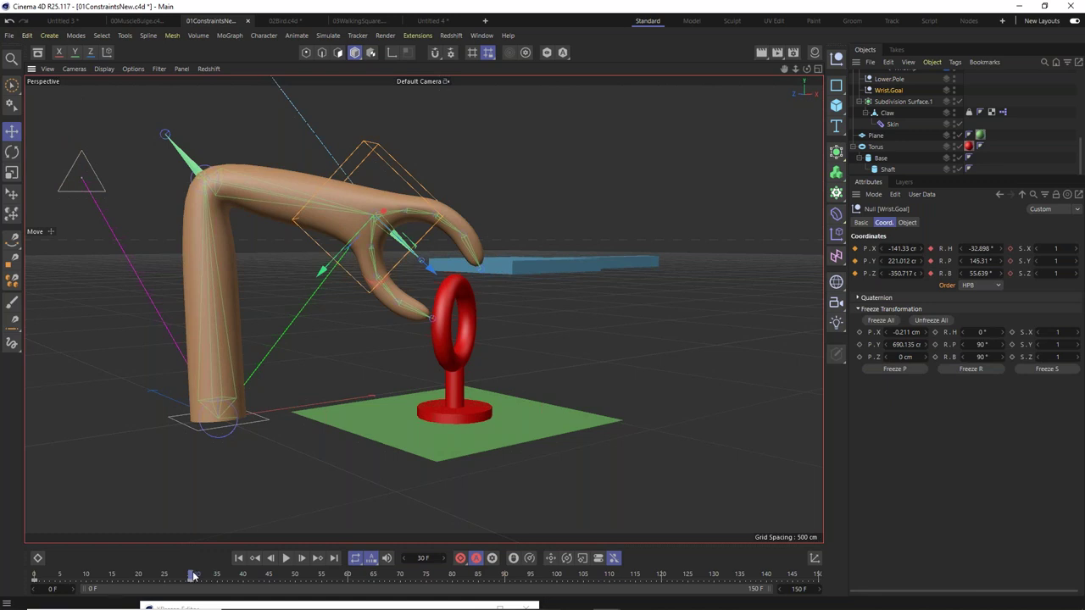
mouse_move(183, 573)
mouse_down()
mouse_move(145, 574)
mouse_move(191, 582)
mouse_move(183, 587)
mouse_up()
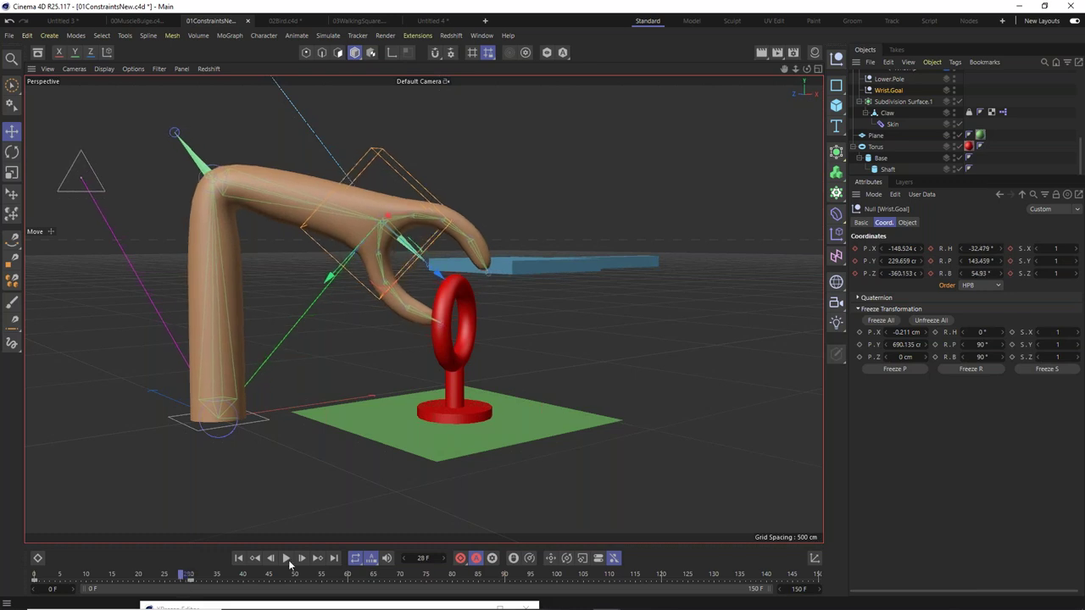
Keyframe the Claw's Clench user data at 0% on frame 28.
click(889, 116)
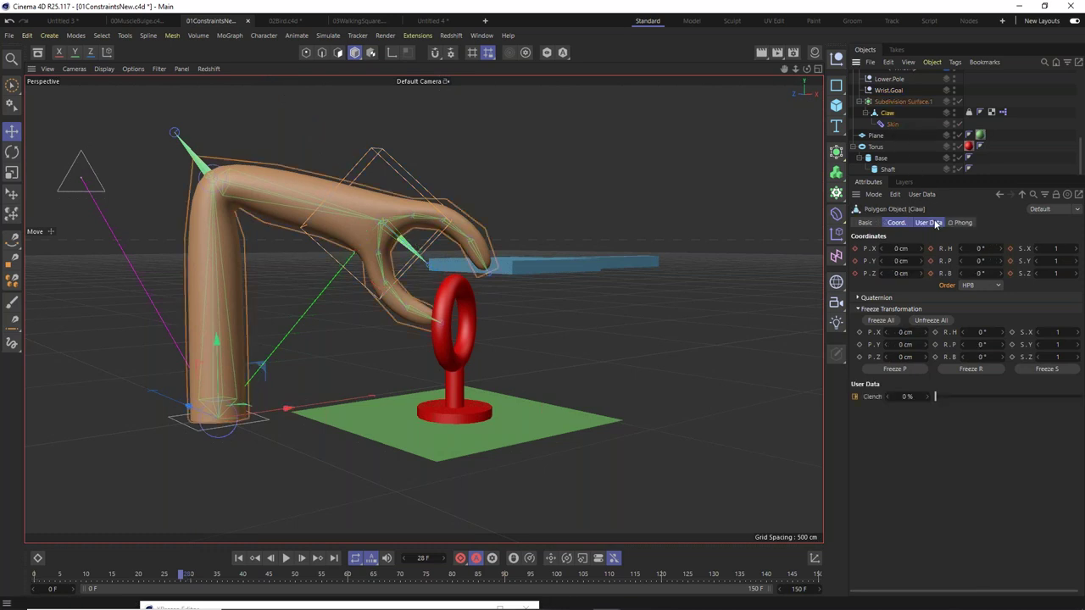
click(936, 223)
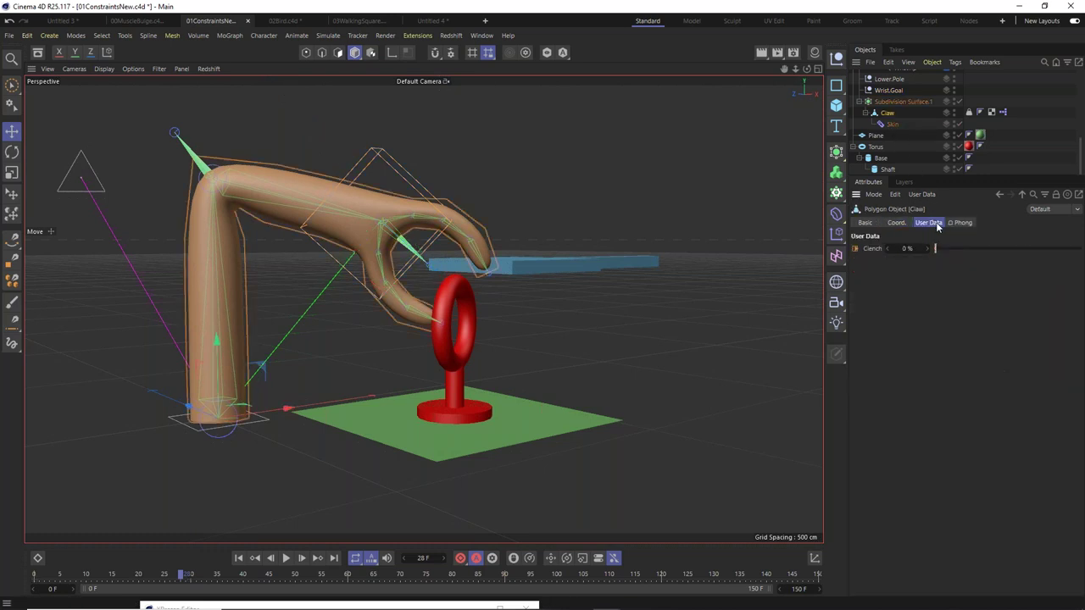
click(855, 248)
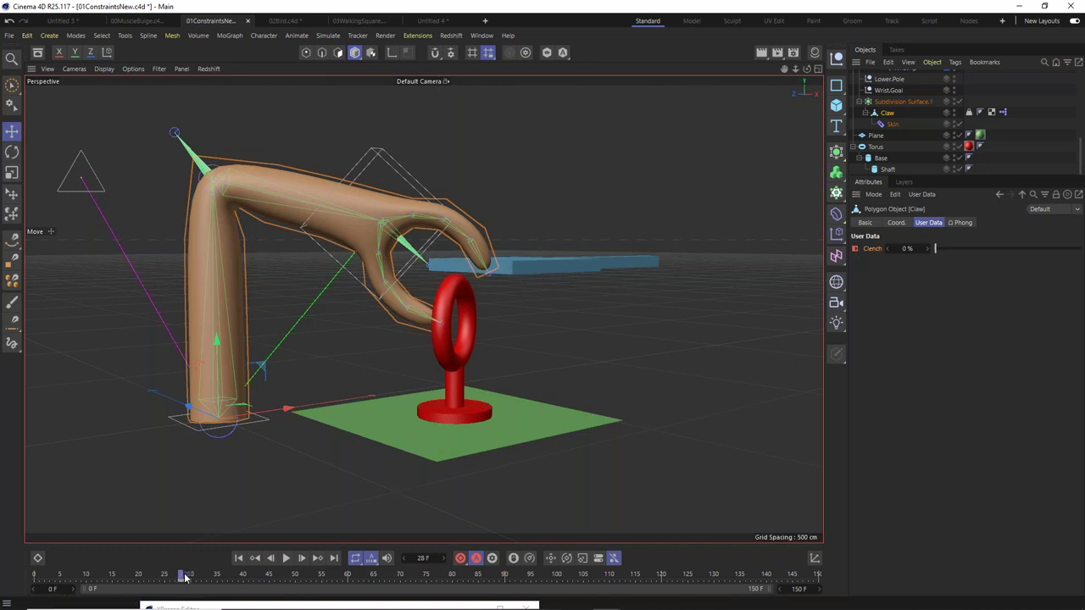
At frame 35, raise Clench to about 52% so the fingers grip the ring.
drag(185, 576, 219, 598)
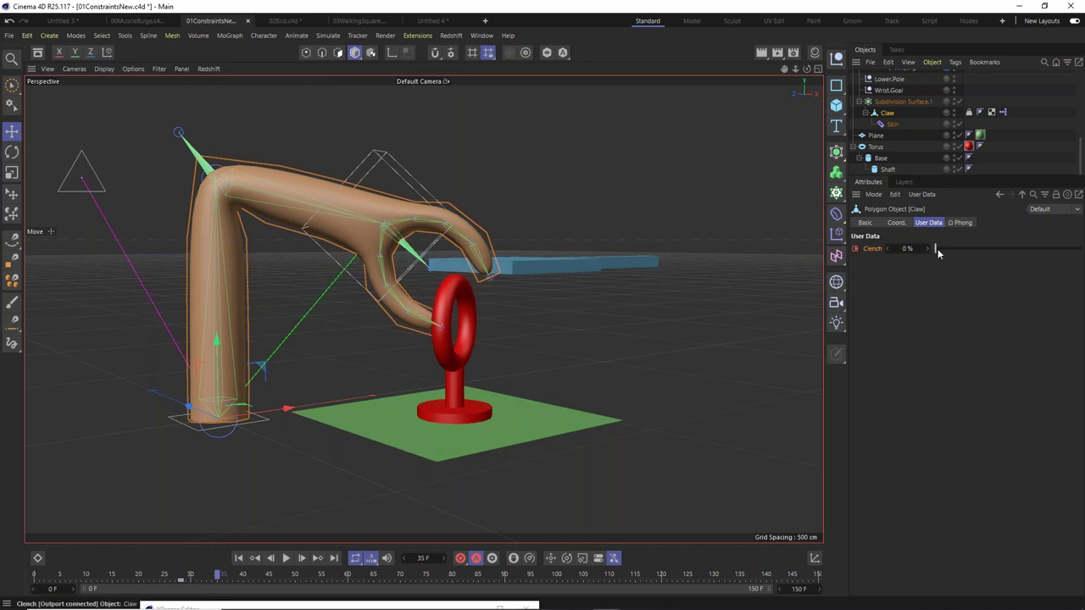
drag(939, 249, 1010, 259)
alt+drag(479, 274, 563, 284)
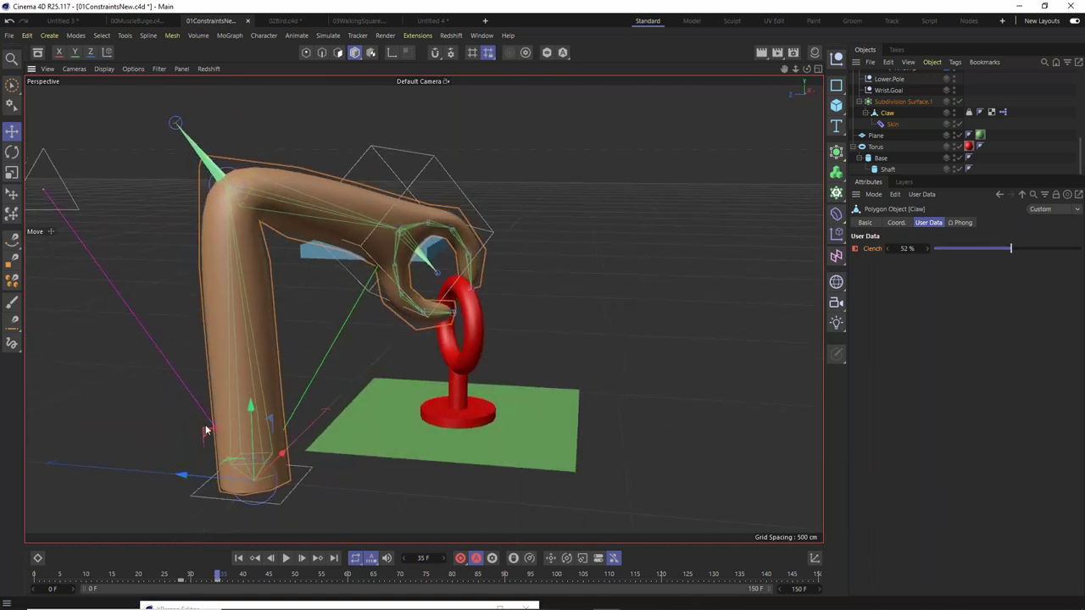
drag(219, 576, 191, 577)
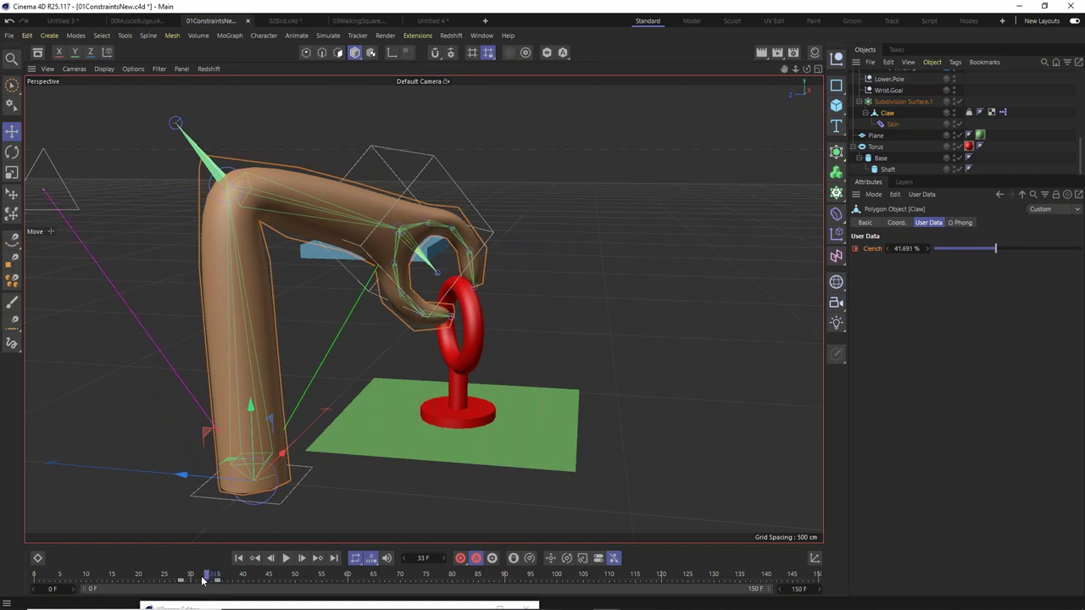
click(23, 132)
alt+drag(254, 212, 446, 167)
Raise the wrist goal slightly, then go to frame 35 with the Claw selected.
click(447, 166)
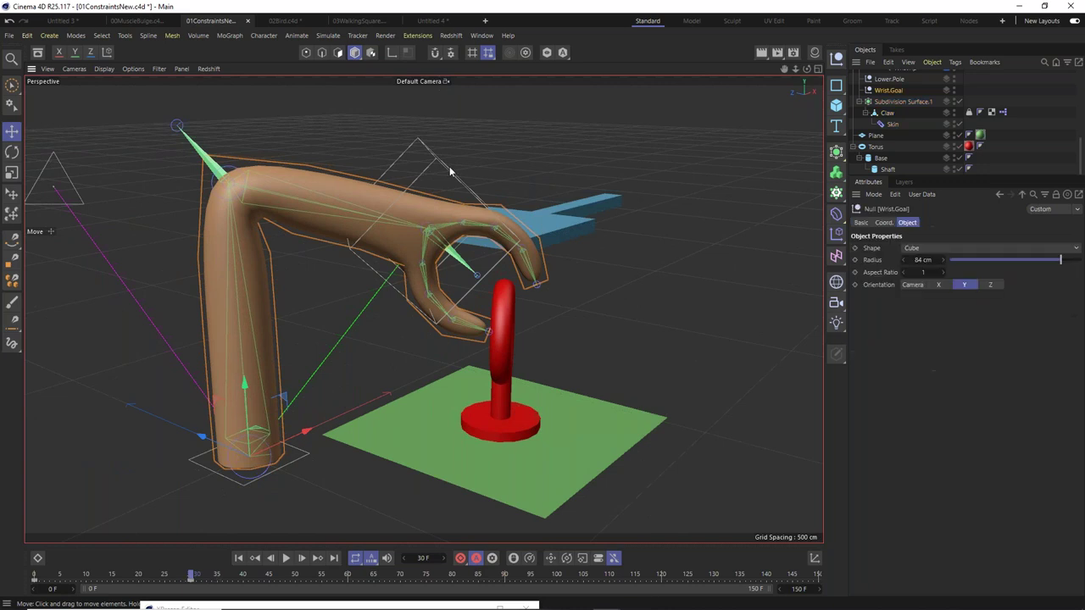
drag(371, 283, 380, 278)
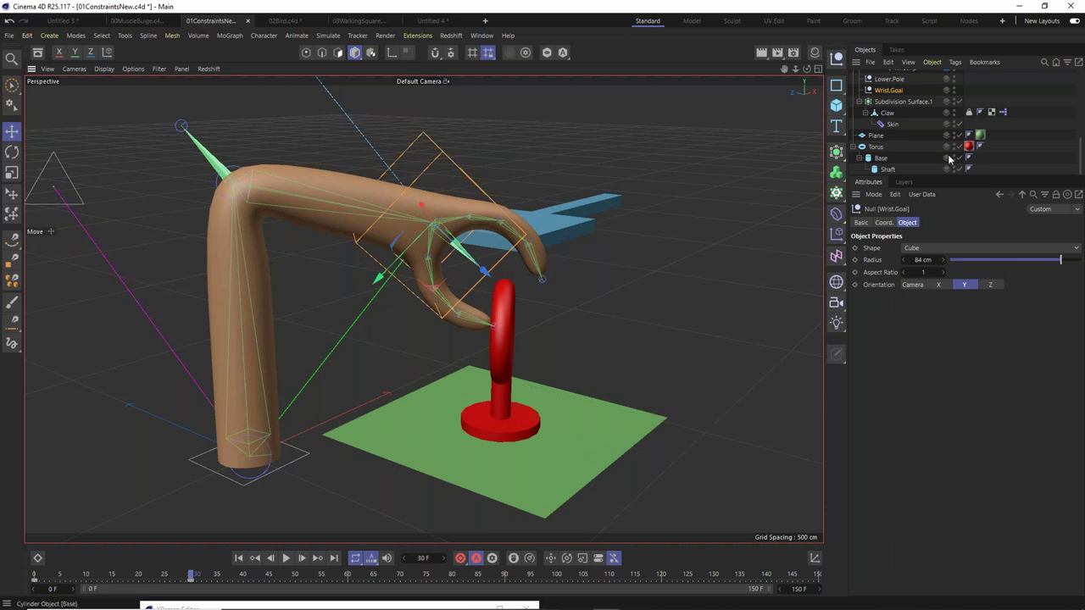
click(887, 114)
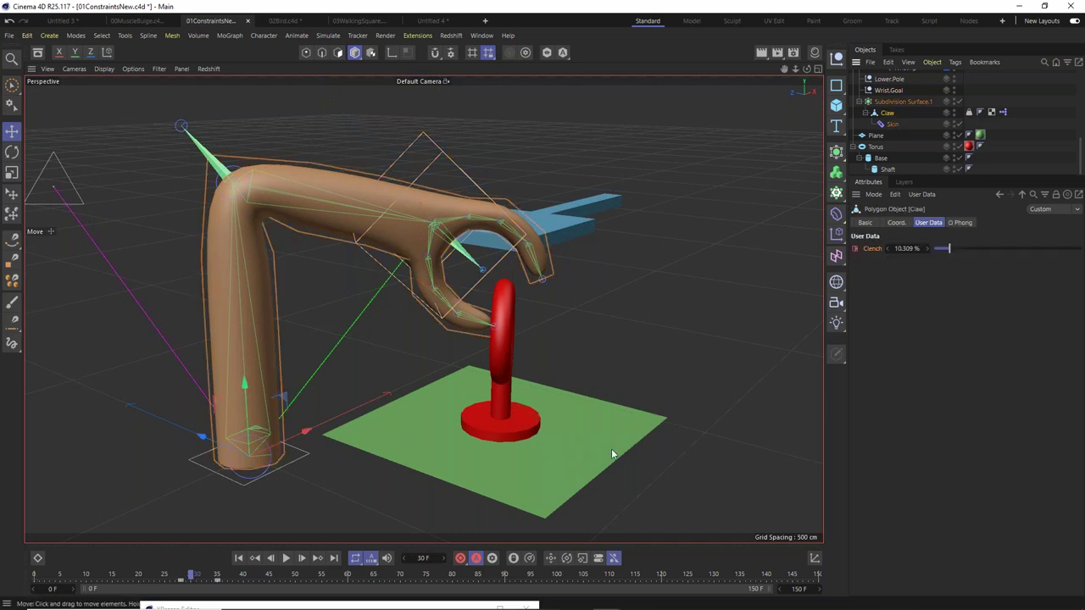
drag(190, 577, 217, 577)
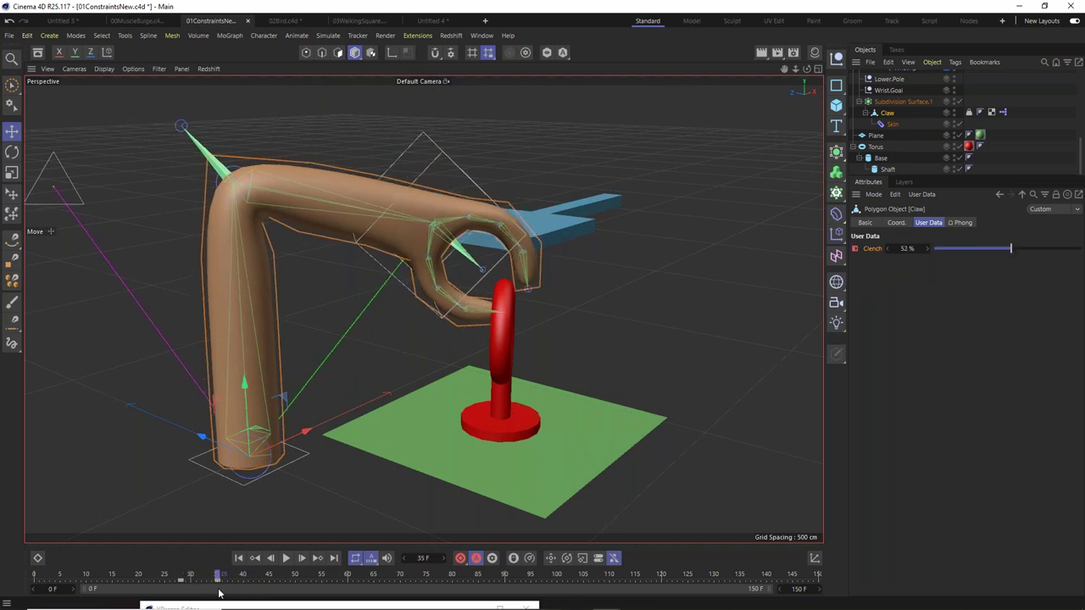
Tighten the Claw's Clench to 70% at frame 35, inspecting the grip.
alt+drag(476, 277, 542, 263)
drag(1015, 247, 1033, 252)
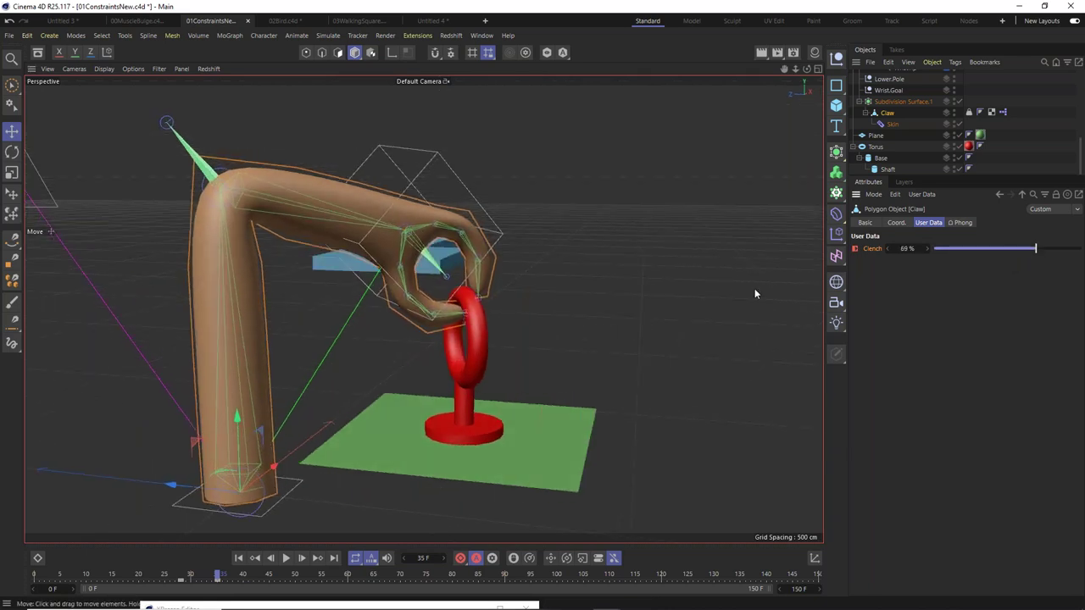
alt+drag(525, 304, 484, 336)
mouse_move(468, 319)
alt+mouse_down()
mouse_move(528, 332)
mouse_move(462, 309)
mouse_move(483, 315)
alt+mouse_up()
drag(1035, 247, 1036, 246)
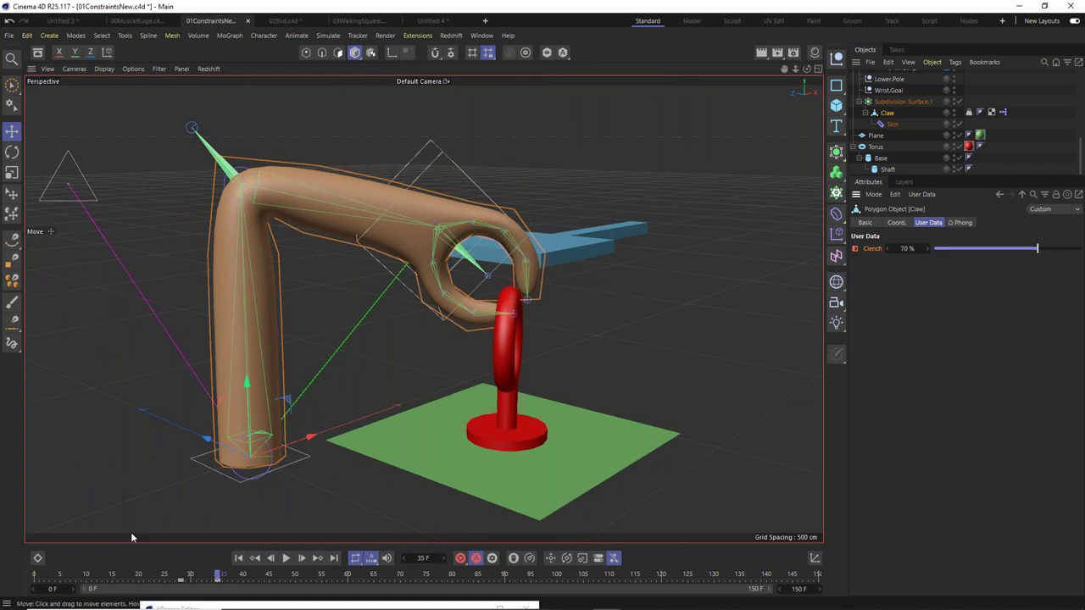
At frame 30, shift the wrist goal slightly vertically.
drag(204, 574, 190, 574)
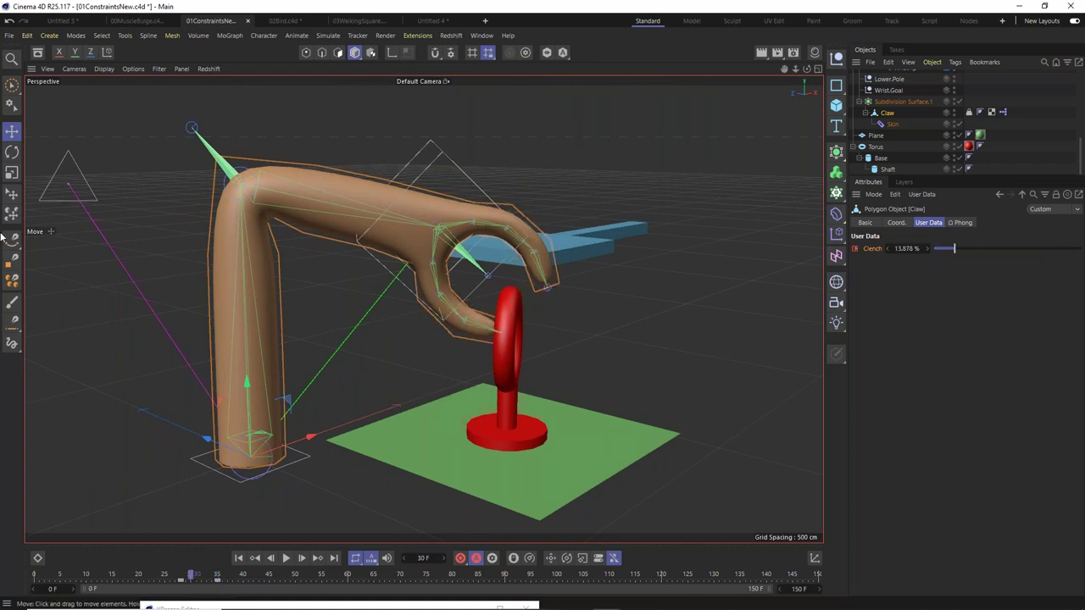
click(12, 132)
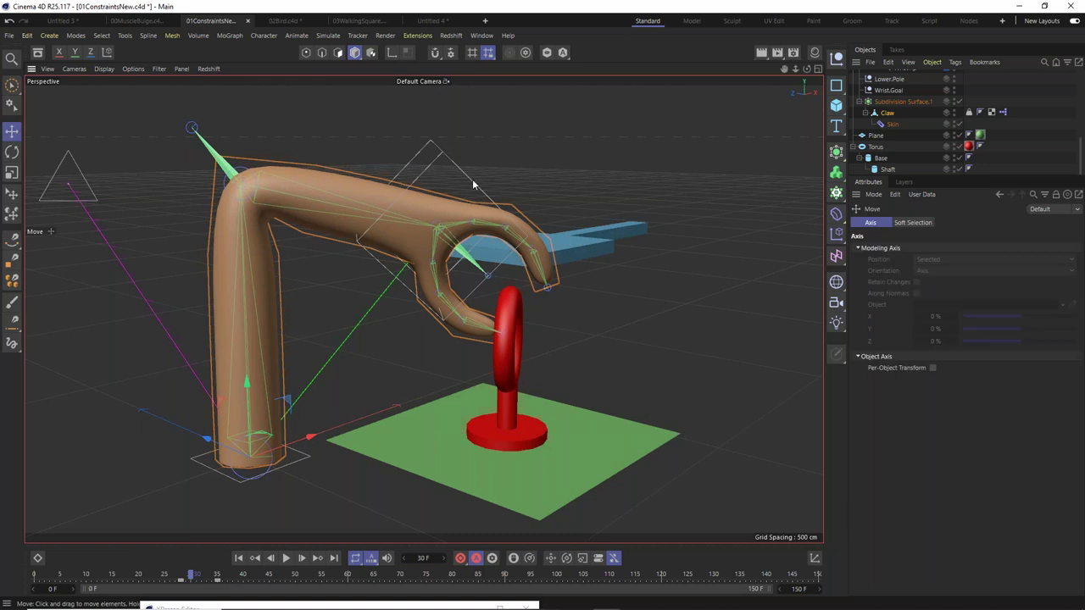
click(472, 179)
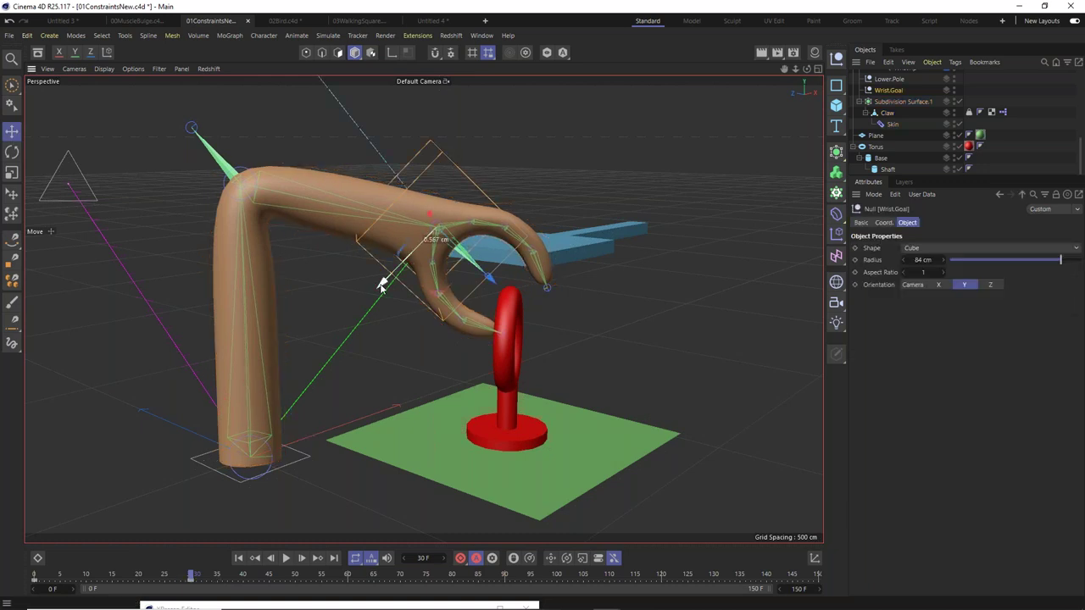
drag(381, 284, 382, 288)
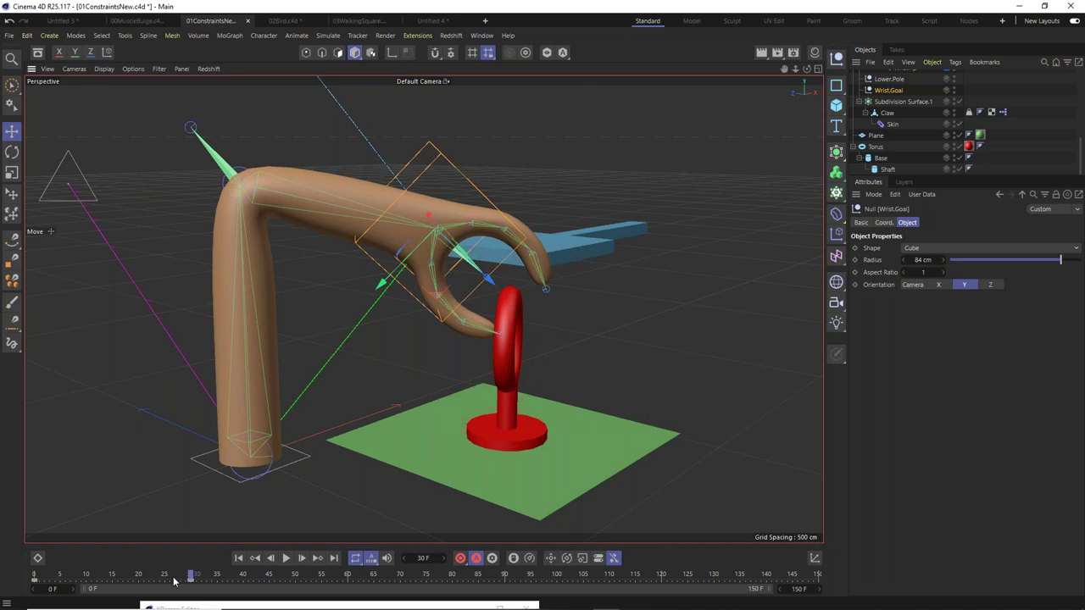
Scrub from frame 23 to check the claw closing on the ring.
drag(194, 576, 192, 605)
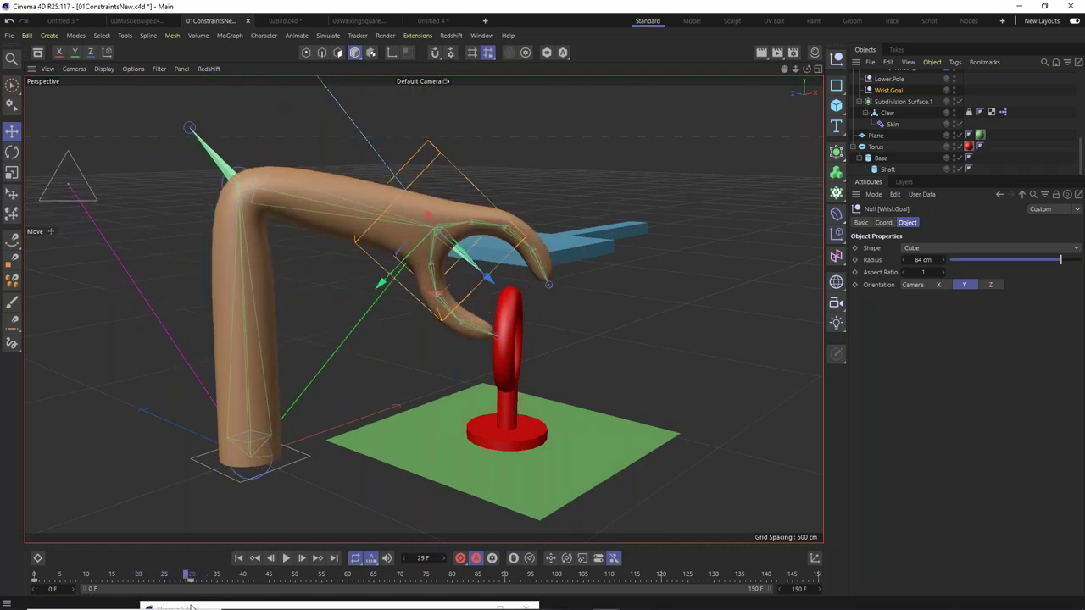
alt+drag(443, 244, 365, 280)
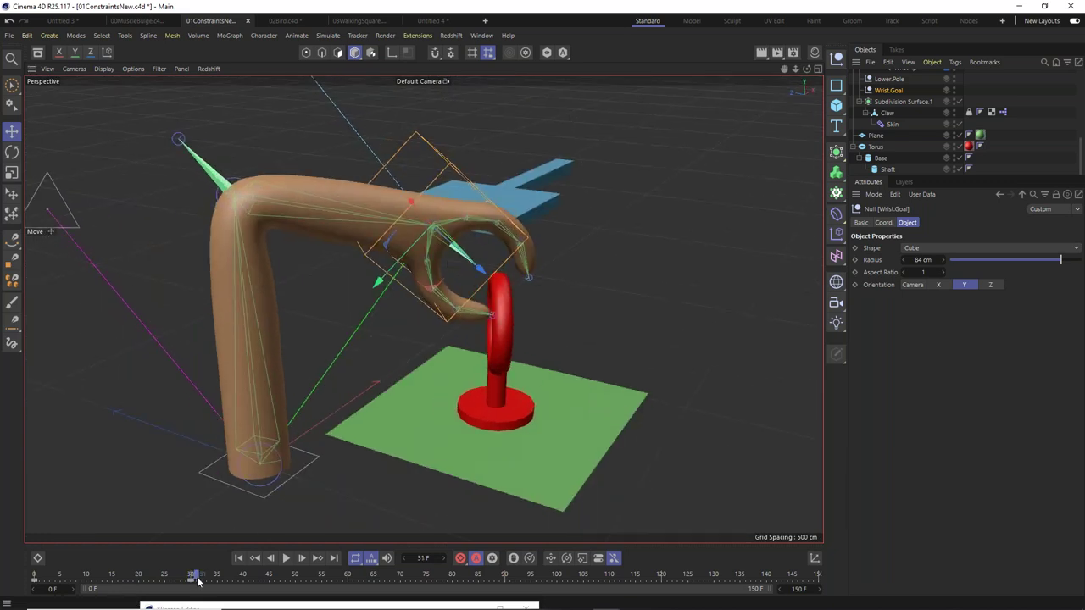
click(161, 577)
drag(162, 577, 222, 600)
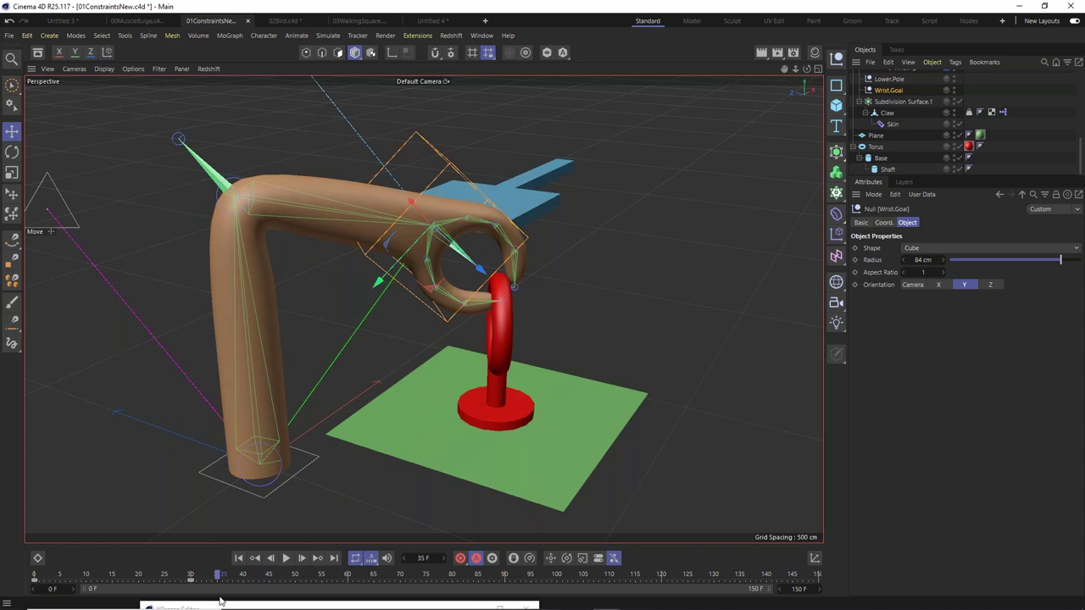
In the Dope Sheet, add a Wrist.Goal keyframe at frame 35 and play through to check it.
click(481, 35)
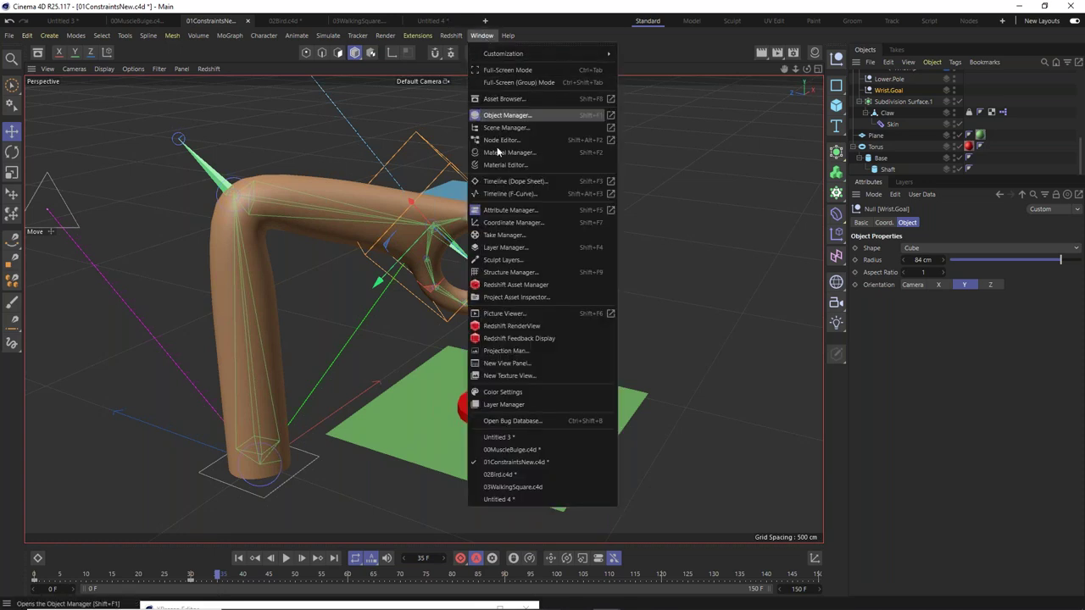
click(519, 184)
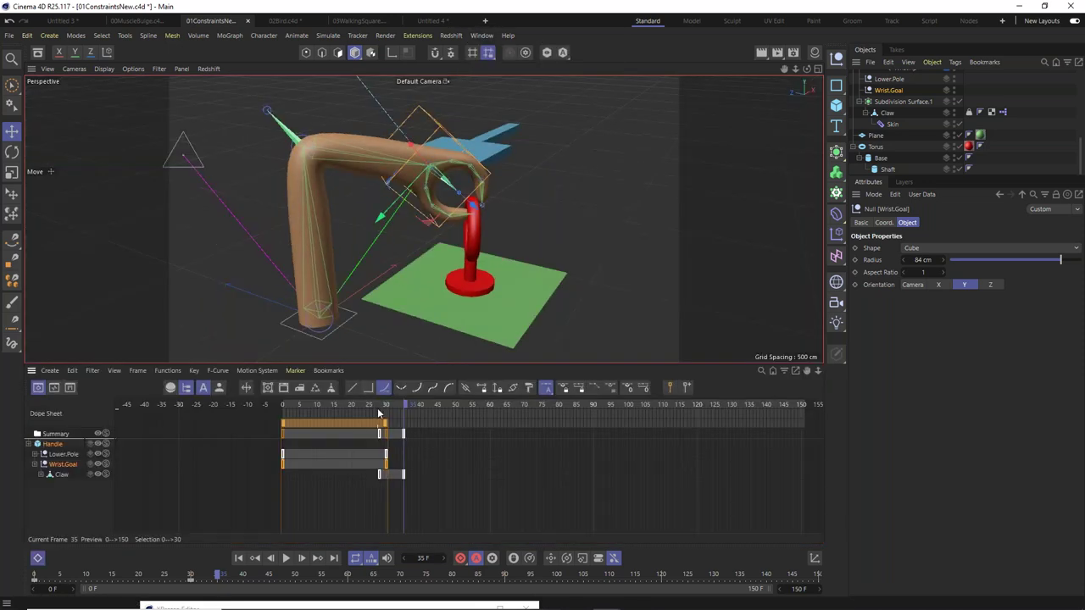
mouse_move(384, 407)
mouse_down()
mouse_move(347, 409)
mouse_move(400, 421)
mouse_up()
click(460, 558)
drag(367, 406, 404, 413)
click(481, 35)
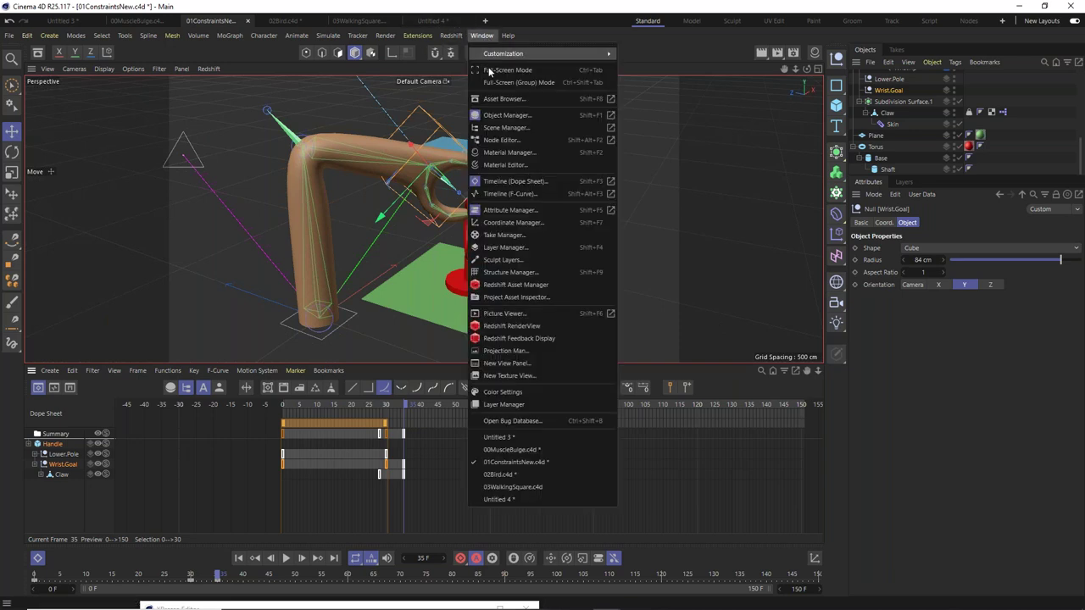
click(515, 180)
alt+drag(374, 268, 464, 199)
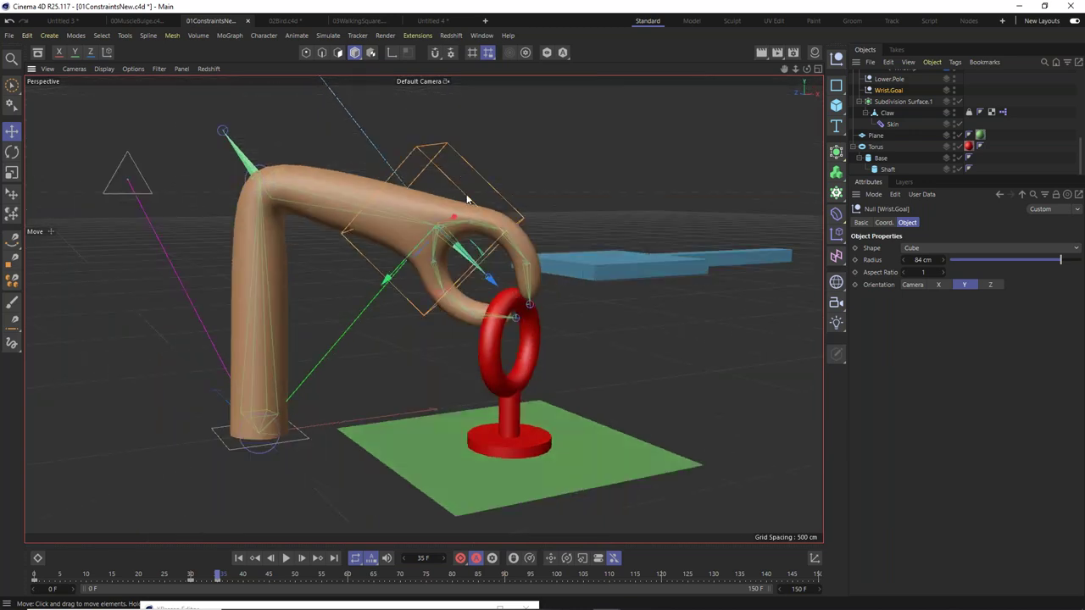
click(12, 132)
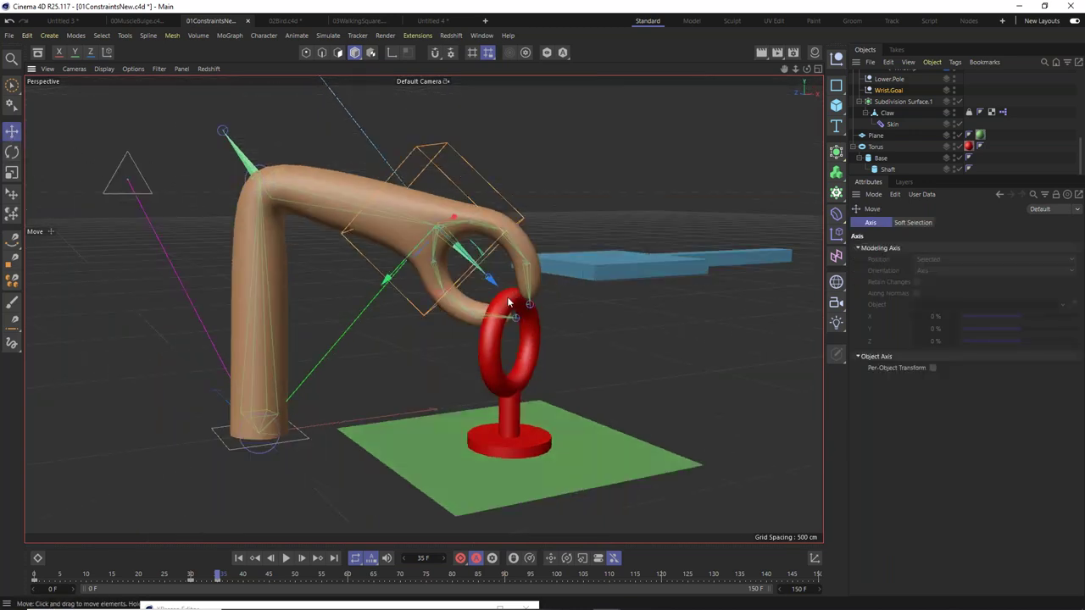
scroll(486, 350, down, 4)
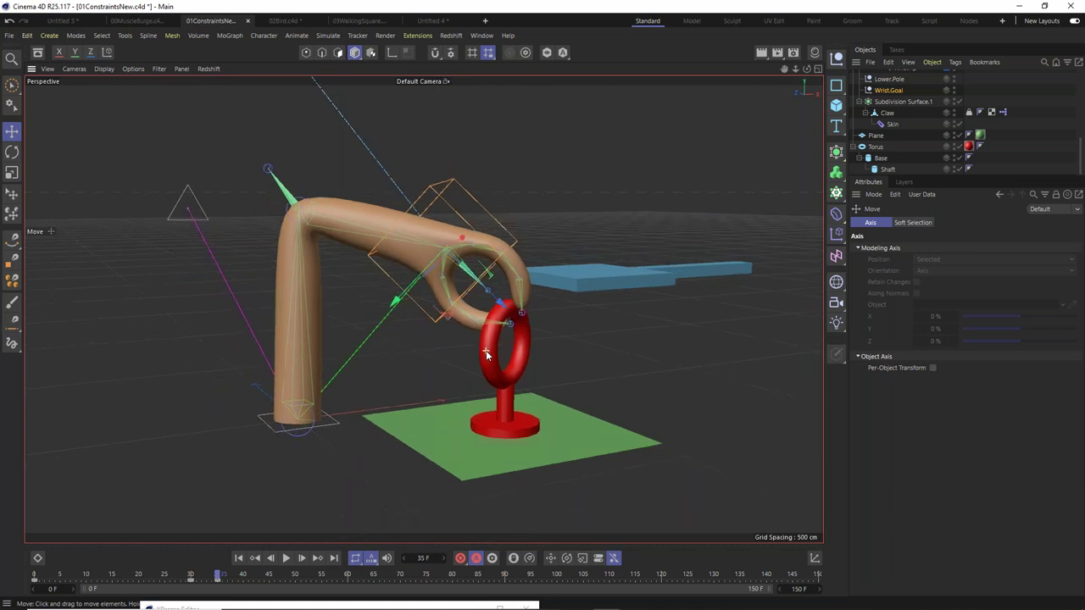
alt+drag(496, 303, 381, 219)
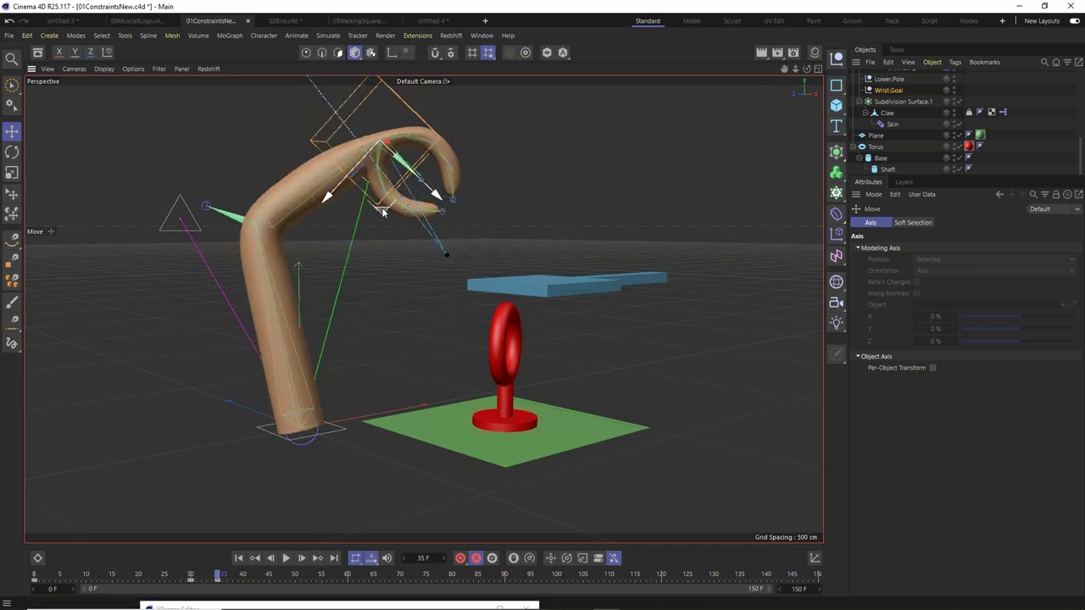
key(ctrl+z)
alt+drag(519, 289, 506, 316)
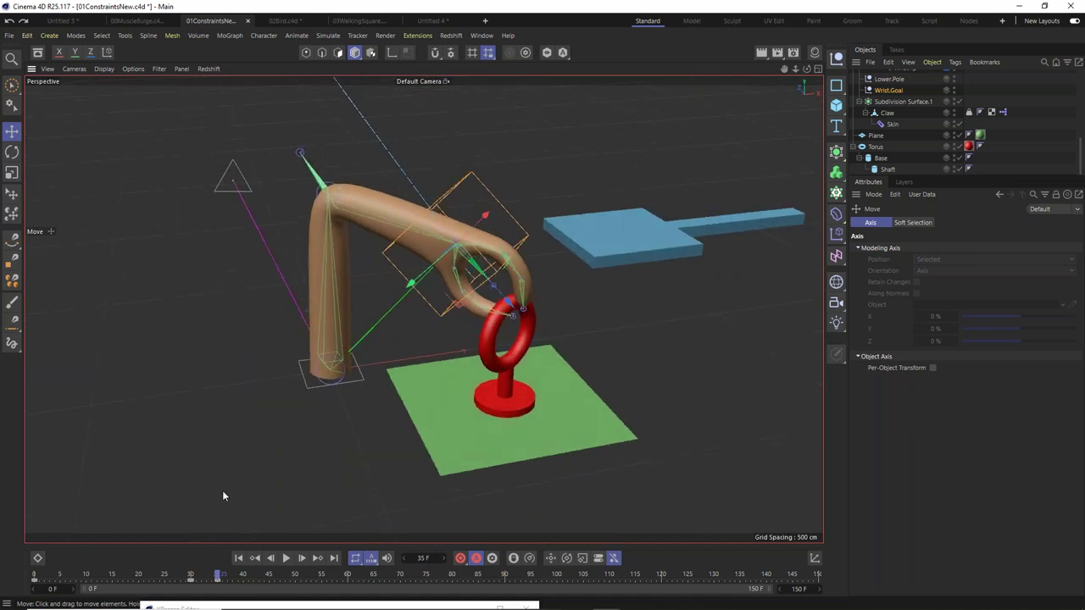
drag(149, 578, 34, 578)
alt+drag(440, 372, 505, 422)
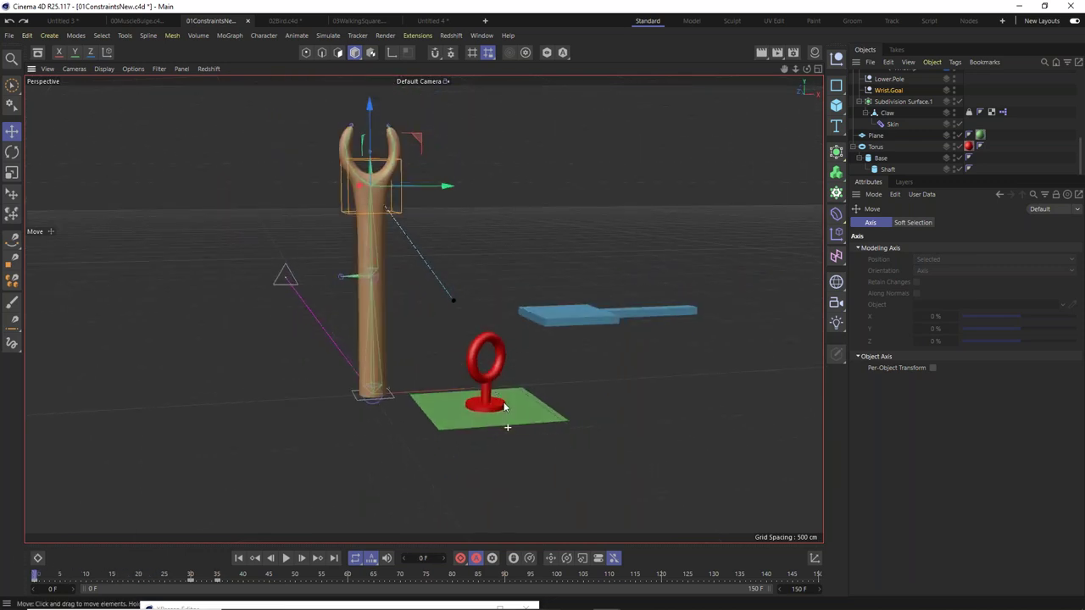
click(880, 148)
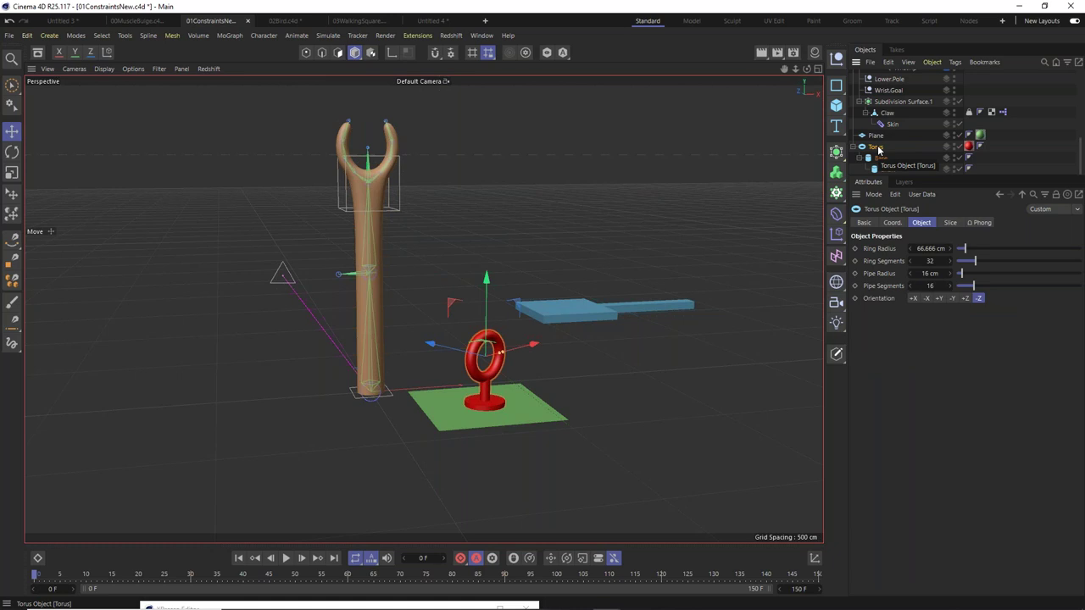
Select Base, Shaft, then Torus, and drag the Y arrow to raise the red ring slightly.
click(880, 159)
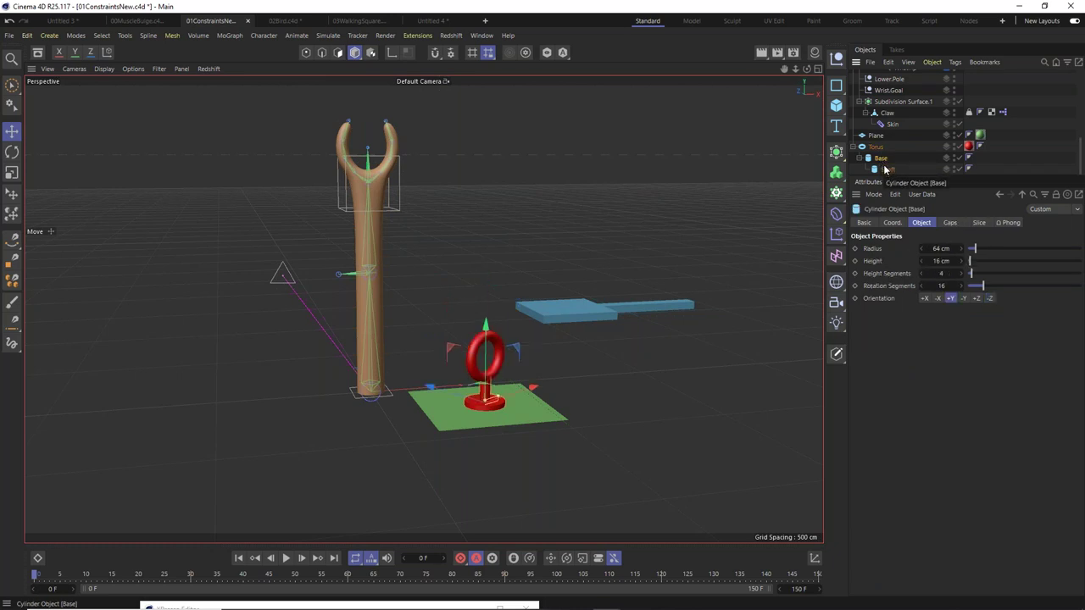
click(886, 170)
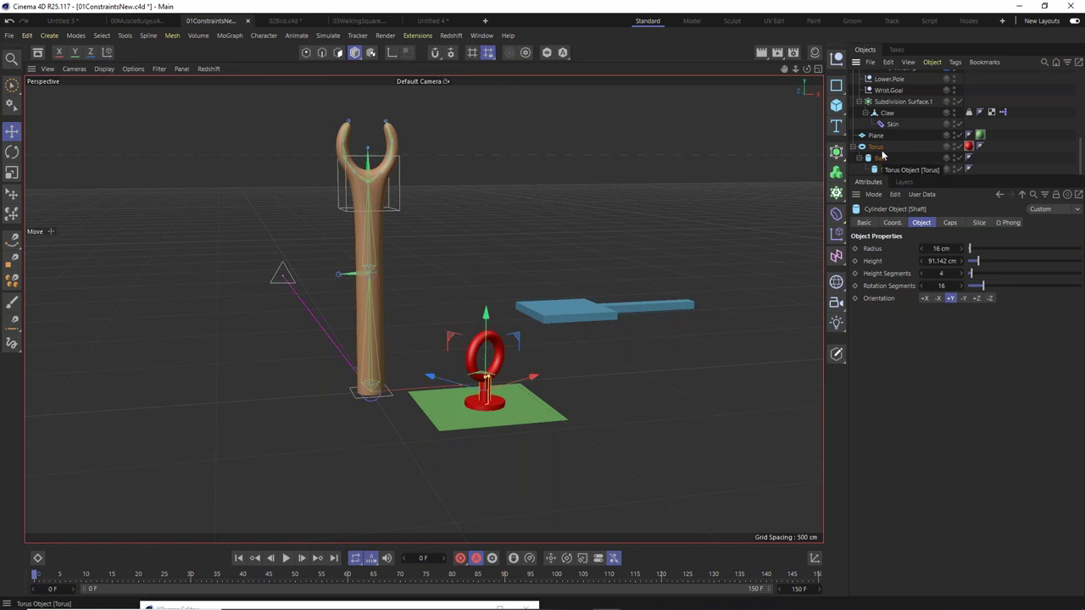
click(877, 149)
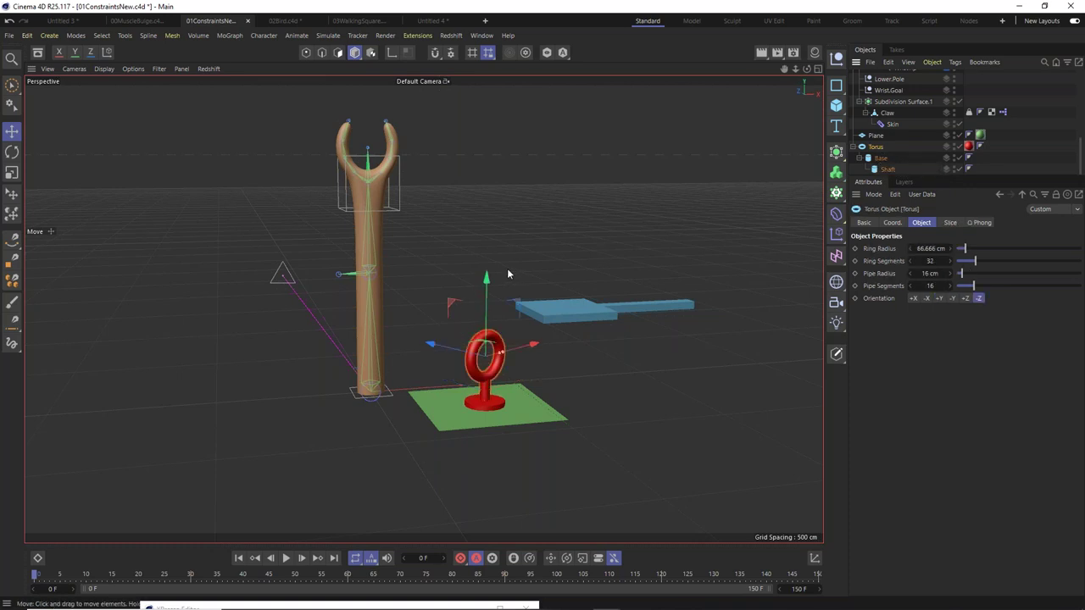
drag(487, 280, 515, 192)
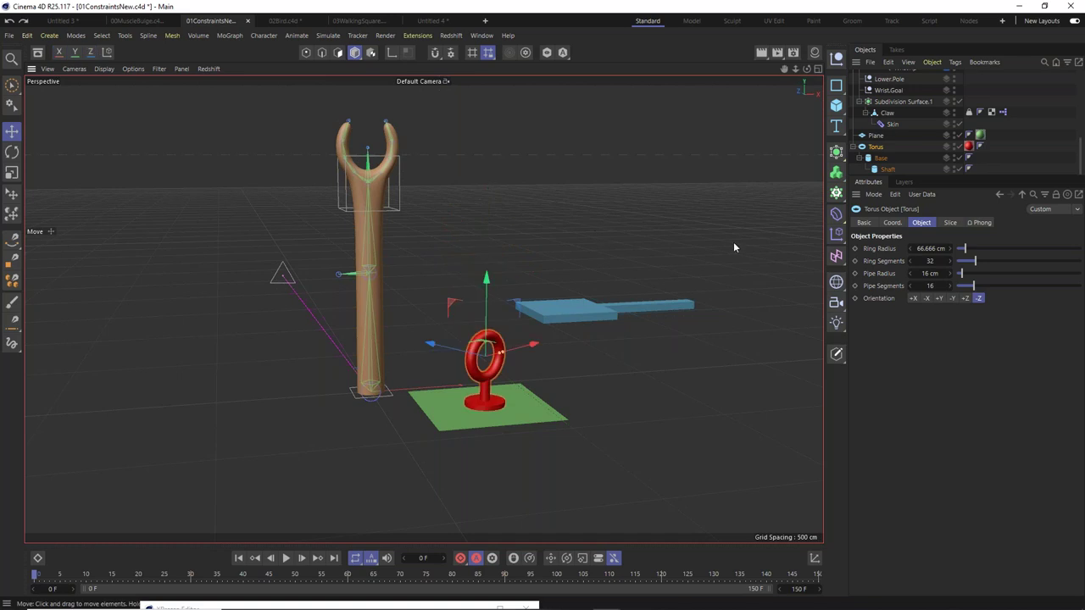
right_click(877, 151)
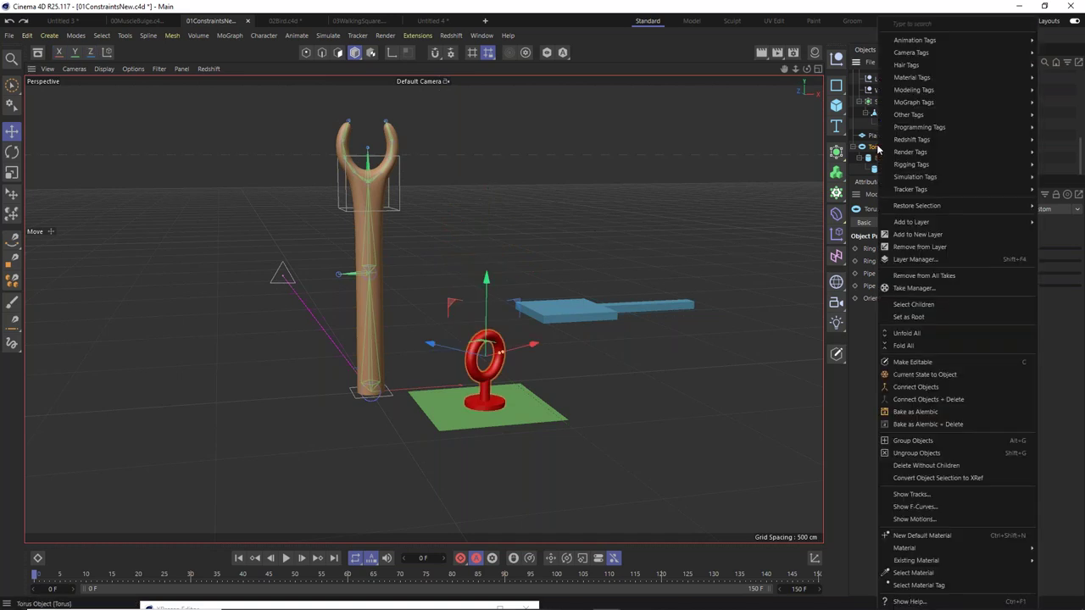
Add a Rigging Constraint tag to the Torus and enable its Parent constraint.
mouse_move(907, 167)
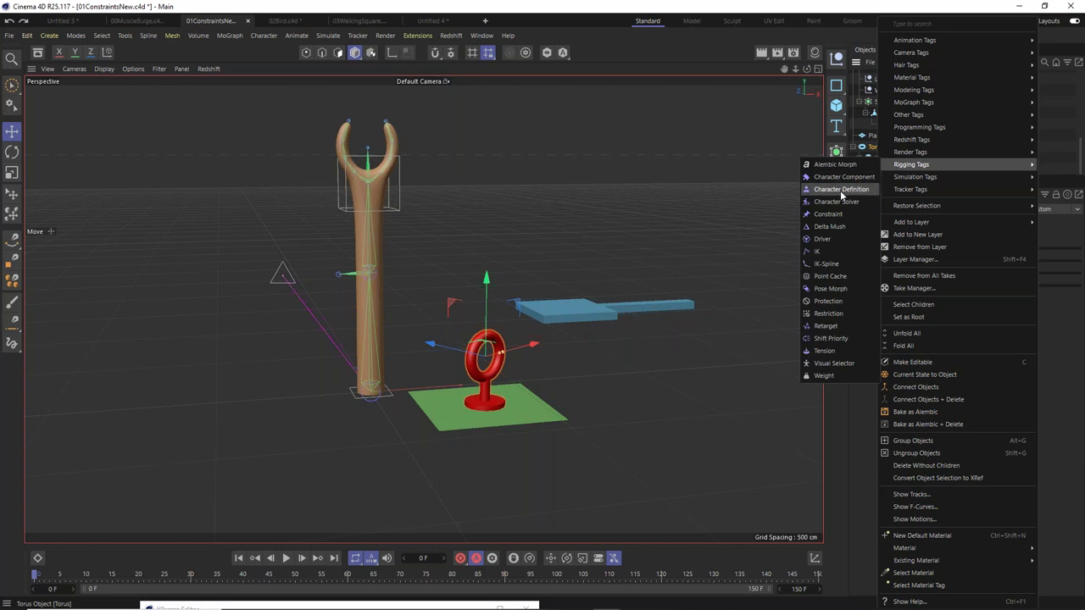
click(829, 215)
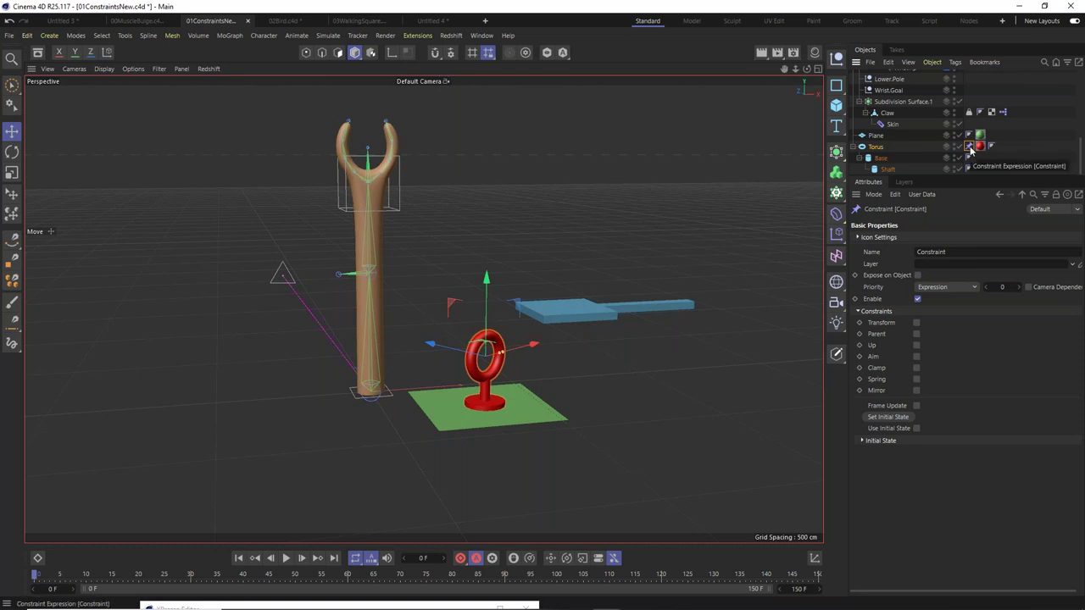
click(916, 333)
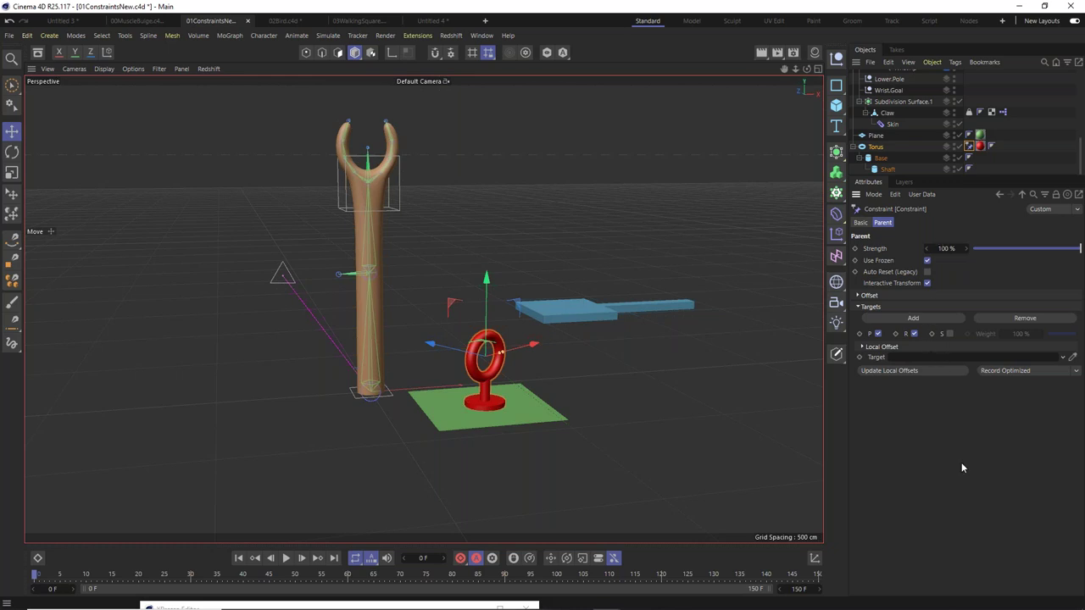
Add two more Parent target slots, then test-slide the green Plane and undo.
click(930, 320)
click(930, 321)
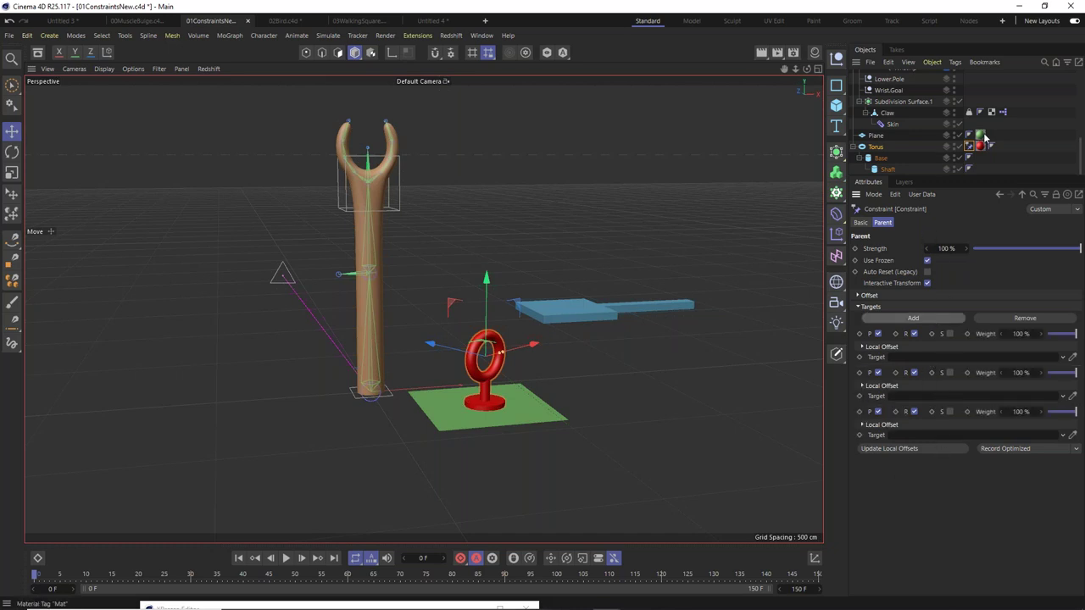
scroll(991, 139, up, 5)
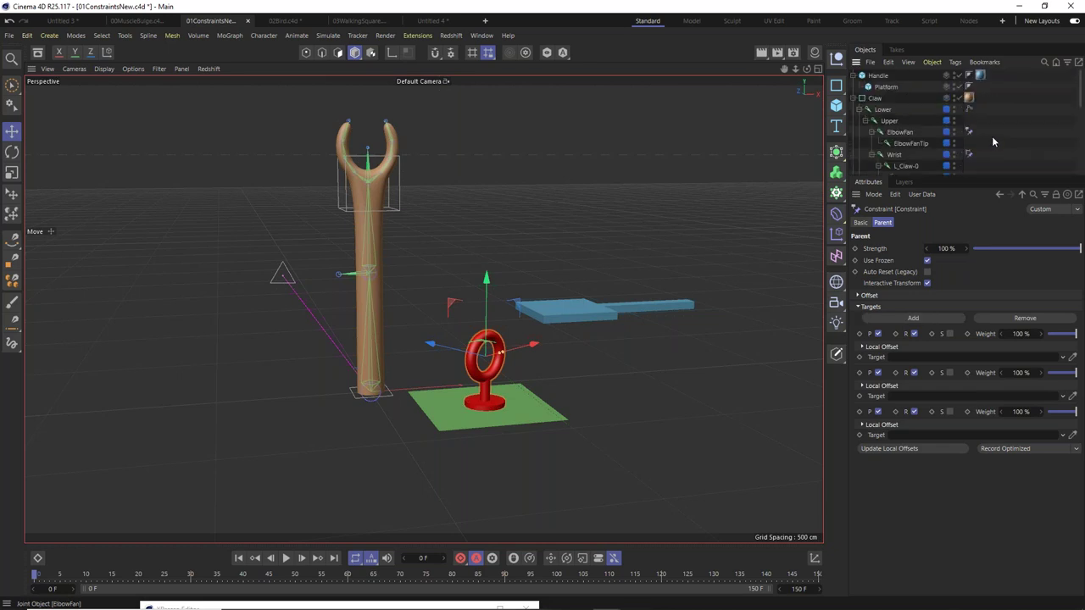
scroll(989, 143, down, 3)
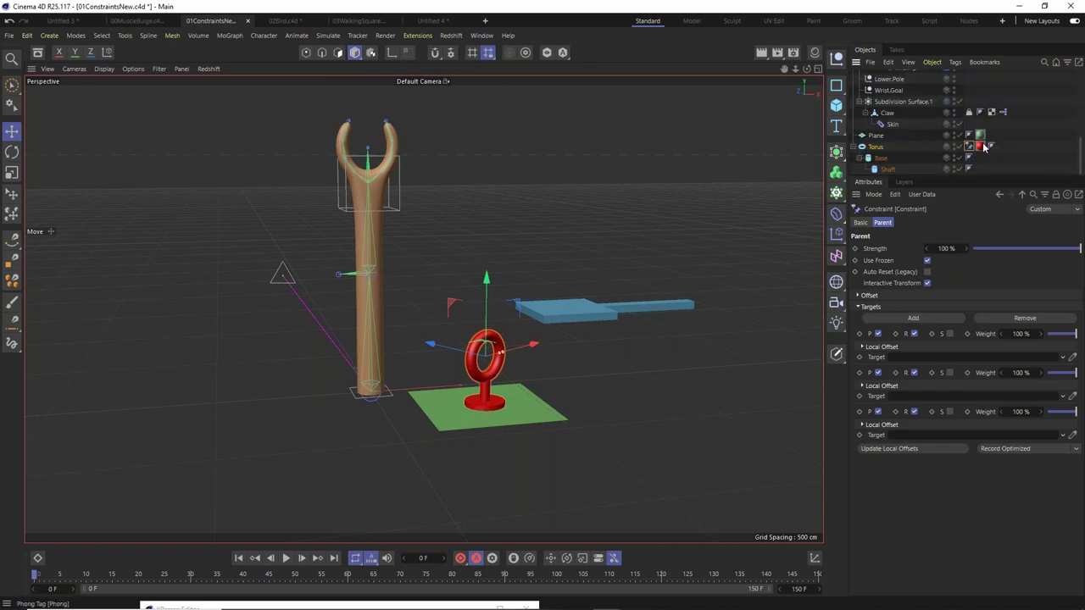
click(876, 135)
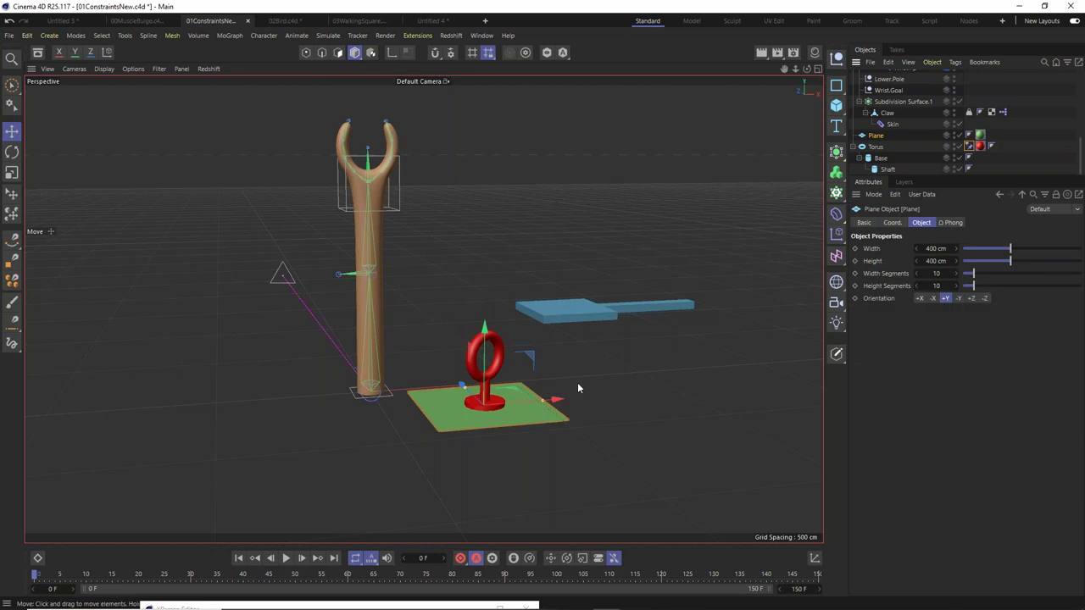
drag(556, 400, 710, 415)
key(ctrl+z)
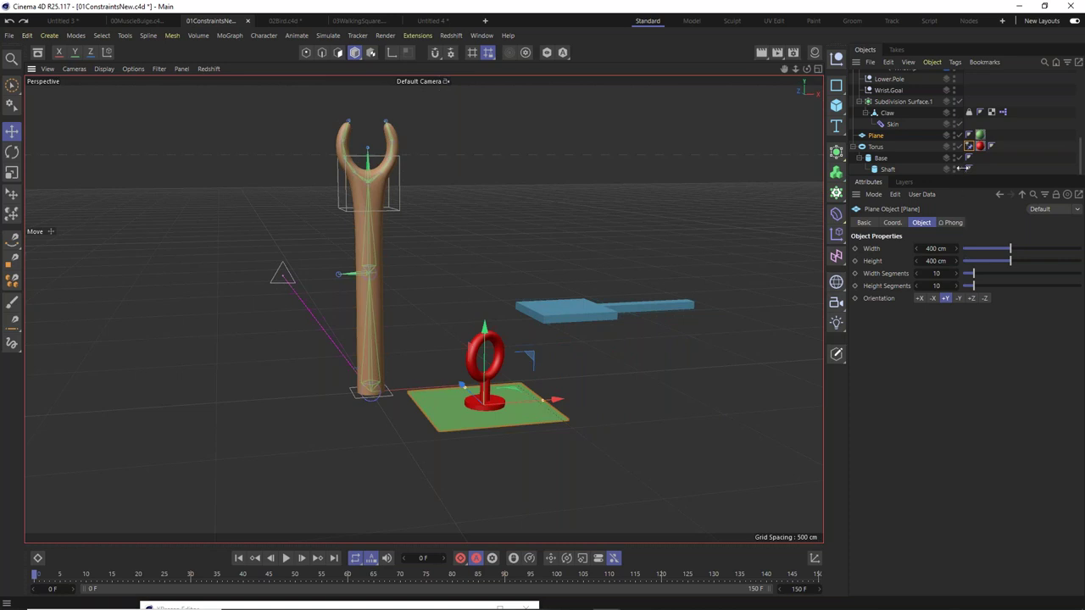
Set Plane as the first constraint target and confirm the ring follows the moving plane.
drag(973, 177, 972, 322)
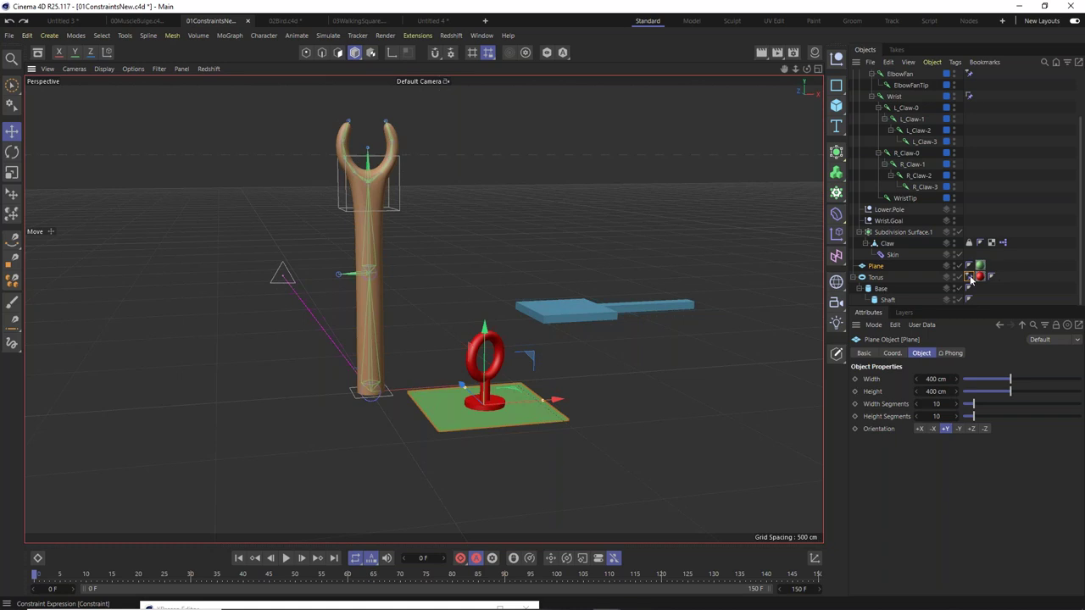
click(969, 277)
drag(878, 267, 903, 493)
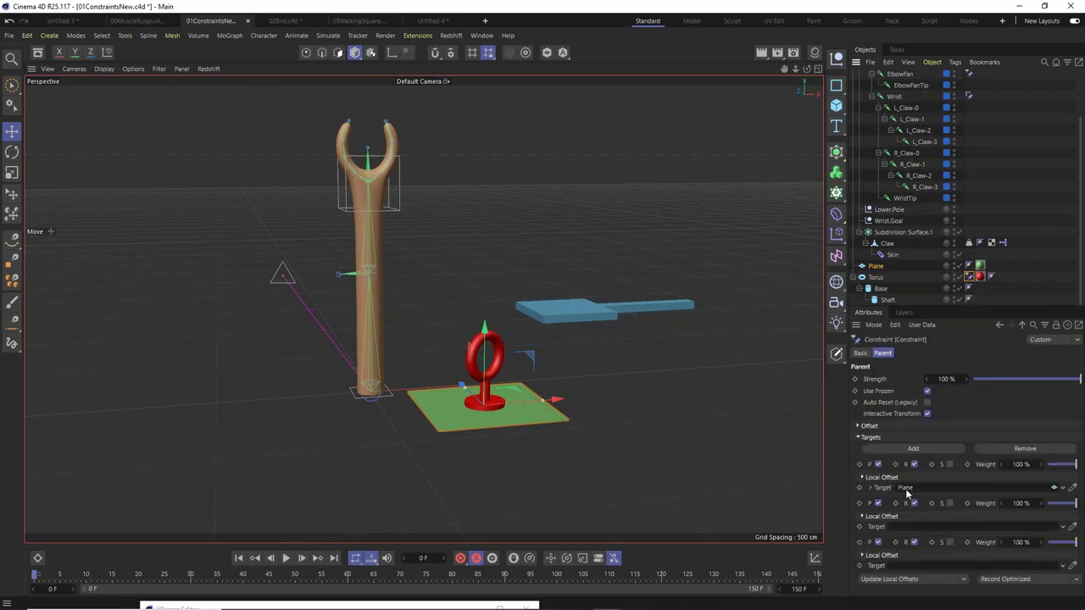
drag(553, 401, 668, 431)
key(ctrl+z)
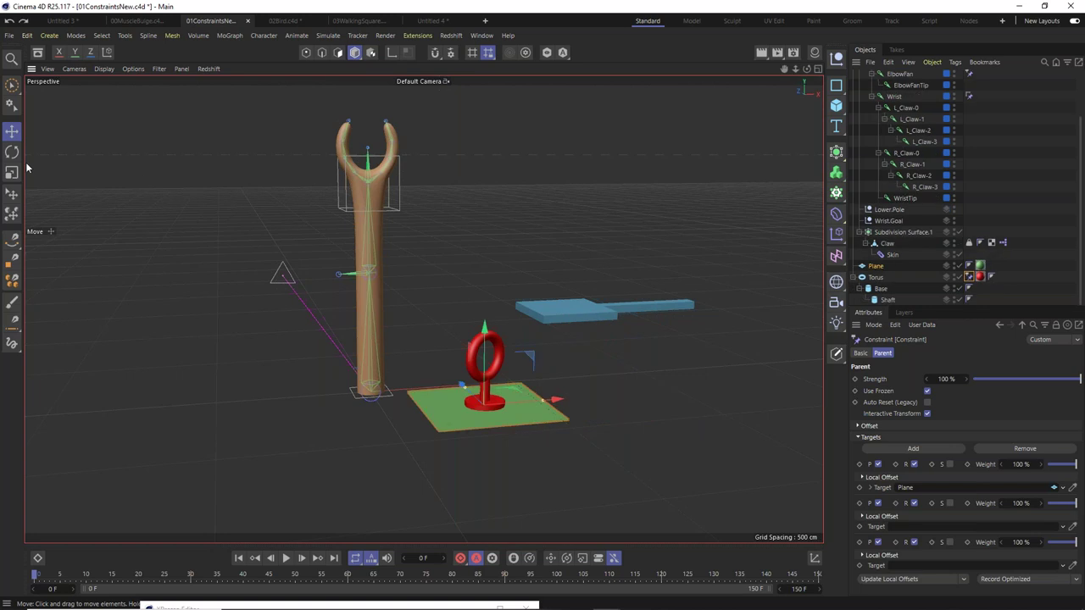
Tilt the Plane to test the ring, then set Wrist.Goal as the second constraint target.
click(11, 151)
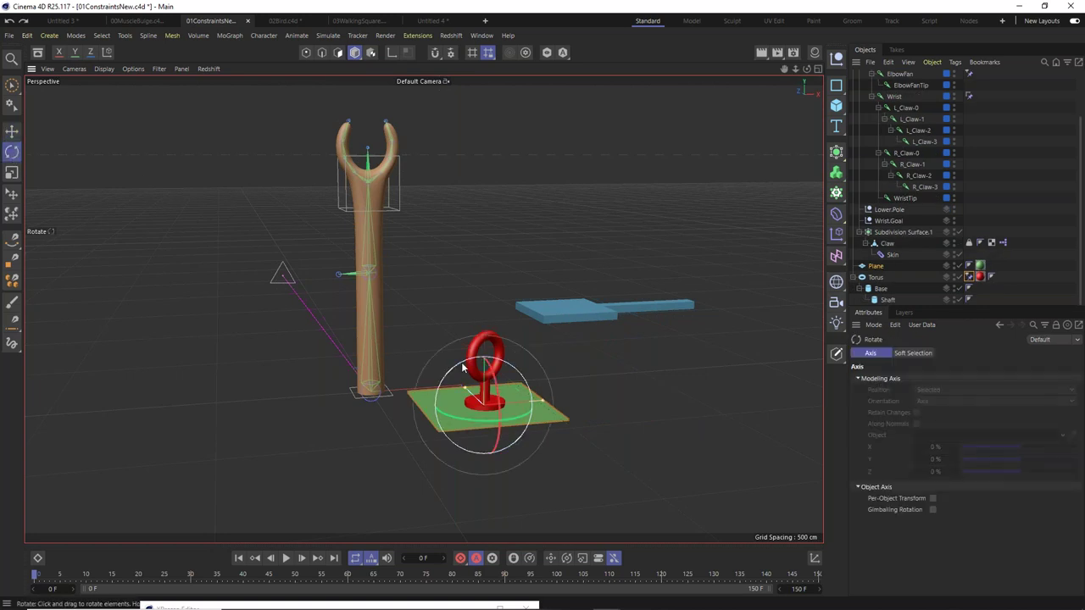
drag(481, 356, 571, 342)
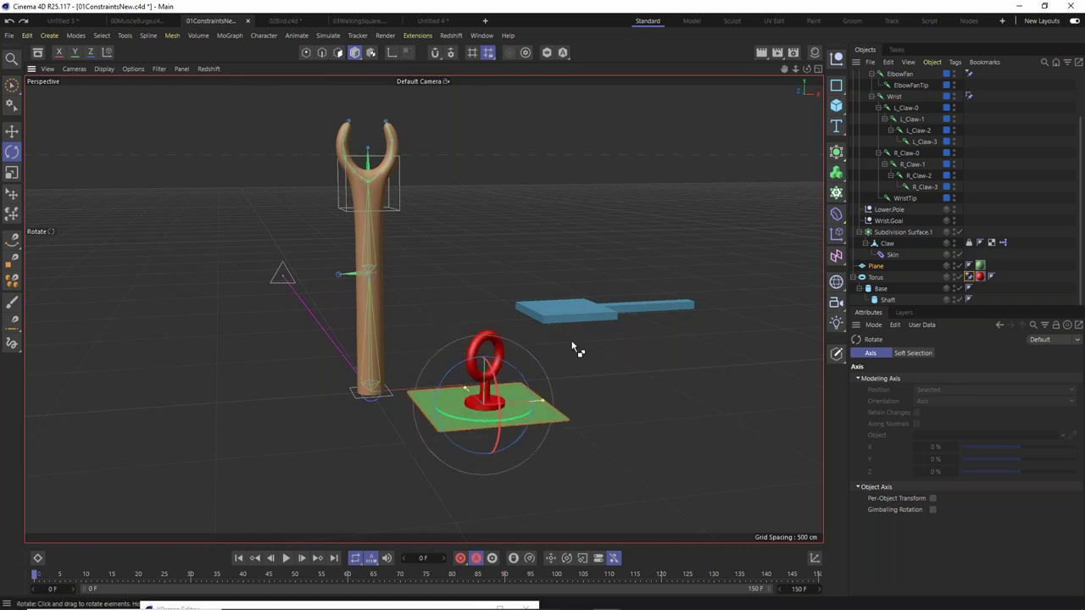
click(971, 278)
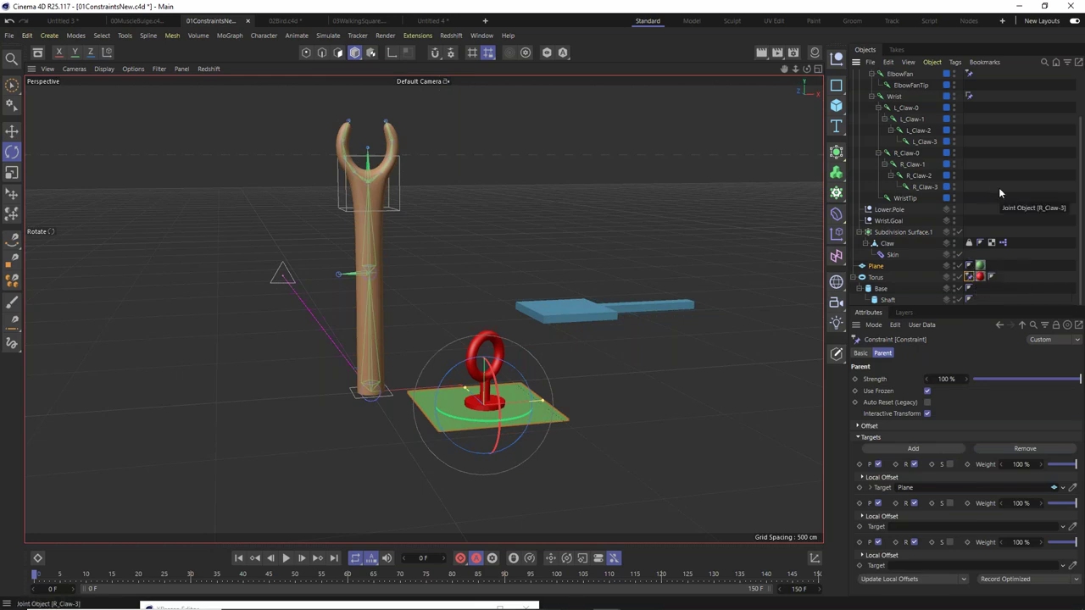
scroll(998, 194, up, 3)
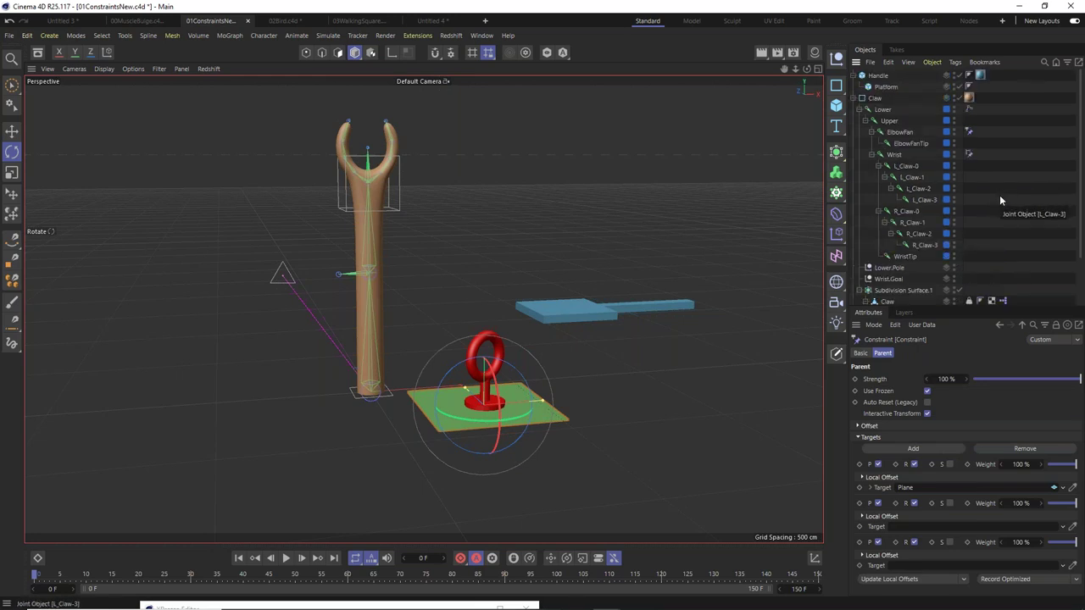
scroll(996, 157, down, 3)
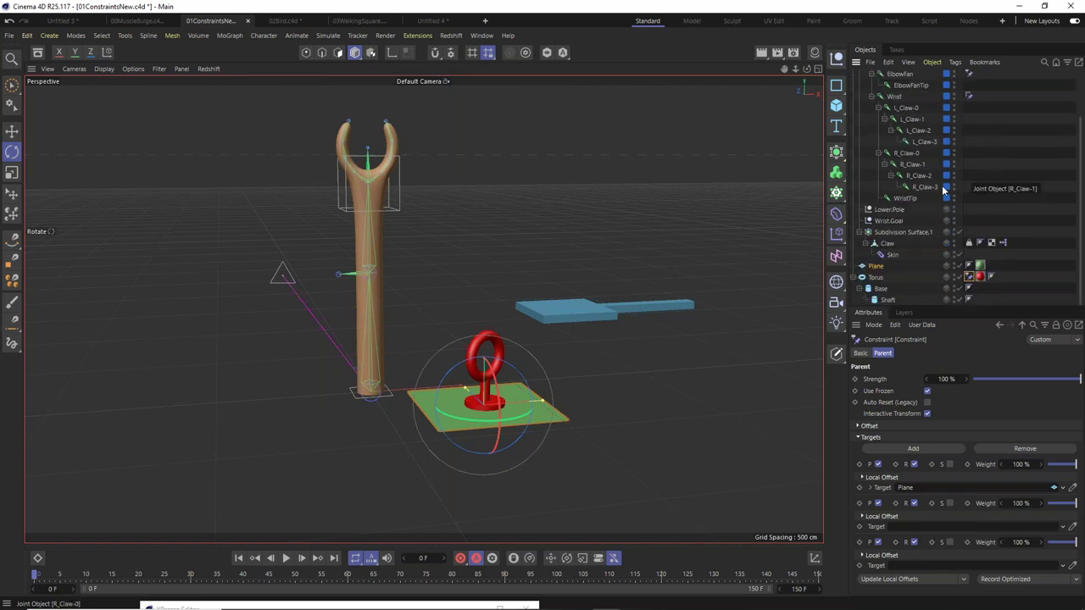
click(888, 220)
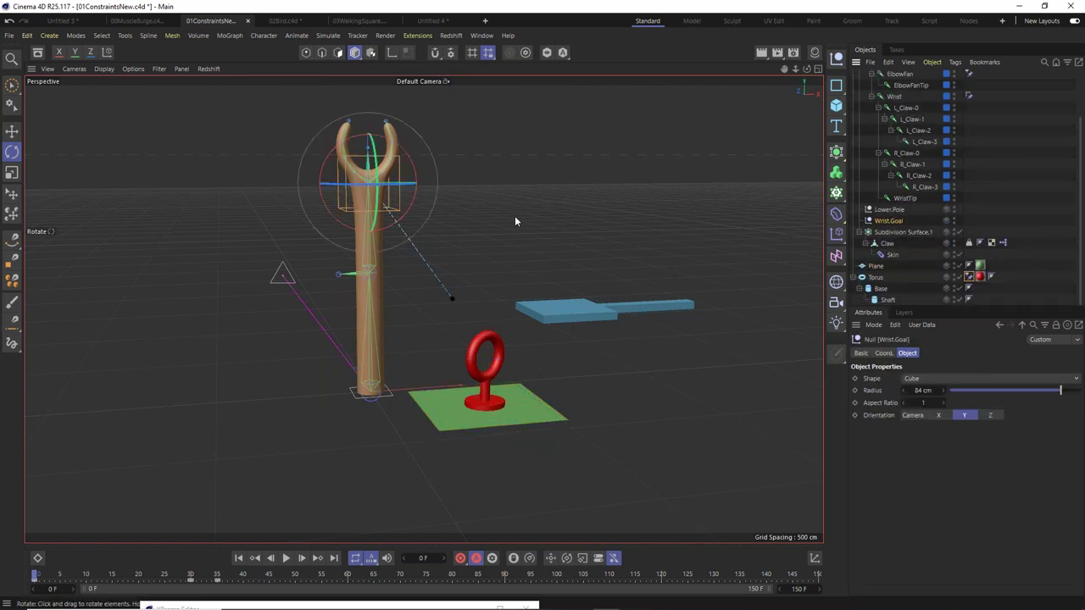
click(969, 278)
drag(889, 220, 905, 528)
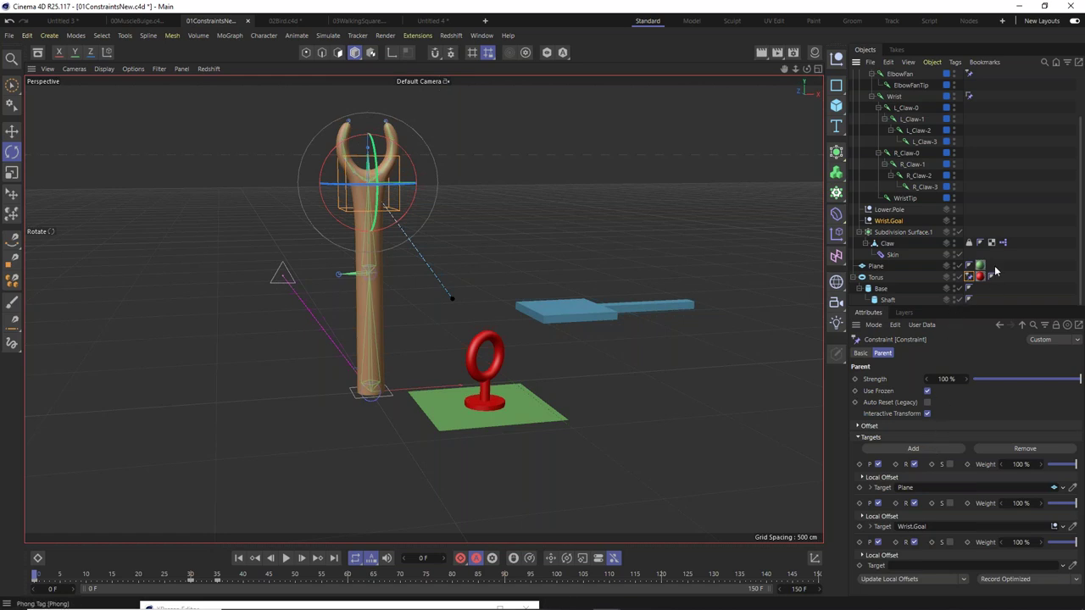
Slide the green Plane right to test that the ring follows, then undo.
click(12, 133)
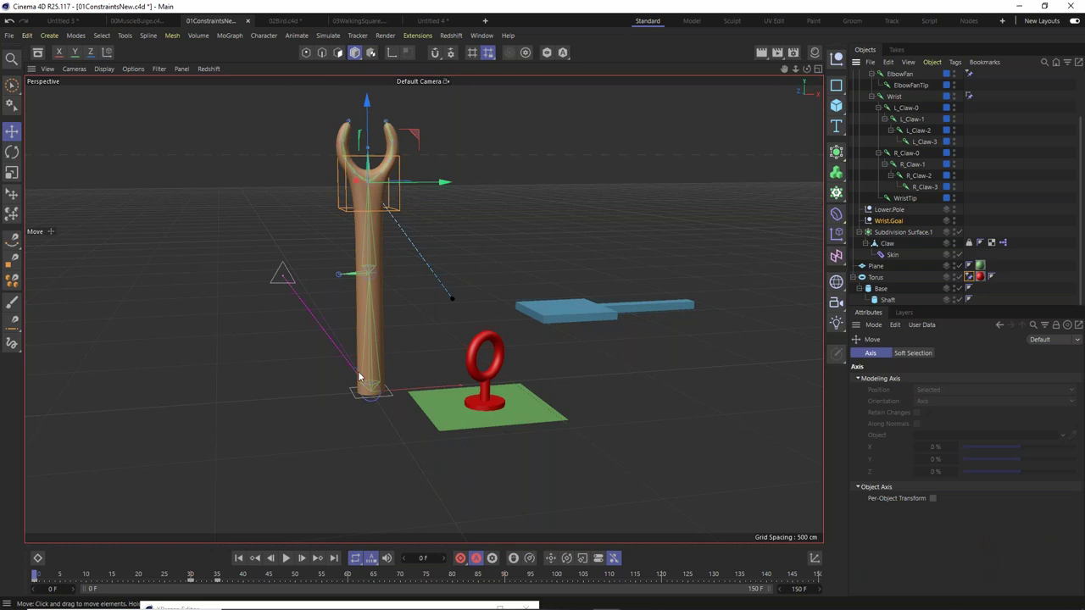
click(590, 443)
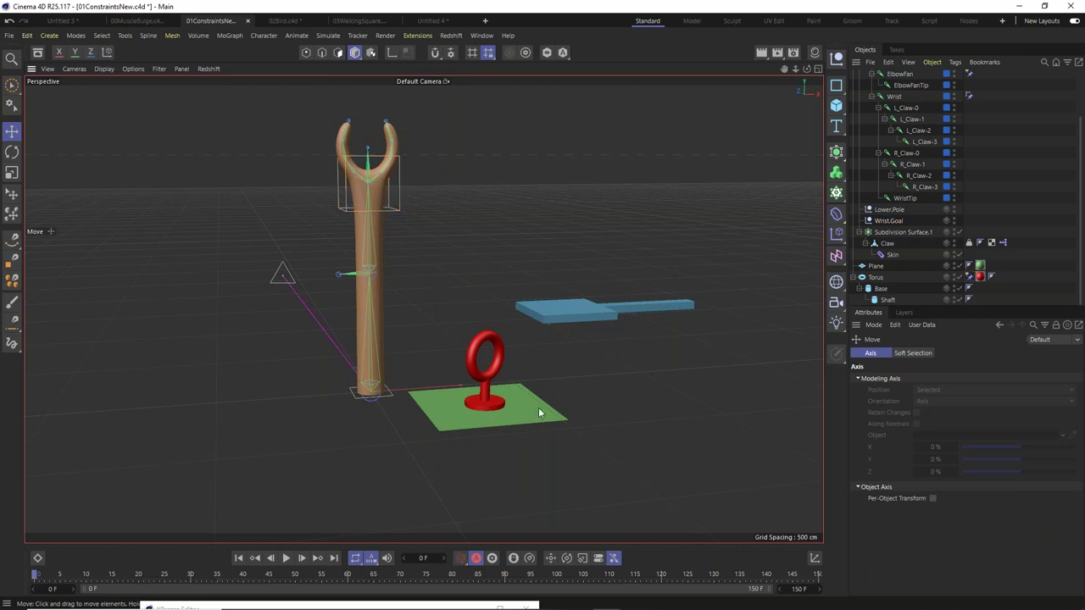
click(538, 407)
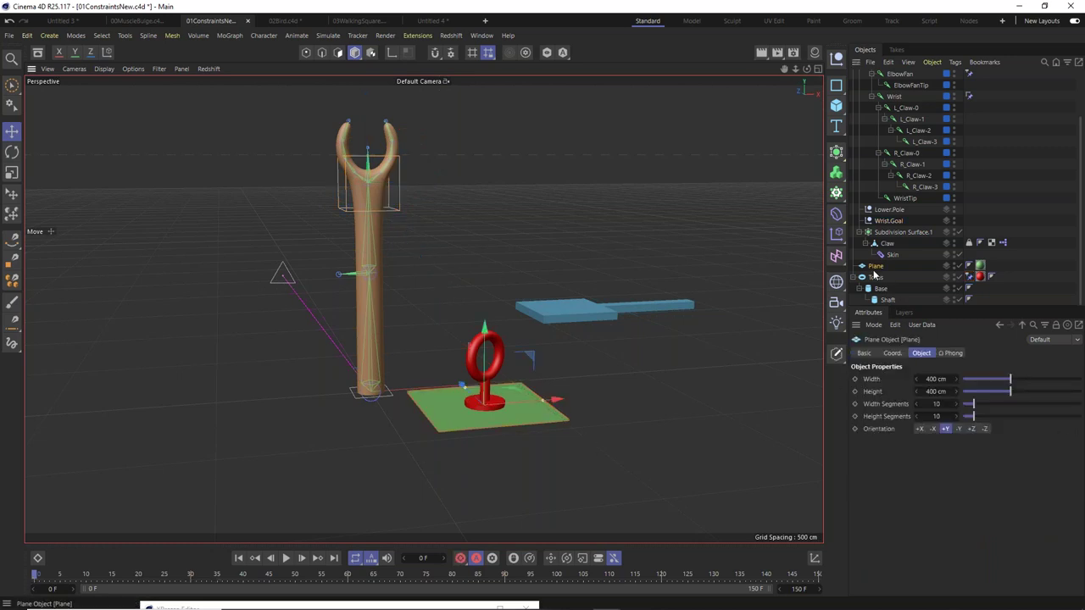
drag(558, 401, 858, 400)
key(ctrl+z)
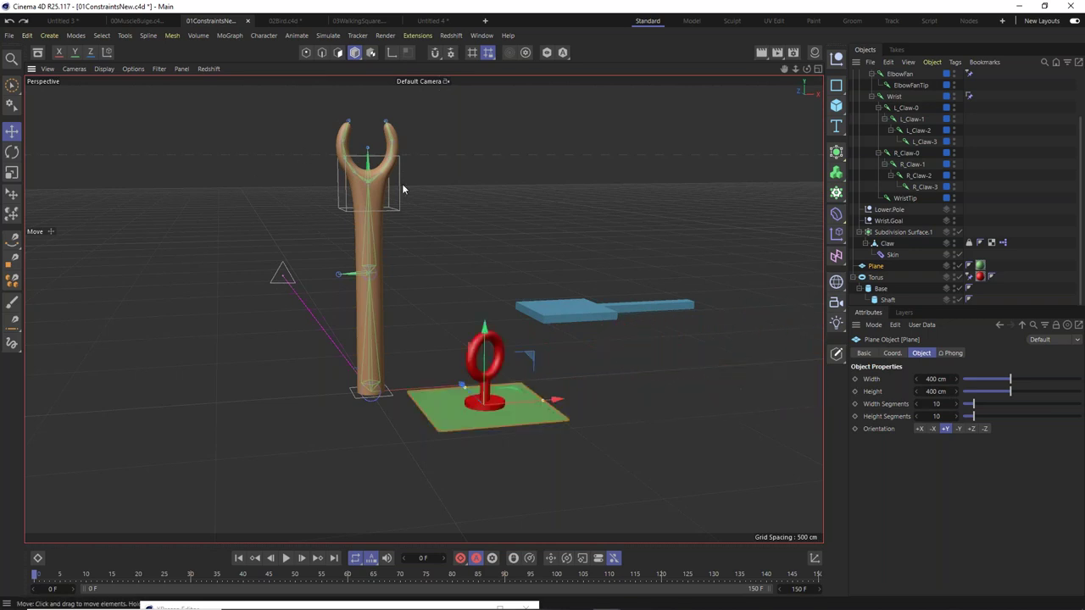
Nudge Wrist.Goal to bend the arm and set Platform as the third constraint target.
click(400, 186)
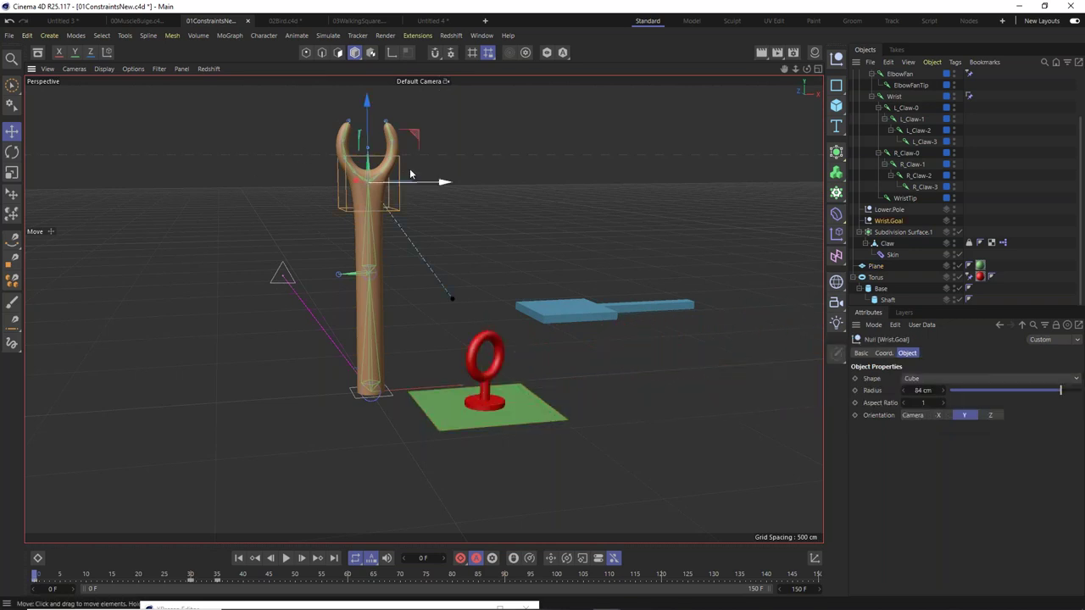
drag(416, 143, 392, 195)
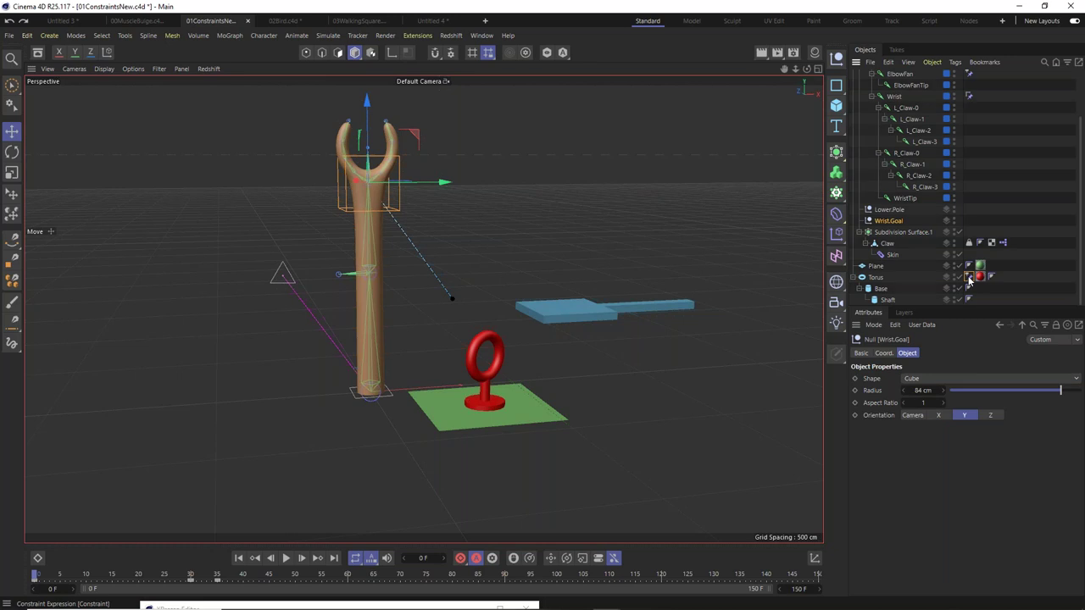
click(970, 277)
scroll(915, 170, up, 3)
drag(889, 91, 948, 571)
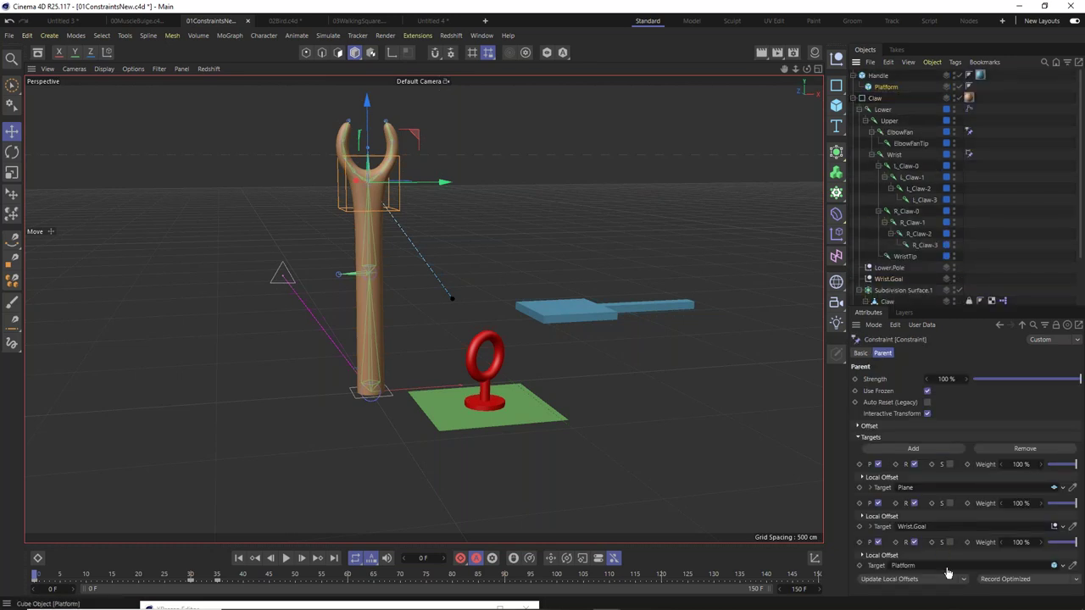
Test-slide the blue platform with undo and redo, then show the ring's constraint targets.
click(878, 75)
drag(717, 304, 804, 299)
key(ctrl+z)
key(ctrl+y)
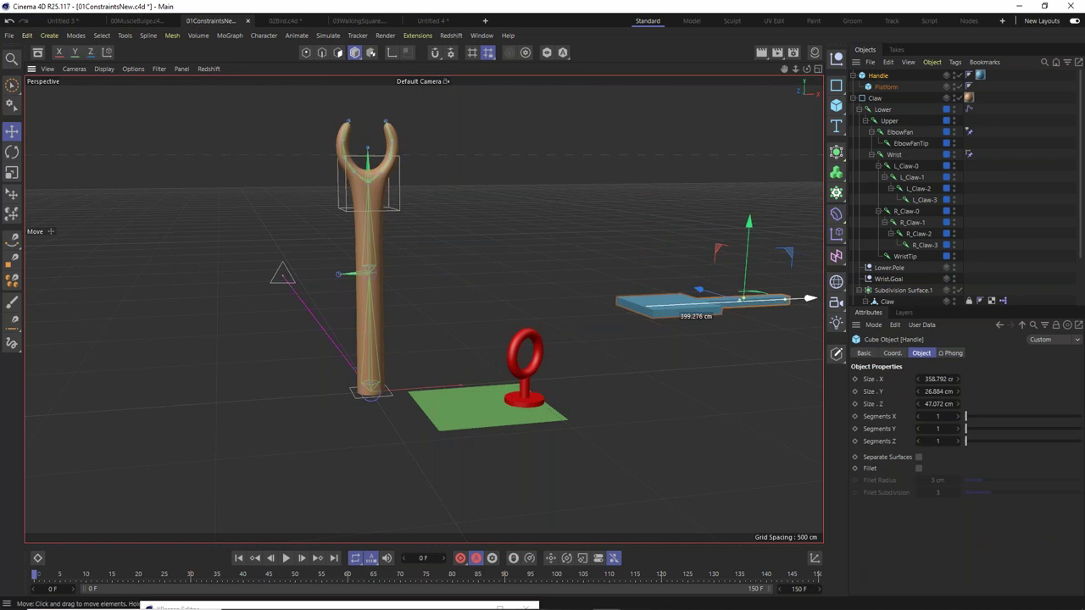
key(ctrl+z)
click(490, 427)
drag(557, 405, 534, 394)
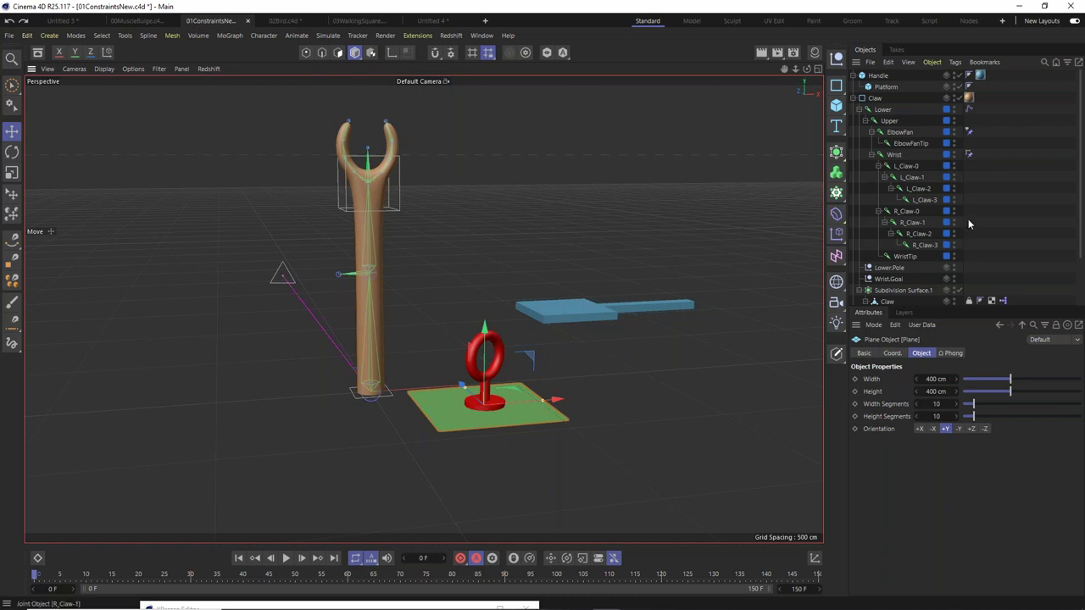
scroll(968, 218, down, 2)
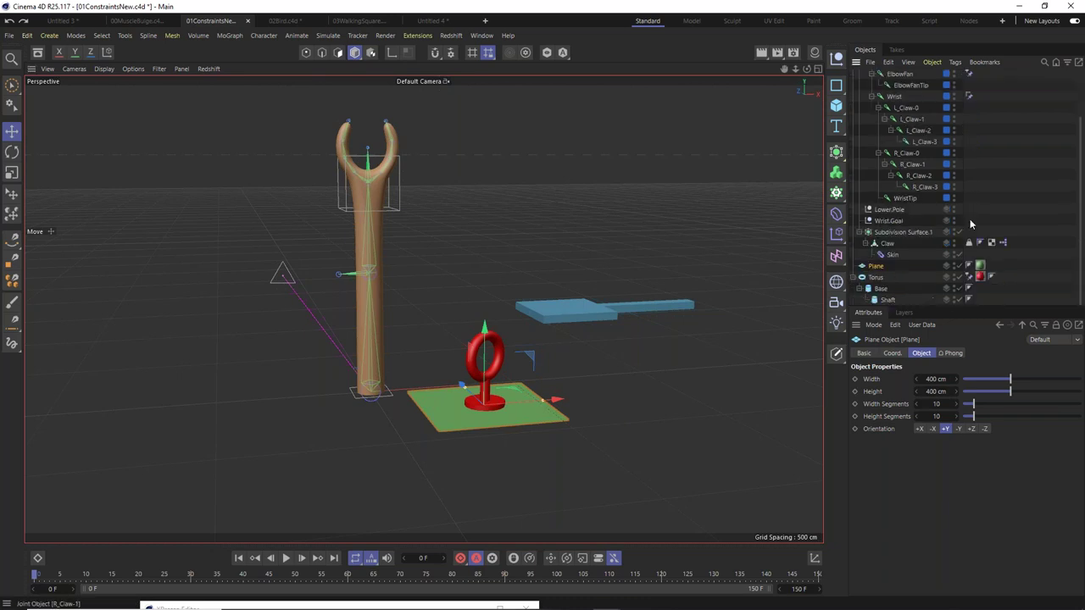
click(968, 277)
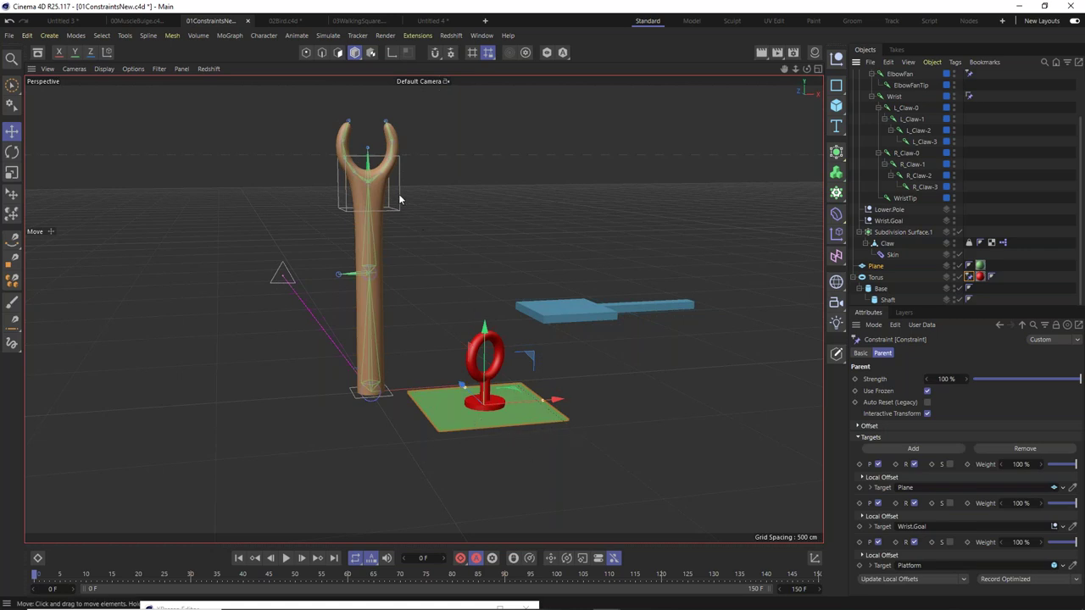
Enlarge the constraint settings and drop the Wrist.Goal and Platform weights to 0% while previewing.
mouse_move(39, 578)
mouse_down()
mouse_move(174, 603)
mouse_move(35, 593)
mouse_up()
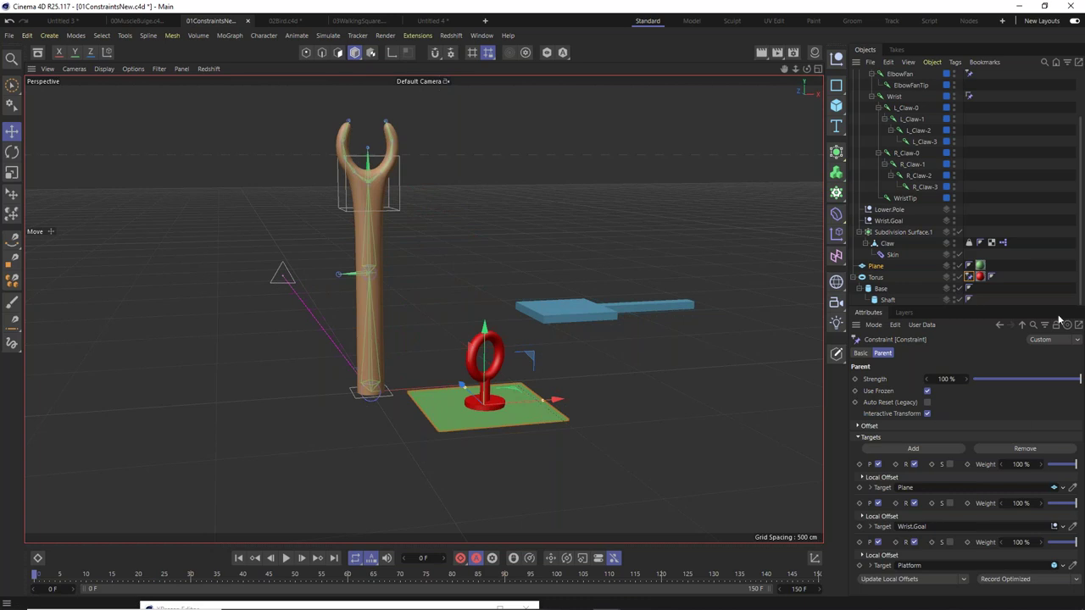
drag(1038, 305, 1041, 207)
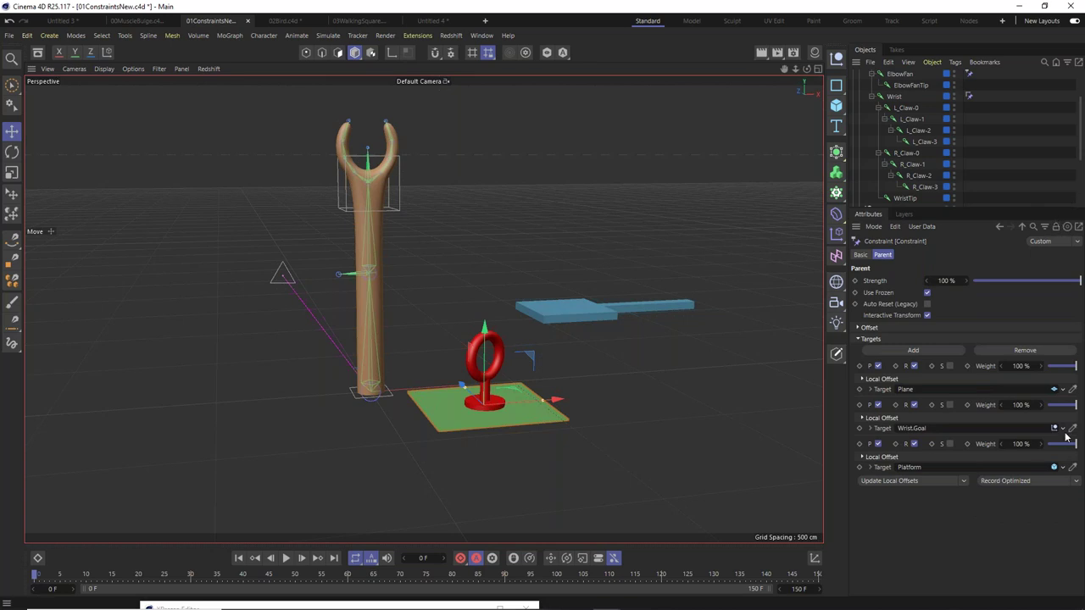
drag(1076, 410, 1049, 409)
drag(1076, 447, 1010, 452)
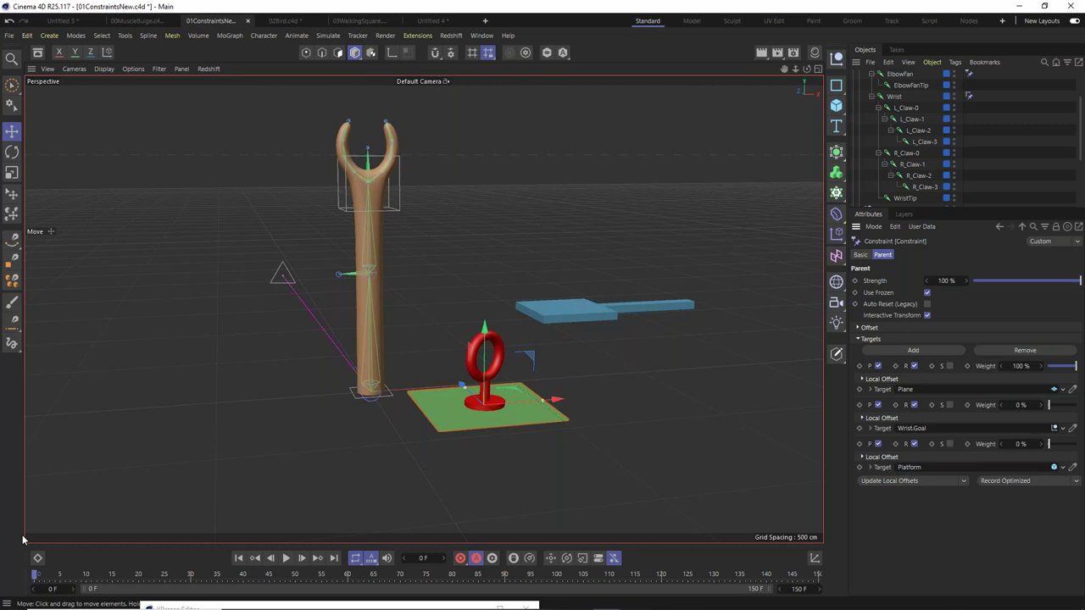
drag(39, 578, 12, 598)
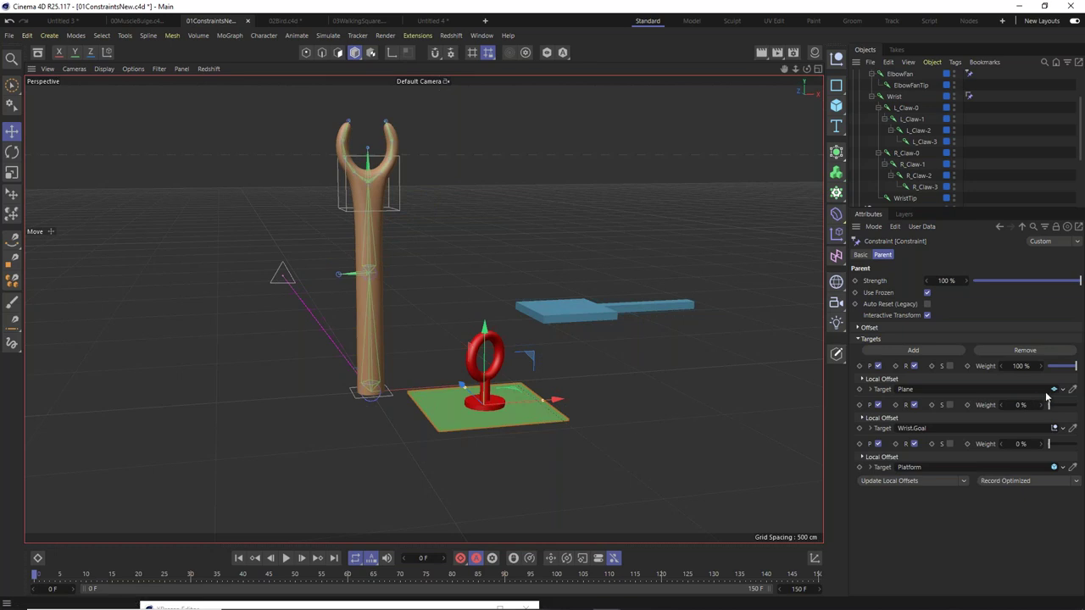
At the ring-reach frame, test Plane 0% and Wrist.Goal 100%, undo to all 100%, return to frame 0.
drag(39, 577, 219, 576)
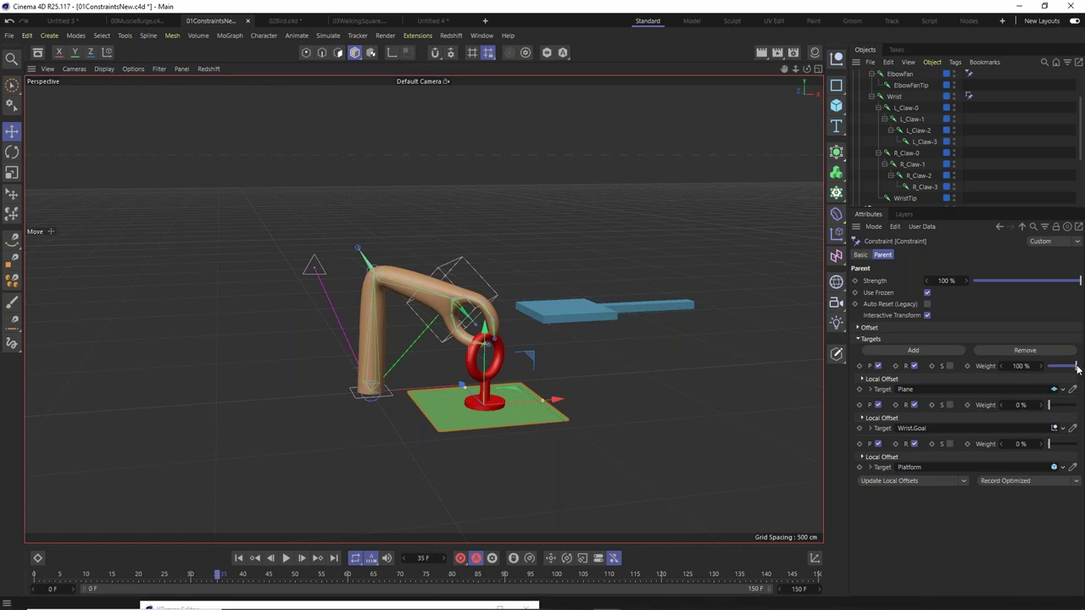
drag(1078, 366, 1048, 367)
drag(1048, 405, 1077, 405)
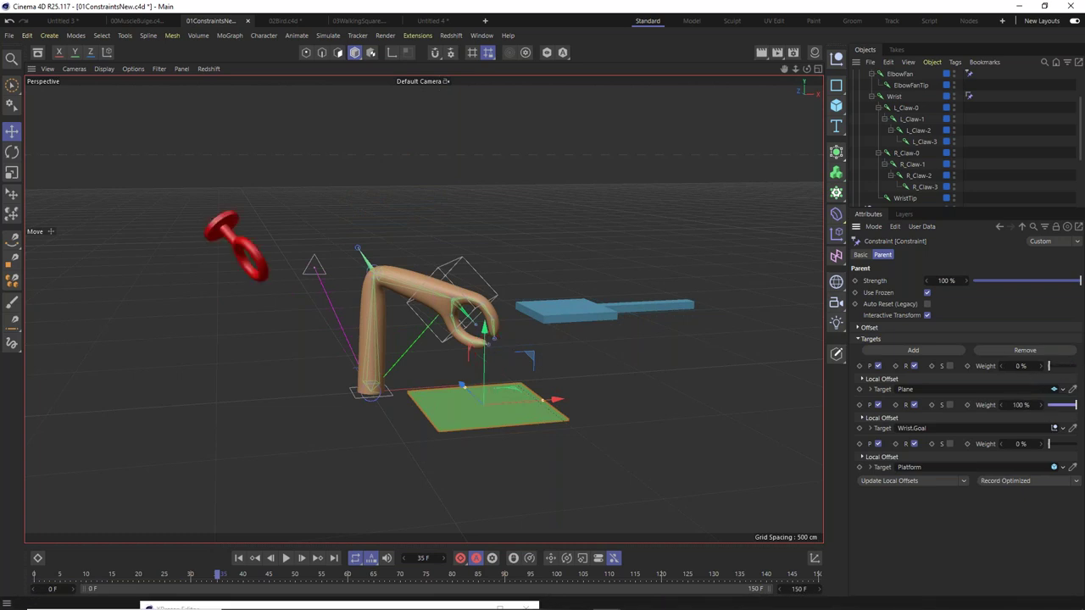
key(ctrl+z)
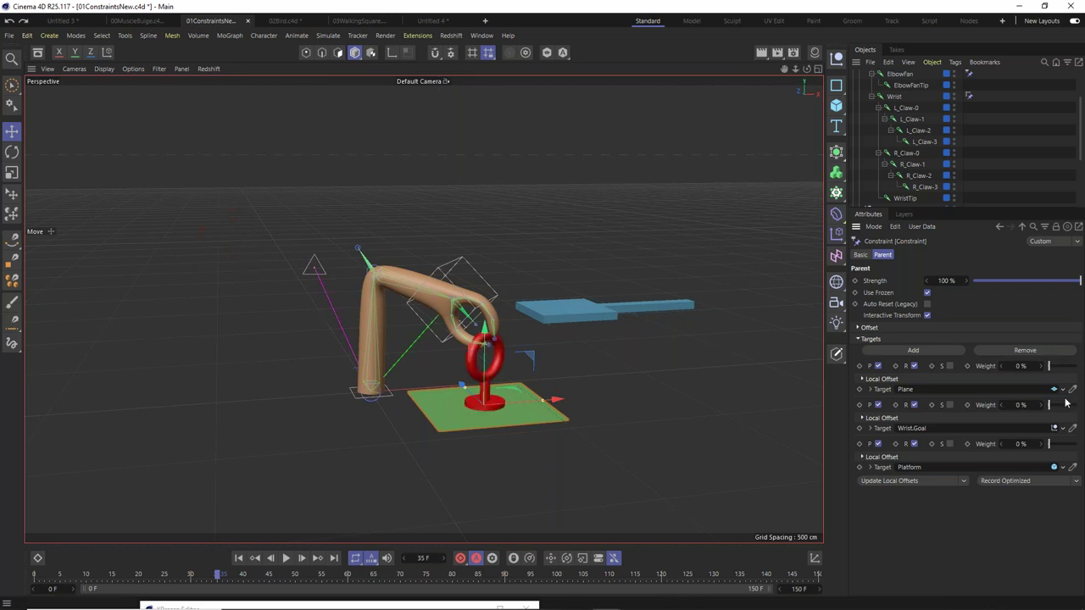
key(ctrl+z)
key(ctrl+z)
key(ctrl+z)
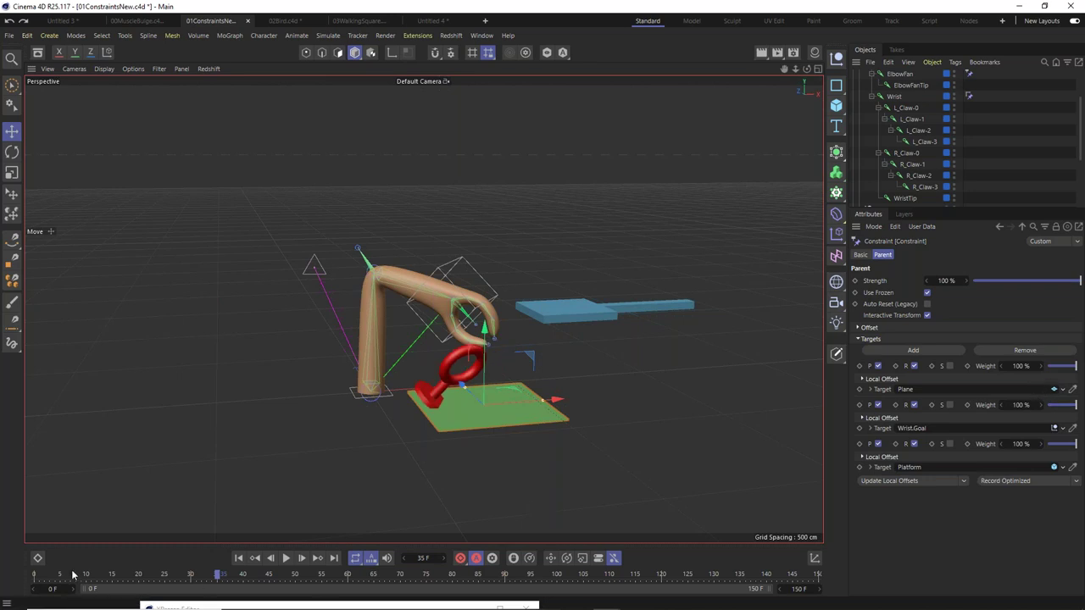
drag(70, 574, 3, 575)
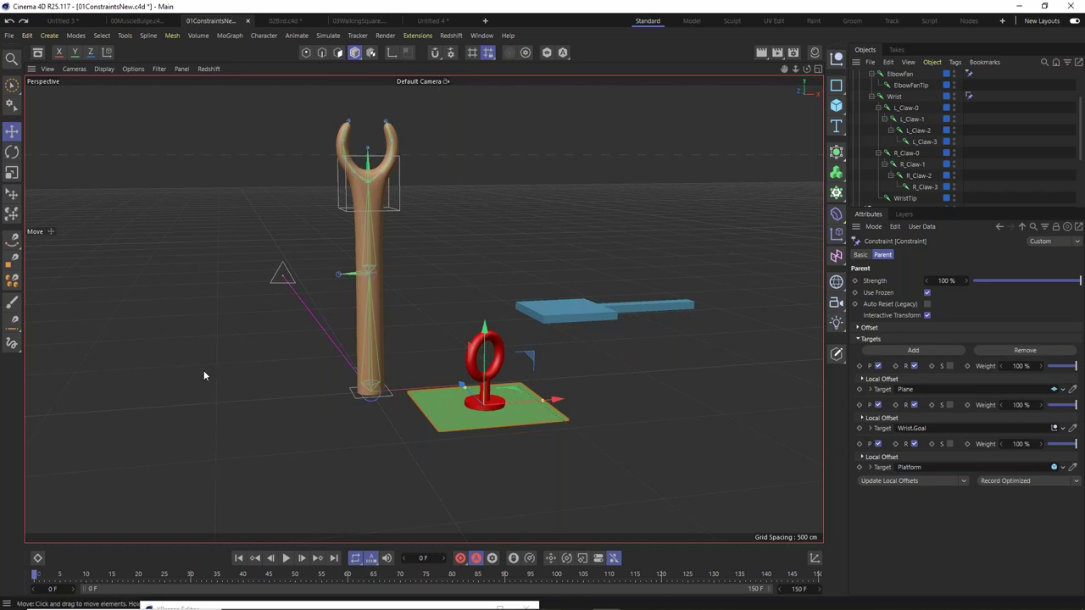
click(887, 482)
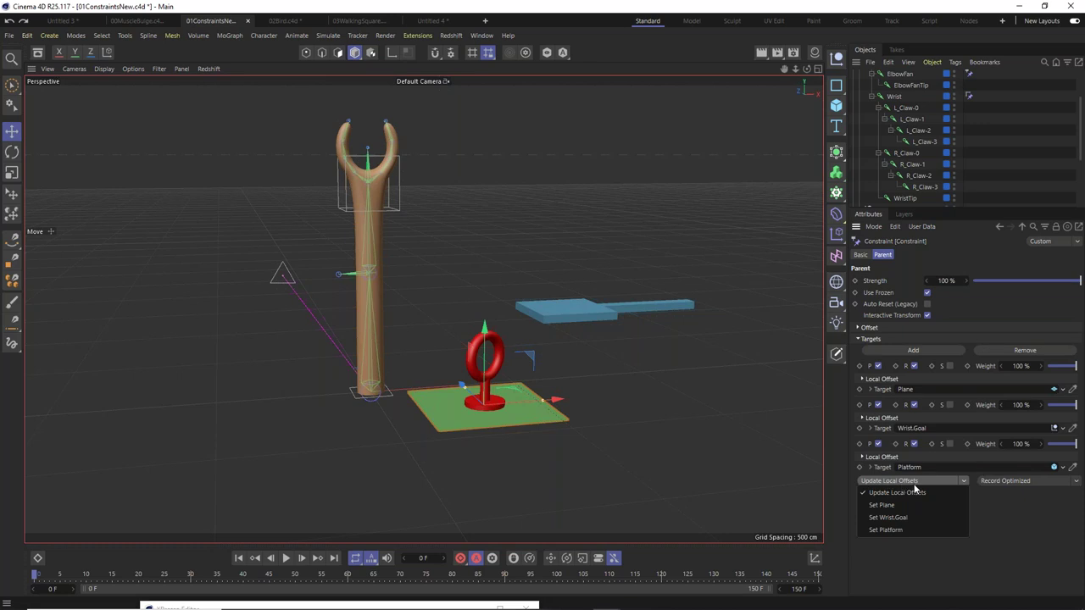
Choose Set Plane to key weights at frame 0: Plane 100%, Wrist.Goal and Platform 0%.
click(912, 505)
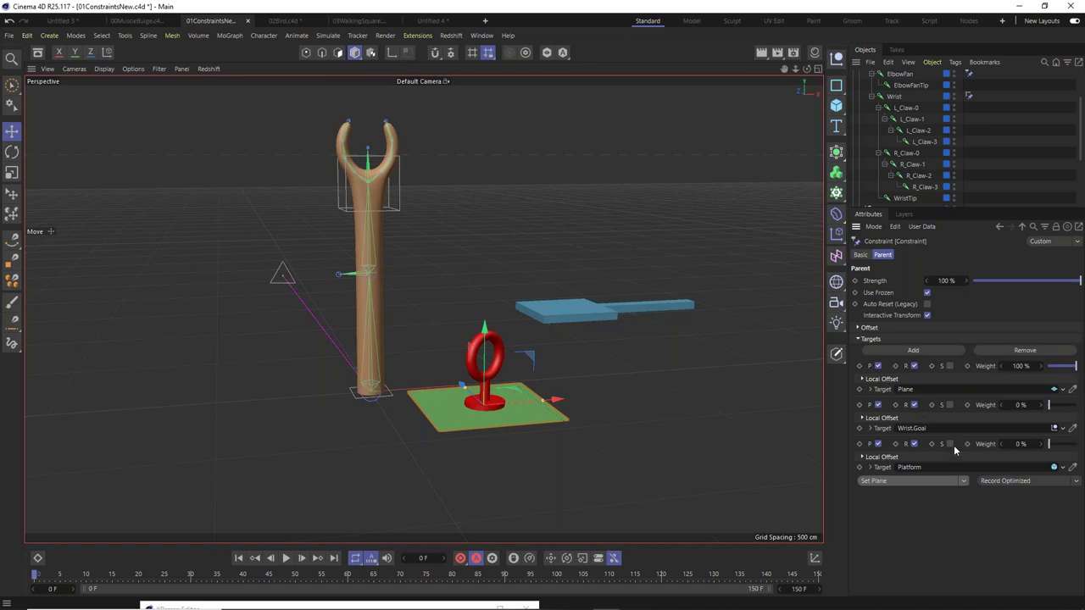
key(ctrl+z)
click(914, 481)
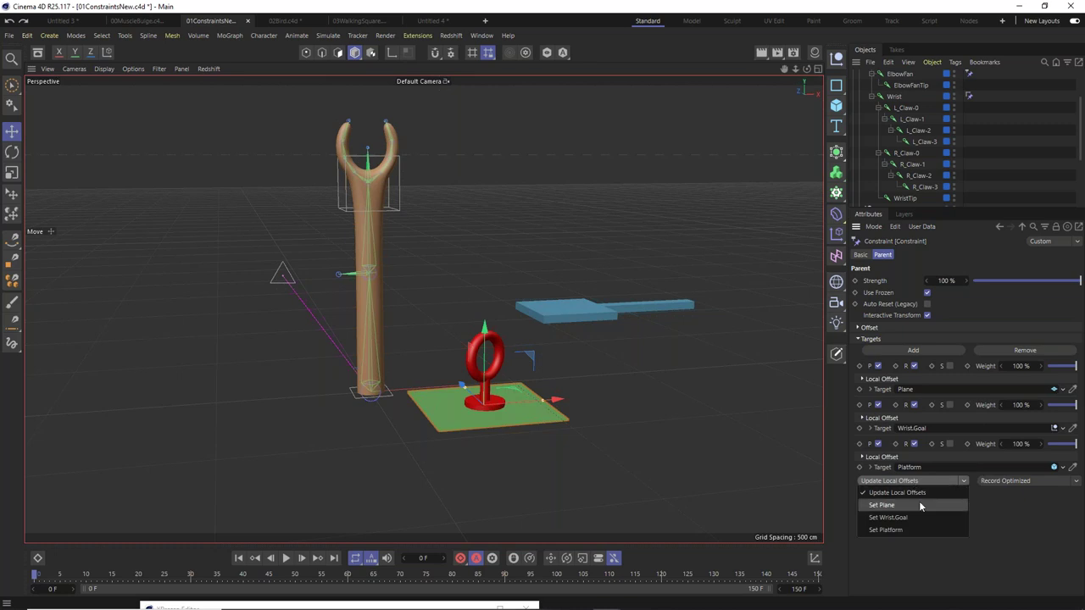
click(918, 502)
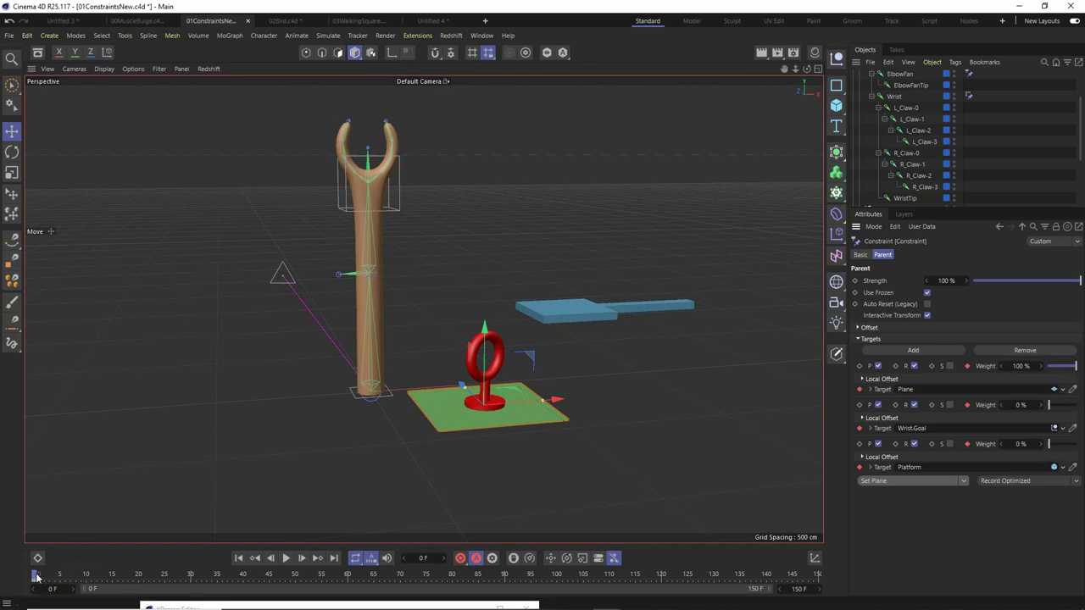
At frame 35, choose Set Wrist.Goal so the ring follows the claw at 100% weight.
drag(38, 578, 217, 575)
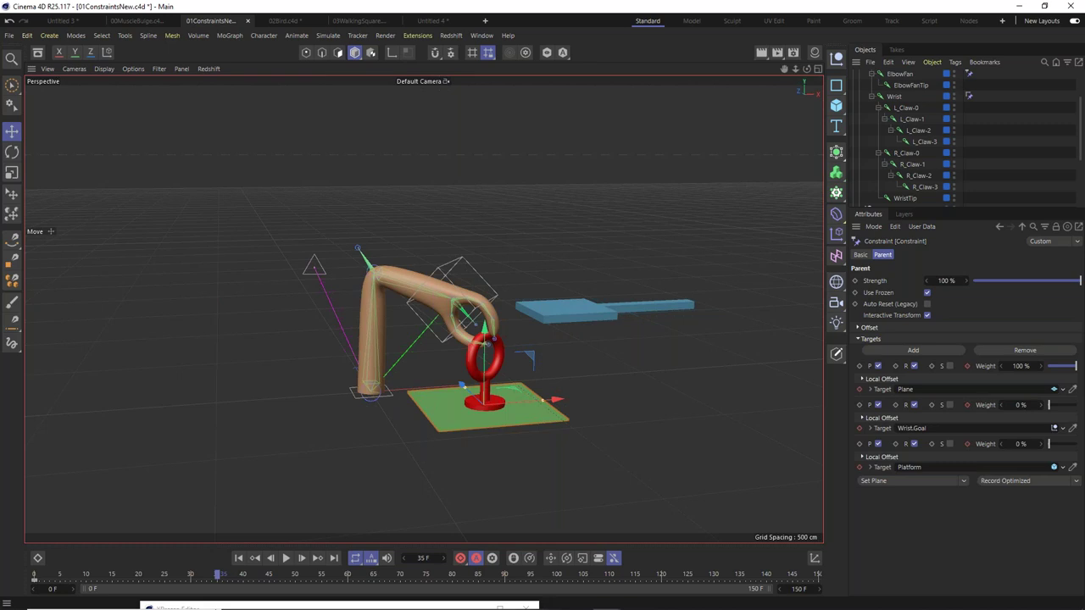
mouse_move(233, 607)
click(891, 481)
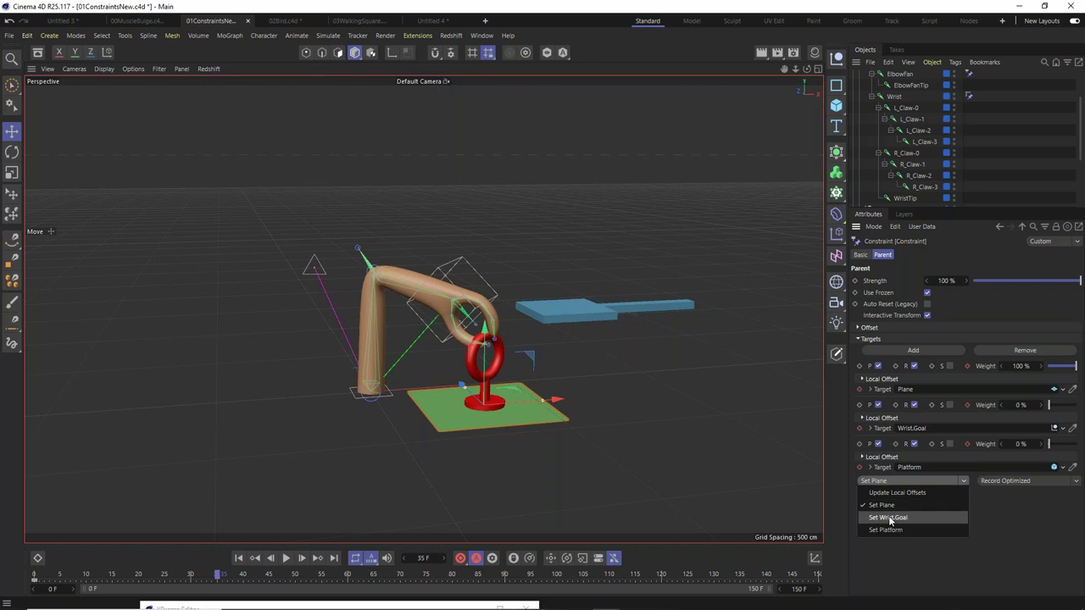
click(889, 518)
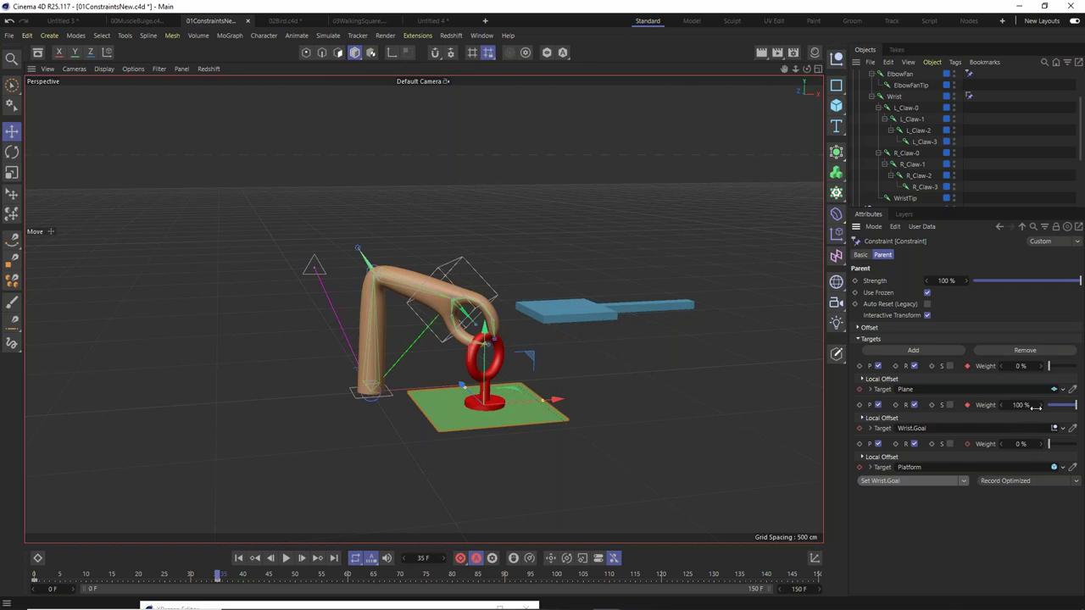
Preview the grab around frames 33–35 and nudge the Wrist.Goal null to adjust the hold.
mouse_move(217, 576)
mouse_down()
mouse_move(93, 576)
mouse_move(218, 577)
mouse_up()
click(216, 577)
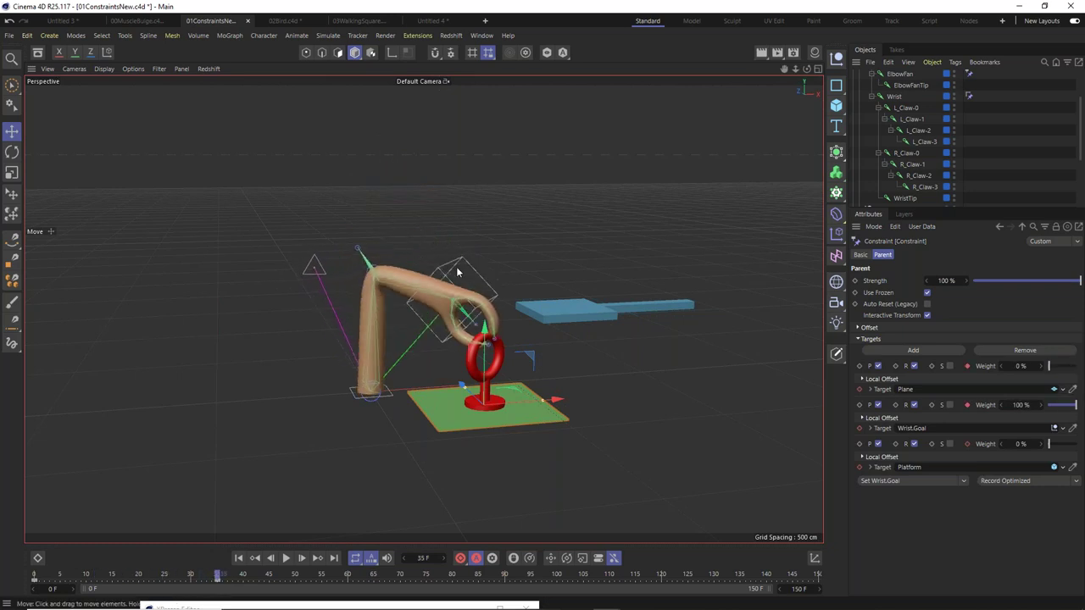
scroll(471, 269, up, 3)
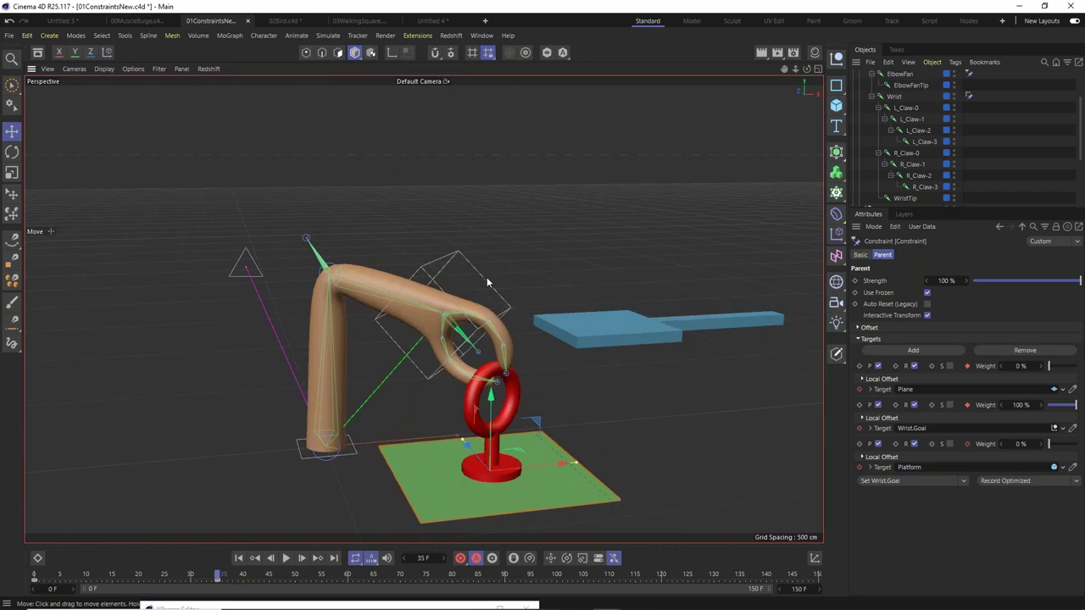
click(486, 277)
drag(451, 379, 263, 314)
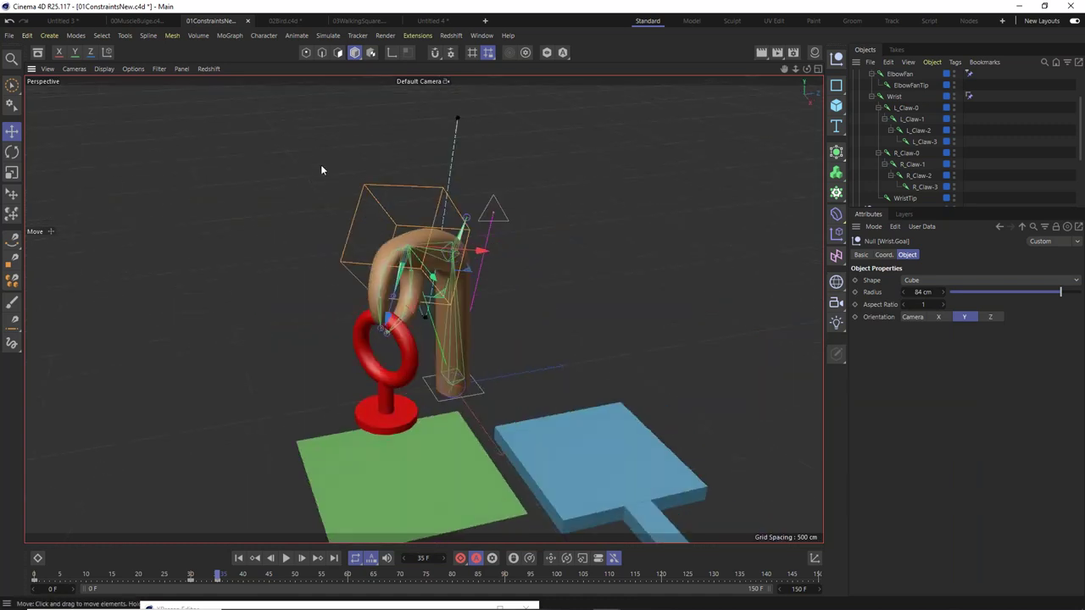
Shift Wrist.Goal along the world X axis, select Lower.Pole, and scrub back toward frame 0.
click(106, 52)
drag(485, 238, 399, 292)
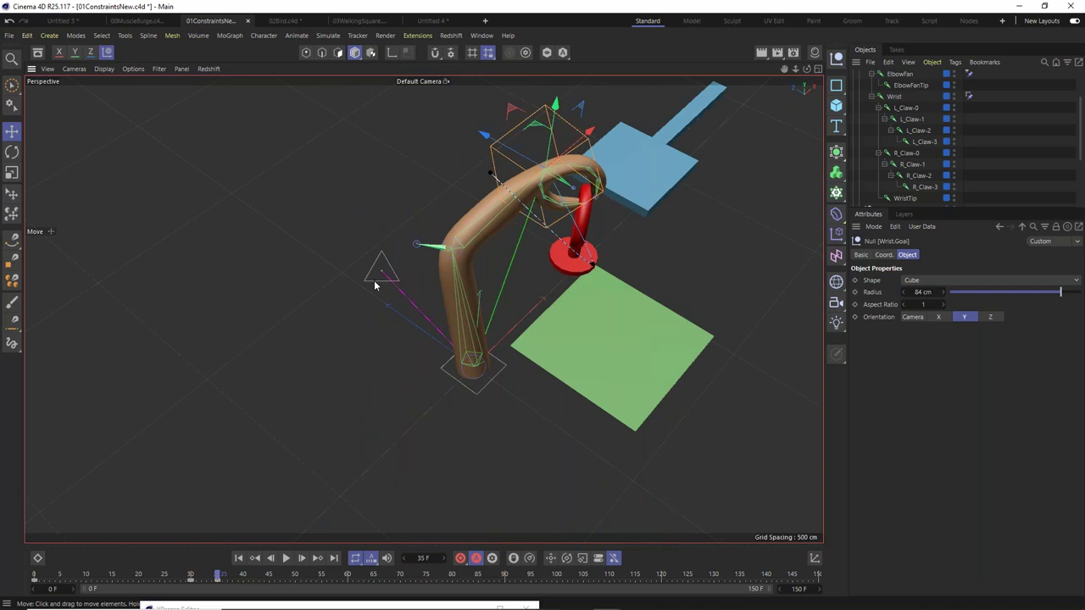
click(376, 283)
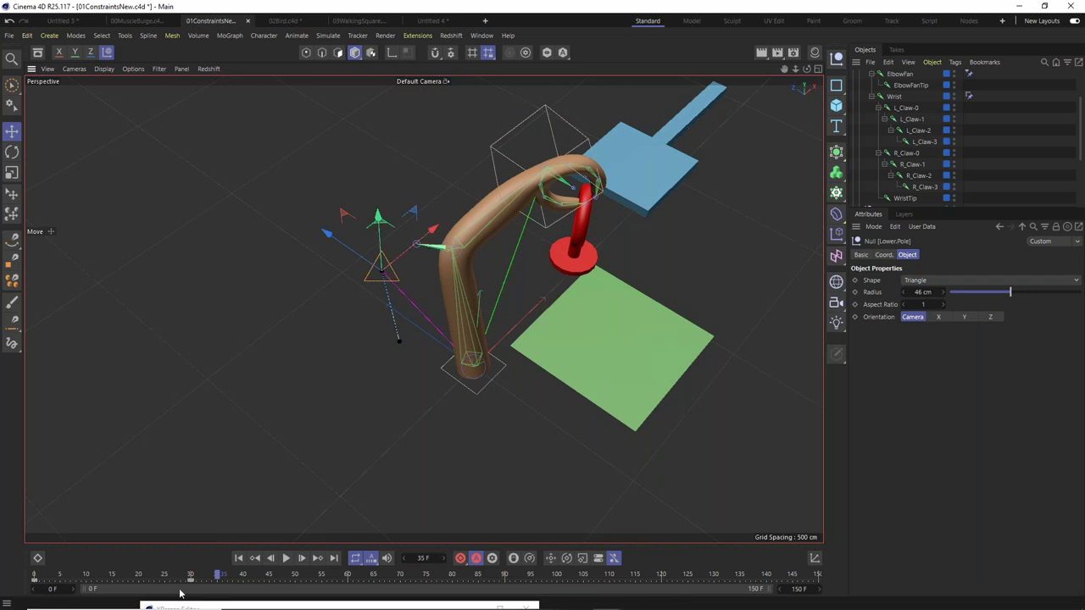
drag(120, 575, 14, 587)
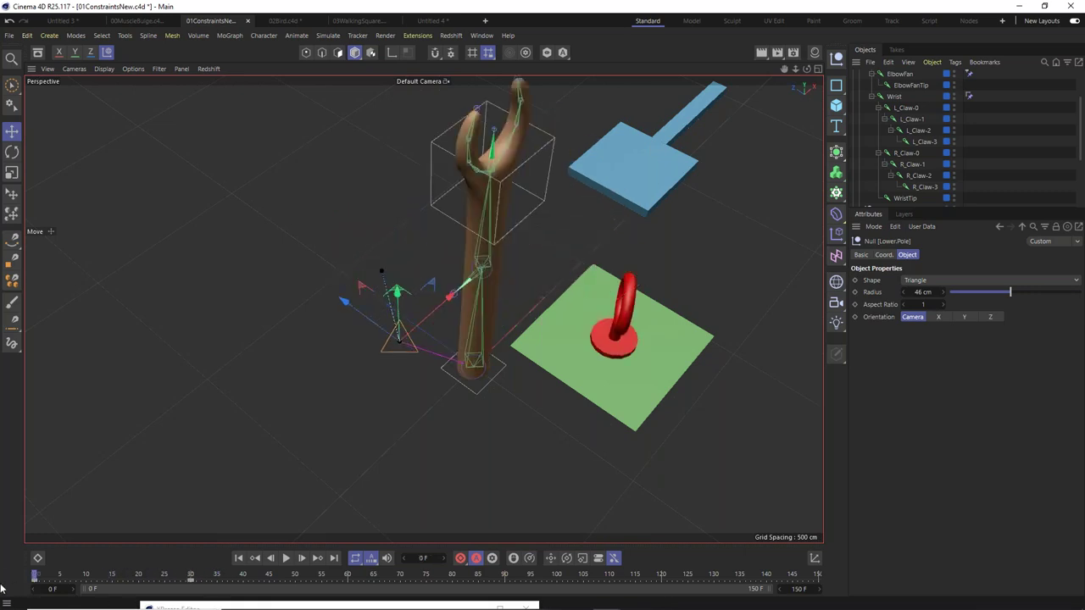
click(482, 36)
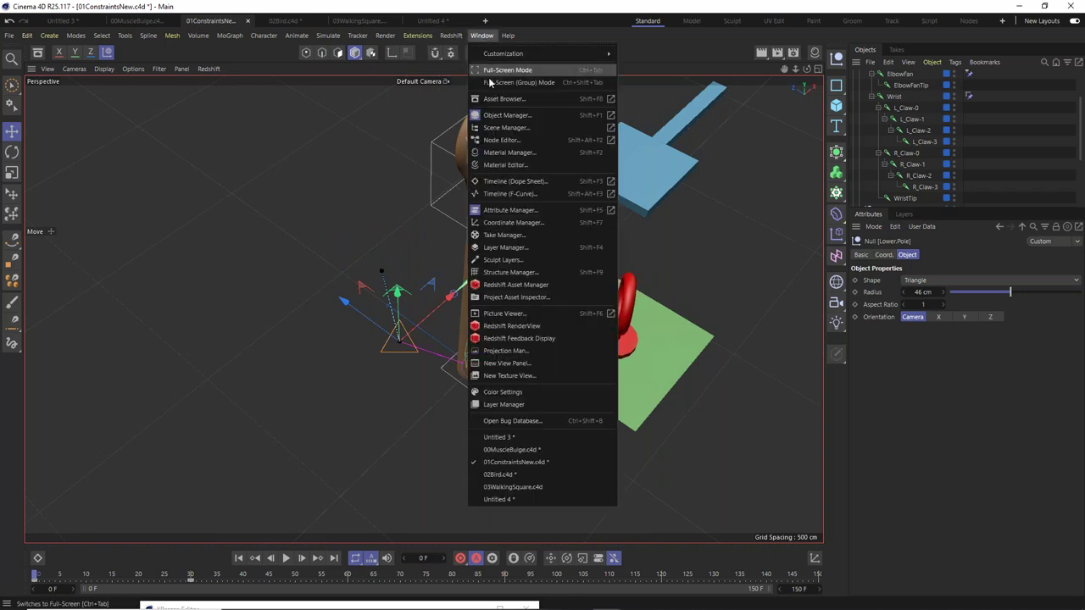
click(529, 182)
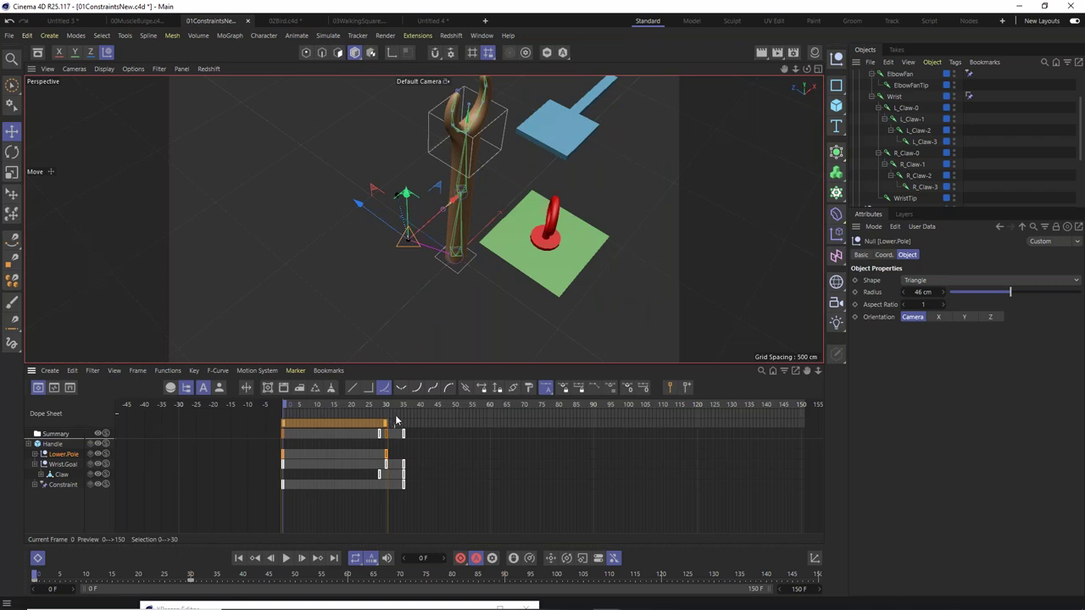
Expand the ring's Constraint track and shift its key to a later frame, checking frames 30–31.
click(34, 486)
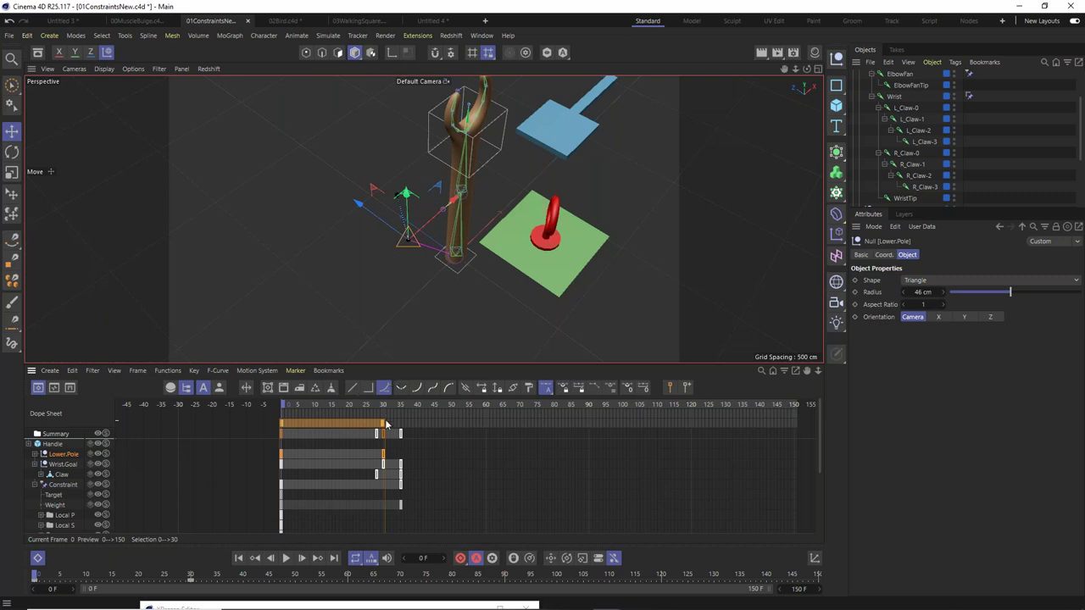
drag(340, 404, 387, 433)
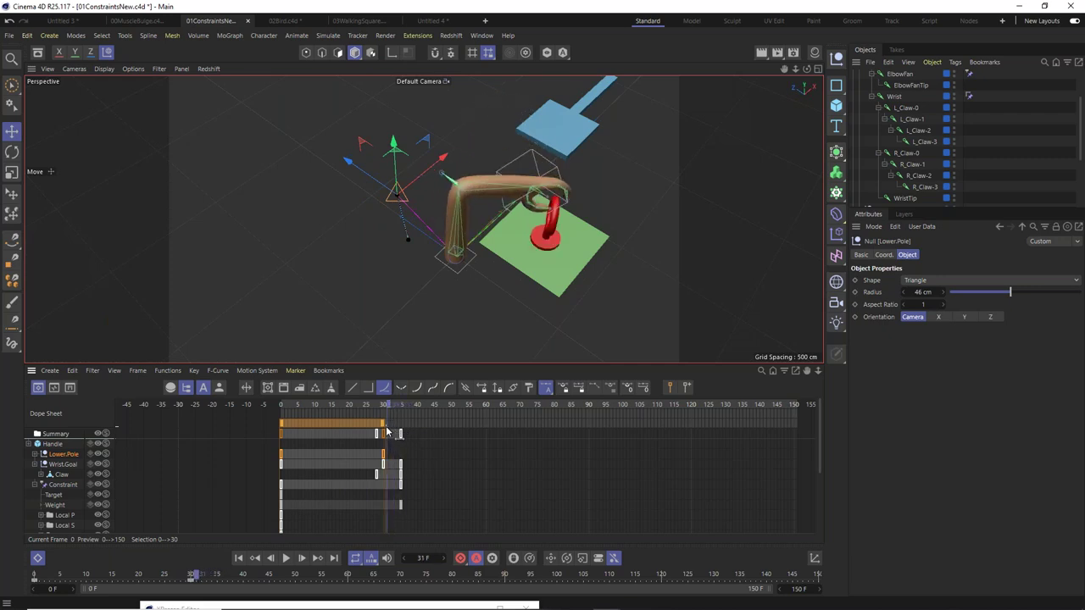
drag(385, 432, 397, 461)
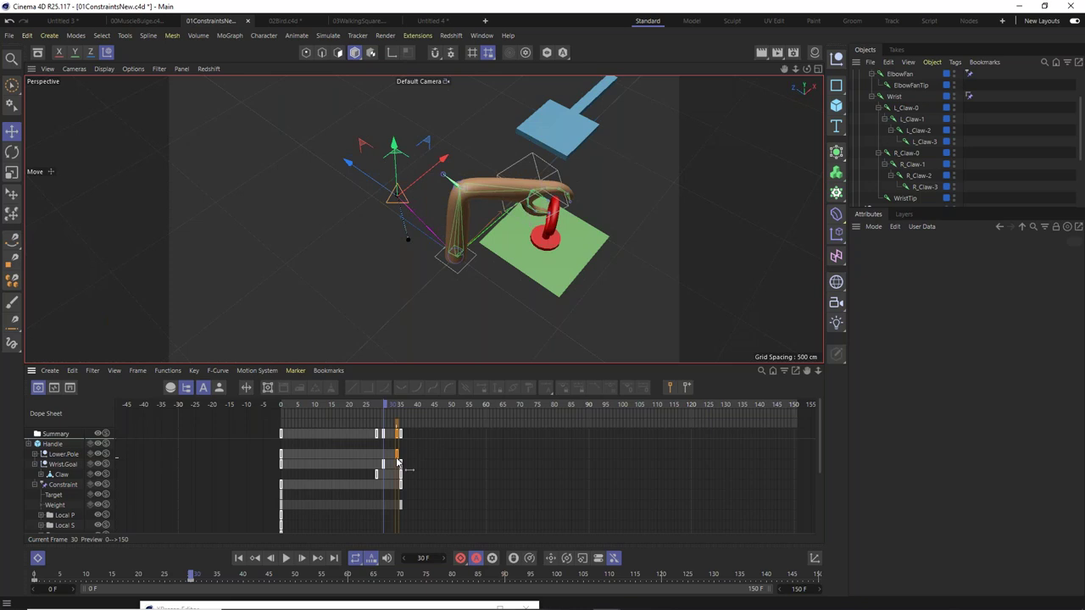
drag(398, 461, 398, 462)
click(356, 468)
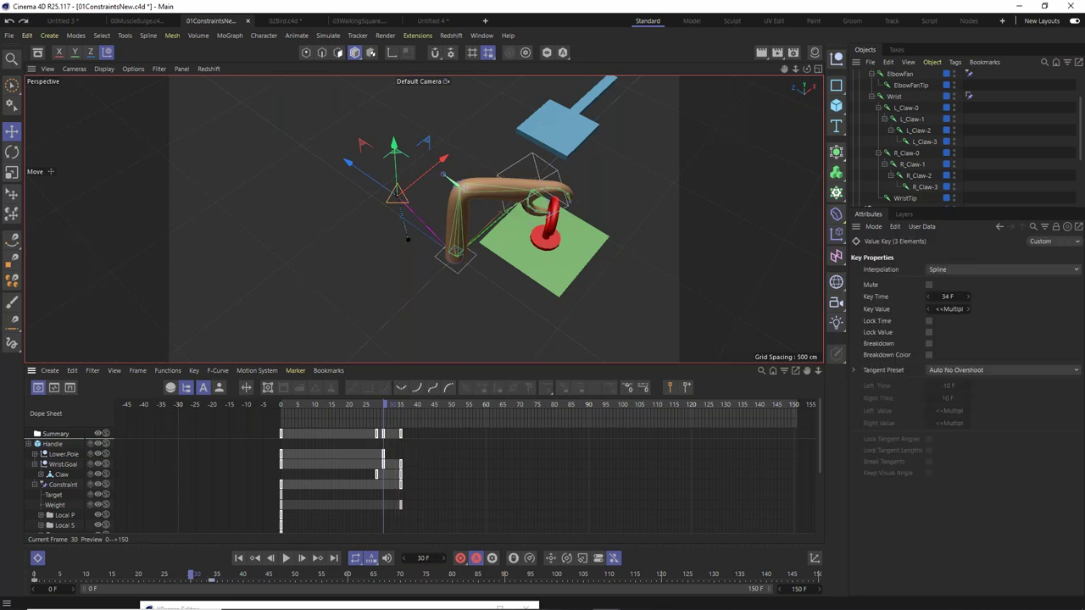
Deselect all keys and scrub frames 30–34, orbiting to check the claw closes around the ring.
click(64, 466)
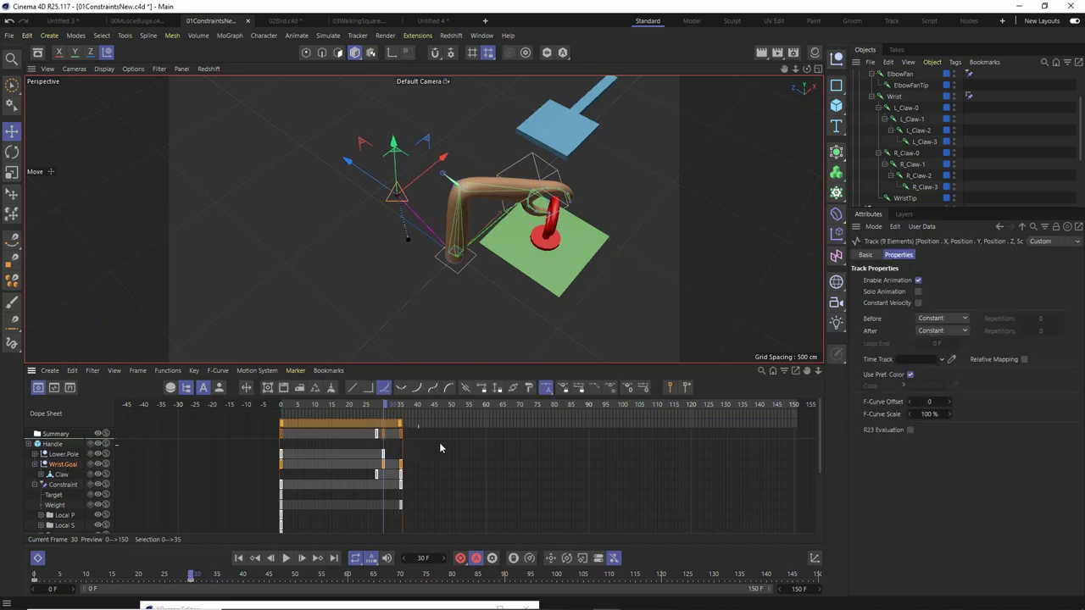
click(413, 467)
mouse_move(386, 409)
mouse_down()
mouse_move(401, 416)
mouse_move(383, 416)
mouse_up()
alt+drag(562, 209, 595, 226)
scroll(585, 226, up, 10)
scroll(568, 290, down, 10)
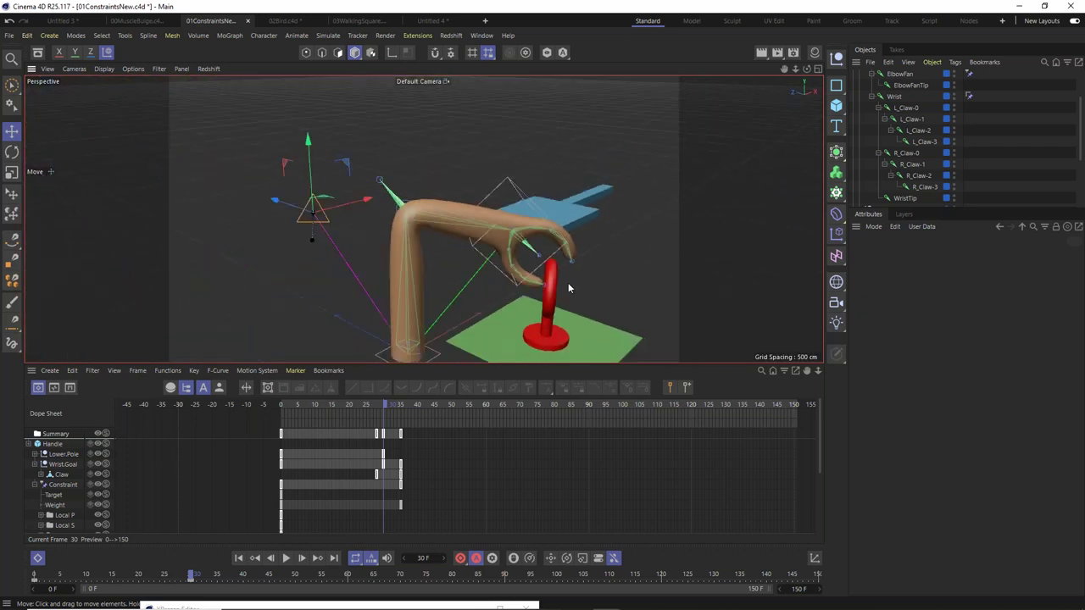
click(568, 289)
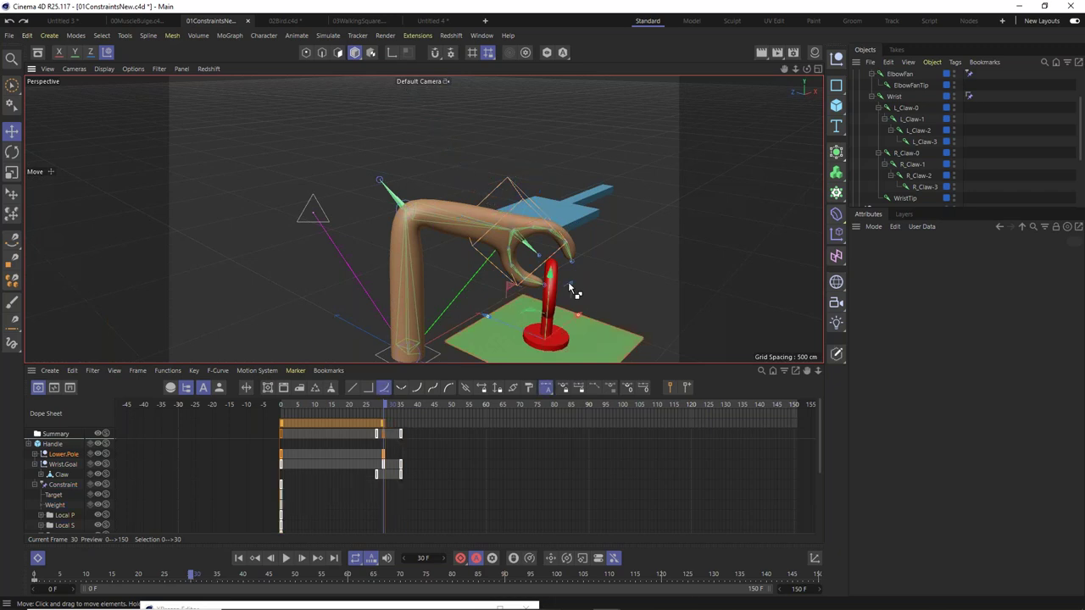
Undo and redo the last change, then play frames 30–35 to check the grab.
key(ctrl+z)
scroll(573, 291, up, 3)
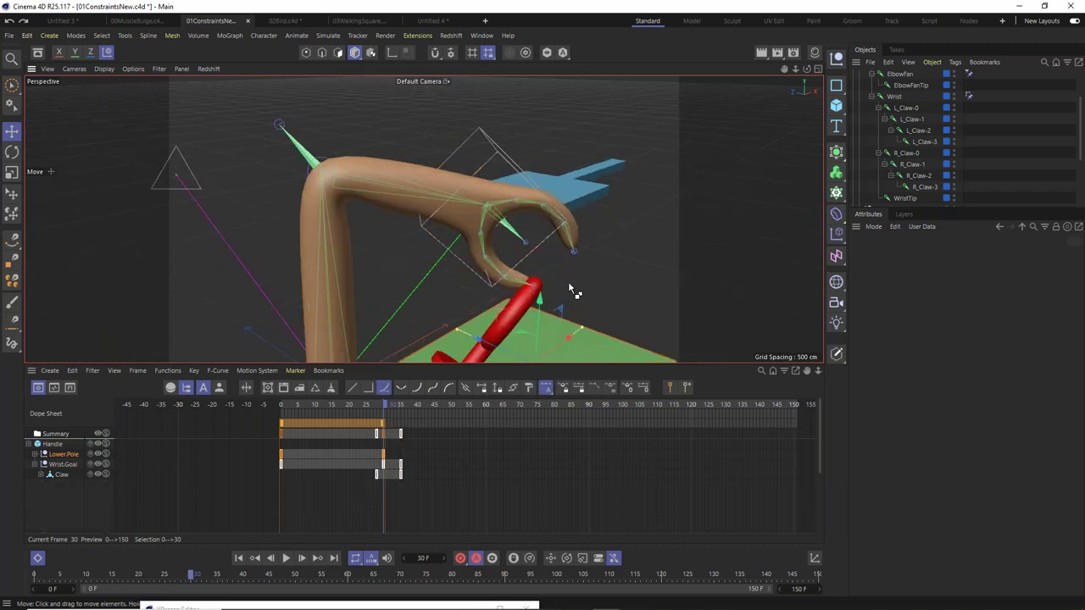
key(ctrl+y)
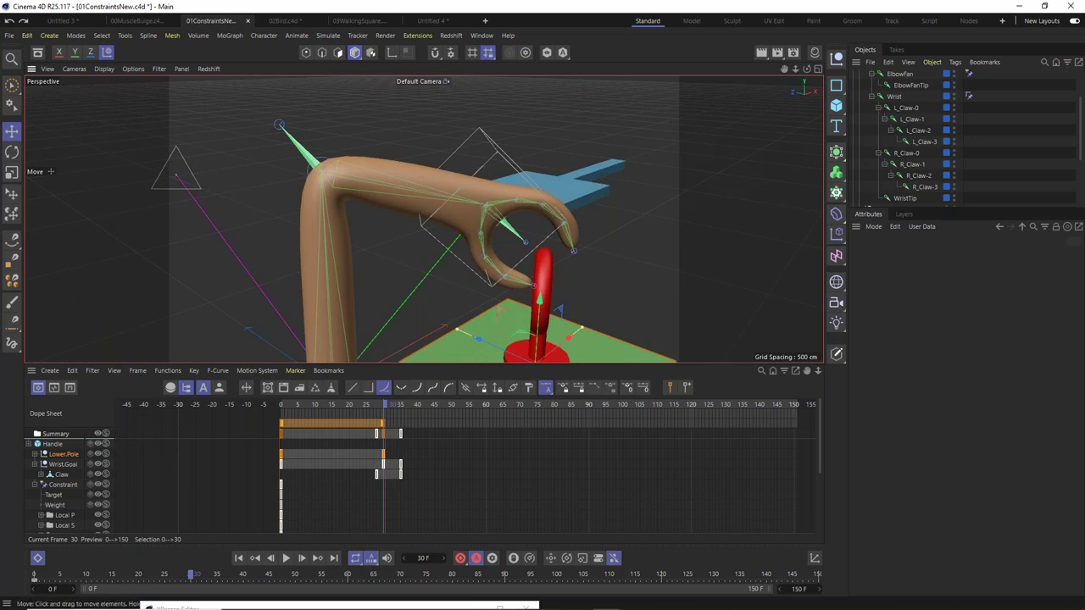
drag(356, 406, 398, 428)
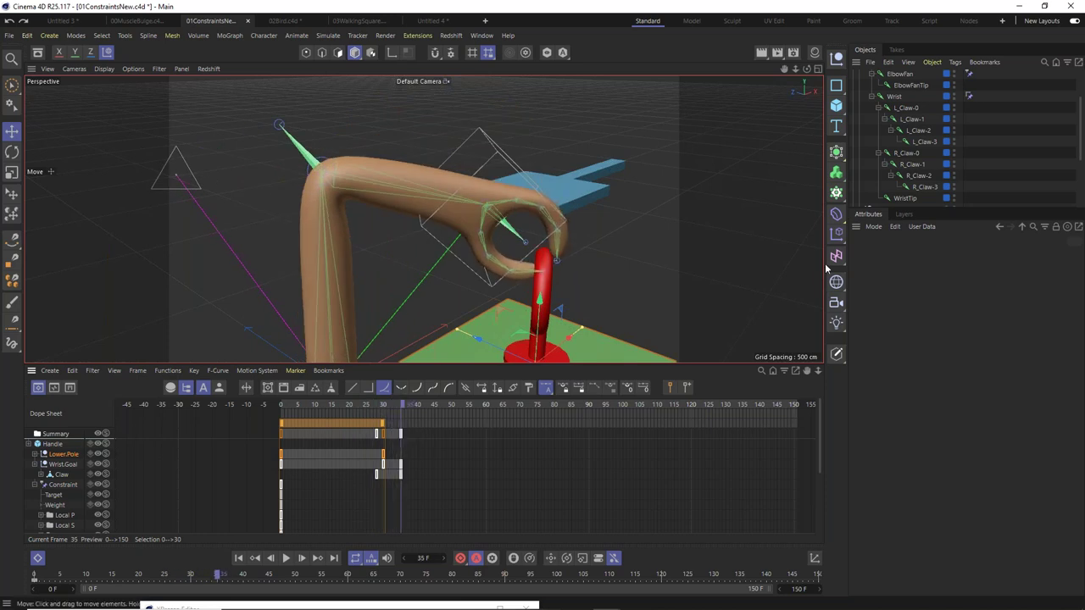
Show the Torus Constraint tag's settings with its Plane, Wrist.Goal and Platform targets.
scroll(960, 169, down, 3)
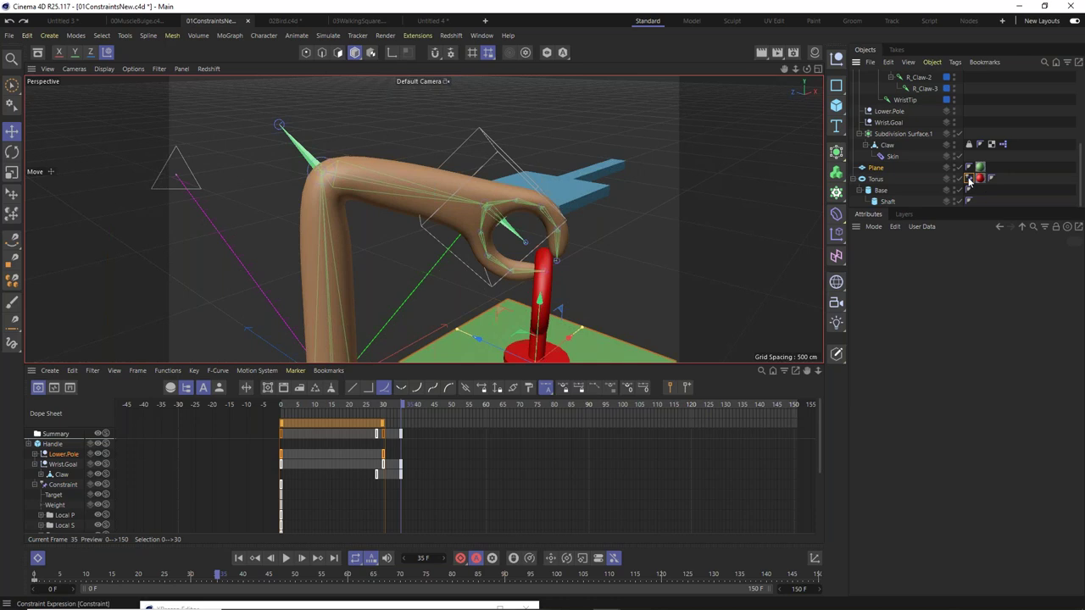
click(969, 179)
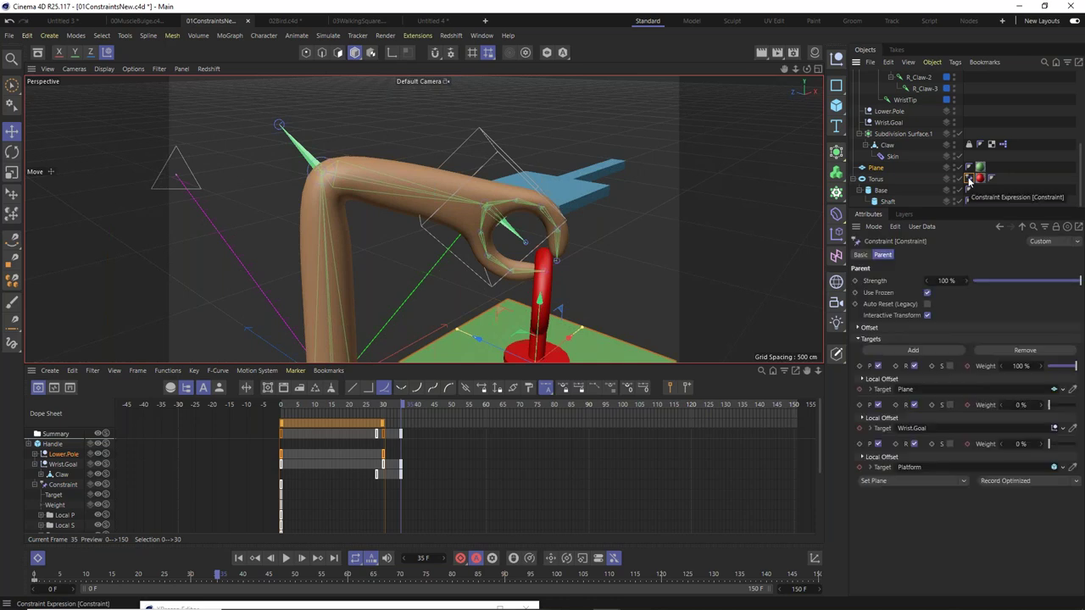
click(912, 480)
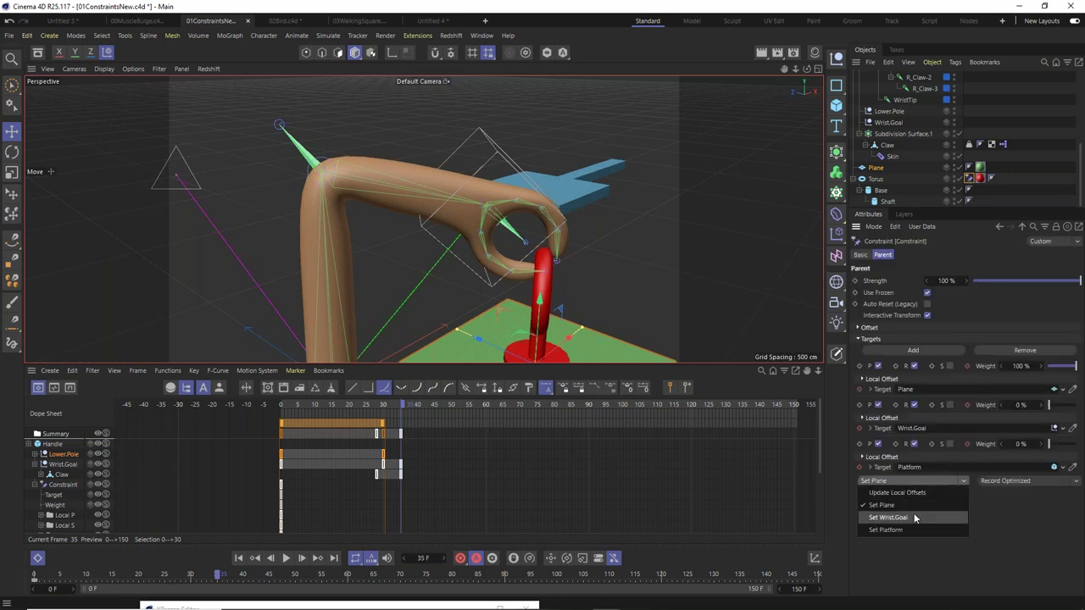
Set the ring's constraint to Wrist.Goal at 100% and Plane 0%, then scrub to preview the hand-off.
click(914, 517)
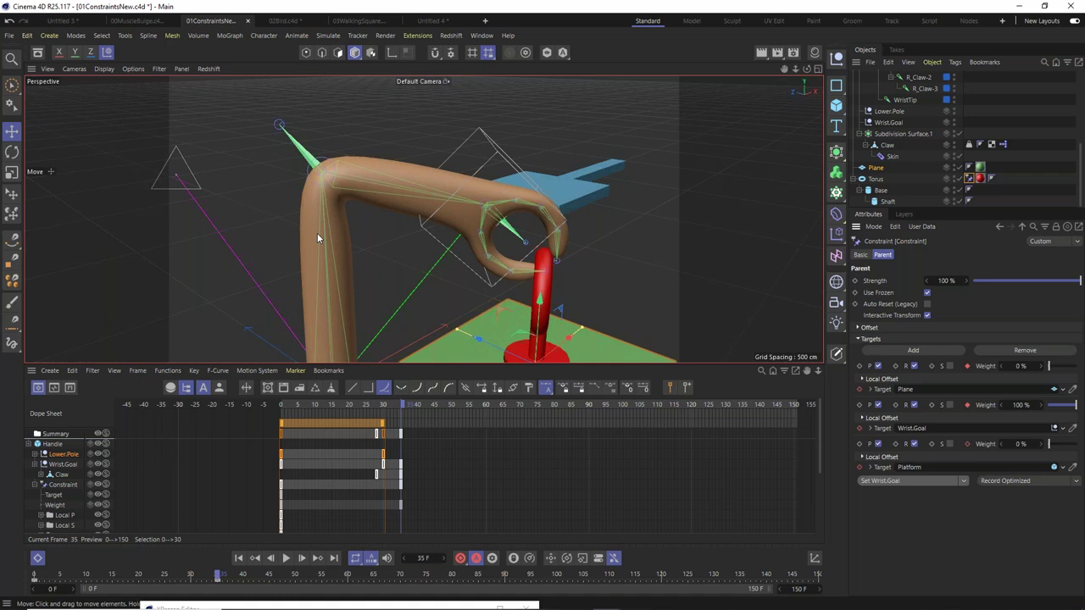
scroll(317, 233, down, 3)
mouse_move(402, 408)
mouse_down()
mouse_move(371, 408)
mouse_move(397, 408)
mouse_move(413, 424)
mouse_move(380, 423)
mouse_move(402, 421)
mouse_up()
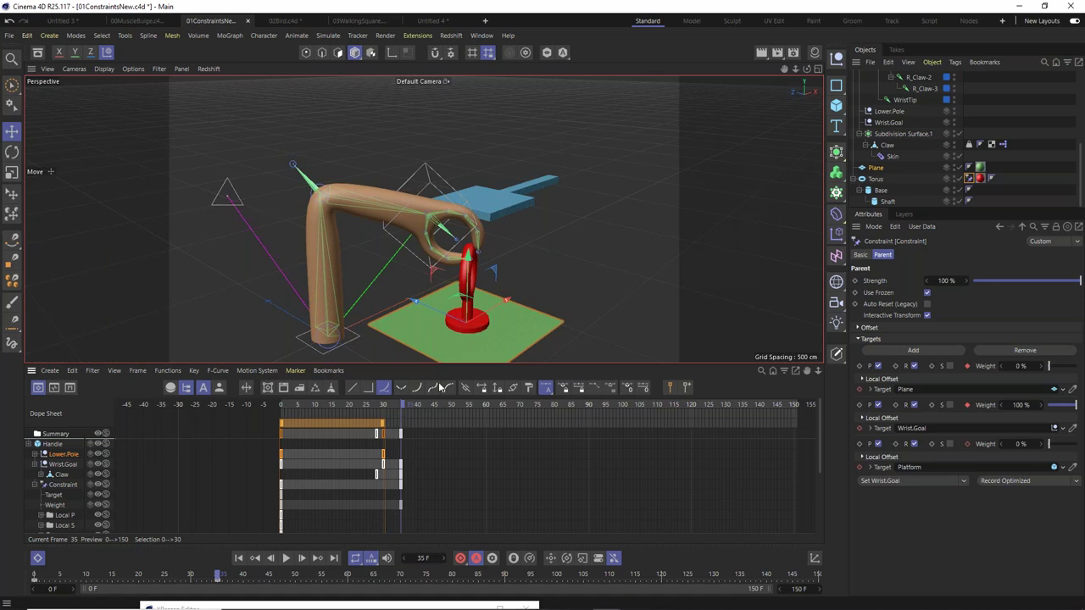
Record a Wrist.Goal key at frame 35, then scrub ahead to frame 59.
click(429, 187)
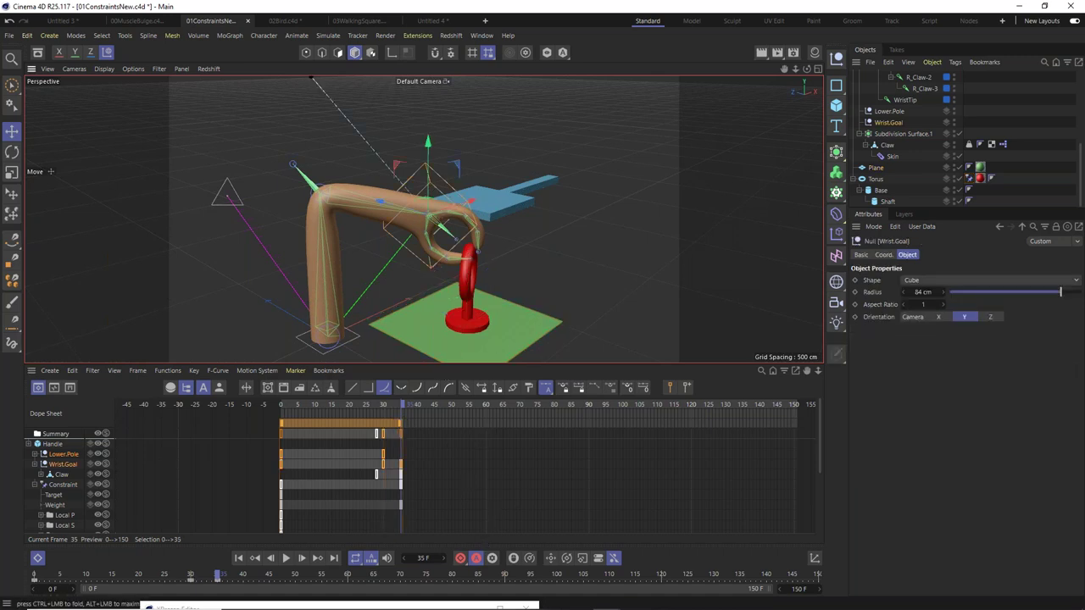
click(462, 559)
click(218, 203)
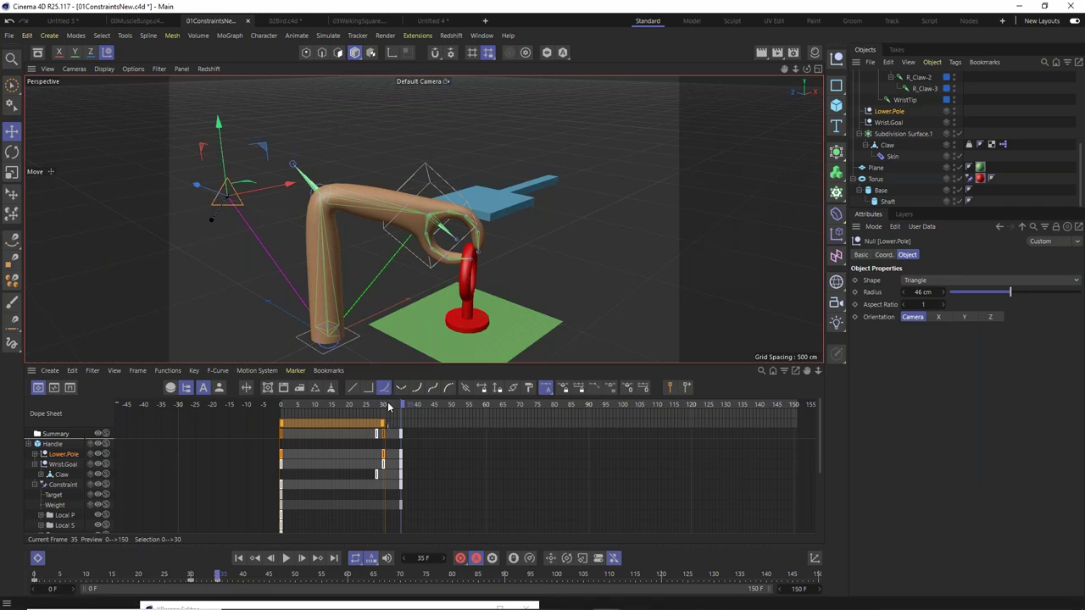
drag(388, 406, 484, 436)
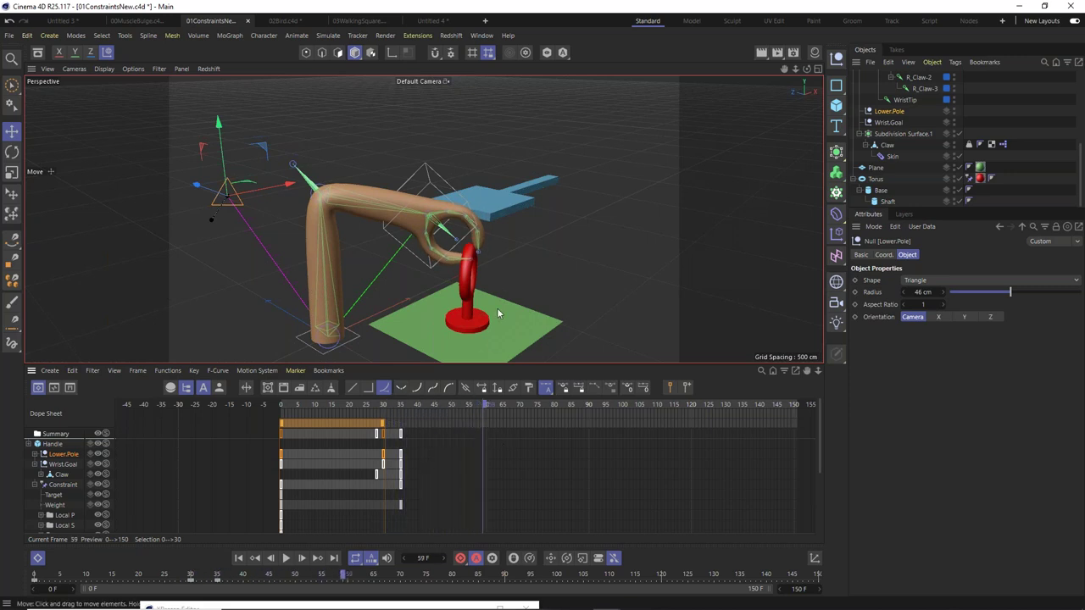
Raise Wrist.Goal on Y at frame 59 so the claw lifts the ring off the plane.
click(12, 130)
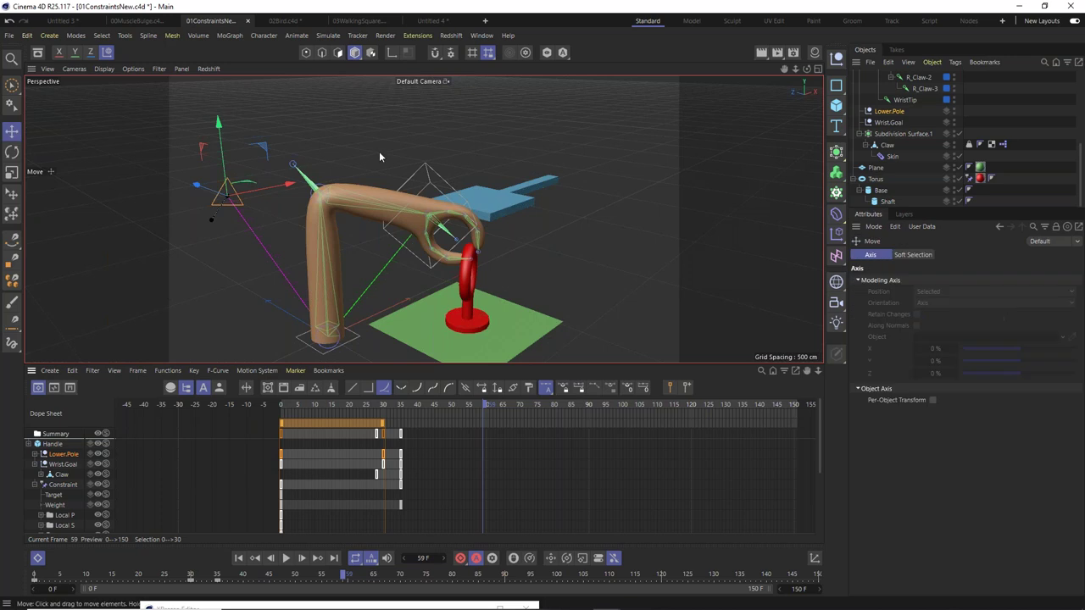
click(431, 175)
drag(429, 146, 430, 100)
alt+drag(414, 259, 576, 142)
alt+drag(481, 204, 593, 217)
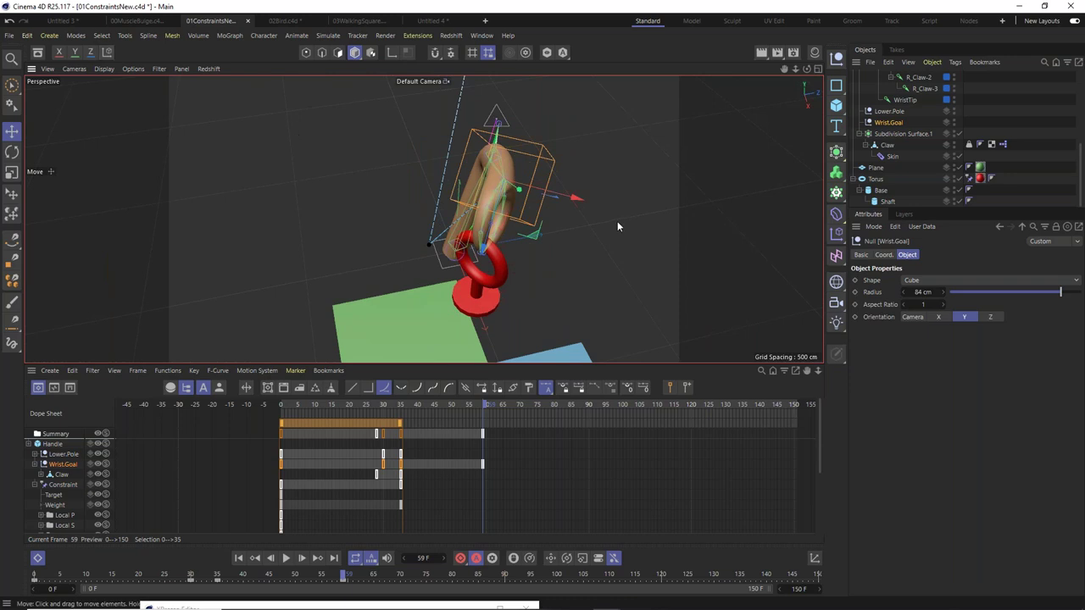
click(108, 53)
alt+drag(607, 263, 520, 208)
scroll(469, 218, up, 5)
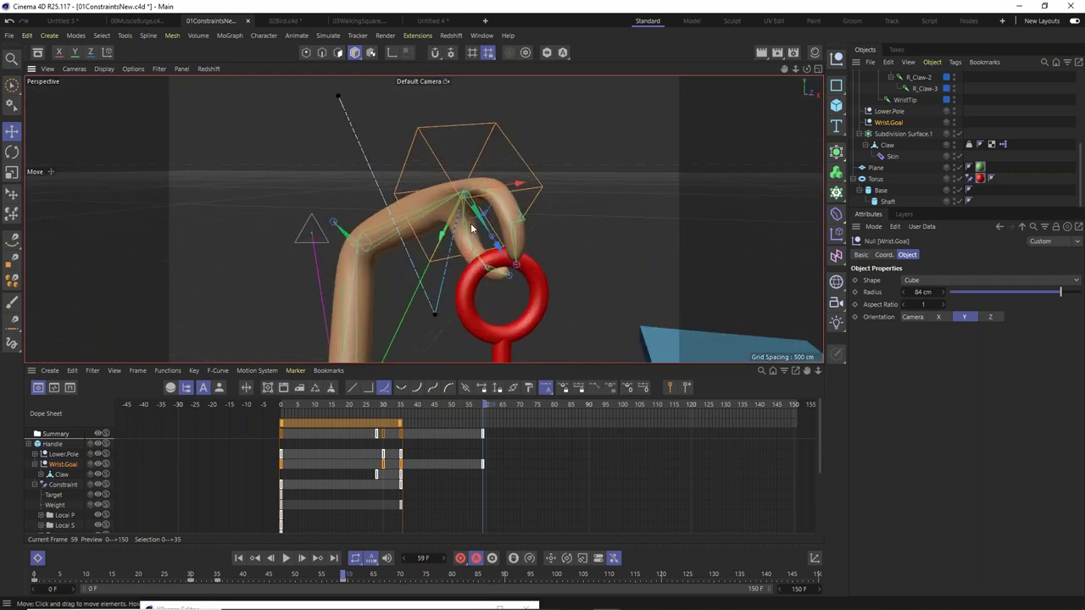
alt+drag(468, 226, 483, 204)
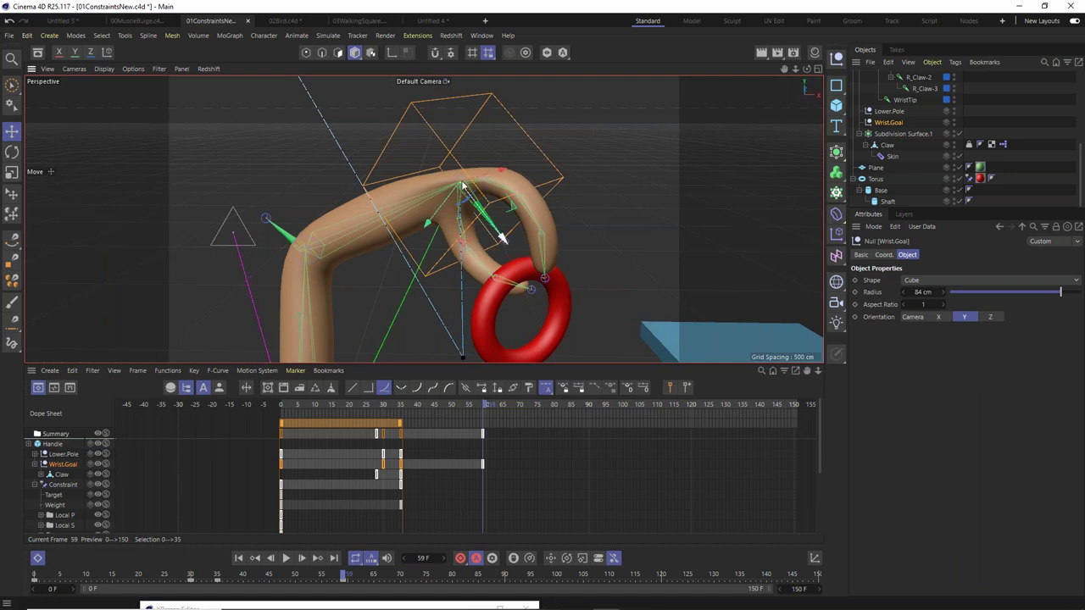
Toggle the gizmo between world and object axes, leaving it on object axes.
click(107, 54)
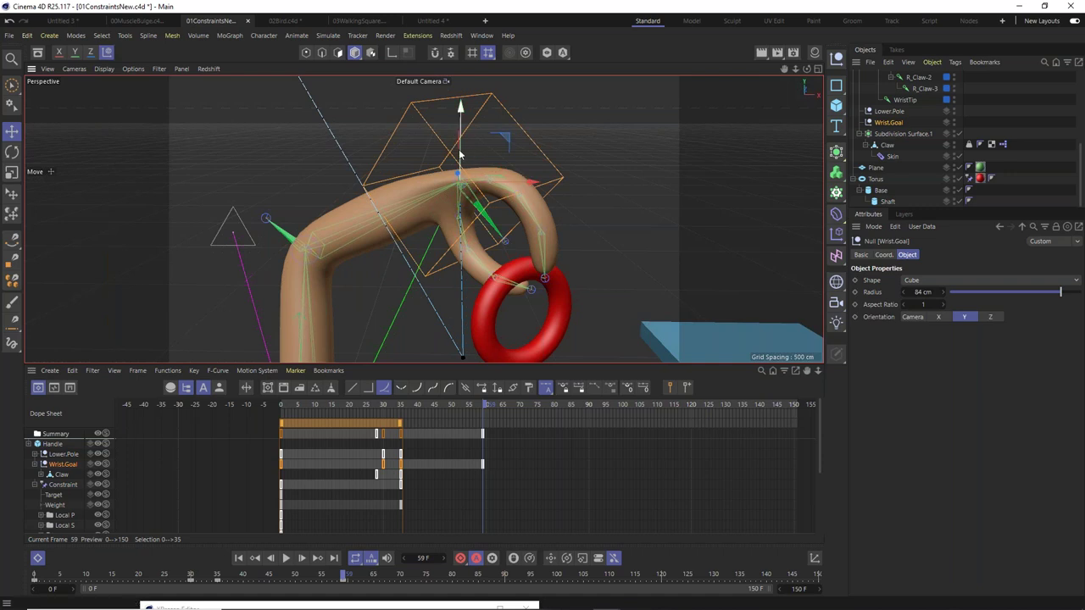
click(107, 53)
click(108, 54)
click(107, 53)
click(108, 53)
click(107, 53)
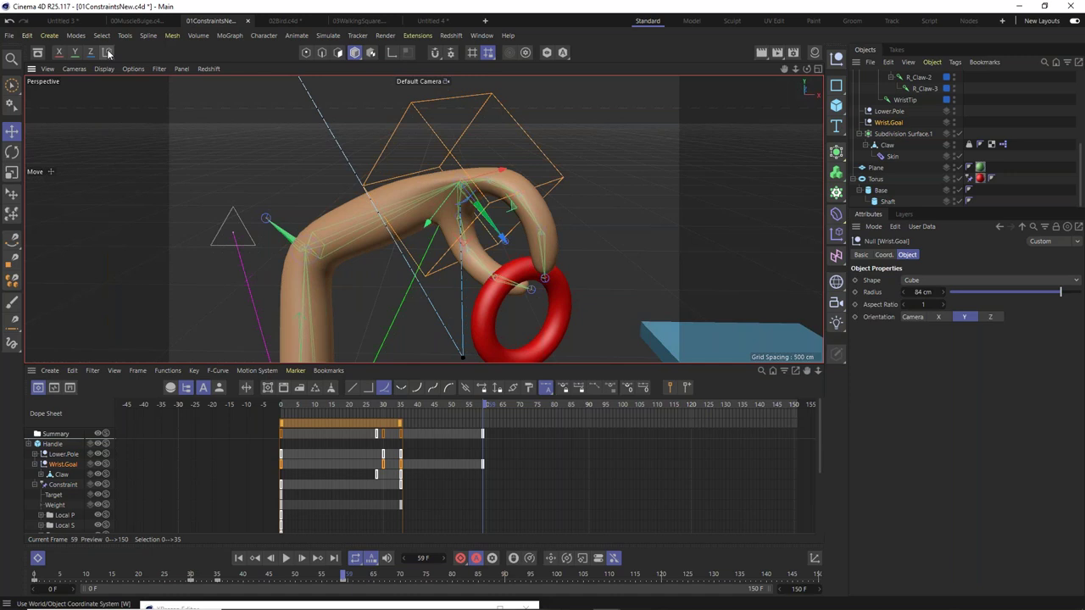
alt+drag(378, 174, 110, 81)
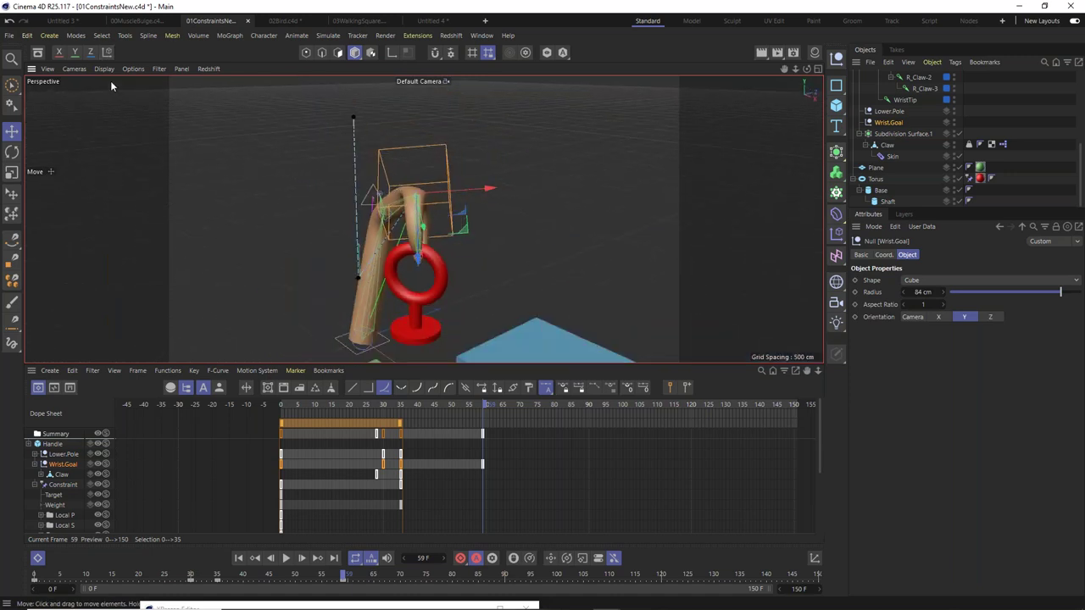
Rotate and move Wrist.Goal up and left to swing the ring toward the platform.
click(11, 151)
drag(440, 229, 473, 165)
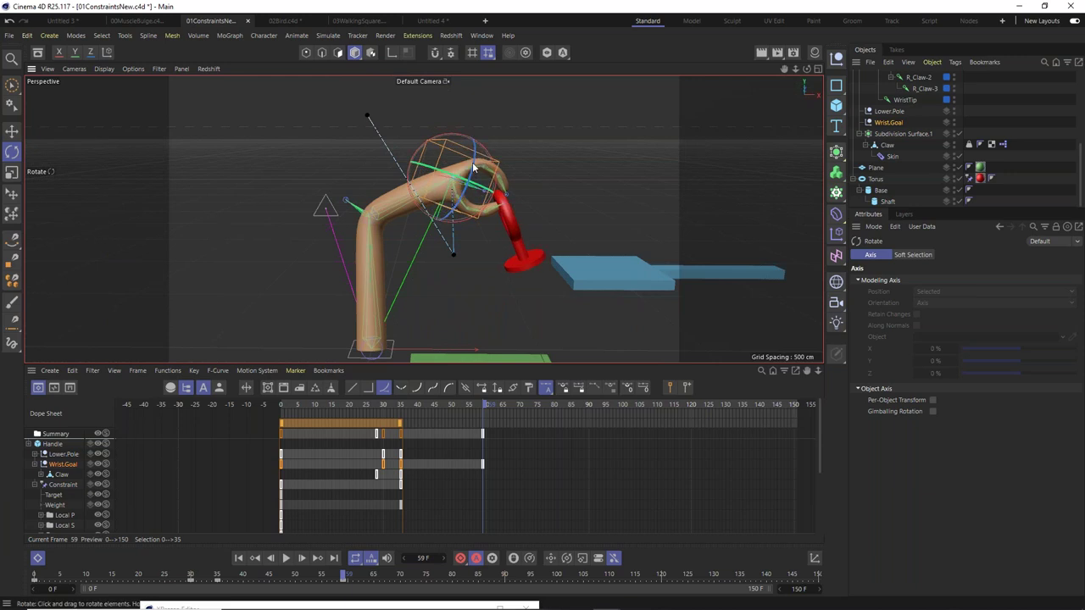
key(e)
drag(476, 237, 211, 182)
click(12, 151)
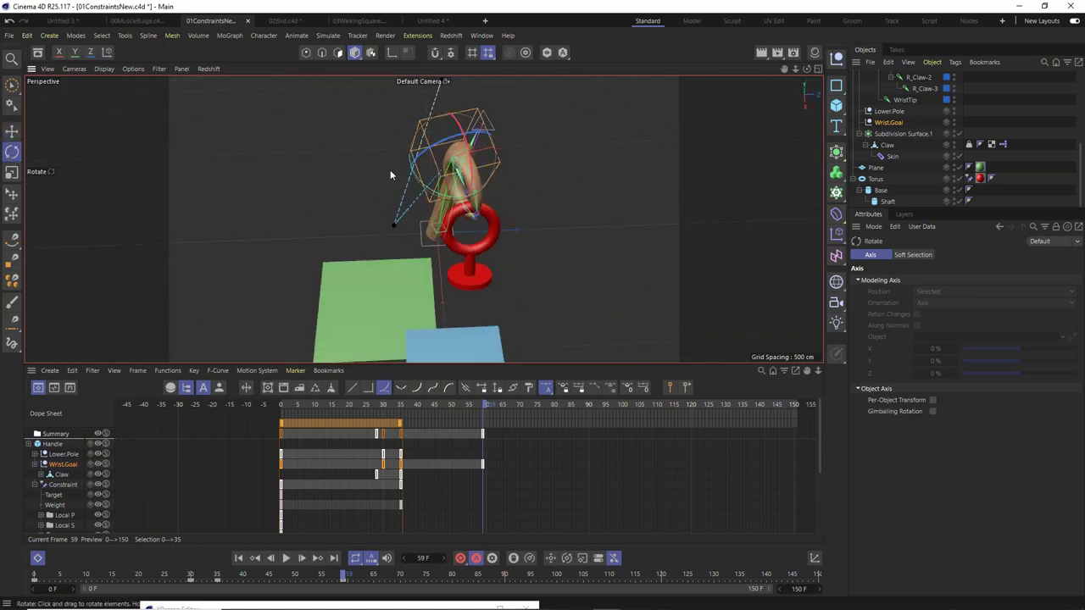
mouse_move(473, 197)
mouse_down()
mouse_move(502, 206)
mouse_move(515, 140)
mouse_move(503, 175)
mouse_move(474, 203)
mouse_up()
Shift Lower.Pole left along X and turn the claw about 10.6 degrees.
click(474, 203)
click(12, 132)
drag(541, 200, 489, 201)
alt+drag(373, 261, 404, 145)
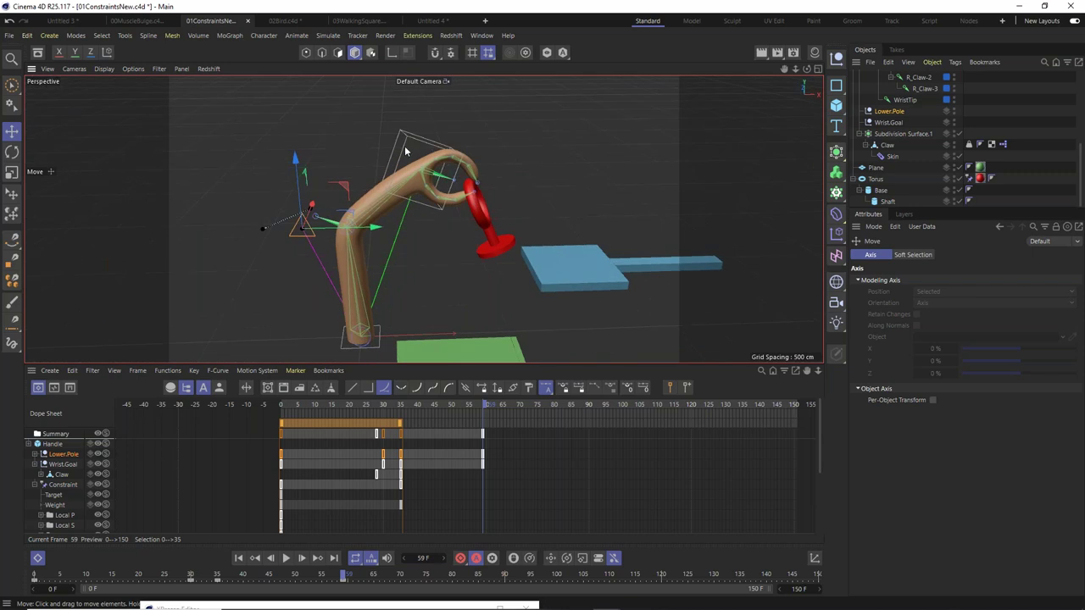
click(404, 146)
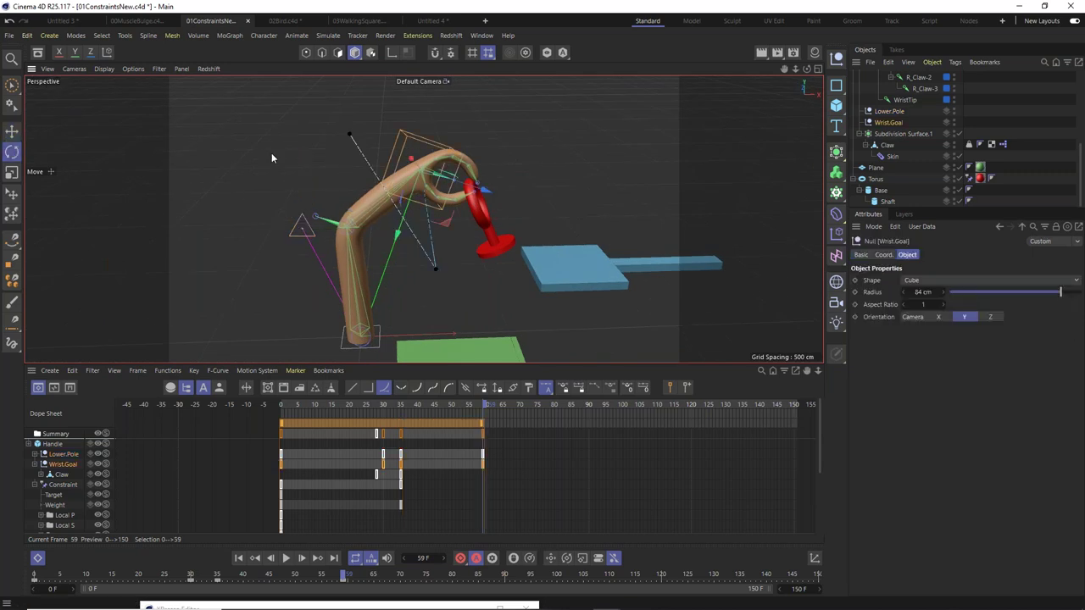
click(12, 151)
drag(458, 152, 432, 131)
Scrub the Dope Sheet between frames 35 and 59 to review the lift.
scroll(407, 238, down, 4)
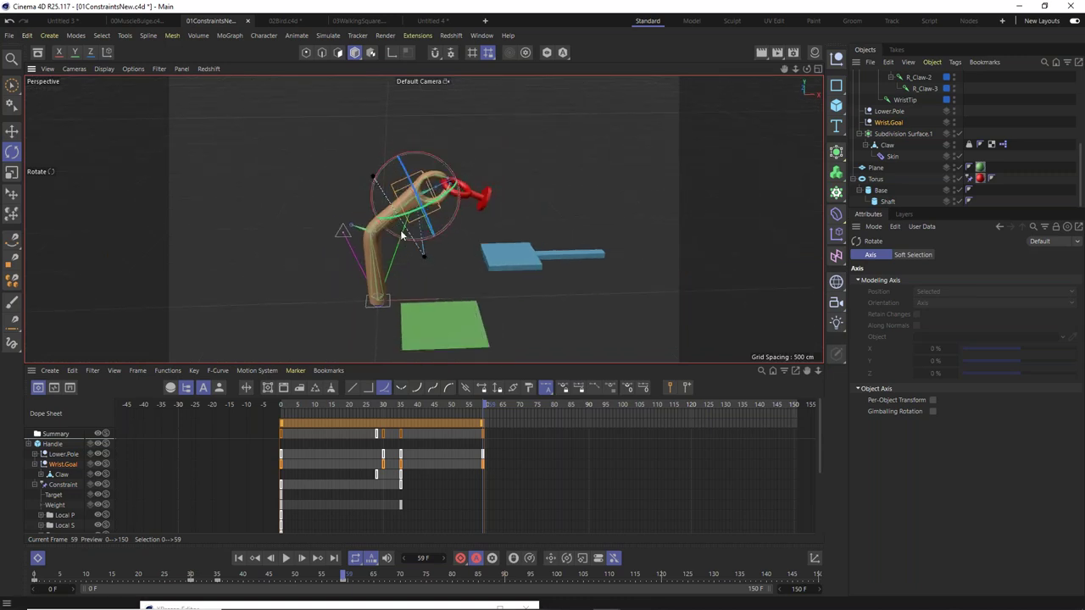
drag(356, 408, 474, 477)
drag(496, 469, 483, 489)
alt+drag(407, 254, 418, 225)
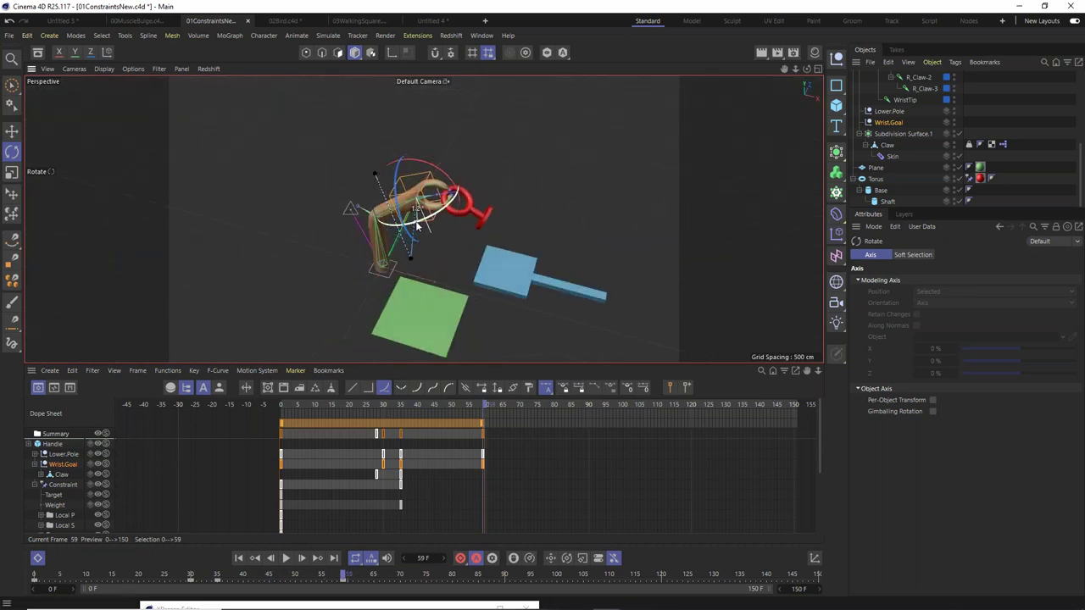
drag(467, 408, 485, 426)
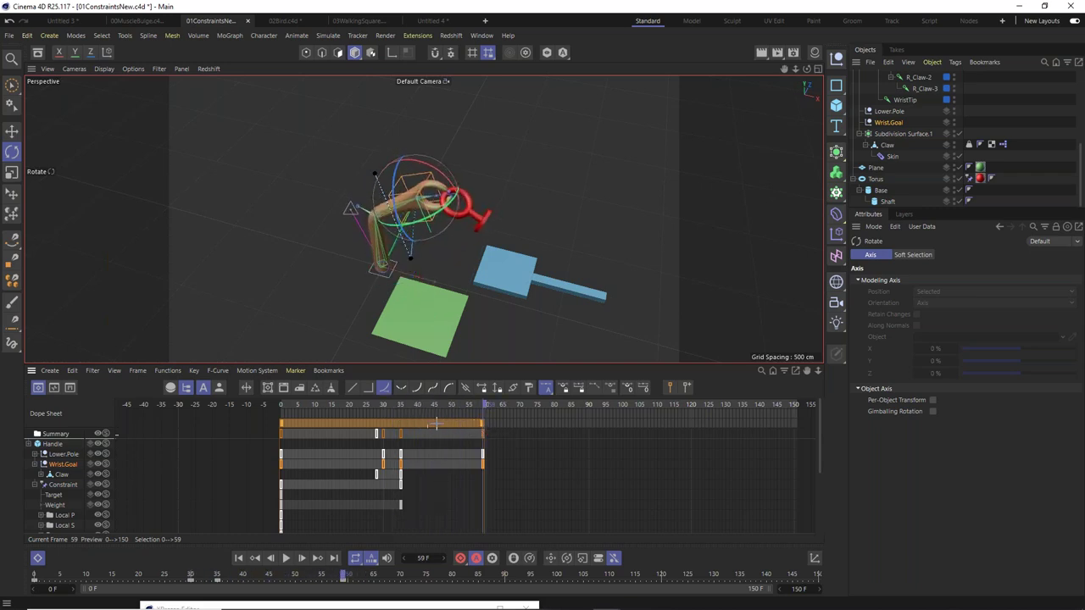
click(488, 402)
drag(486, 407, 405, 405)
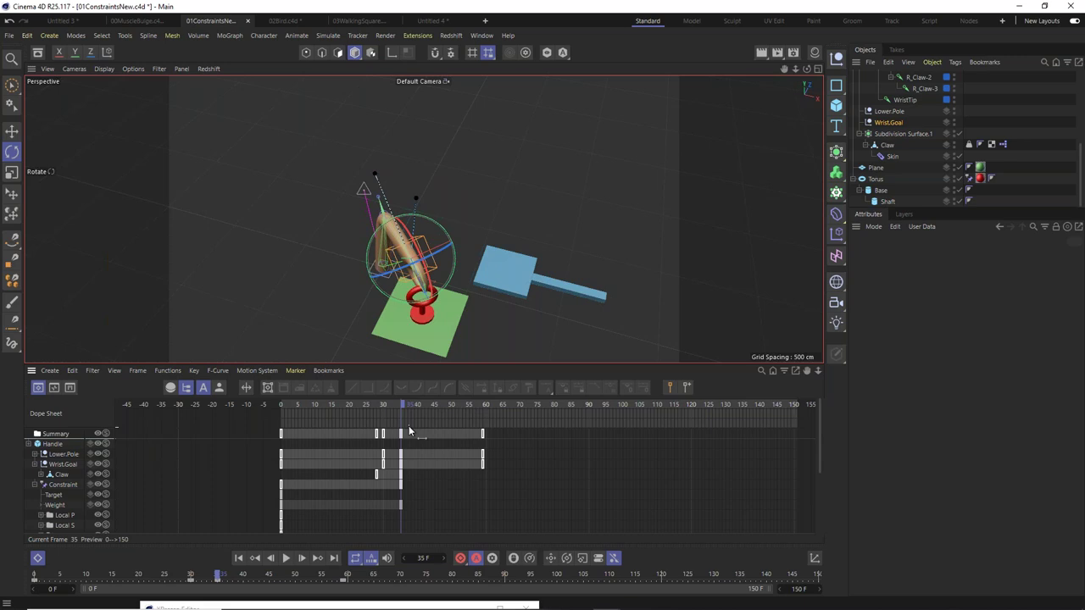
Expand Wrist.Goal's Position, Rotation and Scale tracks in an enlarged Dope Sheet.
drag(401, 410, 483, 464)
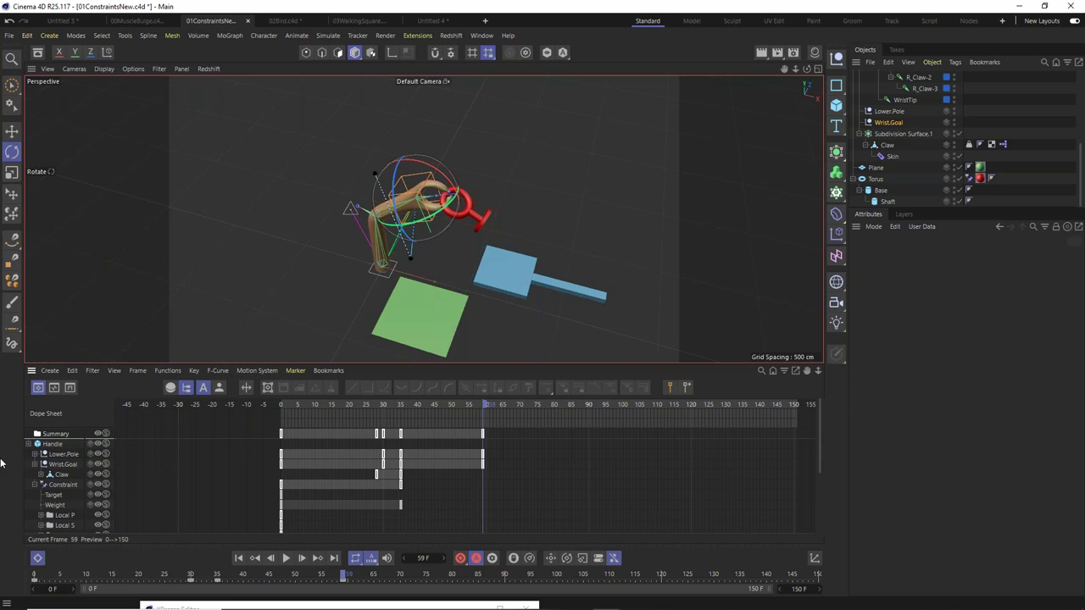
click(35, 464)
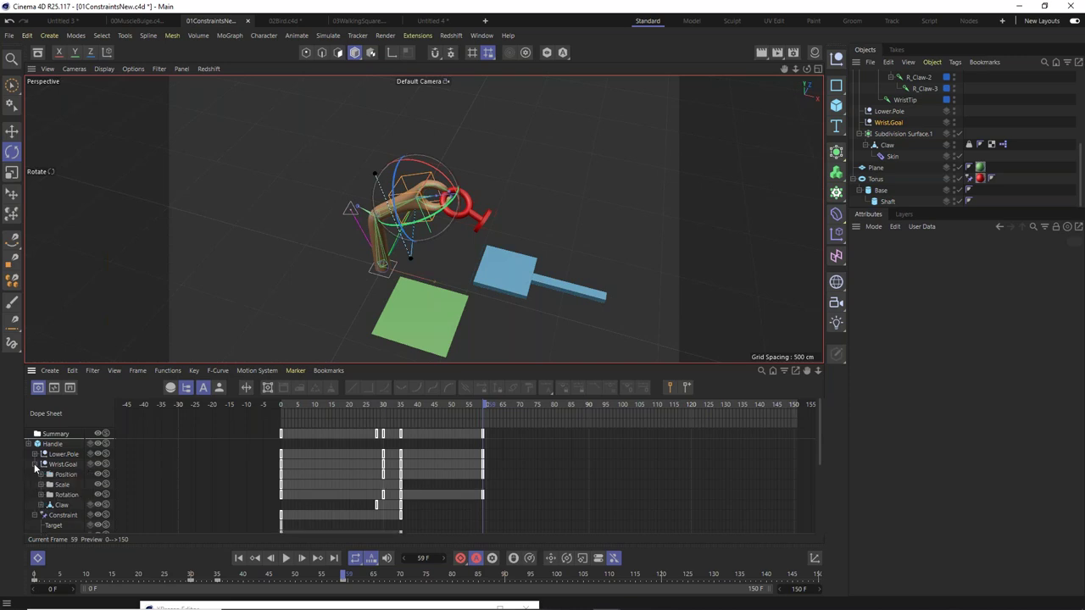
click(39, 494)
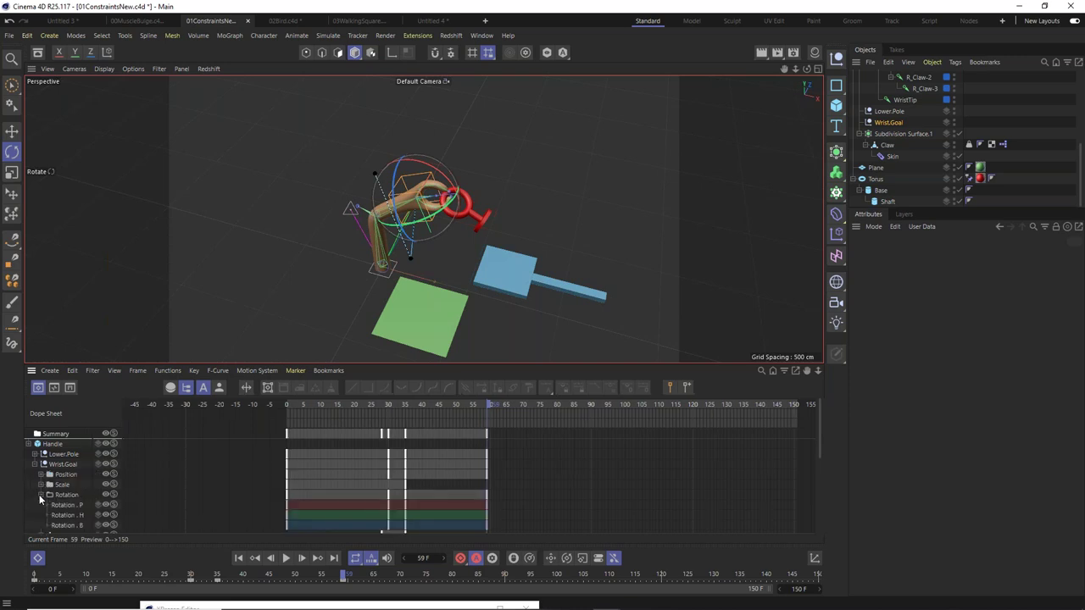
click(40, 484)
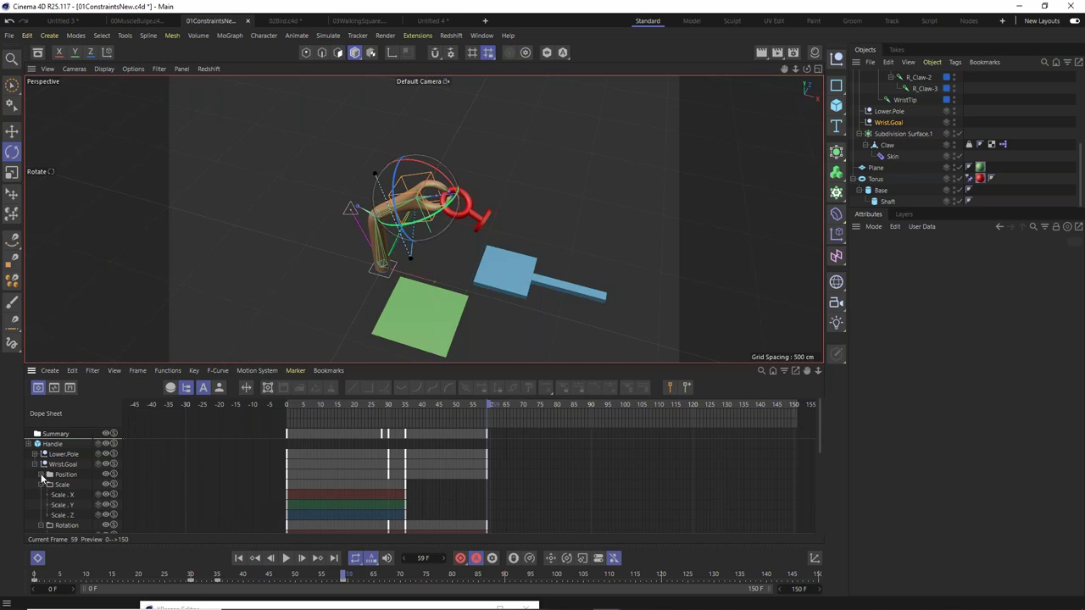
click(40, 474)
drag(286, 361, 293, 169)
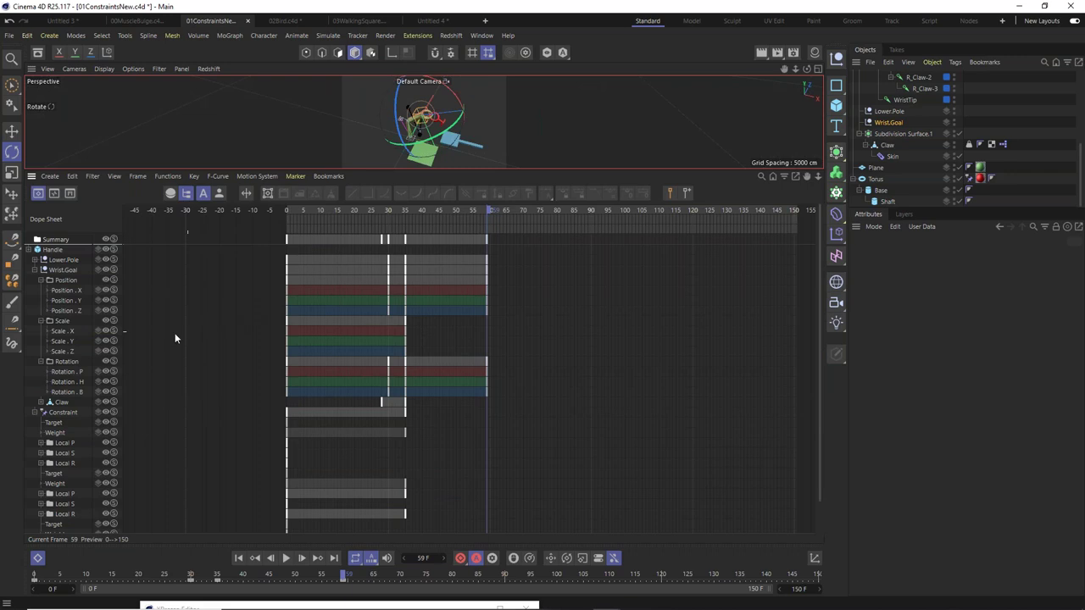
Drag the Rotation keys from frame 59 to frame 47 and scrub to check the wrist.
click(67, 374)
drag(495, 370, 446, 395)
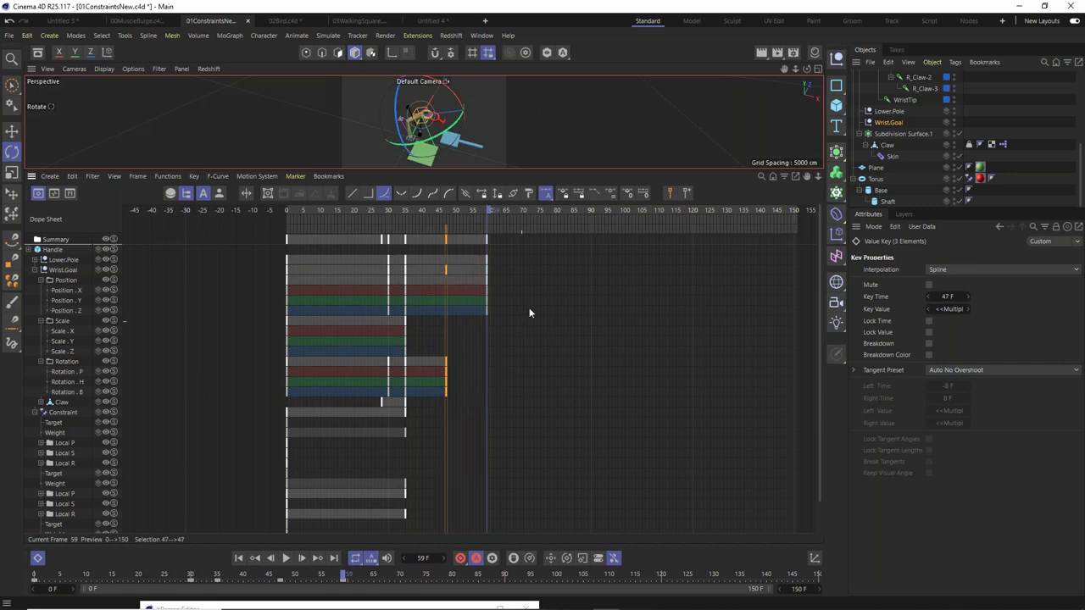
drag(492, 170, 382, 463)
drag(374, 508, 412, 512)
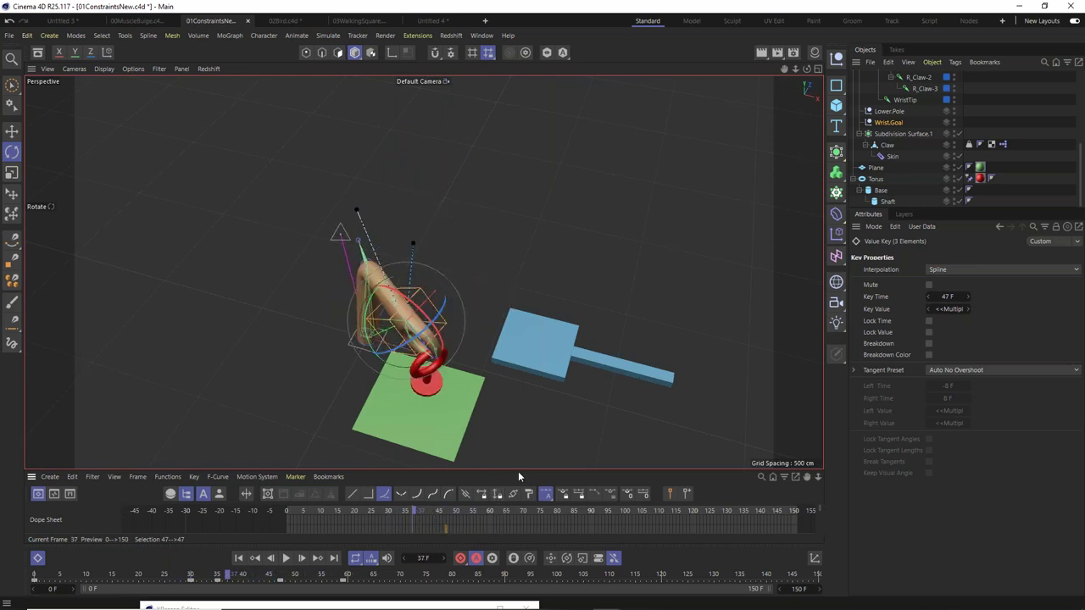
Select the frame-59 key and scrub to preview the arm motion.
drag(520, 468, 462, 470)
click(442, 303)
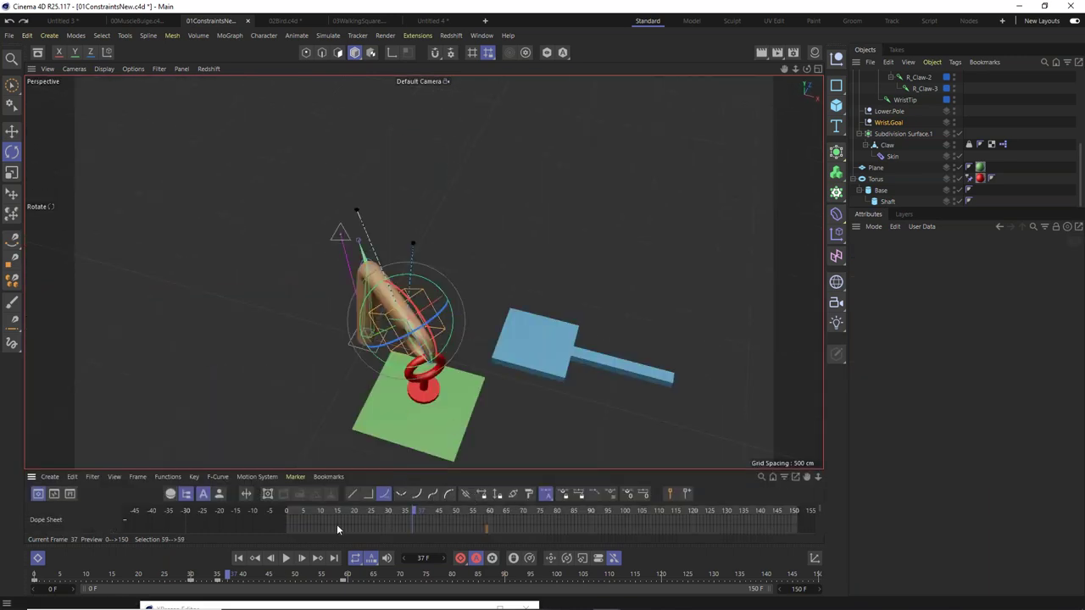
drag(421, 506, 396, 527)
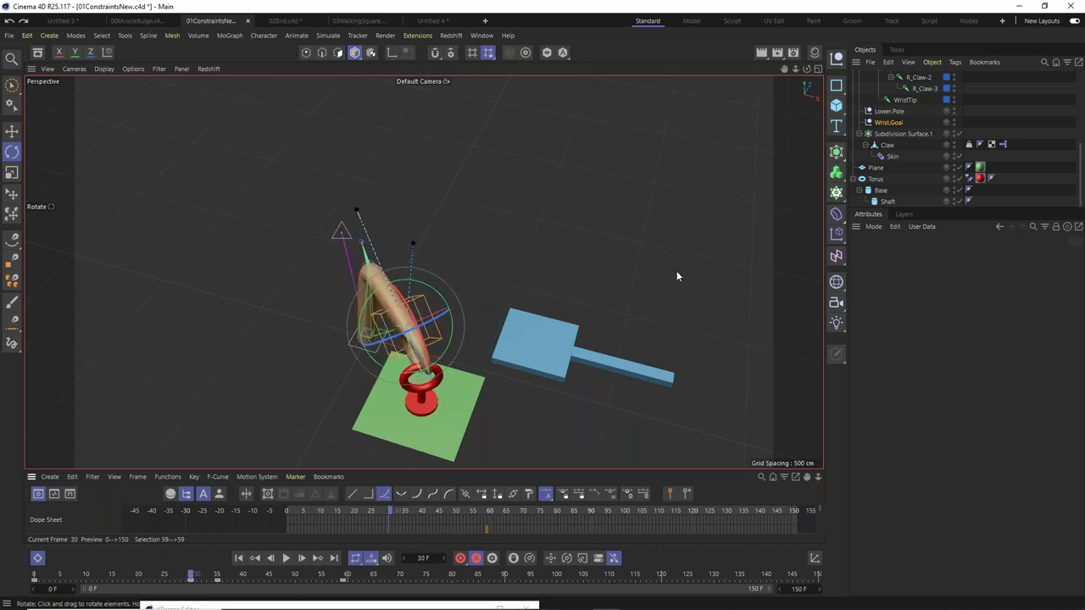
scroll(928, 108, up, 5)
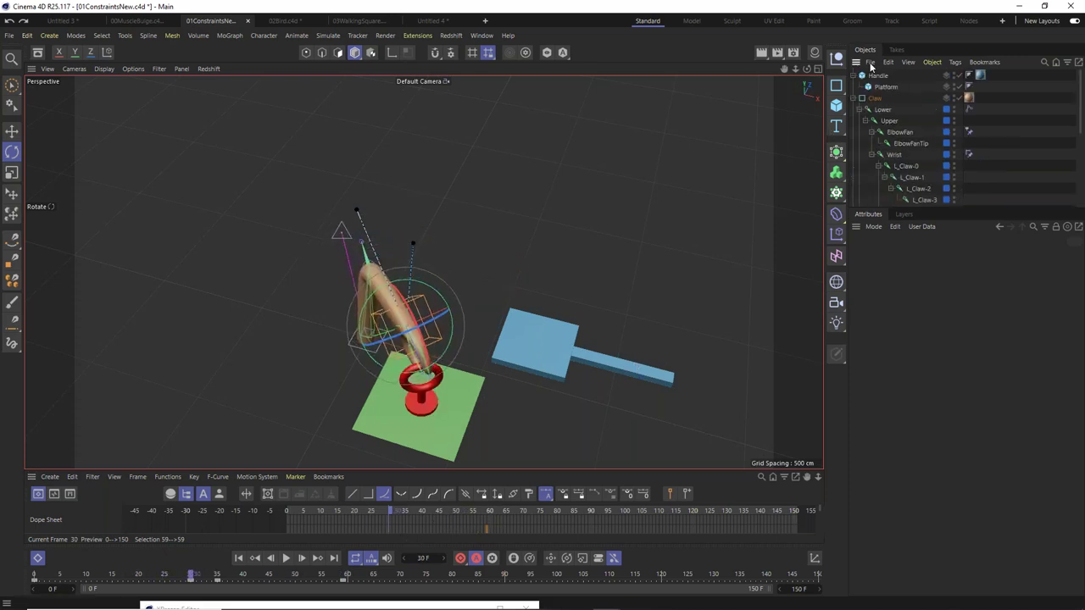
Slide the blue Handle platform along X toward the claw at frame 80, then close the Dope Sheet.
click(878, 75)
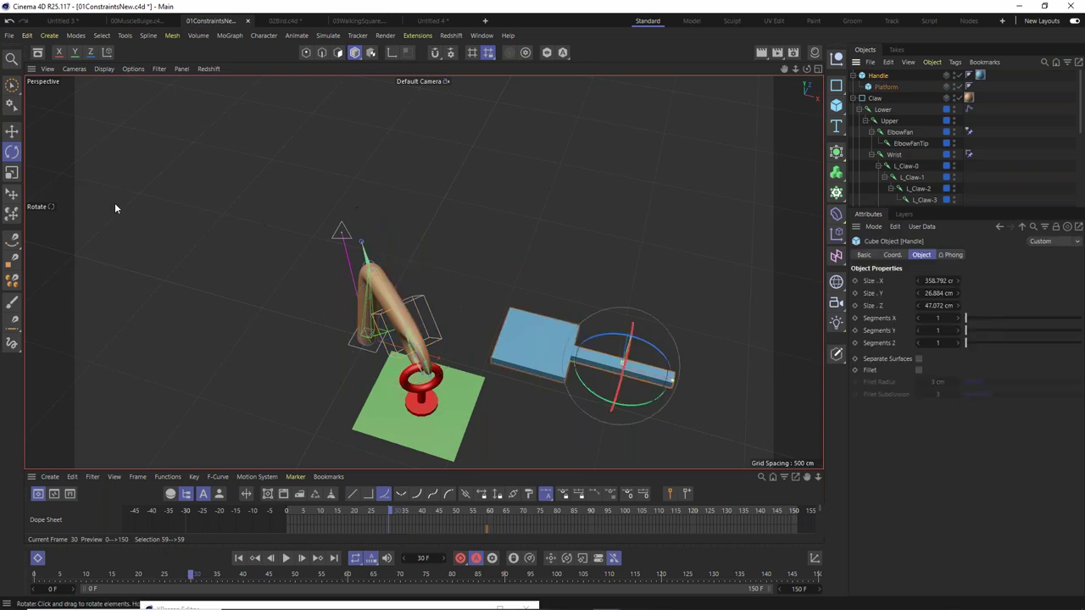
click(12, 132)
drag(701, 387, 868, 440)
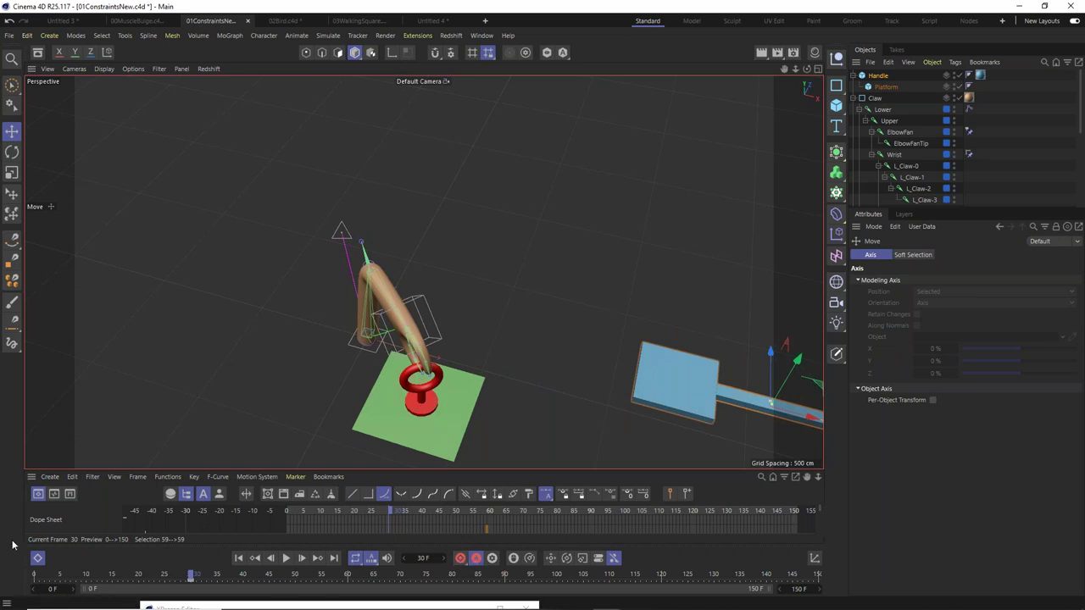
drag(395, 507, 564, 524)
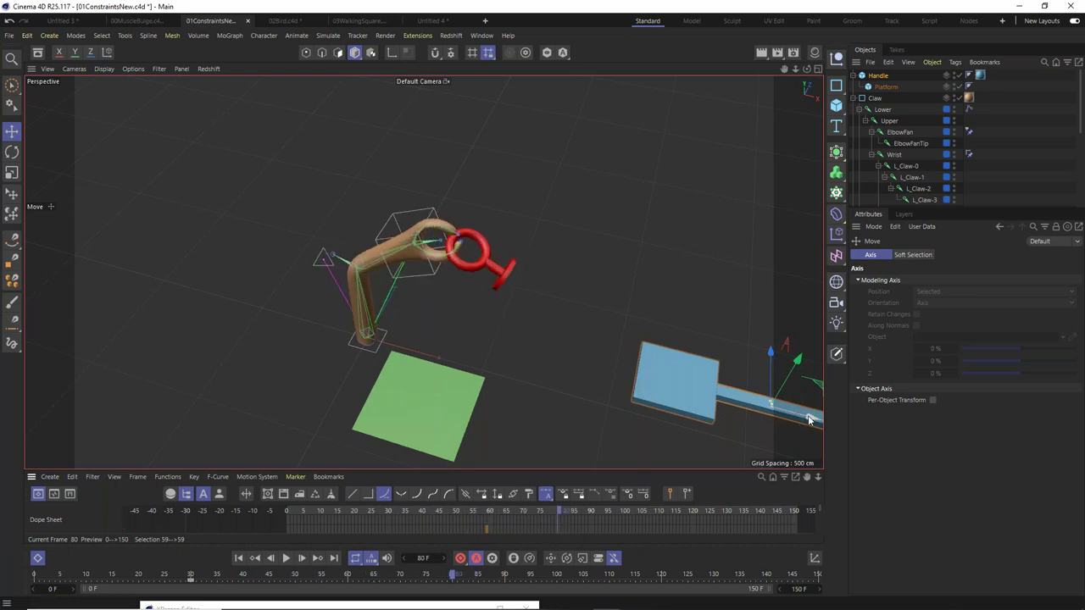
drag(812, 419, 601, 388)
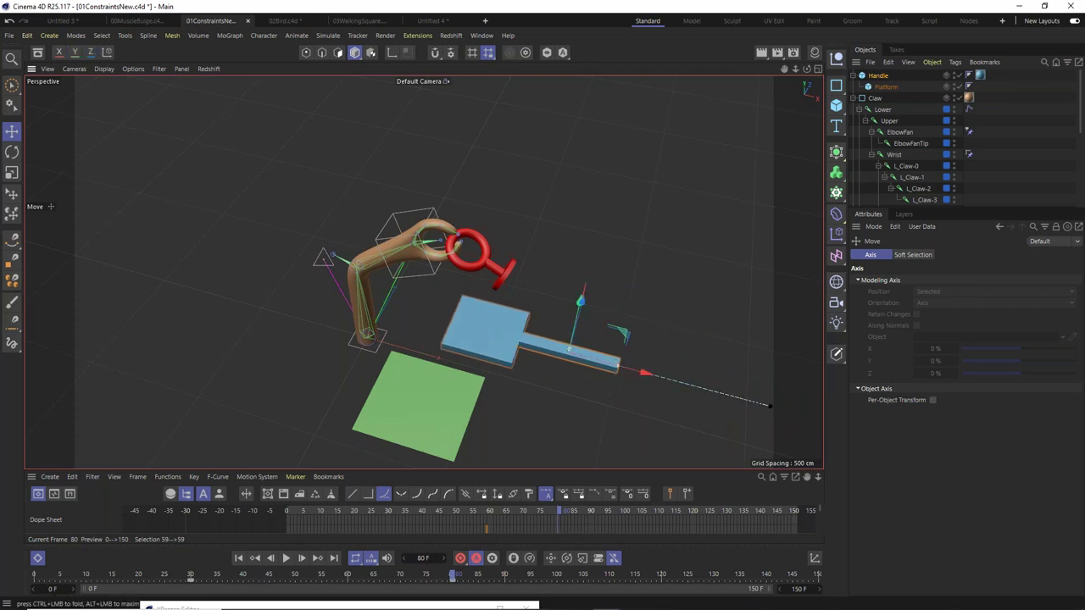
click(479, 35)
click(506, 182)
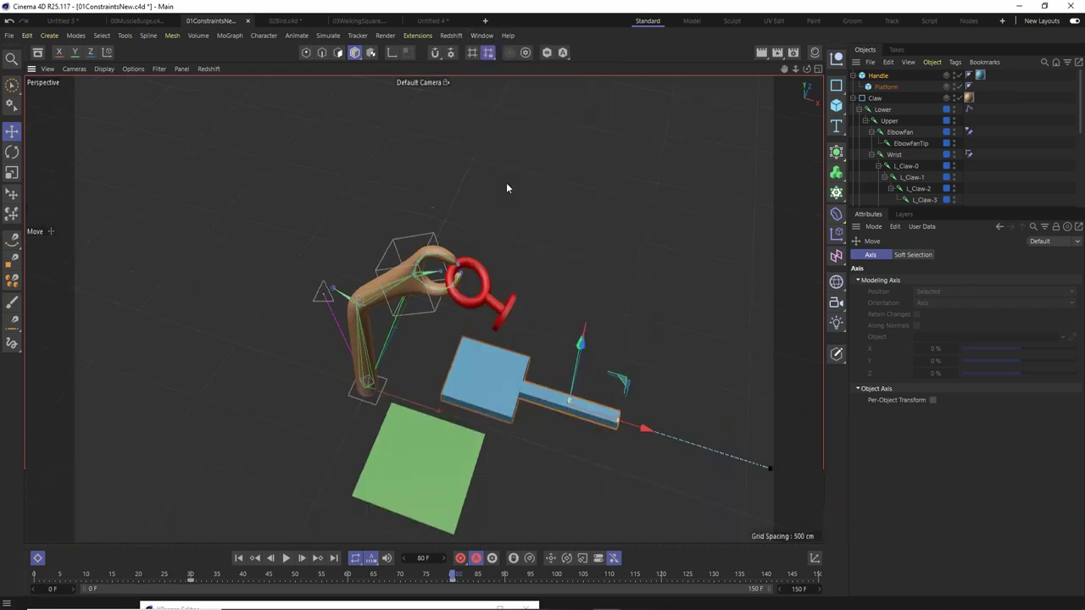
Select Wrist.Goal and review the poses up to the frame-80 key.
drag(453, 577, 455, 608)
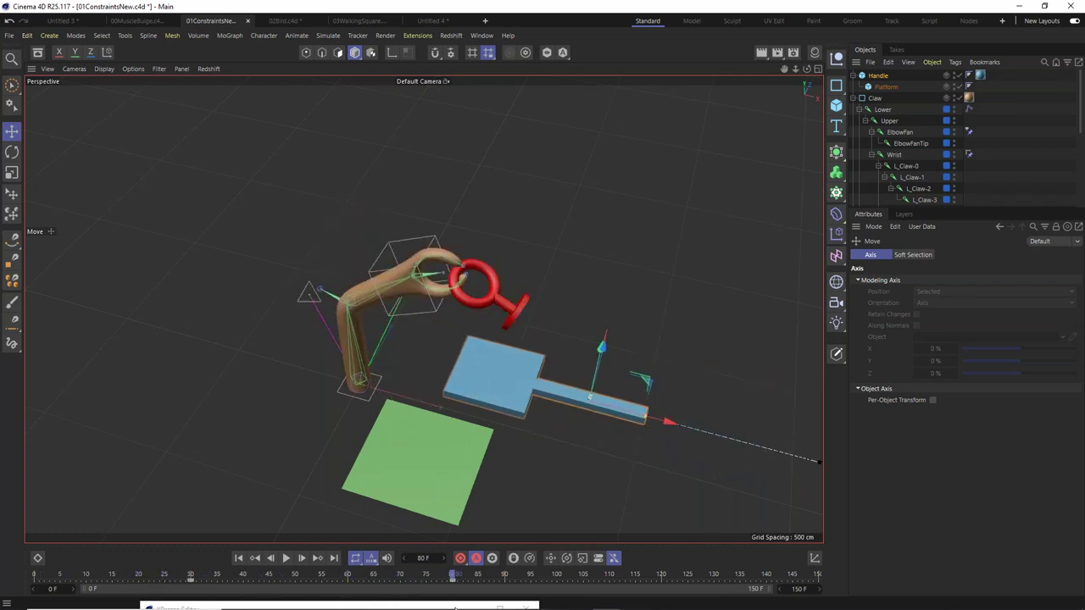
click(401, 247)
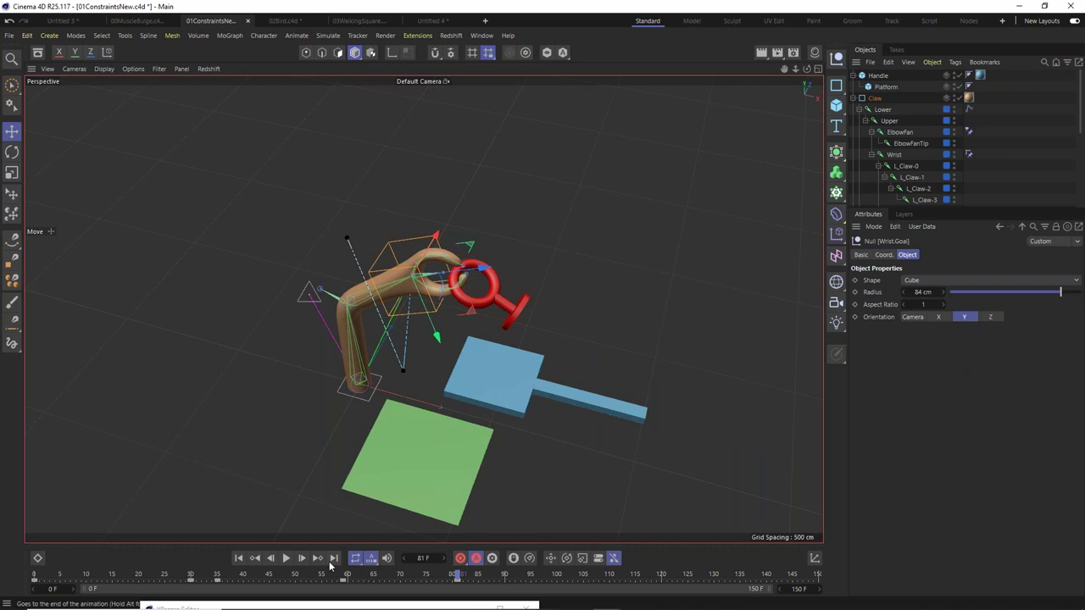
drag(310, 578, 457, 577)
click(456, 584)
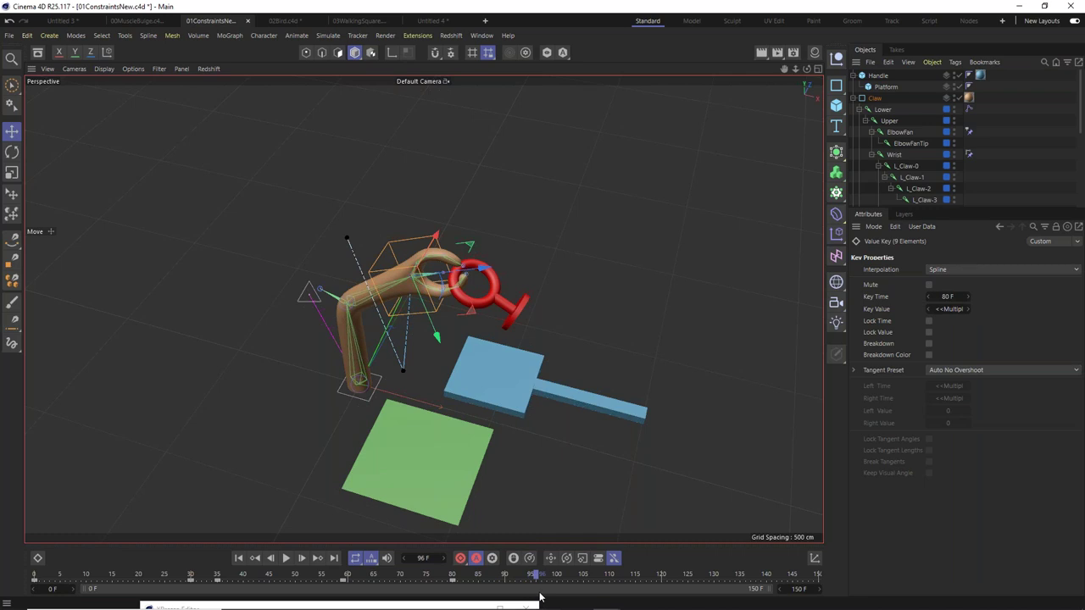
alt+drag(478, 366, 358, 177)
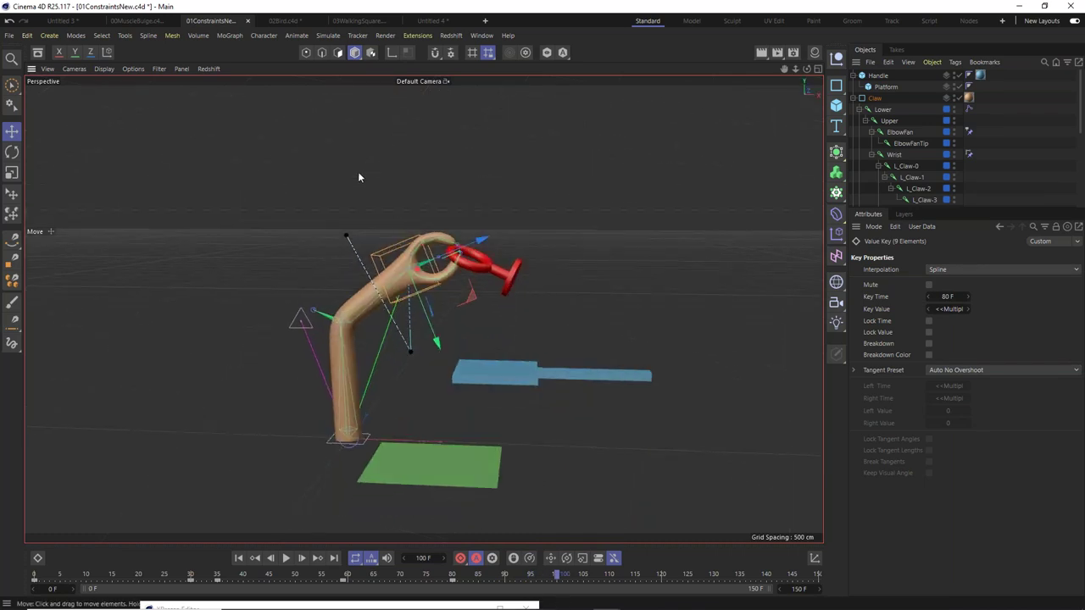
click(396, 249)
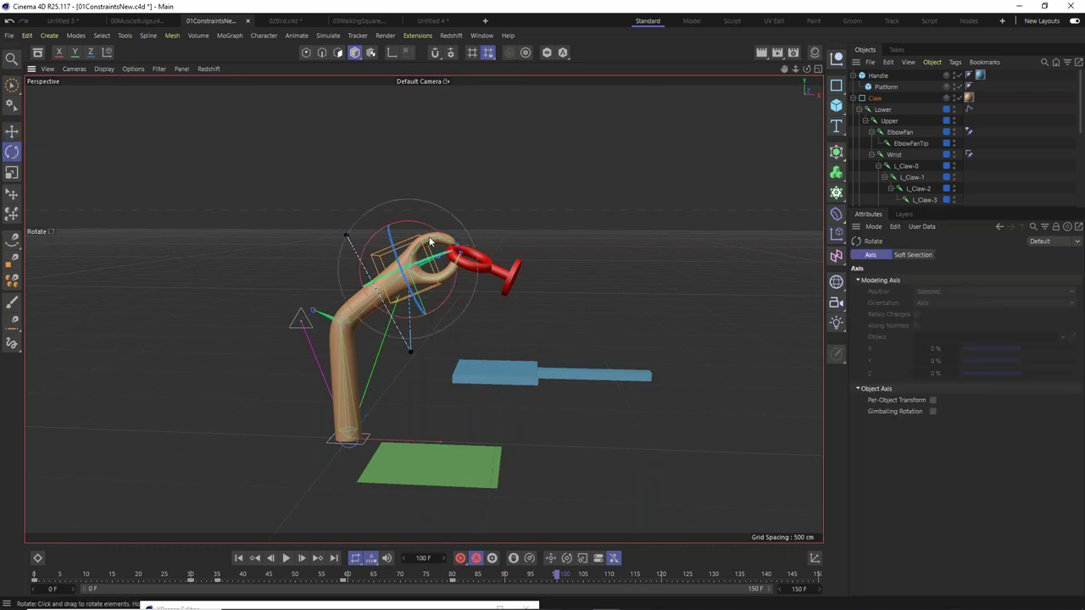
Rotate the claw down about 78.5°, move it 91 cm along X, and tilt the ring 10.5° upright.
drag(431, 241, 453, 252)
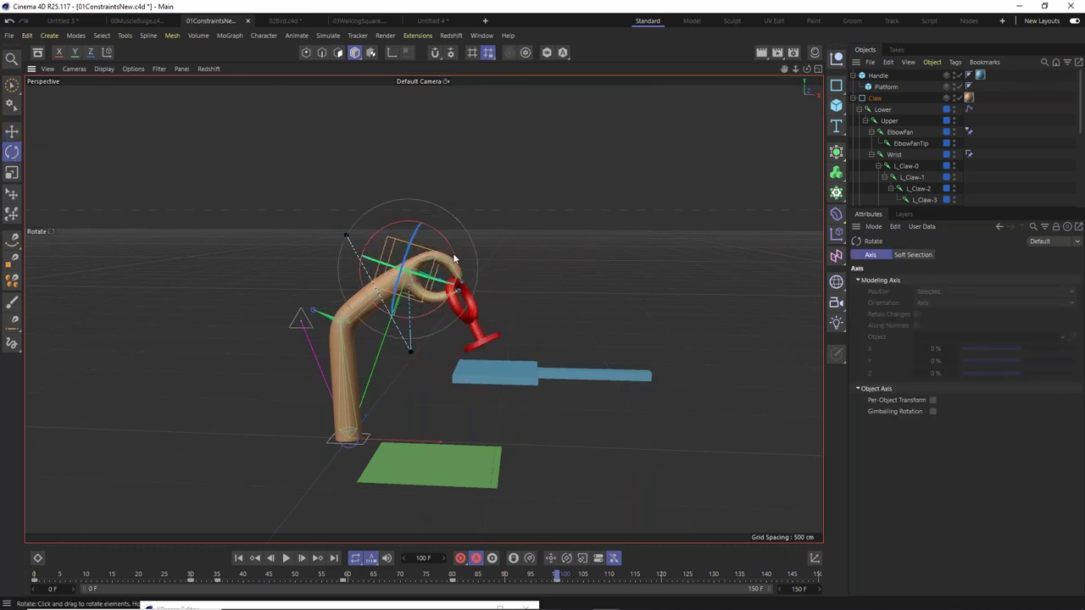
click(29, 136)
drag(482, 294, 346, 353)
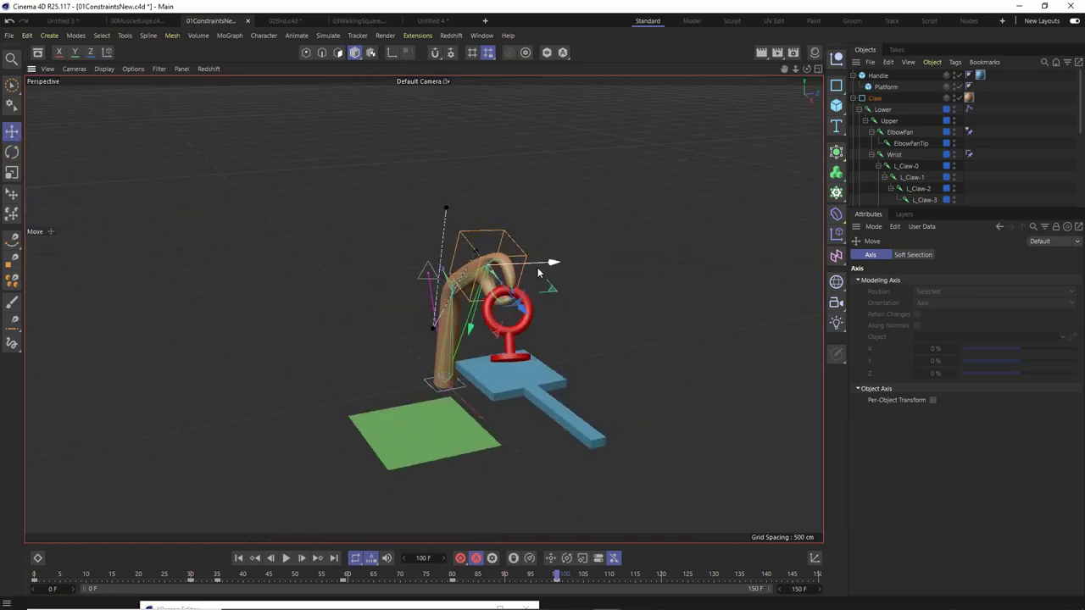
scroll(536, 273, up, 3)
click(11, 151)
drag(461, 222, 473, 267)
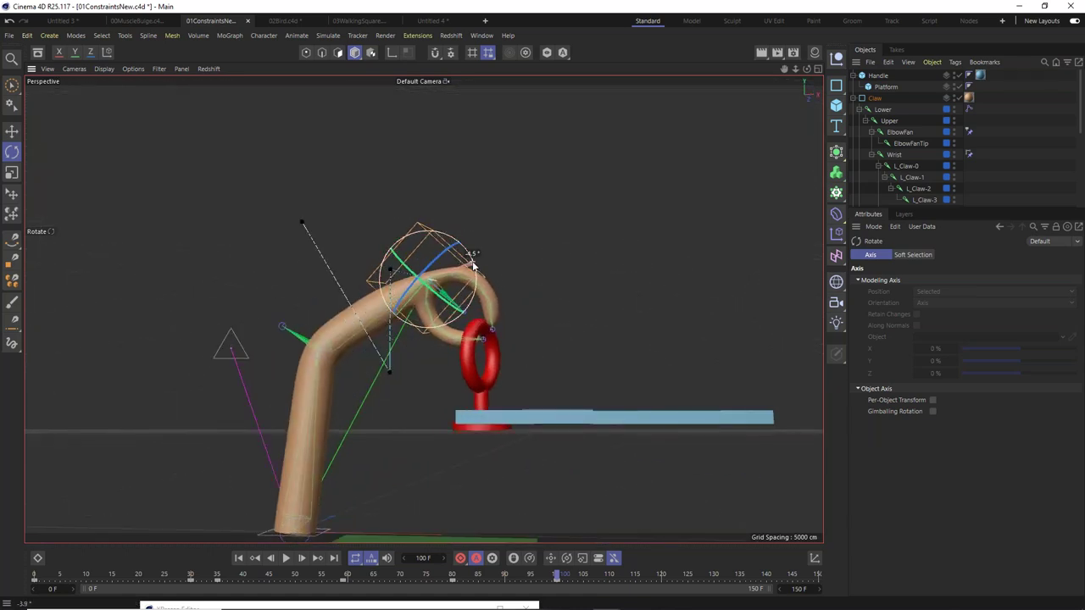
Raise the claw about 43 cm and slide it about 55 cm along X over the platform.
click(12, 131)
click(106, 53)
drag(426, 204, 429, 181)
alt+drag(376, 310, 442, 292)
drag(506, 265, 526, 278)
alt+drag(398, 350, 459, 349)
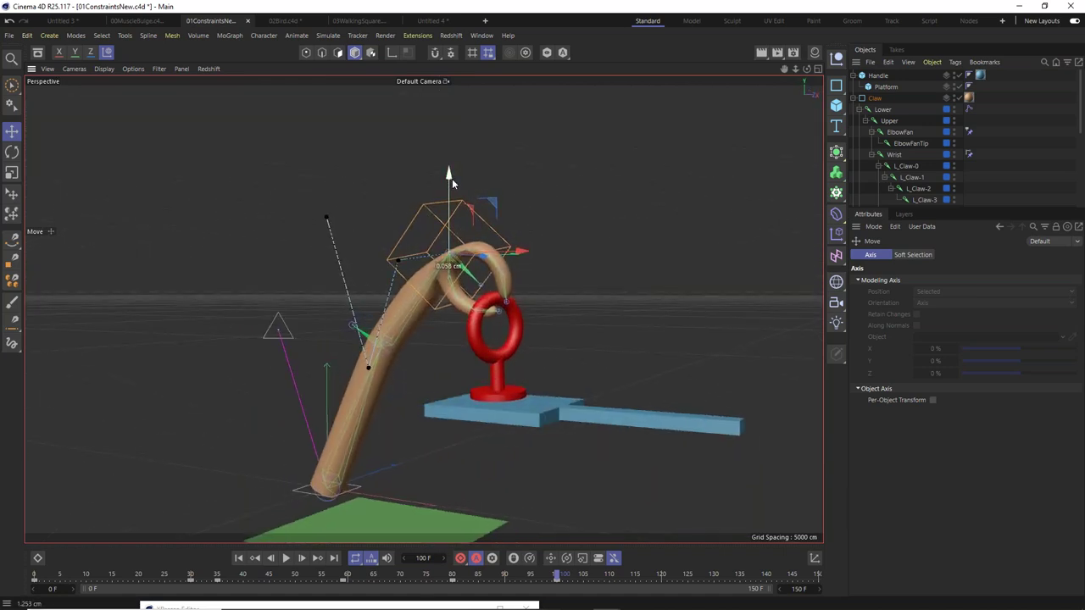
alt+drag(439, 307, 465, 373)
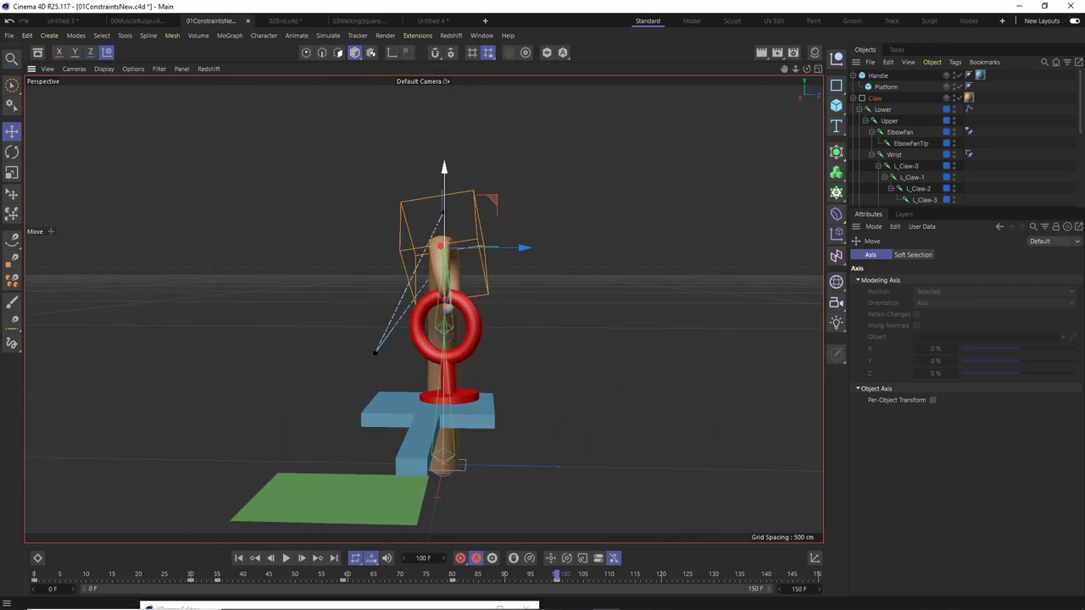
Rotate the claw by -3.5° and adjust its position to seat the ring on the platform.
click(14, 151)
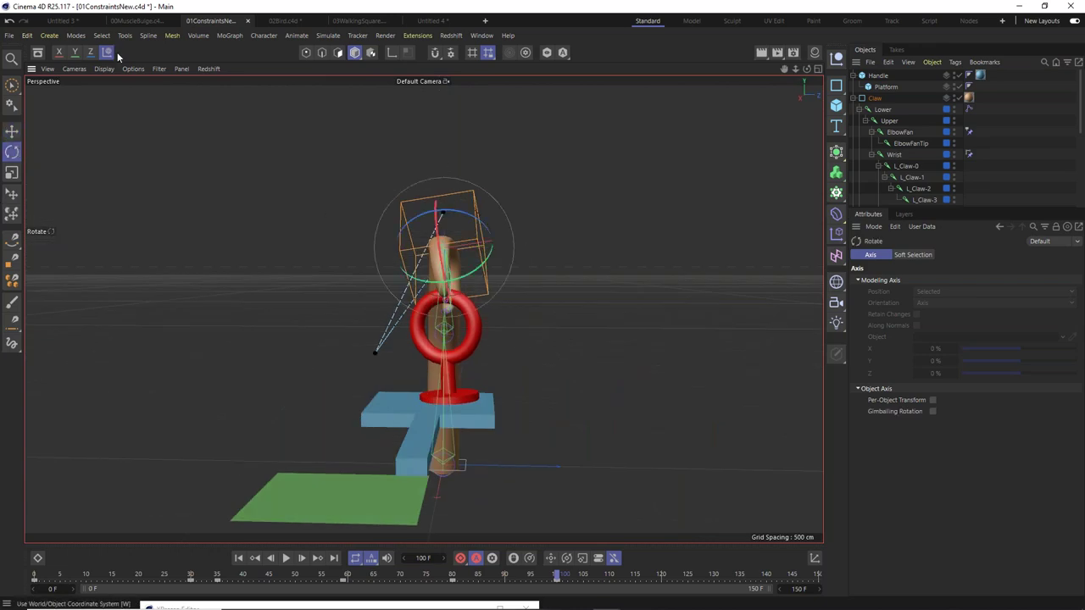
click(107, 53)
drag(489, 222, 485, 223)
alt+drag(376, 308, 476, 198)
alt+drag(550, 406, 115, 105)
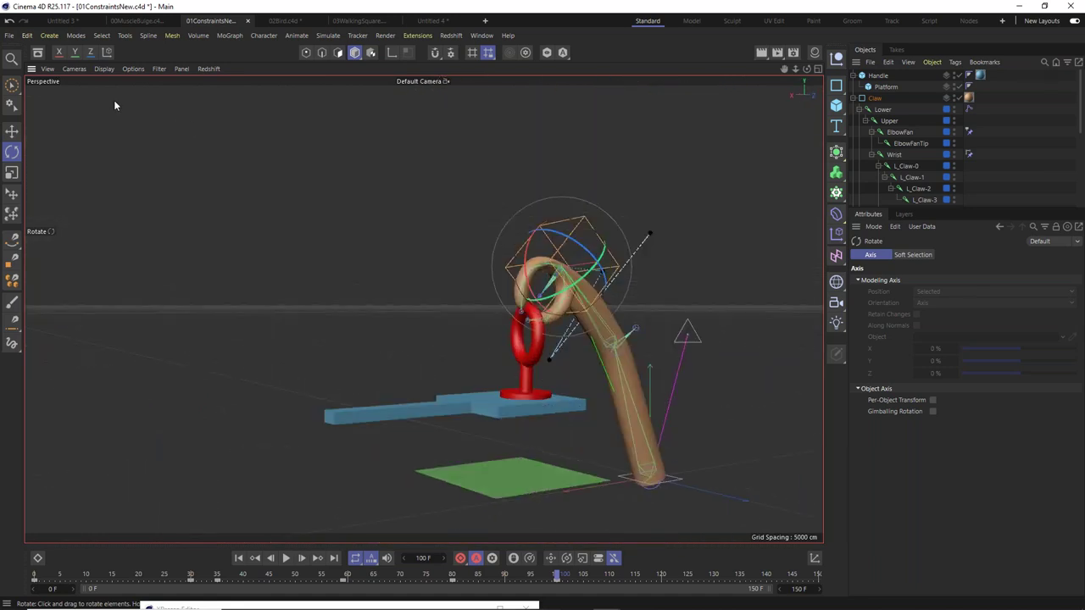
click(13, 131)
alt+drag(493, 359, 1029, 290)
scroll(994, 170, down, 3)
Set the ring's Constraint tag target to Platform at 100%, dropping Wrist.Goal to 0%.
scroll(993, 169, down, 3)
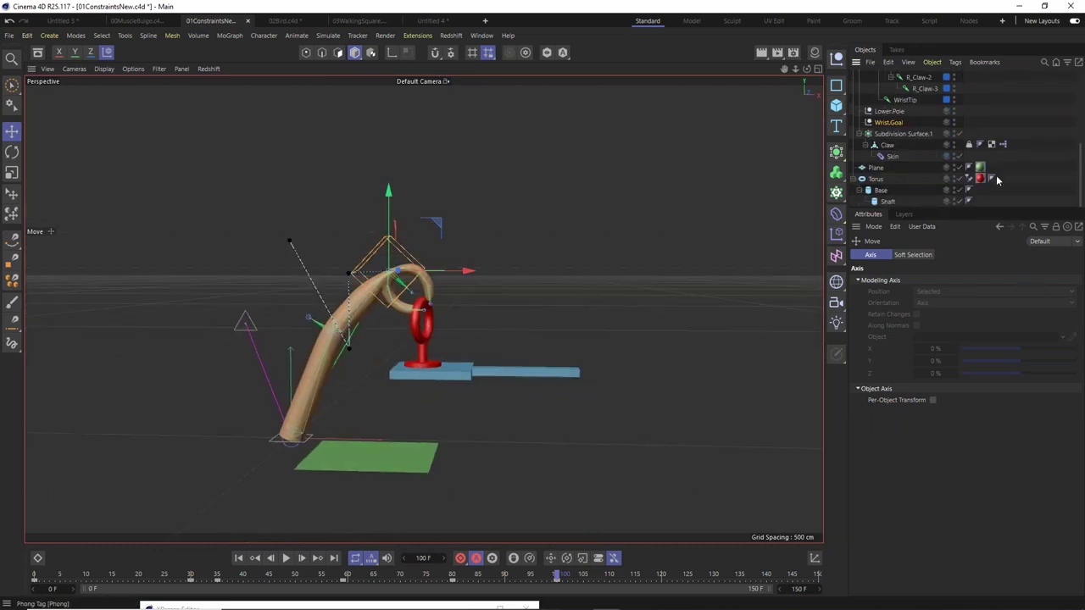
click(968, 179)
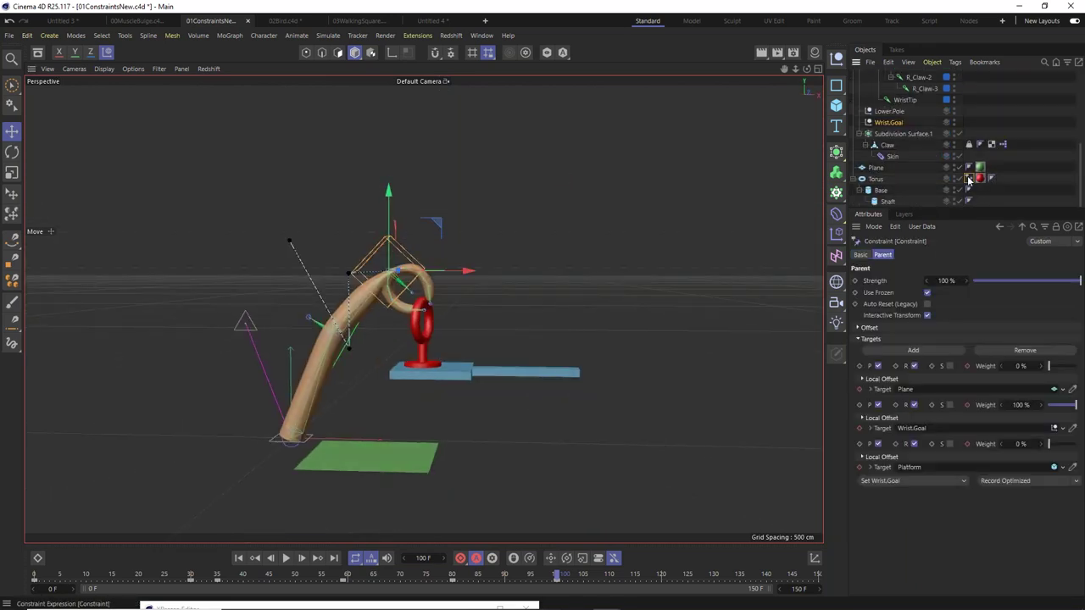
click(928, 480)
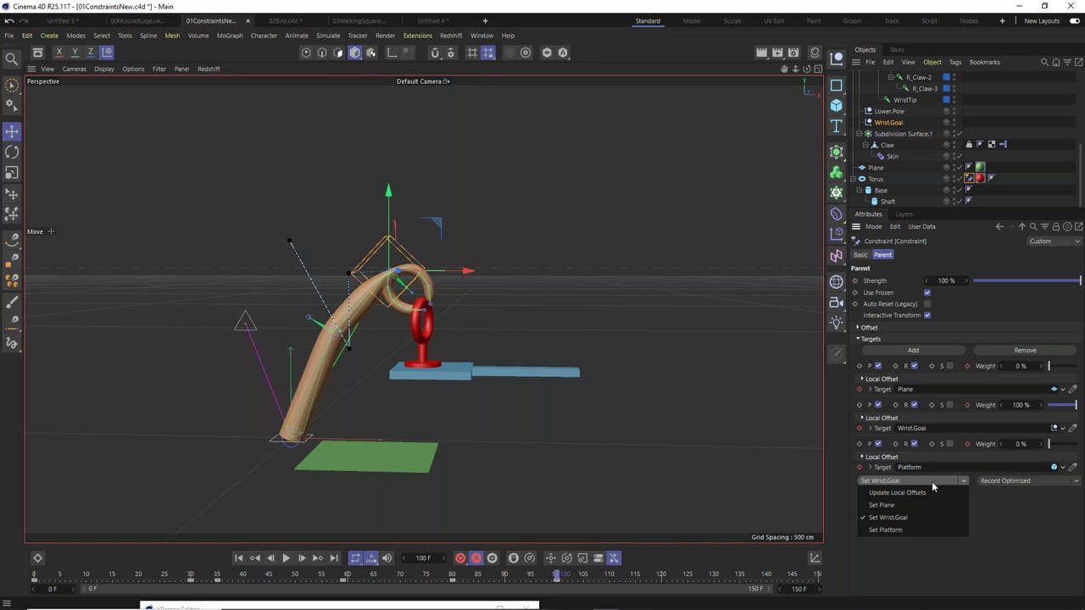
click(917, 532)
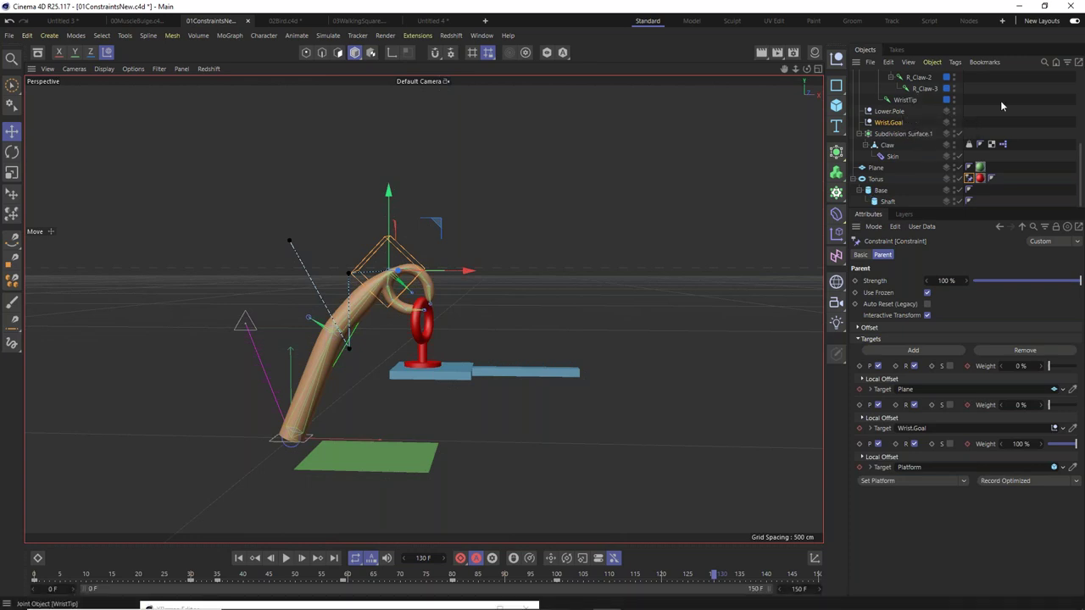
scroll(1002, 102, up, 4)
scroll(974, 85, up, 1)
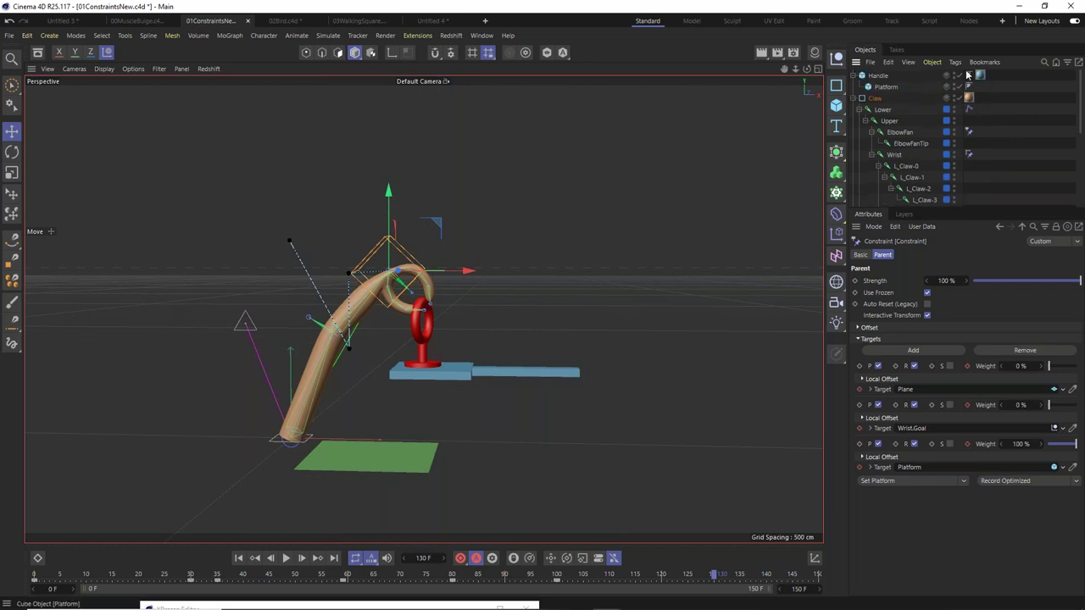
Slide the Handle and ring right along X, then advance through frames 100–115.
click(890, 75)
drag(606, 377, 839, 385)
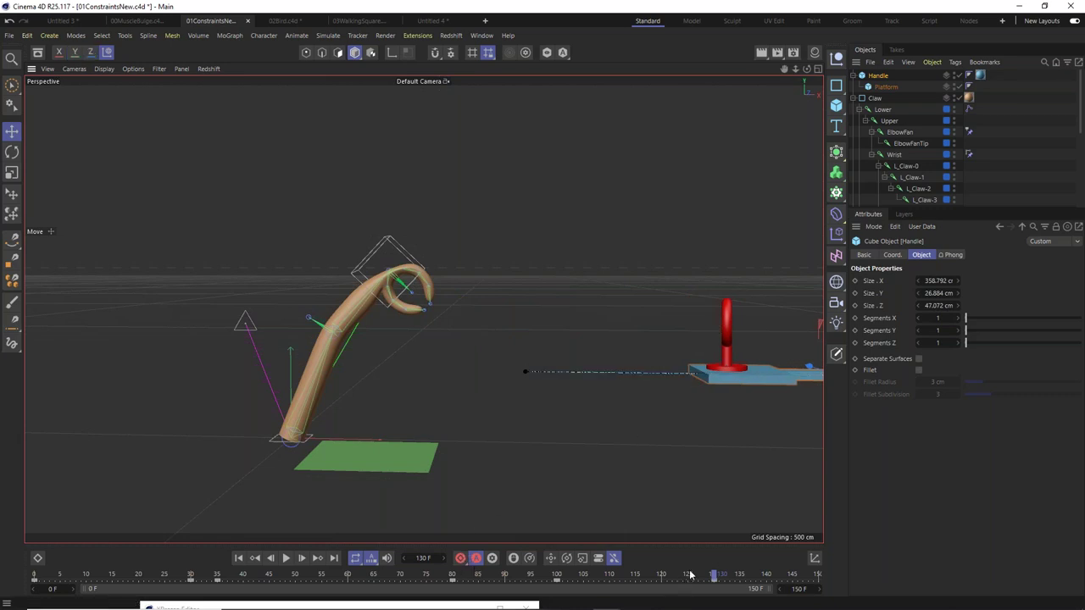
click(559, 576)
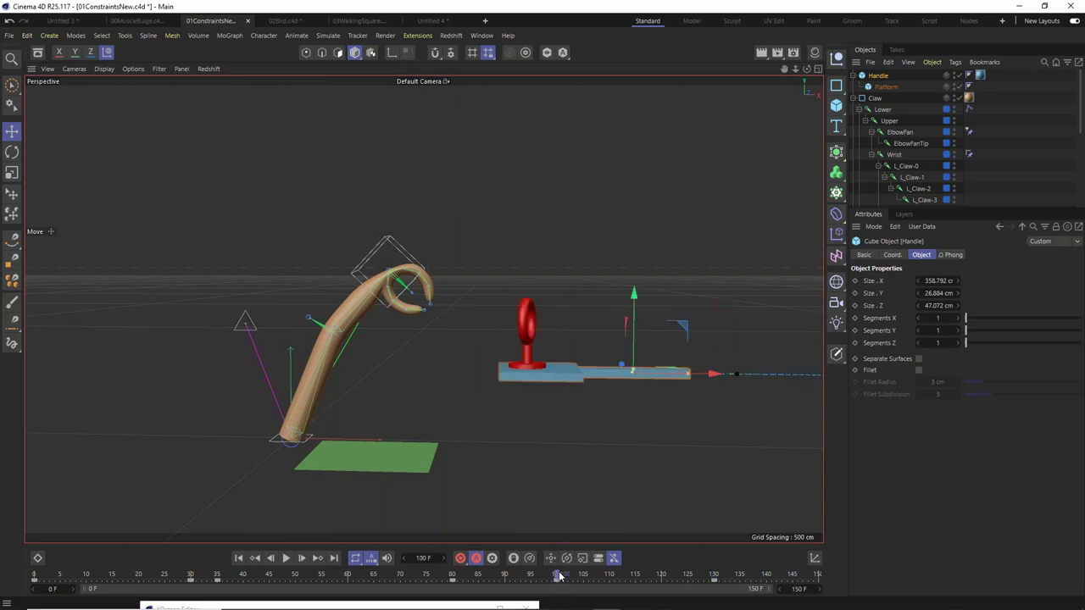
drag(559, 576, 638, 593)
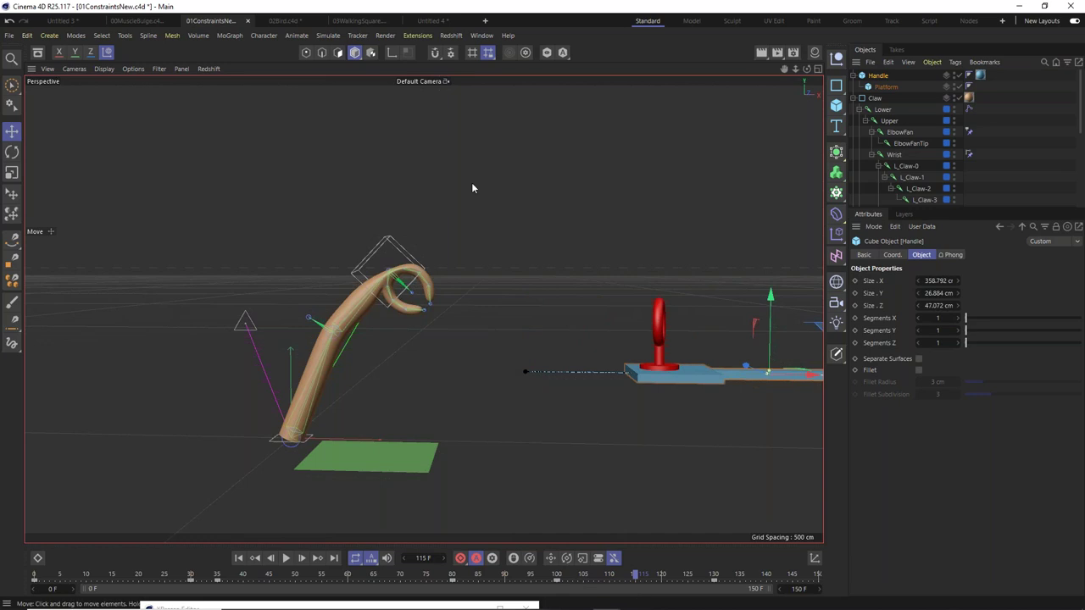
Pull Wrist.Goal left and rotate the claw so the arm moves away from the ring.
click(405, 252)
drag(430, 222, 376, 240)
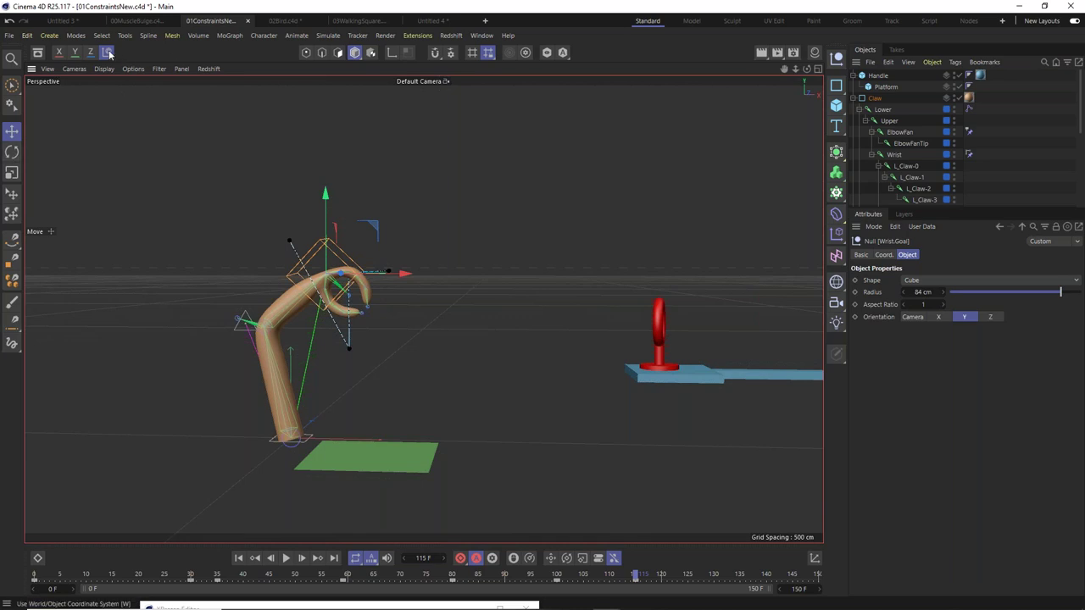
click(12, 152)
drag(375, 245, 377, 289)
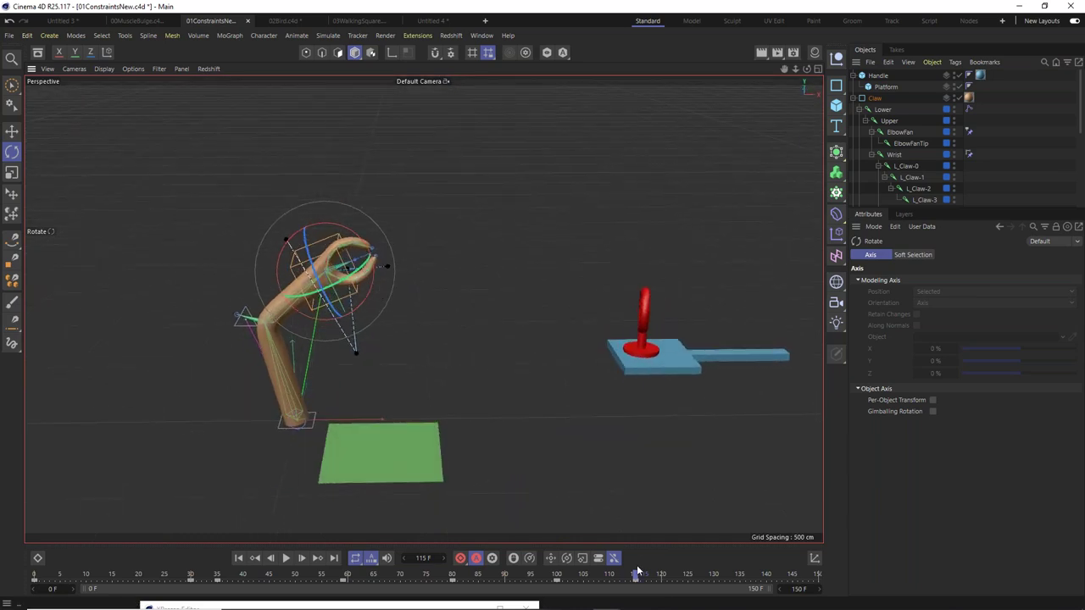
drag(634, 576, 456, 603)
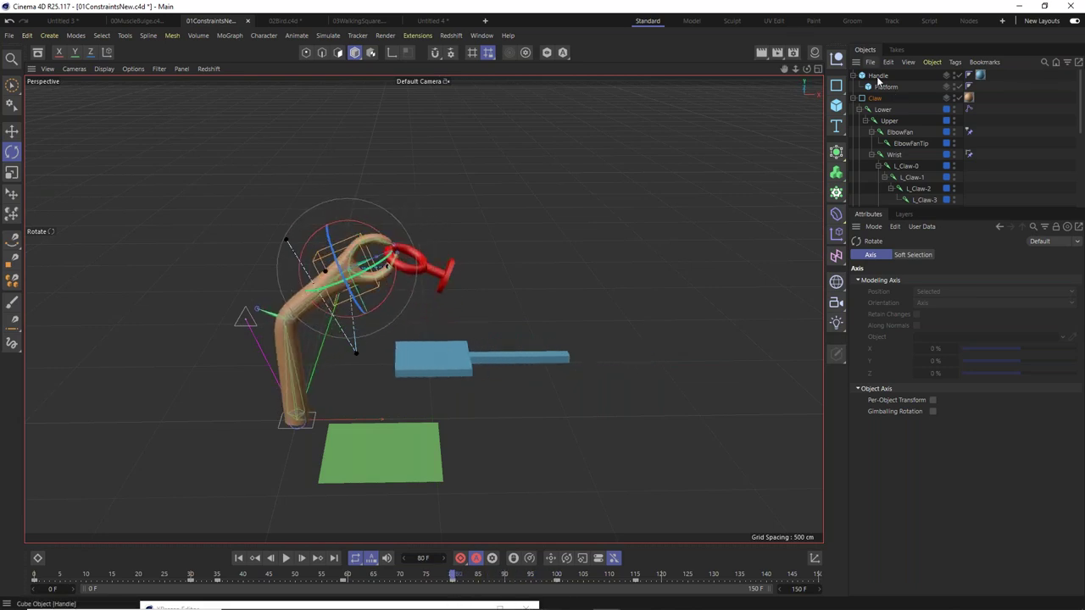
Retime the Handle key from frame 80 to 97 and play back to check the ring stays put.
click(876, 76)
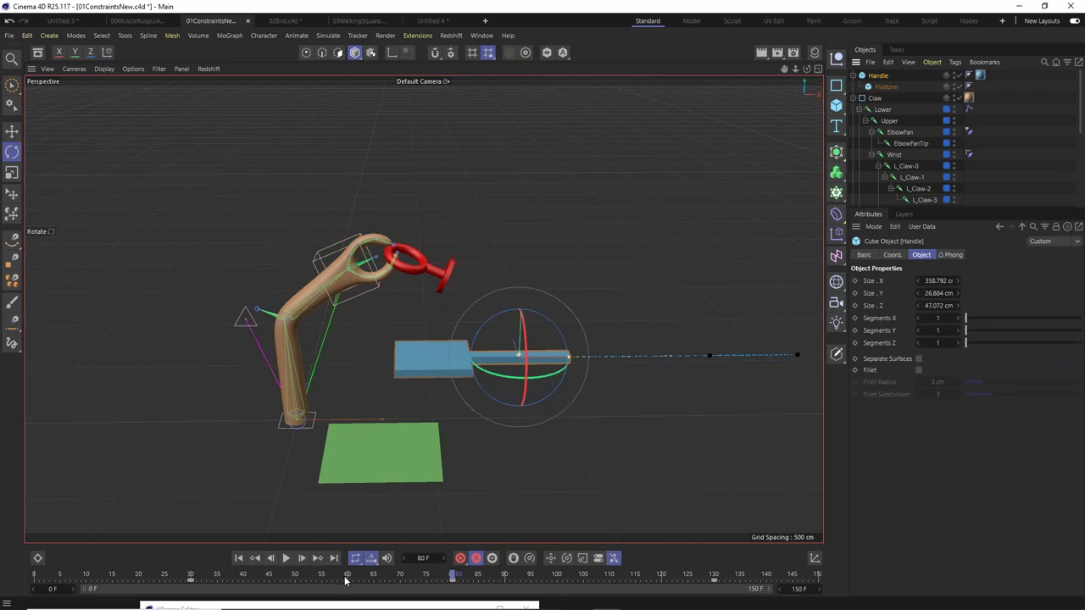
drag(349, 575, 556, 575)
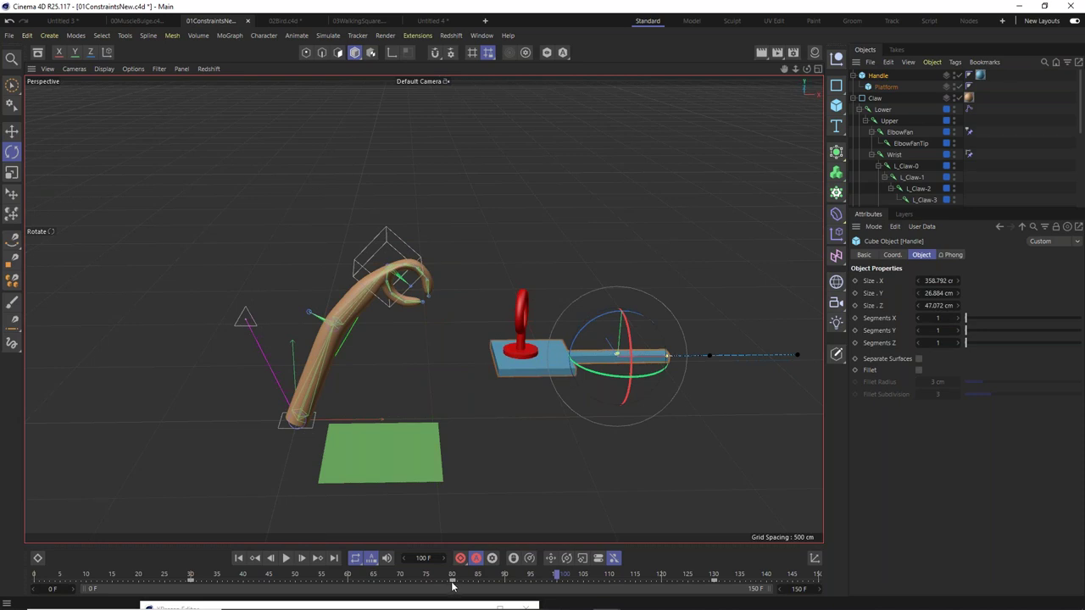
drag(453, 583, 559, 608)
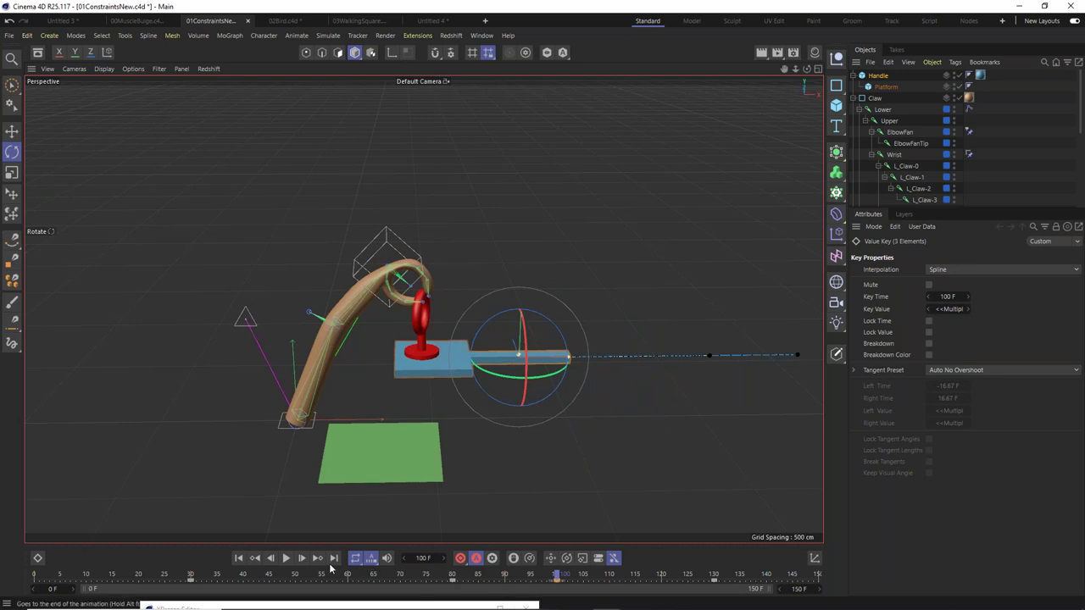
drag(328, 575, 240, 585)
click(286, 558)
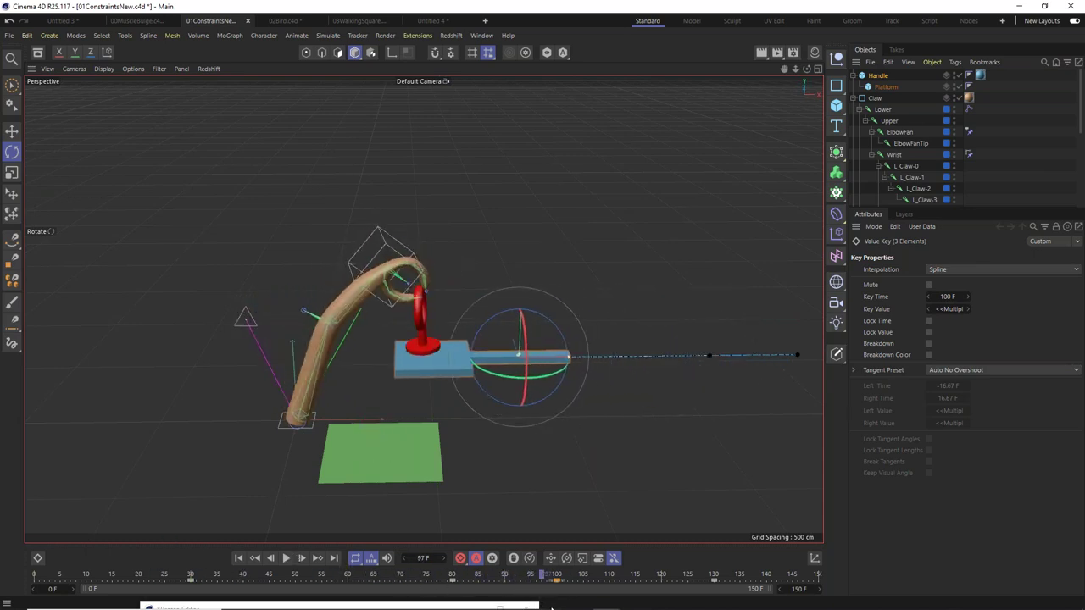
drag(603, 603, 559, 606)
scroll(388, 307, up, 5)
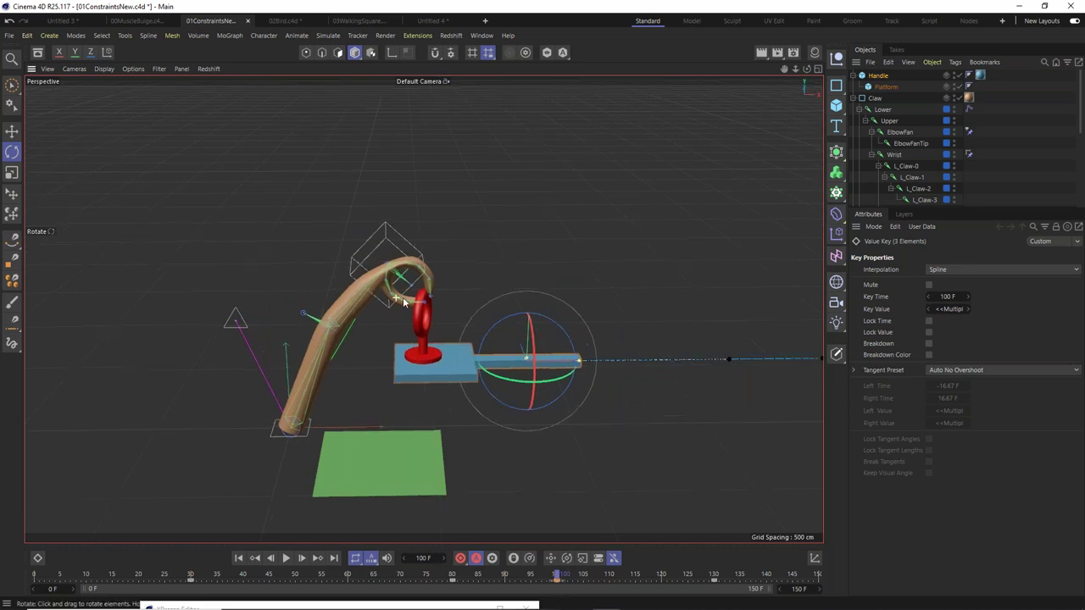
scroll(950, 158, down, 5)
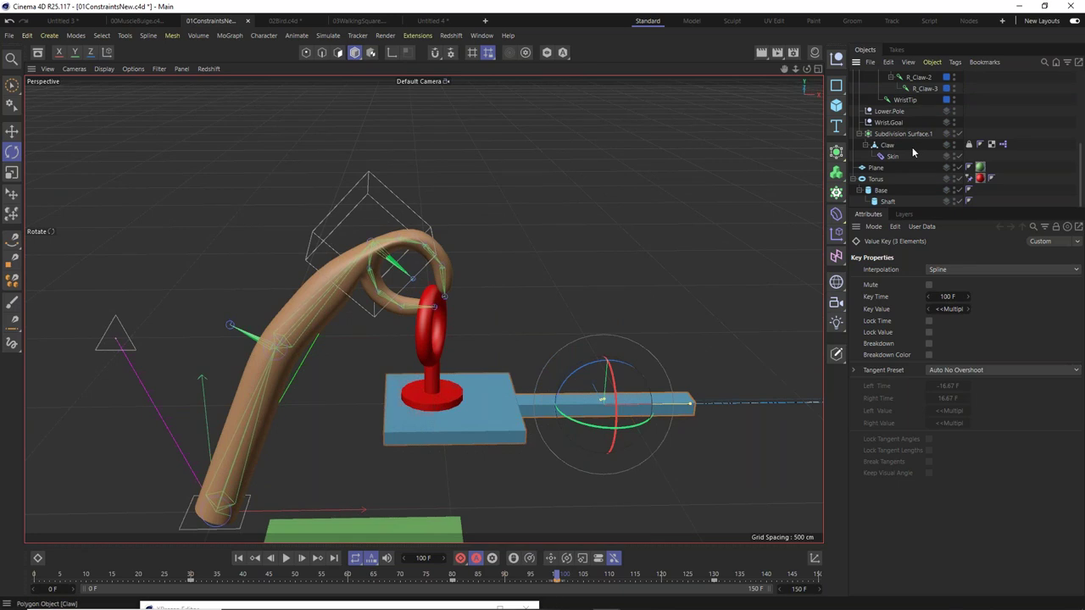
At frame 104, drag the Claw's Clench from 70% to 0% so the claw opens.
click(887, 145)
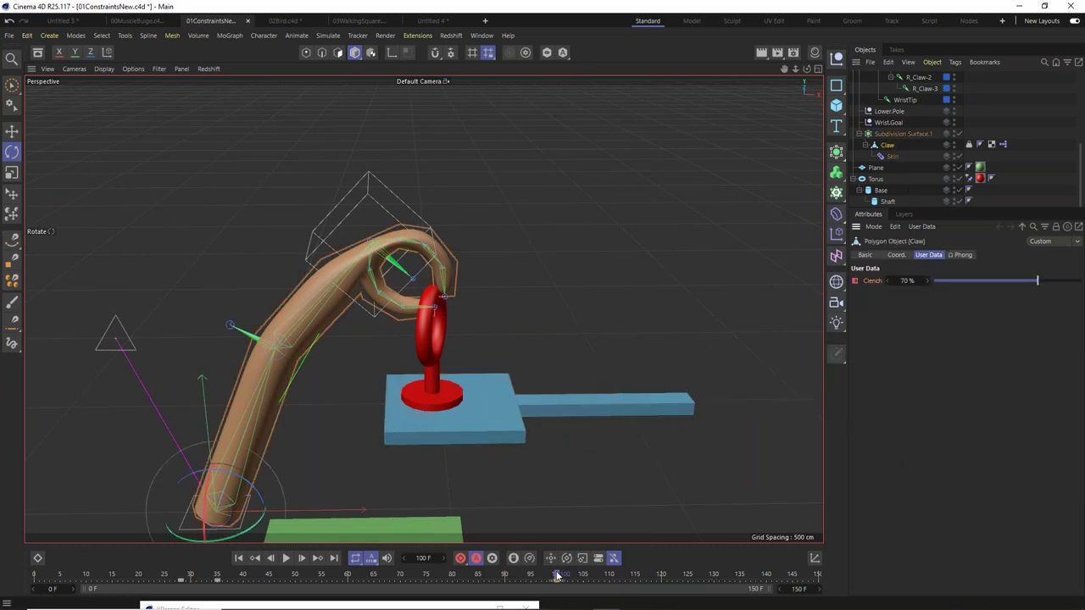
drag(556, 579, 583, 581)
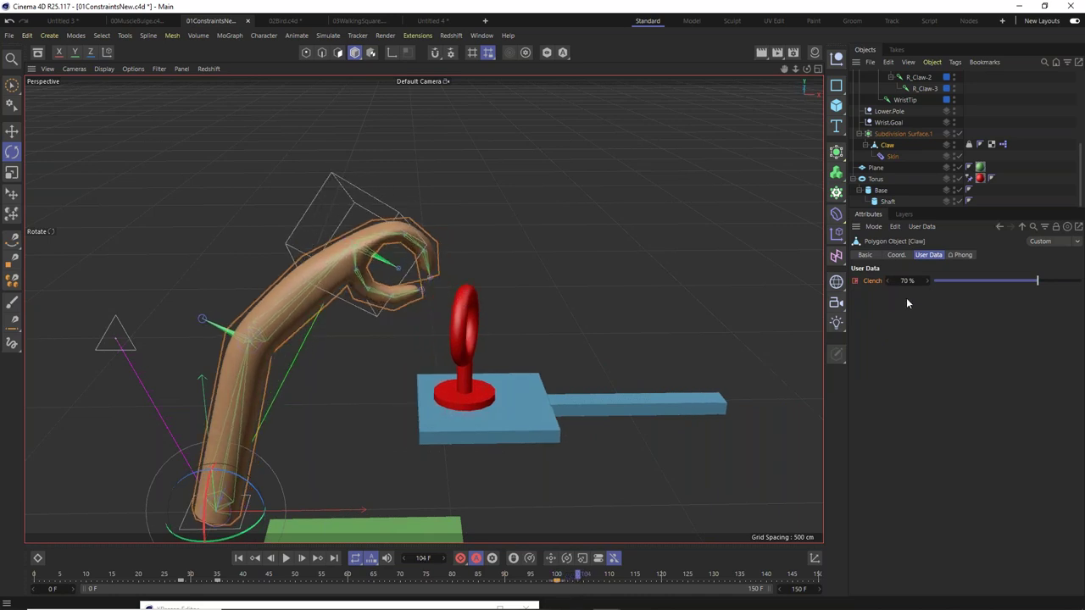
drag(1012, 283, 782, 286)
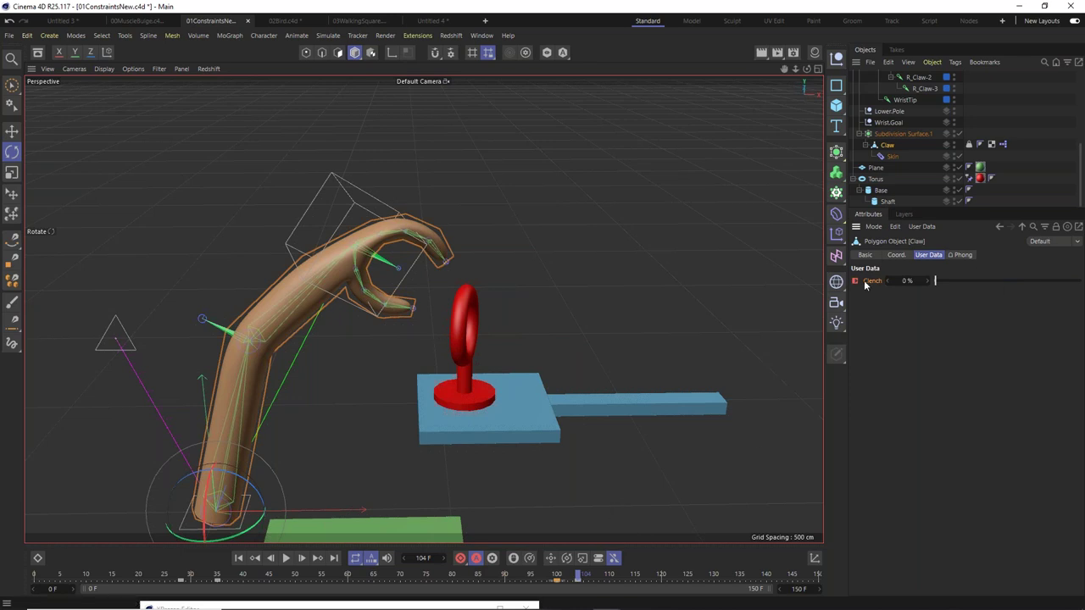
Scrub back through the timeline and orbit the view to review the ring's release.
drag(583, 582, 34, 605)
scroll(381, 330, down, 8)
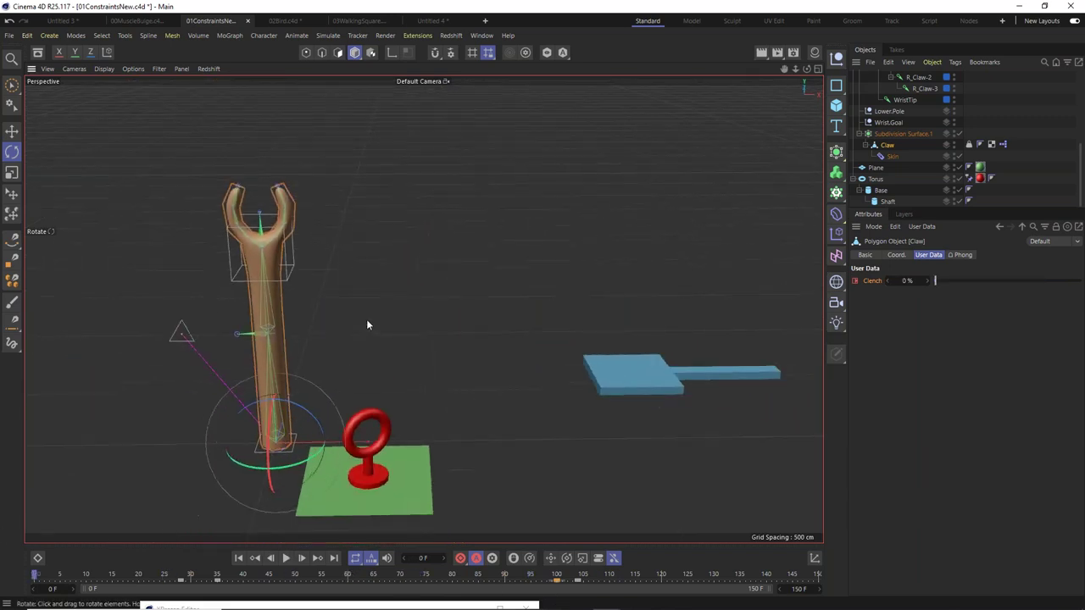
alt+drag(438, 370, 394, 370)
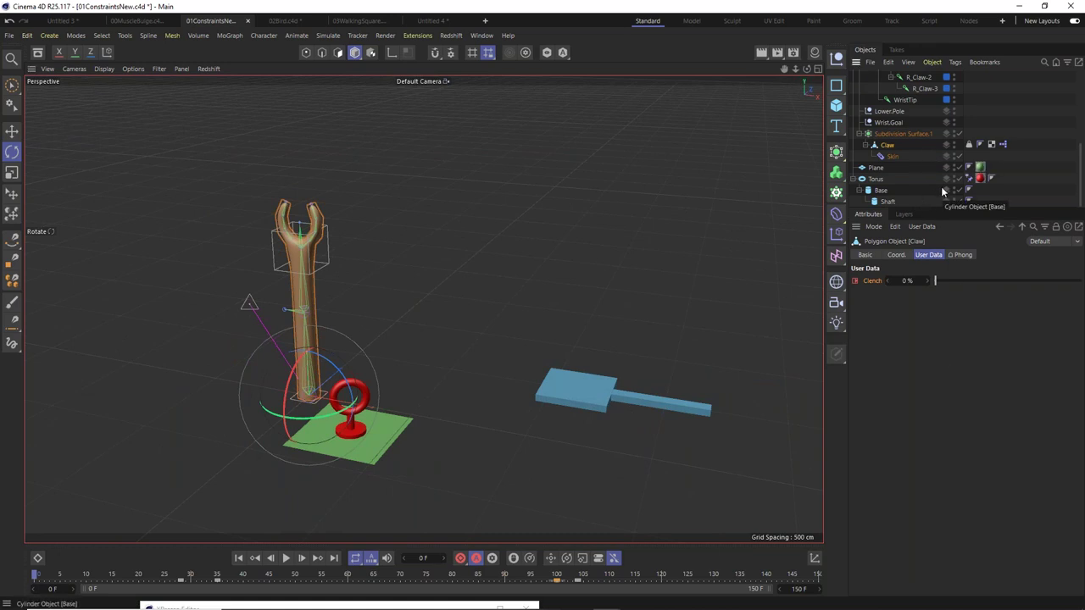
Inspect the Torus constraint's Set Platform target list without changing it.
click(969, 177)
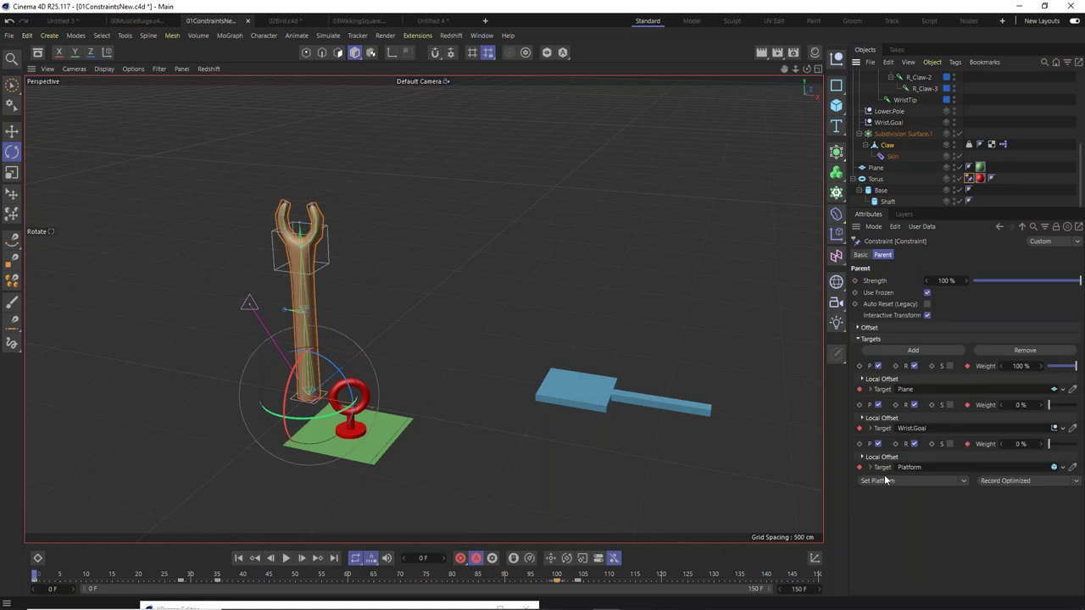
click(883, 480)
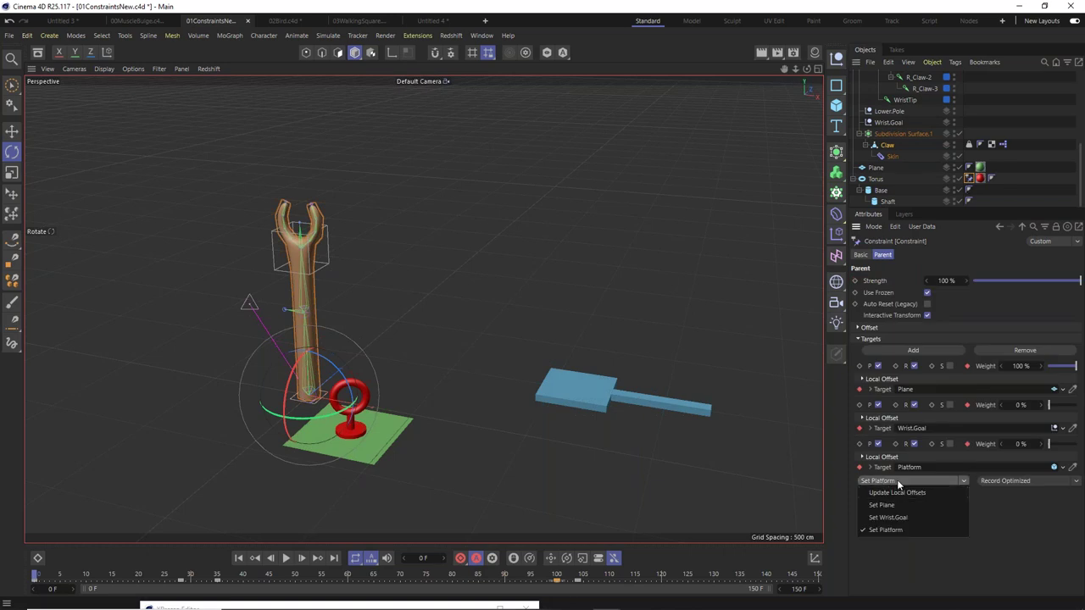
click(768, 370)
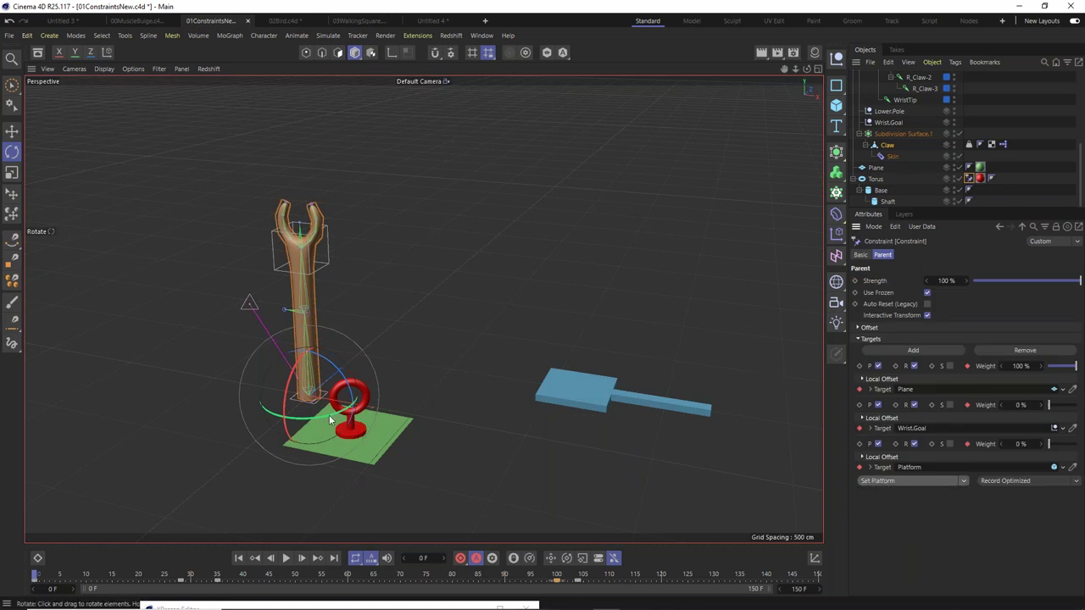
Orbit the scene and play the animation from the start.
scroll(507, 426, up, 2)
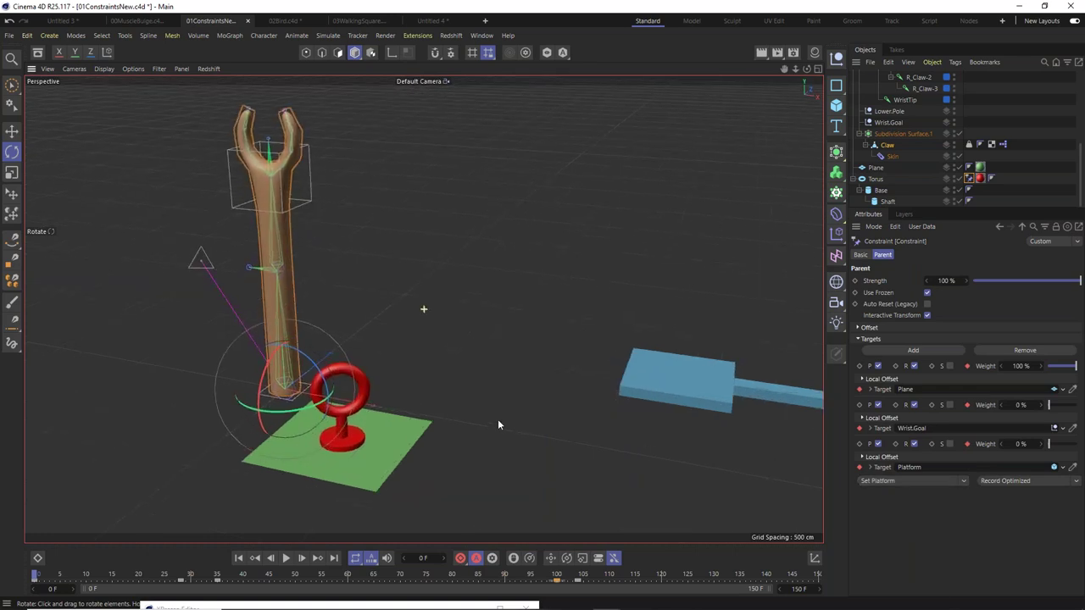
scroll(475, 428, up, 2)
alt+drag(427, 450, 413, 373)
drag(72, 576, 36, 576)
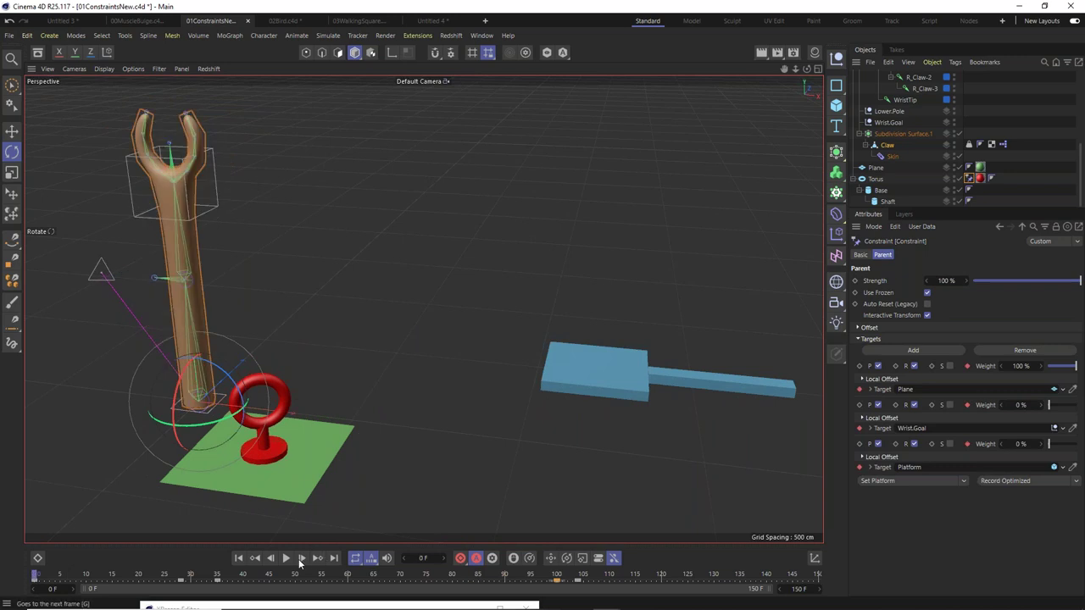
click(285, 558)
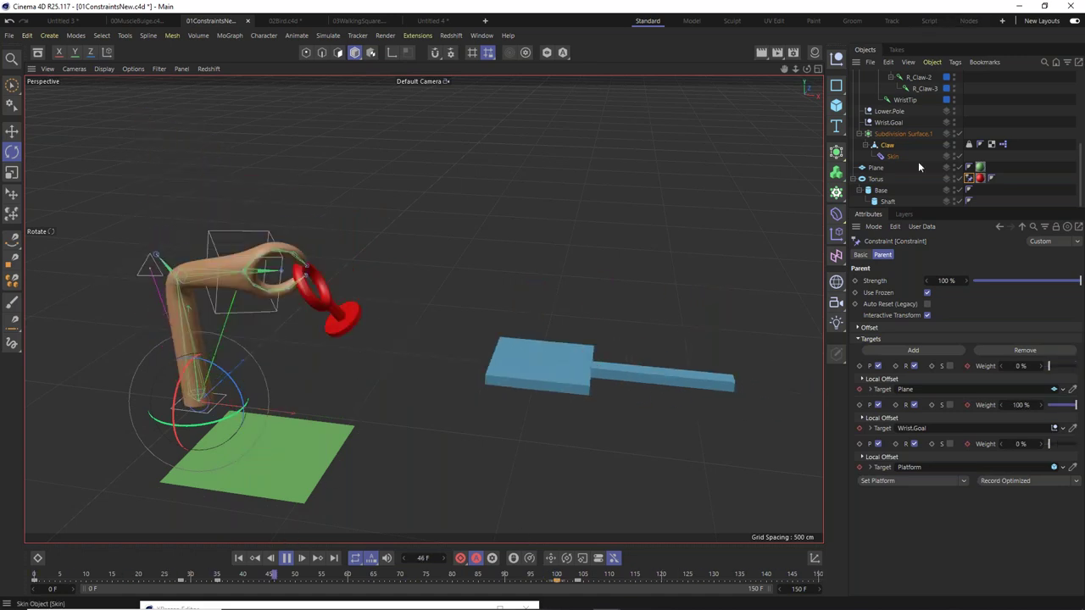
scroll(917, 161, up, 5)
Move the platform Handle's frame-100 keyframe to frame 148.
click(886, 76)
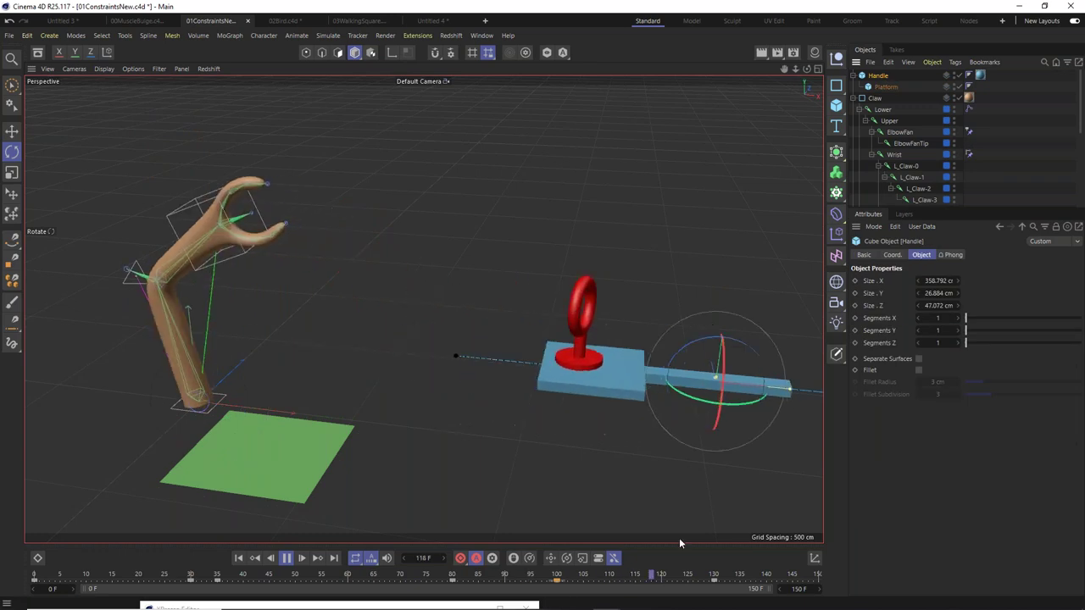
click(569, 583)
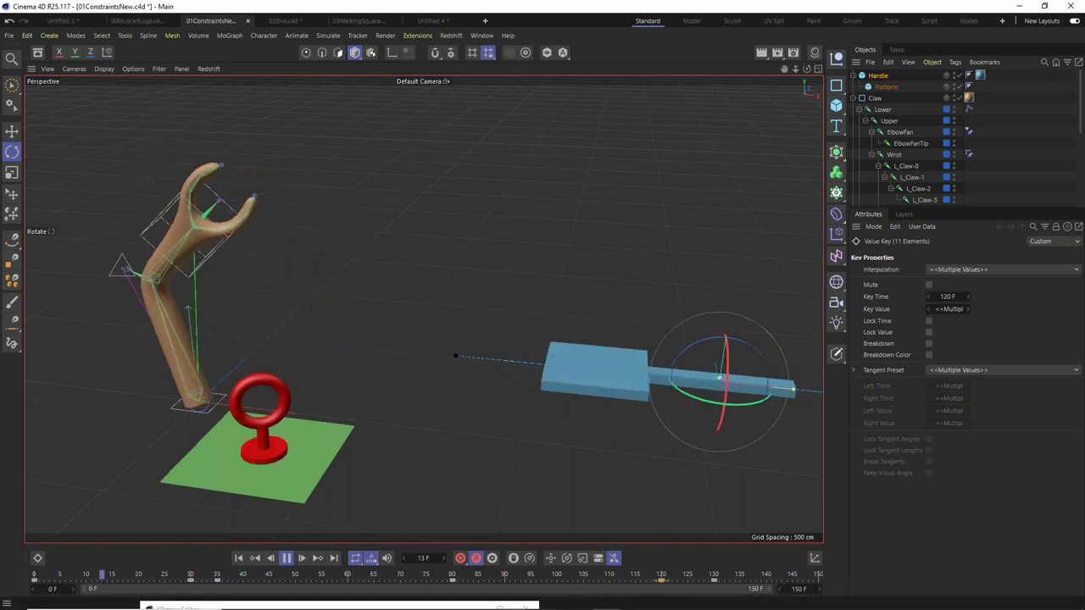
click(716, 583)
drag(717, 583, 772, 597)
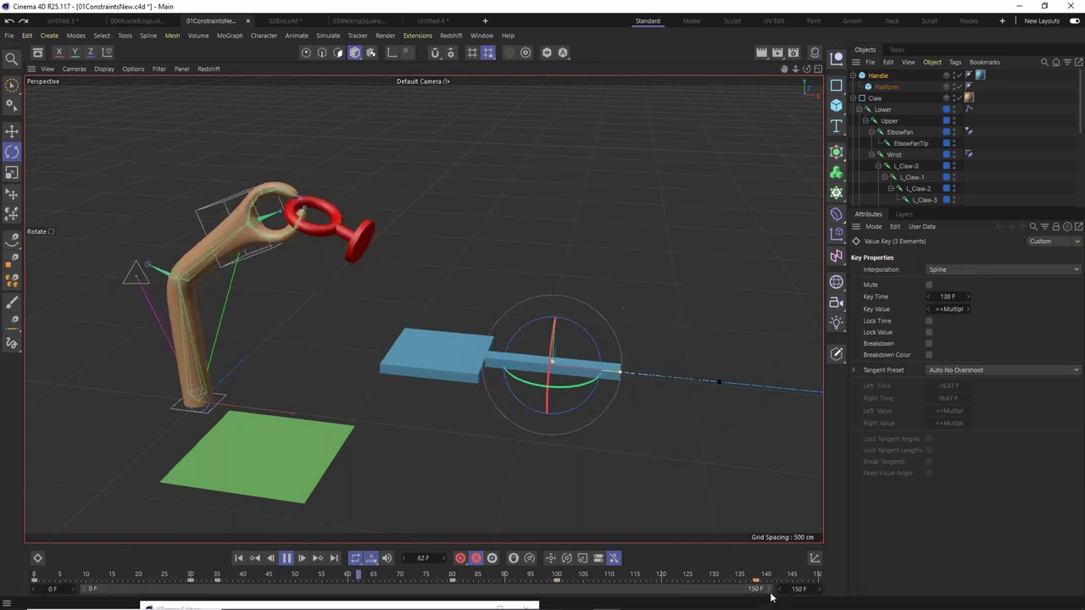
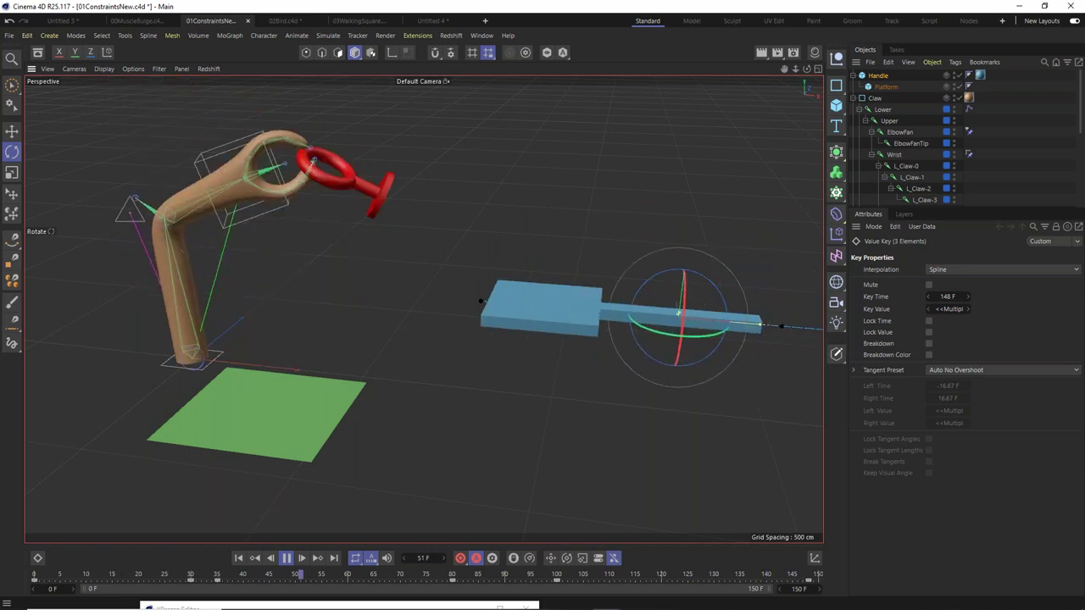
Stop playback at frame 76 and scroll the Object Manager down to the Torus.
key(space)
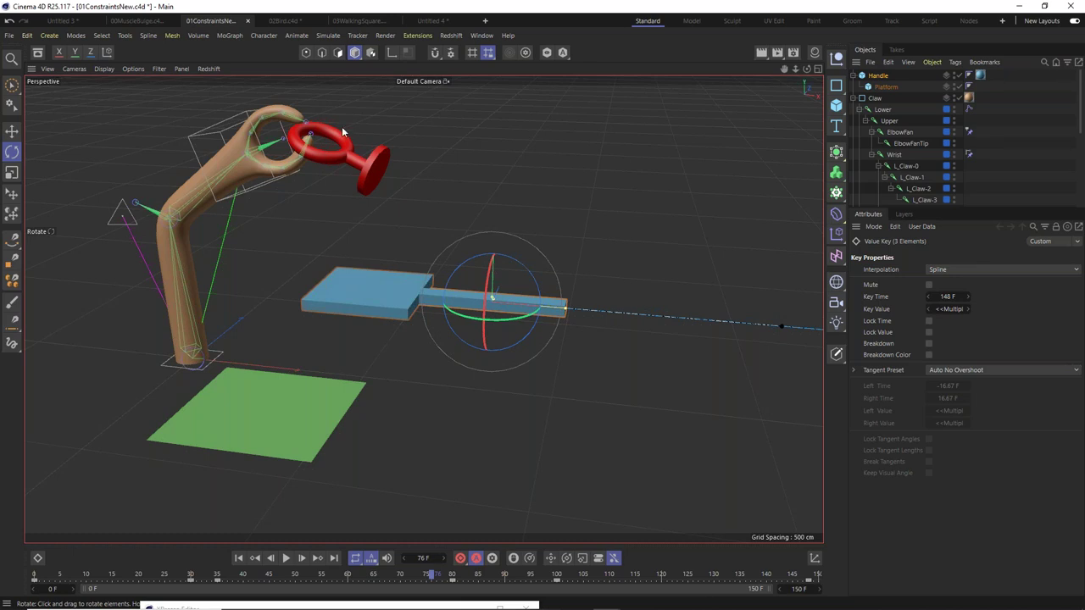
scroll(919, 143, down, 6)
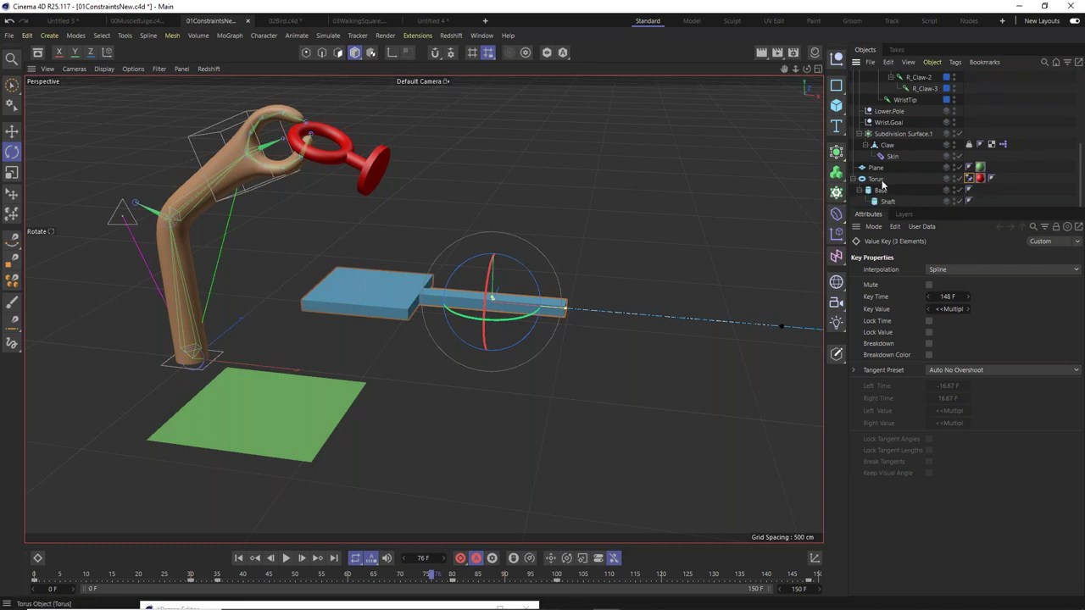
Add a Rigid Body tag to the Torus, toggling its Dynamic setting Off and back On.
right_click(881, 185)
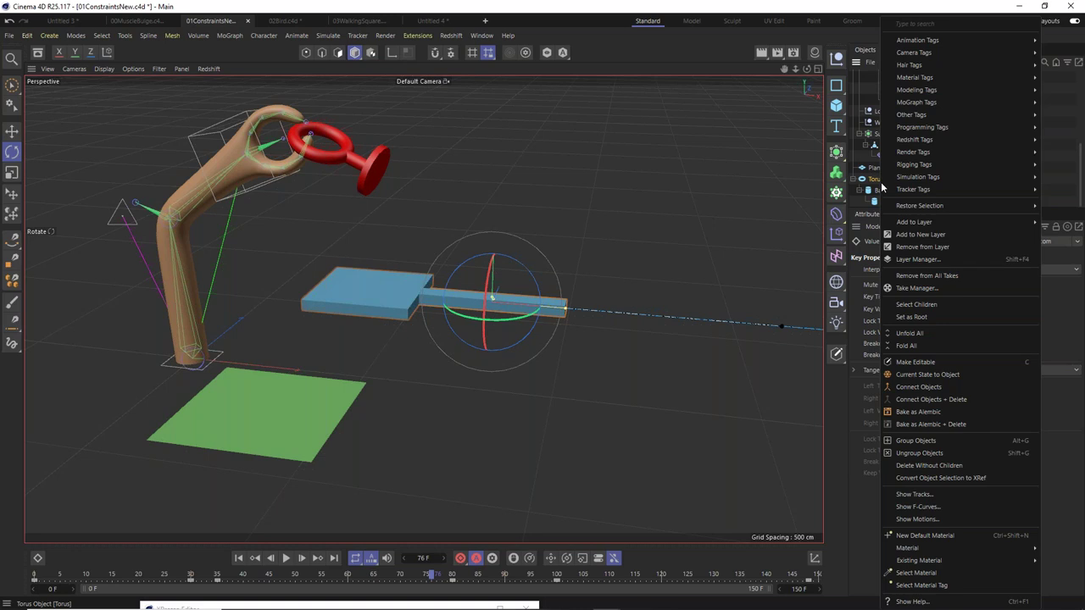
mouse_move(910, 179)
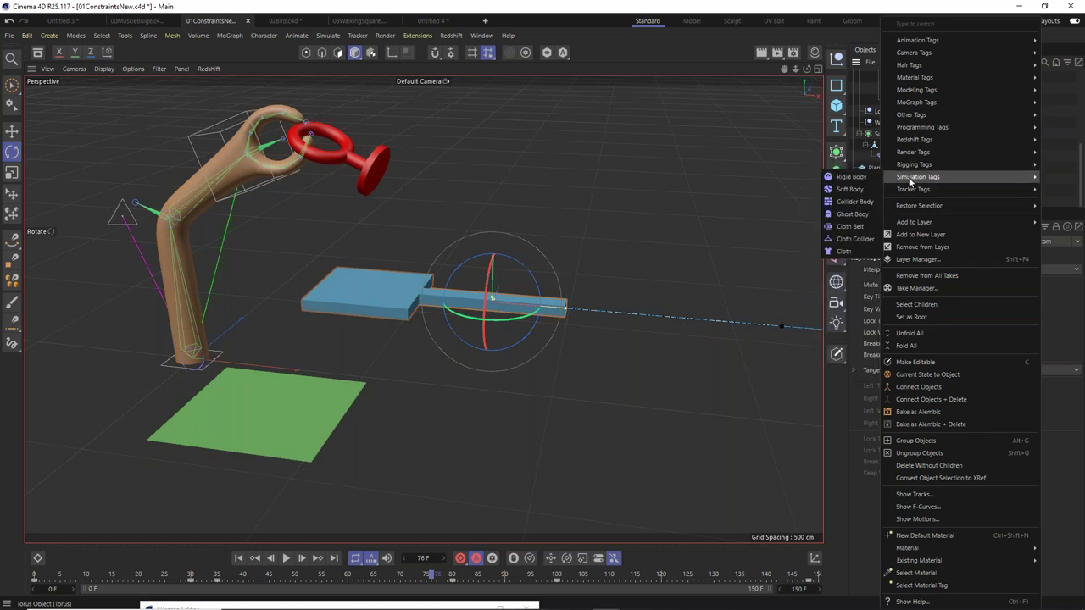
click(851, 176)
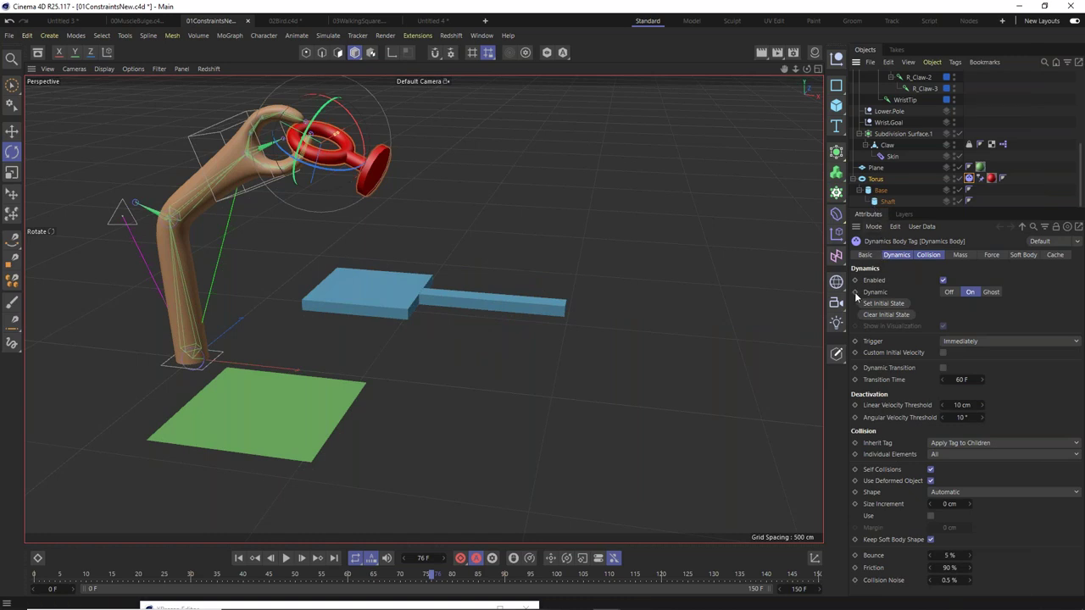
click(949, 292)
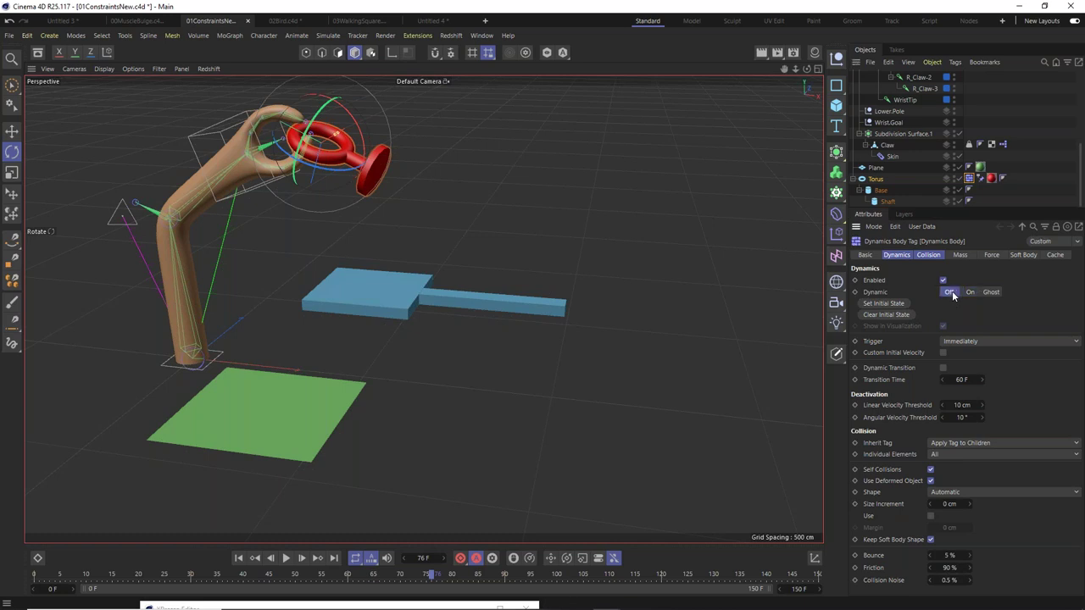
click(969, 292)
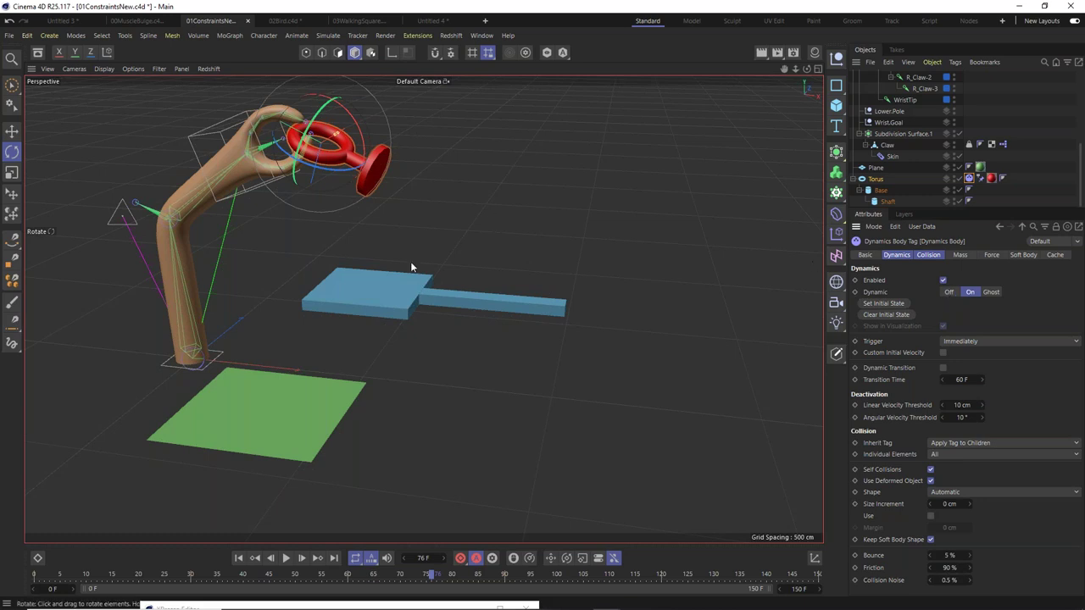
Give the Platform a dynamics body tag with Dynamic Off.
right_click(365, 292)
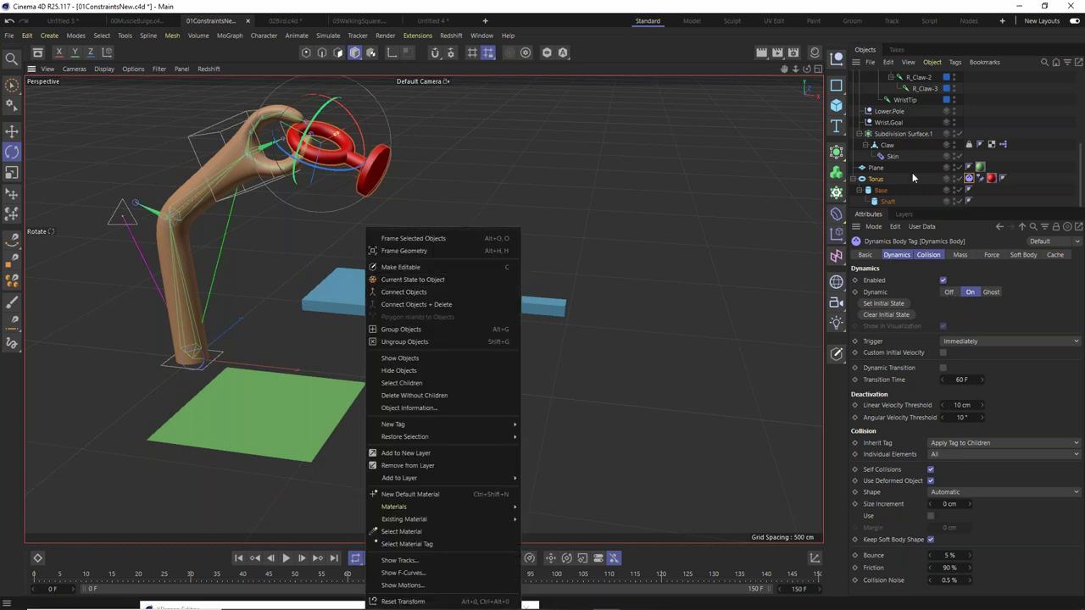
click(913, 144)
scroll(914, 142, up, 5)
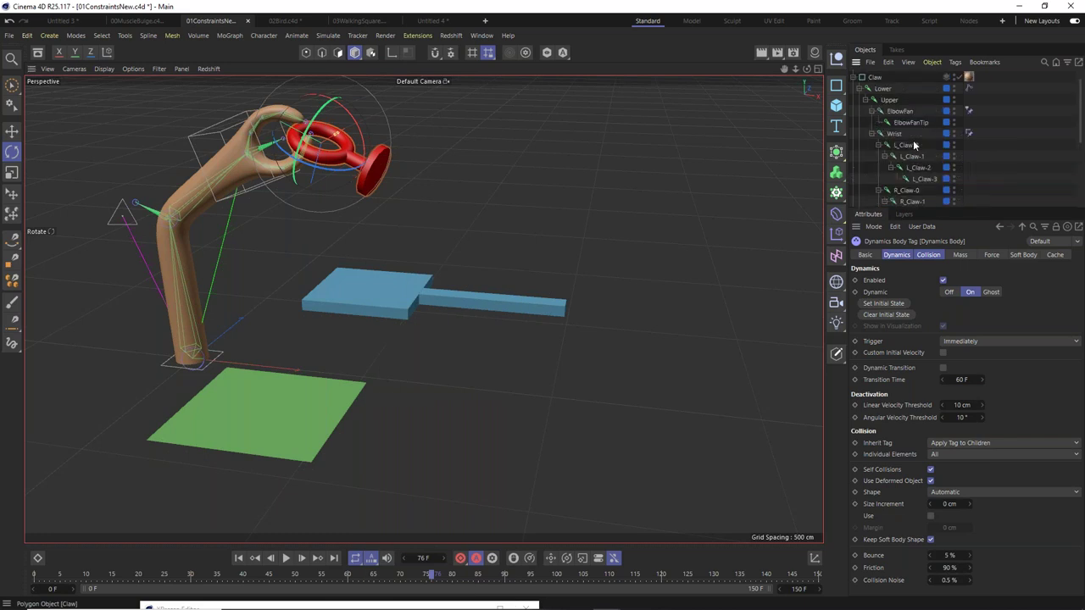
right_click(890, 88)
mouse_move(932, 176)
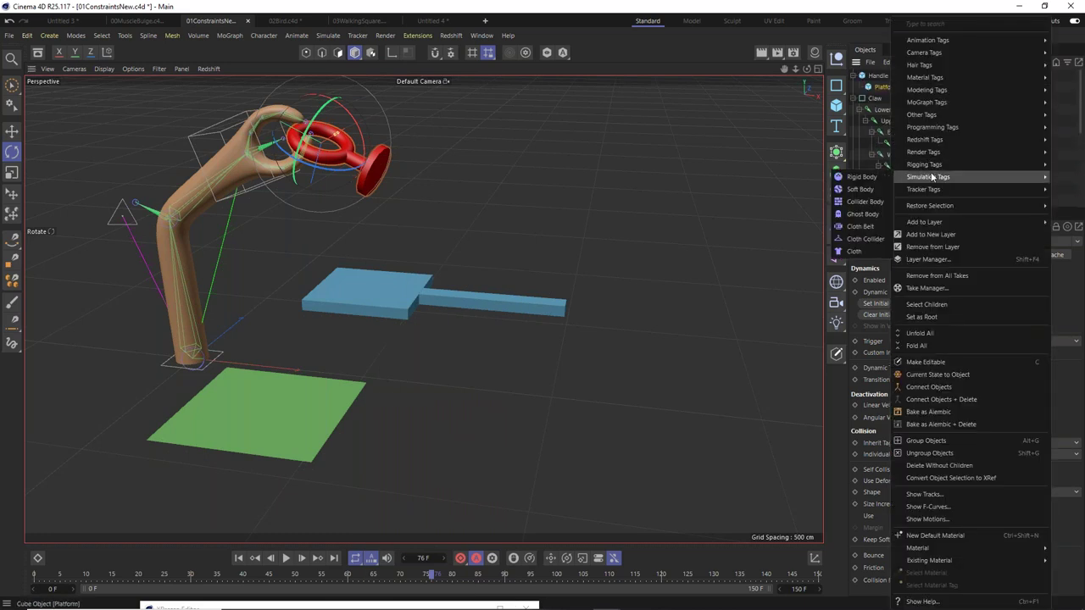
click(881, 189)
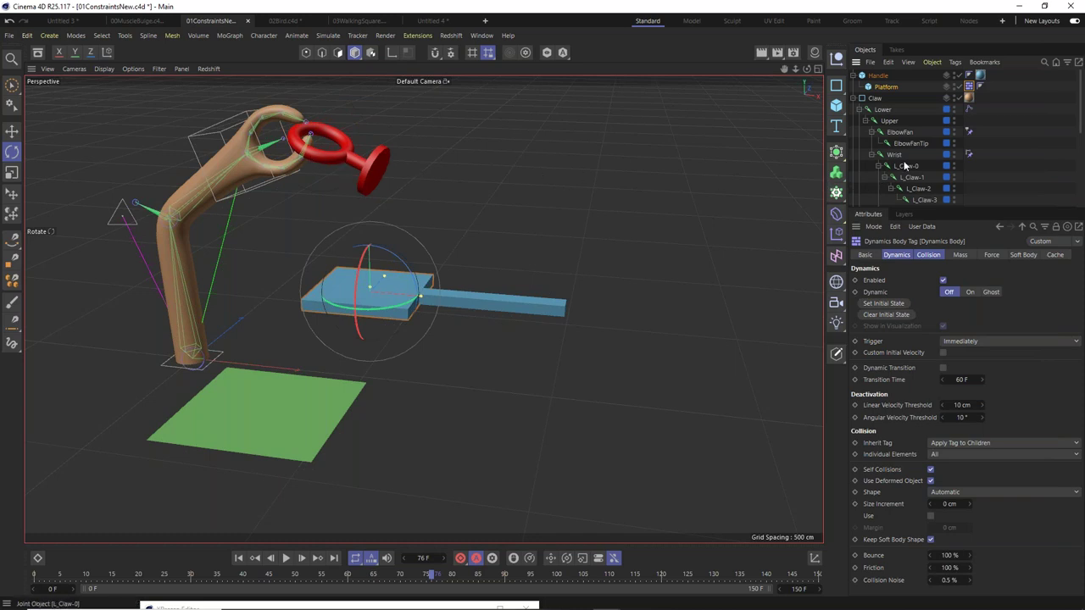
Select the Base object, then select and deselect the Torus.
scroll(903, 160, down, 5)
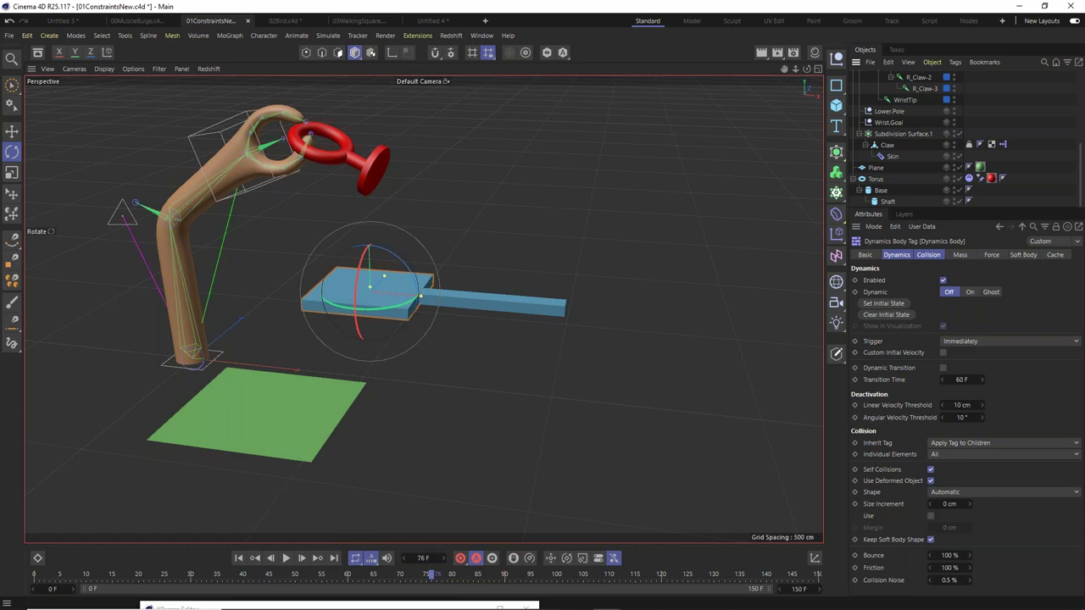
click(883, 192)
scroll(884, 194, up, 1)
click(888, 197)
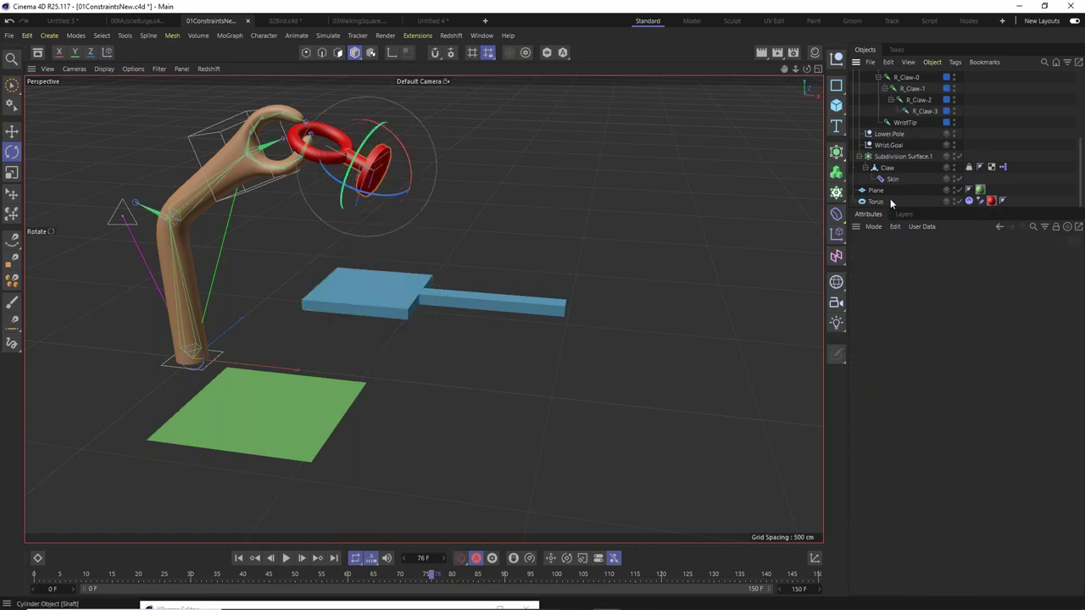
click(883, 195)
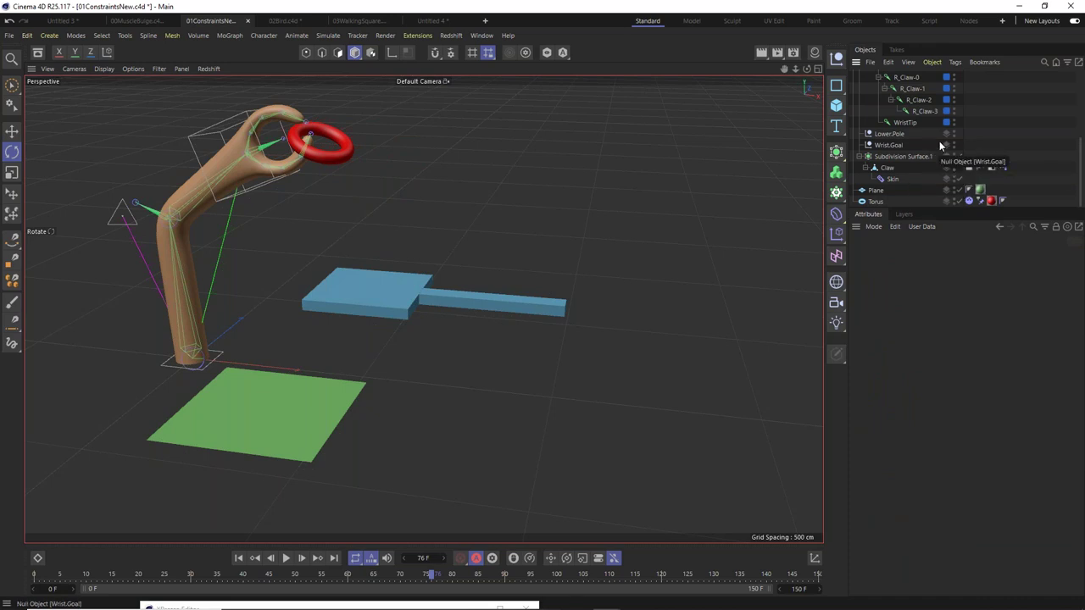
Scrub the timeline back to frame 0 and undo the last two changes.
scroll(939, 141, up, 5)
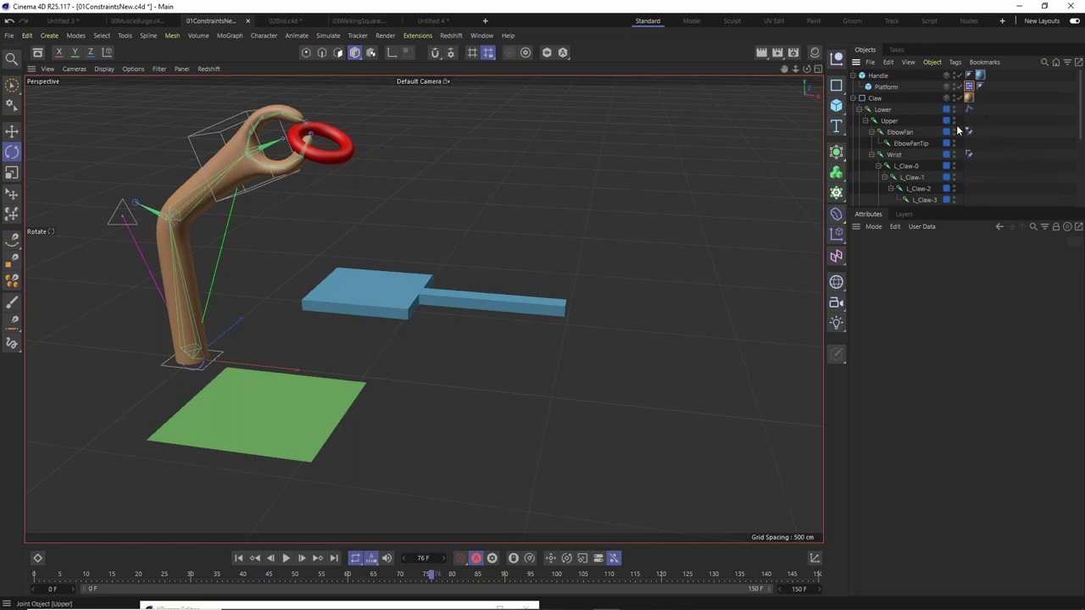
scroll(958, 131, down, 3)
scroll(958, 131, up, 3)
drag(73, 580, 2, 596)
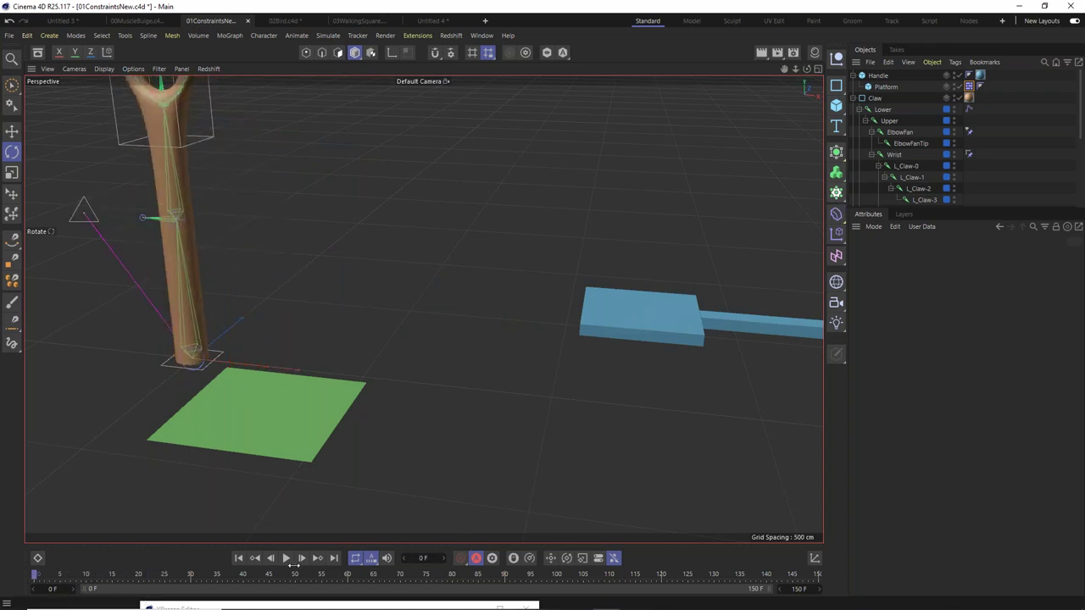
key(ctrl+z)
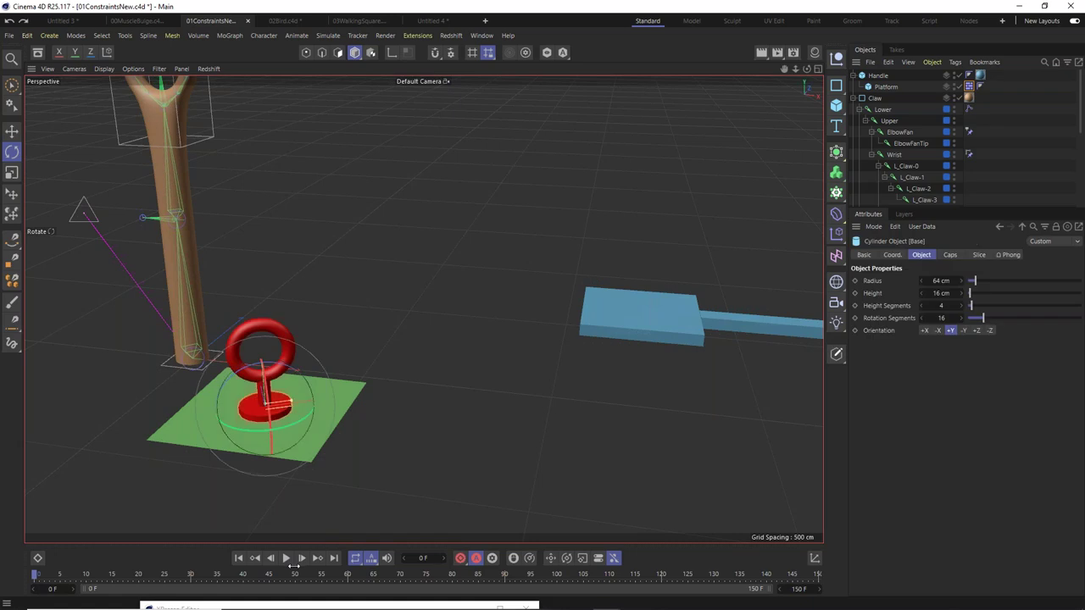
key(ctrl+z)
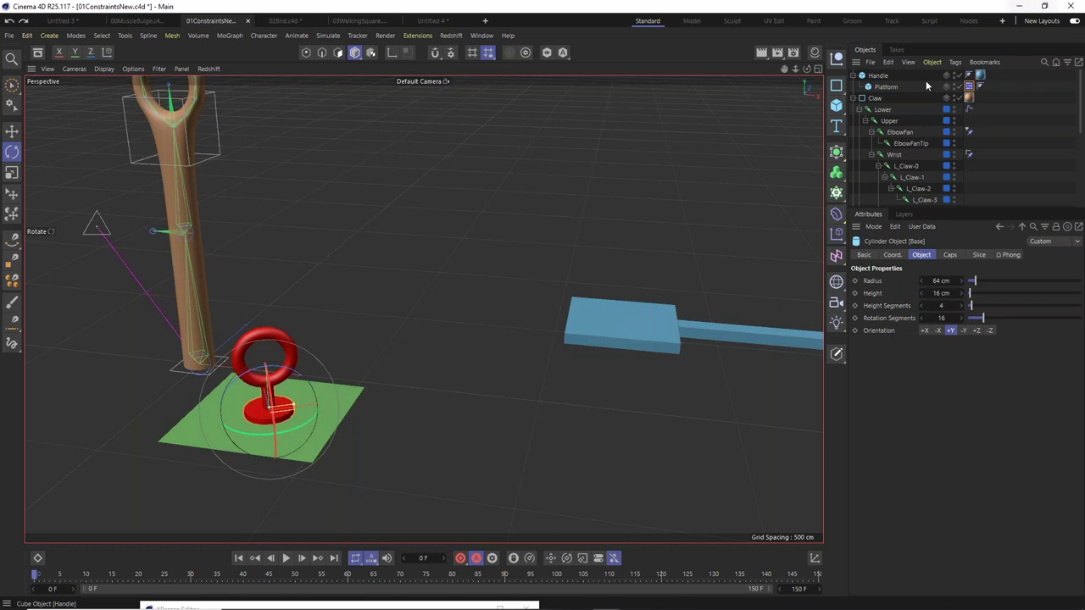
Set the Torus's Dynamics Body to Dynamic Off and scrub forward to watch the lift.
scroll(962, 181, down, 5)
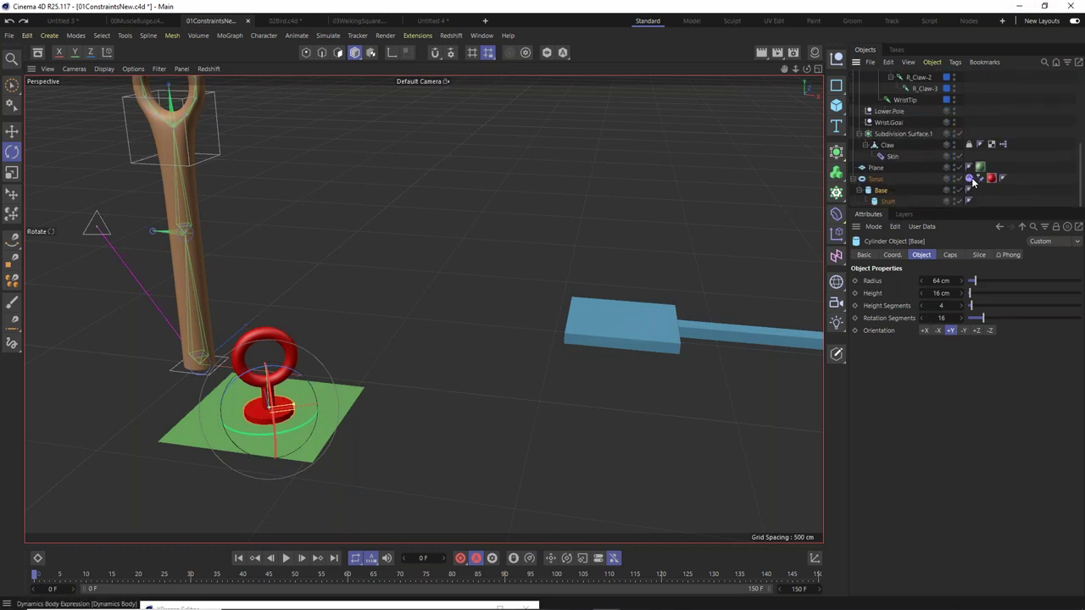
click(970, 178)
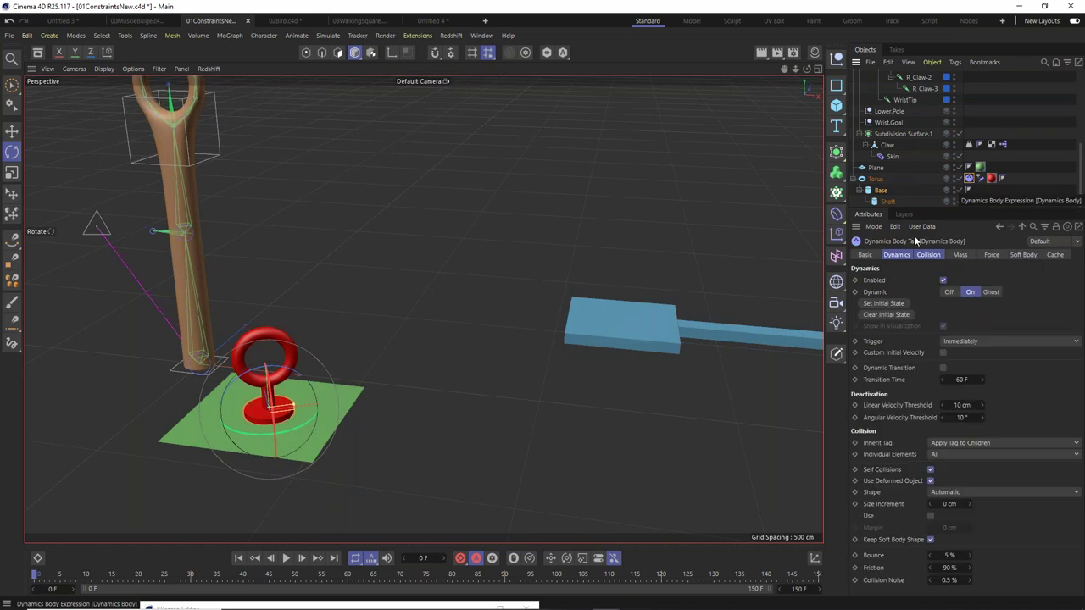
click(948, 291)
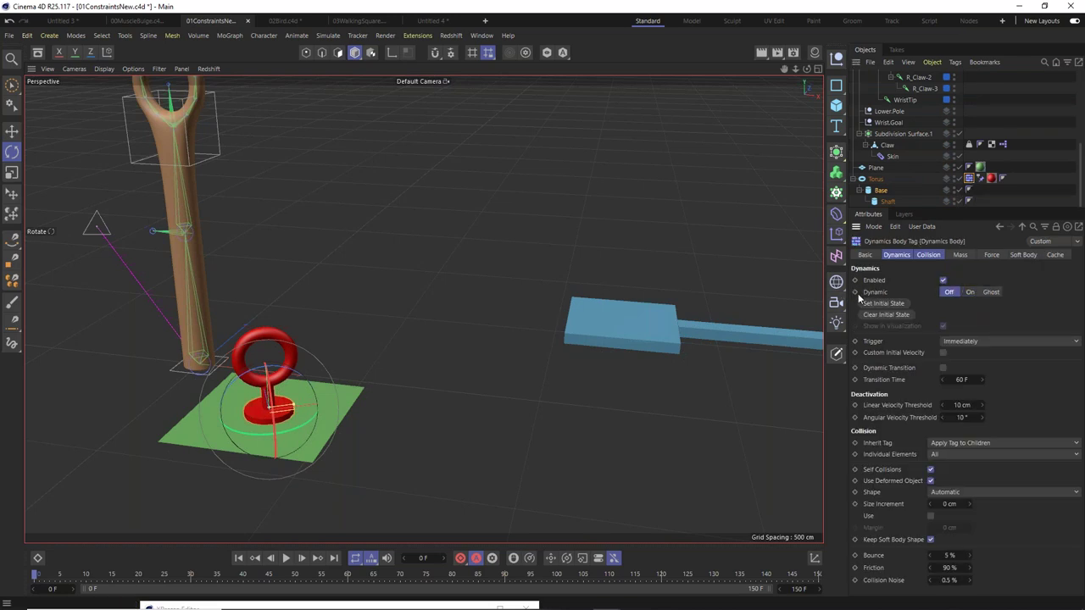
drag(42, 579, 453, 580)
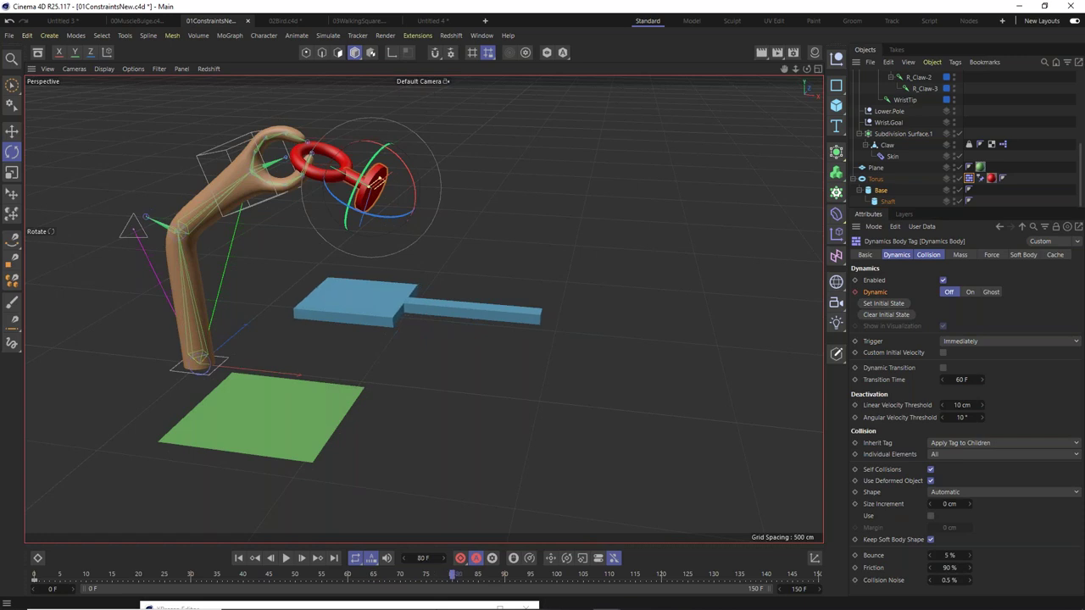
At frame 81, delete the Base object together with its Shaft.
drag(453, 580, 458, 580)
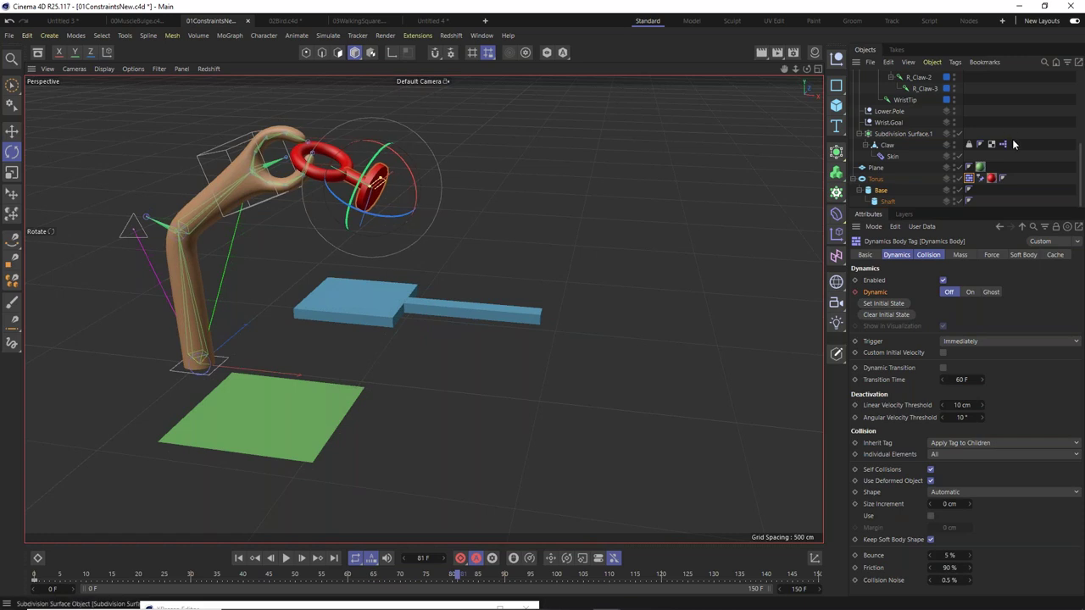
click(882, 193)
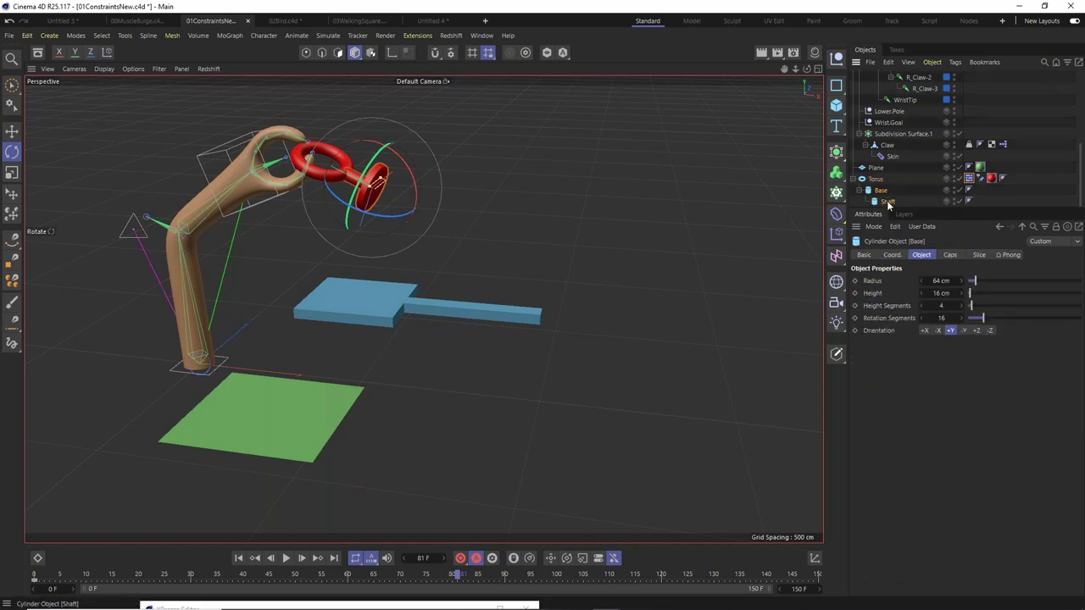
key(Delete)
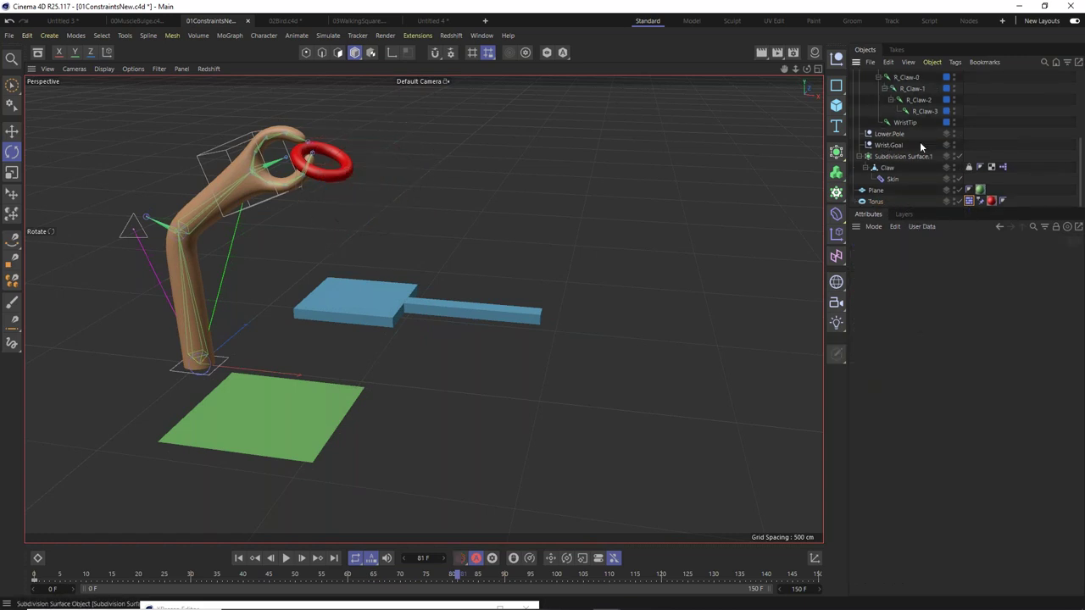
Keyframe the Torus's Dynamic Off at frame 81 and On at frame 82, then rewind.
scroll(920, 141, up, 5)
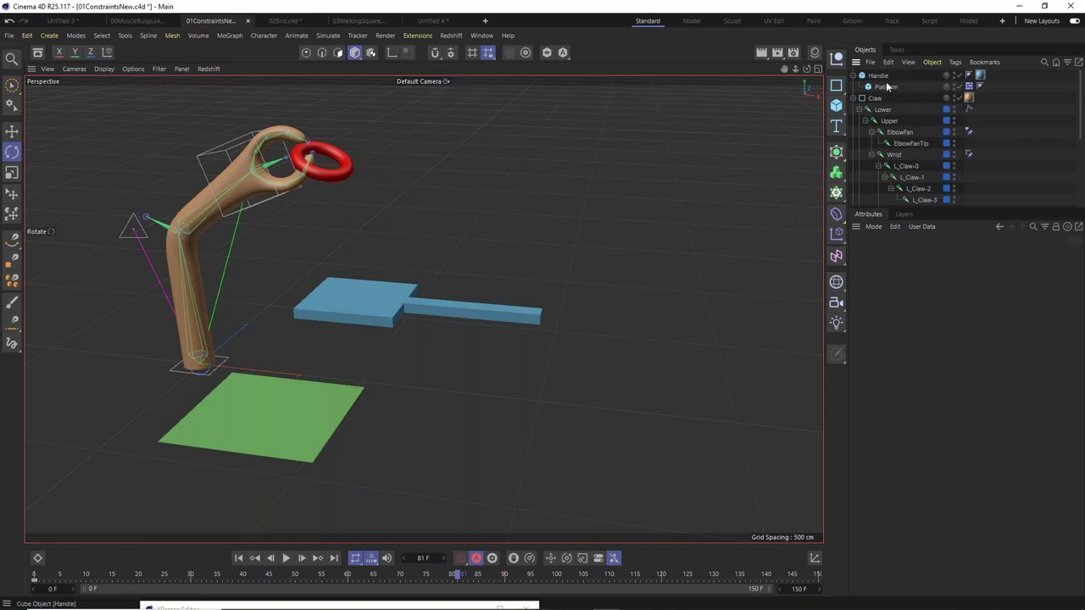
scroll(903, 135, down, 5)
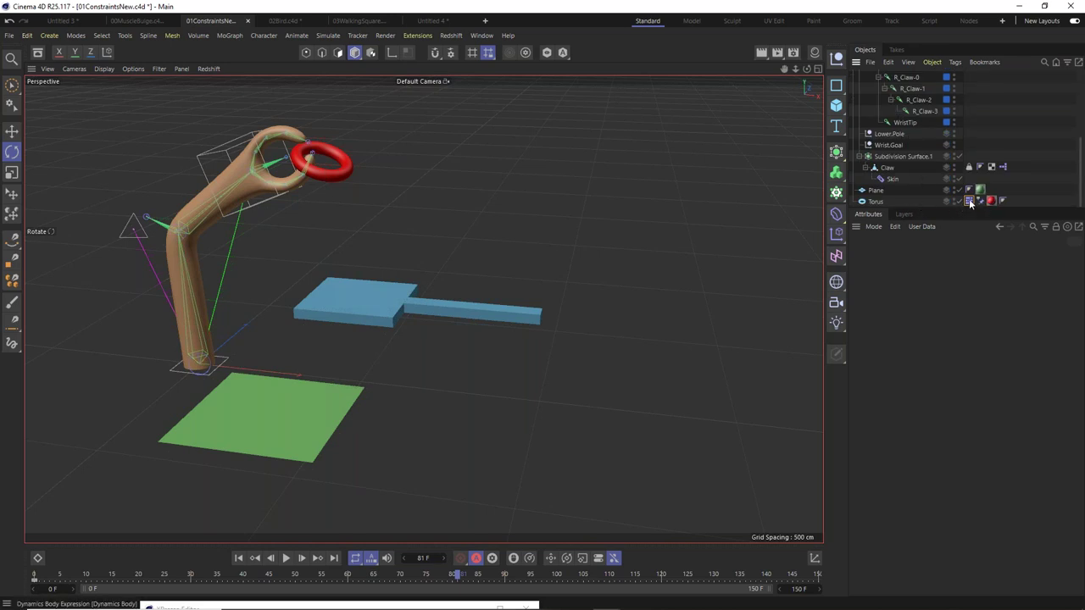
click(970, 202)
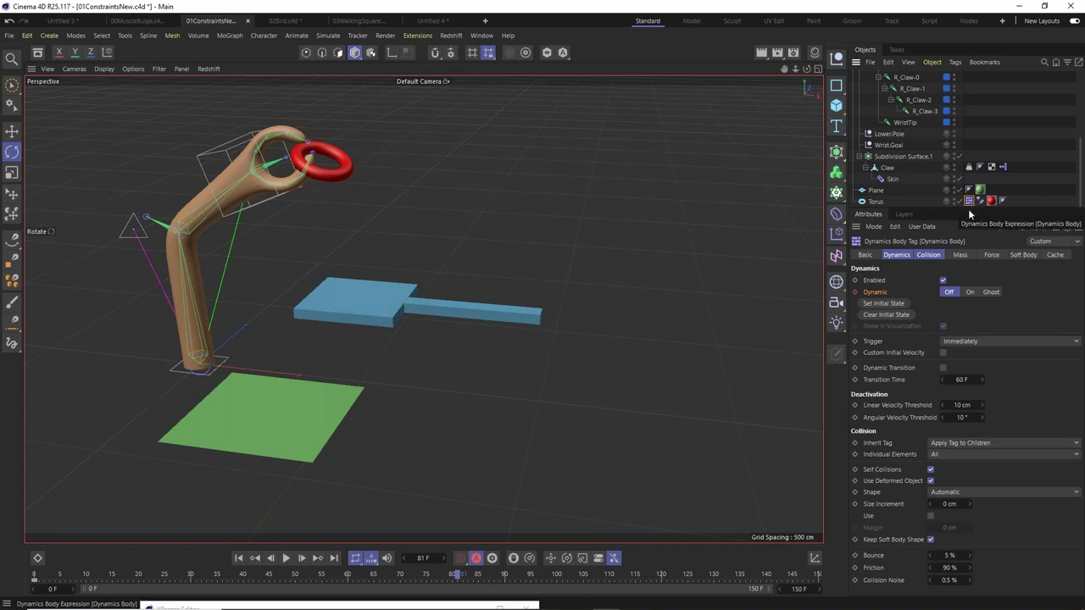
click(854, 292)
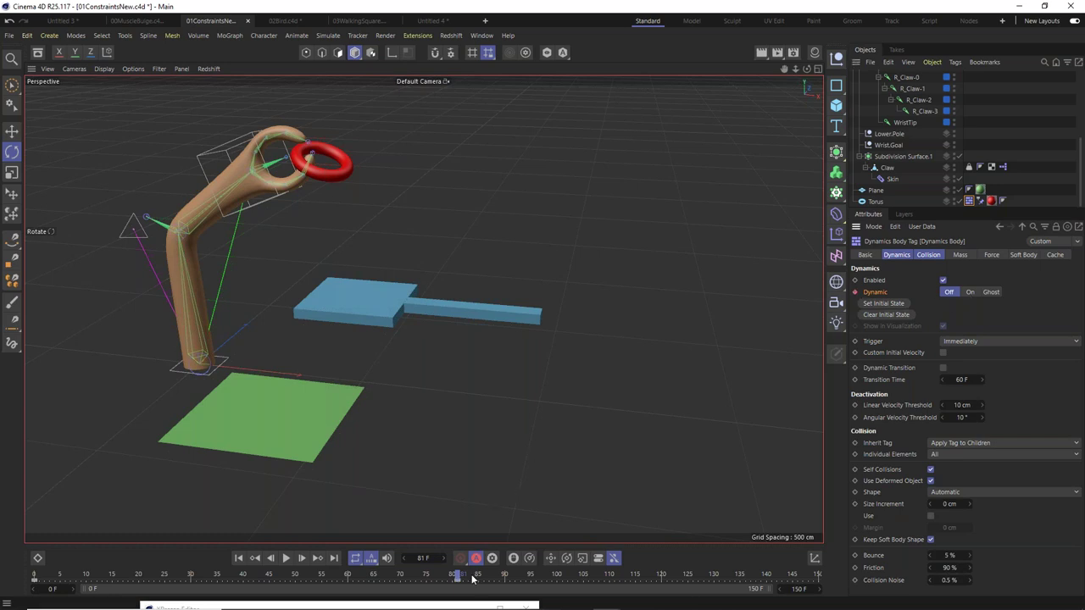
drag(458, 577, 466, 576)
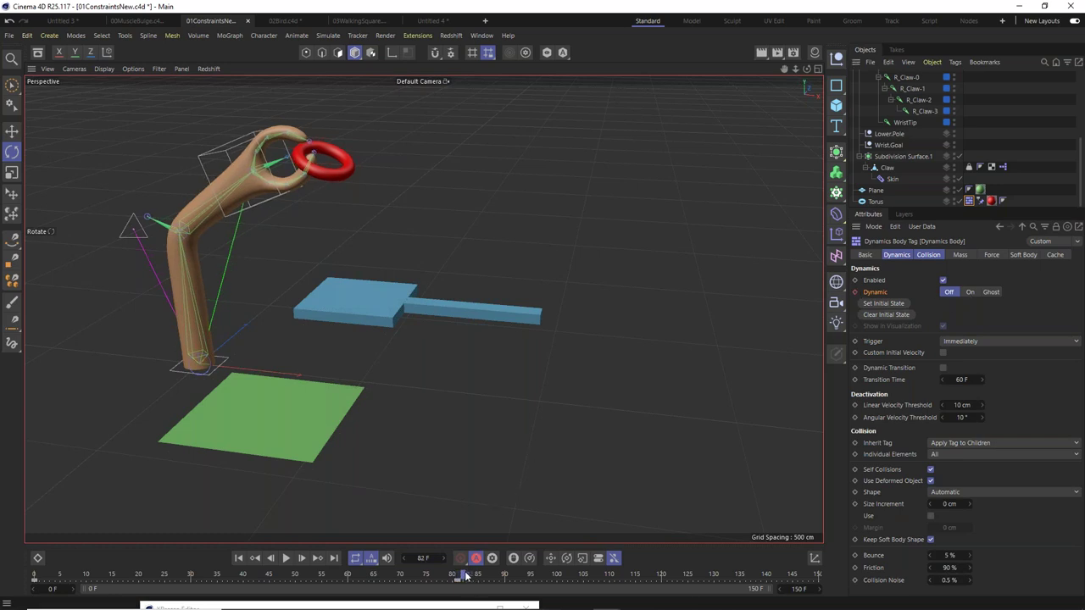
click(970, 291)
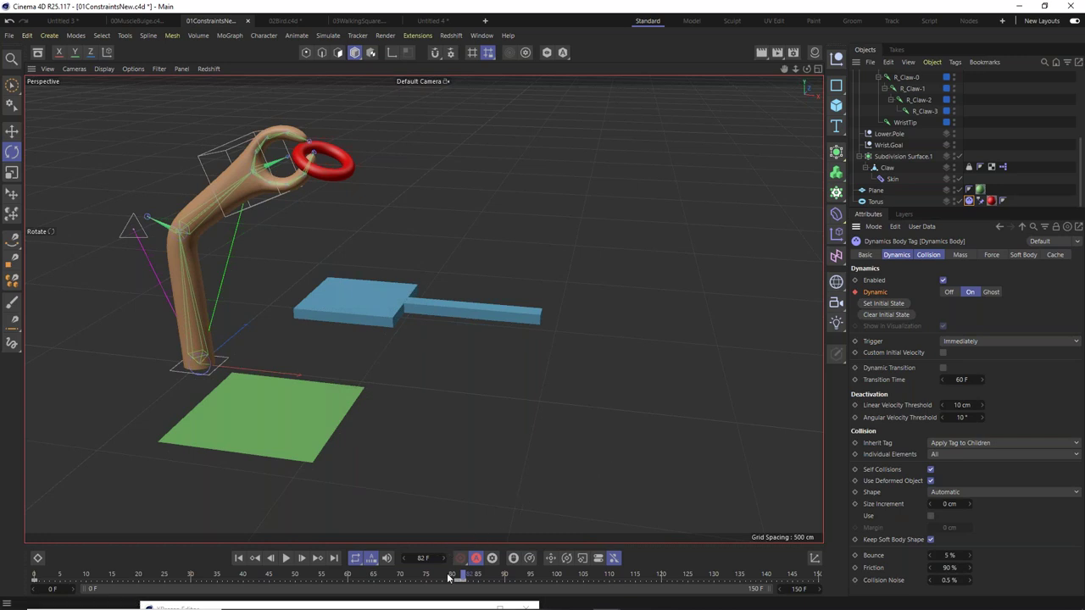
drag(449, 576, 38, 577)
Play and stop the animation to test the ring's release.
key(F8)
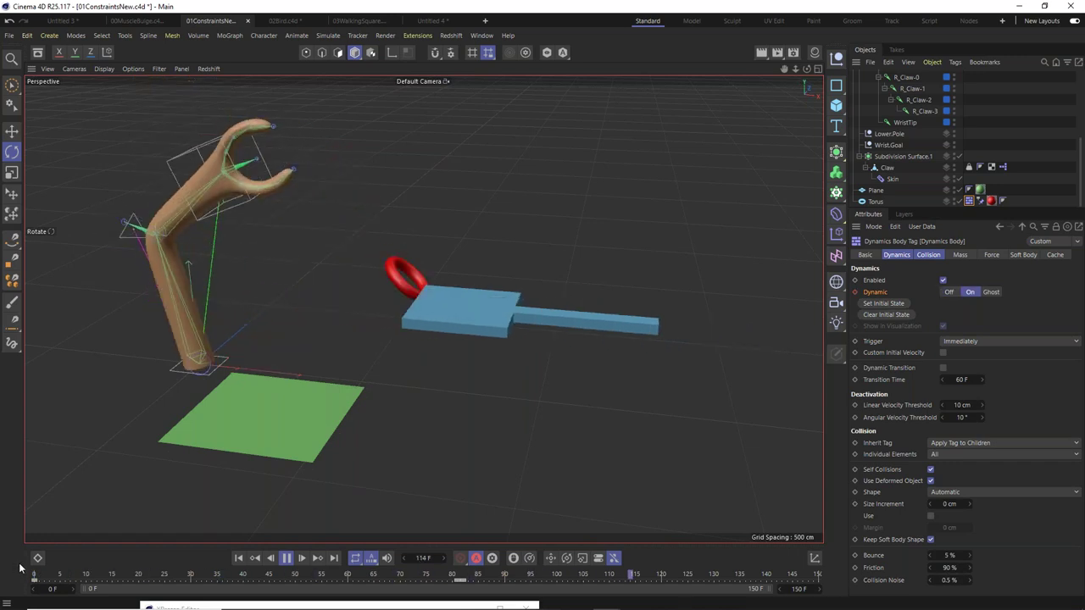
key(shift+f)
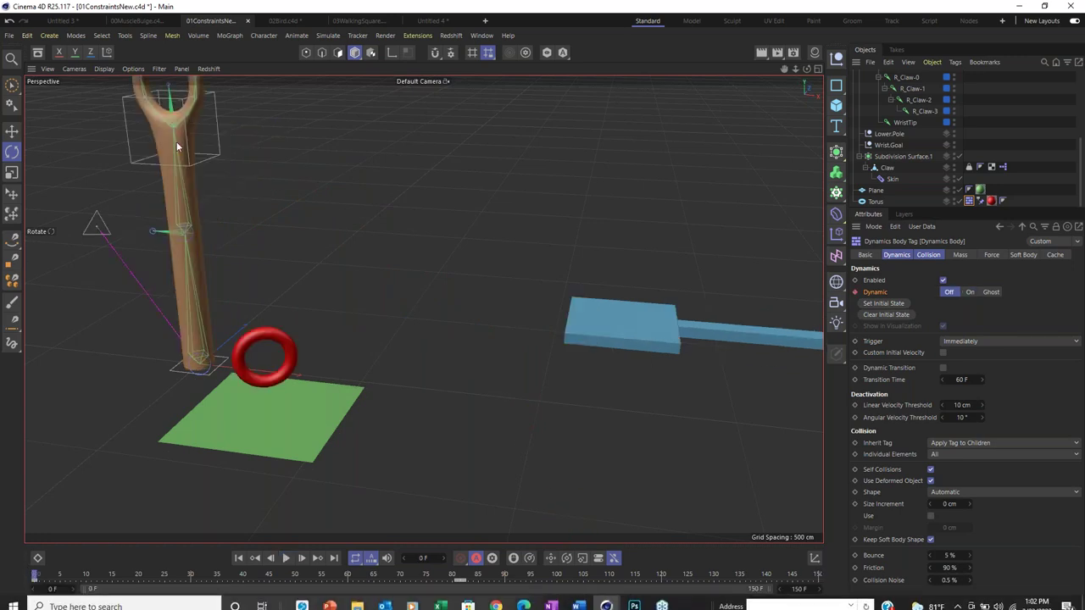
key(F8)
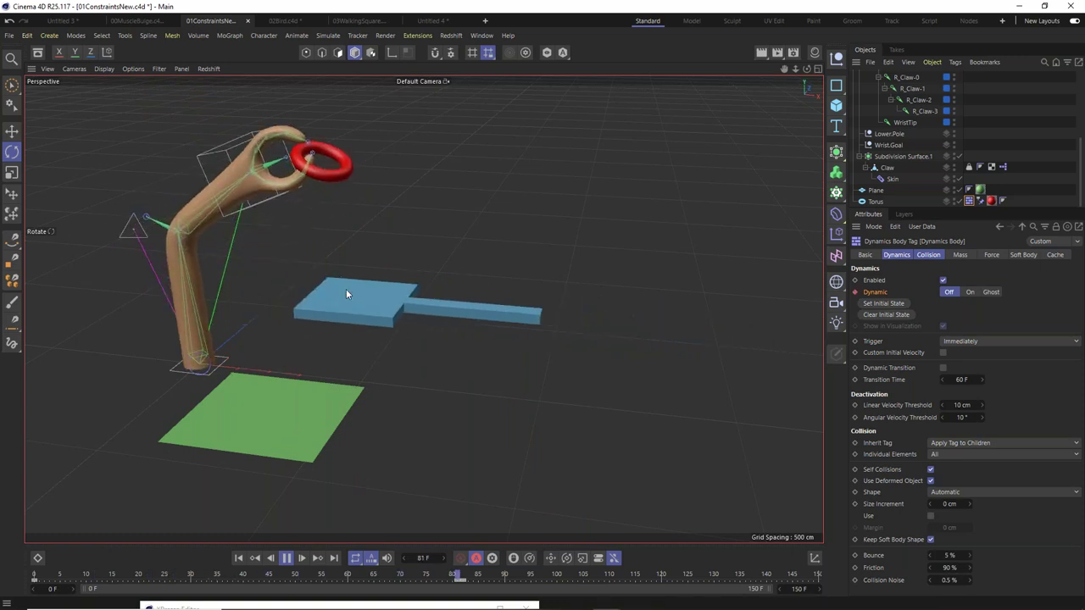
key(F8)
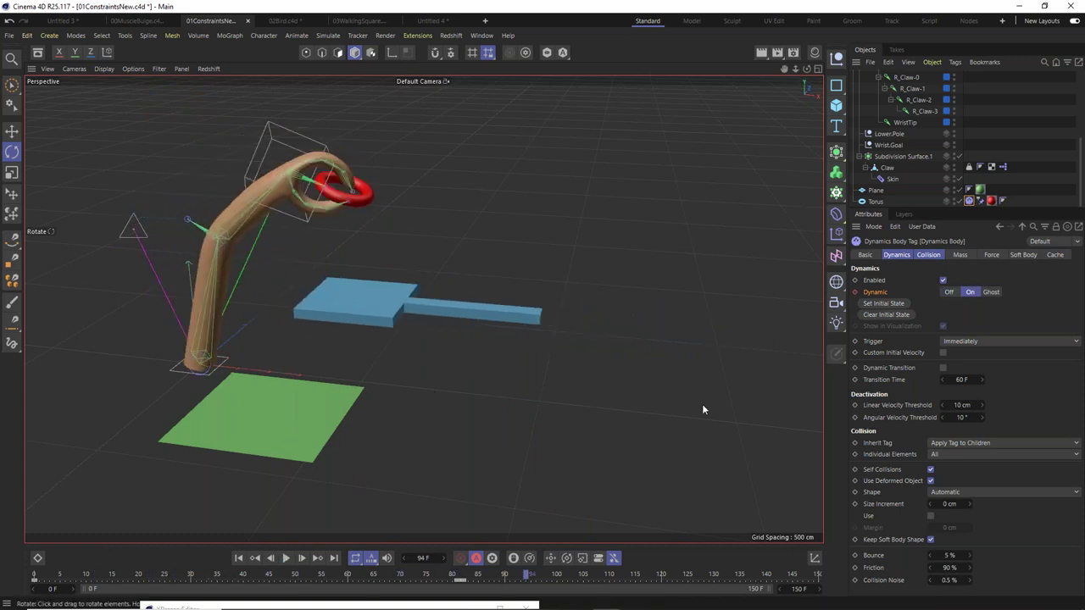
scroll(924, 136, up, 5)
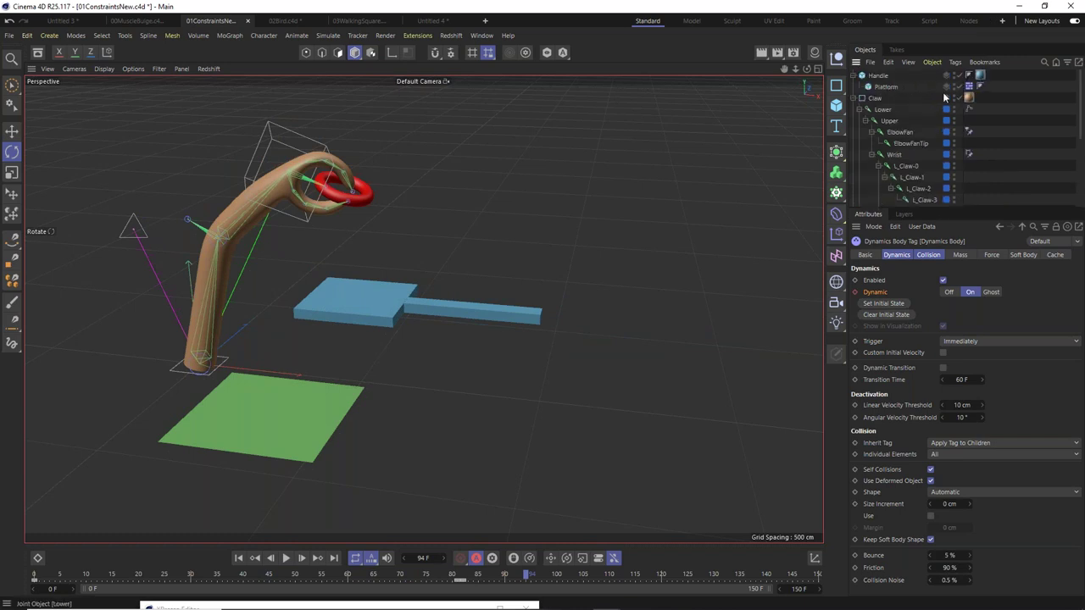
Delete the Handle's keyframe at frame 148.
click(878, 76)
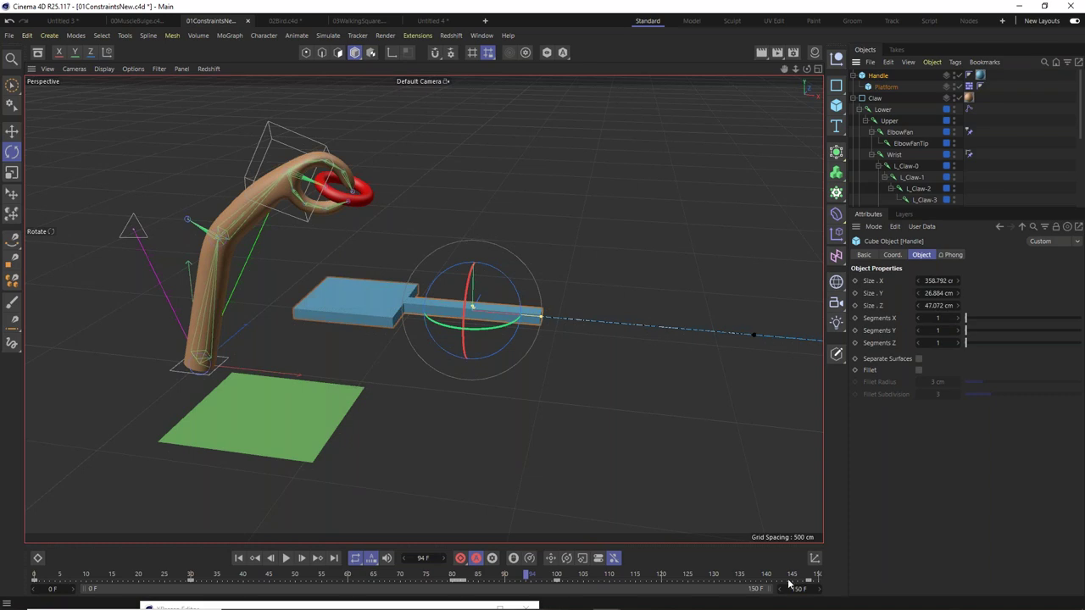
click(809, 583)
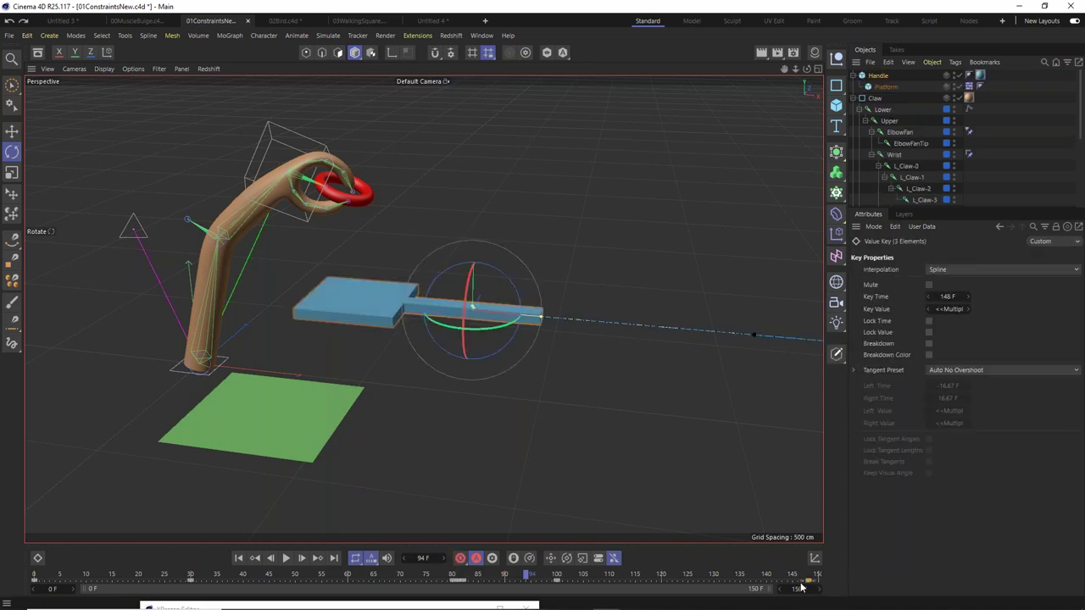
key(Delete)
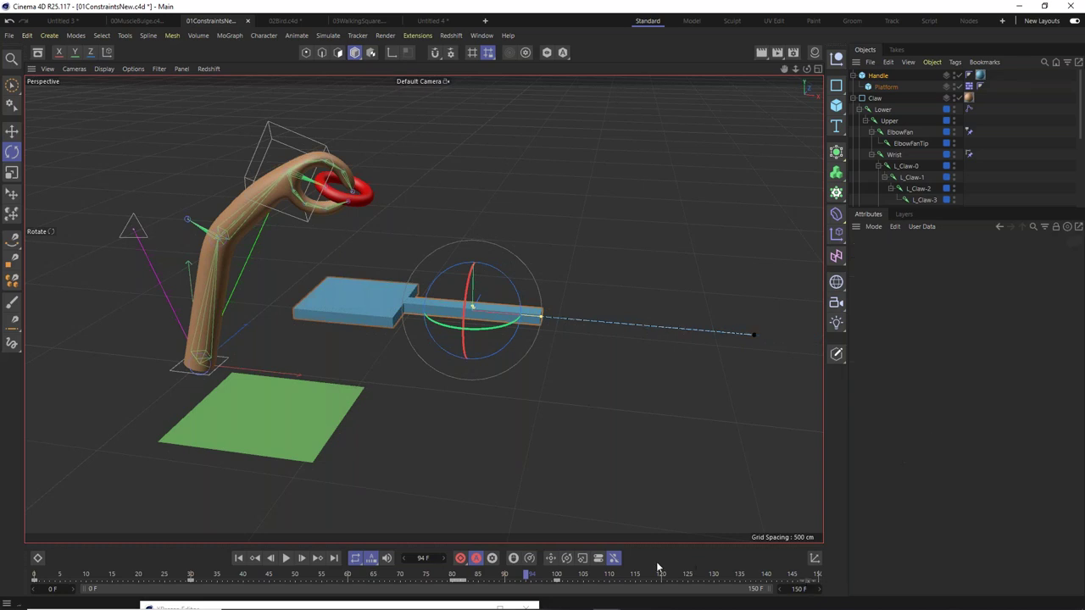
key(9)
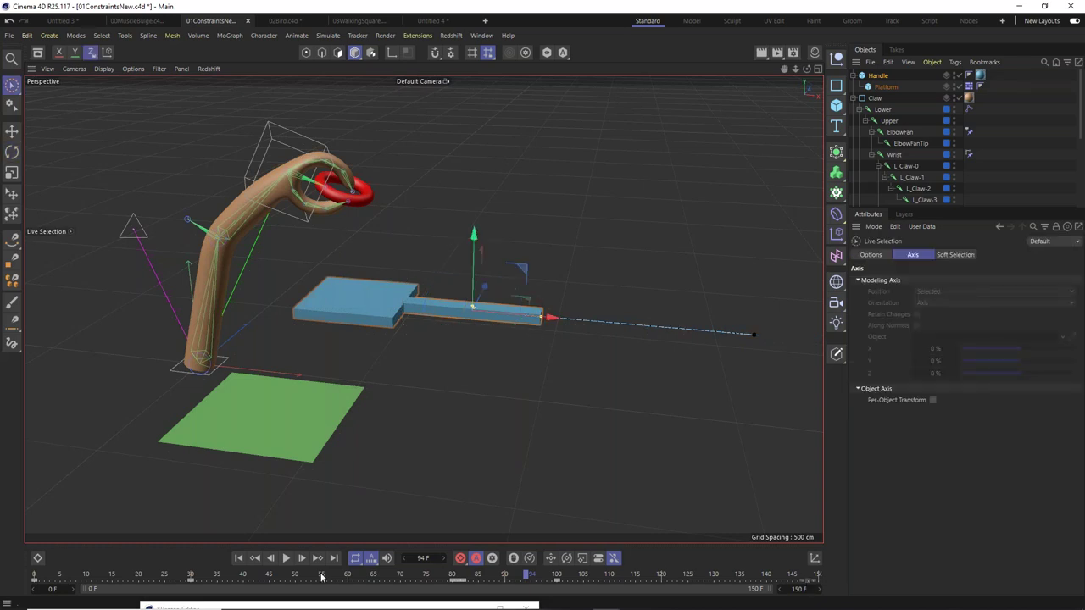
key(r)
Replay from frame 0 to check the claw drops the torus onto the blue platform.
drag(168, 577, 32, 577)
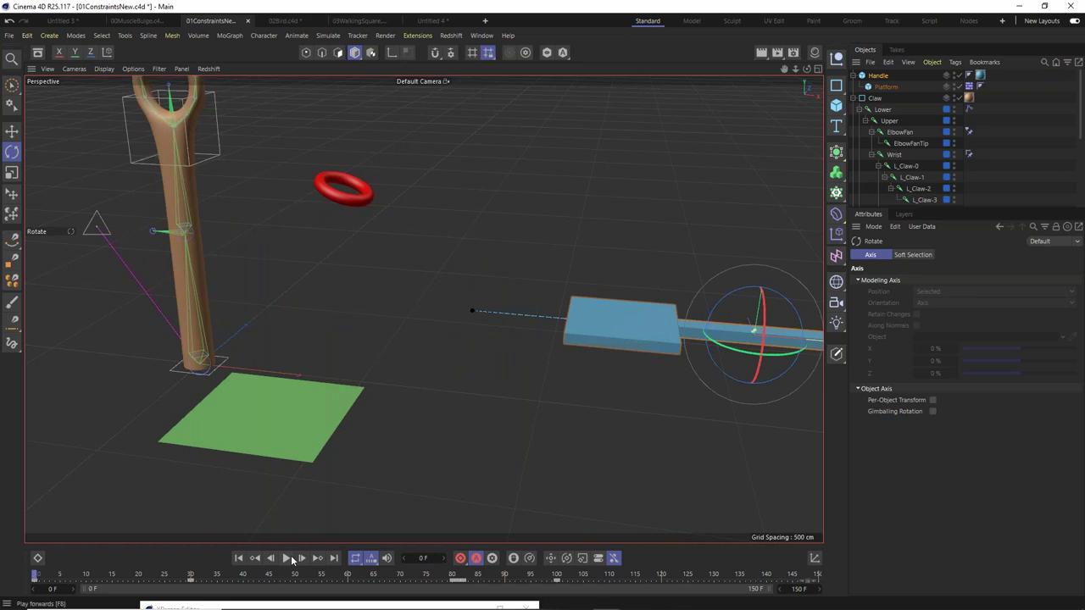
click(291, 557)
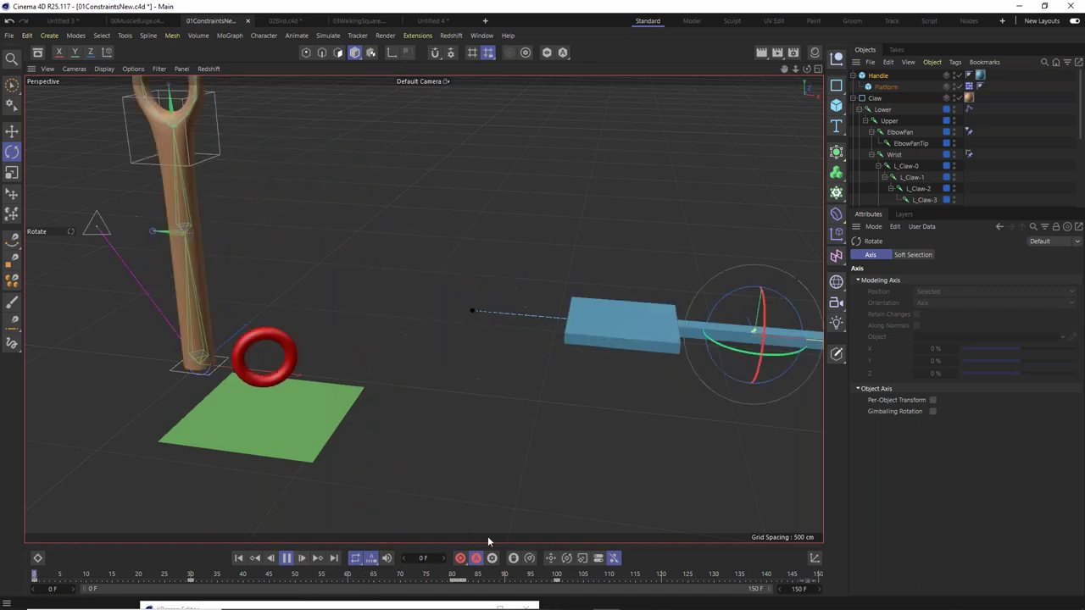
key(F8)
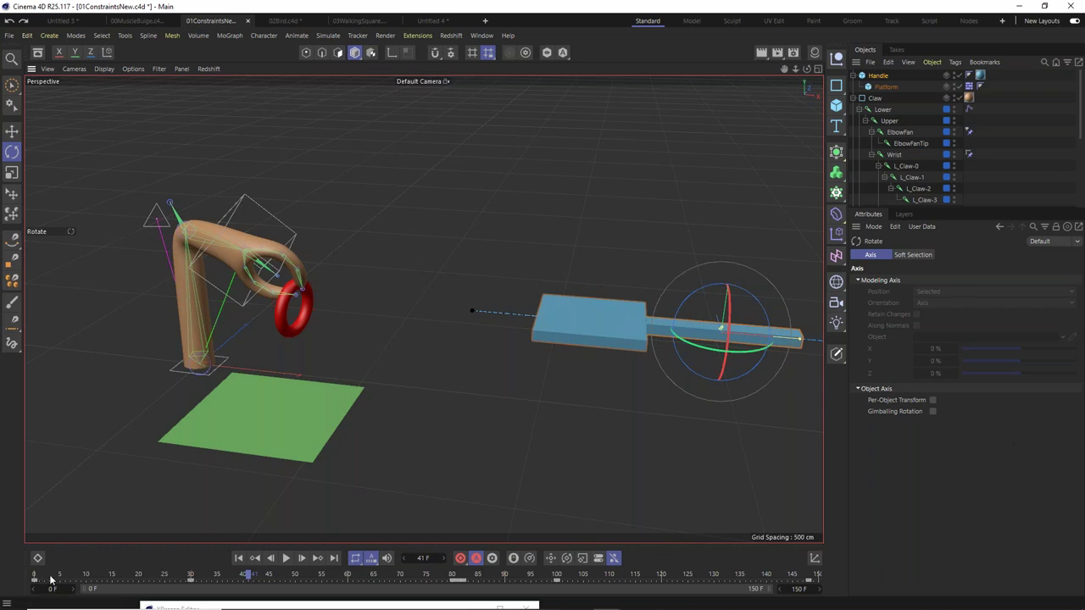
drag(51, 579, 29, 581)
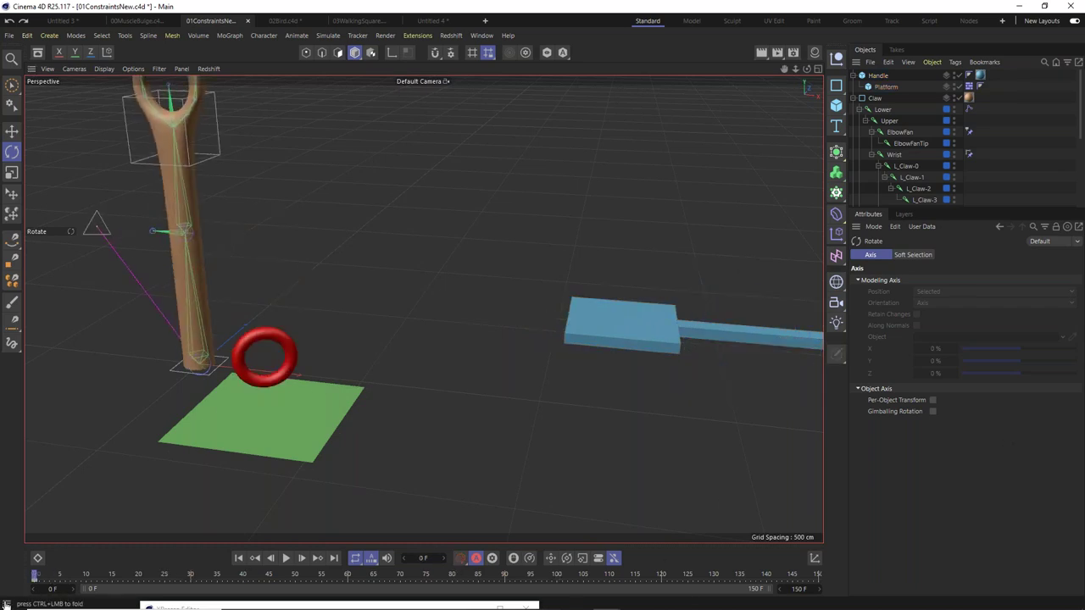
mouse_move(9, 606)
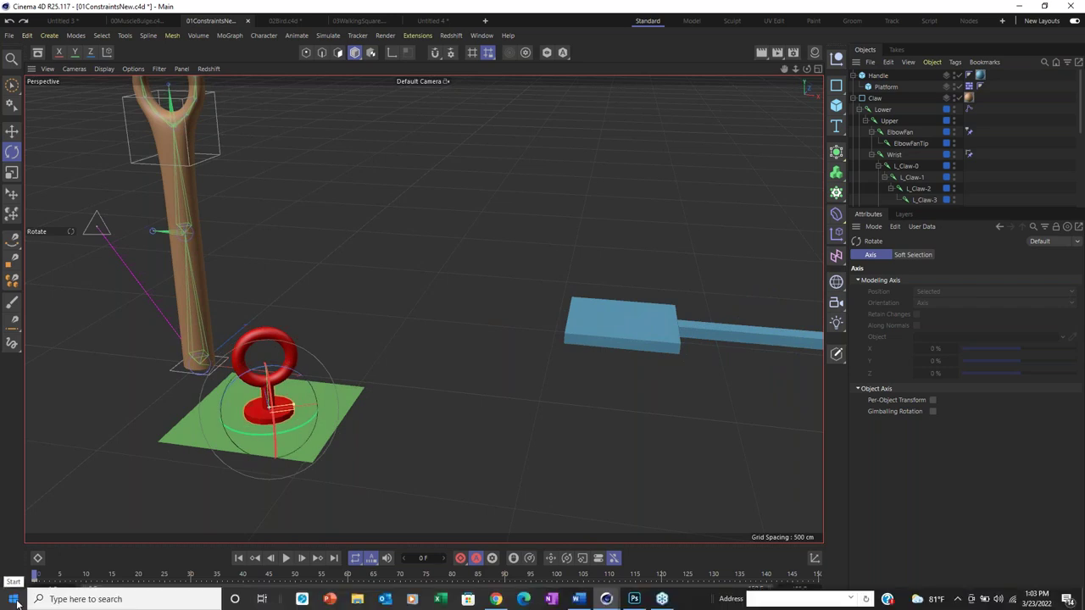
click(287, 558)
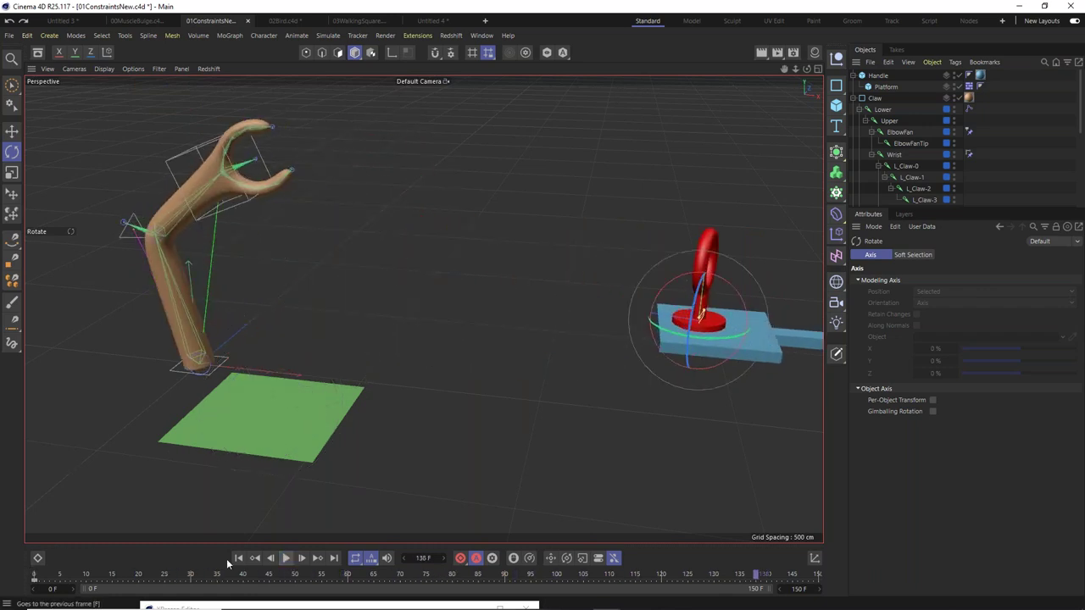
click(285, 558)
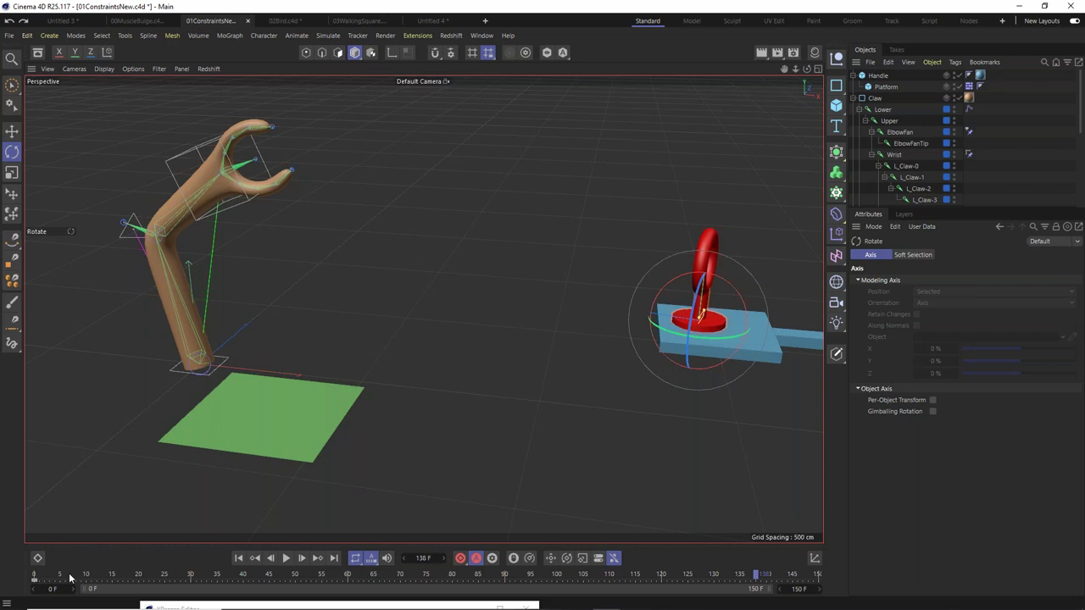
key(shift+f)
scroll(972, 170, down, 5)
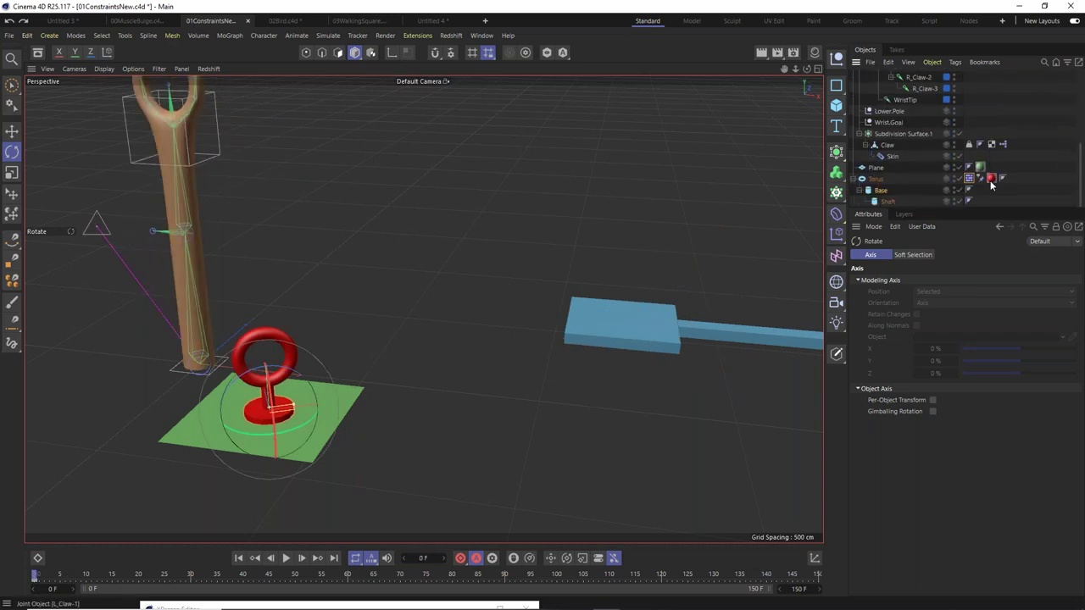
Inspect the torus's Dynamics Body and Parent constraint tags and scrub through the target handoff.
click(970, 178)
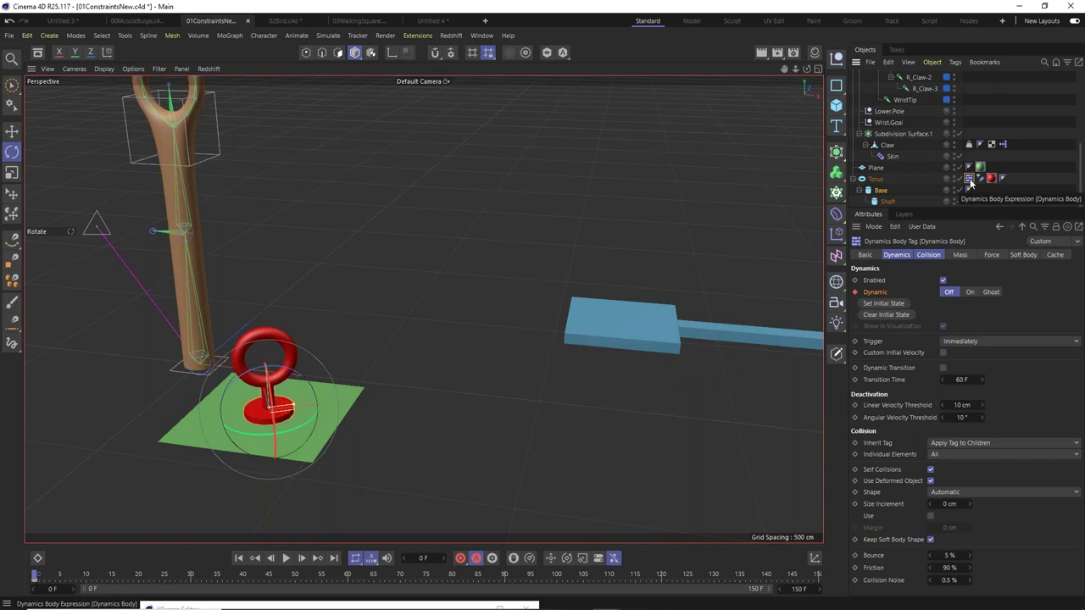
click(970, 188)
click(971, 180)
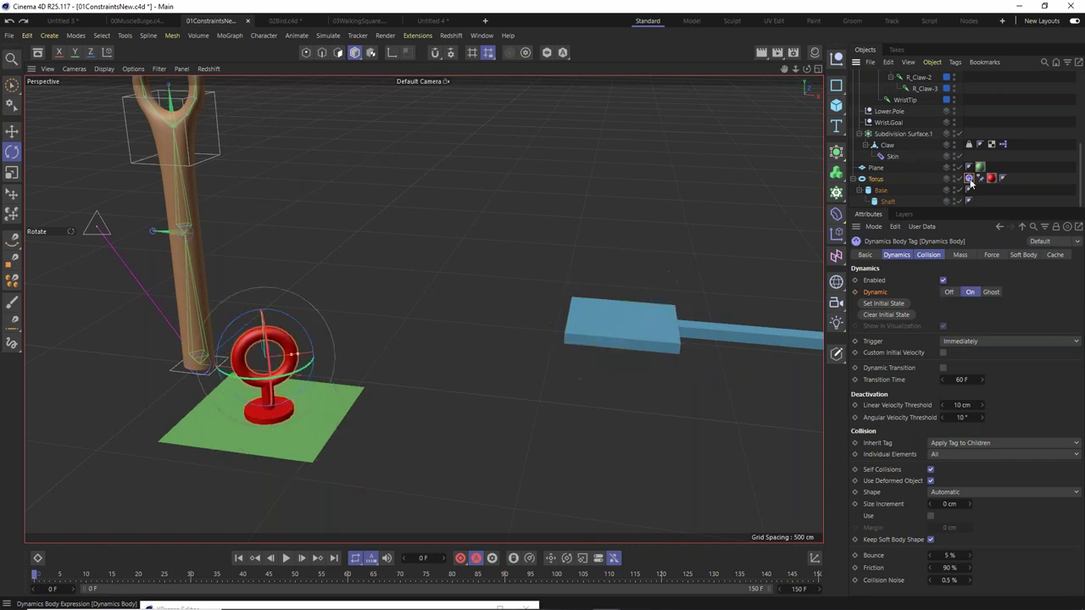
click(970, 181)
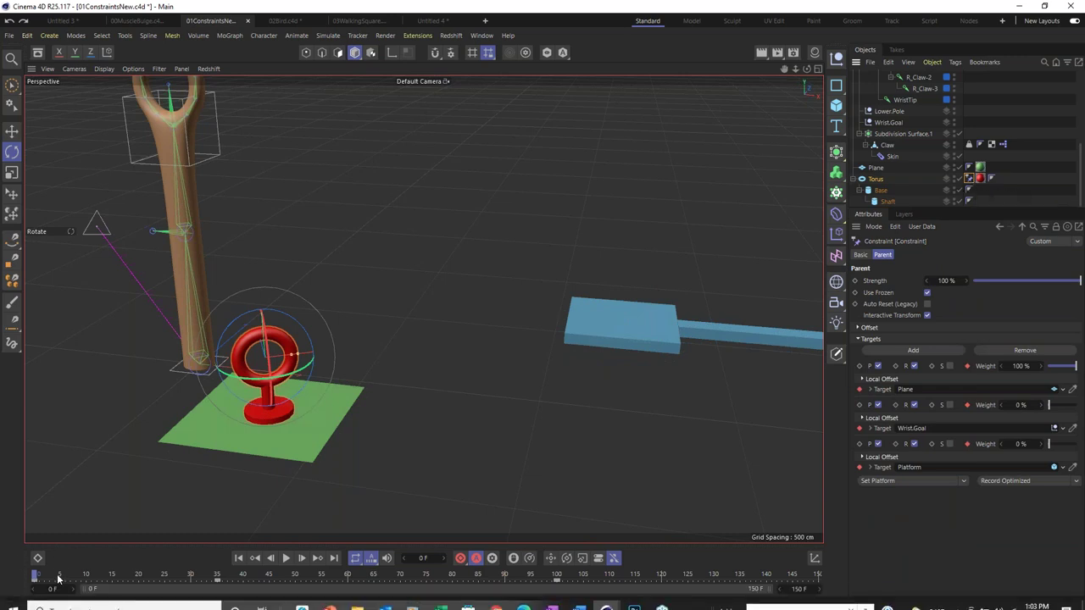
drag(59, 579, 290, 576)
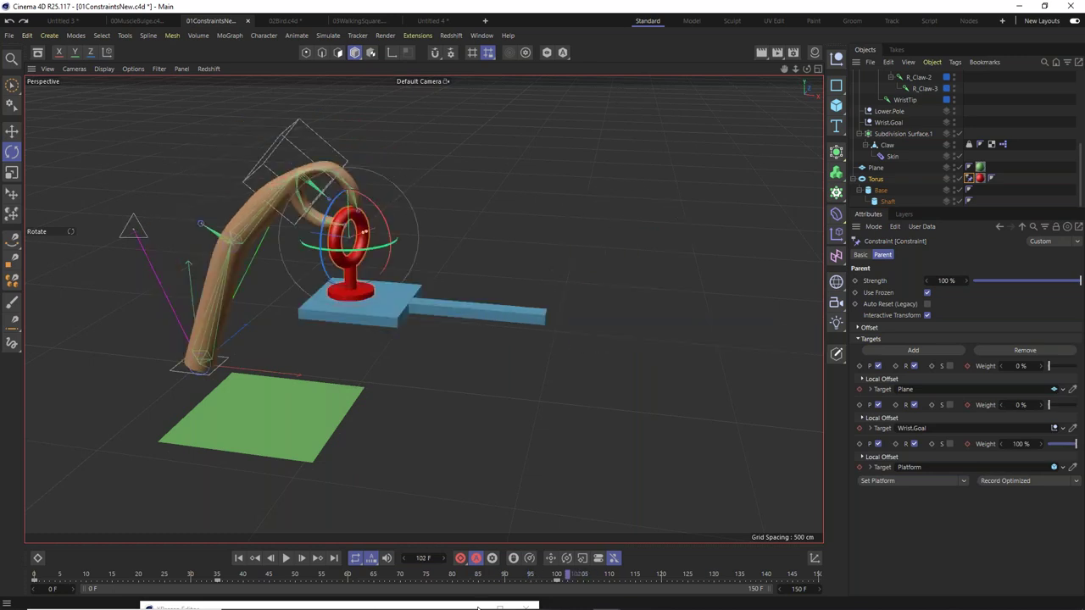
key(shift+f)
Browse the constraint target presets, then bring up the Dope Sheet timeline.
click(929, 481)
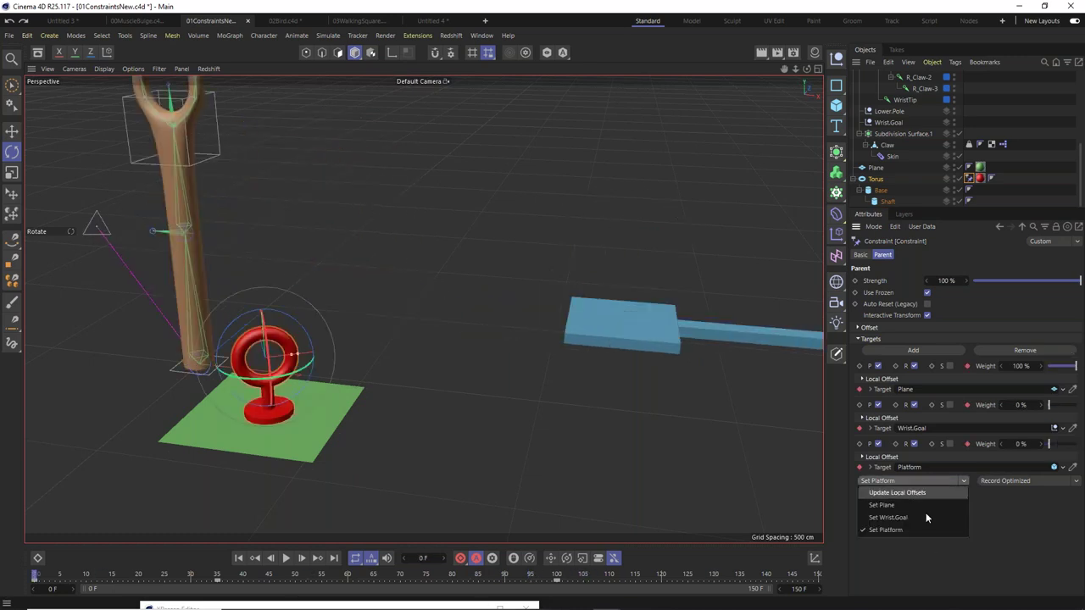
click(322, 469)
click(480, 36)
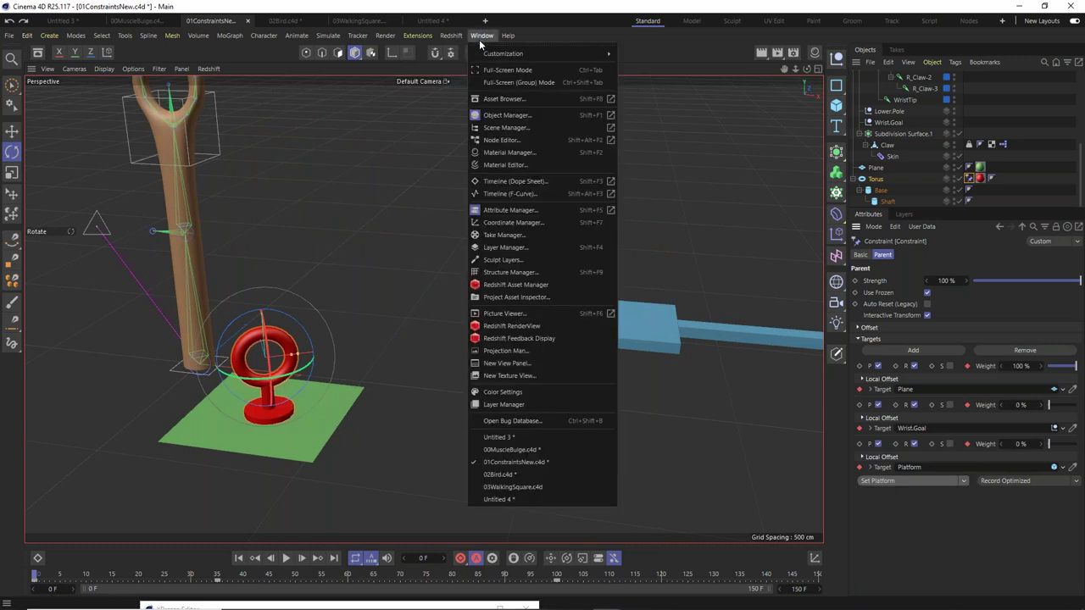
click(519, 181)
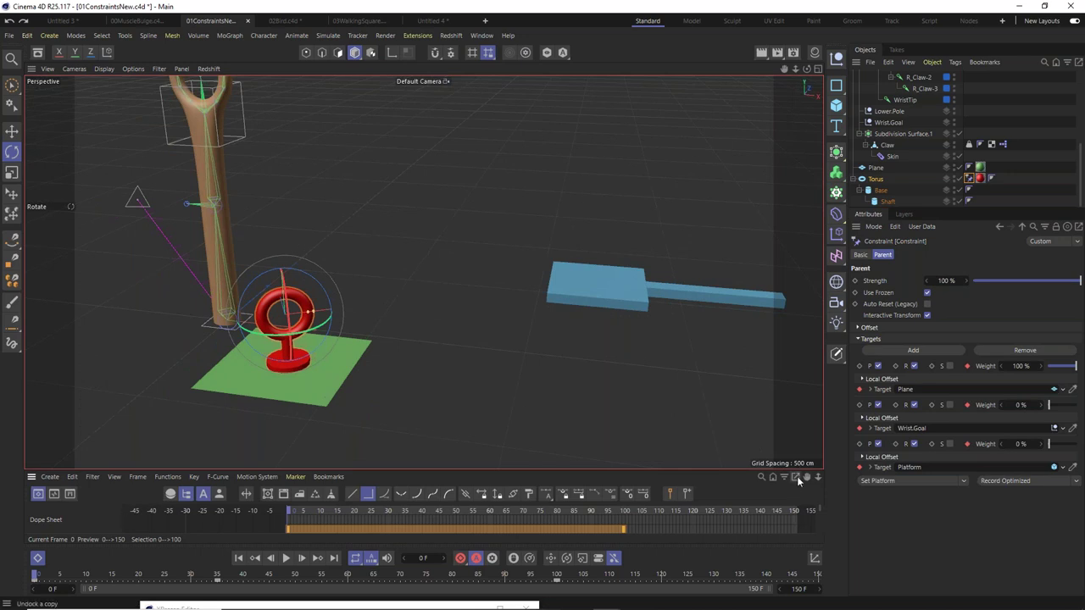
Raise the timeline window and expand then collapse the Constraint's Local P, S and R tracks.
drag(695, 439, 280, 0)
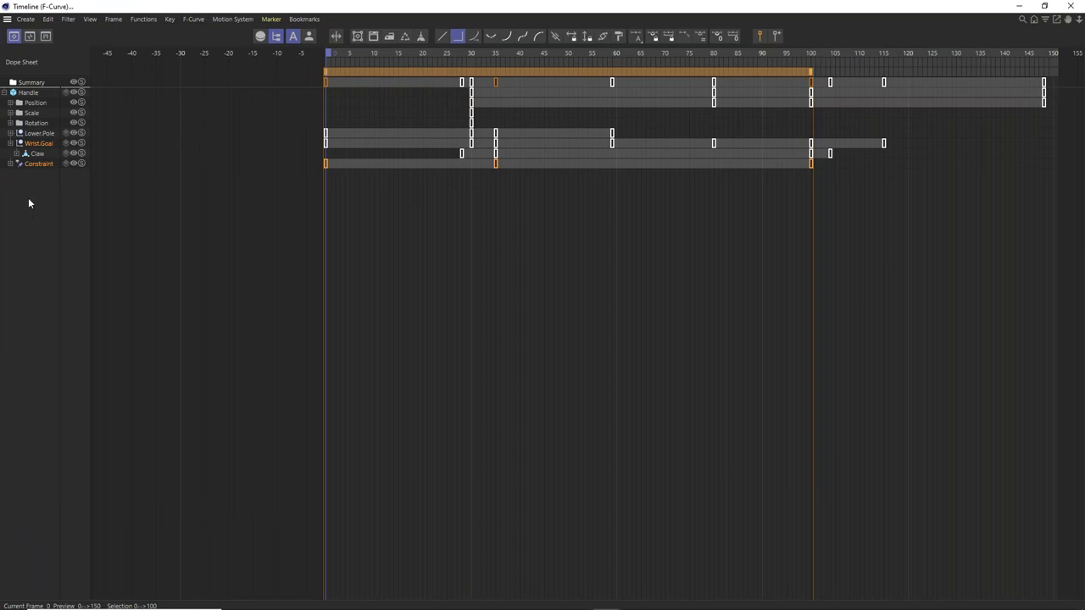
click(10, 165)
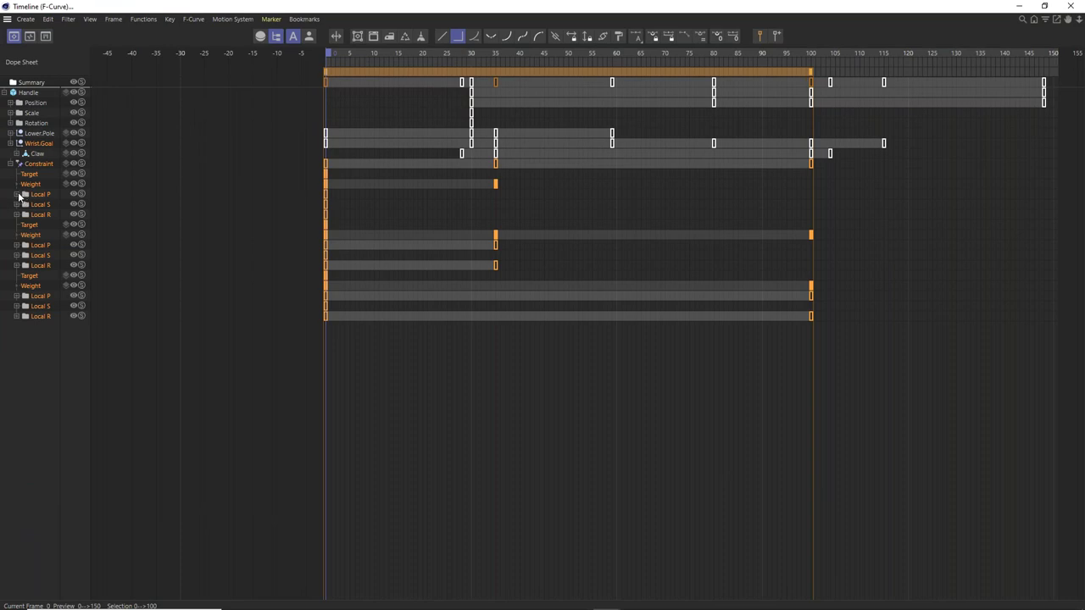
click(17, 195)
click(17, 237)
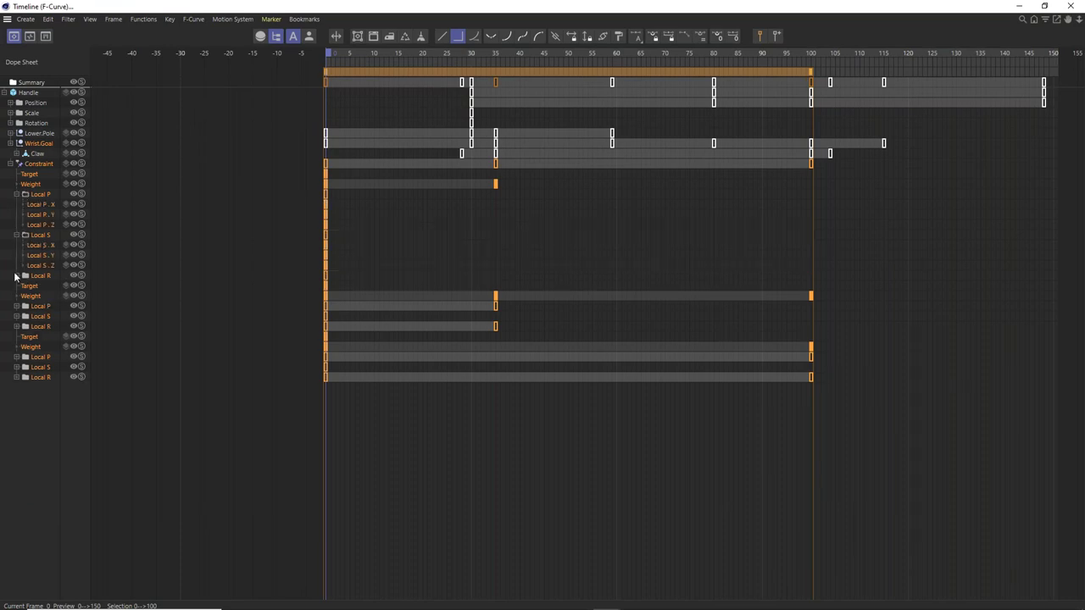
click(16, 276)
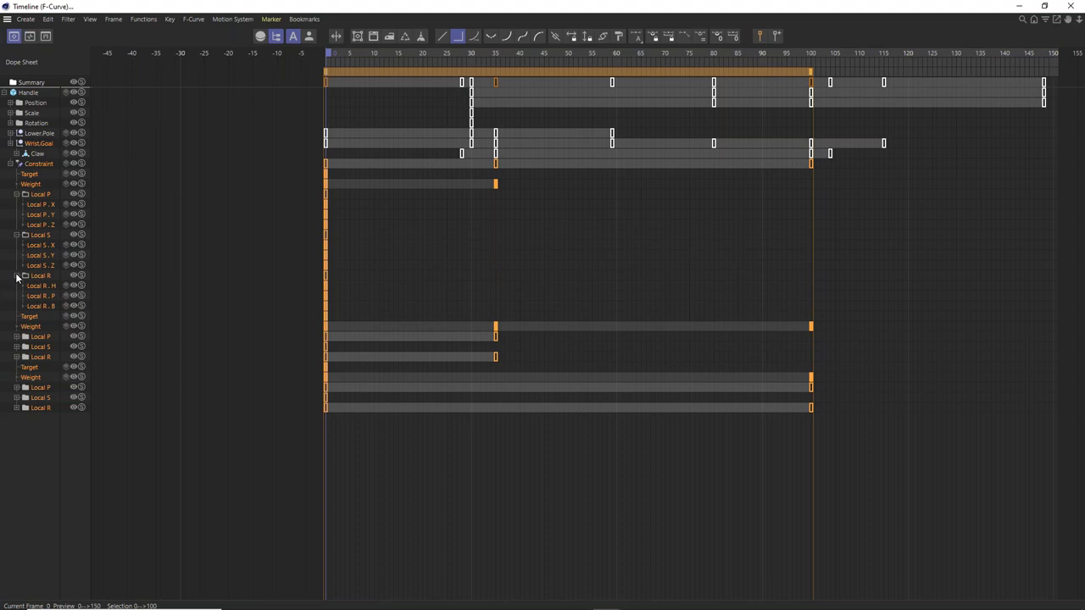
click(15, 275)
click(15, 235)
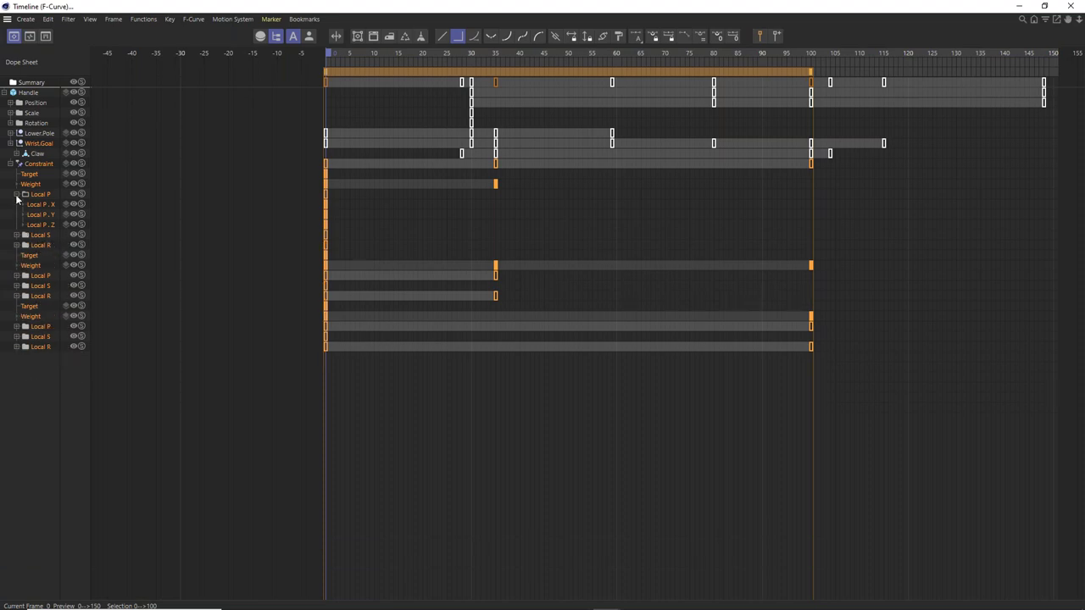
click(16, 195)
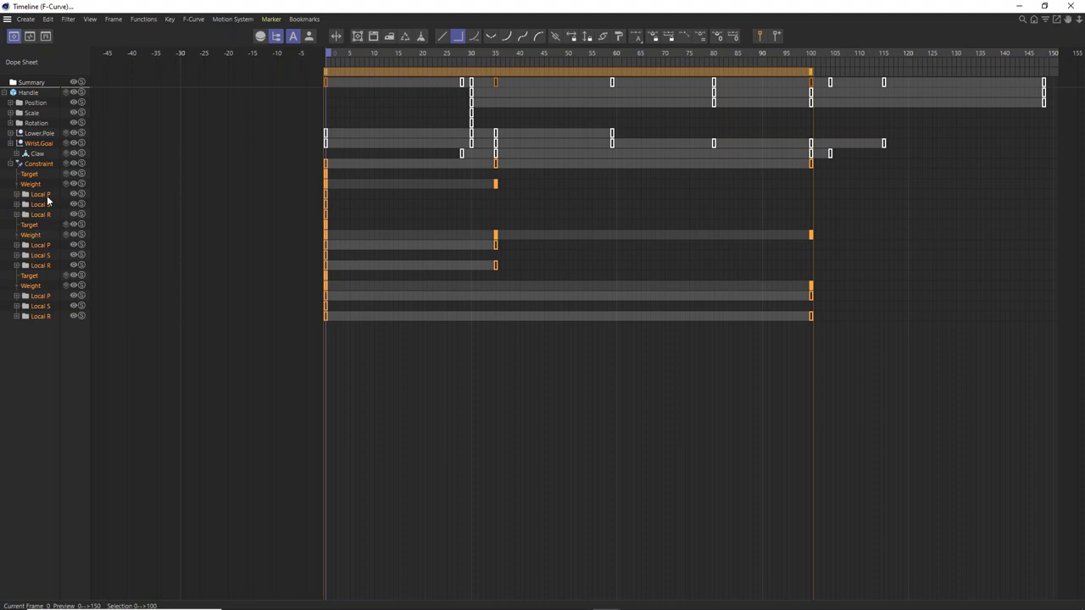
Show the second target's Local P X, Y and Z curves and frame them.
click(16, 195)
click(17, 194)
click(16, 244)
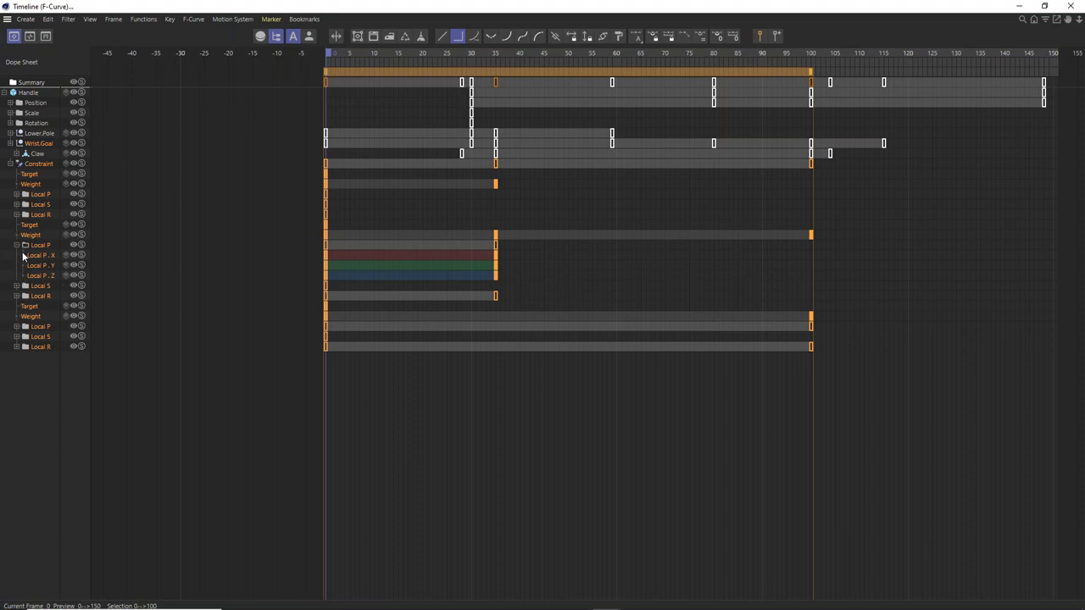
click(22, 256)
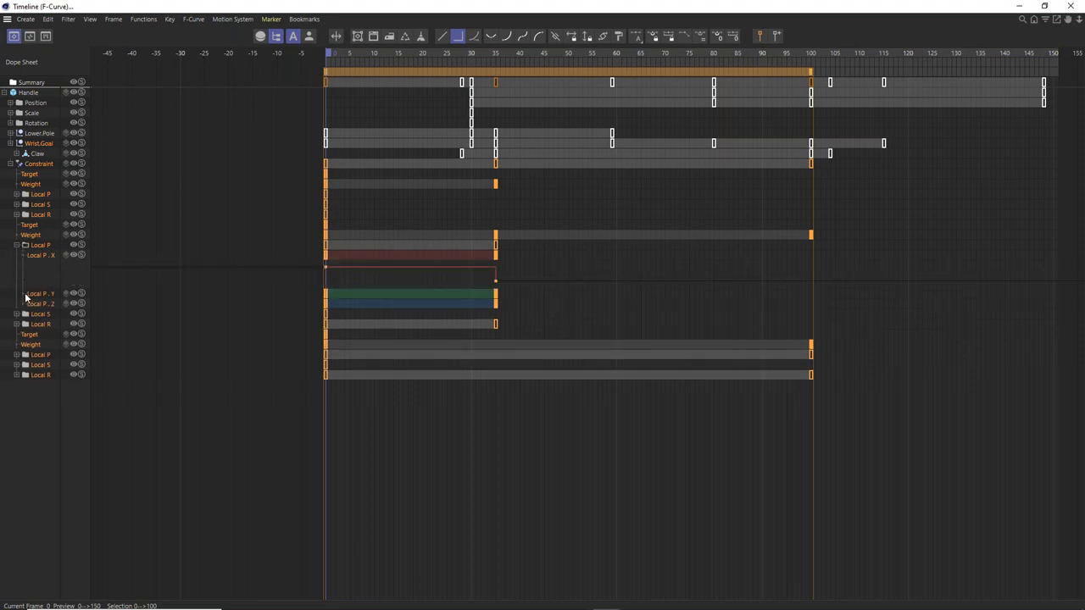
click(25, 294)
click(25, 334)
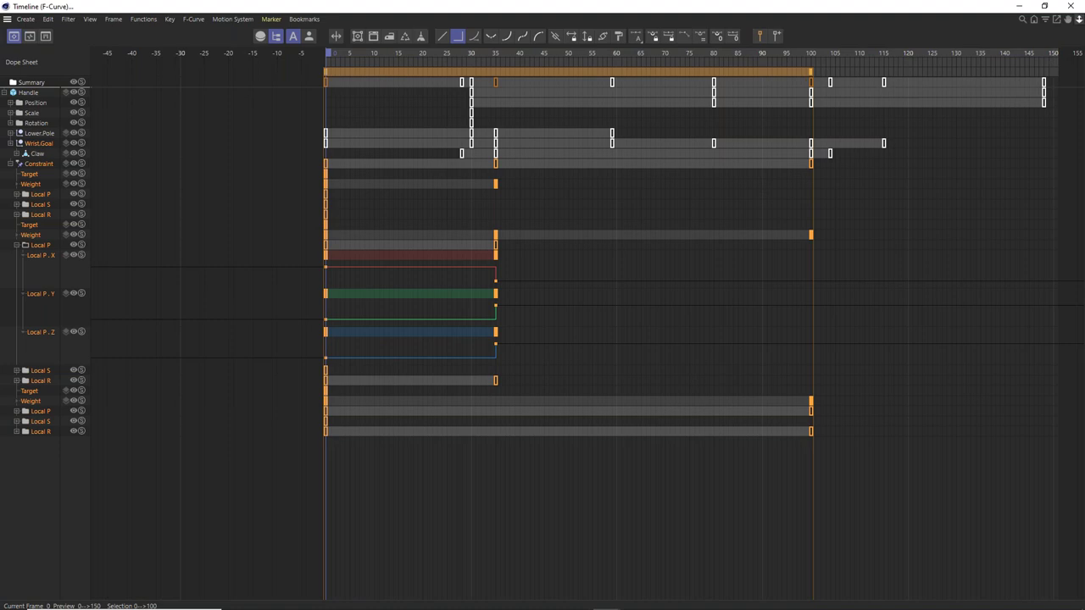
key(s)
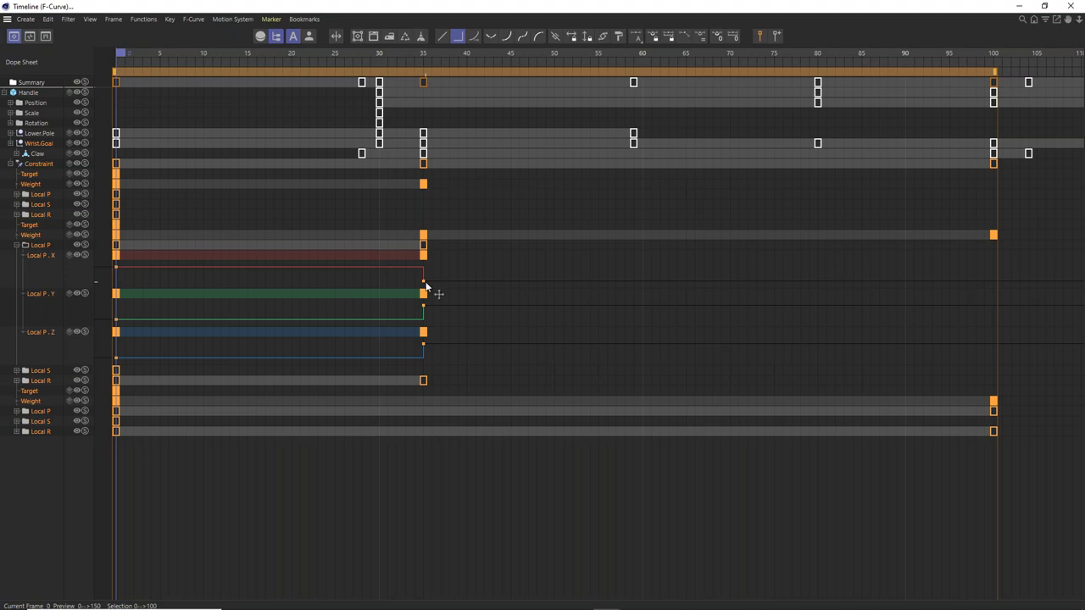
Make the Local P X/Y/Z keys from 0 to 35 Linear, then scrub to frame 88 to check.
drag(433, 255, 396, 383)
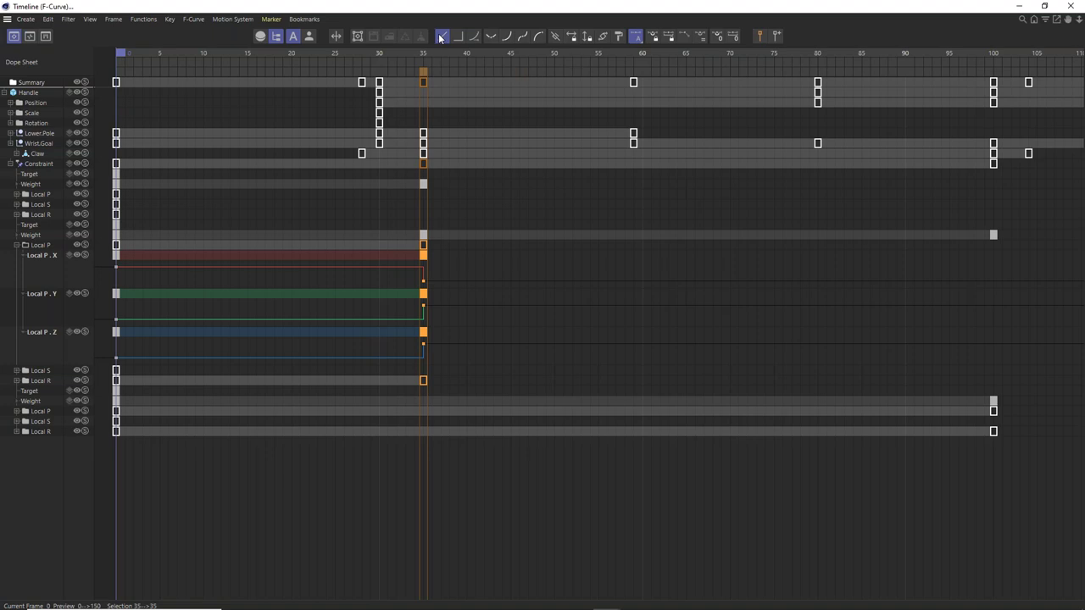
drag(453, 257, 113, 380)
click(441, 37)
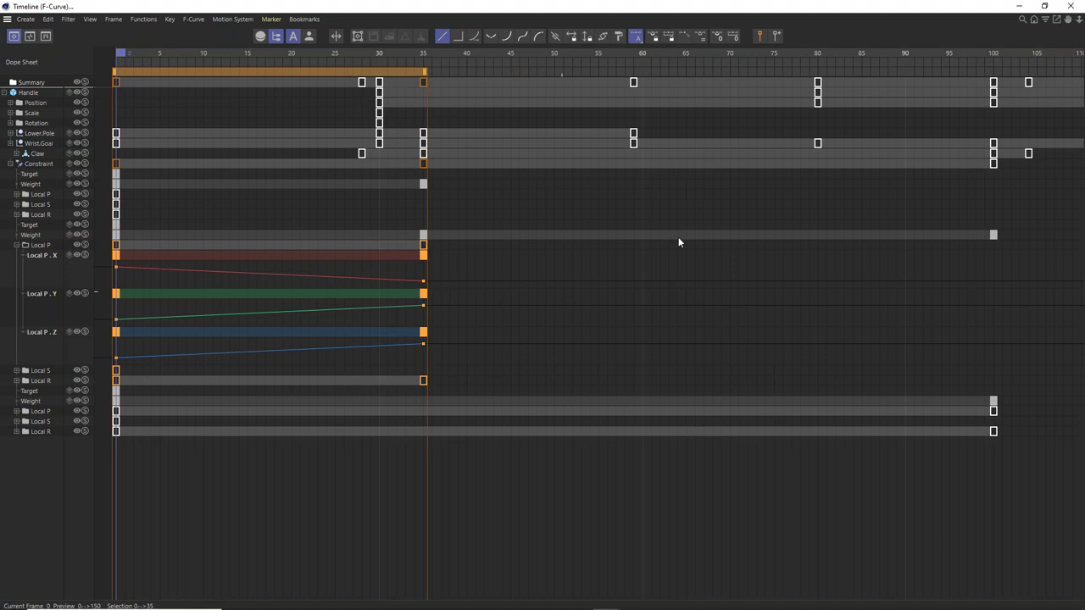
click(1023, 8)
mouse_move(302, 514)
mouse_down()
mouse_move(616, 557)
mouse_move(305, 560)
mouse_move(550, 576)
mouse_move(33, 575)
mouse_up()
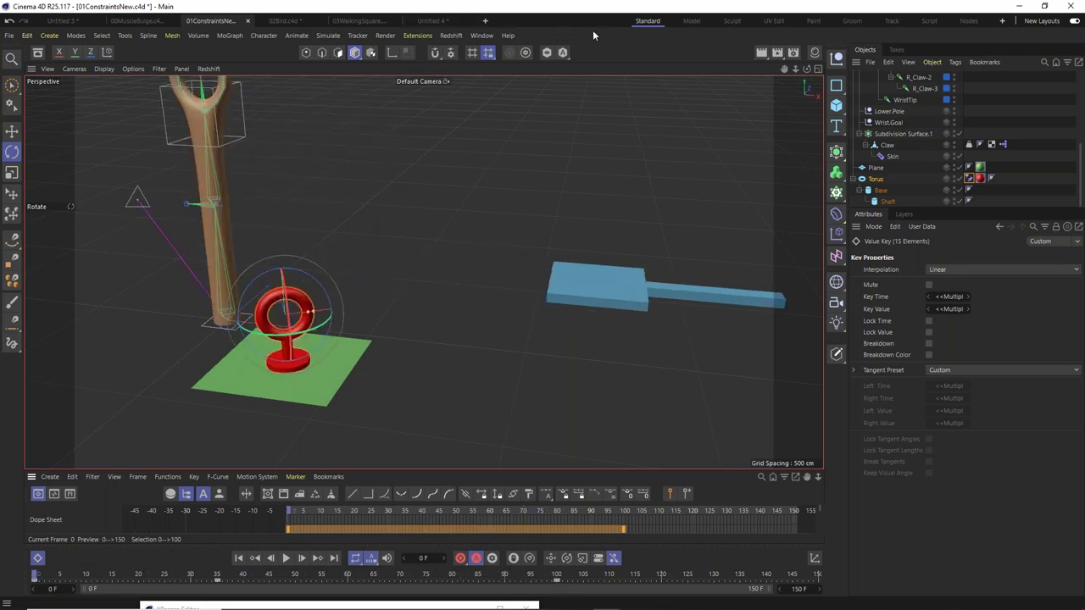
Hide the docked Dope Sheet, then open the F-Curve timeline, switch it to Dope Sheet and close it.
click(495, 35)
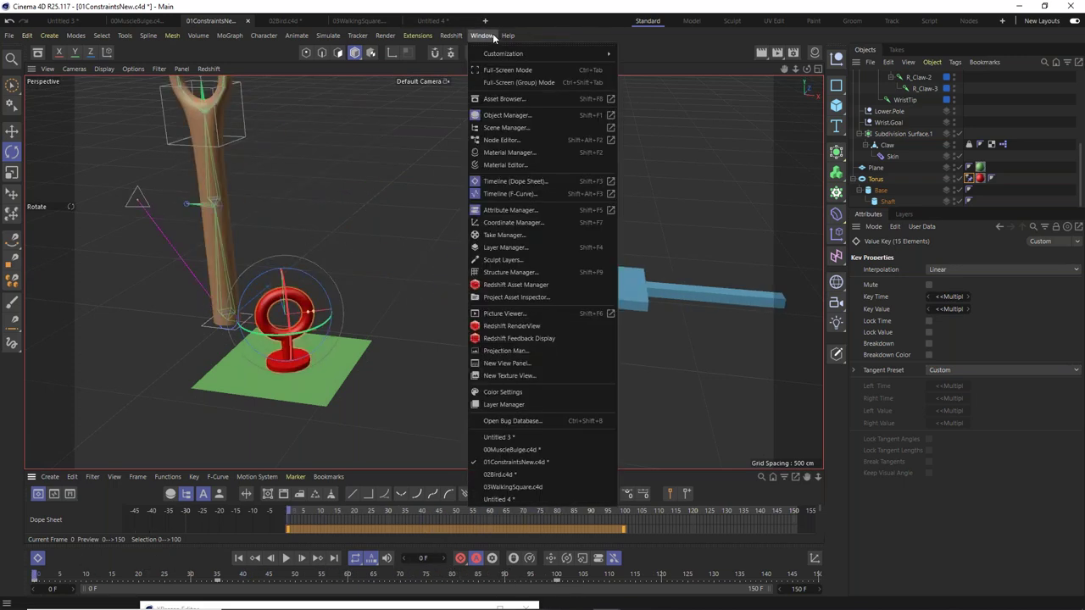
click(499, 183)
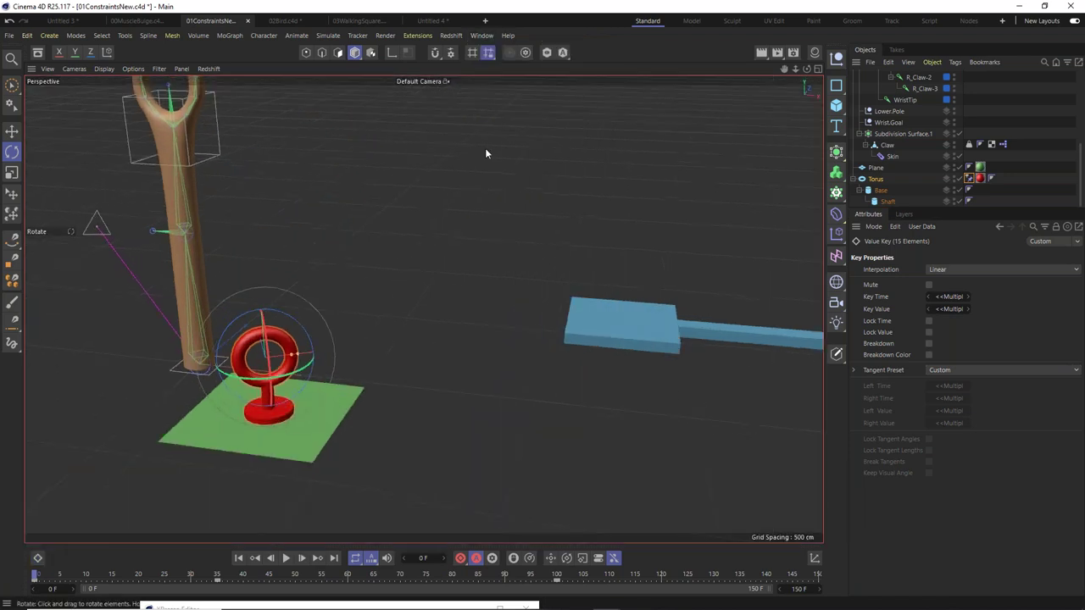
click(482, 36)
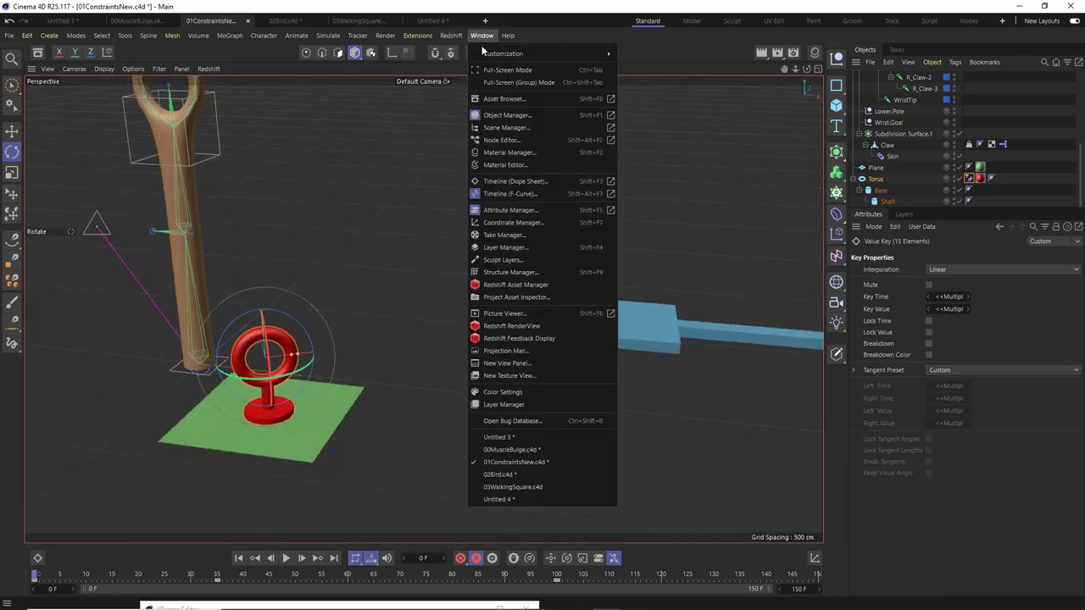
click(506, 193)
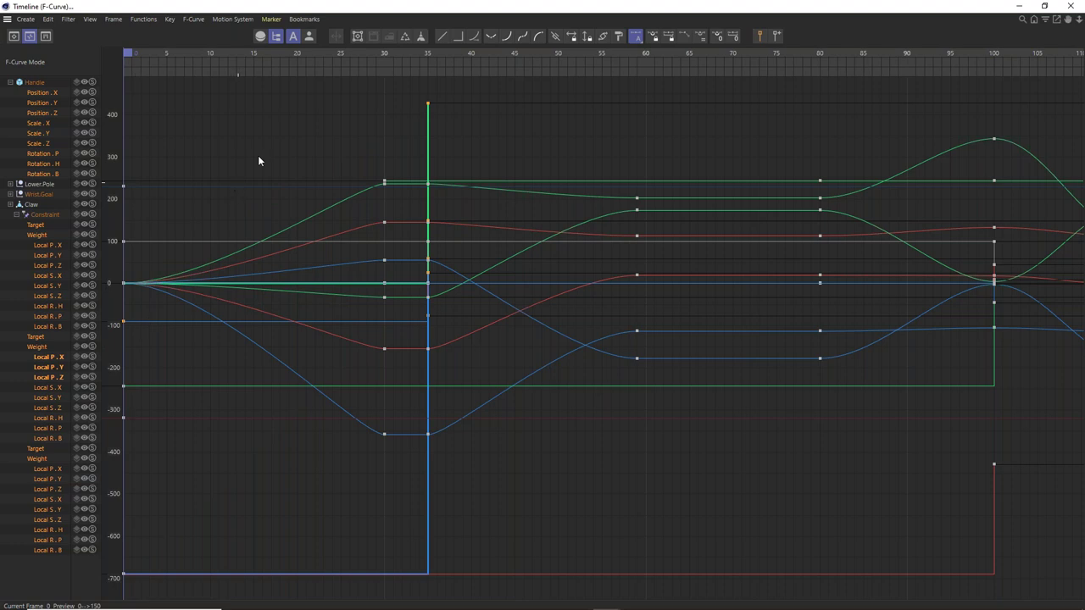
click(271, 117)
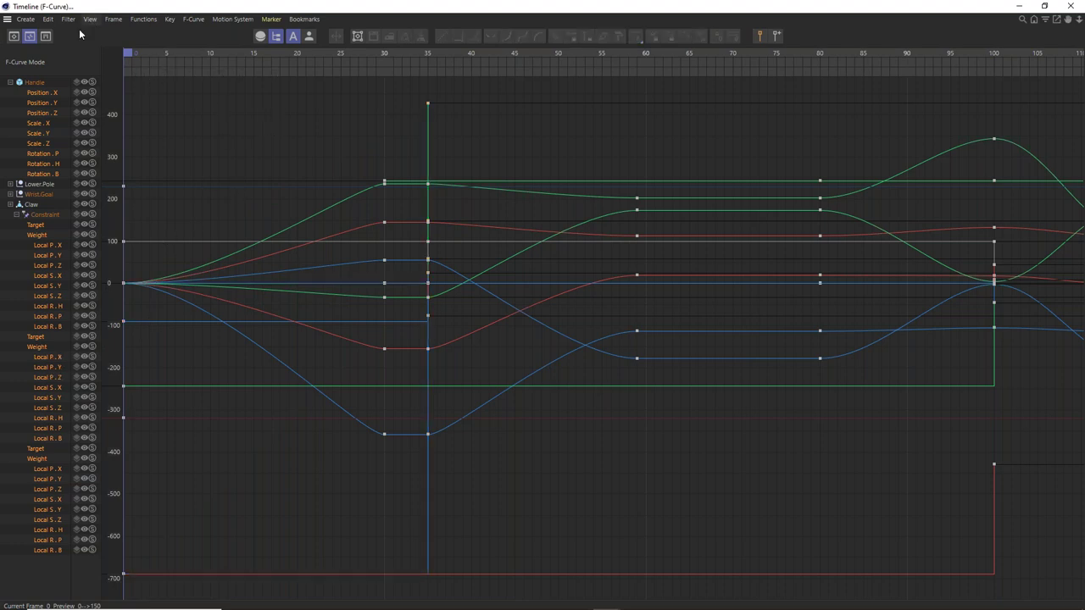
click(14, 36)
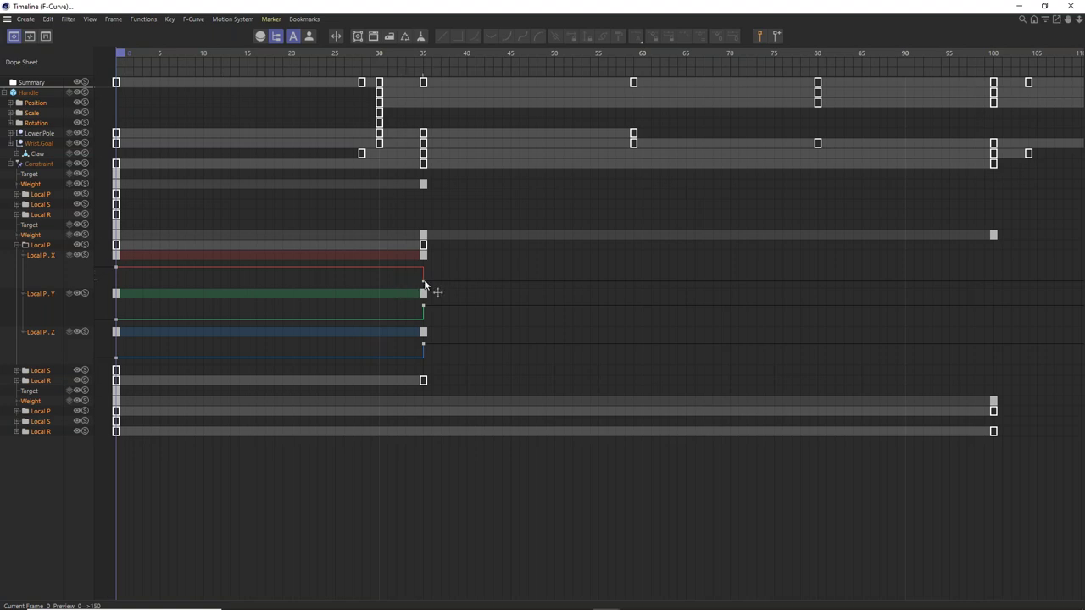
click(1078, 8)
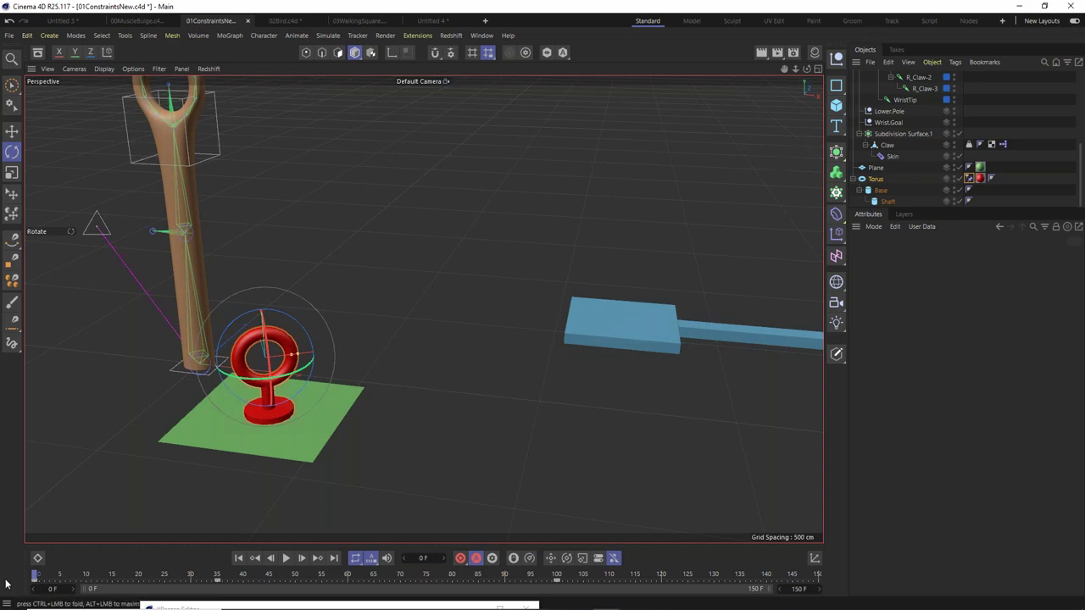
click(38, 576)
click(287, 557)
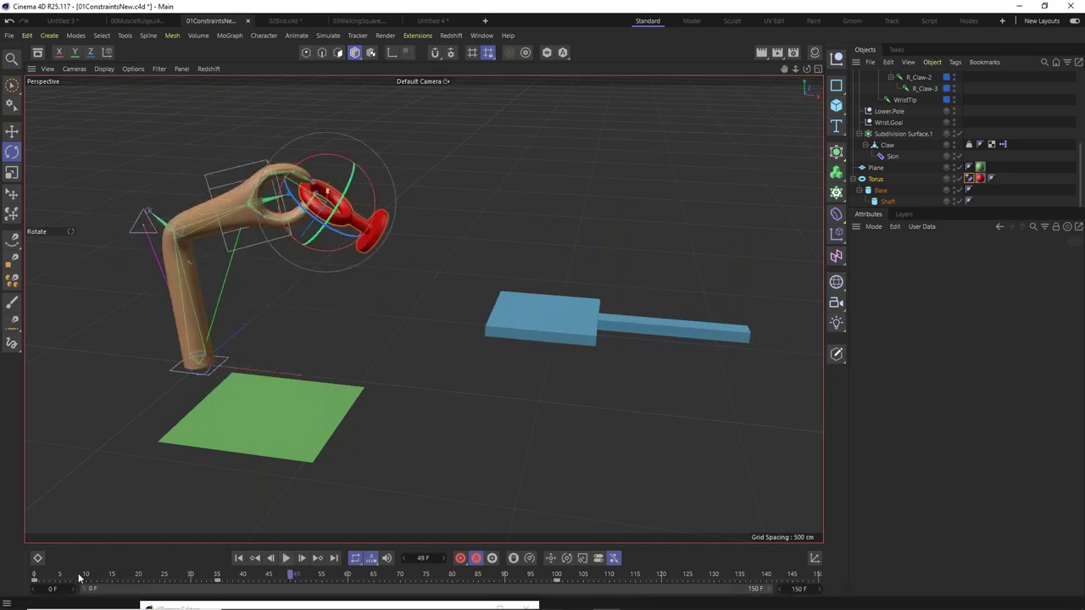
click(79, 577)
drag(79, 577, 34, 578)
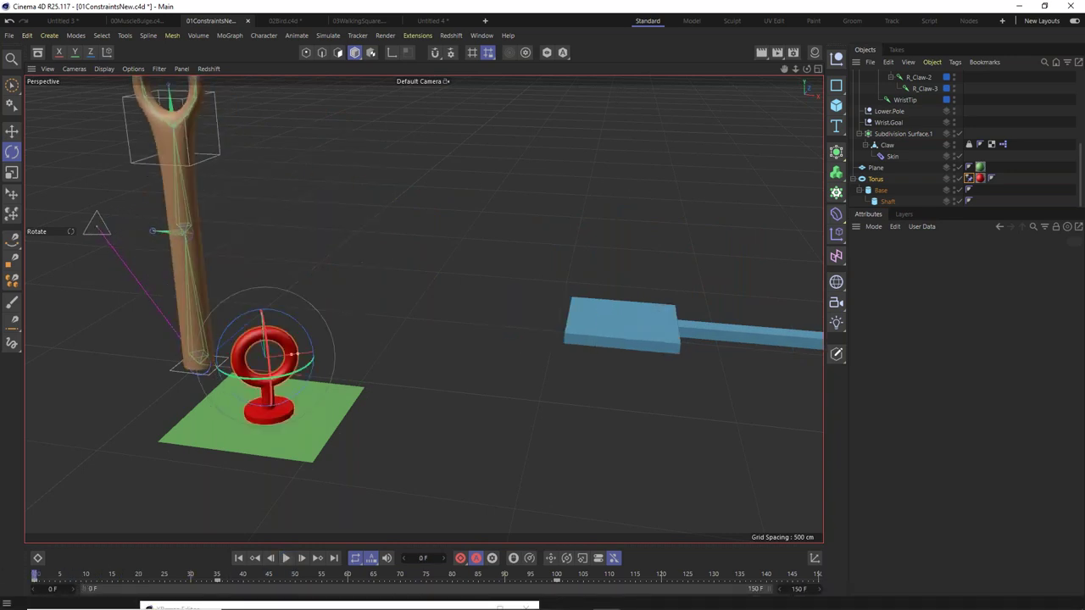
right_click(880, 182)
mouse_move(883, 178)
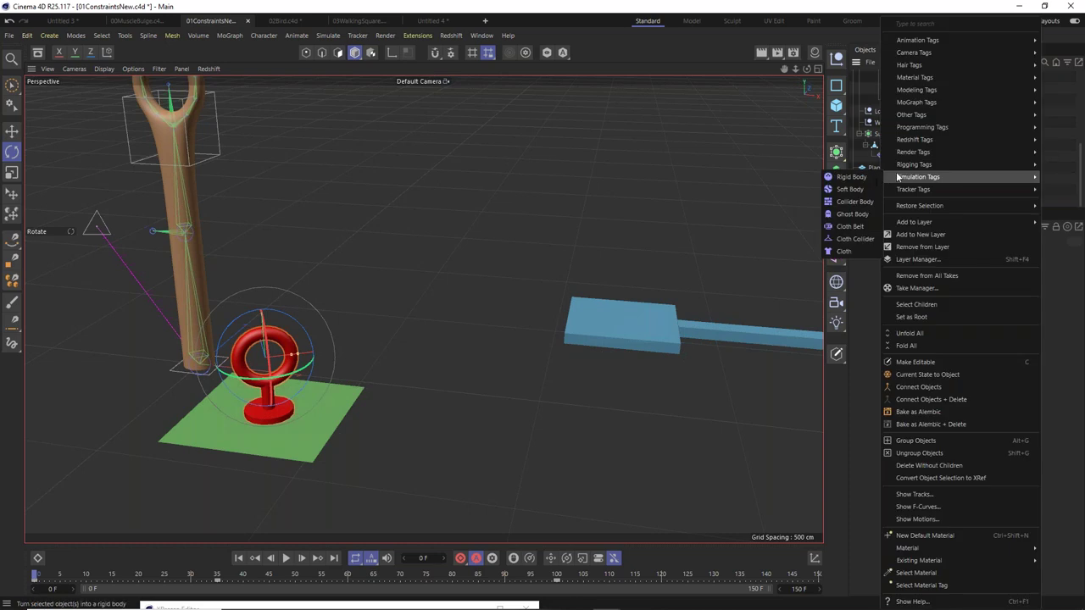
Enable the Up constraint on the Torus's Constraint tag, then delete the tag.
mouse_move(921, 165)
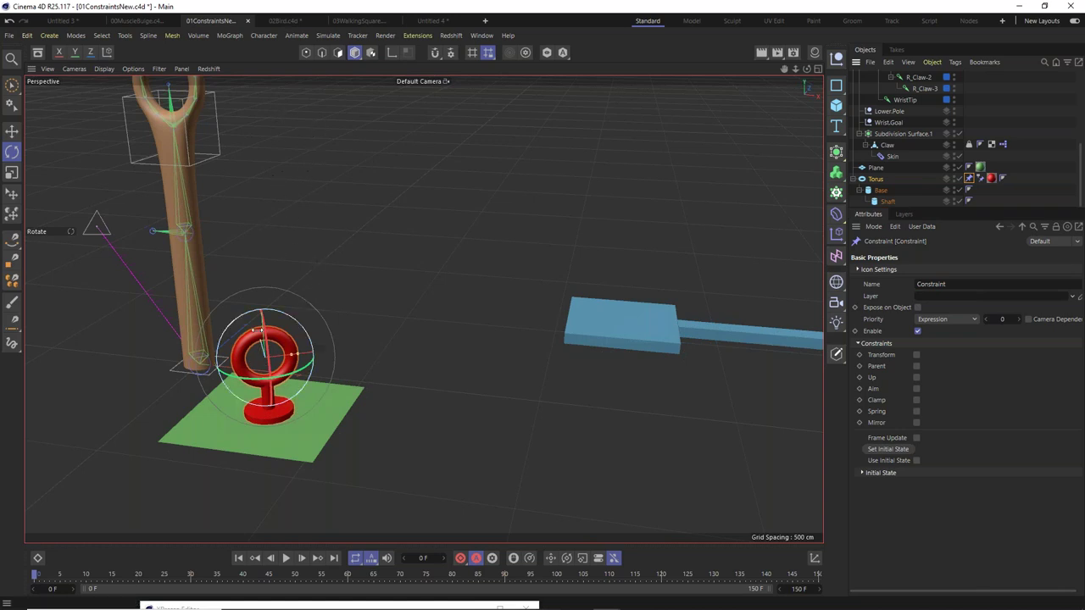
click(917, 378)
click(900, 255)
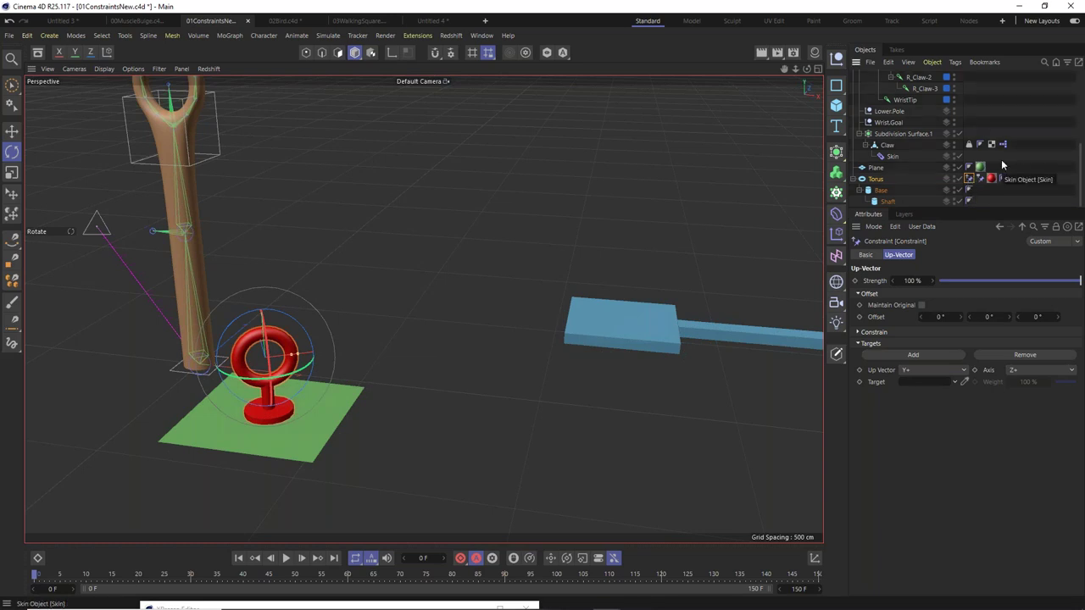
key(Delete)
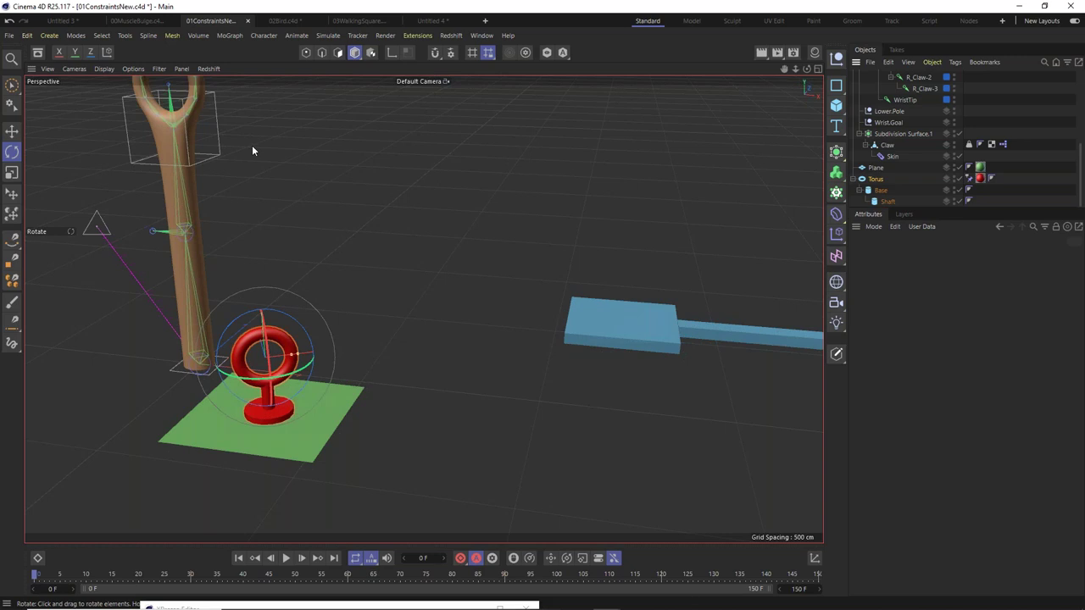
Rotate the Wrist.Goal null about 11 degrees to re-angle the claw.
alt+drag(202, 145, 234, 195)
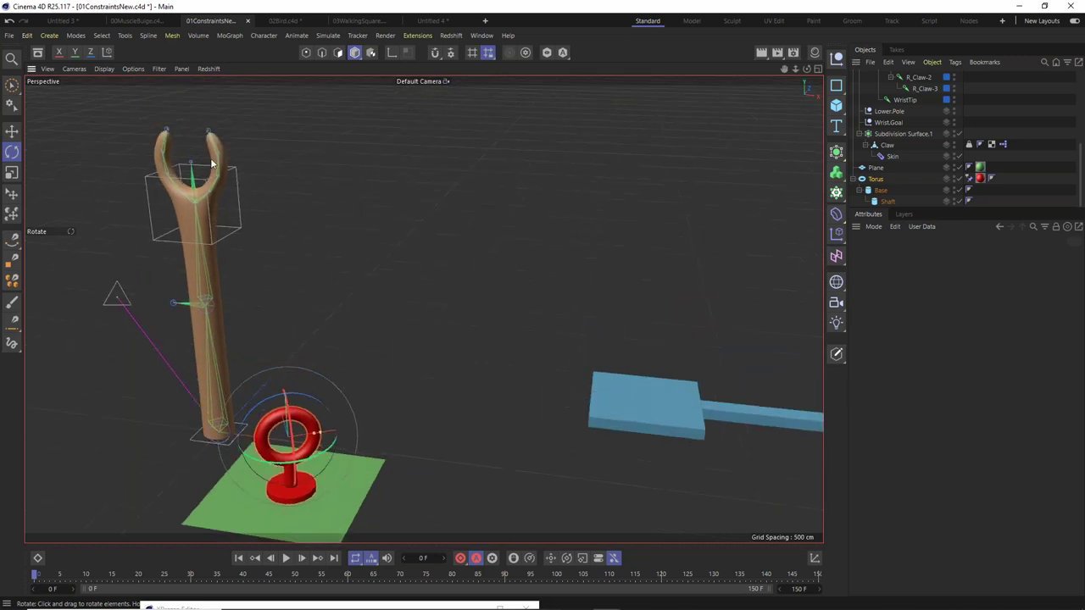
click(237, 186)
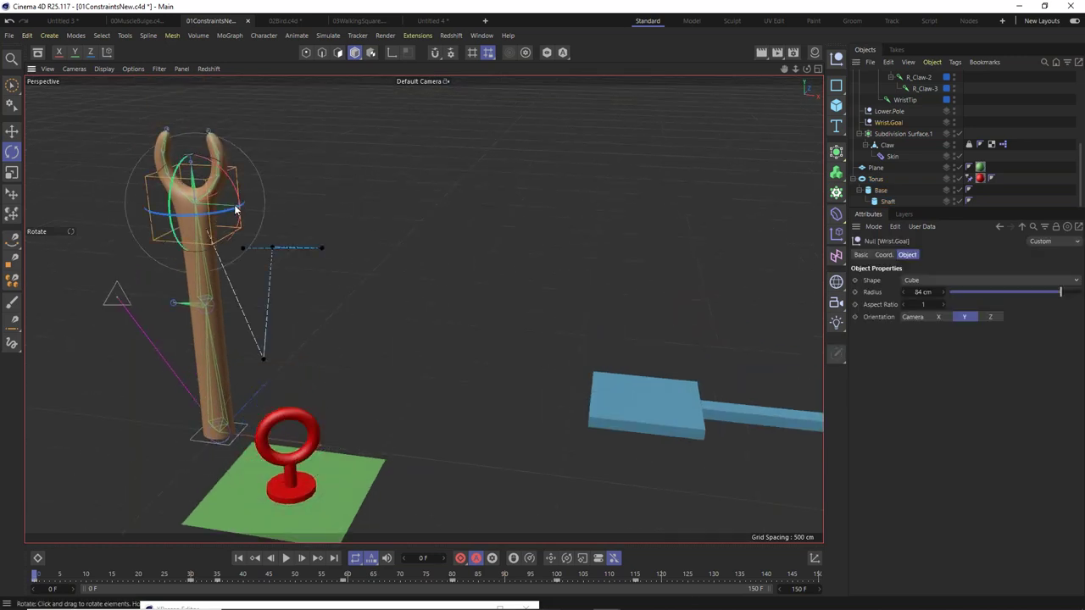
mouse_move(237, 207)
mouse_down()
mouse_move(251, 167)
mouse_move(243, 207)
mouse_up()
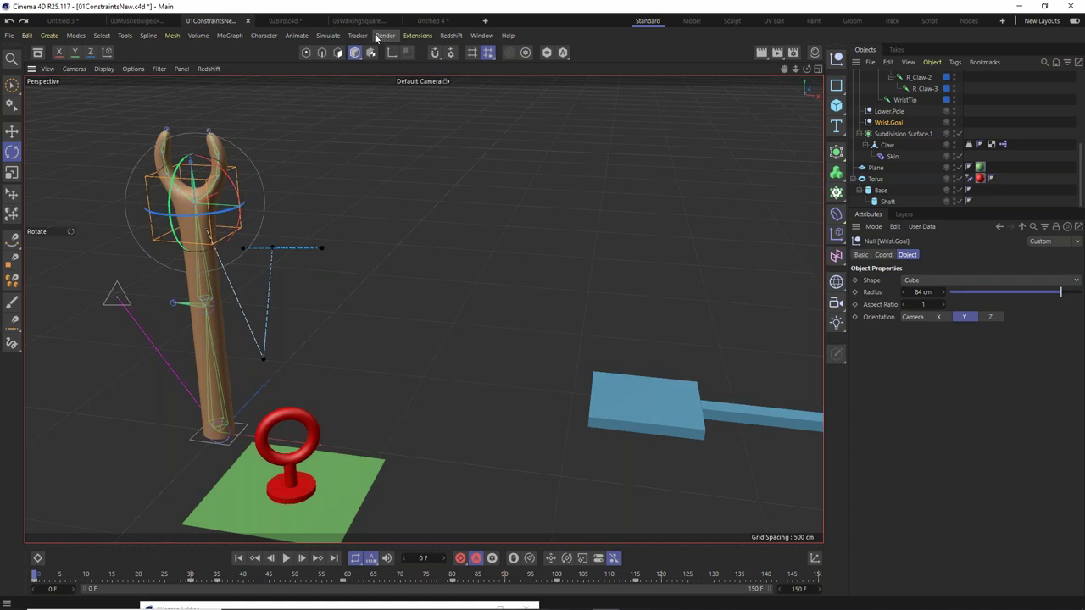
Scrub 00MuscleBulge to frame 5, return to 01ConstraintsNew, then open 02Bird.
click(136, 20)
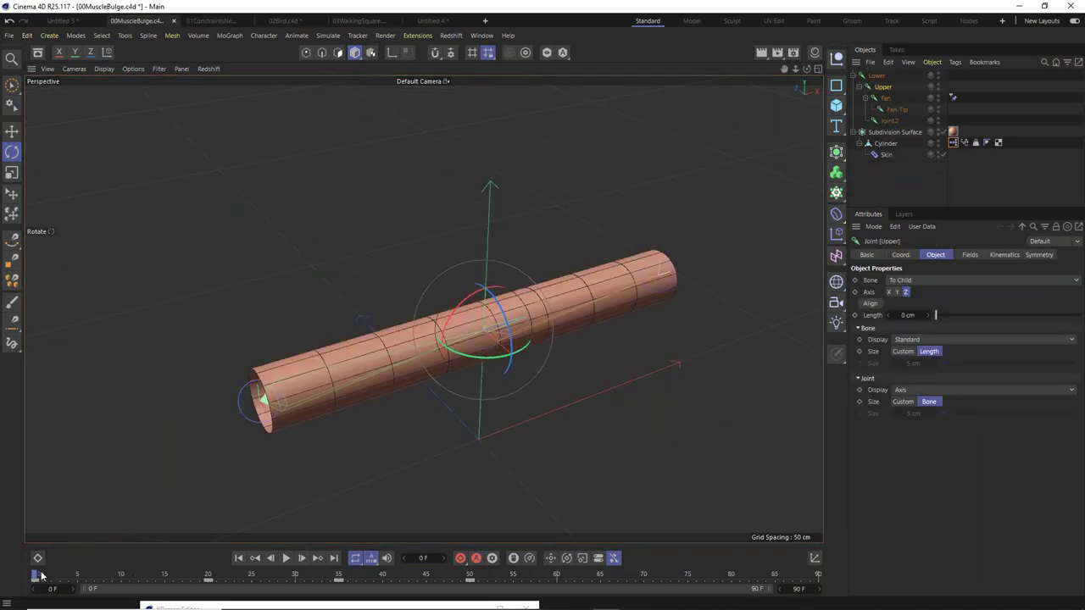
mouse_move(35, 575)
mouse_down()
mouse_move(212, 593)
mouse_move(576, 595)
mouse_move(177, 600)
mouse_move(37, 594)
mouse_move(289, 593)
mouse_move(351, 576)
mouse_move(421, 576)
mouse_move(34, 575)
mouse_up()
click(216, 21)
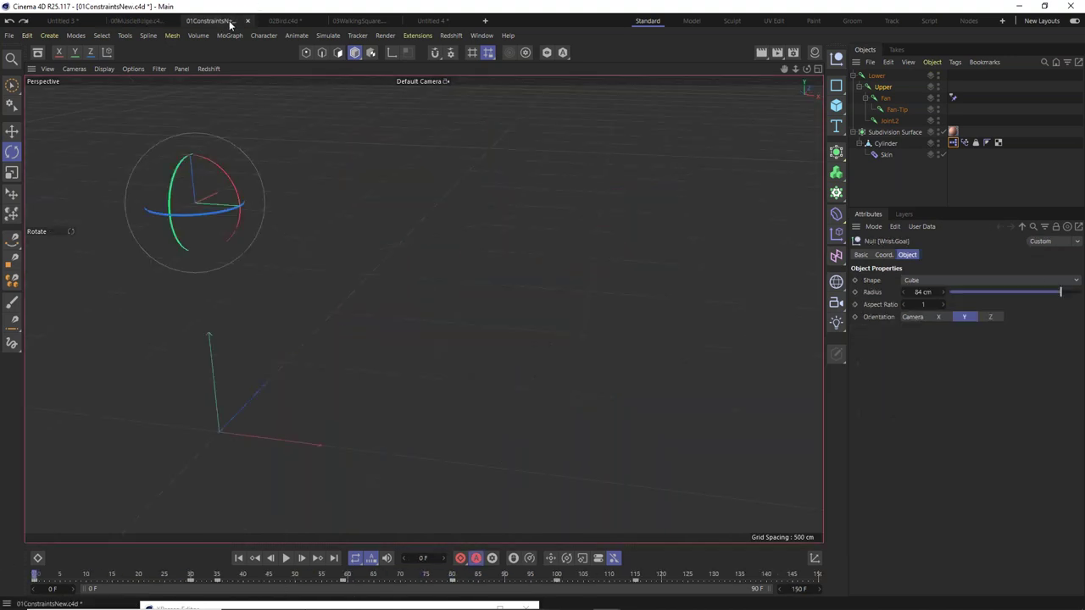
click(282, 20)
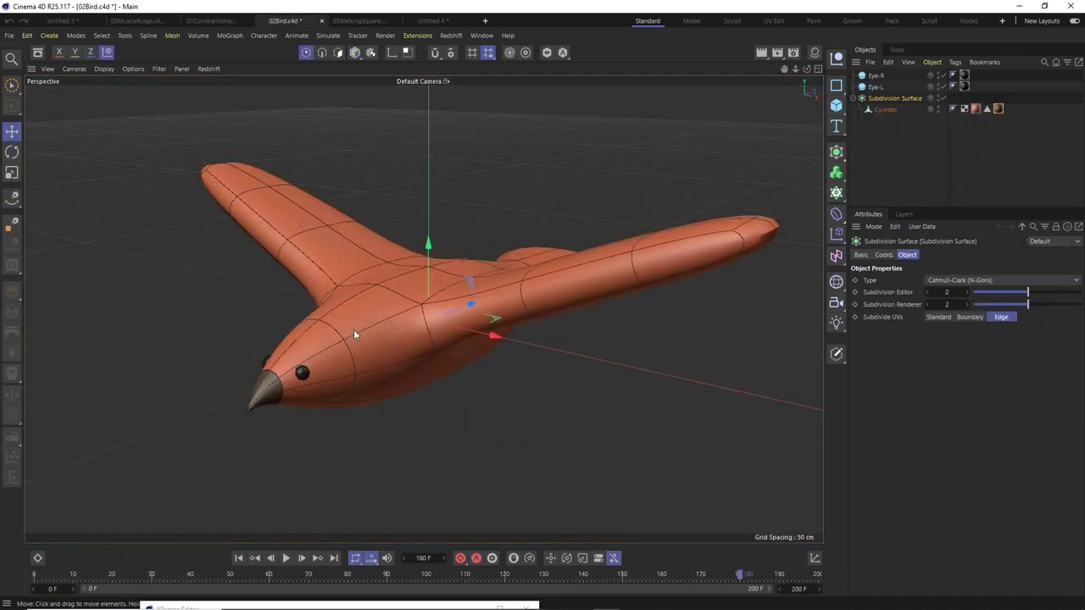
alt+drag(417, 340, 383, 370)
scroll(246, 388, up, 3)
alt+drag(264, 387, 339, 288)
click(12, 131)
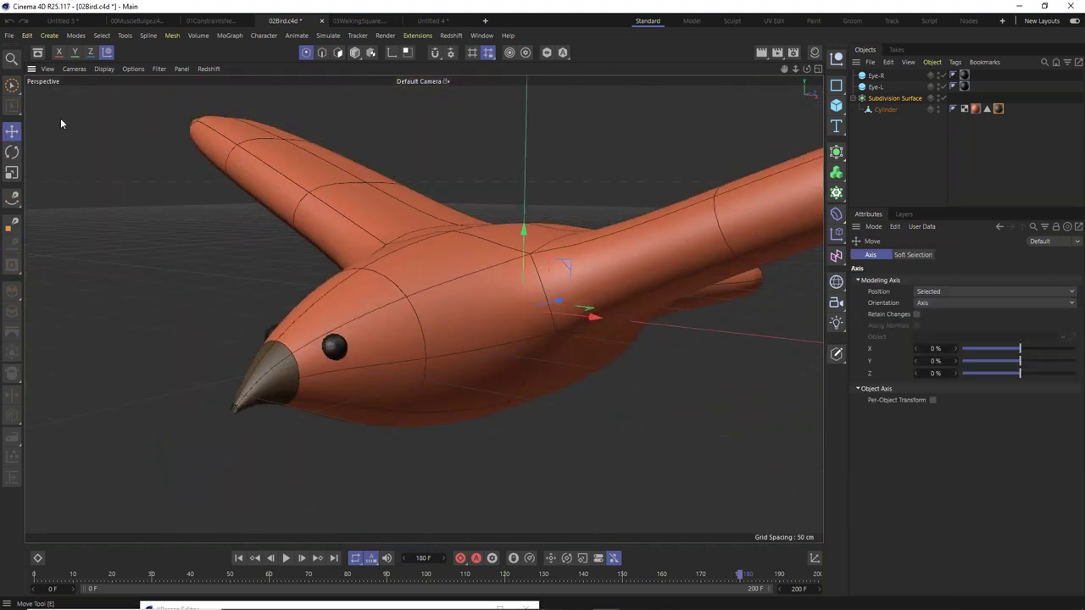
click(321, 53)
click(886, 110)
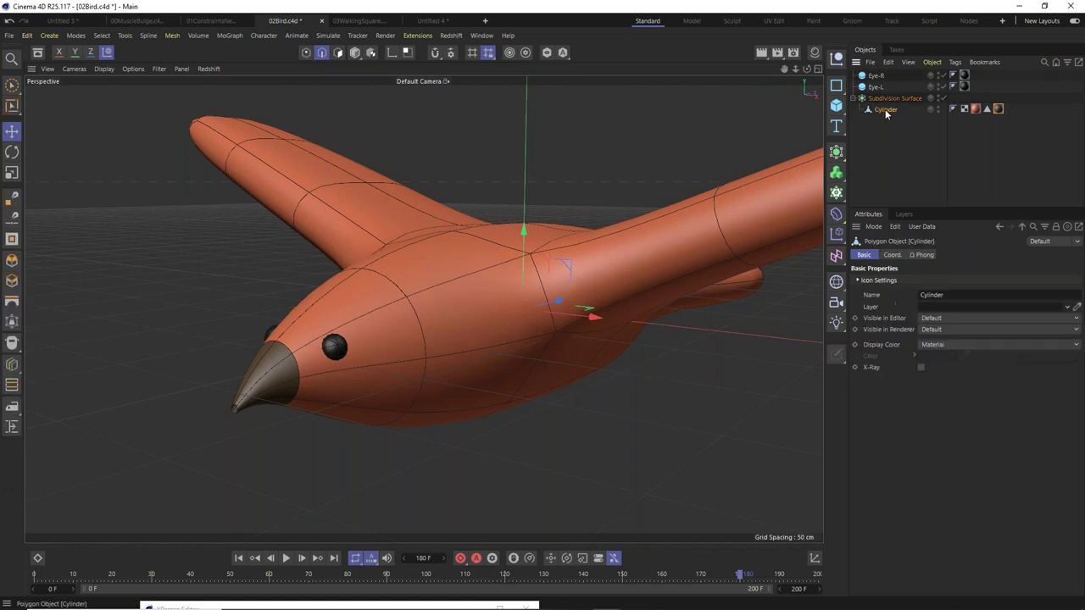
double_click(284, 350)
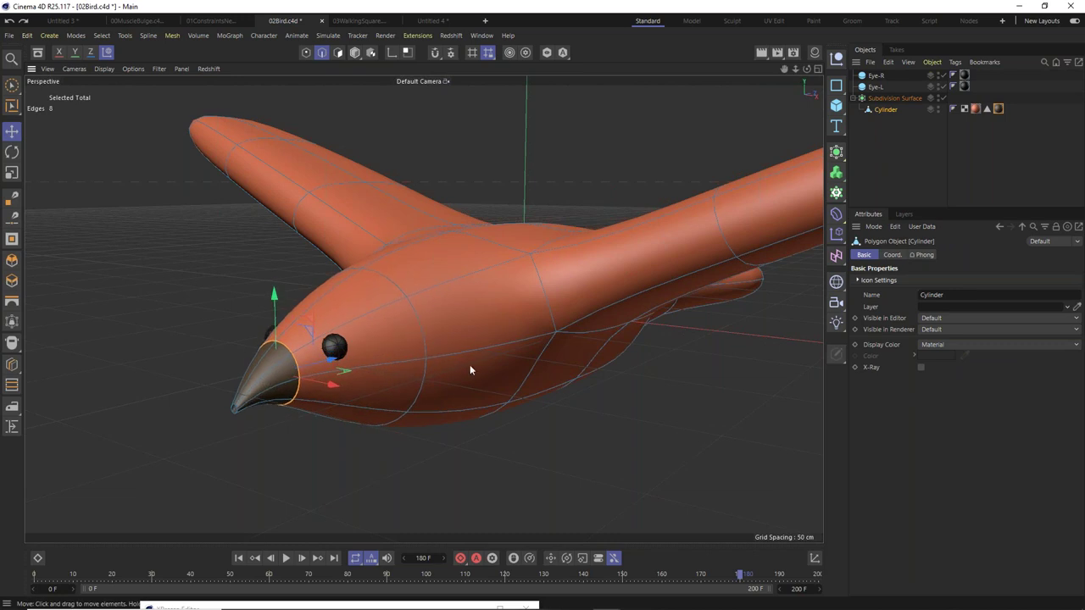
alt+drag(462, 372, 254, 364)
click(11, 132)
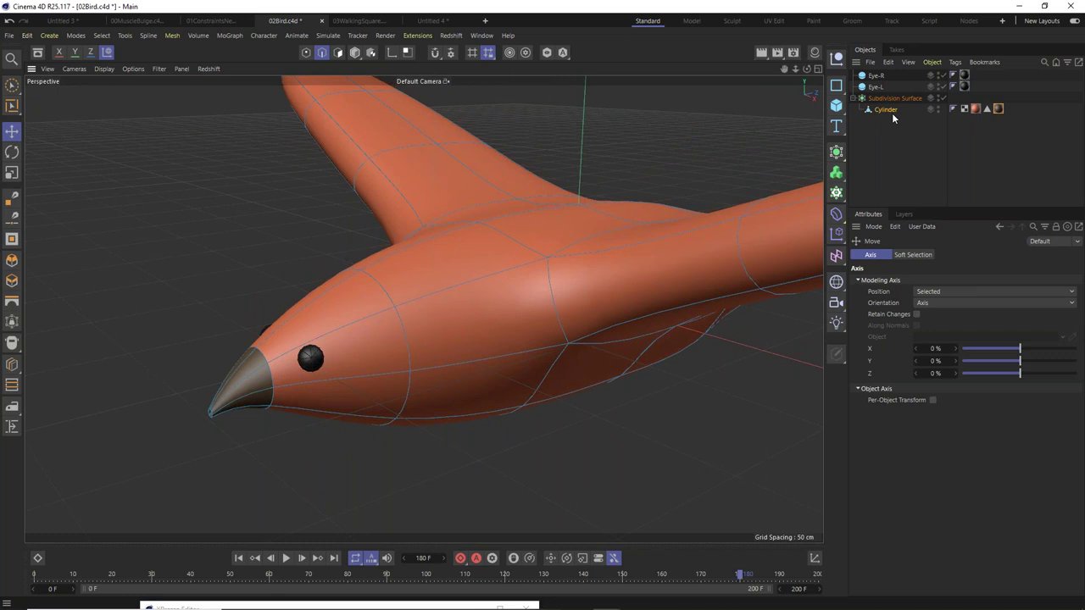
click(876, 76)
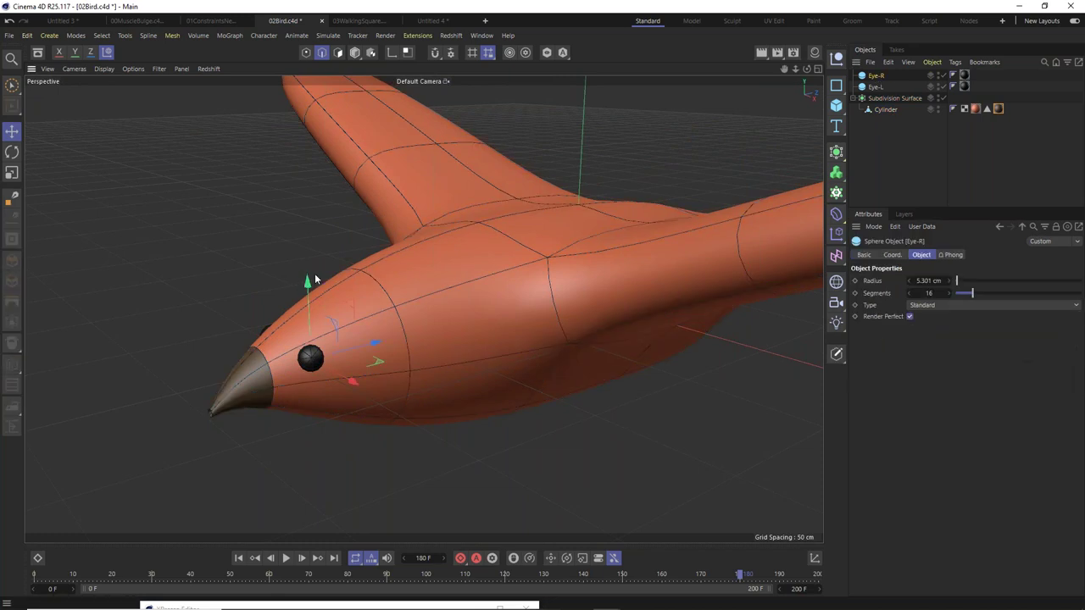
drag(316, 280, 327, 214)
key(ctrl+z)
alt+drag(437, 321, 593, 603)
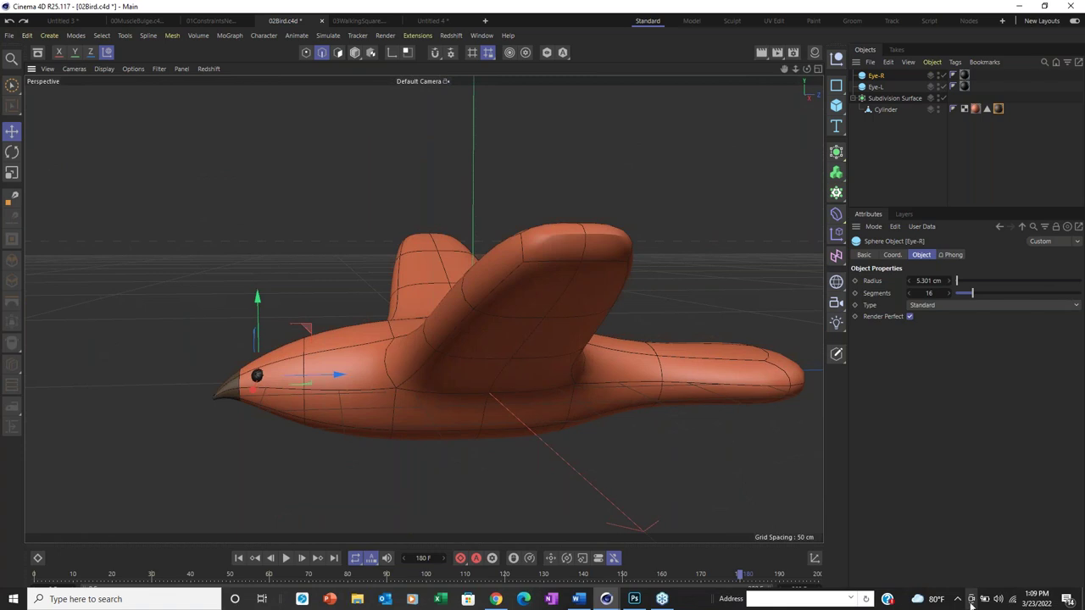
alt+drag(410, 331, 466, 365)
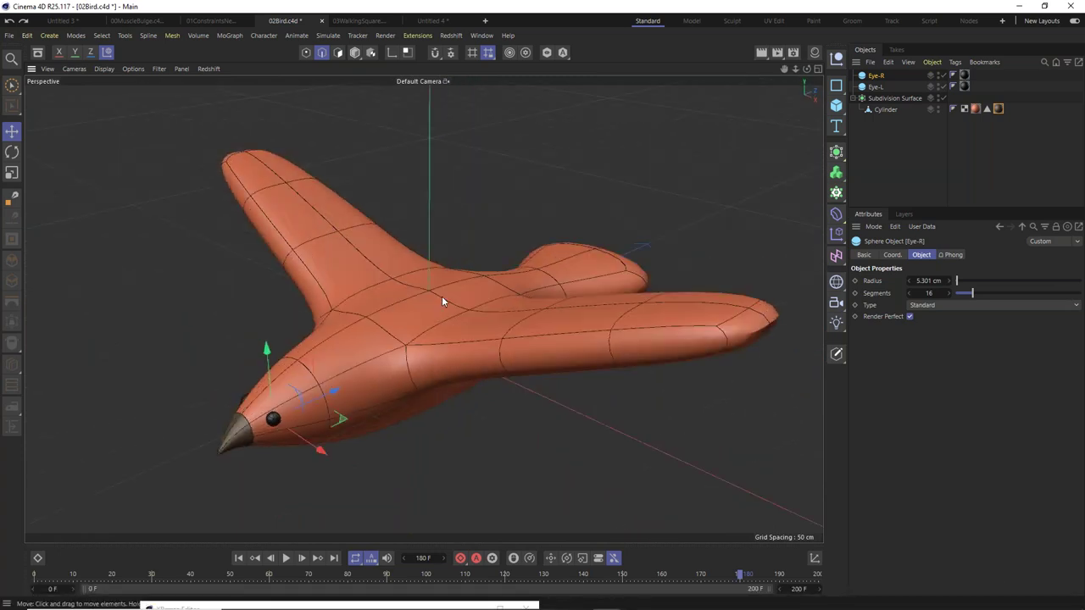
alt+drag(435, 337, 468, 309)
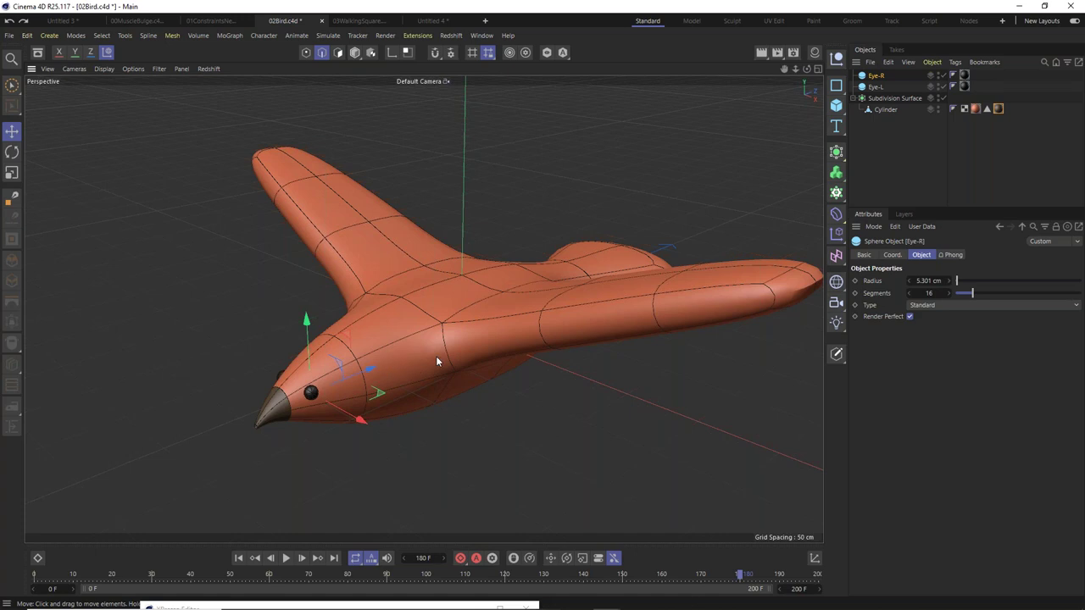
alt+middle_drag(434, 355, 415, 355)
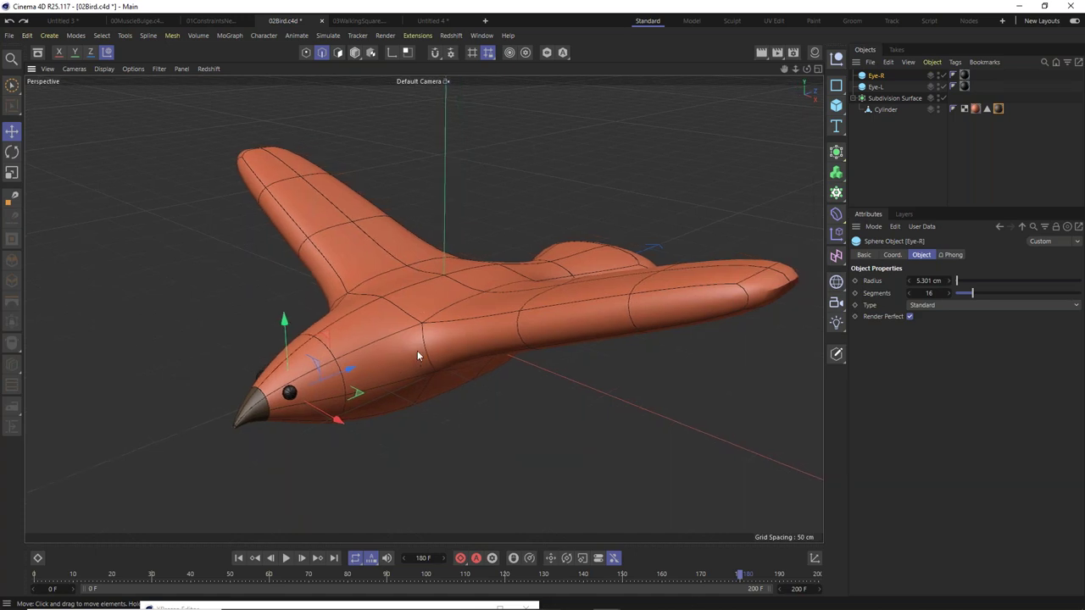
alt+drag(416, 355, 440, 337)
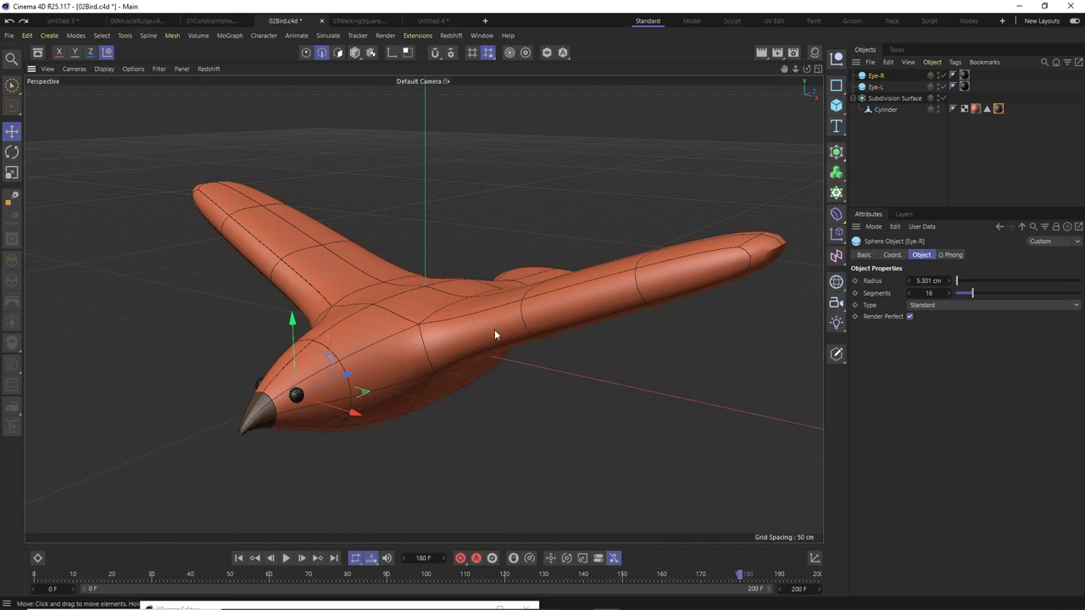
key(F2)
key(F3)
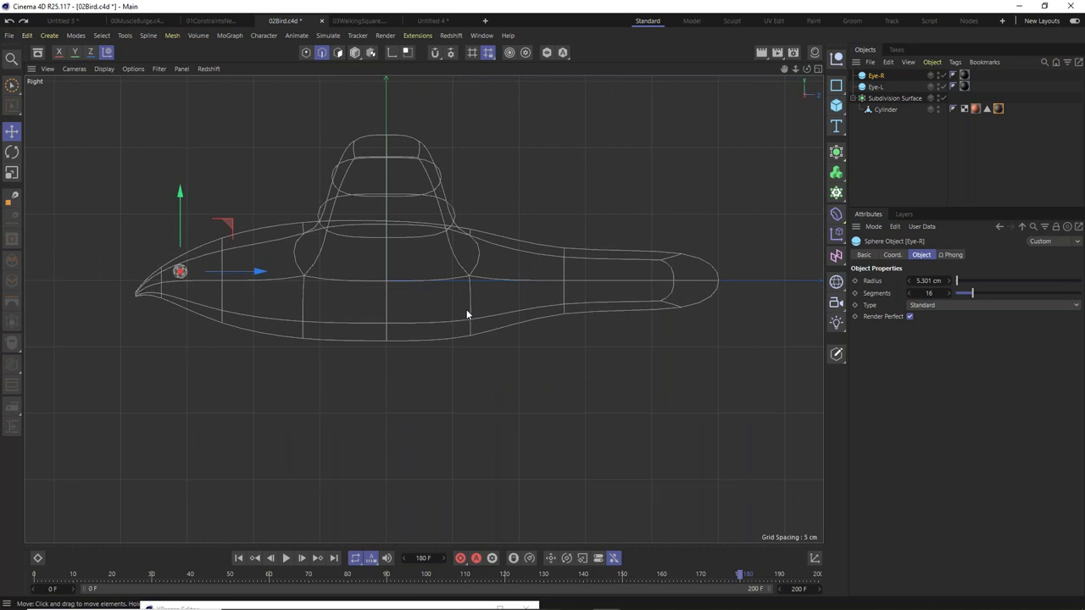
key(F1)
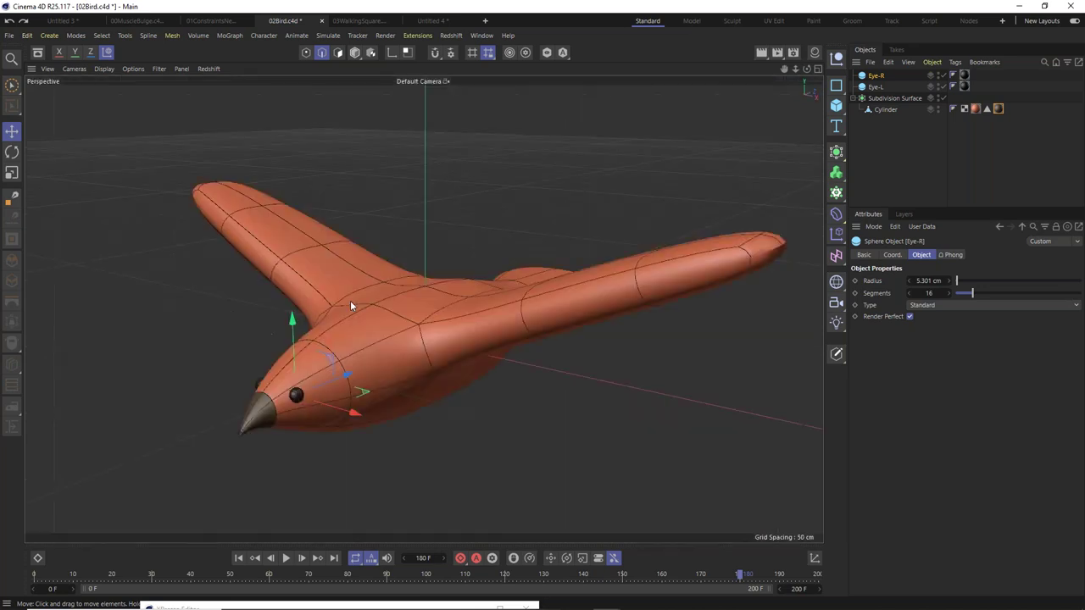
Toggle the bird's Subdivision Surface off and on, orbiting to a low side view.
click(942, 99)
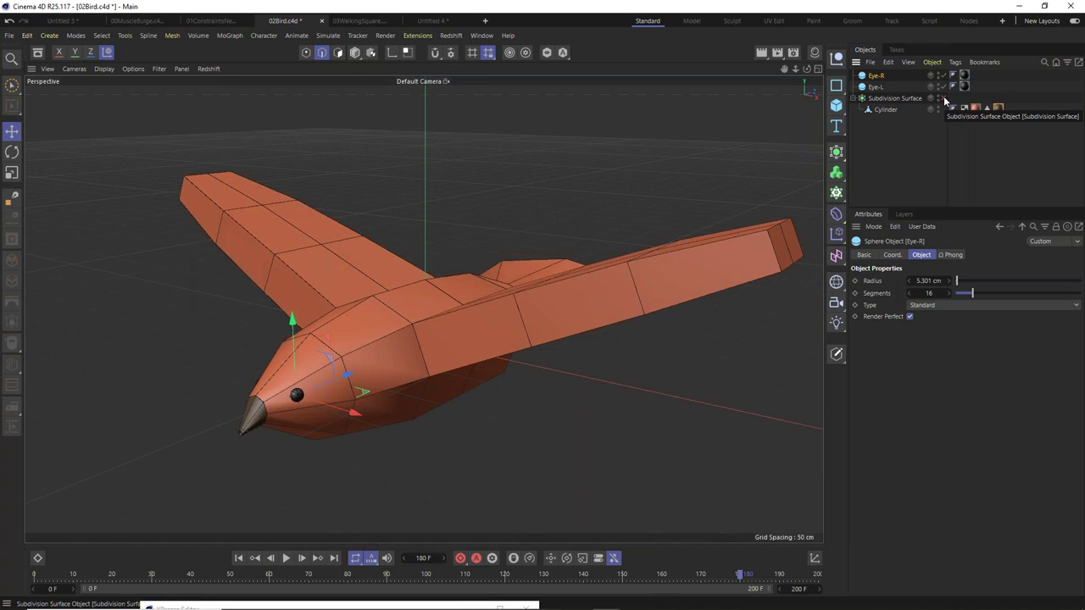
click(941, 99)
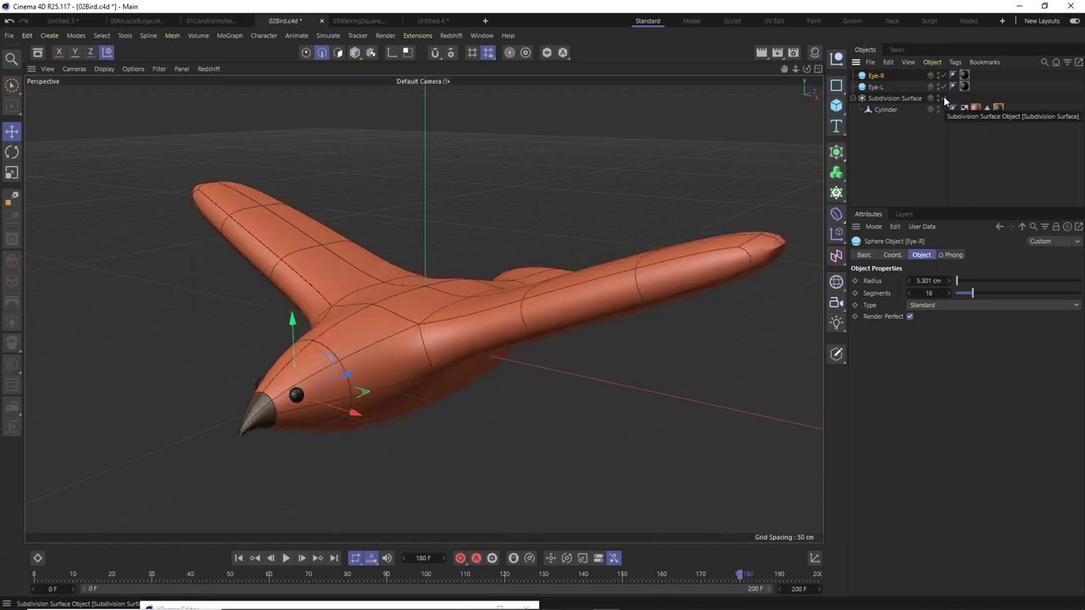
alt+drag(743, 251, 542, 230)
alt+drag(653, 248, 632, 257)
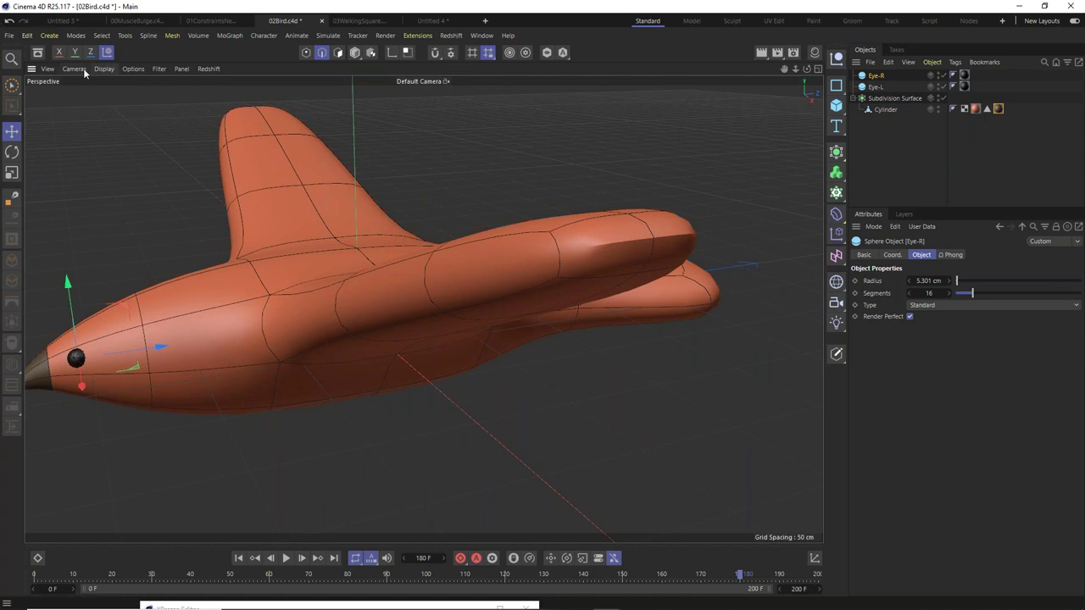
Set the Cylinder's Phong Angle to 60° for smooth shading.
click(954, 110)
mouse_move(989, 294)
mouse_down()
mouse_move(1008, 294)
mouse_move(954, 320)
mouse_move(994, 334)
mouse_move(901, 336)
mouse_up()
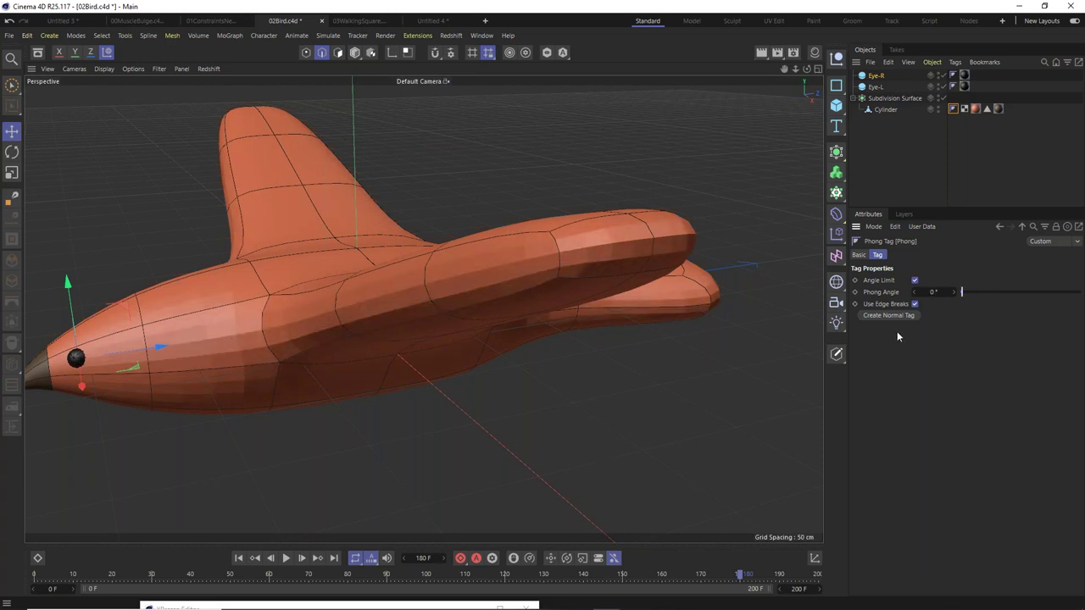
alt+drag(252, 326, 236, 348)
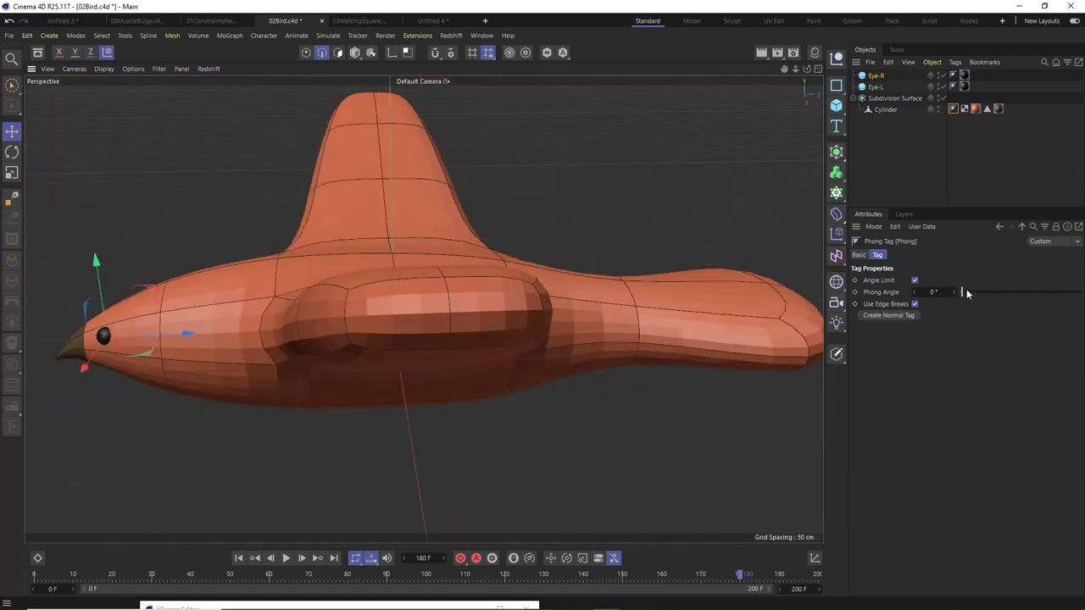
drag(966, 293, 1000, 293)
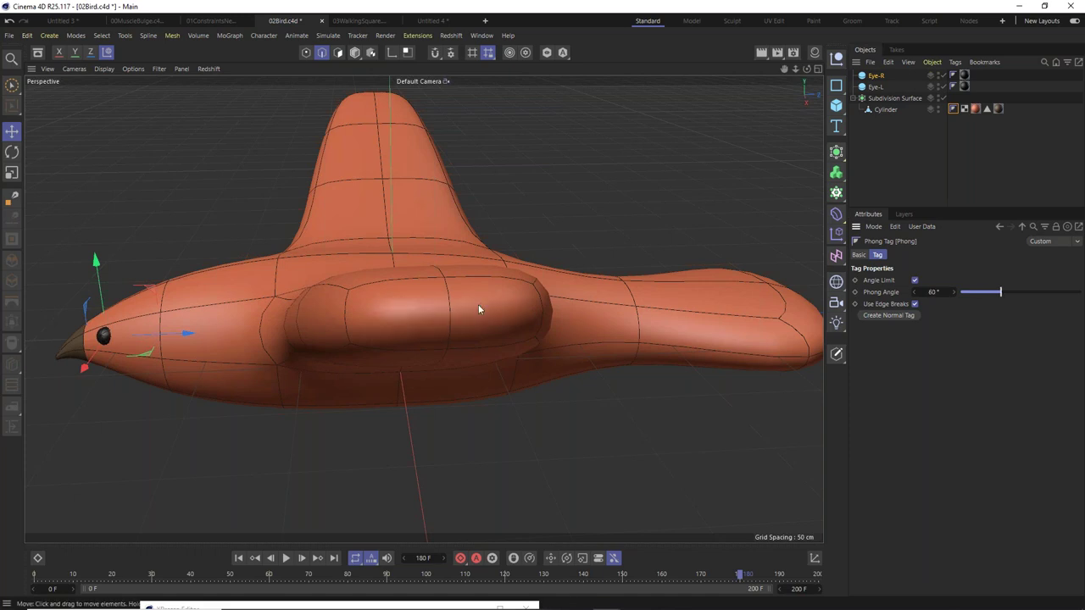
alt+drag(439, 312, 306, 318)
Switch to the wireframe Right view and recentre the bird.
key(F4)
key(F3)
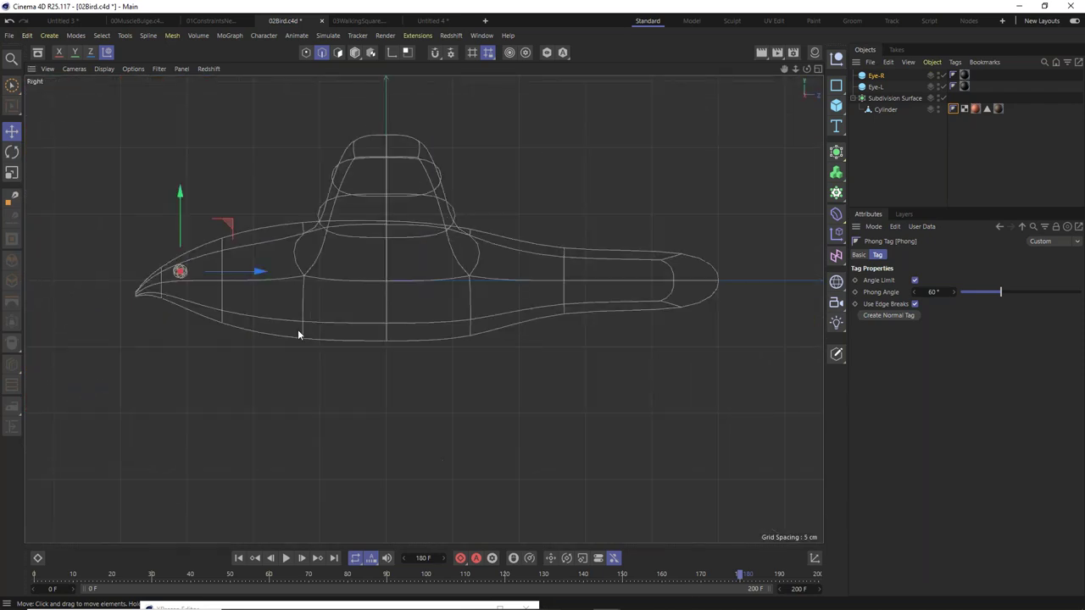
alt+middle_drag(354, 266, 399, 306)
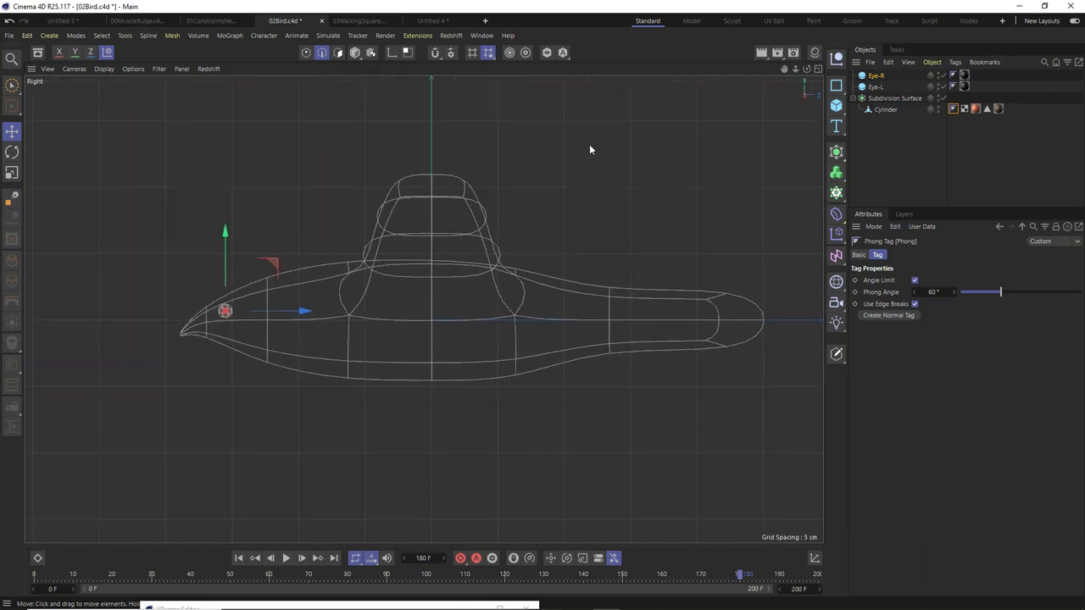
click(262, 36)
Float the Character commands as a palette beside the Right view and pick the Joint Tool.
click(263, 45)
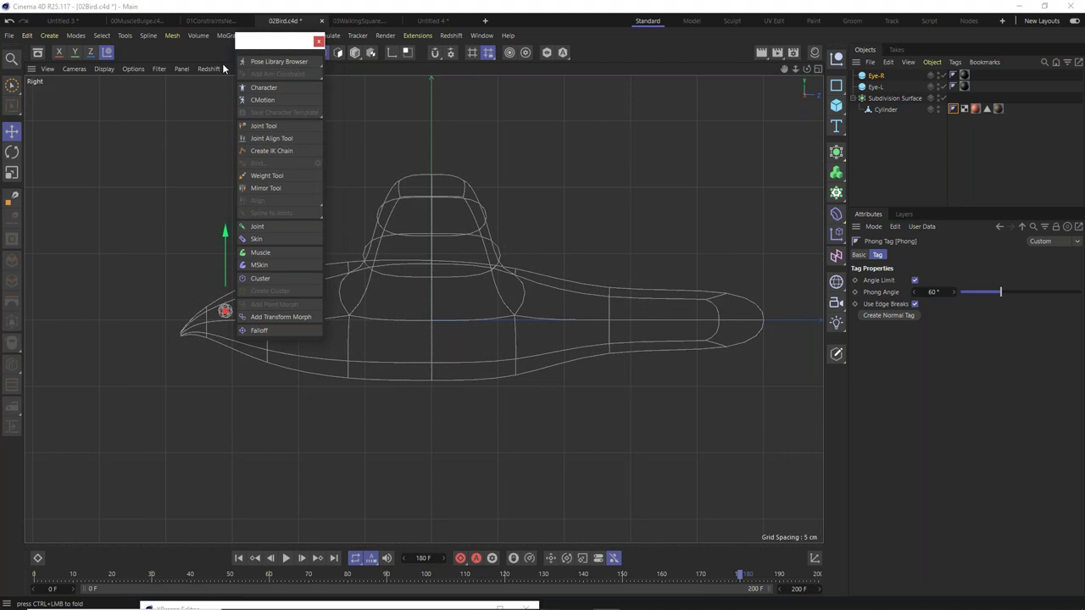
drag(281, 39, 79, 137)
click(82, 216)
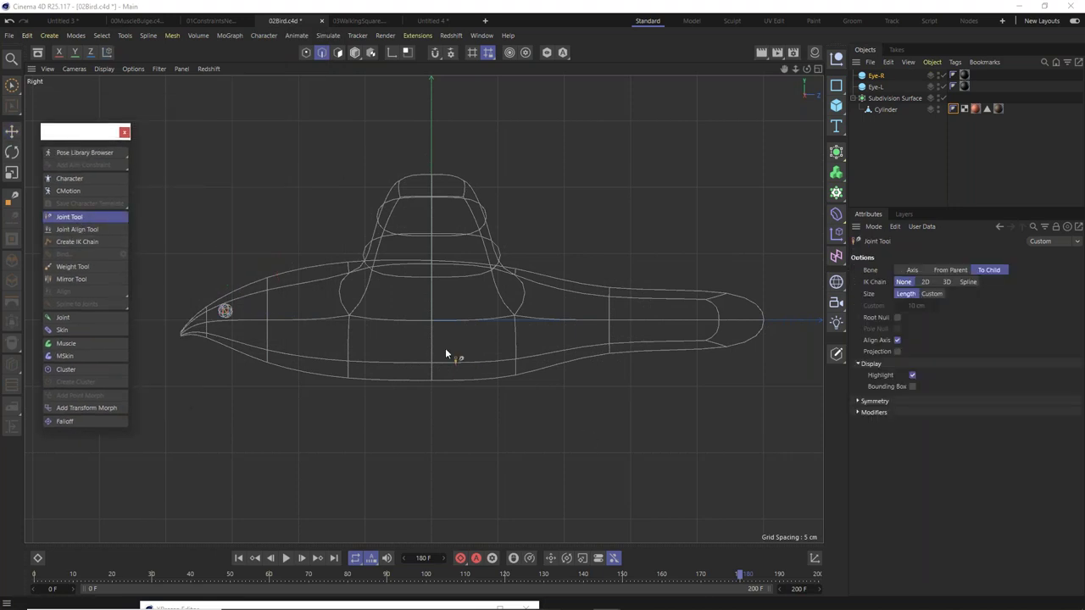
Zoom onto the bird's body and place joints at its centre, undoing the attempt nested under Eye-R.
middle_drag(414, 335, 480, 326)
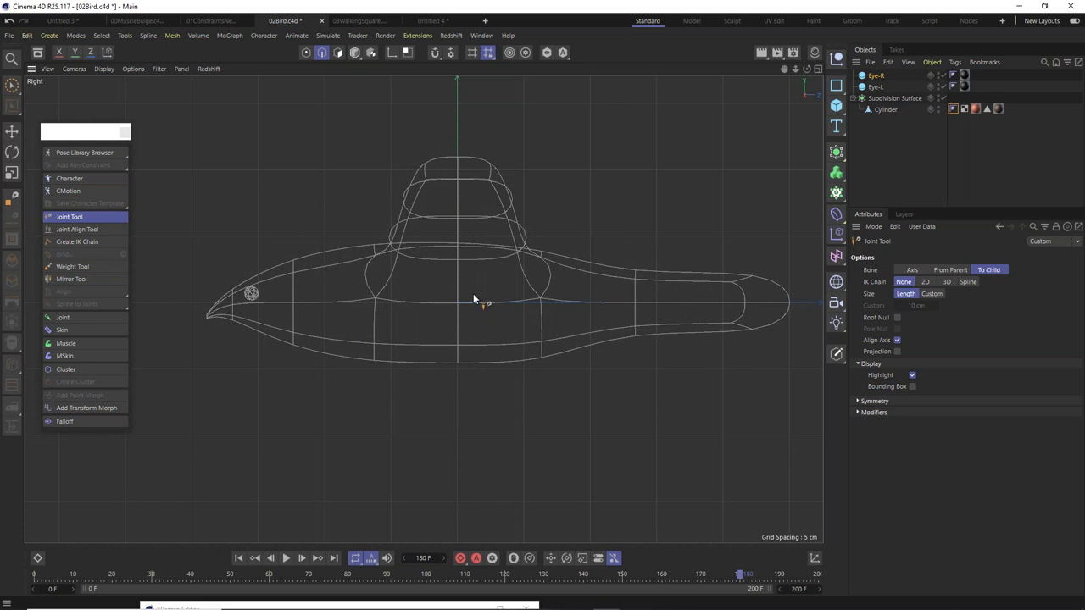
scroll(457, 308, up, 2)
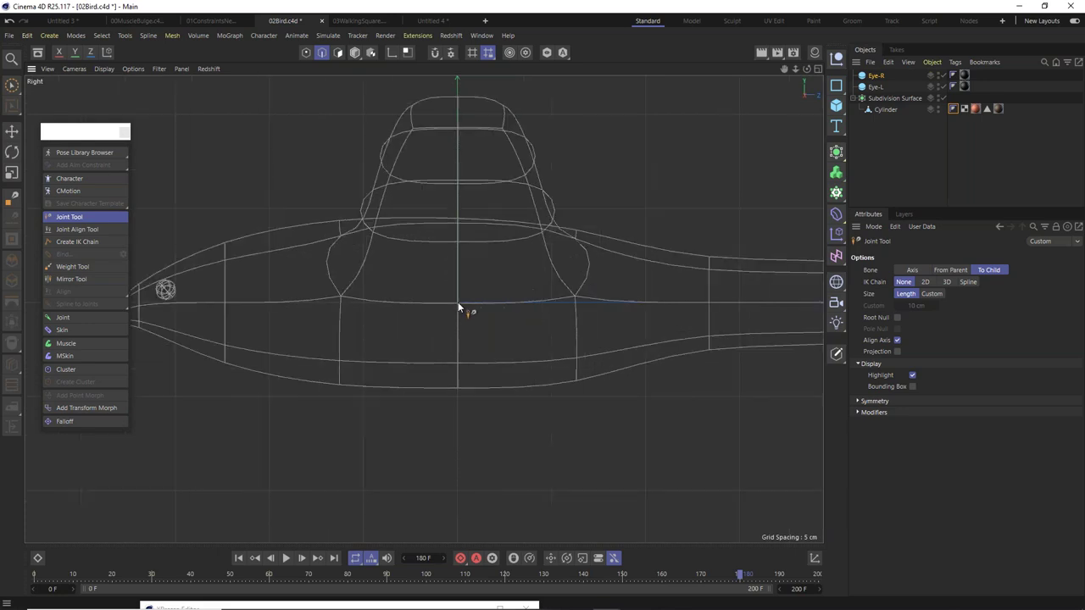
scroll(471, 331, up, 1)
alt+middle_drag(479, 330, 568, 304)
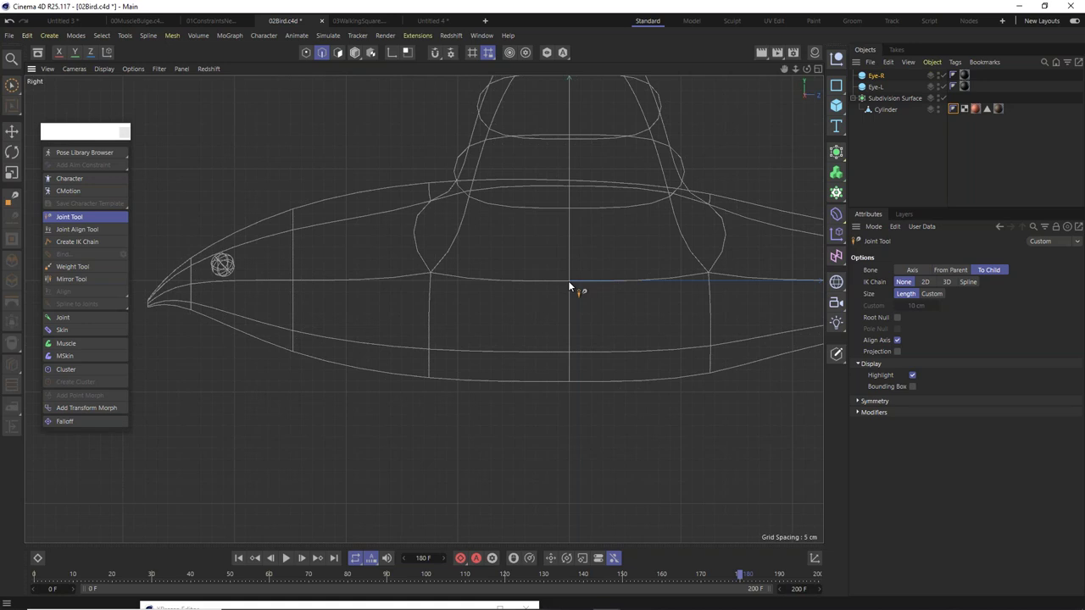
ctrl+click(569, 283)
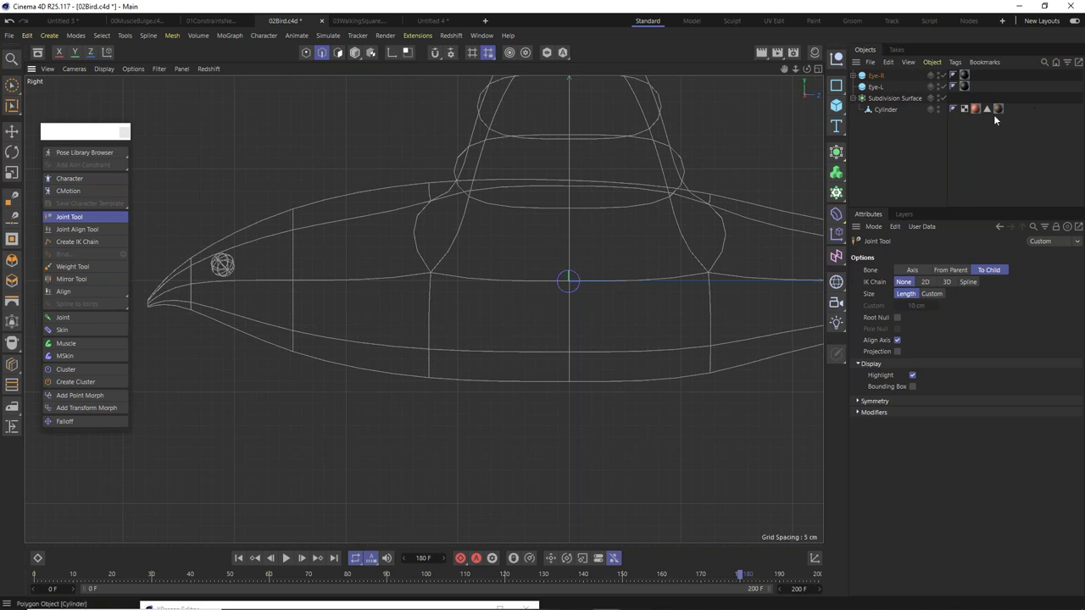
click(853, 75)
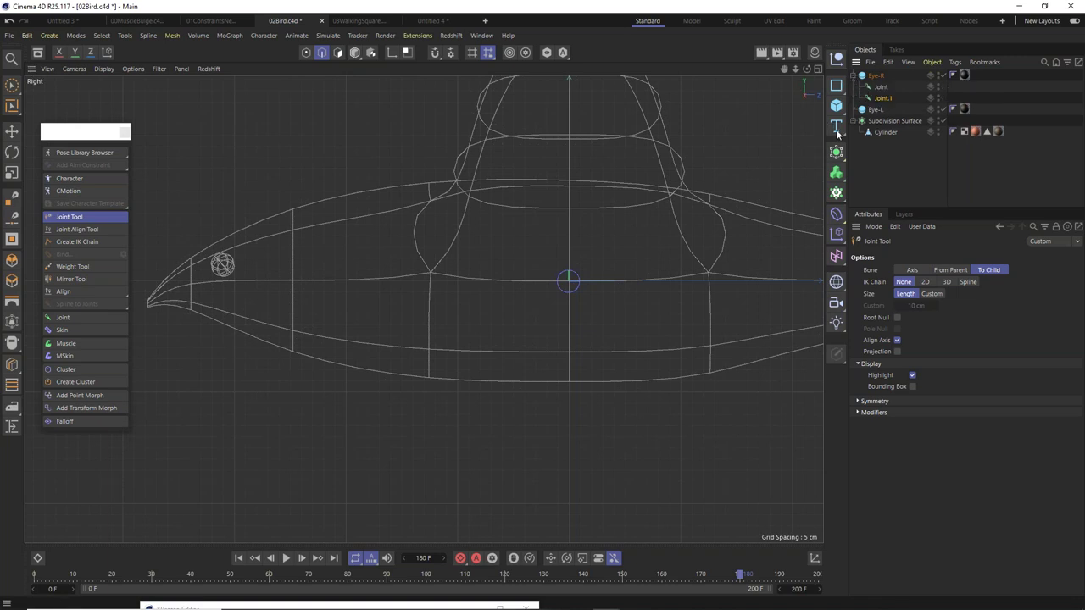
key(ctrl+z)
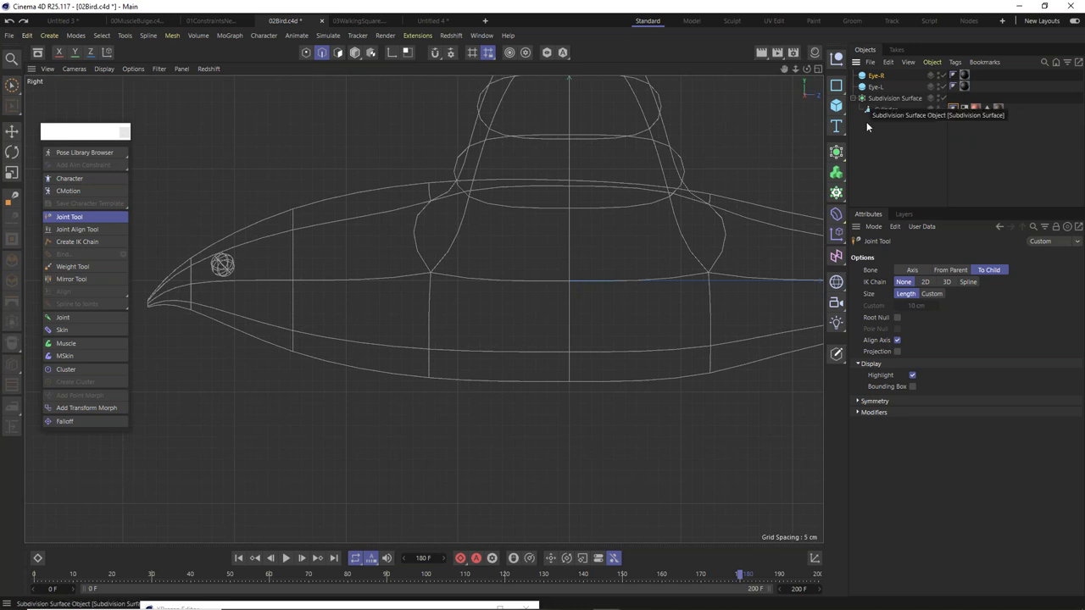
ctrl+click(568, 280)
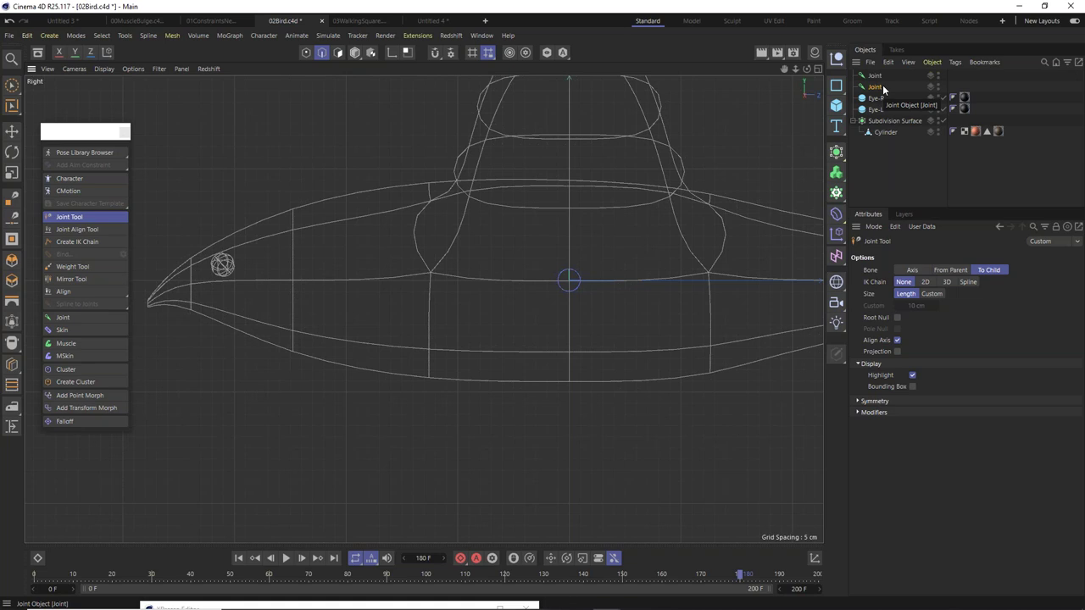
Draw a joint chain from the body centre forward through the head to the beak tip.
key(Delete)
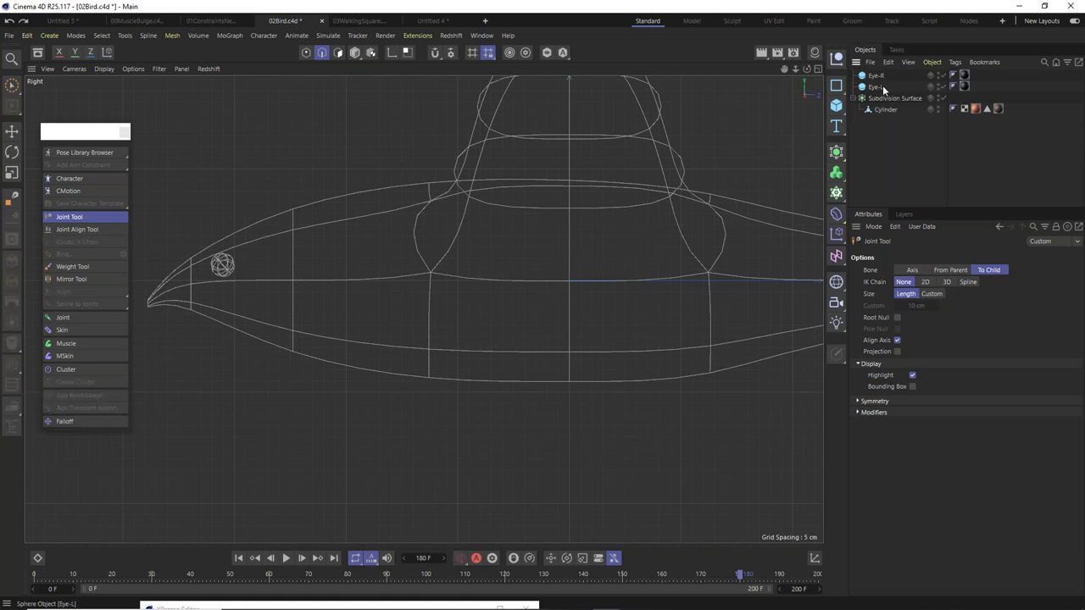
click(70, 220)
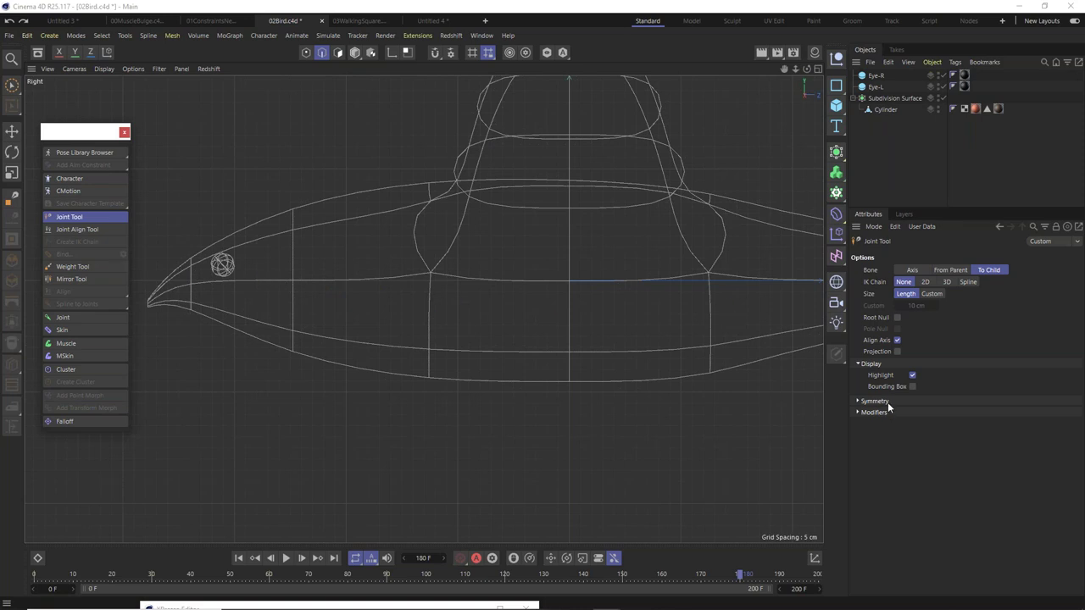
click(862, 401)
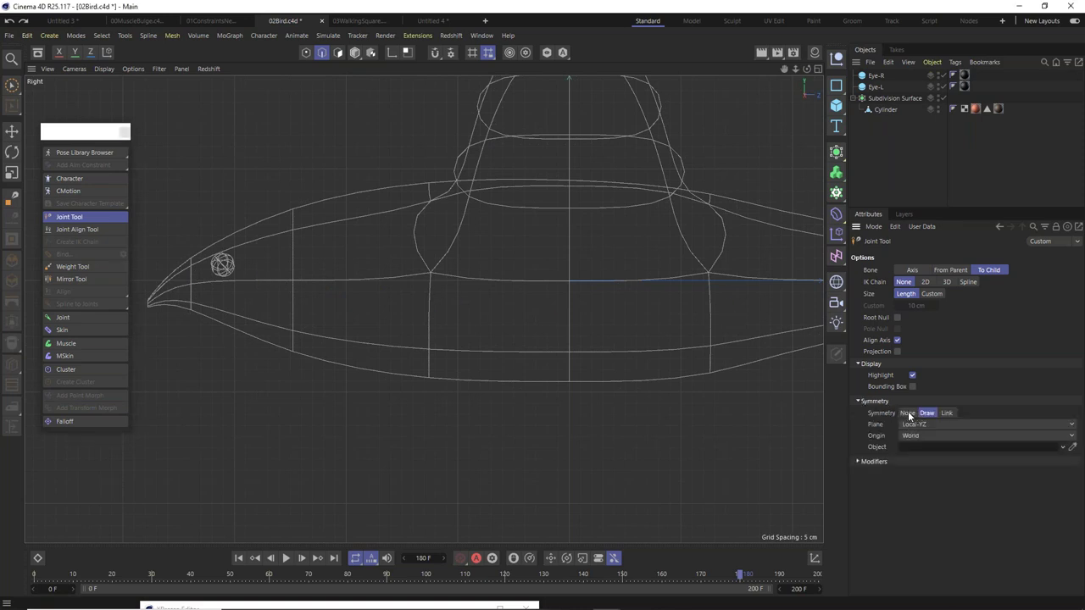
ctrl+click(569, 284)
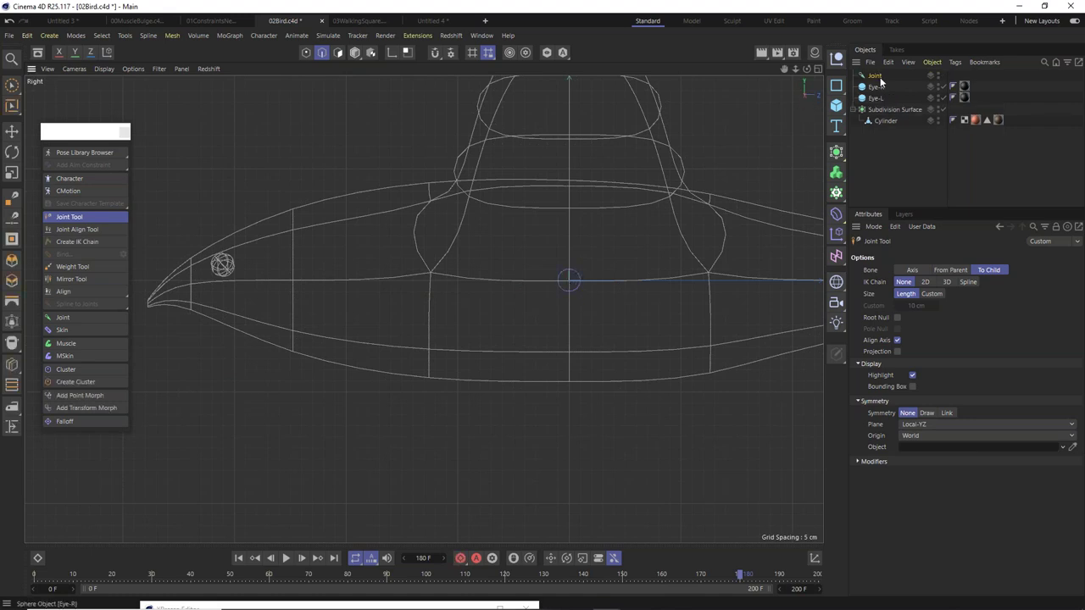
ctrl+click(430, 282)
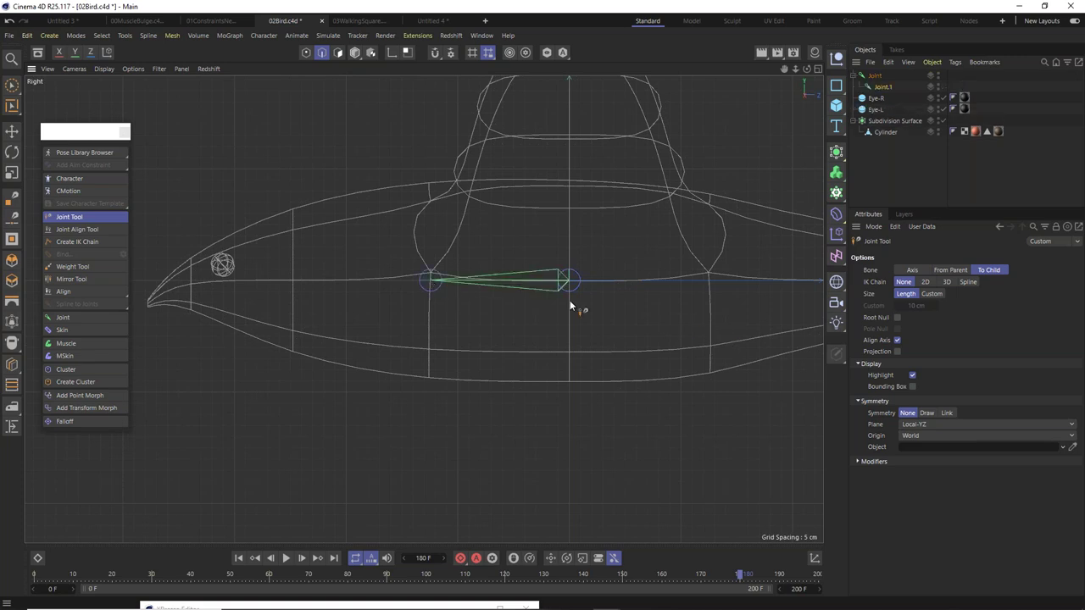
ctrl+click(292, 283)
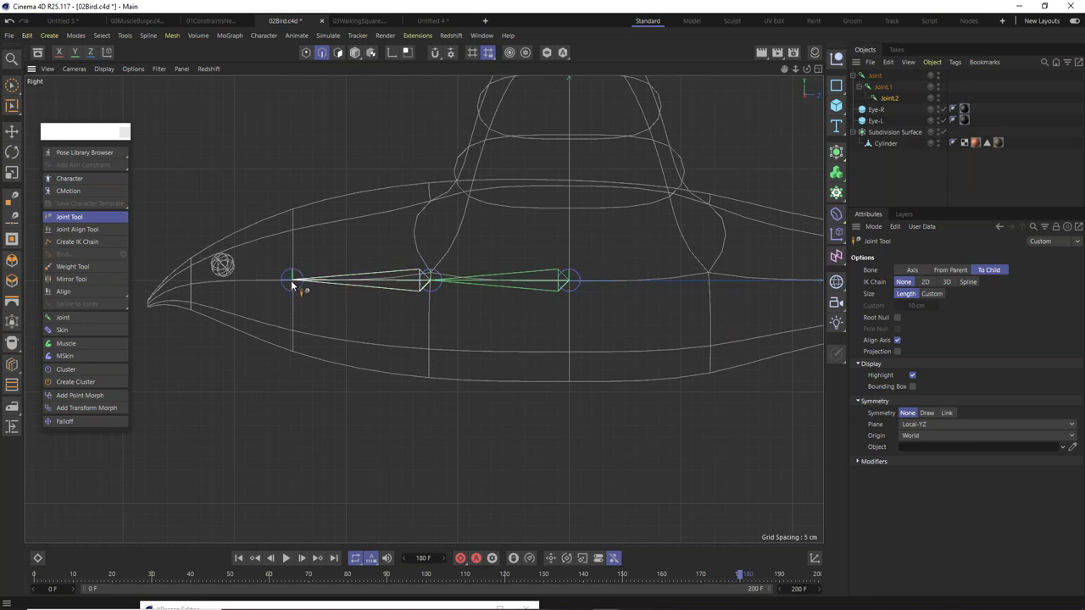
alt+middle_drag(231, 295, 383, 288)
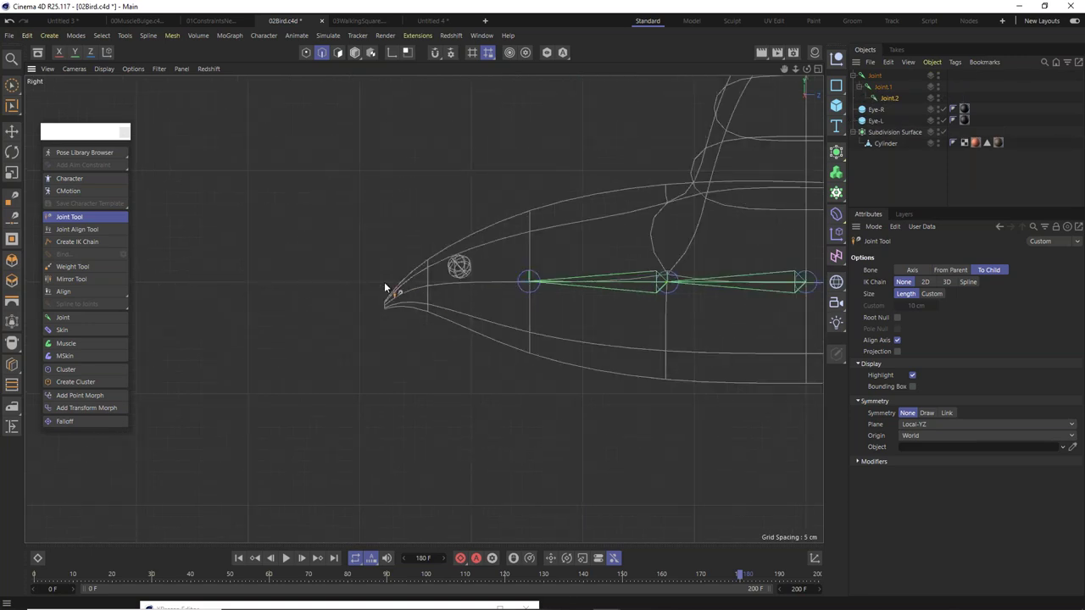
ctrl+click(383, 284)
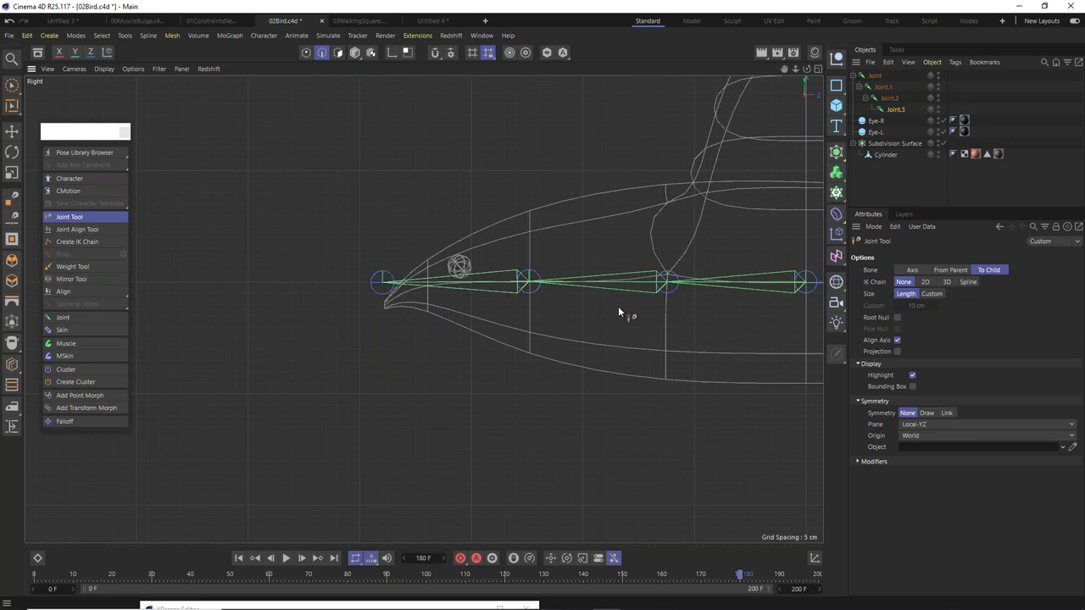
alt+middle_drag(644, 233, 471, 222)
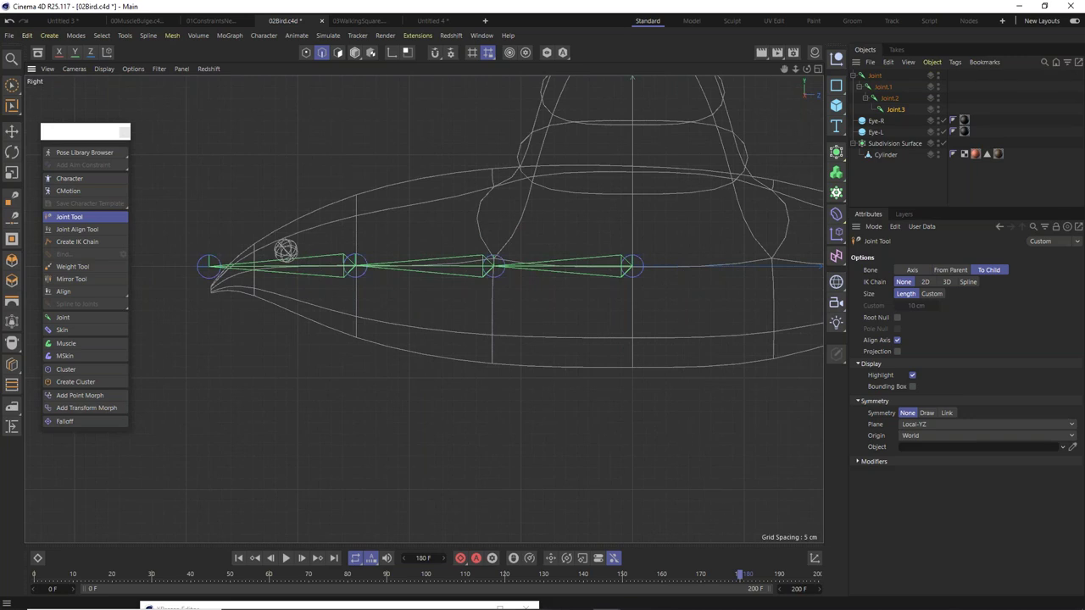
From the root joint, add three joints running back through the rear to the tail tip.
click(881, 96)
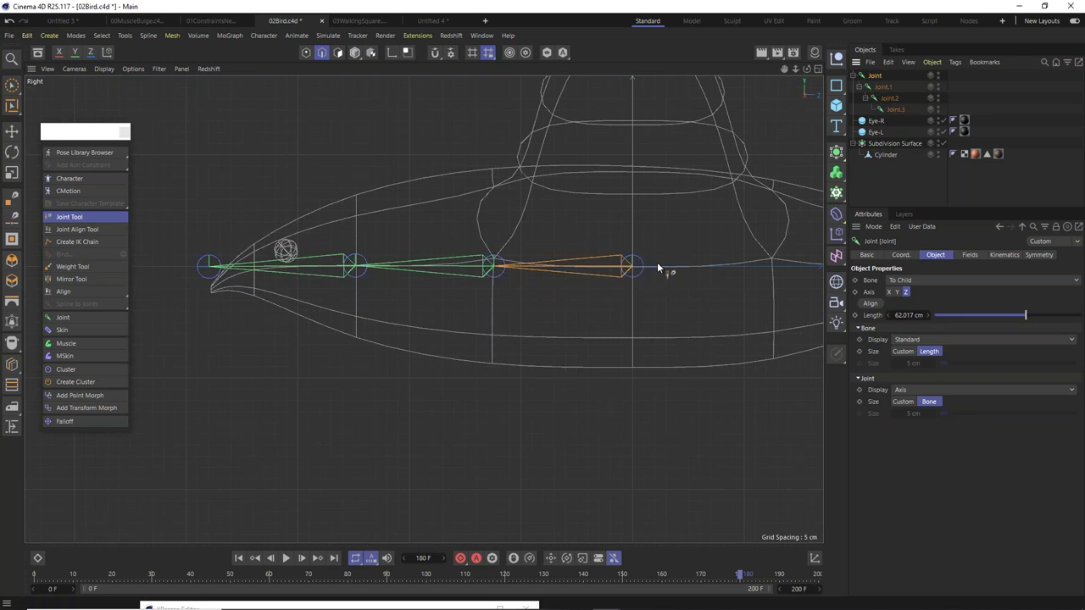
middle_drag(657, 262, 422, 305)
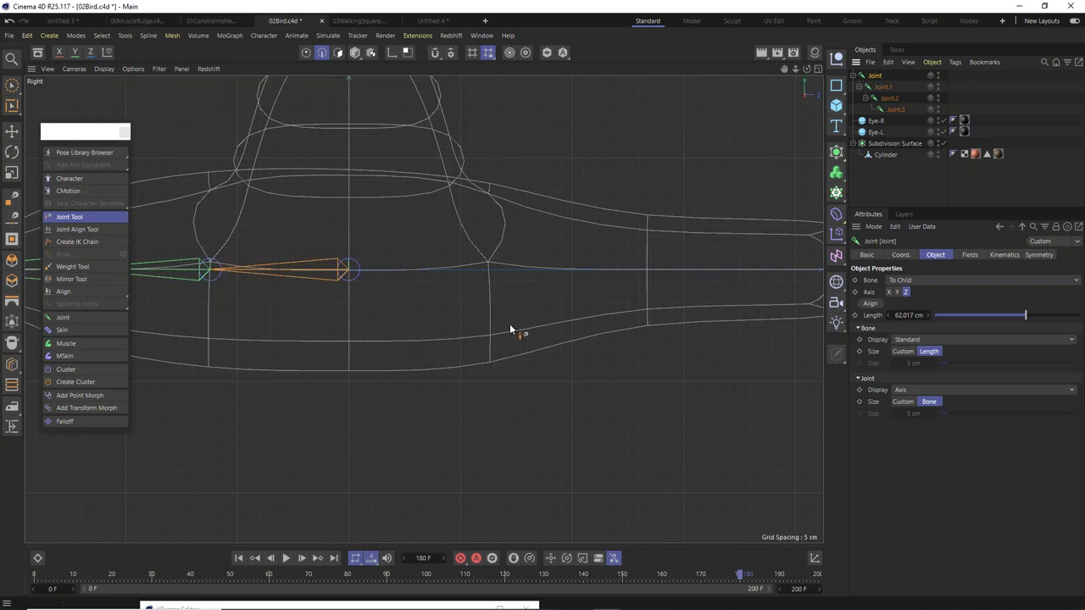
alt+middle_drag(504, 325, 375, 342)
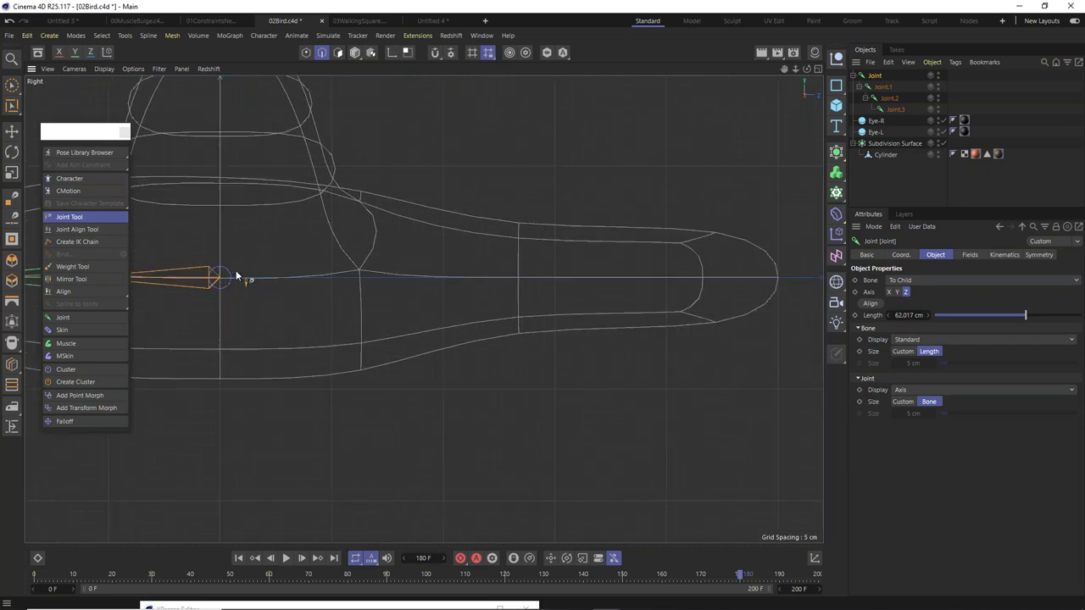
ctrl+click(359, 277)
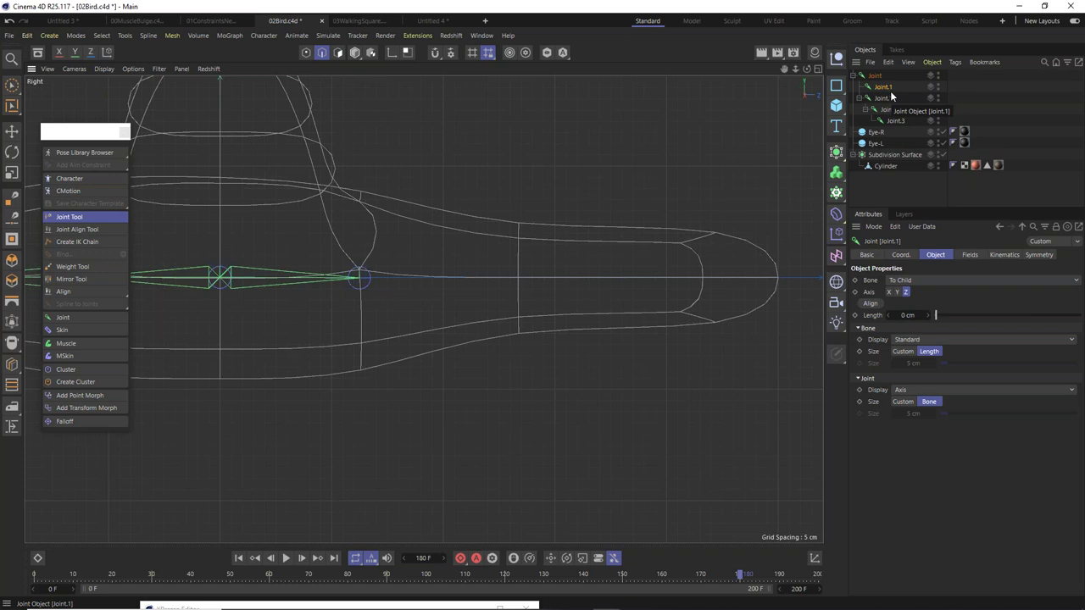
ctrl+click(518, 277)
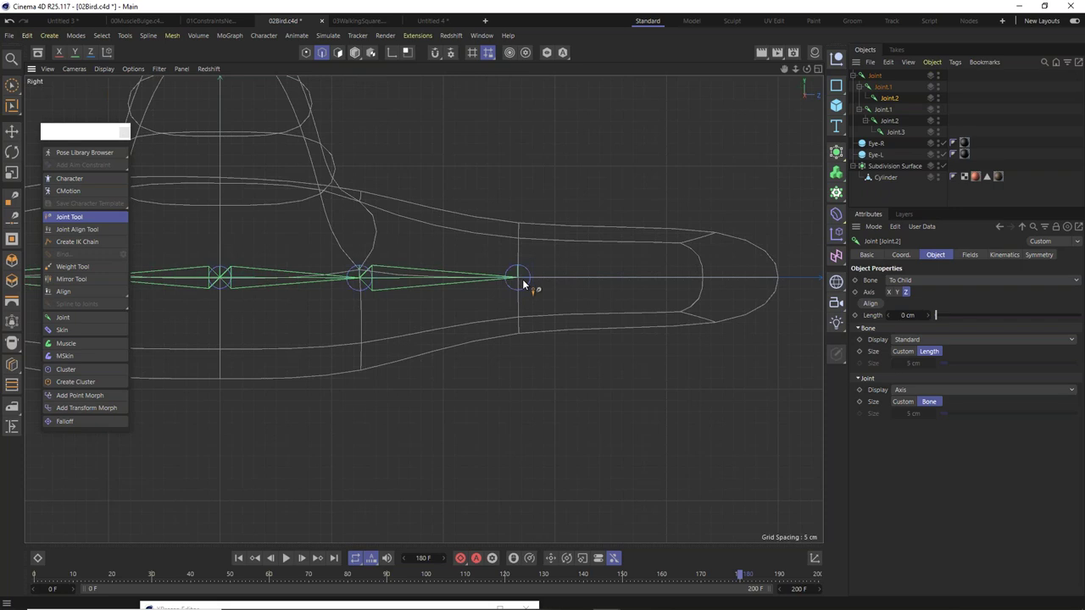
ctrl+click(783, 276)
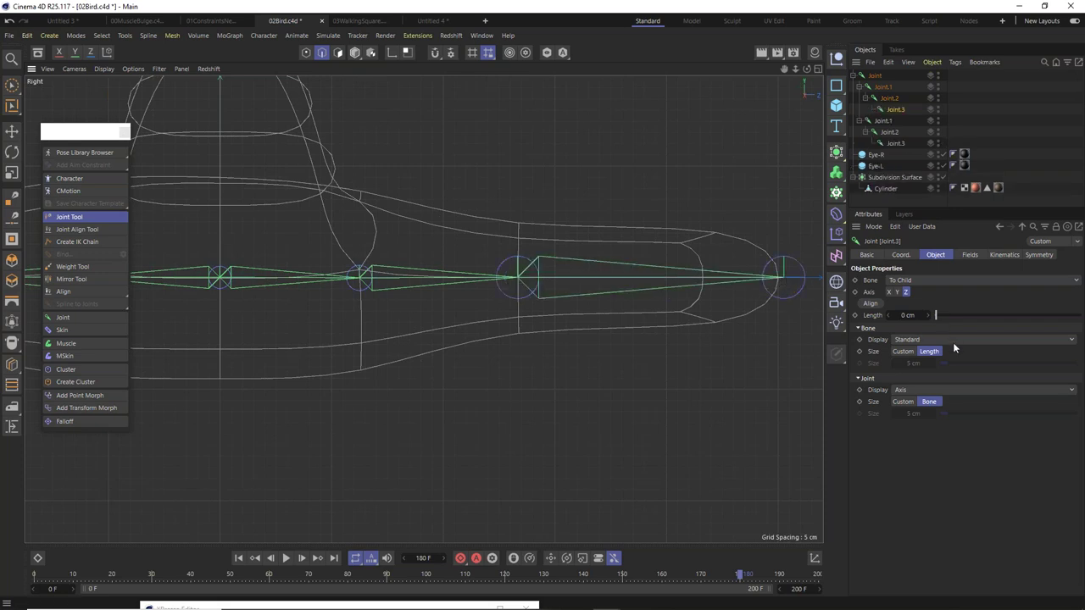
scroll(367, 405, down, 5)
alt+middle_drag(351, 390, 453, 329)
scroll(453, 332, up, 5)
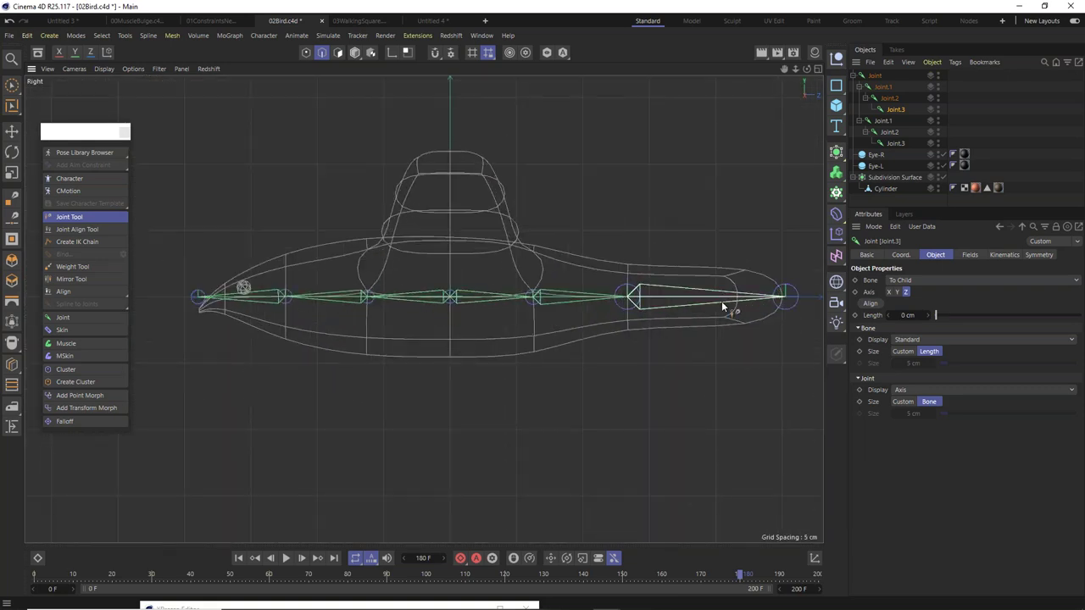
Rename the root joint to Body.
click(874, 77)
double_click(874, 76)
text(Body)
key(Return)
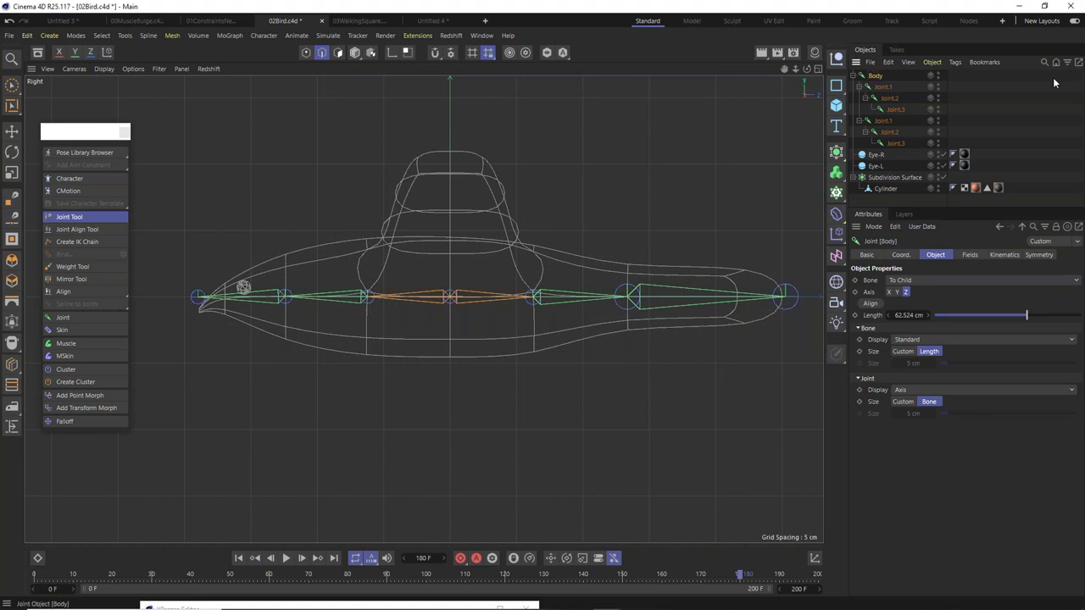
double_click(883, 87)
key(Escape)
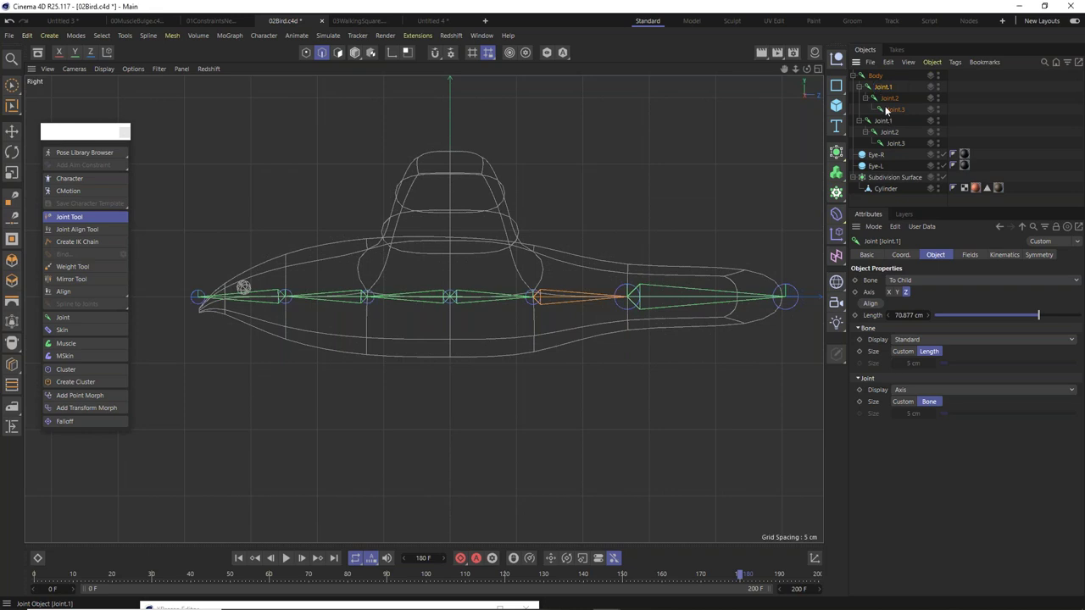
Name the head-chain joints Neck, Head and Head Tip.
click(880, 124)
double_click(883, 122)
text(Neck)
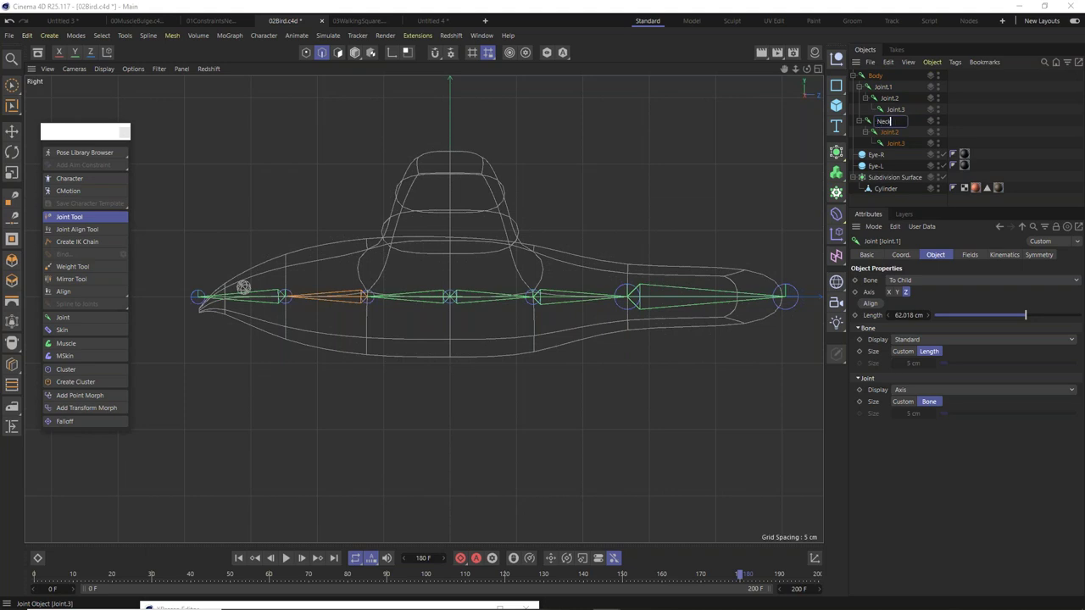
key(Return)
double_click(892, 132)
text(Head)
key(Return)
double_click(897, 143)
text(Head)
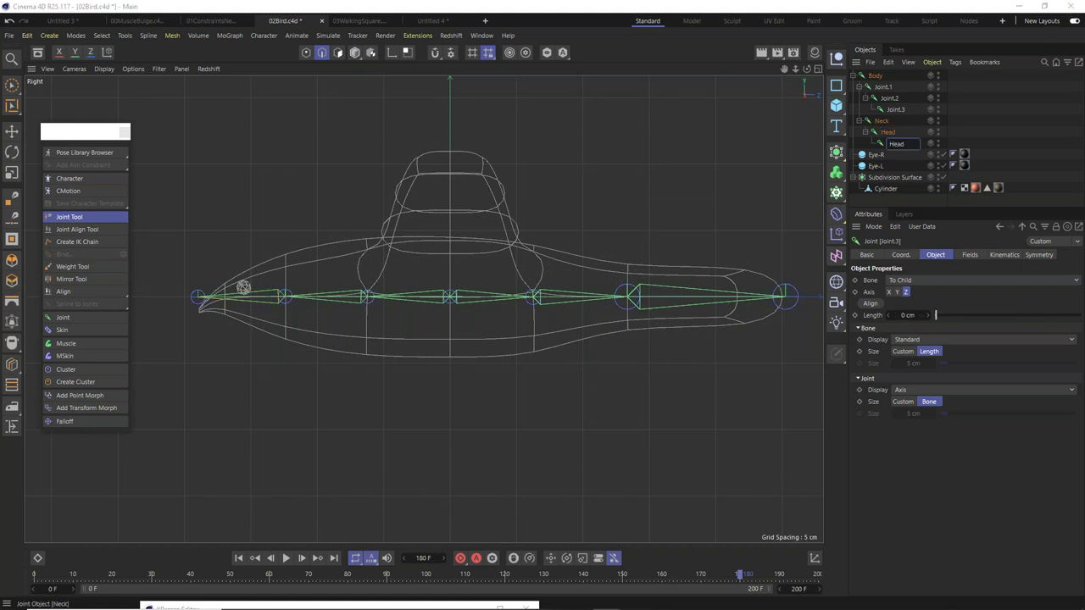
text( Tip)
key(Return)
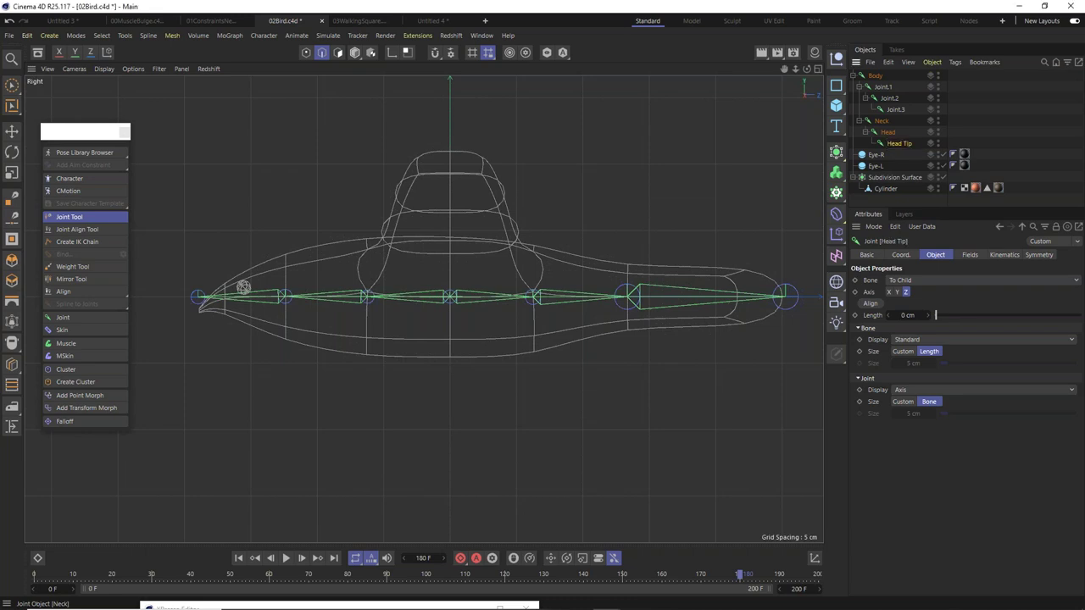
Name the tail-chain joints Rear, Tail and TailTip.
click(880, 92)
double_click(880, 93)
key(BackSpace)
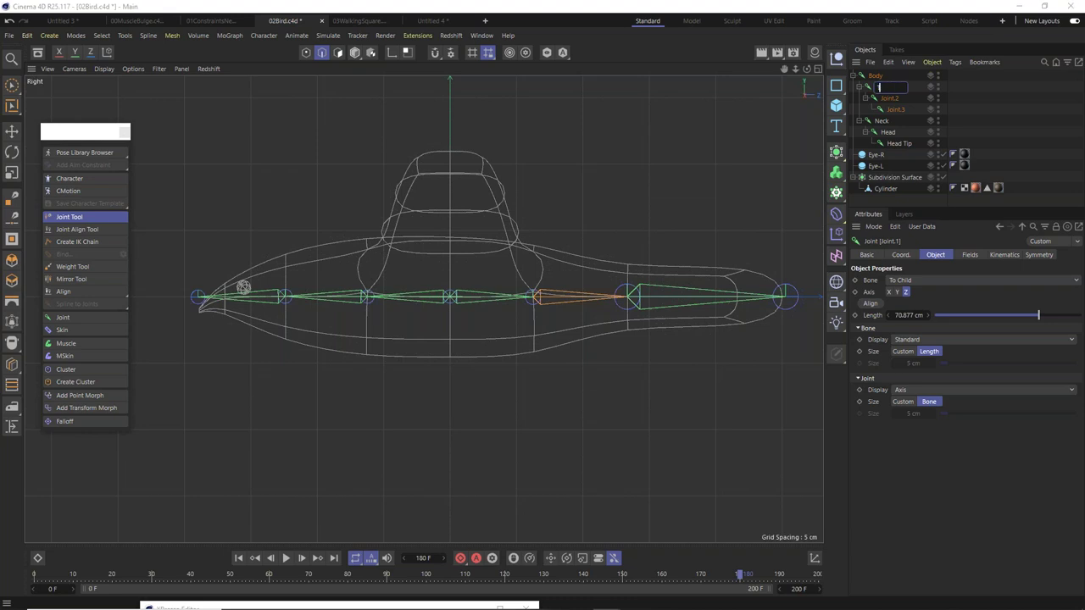
text(Rear)
key(Return)
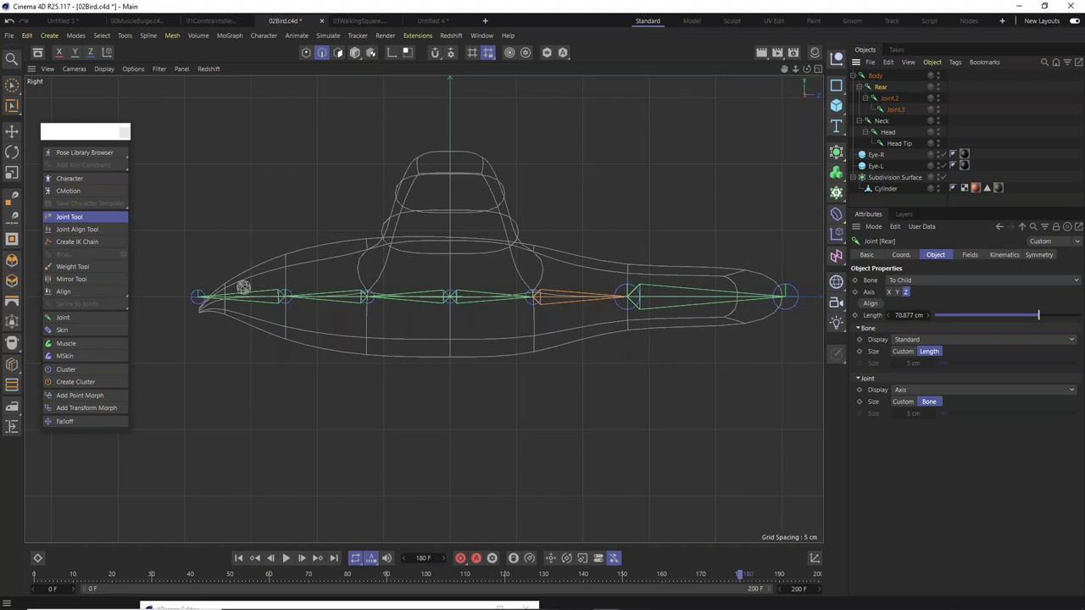
click(889, 98)
double_click(890, 98)
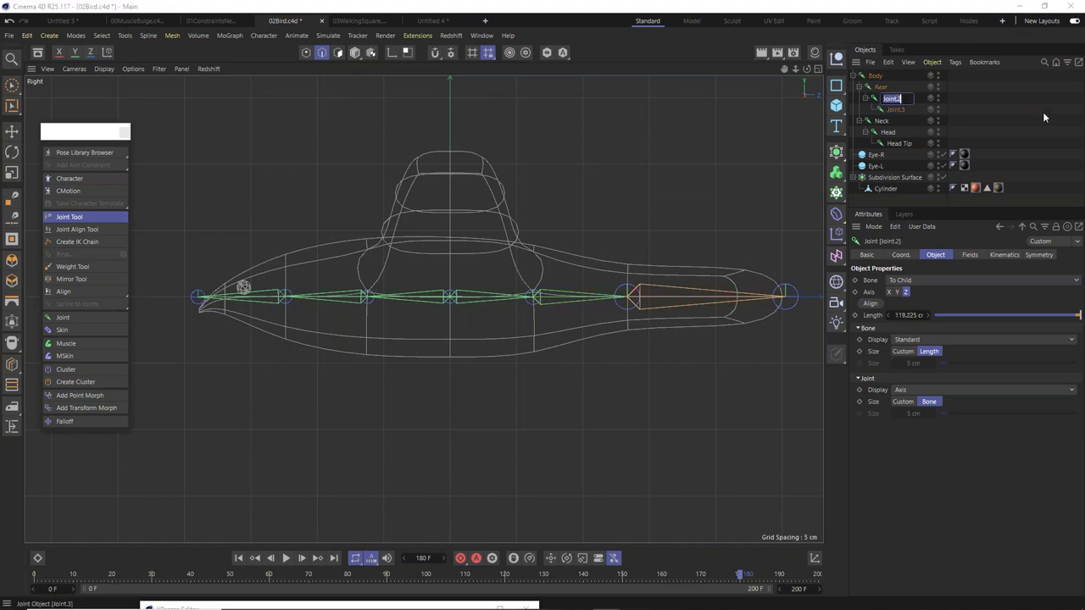
text(Tail)
key(Return)
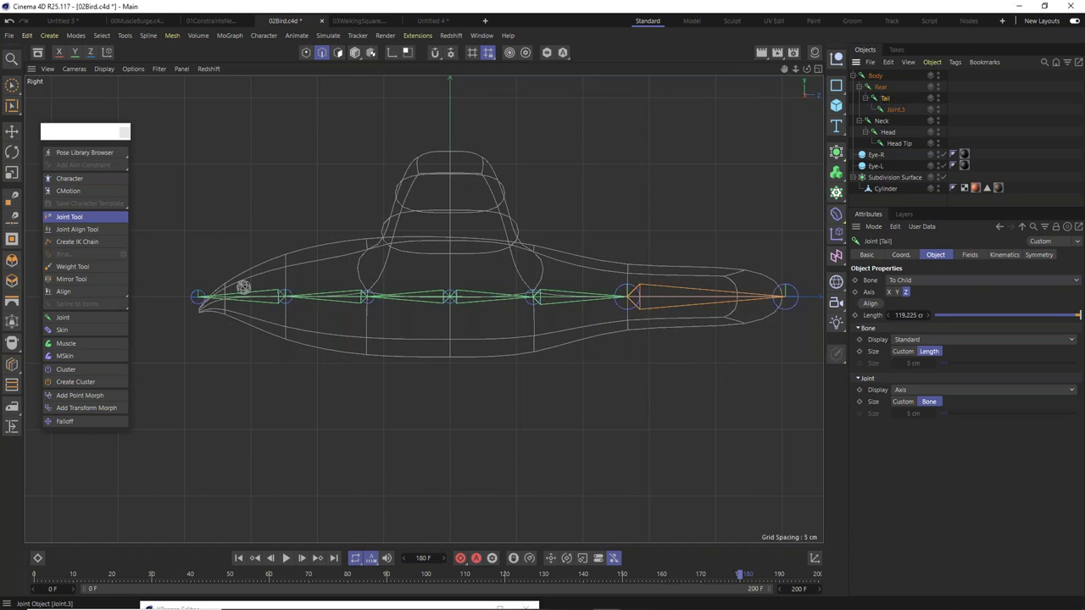
double_click(899, 109)
text(TailTip)
key(Return)
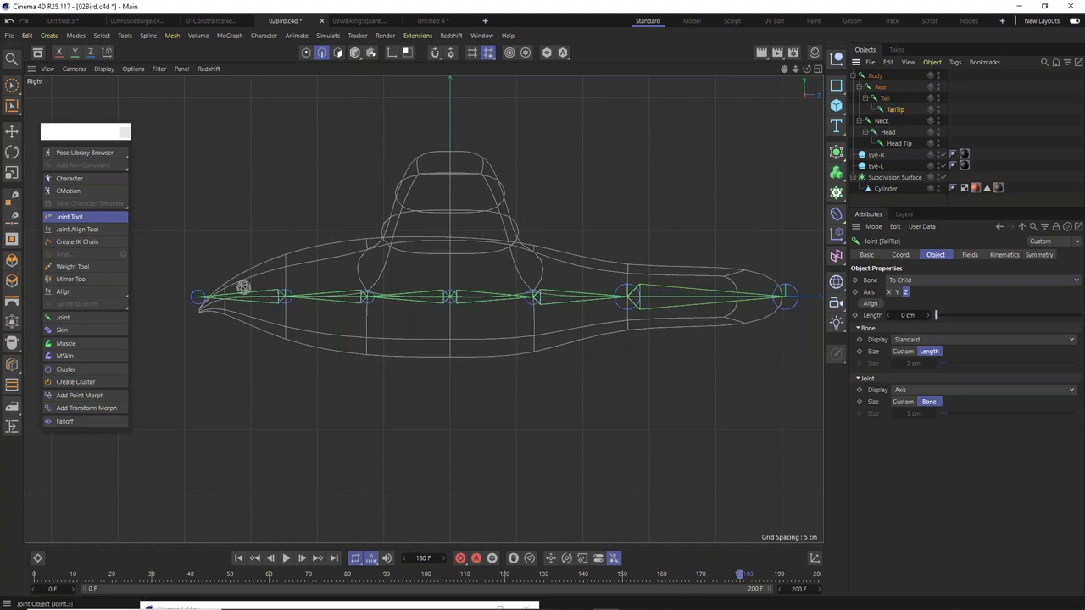
Add hyphens to make the tip joints Tail-Tip and Head-Tip.
double_click(895, 111)
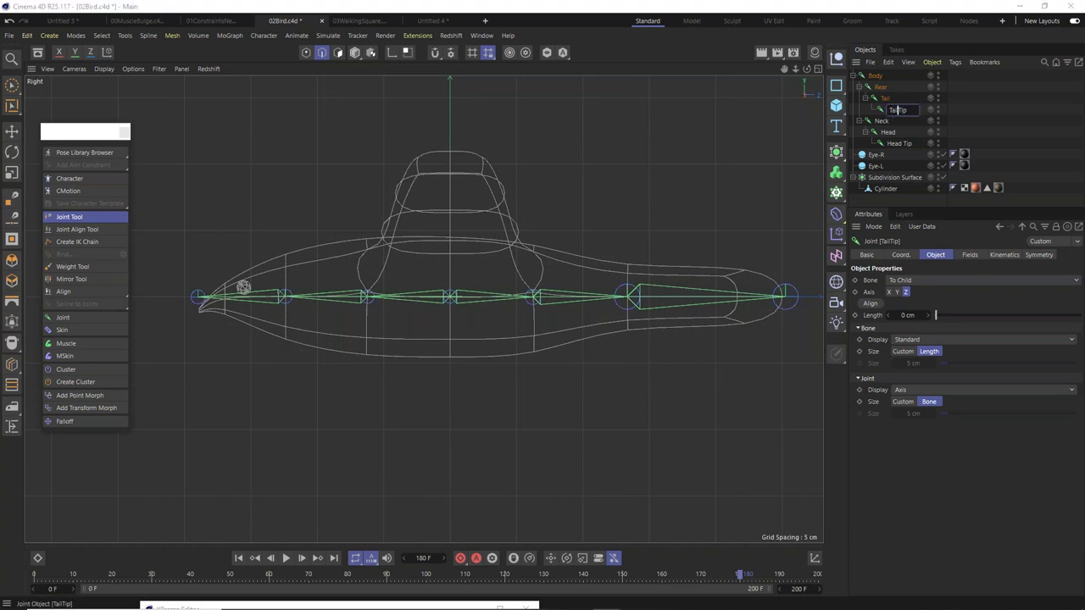
text(-)
key(Return)
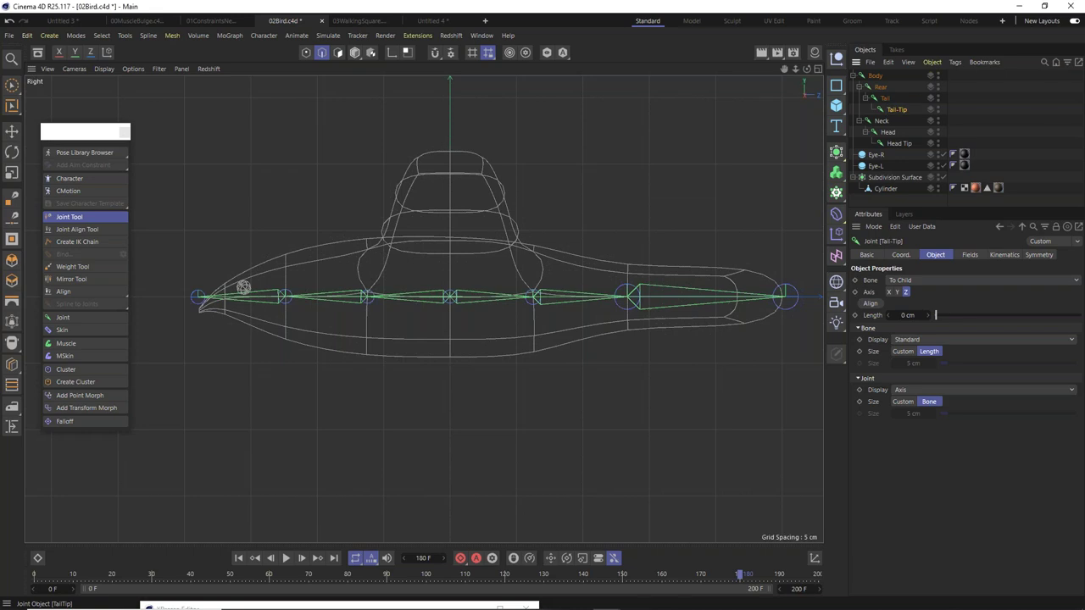
double_click(900, 145)
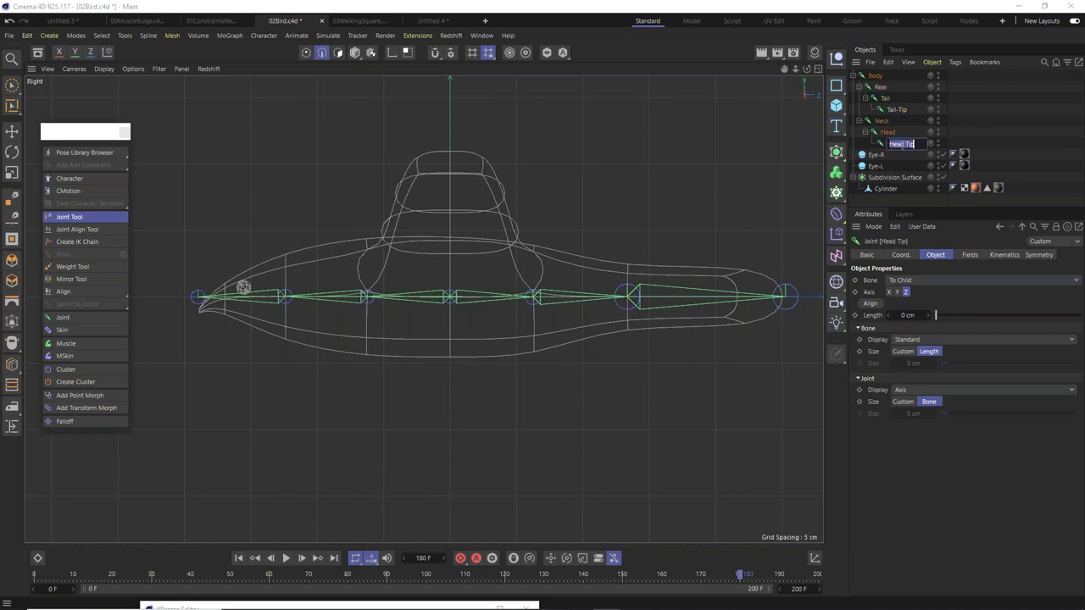
text(-)
key(Return)
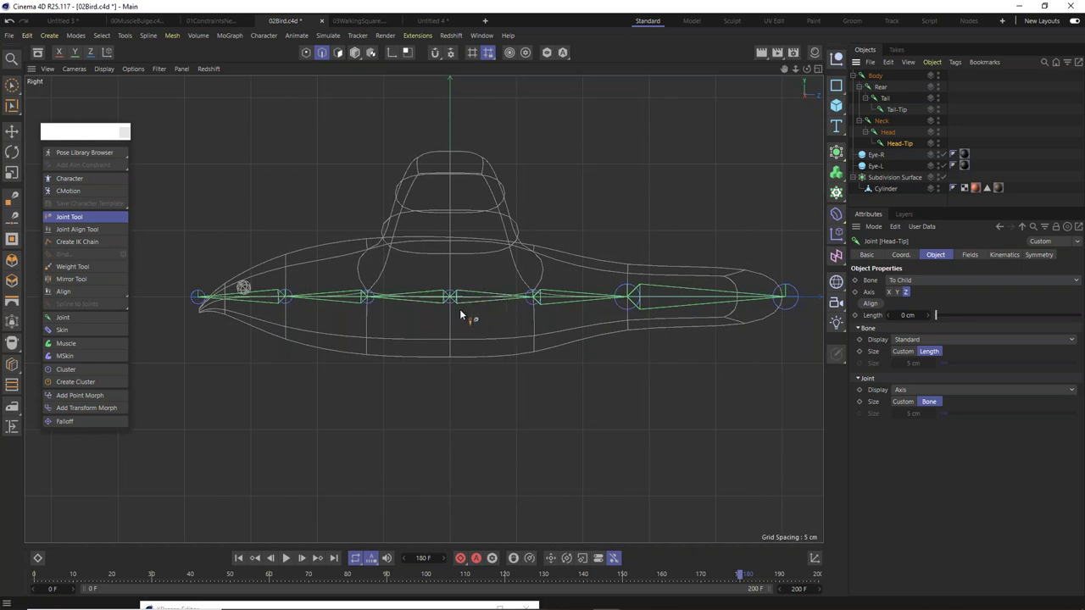
key(F2)
key(F1)
key(F3)
key(F4)
scroll(416, 312, up, 10)
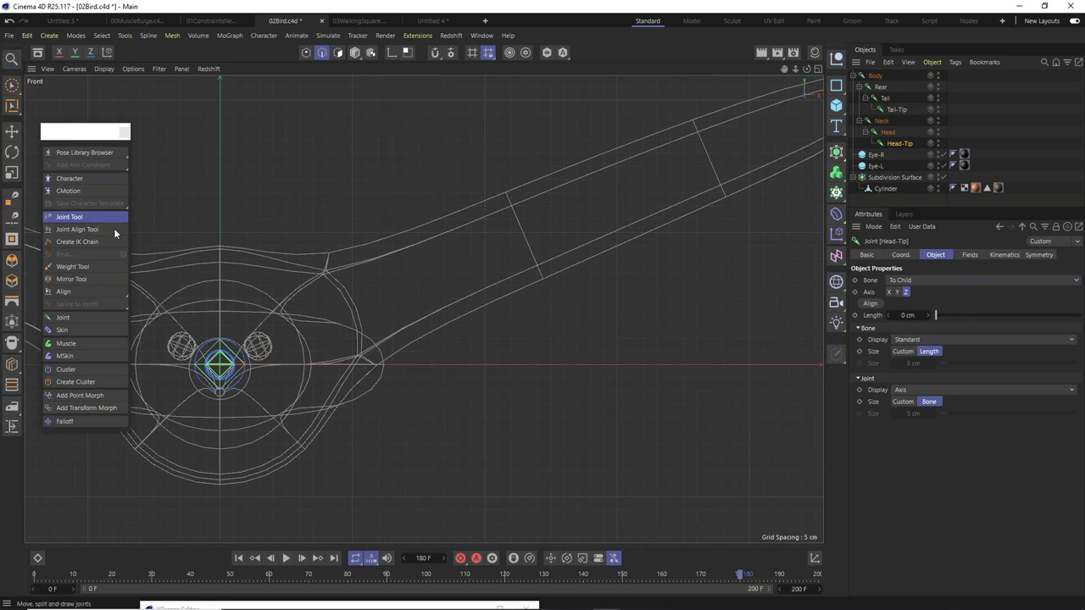
ctrl+click(355, 311)
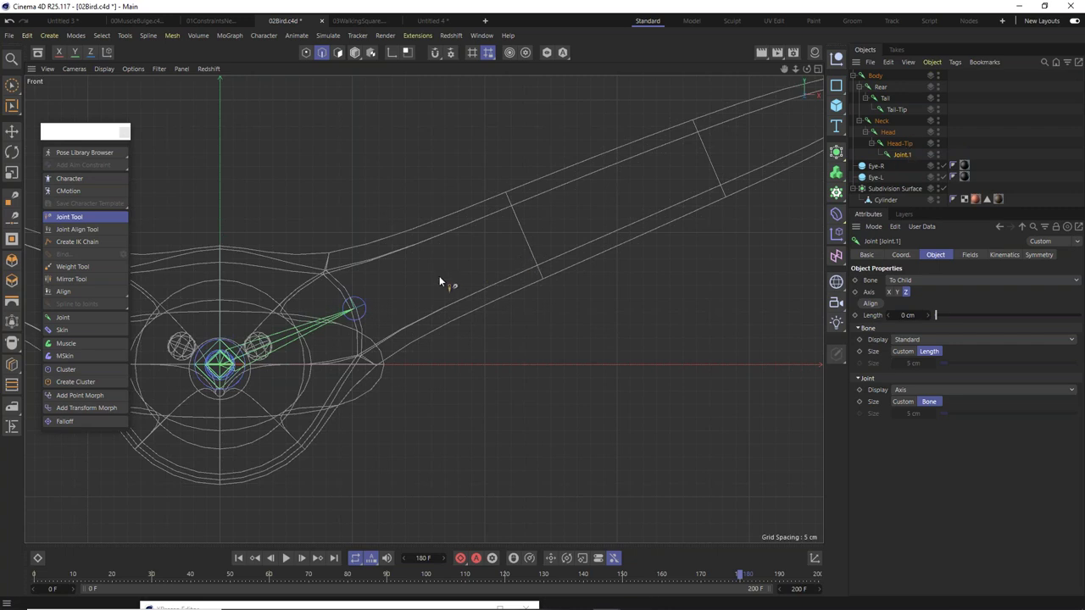
mouse_move(425, 263)
alt+mouse_down()
mouse_move(424, 308)
mouse_move(373, 314)
mouse_move(385, 313)
alt+mouse_up()
key(F1)
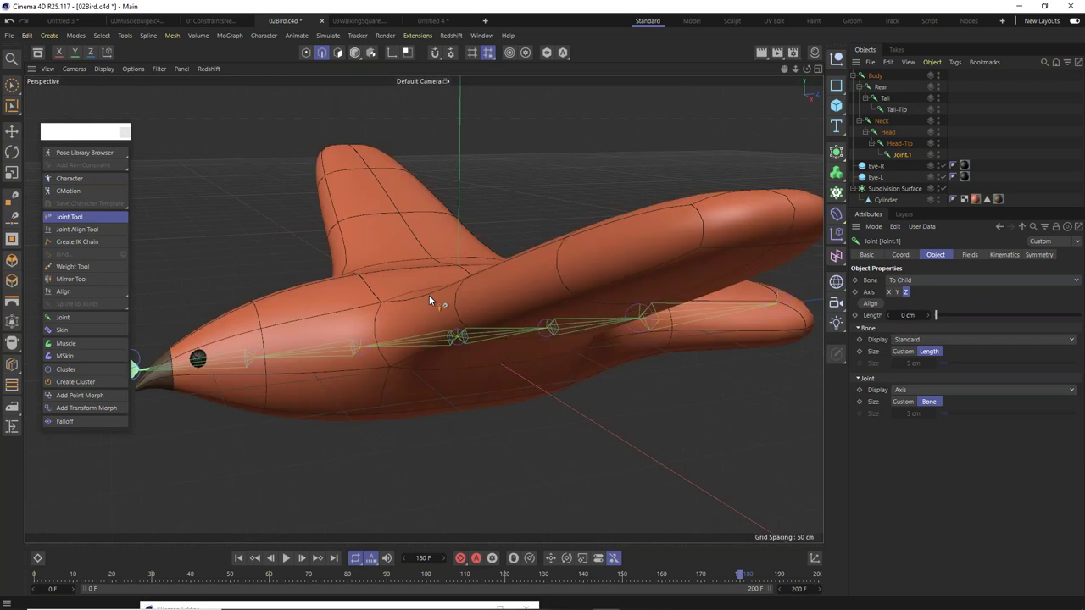
scroll(407, 356, up, 2)
alt+drag(409, 358, 545, 331)
key(ctrl+z)
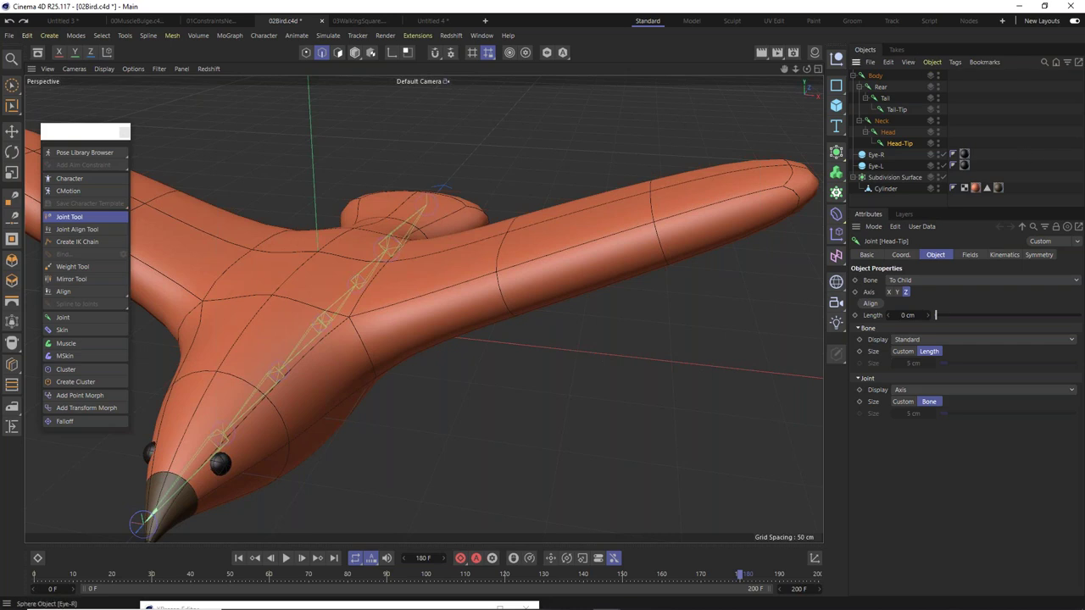
click(1056, 159)
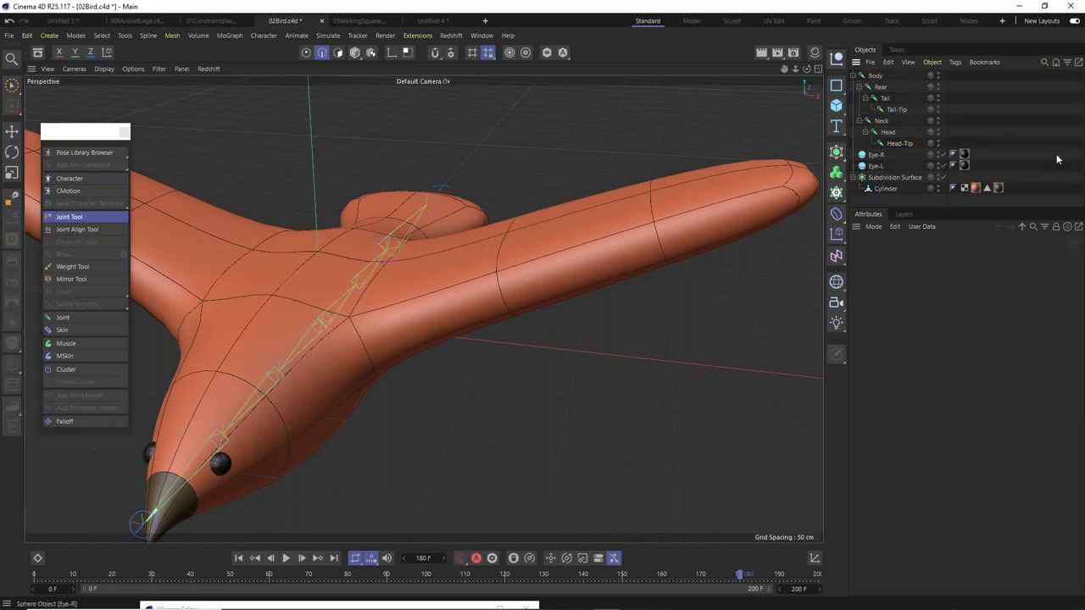
key(F4)
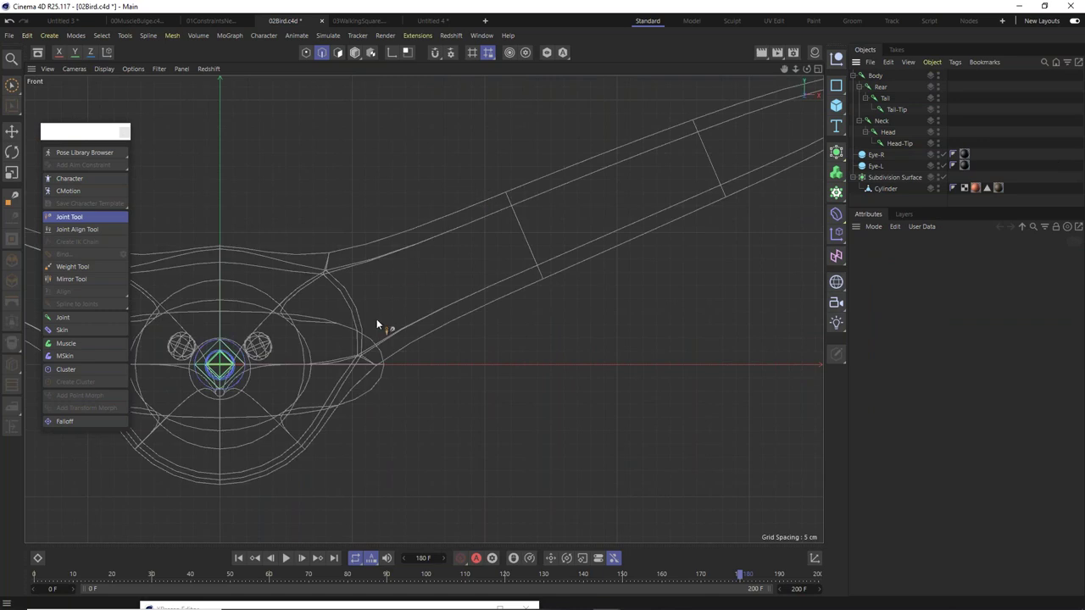
Place a four-joint chain, Joint to Joint.3, from wing root to tip, undoing a drag of the last joint.
ctrl+click(353, 311)
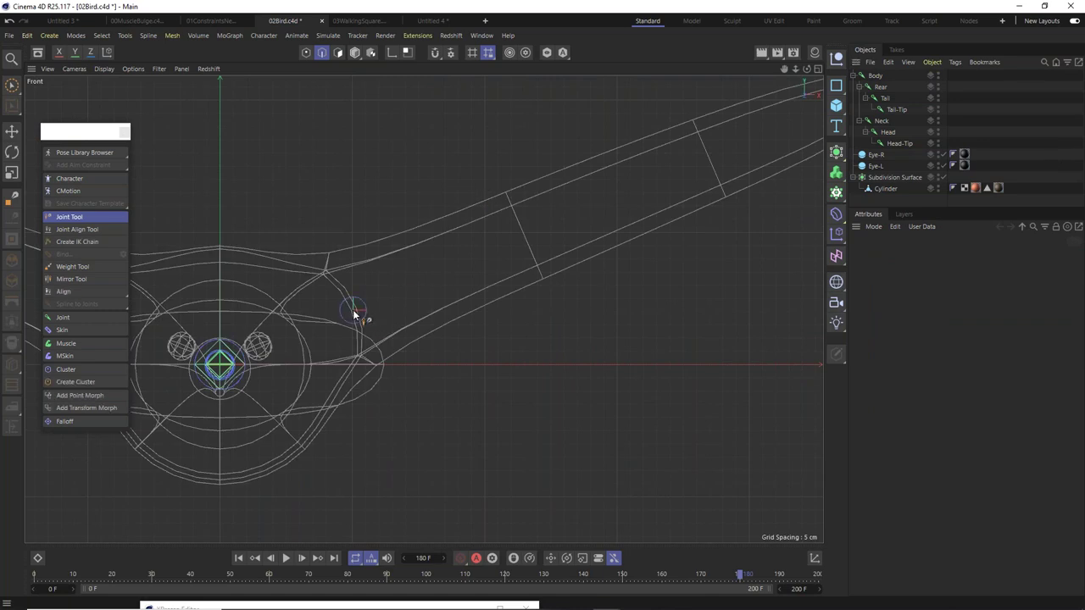
ctrl+click(525, 238)
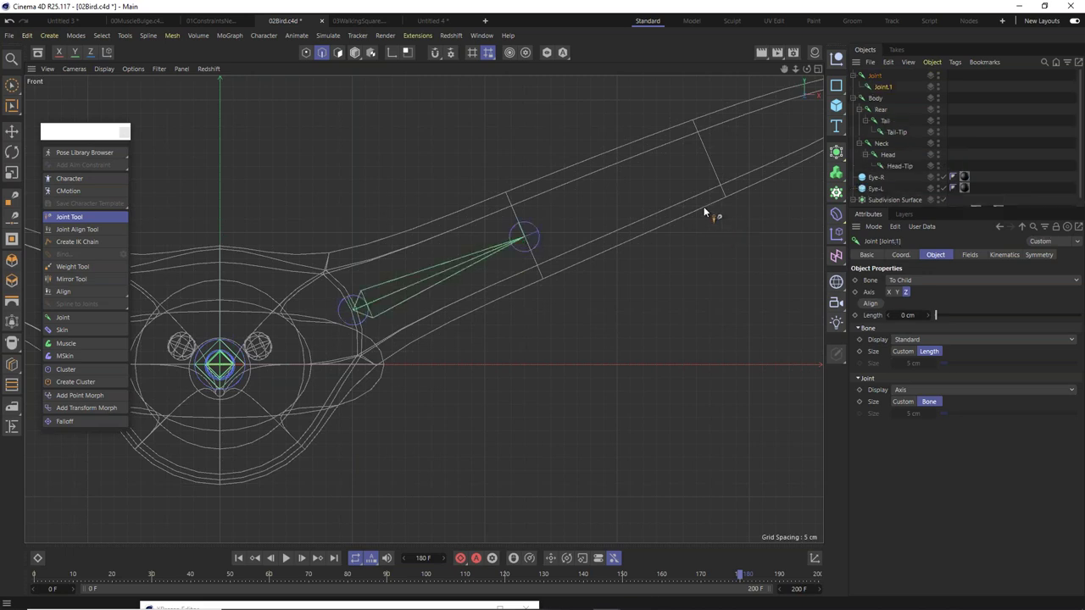
middle_drag(700, 207, 526, 337)
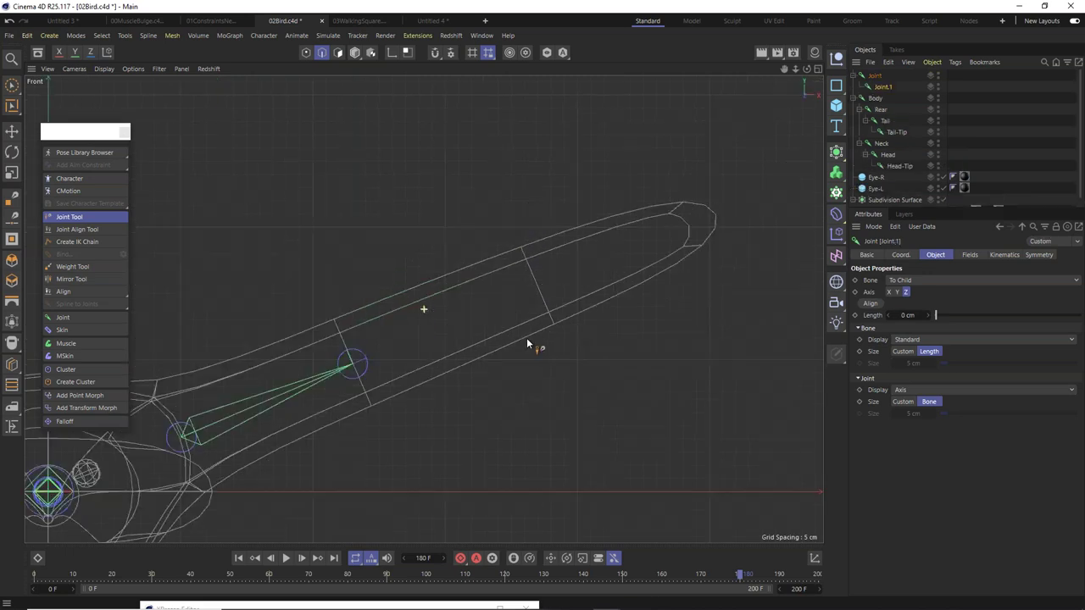
ctrl+click(533, 291)
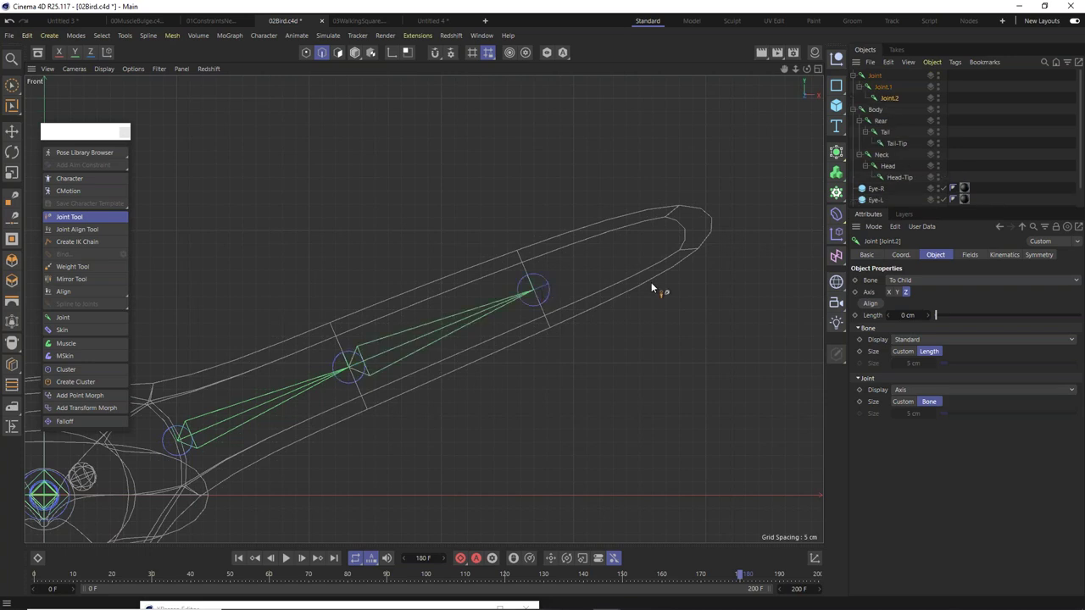
ctrl+click(719, 213)
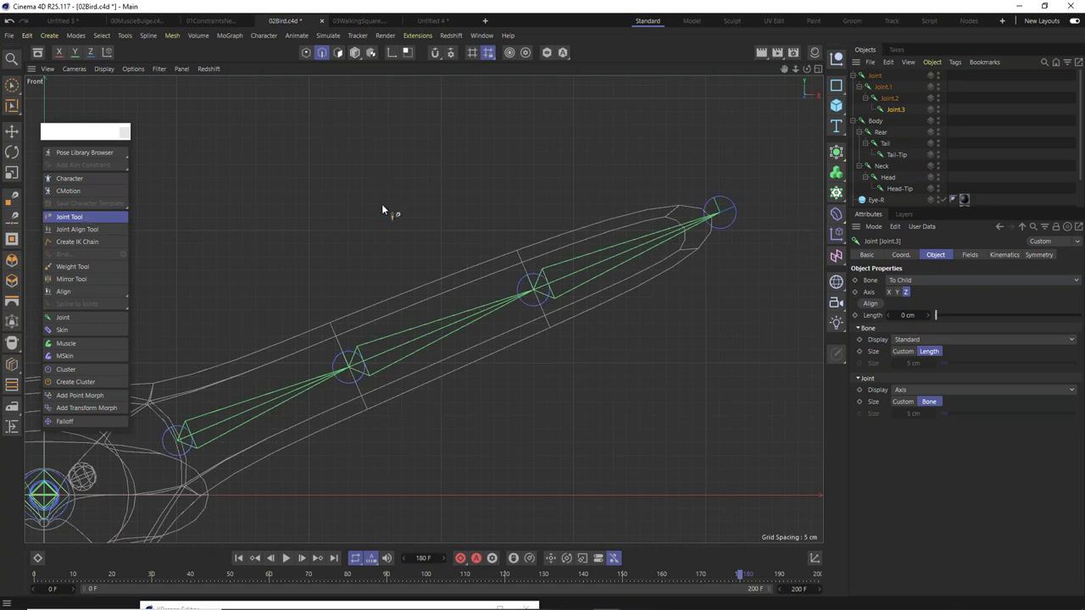
drag(722, 214, 610, 118)
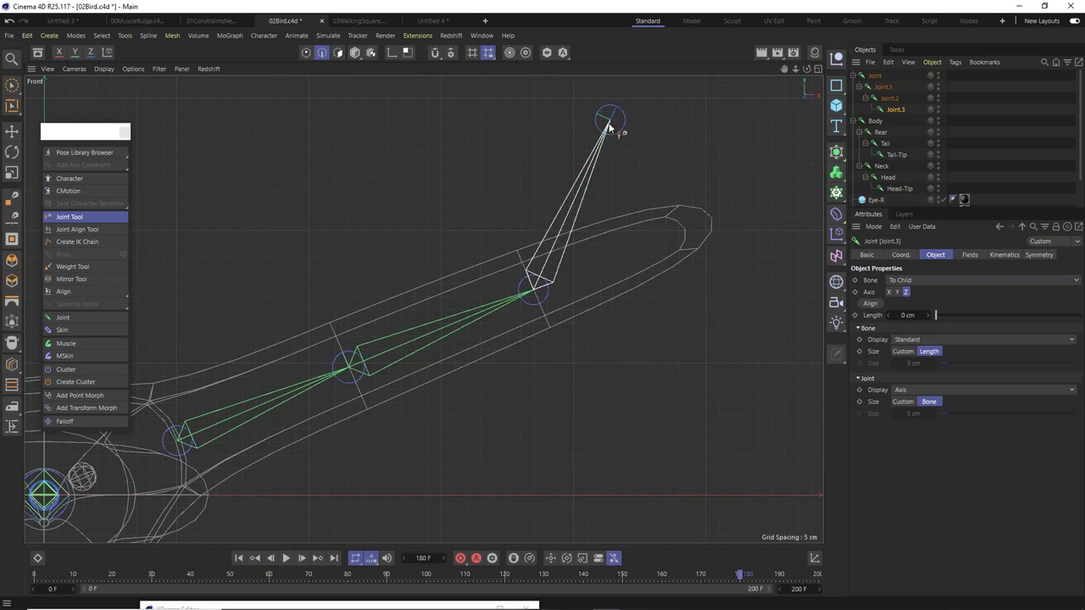
key(ctrl+z)
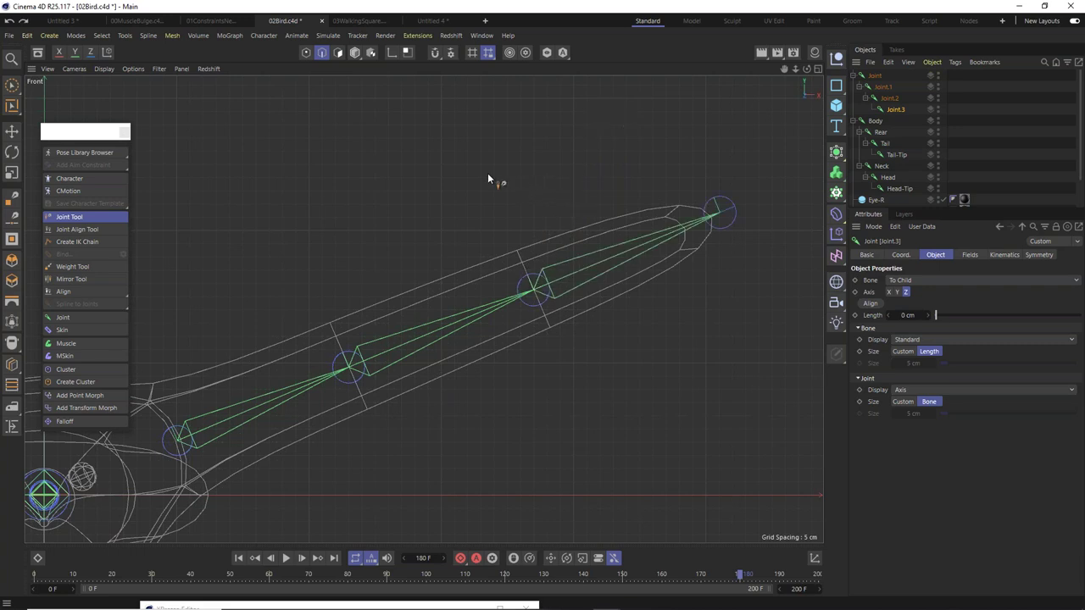
click(11, 132)
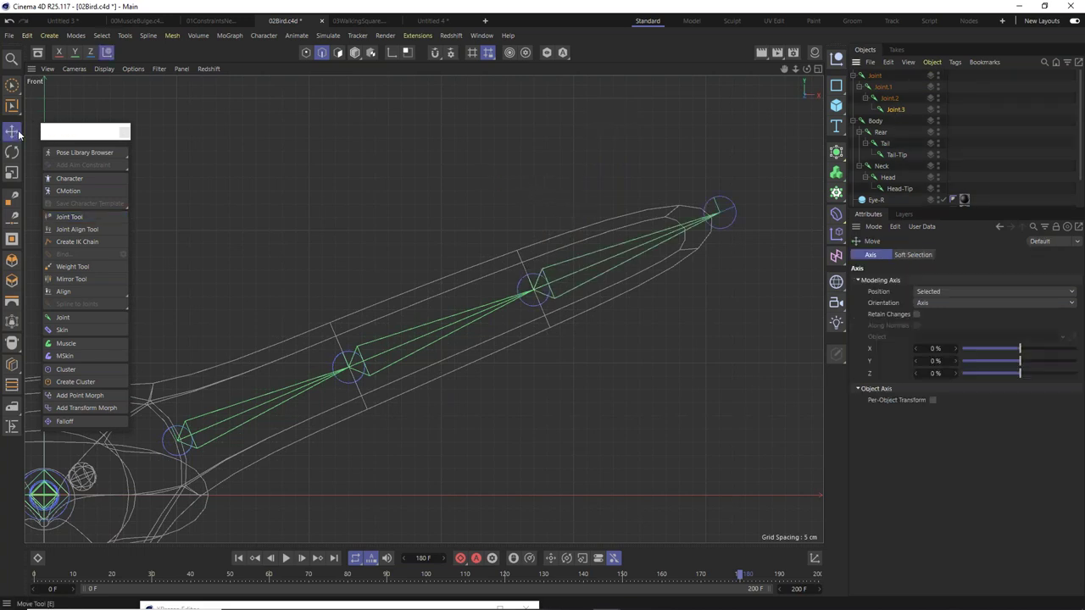
Try re-angling the last wing bone by dragging Joint.3 upward.
click(355, 53)
drag(769, 159, 583, 101)
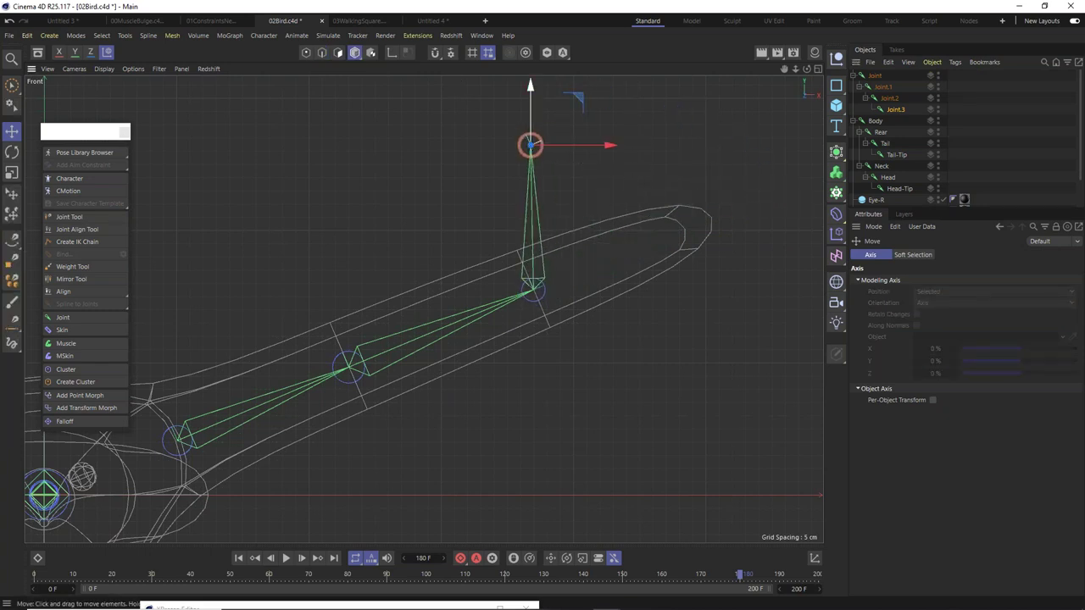
scroll(527, 144, up, 8)
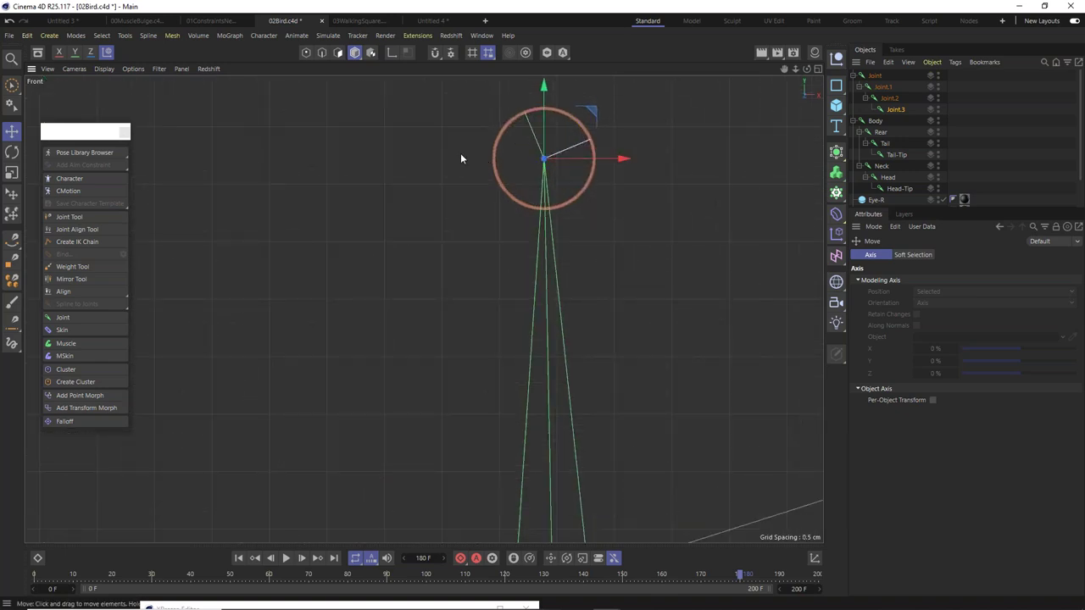
scroll(576, 225, down, 10)
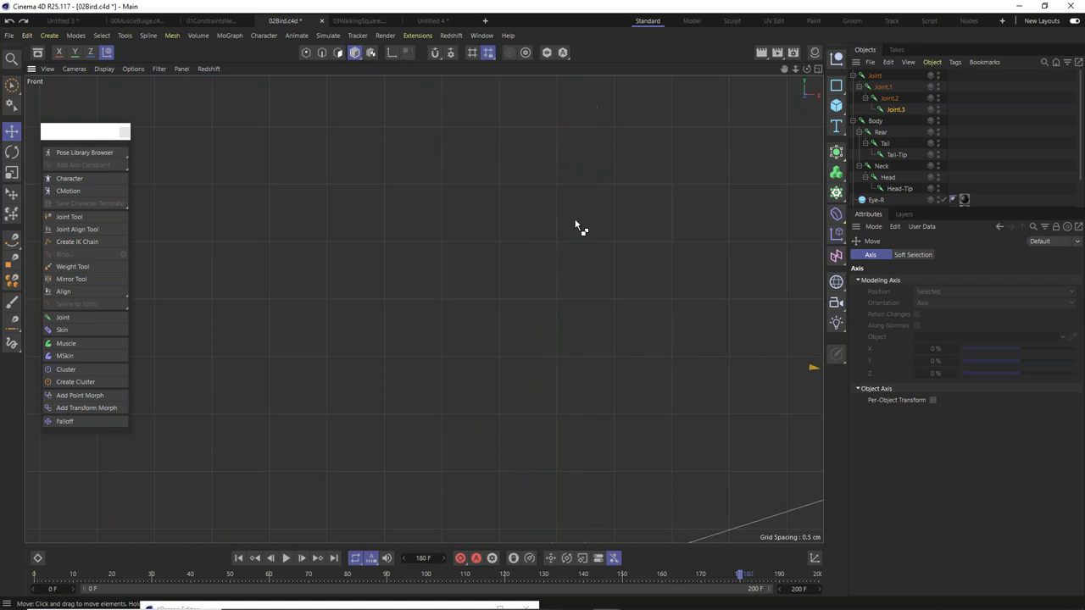
scroll(624, 225, down, 4)
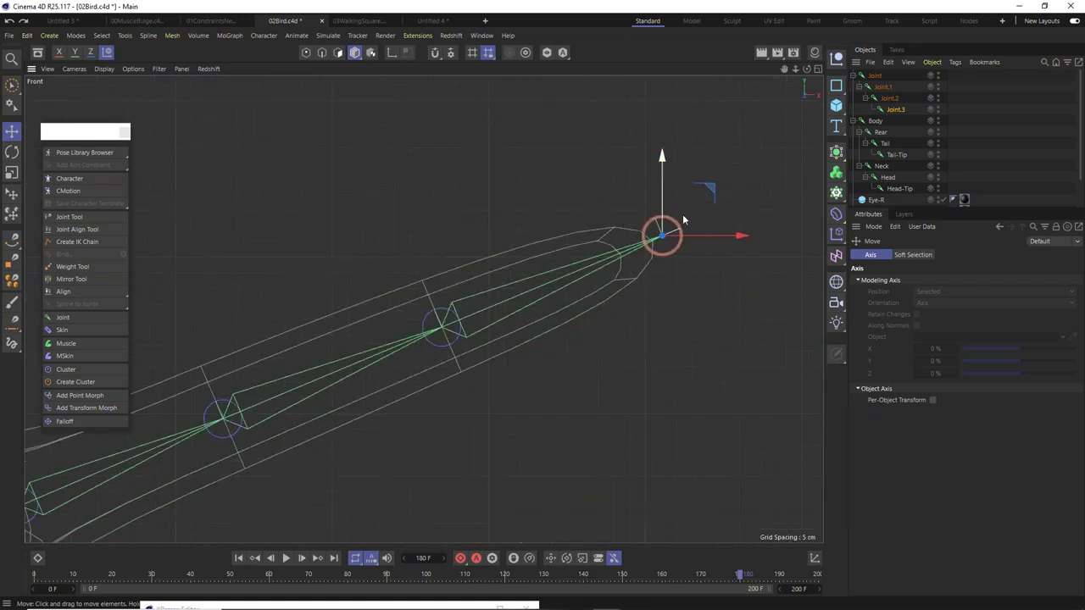
click(78, 216)
drag(660, 246, 590, 203)
scroll(429, 333, up, 8)
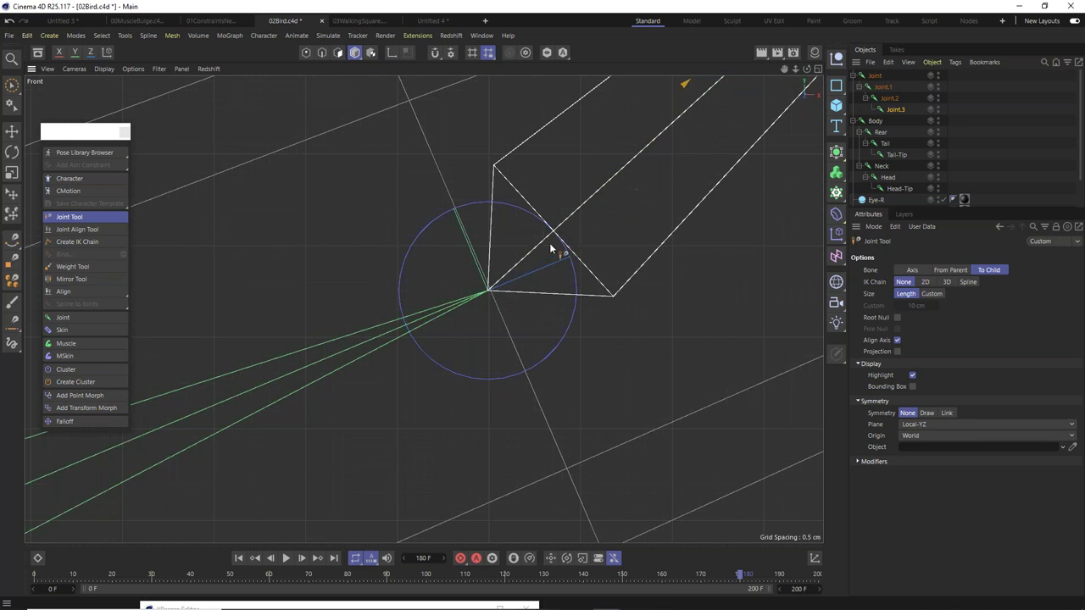
scroll(506, 258, down, 10)
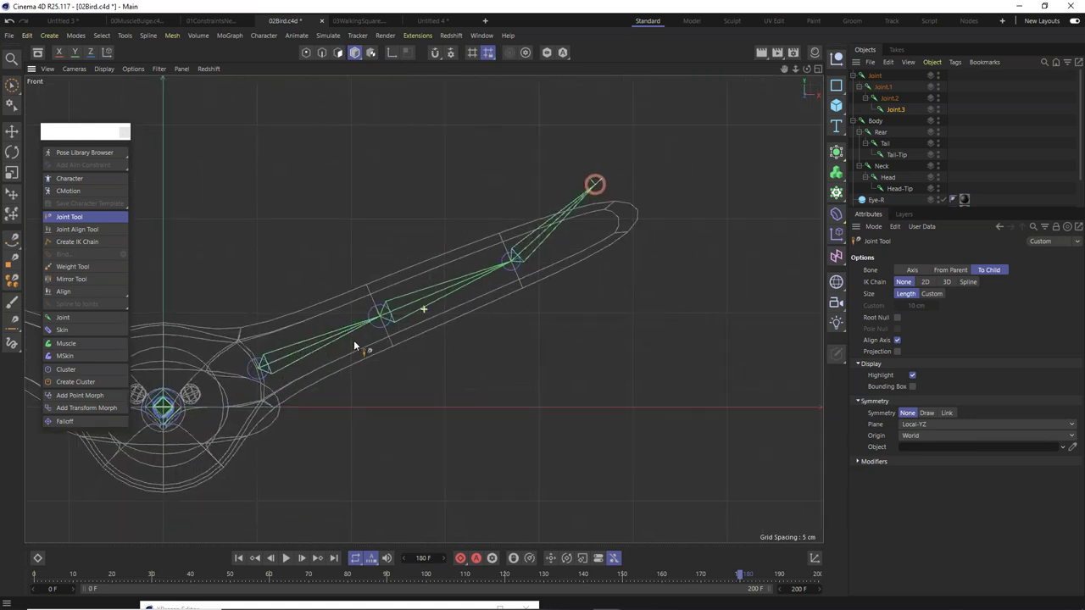
middle_drag(354, 342, 413, 314)
Undo the trial joint moves, nudge Joint.3 onto the wing tip, and reselect the root Joint.
click(318, 338)
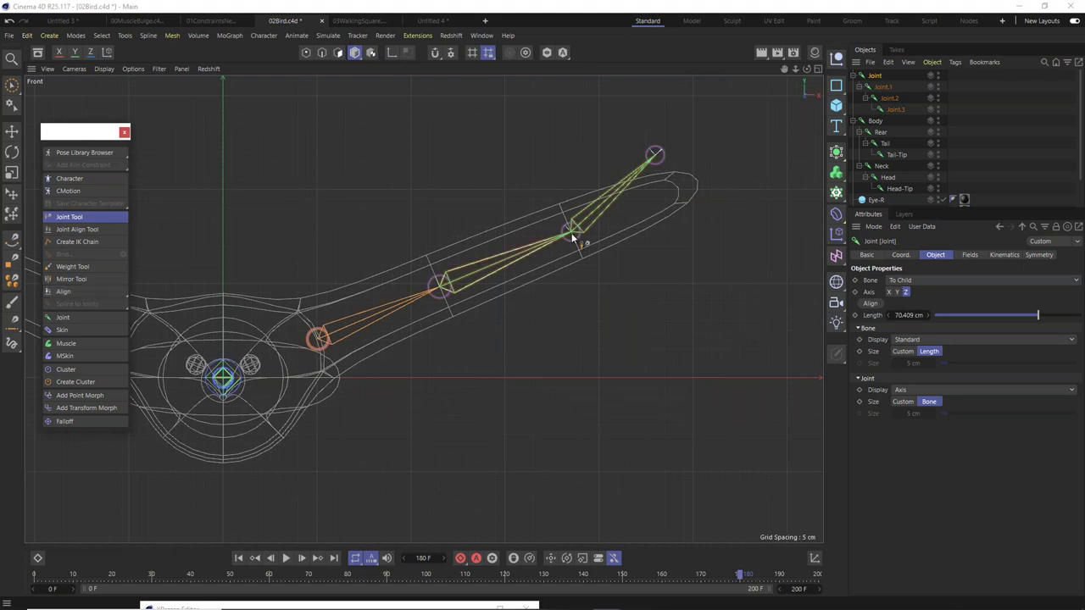
scroll(585, 233, up, 10)
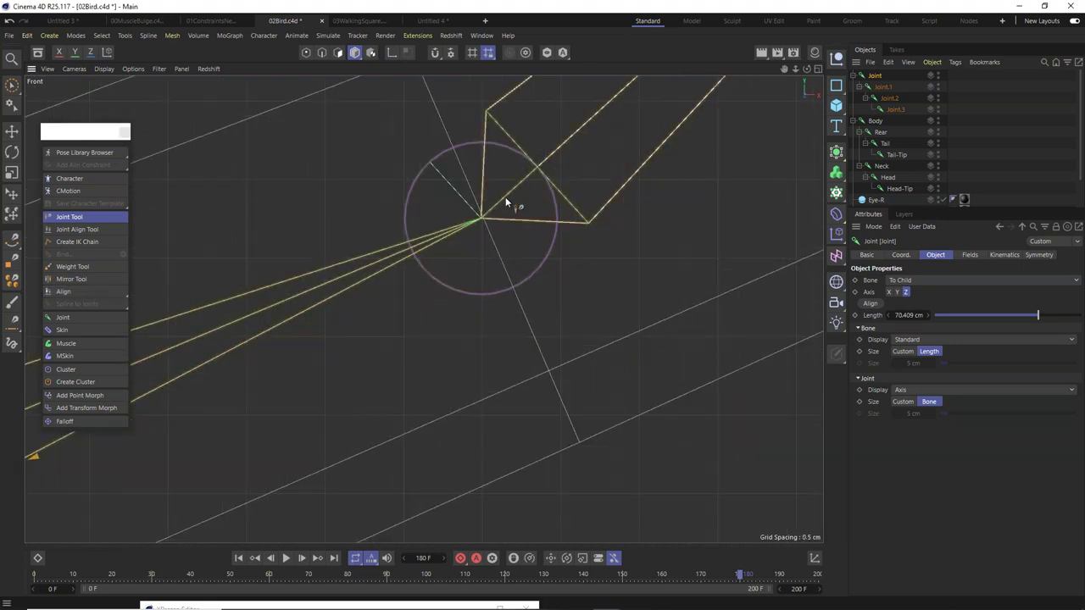
scroll(559, 373, down, 10)
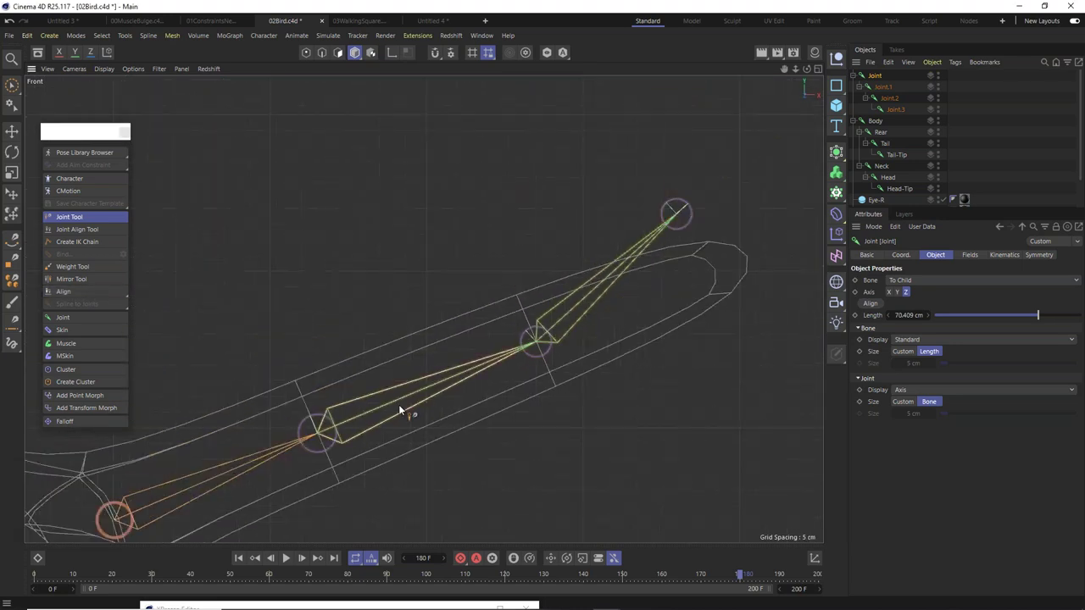
drag(537, 349, 455, 185)
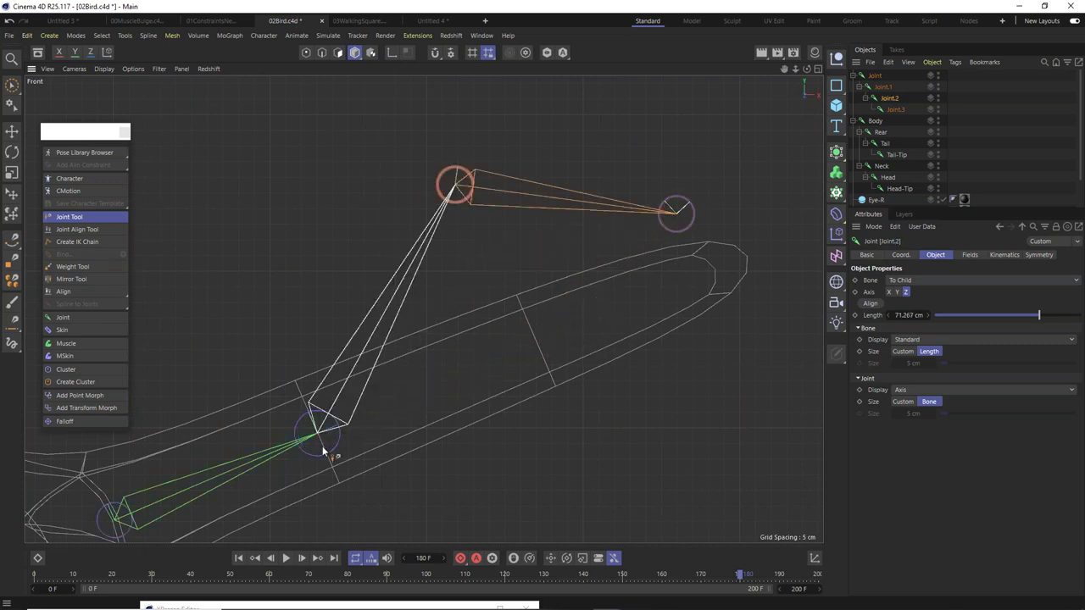
drag(323, 451, 209, 231)
click(876, 76)
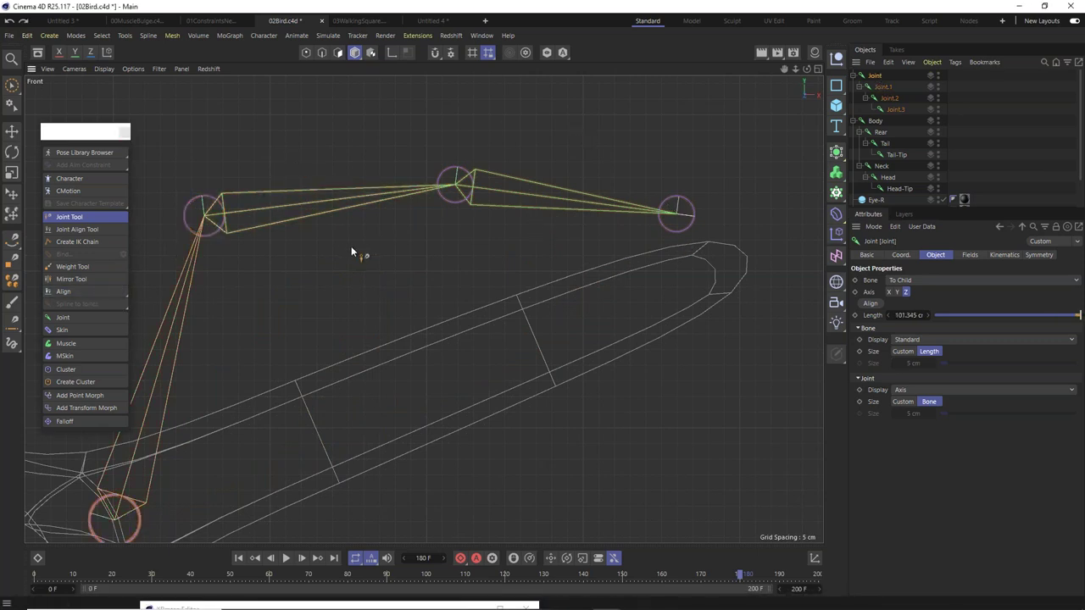
key(ctrl+z)
key(ctrl+z)
key(ctrl+z)
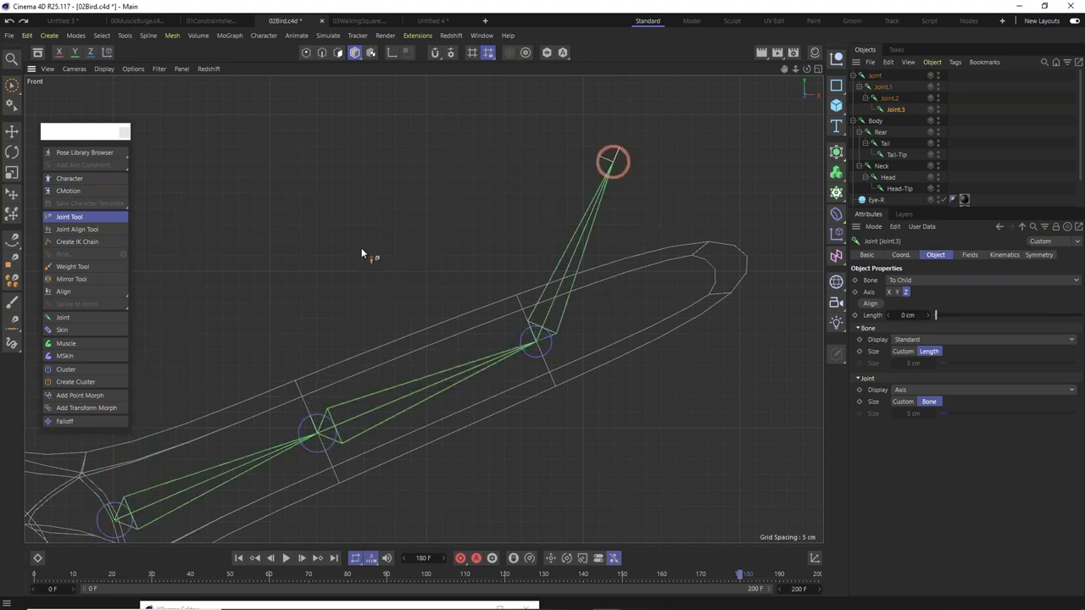
drag(570, 237, 563, 239)
drag(749, 253, 753, 251)
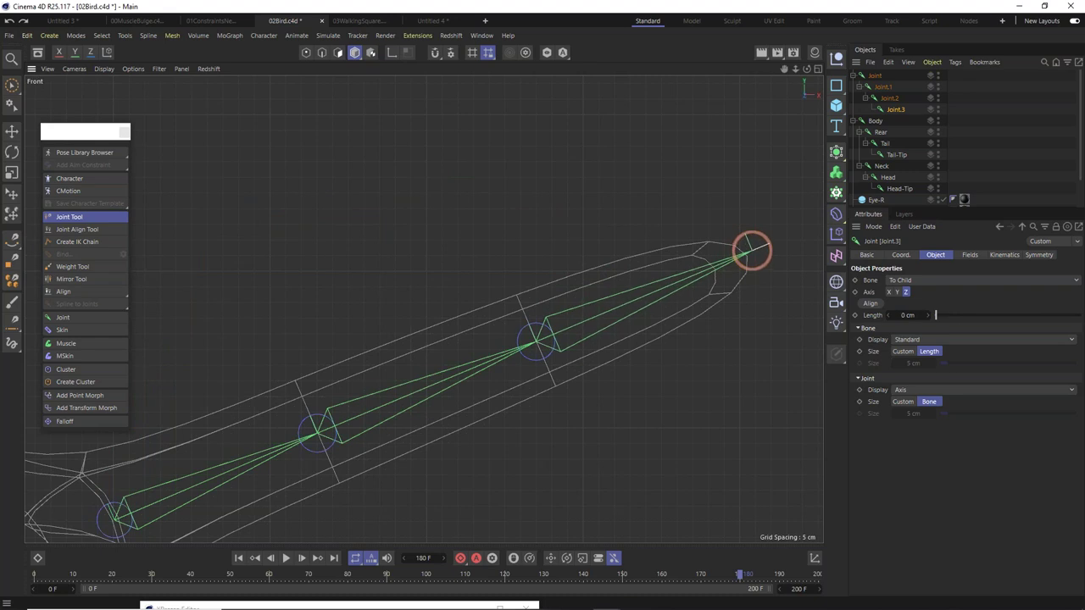
click(894, 73)
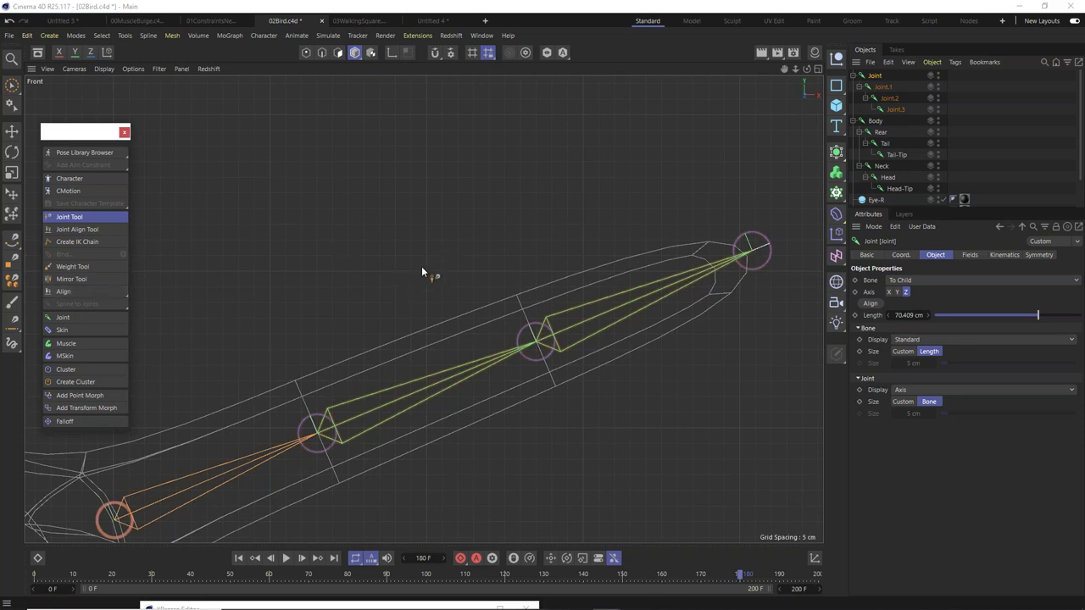
scroll(421, 271, down, 5)
alt+middle_drag(392, 328, 539, 268)
scroll(507, 258, up, 2)
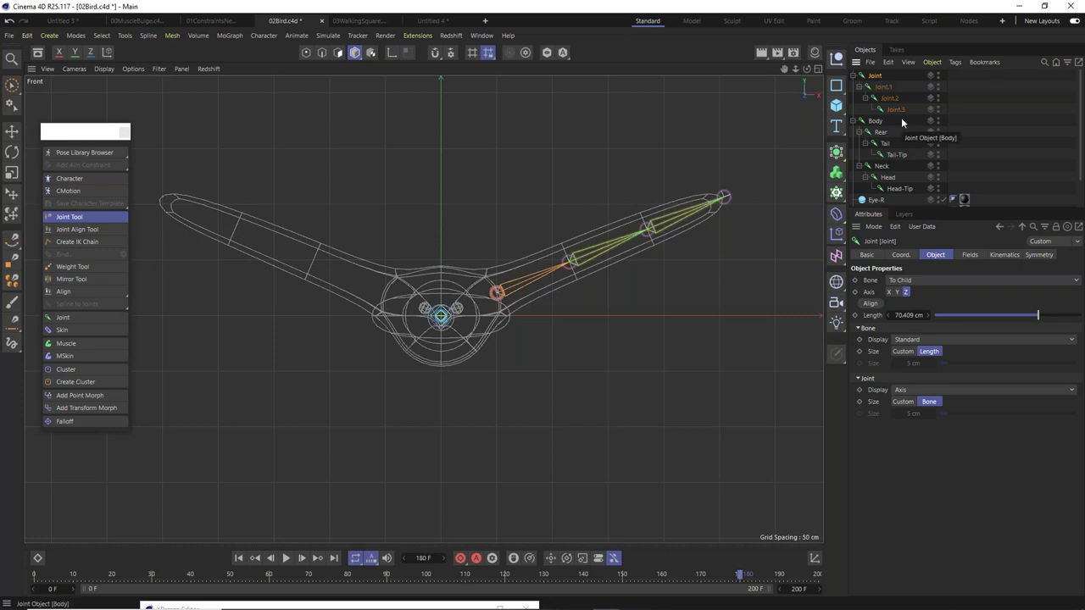
Mirror the Joint–Joint.3 wing chain onto the left wing with the Mirror Tool and select the copy.
click(72, 279)
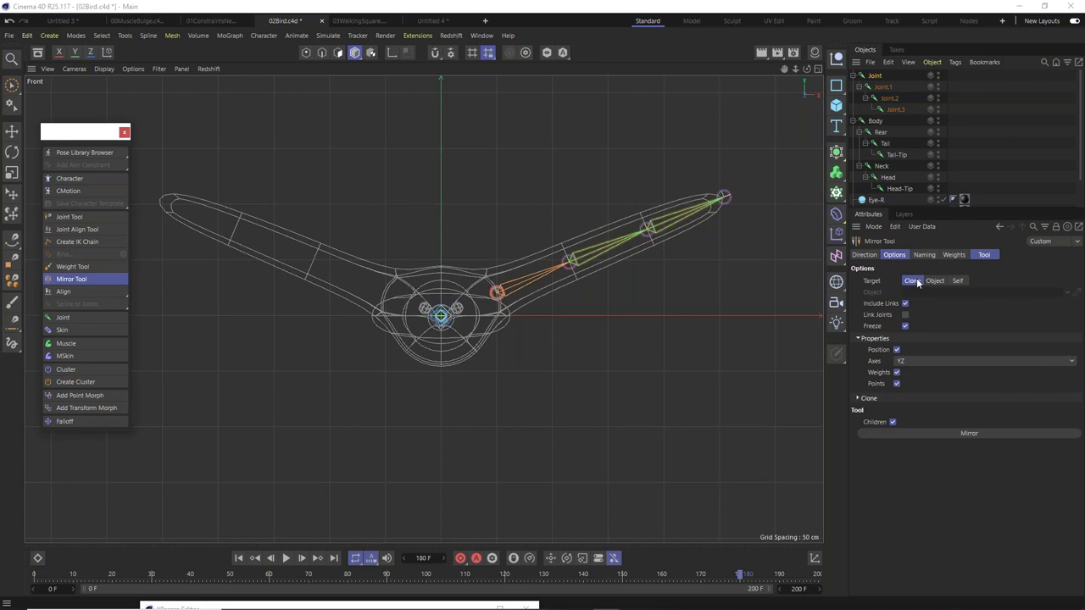
click(865, 255)
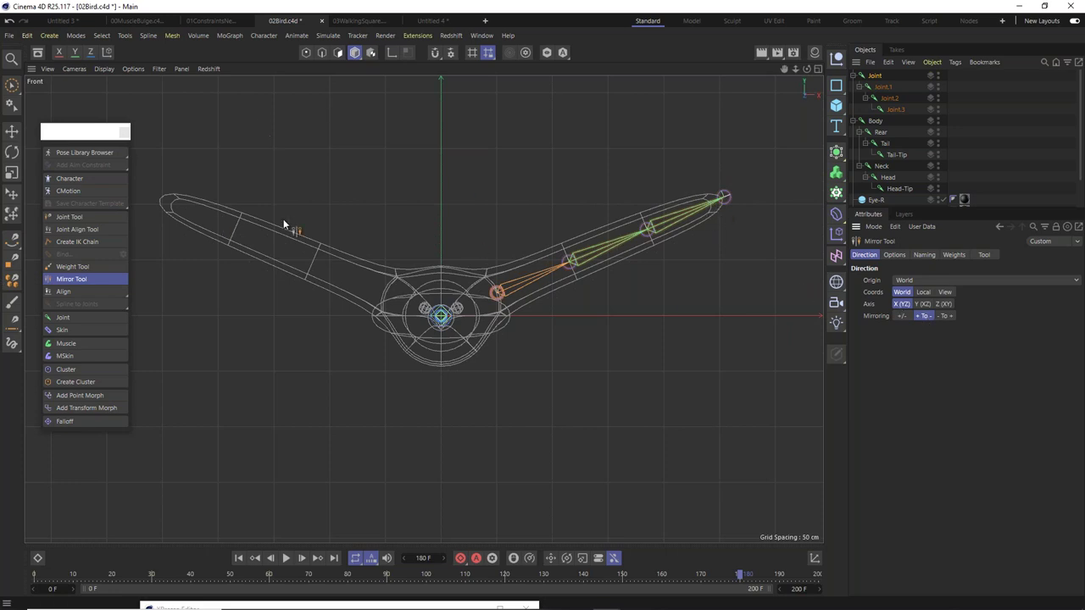
click(984, 255)
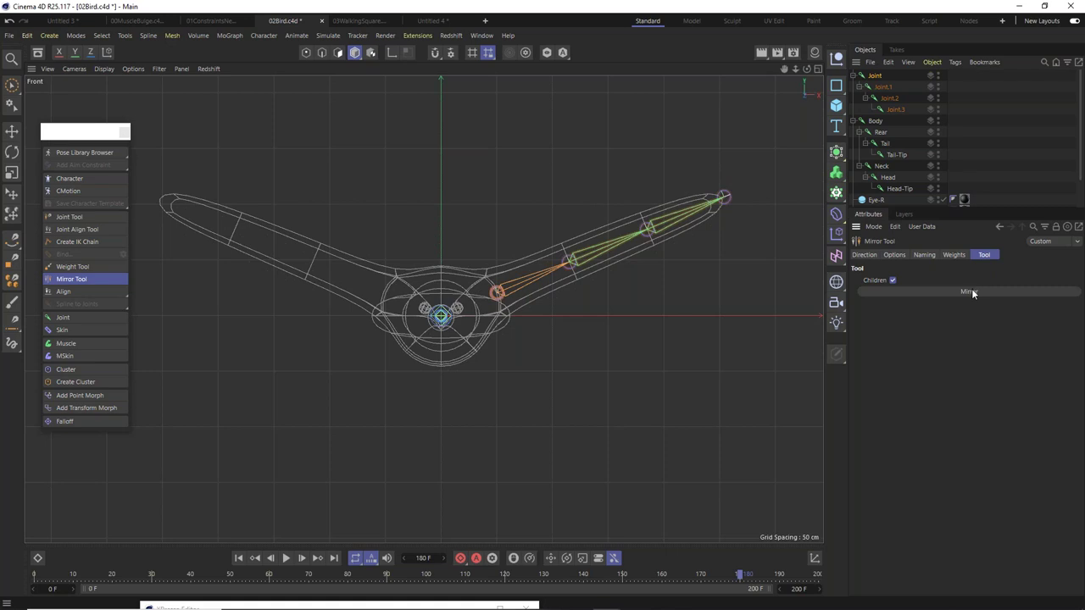
click(972, 292)
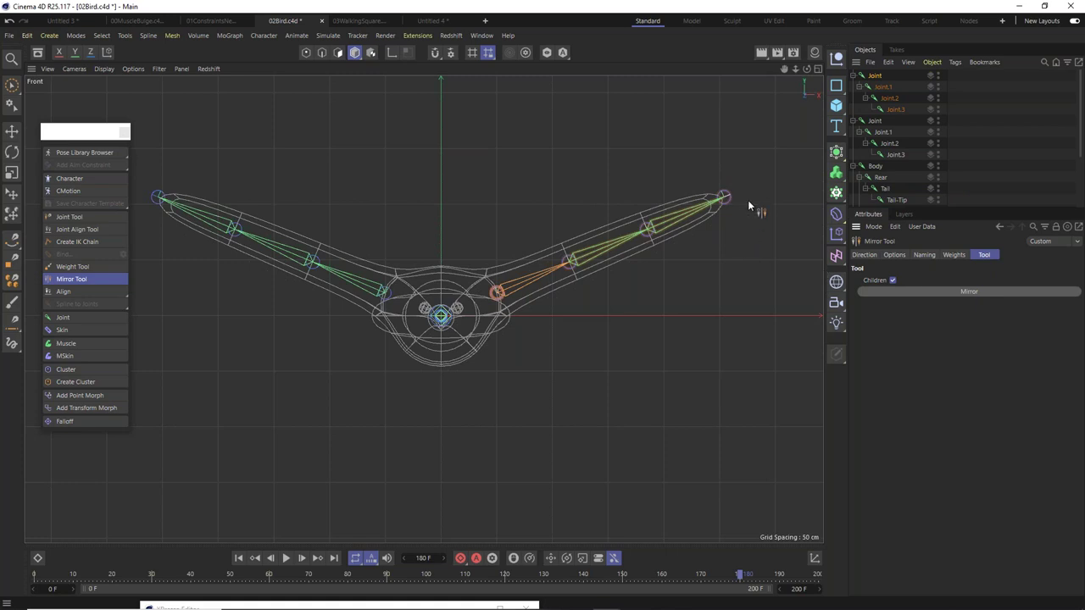
click(873, 76)
Rename all eight joints of both wing chains to Wing in the Basic tab Name field.
shift+click(895, 155)
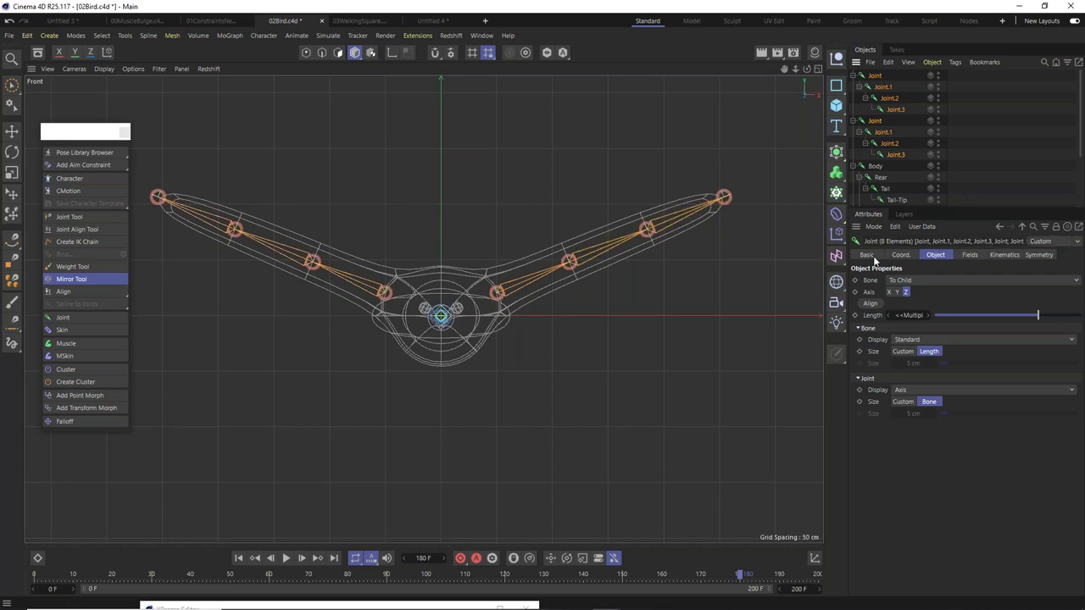
click(870, 256)
click(947, 295)
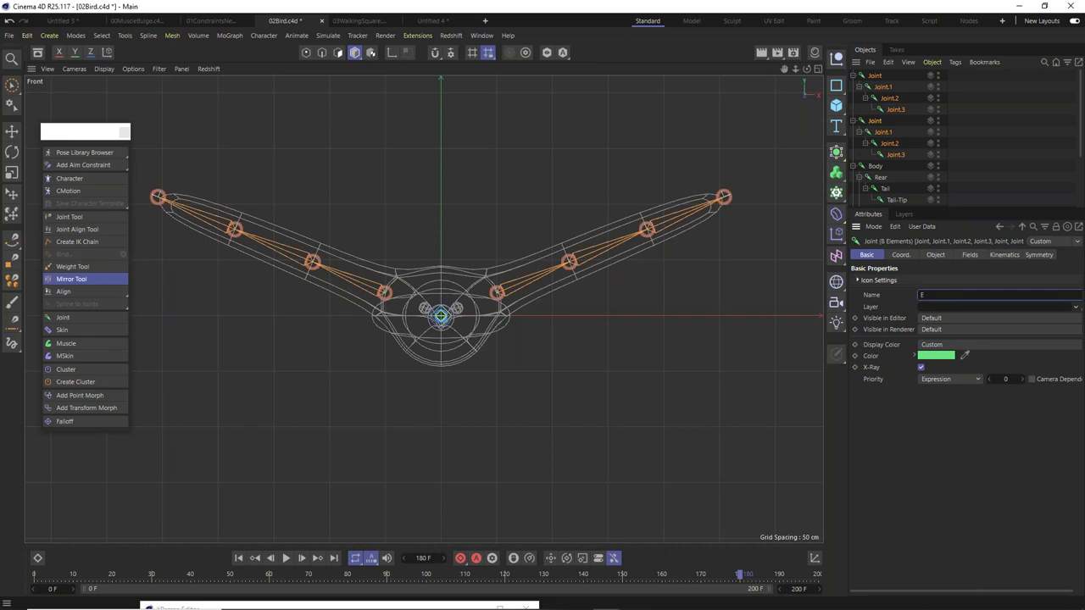
key(Return)
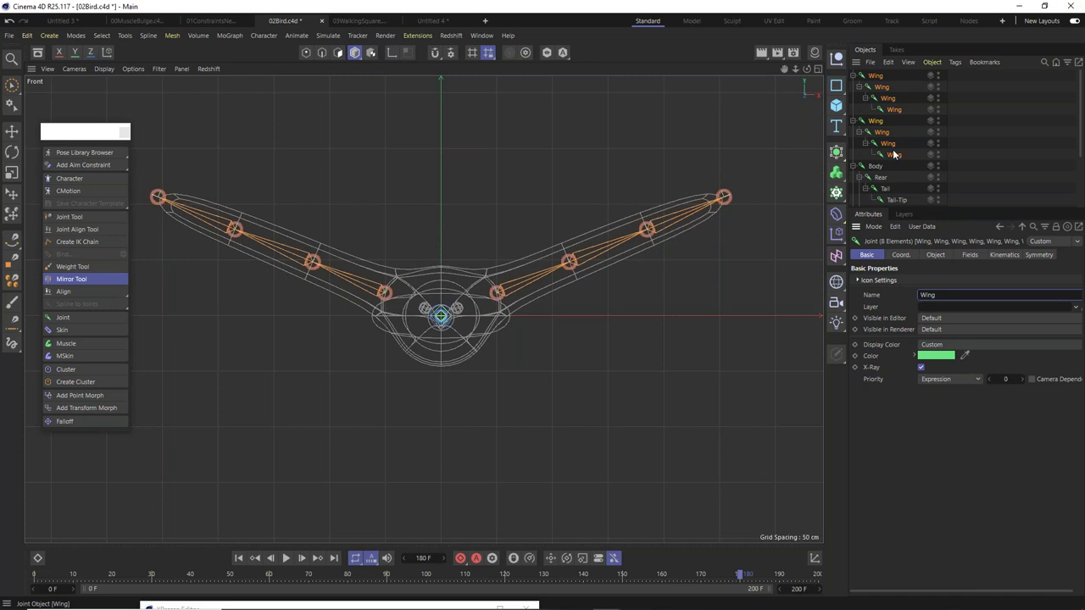
Select the first wing chain's four joints and open the Naming Tool.
click(875, 75)
shift+click(893, 109)
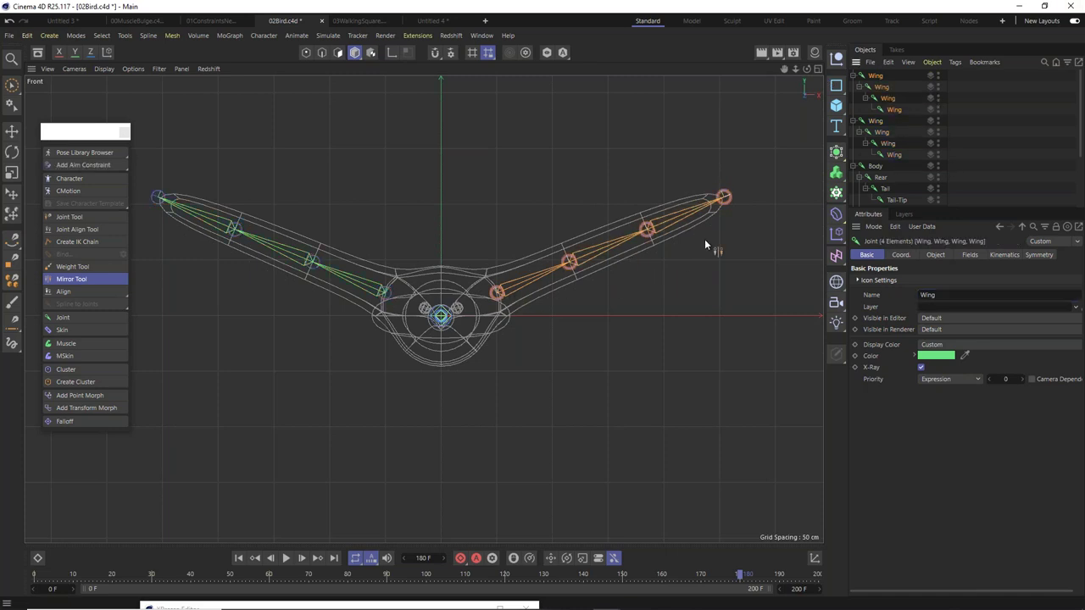
click(124, 36)
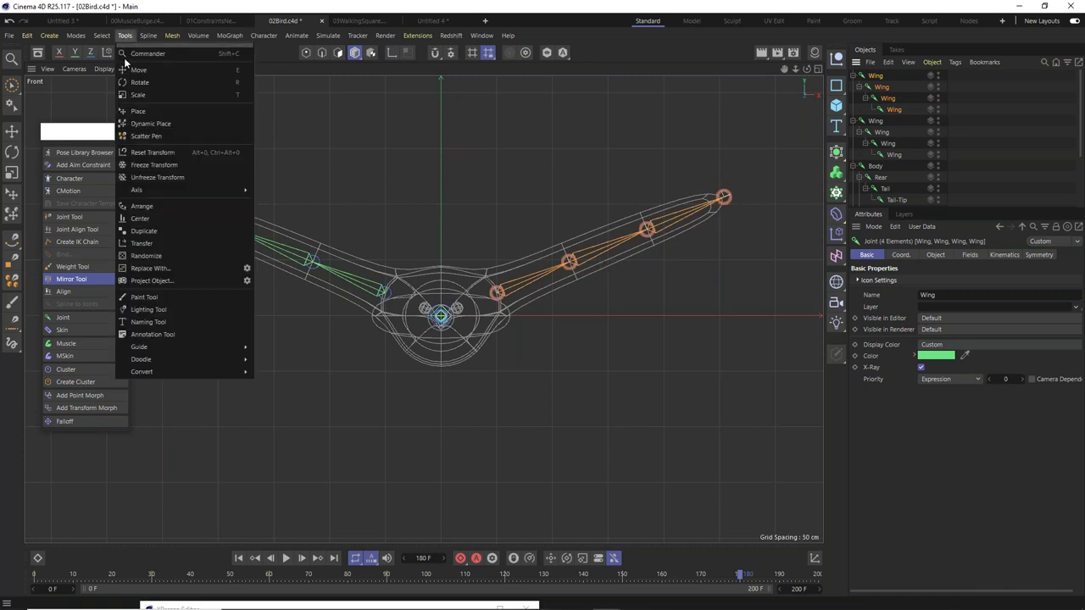
click(148, 323)
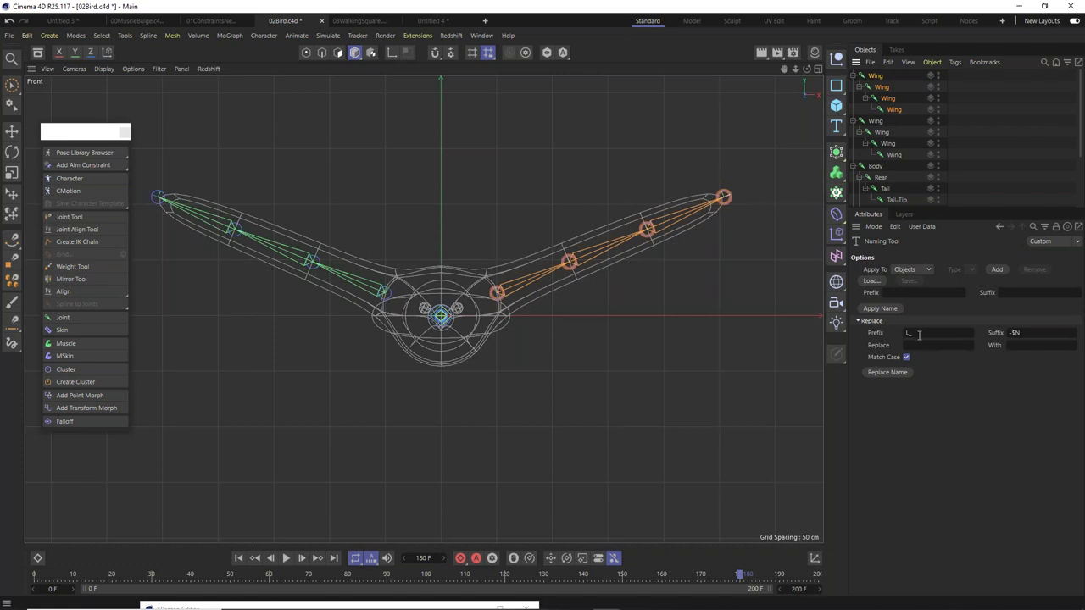
Rename the first wing chain to L_Wing-0 through L_Wing-3 with prefix L_ and suffix -$N.
click(1029, 336)
click(923, 333)
key(Tab)
click(1013, 334)
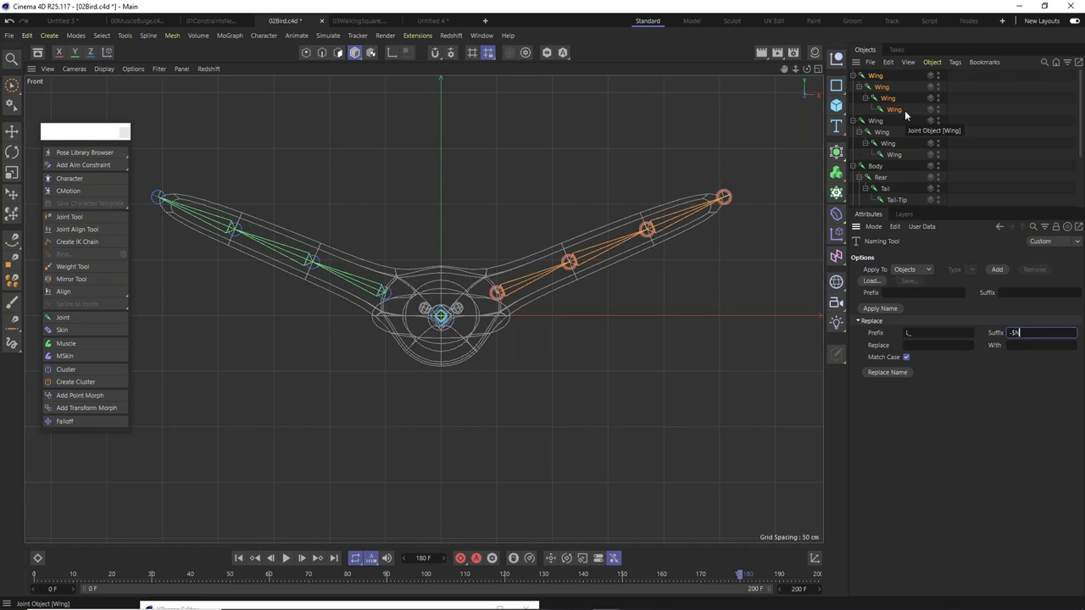
click(901, 372)
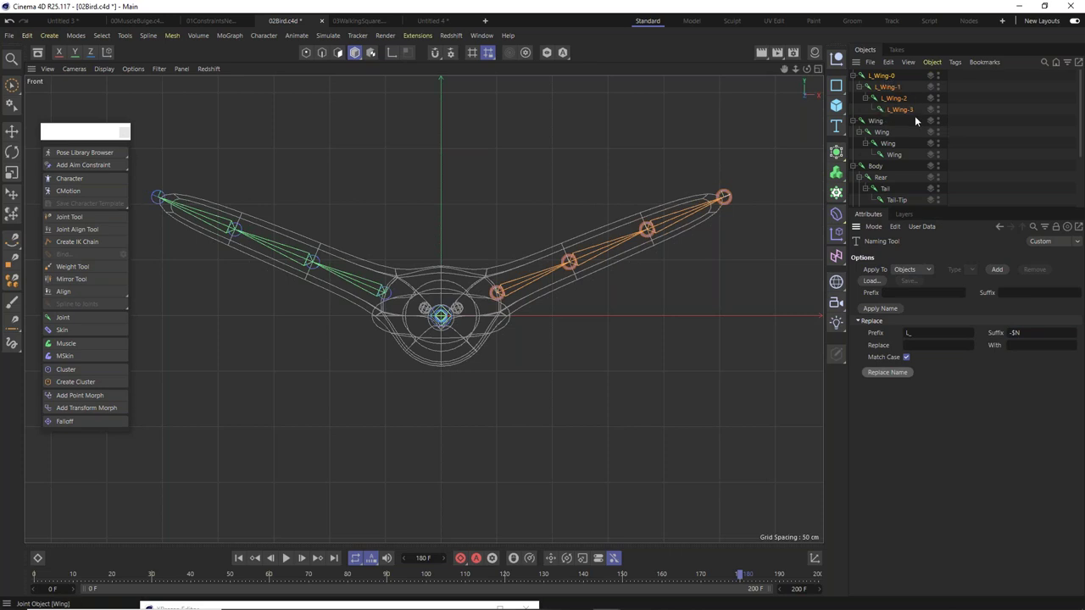
click(875, 120)
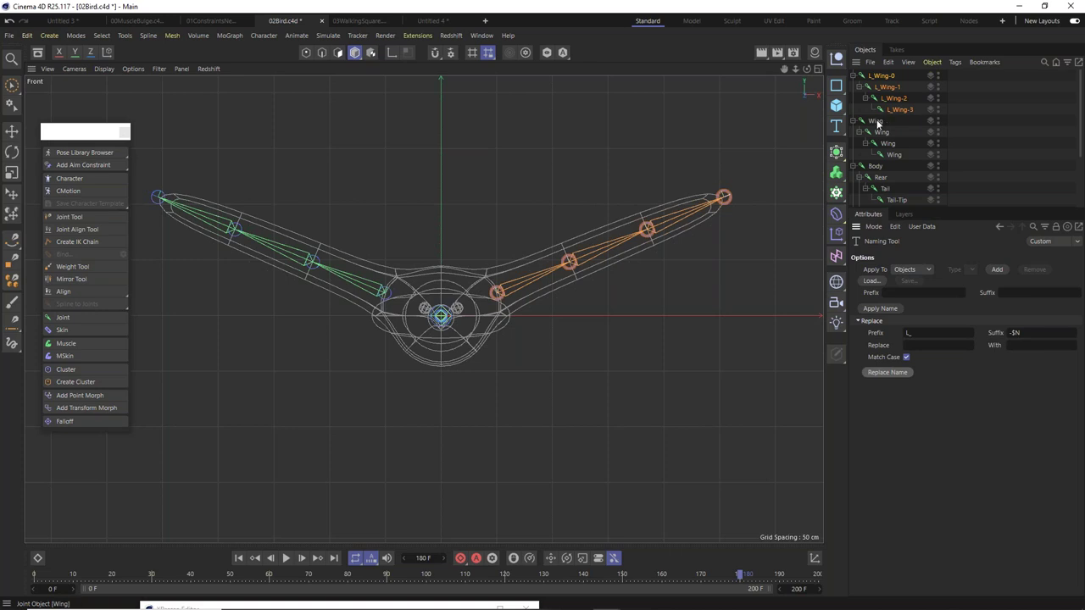
Apply prefix R_ in the Naming Tool so the mirrored chain becomes R_Wing-0 through R_Wing-3.
click(125, 35)
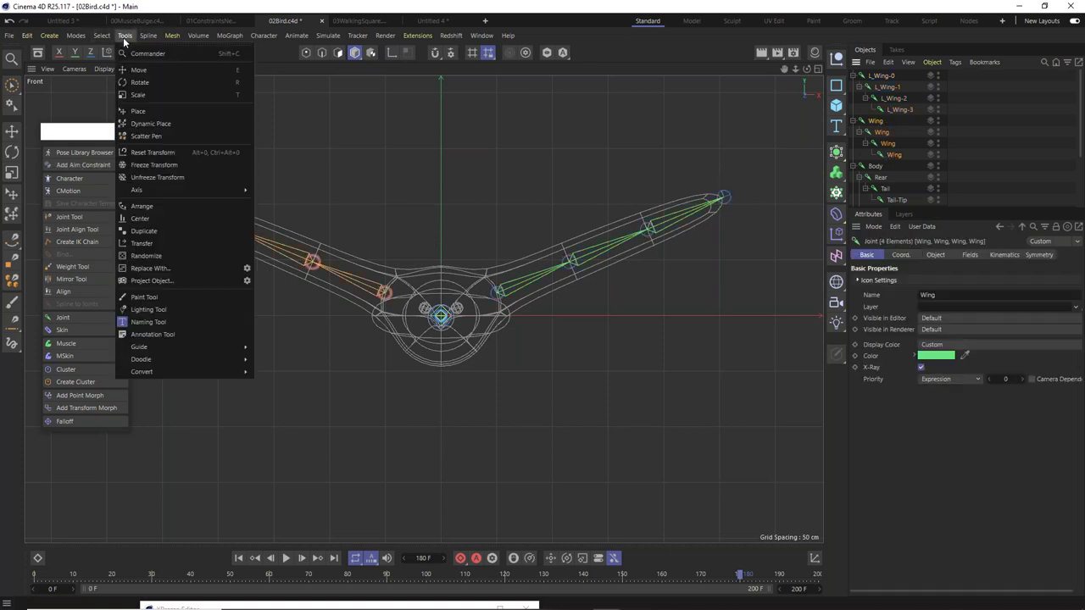
click(161, 322)
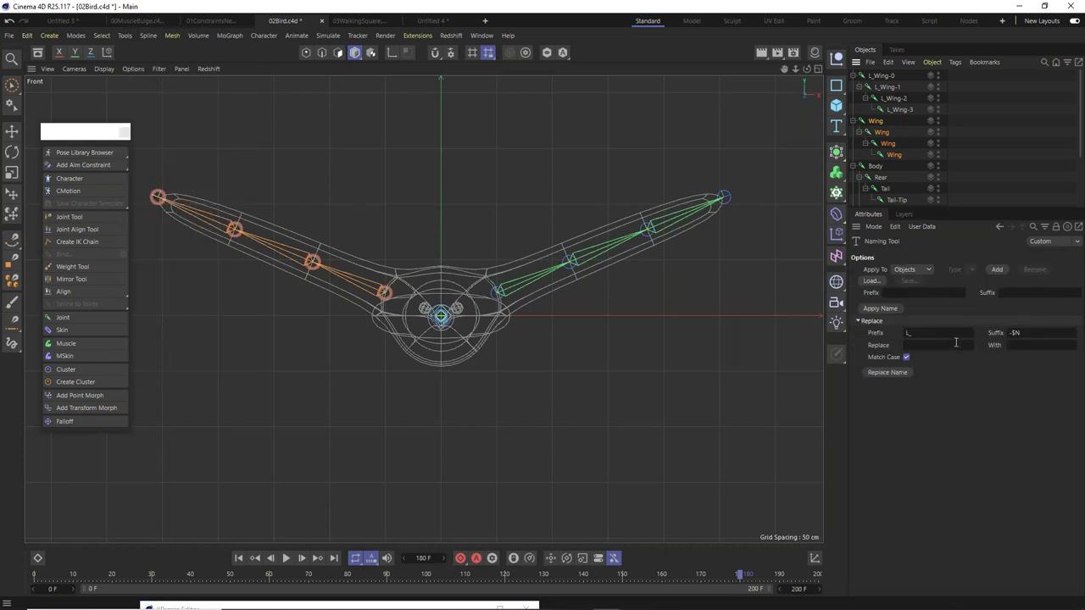
click(909, 333)
click(900, 372)
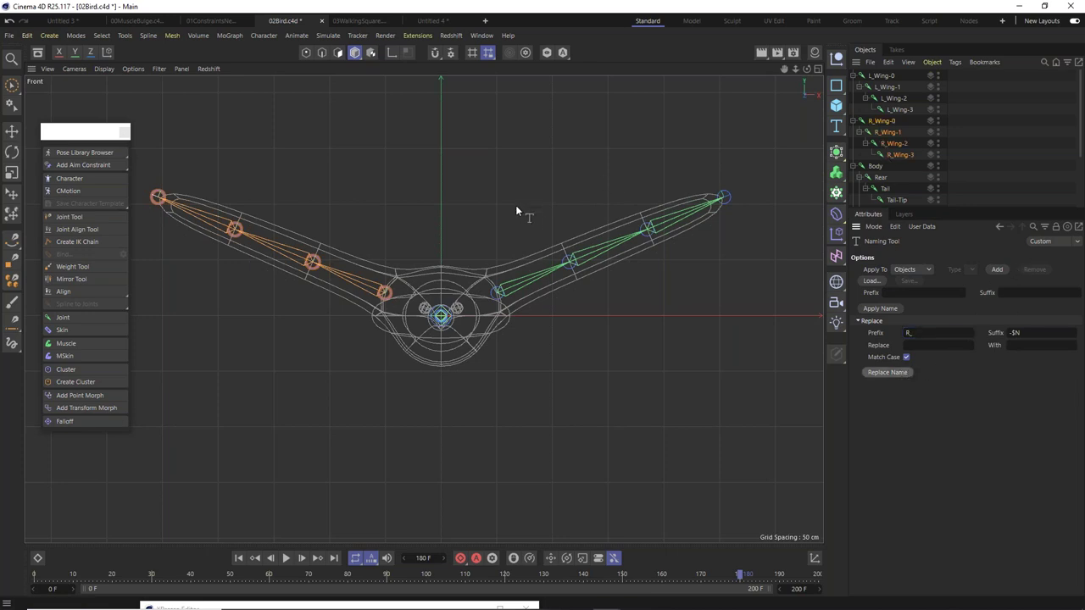
scroll(515, 205, down, 2)
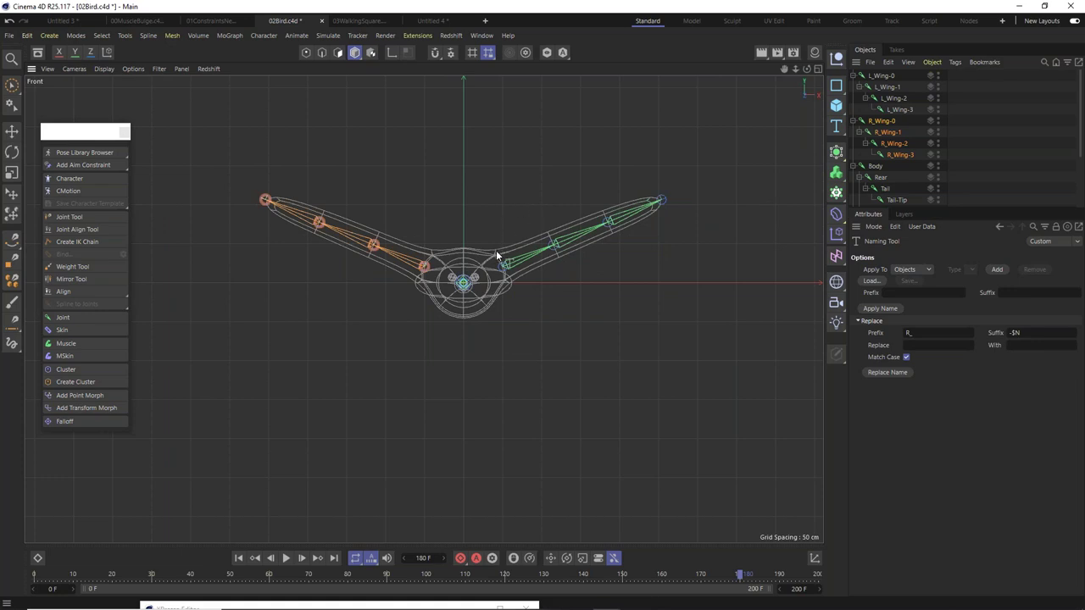
scroll(471, 291, up, 4)
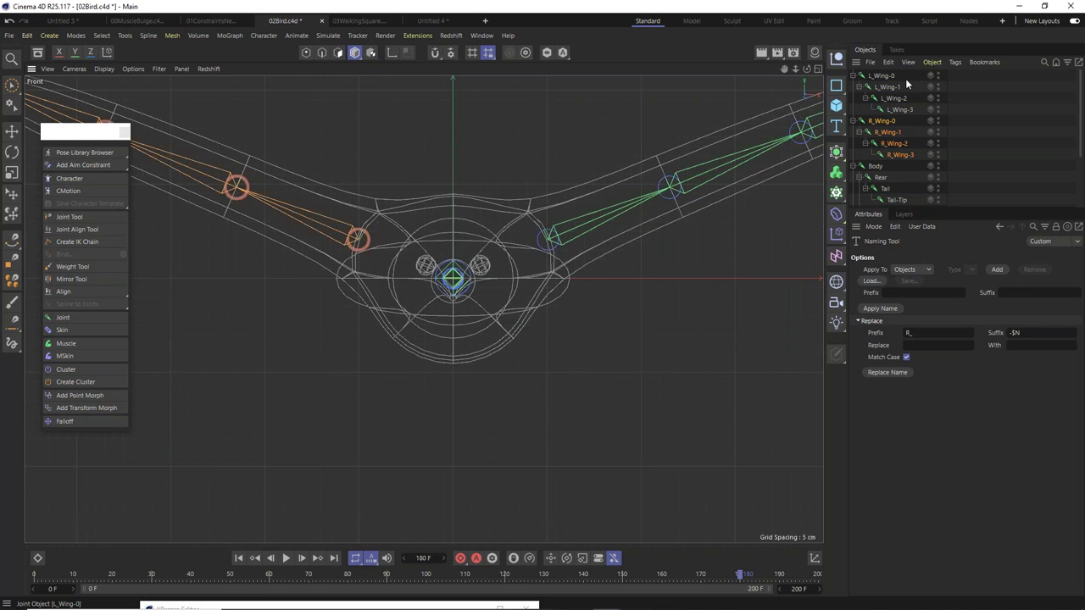
key(F1)
Hide the Subdivision Surface bird mesh in the Perspective view.
scroll(424, 293, down, 3)
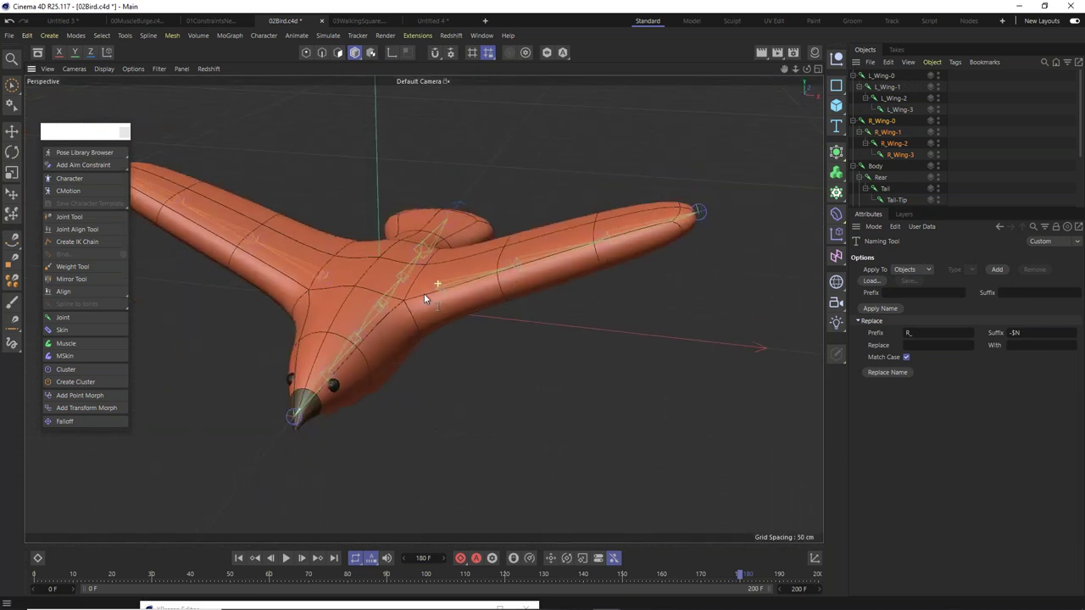
alt+drag(424, 294, 474, 288)
scroll(946, 167, down, 3)
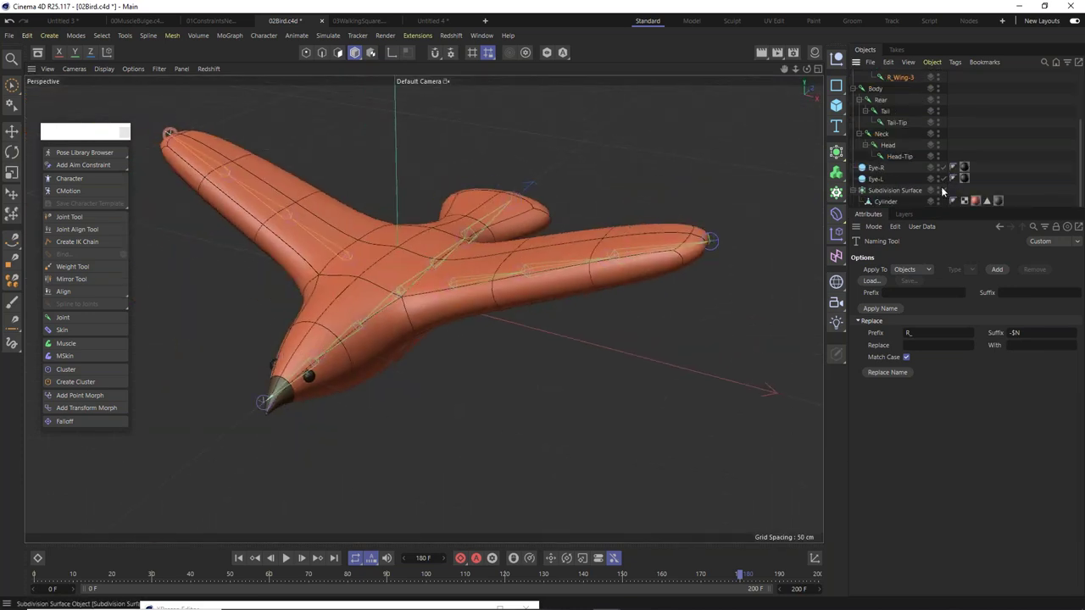
click(937, 190)
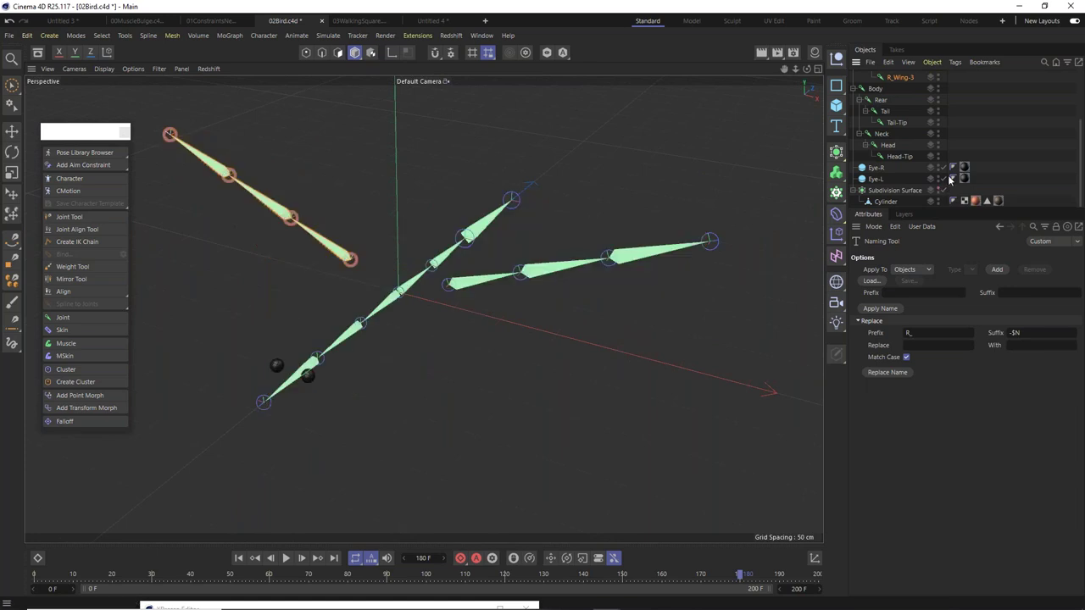
Parent all eight wing joints under the Body joint and inspect the skeleton.
scroll(910, 91, up, 3)
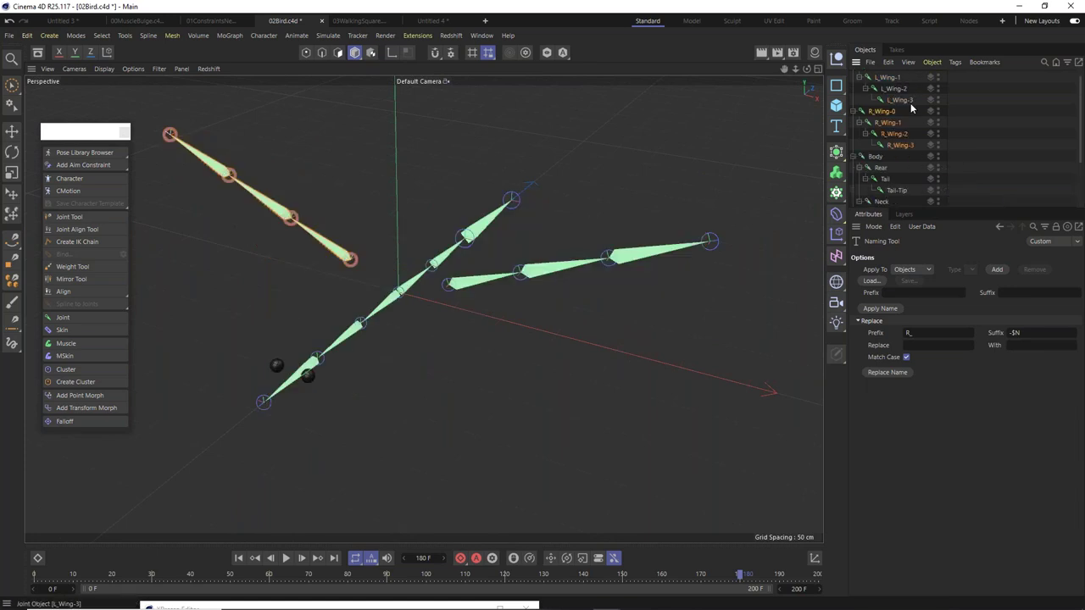
scroll(912, 108, up, 1)
shift+click(881, 75)
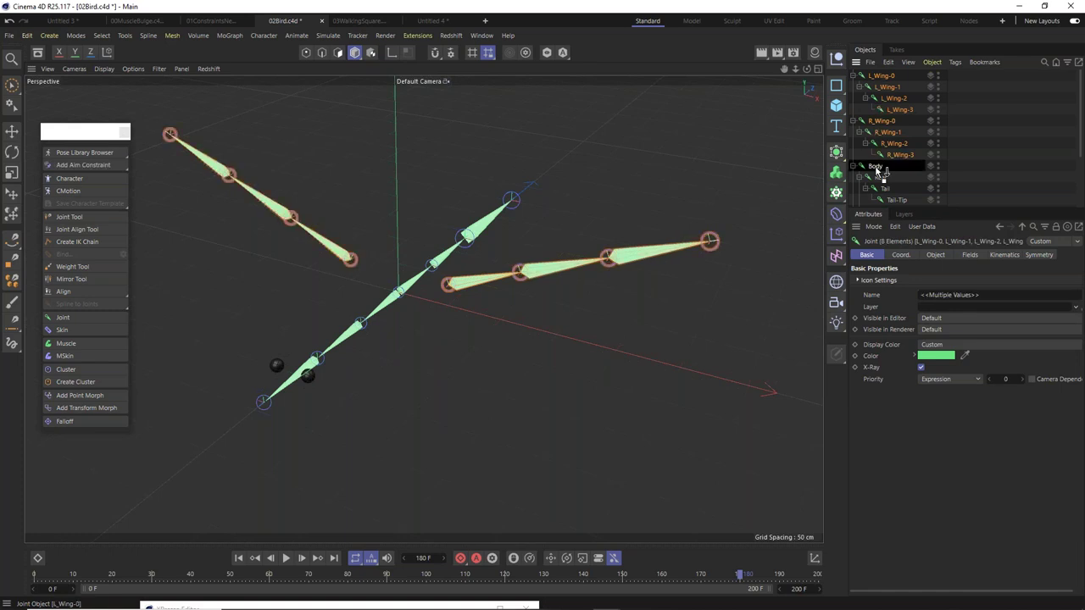
drag(881, 171, 882, 170)
alt+drag(410, 300, 386, 312)
alt+right_drag(385, 312, 446, 307)
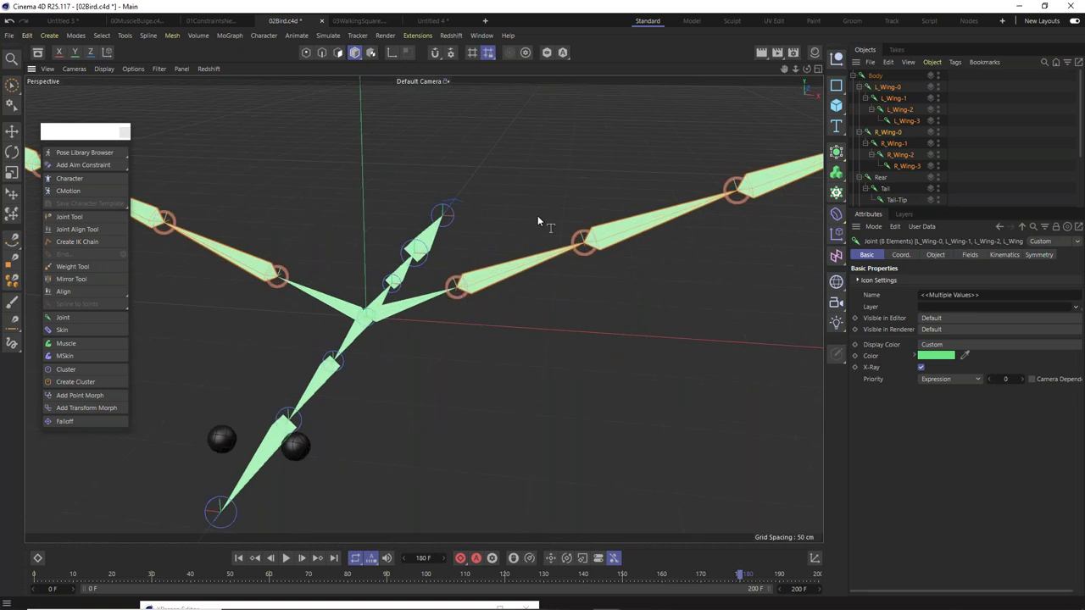
scroll(537, 215, down, 5)
click(878, 76)
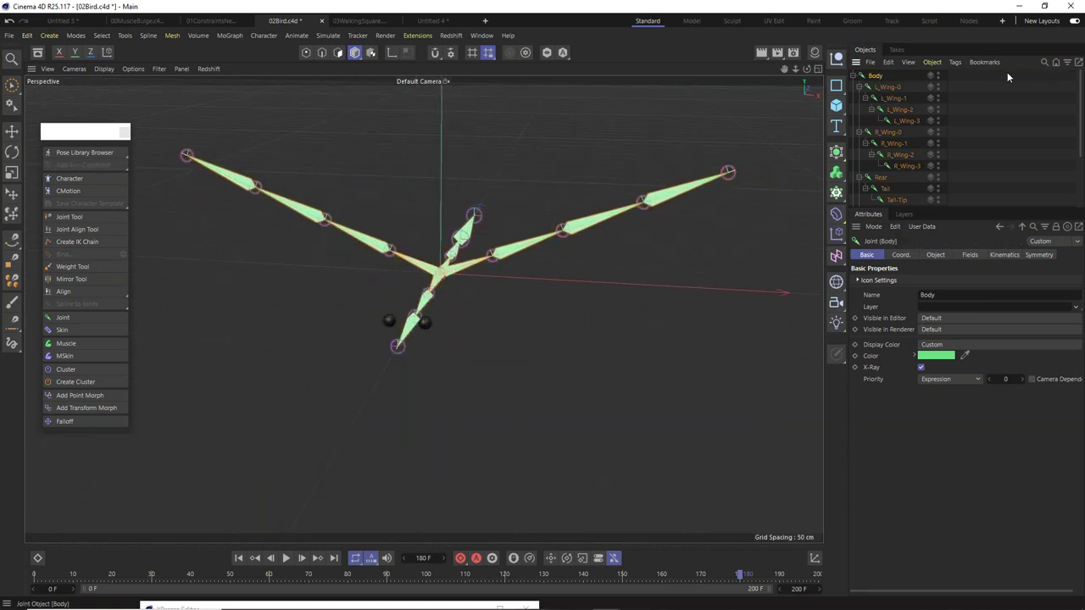
Test the rig by moving the Body joint and raising L_Wing-0 about 17.7°, then revert both.
click(12, 150)
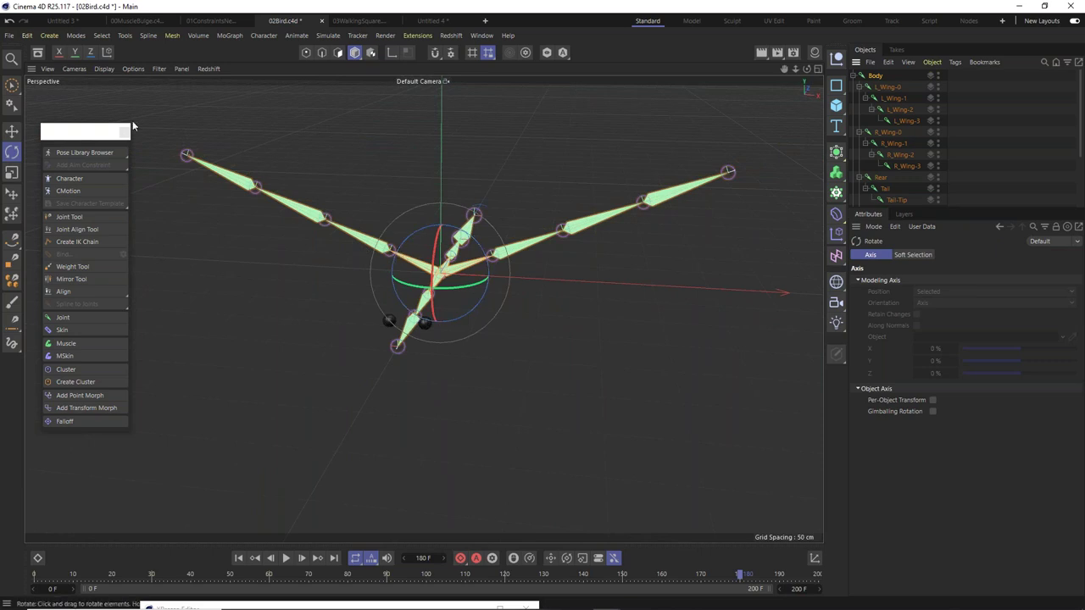
click(12, 130)
drag(484, 232, 763, 221)
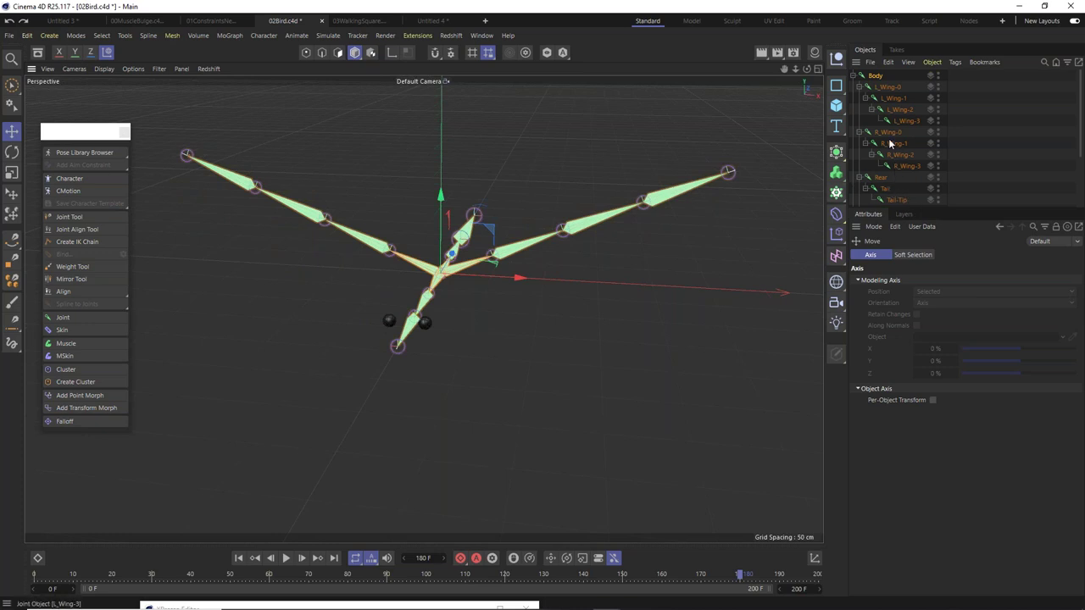
click(888, 87)
click(12, 153)
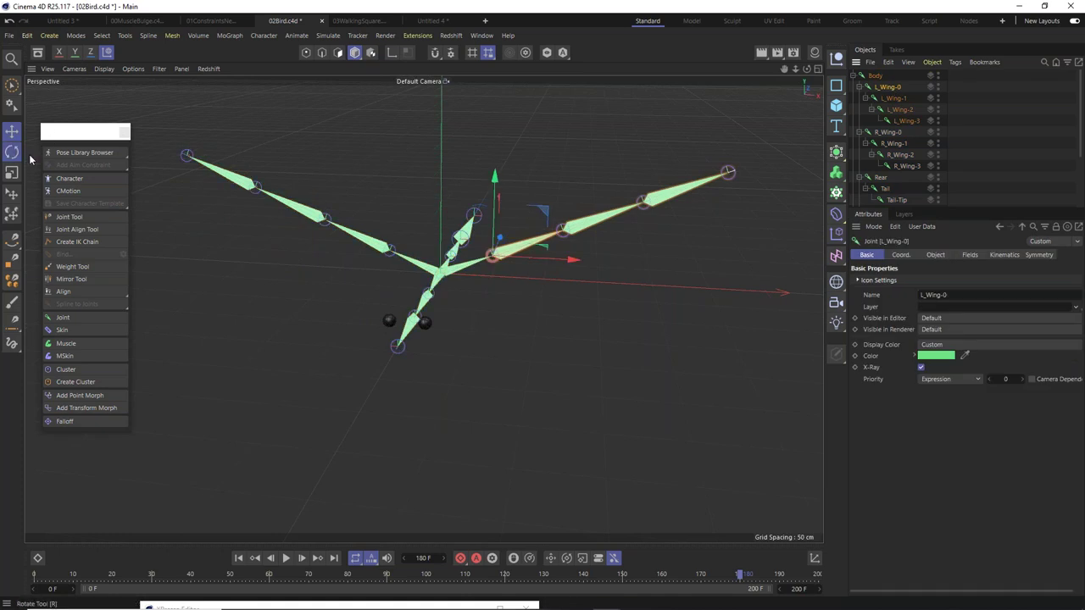
drag(526, 223, 482, 296)
click(11, 132)
click(255, 117)
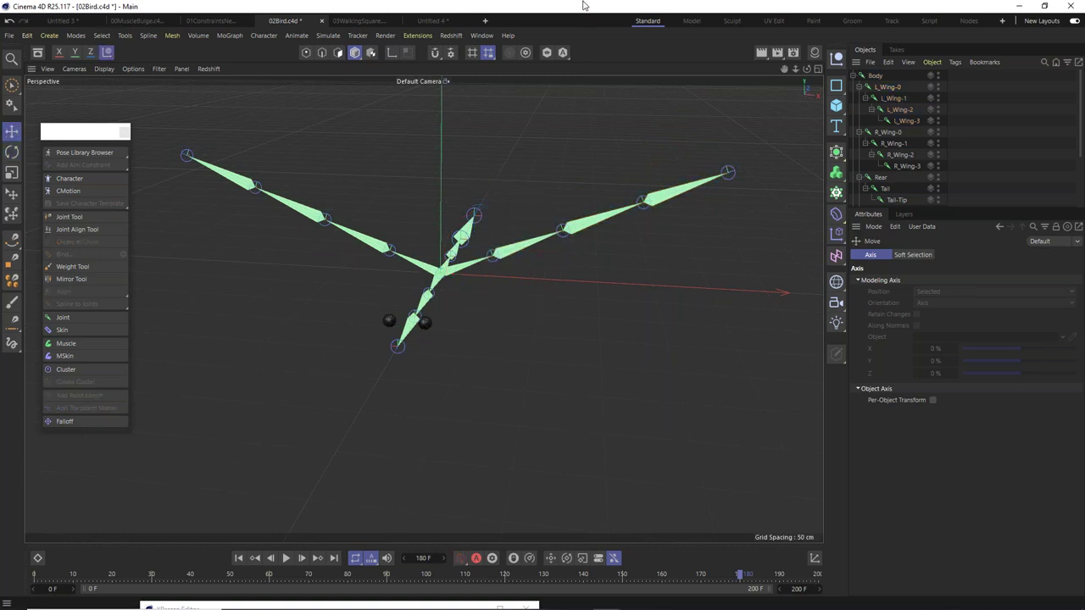
Orbit around the bird mesh and make the Object Manager taller to show the full hierarchy.
scroll(941, 170, down, 3)
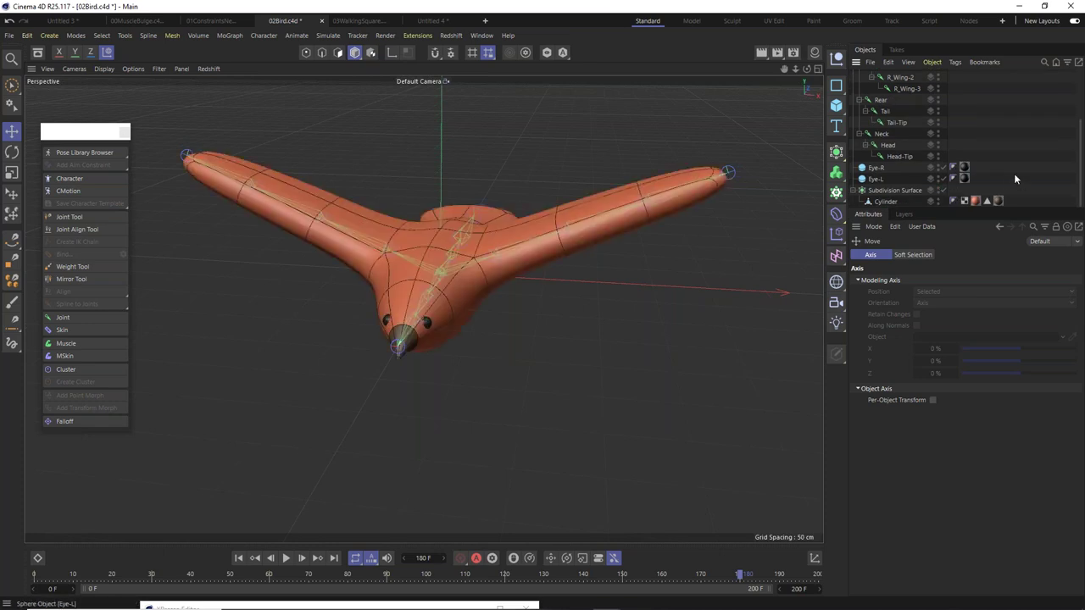
alt+drag(468, 272, 430, 334)
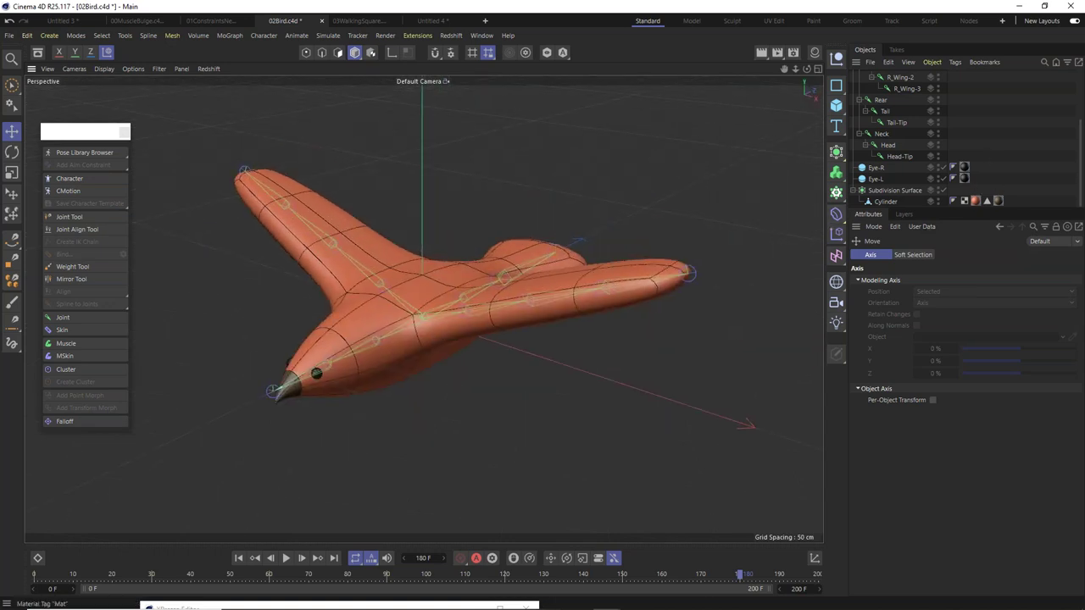
drag(980, 209, 979, 416)
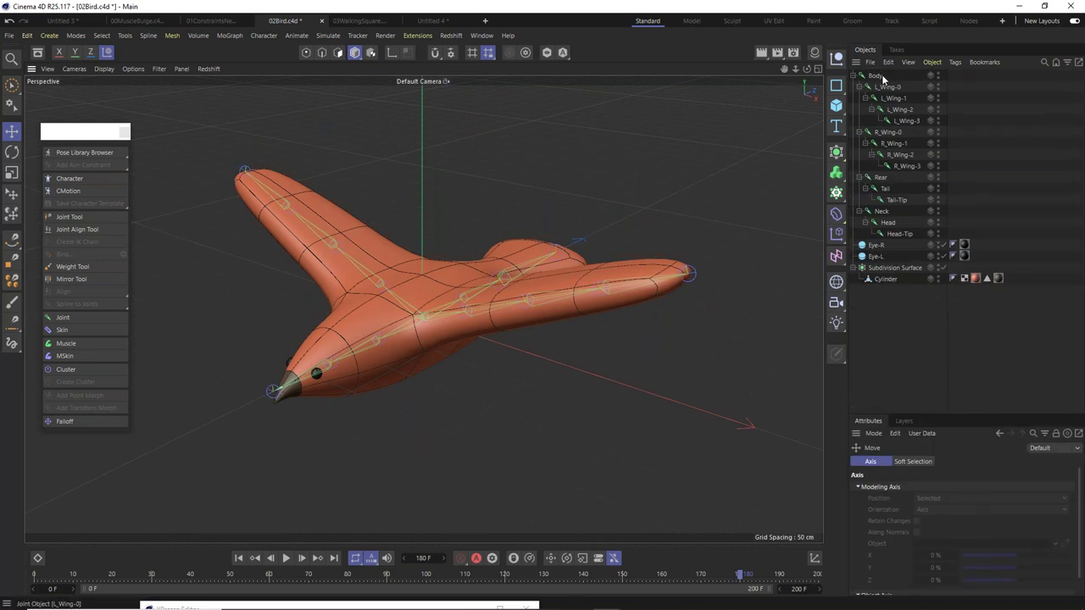
Add a Weight tag to the Cylinder mesh.
drag(869, 76, 884, 239)
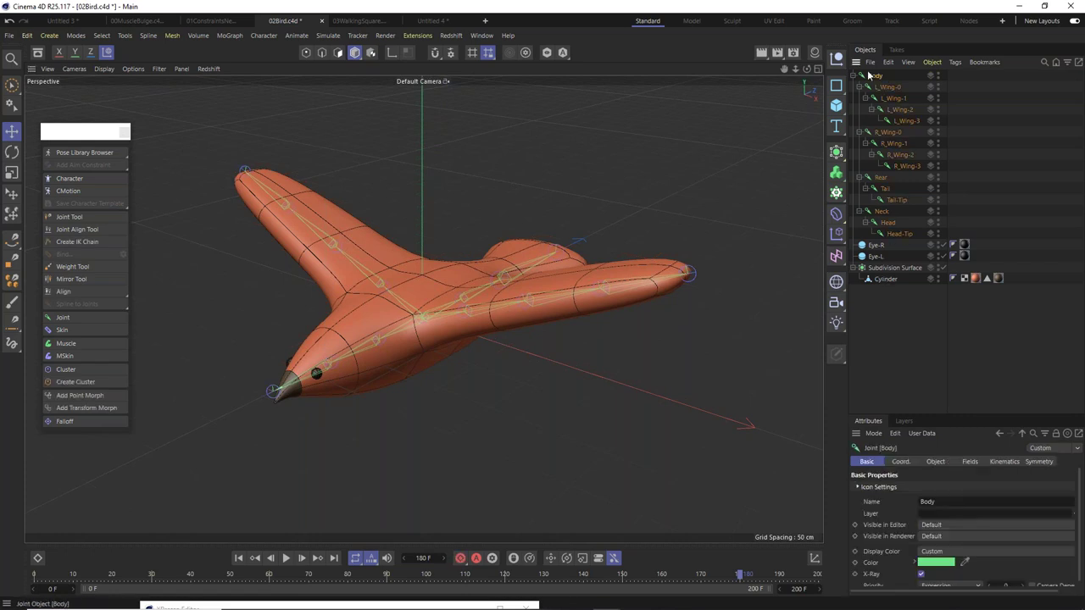
ctrl+click(886, 278)
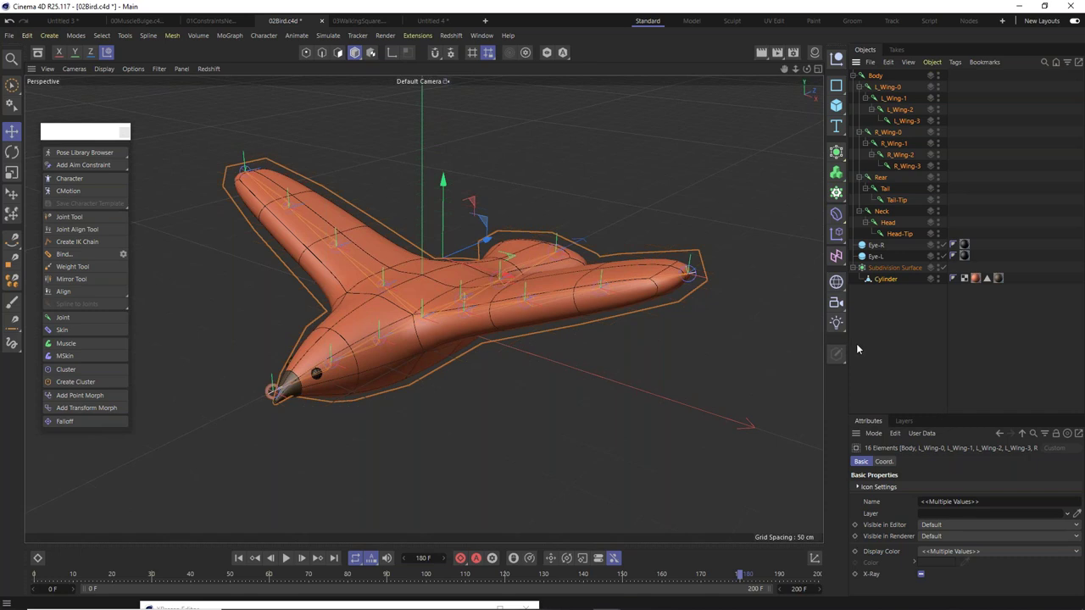
click(894, 303)
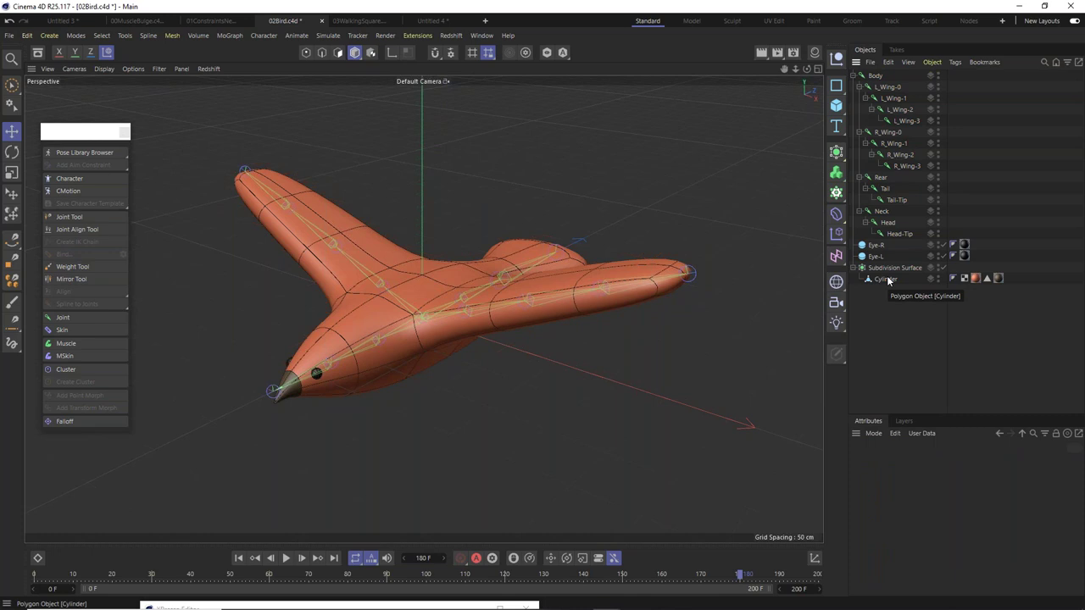
right_click(888, 280)
mouse_move(928, 139)
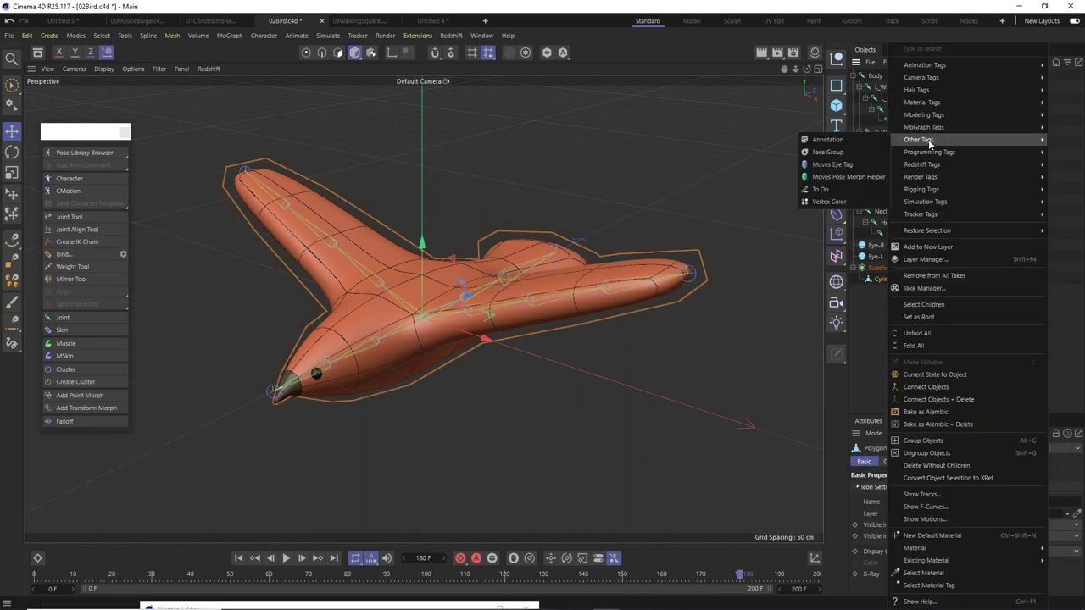
mouse_move(924, 189)
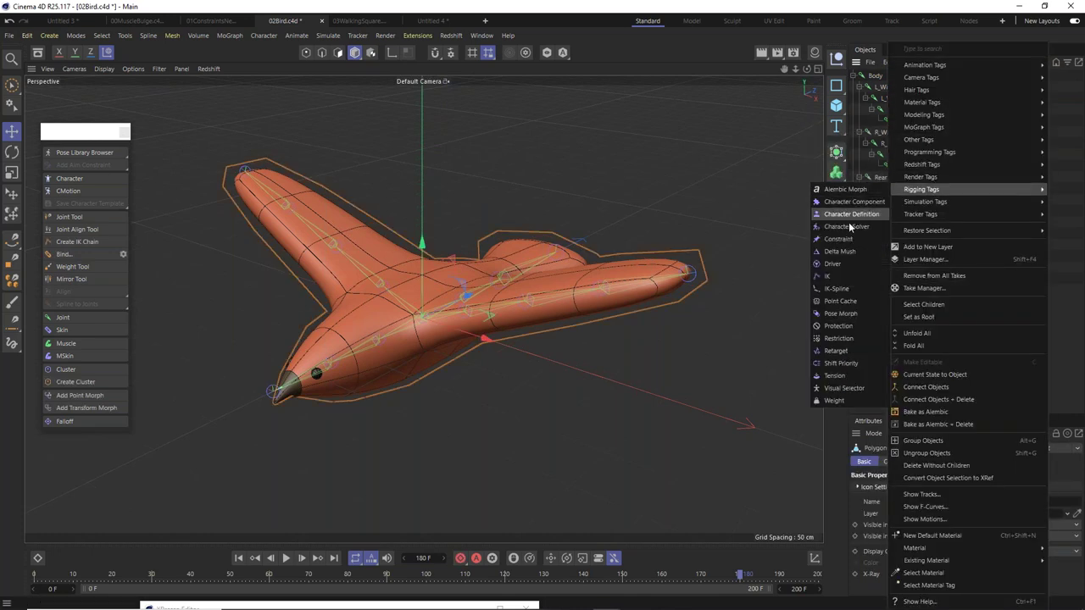
click(854, 399)
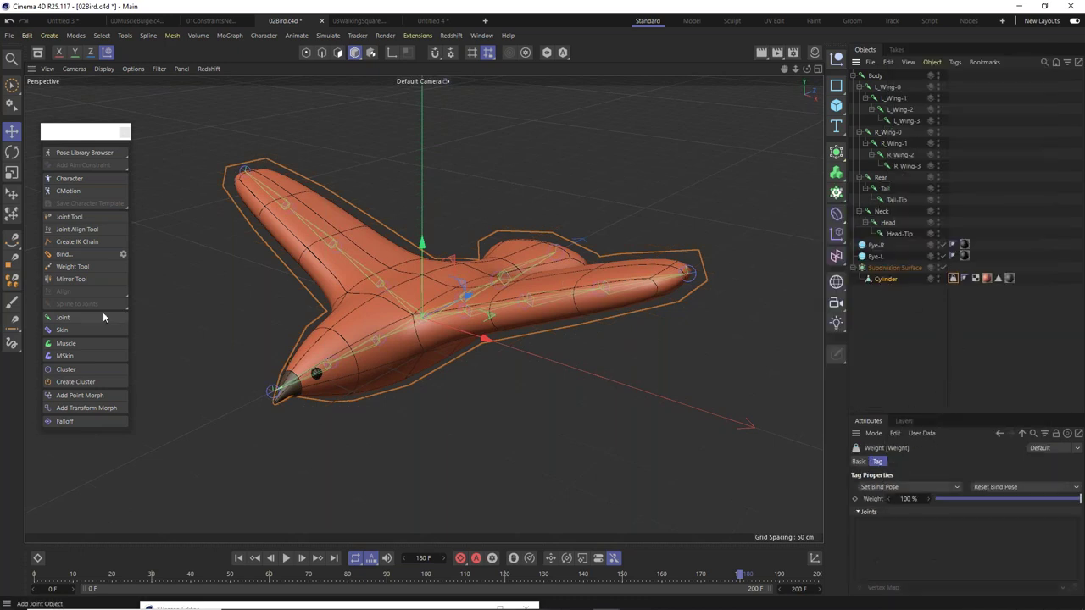
Put a Skin deformer under the Cylinder and expand the Weight tag's joint list from Body down.
click(69, 329)
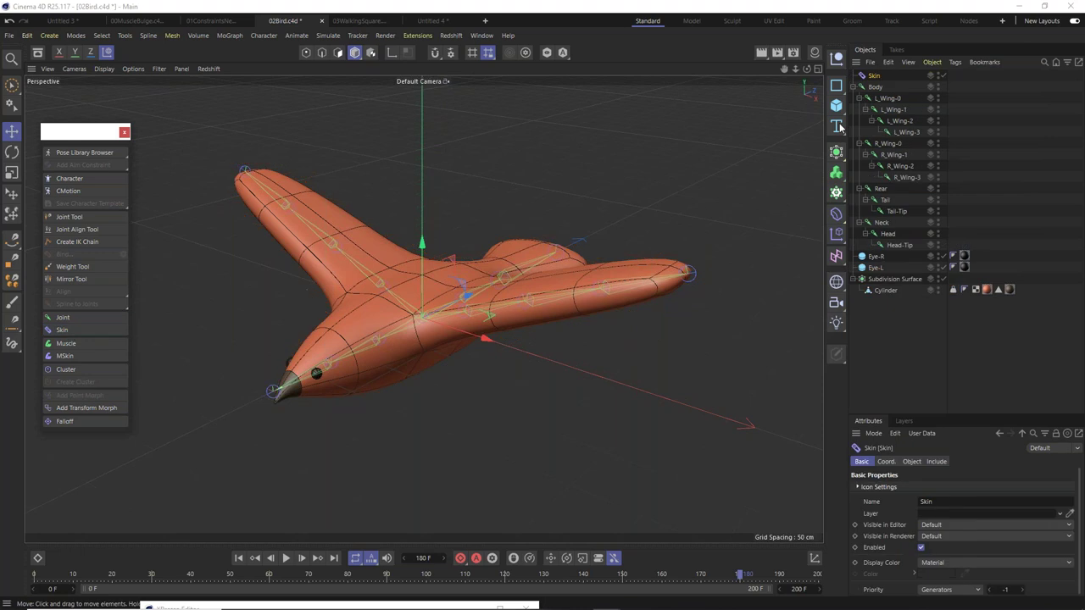
drag(887, 288, 887, 288)
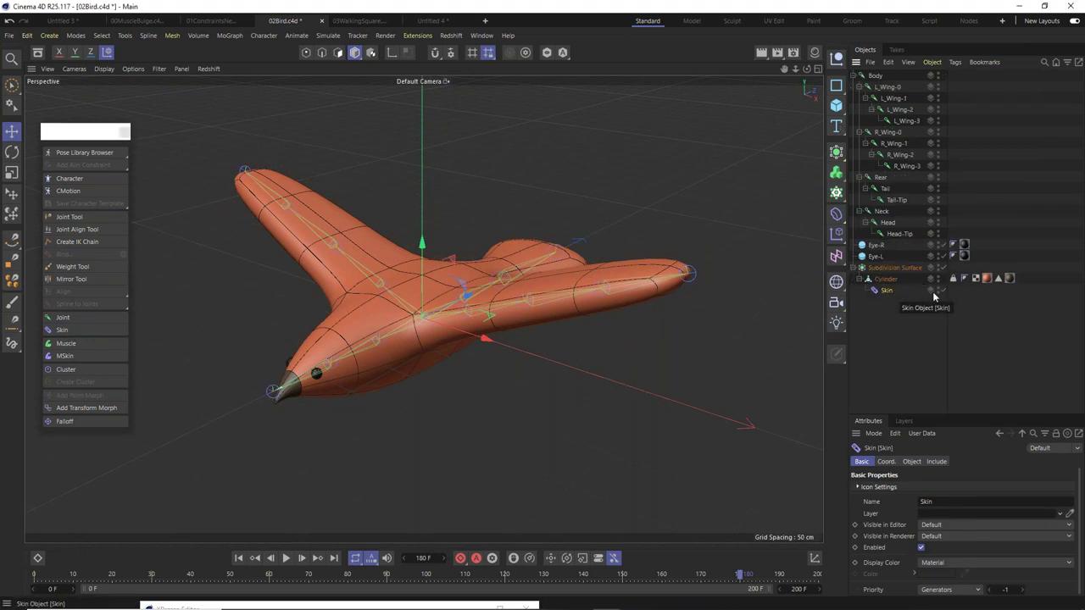
click(952, 279)
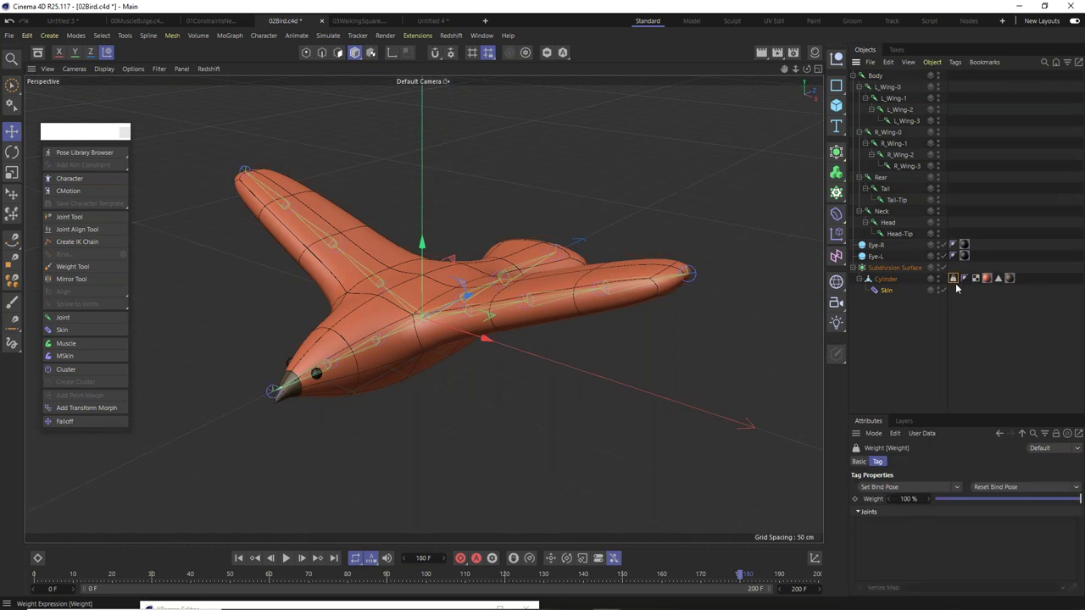
click(876, 77)
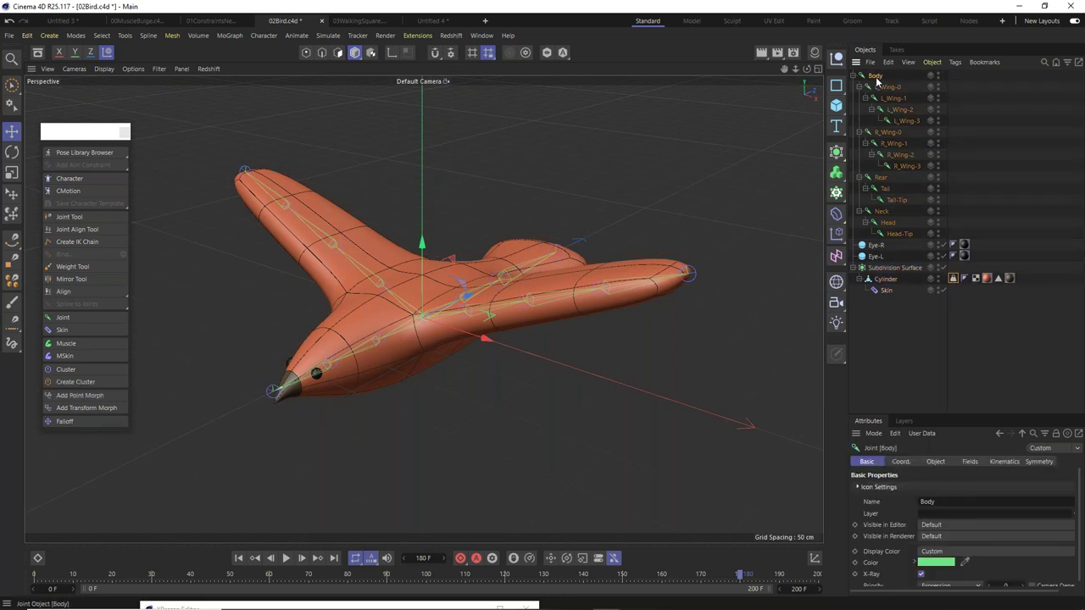
ctrl+click(953, 279)
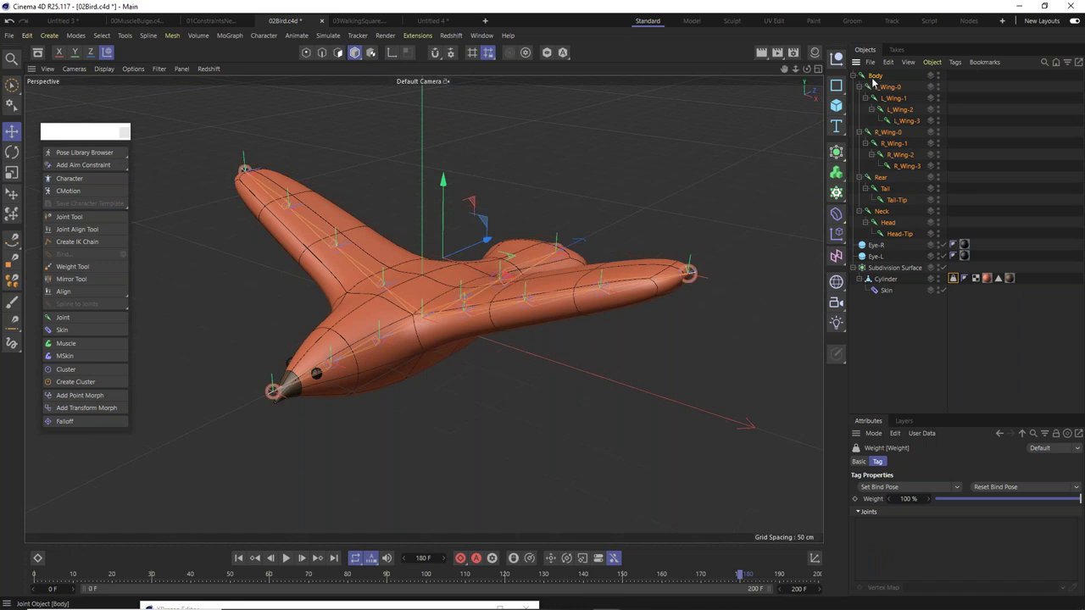
click(905, 512)
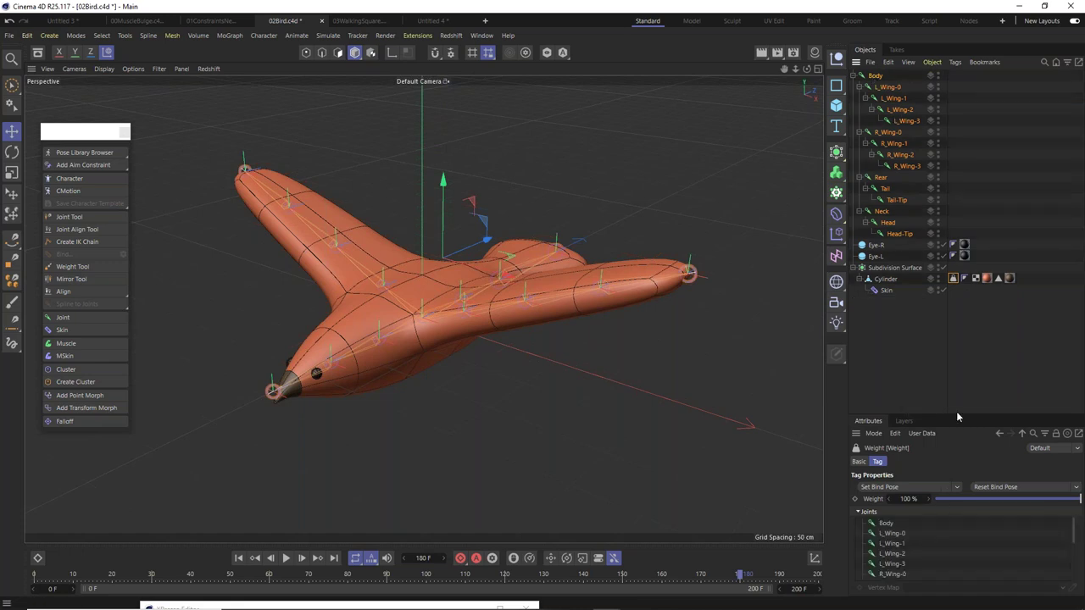
drag(958, 416, 952, 336)
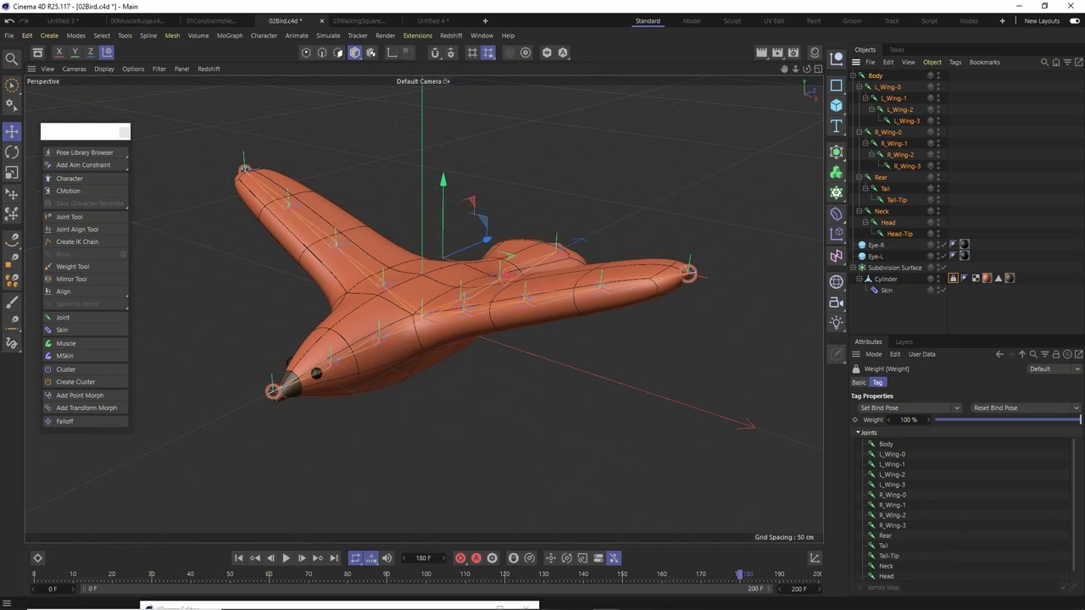
click(264, 36)
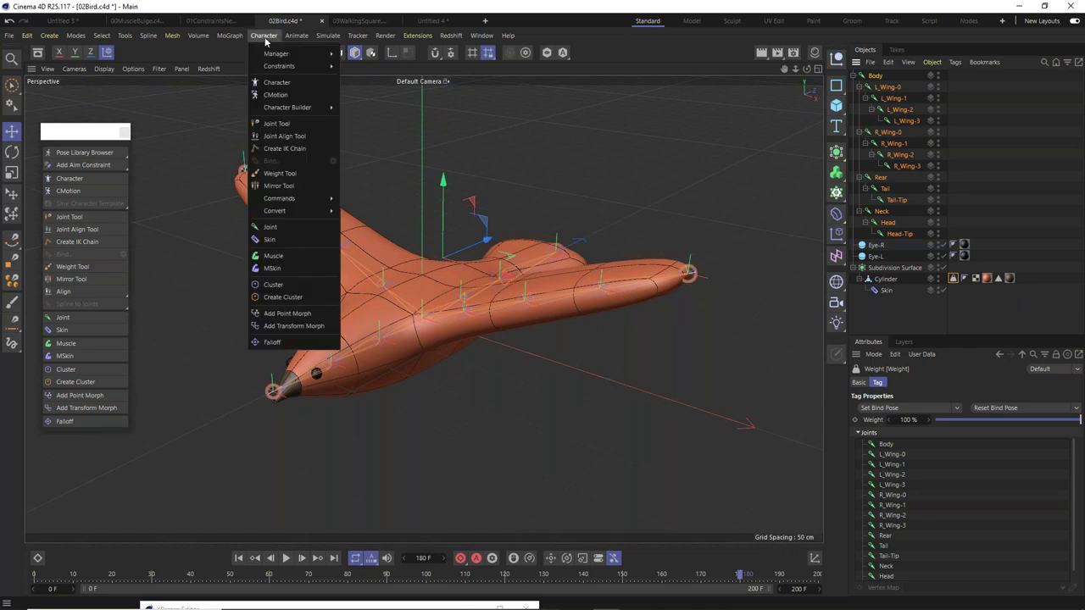
Open the Weight Manager from the Weight tag, disable Subdivision Surface smoothing, and dock it beside the viewport.
mouse_move(281, 56)
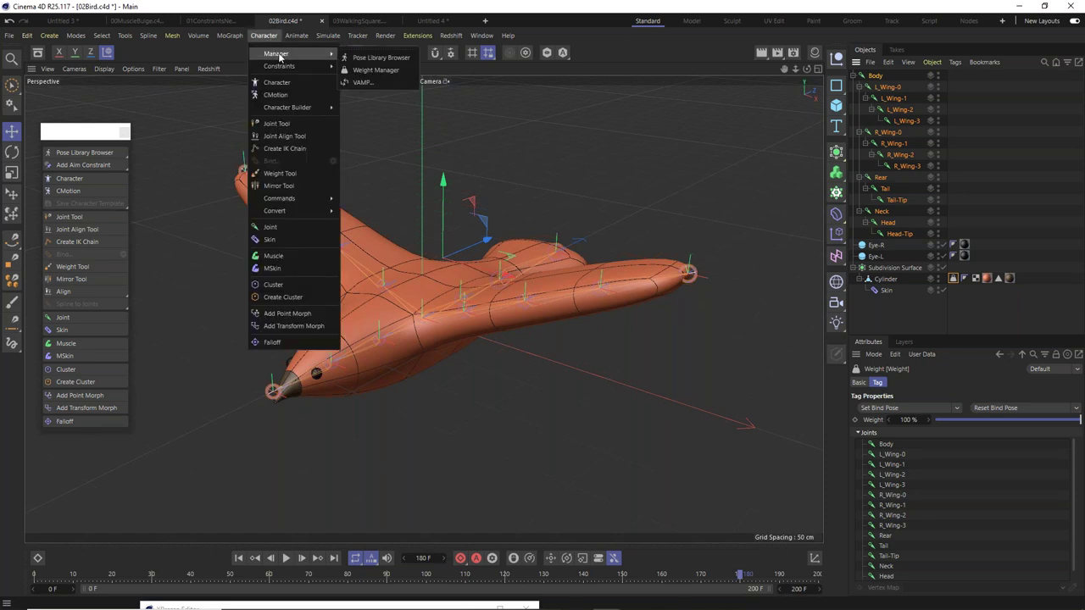
click(376, 69)
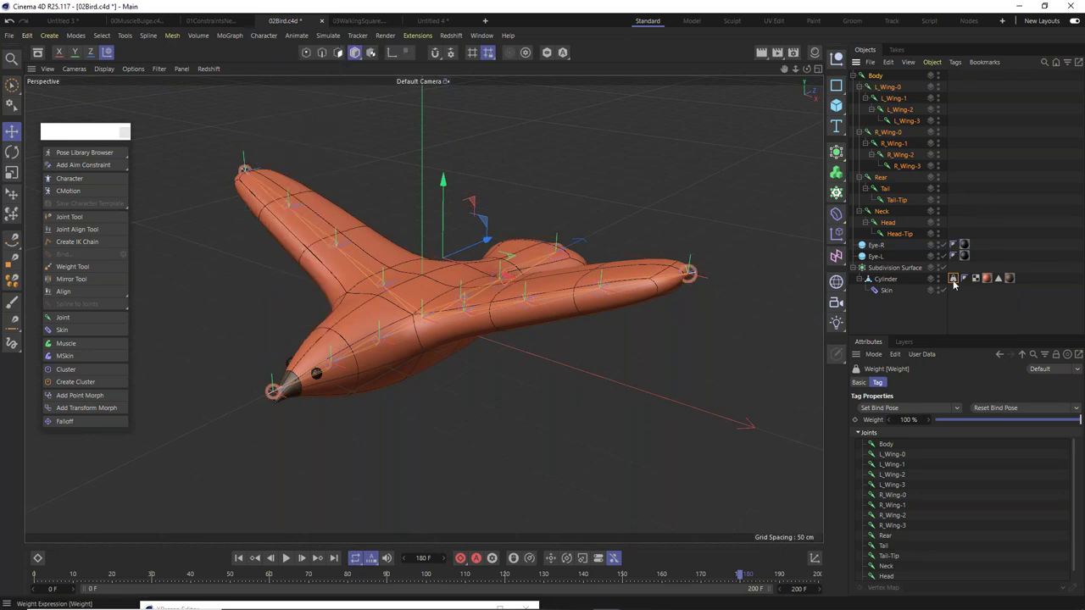
double_click(954, 280)
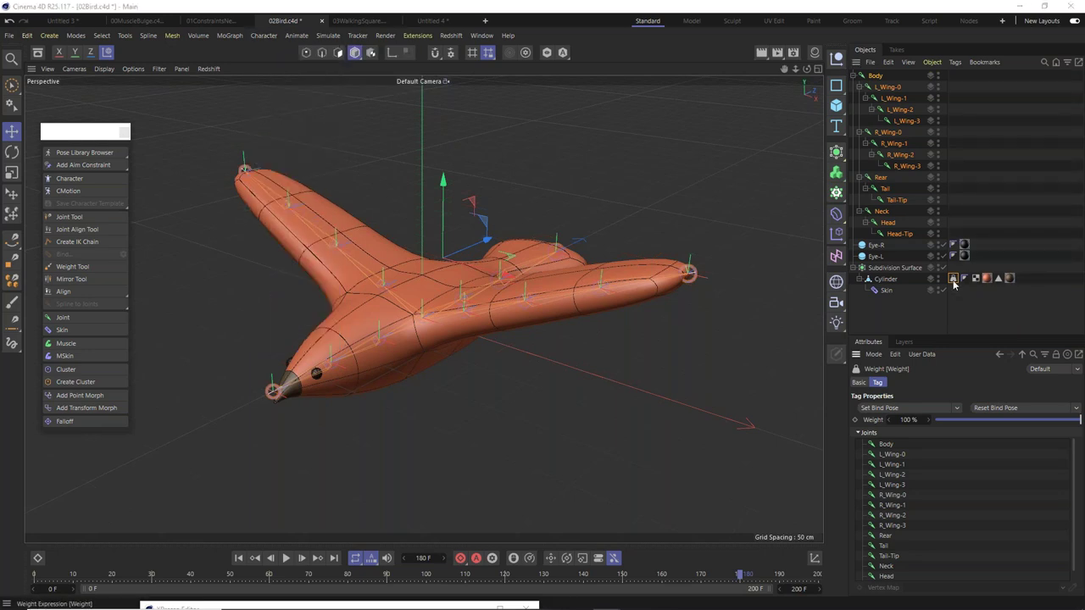
drag(901, 124, 608, 156)
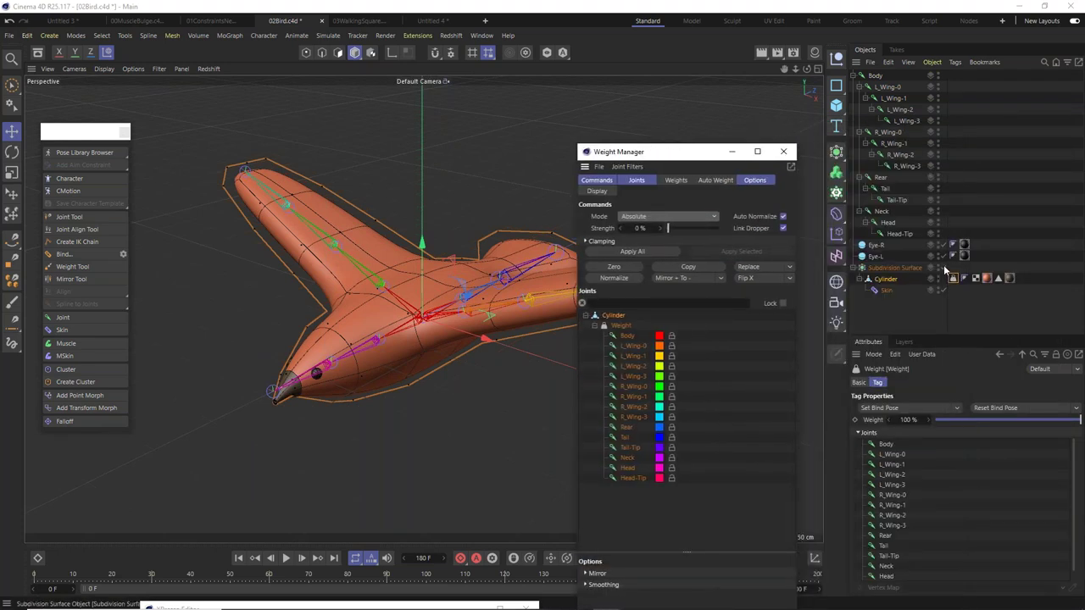
click(942, 268)
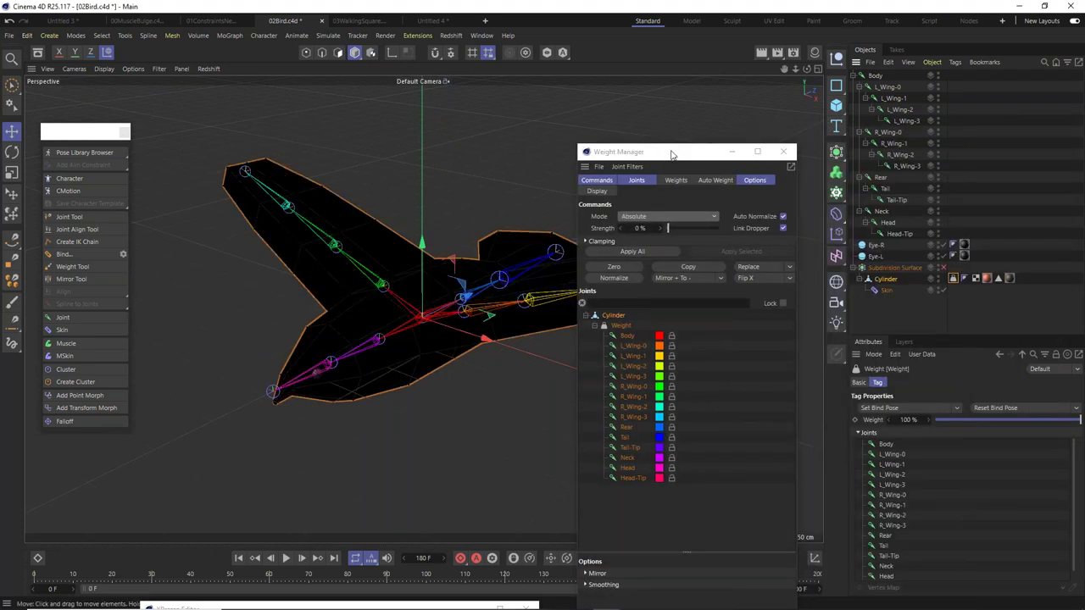
drag(671, 154, 550, 138)
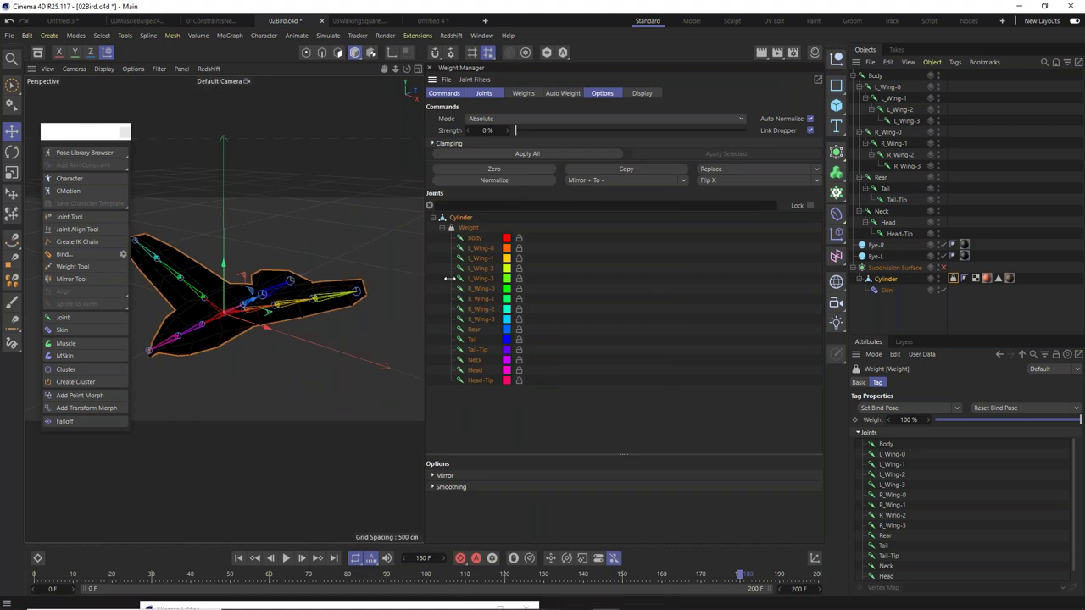
drag(424, 298, 600, 298)
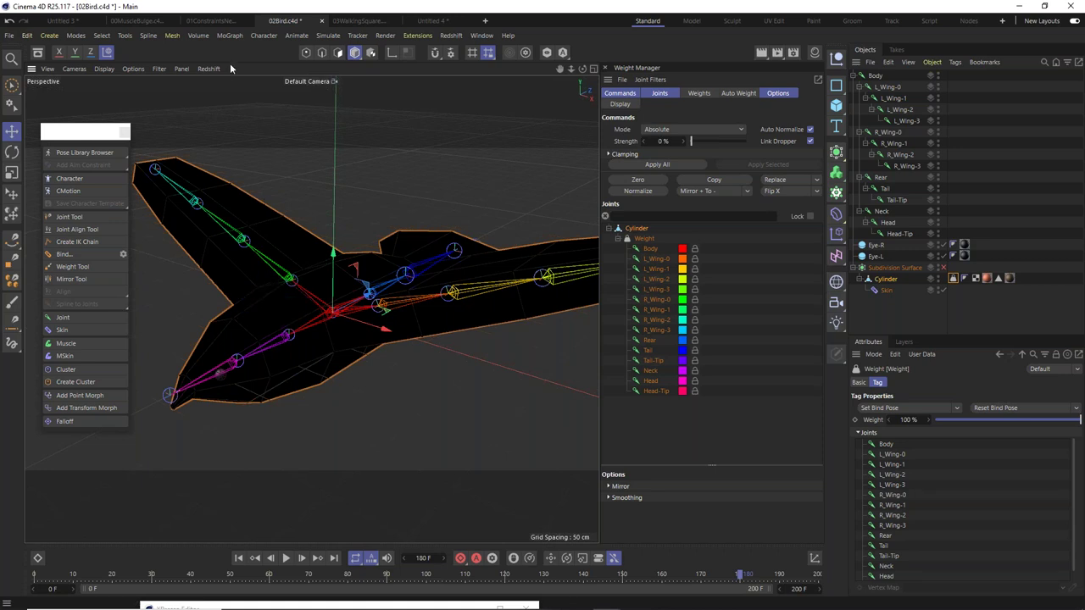
Switch the bird mesh to Points mode and activate the Weight Tool.
click(305, 55)
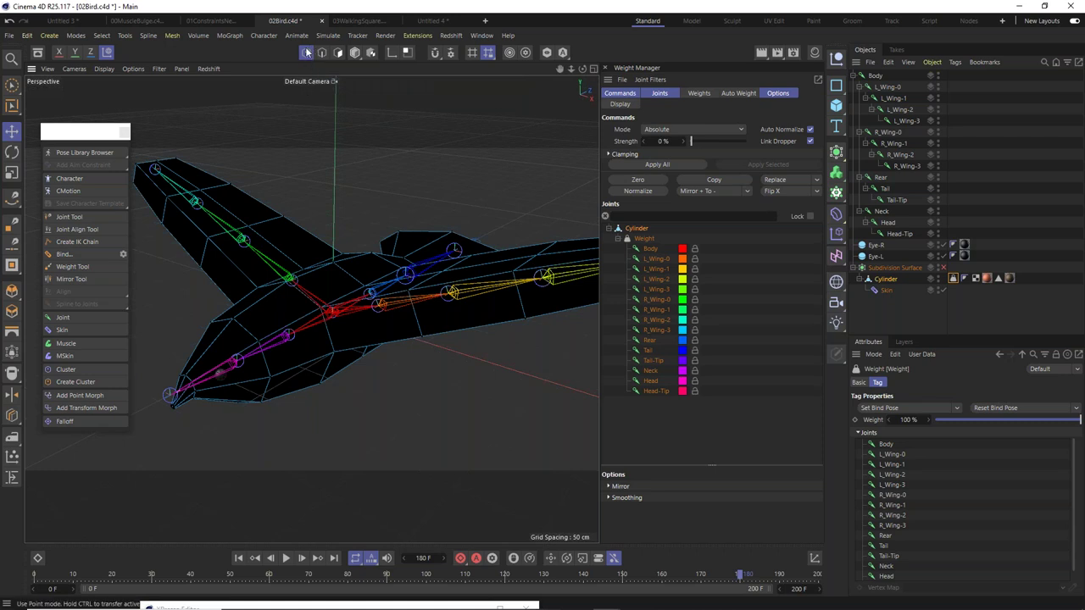
alt+drag(320, 333, 350, 175)
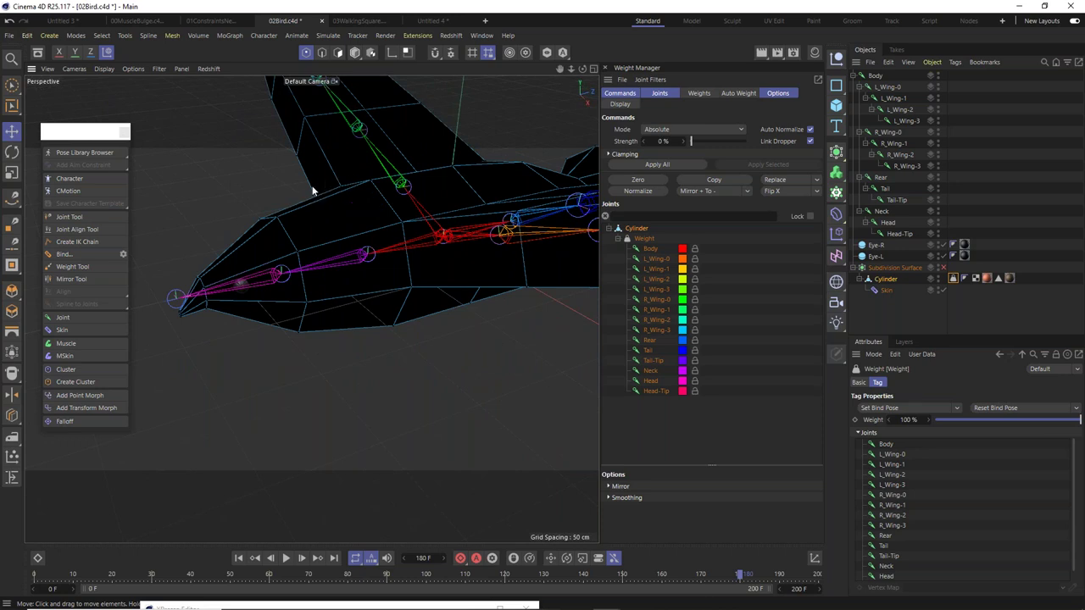
click(75, 267)
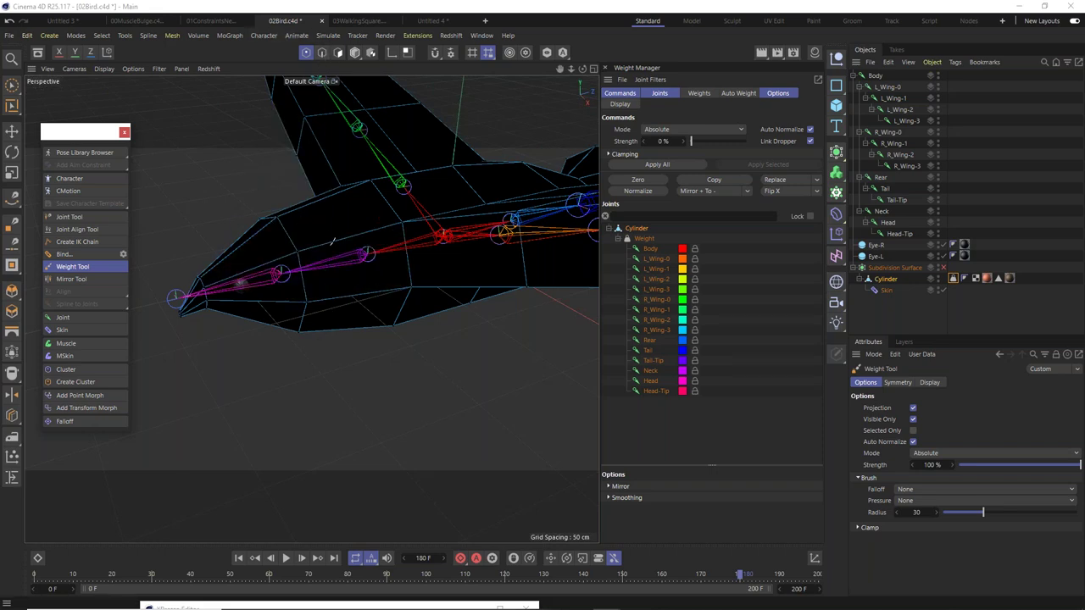
alt+drag(338, 276, 406, 284)
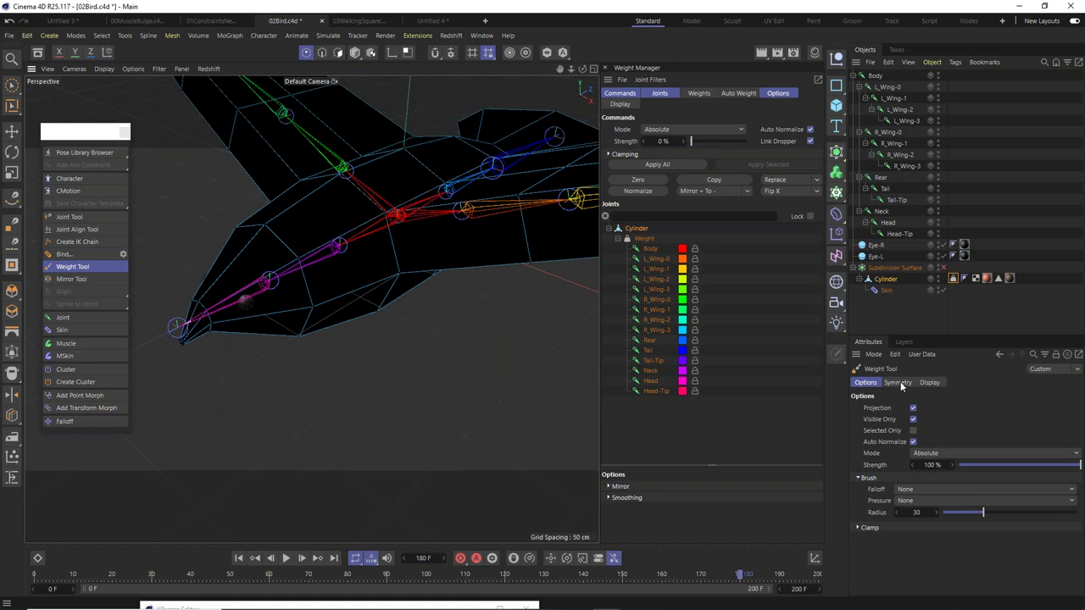
Enable Weight Tool symmetry in Name mode with L_ and R_ prefixes.
click(899, 383)
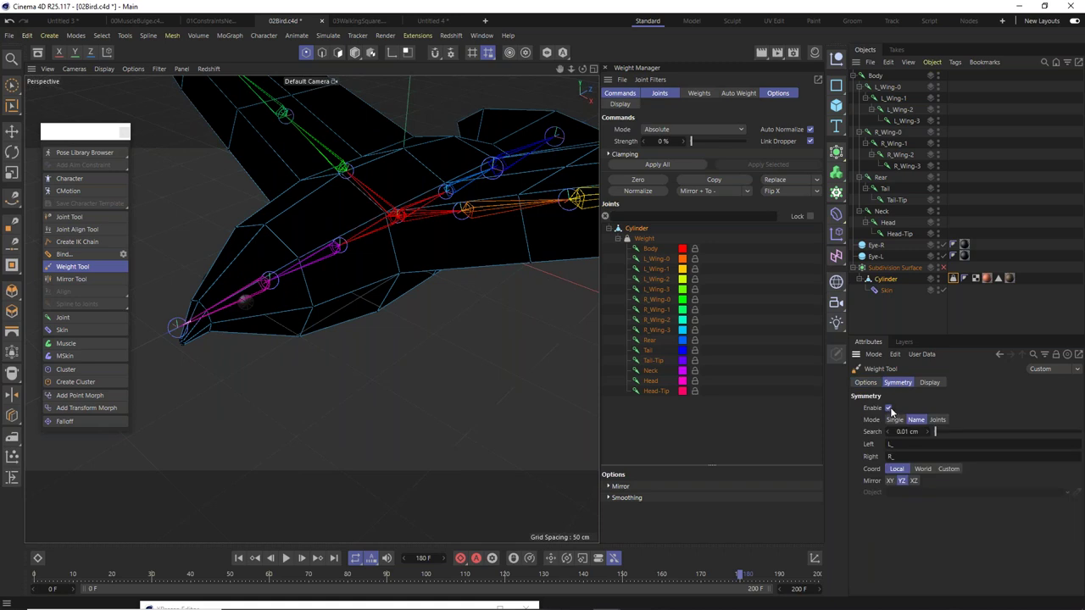
click(902, 444)
click(905, 456)
click(902, 444)
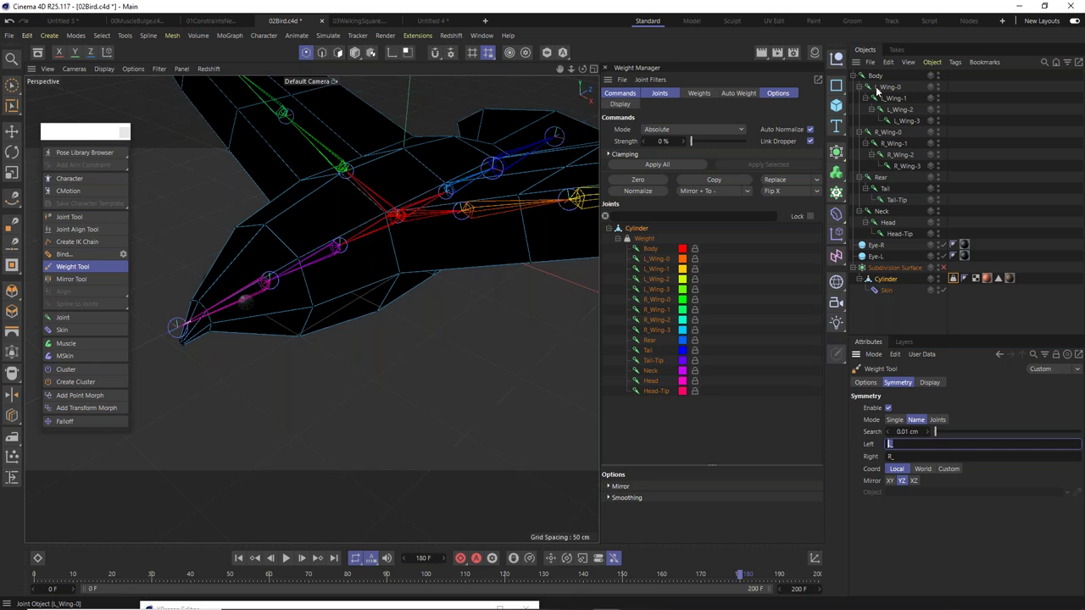
key(Tab)
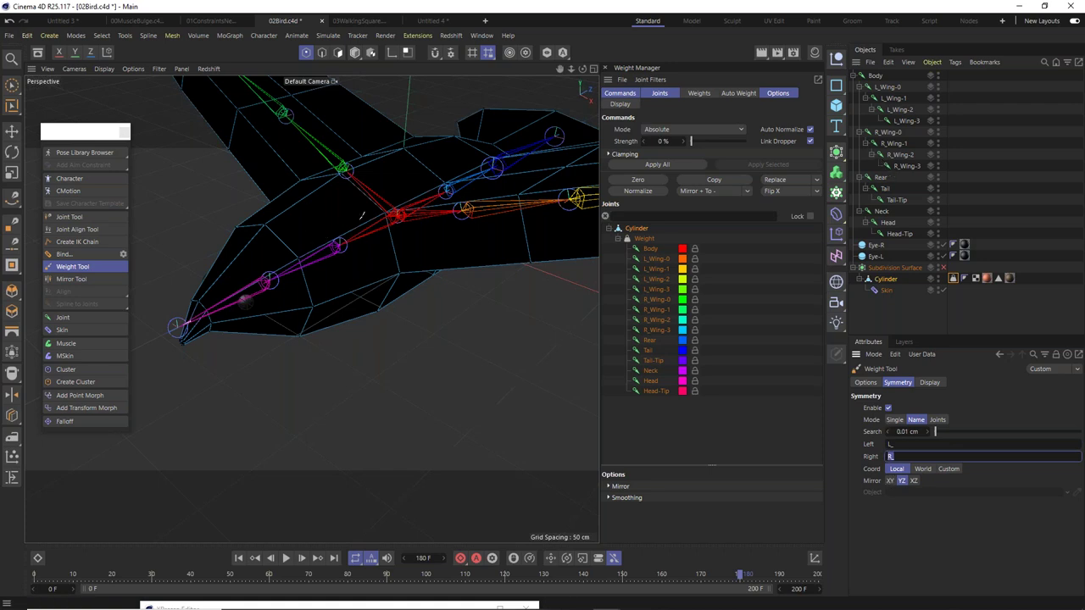
Trial-paint Neck weight on the bird's body, then undo it.
alt+drag(320, 271, 261, 278)
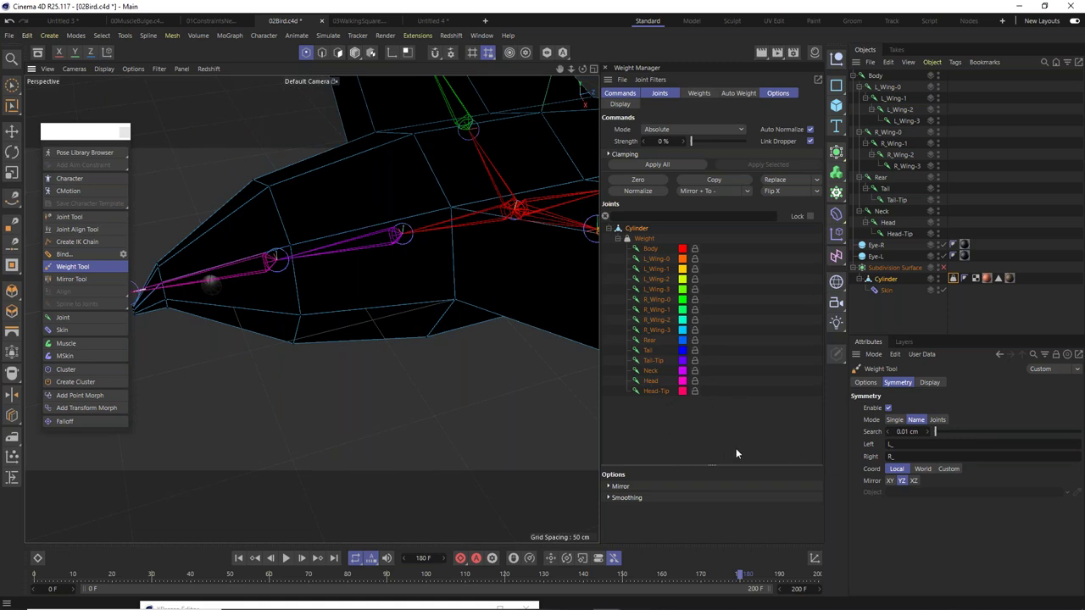
alt+drag(315, 204, 339, 239)
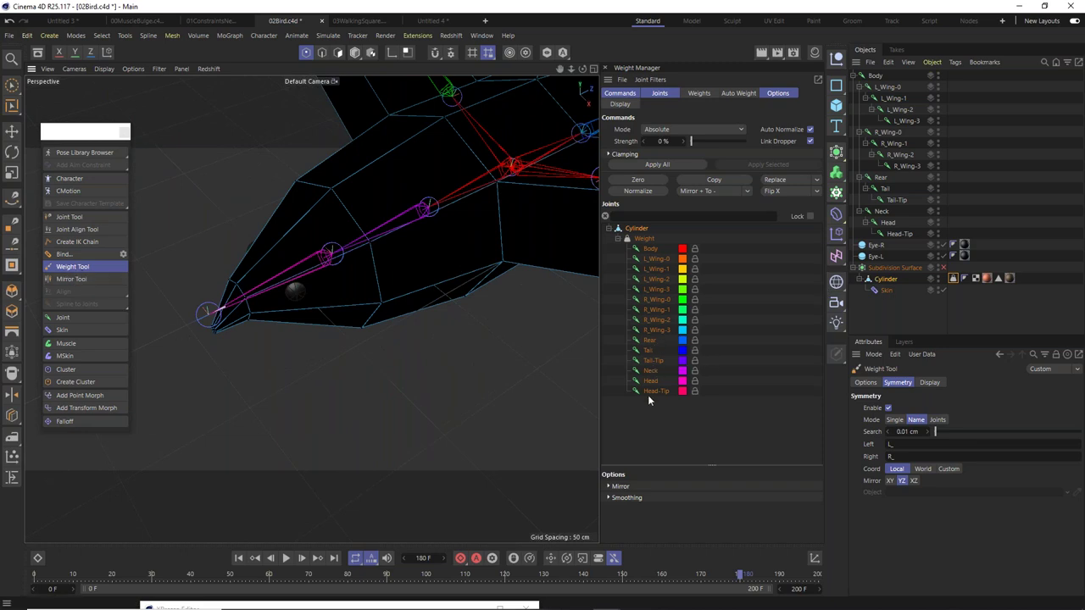
alt+drag(418, 289, 377, 309)
alt+drag(477, 300, 457, 271)
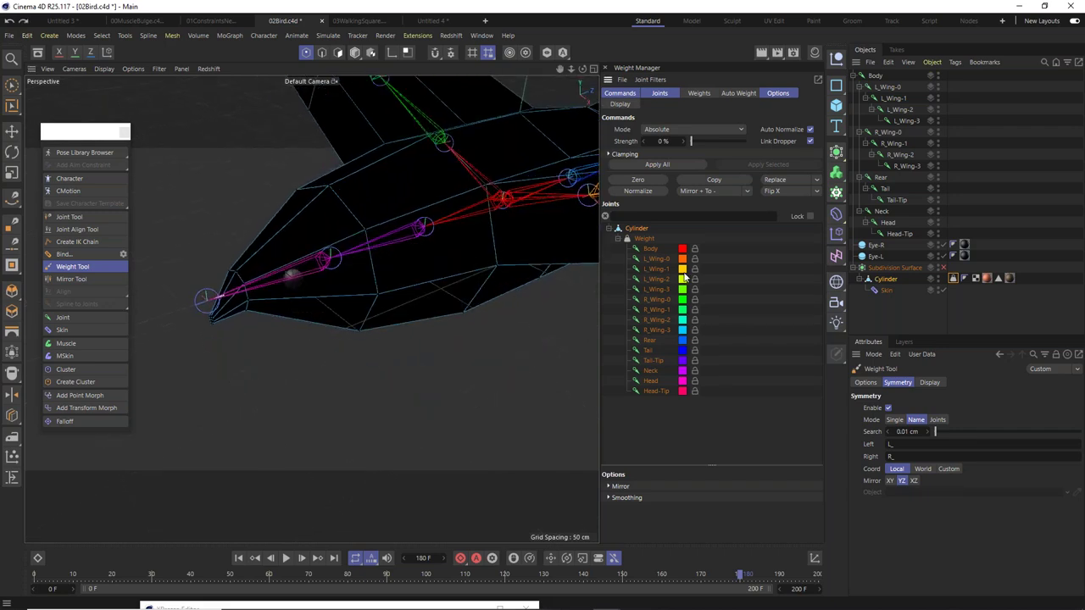
click(651, 370)
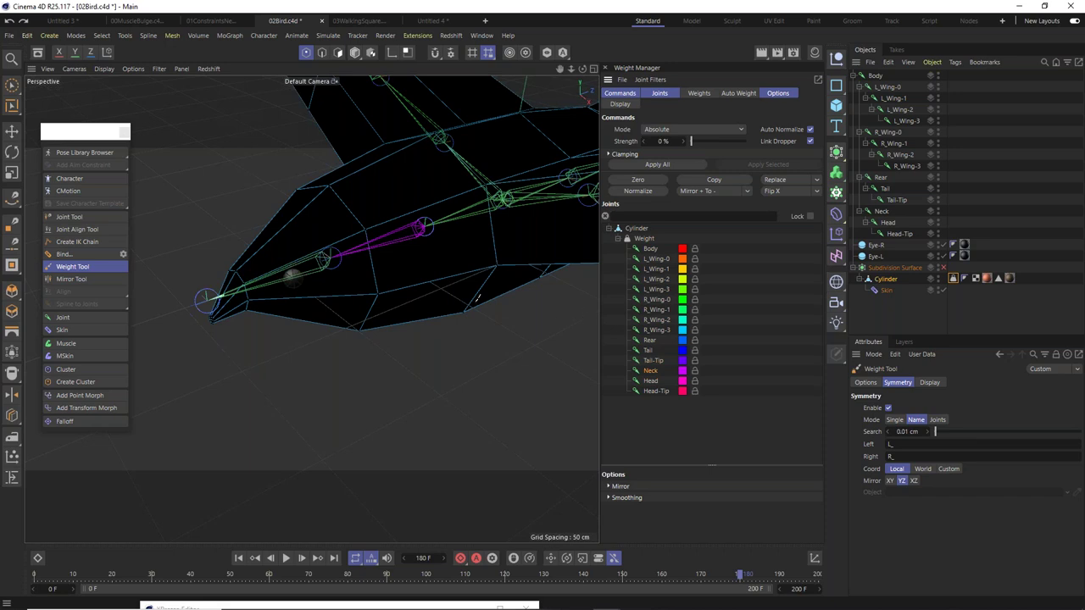
click(379, 287)
mouse_move(379, 286)
alt+mouse_down()
mouse_move(512, 208)
mouse_move(474, 212)
mouse_move(543, 208)
mouse_move(483, 210)
mouse_move(512, 209)
mouse_move(434, 253)
alt+mouse_up()
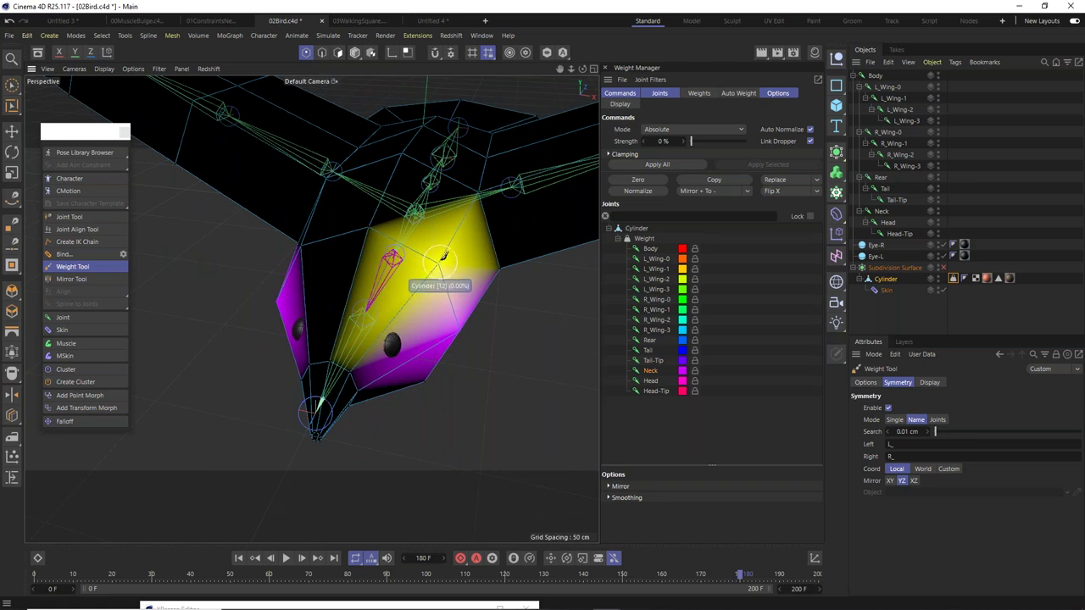
click(435, 262)
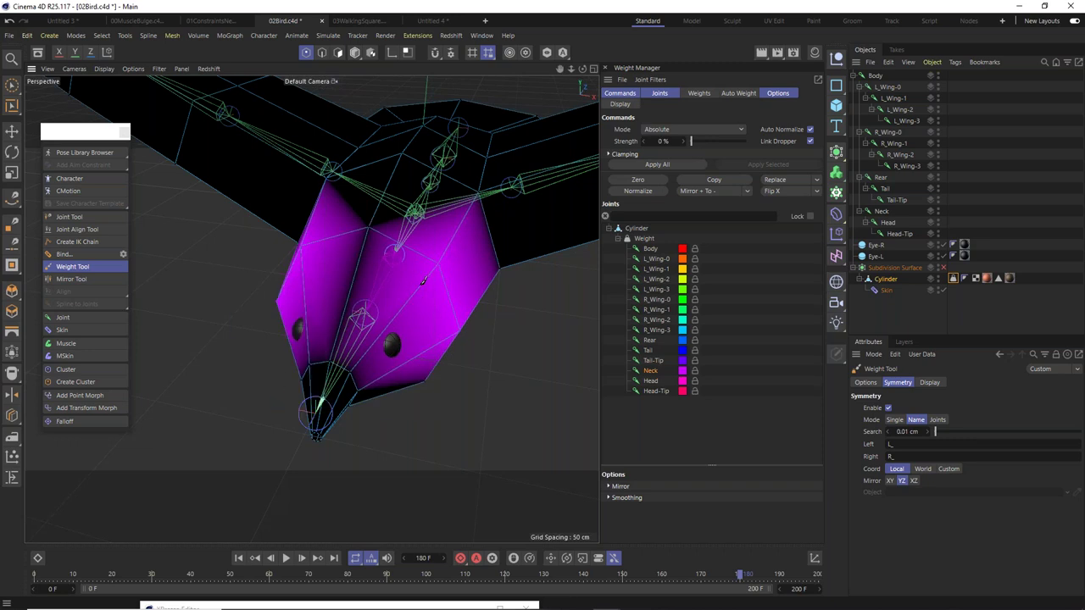
key(ctrl+z)
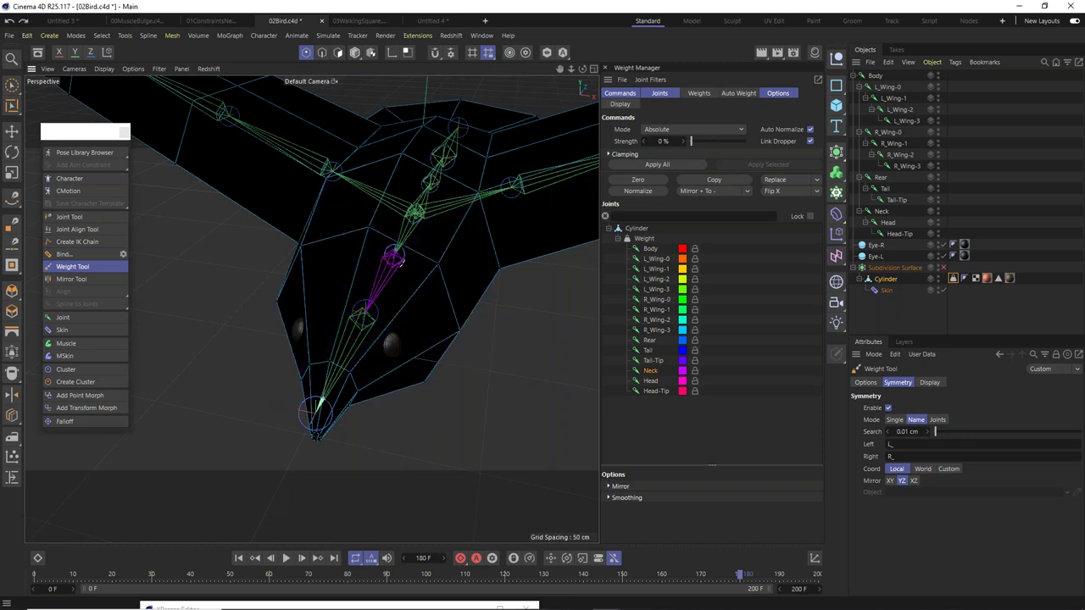
Paint L_Wing-0 weight on the inner wing, mirrored to R_Wing-0 by symmetry.
alt+drag(424, 224, 347, 238)
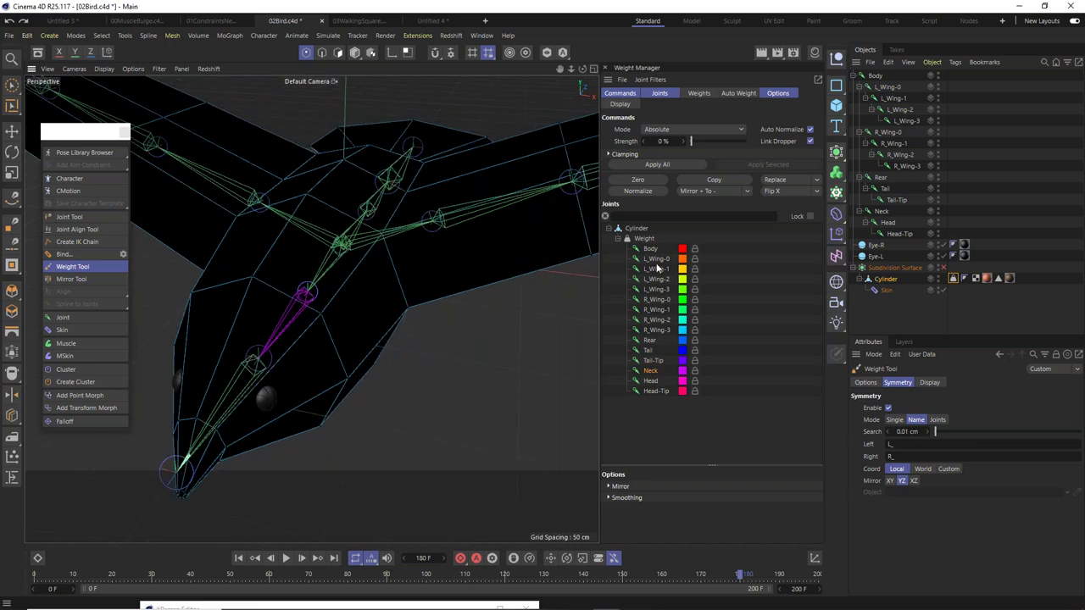
click(657, 260)
alt+drag(474, 254, 519, 245)
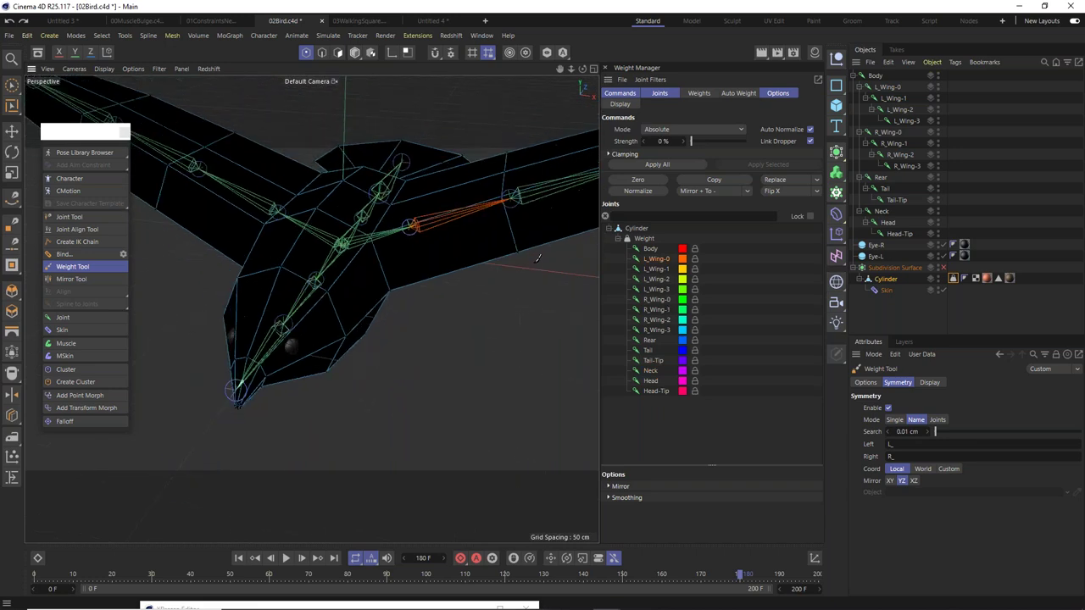
click(517, 246)
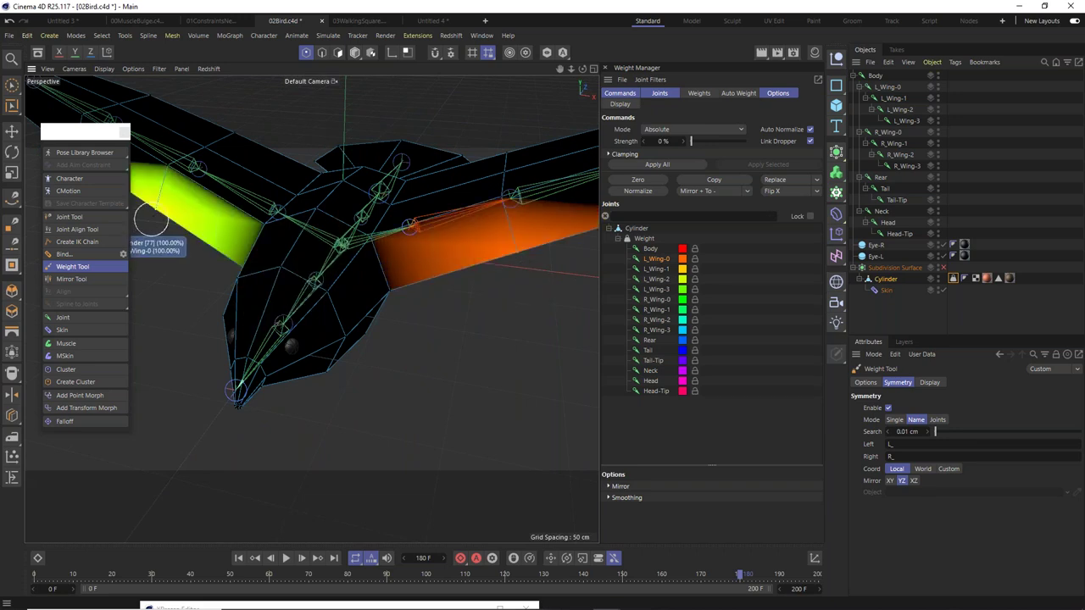
drag(97, 132, 56, 225)
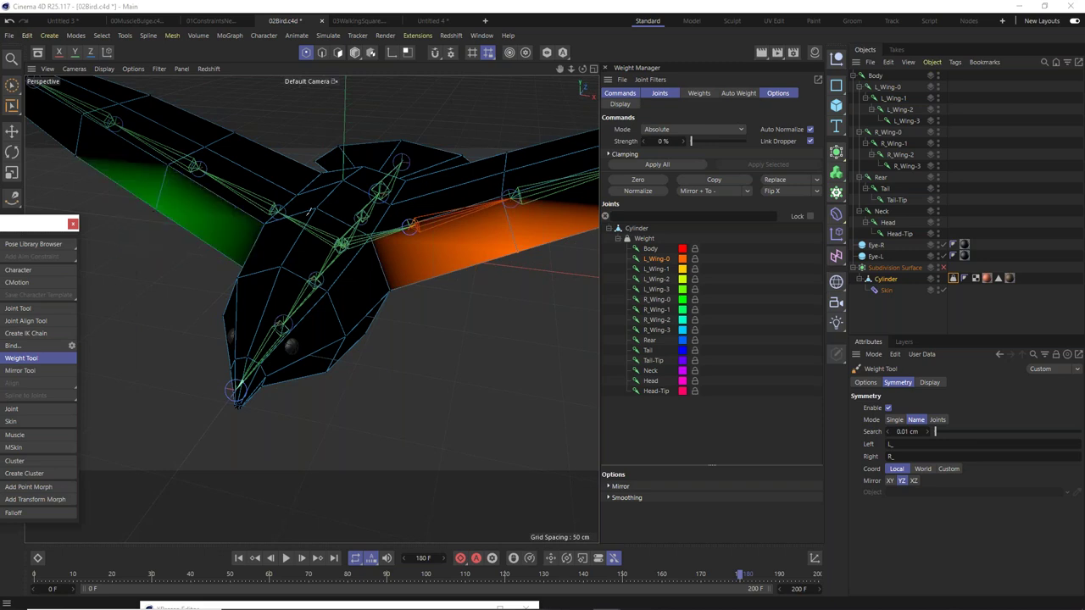
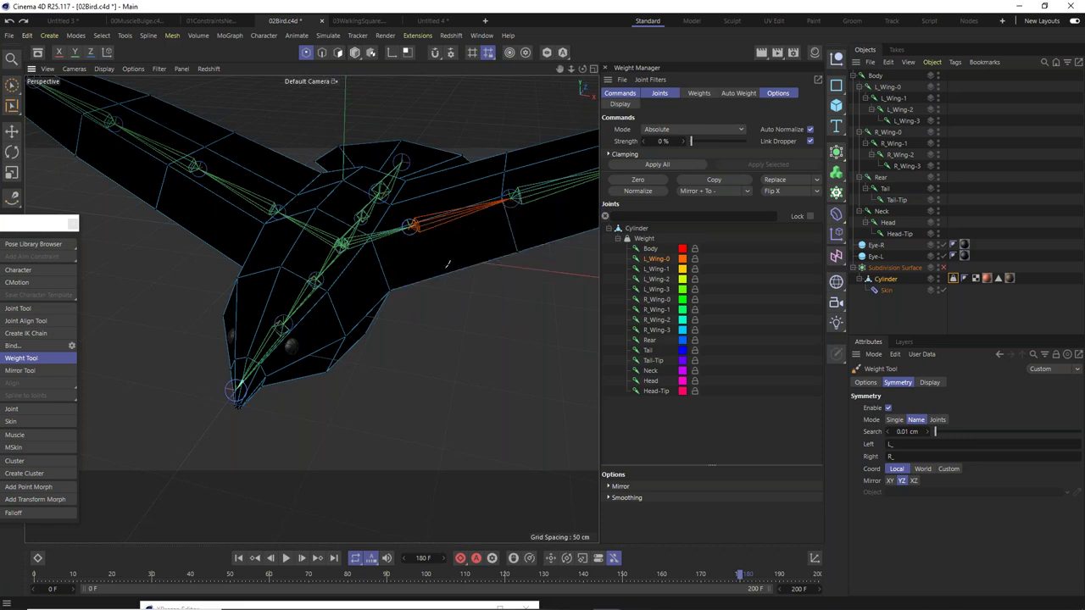
Inspect the Body and Neck joint influences from side and underside views, then switch to the Move tool.
alt+drag(354, 263, 419, 264)
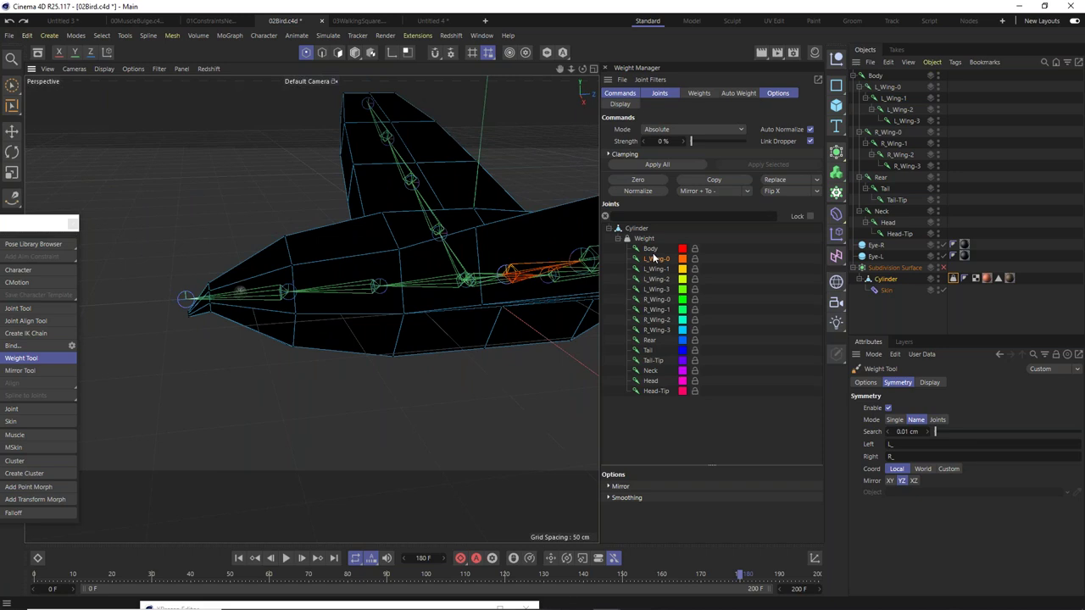
click(650, 250)
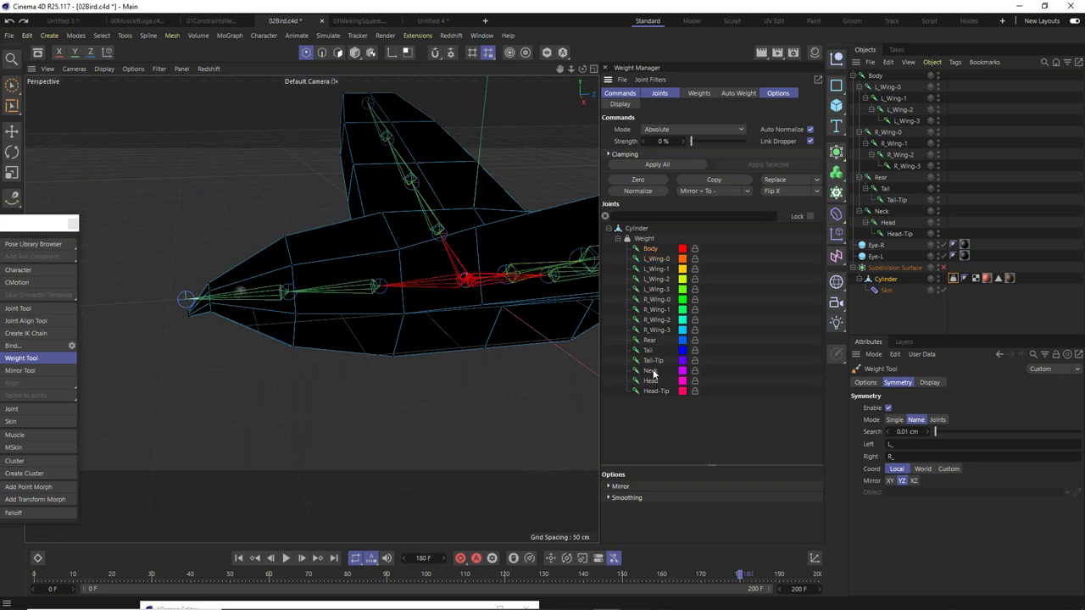
click(654, 373)
alt+drag(458, 268, 392, 254)
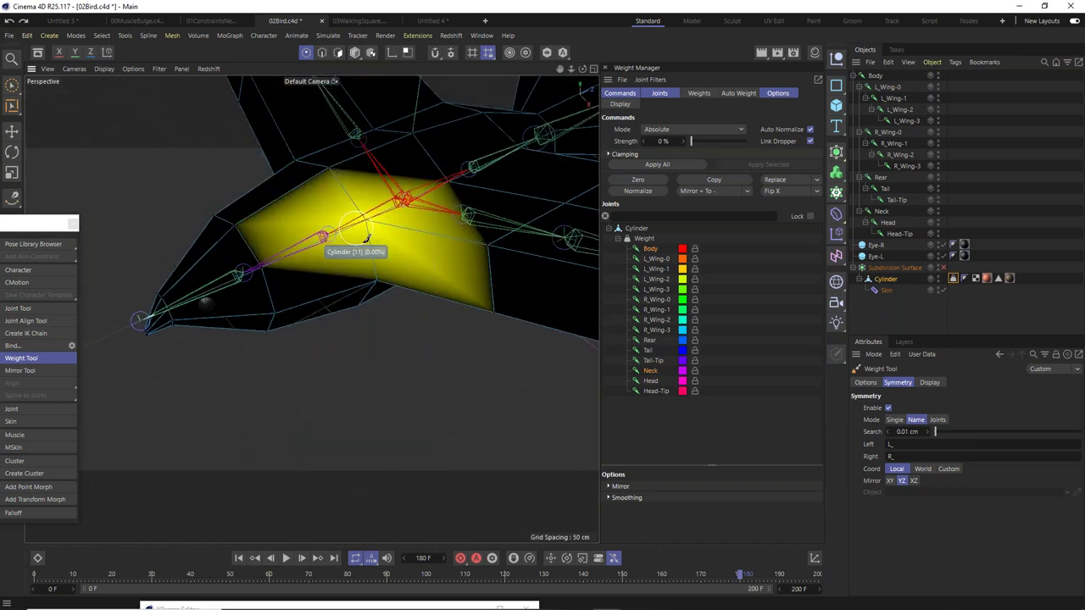
scroll(375, 254, up, 8)
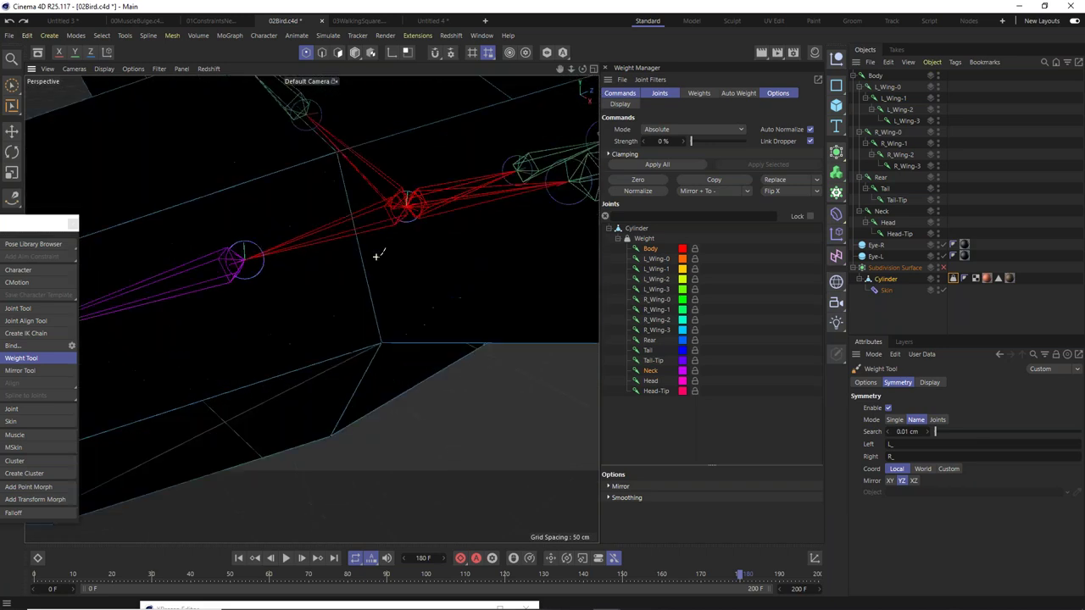
click(12, 131)
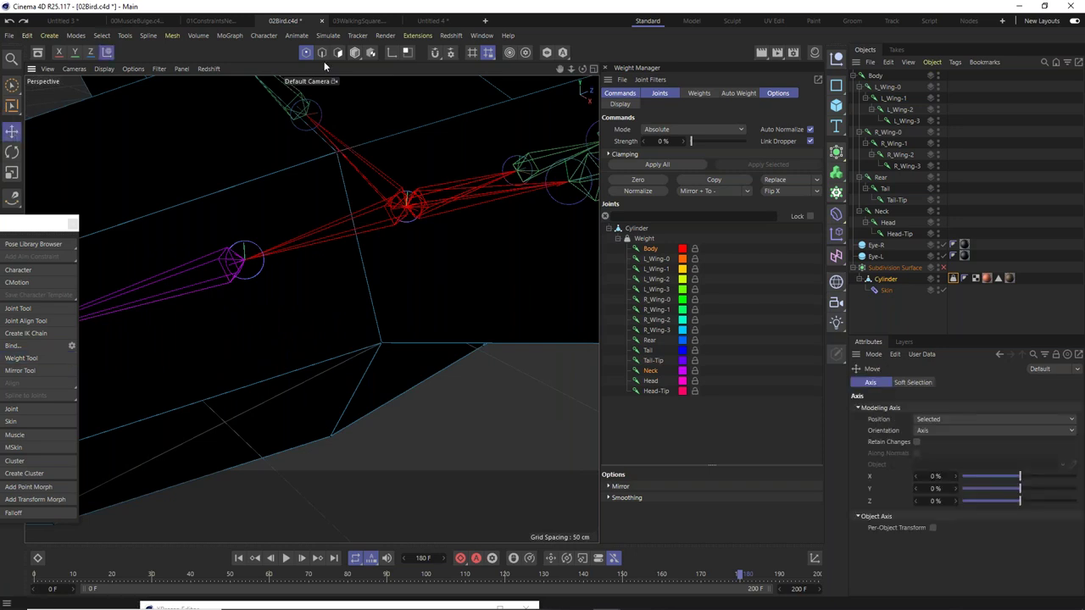
Select a body vertex beside the wing root, add a second point, and toggle between Weight Tool and Move tool.
click(382, 342)
scroll(404, 305, down, 3)
alt+drag(405, 305, 411, 332)
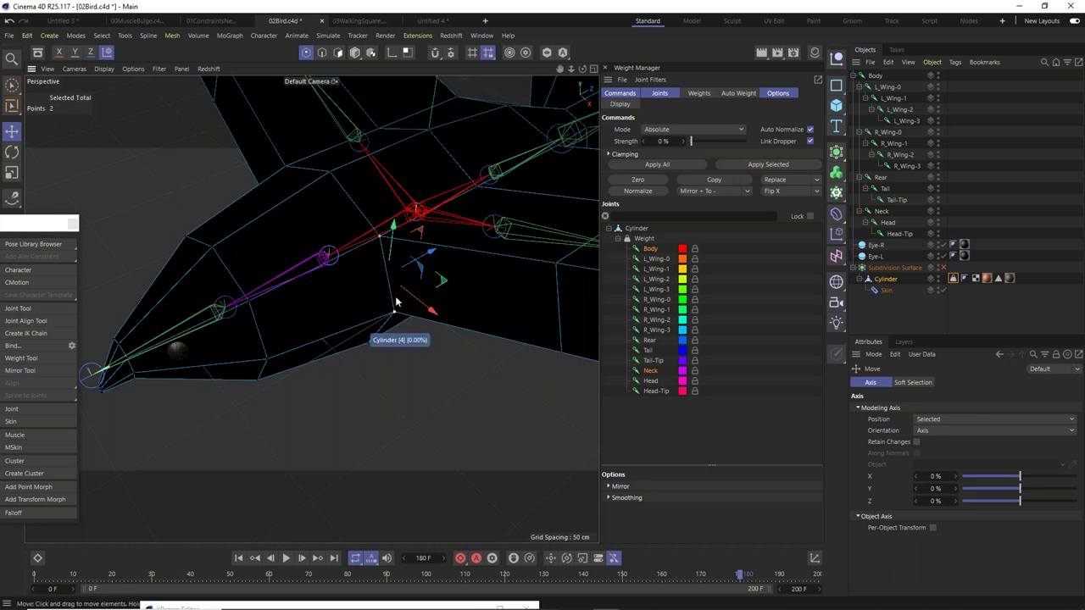
alt+drag(339, 201, 390, 364)
click(388, 363)
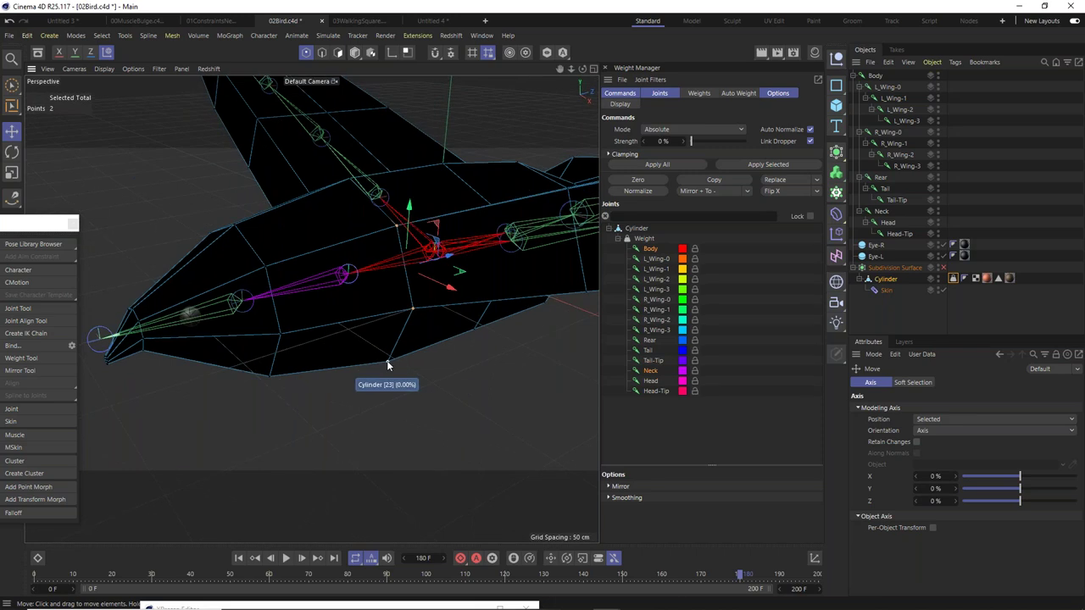
click(412, 309)
shift+click(404, 239)
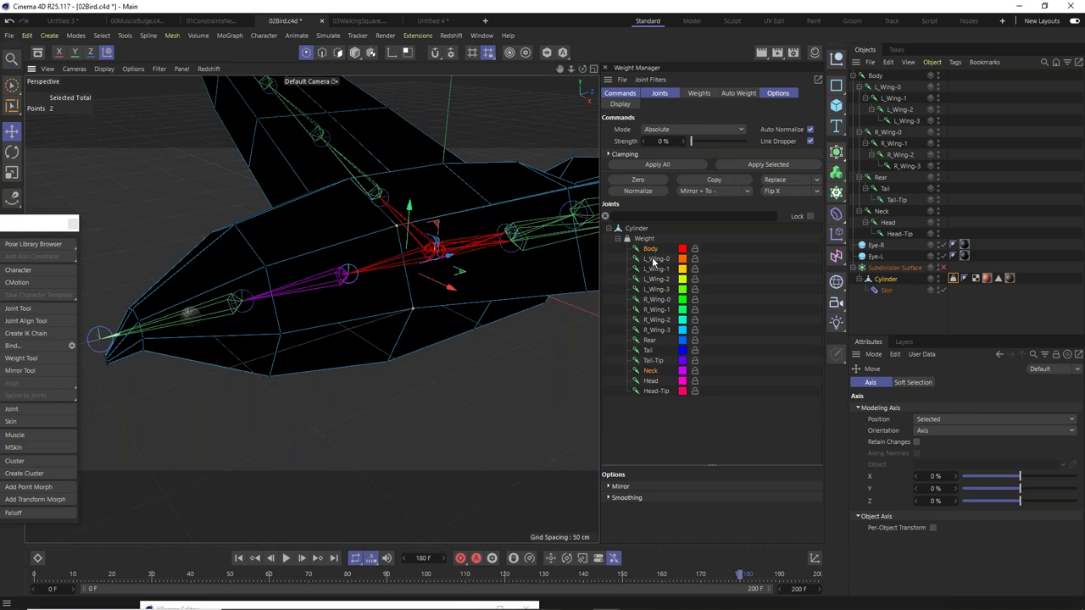
click(24, 358)
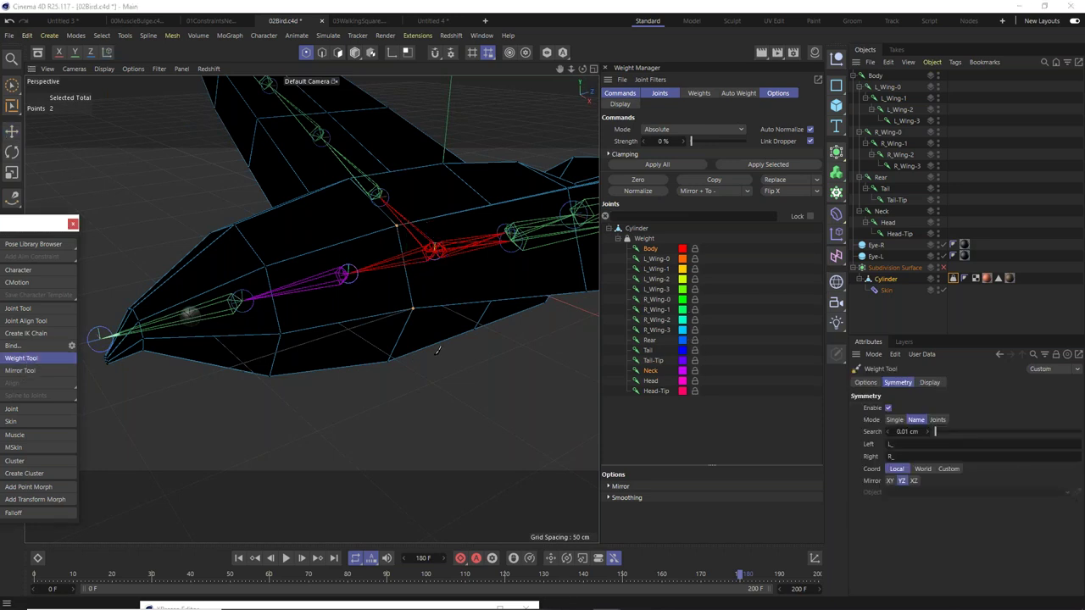
click(12, 131)
Return to the Weight Tool, target L_Wing-0, and raise painting strength to 100%.
click(32, 358)
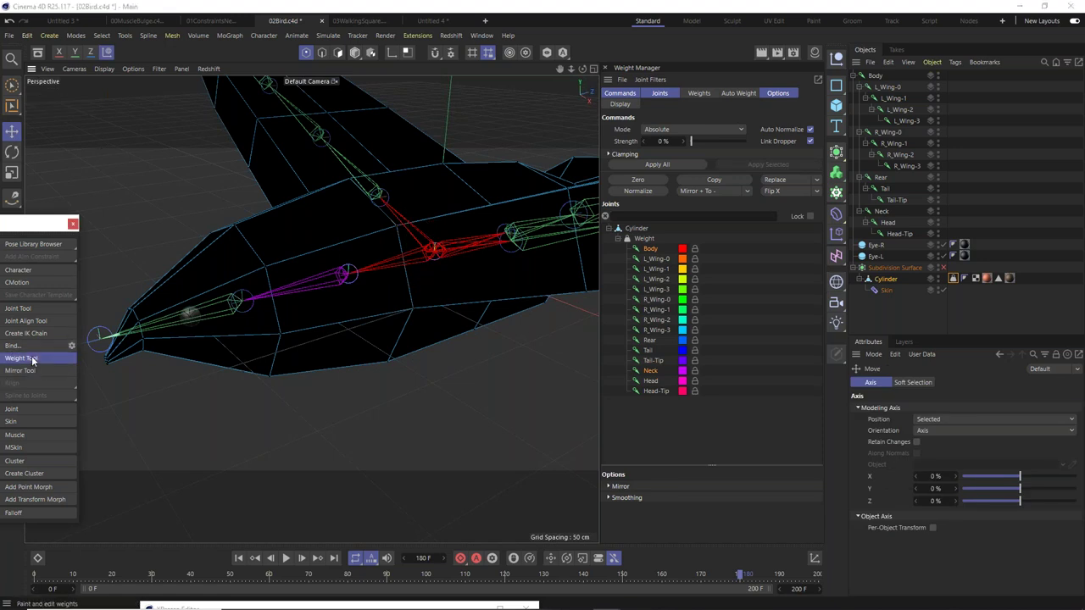
click(661, 259)
alt+drag(541, 270, 379, 235)
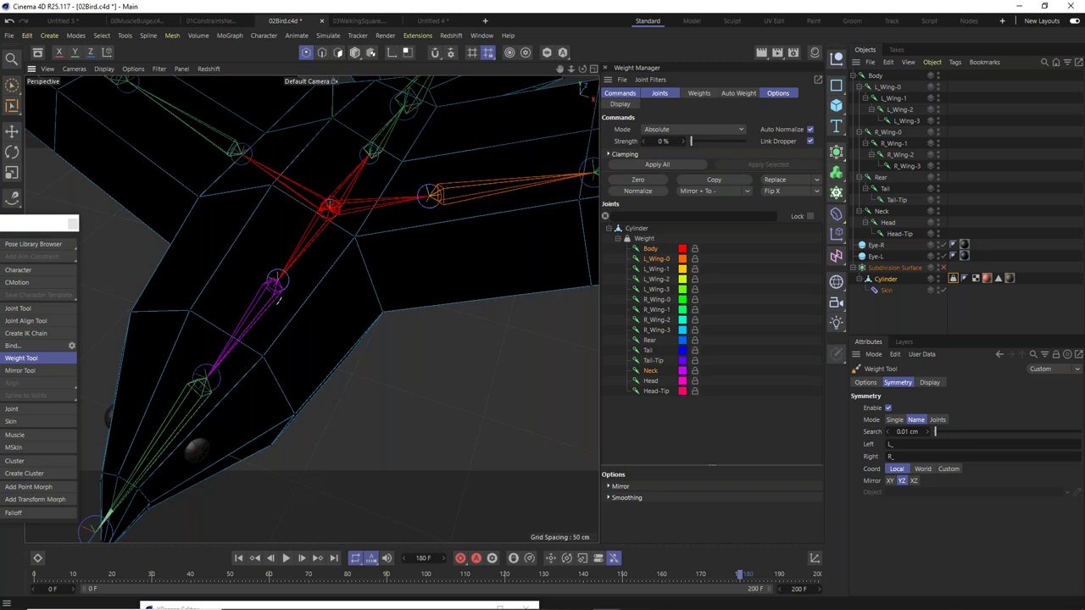
alt+drag(213, 350, 322, 254)
drag(691, 141, 817, 149)
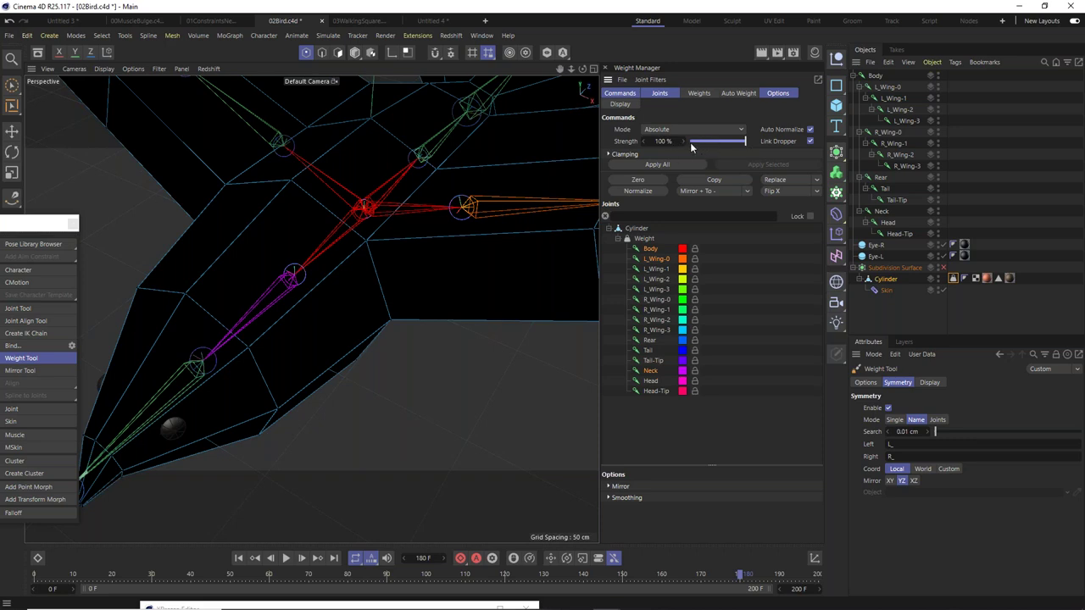
Paint weight onto the bird's wing root.
mouse_move(378, 310)
alt+mouse_down()
mouse_move(371, 245)
mouse_move(387, 320)
alt+mouse_up()
click(400, 338)
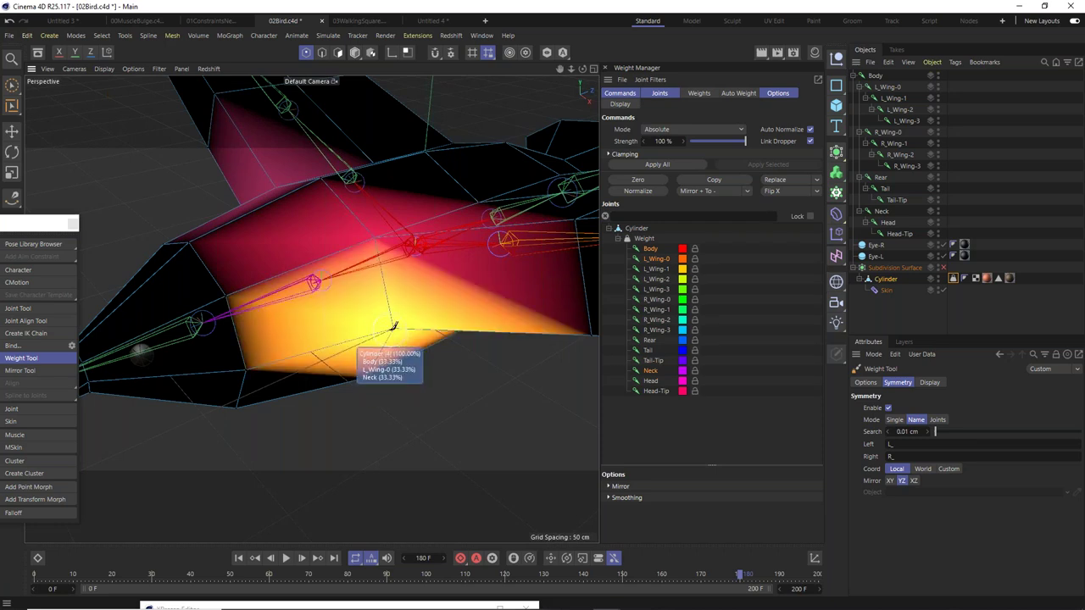
alt+drag(381, 307, 312, 360)
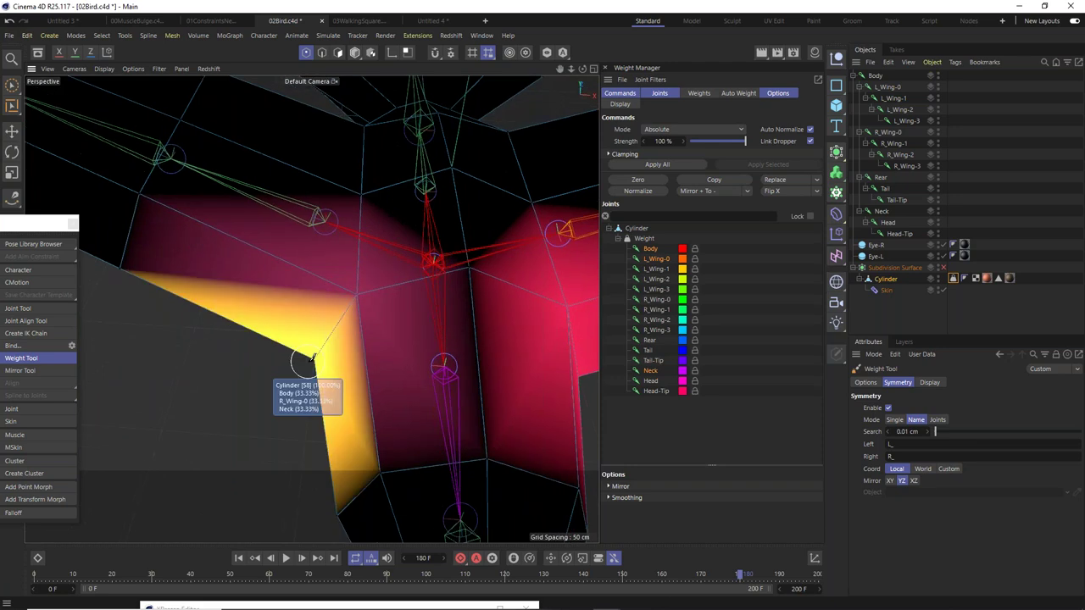
mouse_move(476, 339)
alt+mouse_down()
mouse_move(370, 368)
mouse_move(301, 362)
mouse_move(303, 395)
mouse_move(311, 309)
mouse_move(382, 381)
mouse_move(513, 325)
alt+mouse_up()
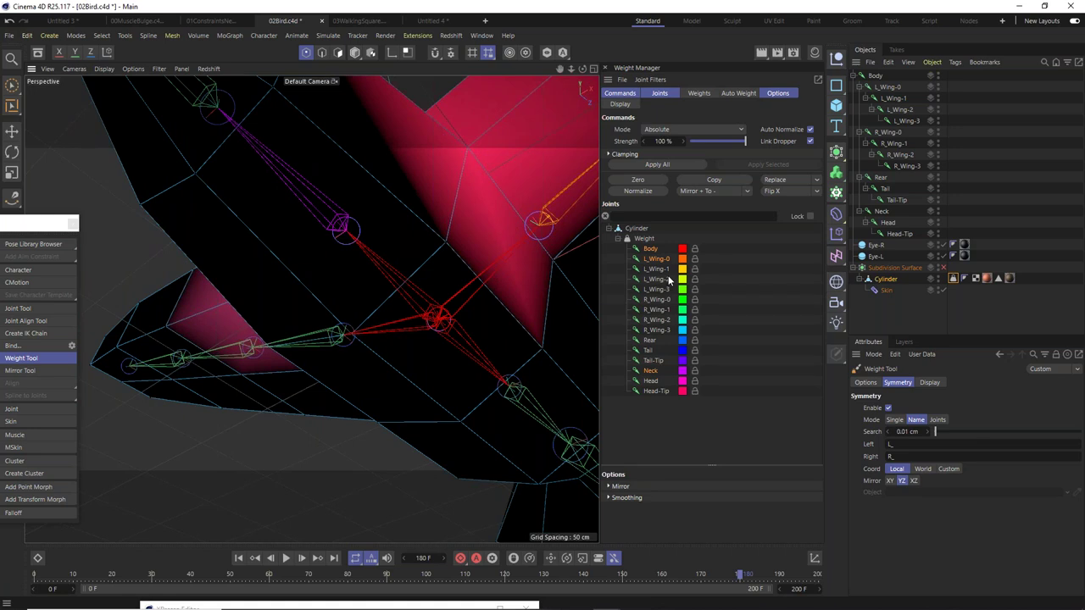
Compare the Body and Neck joint weights and check the torso from rear, underside and side views.
click(653, 250)
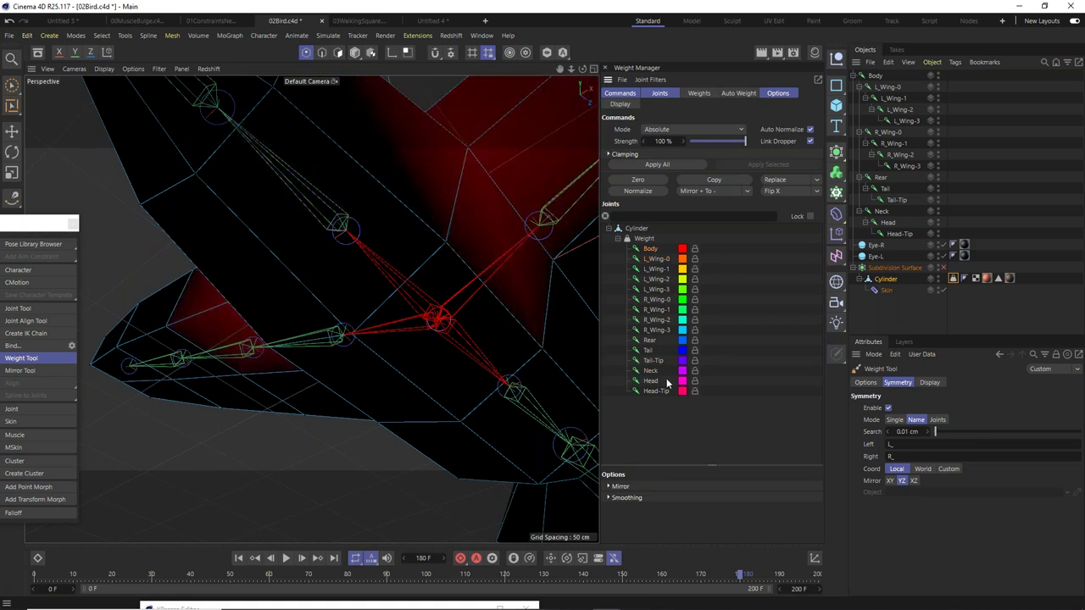
click(650, 371)
alt+drag(382, 278, 376, 286)
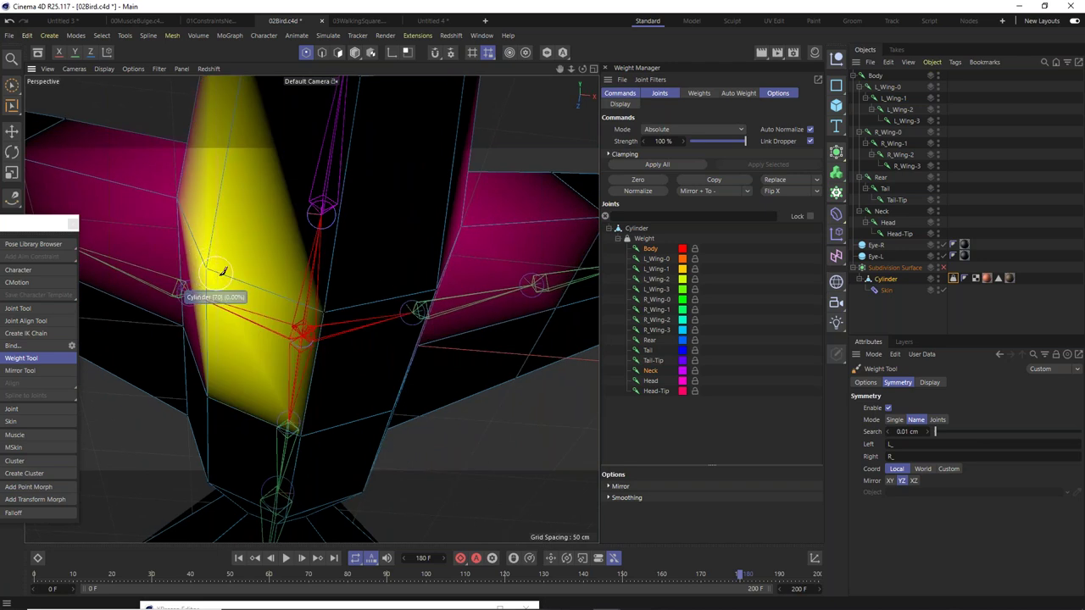
alt+drag(416, 315, 396, 297)
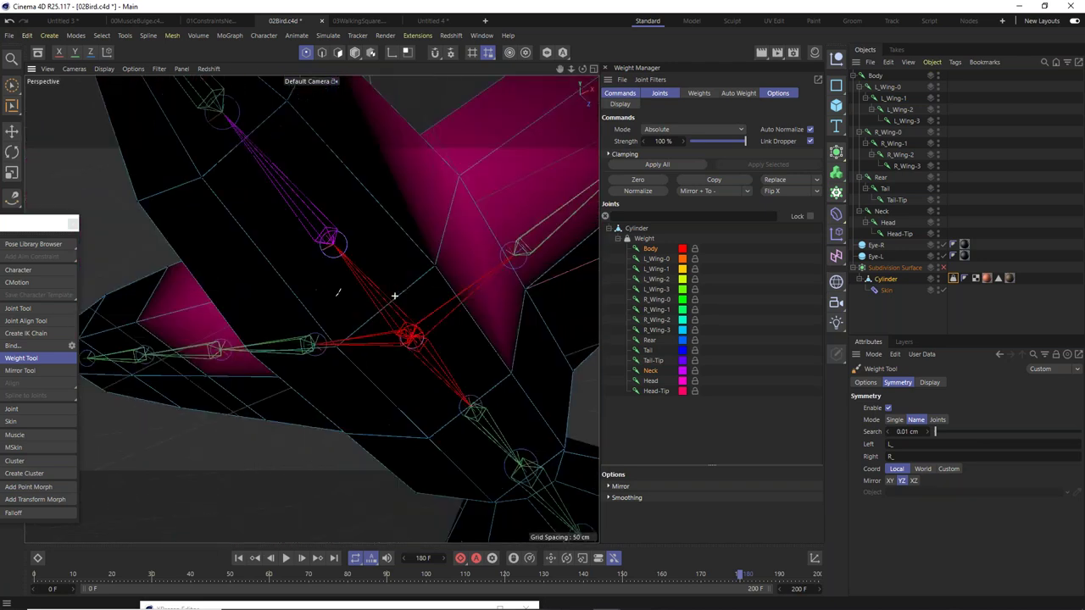
alt+drag(435, 261, 426, 288)
alt+drag(223, 309, 356, 212)
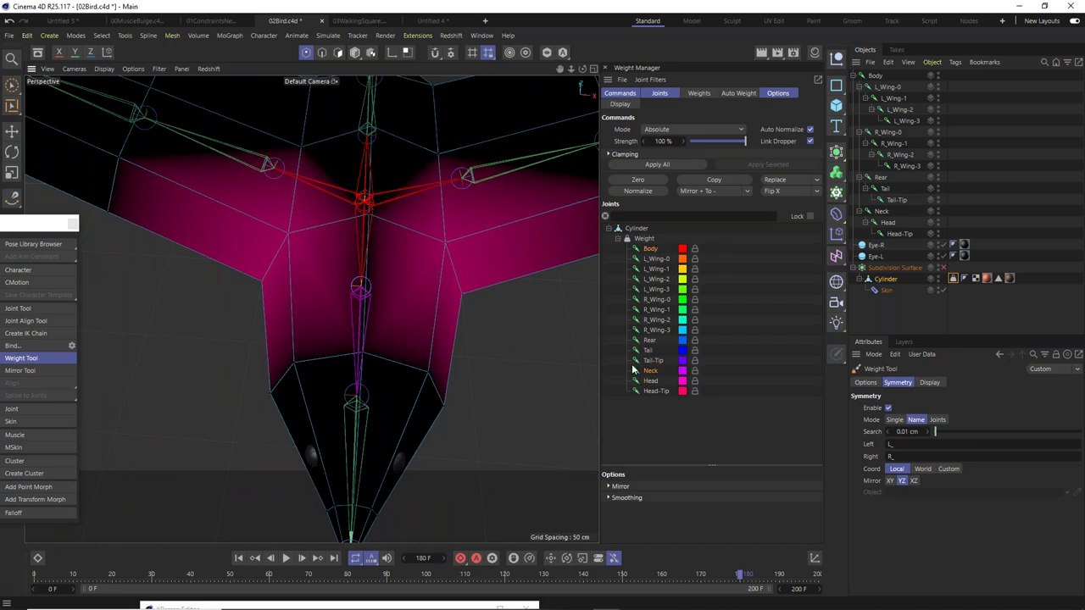
alt+drag(384, 339, 365, 286)
alt+drag(380, 360, 422, 366)
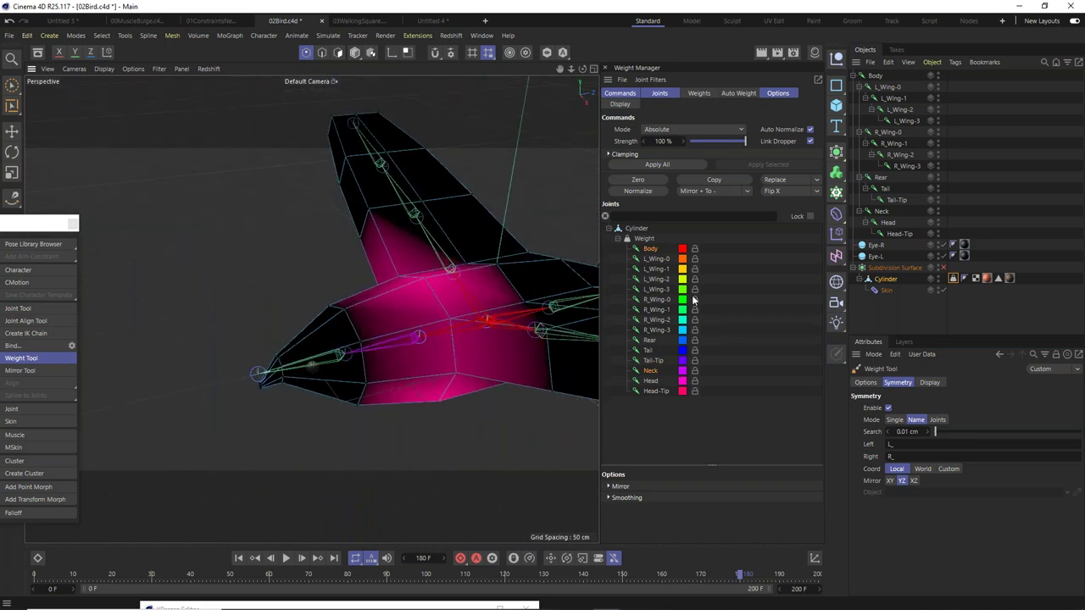
Select the Neck and Head joints and paint full weight over the bird's head.
click(651, 373)
shift+click(655, 382)
mouse_move(320, 351)
mouse_down()
mouse_move(361, 373)
mouse_move(339, 308)
mouse_move(359, 414)
mouse_move(404, 332)
mouse_move(365, 356)
mouse_move(432, 323)
mouse_move(416, 254)
mouse_move(387, 267)
mouse_move(457, 271)
mouse_up()
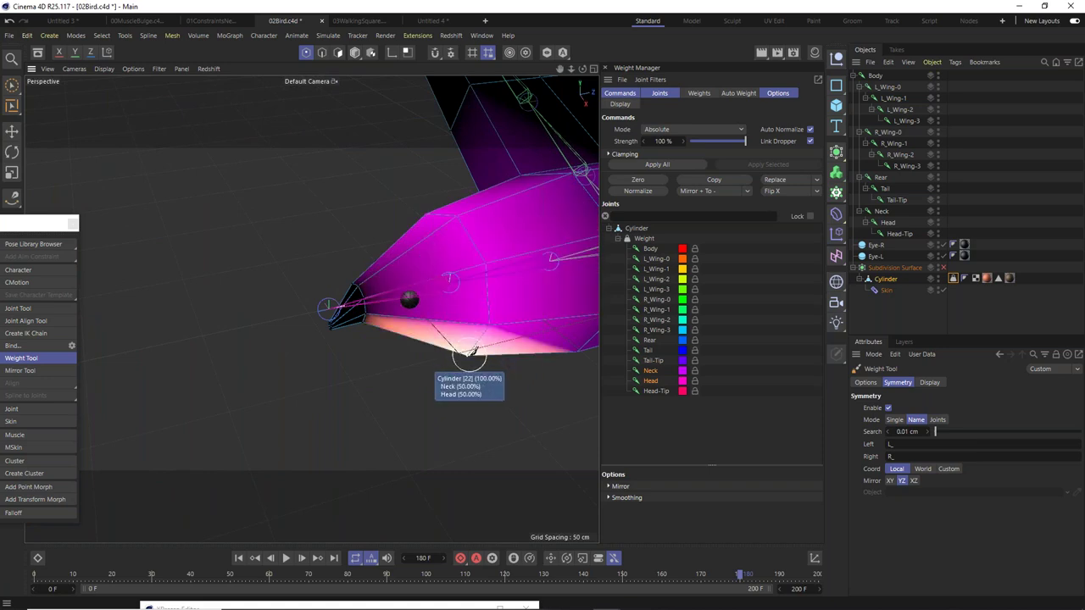
Paint Head-only weight onto the lower beak, then review the whole bird from above.
click(652, 382)
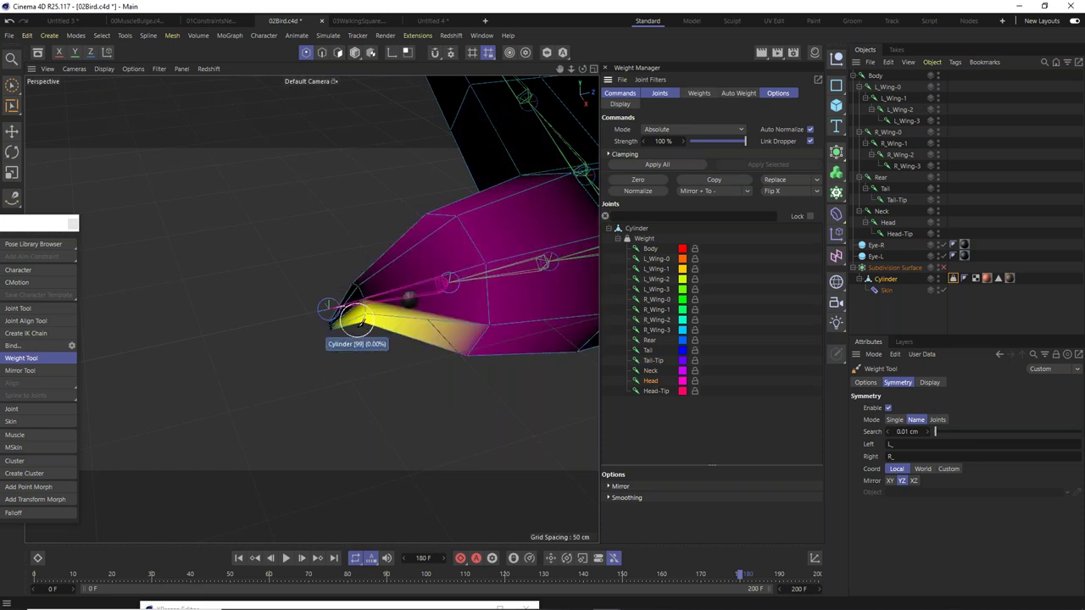
mouse_move(438, 282)
alt+mouse_down()
mouse_move(364, 296)
mouse_move(373, 305)
alt+mouse_up()
mouse_move(458, 331)
mouse_down()
mouse_move(361, 331)
mouse_move(397, 295)
mouse_move(383, 346)
mouse_move(457, 339)
mouse_move(467, 359)
mouse_up()
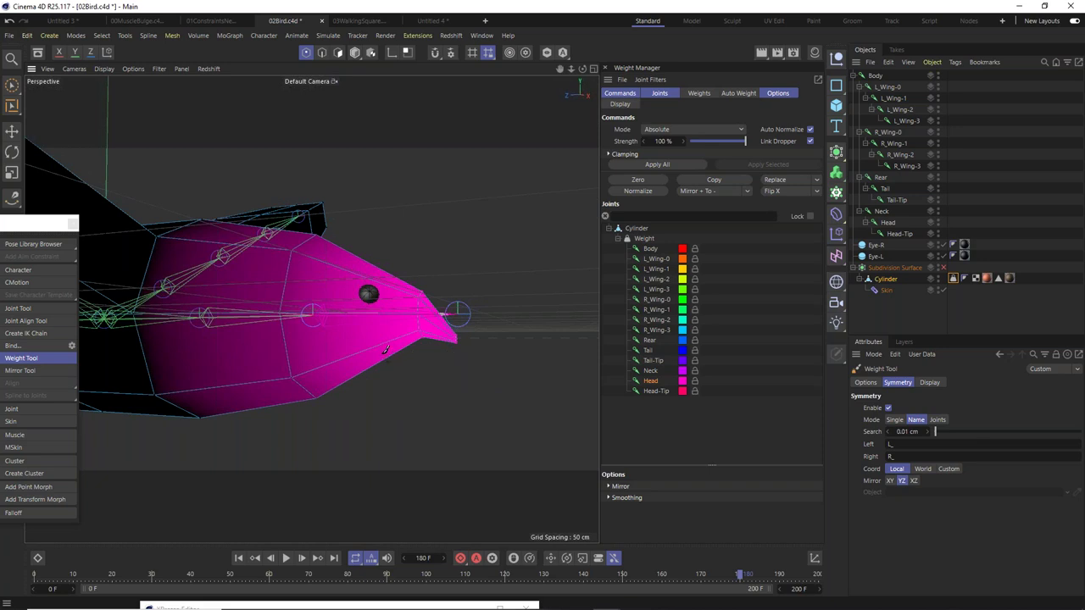
alt+drag(345, 337, 411, 324)
alt+drag(311, 309, 327, 363)
scroll(319, 358, down, 5)
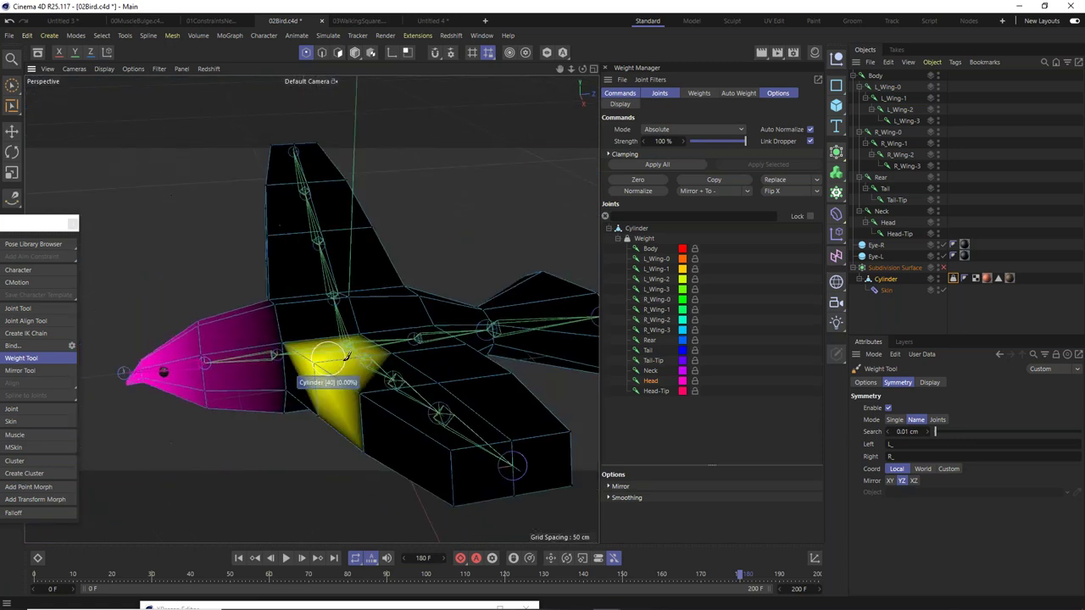
mouse_move(407, 364)
alt+mouse_down()
mouse_move(242, 326)
mouse_move(311, 310)
mouse_move(350, 377)
mouse_move(363, 369)
mouse_move(353, 354)
mouse_move(363, 364)
alt+mouse_up()
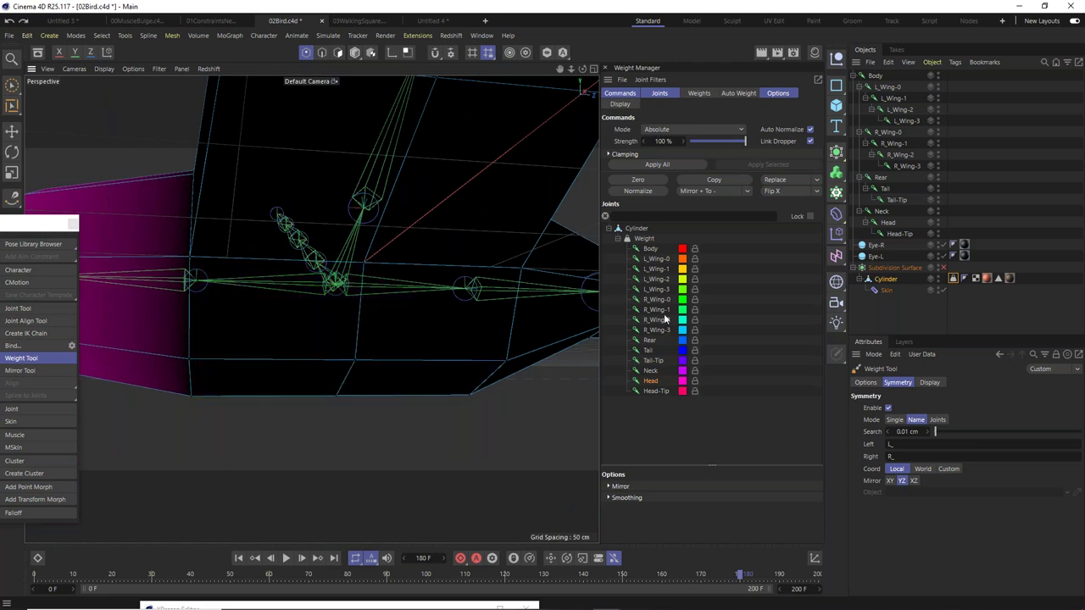
Show the Body joint's weights from a side view of the body.
mouse_move(392, 362)
alt+mouse_down()
mouse_move(381, 370)
mouse_move(400, 367)
mouse_move(450, 271)
mouse_move(523, 240)
mouse_move(335, 295)
mouse_move(407, 268)
mouse_move(458, 314)
mouse_move(469, 246)
alt+mouse_up()
click(650, 248)
scroll(470, 222, up, 2)
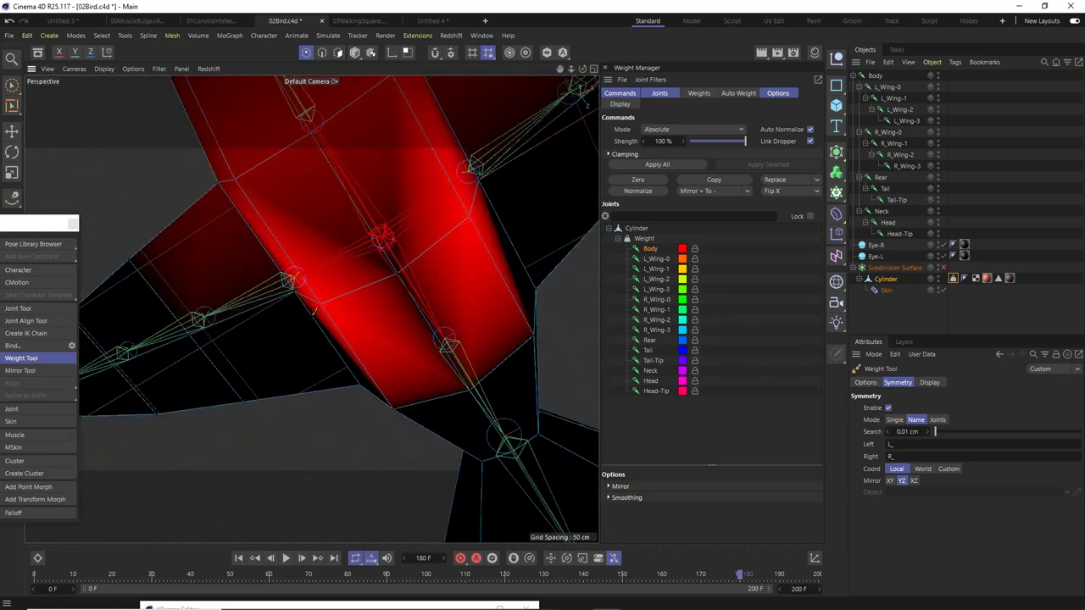
scroll(404, 268, down, 2)
mouse_move(403, 268)
alt+mouse_down()
mouse_move(472, 252)
mouse_move(460, 259)
mouse_move(432, 221)
mouse_move(310, 308)
mouse_move(376, 307)
mouse_move(359, 269)
alt+mouse_up()
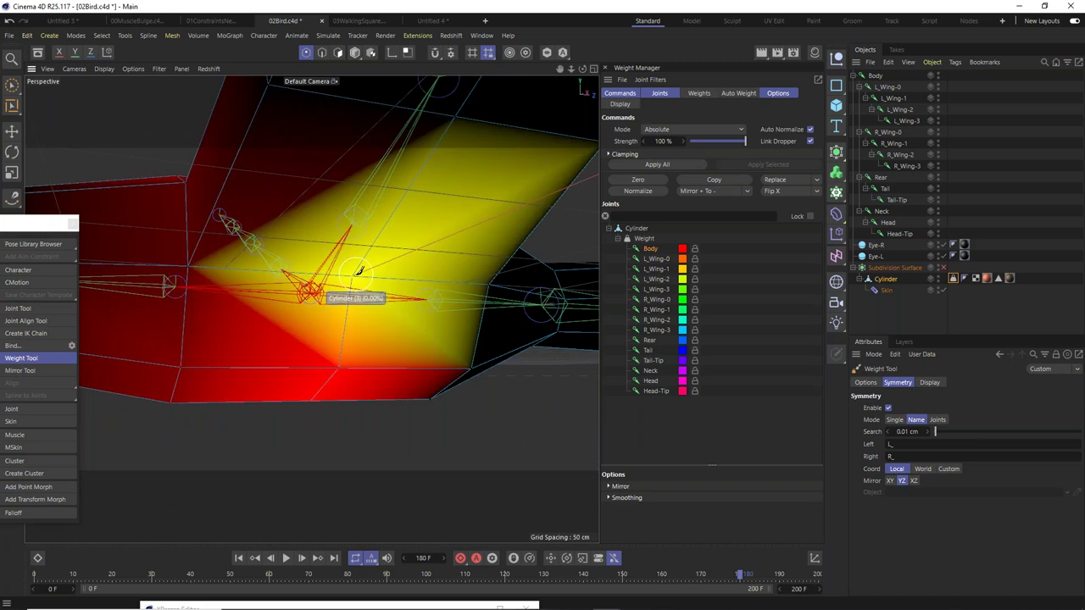
Paint L_Wing-0 weight onto the wing root and recheck the Body weights.
click(653, 260)
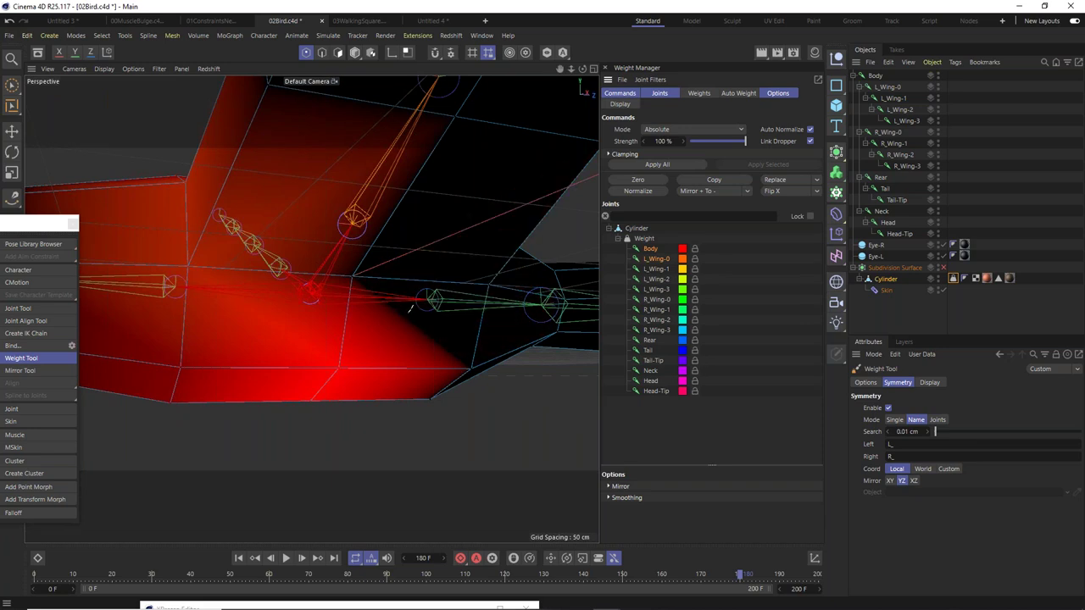
mouse_move(362, 271)
mouse_down()
mouse_move(398, 334)
mouse_move(248, 329)
mouse_move(226, 342)
mouse_move(218, 370)
mouse_move(408, 237)
mouse_up()
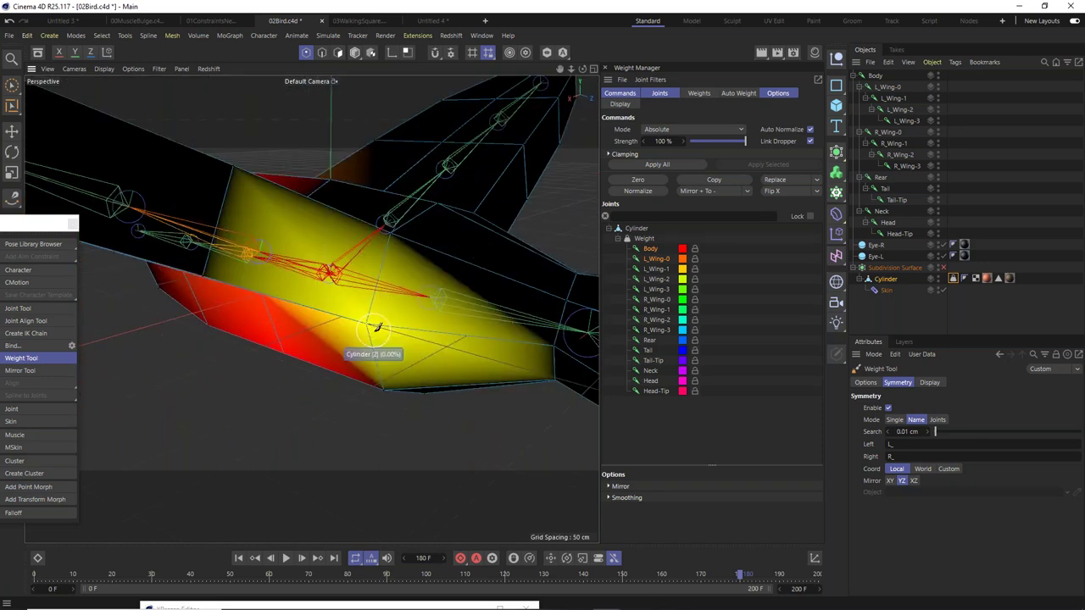
alt+drag(391, 291, 385, 288)
click(651, 249)
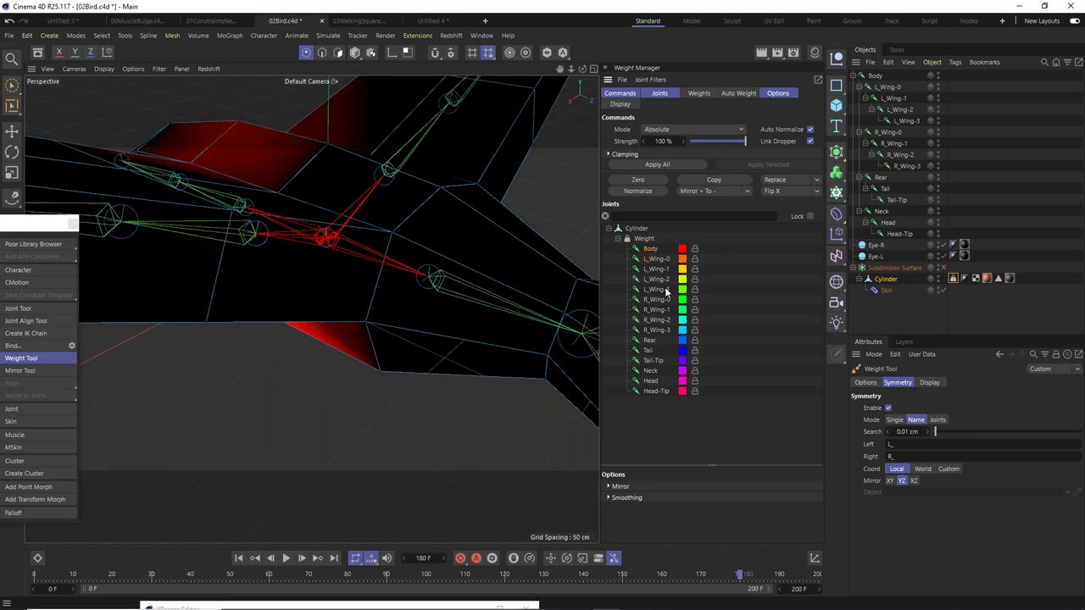
Repaint the Rear joint's weights smaller on the body and display the per-point Weights table.
click(653, 341)
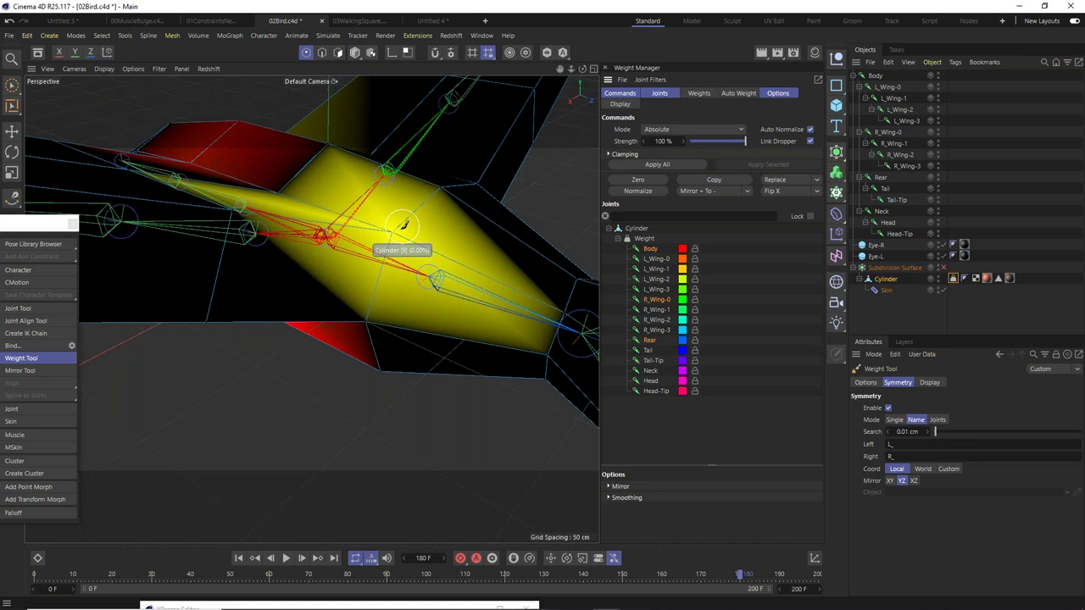
mouse_move(380, 307)
alt+mouse_down()
mouse_move(453, 315)
mouse_move(377, 328)
alt+mouse_up()
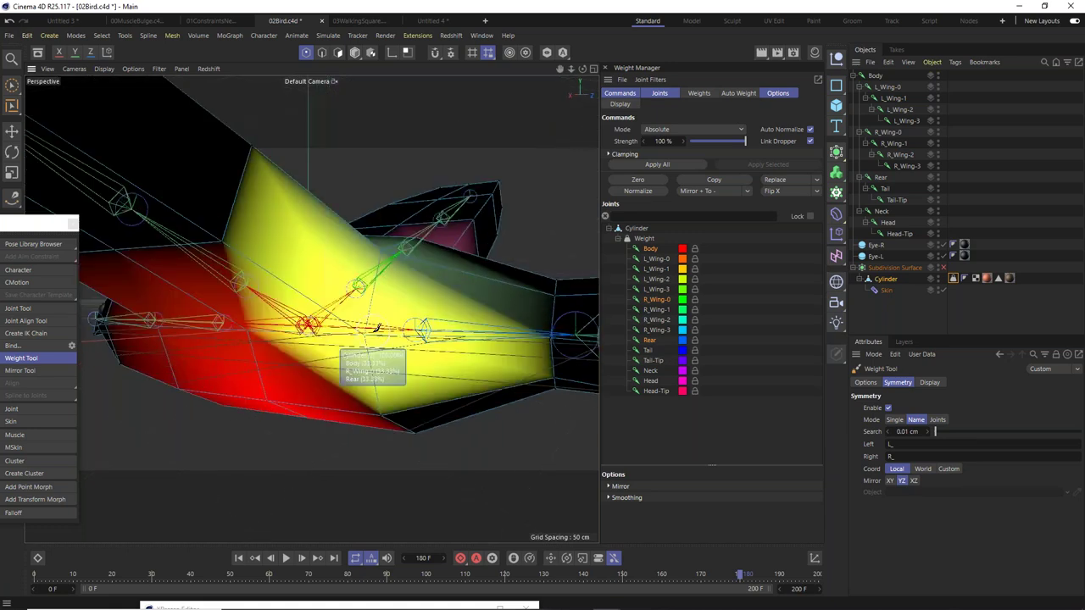
mouse_move(381, 271)
mouse_down()
mouse_move(400, 252)
mouse_move(390, 259)
mouse_up()
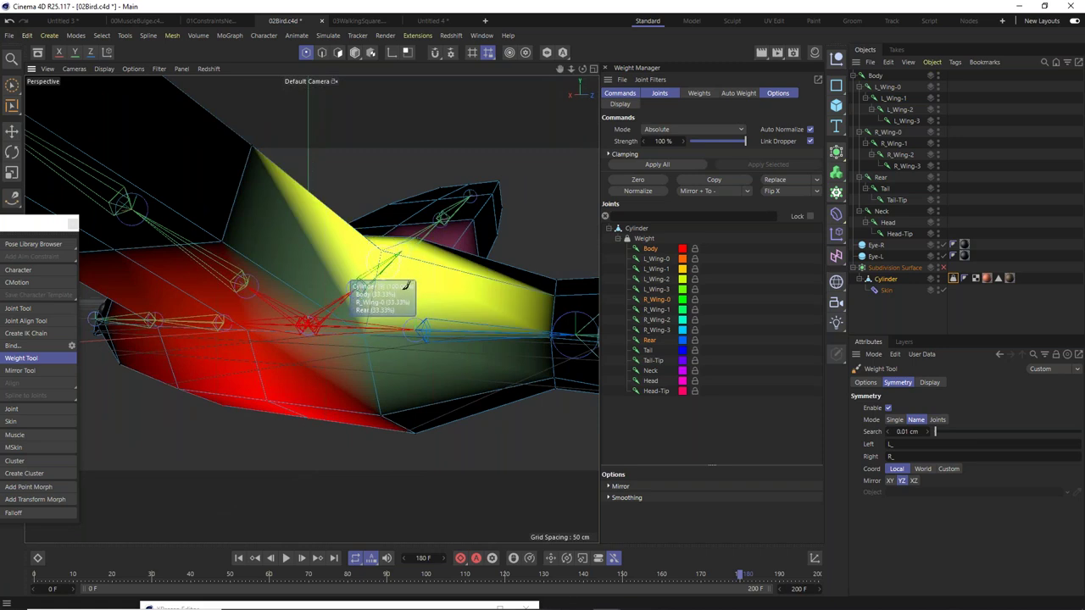
click(703, 93)
scroll(723, 359, up, 5)
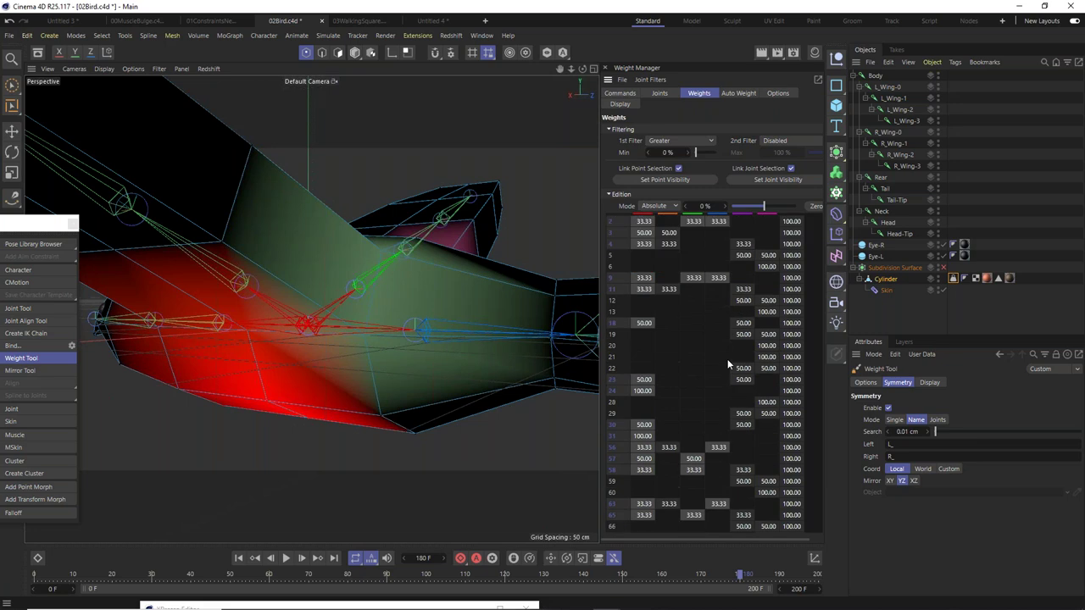
scroll(727, 365, up, 3)
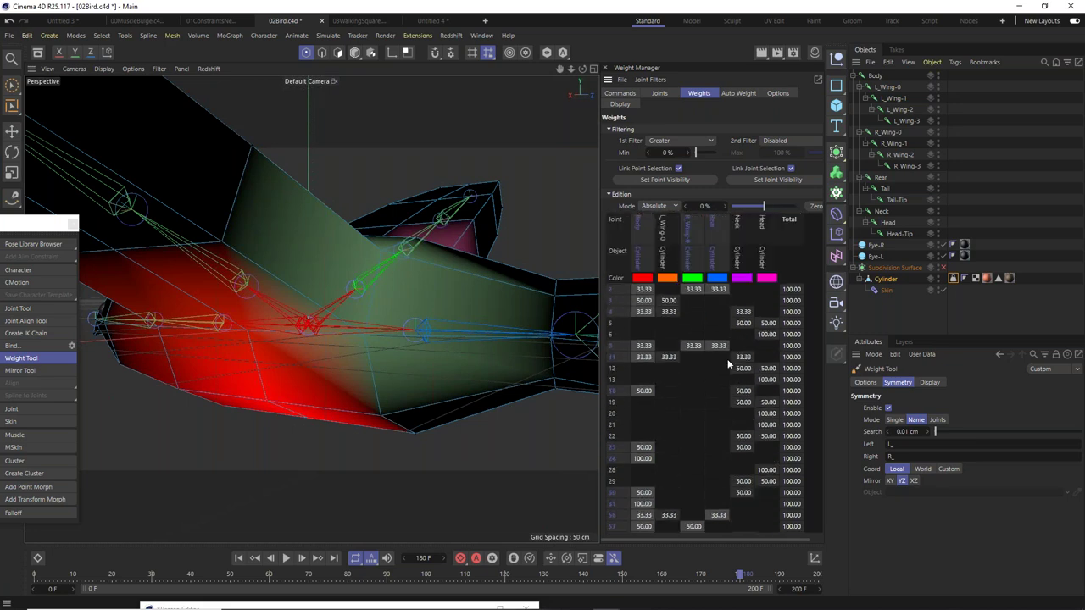
Compare the Weights table with the Joints list, then enable the Commands panel in the Weight Manager.
click(658, 93)
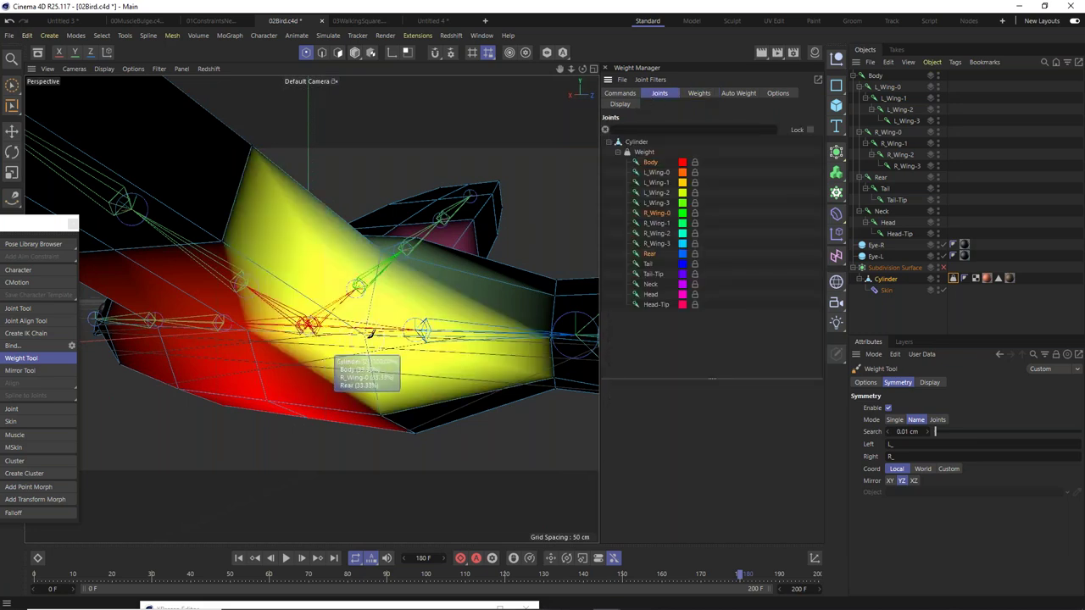
alt+drag(370, 339, 474, 220)
click(700, 93)
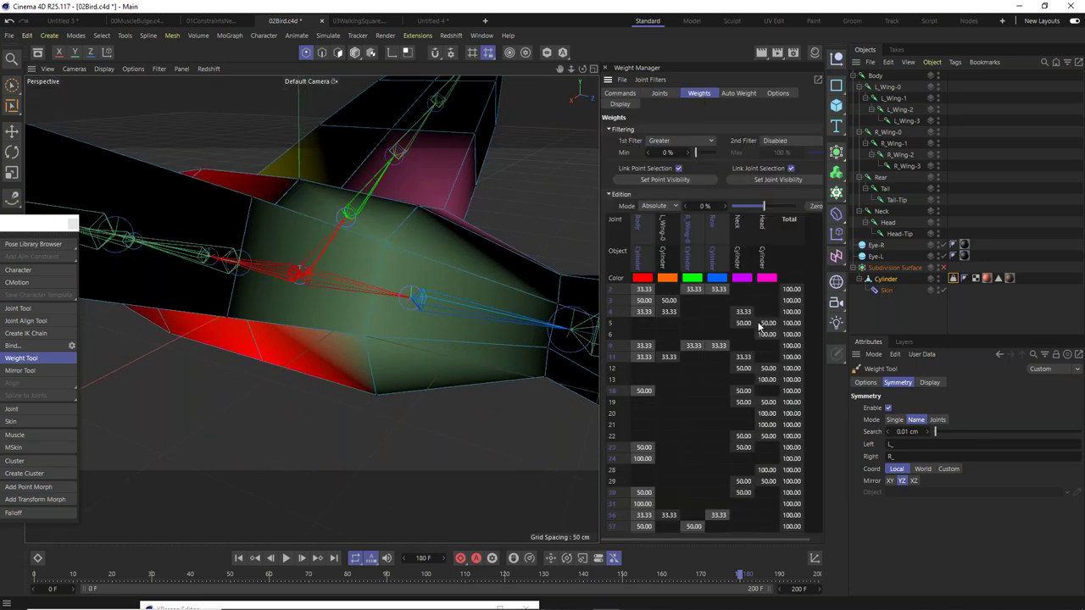
scroll(771, 345, down, 1)
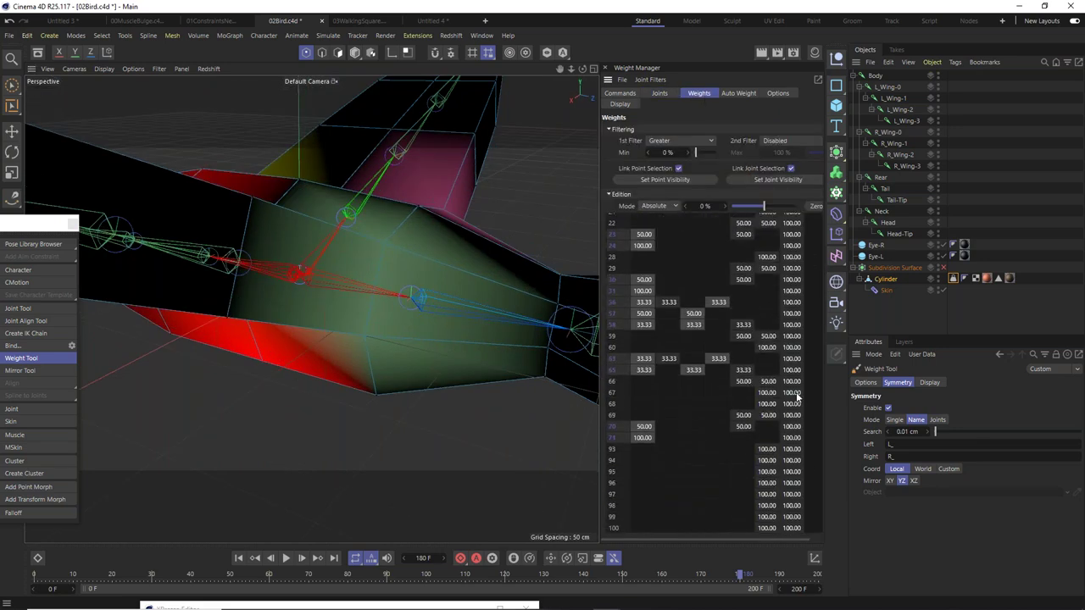
scroll(796, 398, up, 5)
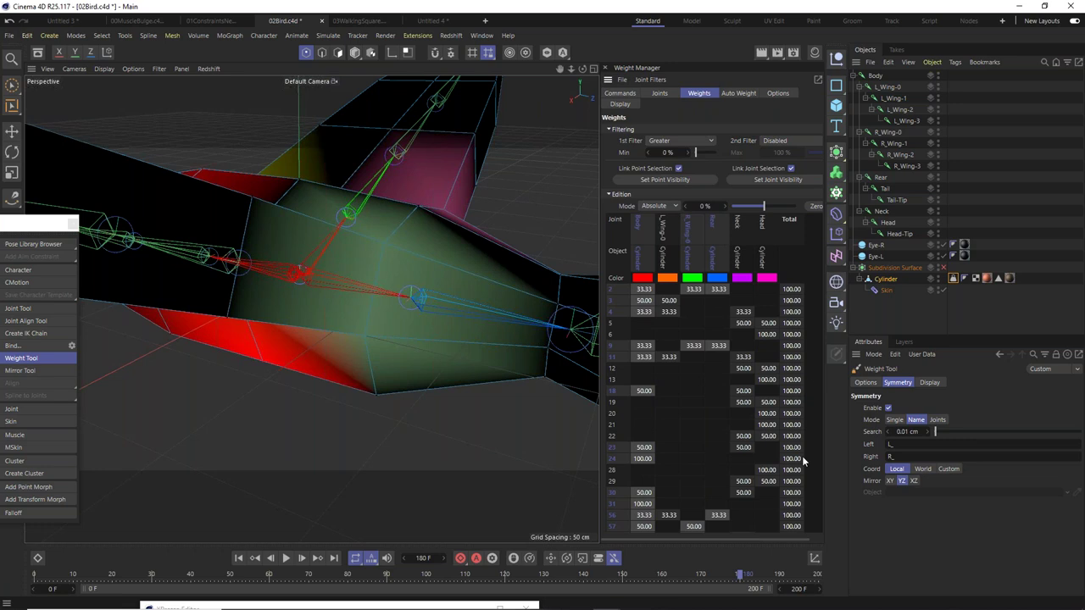
click(658, 94)
click(622, 93)
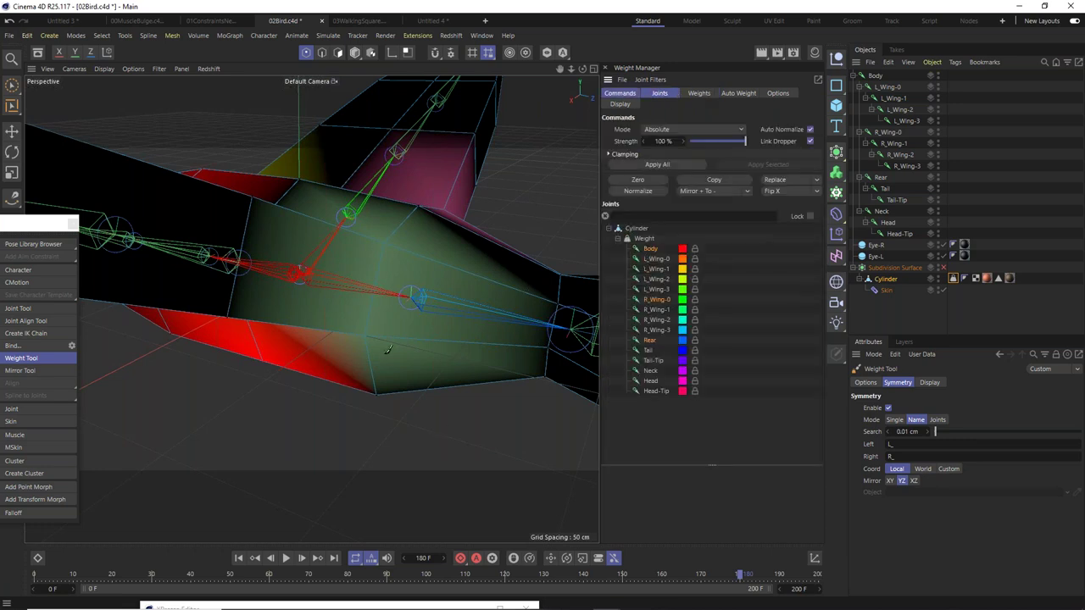
Inspect the Rear and Body joint weights around the tail and body.
alt+drag(386, 357, 644, 320)
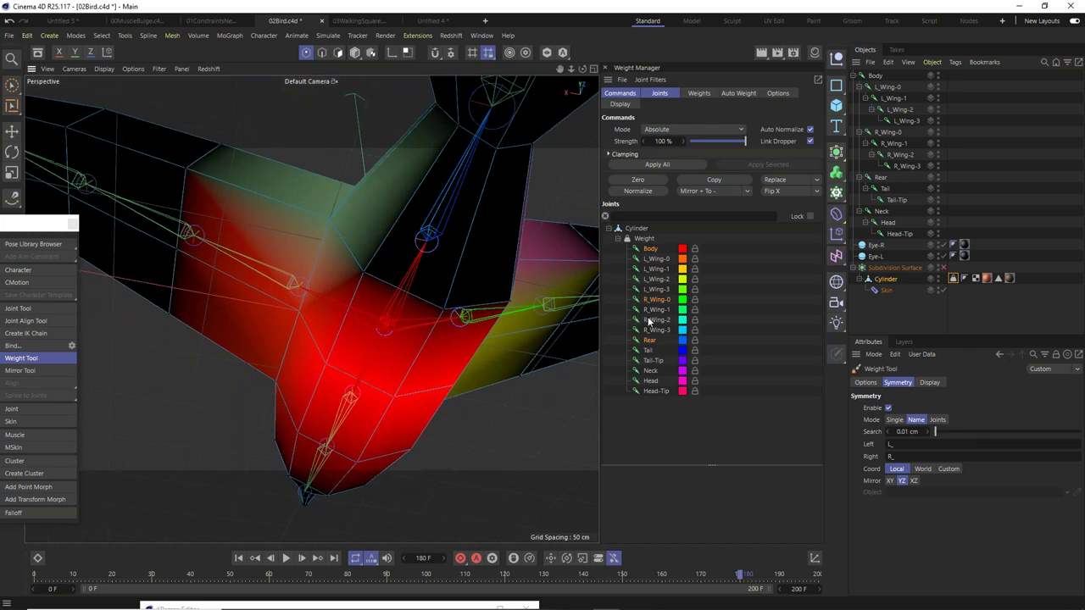
click(649, 341)
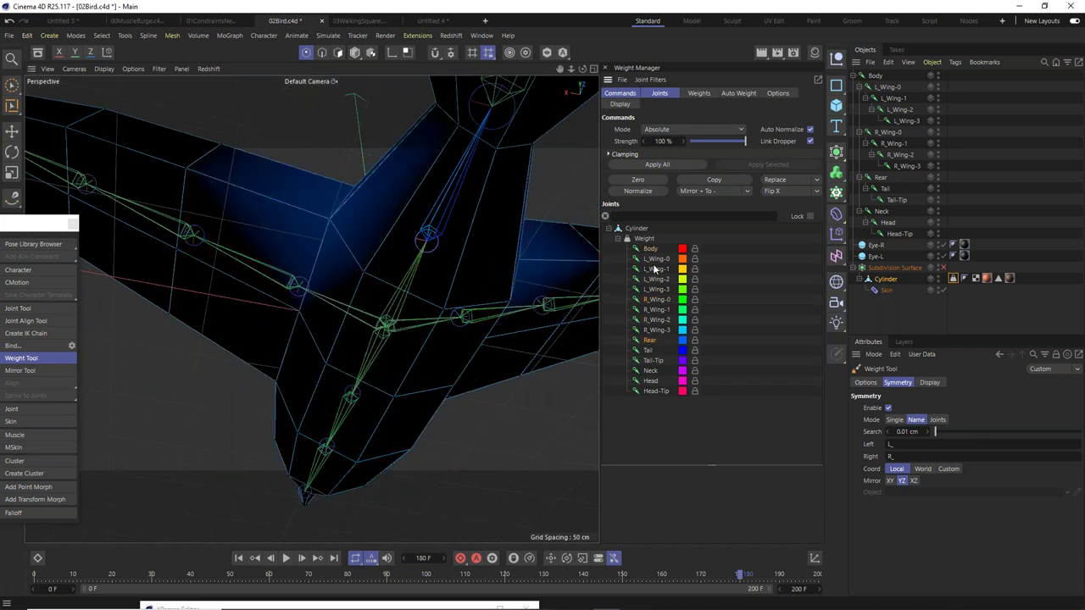
click(650, 249)
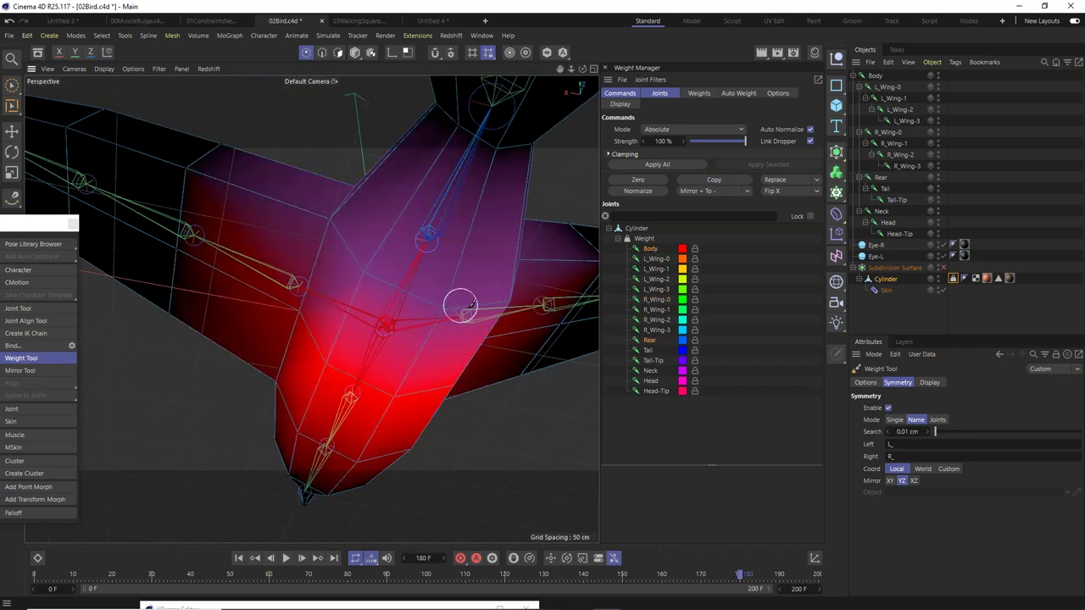
alt+drag(441, 305, 488, 399)
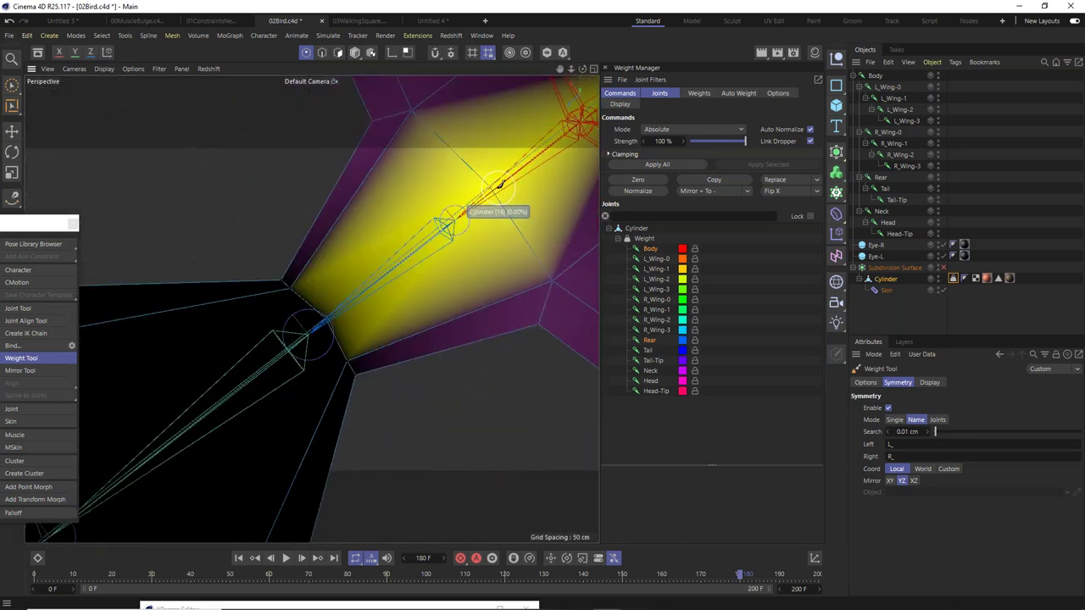
alt+drag(462, 211, 449, 269)
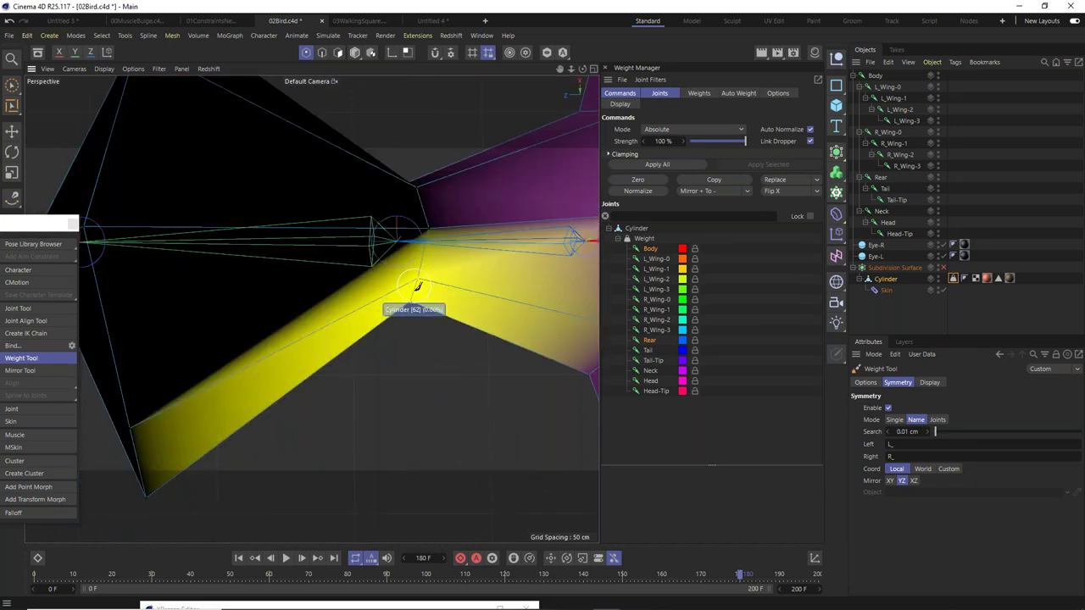
click(650, 350)
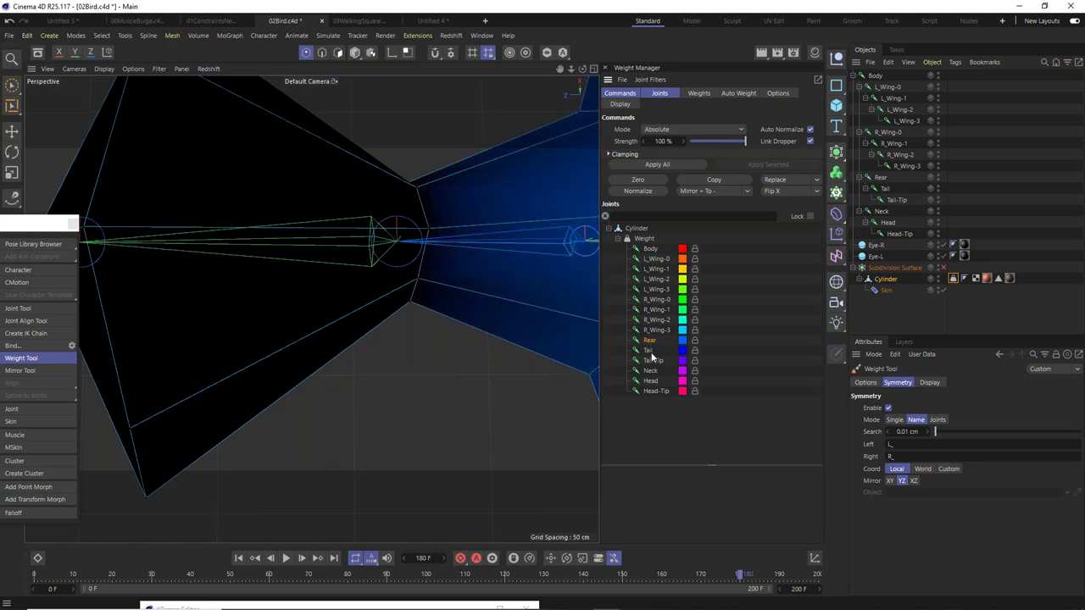
alt+drag(416, 309, 441, 322)
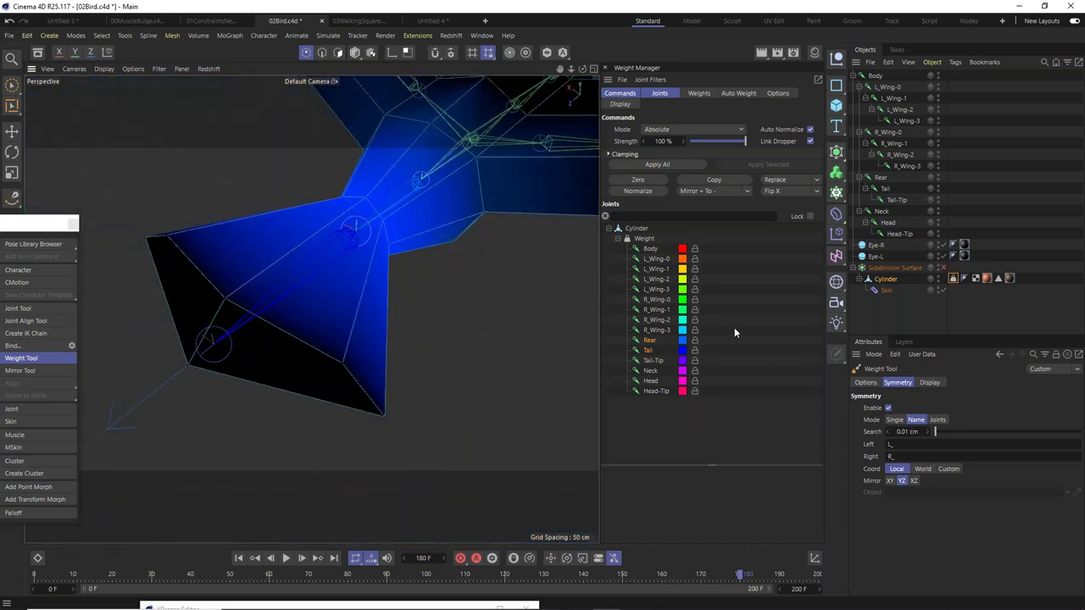
Paint the tail polygons fully to the Tail joint and zoom out to the whole bird.
click(645, 351)
mouse_move(404, 430)
mouse_down()
mouse_move(375, 443)
mouse_move(133, 334)
mouse_move(230, 303)
mouse_move(220, 331)
mouse_move(280, 381)
mouse_move(274, 416)
mouse_up()
drag(245, 459, 310, 308)
mouse_move(363, 273)
alt+mouse_down()
mouse_move(500, 373)
mouse_move(311, 310)
alt+mouse_up()
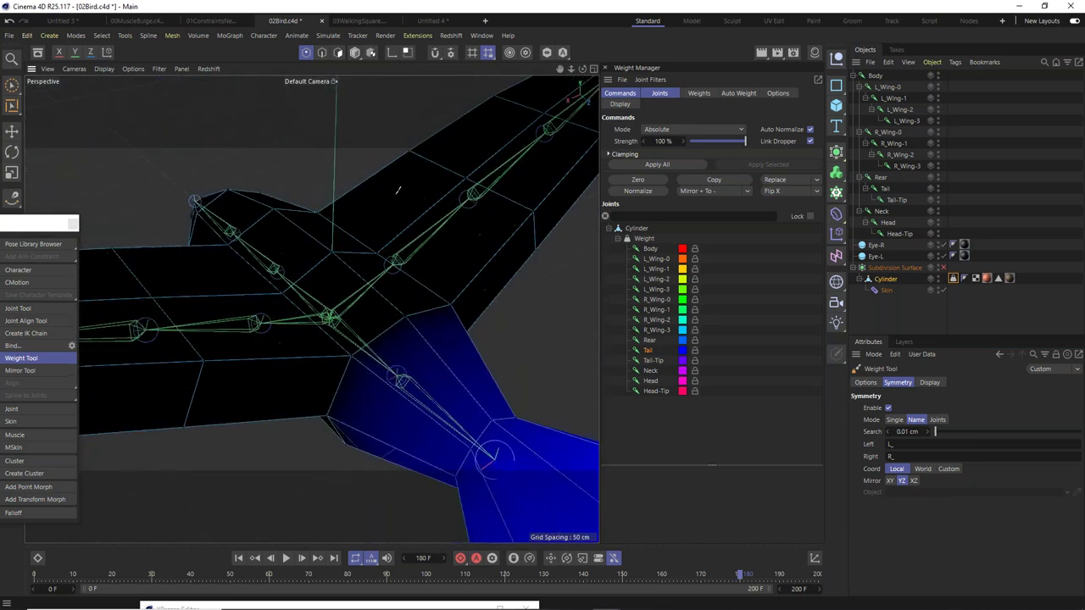
mouse_move(400, 198)
alt+mouse_down()
mouse_move(410, 319)
mouse_move(350, 213)
mouse_move(312, 237)
mouse_move(537, 284)
alt+mouse_up()
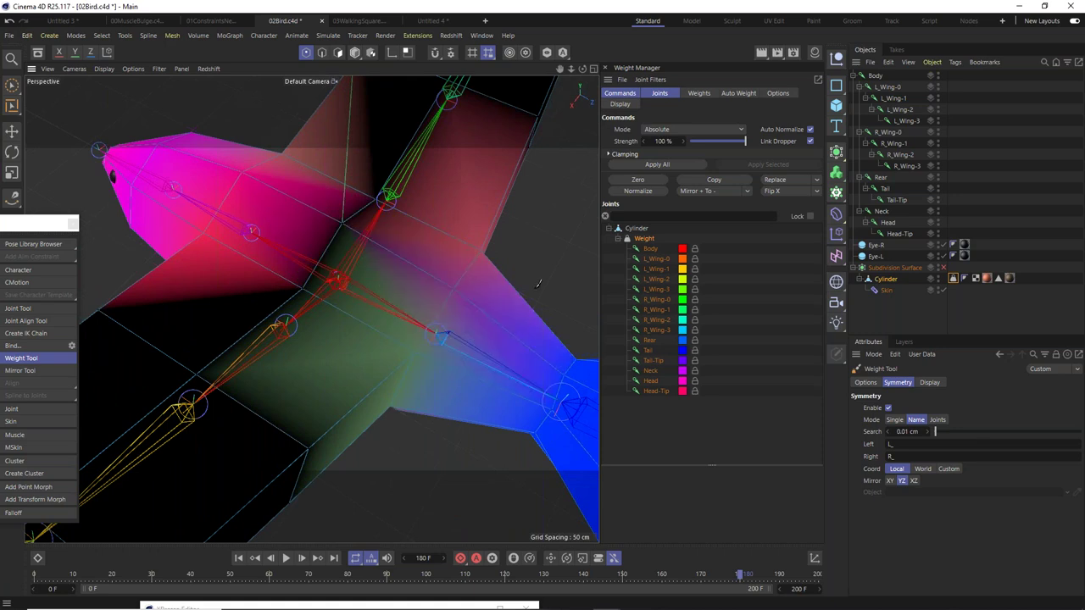
Paint weight over the central body with L_Wing-0 selected, then zoom out to a frontal view.
click(647, 250)
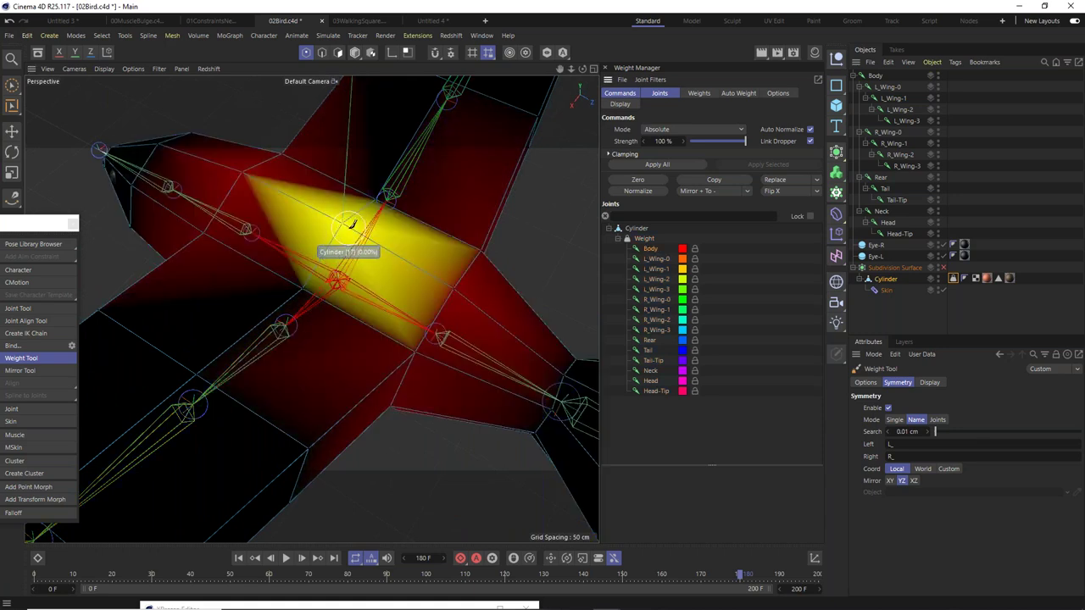
alt+drag(461, 290, 400, 294)
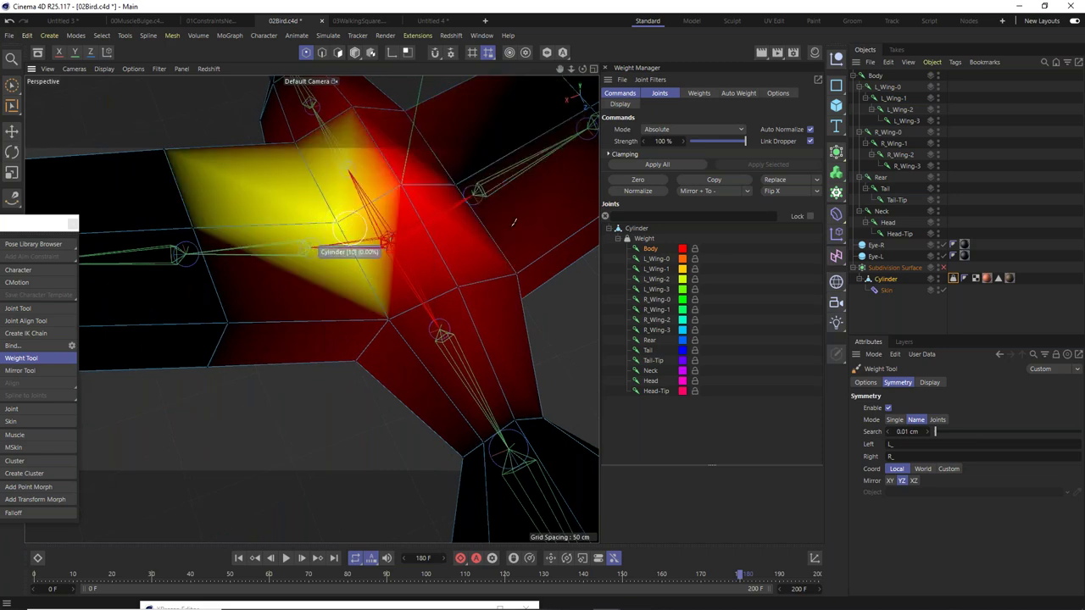
click(658, 260)
drag(339, 216, 320, 269)
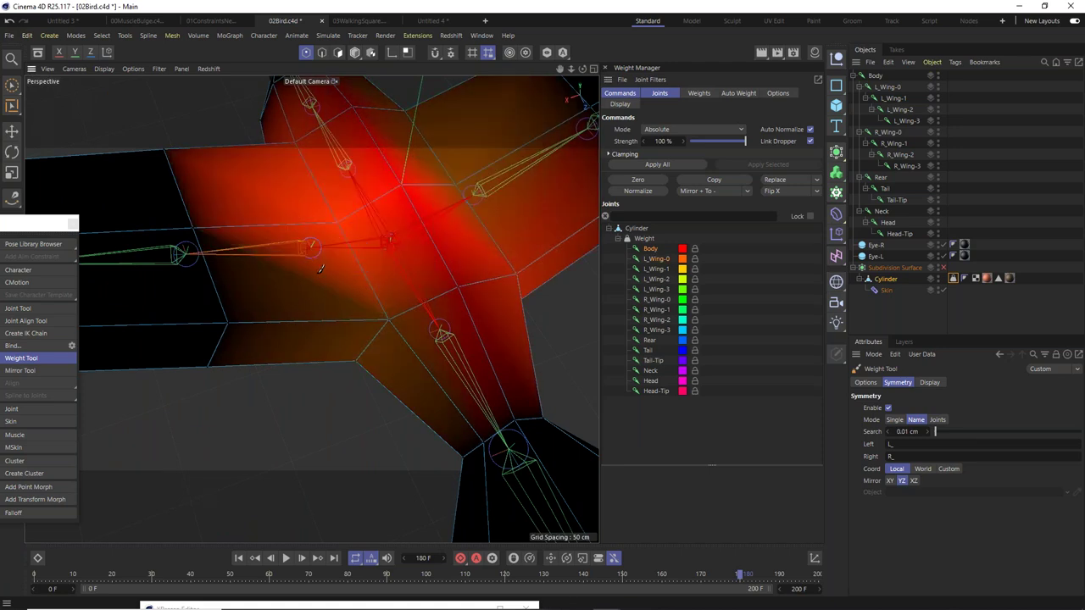
scroll(474, 218, down, 5)
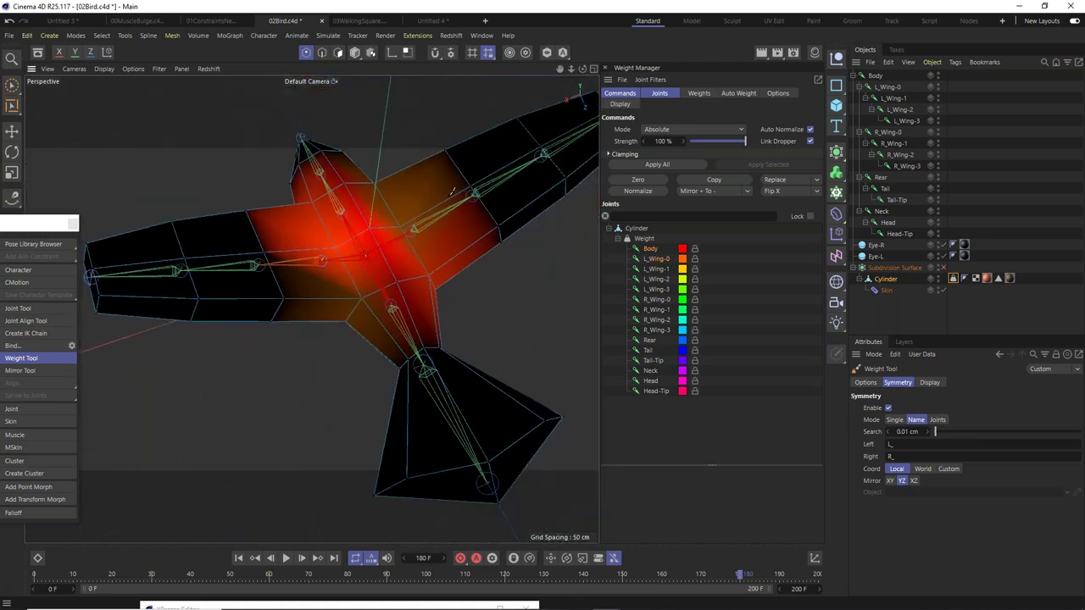
mouse_move(365, 282)
alt+mouse_down()
mouse_move(553, 195)
mouse_move(559, 166)
mouse_move(534, 190)
alt+mouse_up()
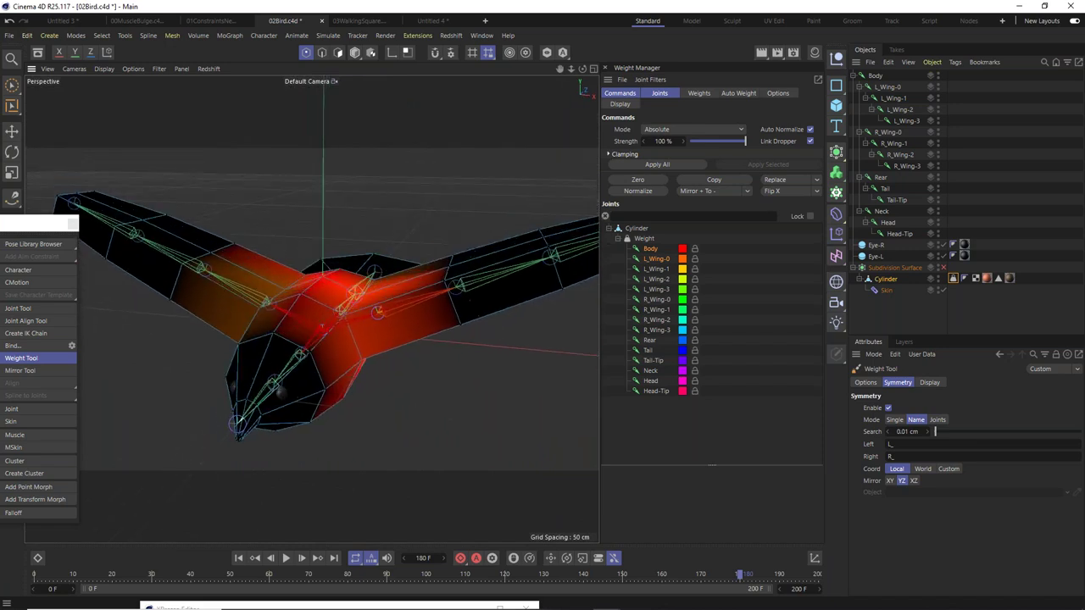
Paint the left wing near the body, then paint L_Wing-1 solid across the wing.
click(658, 262)
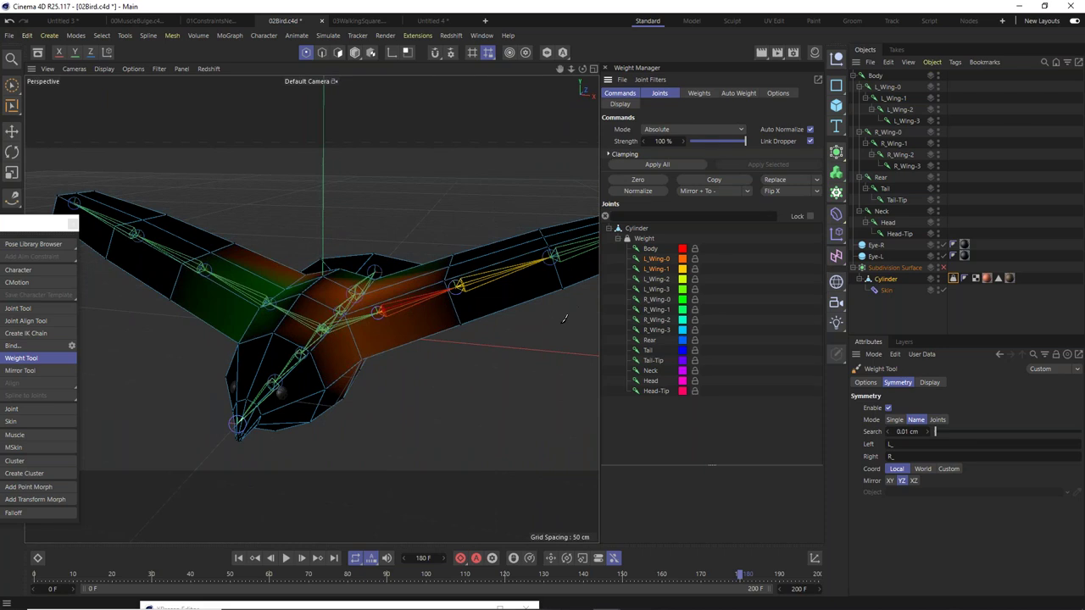
mouse_move(480, 343)
mouse_down()
mouse_move(460, 327)
mouse_move(448, 243)
mouse_move(487, 286)
mouse_move(310, 313)
mouse_move(112, 189)
mouse_move(322, 267)
mouse_move(363, 271)
mouse_up()
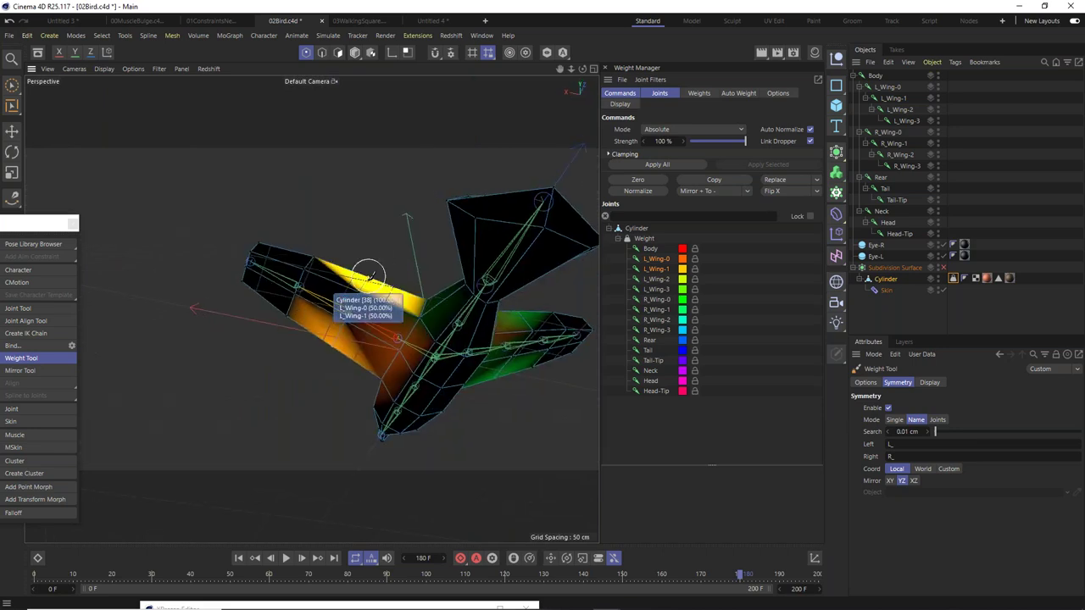
mouse_move(318, 352)
mouse_down()
mouse_move(355, 275)
mouse_move(301, 500)
mouse_move(285, 498)
mouse_move(265, 470)
mouse_move(376, 442)
mouse_up()
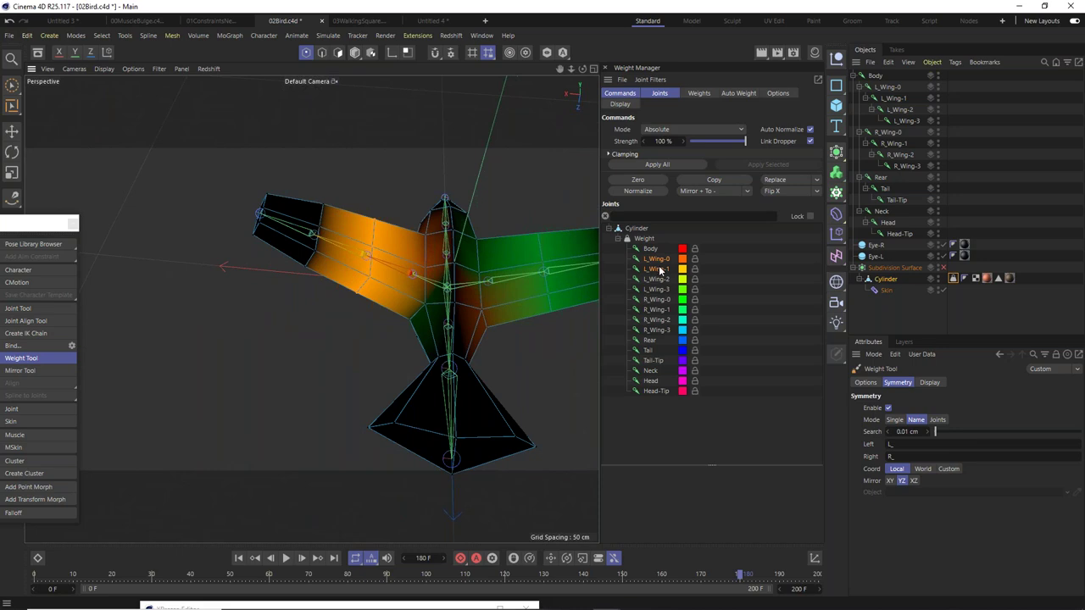
click(658, 269)
mouse_move(382, 280)
mouse_down()
mouse_move(314, 267)
mouse_move(297, 238)
mouse_move(318, 204)
mouse_move(387, 194)
mouse_move(292, 221)
mouse_up()
alt+drag(310, 311, 458, 348)
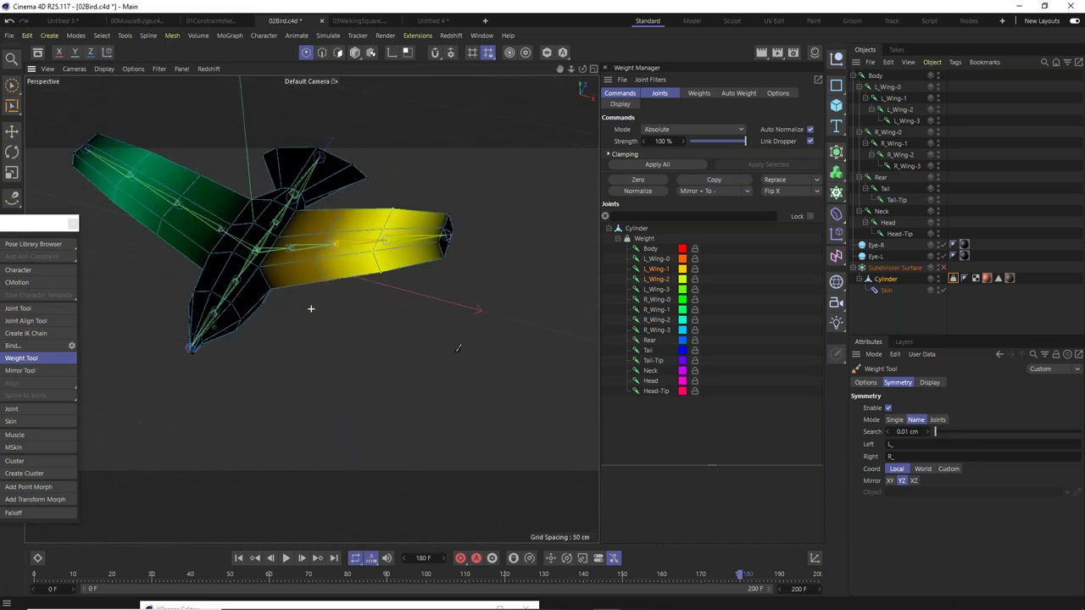
Paint full L_Wing-2 weight on the wing tip, show all joint weights, and re-enable Subdivision Surface.
click(659, 283)
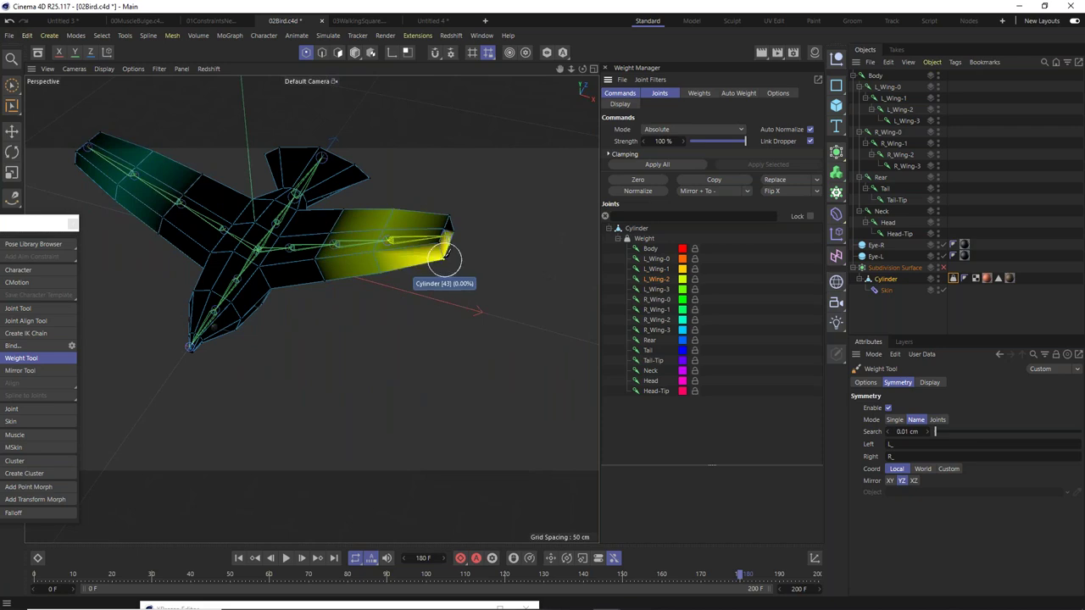
mouse_move(443, 248)
alt+mouse_down()
mouse_move(441, 256)
mouse_move(449, 250)
alt+mouse_up()
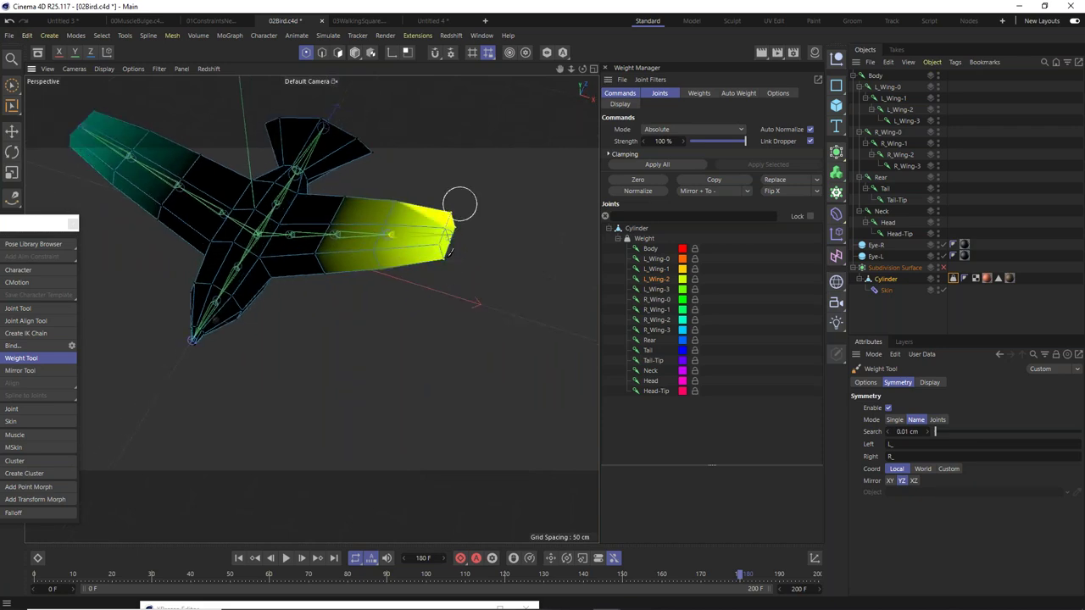
click(450, 269)
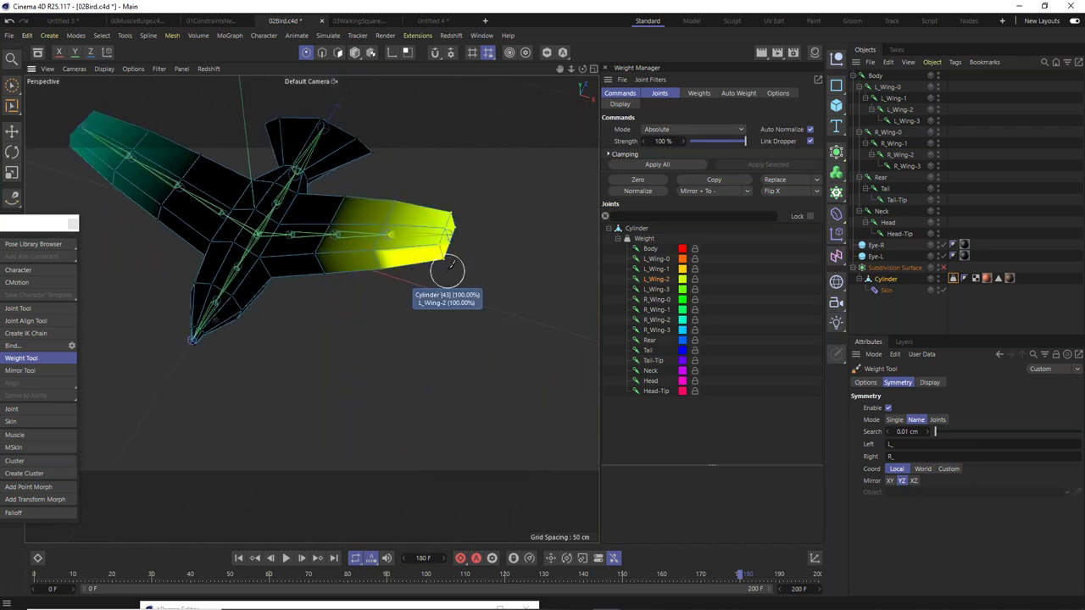
alt+drag(449, 269, 543, 271)
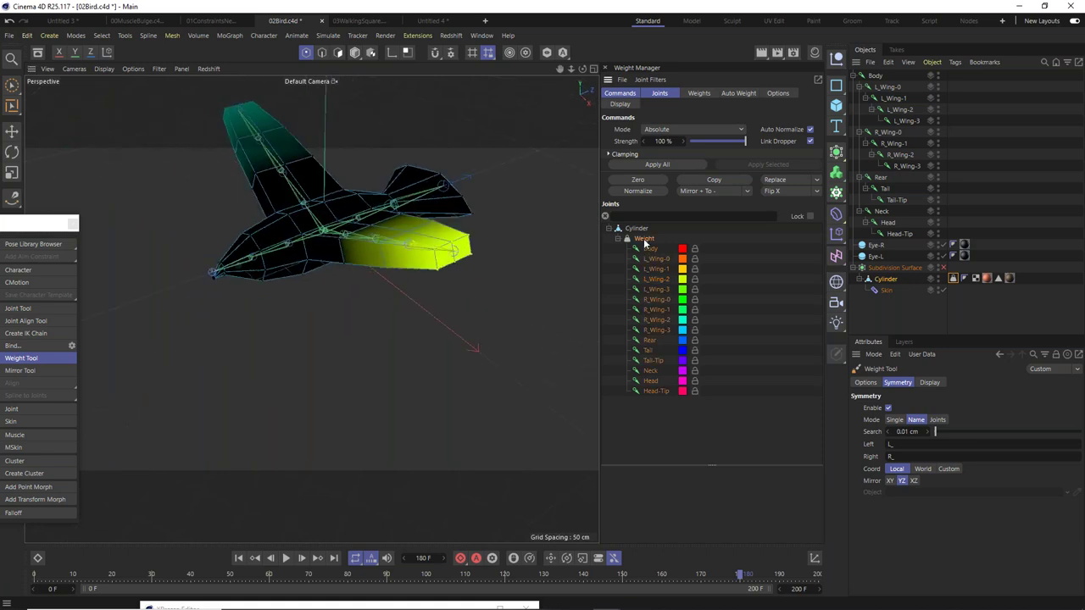
click(644, 238)
alt+drag(420, 258, 441, 163)
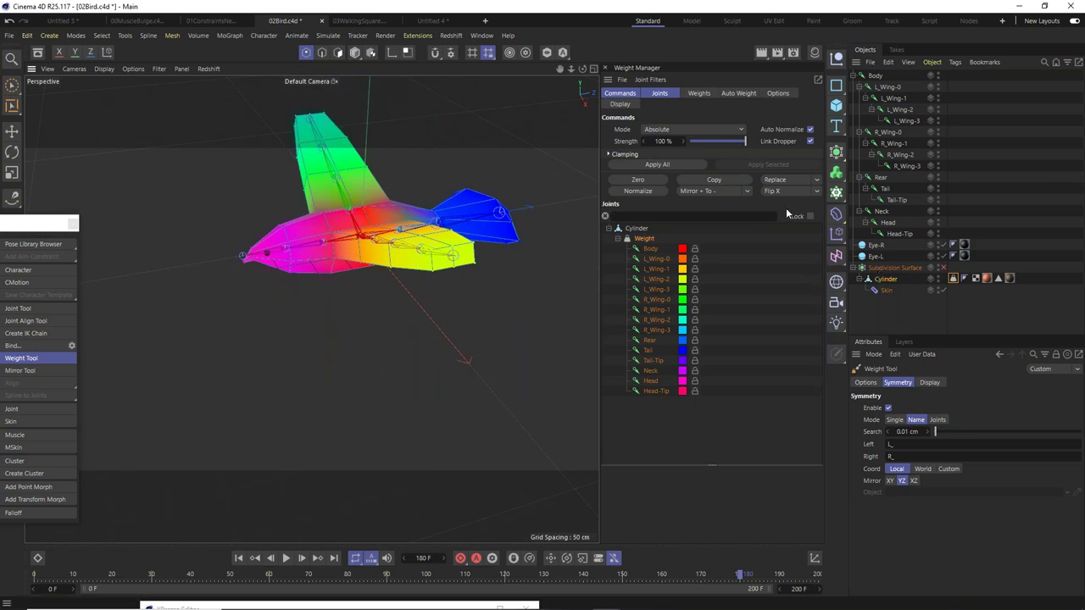
click(943, 268)
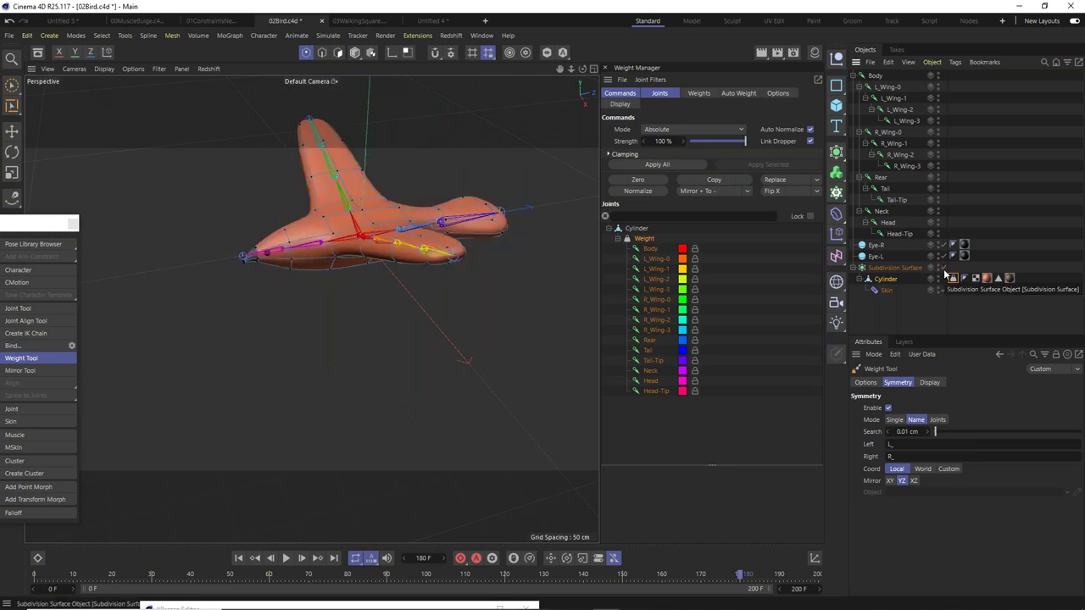
Close the Weight Manager, switch to the Move tool, and inspect the smoothed orange bird mesh from several angles.
click(607, 73)
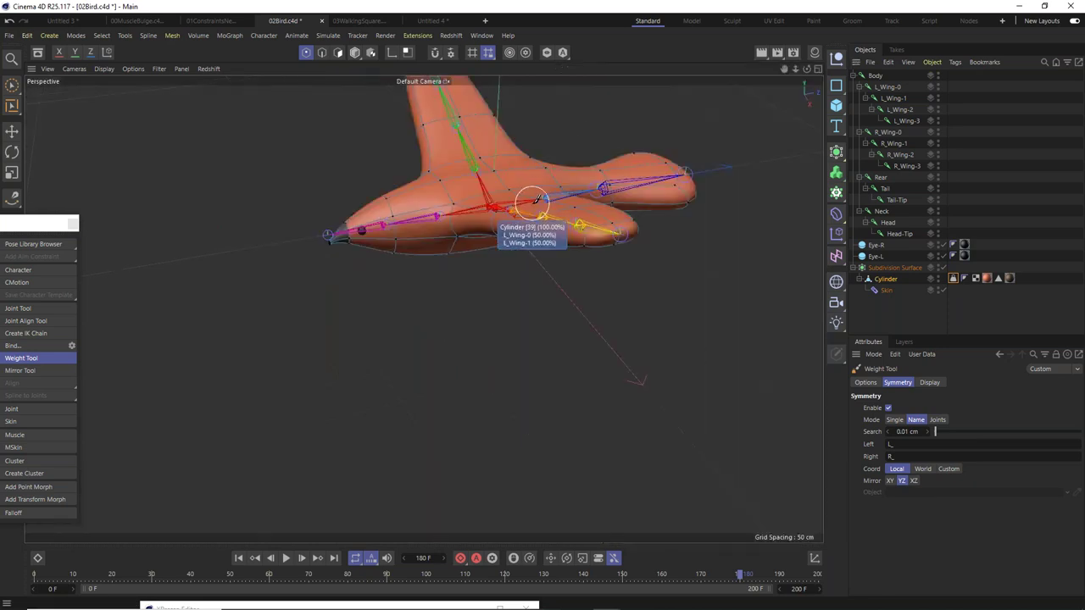
alt+drag(525, 199, 339, 314)
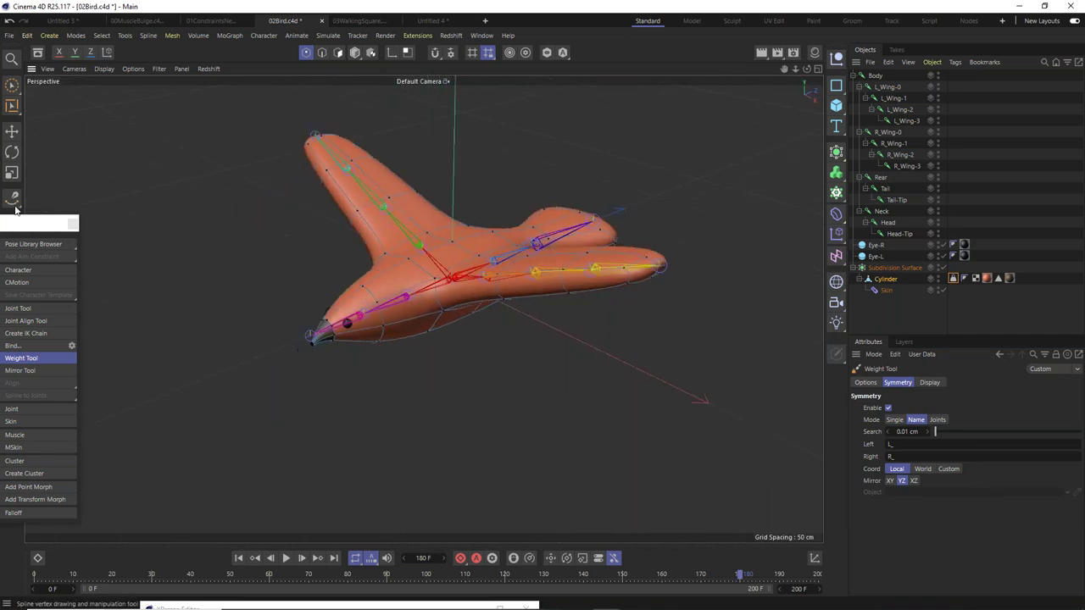
click(12, 130)
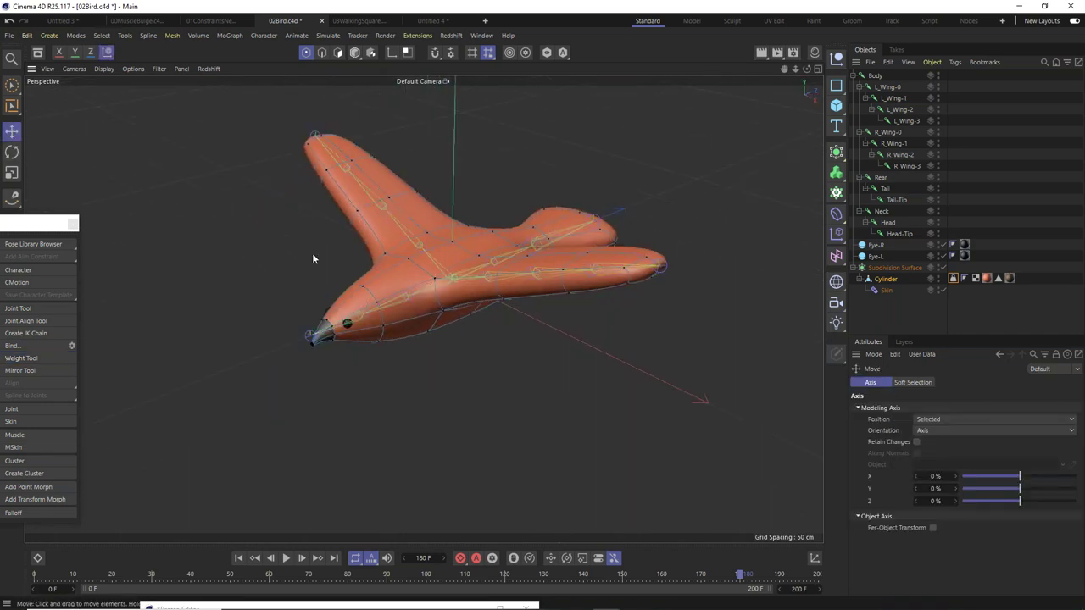
scroll(313, 256, up, 3)
alt+drag(435, 291, 407, 273)
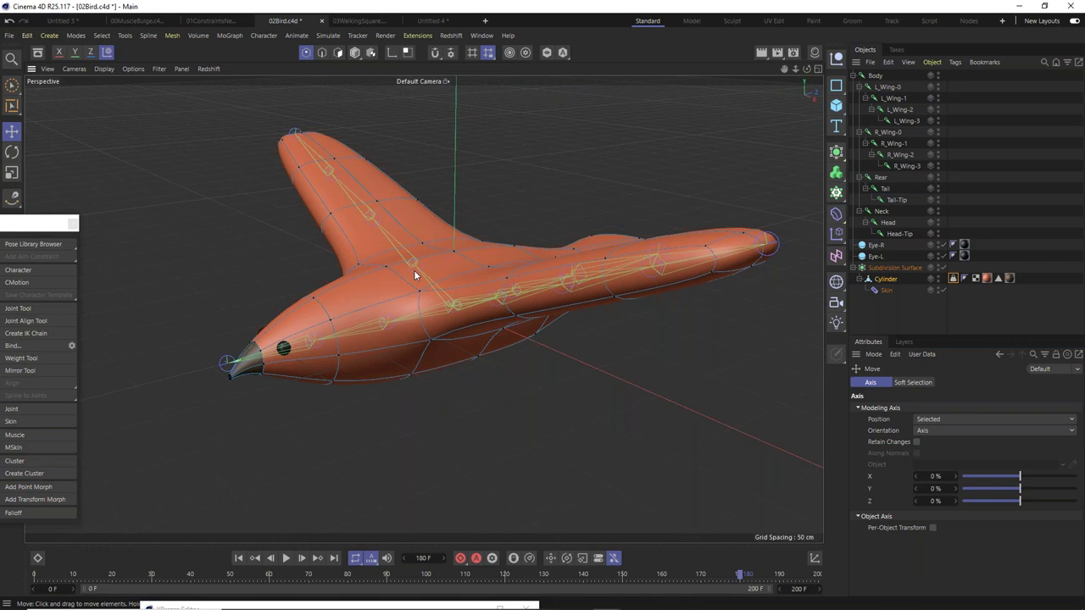
mouse_move(407, 297)
alt+mouse_down()
mouse_move(412, 324)
mouse_move(492, 334)
mouse_move(401, 313)
alt+mouse_up()
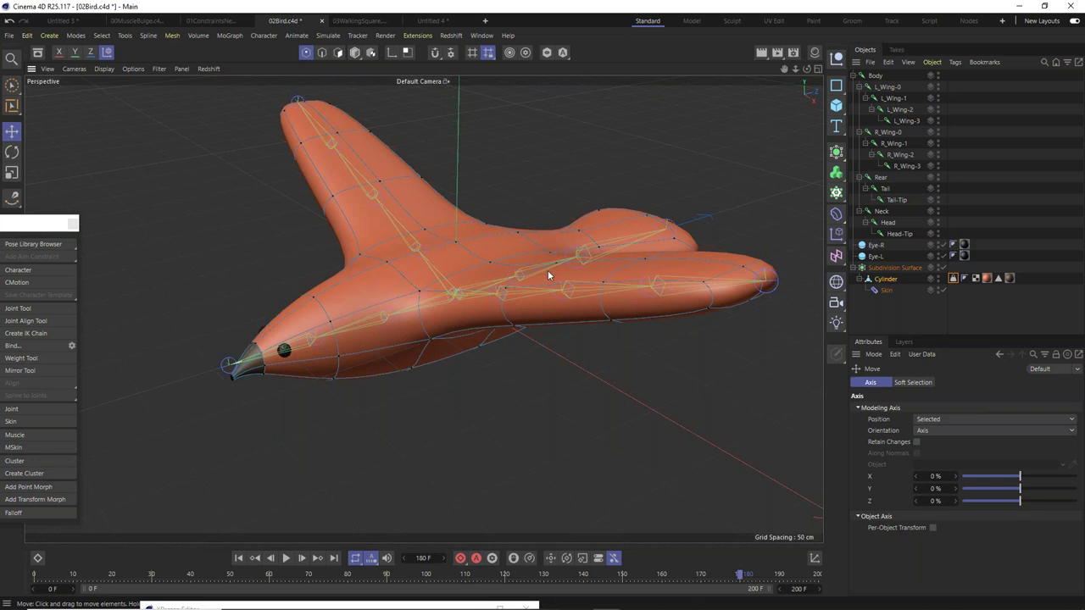
alt+drag(541, 274, 743, 263)
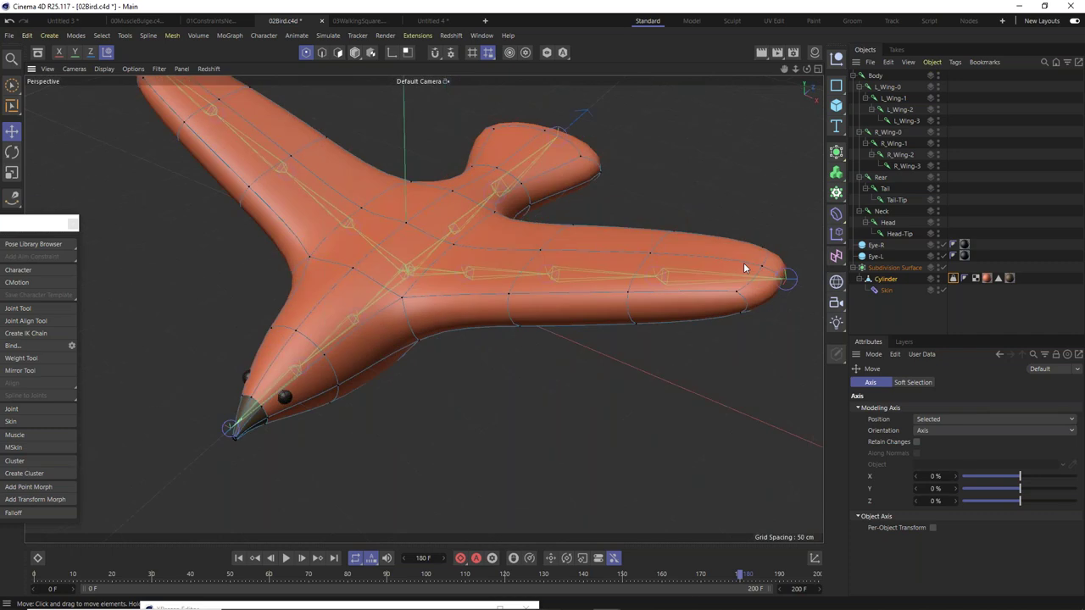
scroll(582, 261, down, 5)
alt+drag(416, 314, 343, 257)
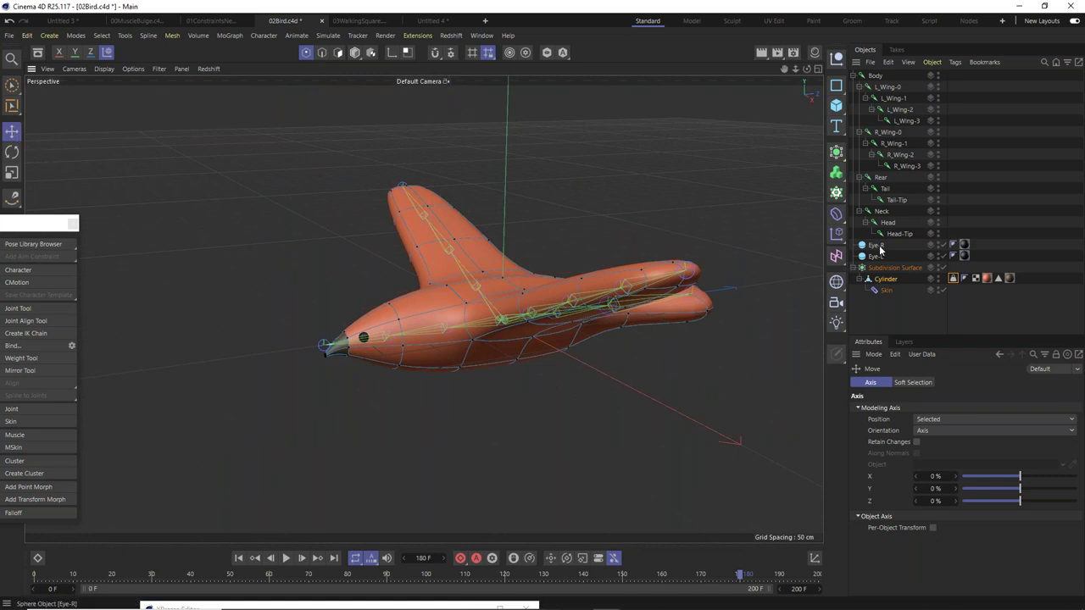
Select the Neck joint and test-rotate it with the Rotate tool to check deformation.
click(883, 212)
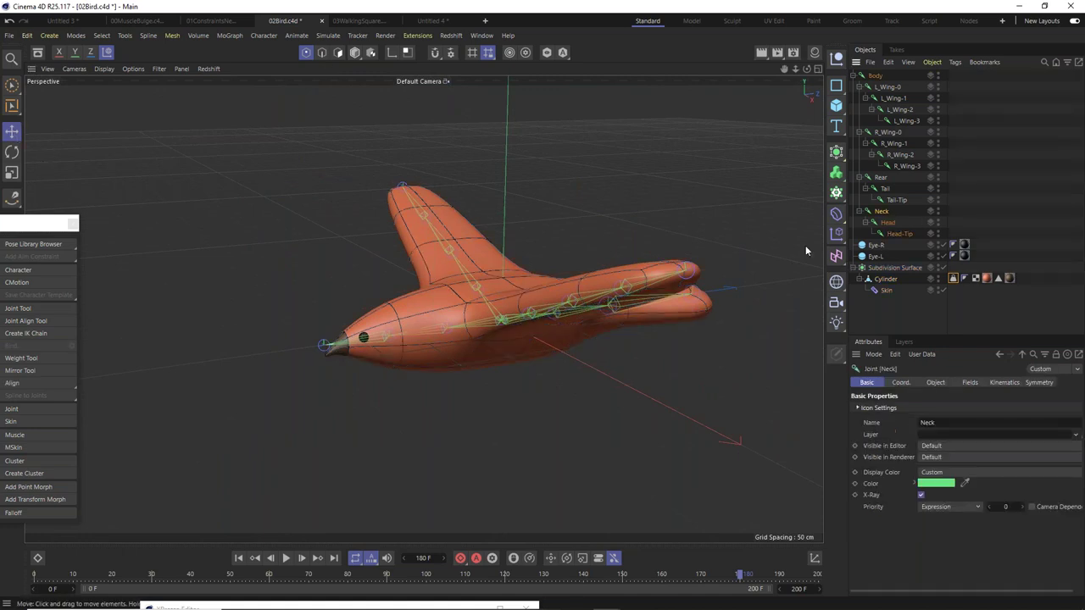
click(355, 53)
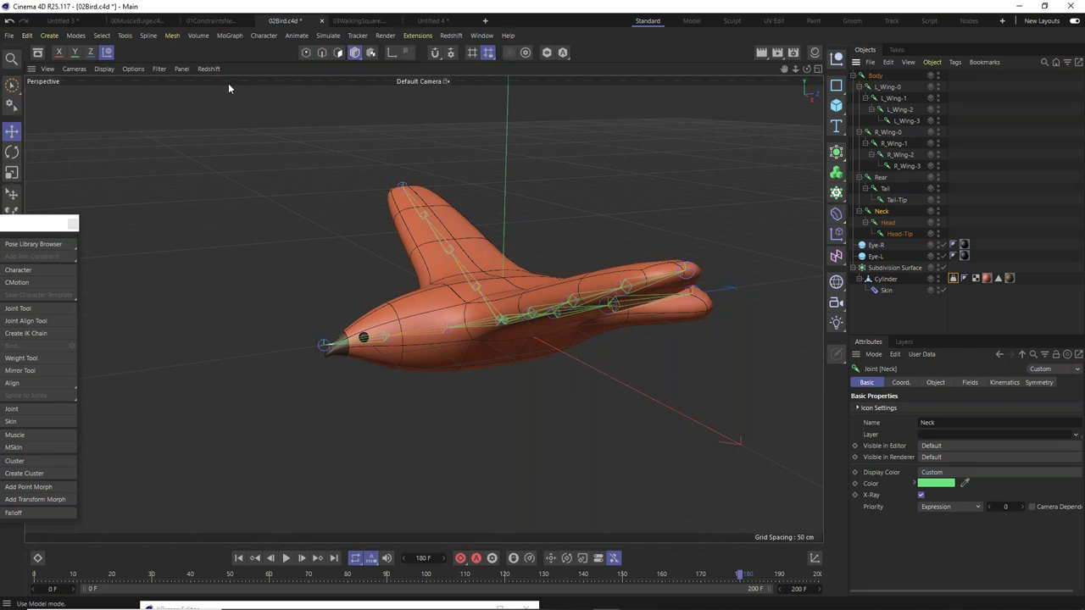
key(r)
scroll(431, 378, up, 3)
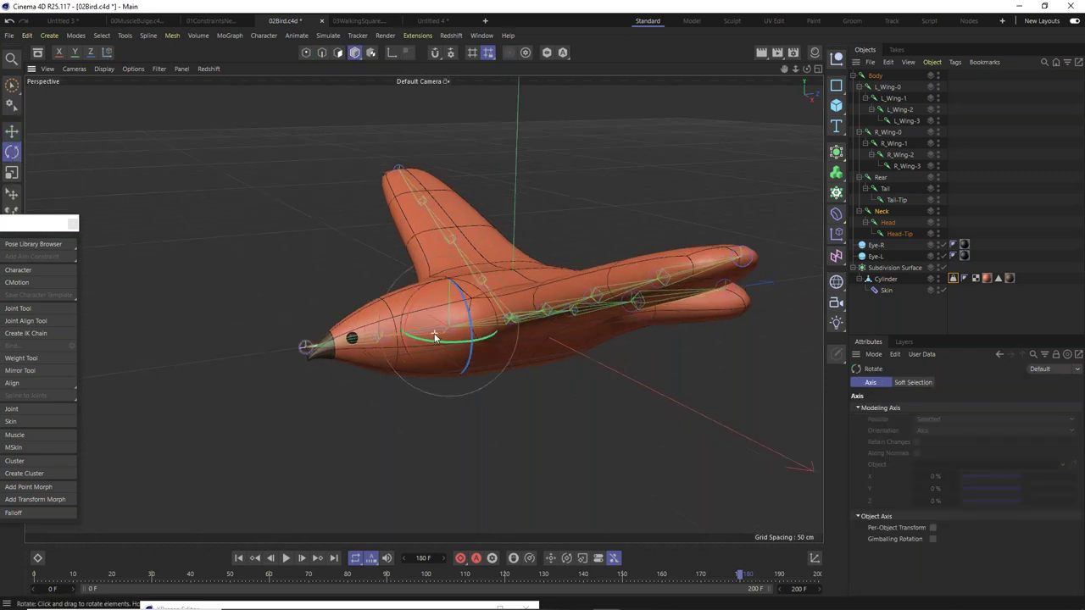
mouse_move(421, 299)
mouse_down()
mouse_move(410, 318)
mouse_move(422, 307)
mouse_move(412, 317)
mouse_move(425, 252)
mouse_move(431, 337)
mouse_move(424, 276)
mouse_move(417, 343)
mouse_move(415, 279)
mouse_up()
alt+drag(610, 270, 315, 348)
scroll(316, 348, up, 3)
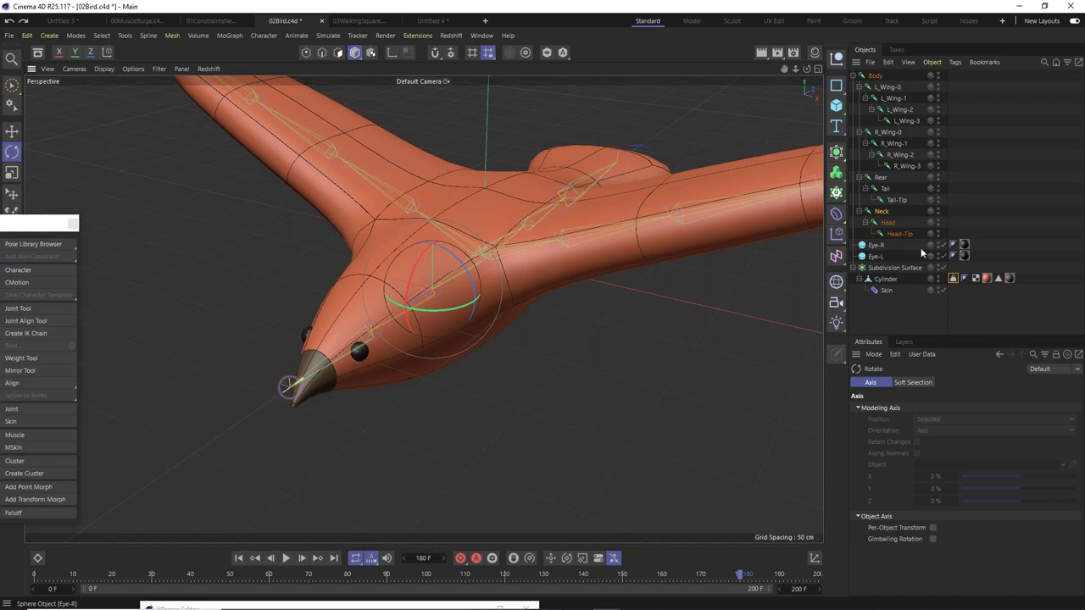
Parent Eye-R and Eye-L under the Head joint.
click(877, 245)
ctrl+click(875, 256)
drag(875, 254, 895, 225)
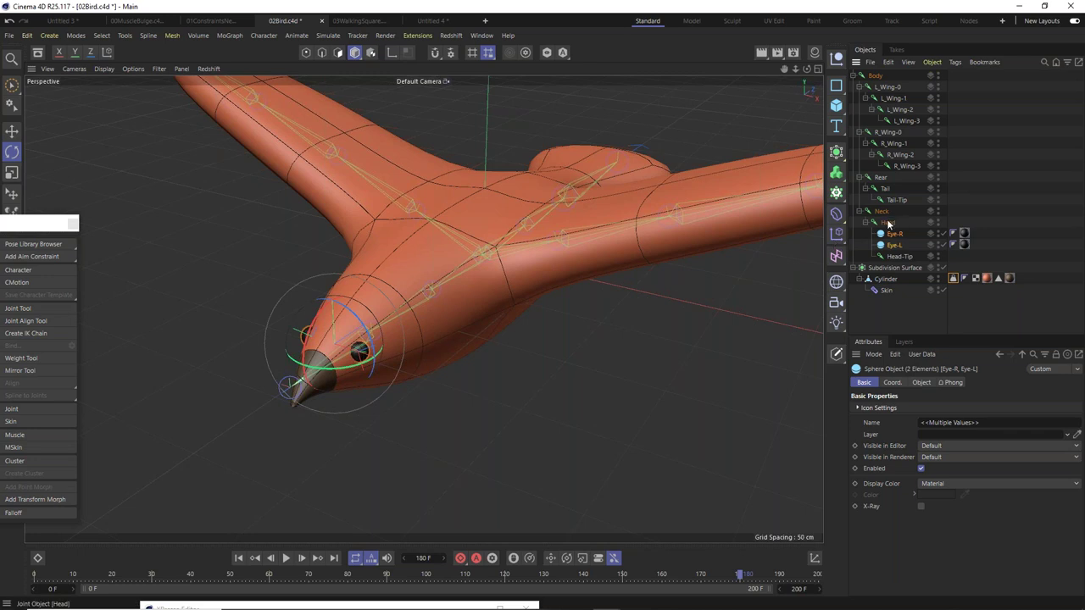
Swing the neck down, tilt Head so the beak faces the camera, then unparent the eyes.
click(393, 271)
drag(410, 273, 398, 339)
click(383, 356)
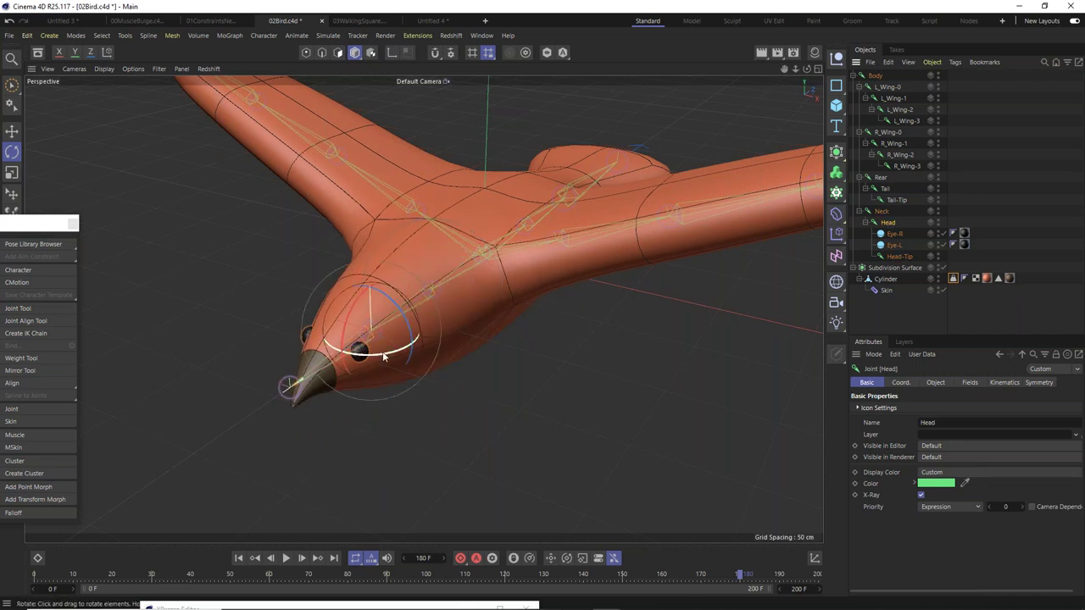
drag(383, 356, 616, 306)
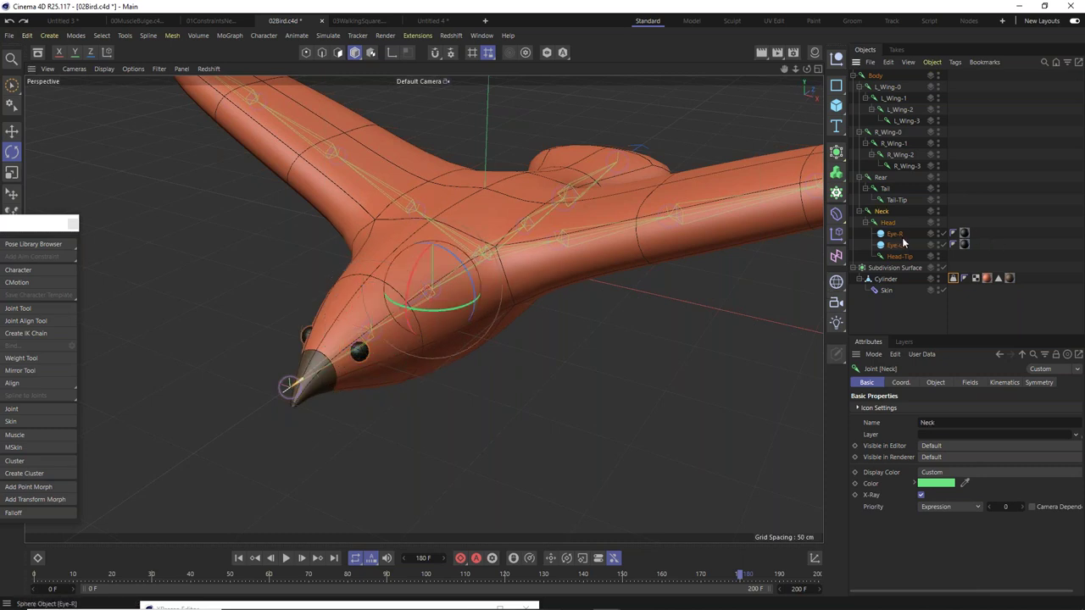
drag(900, 244, 886, 249)
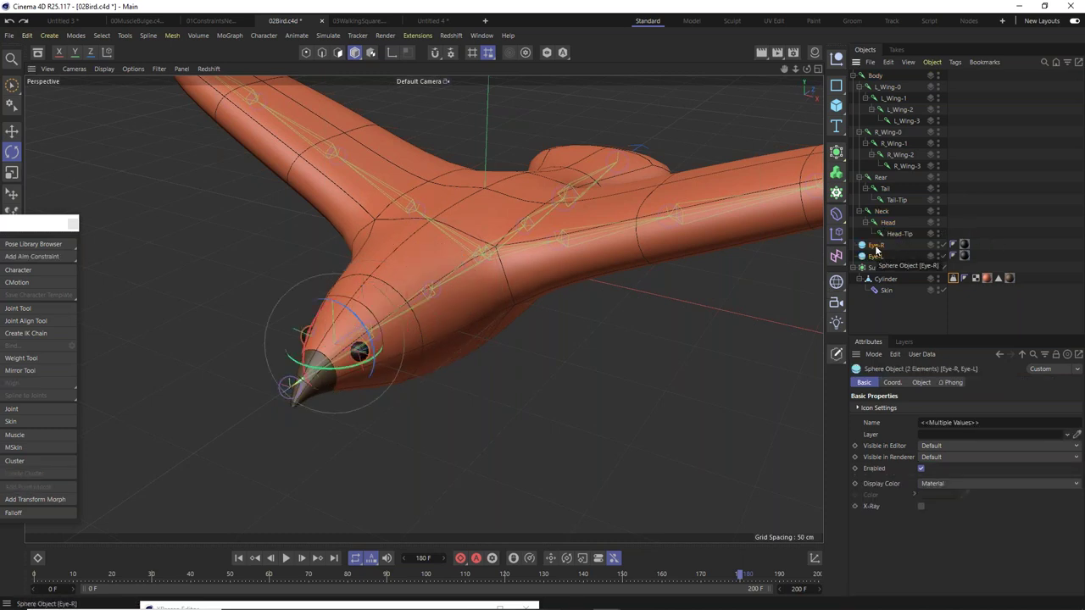
Give Eye-R and Eye-L a Constraint tag with Parent enabled and Head as target.
right_click(877, 250)
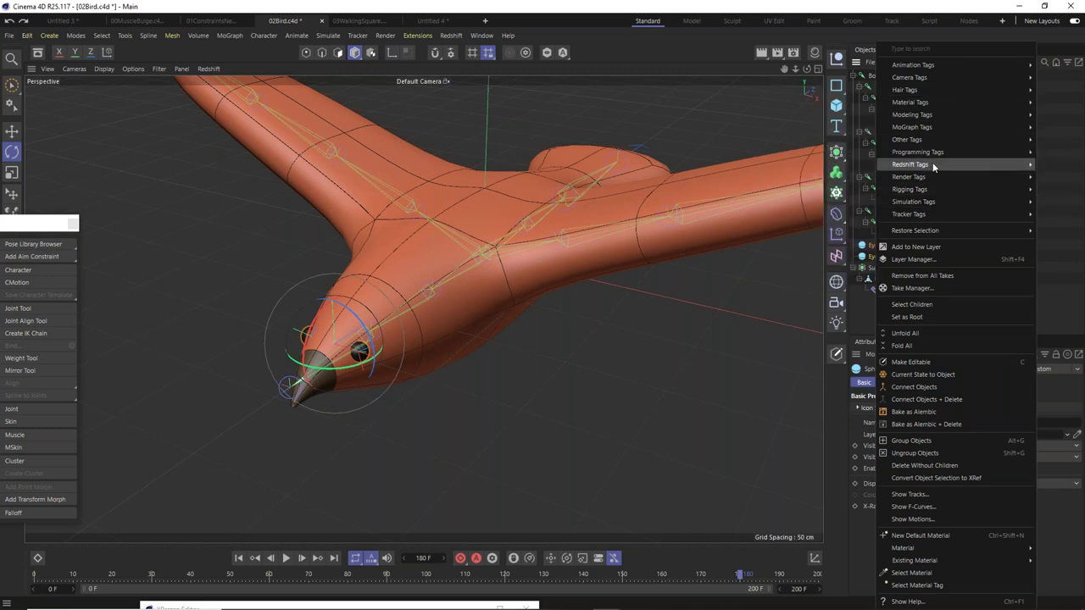
mouse_move(936, 188)
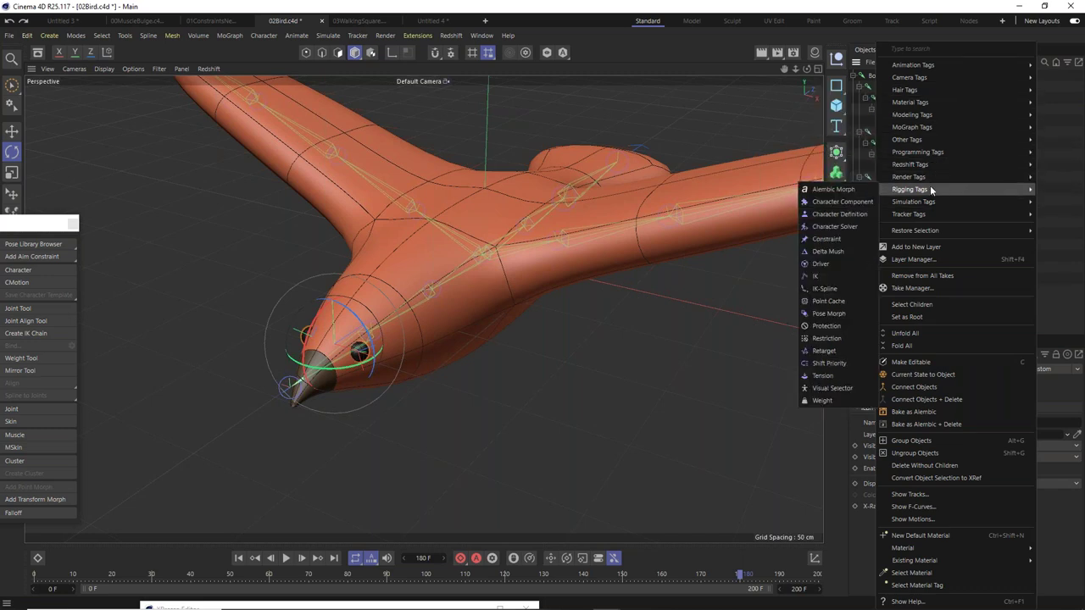
click(839, 241)
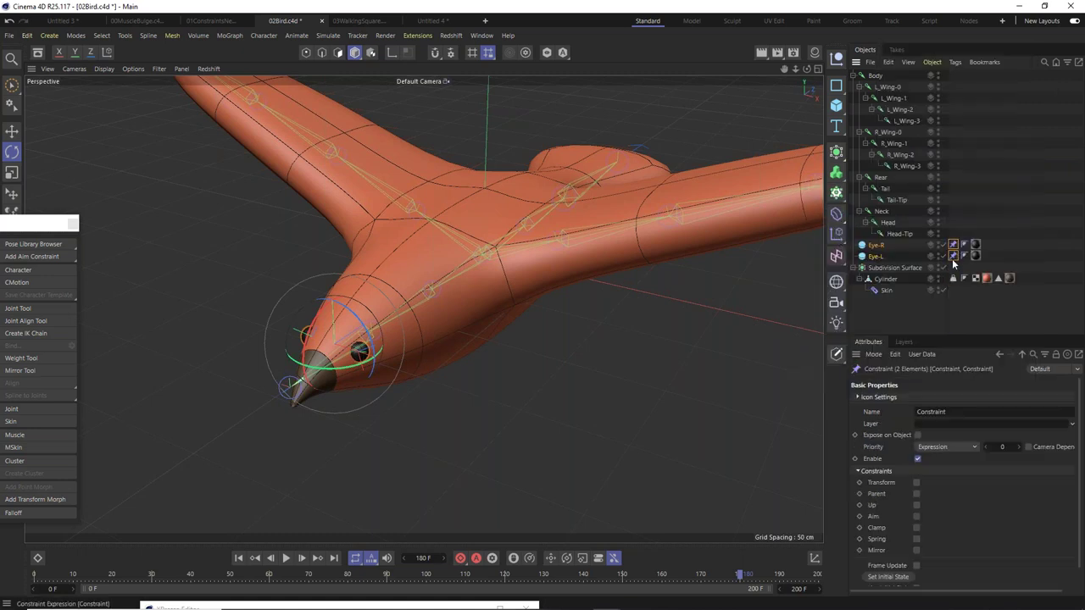
click(916, 494)
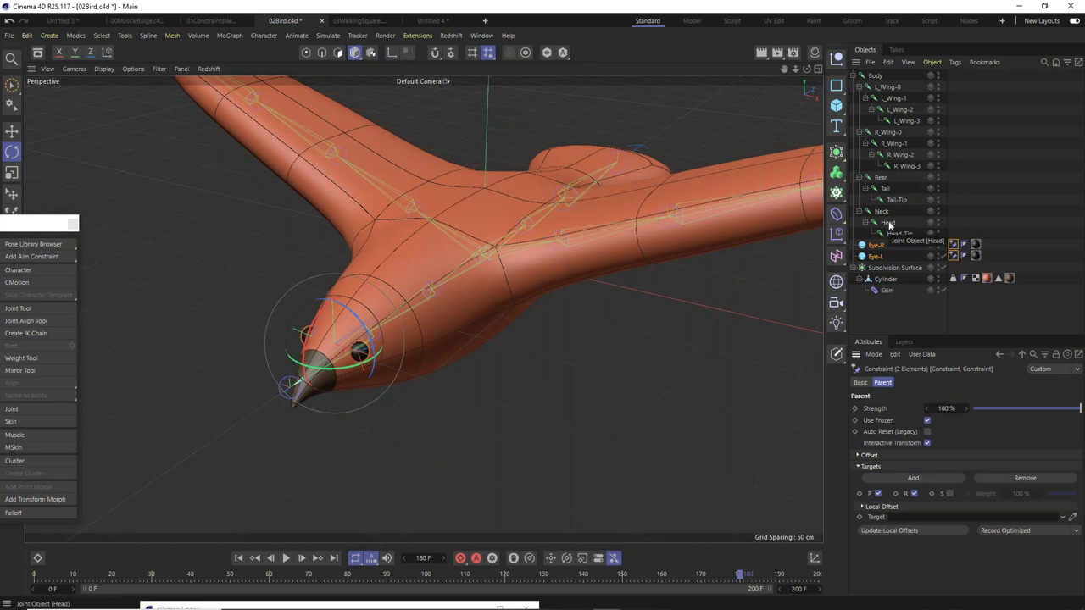
drag(888, 223, 903, 517)
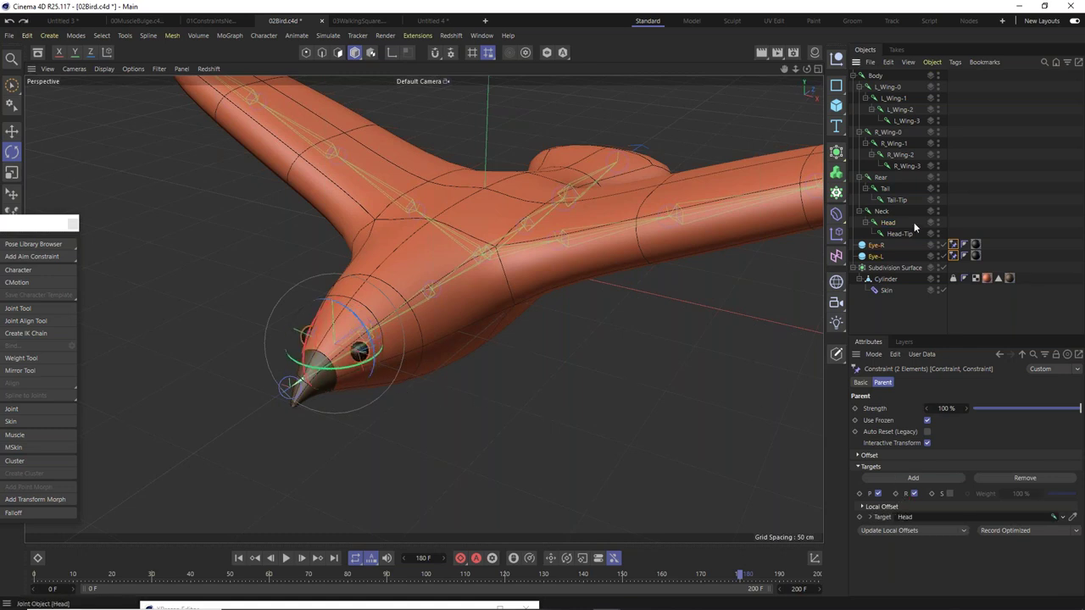
click(887, 222)
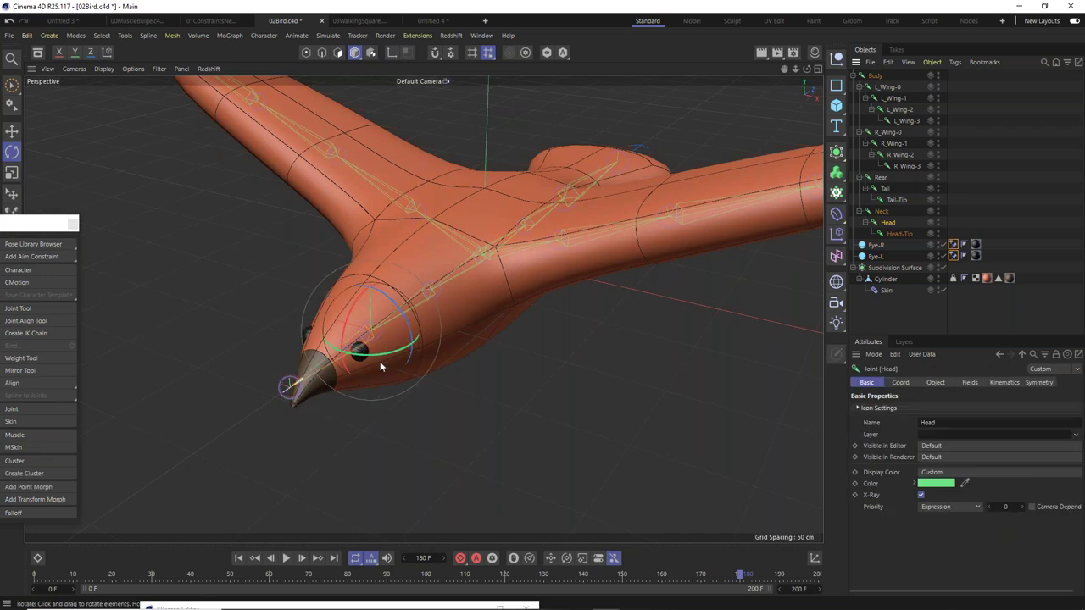
Rotate Head to confirm the eyes follow, raise R_Wing-0 about 28.7°, and disable Subdivision Surface.
drag(393, 363, 734, 284)
alt+drag(639, 203, 906, 145)
click(888, 133)
drag(308, 244, 239, 238)
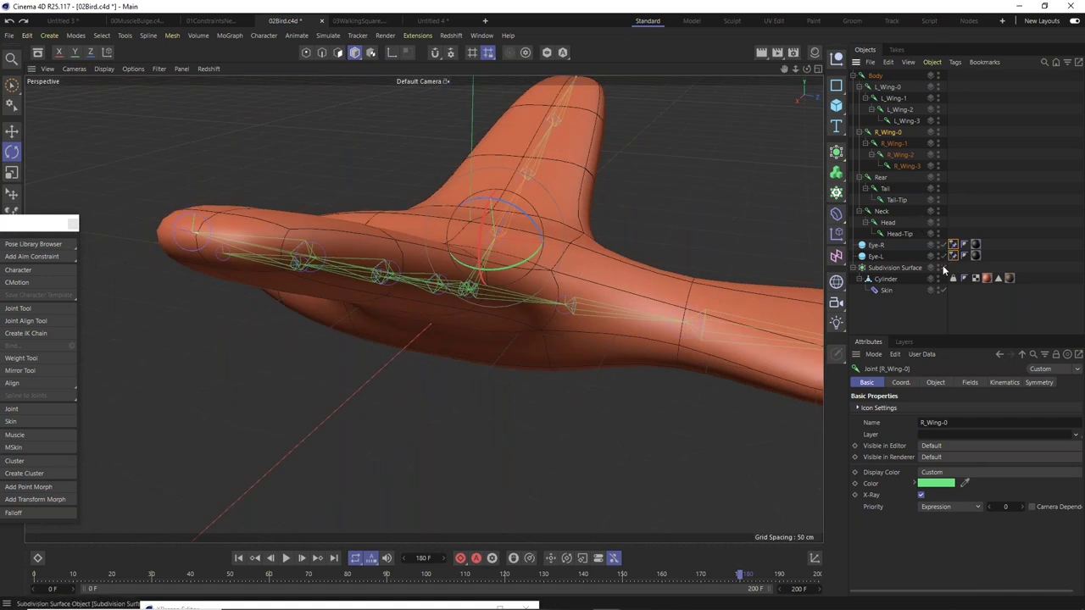
click(942, 267)
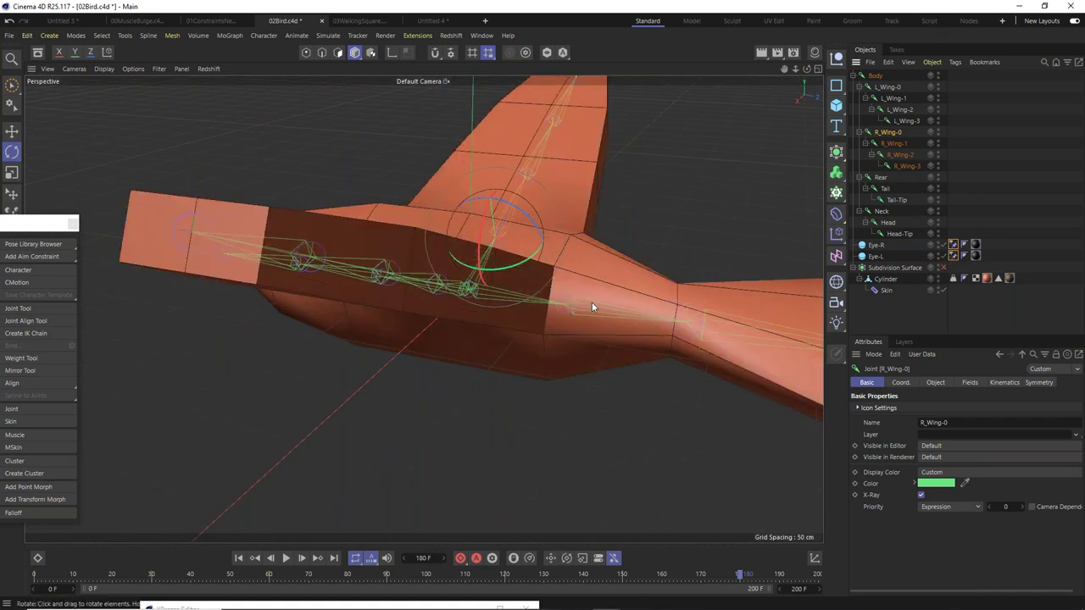
Open the Cylinder's weights and view the Body, L_Wing-0 and Rear joint weights with the Weight Tool.
double_click(953, 279)
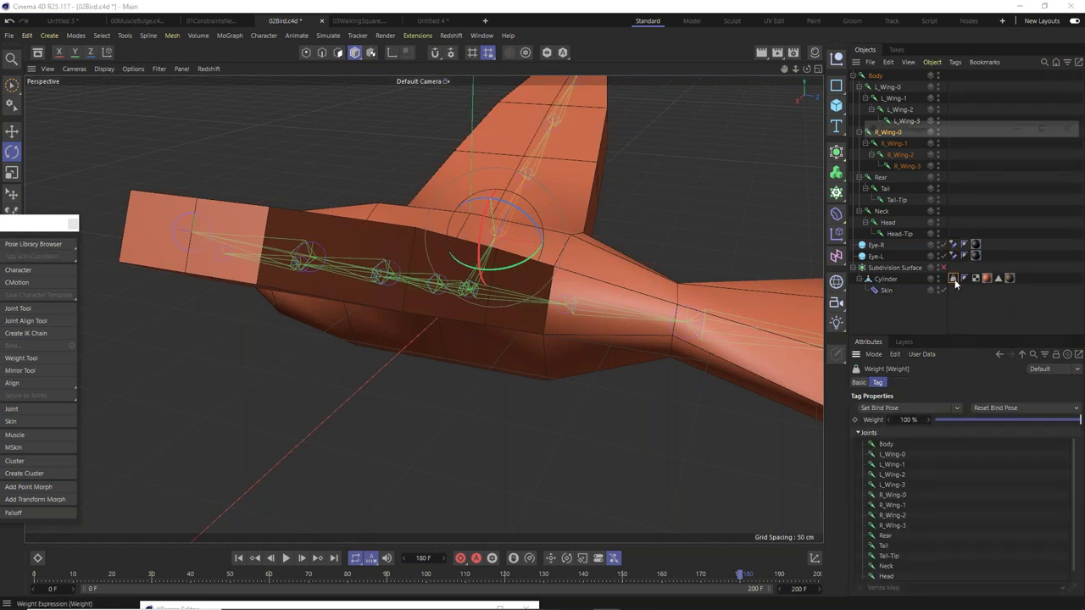
alt+drag(672, 292, 397, 263)
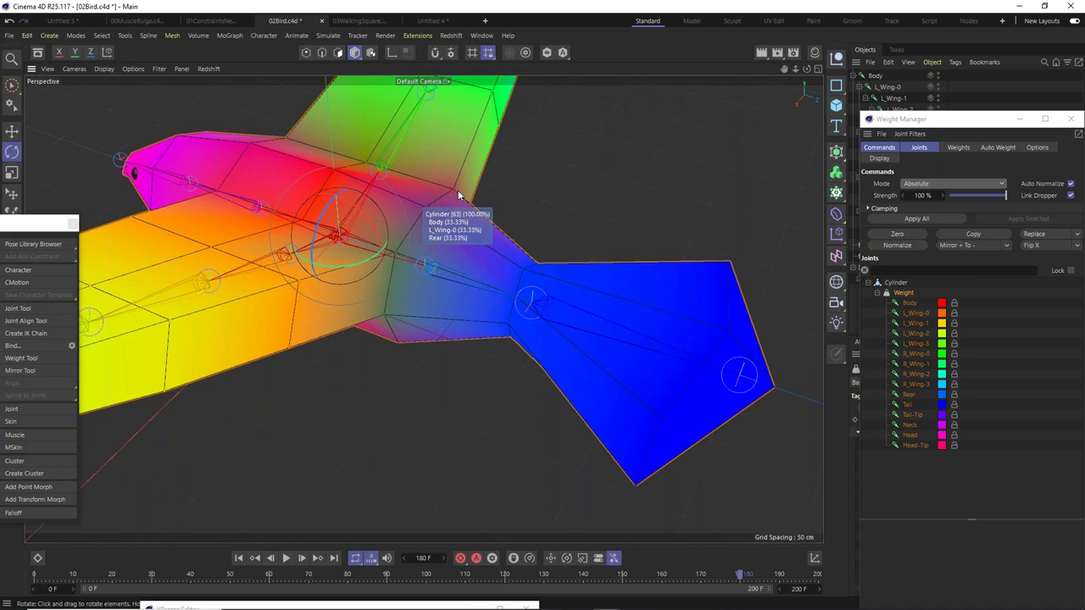
click(912, 304)
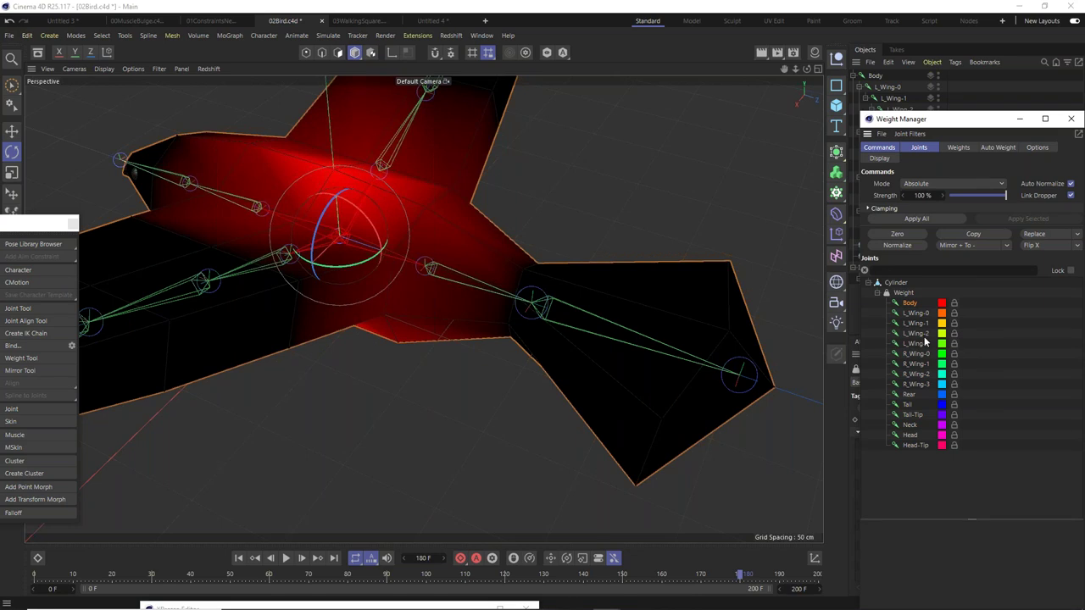
ctrl+click(923, 315)
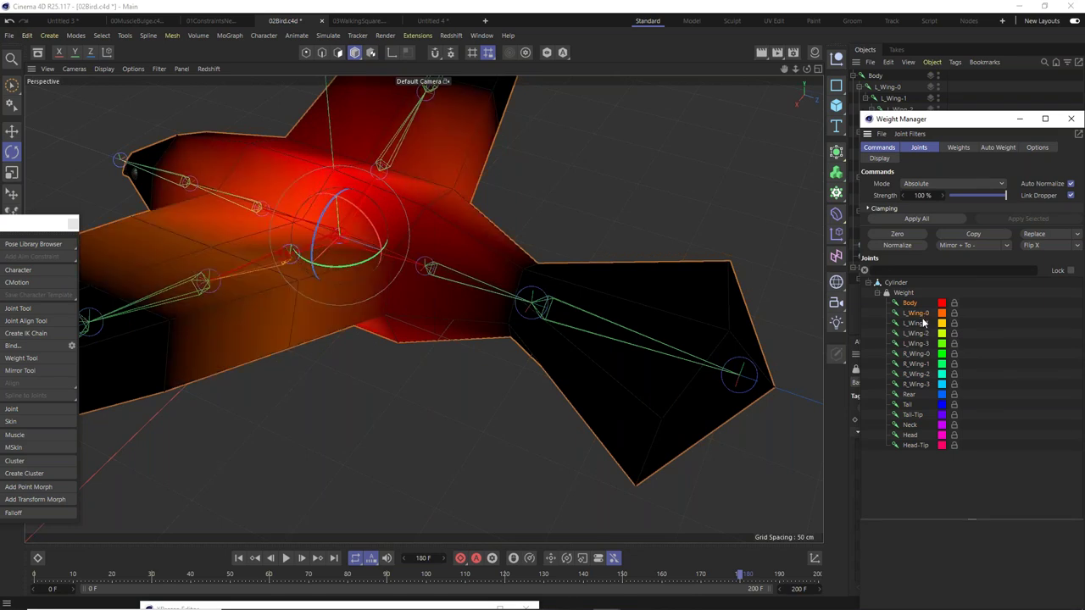
ctrl+click(908, 396)
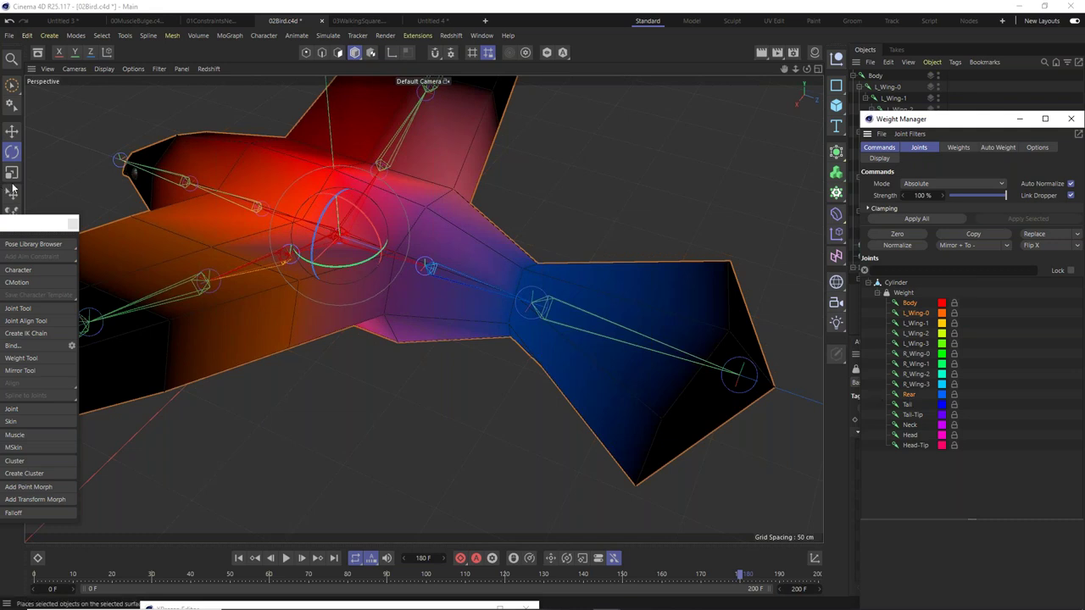
click(34, 357)
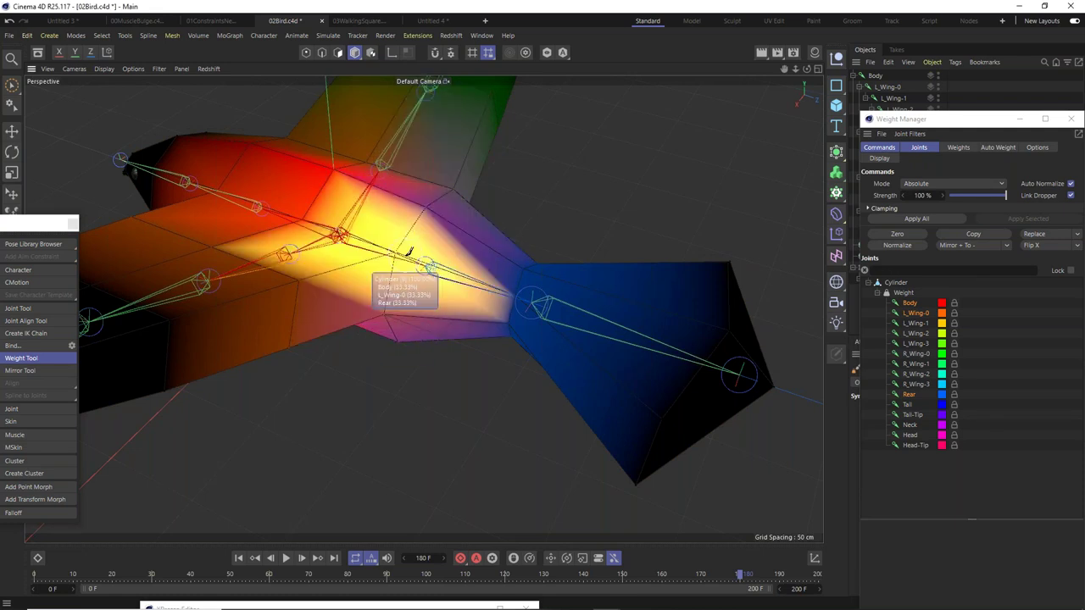
Switch to Move, close the Weight Manager, and re-enable Subdivision Surface smoothing.
click(14, 133)
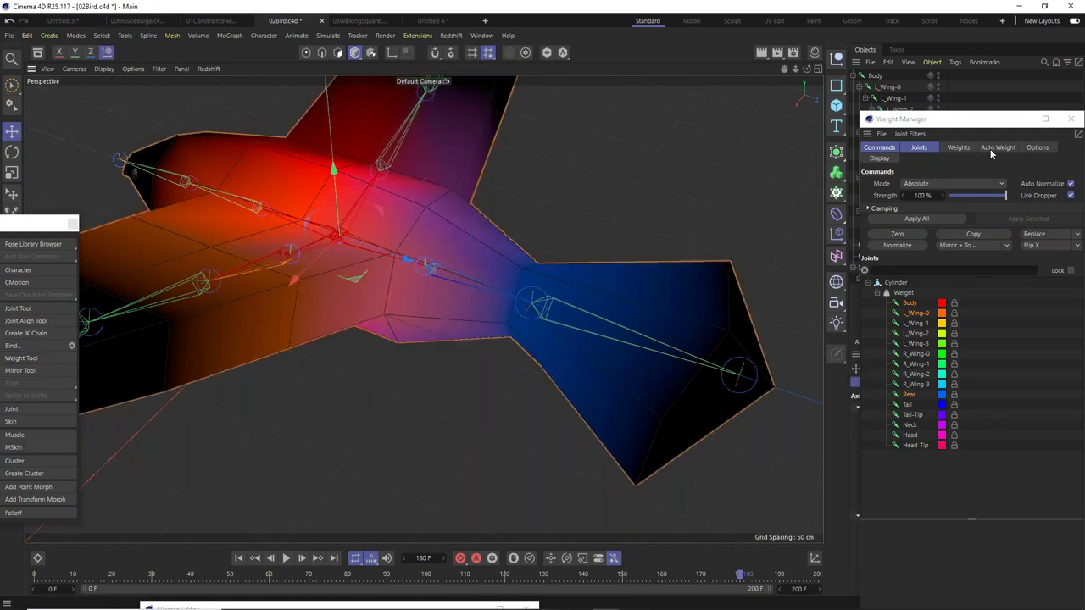
drag(986, 123, 767, 227)
click(854, 223)
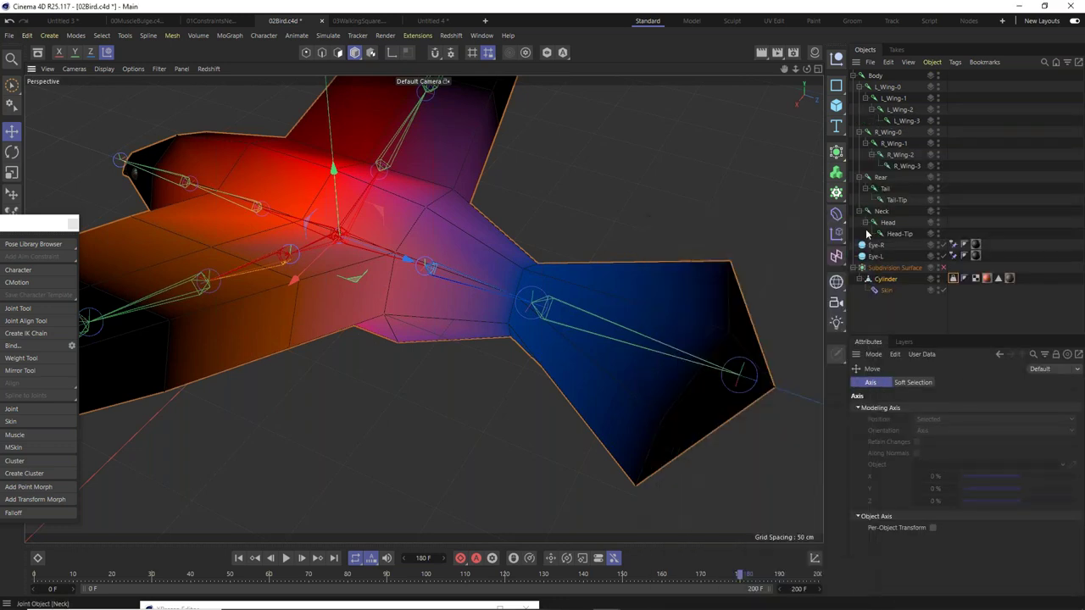
click(941, 267)
alt+drag(532, 255, 391, 217)
Frame the bird and rotate R_Wing-0 upward about 47 degrees.
key(h)
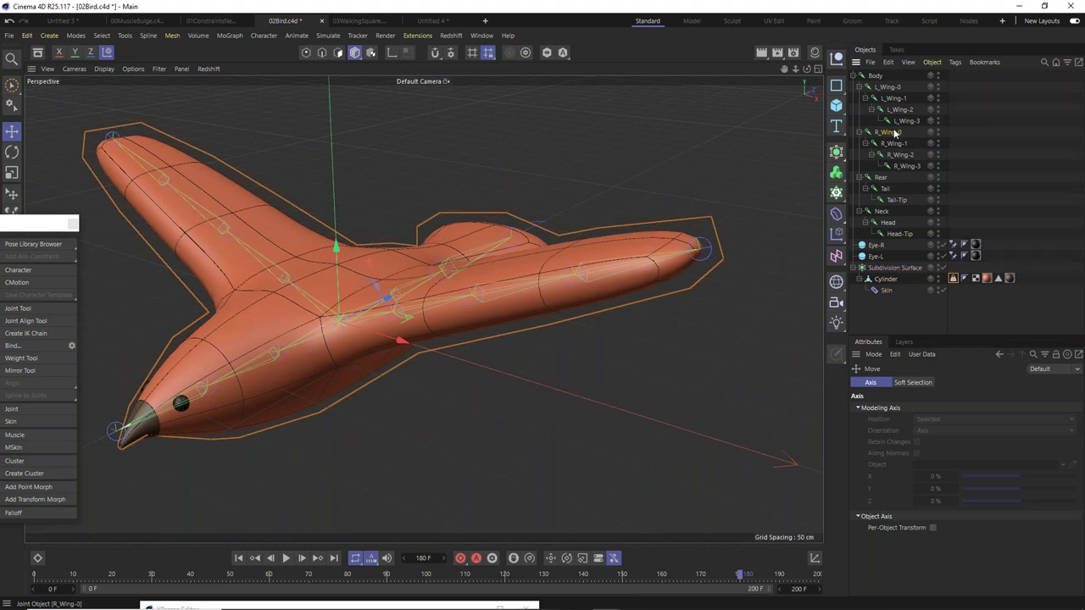
click(887, 132)
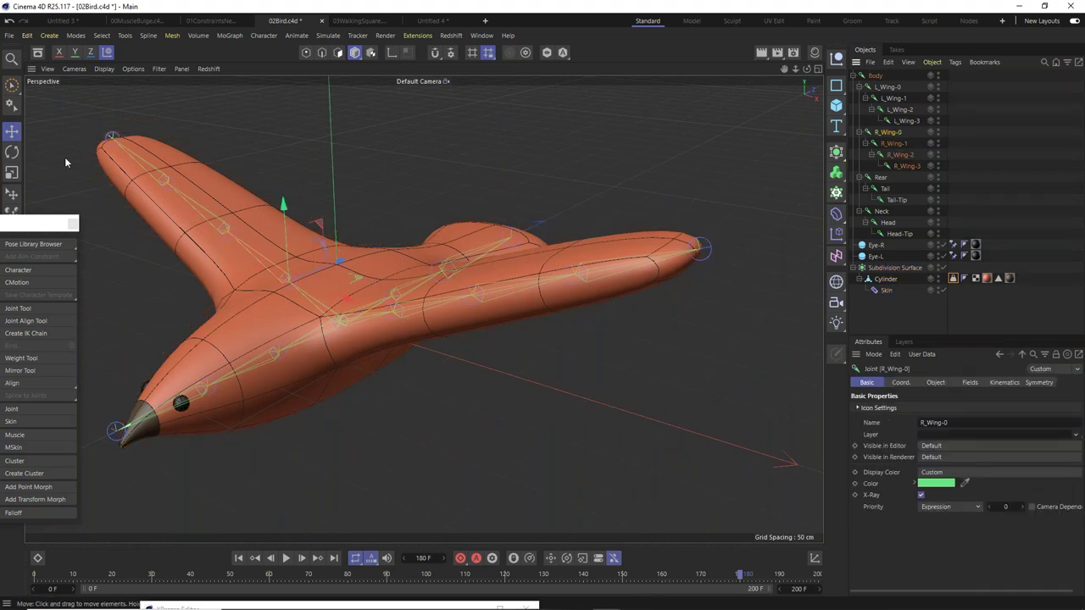
click(11, 152)
drag(317, 268, 332, 310)
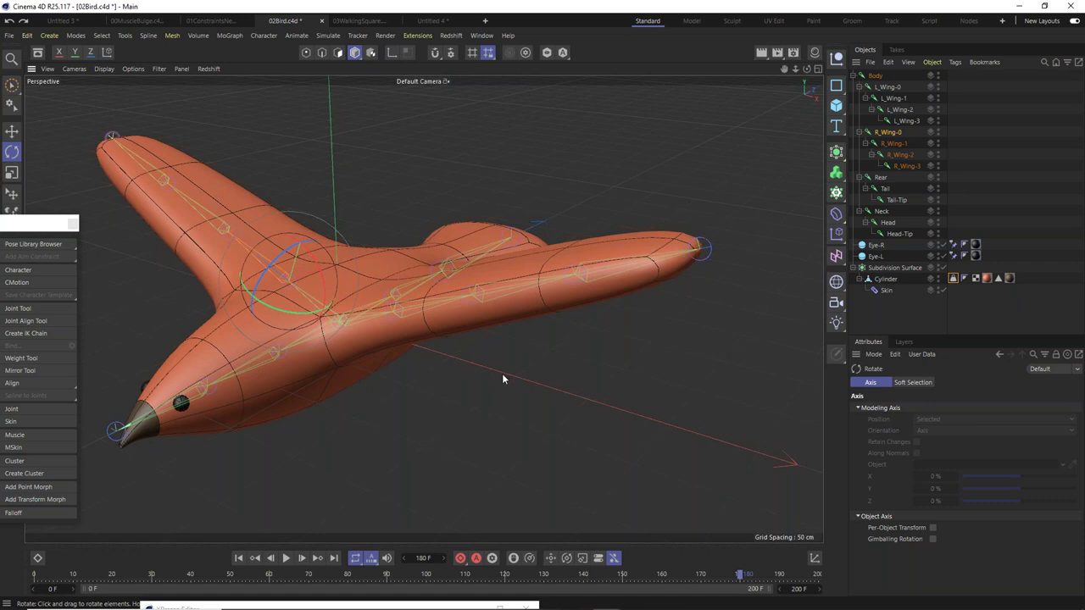
Open the Cylinder's Weight Manager on the Weights table, widen it to show all joints, and scroll the points.
double_click(951, 280)
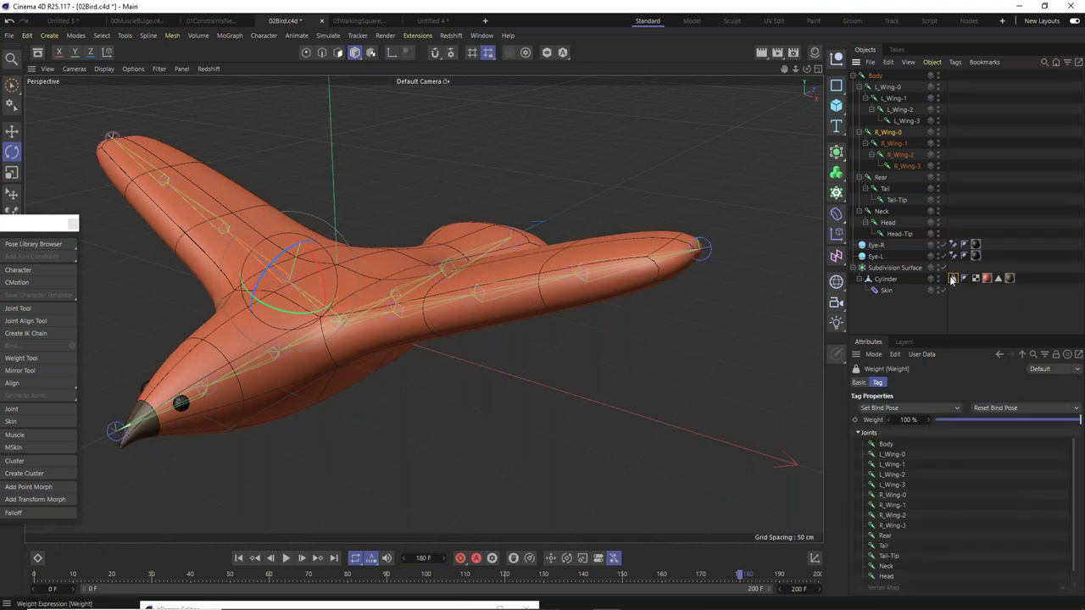
drag(950, 116, 582, 73)
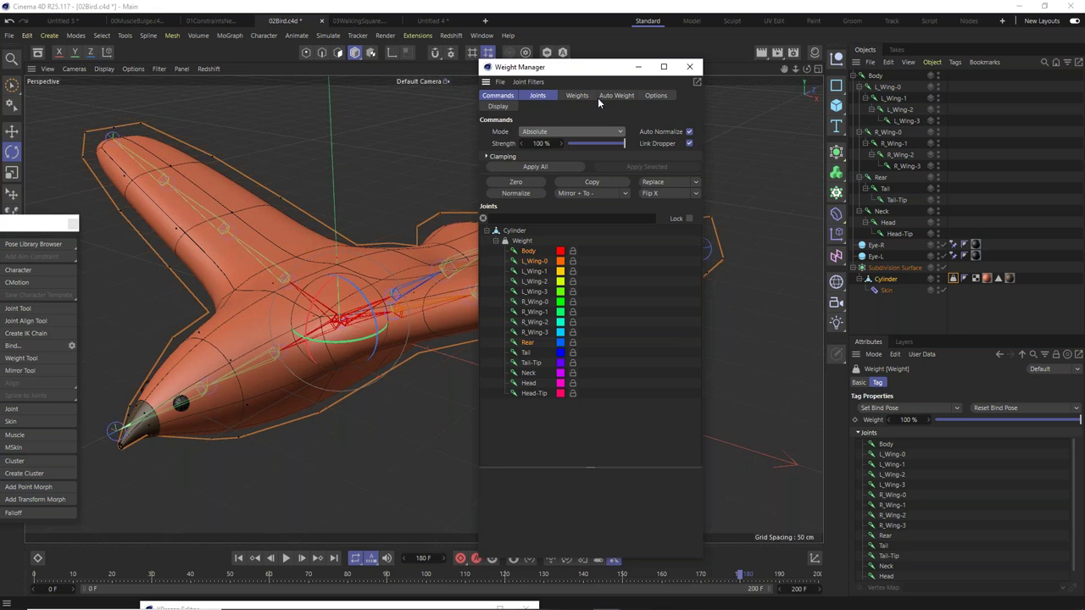
click(582, 97)
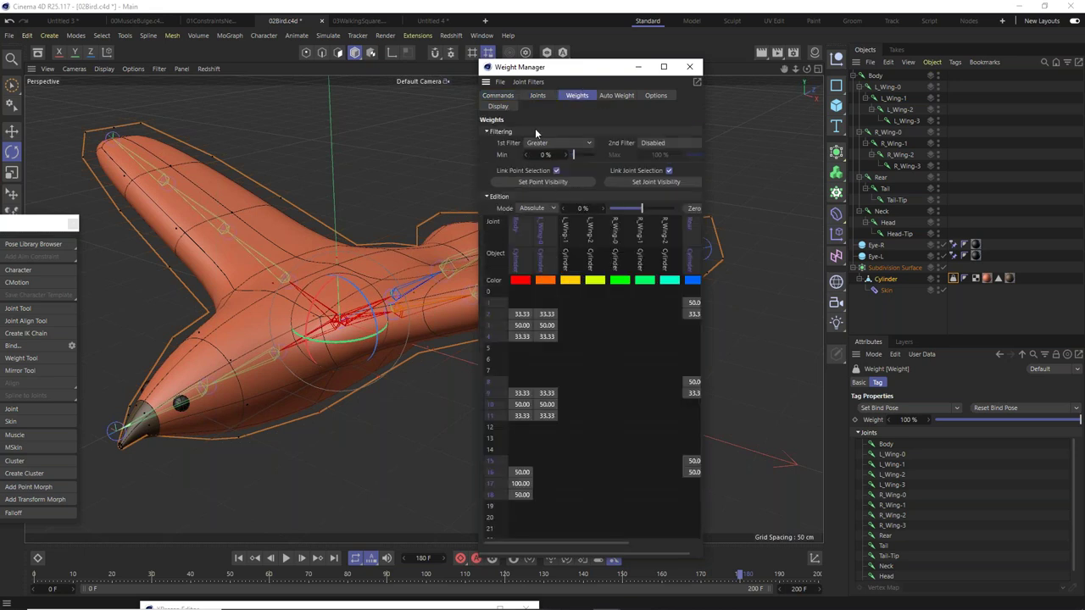
drag(546, 71, 687, 111)
mouse_move(562, 331)
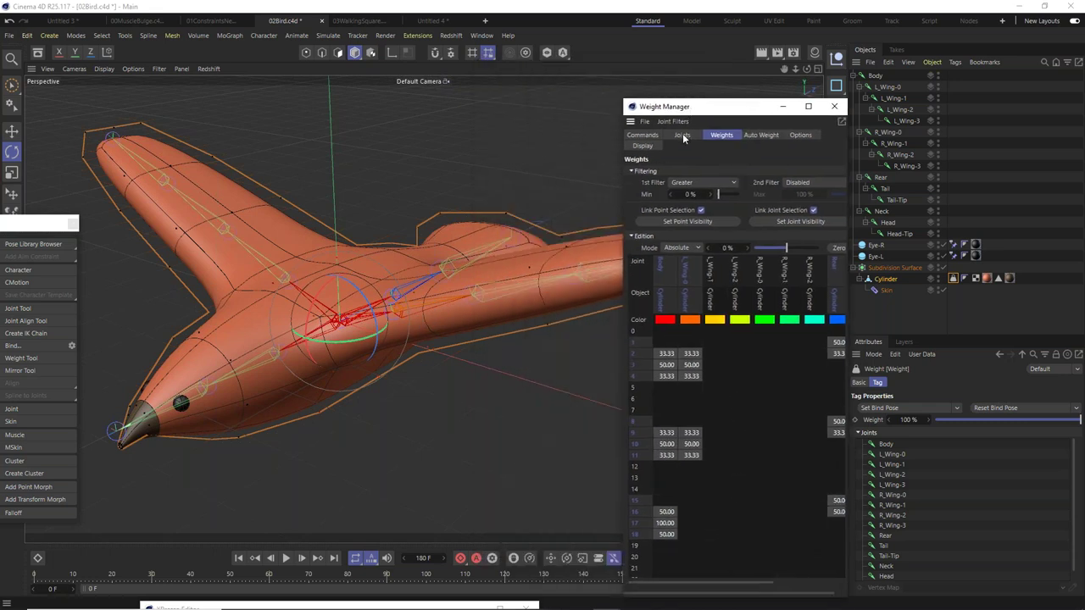
drag(661, 104, 418, 49)
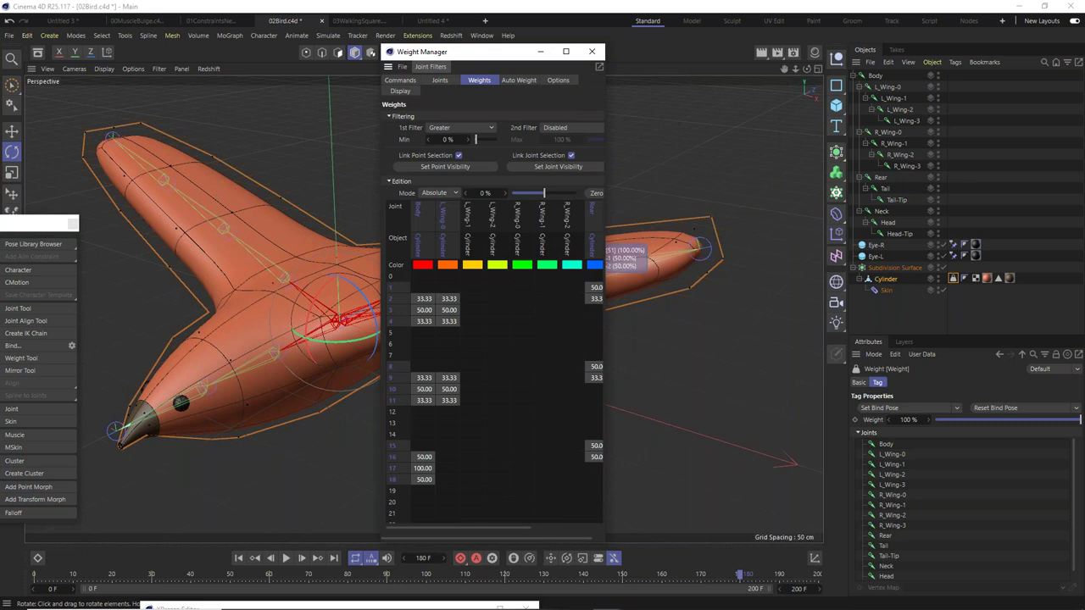
drag(602, 254, 837, 254)
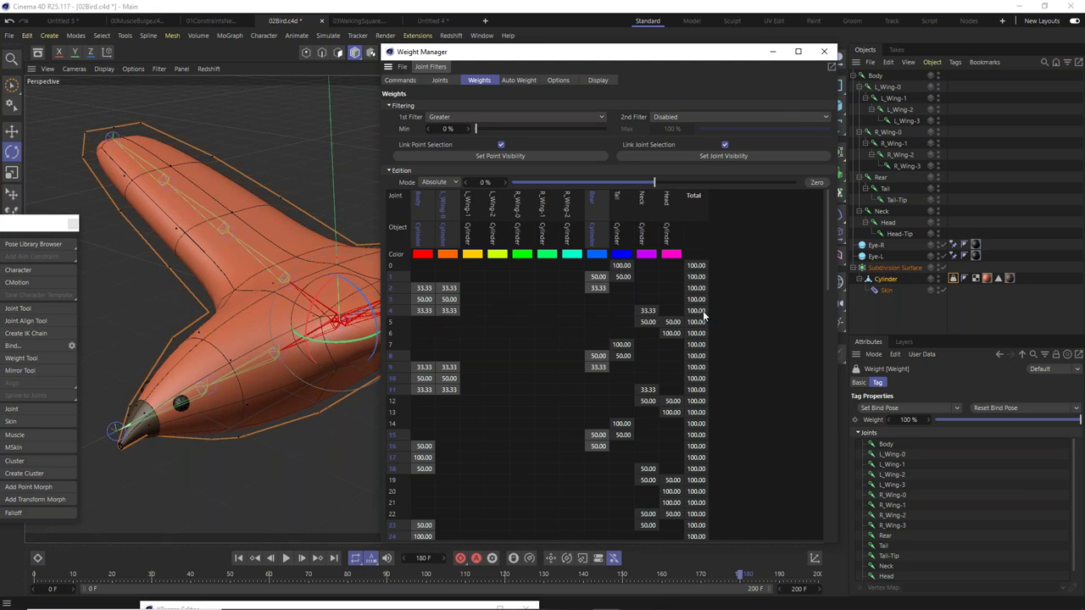
scroll(617, 372, down, 3)
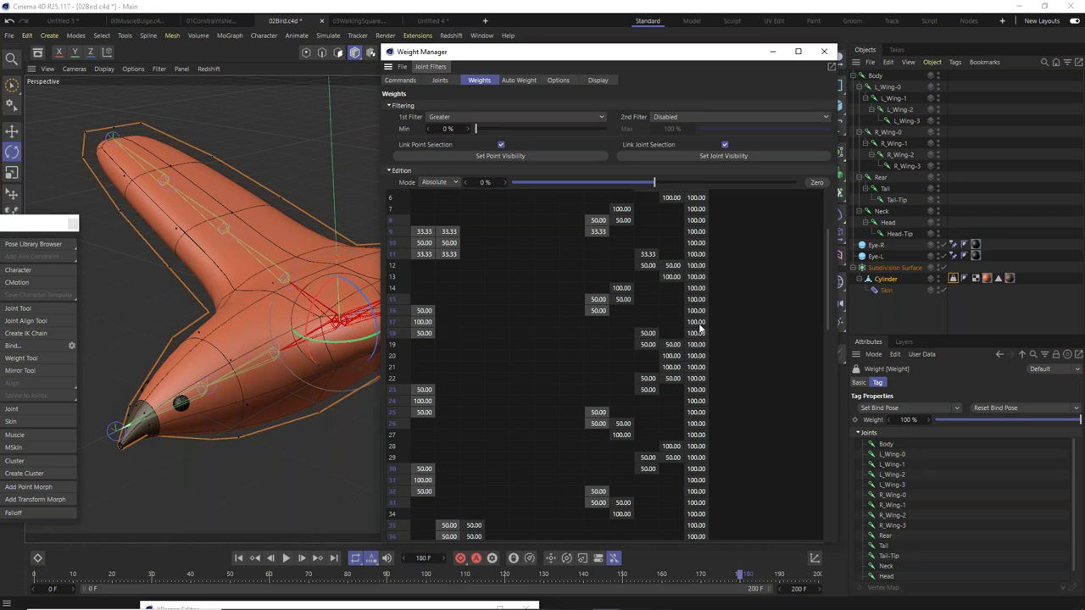
double_click(422, 322)
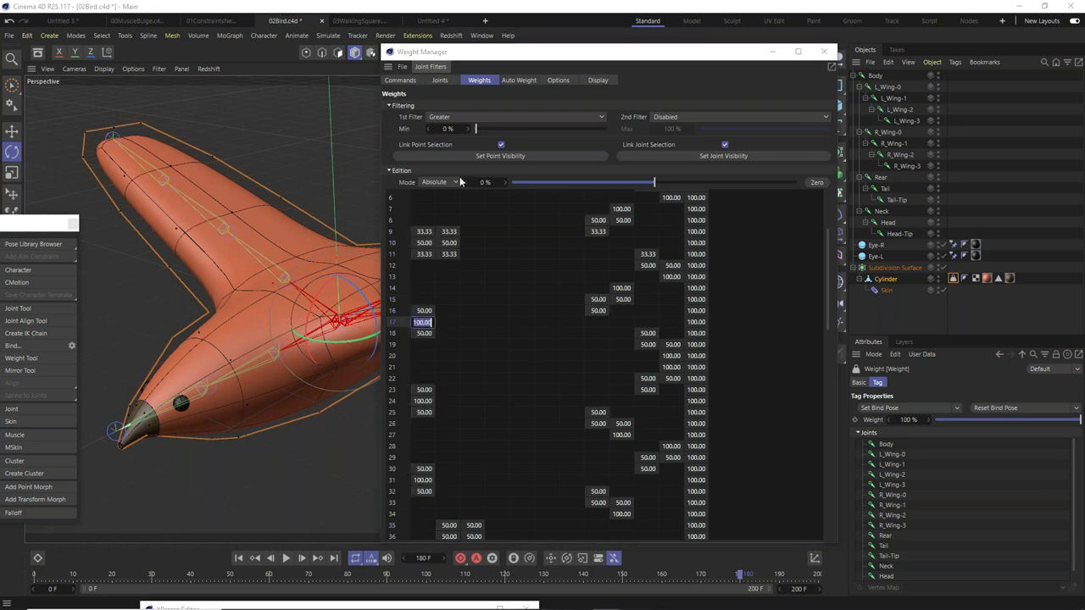
Leave point 17's Body weight unchanged after glancing at the Commands tab.
click(437, 93)
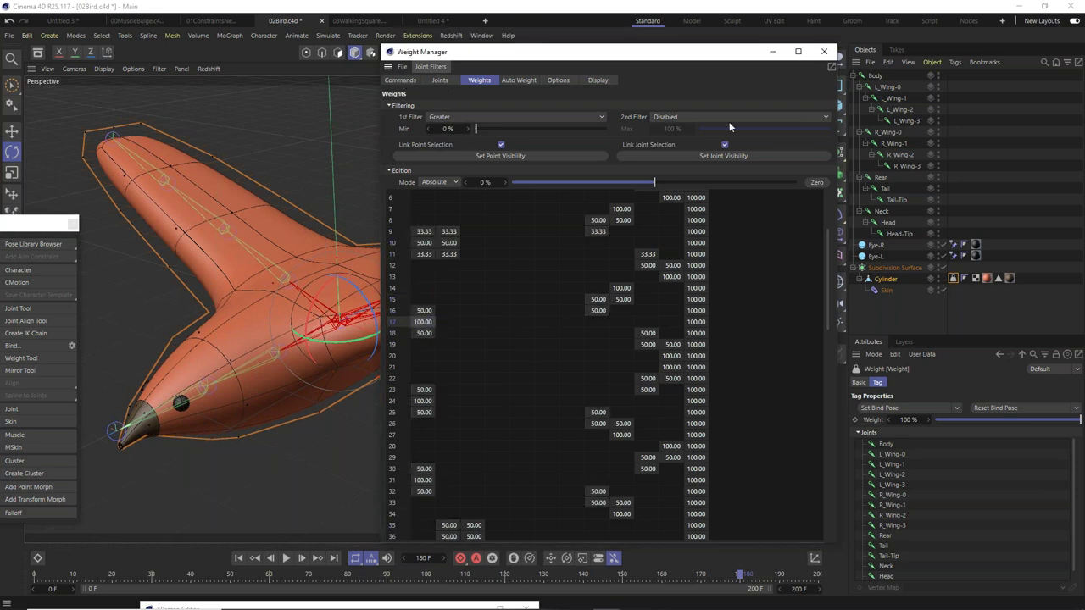
click(402, 80)
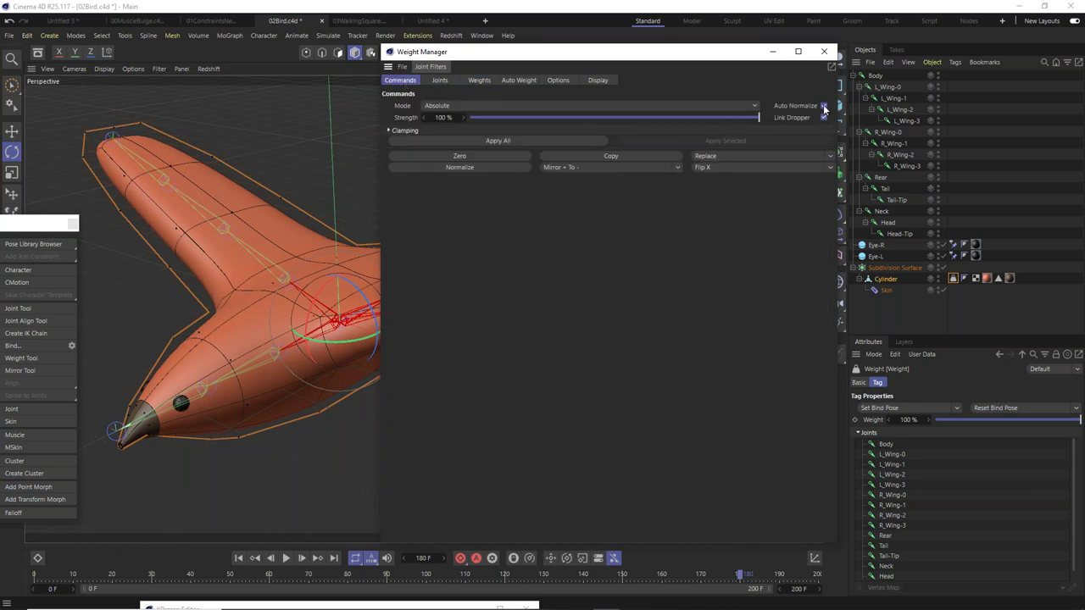
click(480, 80)
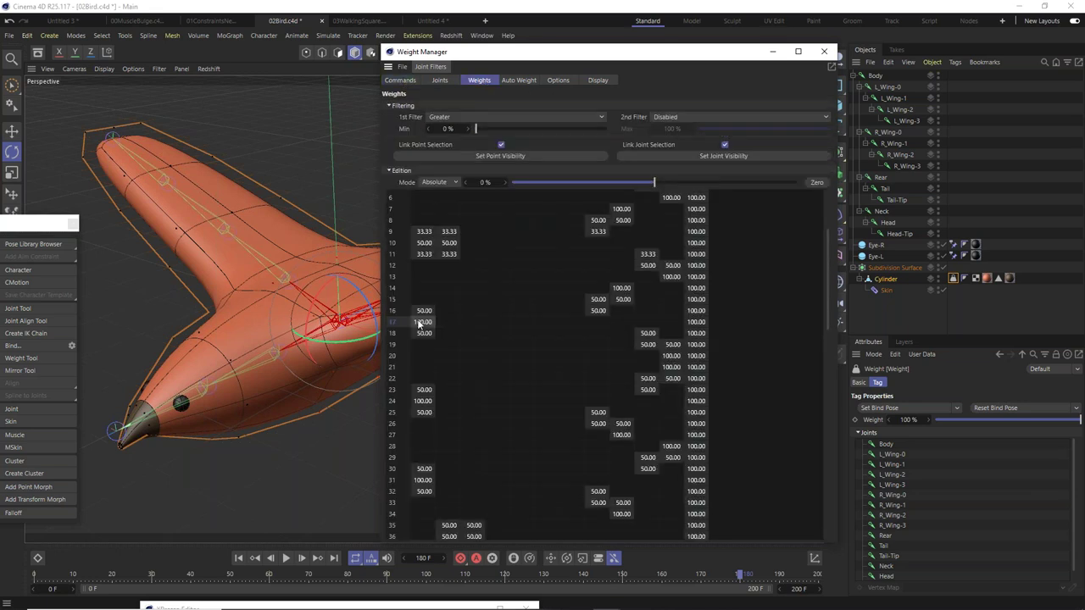
double_click(419, 323)
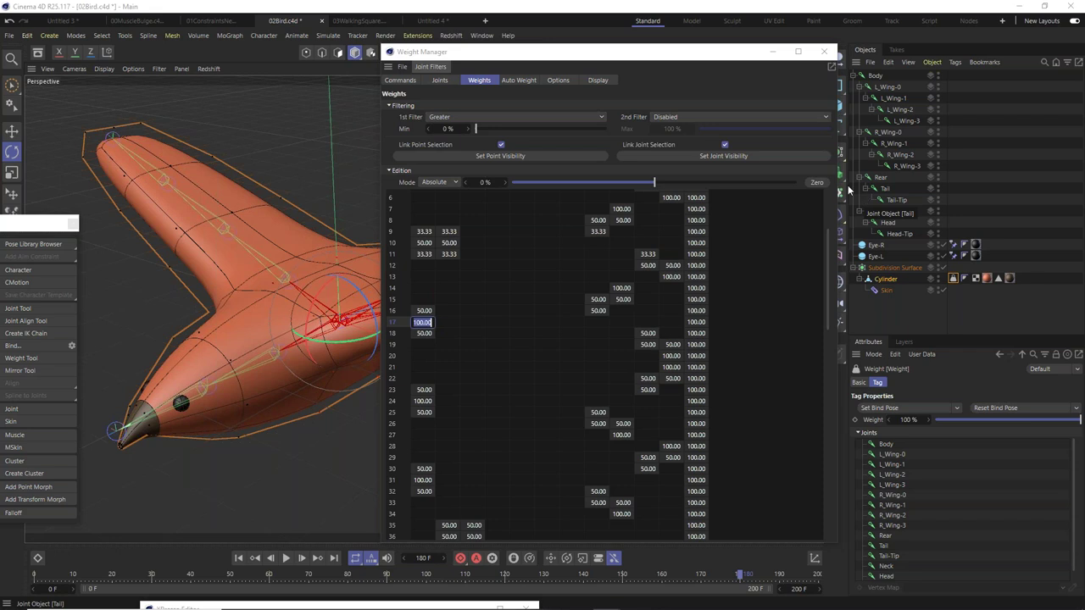
Test-set point 11's L_Wing-0 weight to 40, undo it, and show the Commands tab.
double_click(447, 254)
text(40)
key(Return)
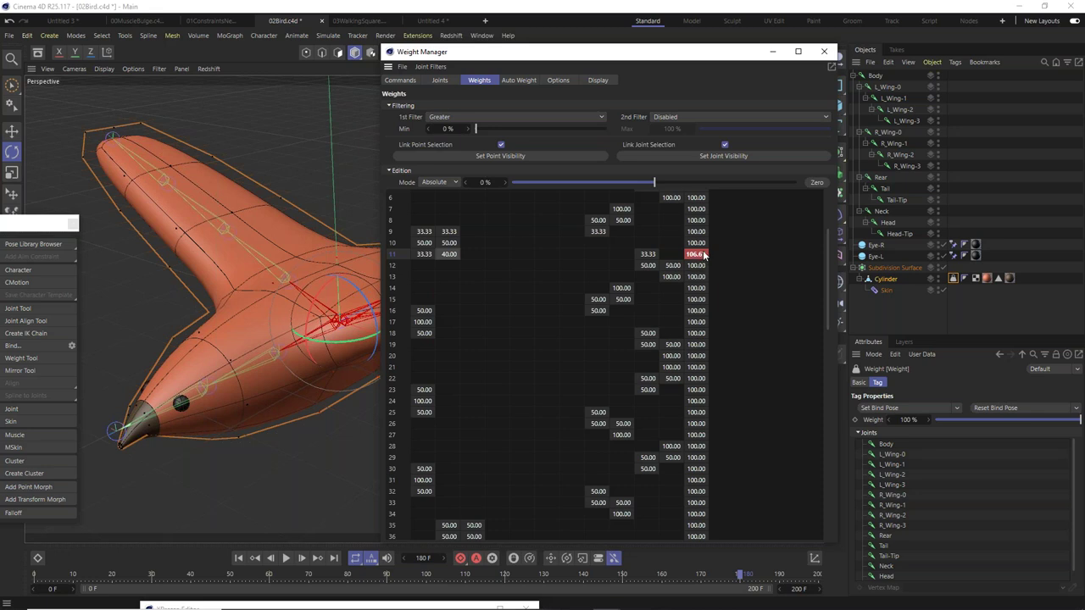
key(ctrl+z)
click(404, 81)
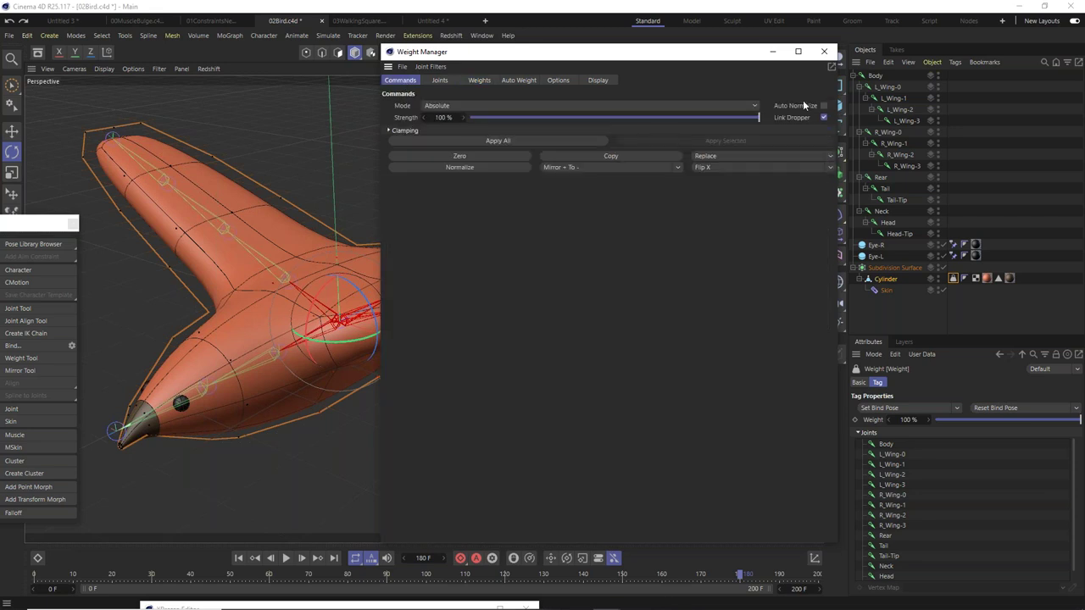
Close the Weight Manager, frame the bird, and switch to Move to view it from above.
click(825, 51)
scroll(498, 182, down, 3)
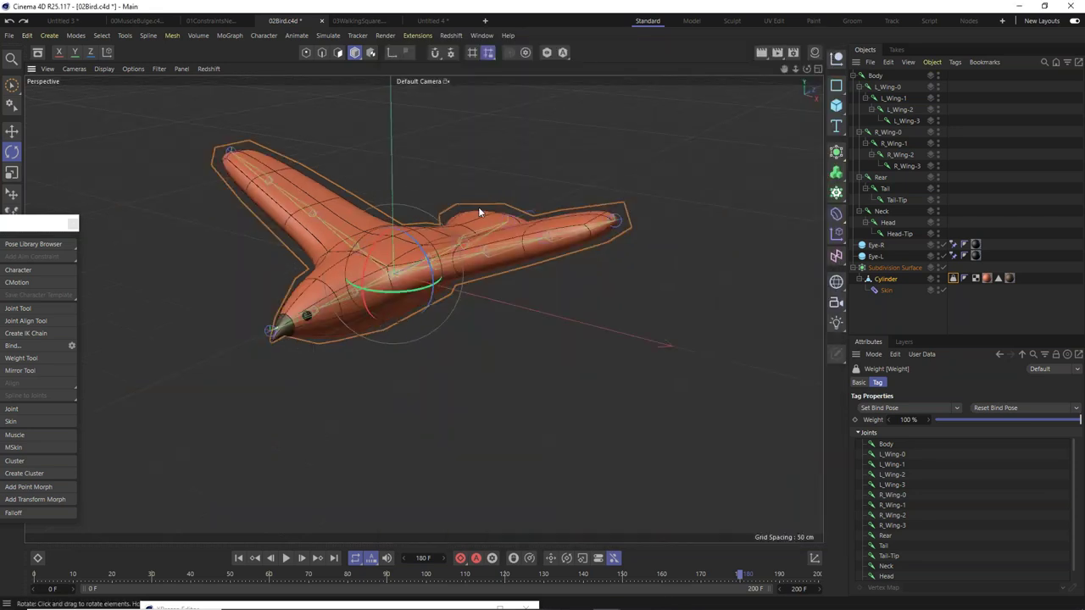
key(h)
click(11, 132)
click(239, 128)
alt+drag(517, 294, 475, 271)
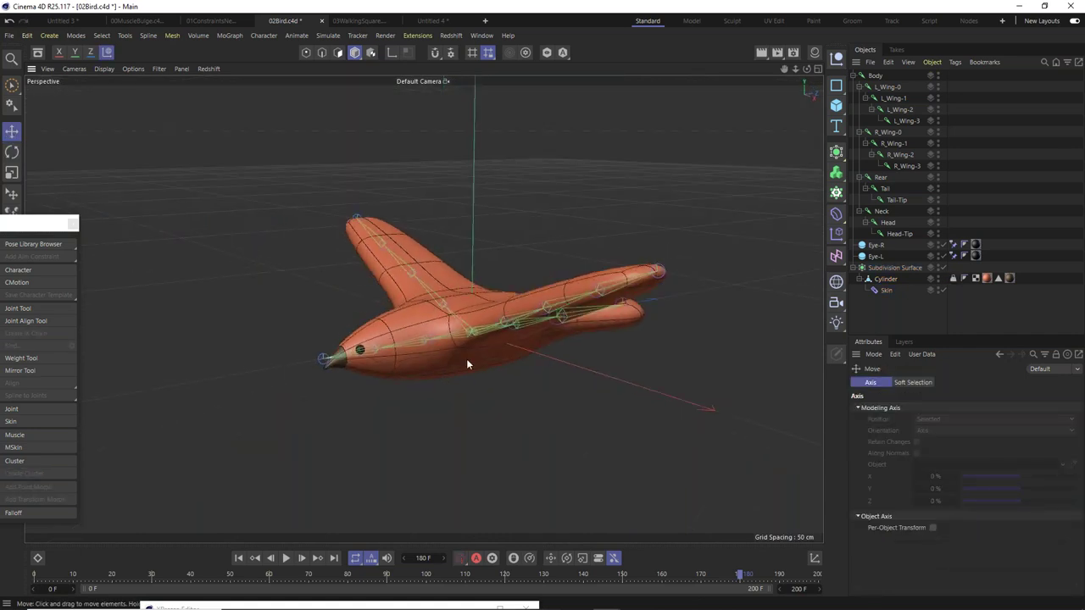
scroll(467, 364, up, 6)
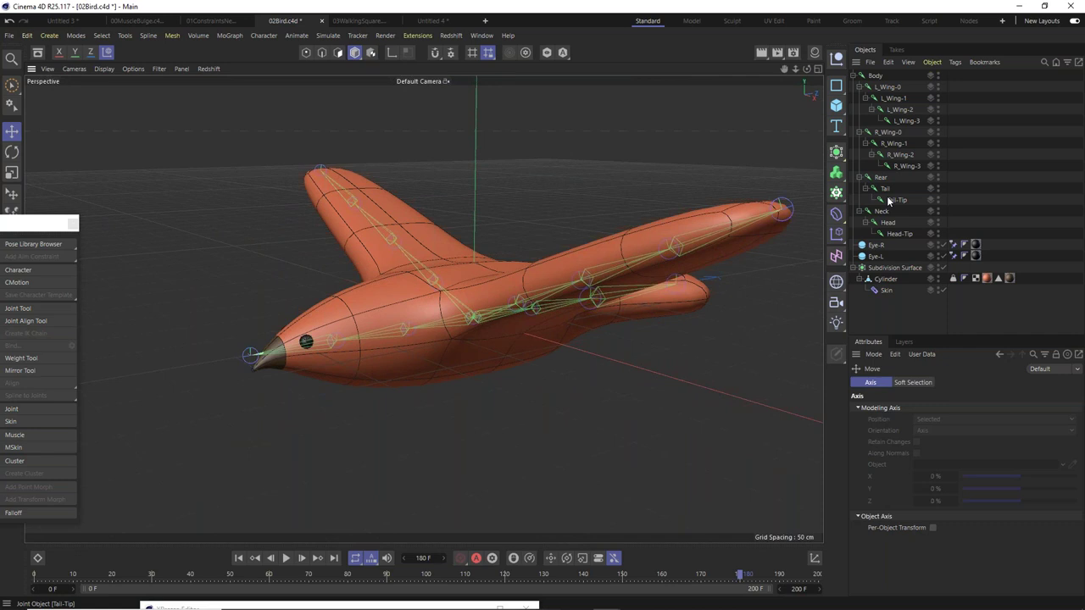
alt+drag(475, 312, 514, 288)
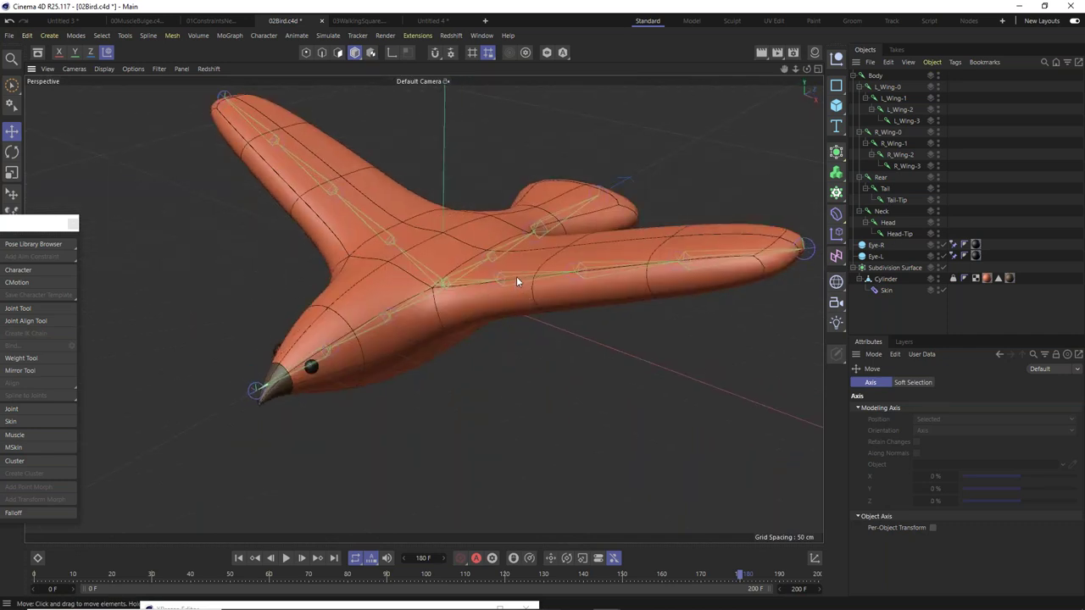
click(516, 276)
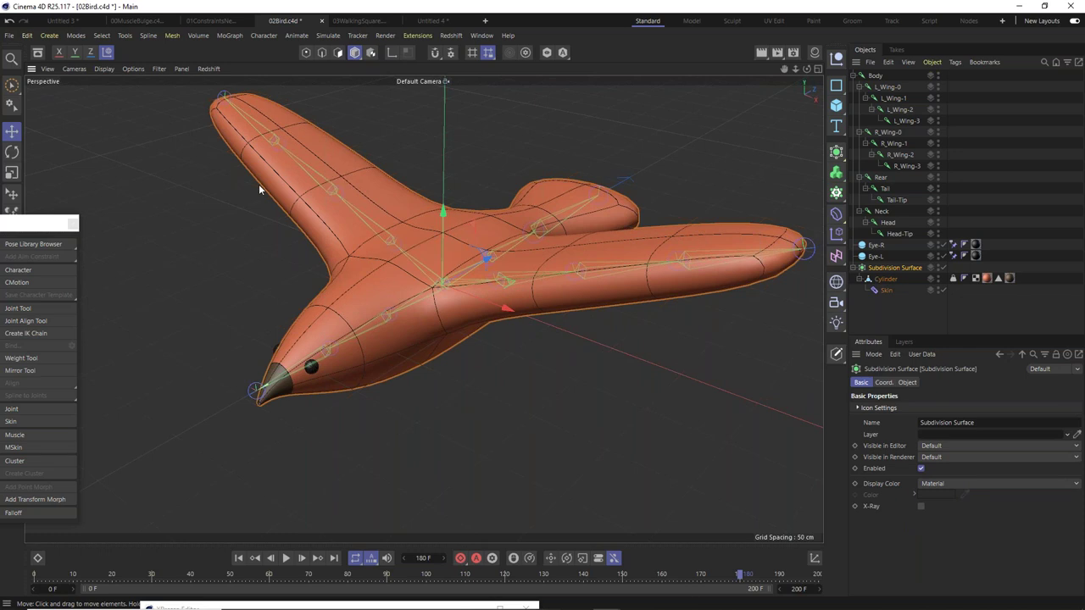
Rotate R_Wing-0 up and bend R_Wing-1 to test the right wing deformation.
click(896, 135)
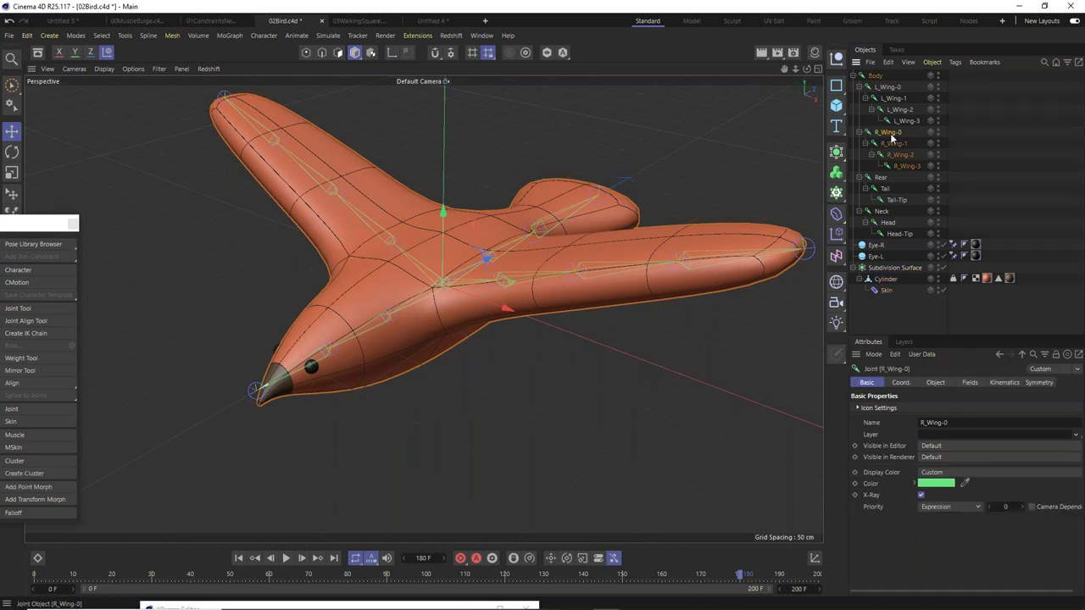
click(13, 154)
drag(422, 223, 390, 193)
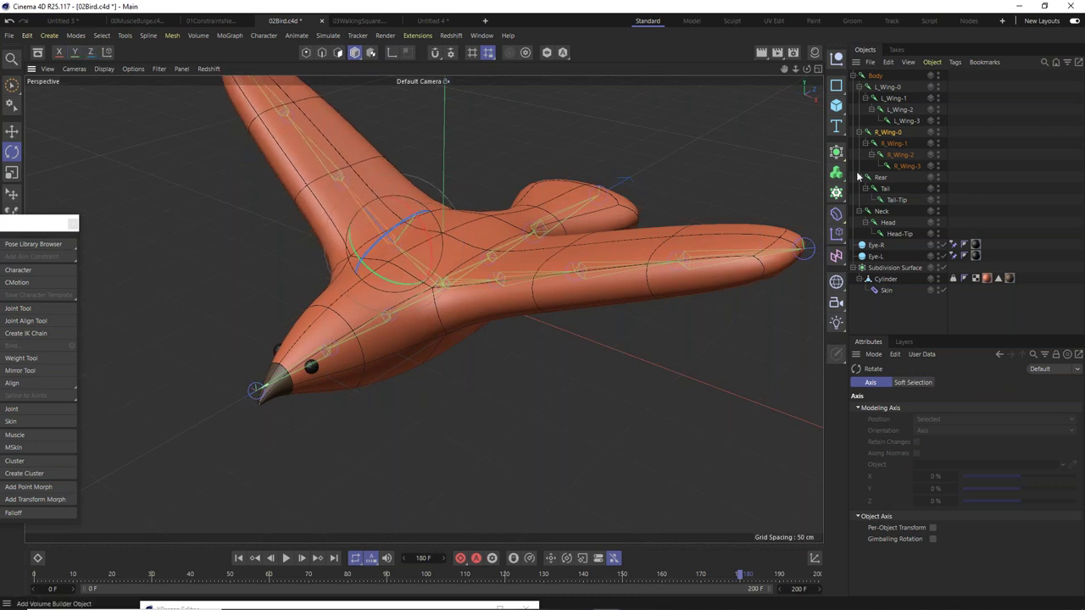
click(894, 143)
drag(373, 194, 382, 178)
scroll(407, 232, down, 3)
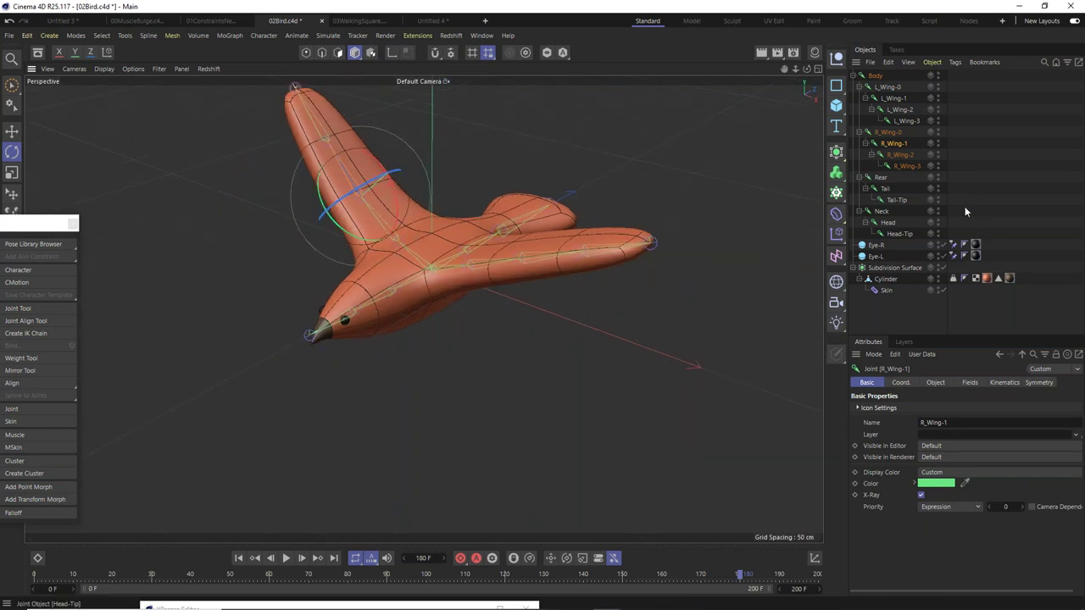
Bend the head via Neck, the tail via Rear, and swing R_Wing-0 back.
click(882, 211)
drag(366, 282, 370, 305)
alt+drag(552, 242, 741, 215)
click(881, 177)
drag(677, 237, 746, 264)
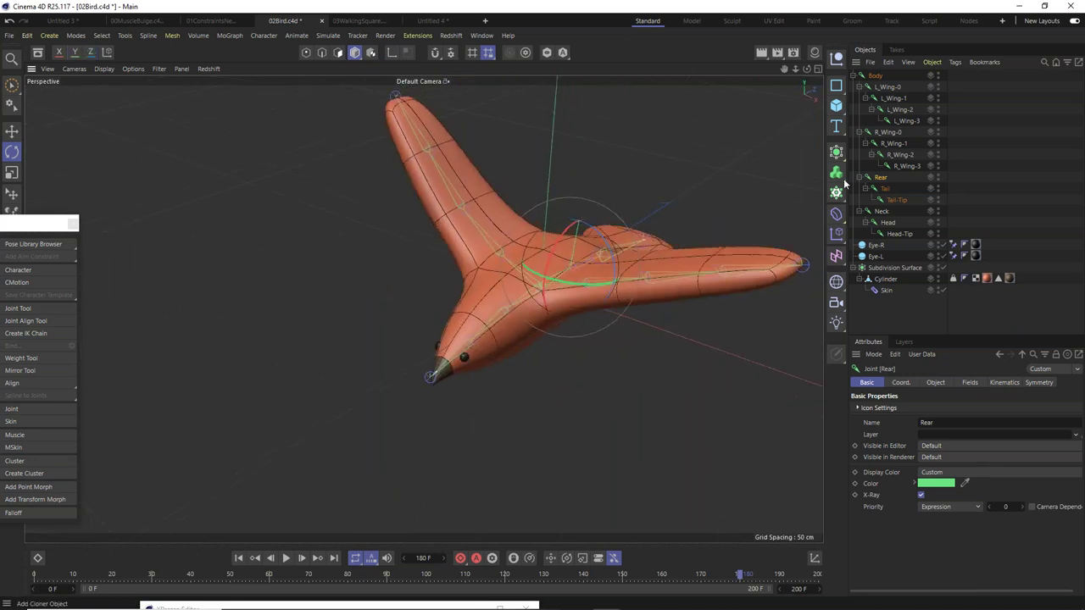
click(888, 132)
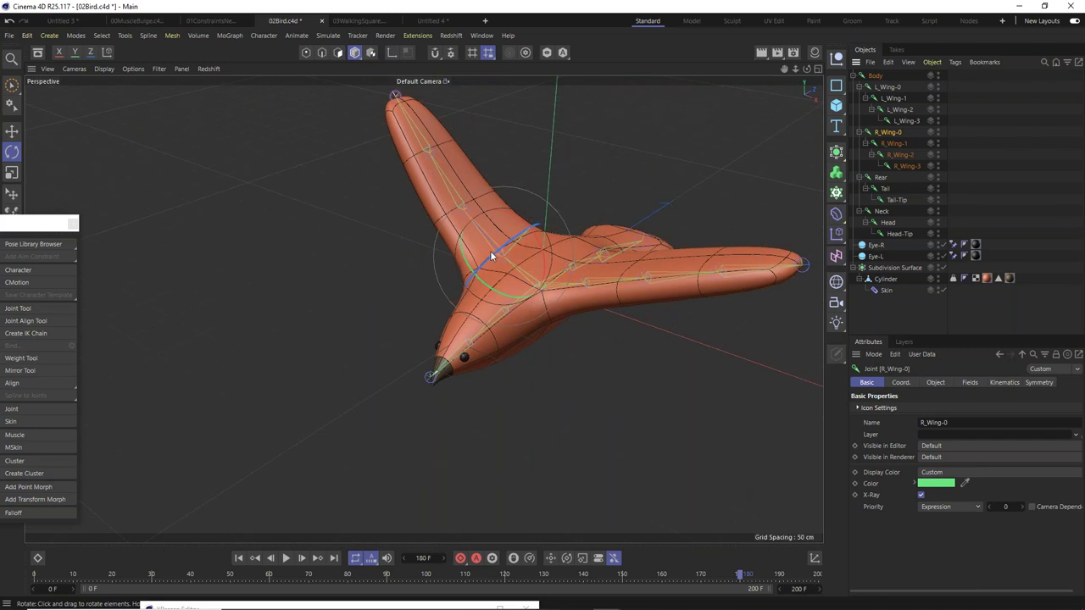
drag(494, 250, 502, 306)
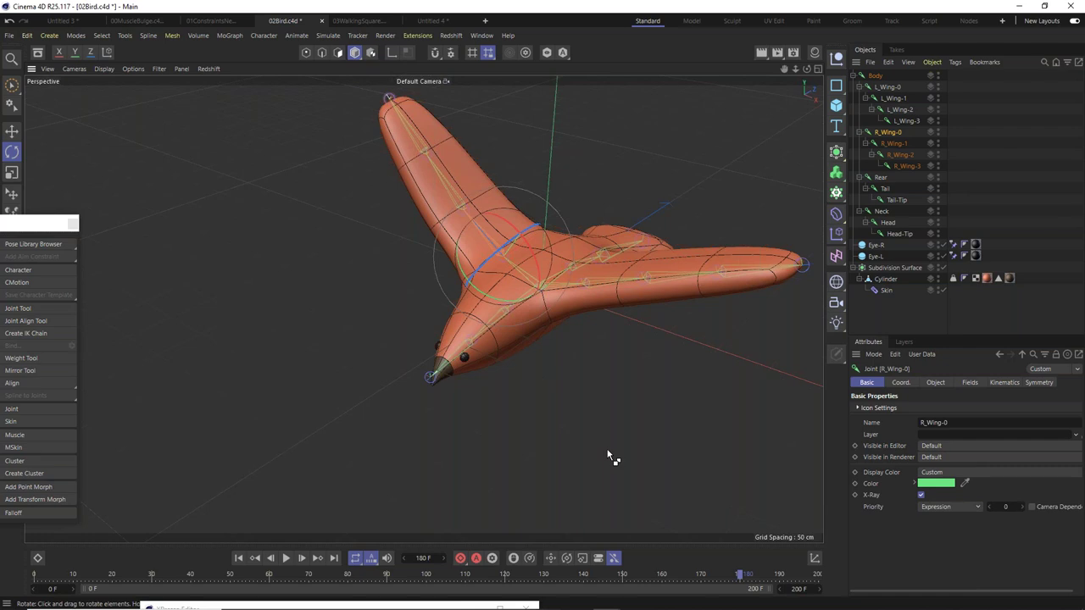
Undo the wing, tail and neck test rotations, deselect the joint, and check the Character menu.
key(ctrl+z)
key(ctrl+z)
key(ctrl+z)
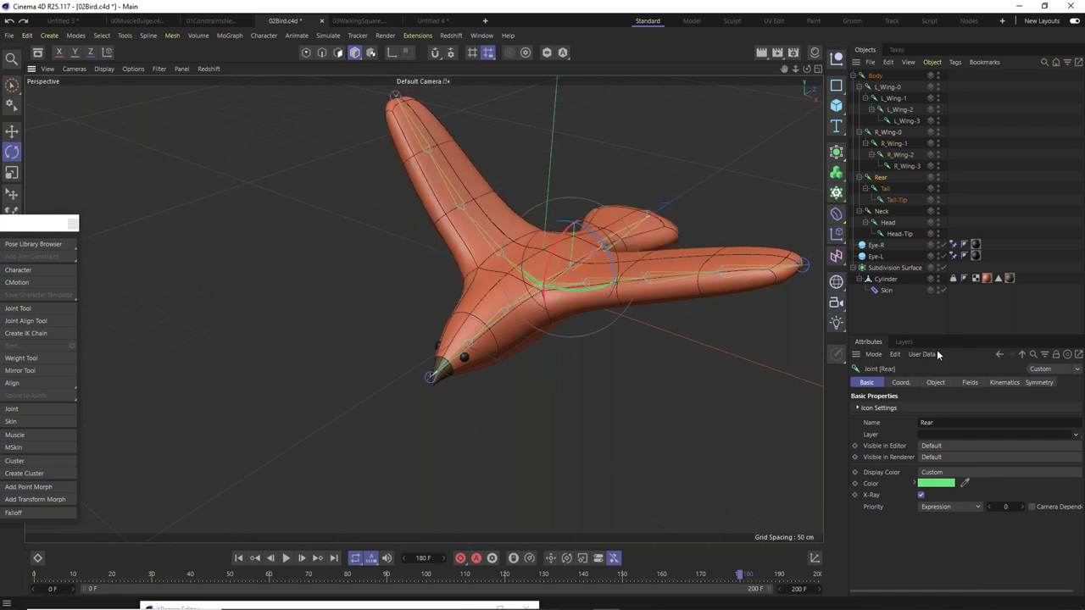
key(ctrl+z)
key(ctrl+z)
key(ctrl+z)
key(ctrl+z)
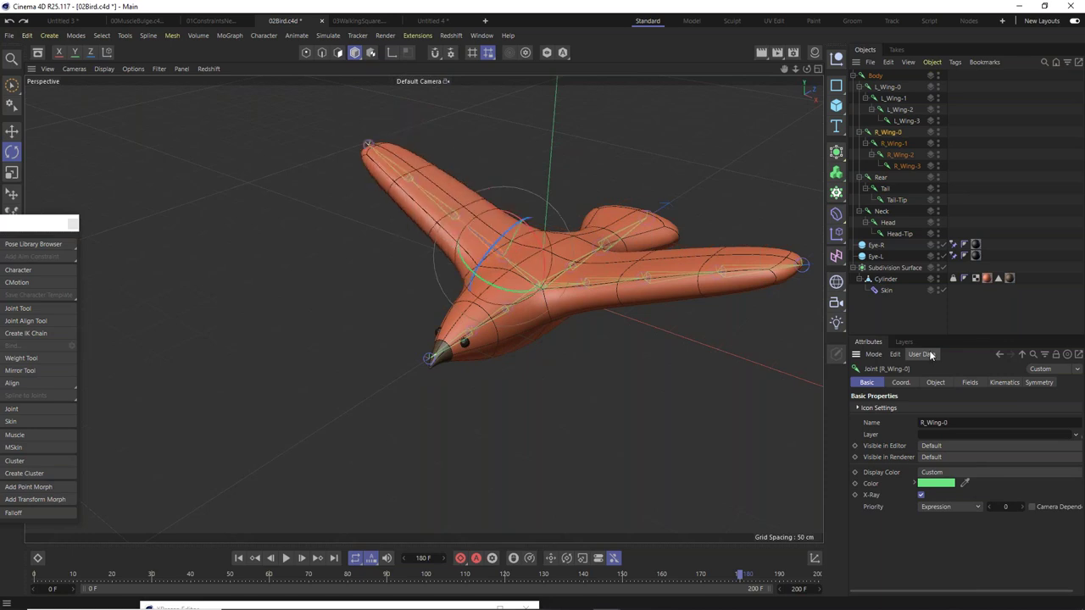
alt+drag(595, 284, 650, 247)
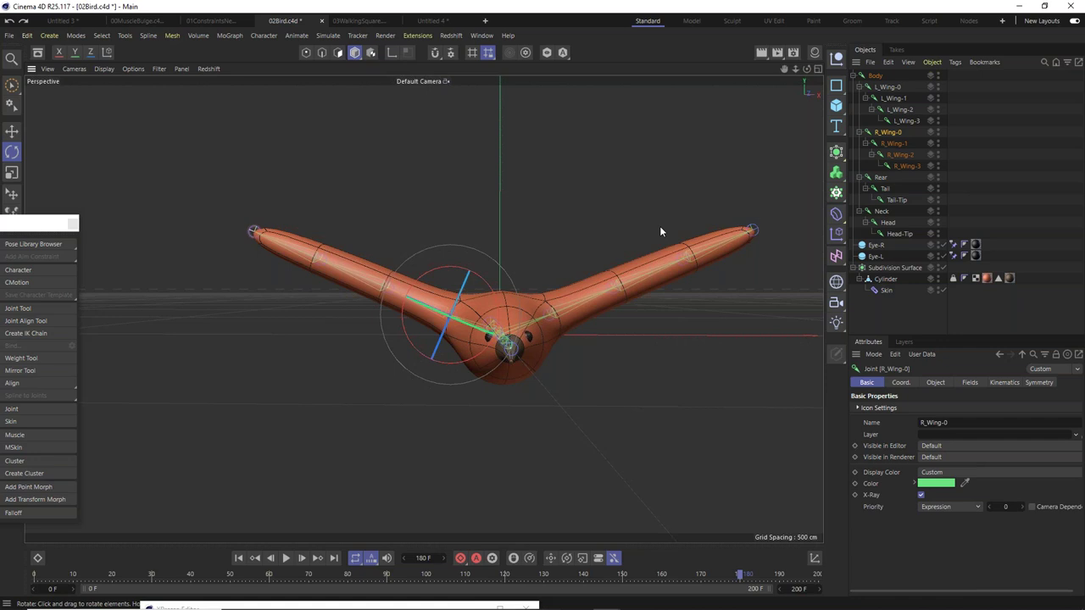
alt+drag(514, 317, 462, 337)
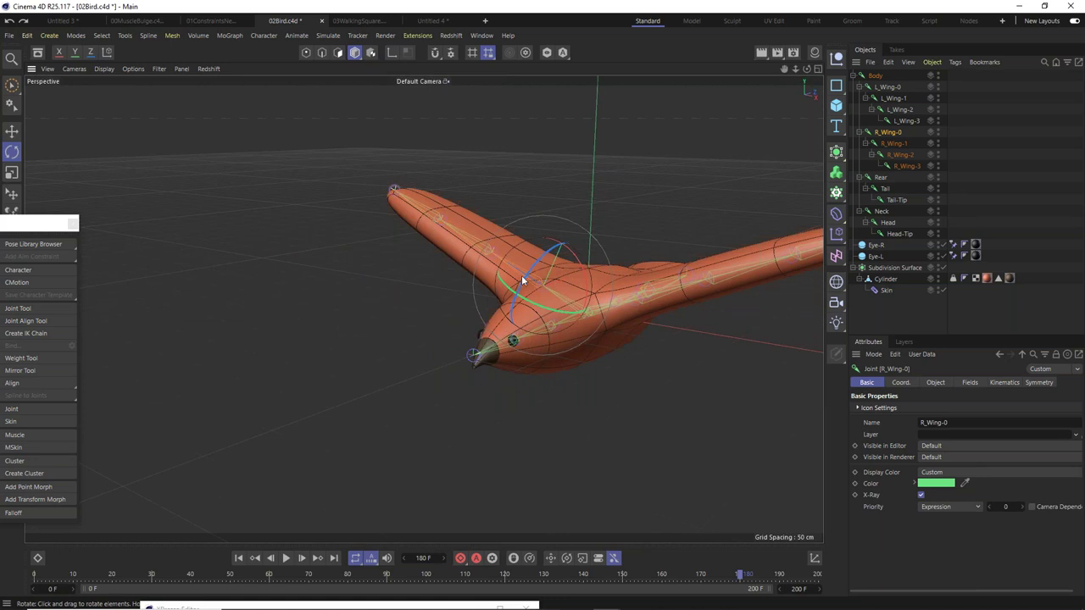
click(580, 421)
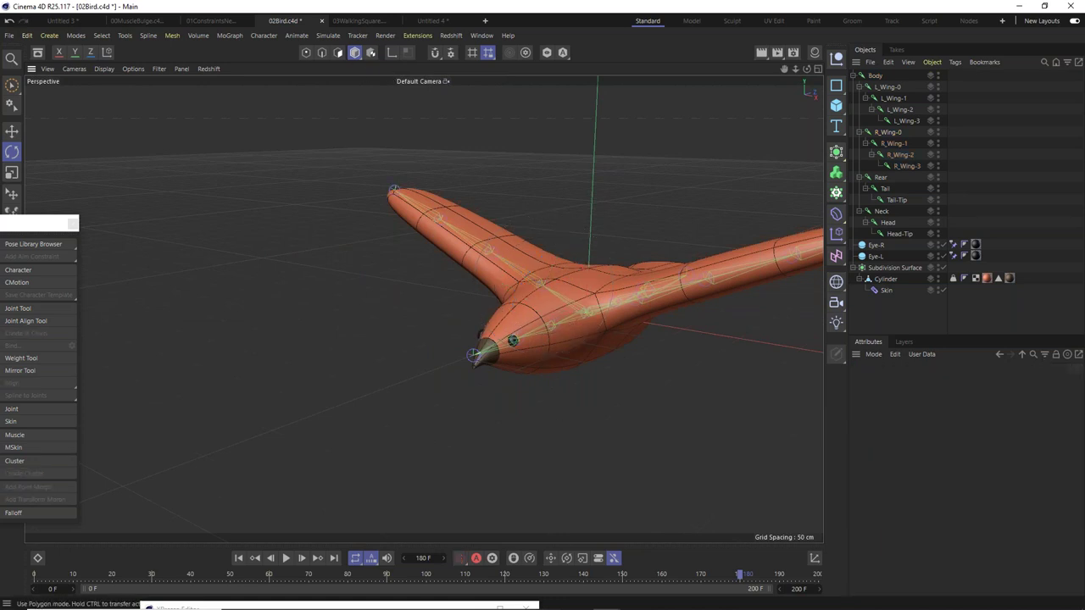
click(264, 36)
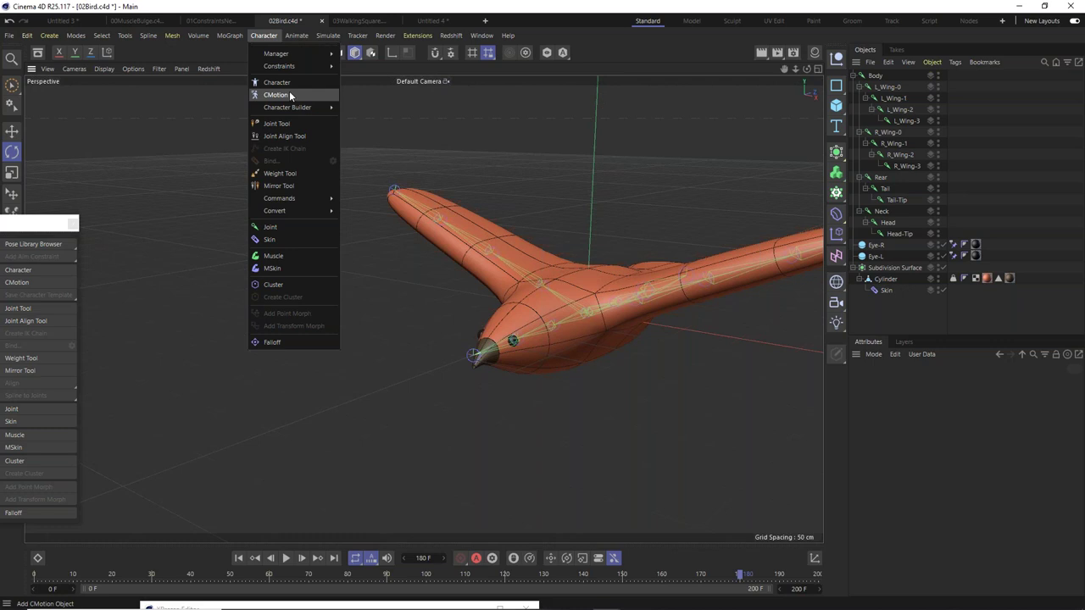
click(110, 206)
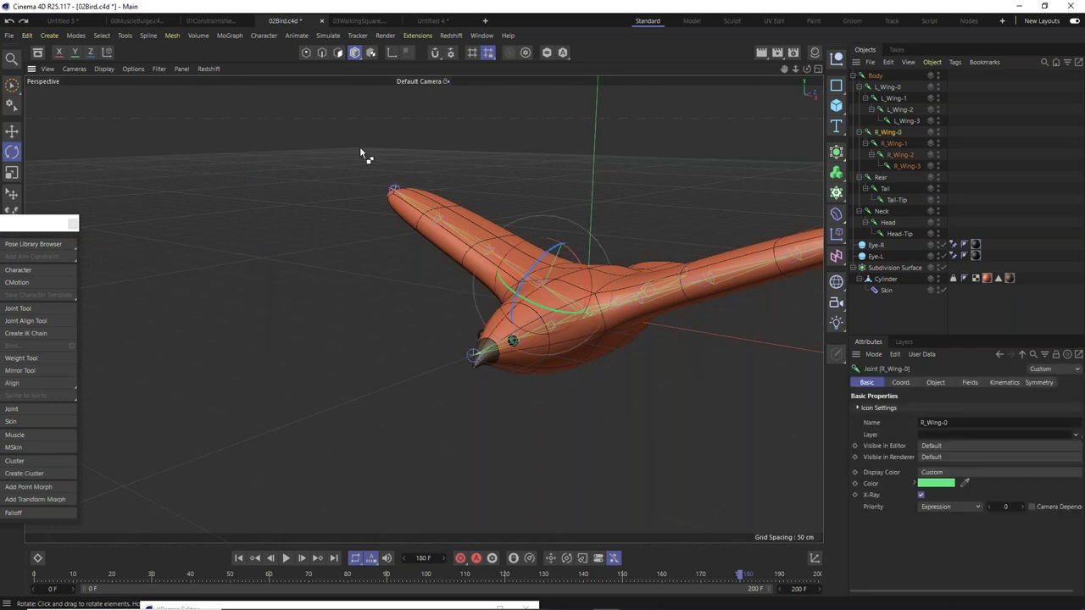
Undo back to a deselected state and add a CMotion object from the Character menu.
key(ctrl+z)
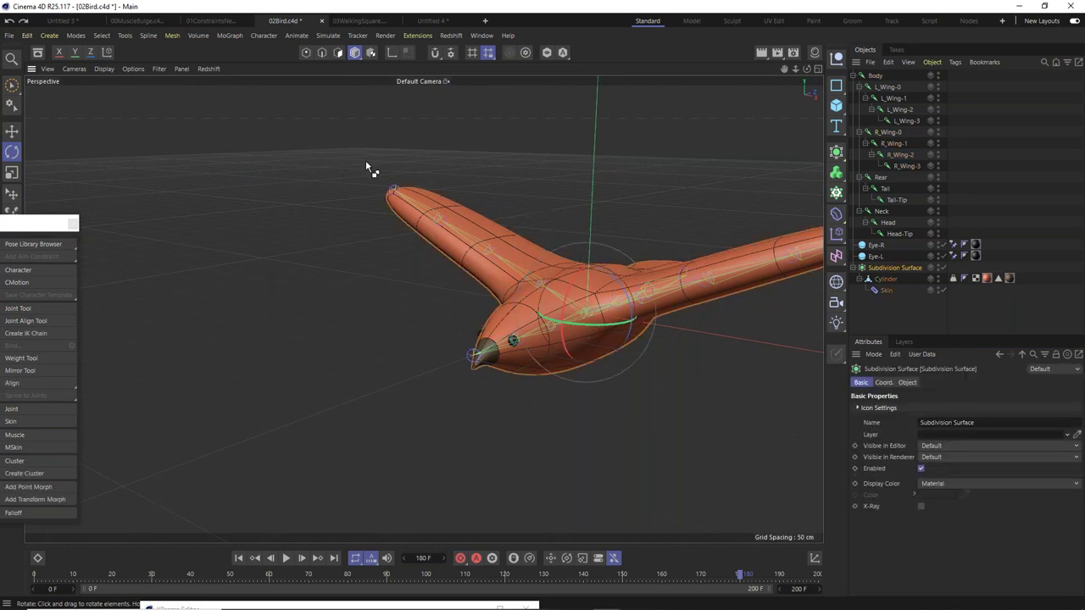
key(ctrl+z)
key(ctrl+z)
click(264, 36)
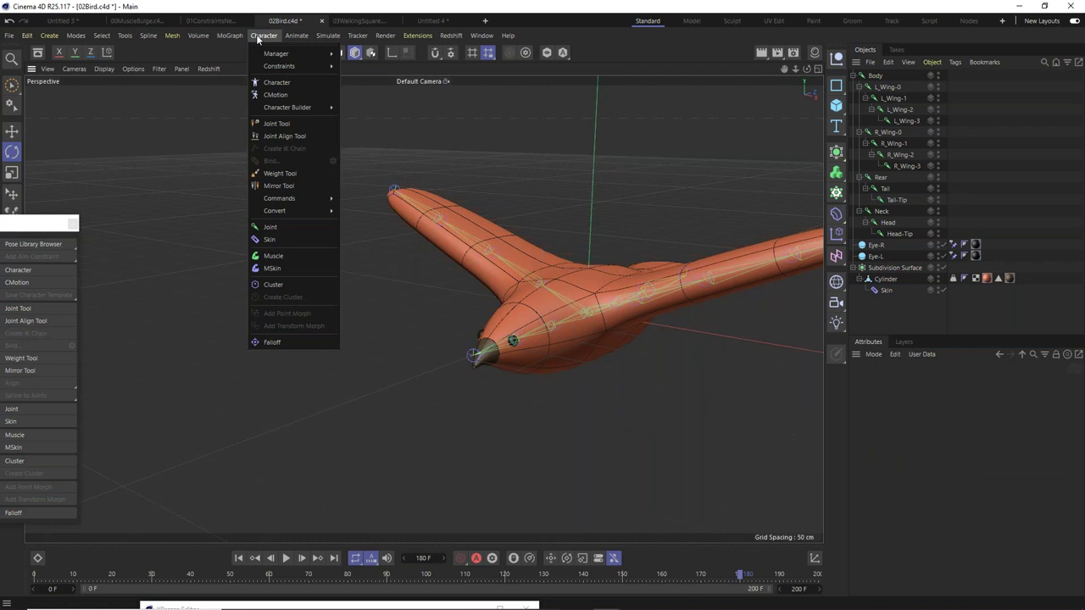
click(277, 96)
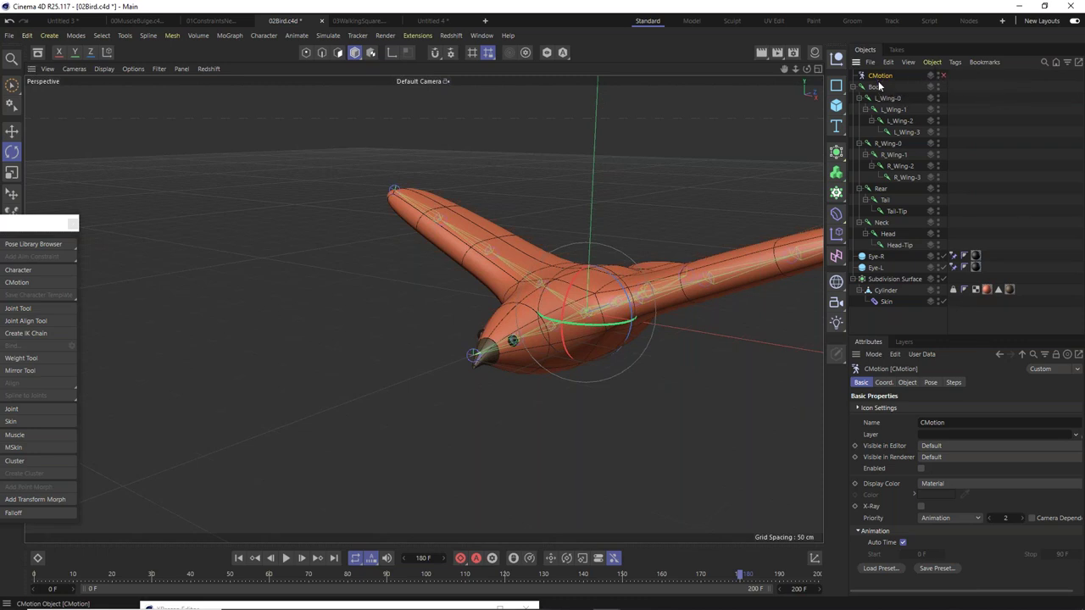
Enable the CMotion object and show its Static walk settings and Objects list.
click(942, 76)
click(907, 382)
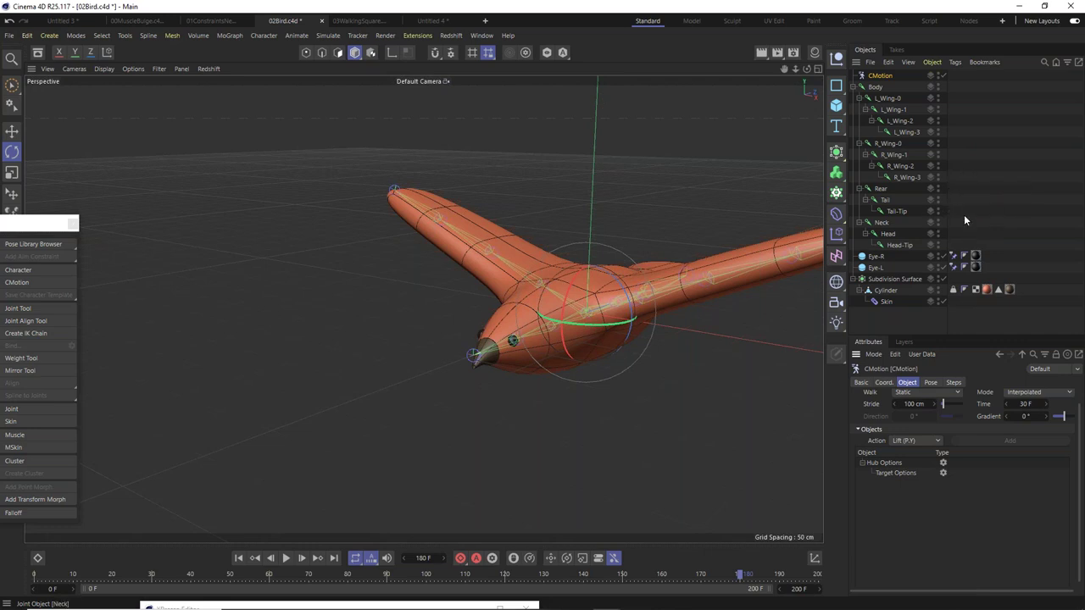
Collapse the Body hierarchy and drag the Body joint into the CMotion Objects list.
click(854, 87)
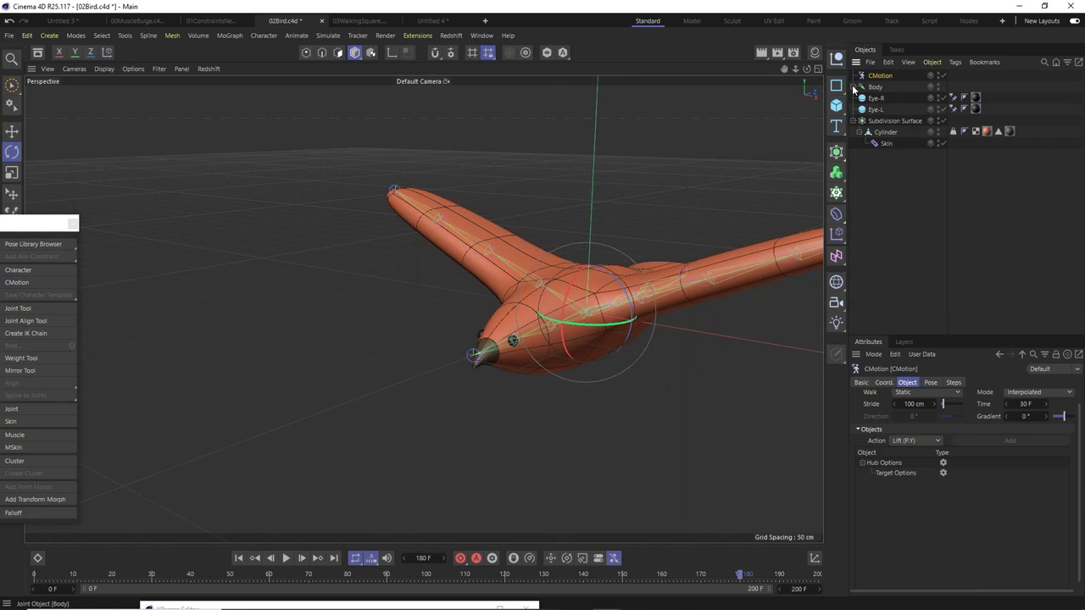
click(873, 88)
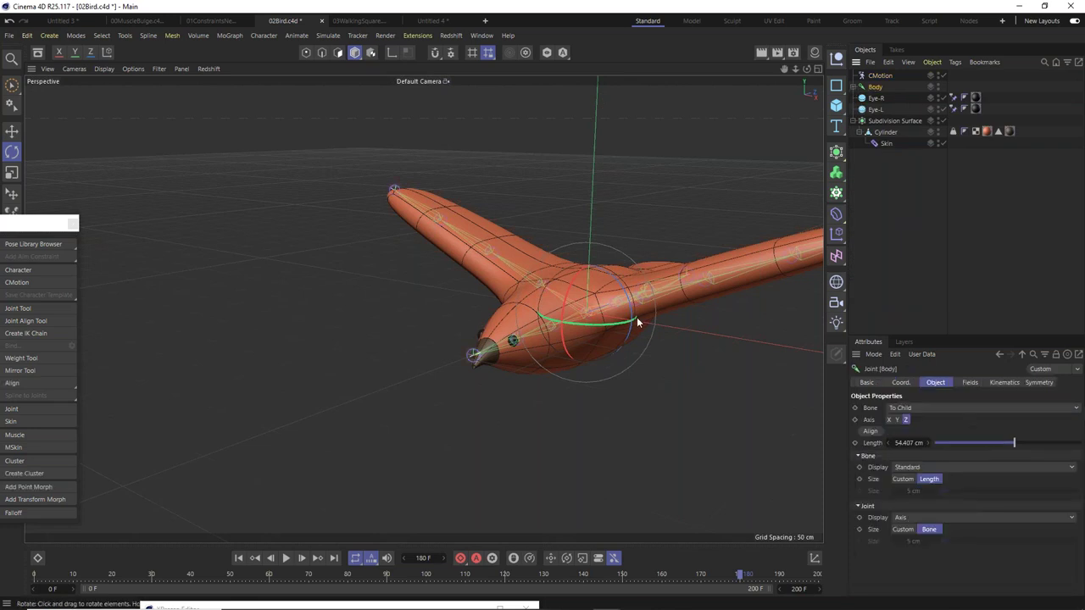
alt+drag(577, 346, 737, 346)
scroll(709, 354, up, 5)
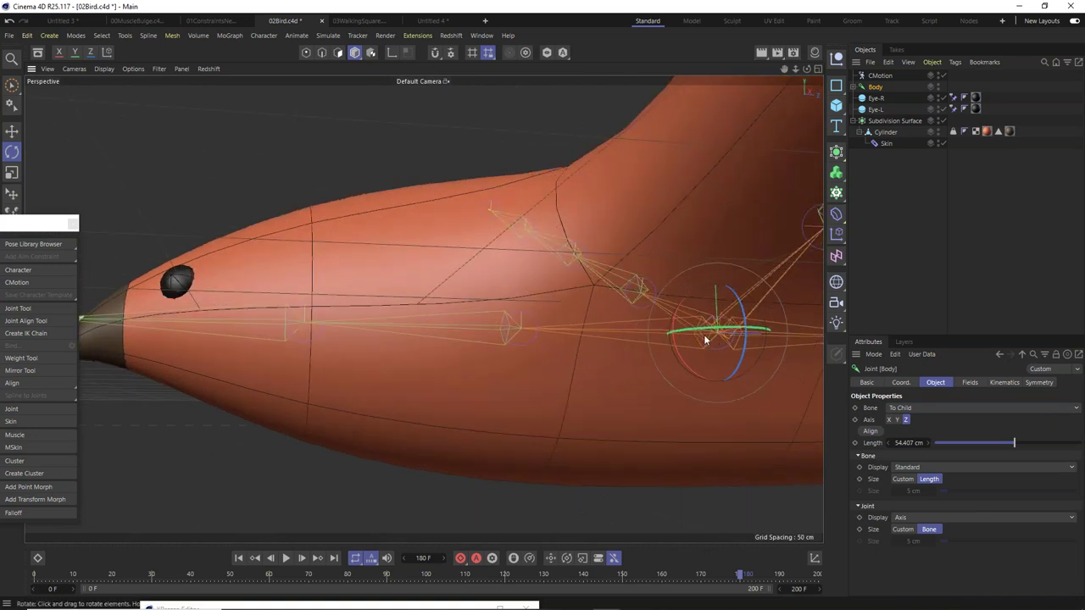
scroll(649, 302, down, 6)
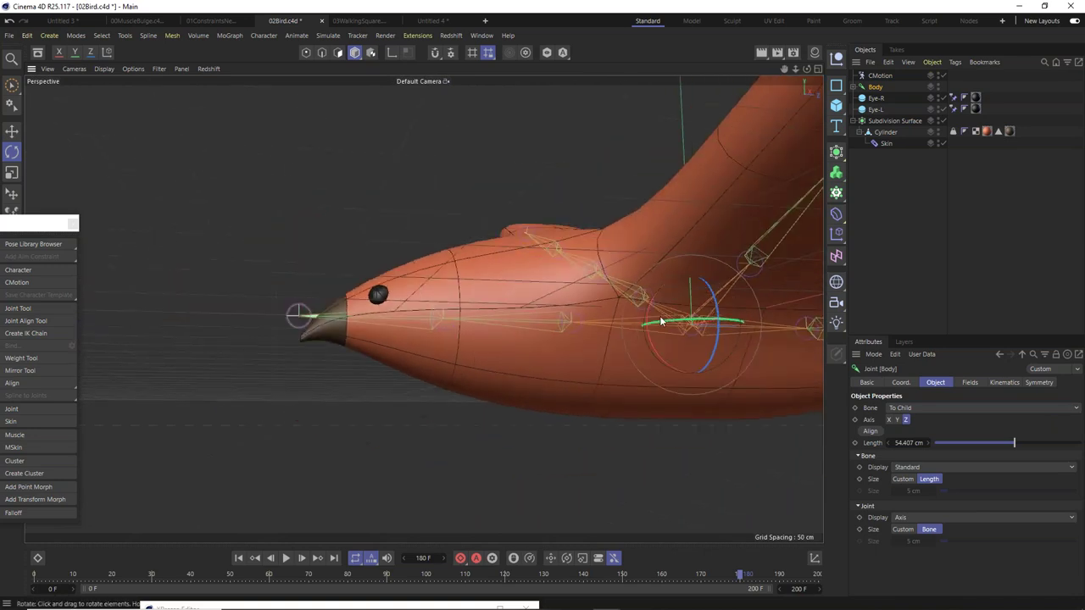
alt+drag(644, 291, 729, 335)
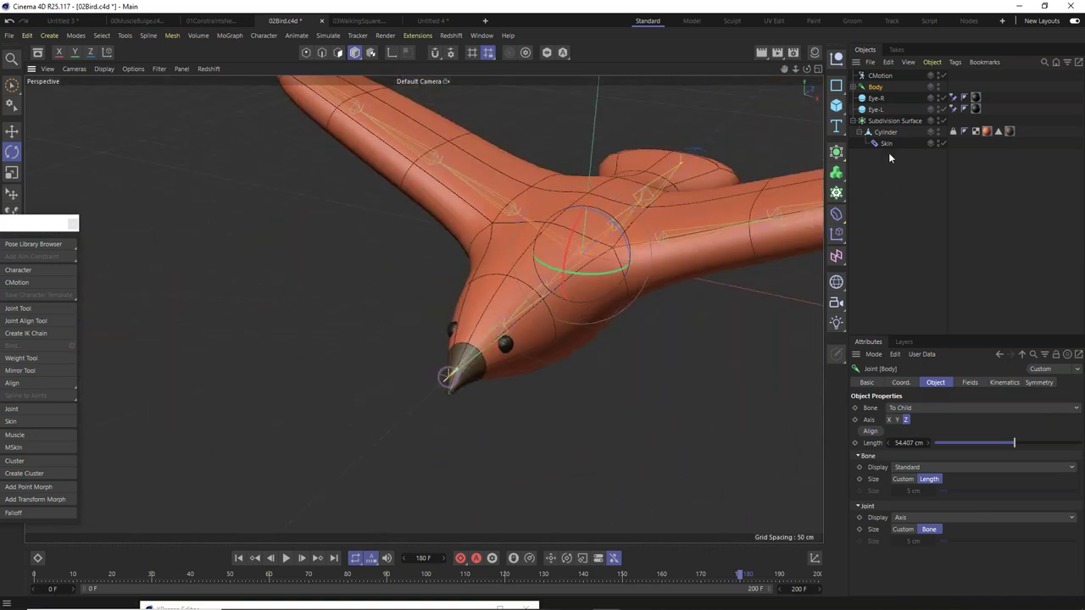
click(879, 76)
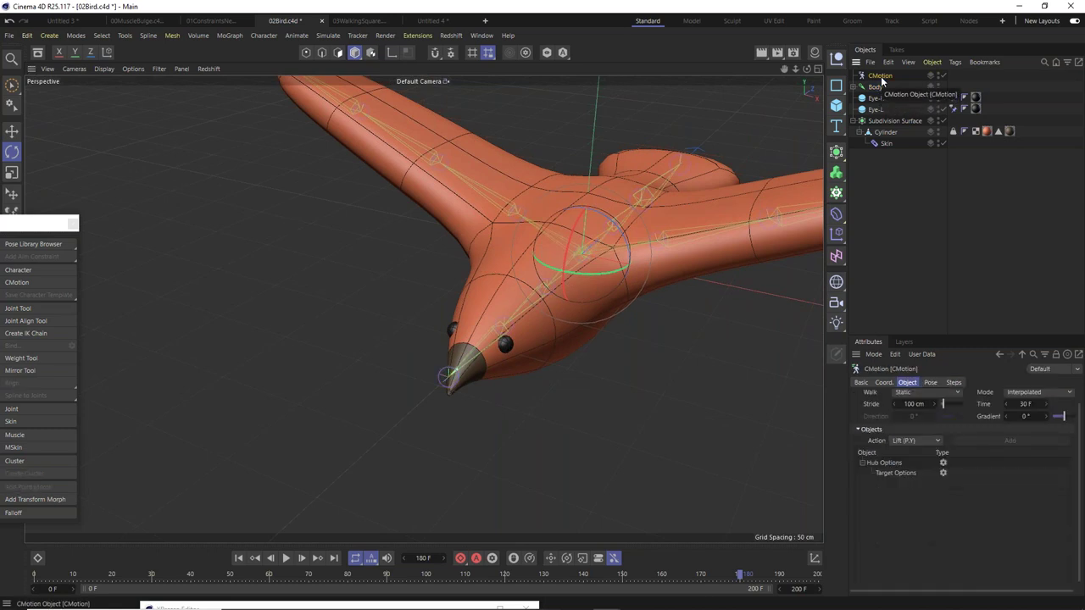
drag(875, 88, 885, 487)
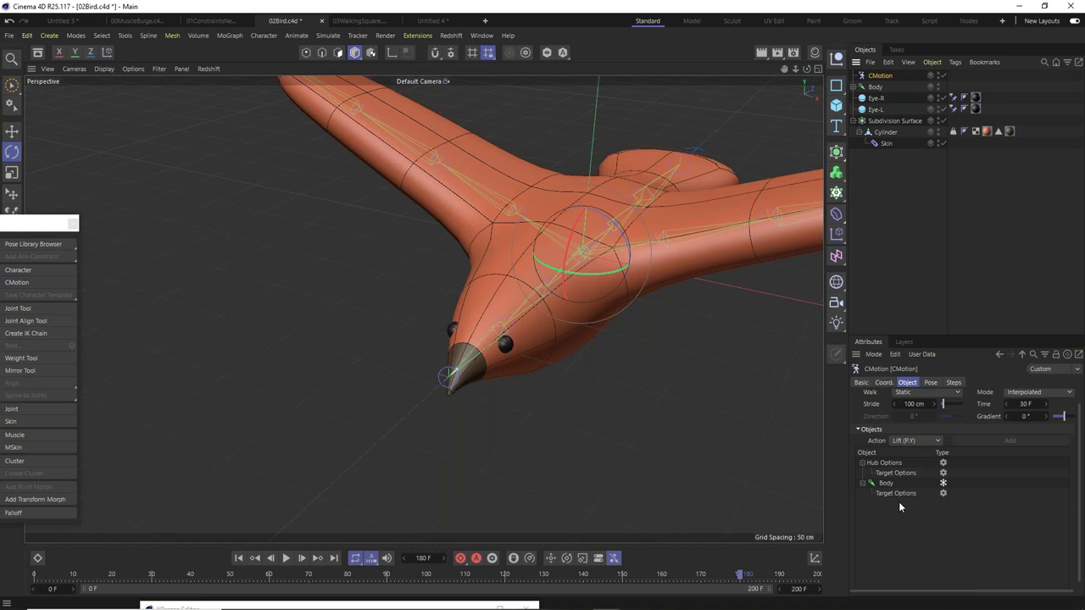
alt+drag(644, 213, 488, 278)
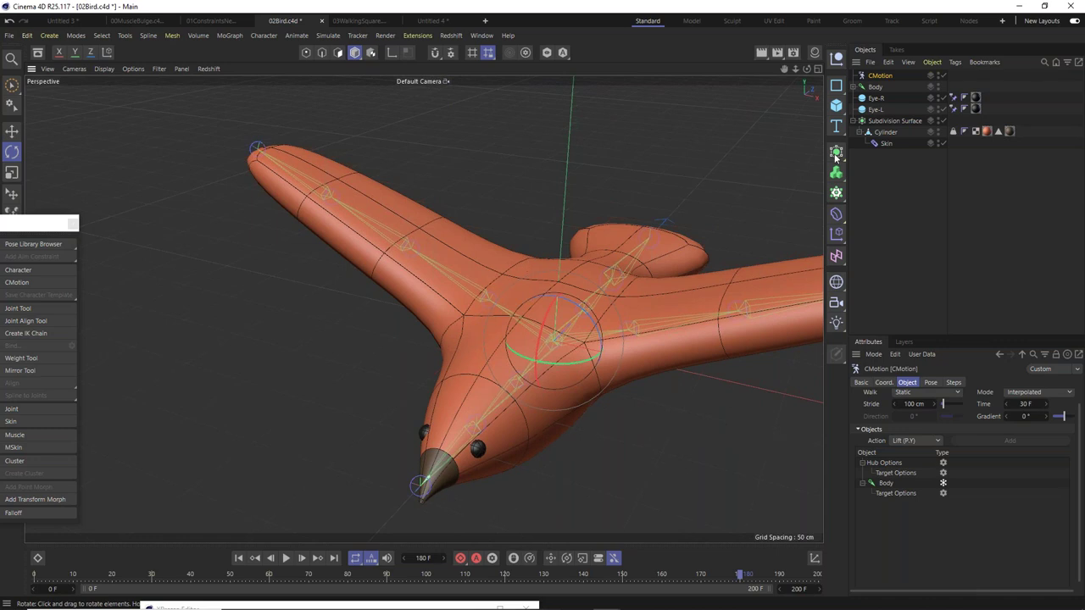
click(853, 87)
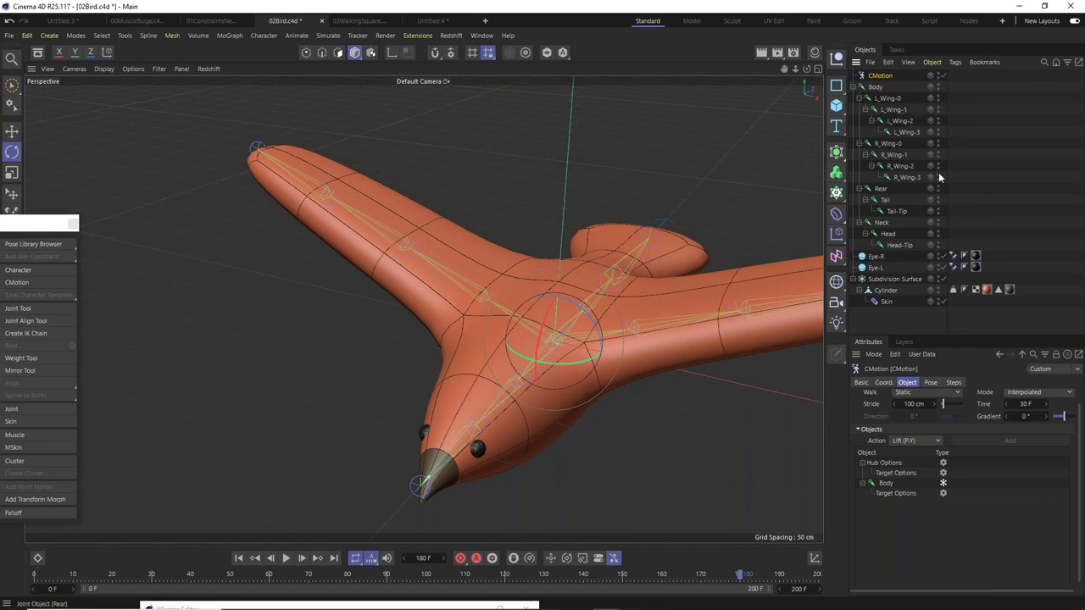
Nest R_Wing-0 under Body in the CMotion Objects list, preview playback, then select it.
drag(891, 149, 897, 490)
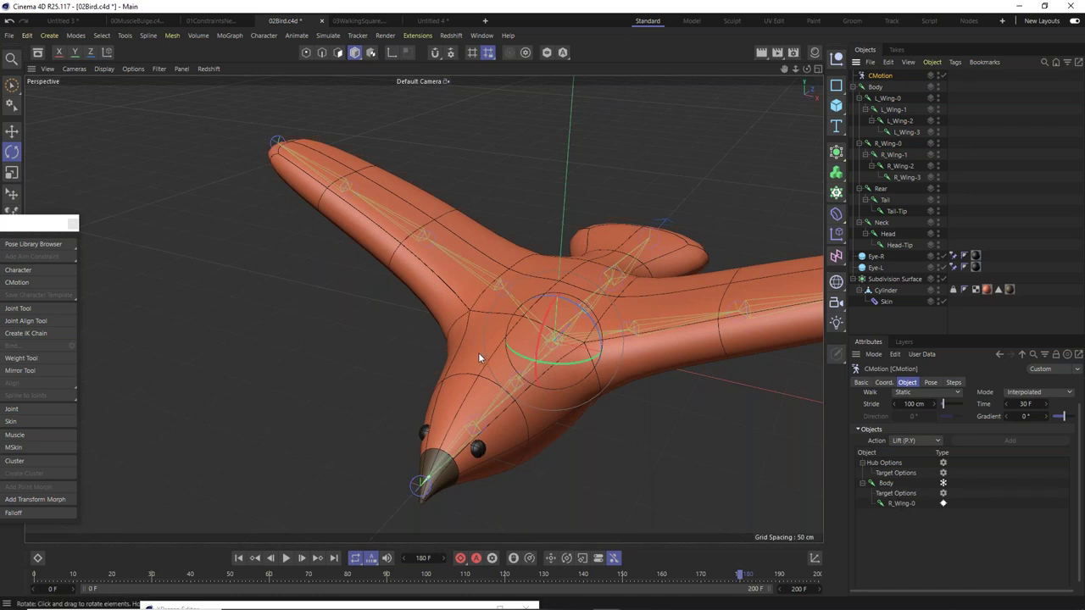
click(36, 576)
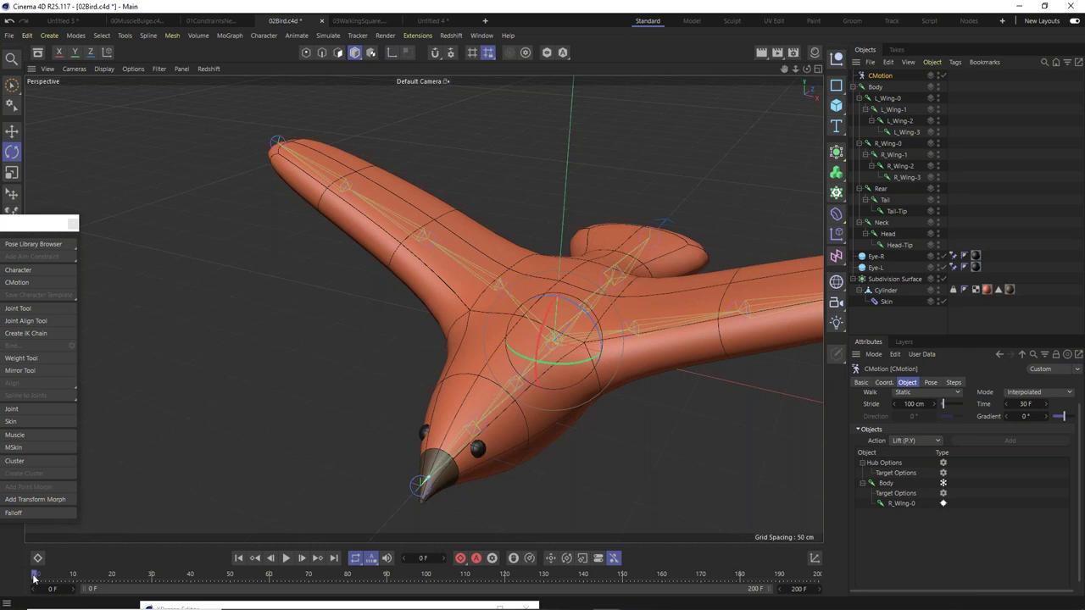
click(287, 559)
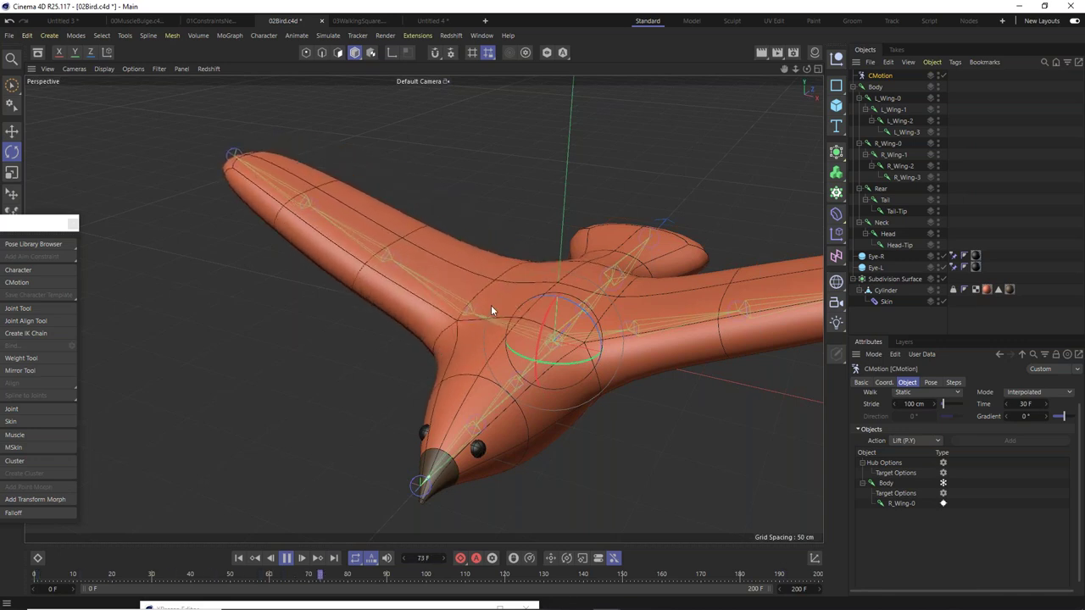
key(F8)
drag(52, 578, 34, 576)
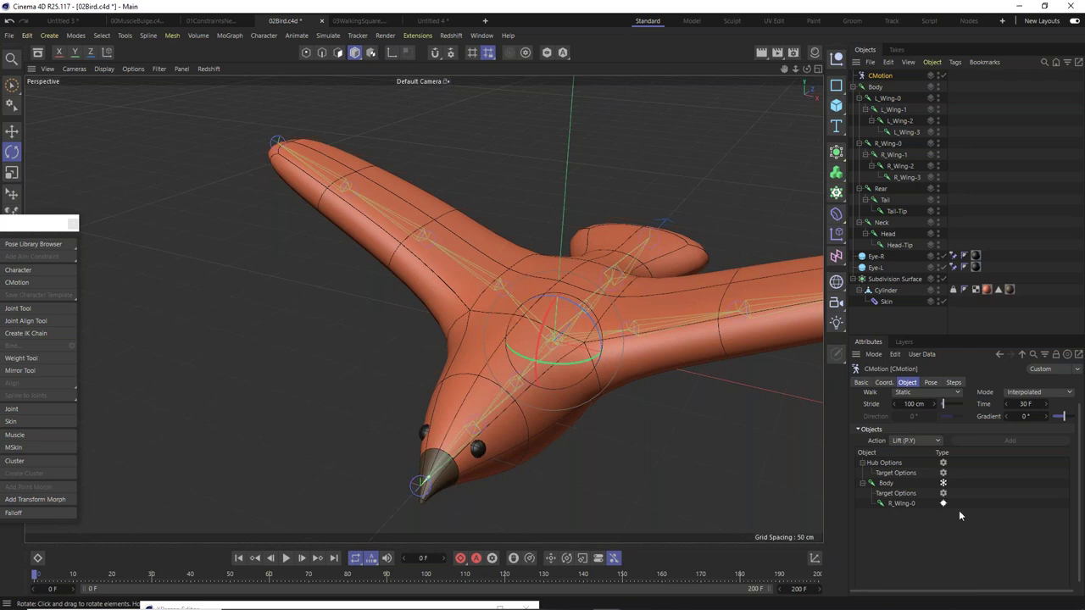
click(906, 503)
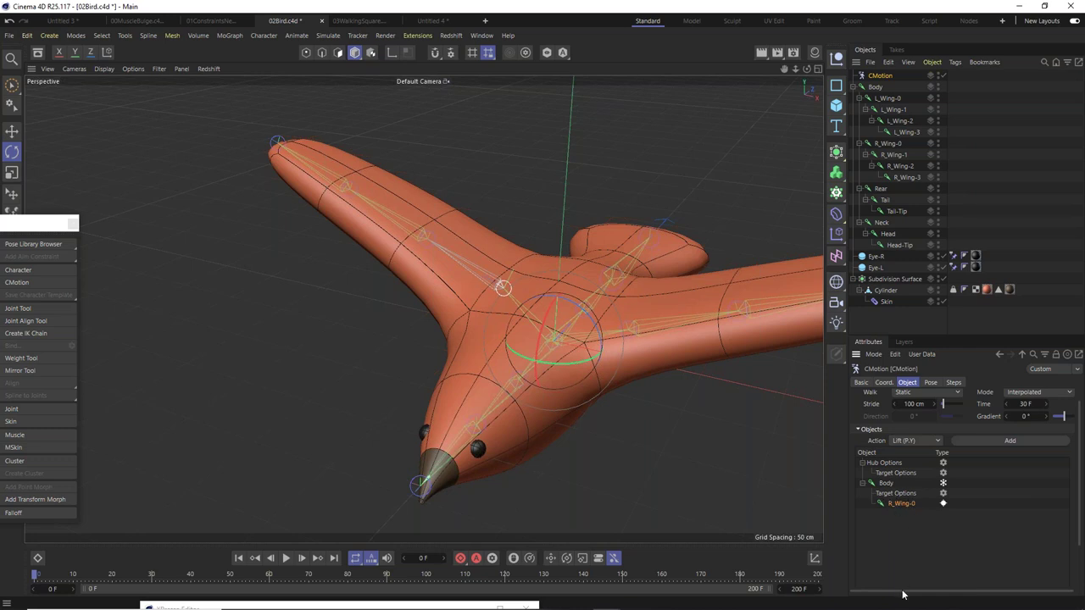
Change R_Wing-0's CMotion Driver from Steps to None.
drag(986, 333, 986, 256)
drag(965, 526, 964, 458)
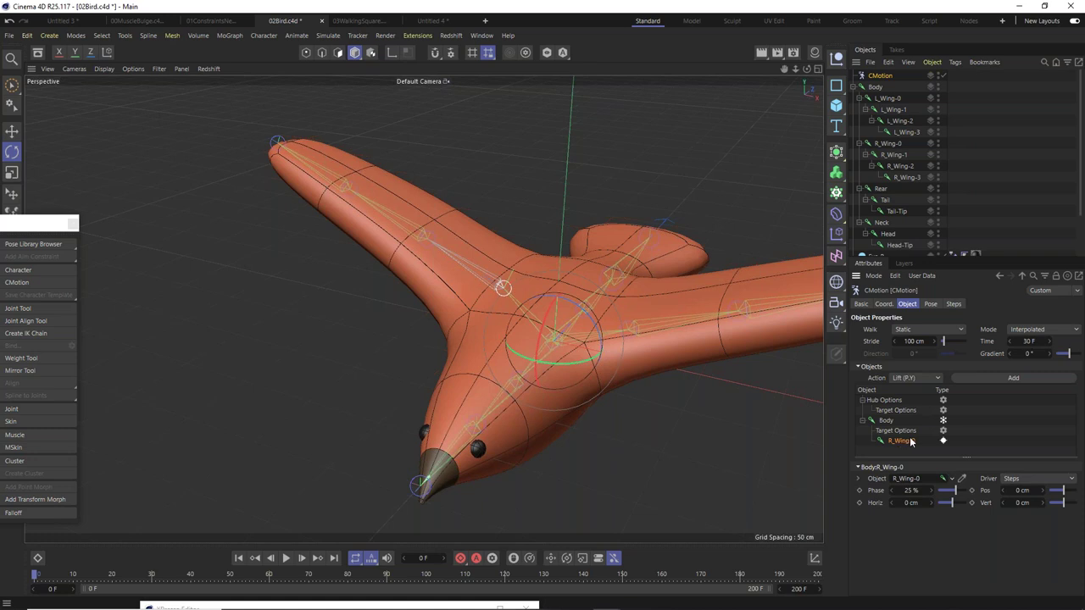
click(1020, 480)
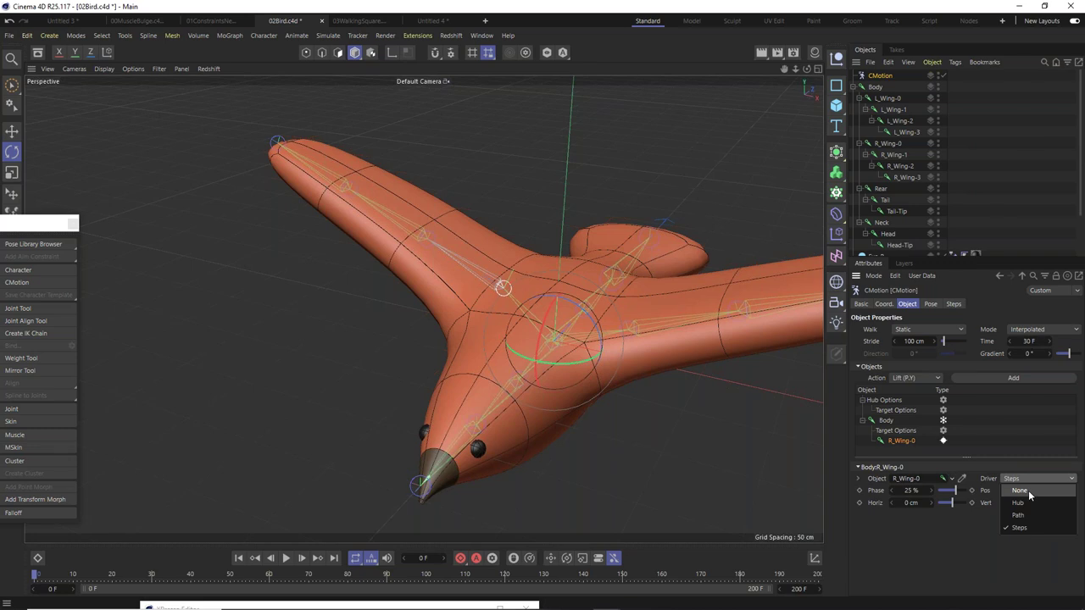
click(1027, 490)
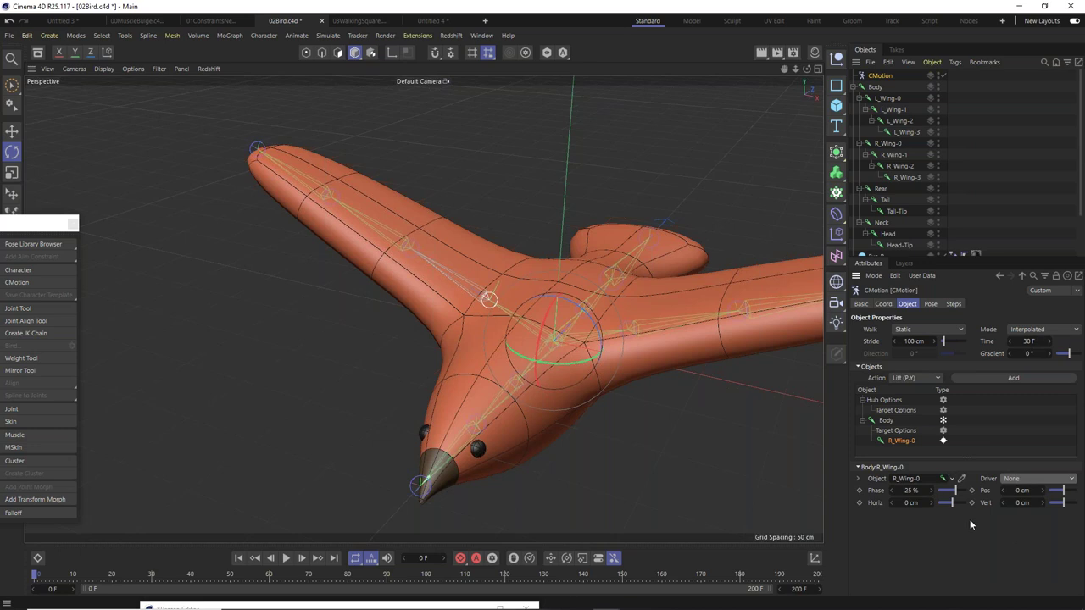
Play the wing animation to check it, then stop and return to frame 0.
click(47, 576)
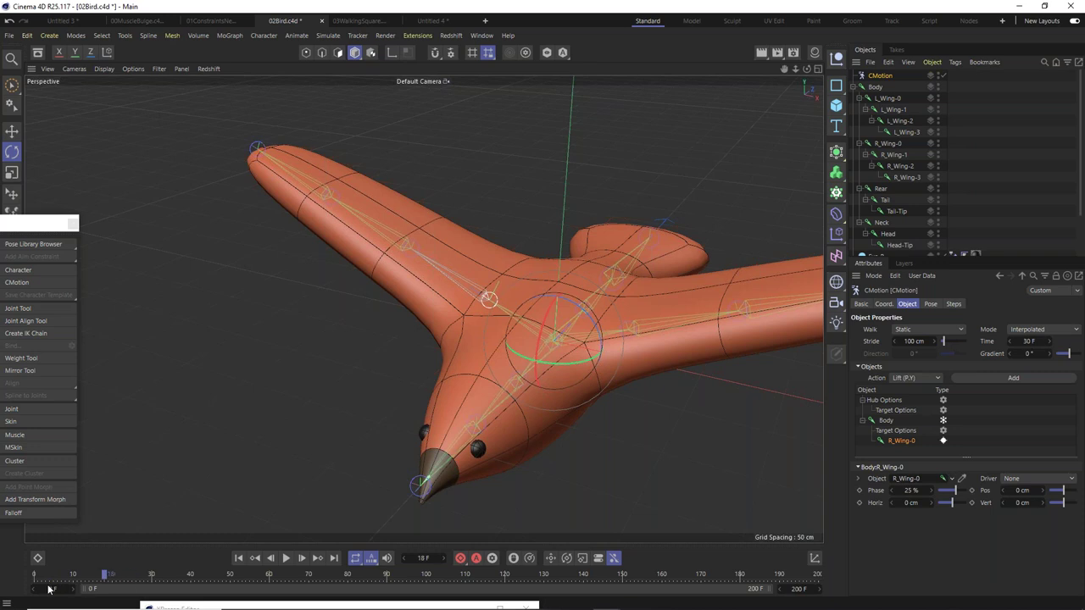
click(285, 557)
key(F8)
key(shift+f)
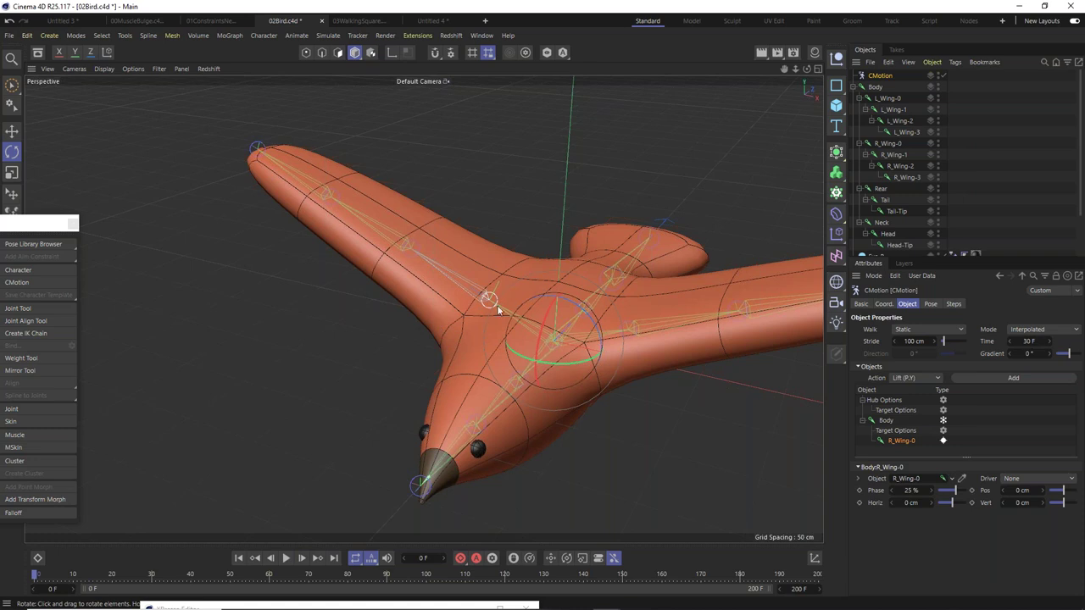
Hide the Subdivision Surface skin mesh and orbit around the exposed wing, body and tail joints.
scroll(502, 299, up, 4)
alt+drag(495, 306, 441, 322)
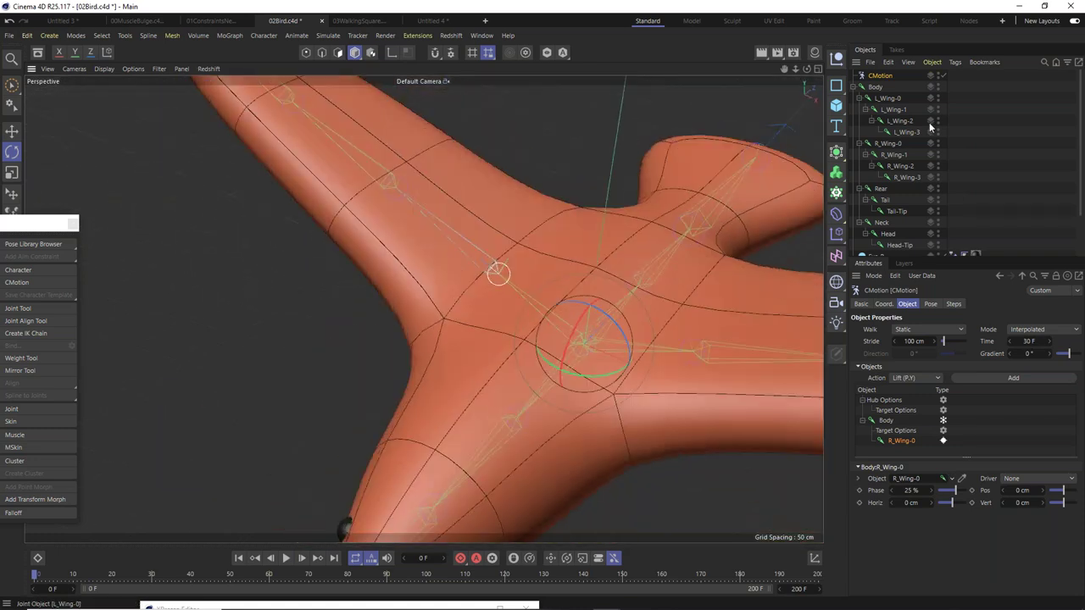
scroll(950, 203, down, 3)
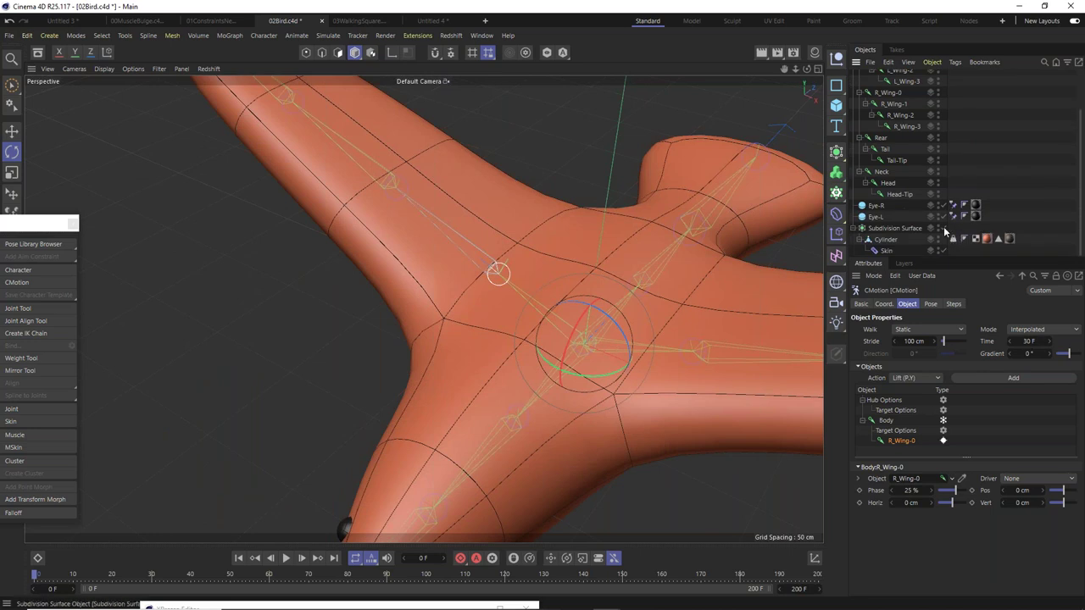
click(938, 228)
alt+drag(559, 337, 477, 319)
scroll(477, 320, up, 8)
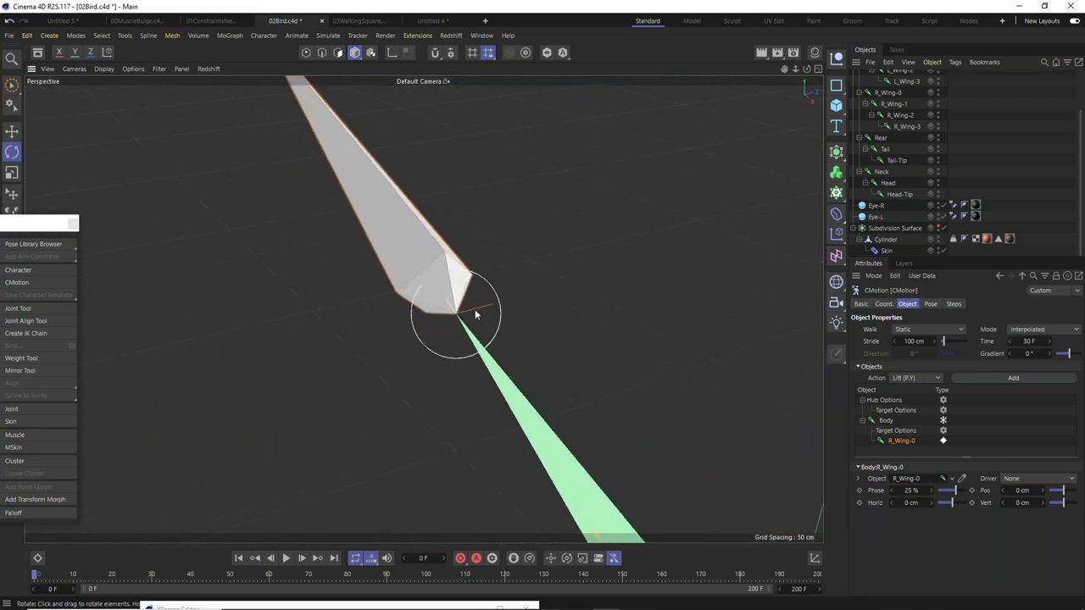
alt+drag(498, 344, 464, 301)
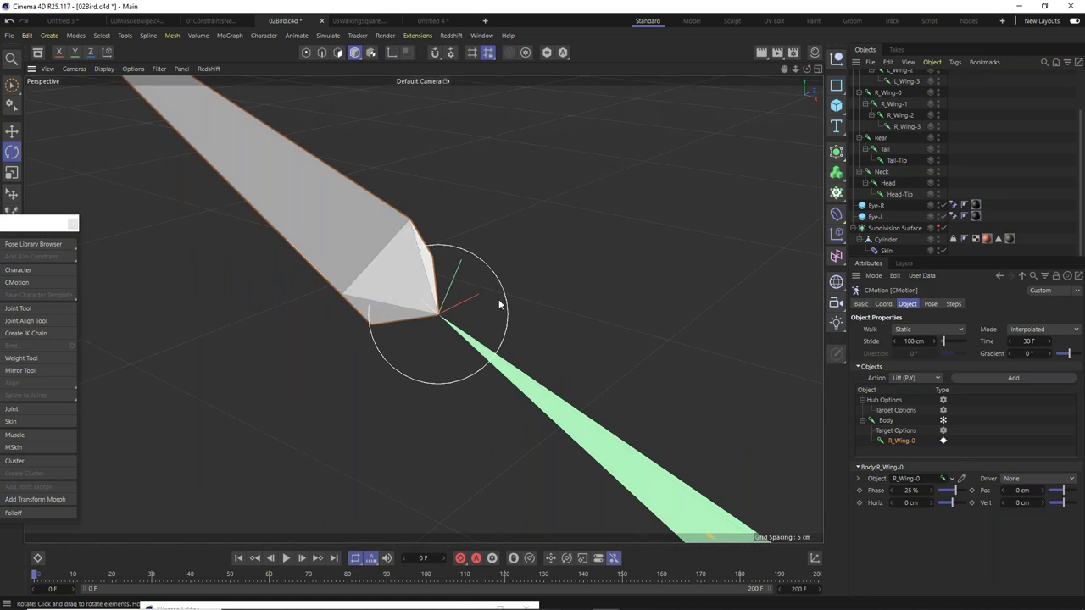
scroll(424, 219, down, 3)
scroll(424, 219, down, 5)
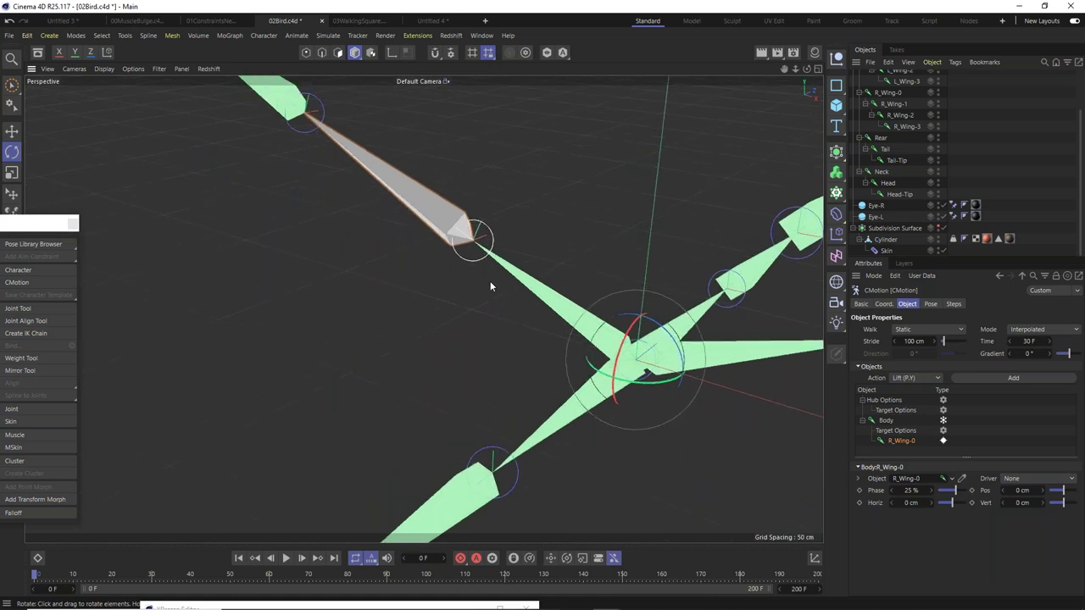
alt+drag(477, 235, 577, 263)
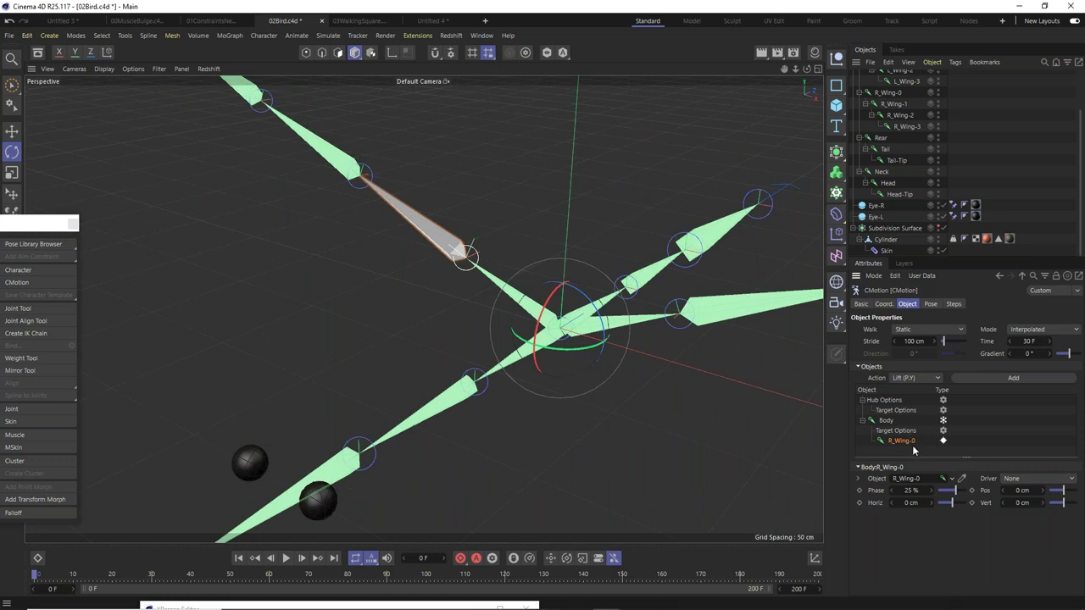
click(905, 378)
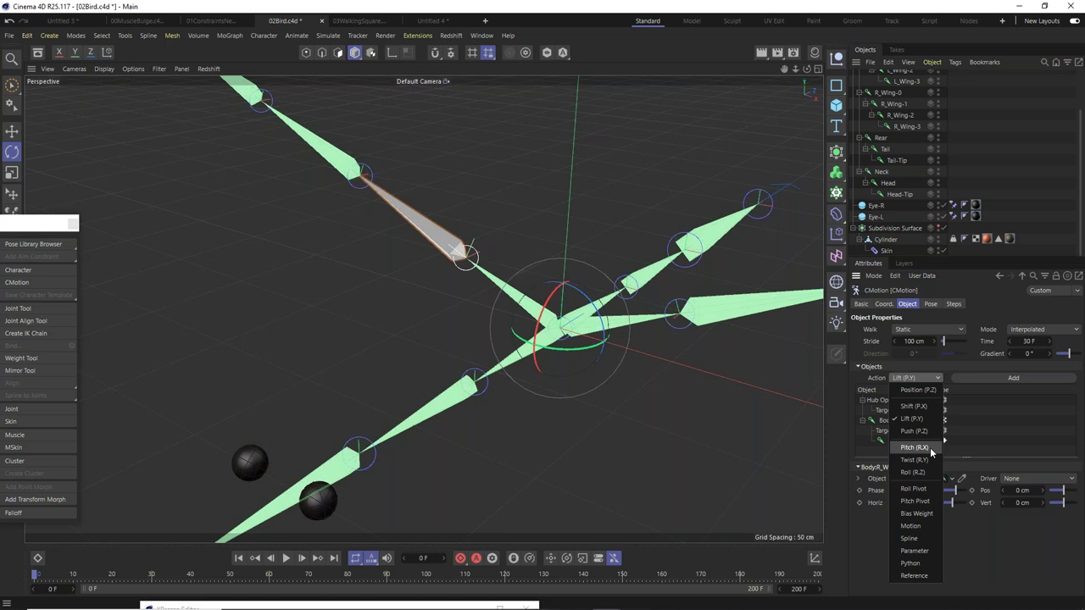
Add a Pitch (R.X) action to R_Wing-0 and select its row in the Objects list.
click(916, 446)
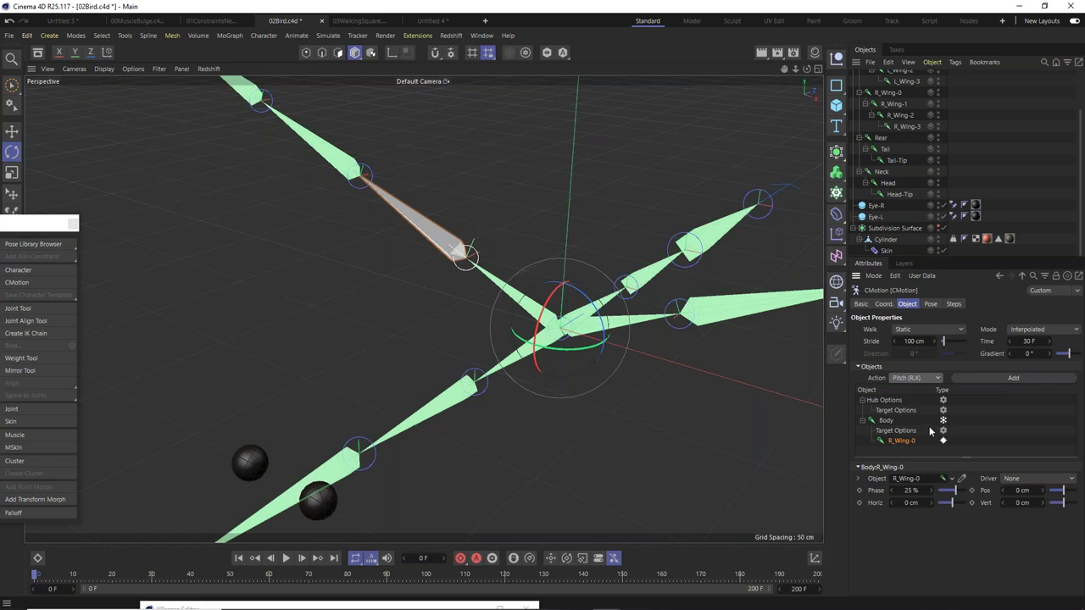
click(1014, 378)
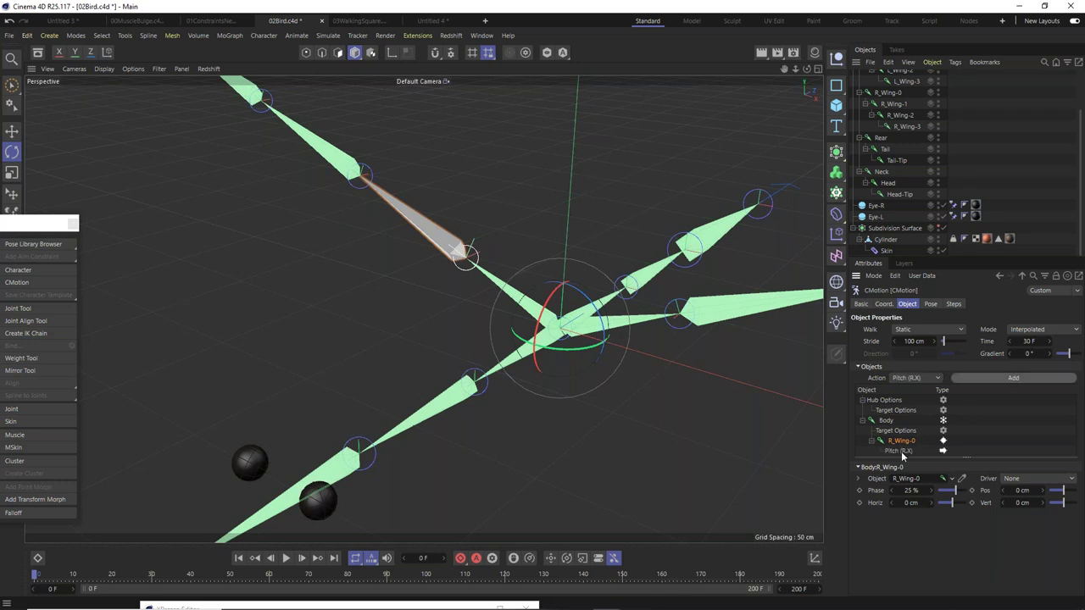
drag(967, 458, 969, 497)
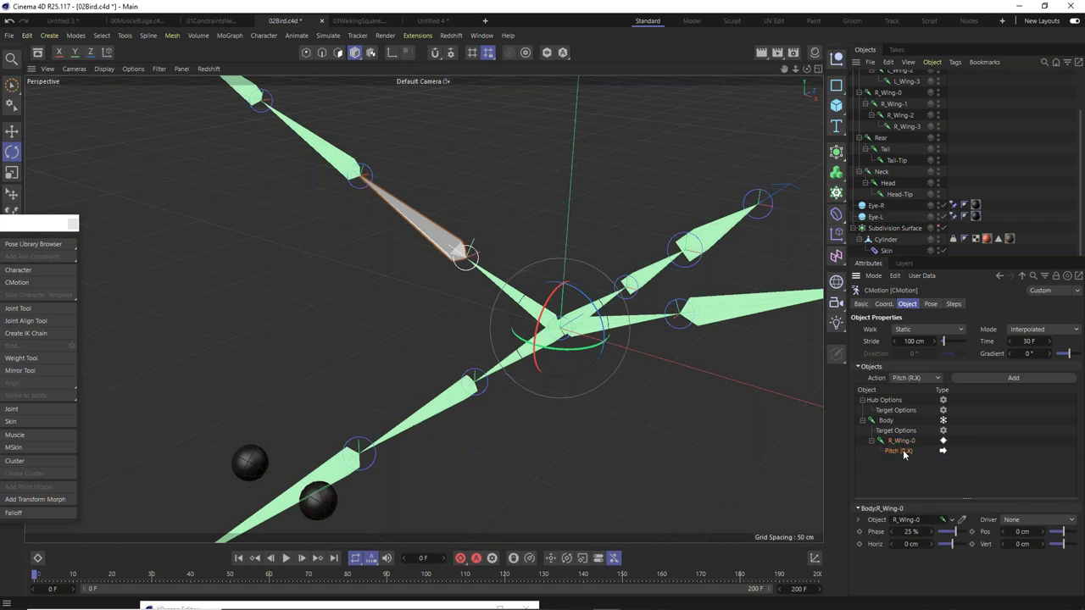
click(903, 452)
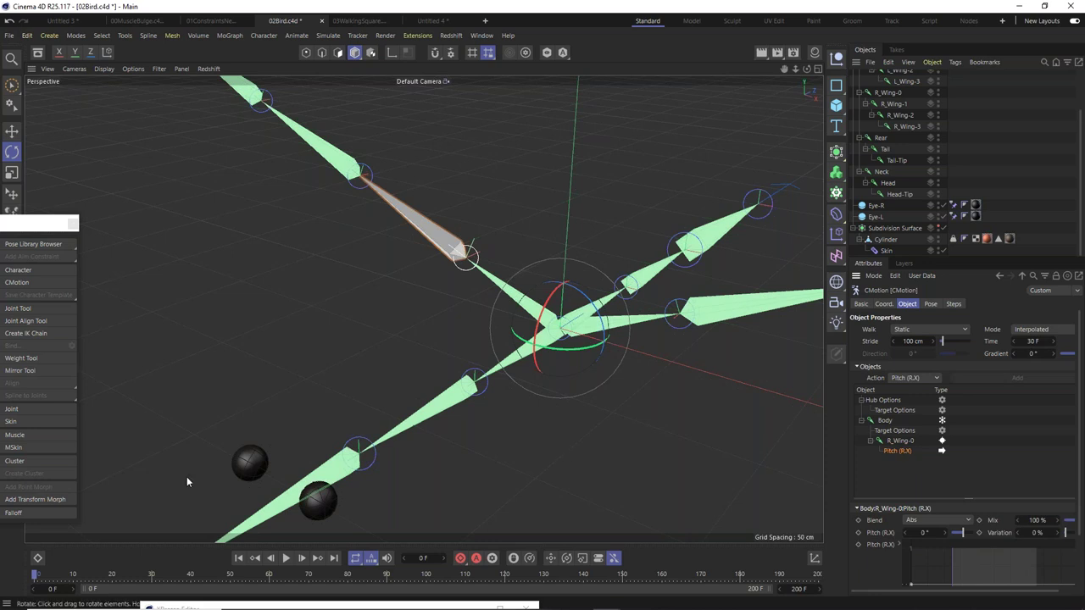
Play the animation to test the pitch, then stop and return to frame 0.
click(286, 559)
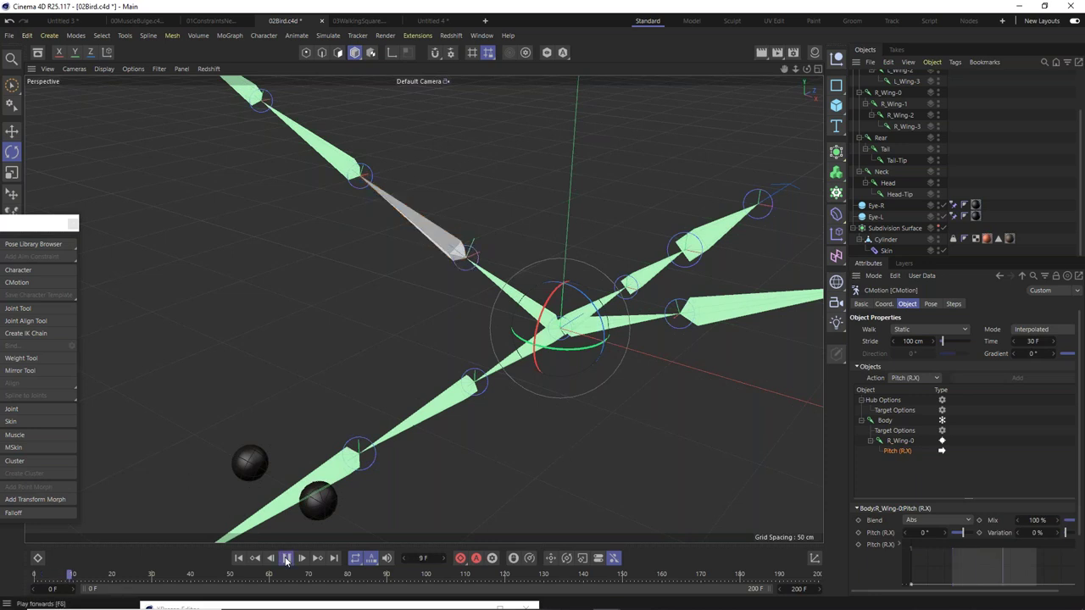
click(285, 559)
click(34, 575)
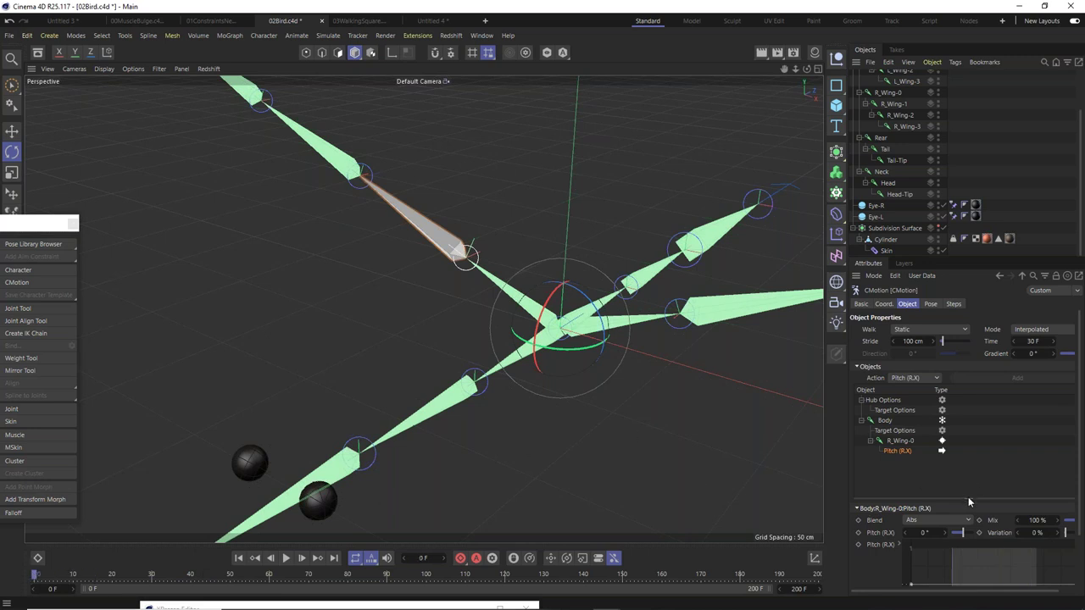
Resize the panel dividers so the Pitch (R.X) curve graph shows in full.
drag(968, 499, 970, 450)
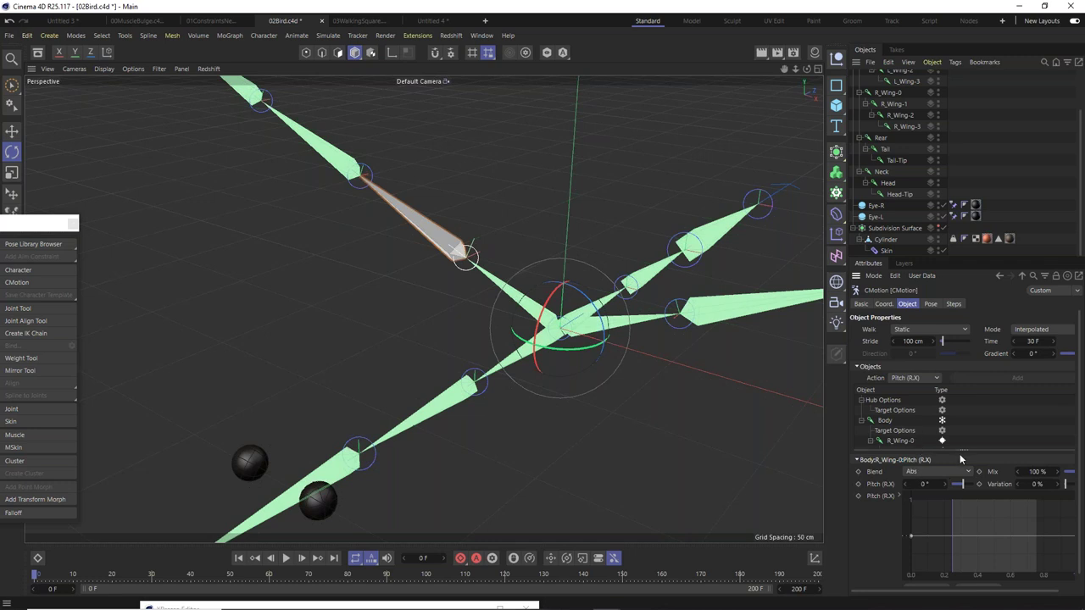
drag(966, 451, 967, 464)
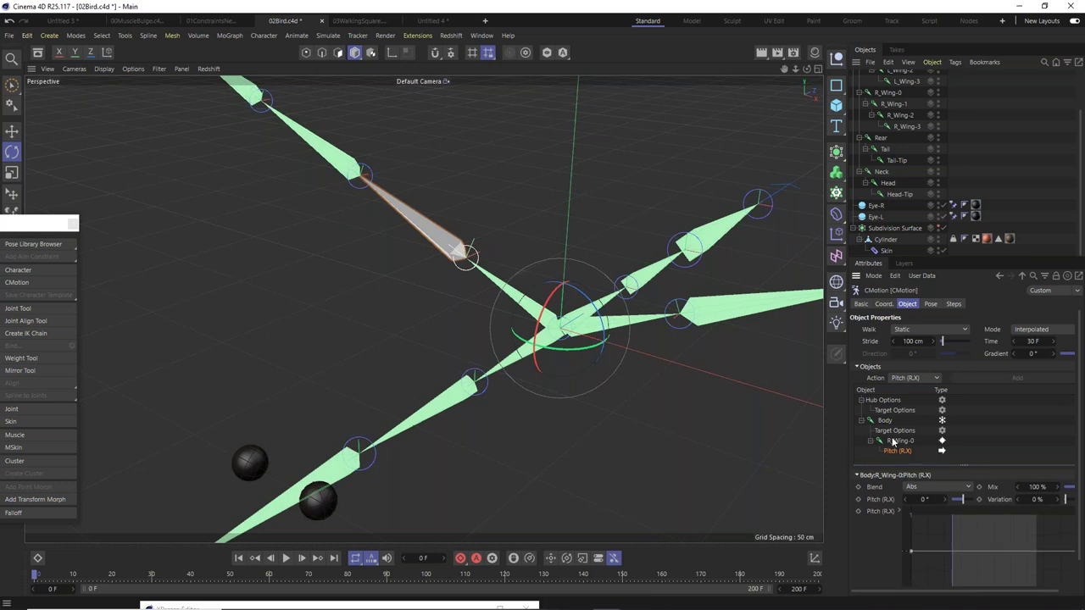
drag(919, 258, 946, 188)
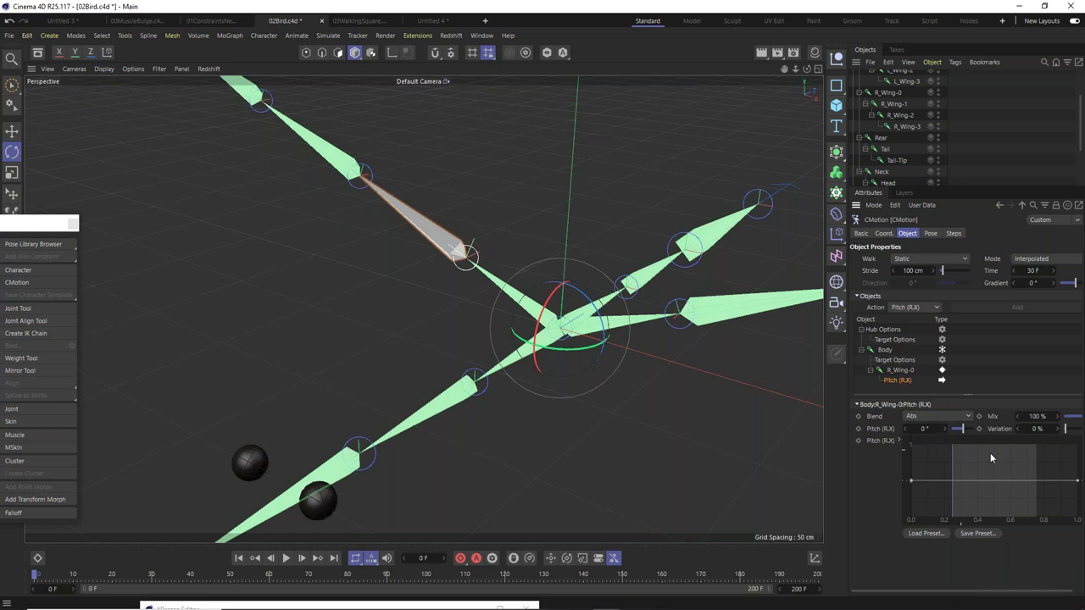
click(907, 373)
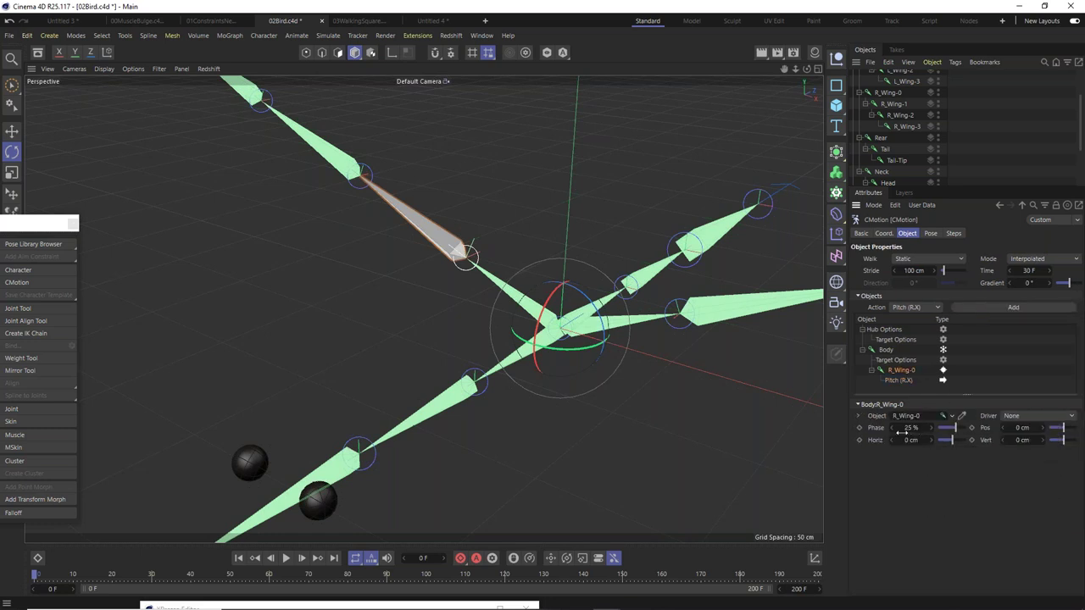
Set R_Wing-0's CMotion phase to 0 %.
click(909, 427)
text(0)
key(Return)
click(897, 380)
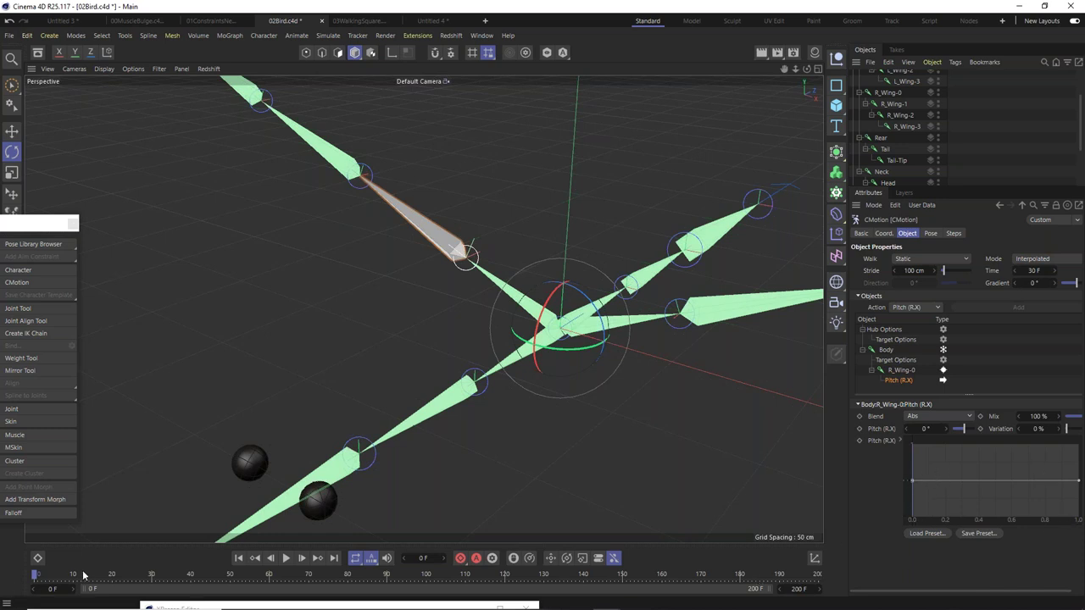
Shape the Pitch curve into a bell: raise a new midpoint, drop both ends to the bottom.
double_click(1034, 271)
drag(41, 580, 95, 585)
click(996, 481)
drag(993, 480, 992, 443)
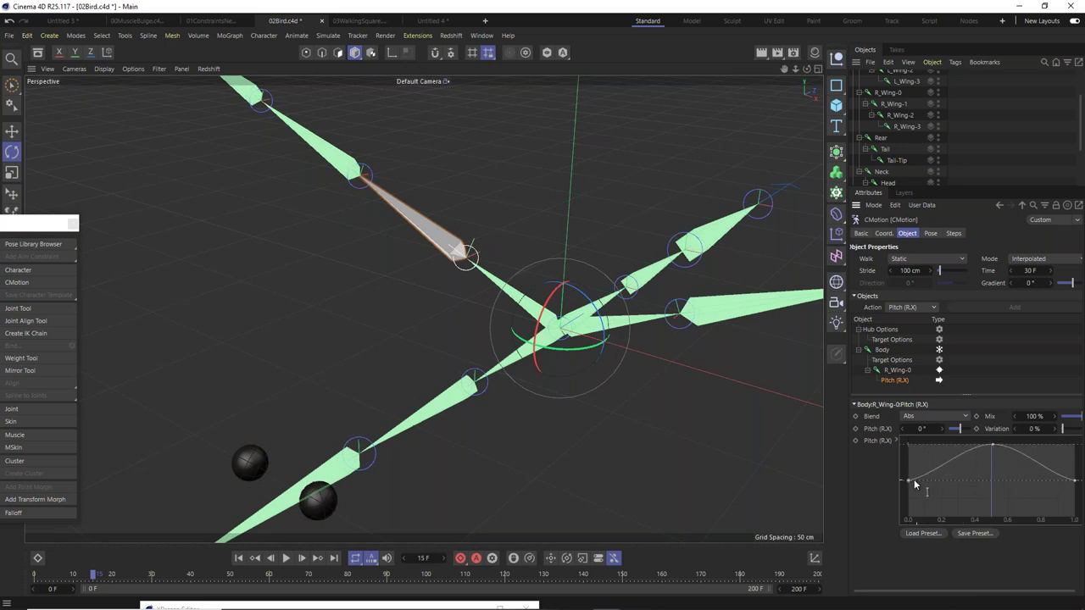
drag(1075, 480, 1083, 528)
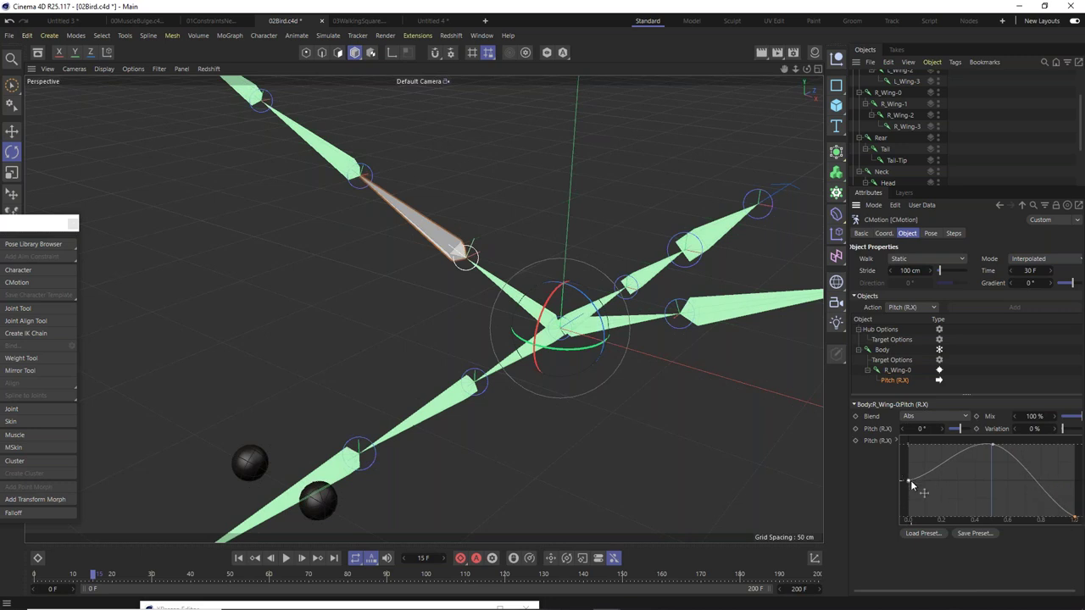
drag(907, 481, 908, 519)
drag(92, 576, 32, 583)
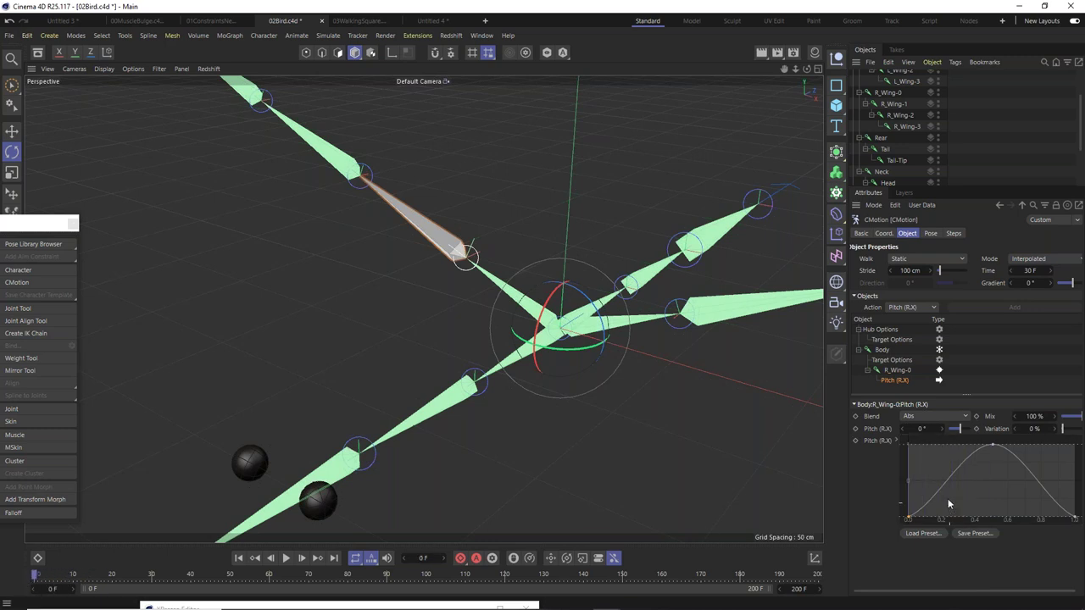
click(41, 577)
mouse_move(41, 577)
mouse_down()
mouse_move(96, 581)
mouse_move(106, 593)
mouse_move(168, 589)
mouse_move(44, 593)
mouse_move(133, 580)
mouse_move(11, 596)
mouse_up()
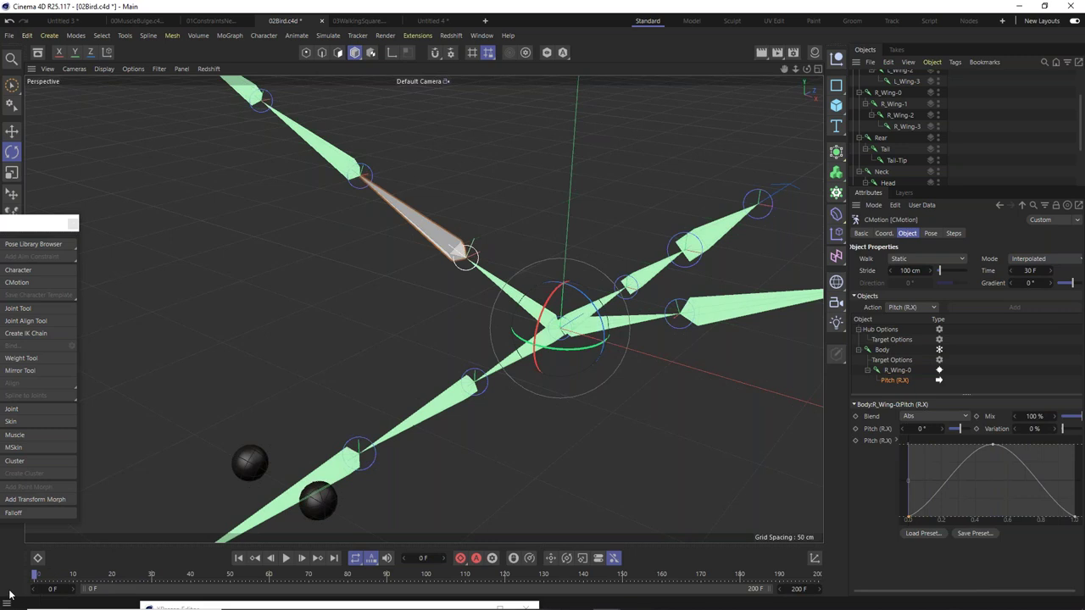
Set Pitch (R.X) to 30°, play the flap, and add R_Wing-1 to the CMotion objects.
click(923, 428)
text(30)
key(Return)
mouse_move(39, 575)
mouse_down()
mouse_move(153, 585)
mouse_move(34, 585)
mouse_up()
click(287, 559)
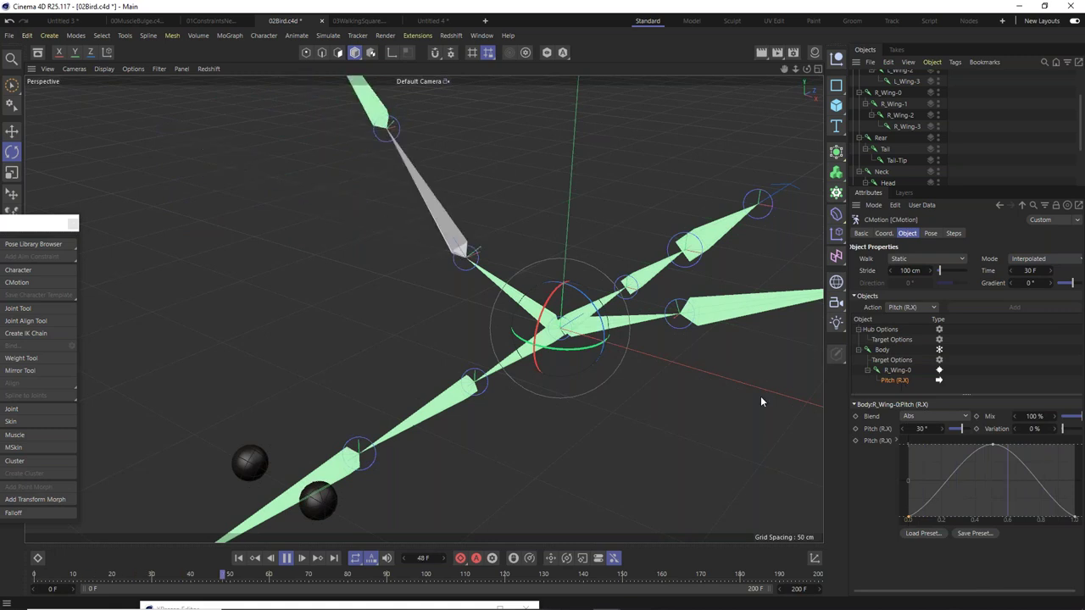
click(896, 104)
drag(892, 370, 892, 366)
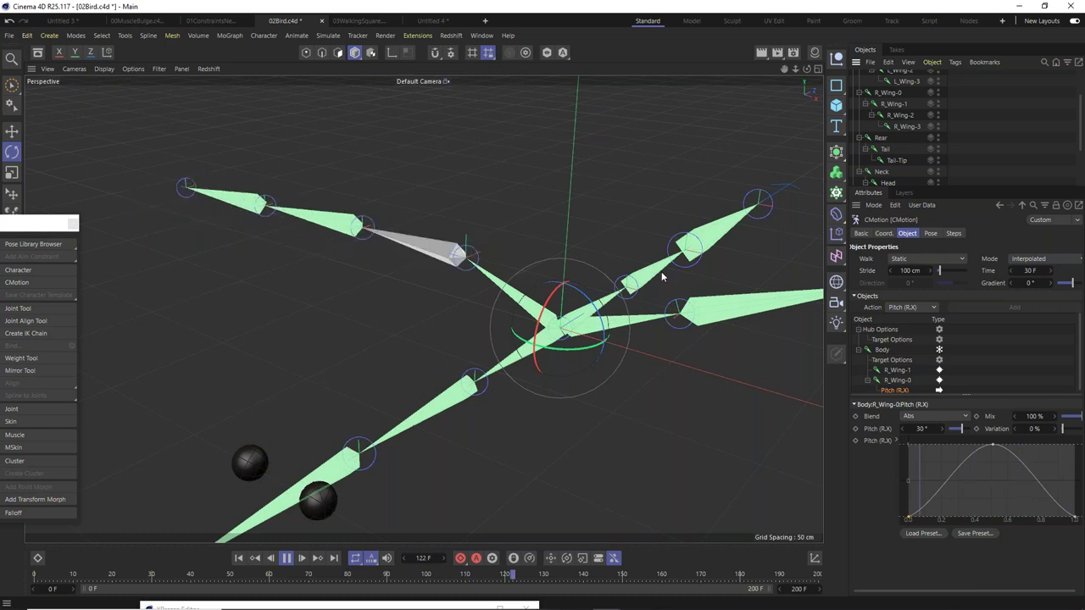
Change R_Wing-1's CMotion driver from Steps to None.
click(900, 370)
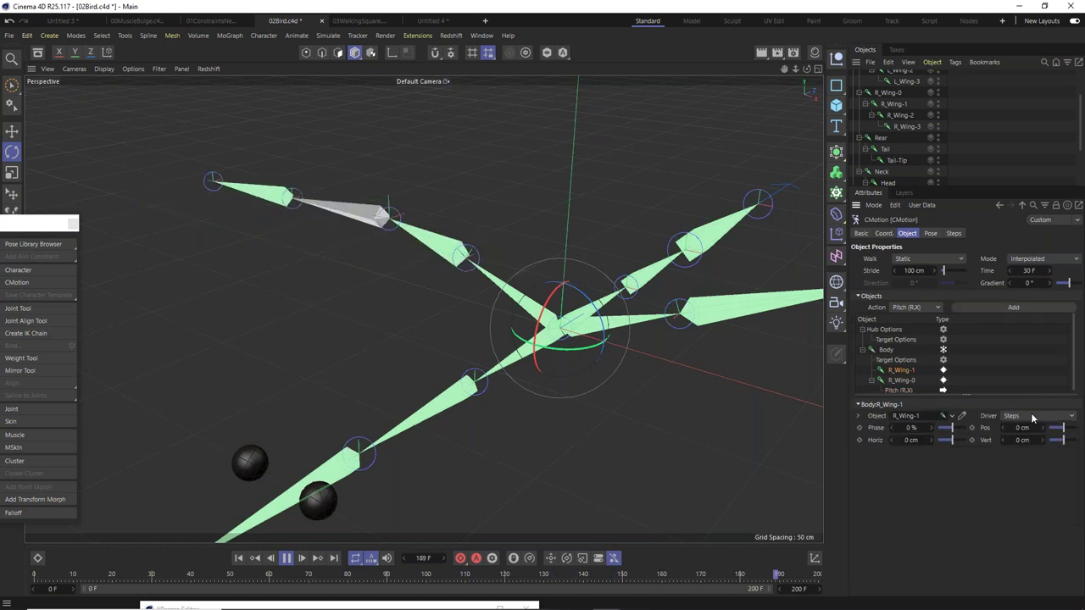
click(1032, 416)
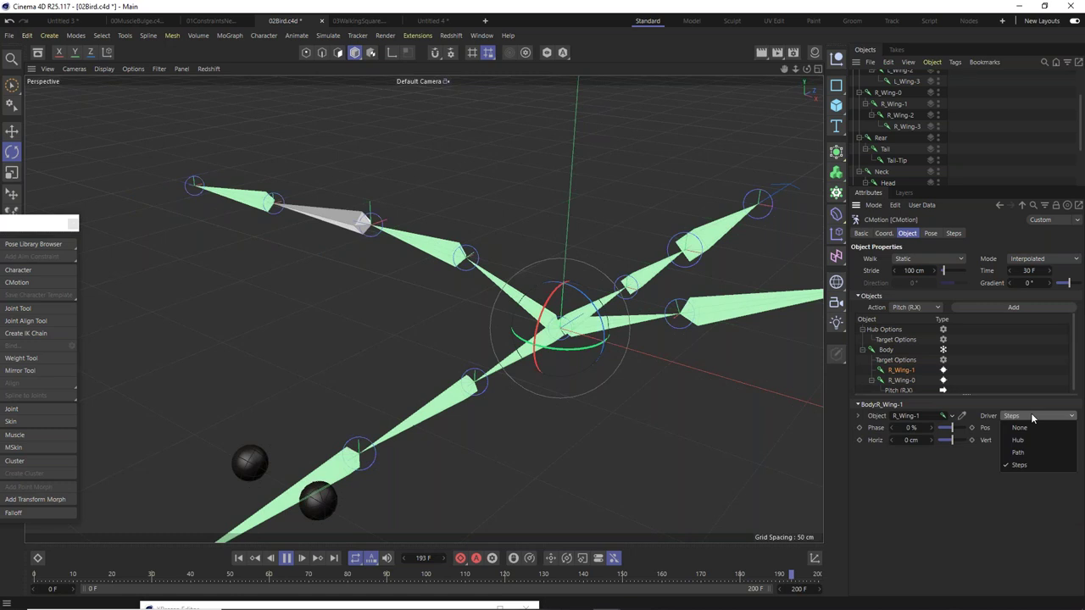
click(1030, 426)
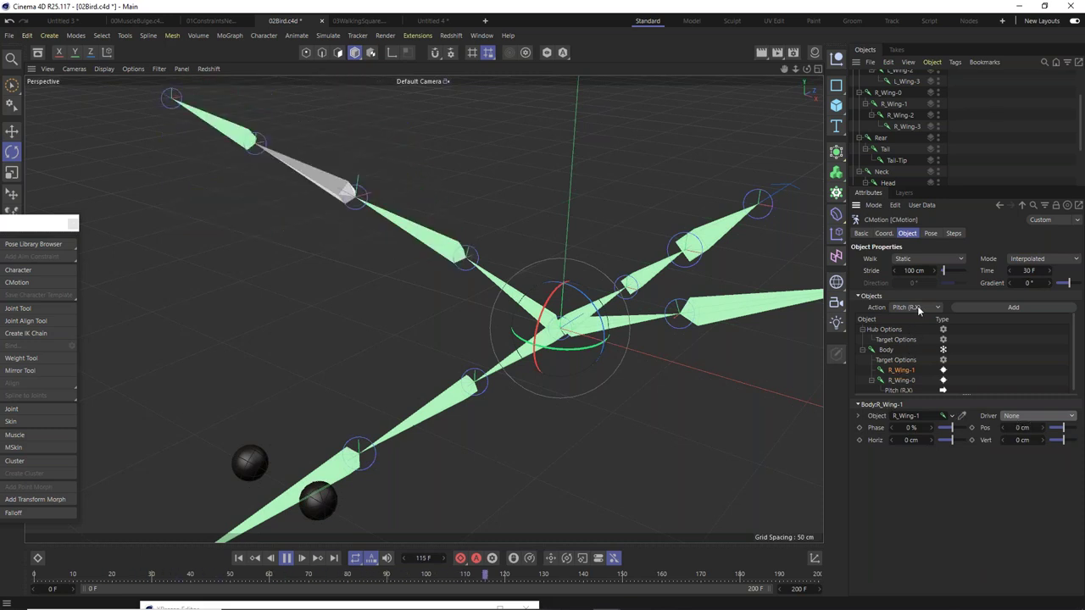
click(918, 308)
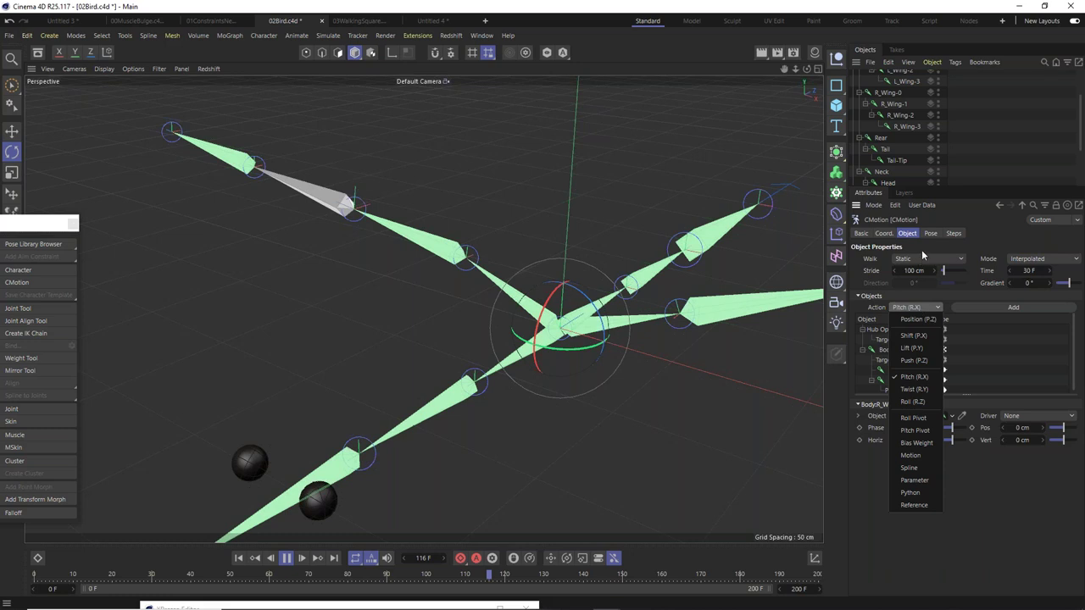
Add a Pitch (R.X) action to R_Wing-1 and set it to 30°.
click(930, 205)
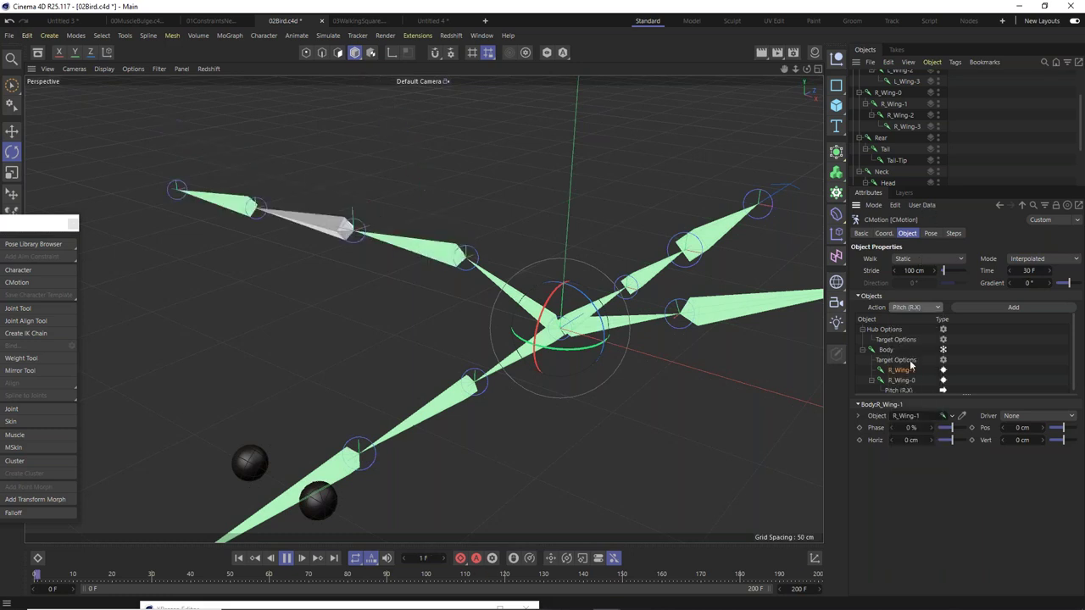
click(1023, 308)
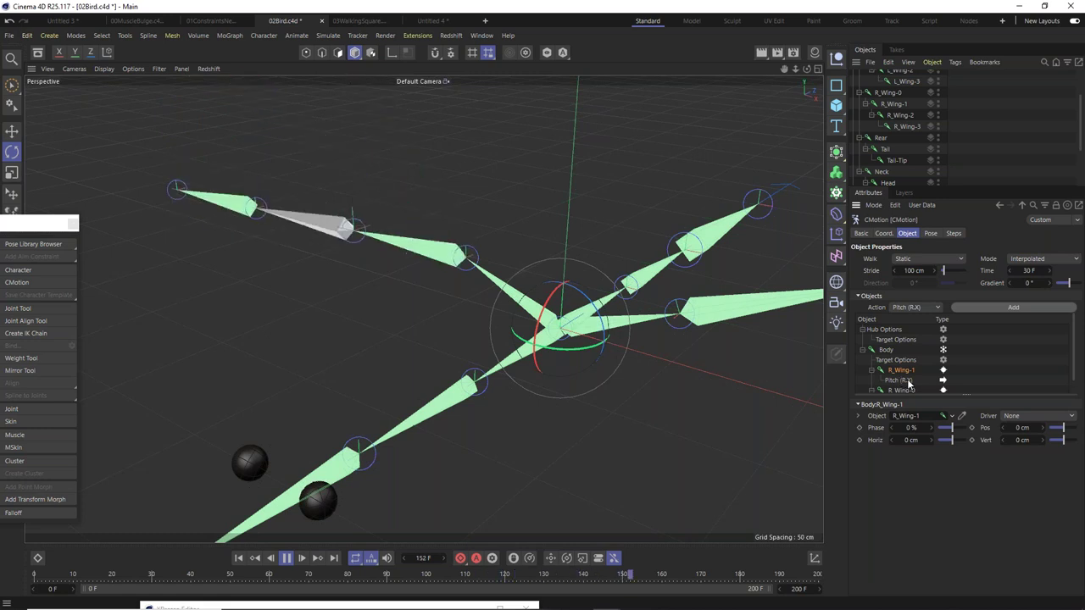
click(907, 381)
click(925, 428)
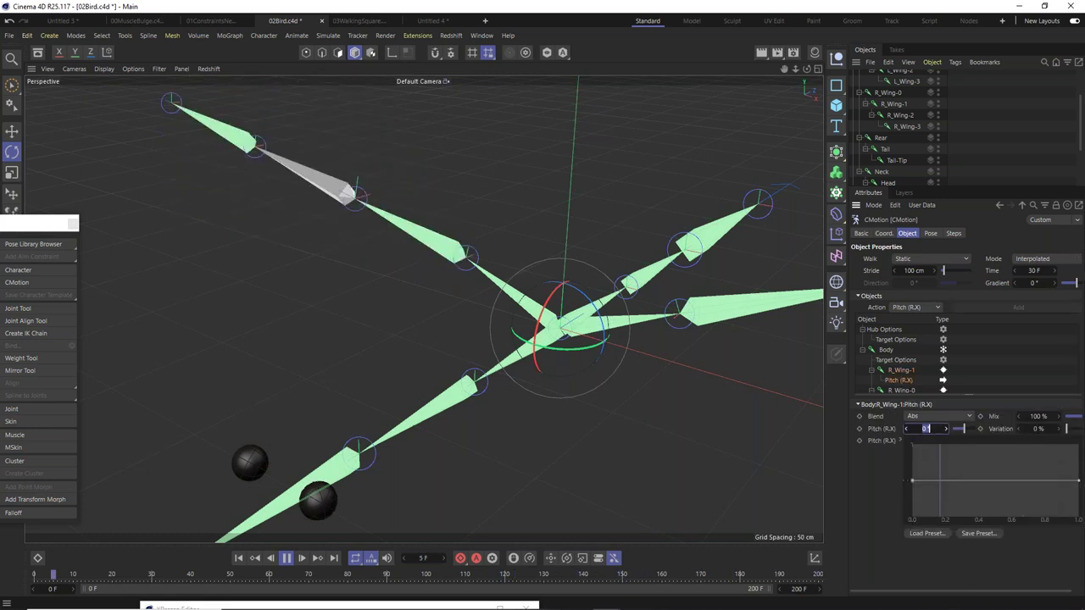
text(30)
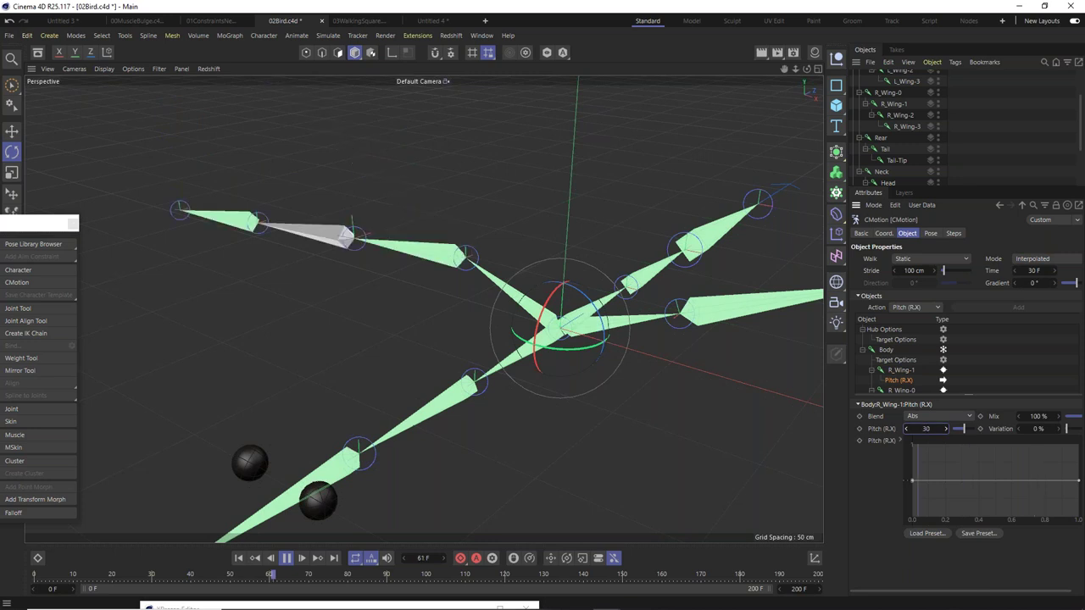
key(Return)
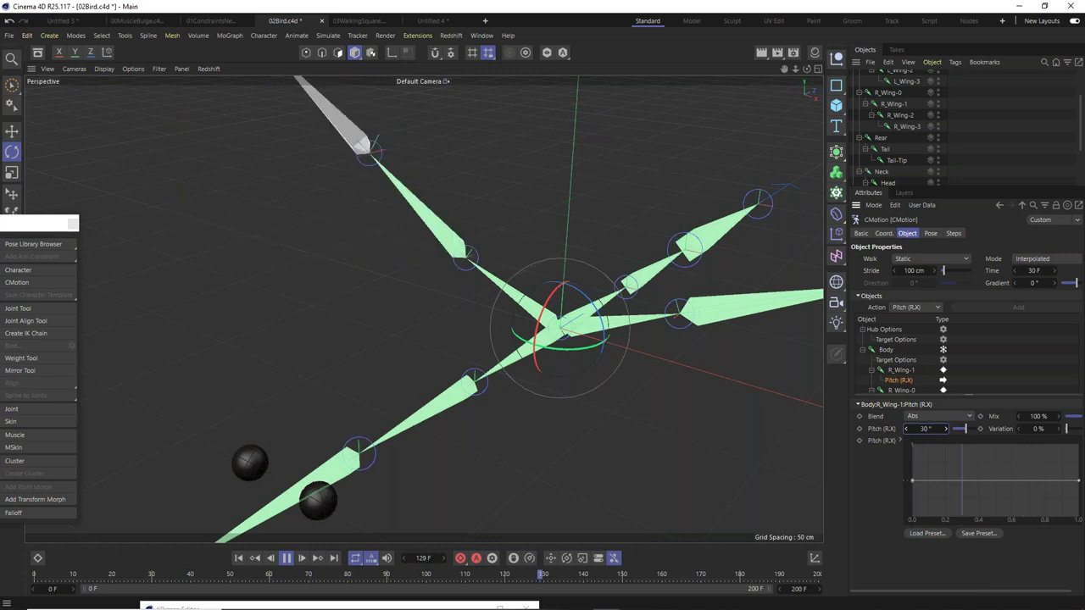
Shape R_Wing-1's pitch curve into a symmetric bell and check the wing pose.
drag(913, 478, 911, 518)
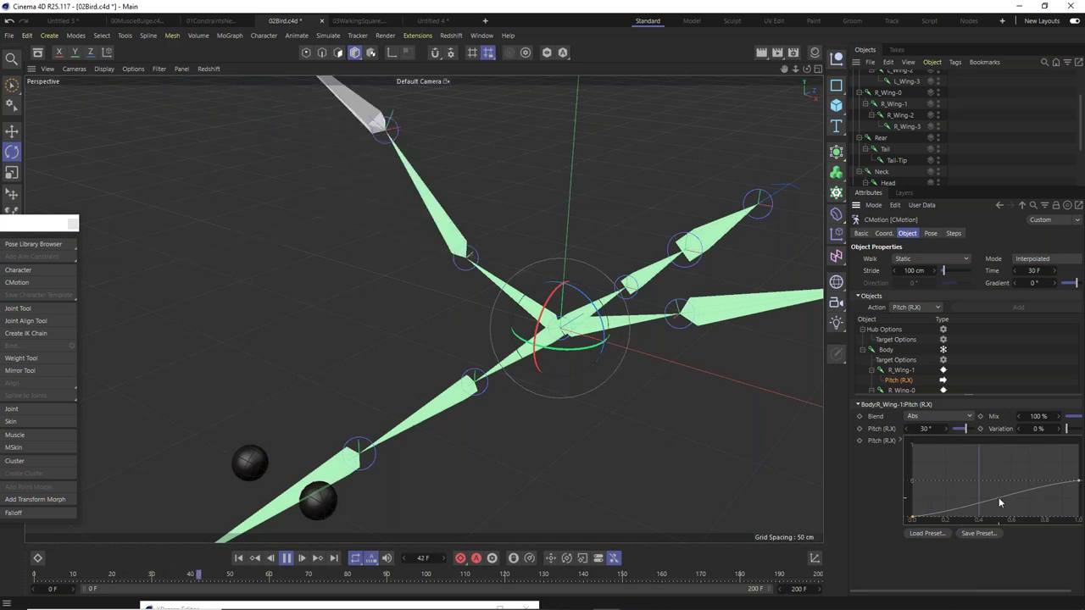
drag(999, 497, 996, 442)
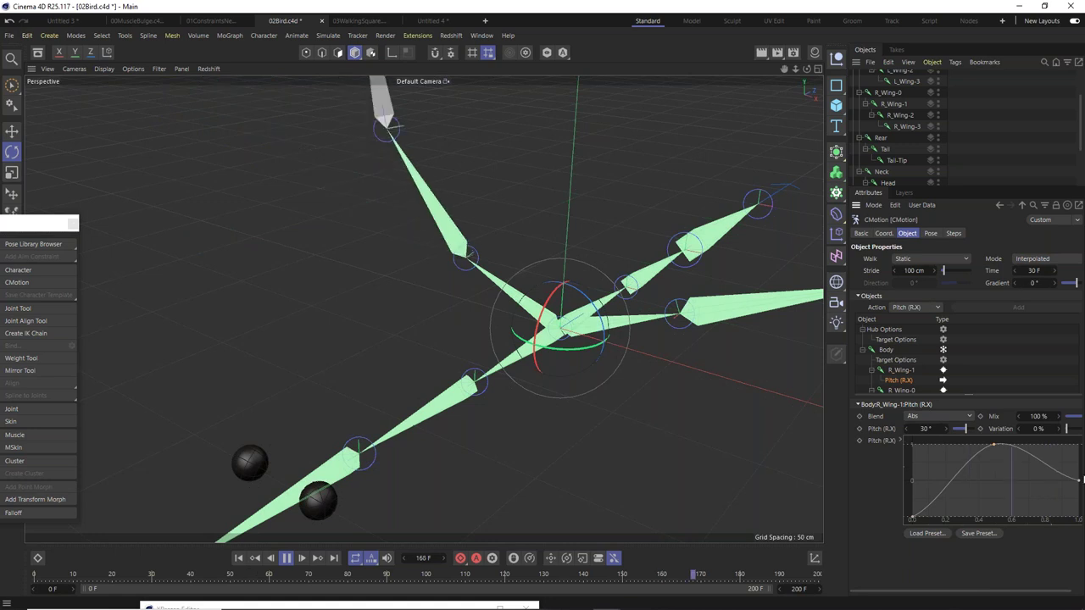
drag(1081, 483, 1079, 515)
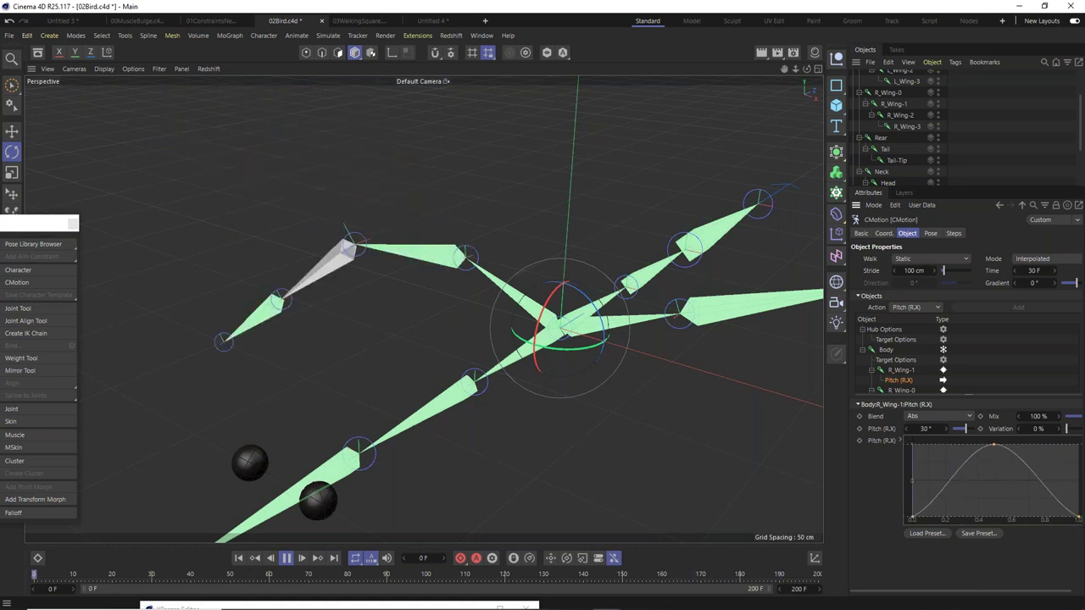
key(F8)
drag(45, 579, 96, 587)
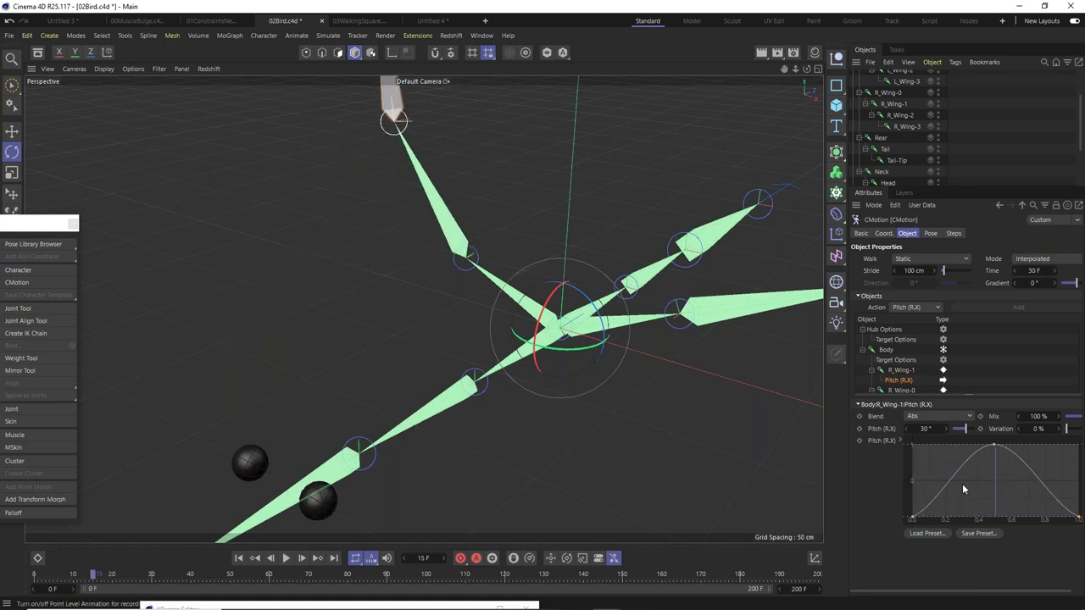
drag(994, 448, 994, 442)
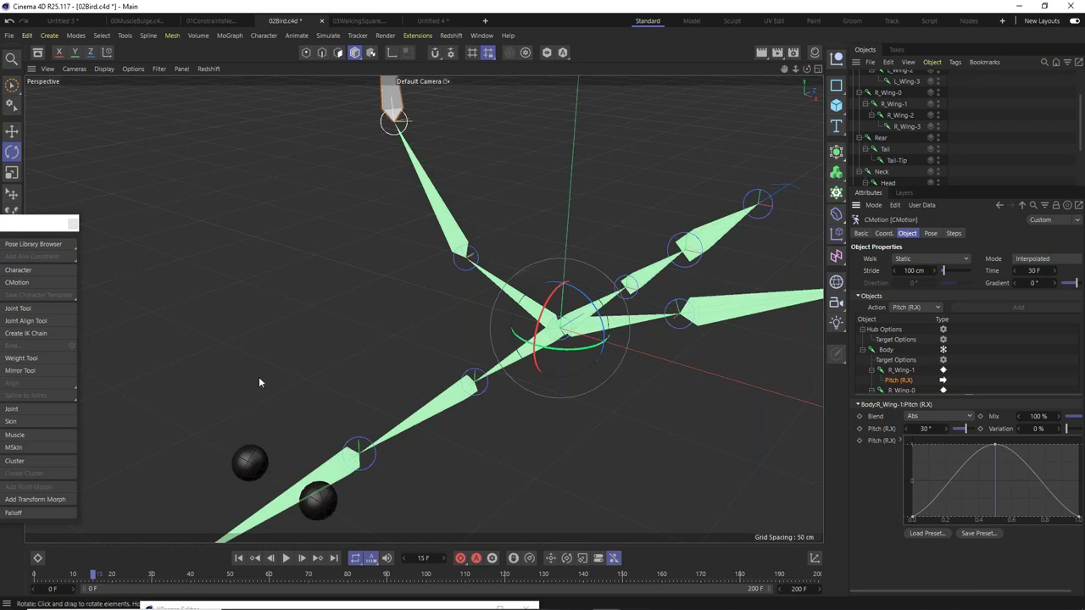
scroll(271, 381, down, 3)
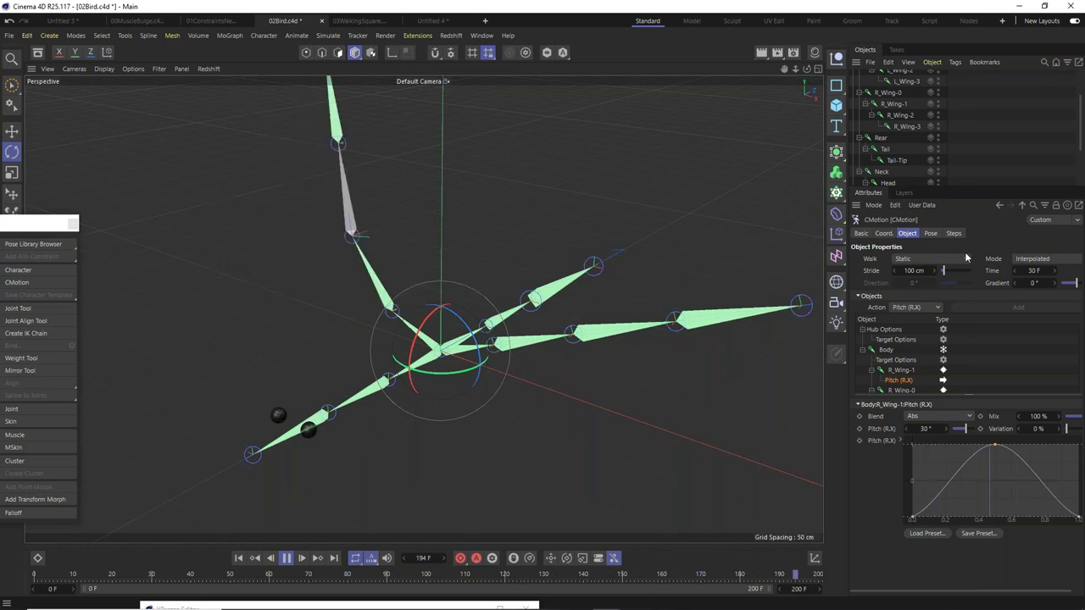
Add R_Wing-2 to the CMotion objects list with its driver set to None.
click(900, 114)
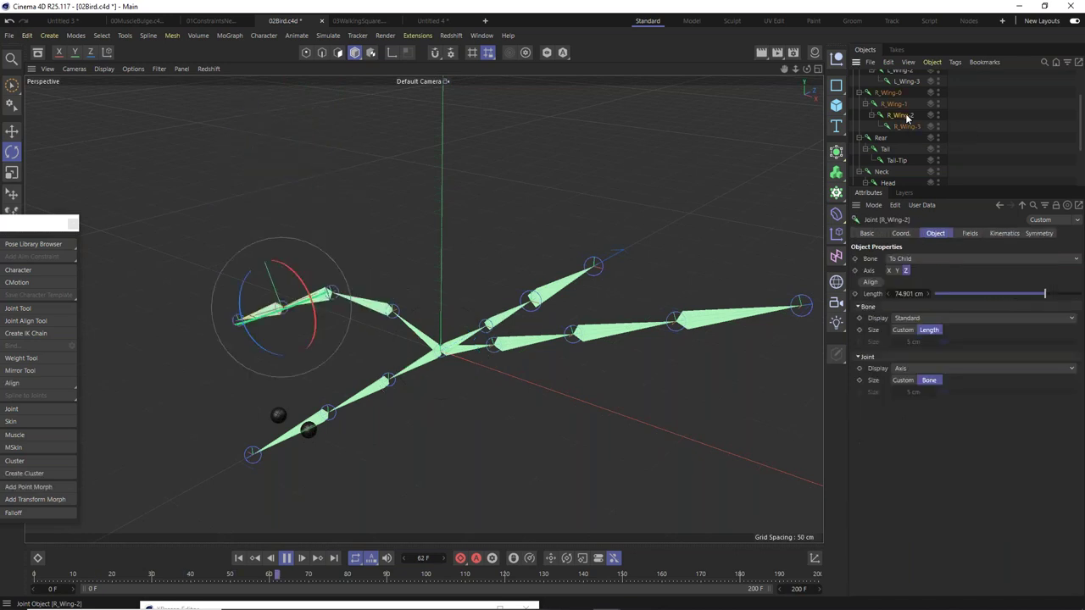
scroll(907, 90, up, 3)
click(914, 75)
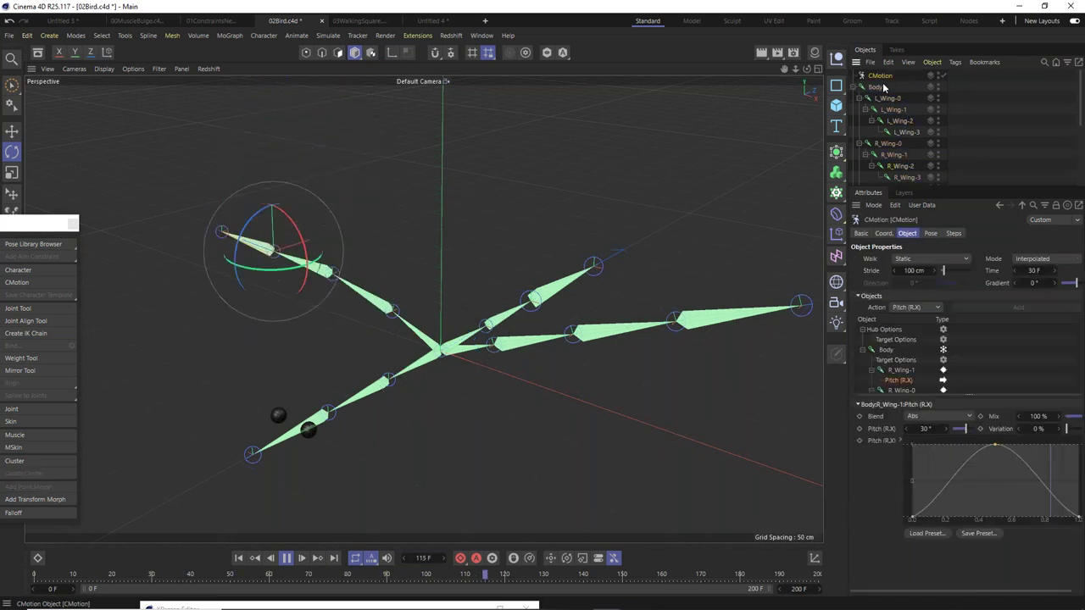
scroll(914, 100, down, 2)
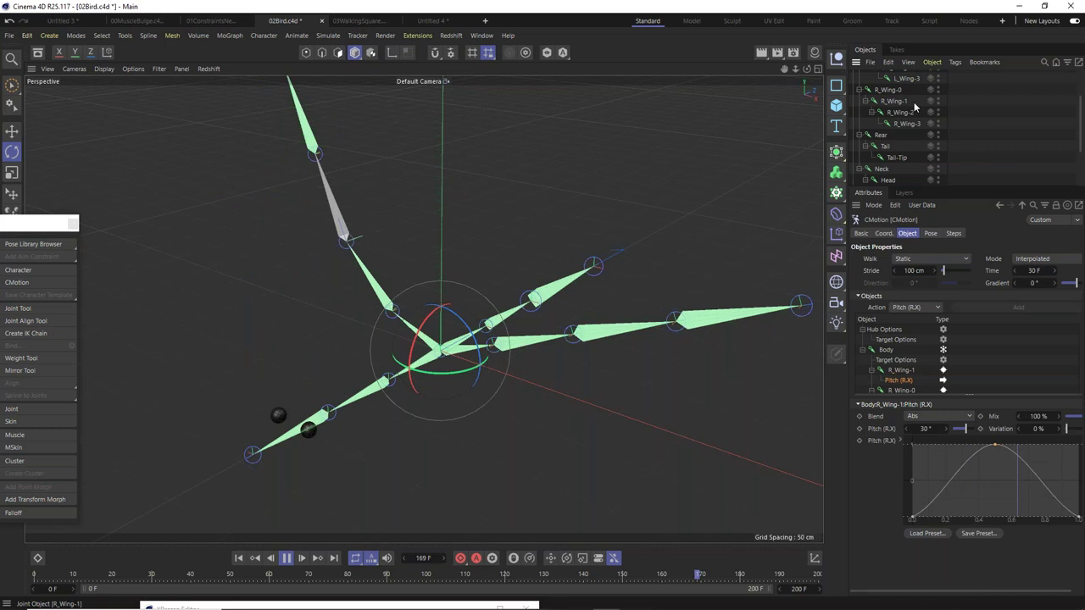
drag(914, 111, 905, 339)
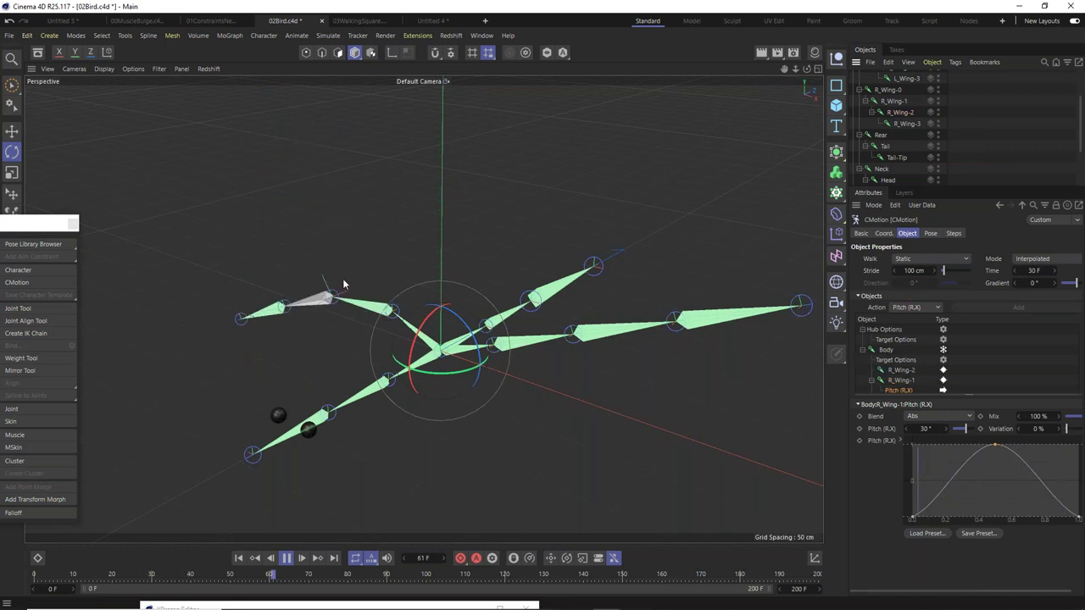
click(901, 370)
click(1038, 415)
click(1021, 424)
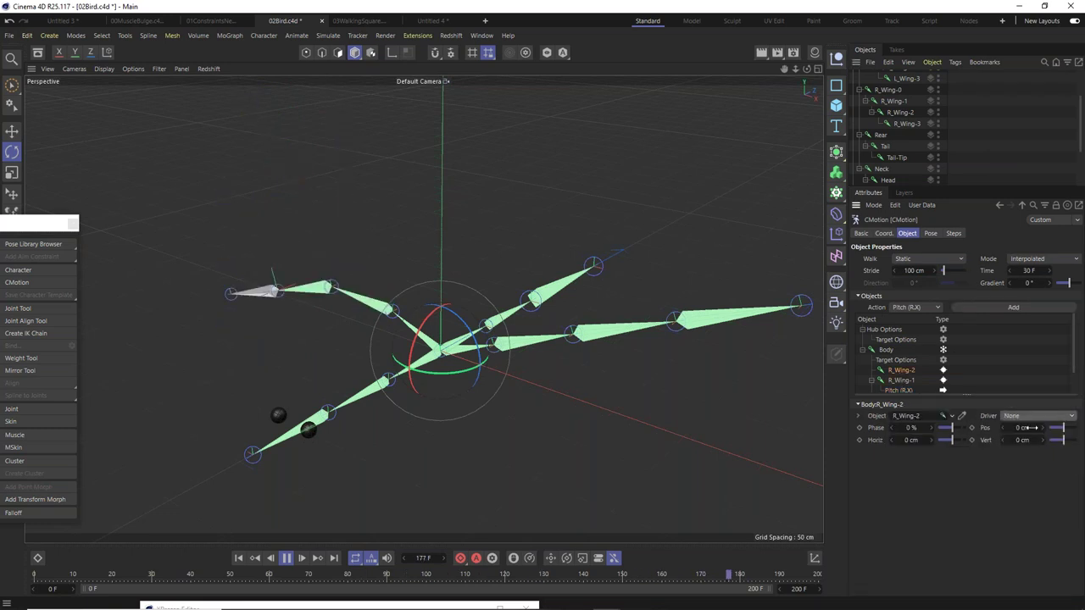
Give R_Wing-2 its own Pitch (R.X) action of 30°.
click(994, 306)
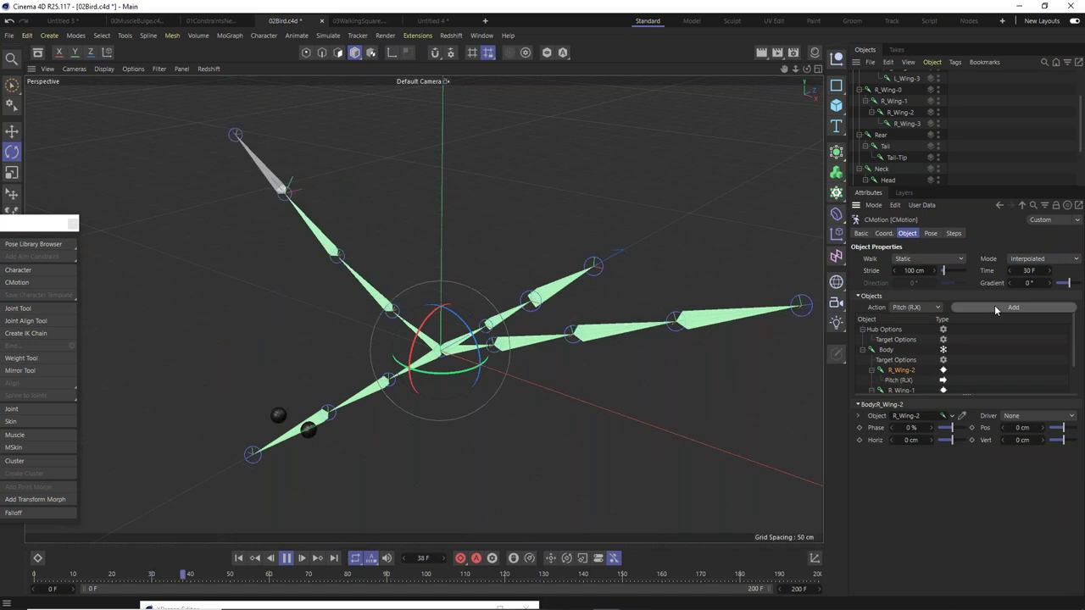
click(904, 381)
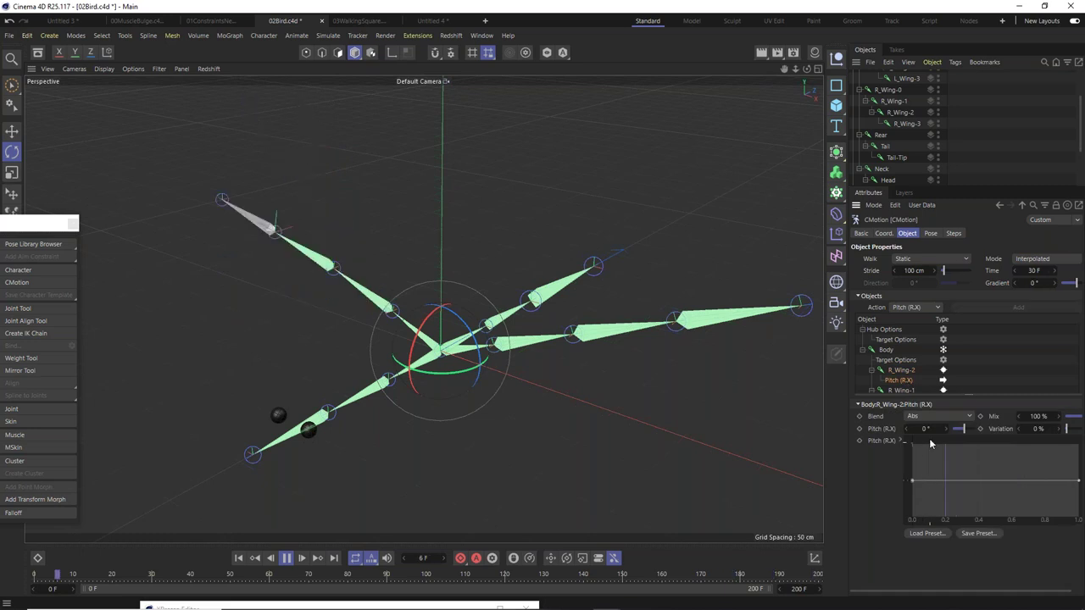
drag(943, 429, 943, 428)
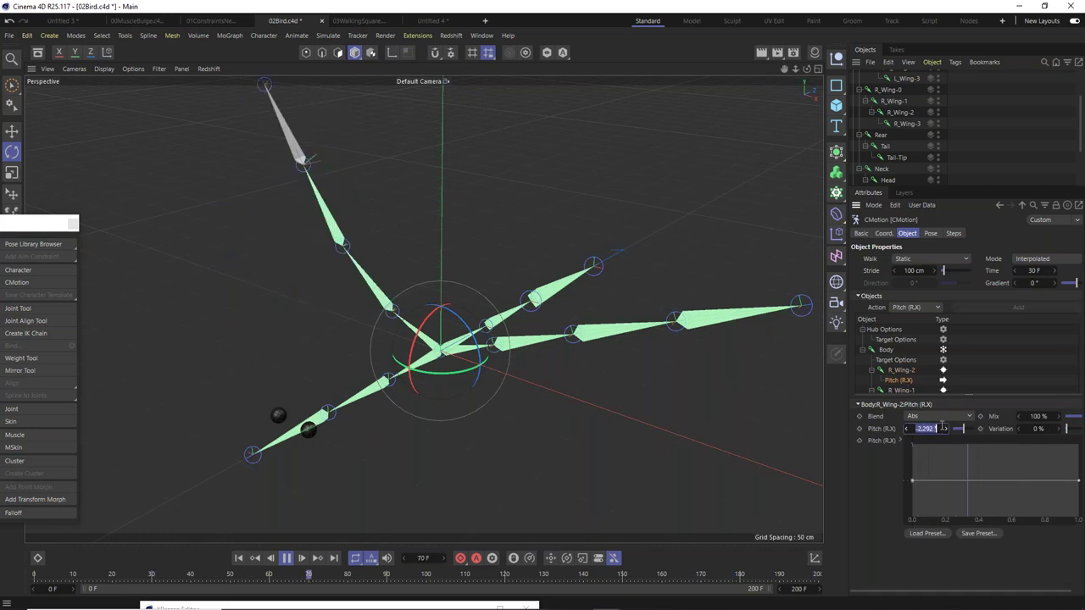
text(30)
key(Return)
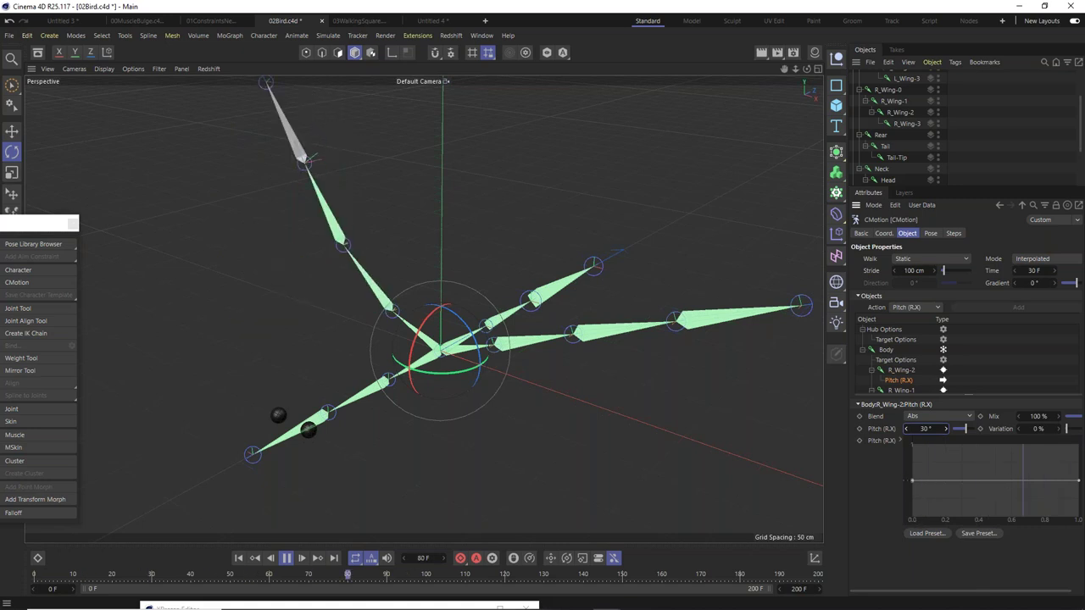
Bend R_Wing-2's Pitch curve into a bell with a raised peak and a lowered start, then enlarge the CMotion objects list.
key(F8)
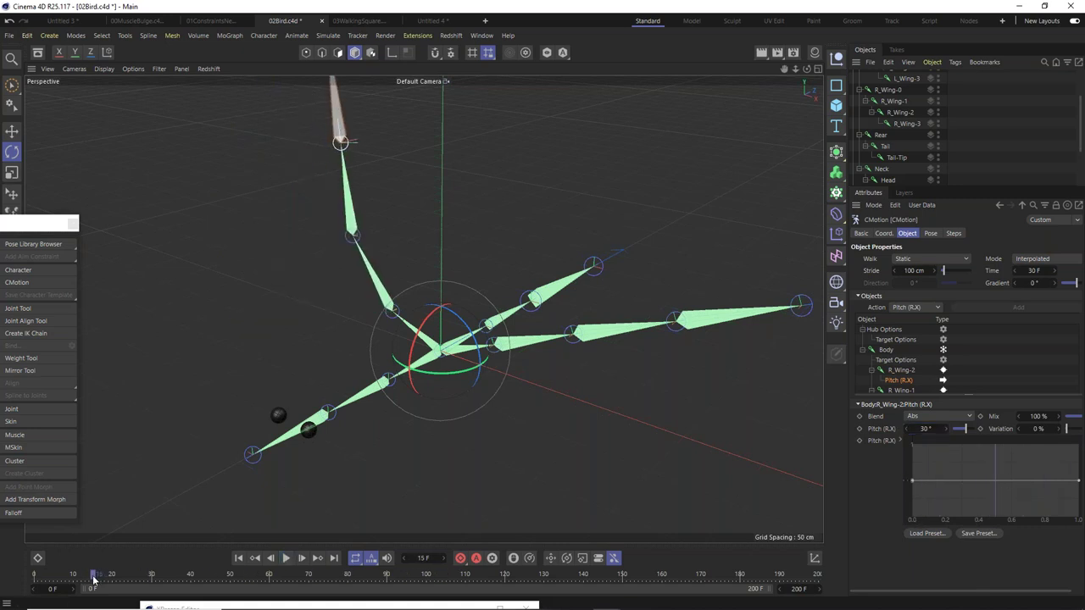
drag(996, 479, 996, 441)
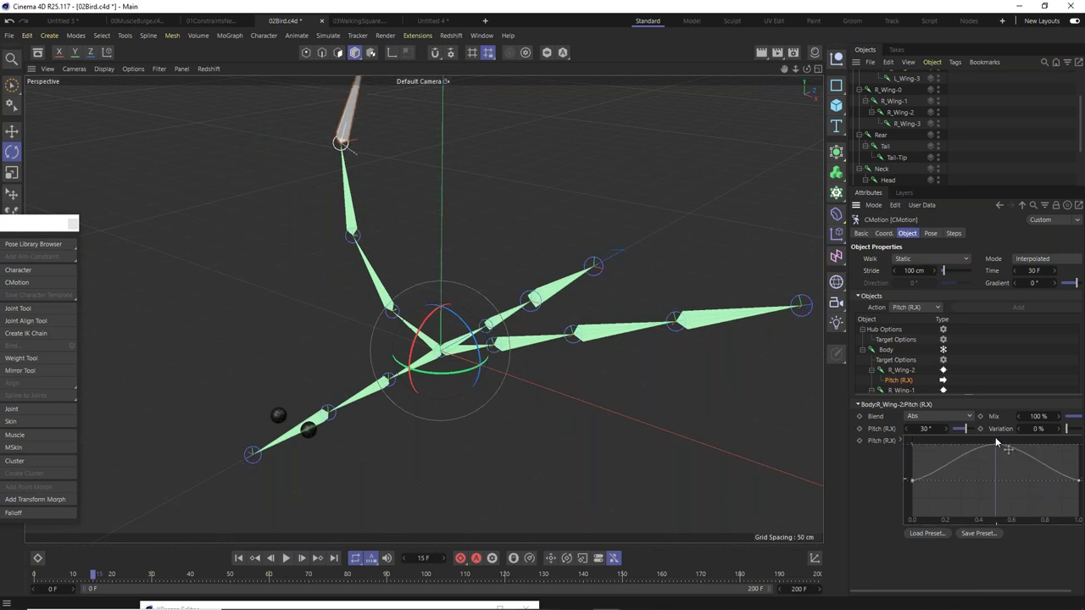
drag(913, 479, 913, 517)
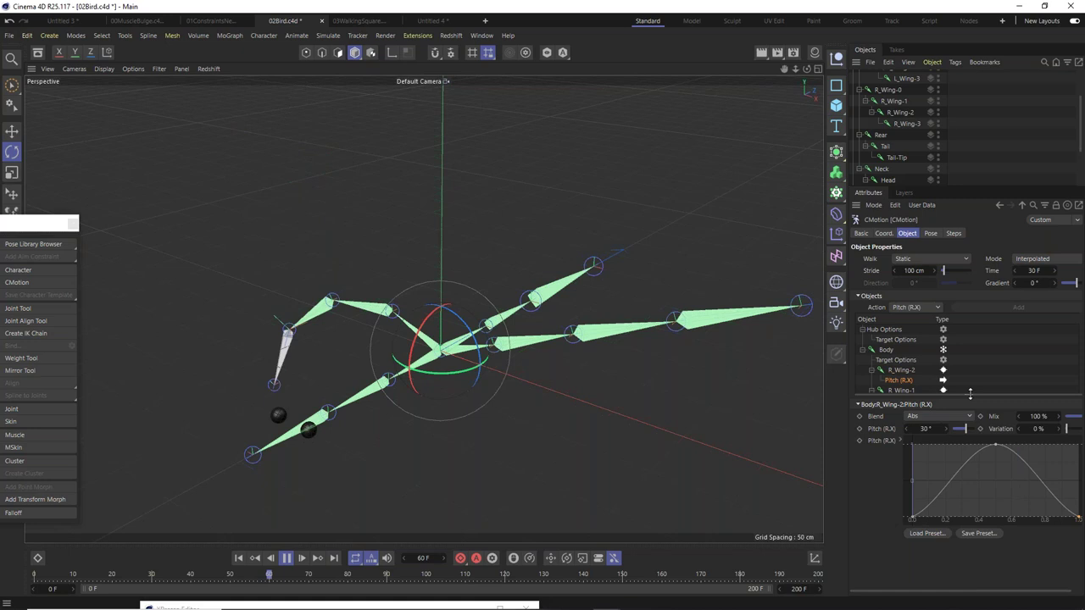
drag(975, 396, 978, 437)
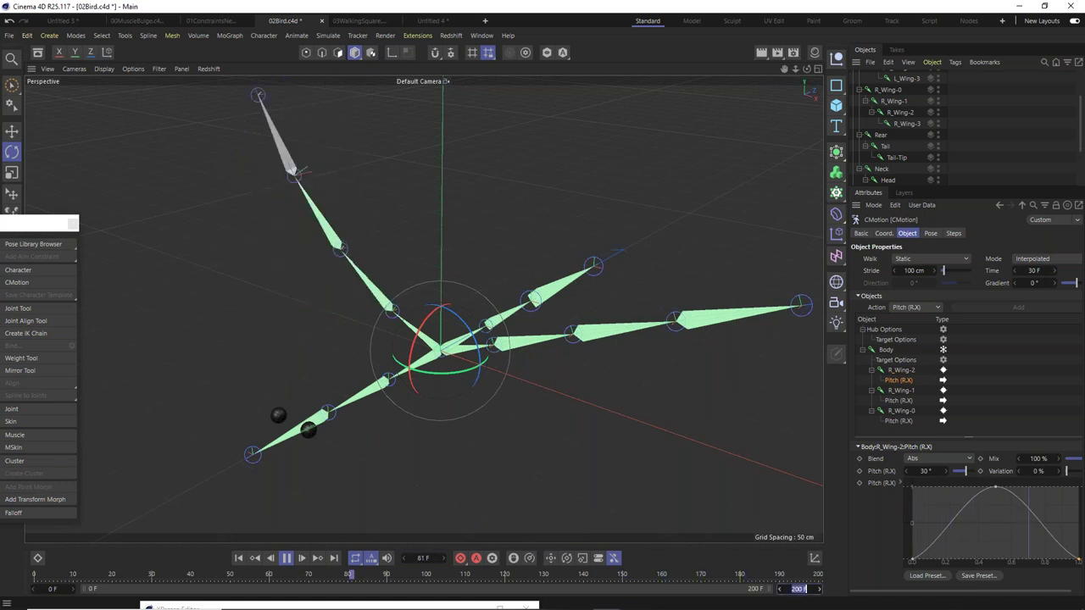
Set the animation length to 300 frames and R_Wing-1's phase to -15%.
text(300)
key(Return)
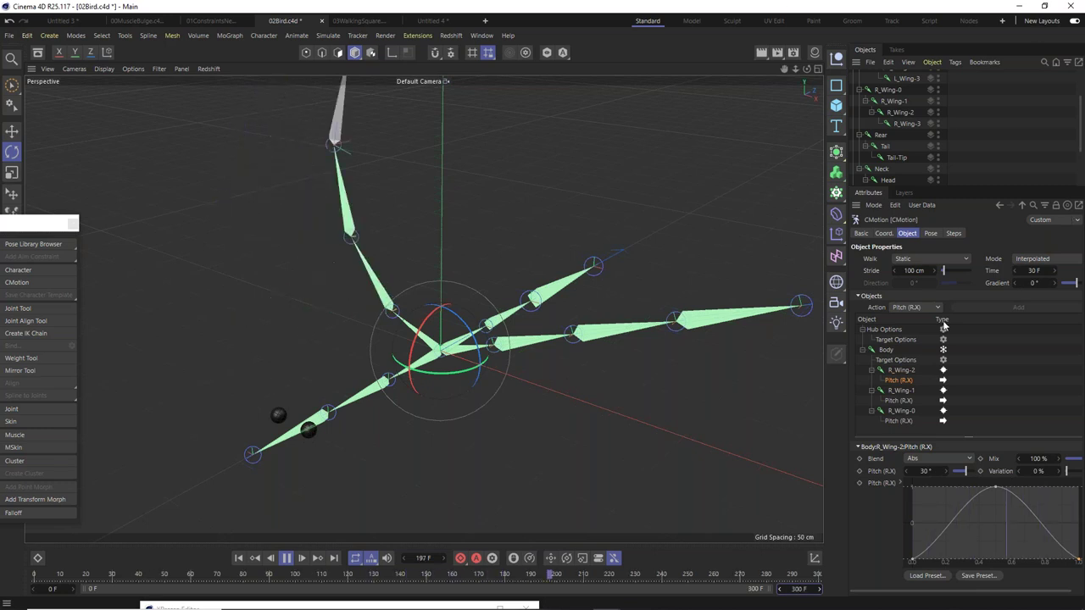
click(900, 390)
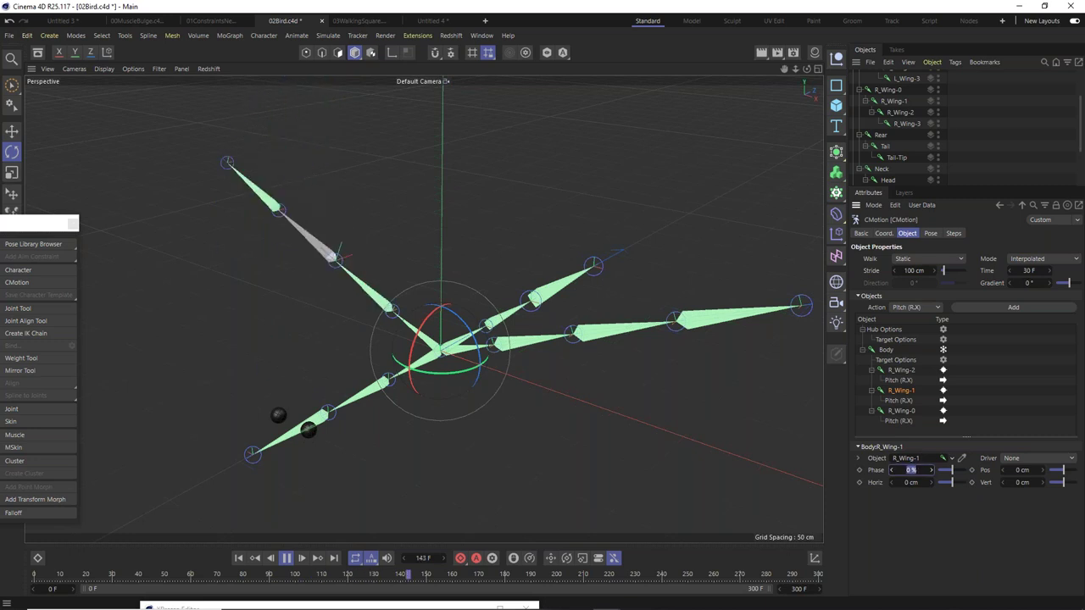
click(909, 469)
text(-15)
key(Return)
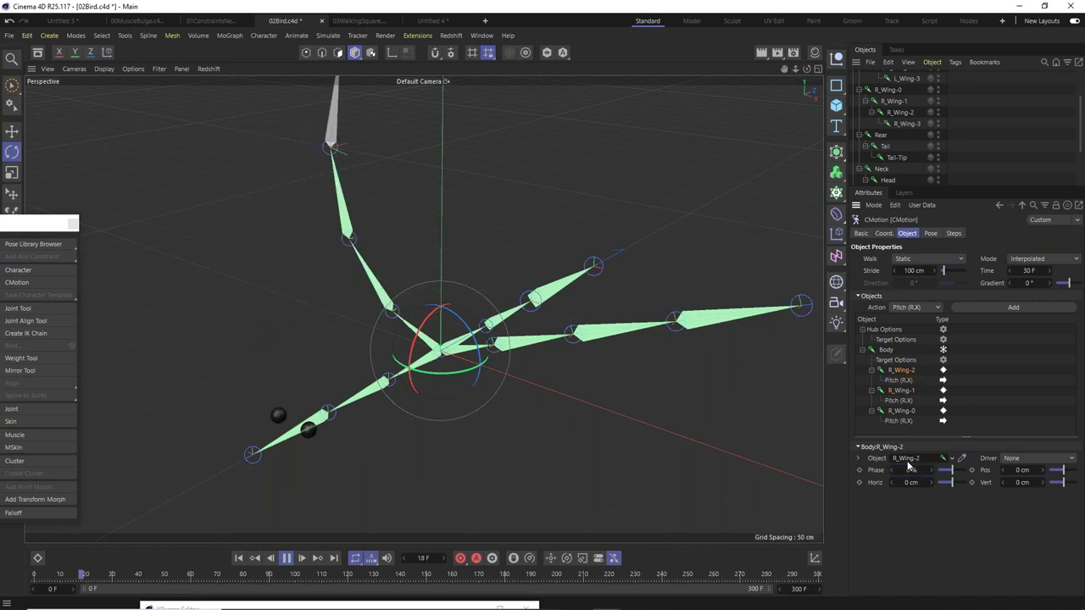
Set R_Wing-2's phase offset to -30%.
click(900, 370)
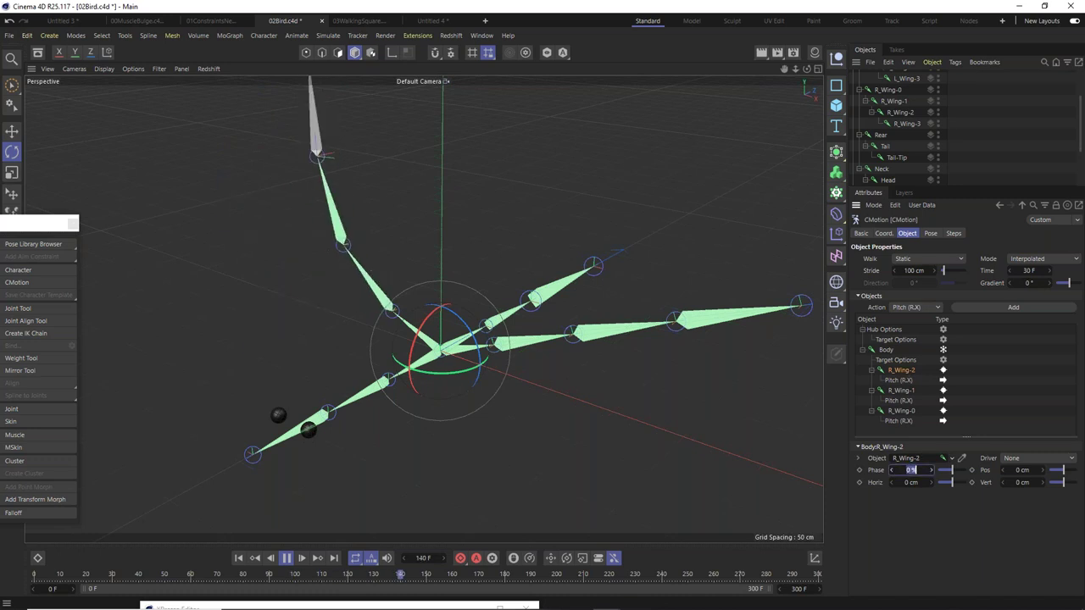
text(-30)
key(Return)
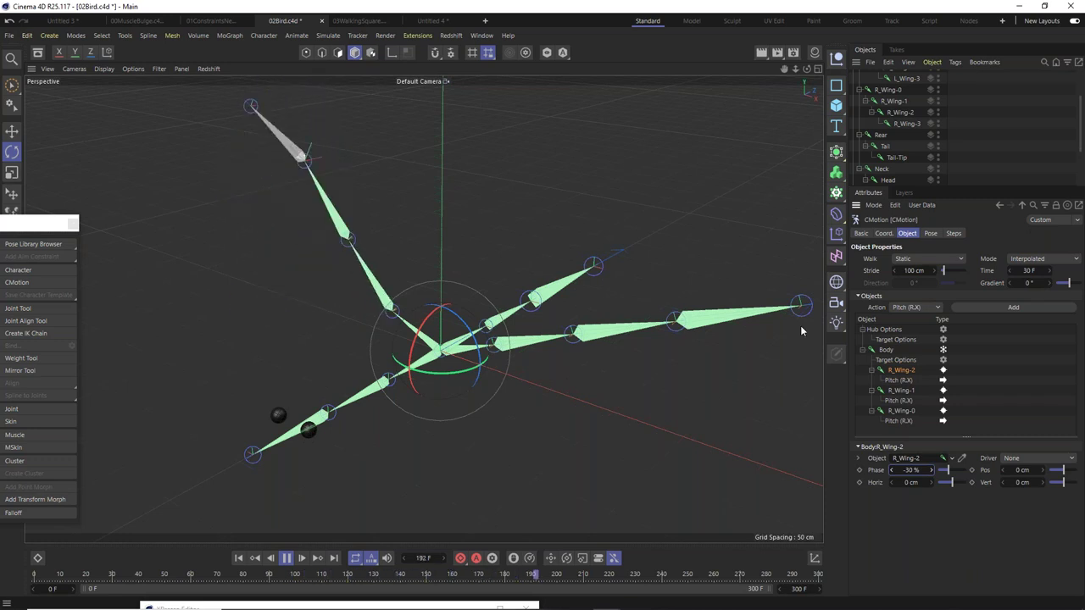
click(900, 401)
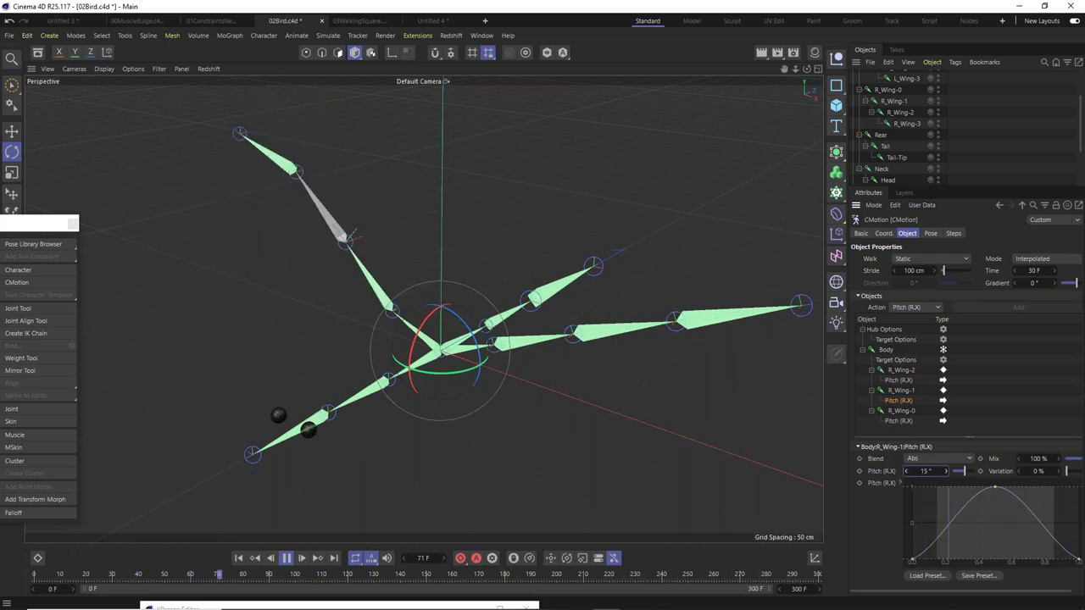
click(900, 370)
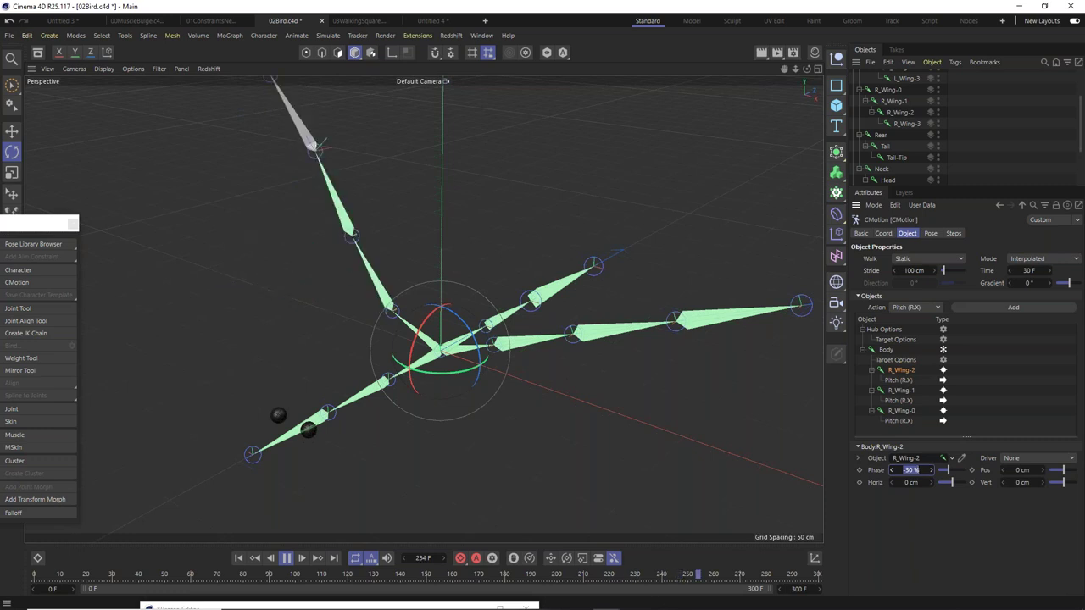
Set R_Wing-2's phase to -20% and orbit the view to watch the staggered flap.
click(902, 380)
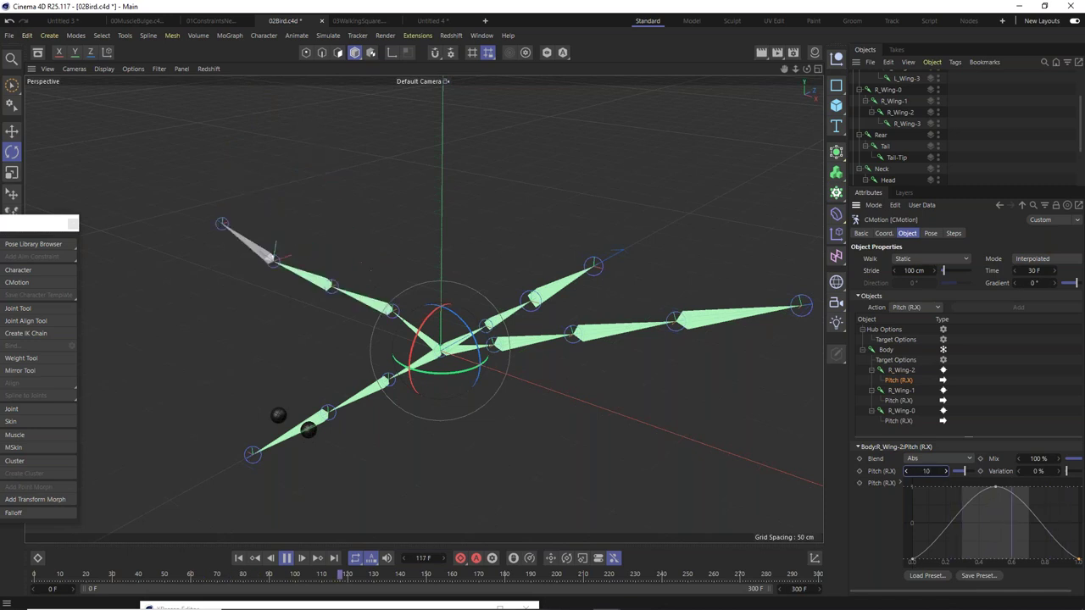
click(902, 390)
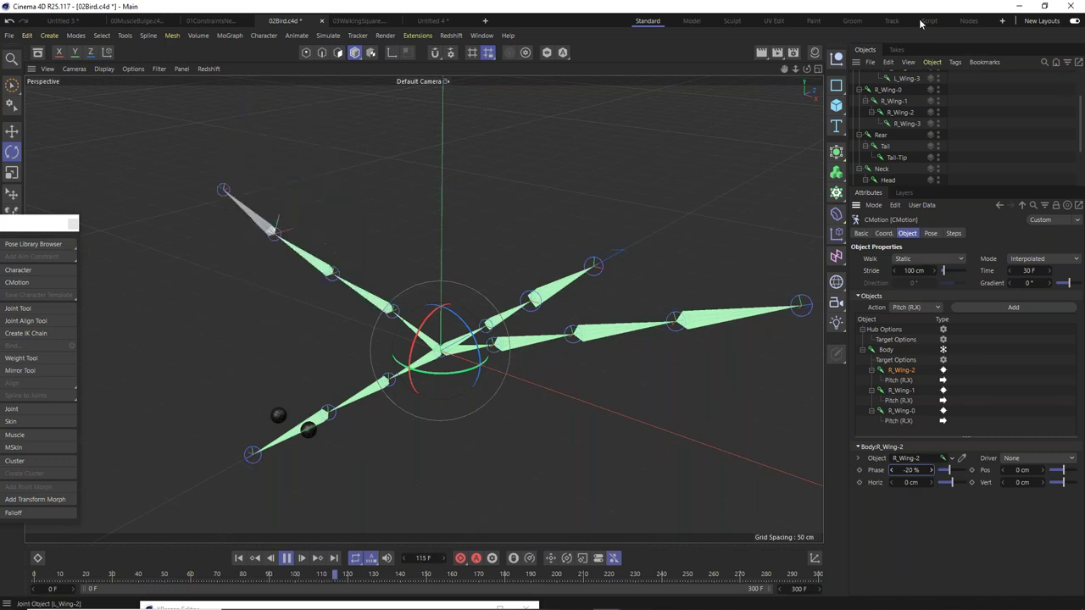
alt+drag(453, 347, 517, 330)
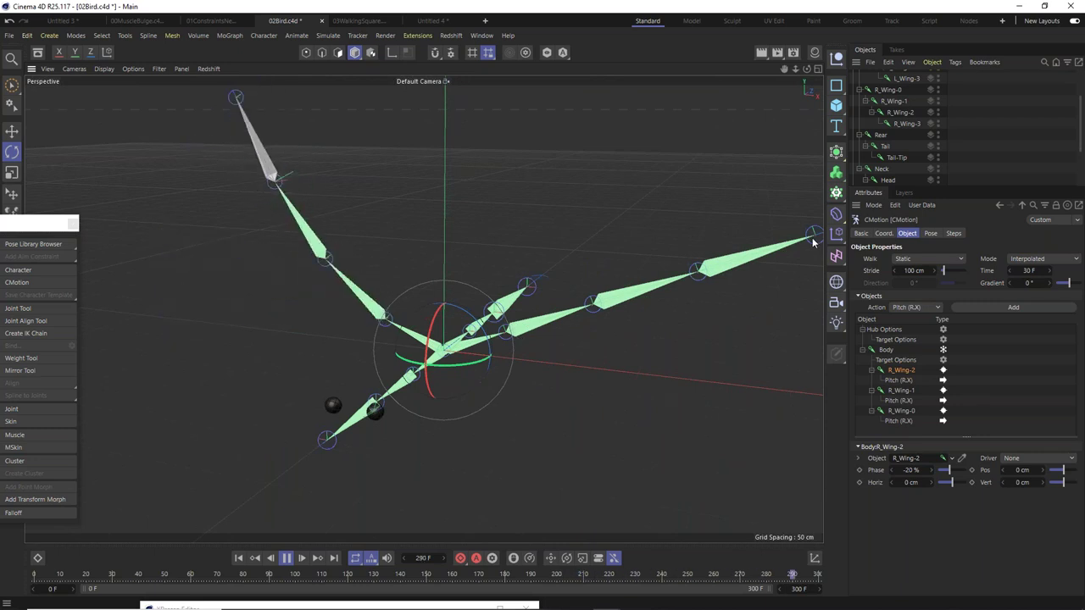
alt+drag(521, 333, 436, 348)
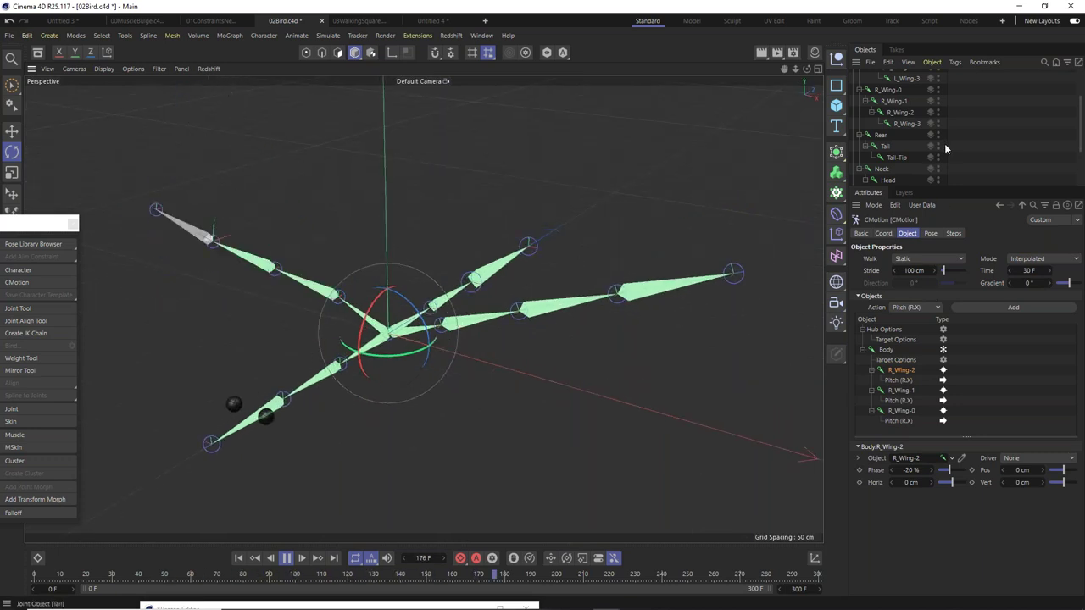
Add the L_Wing-0, L_Wing-1 and L_Wing-2 joints to the CMotion objects list under Body.
scroll(946, 150, up, 3)
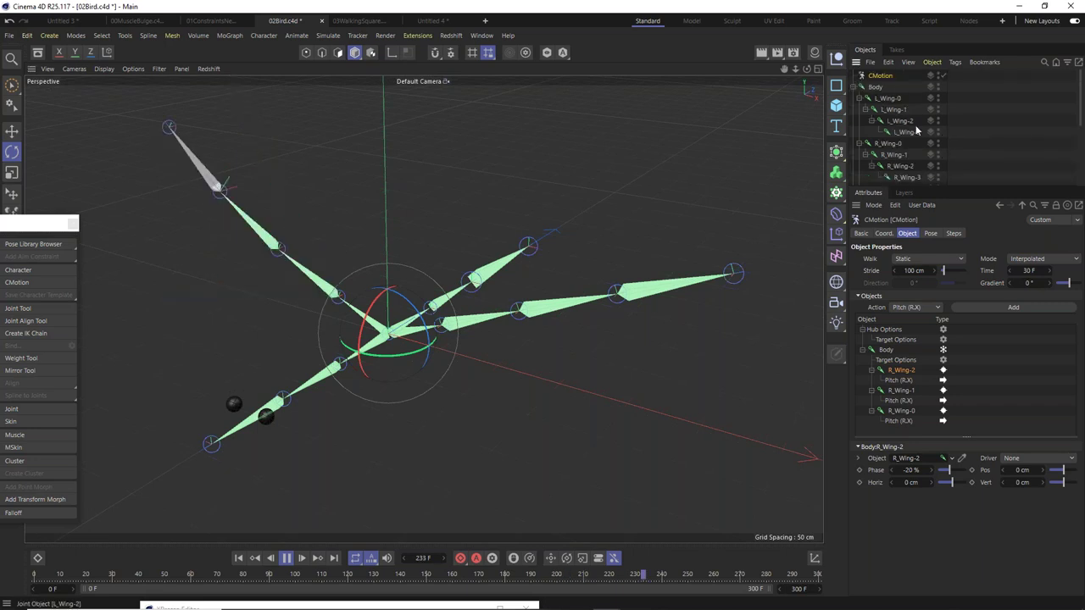
click(890, 99)
shift+click(901, 121)
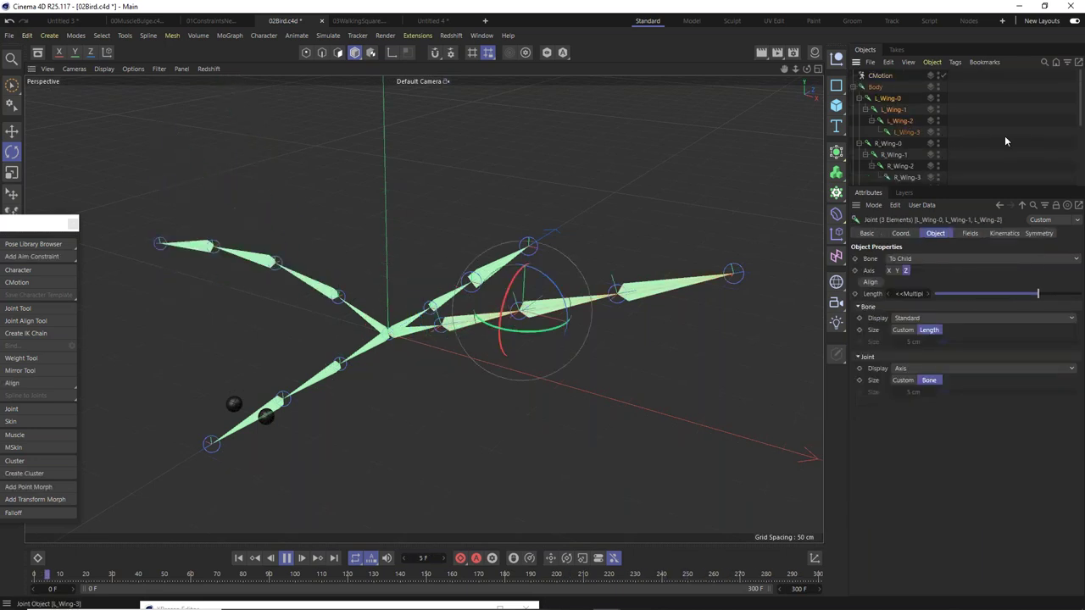
click(886, 77)
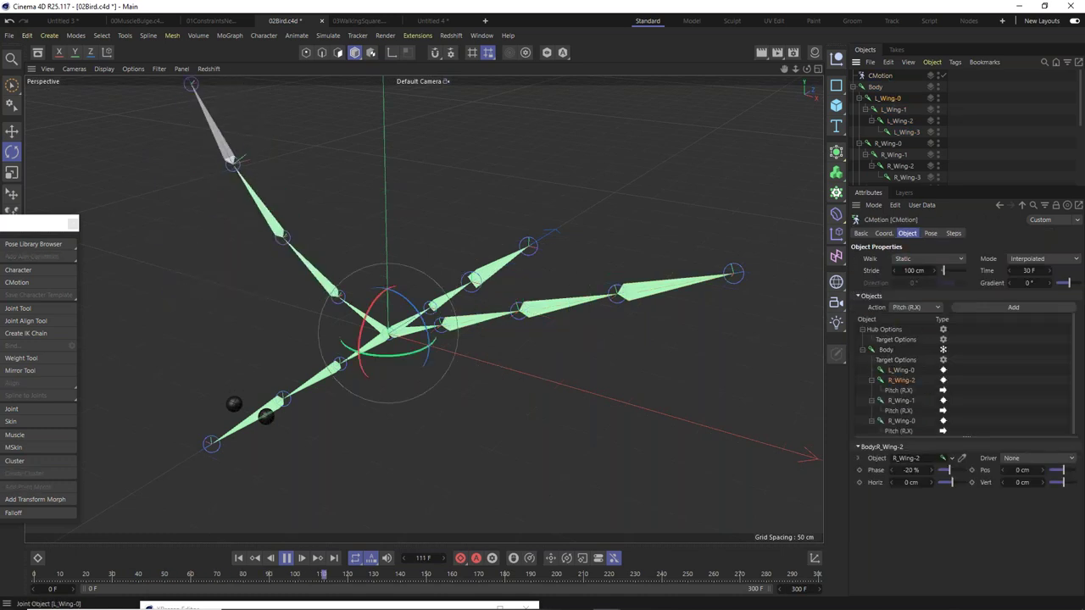
drag(902, 371, 901, 368)
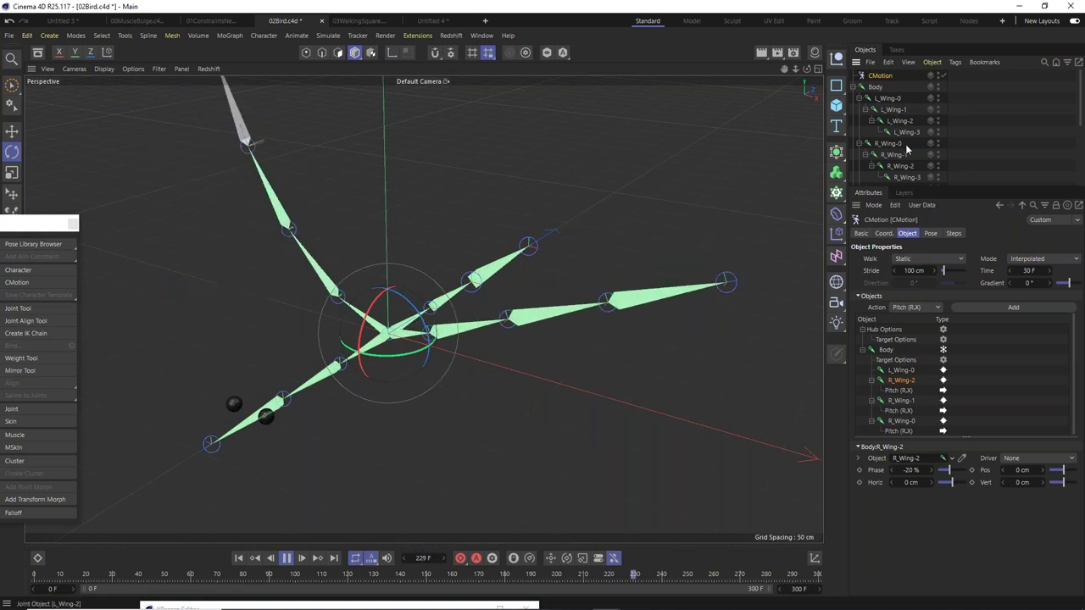
key(ctrl+z)
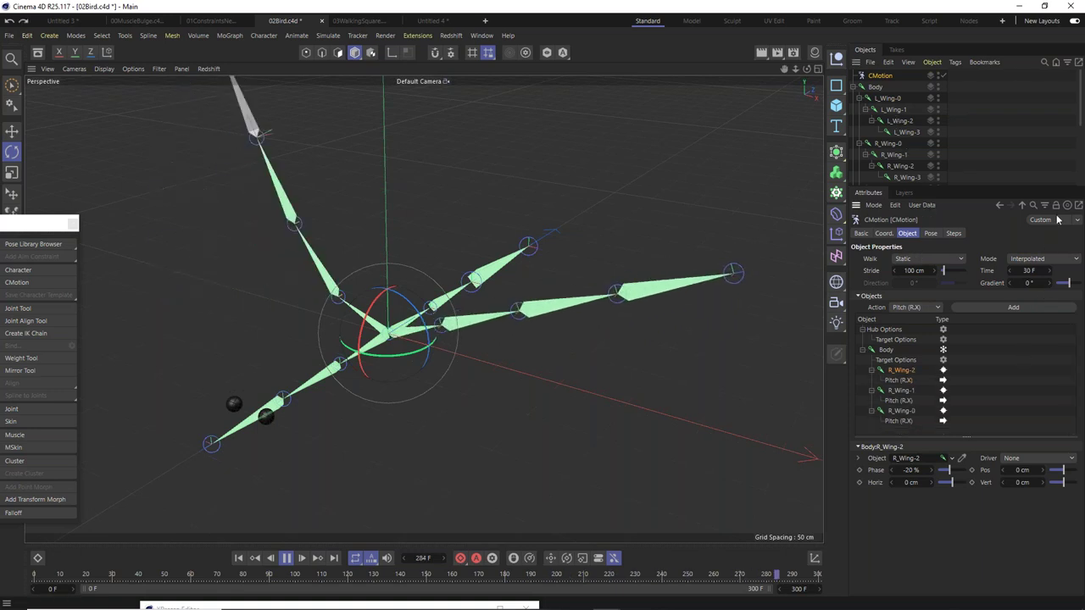
click(884, 100)
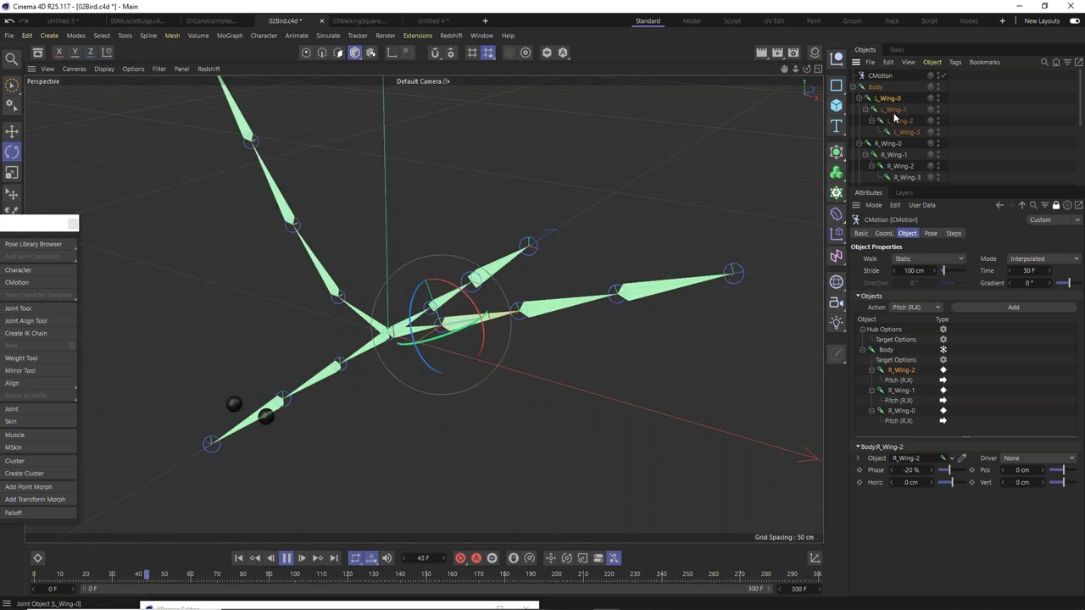
drag(928, 366, 933, 366)
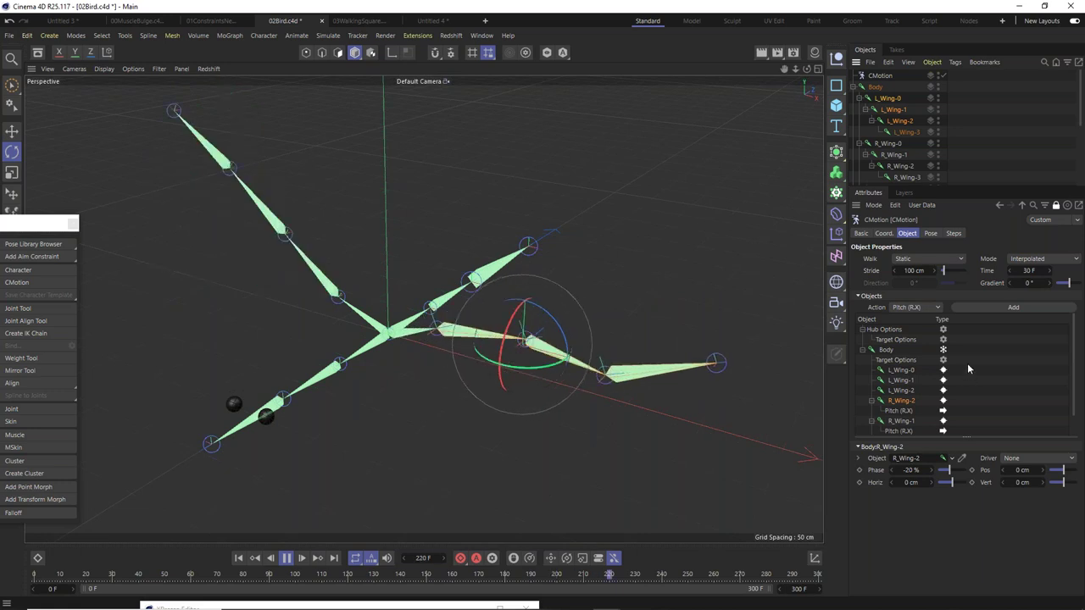
Check each left wing entry's phase and driver settings.
click(912, 389)
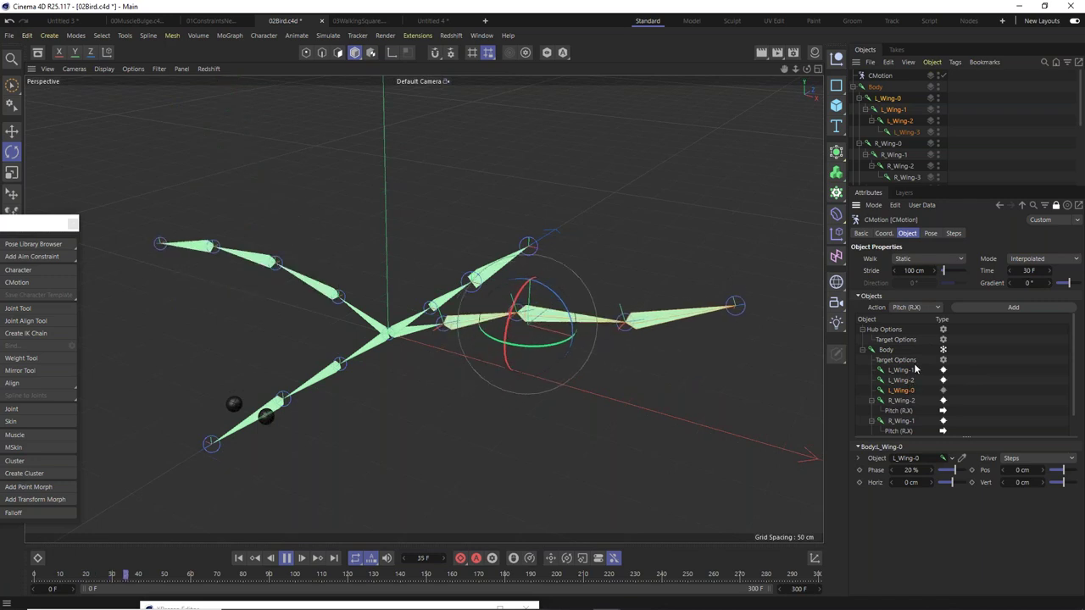
click(915, 380)
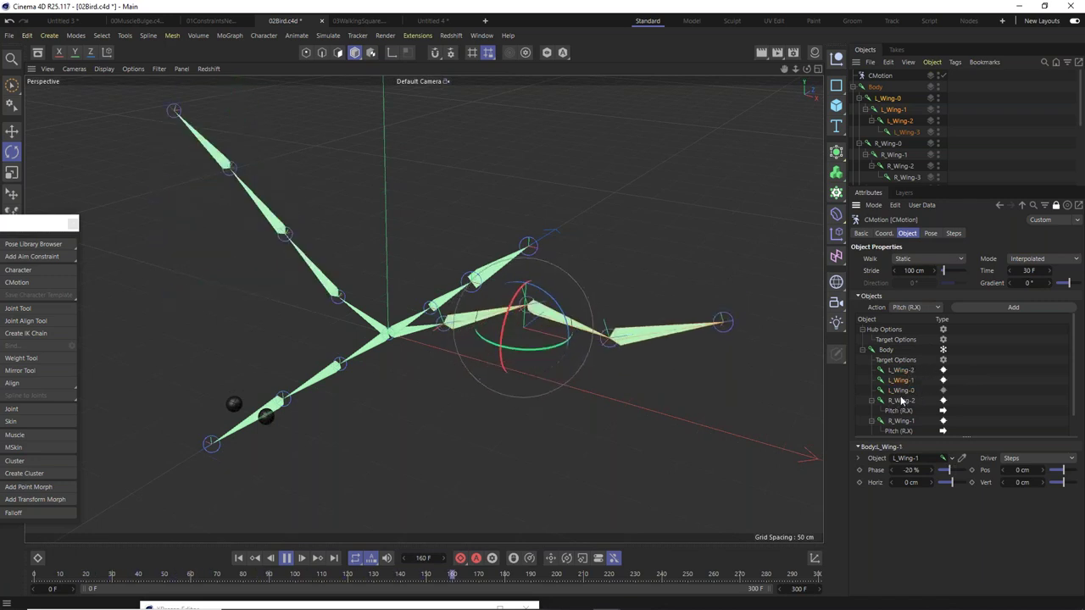
click(901, 371)
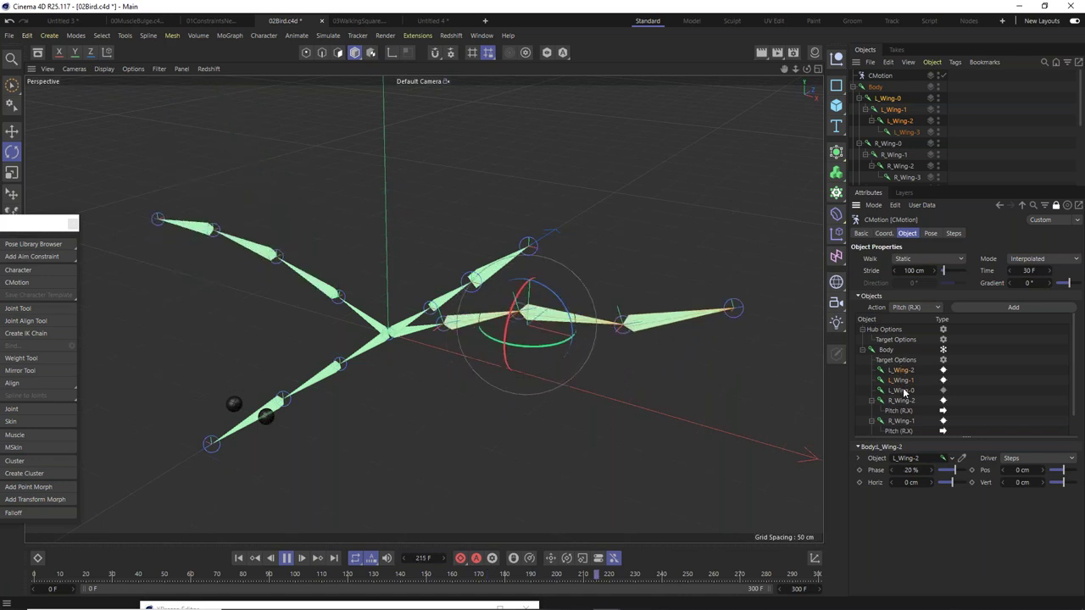
Switch the drivers of the L_Wing-0, L_Wing-1 and L_Wing-2 entries from Steps to None.
shift+click(900, 390)
click(1038, 458)
click(1025, 464)
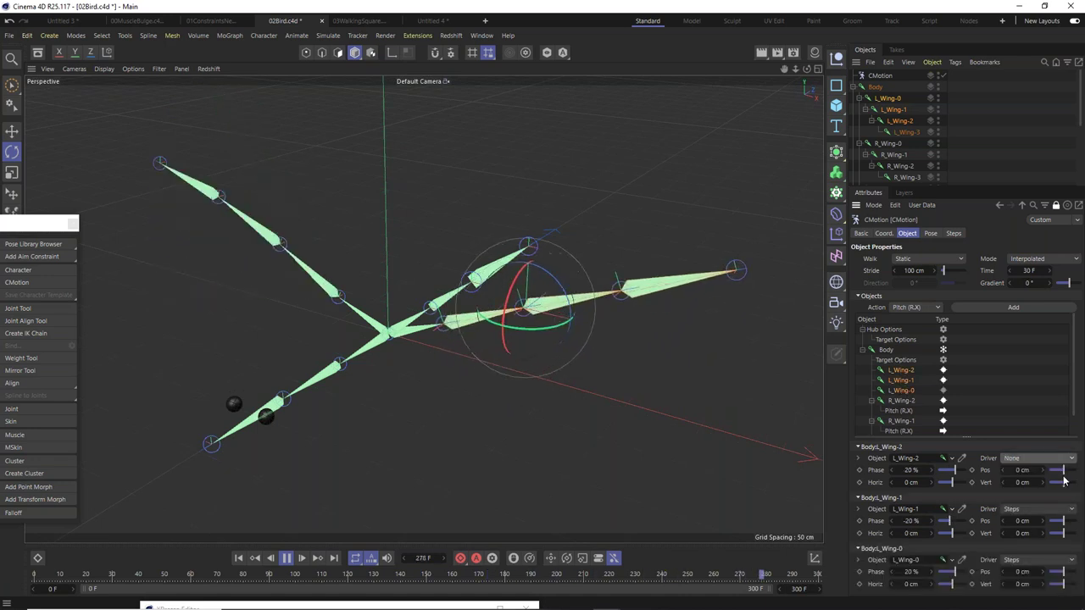
click(1039, 509)
click(1026, 515)
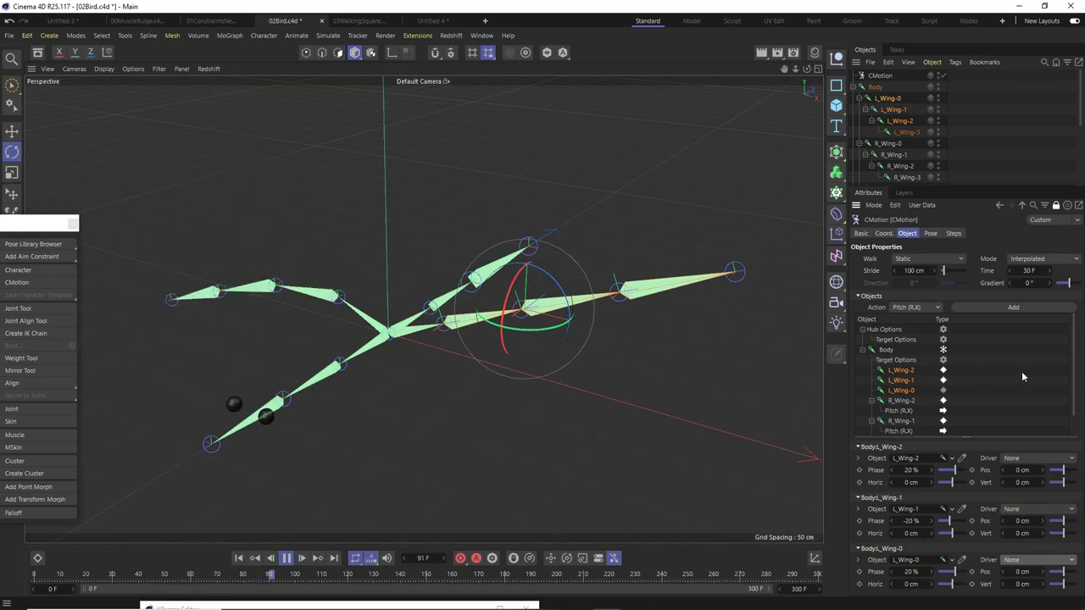
click(901, 390)
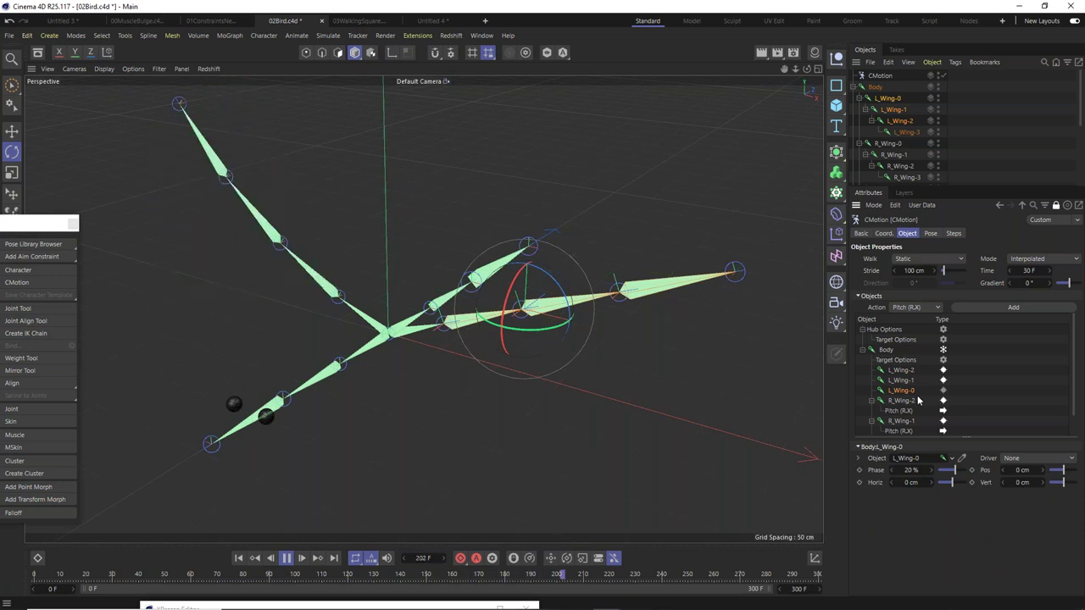
click(922, 306)
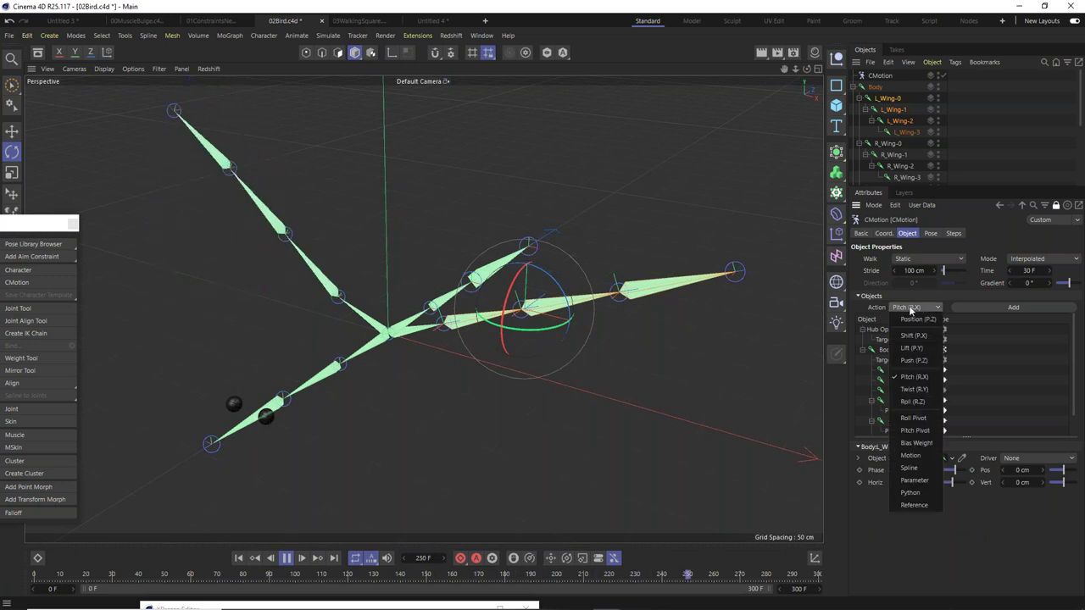
Add a Reference action to L_Wing-0 that follows R_Wing-0's Pitch (R.X).
click(914, 505)
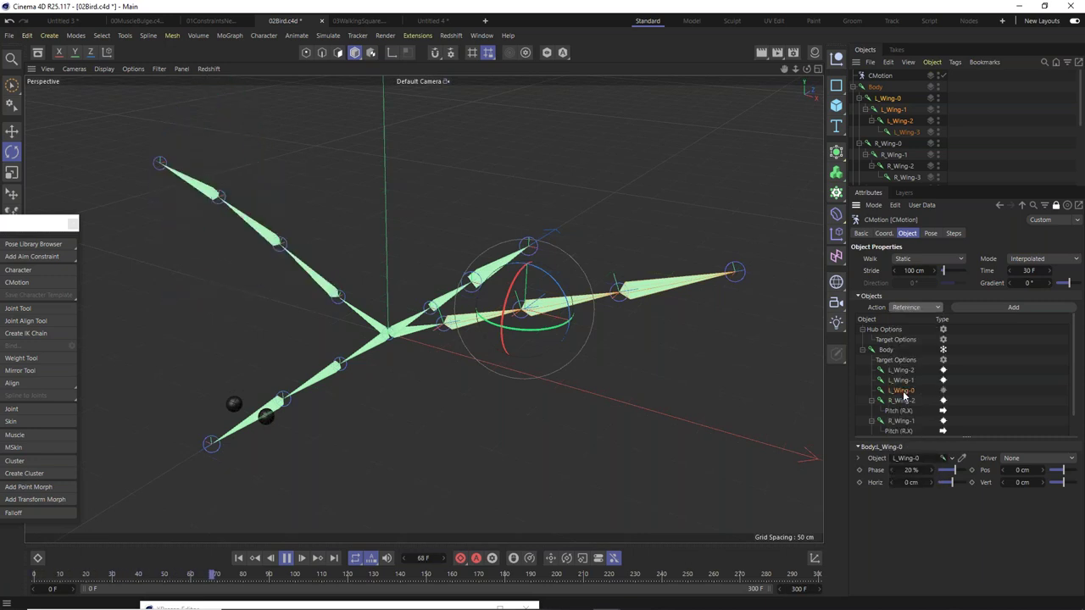
click(1012, 307)
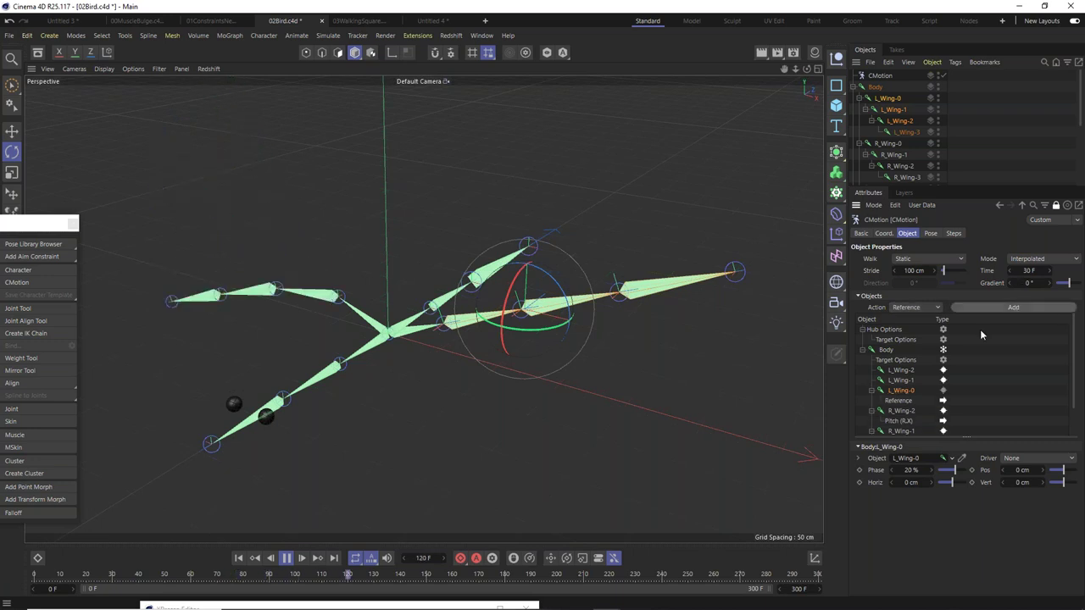
click(917, 458)
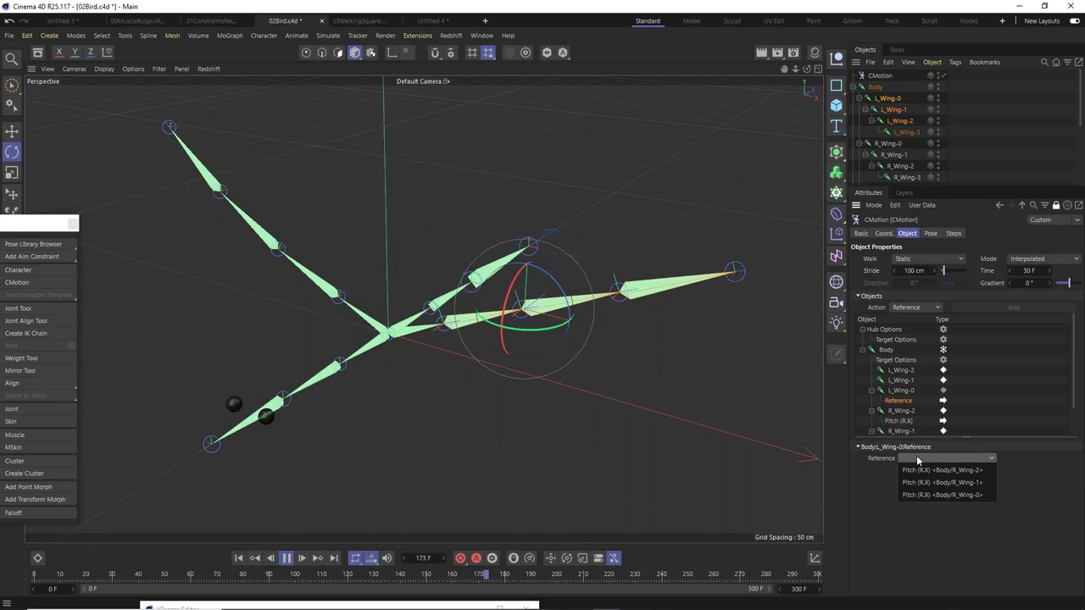
click(971, 495)
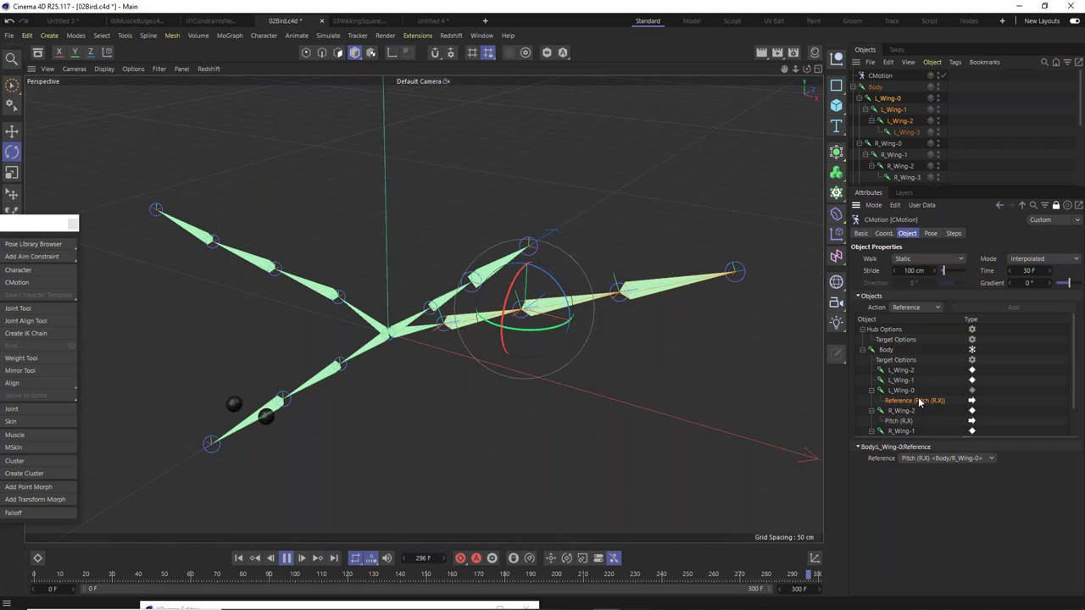
click(943, 459)
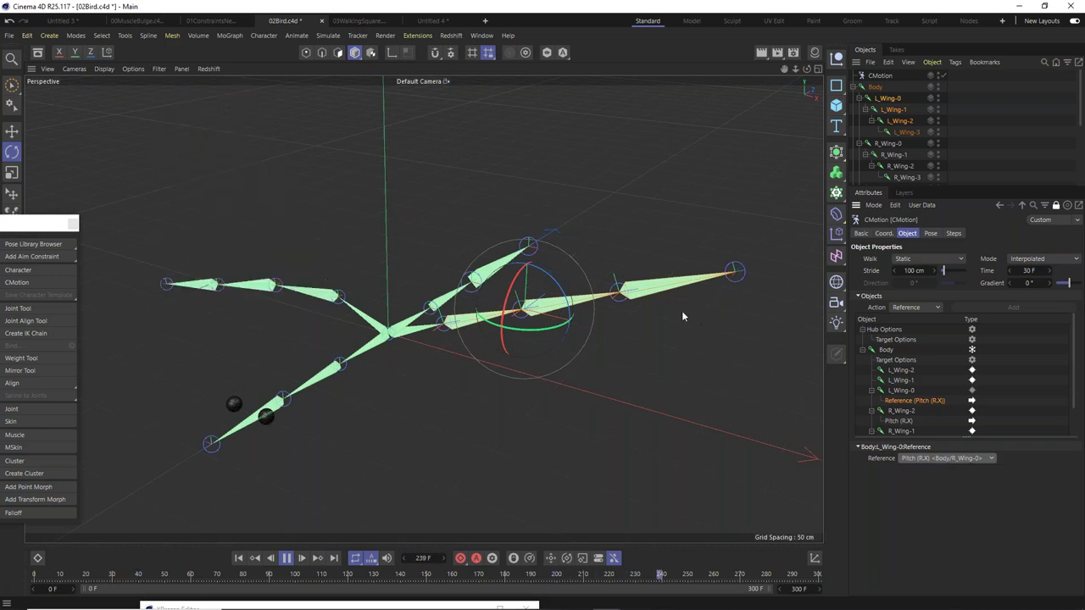
click(542, 419)
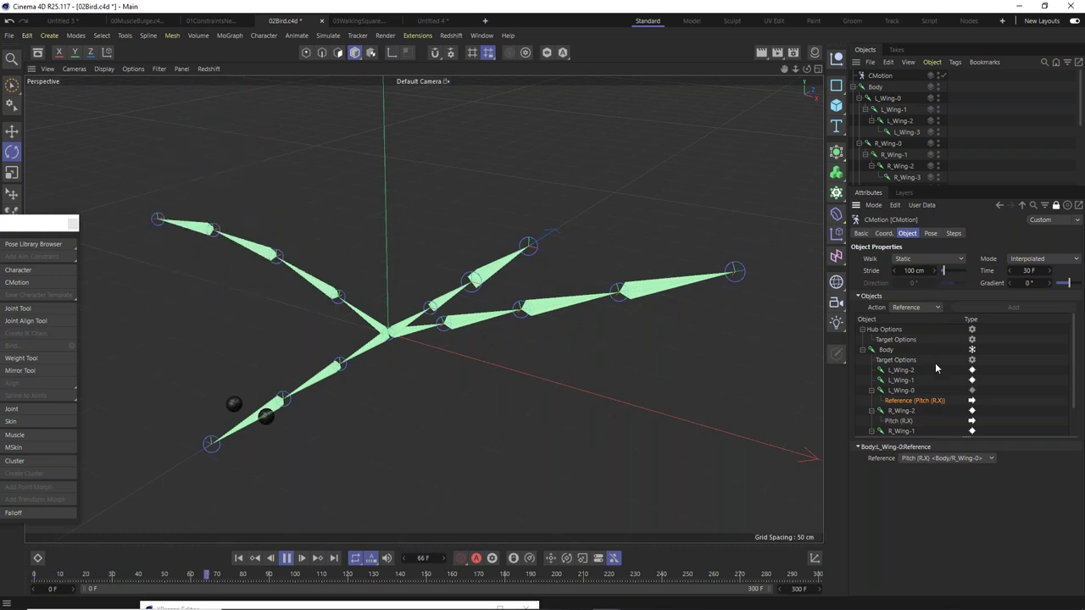
click(900, 390)
Delete the left wing entries from CMotion and re-add only L_Wing-0 under Body.
shift+click(900, 369)
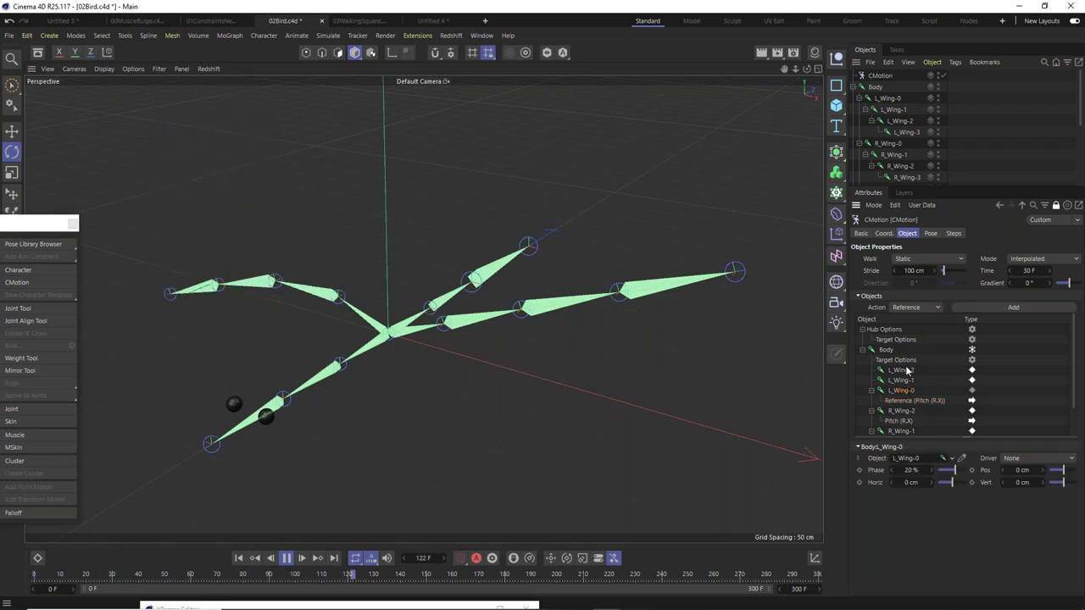
key(Delete)
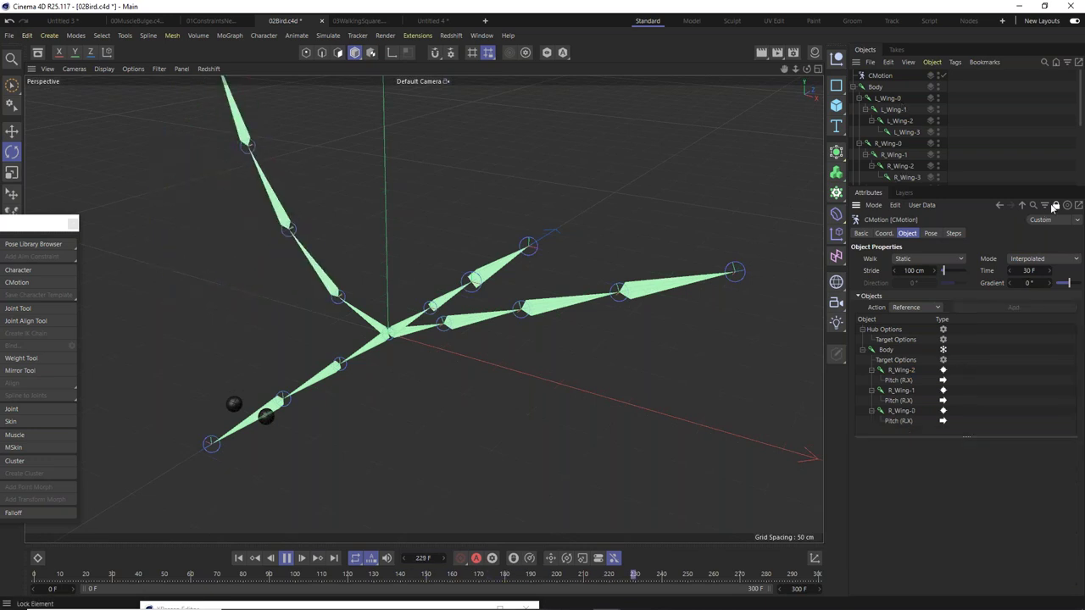
key(ctrl+shift+a)
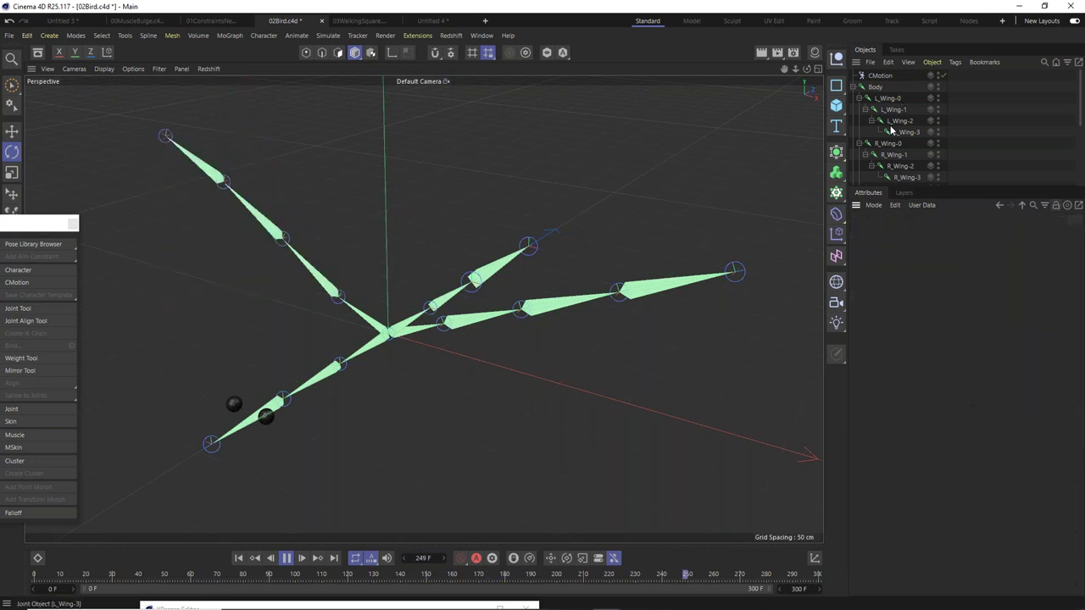
click(880, 75)
drag(887, 98, 923, 315)
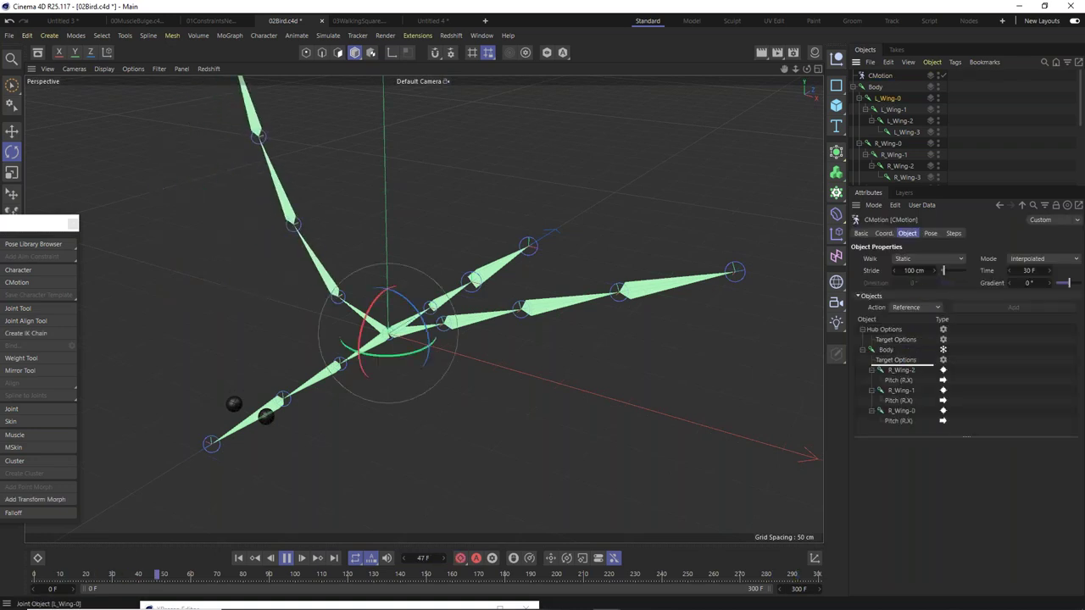
drag(923, 366, 928, 366)
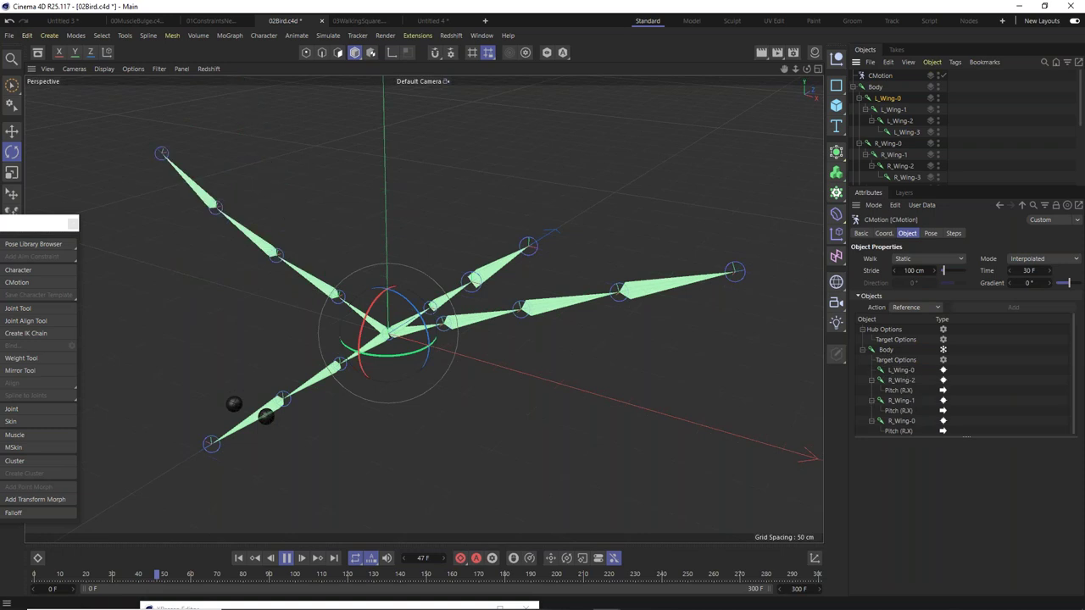
Set L_Wing-0's driver to None and give it a Reference action to Pitch (R.X) <Body/R_Wing-0>.
click(900, 369)
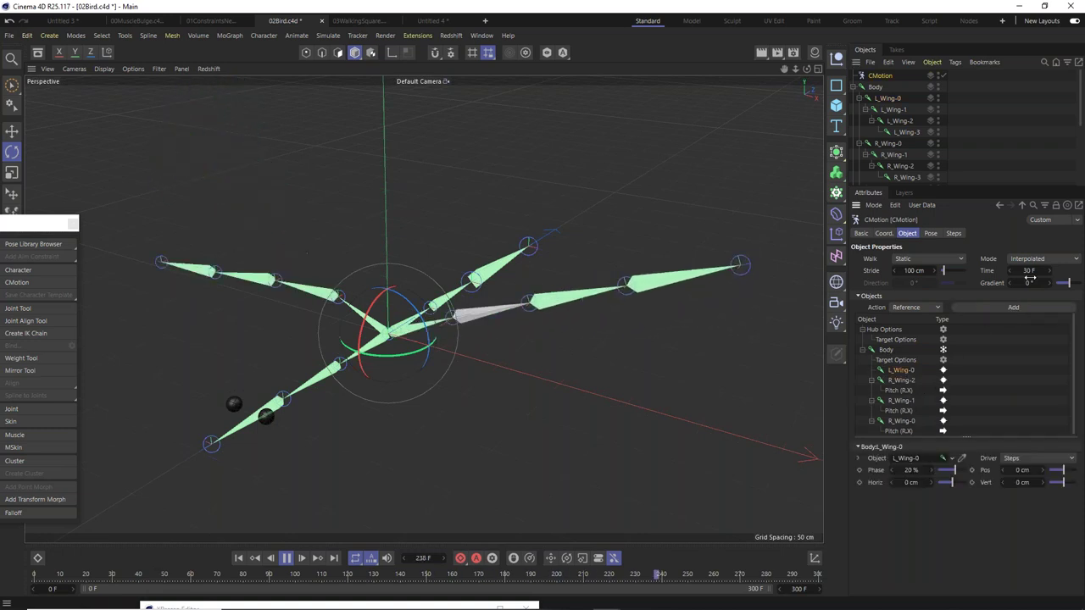
click(1037, 458)
click(1039, 471)
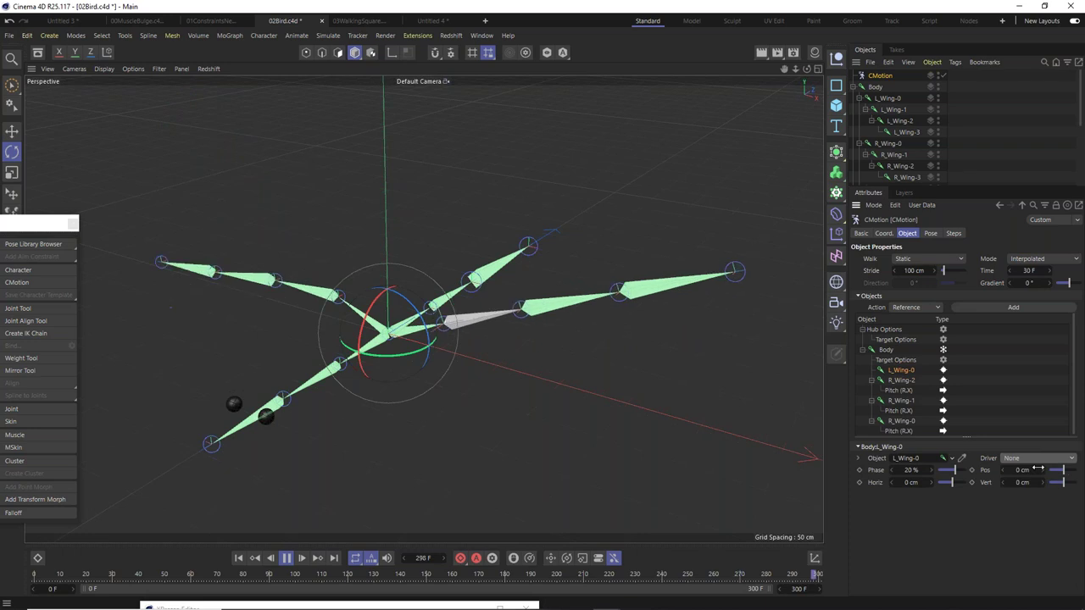
click(1000, 308)
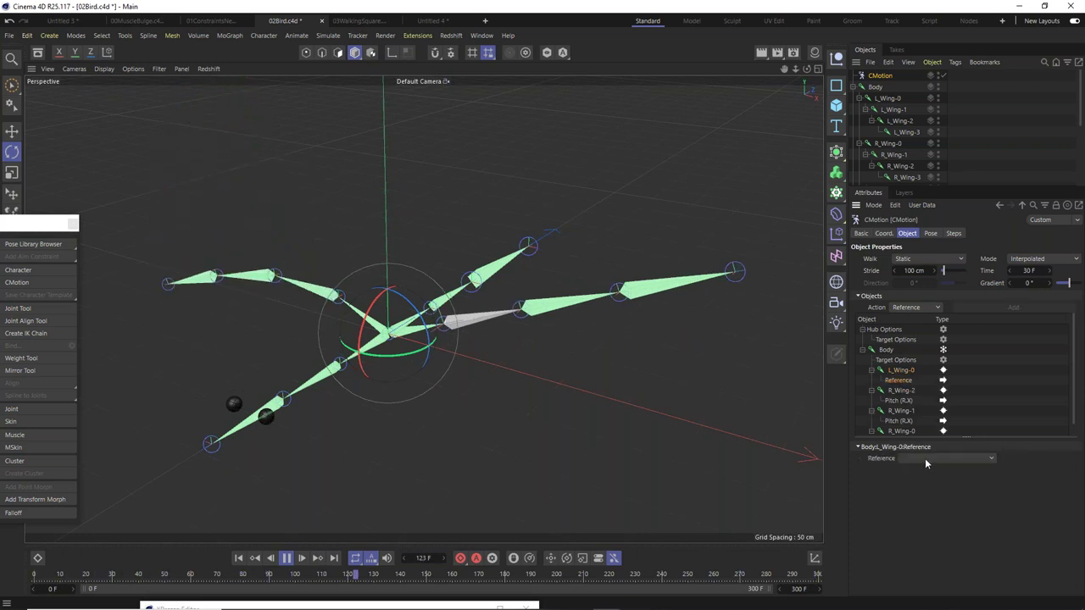
click(928, 458)
click(936, 496)
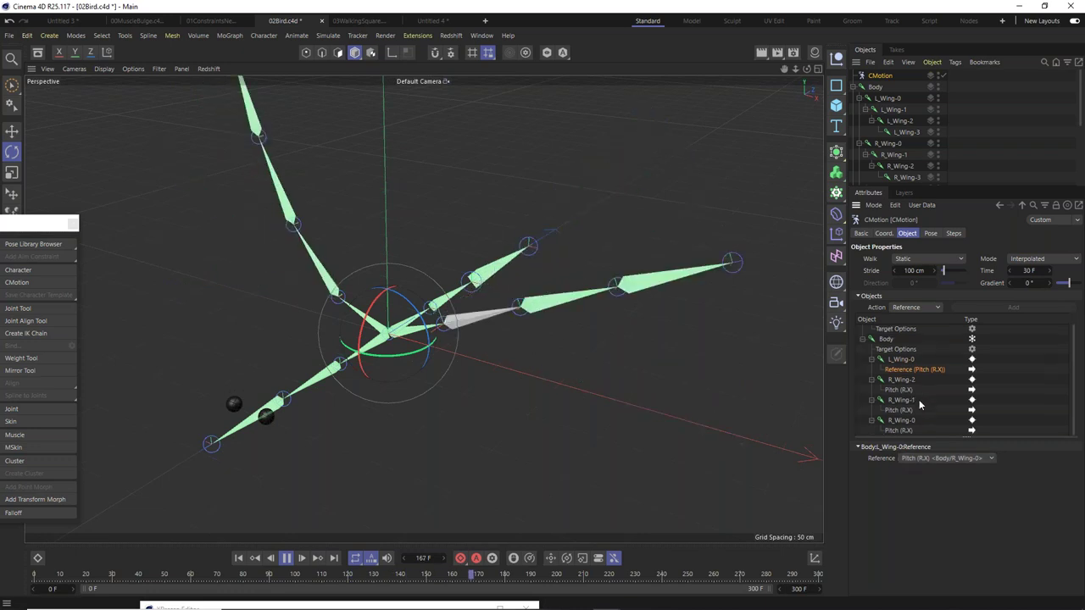
Try a 60° pitch amount on the R_Wing-0 Pitch action.
scroll(907, 424, down, 1)
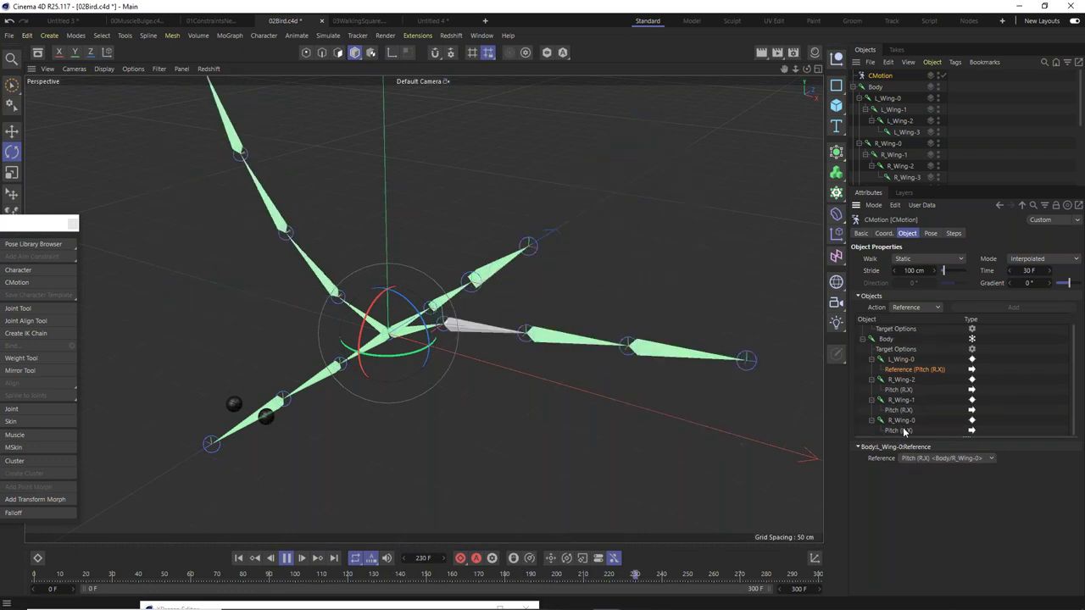
click(898, 429)
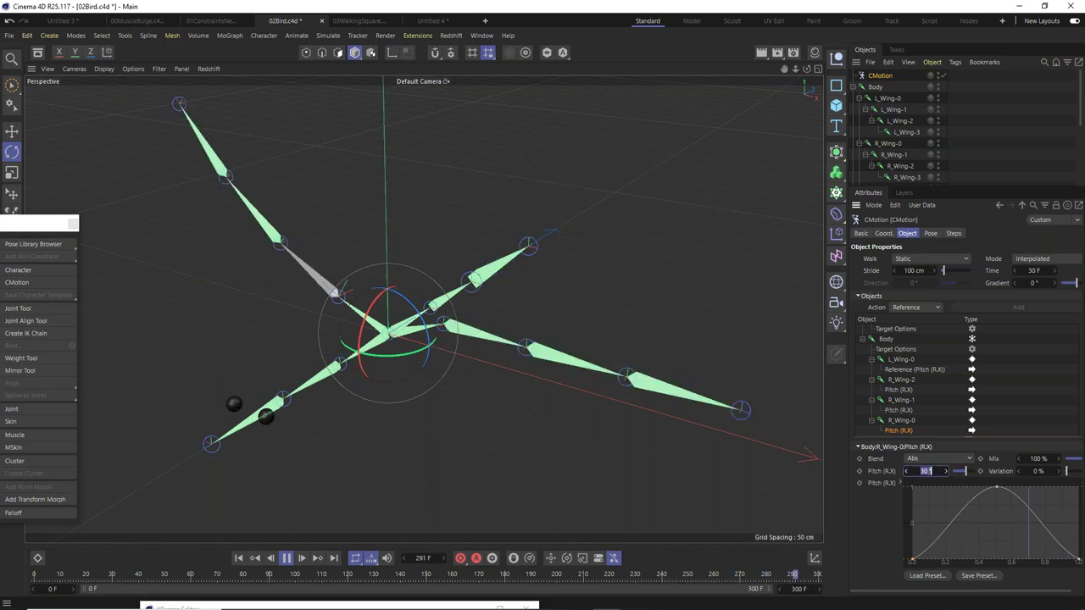
click(925, 470)
text(60)
key(Return)
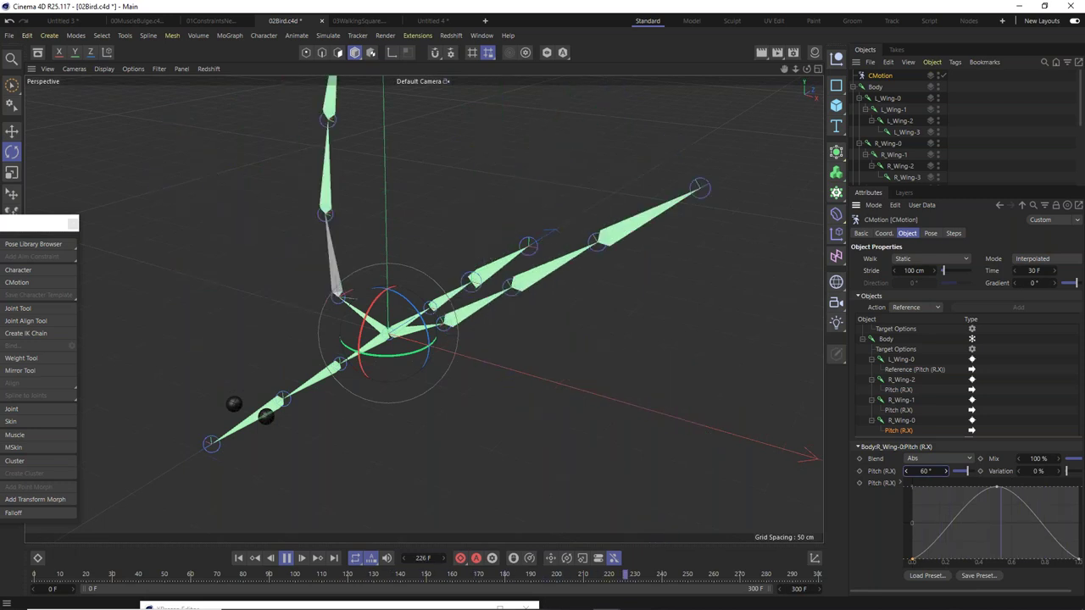
Change L_Wing-0's phase from 20 % to 0 % so both wings flap together.
scroll(923, 371, up, 1)
click(906, 371)
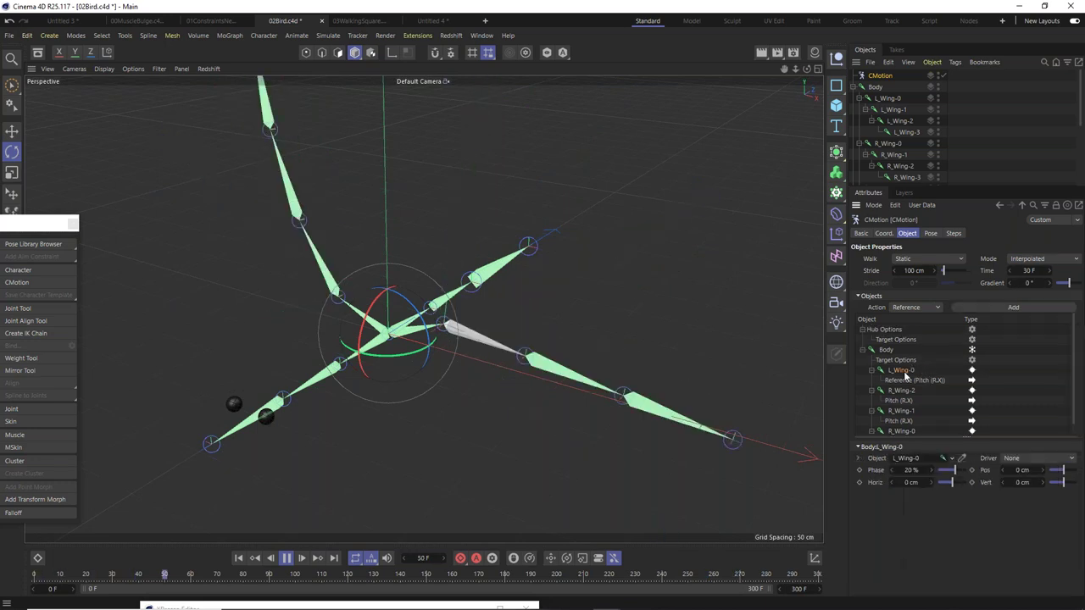
click(908, 470)
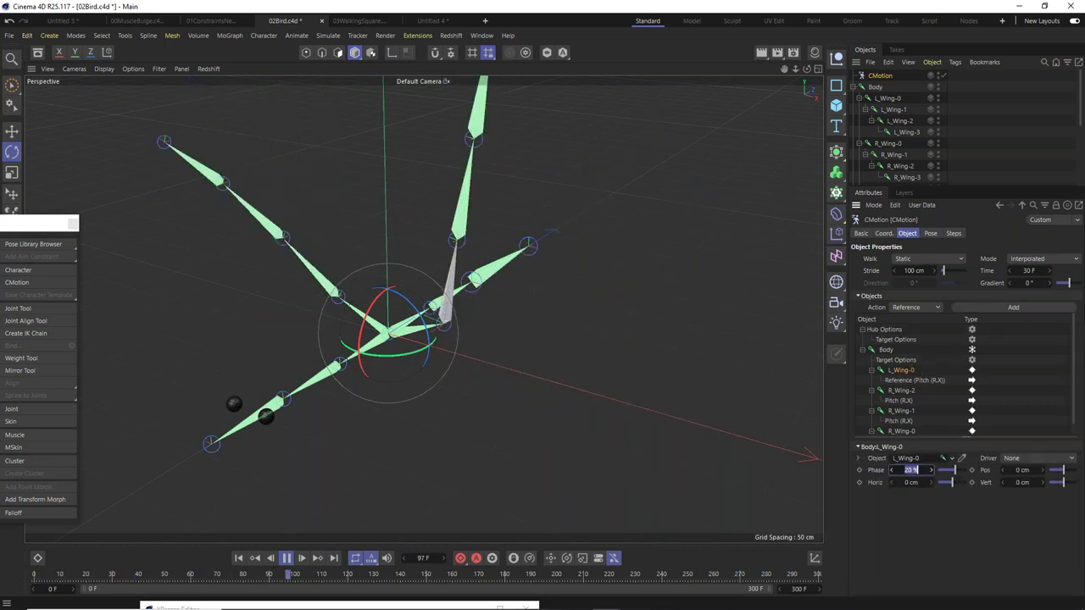
scroll(958, 420, down, 1)
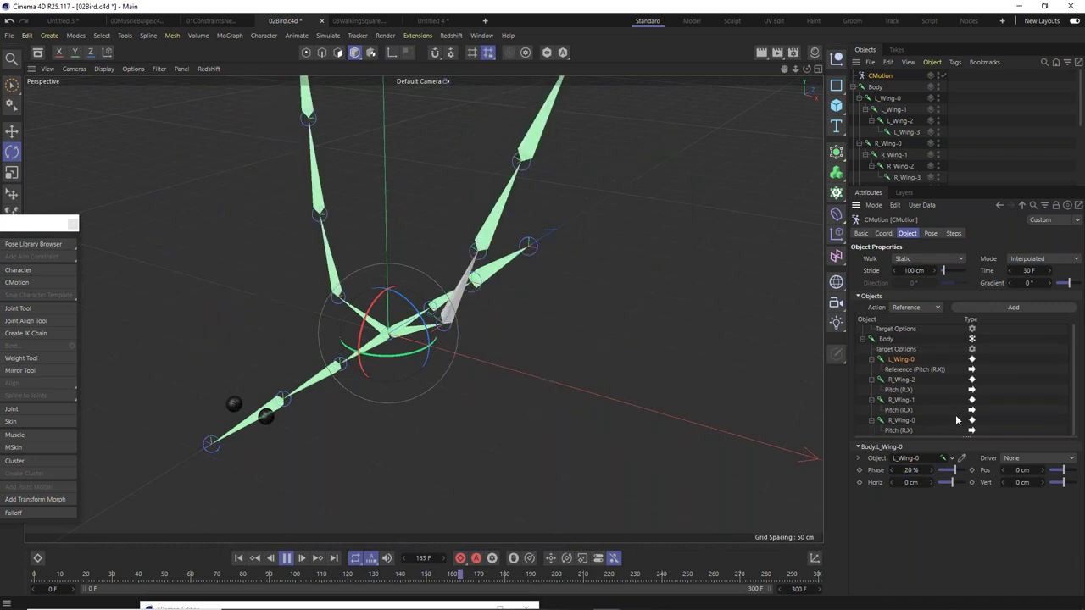
click(901, 419)
scroll(920, 388, up, 1)
click(901, 370)
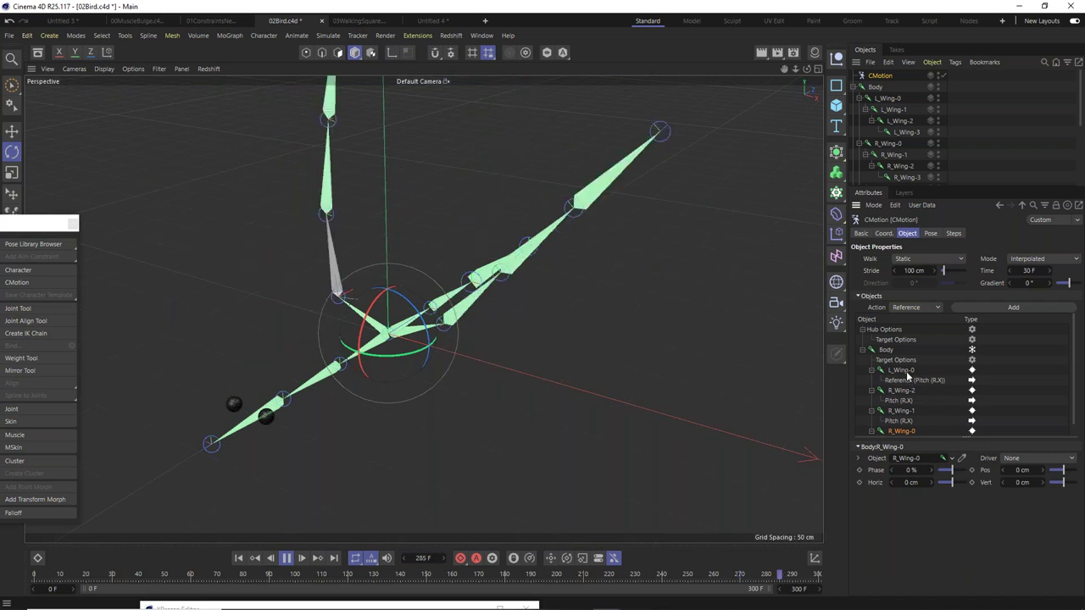
click(910, 471)
text(0)
key(Return)
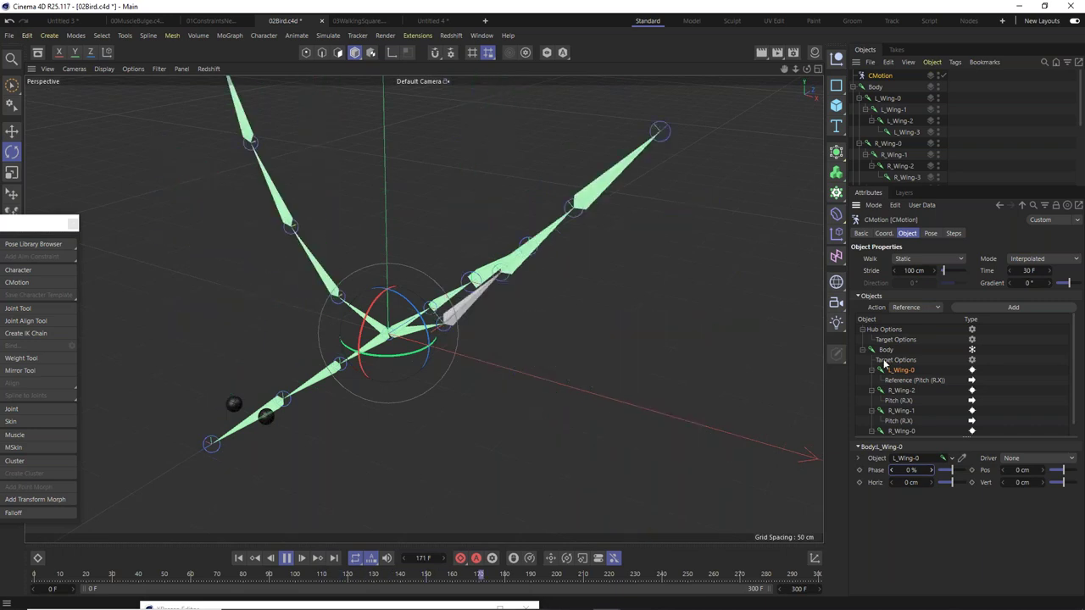
Set the R_Wing-0 Pitch (R.X) amount back to 30°.
scroll(905, 432, down, 1)
click(901, 431)
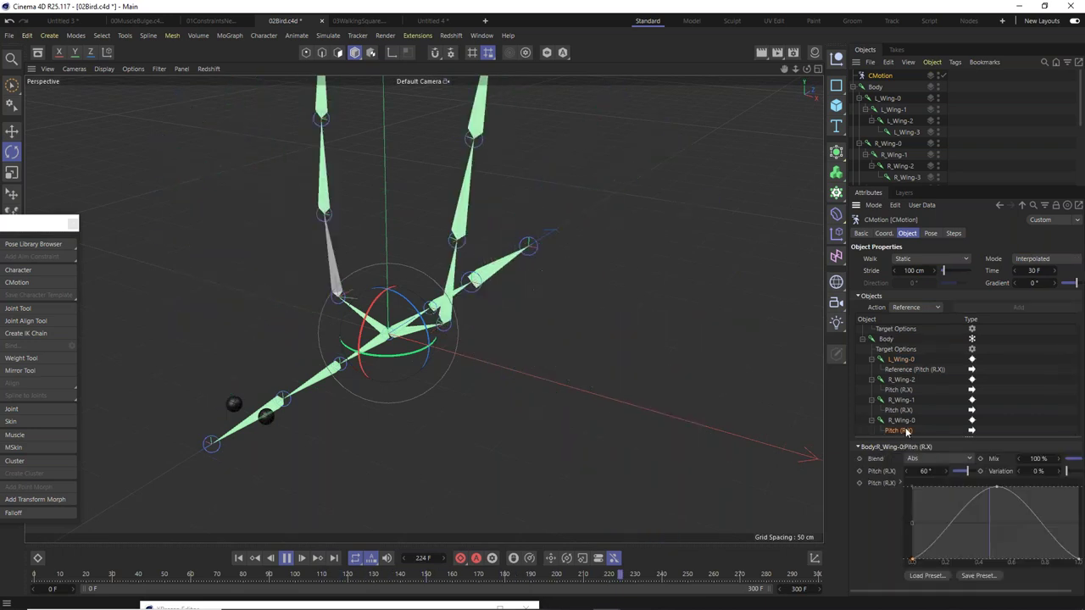
double_click(926, 471)
text(30)
key(Return)
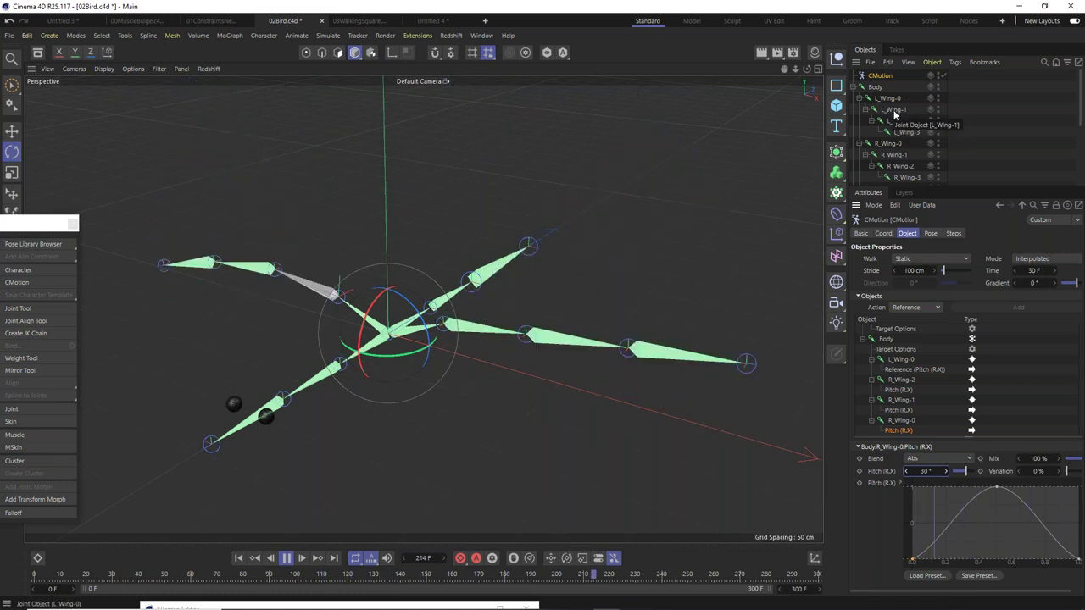
scroll(1026, 395, up, 1)
scroll(1026, 394, down, 1)
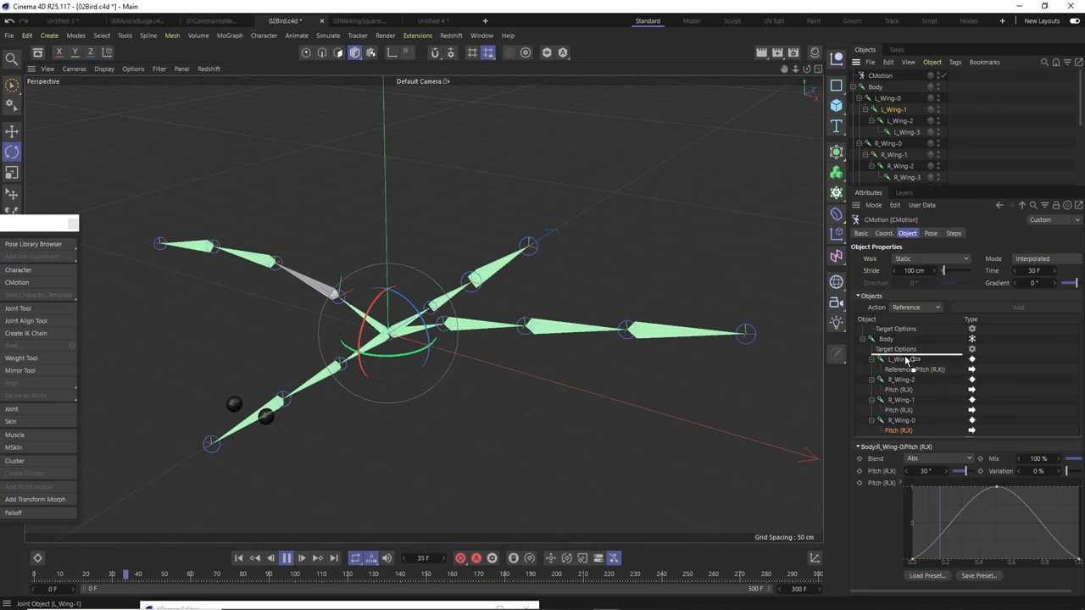
Add L_Wing-1 to CMotion with a Reference action copying the matching right-wing Pitch (R.X).
drag(907, 360, 908, 361)
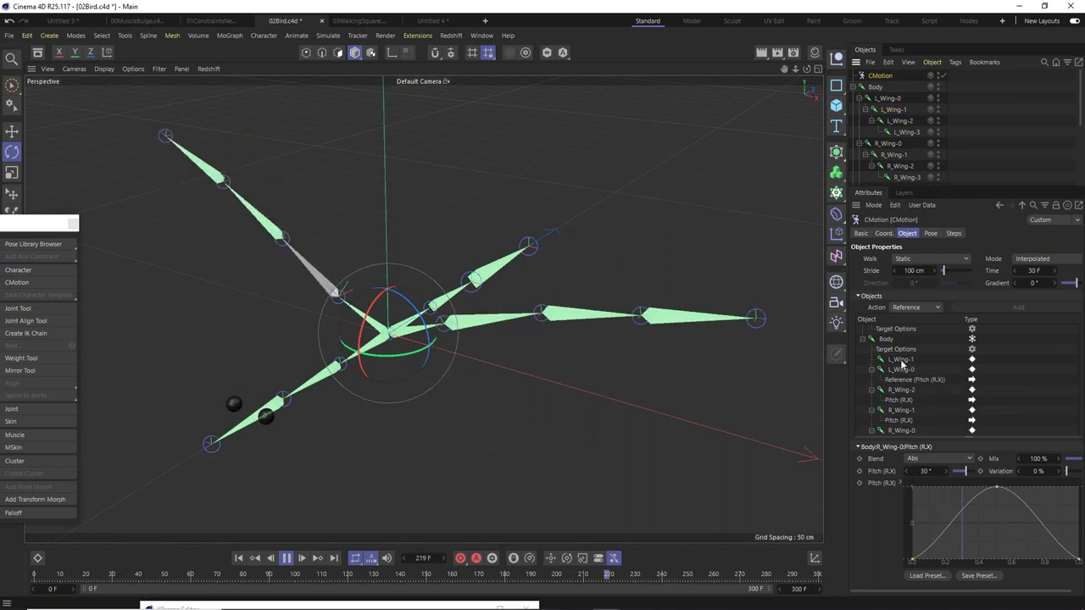
click(903, 360)
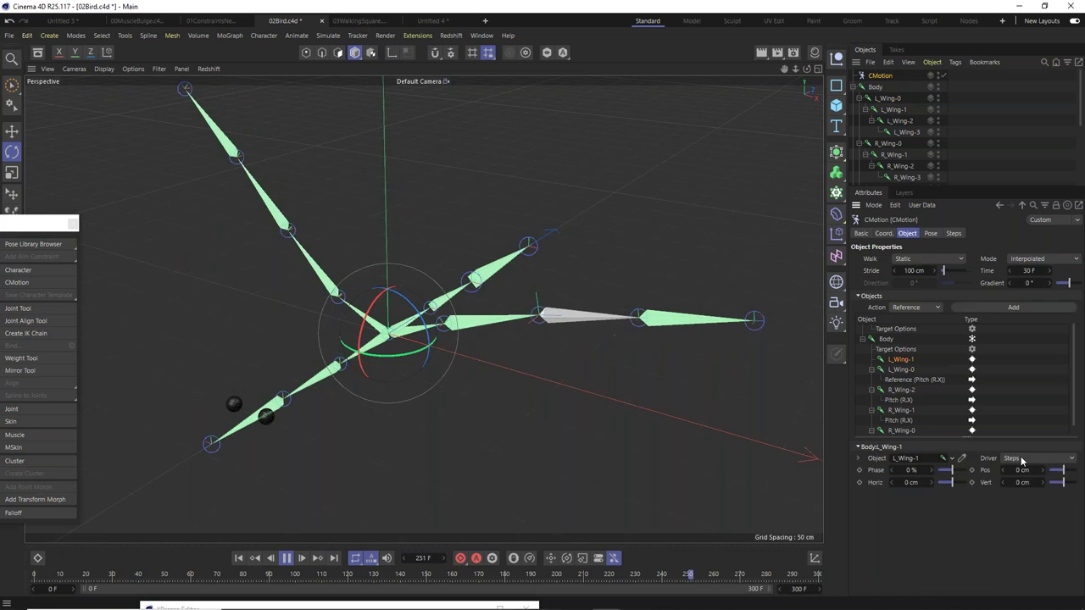
click(971, 308)
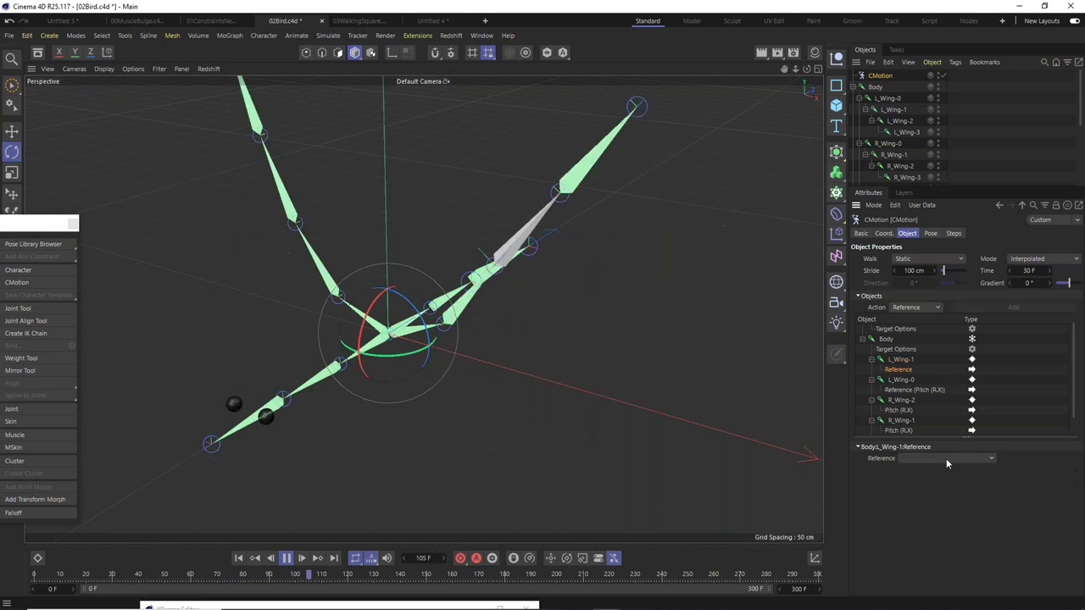
click(941, 460)
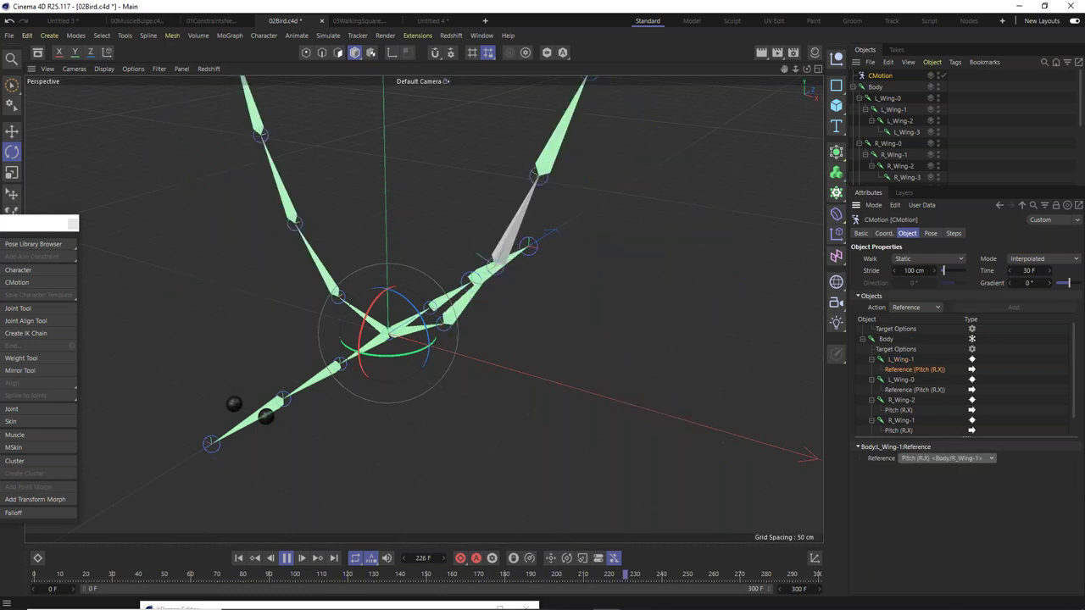
click(900, 360)
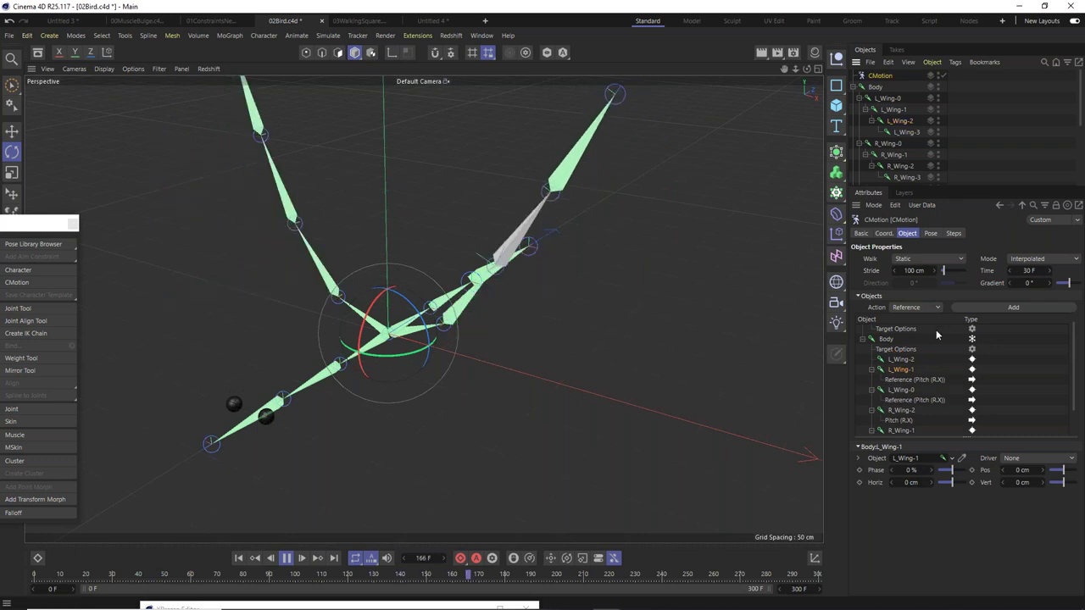
Give L_Wing-2 a Reference action that follows R_Wing-2's Pitch (R.X).
click(905, 360)
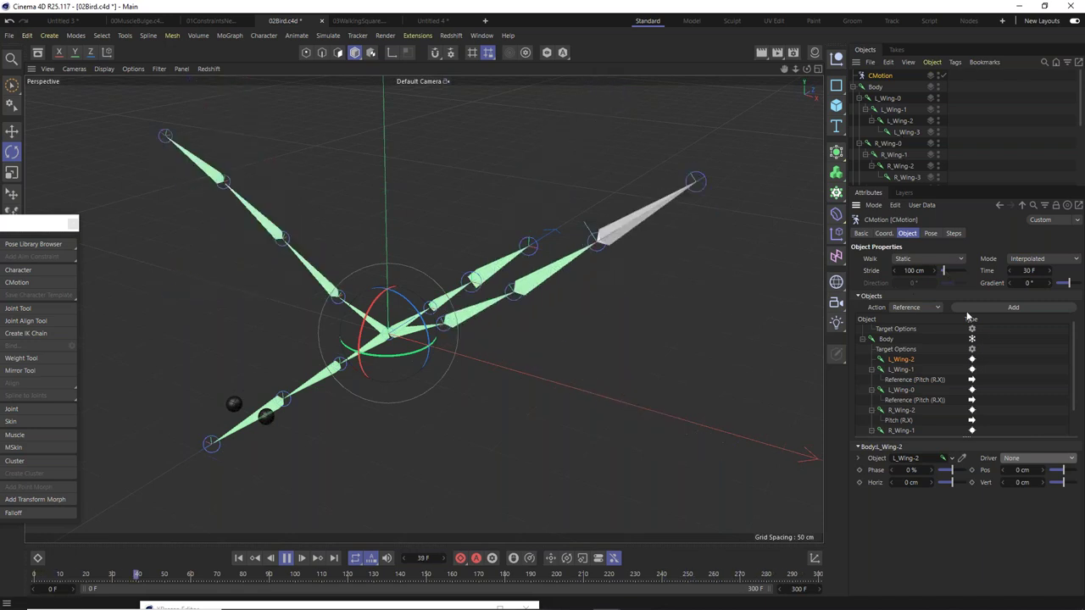
click(994, 310)
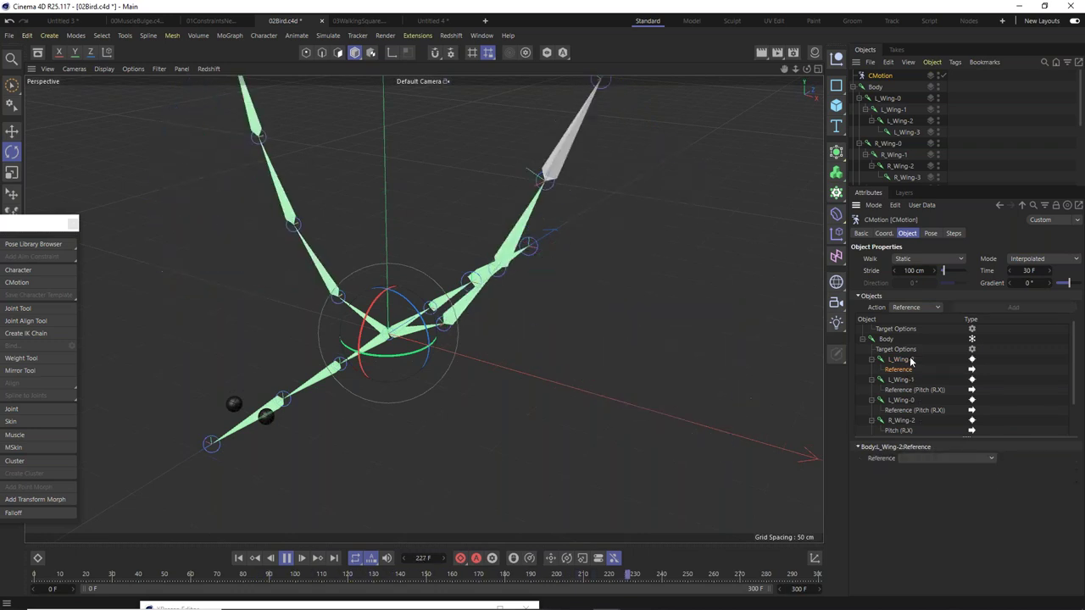
click(918, 459)
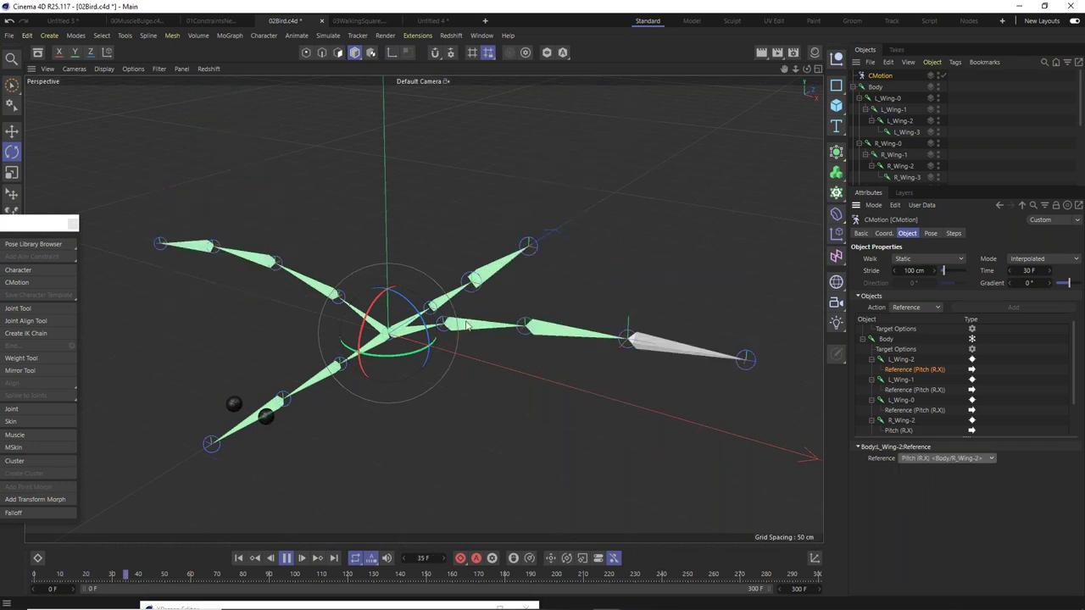
alt+drag(337, 373, 536, 239)
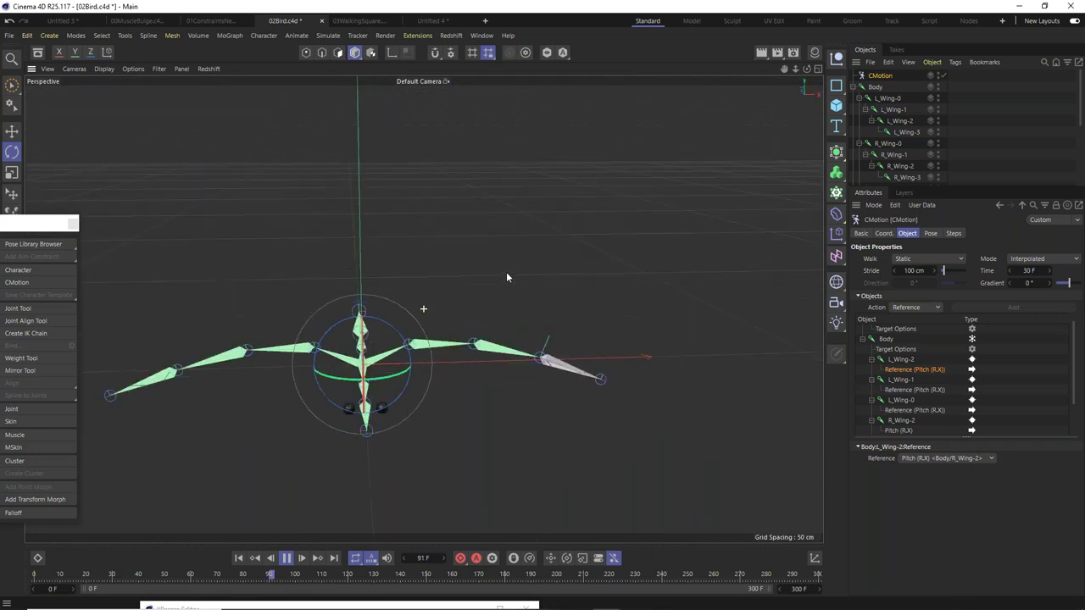
click(1029, 269)
Enter 60 F as the CMotion cycle Time, replacing 30 F.
text(60)
key(Return)
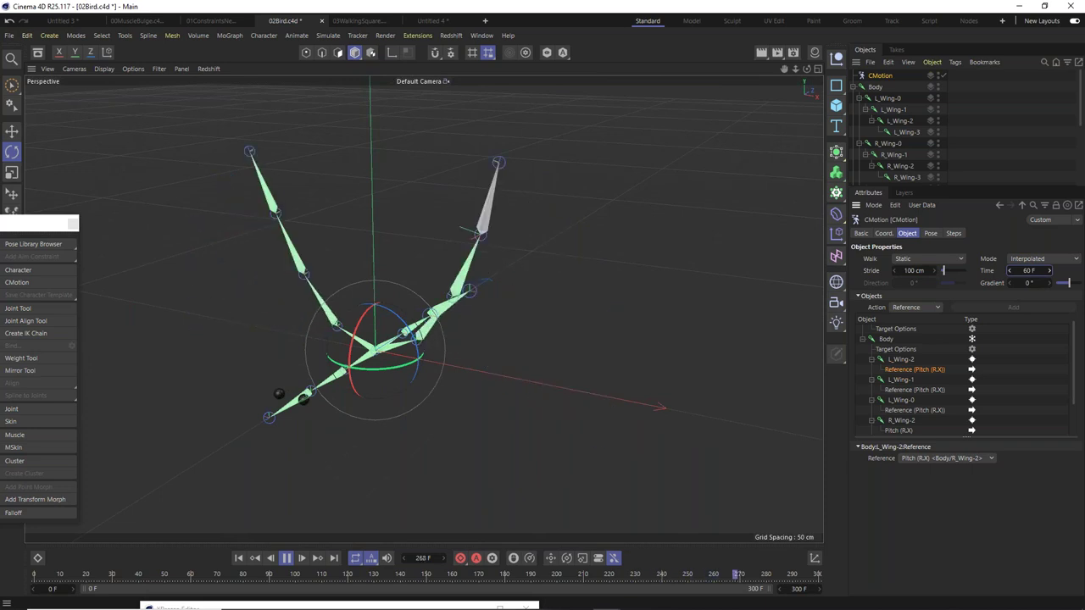
click(1040, 270)
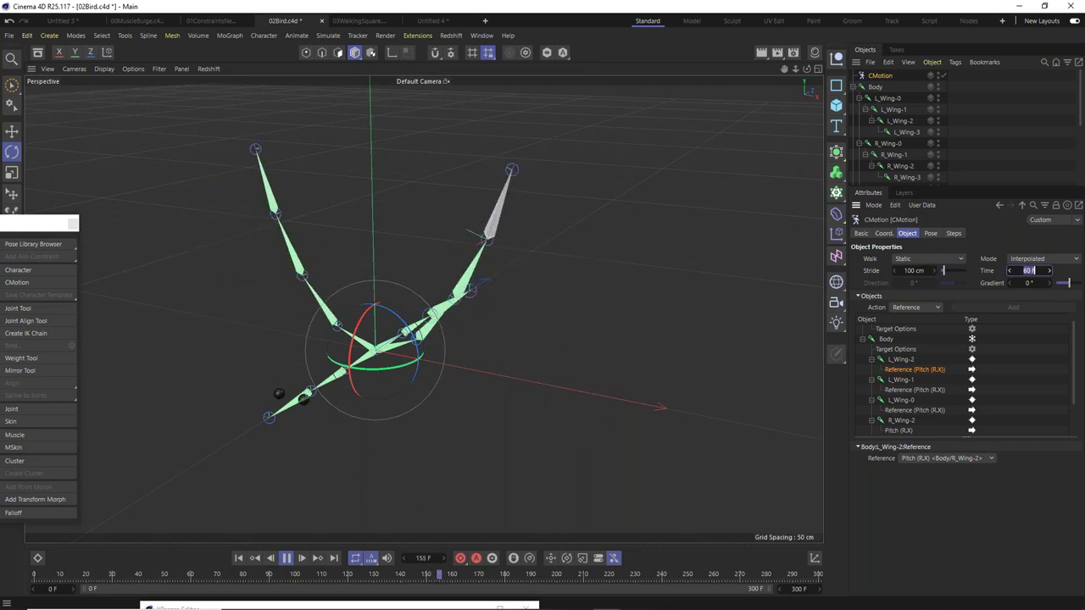
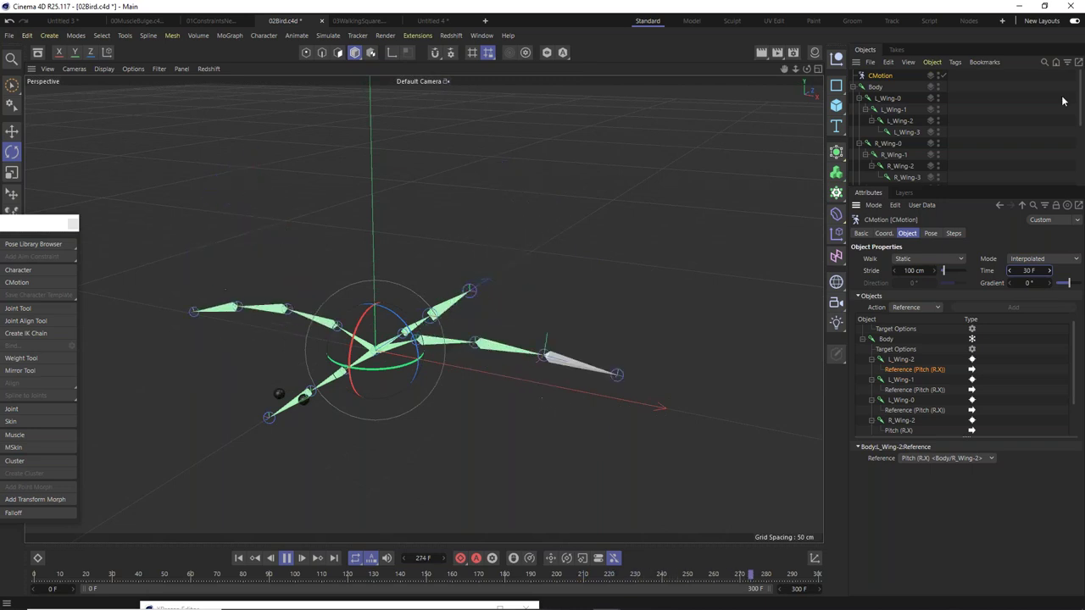
Try a 15 F CMotion cycle Time, then set it back to 30 F.
scroll(363, 395, up, 3)
alt+drag(362, 396, 366, 356)
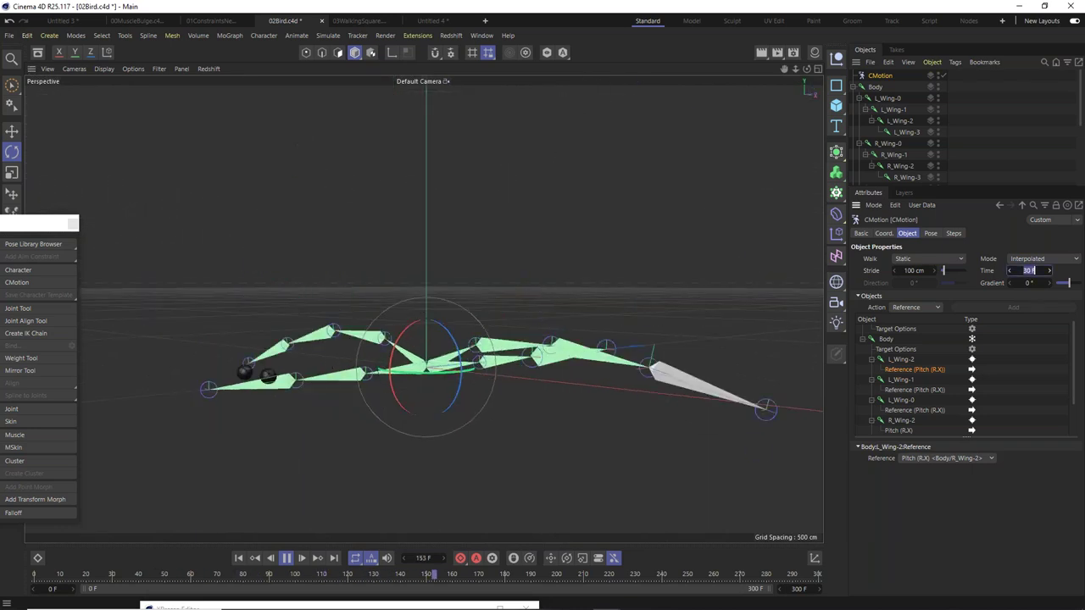
drag(1033, 280, 1017, 280)
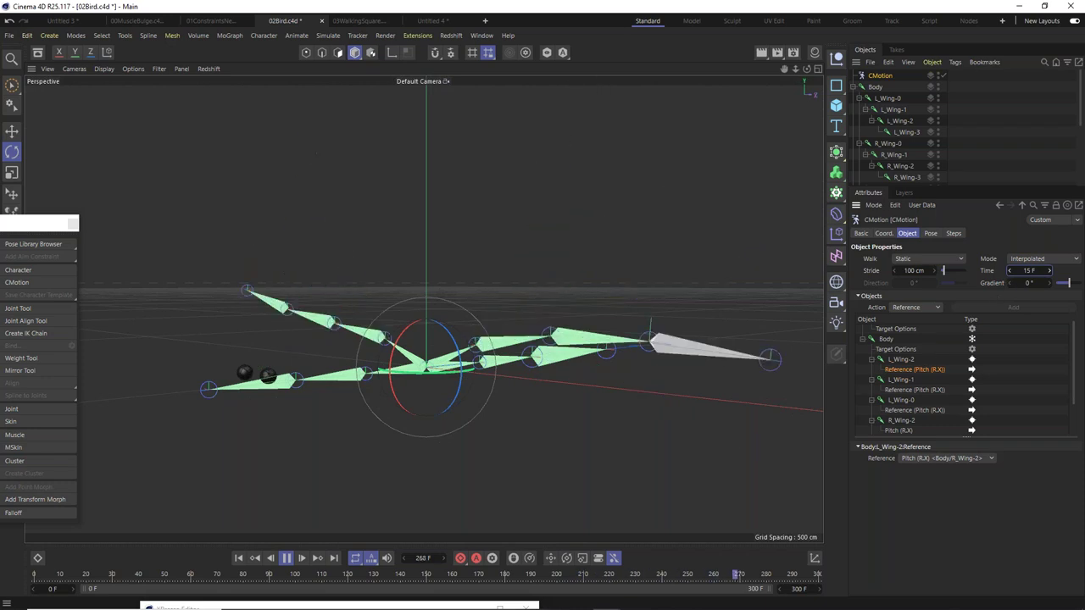
text(30)
key(Return)
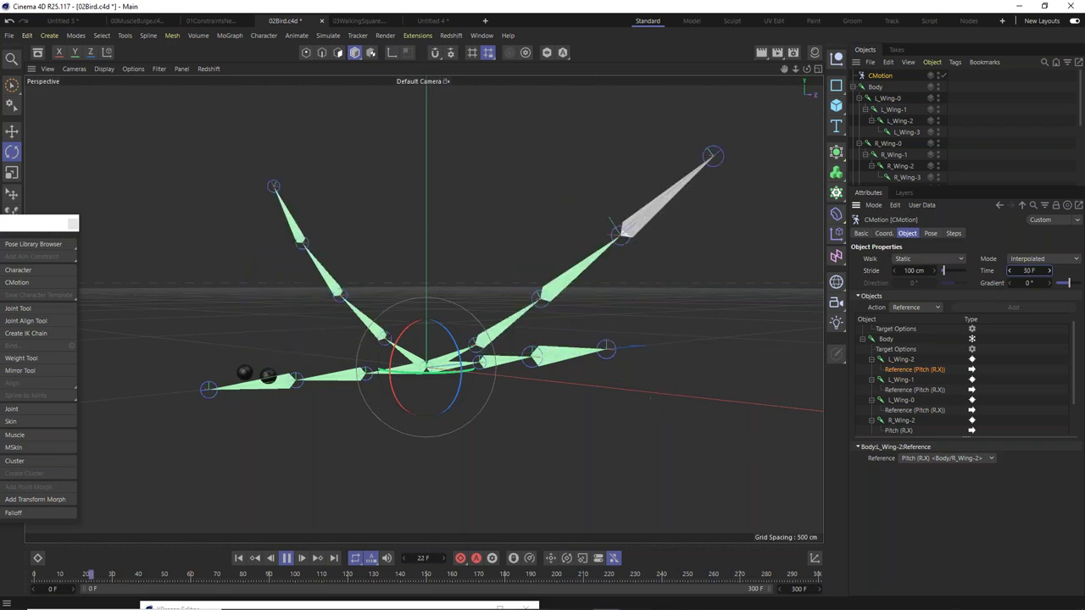
Drag the Neck joint into CMotion's Objects list beneath Body.
alt+drag(508, 372, 433, 392)
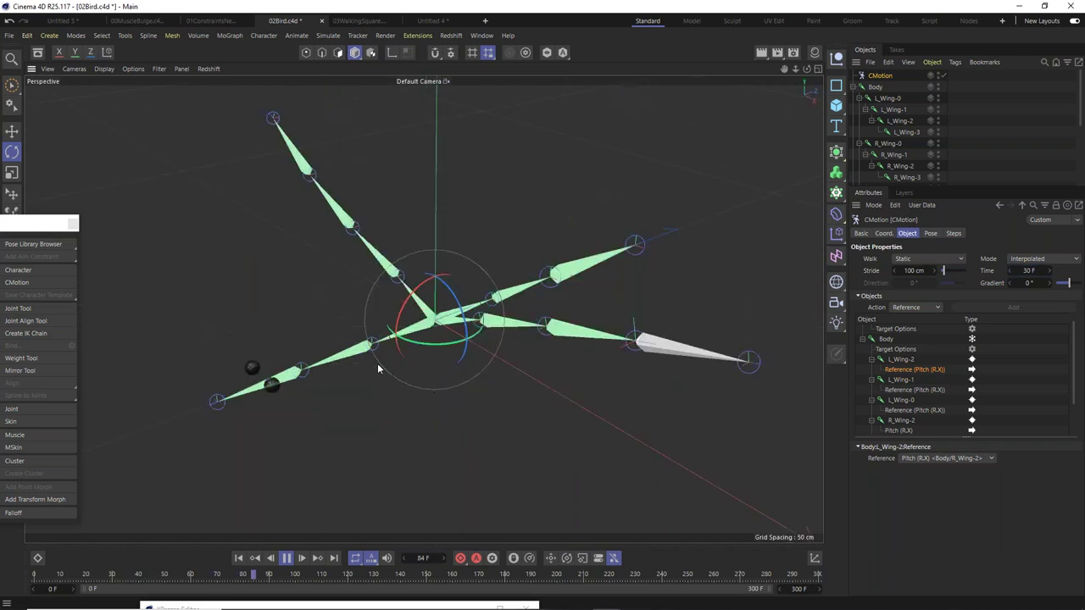
scroll(926, 365, up, 1)
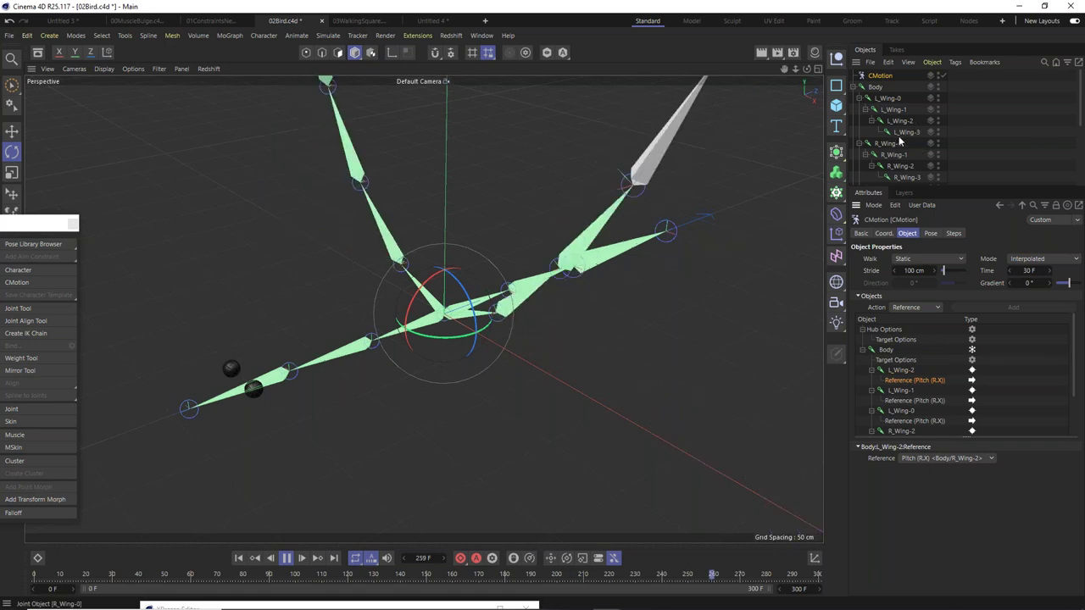
scroll(899, 137, down, 5)
scroll(888, 157, up, 5)
click(882, 170)
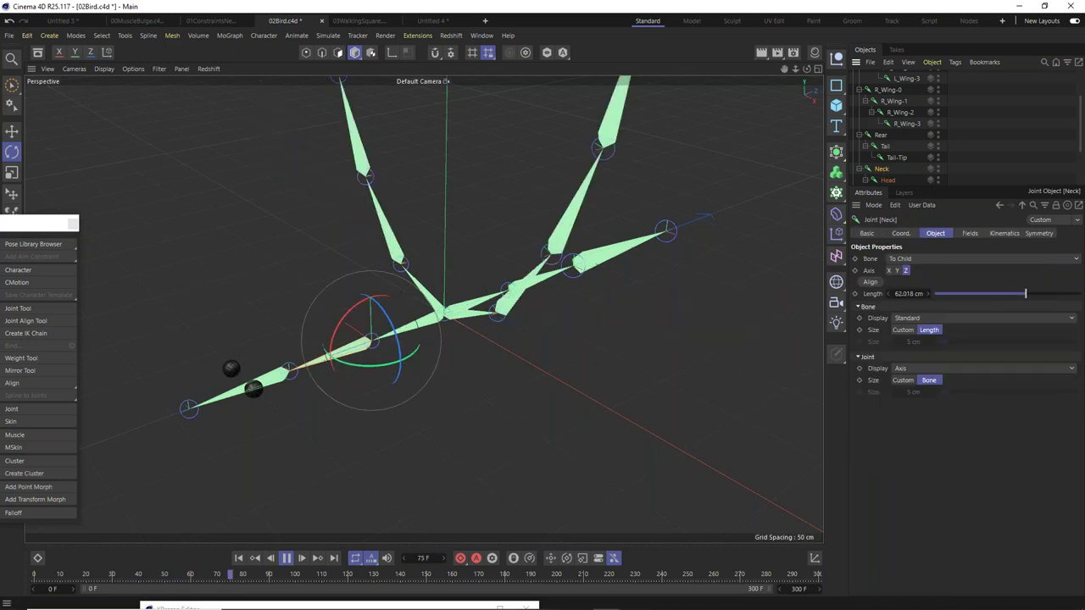
scroll(873, 85, up, 3)
click(873, 76)
scroll(886, 152, down, 4)
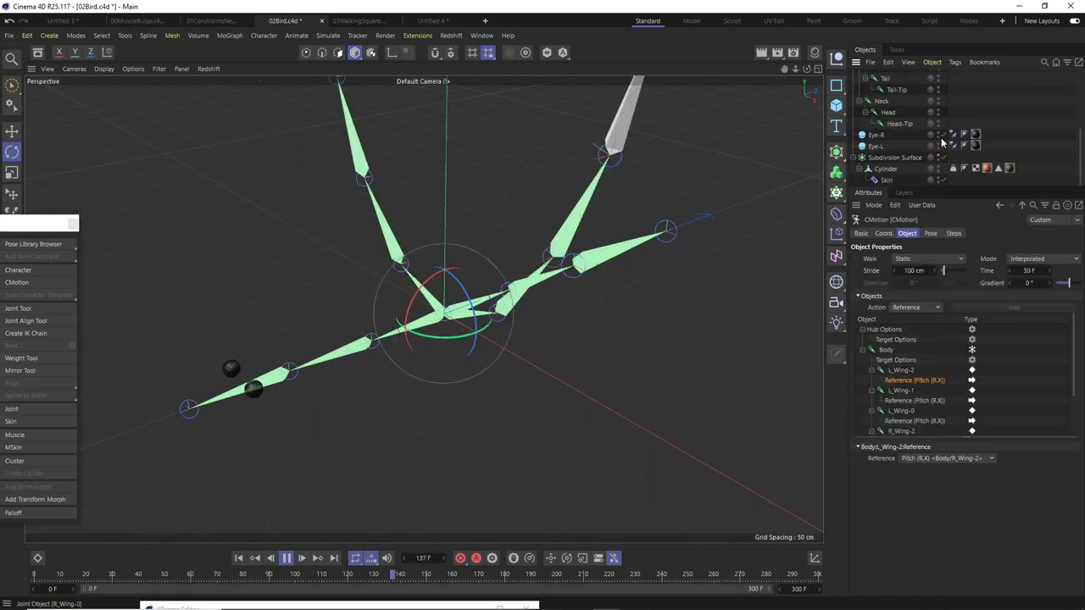
scroll(890, 153, up, 4)
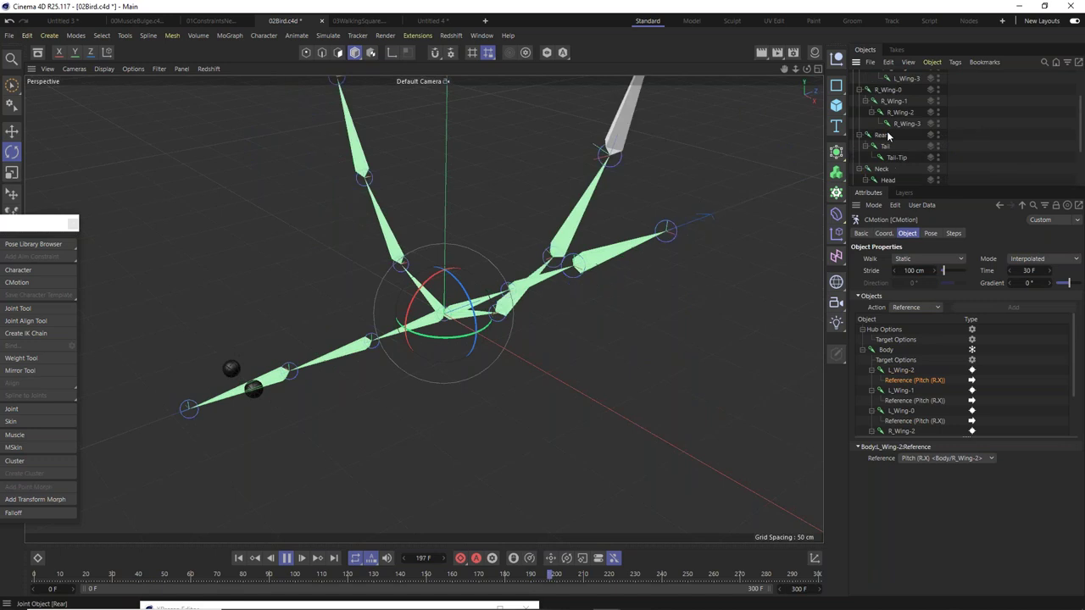
scroll(892, 135, down, 3)
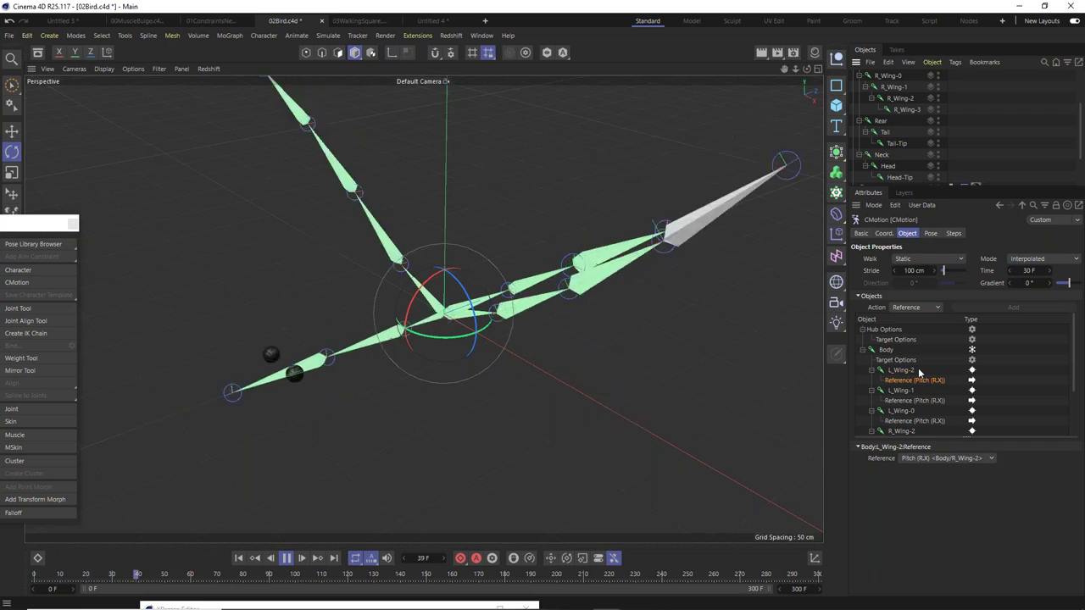
scroll(901, 323, down, 2)
drag(901, 323, 907, 349)
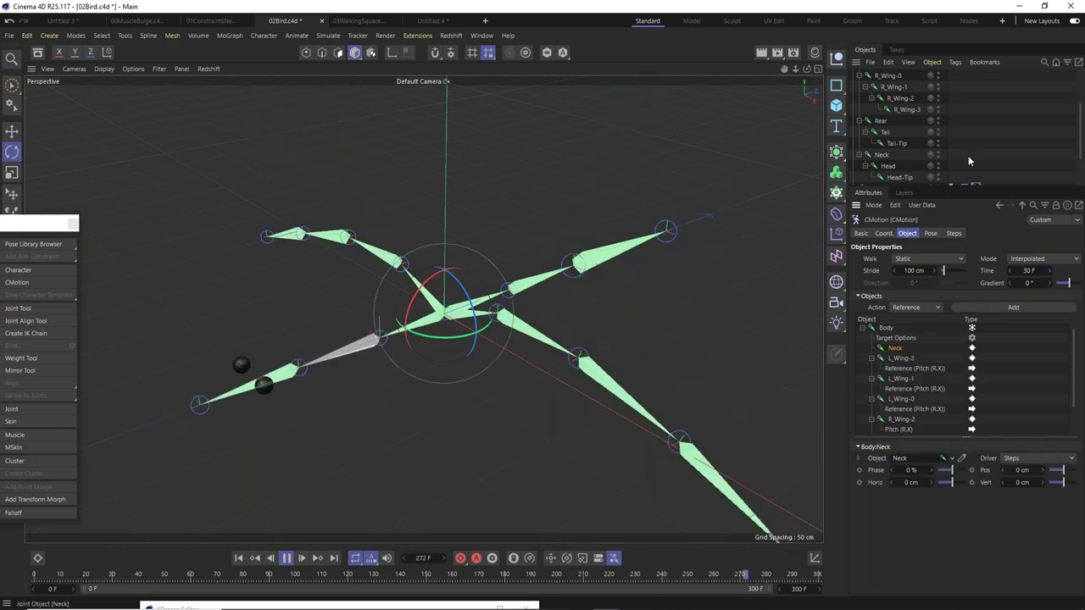
Enable Subdivision Surface smoothing, set the Neck driver to None, and add a Pitch (R.X) action.
scroll(968, 155, down, 3)
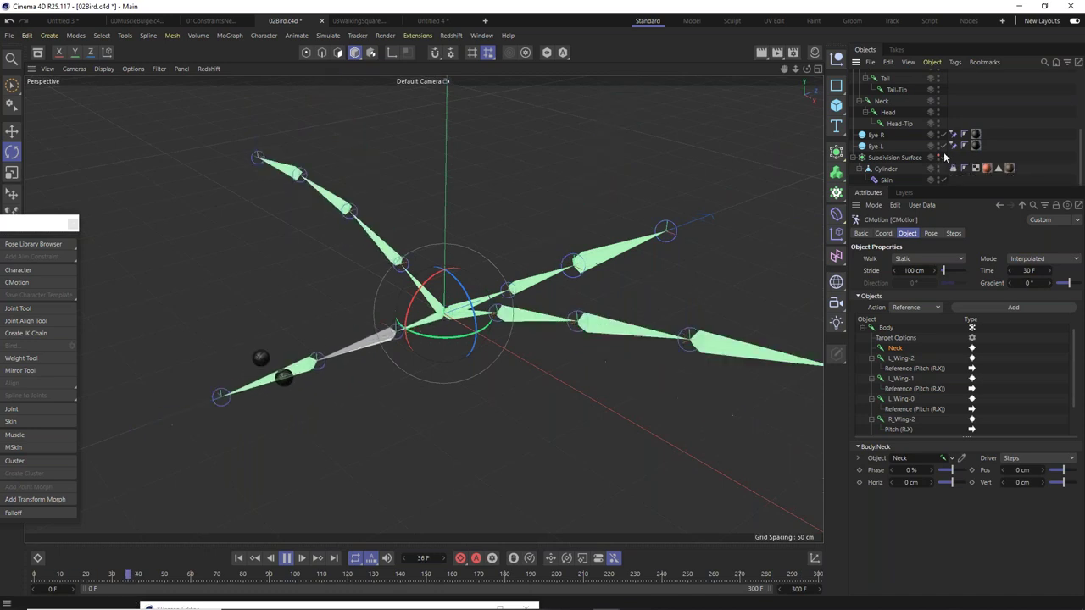
click(940, 158)
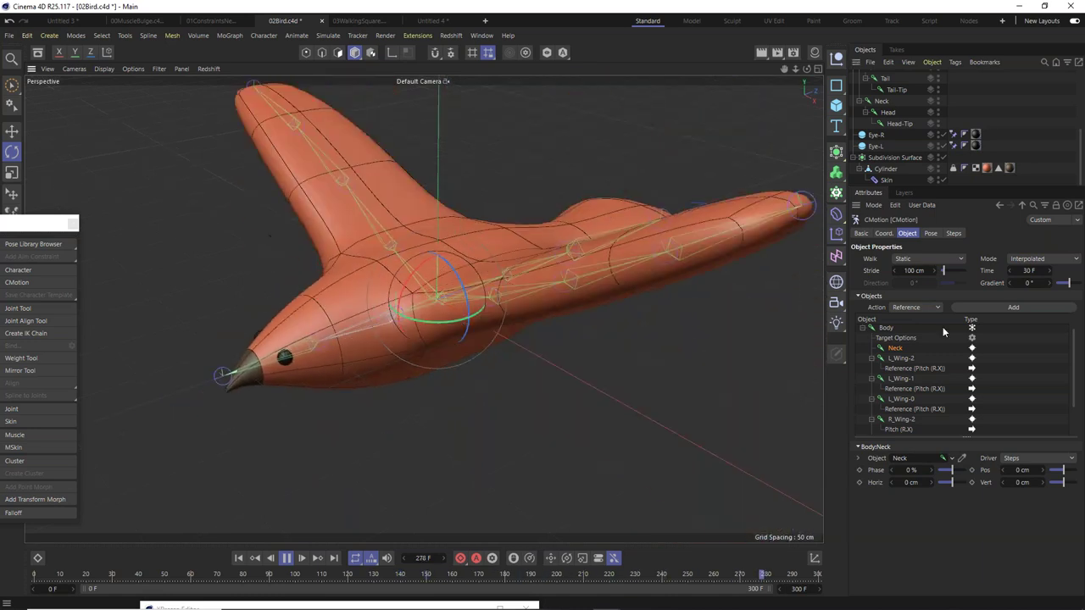
click(1035, 458)
click(1035, 471)
click(910, 308)
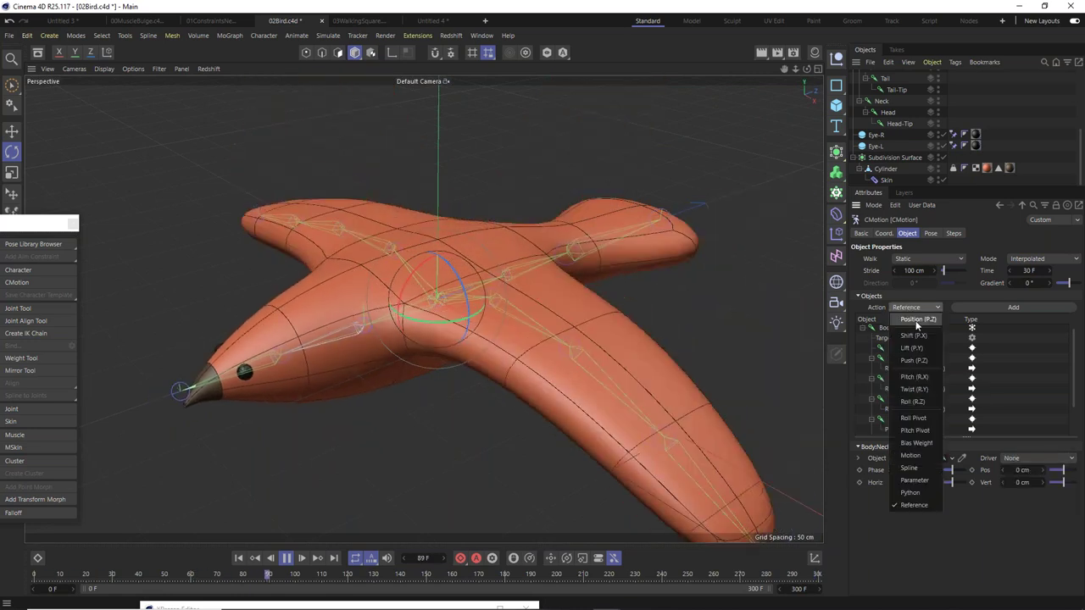
click(926, 377)
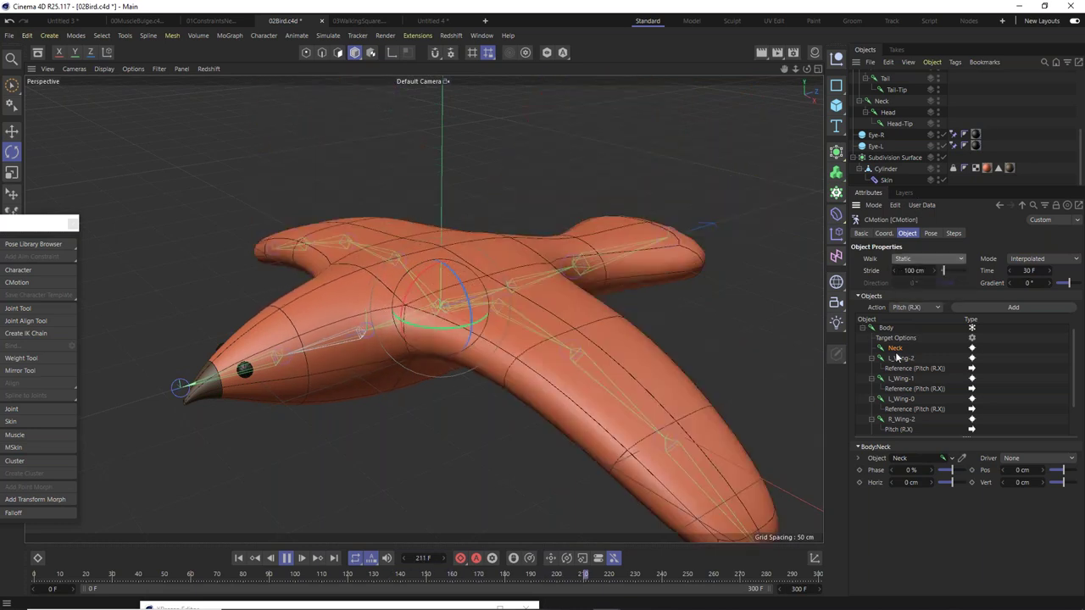
click(969, 310)
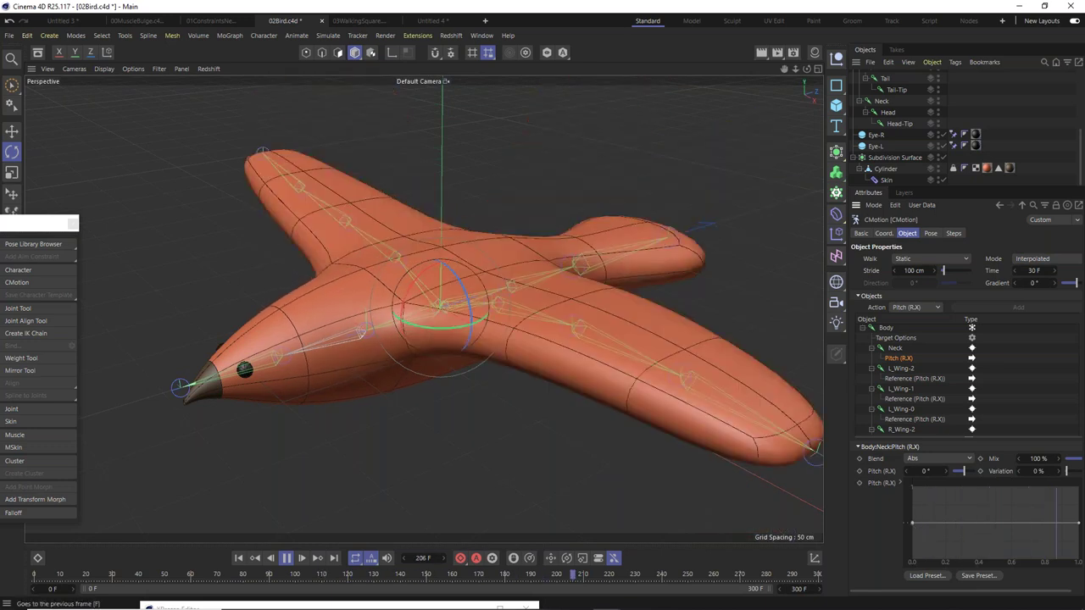
At frame 15, add a middle point to the Neck's Pitch curve and raise it into a hump.
click(116, 576)
drag(116, 576, 74, 591)
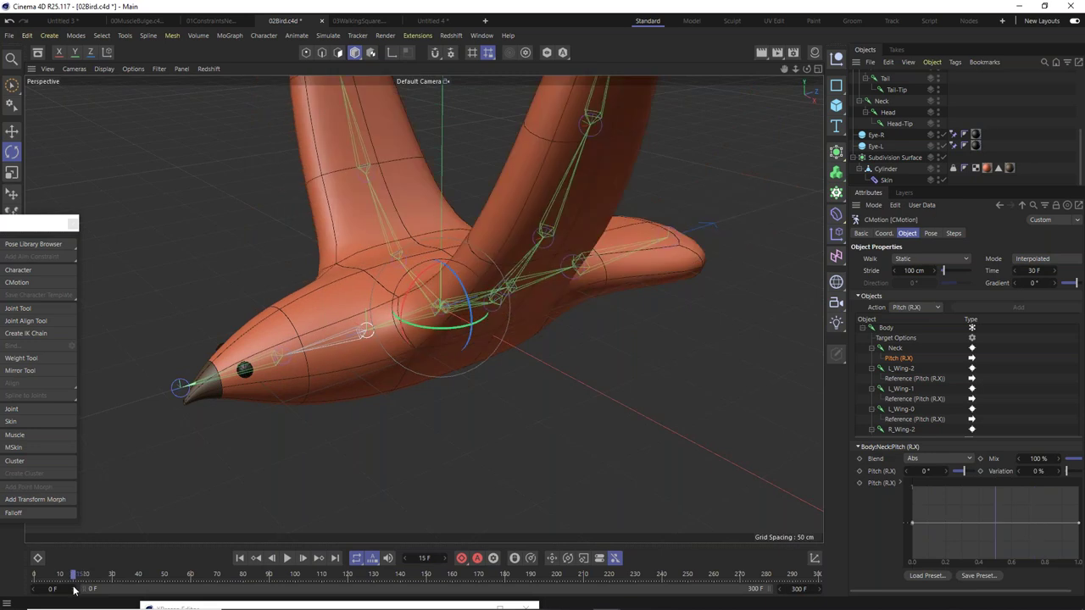
ctrl+click(996, 522)
drag(996, 522, 995, 517)
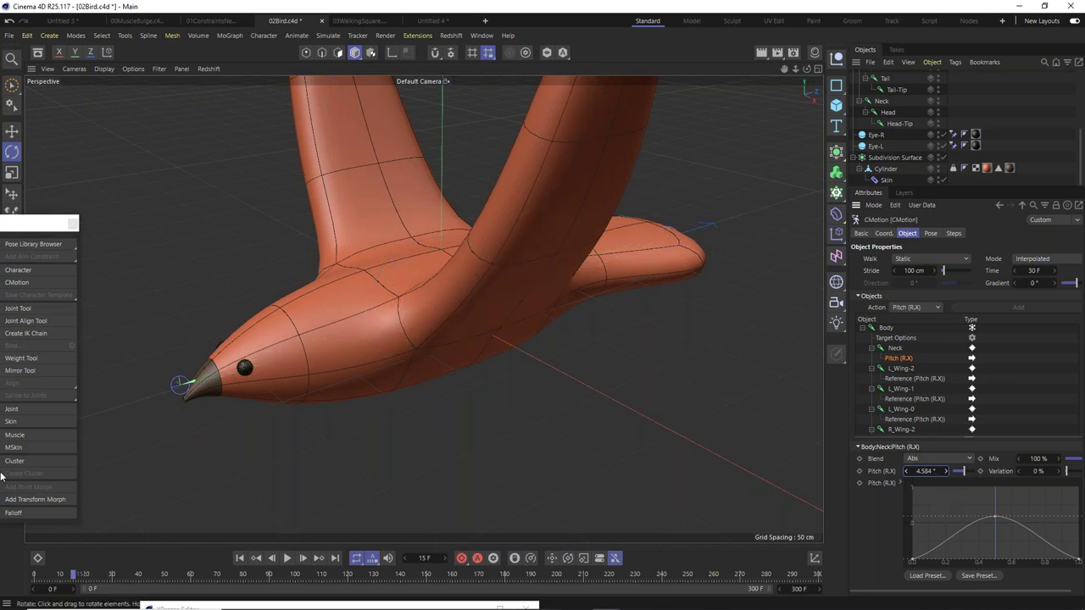
Set the Neck pitch to 7.448°, refine the curve peak, and play the animation.
drag(62, 579, 14, 570)
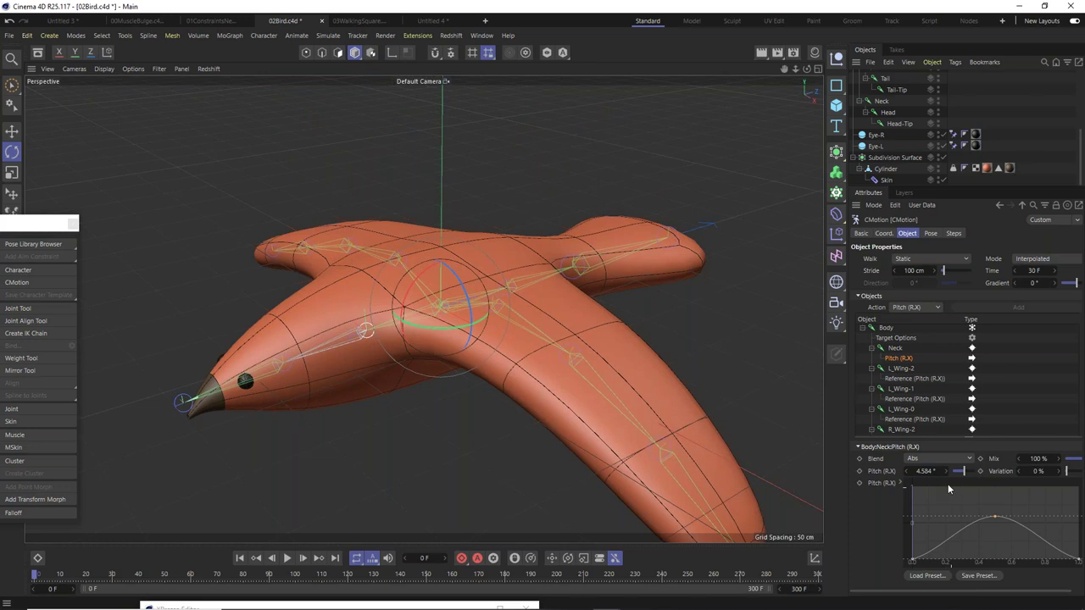
drag(946, 470, 955, 471)
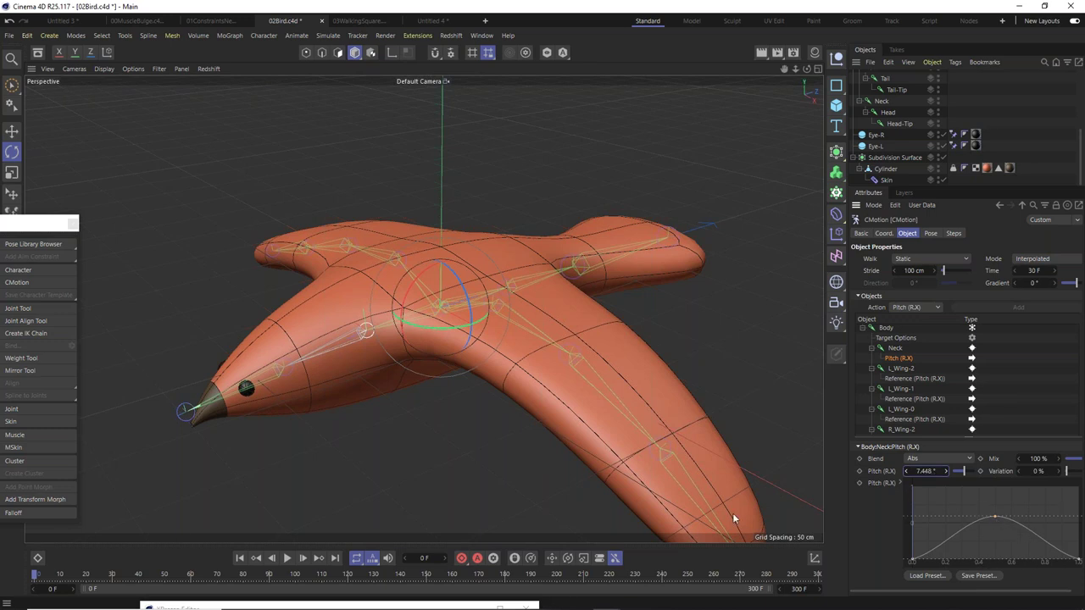
drag(58, 578, 73, 582)
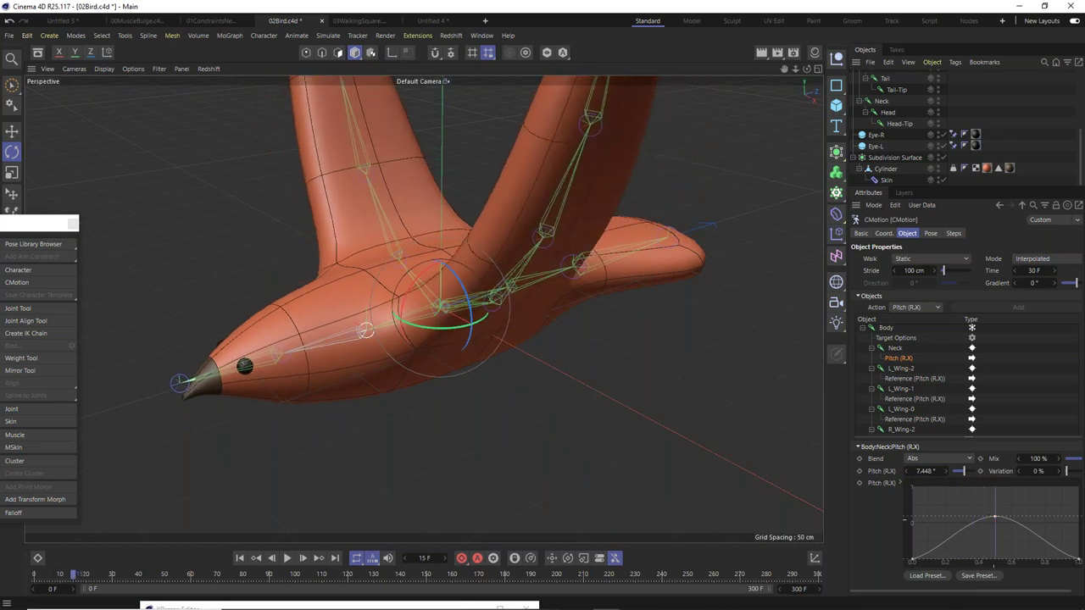
drag(994, 515, 989, 445)
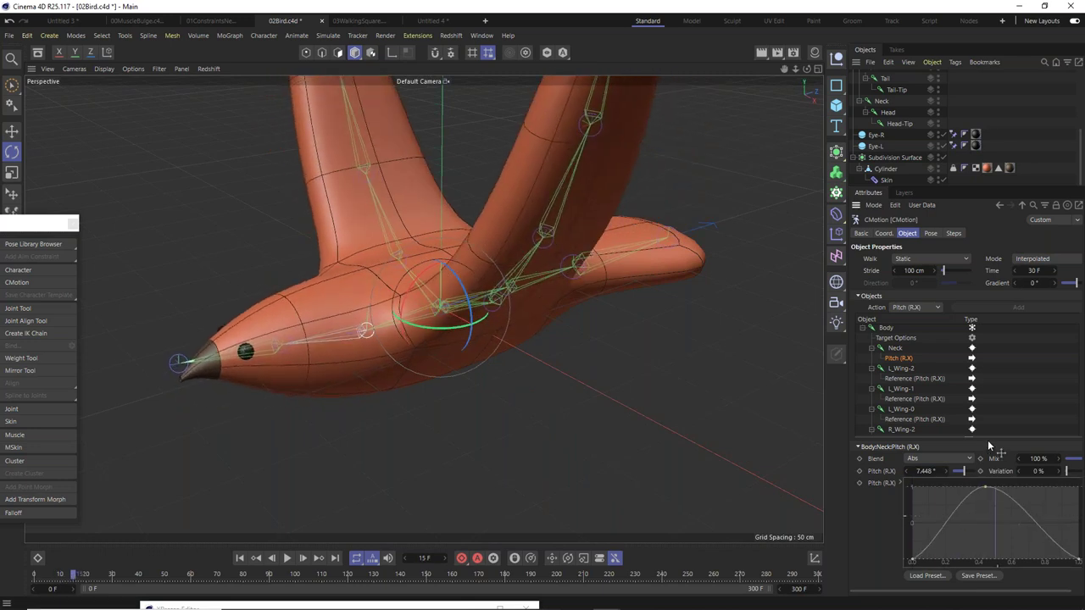
drag(986, 489, 997, 515)
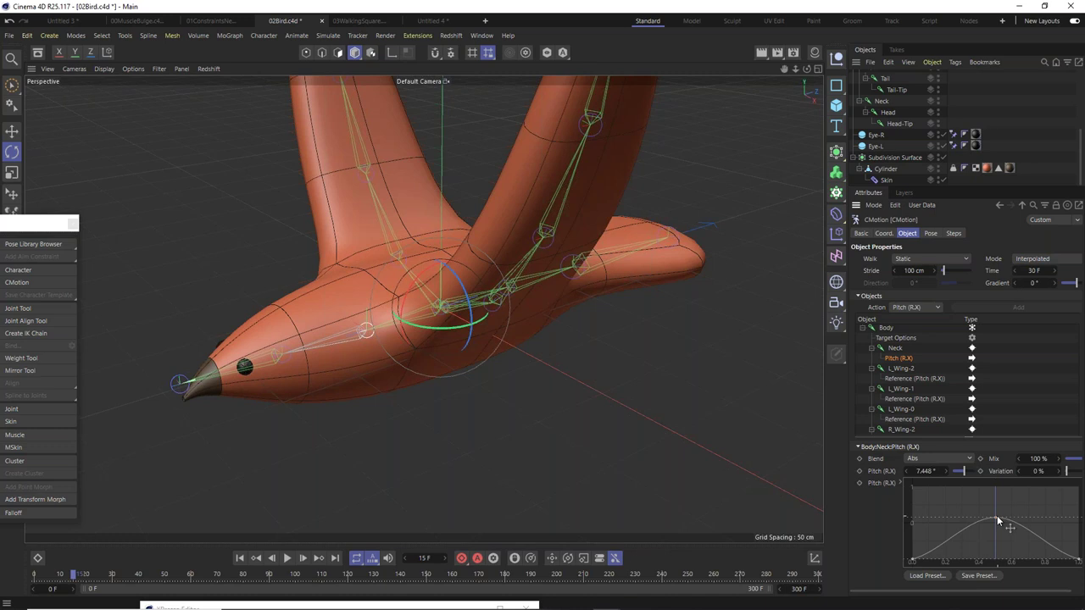
click(289, 558)
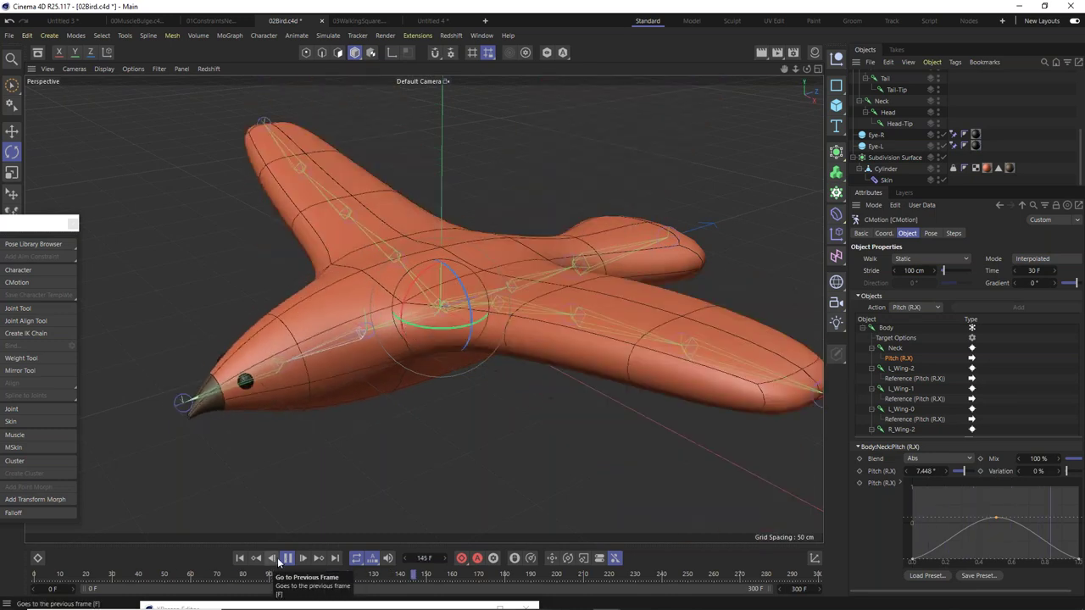
Stop playback at frame 168 and drag the Rear joint into CMotion's Objects list.
click(288, 557)
alt+drag(465, 303, 331, 307)
scroll(907, 112, up, 3)
scroll(910, 107, down, 2)
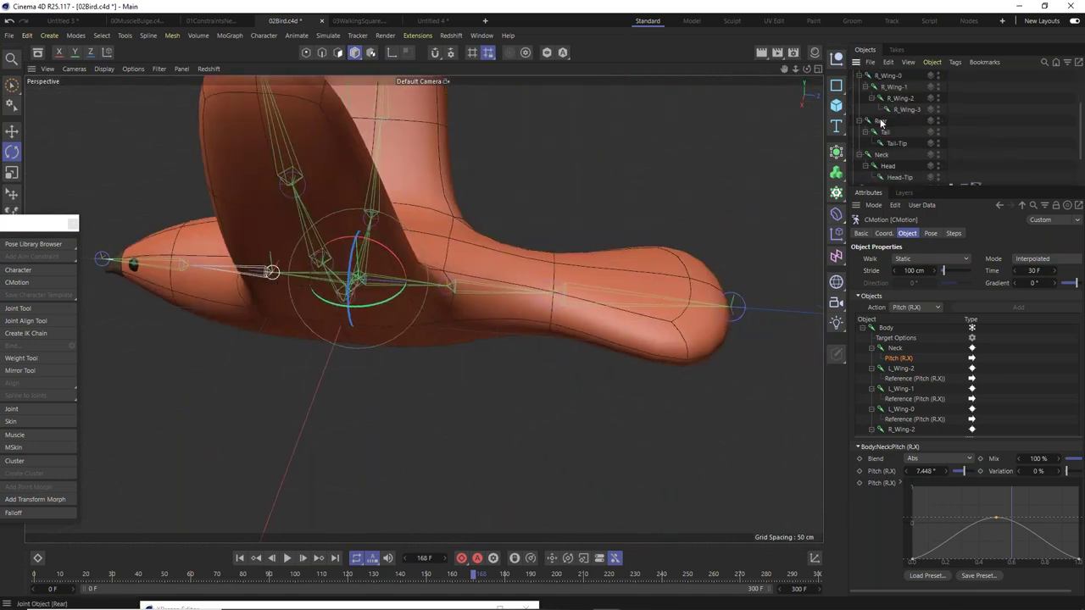
click(880, 120)
mouse_move(729, 609)
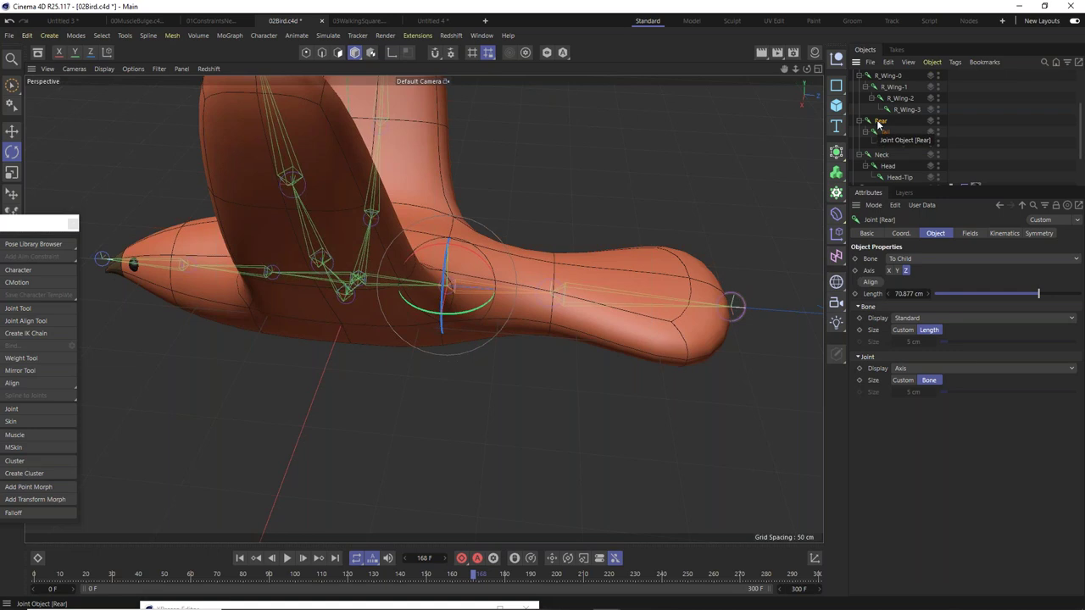
scroll(884, 81, up, 2)
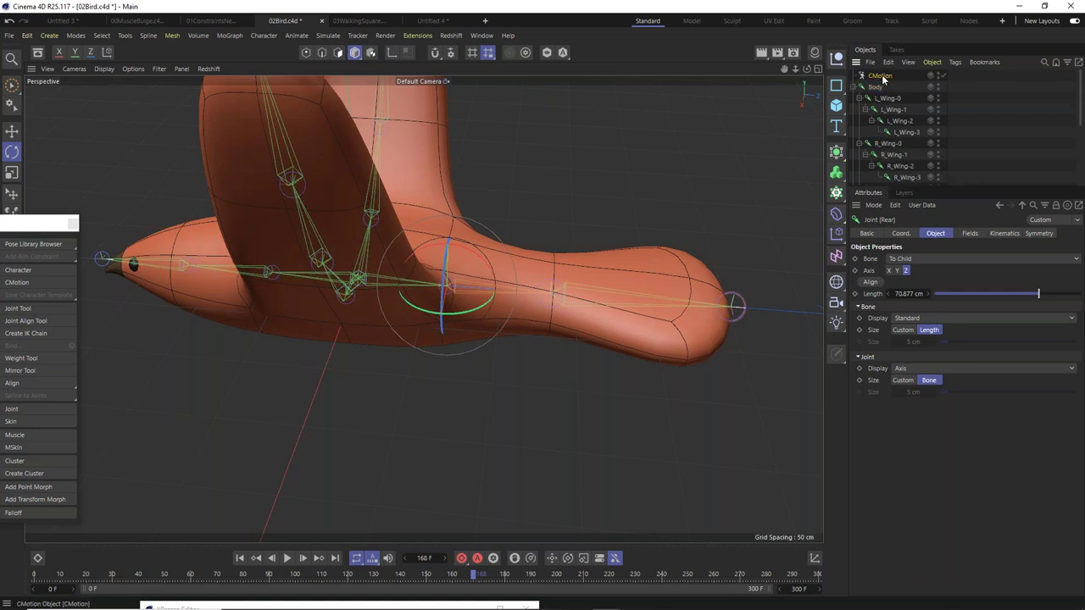
click(881, 76)
scroll(883, 119, down, 2)
drag(881, 126, 900, 339)
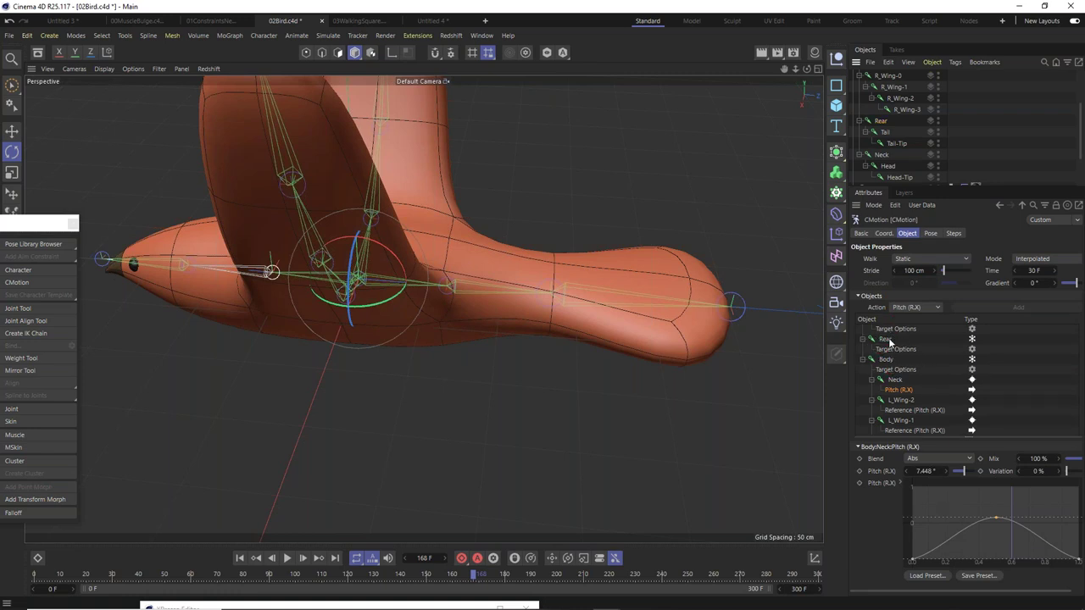
click(885, 340)
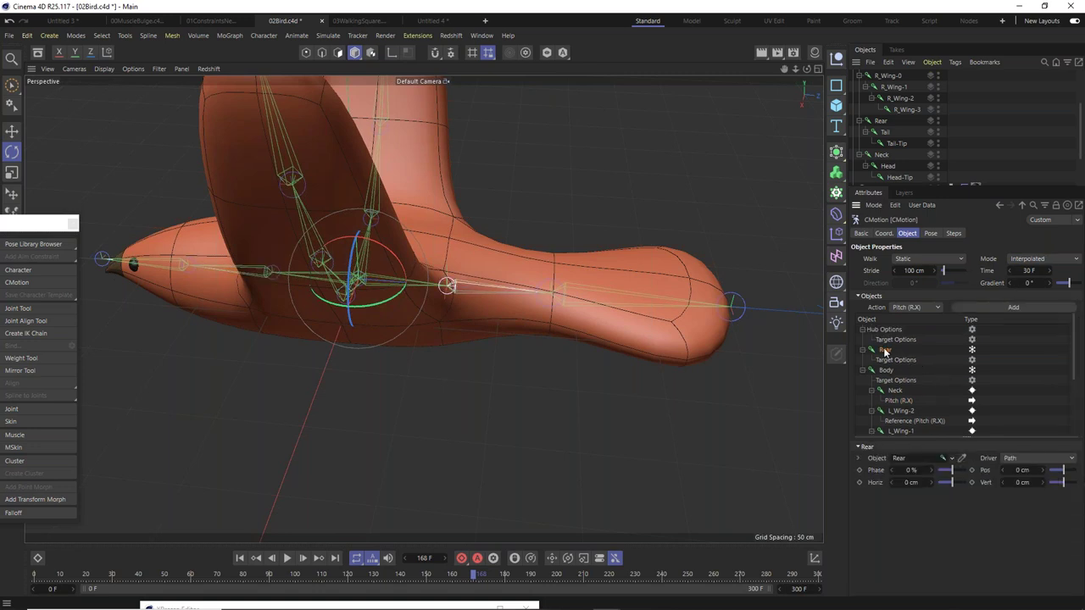
drag(886, 356, 887, 379)
click(892, 331)
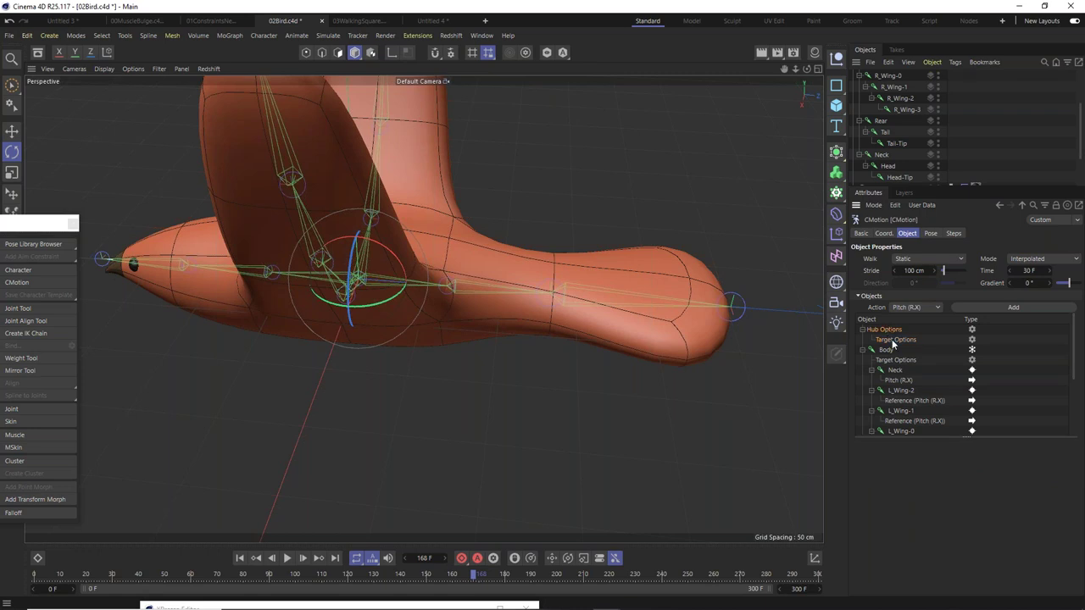
click(886, 351)
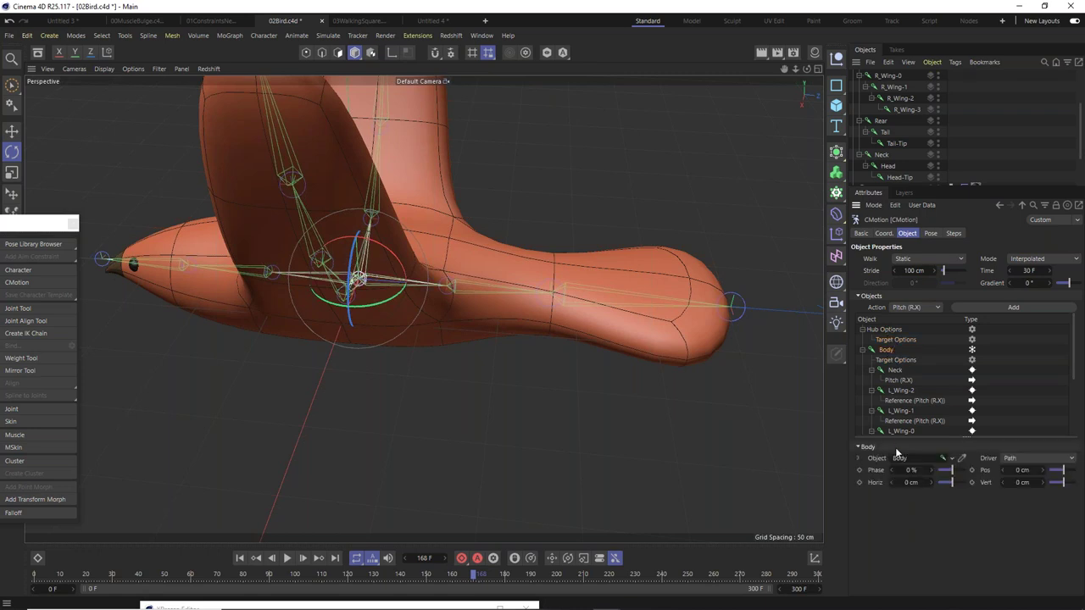
click(894, 339)
click(884, 329)
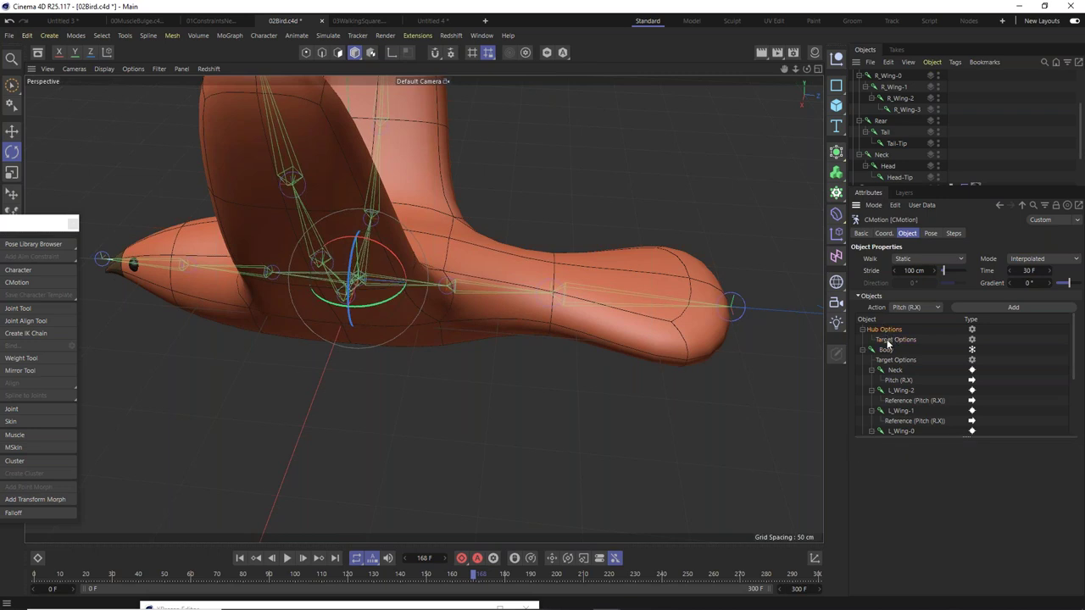
click(885, 350)
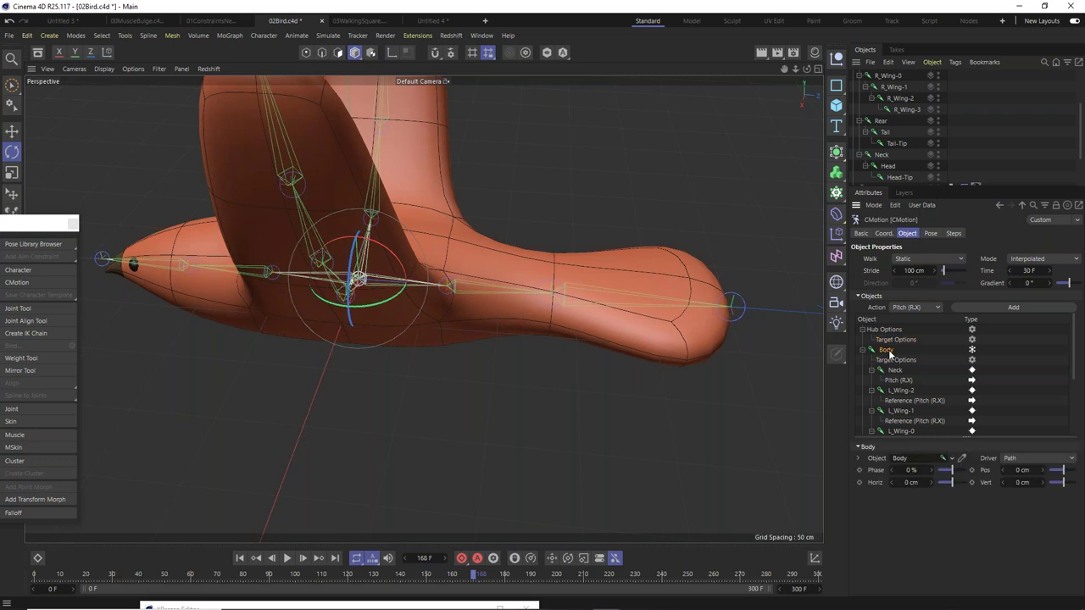
click(889, 360)
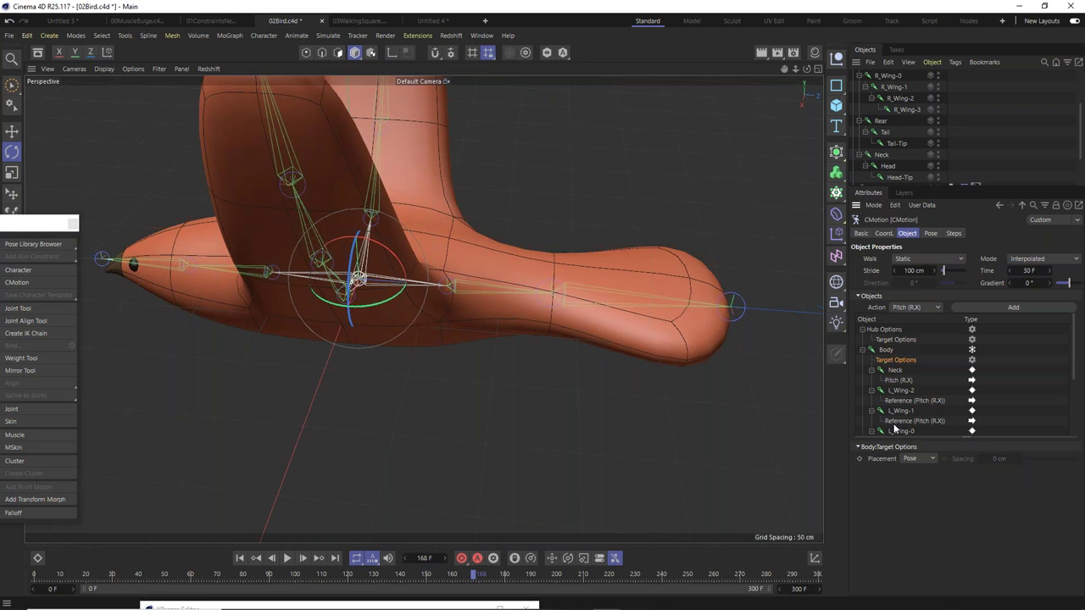
click(886, 331)
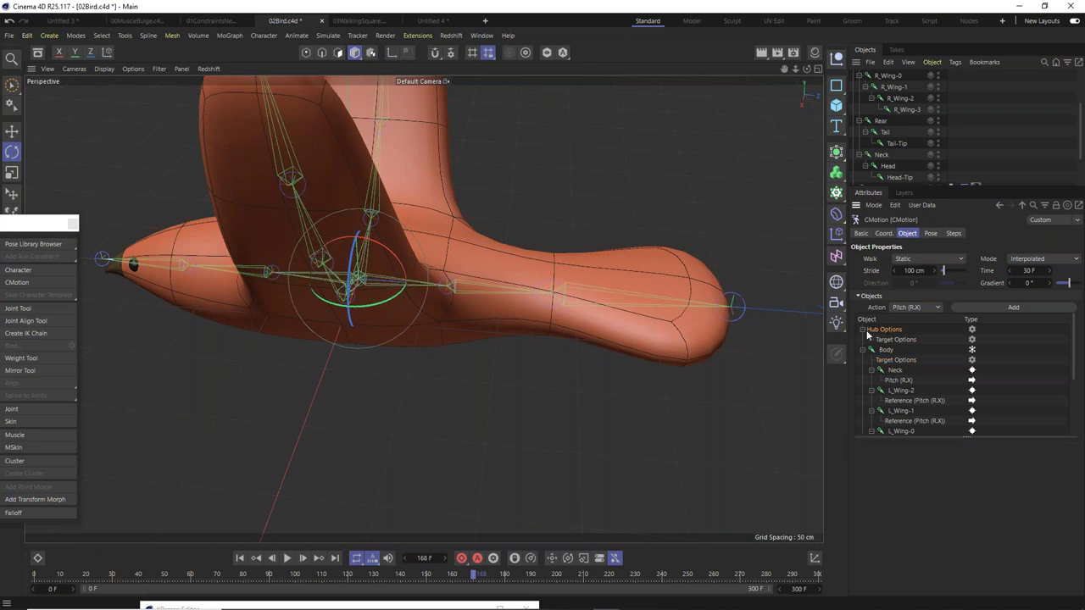
click(895, 373)
scroll(919, 384, down, 4)
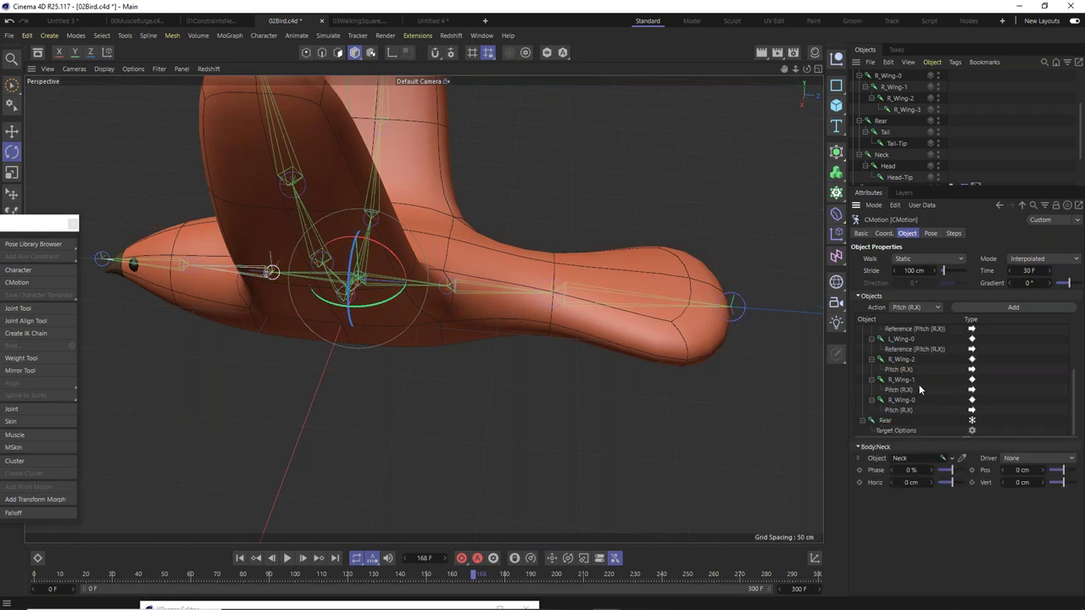
click(886, 420)
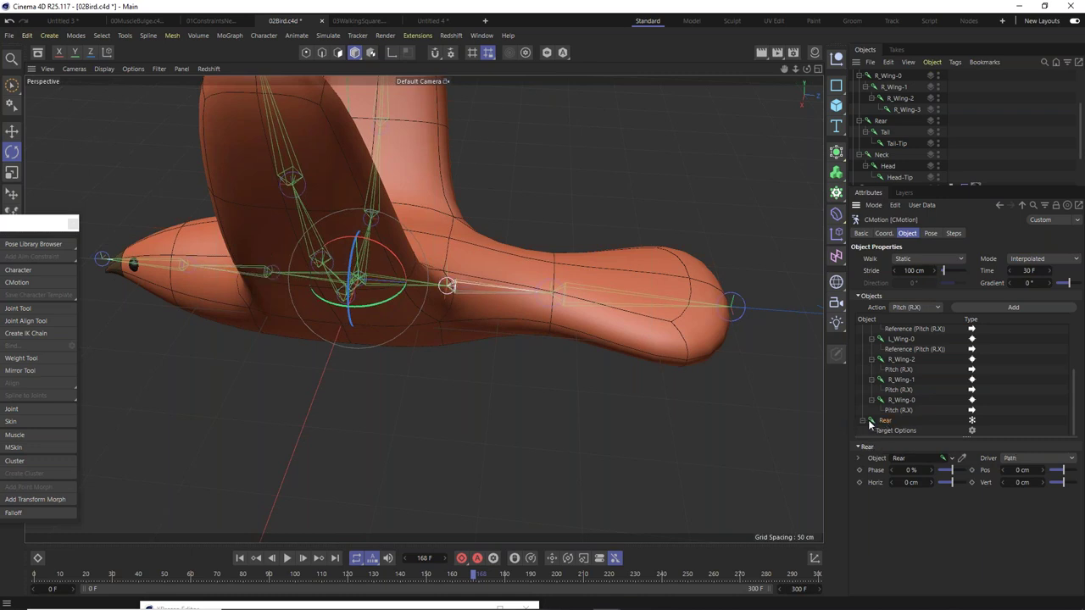
mouse_move(889, 421)
mouse_down()
mouse_move(910, 323)
mouse_move(913, 378)
mouse_move(885, 424)
mouse_up()
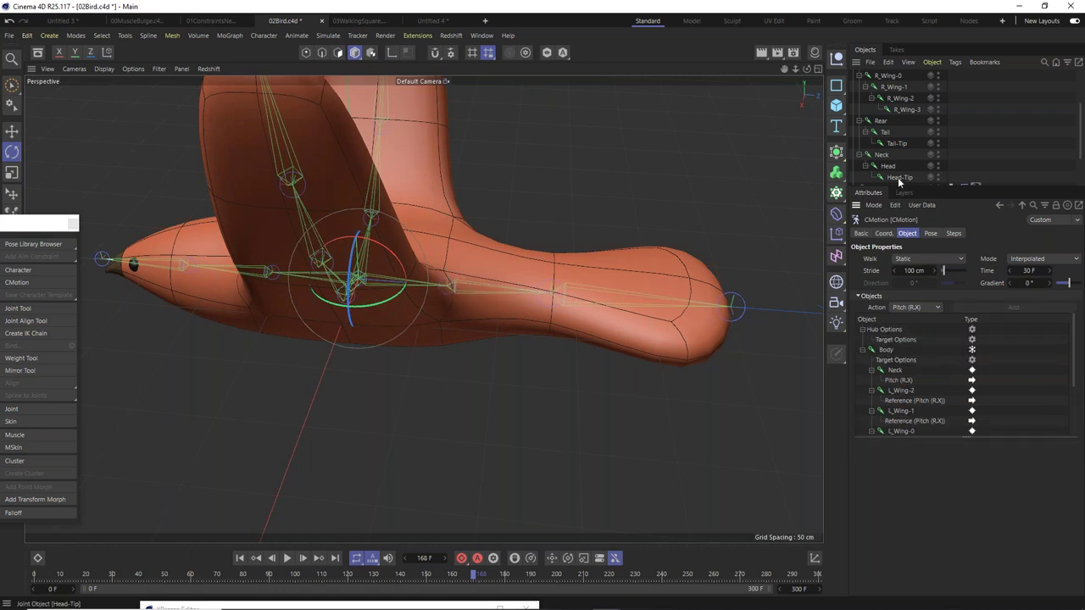
Place Rear under Body in CMotion, set its driver to None, and add a Pitch (R.X) action.
drag(882, 123, 890, 372)
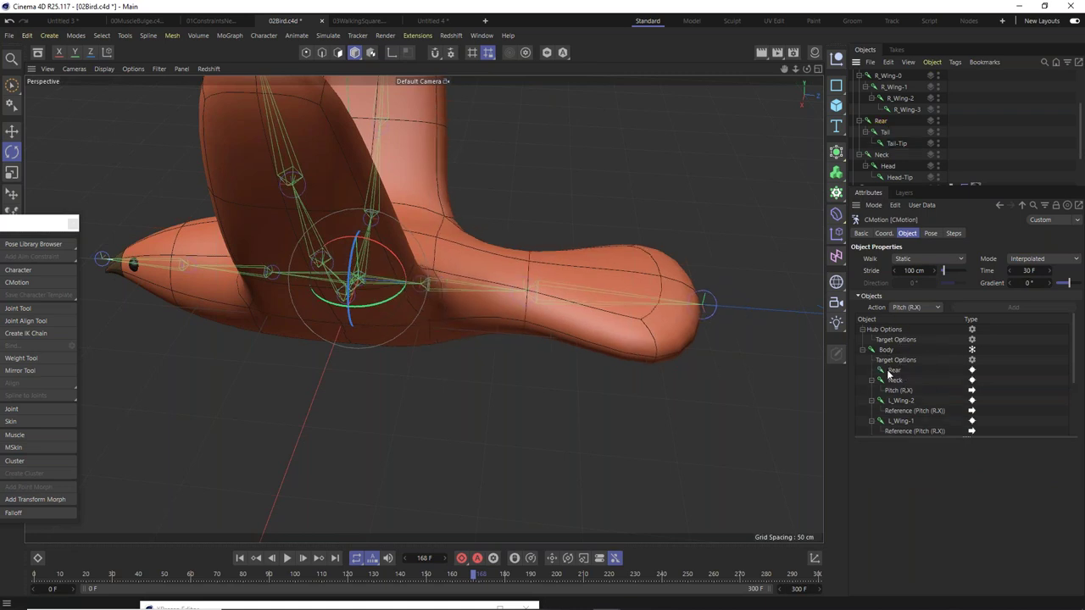
click(1025, 458)
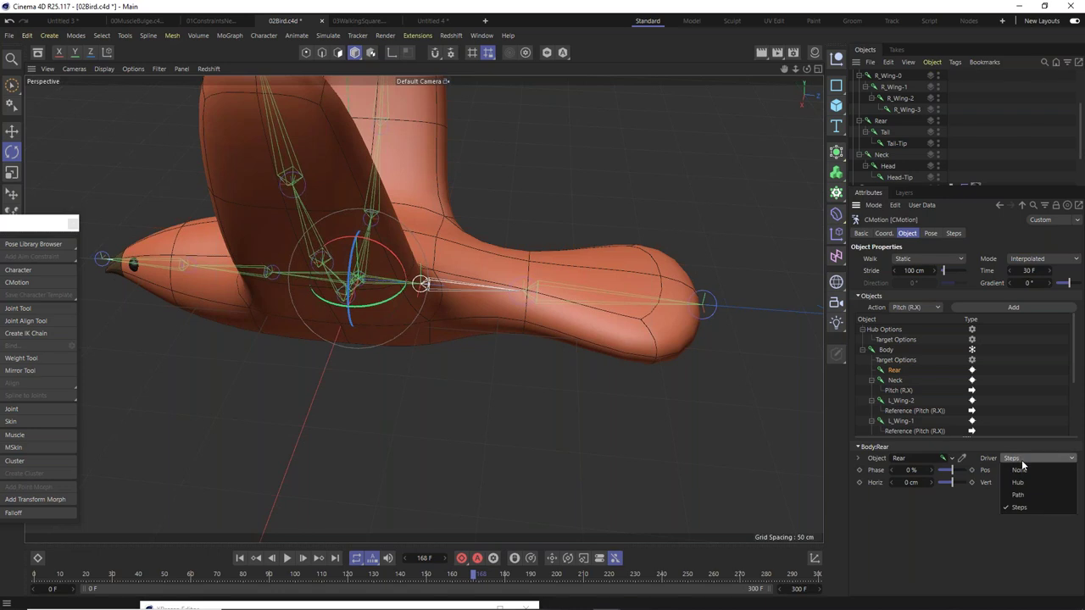
click(1021, 470)
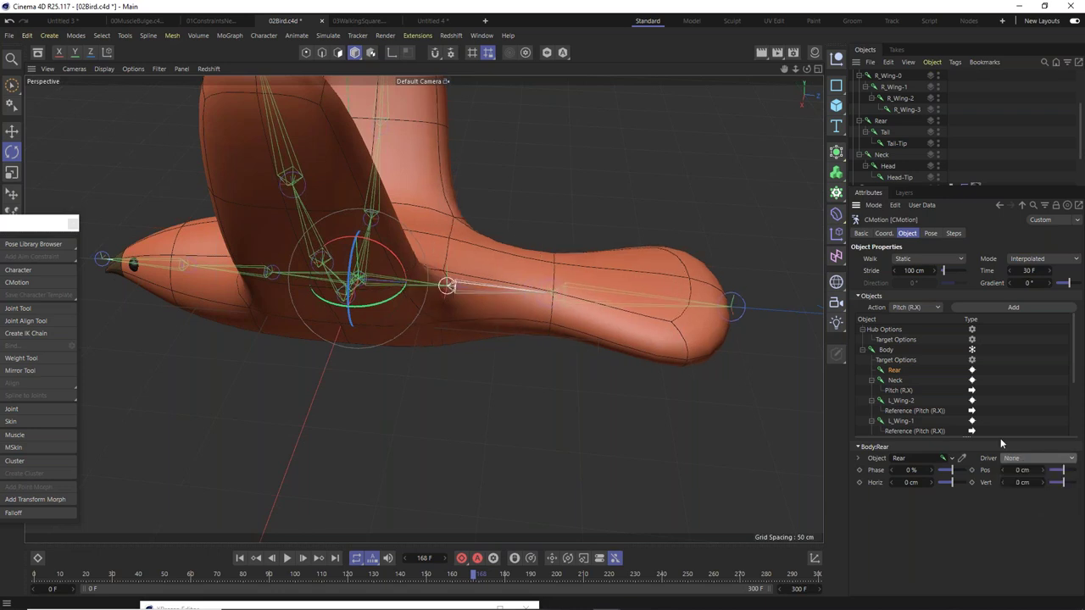
click(988, 308)
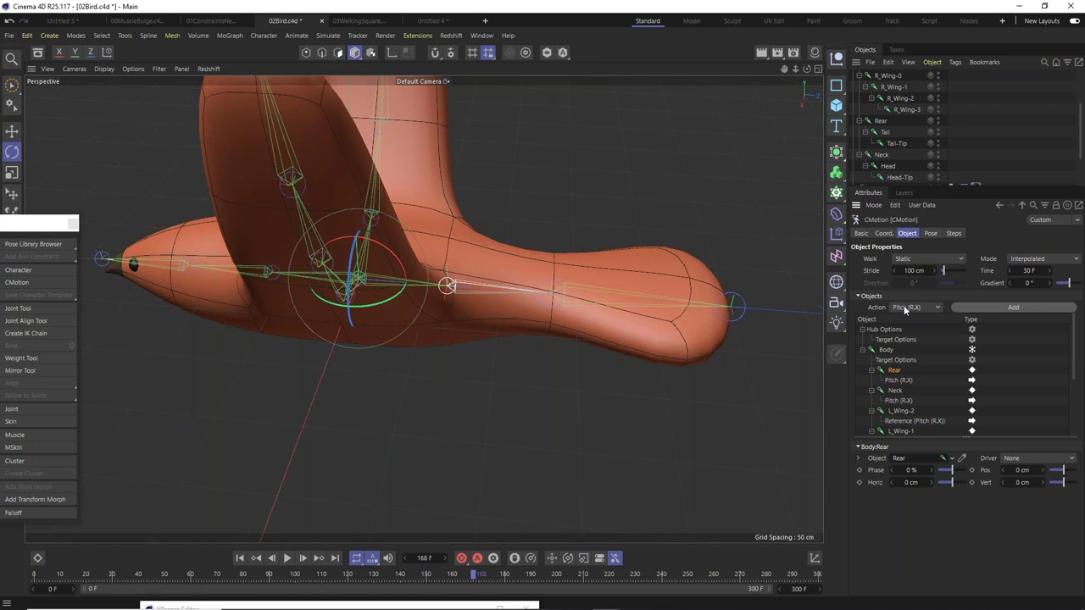
click(899, 381)
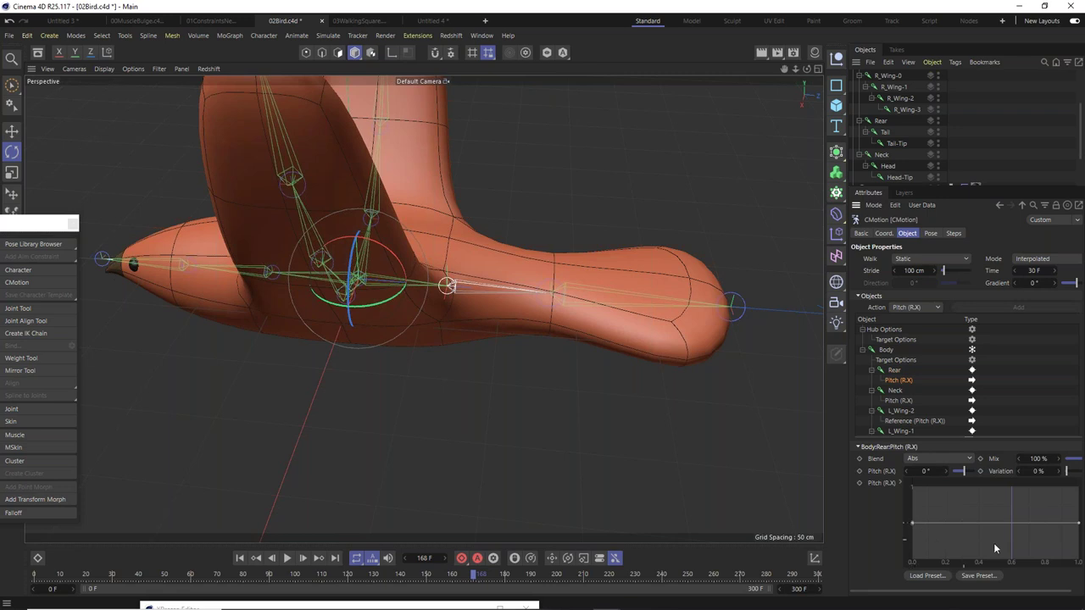
At frame 15, shape Rear's pitch curve into a bell by pulling both ends down.
drag(111, 579, 73, 576)
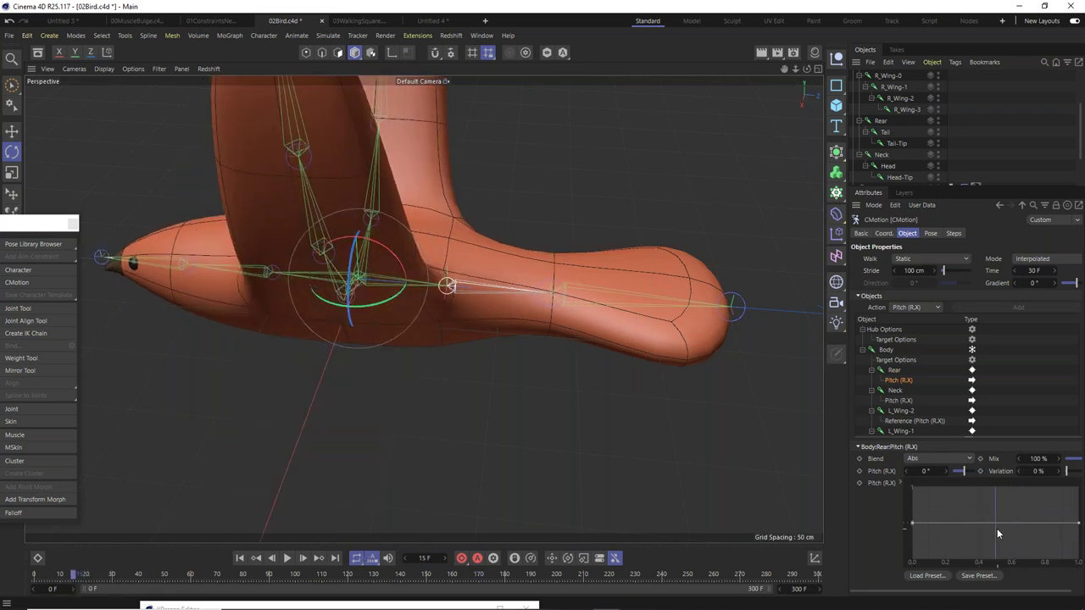
drag(996, 523, 995, 481)
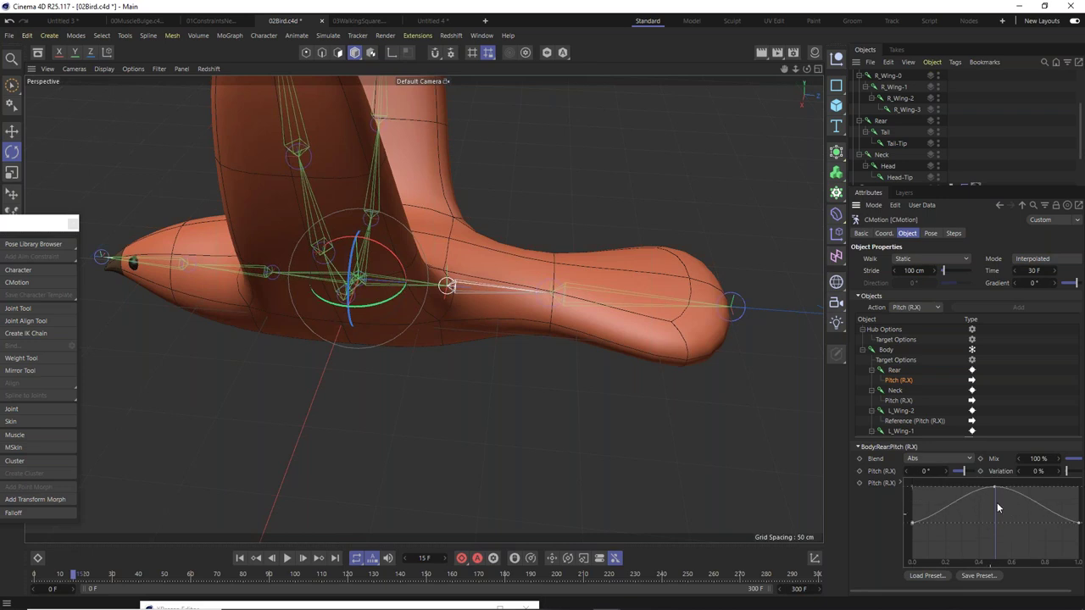
drag(996, 485, 995, 511)
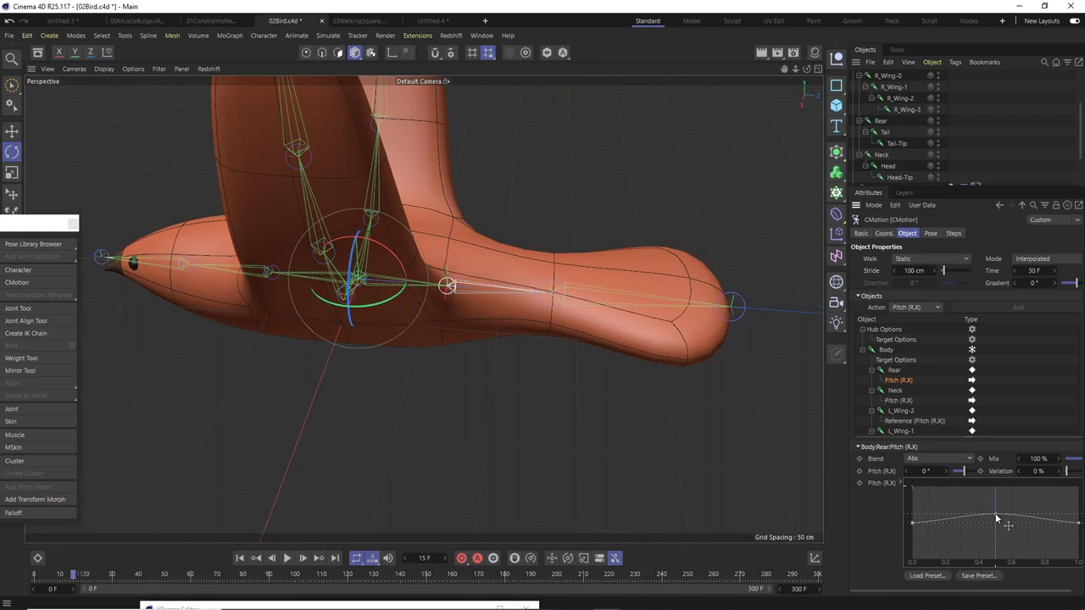
drag(912, 523, 912, 561)
drag(1075, 526, 1076, 561)
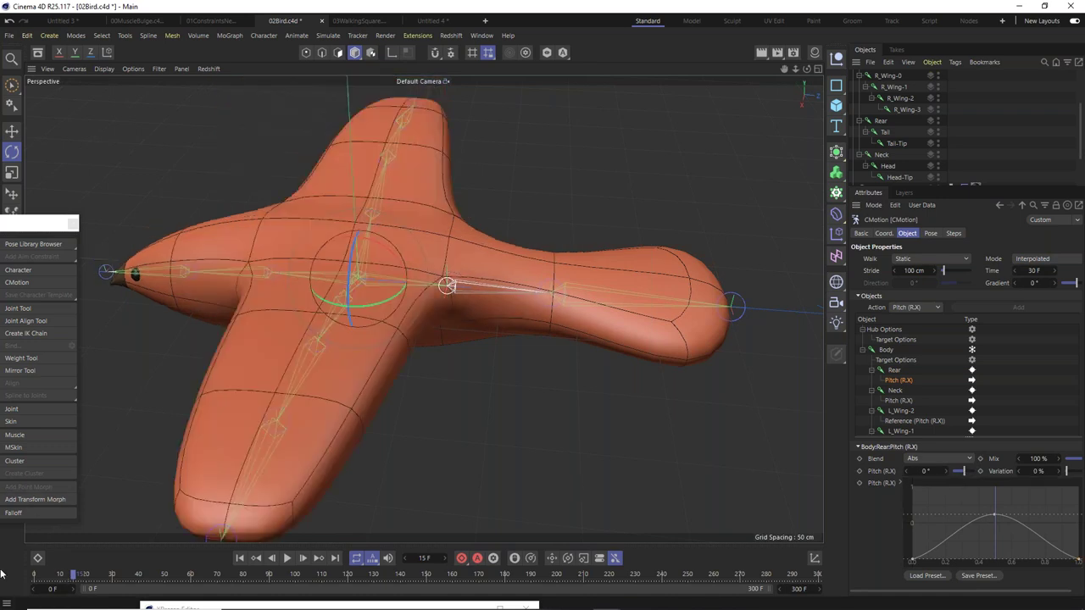
Set Rear's pitch to 7° (after trying 5°) and drag the Tail joint into CMotion.
drag(964, 477, 967, 477)
click(924, 470)
text(5)
key(Return)
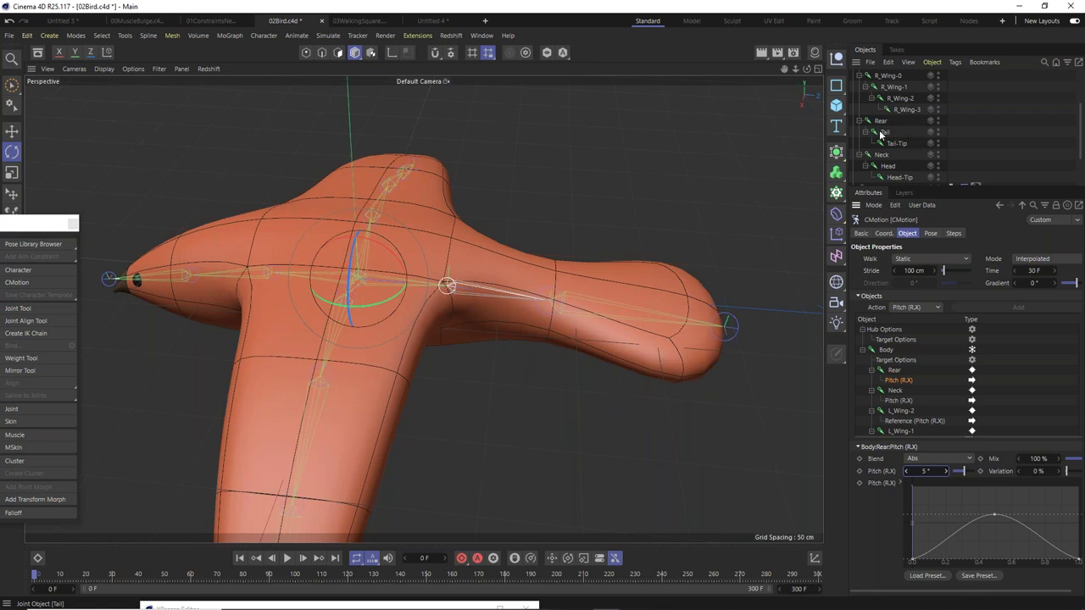
double_click(936, 470)
text(7)
key(Return)
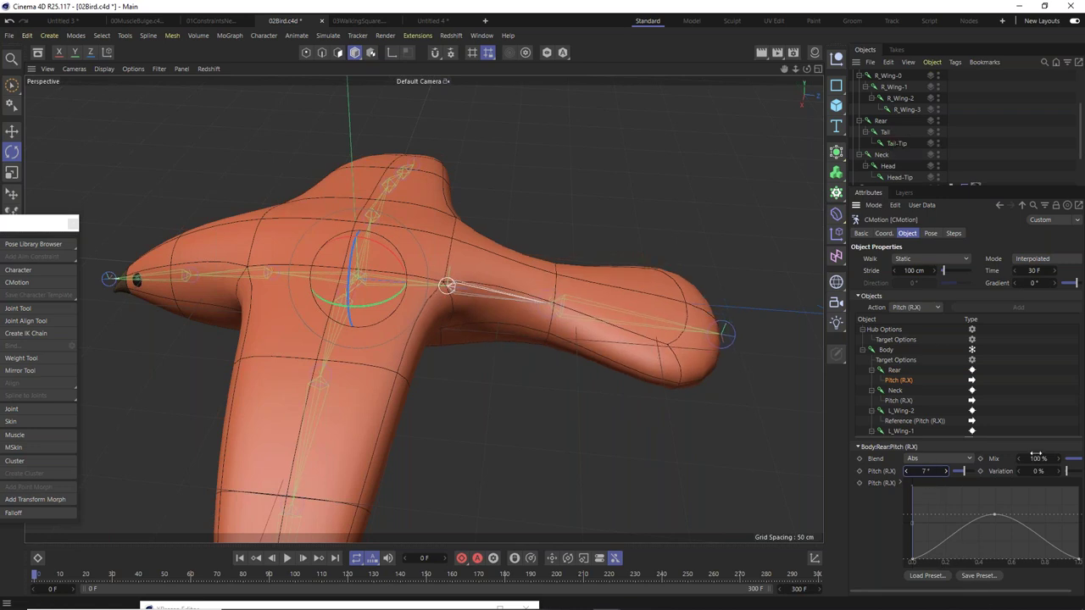
drag(884, 133, 939, 312)
scroll(909, 378, down, 5)
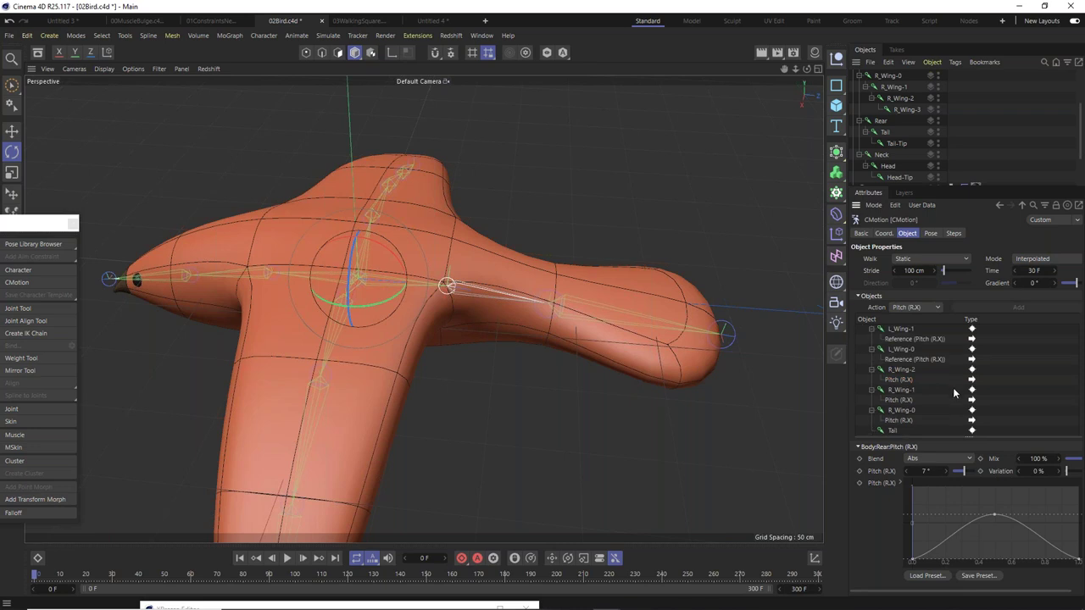
Select Tail in CMotion's Objects list and add a Pitch (R.X) action to it.
click(891, 431)
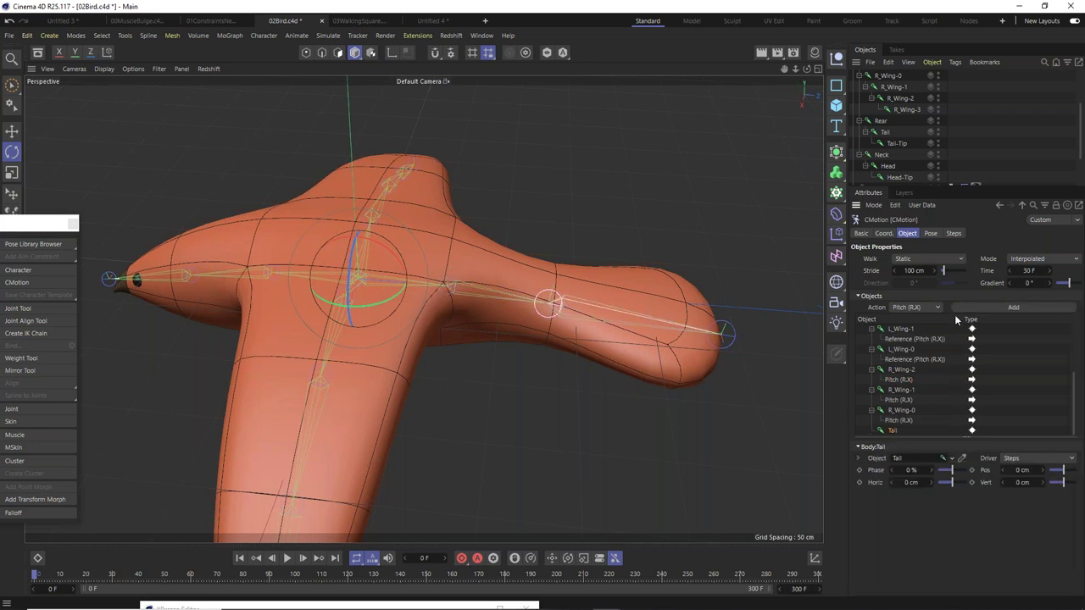
click(981, 308)
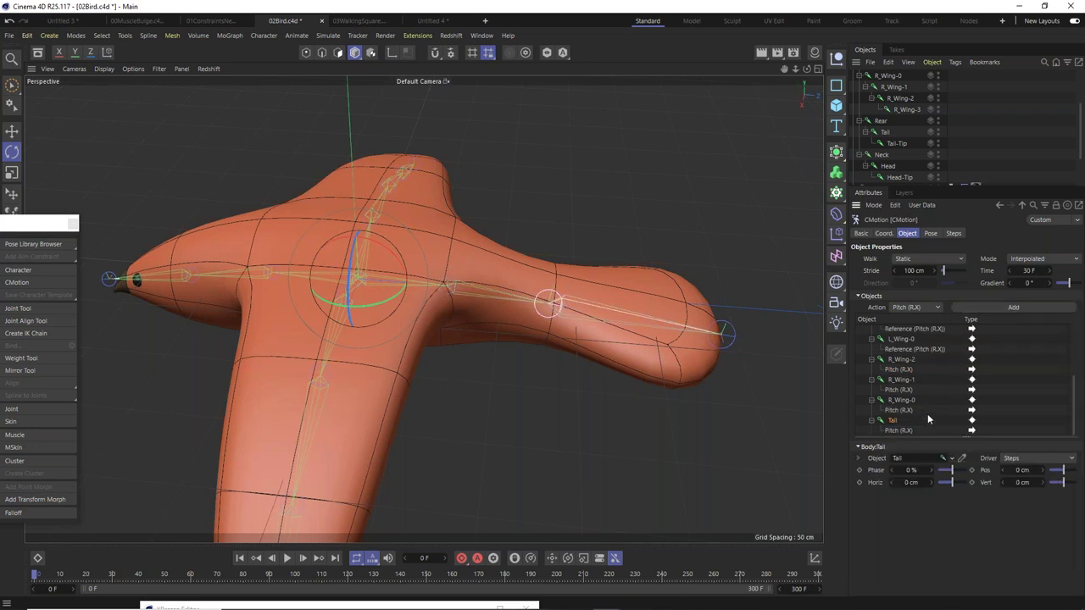
click(1059, 459)
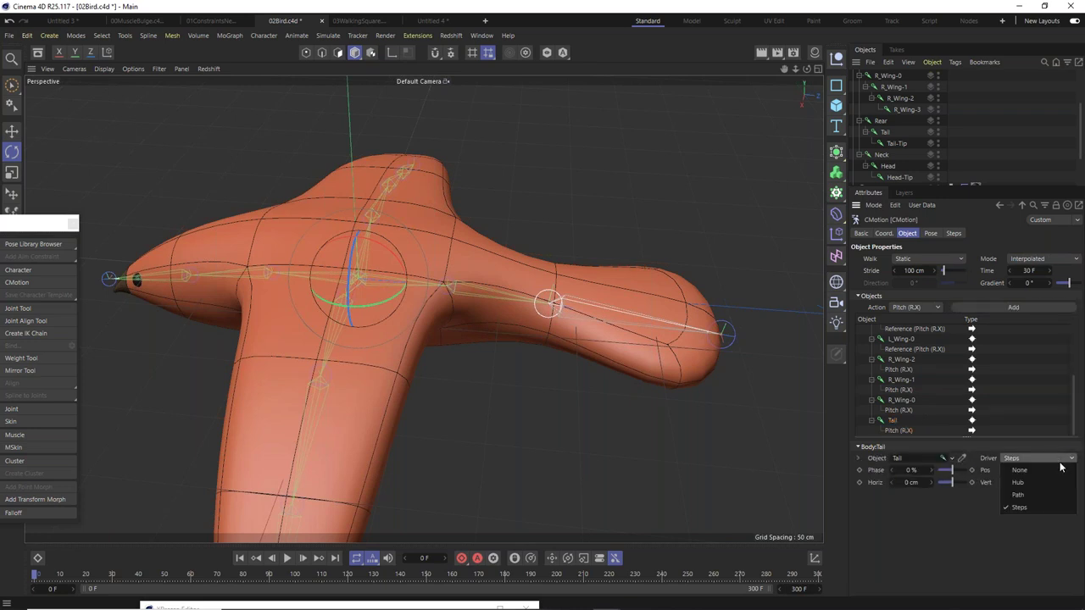
click(900, 430)
Shape Tail's pitch curve into a bell, set its pitch to 7°, and play the animation.
mouse_move(990, 524)
mouse_down()
mouse_move(991, 495)
mouse_move(995, 522)
mouse_up()
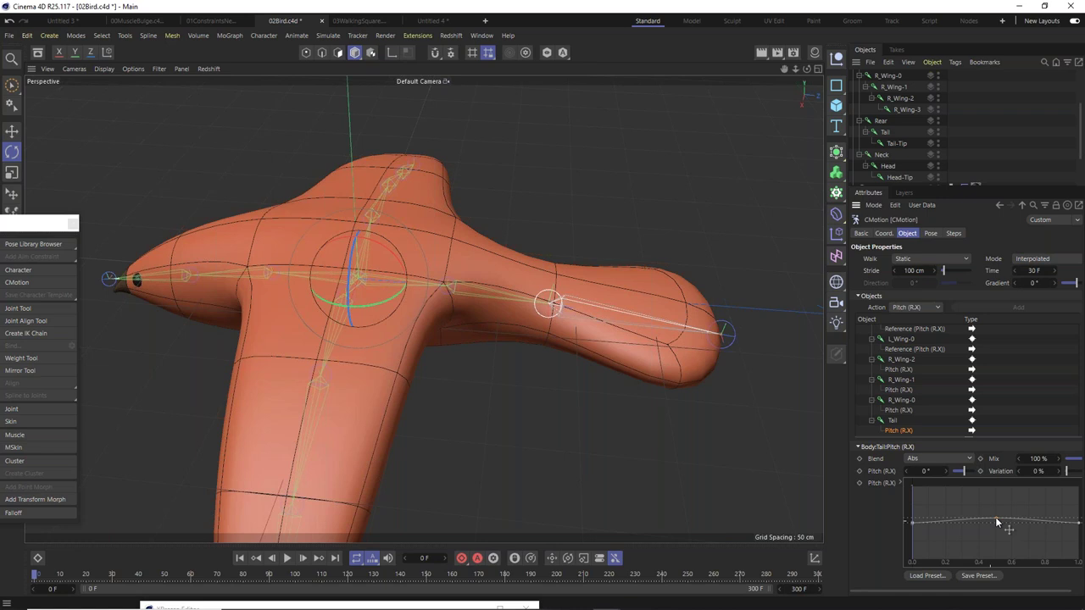
drag(912, 525, 912, 570)
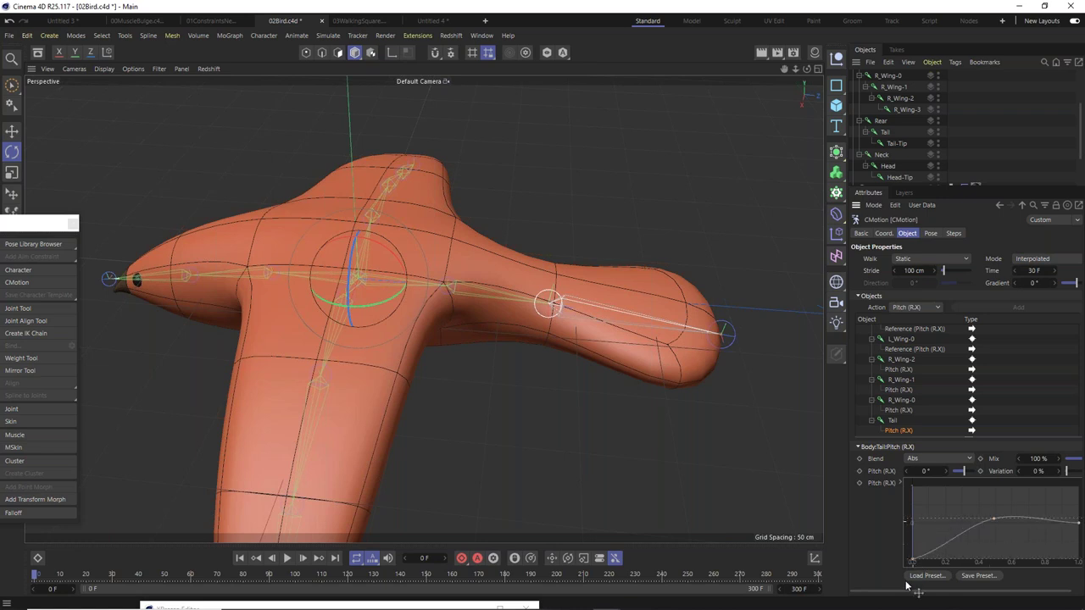
drag(1080, 526, 1083, 583)
click(924, 470)
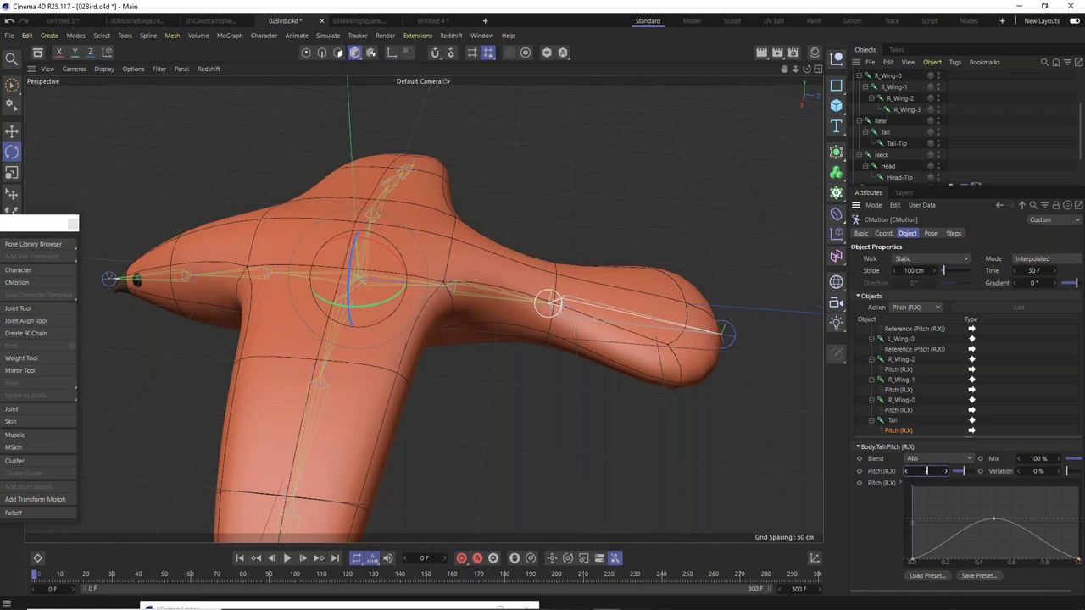
text(7)
key(Return)
key(F8)
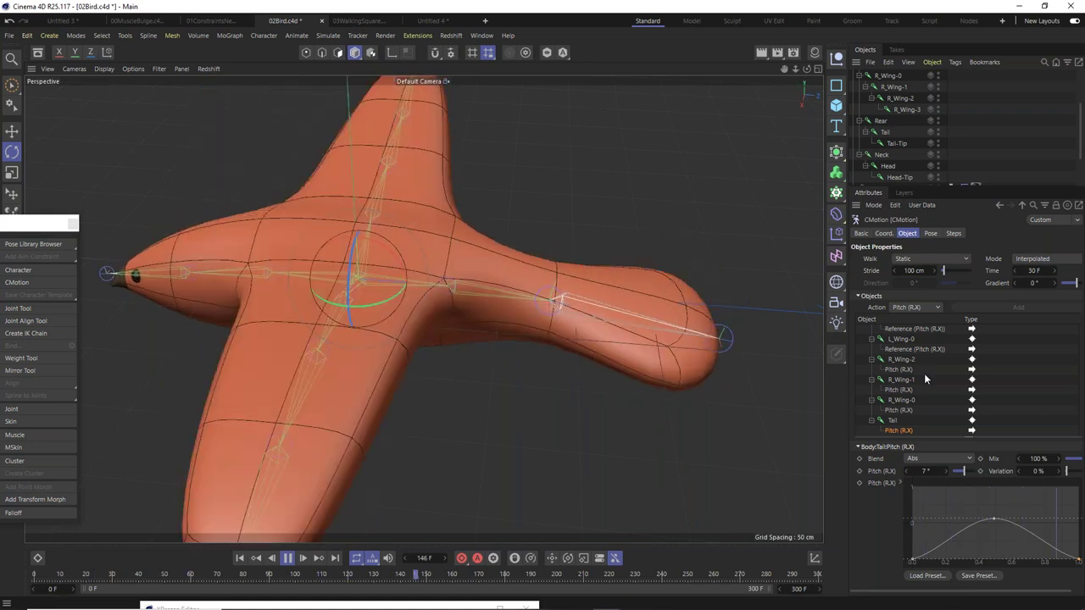
click(923, 419)
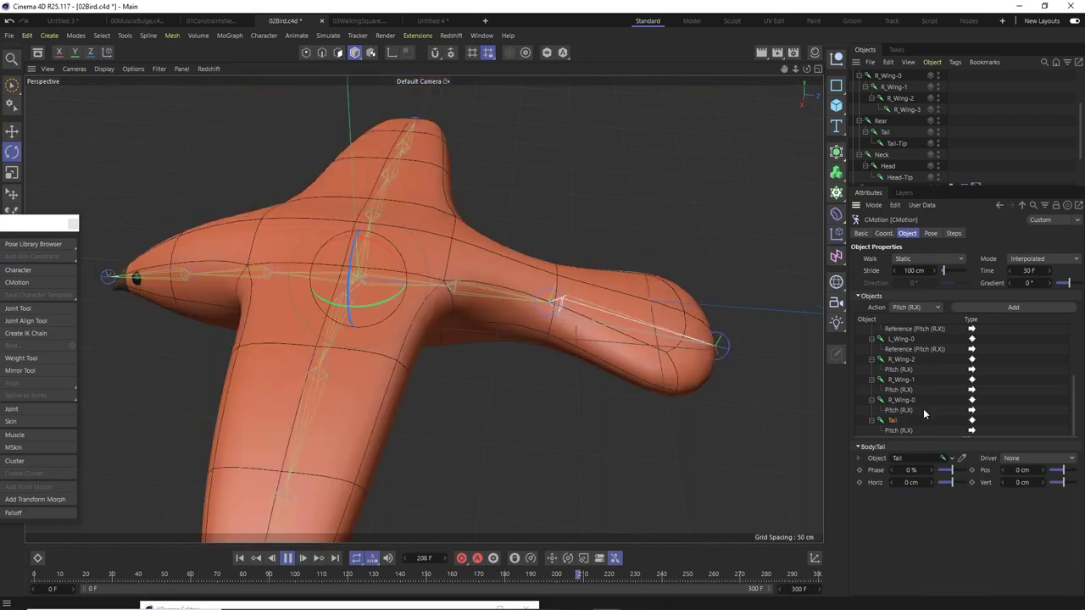
Offset Tail's CMotion phase to -10%.
click(910, 469)
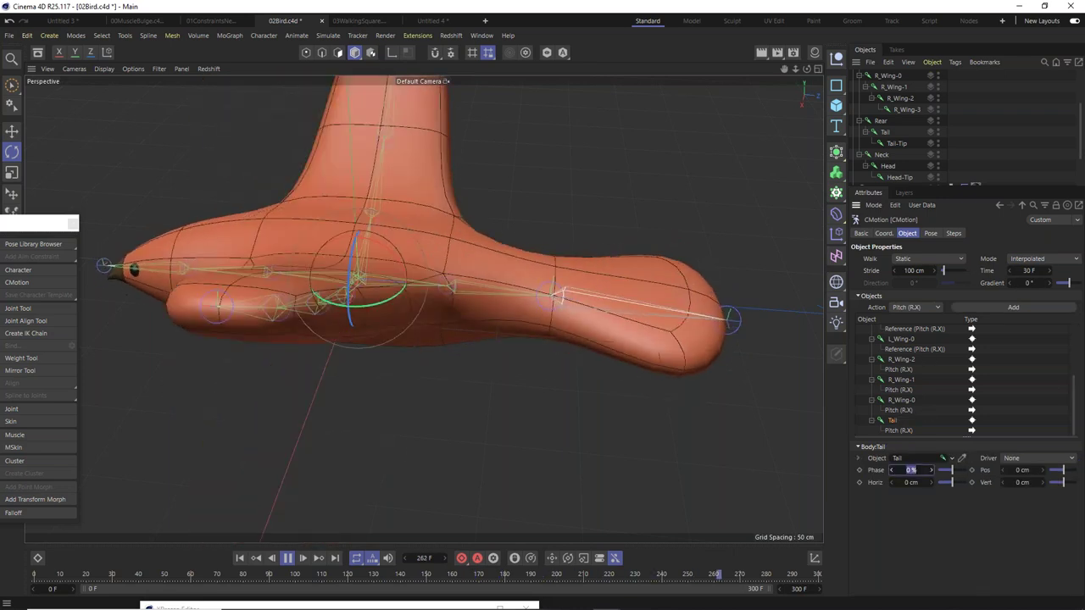
text(-10)
key(Return)
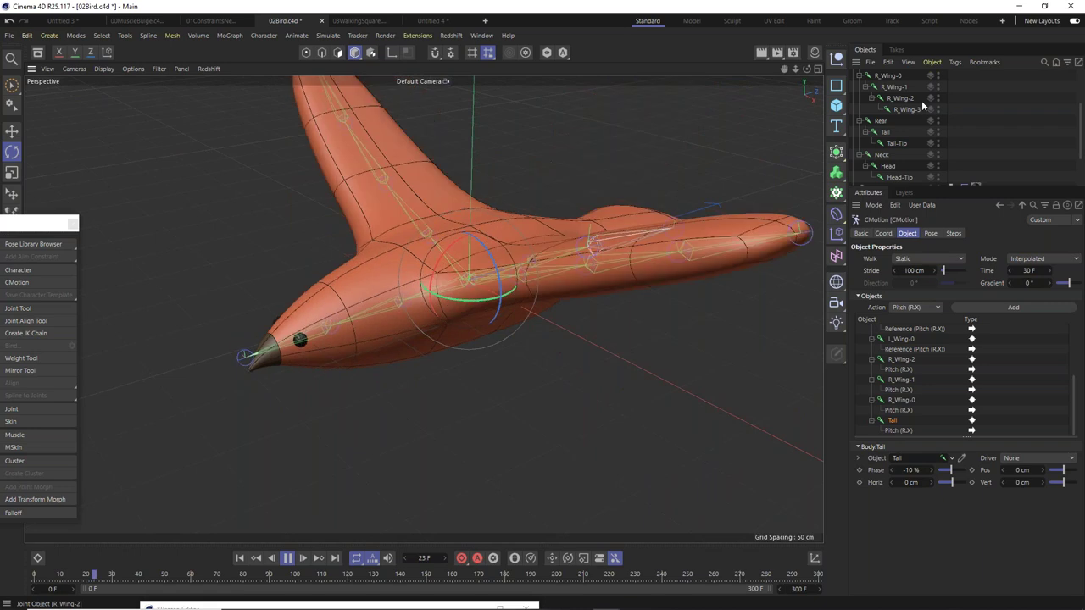
click(881, 155)
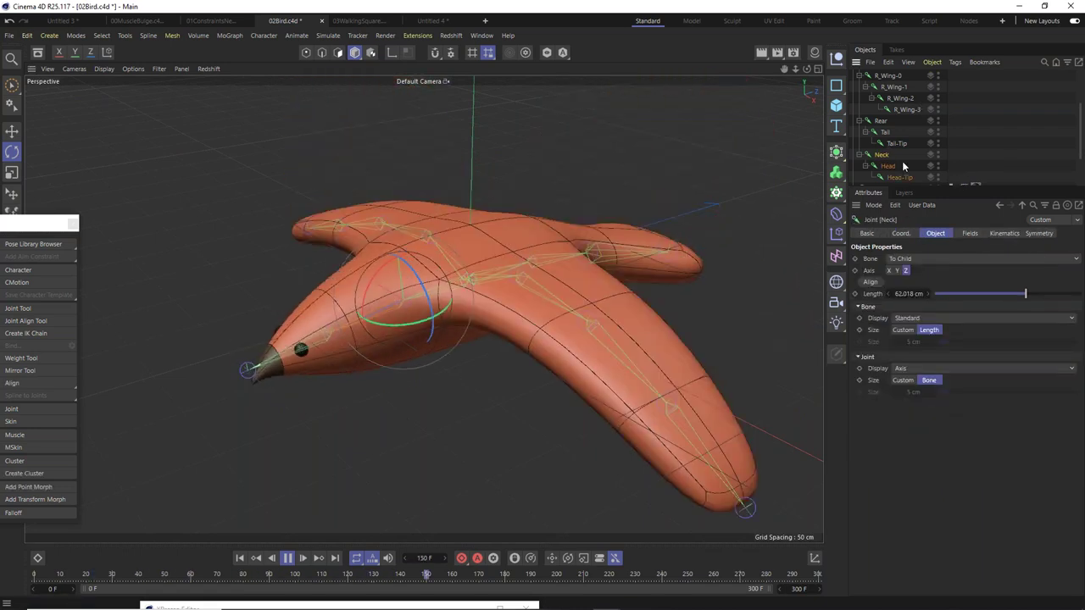
Rotate the Head joint so the bird's head turns to face left.
click(896, 167)
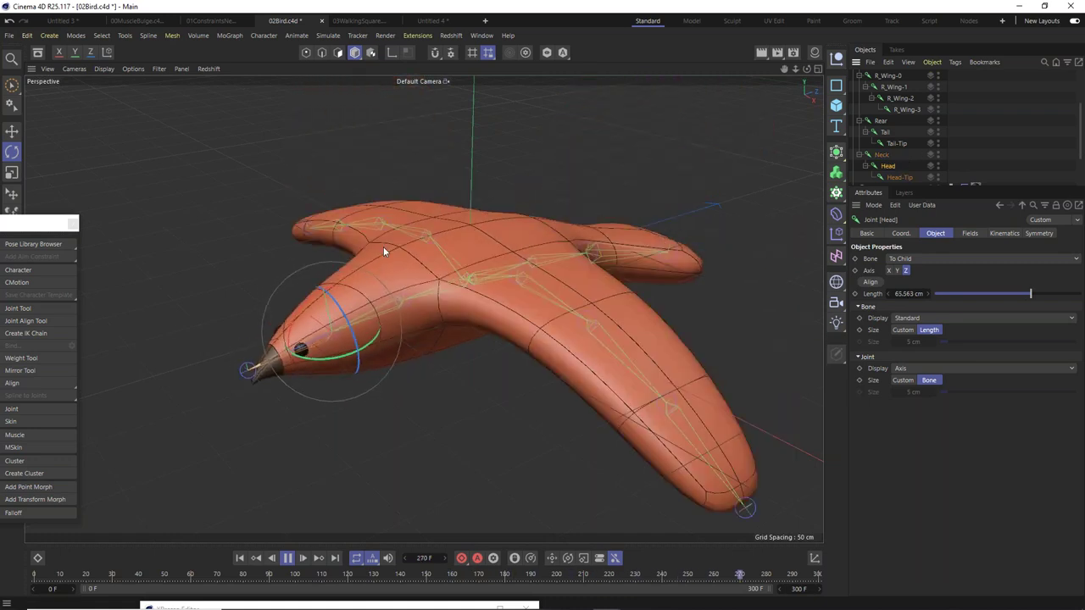
drag(343, 343, 316, 348)
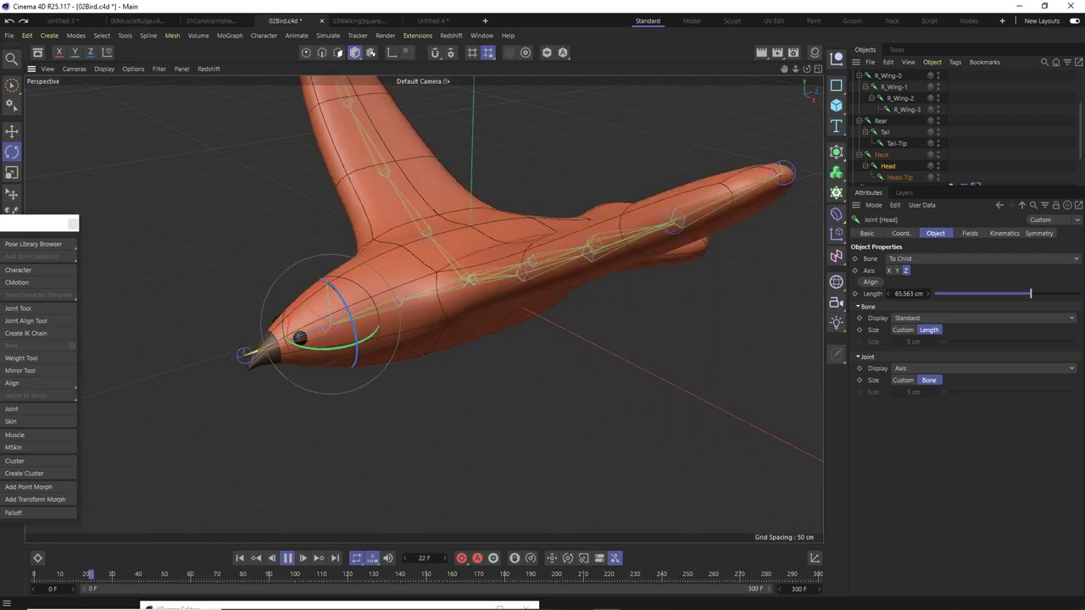
key(F8)
drag(150, 575, 84, 575)
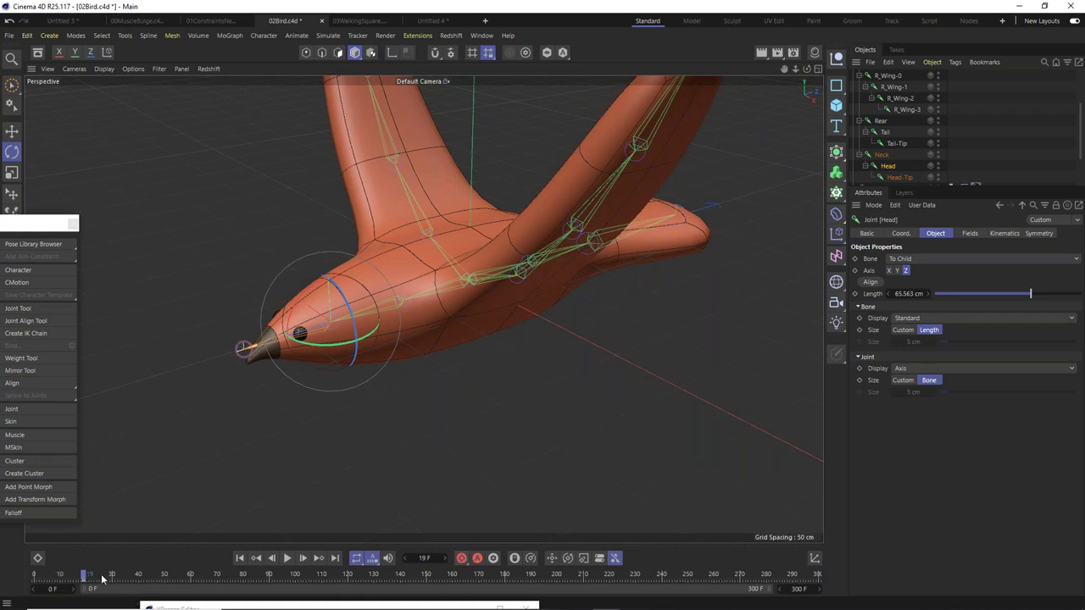
drag(102, 579, 166, 600)
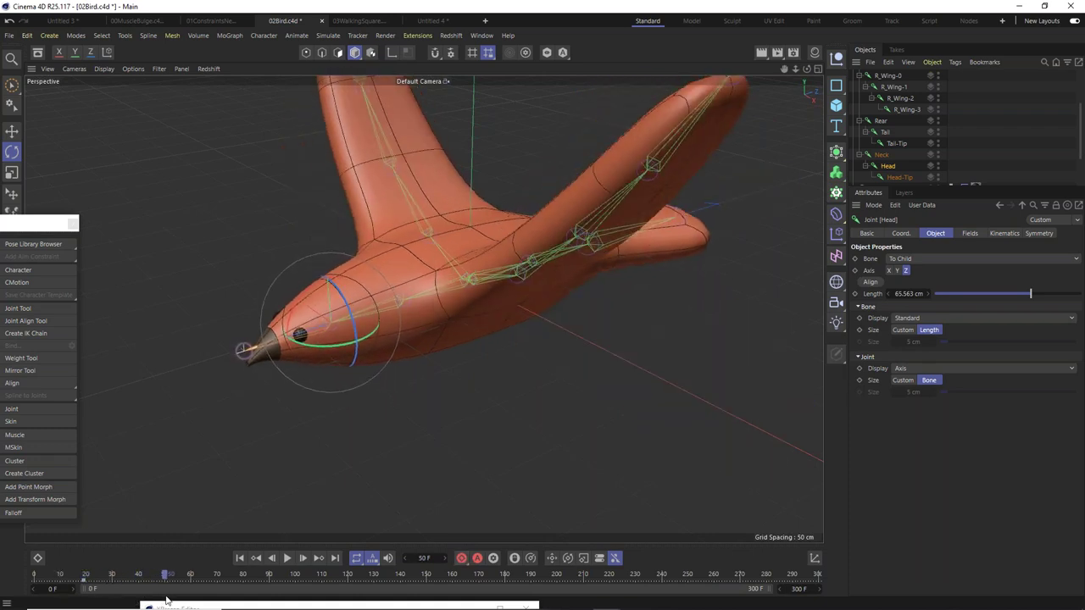
mouse_move(323, 337)
mouse_down()
mouse_move(354, 315)
mouse_move(365, 321)
mouse_move(337, 341)
mouse_move(306, 339)
mouse_move(314, 328)
mouse_move(315, 342)
mouse_up()
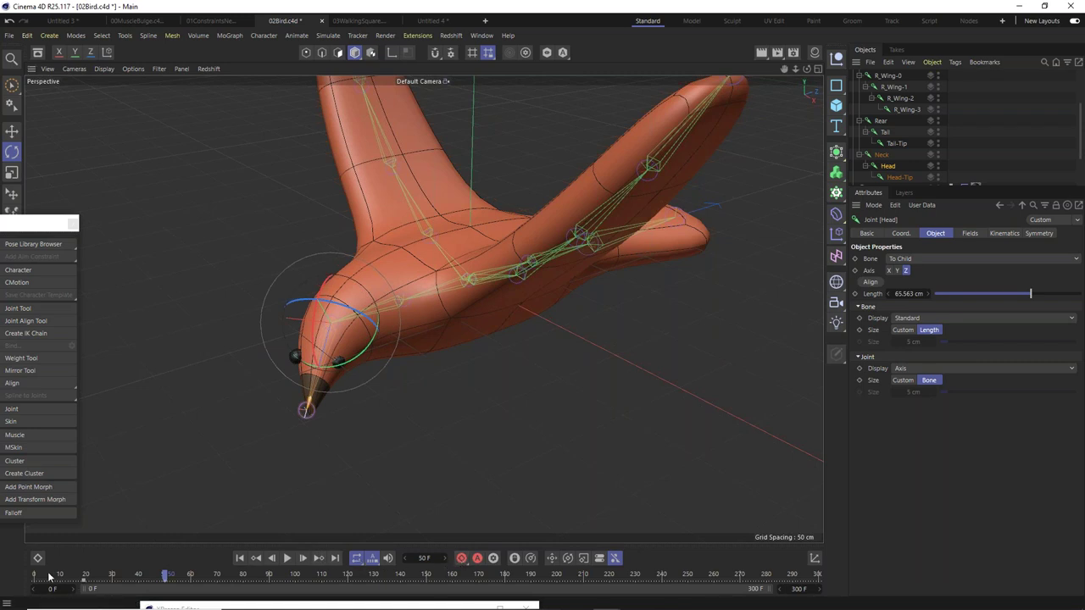
Move the head's key from frame 20 to a later frame, play back, then return to frame 0.
drag(48, 577, 320, 576)
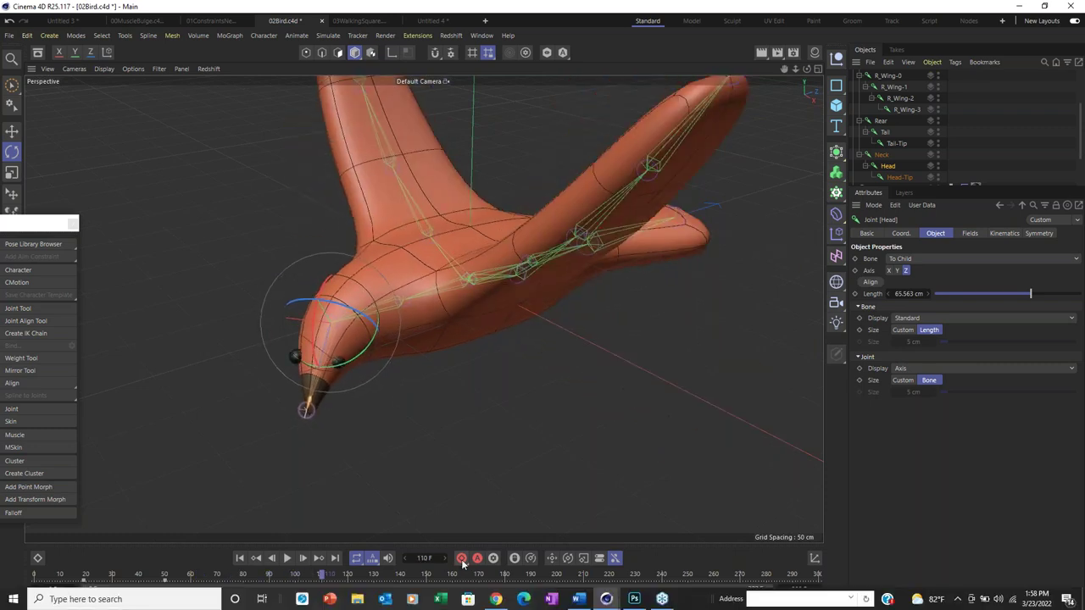
drag(321, 576, 371, 576)
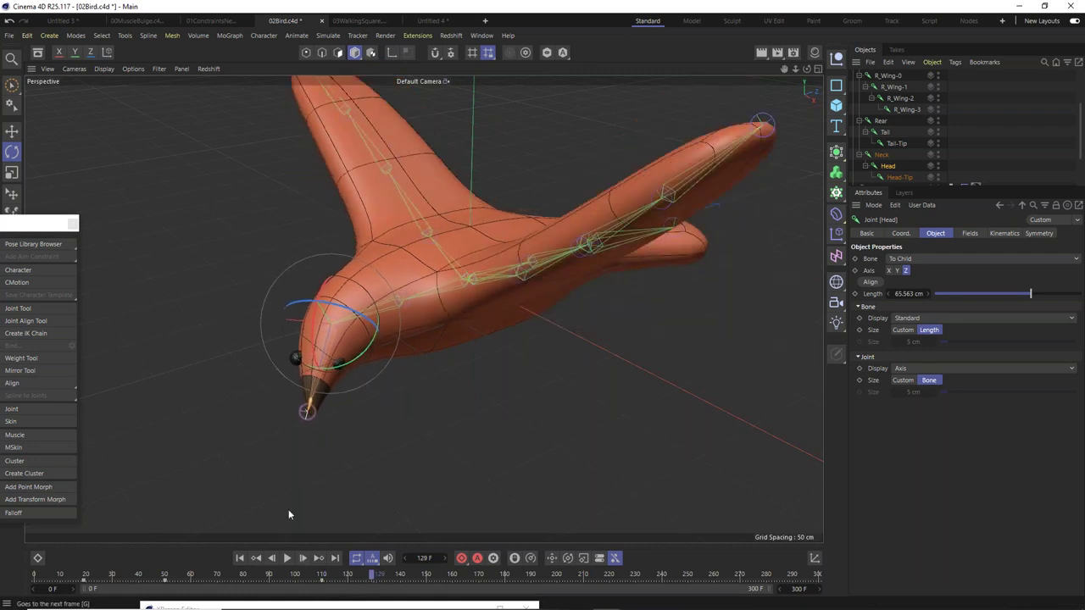
click(85, 585)
drag(133, 588, 375, 598)
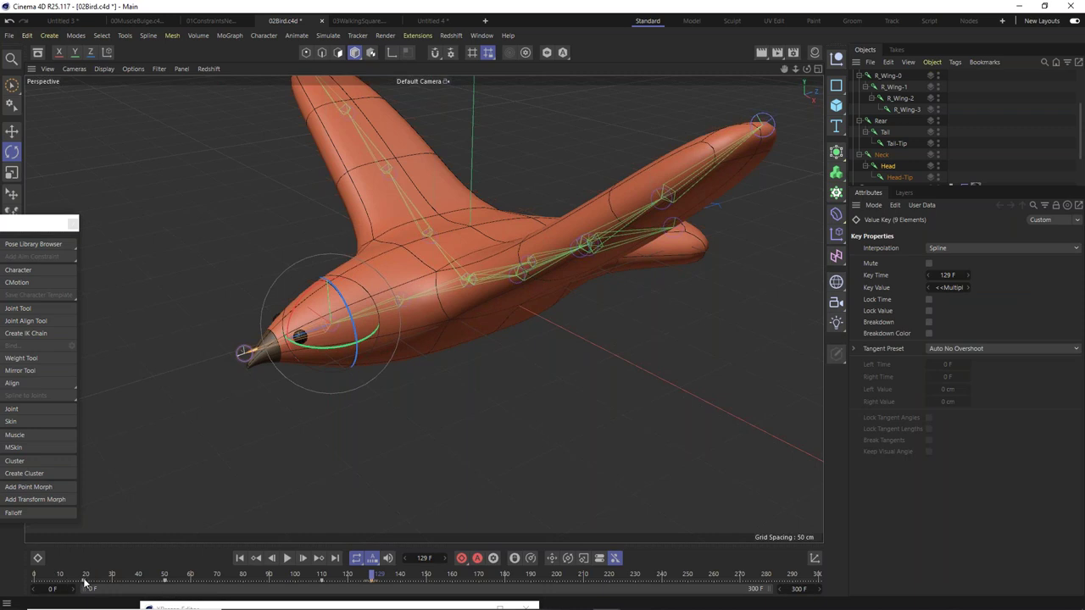
drag(85, 581, 83, 582)
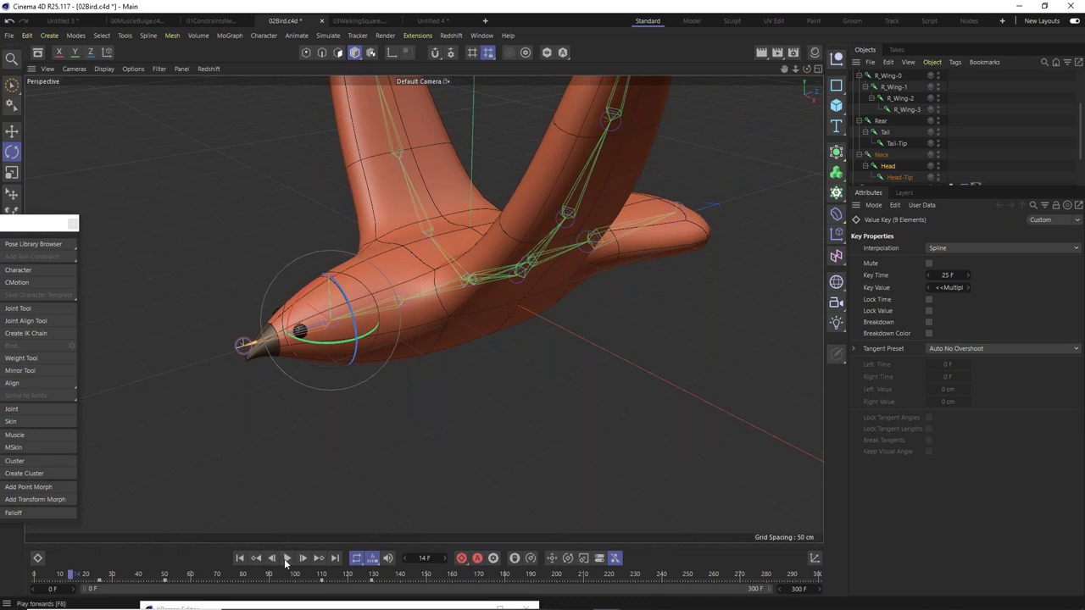
click(286, 558)
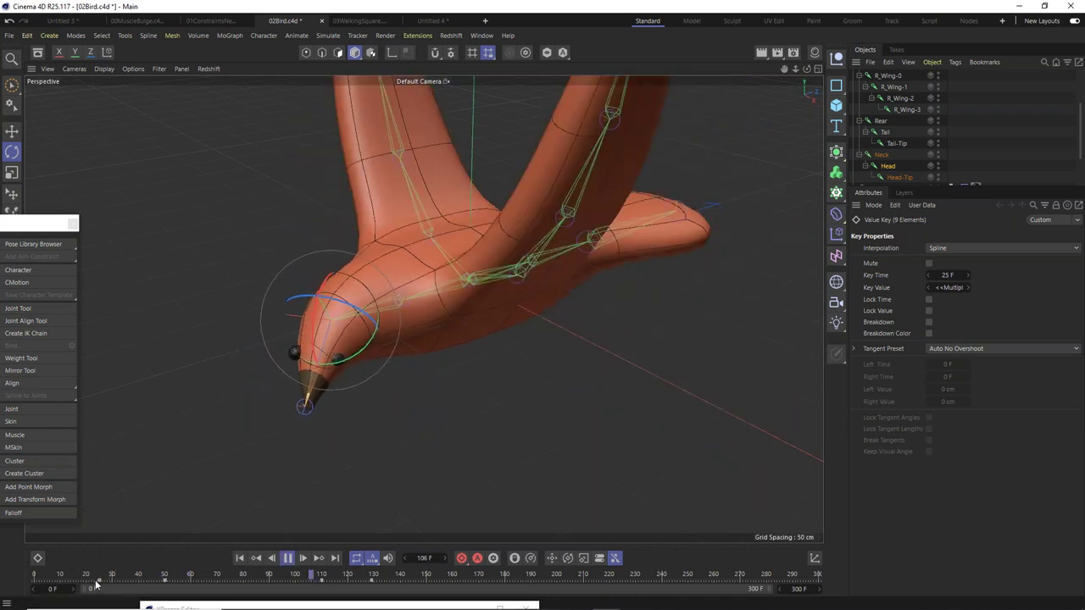
drag(98, 581, 105, 583)
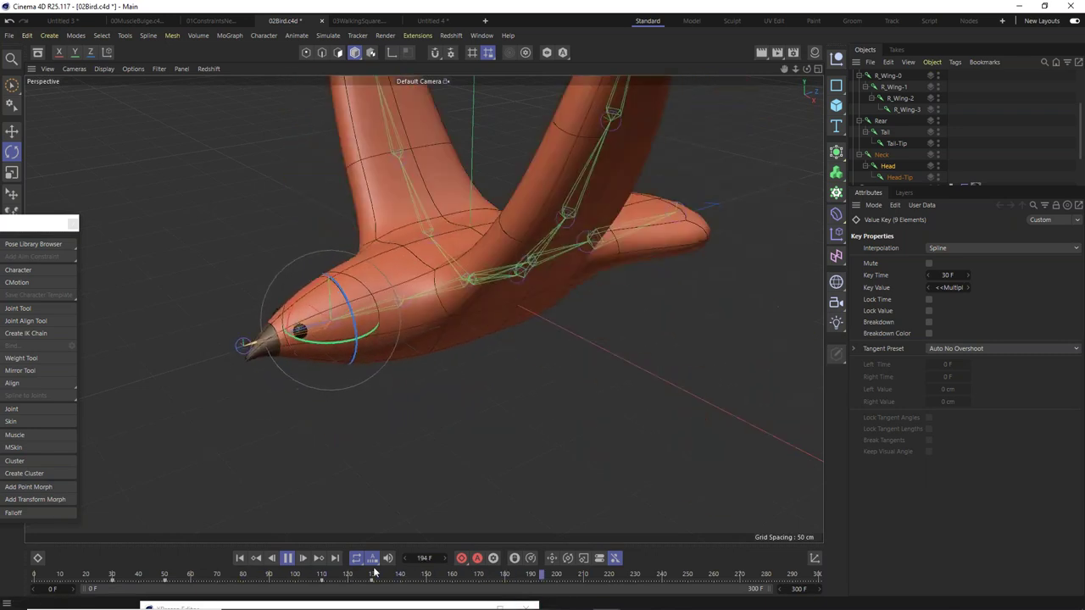
key(F8)
drag(94, 577, 34, 575)
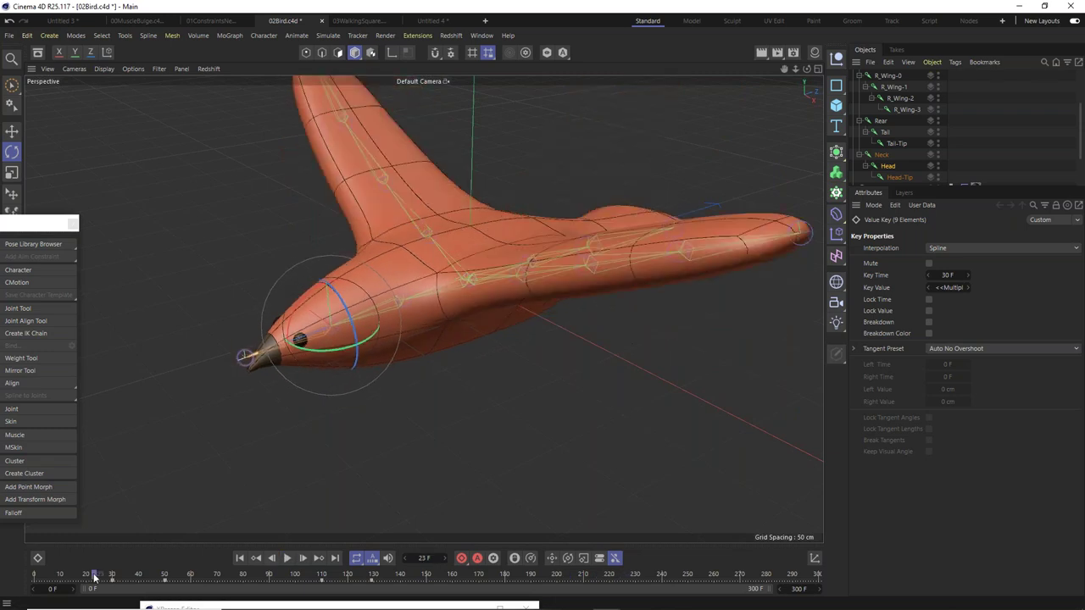
click(886, 74)
drag(452, 215, 473, 223)
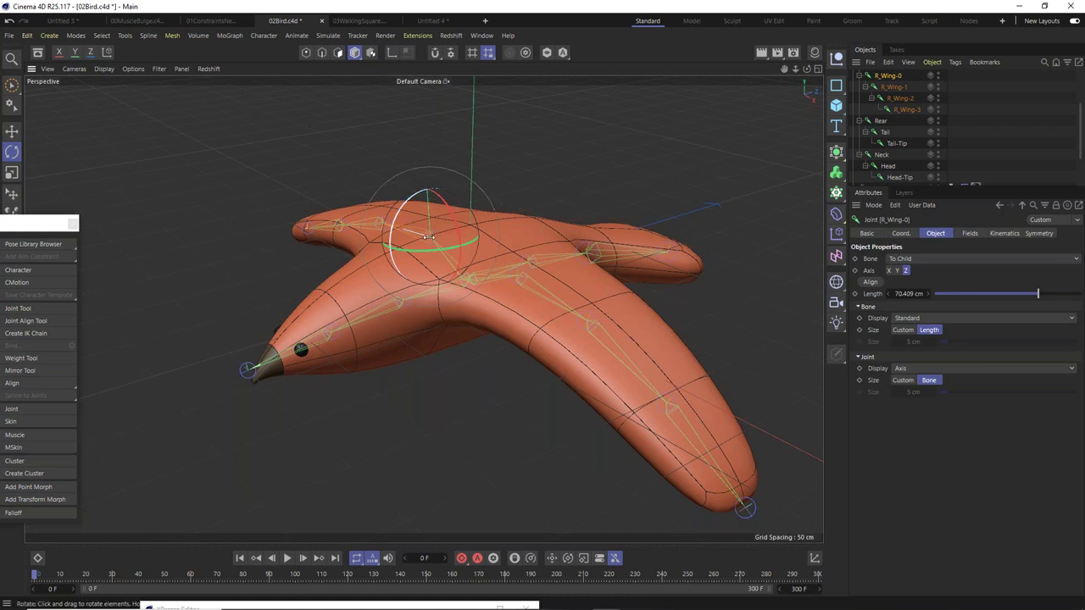
drag(414, 219, 407, 234)
key(ctrl+z)
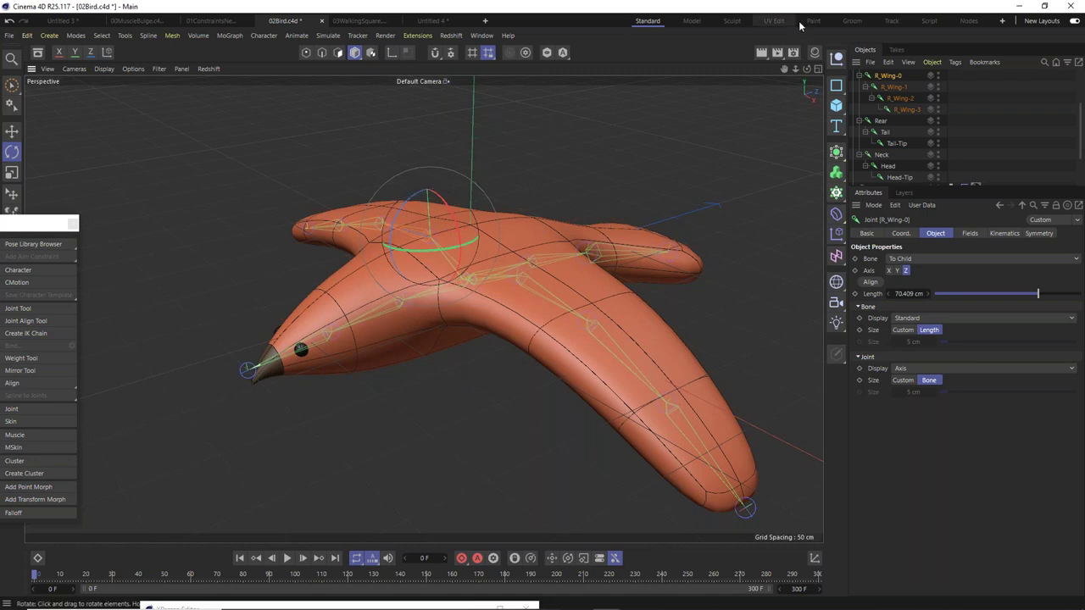
click(440, 442)
alt+drag(428, 427, 454, 247)
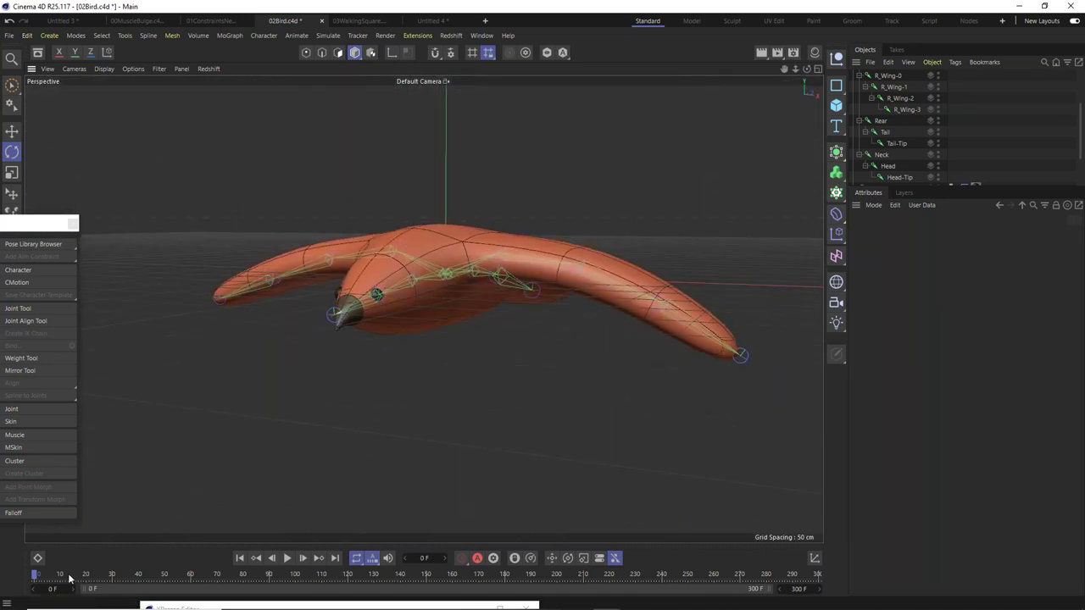
key(F8)
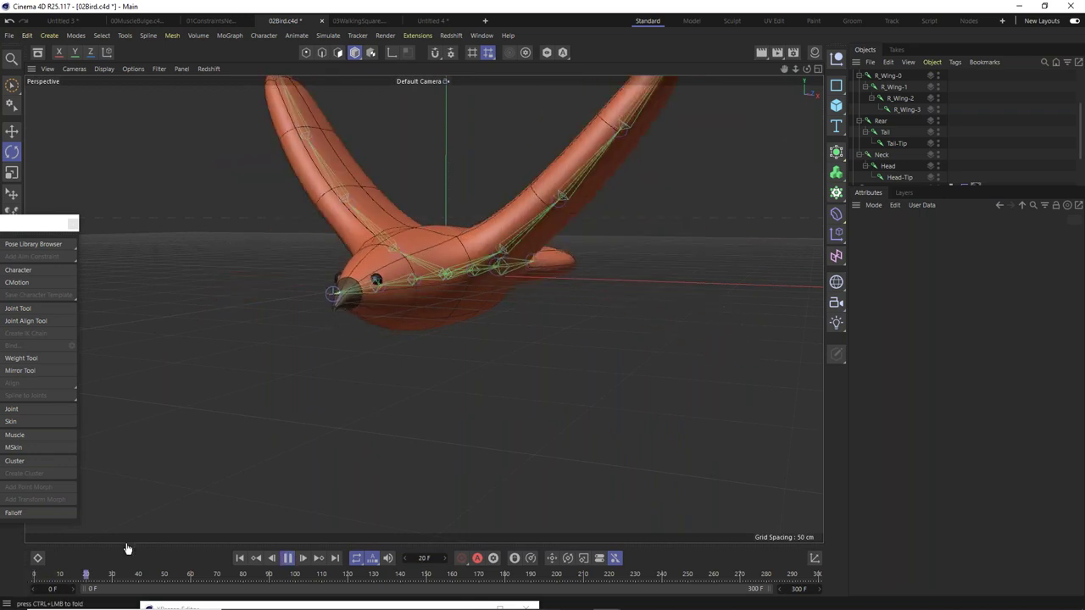
alt+drag(400, 395, 529, 252)
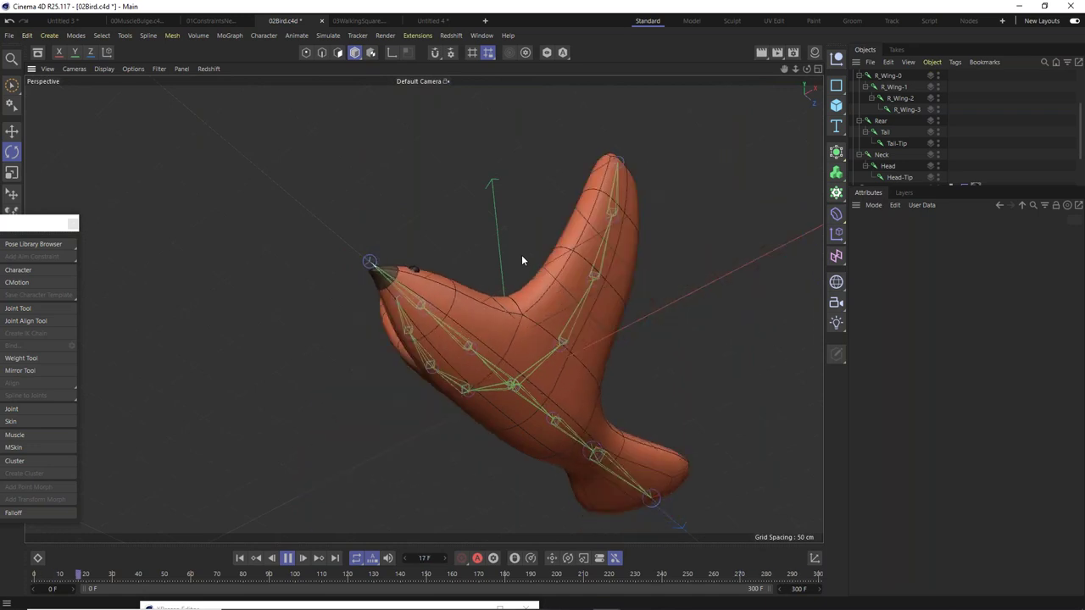
alt+drag(576, 305, 531, 374)
key(F8)
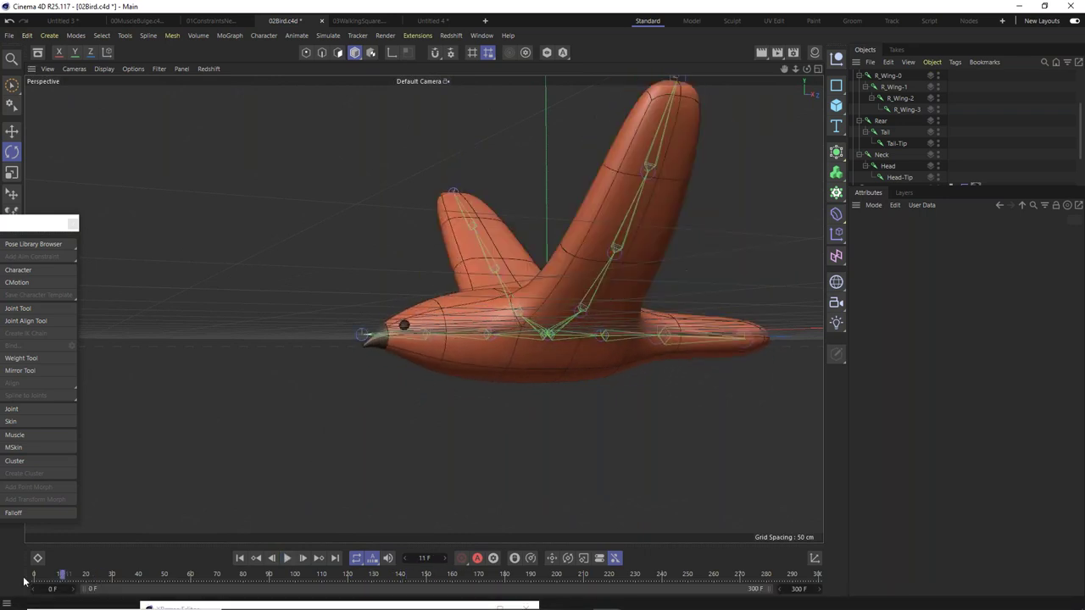
Set CMotion's Walk type to Line with a 500 cm stride.
key(shift+f)
scroll(933, 92, up, 2)
click(896, 77)
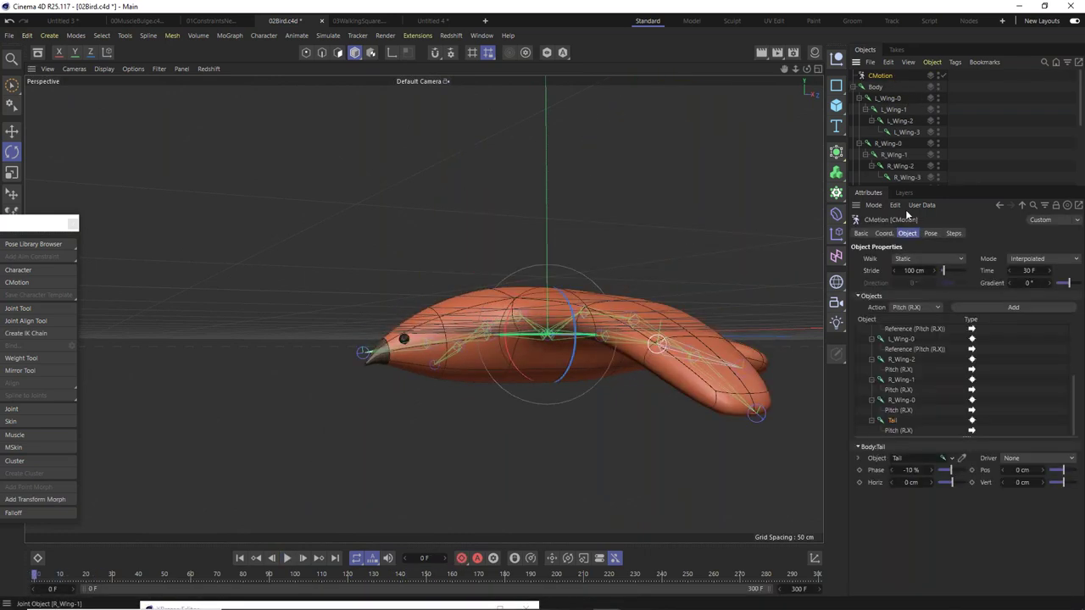
click(910, 263)
click(911, 284)
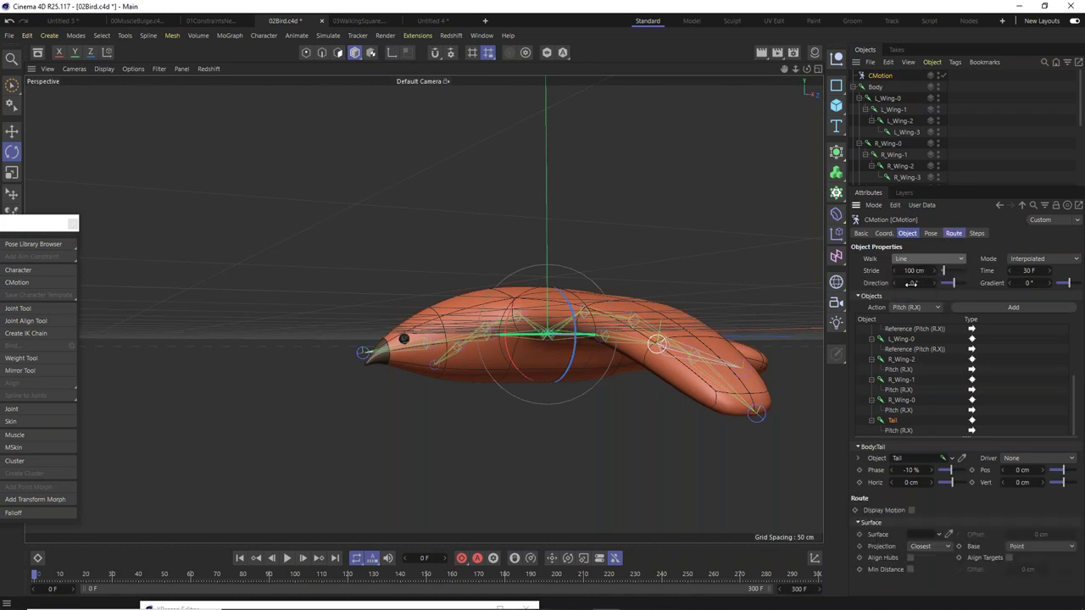
scroll(595, 360, down, 5)
alt+drag(596, 360, 398, 532)
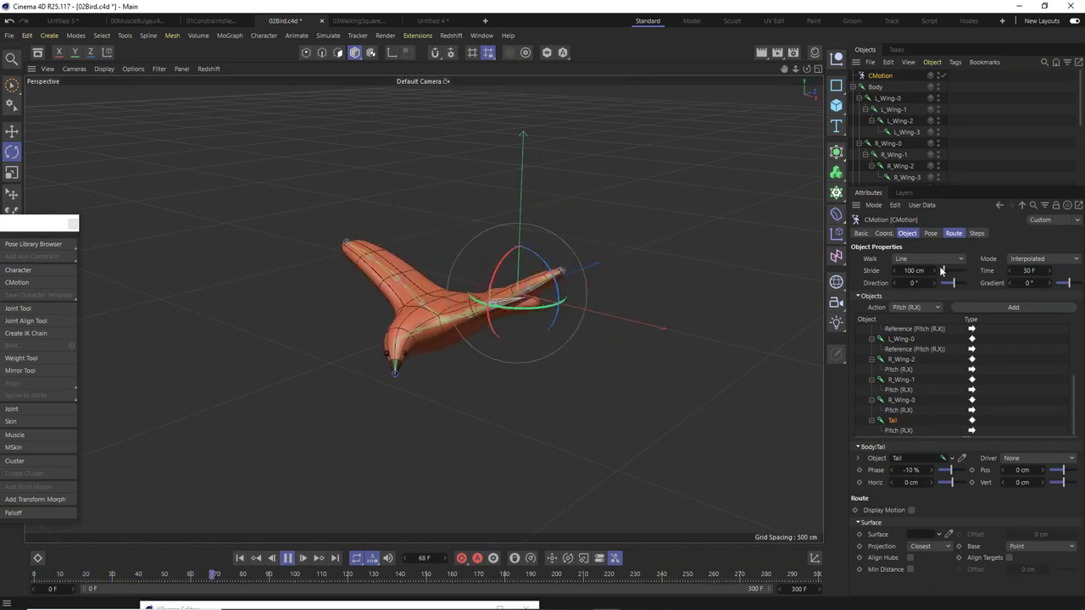
drag(909, 270, 929, 270)
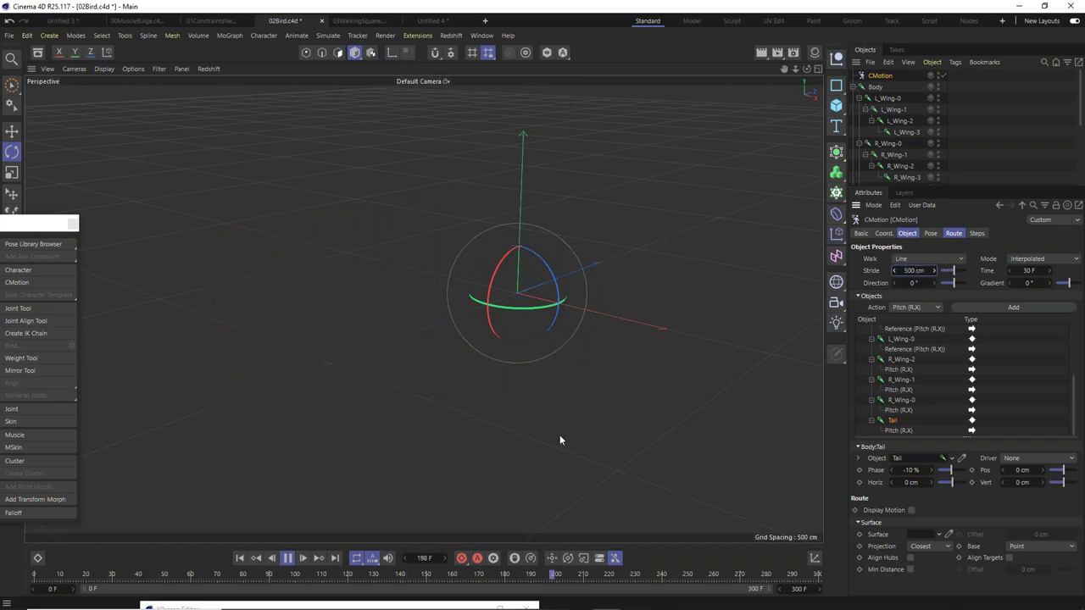
click(40, 578)
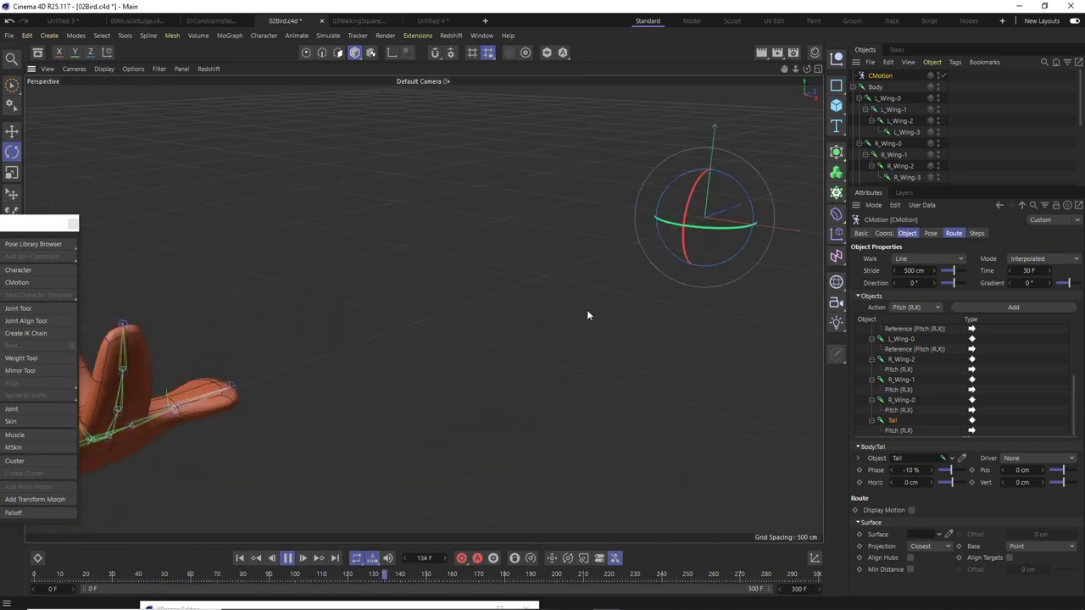
key(shift+f)
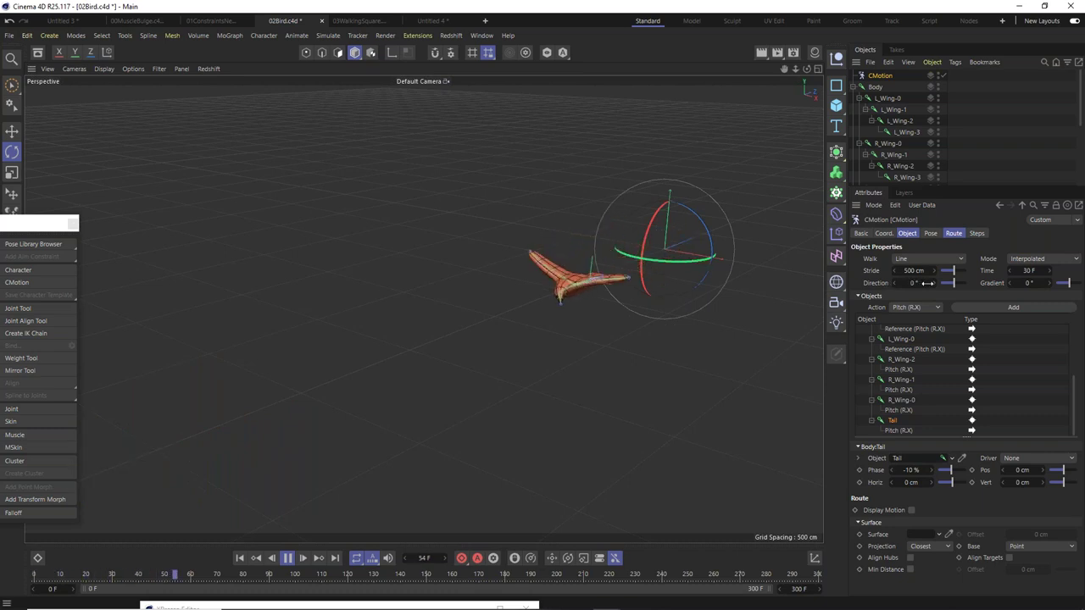
Test the Direction, leave it at 0°, set the Gradient to 15°, and rewind.
drag(937, 281, 951, 283)
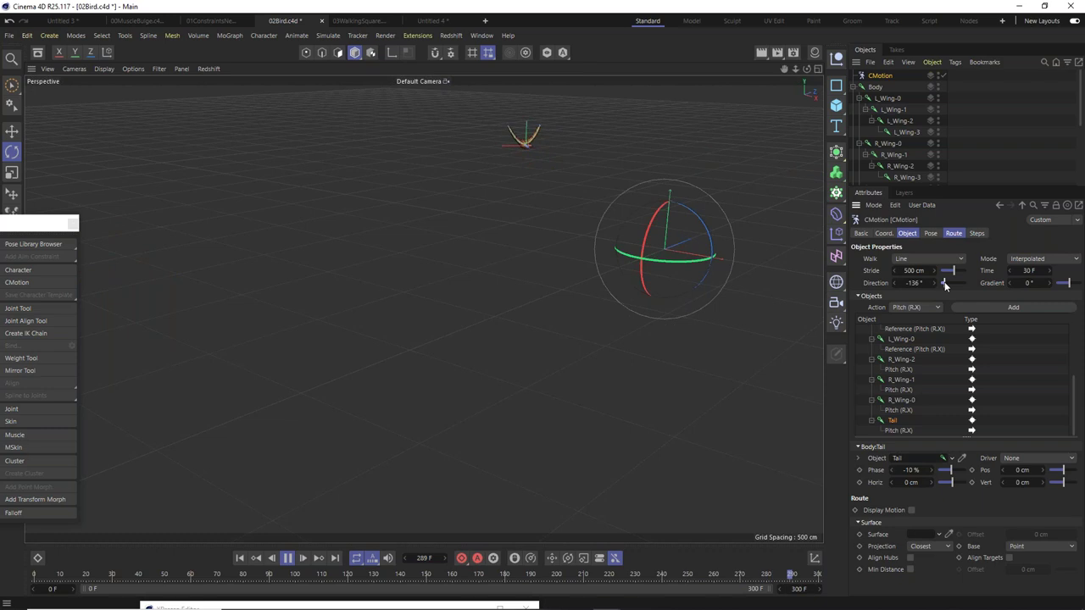
drag(944, 283, 947, 283)
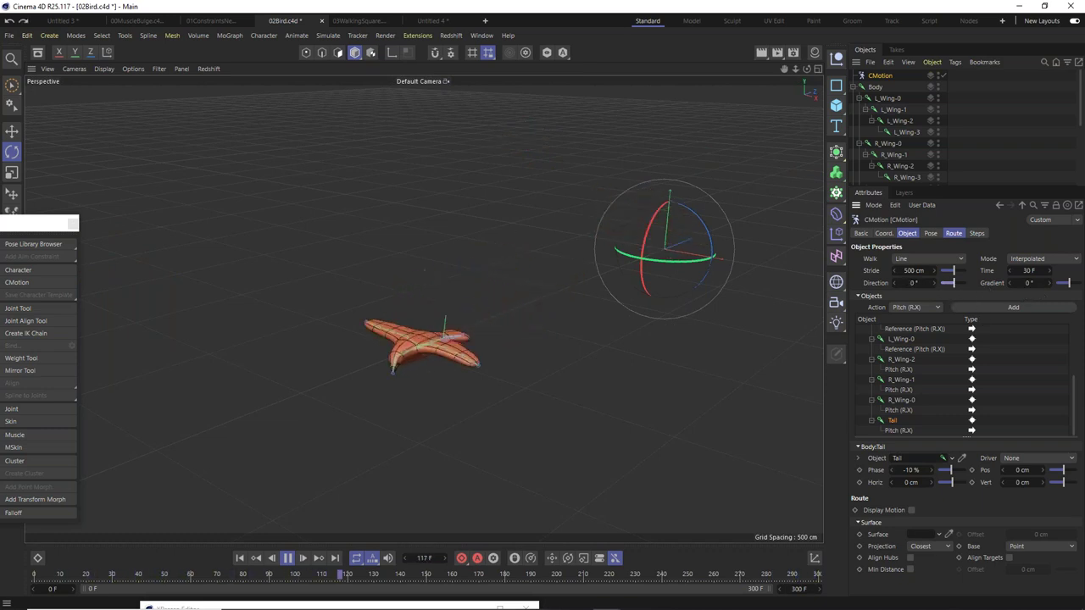
drag(1068, 283, 1060, 285)
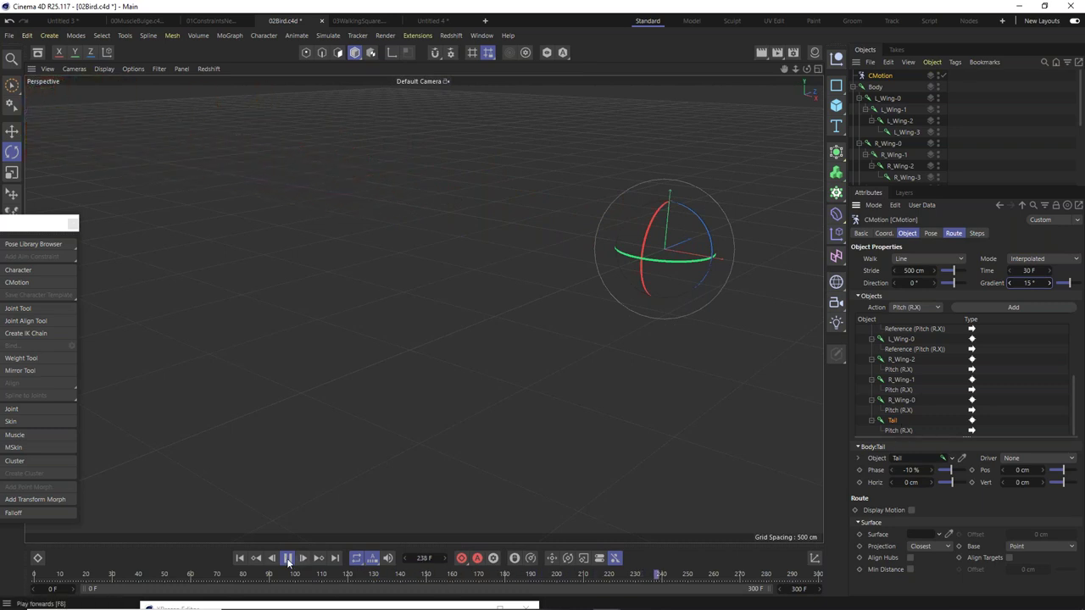
click(241, 558)
In the top view, frame the bird and close the floating character tools panel.
key(F2)
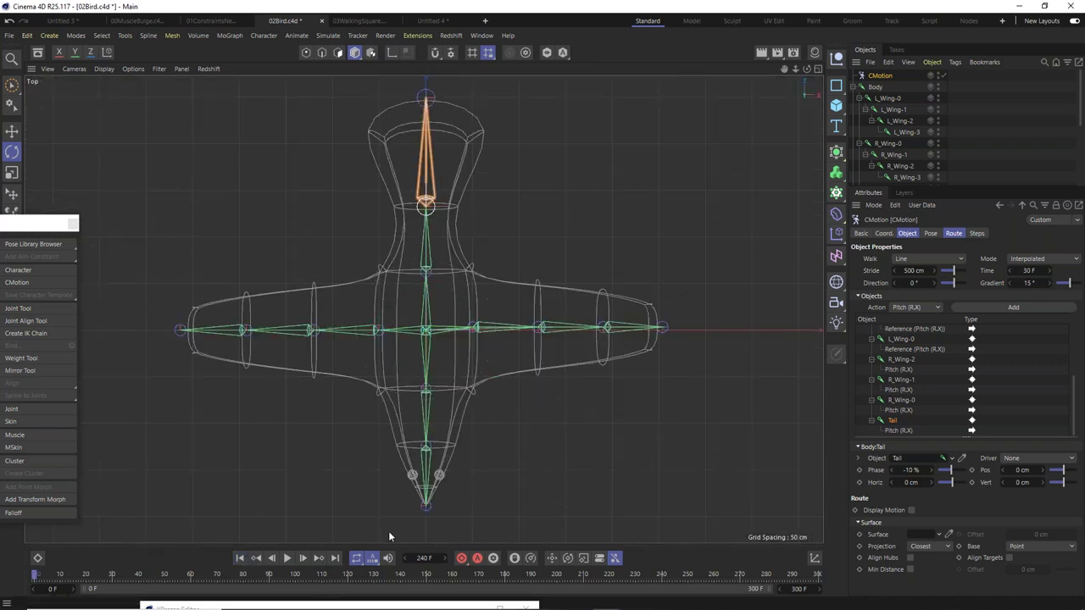
scroll(388, 534, down, 5)
alt+middle_drag(512, 374, 535, 141)
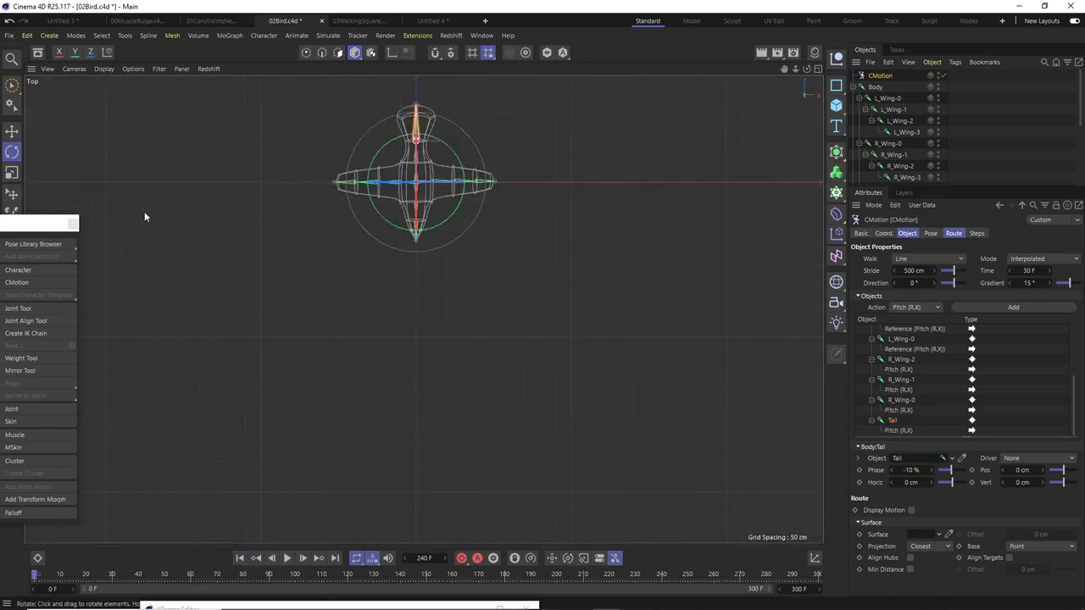
drag(30, 225, 103, 303)
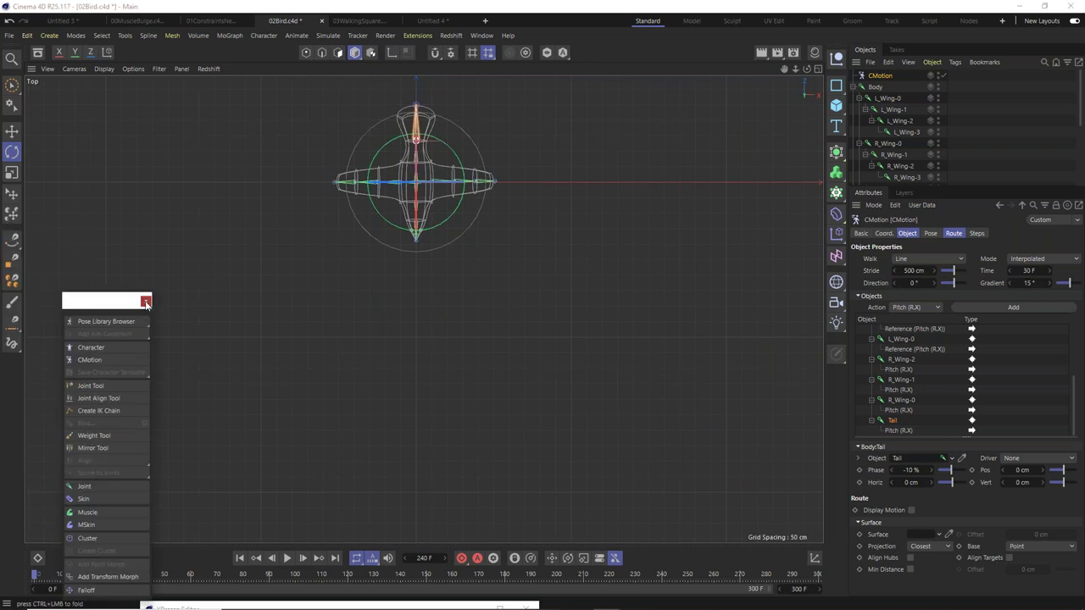
click(146, 303)
click(12, 240)
key(shift+f)
scroll(443, 283, down, 4)
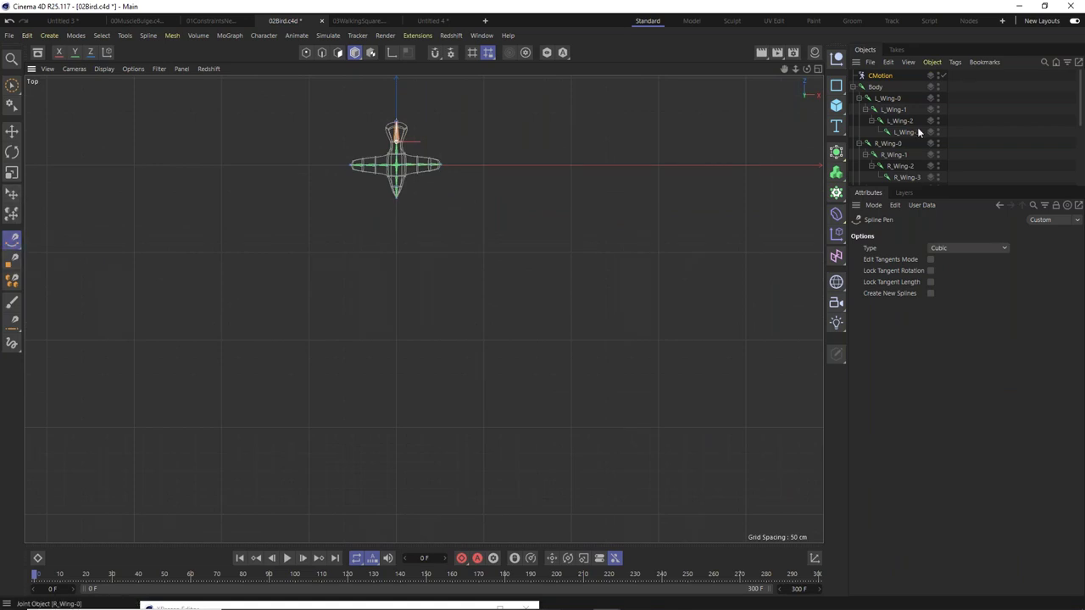
click(880, 76)
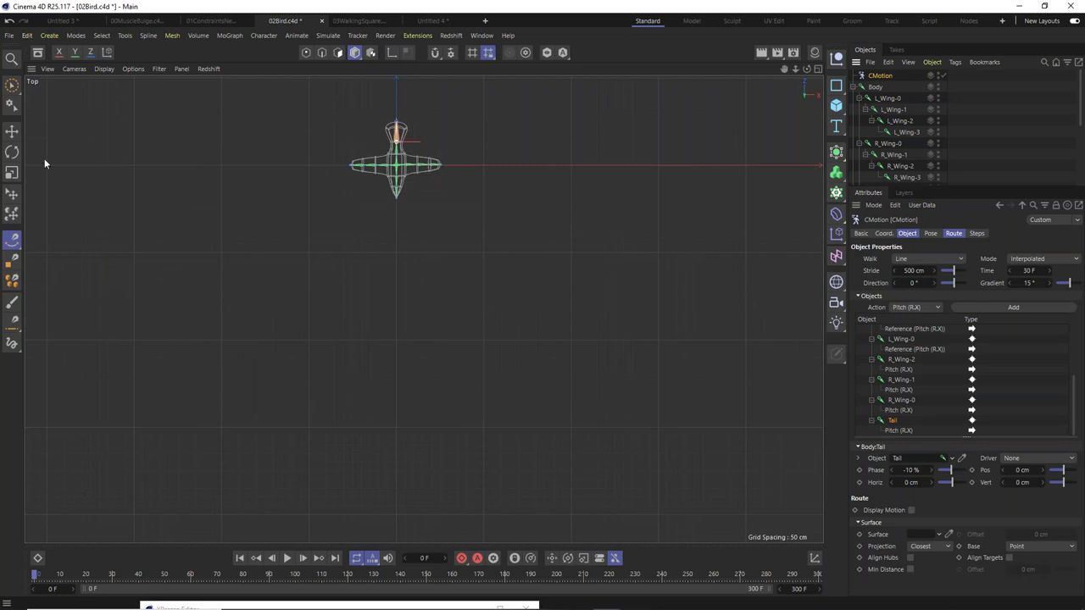
click(12, 243)
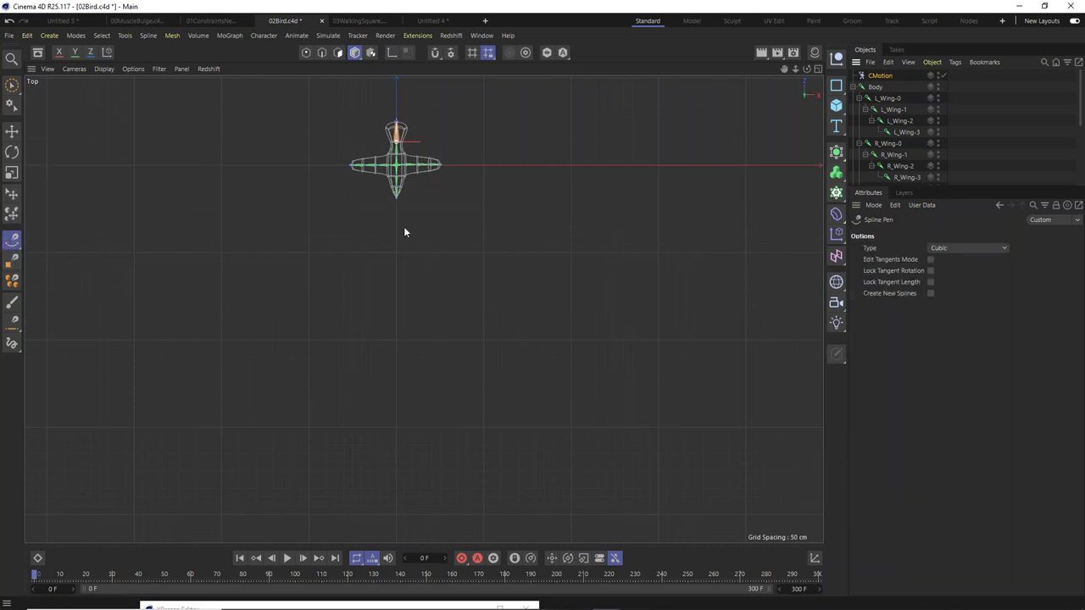
Draw a four-point spline path curving down and around to the right of the bird.
click(395, 216)
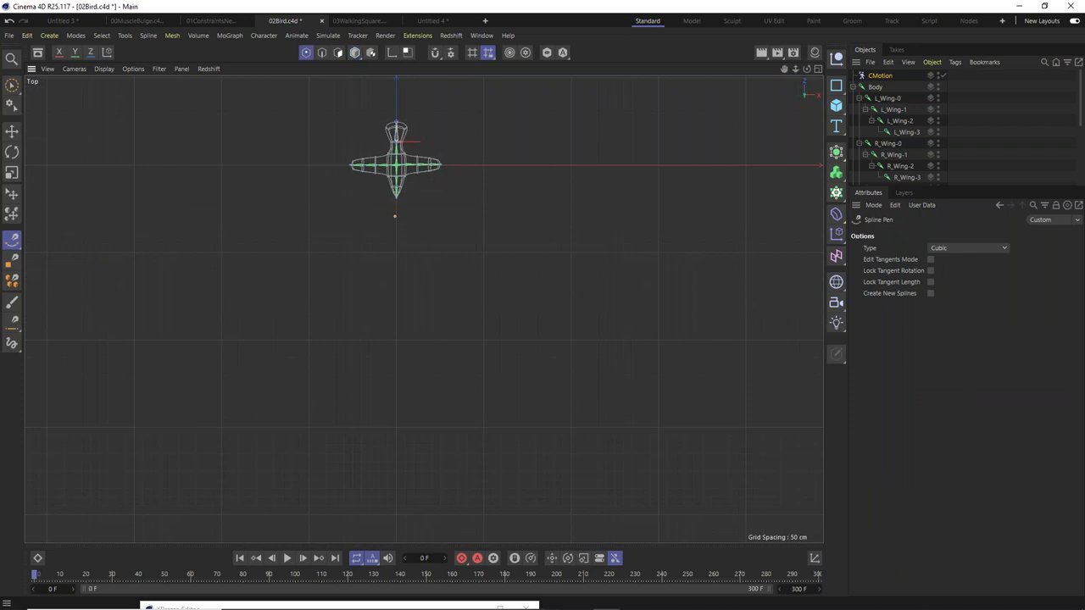
click(481, 490)
click(793, 513)
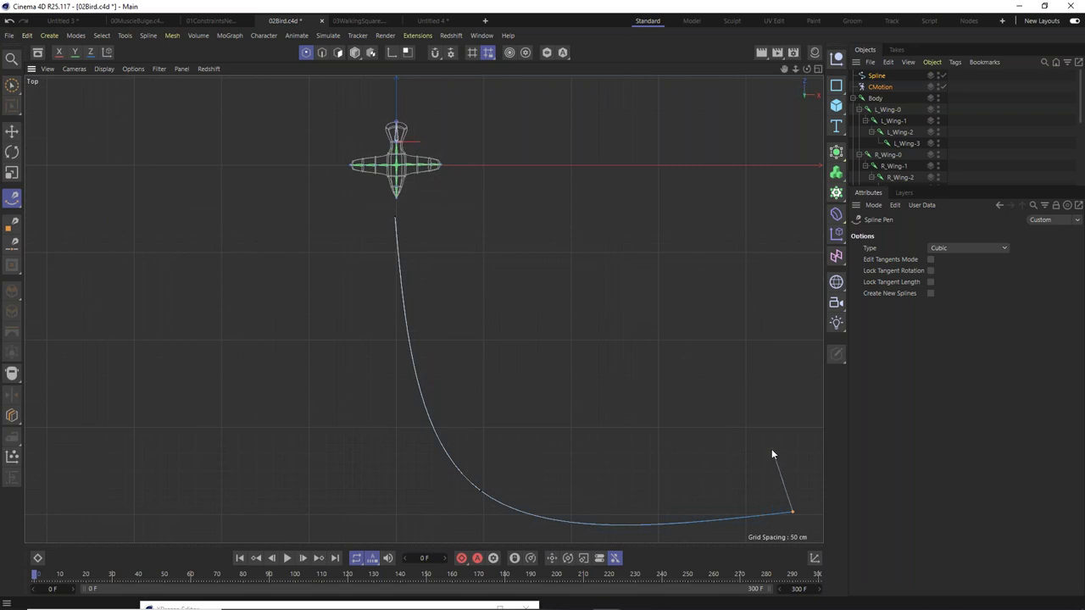
alt+middle_drag(771, 449, 580, 418)
click(781, 176)
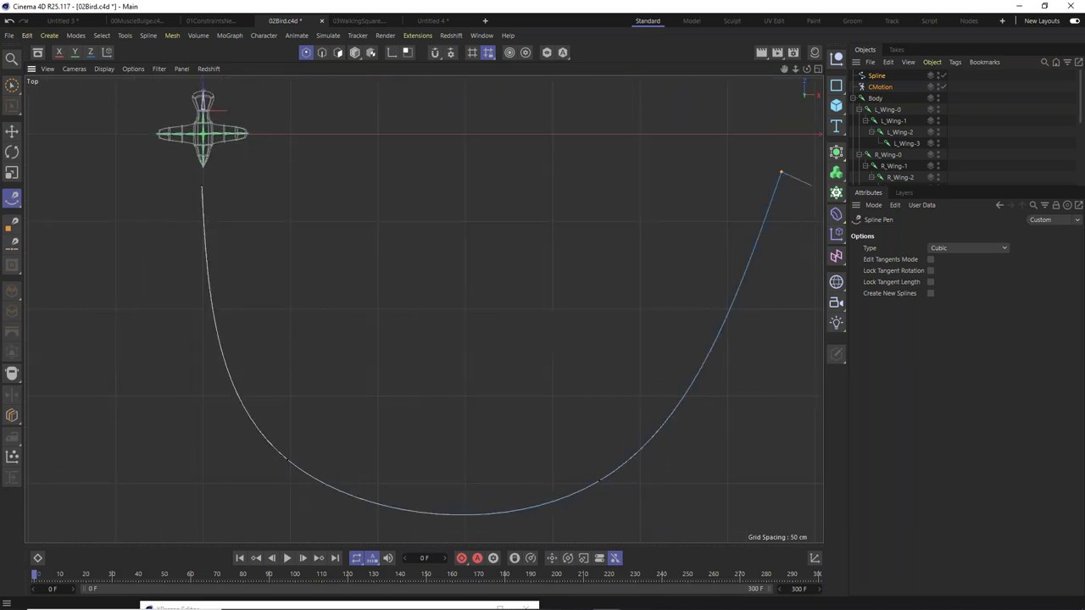
Return to Perspective view and zoom and pan to frame the curve and bird.
key(F1)
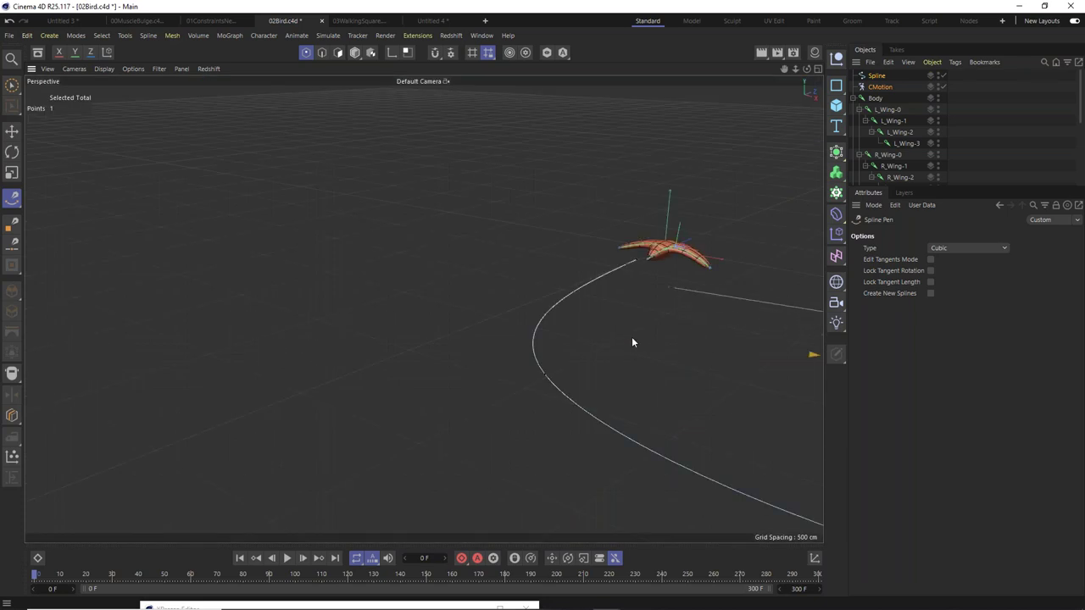
scroll(593, 315, down, 4)
scroll(593, 315, down, 2)
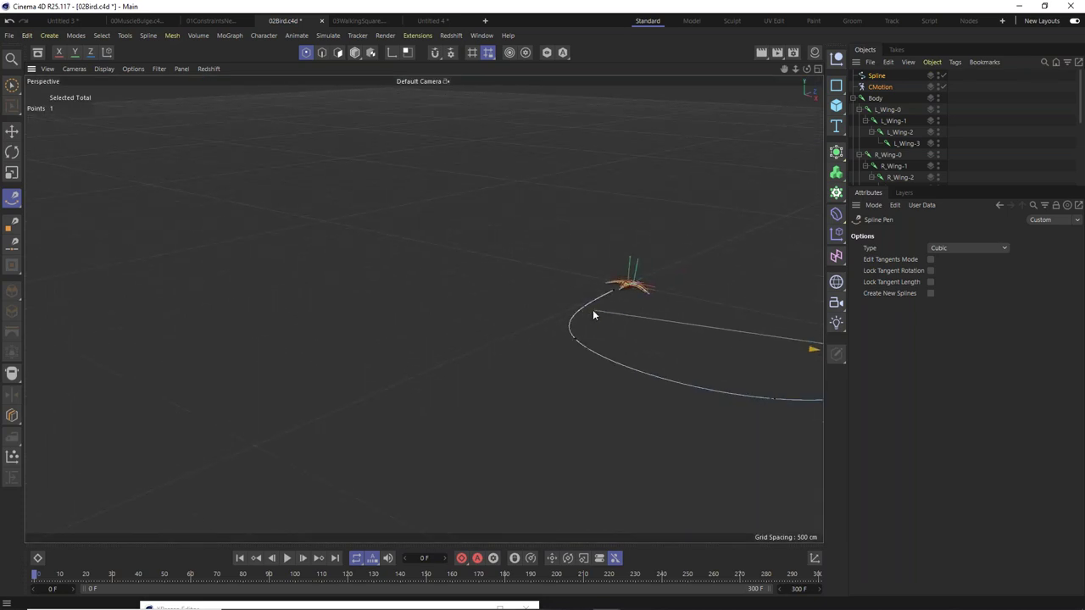
alt+middle_drag(649, 318, 387, 303)
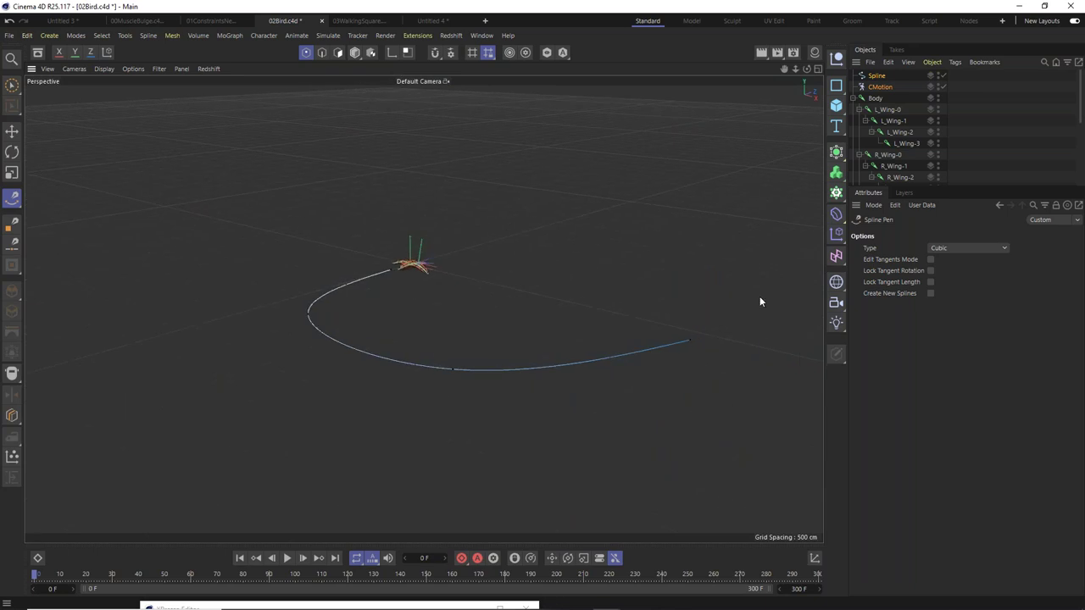
click(879, 87)
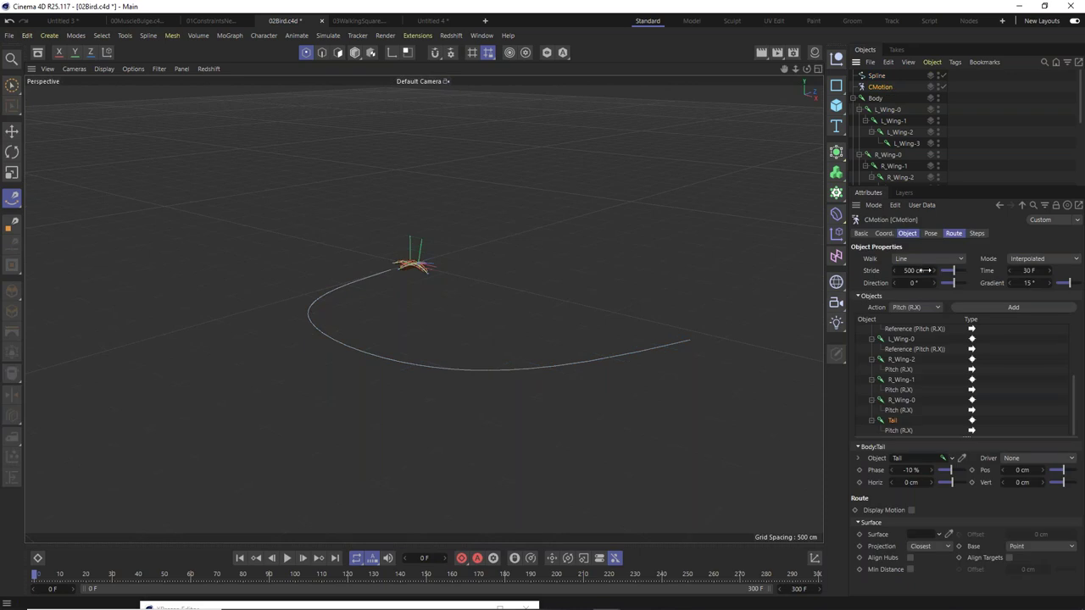
Set CMotion's walk mode to Path with the Spline as its path, and play the animation.
click(928, 259)
click(926, 293)
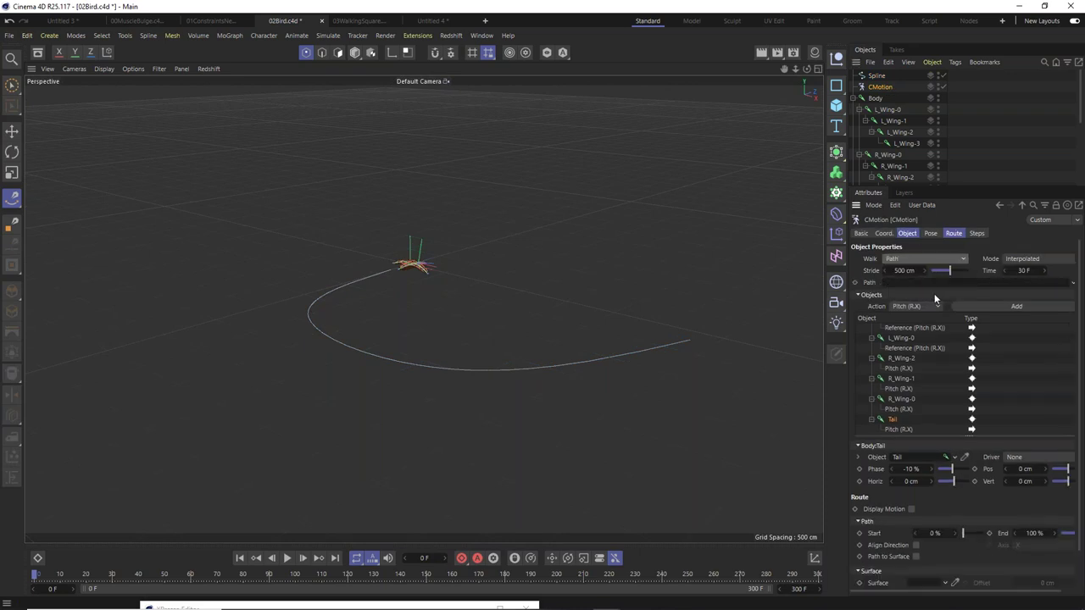
drag(880, 78, 880, 77)
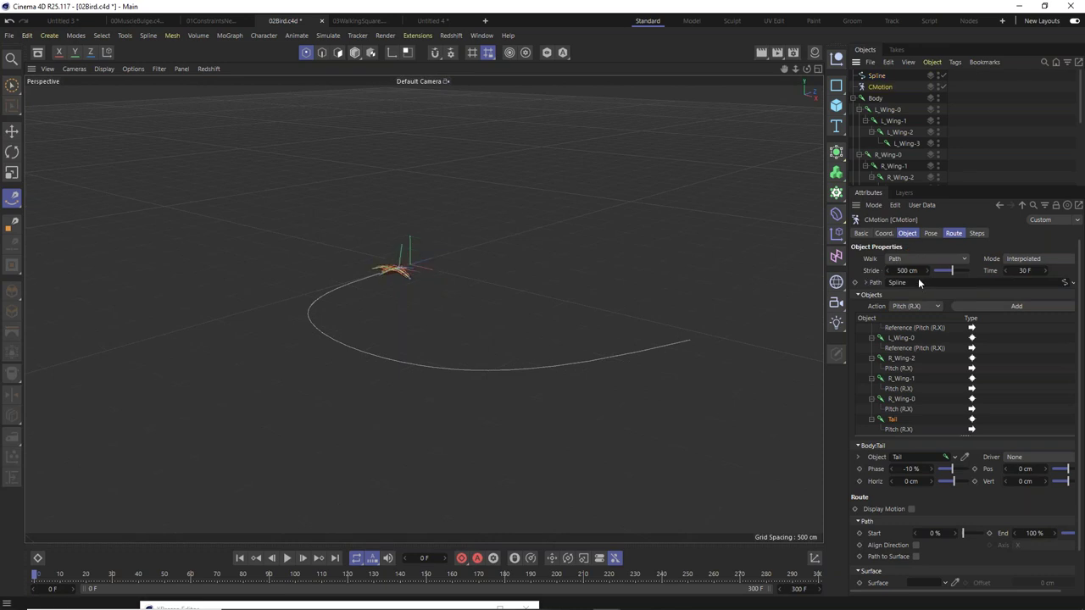
click(289, 557)
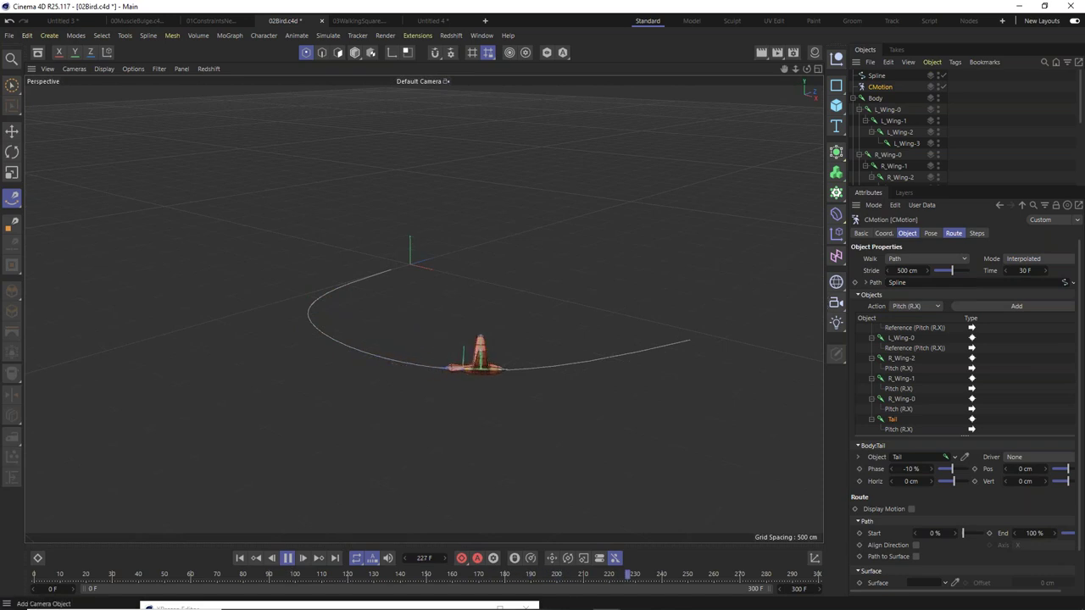
Try CMotion stride lengths of 100 cm, then 1000 cm.
double_click(907, 270)
text(1)
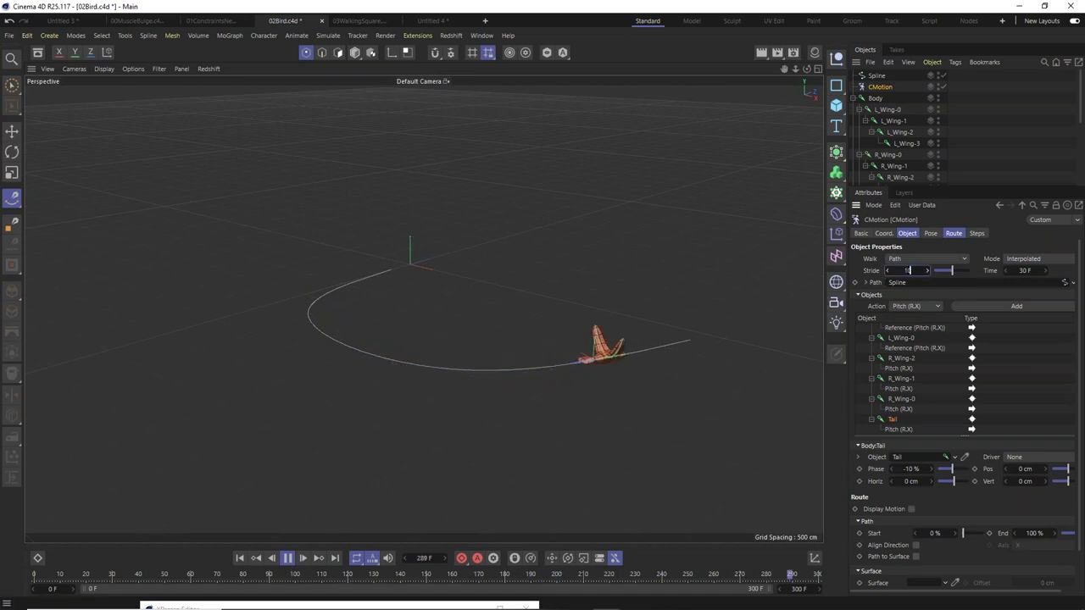
text(00)
key(Return)
double_click(905, 269)
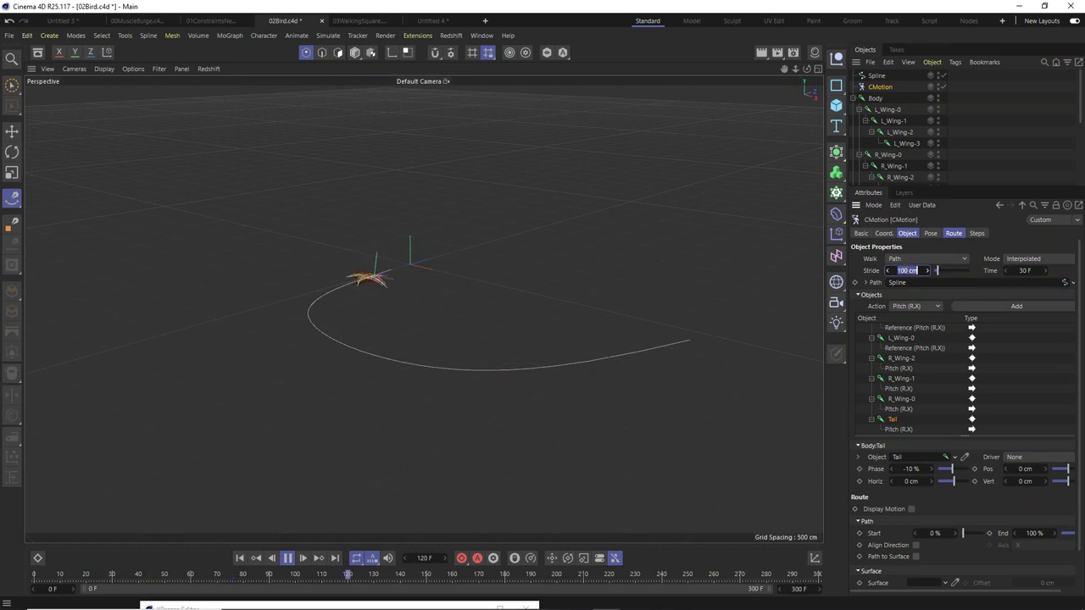
text(1000)
key(Return)
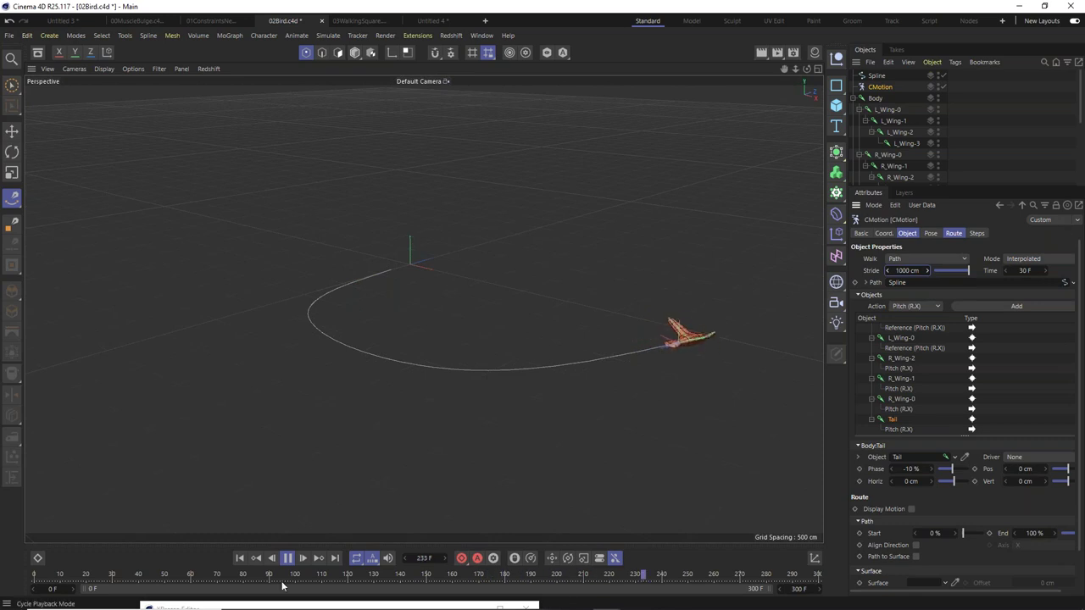
Rewind and replay the flight to watch the bird flap around the spline, then stop.
click(34, 576)
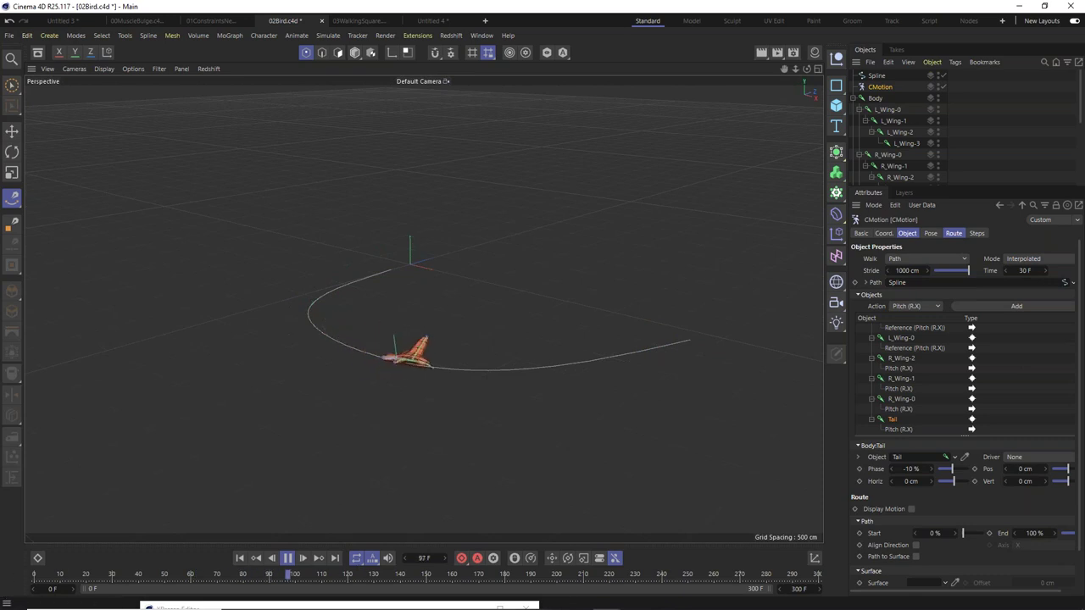
click(291, 559)
click(35, 576)
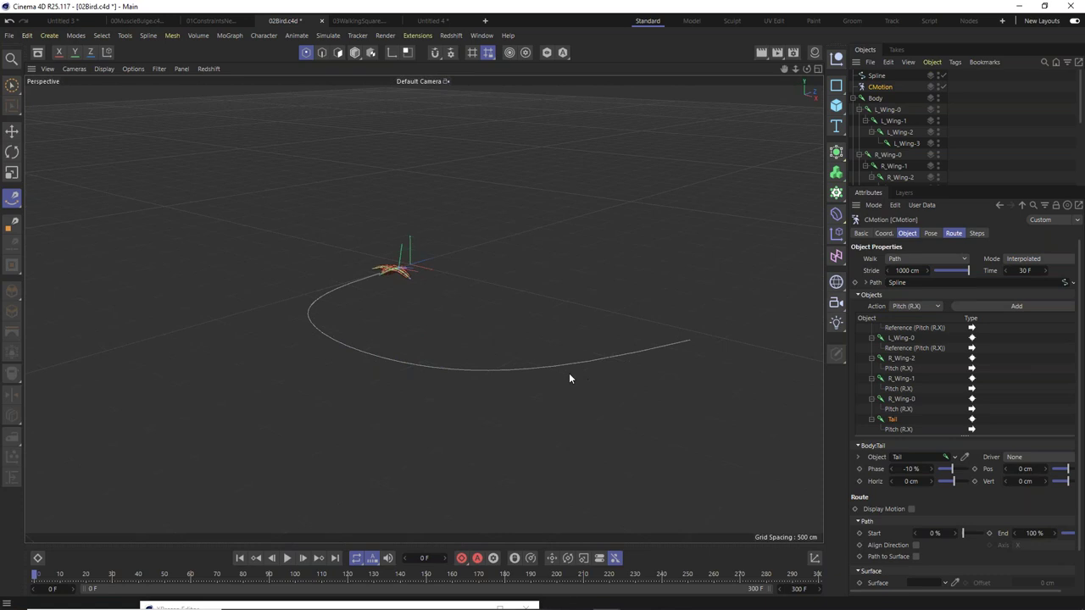
click(288, 559)
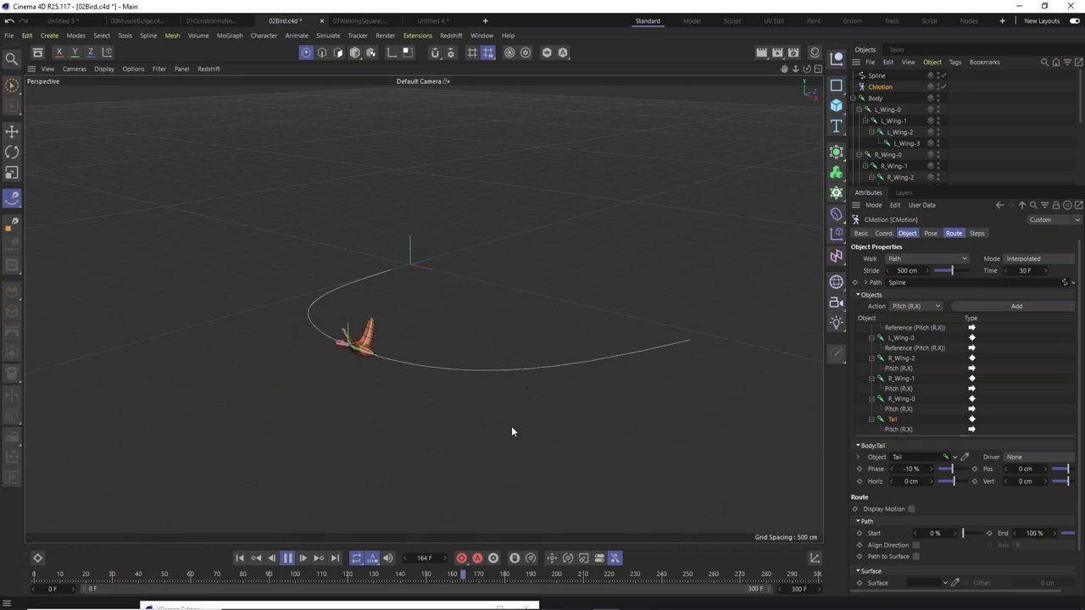
mouse_move(496, 599)
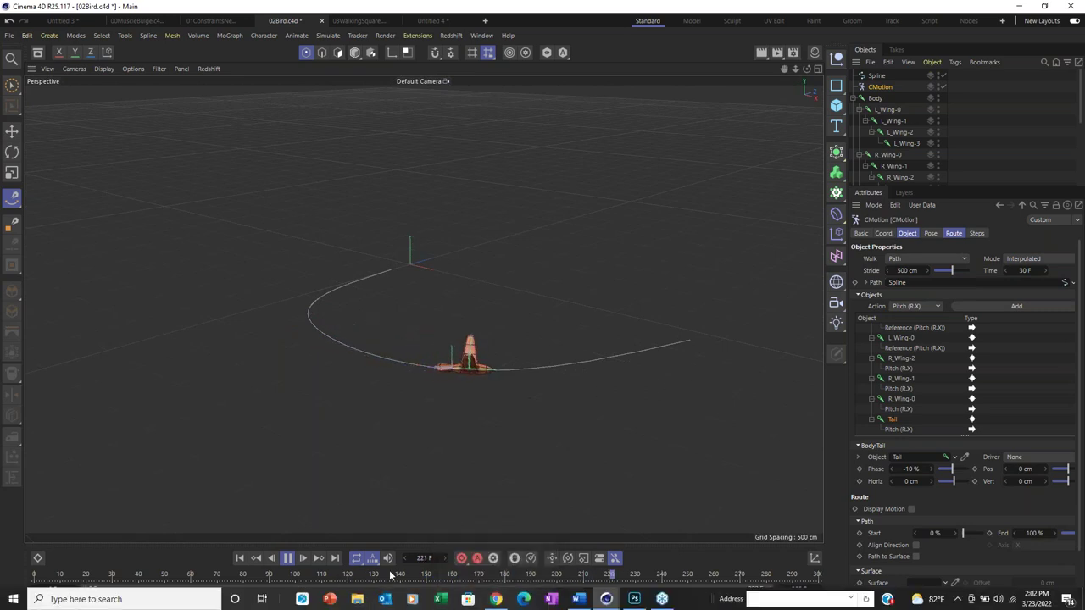
click(287, 557)
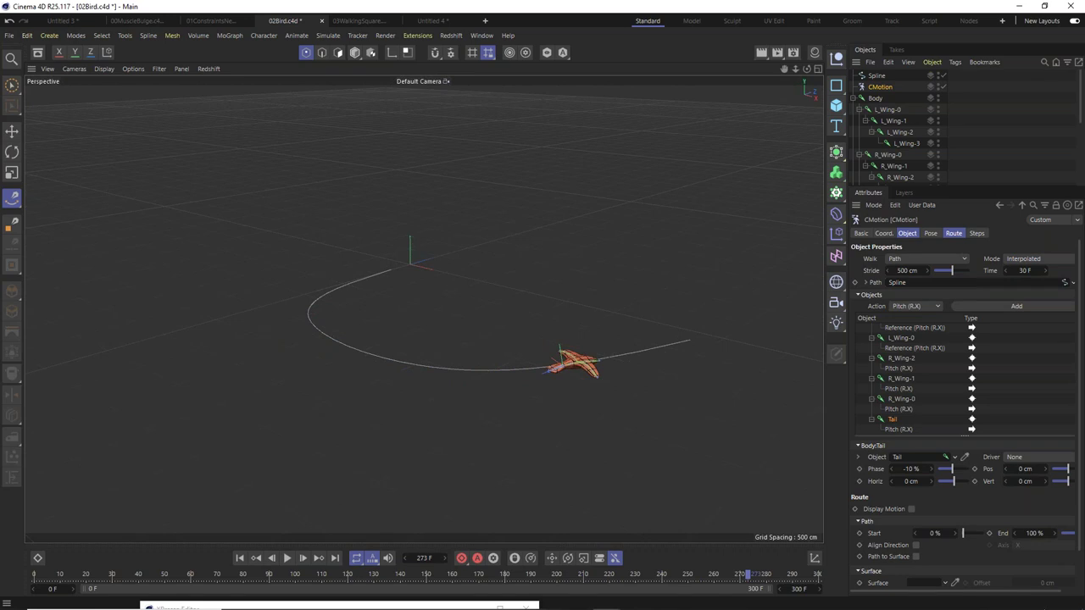
mouse_move(819, 595)
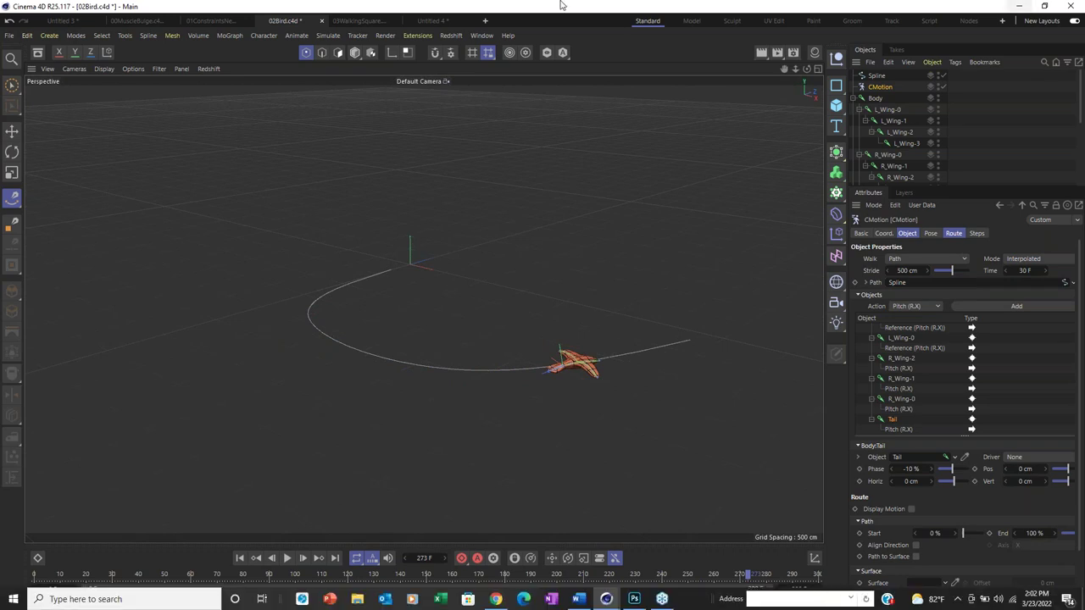
click(9, 36)
Switch to the 03WalkingSquare document and orbit to a level front view of the character.
click(360, 20)
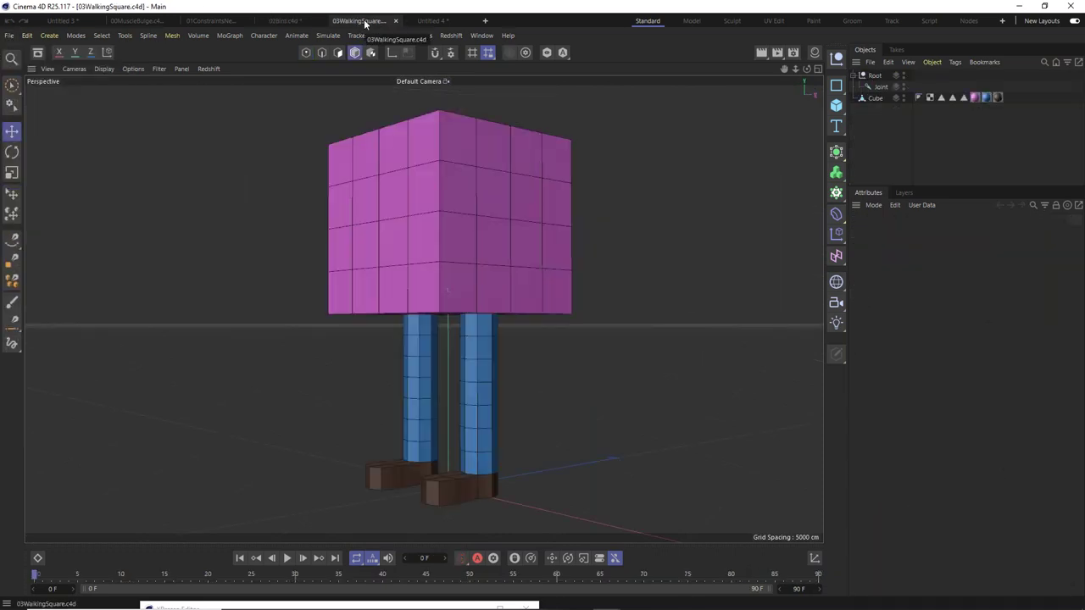
alt+drag(454, 367, 475, 303)
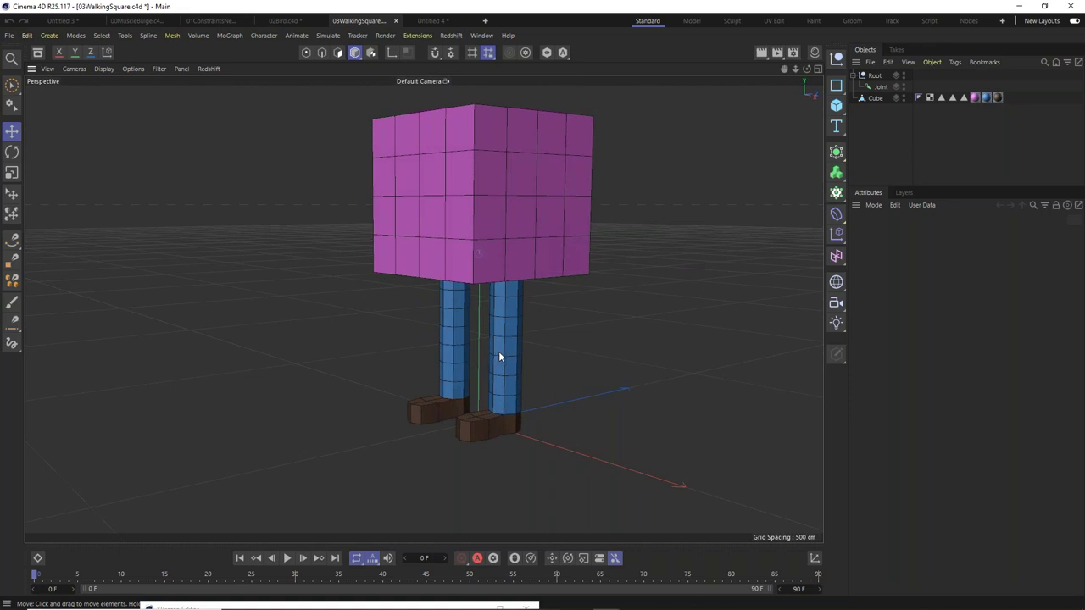
scroll(497, 351, up, 3)
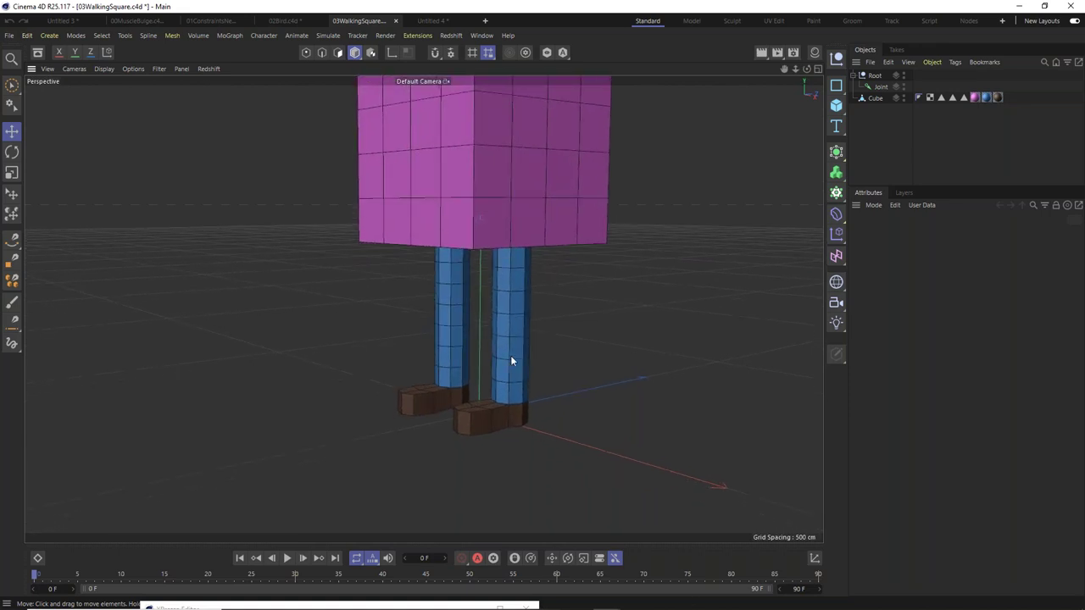
mouse_move(510, 361)
alt+mouse_down()
mouse_move(516, 305)
mouse_move(509, 356)
alt+mouse_up()
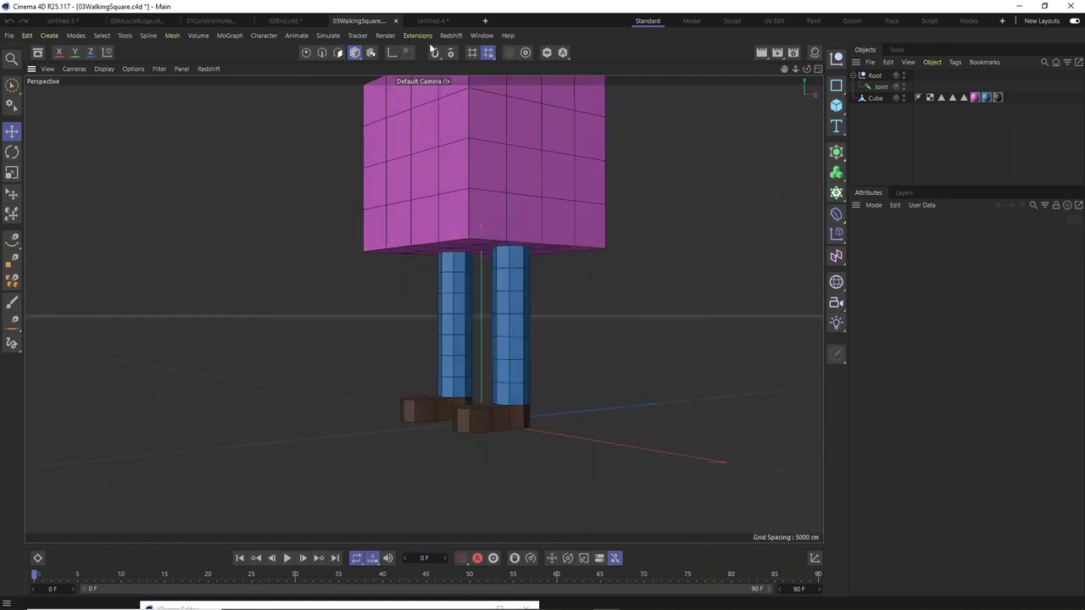
click(457, 21)
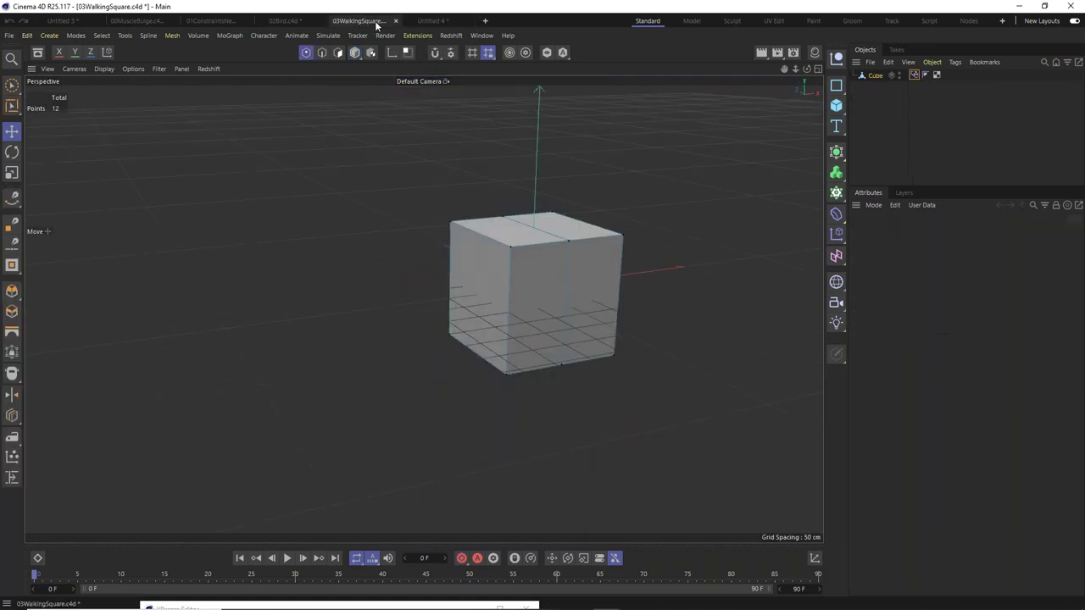
click(376, 24)
Open 03WalkingSquareFin.c4d from the Class3Files folder.
click(9, 35)
mouse_move(25, 79)
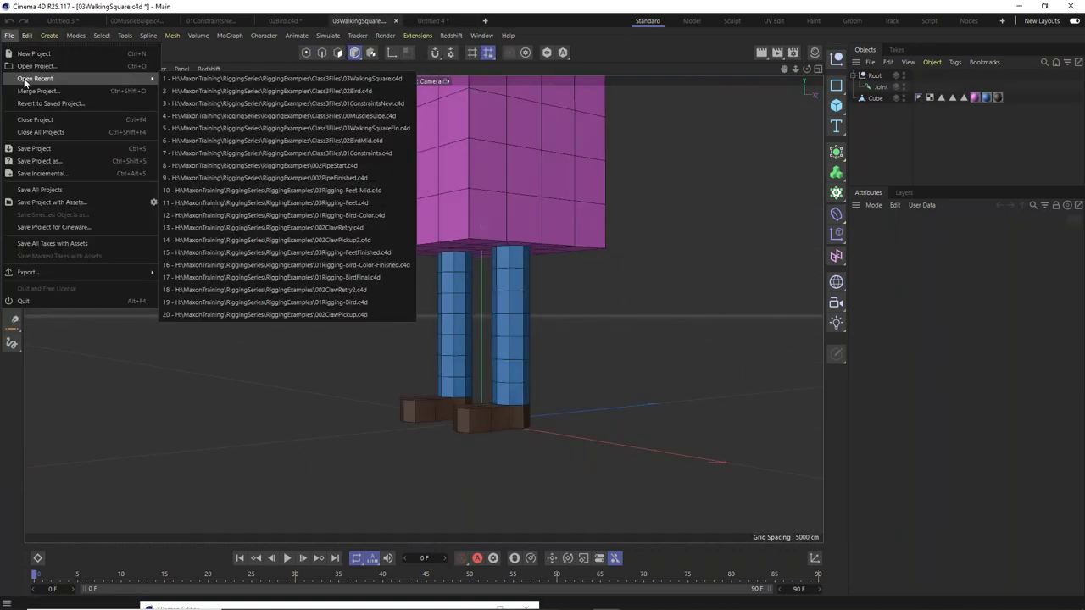
click(35, 66)
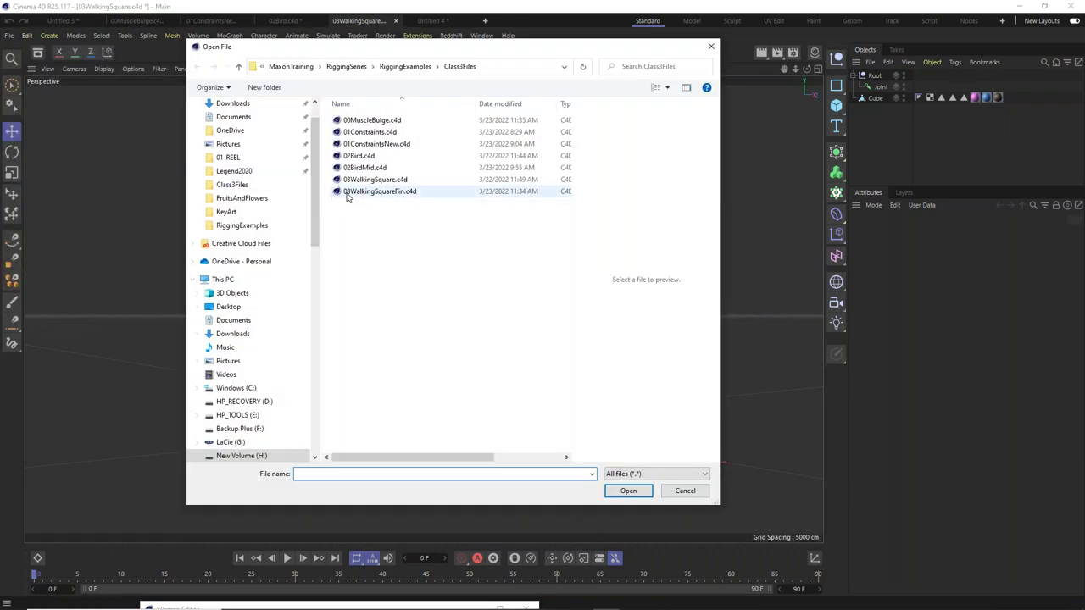
double_click(364, 191)
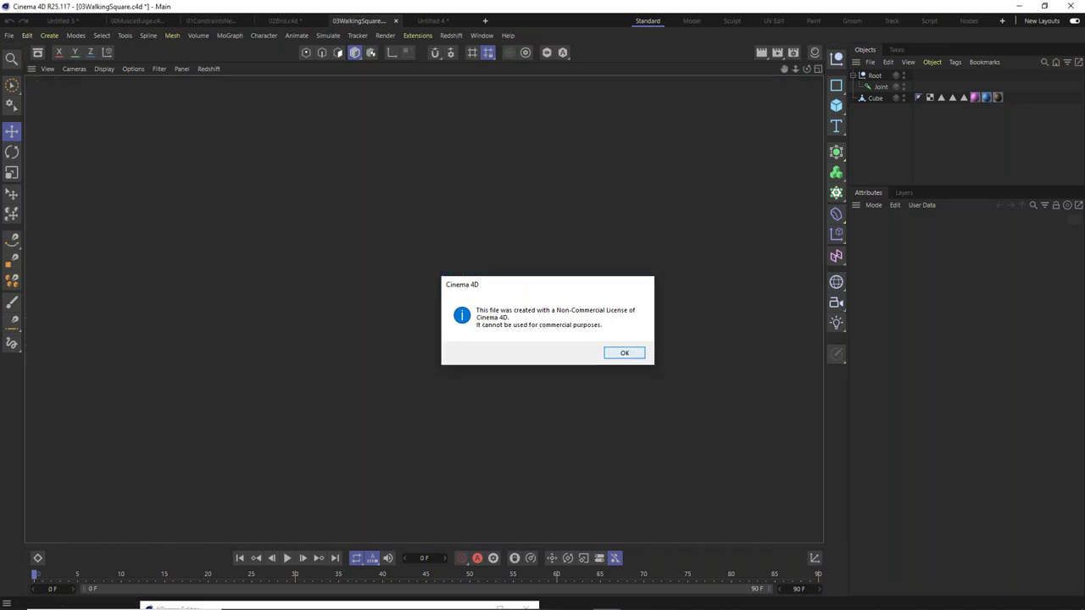
Dismiss the licence notice, delete the Landscape object, and show CMotion's route settings.
click(634, 355)
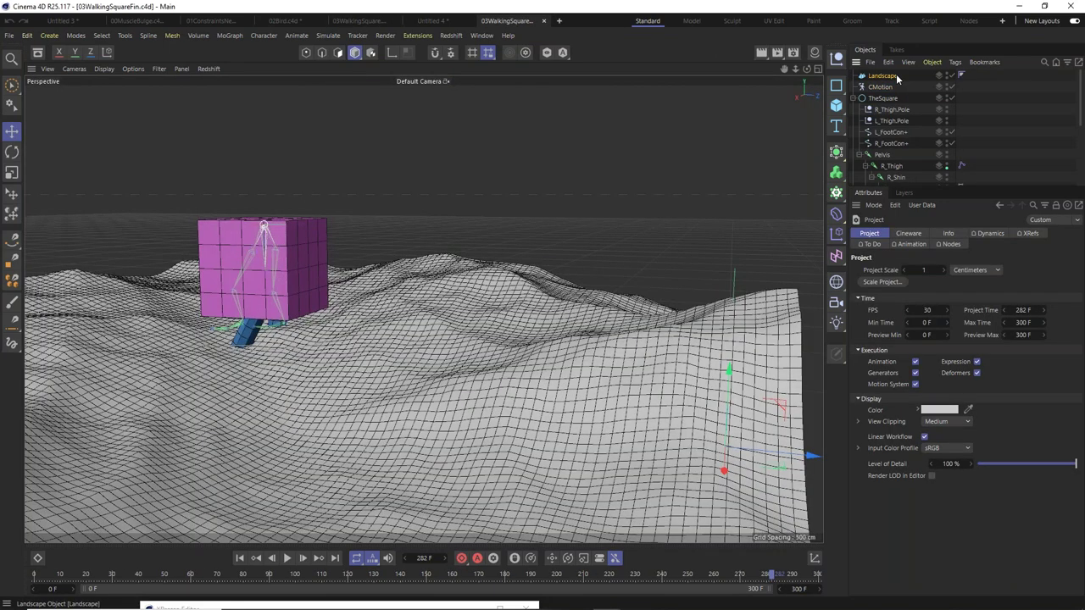
click(881, 75)
key(Delete)
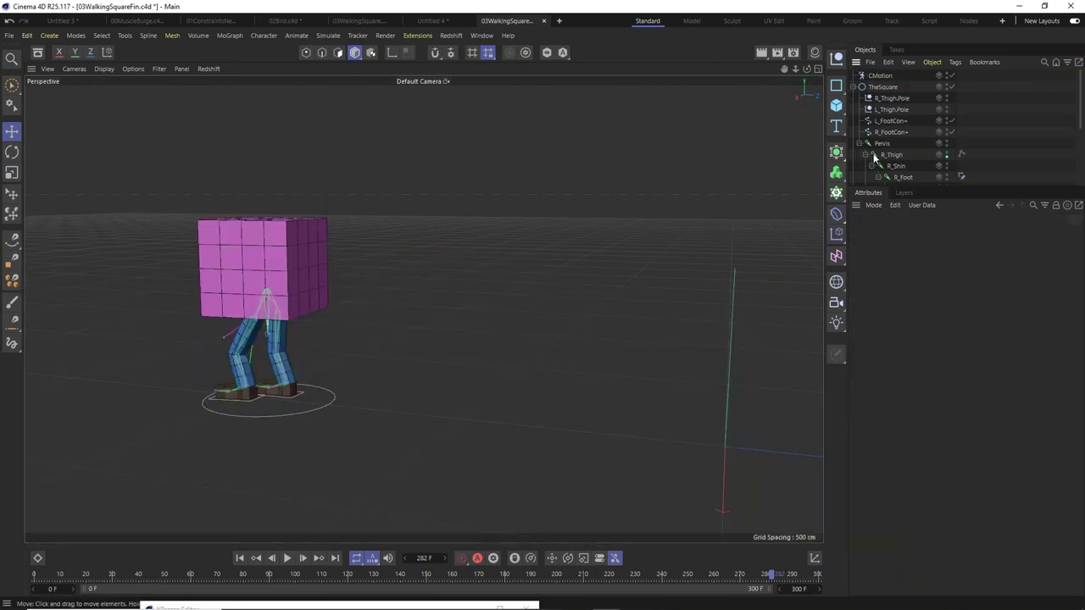
click(879, 76)
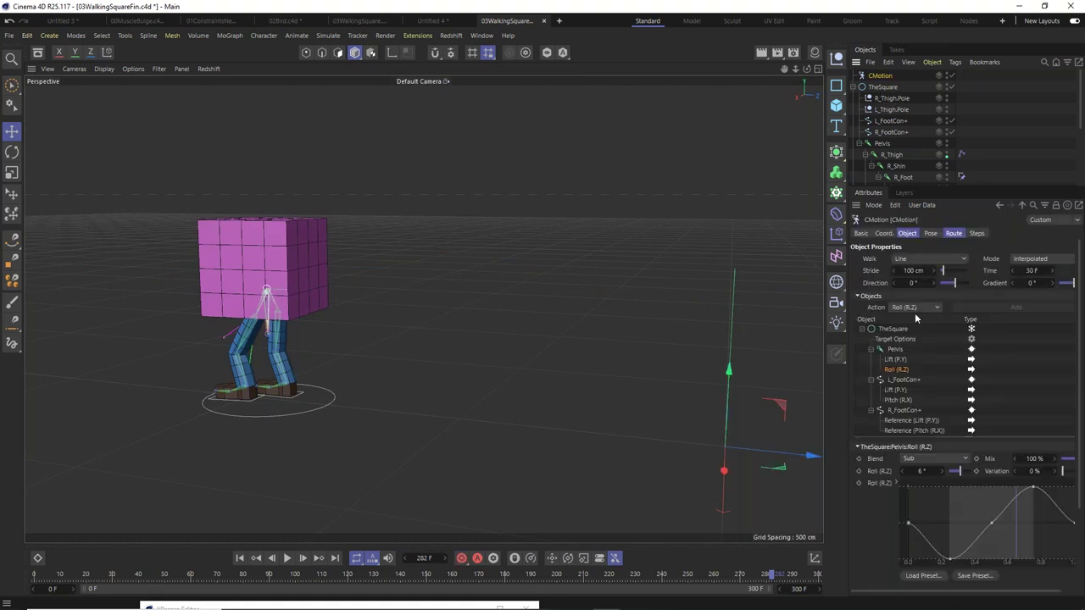
click(954, 234)
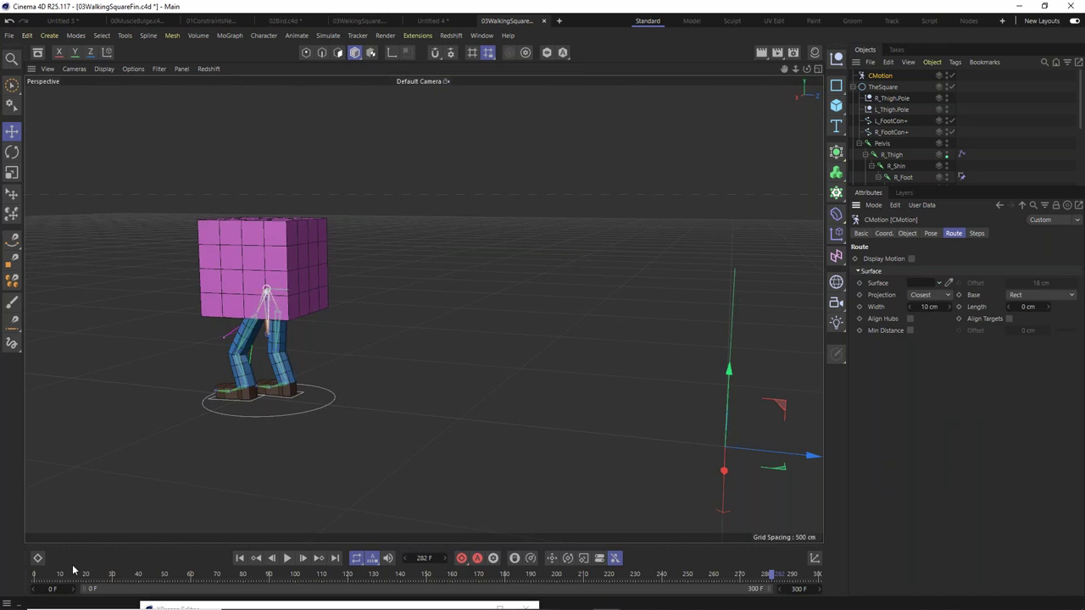
Play the circling walk from frame 0 while orbiting the view, then rewind and stop playback.
click(43, 576)
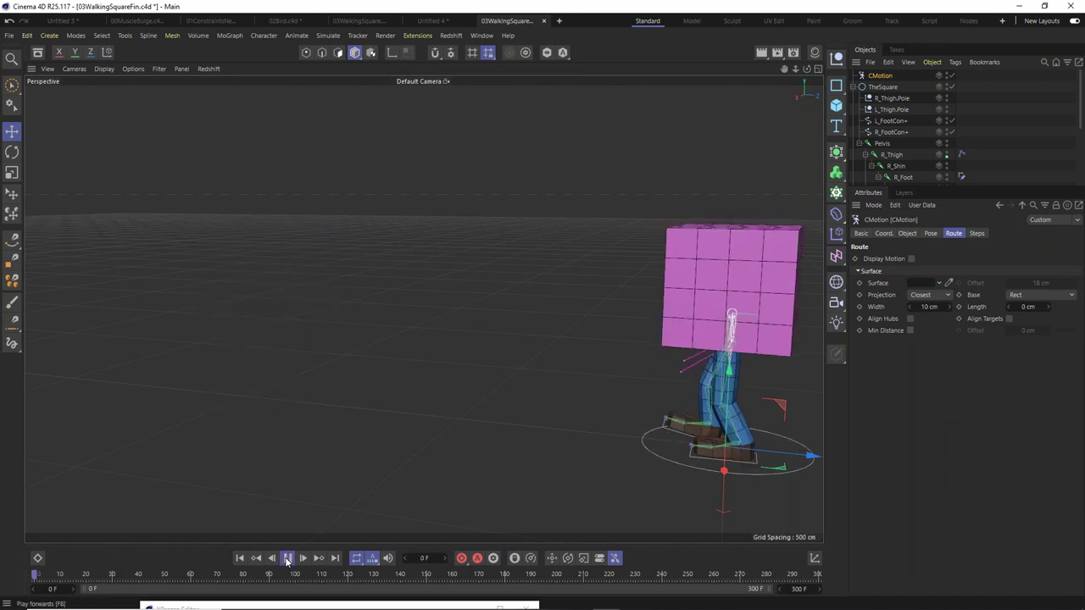
click(287, 558)
alt+drag(537, 496, 664, 378)
scroll(655, 371, up, 5)
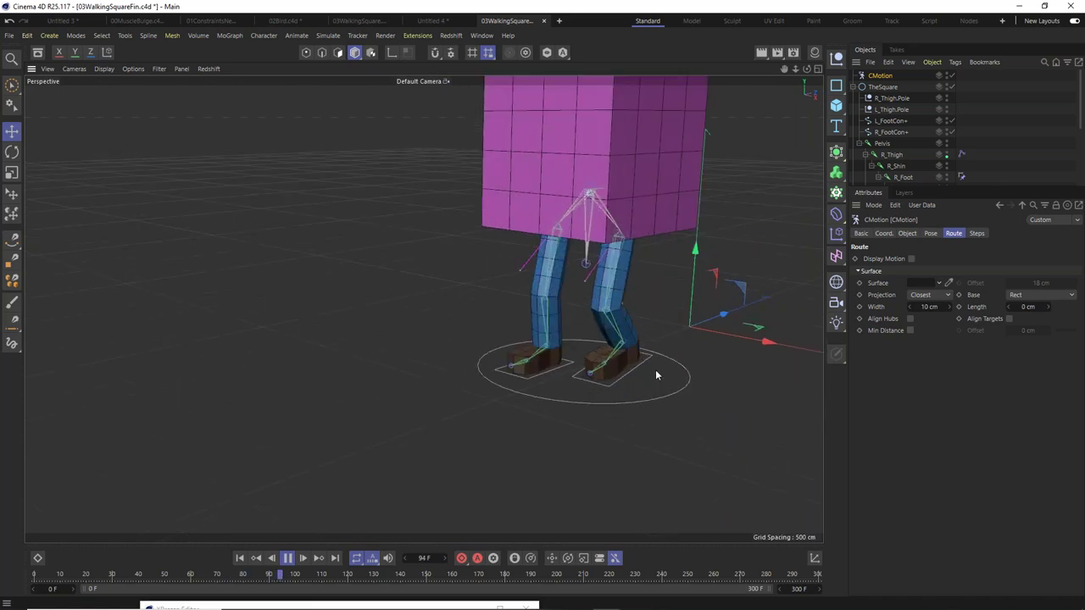
scroll(655, 370, up, 5)
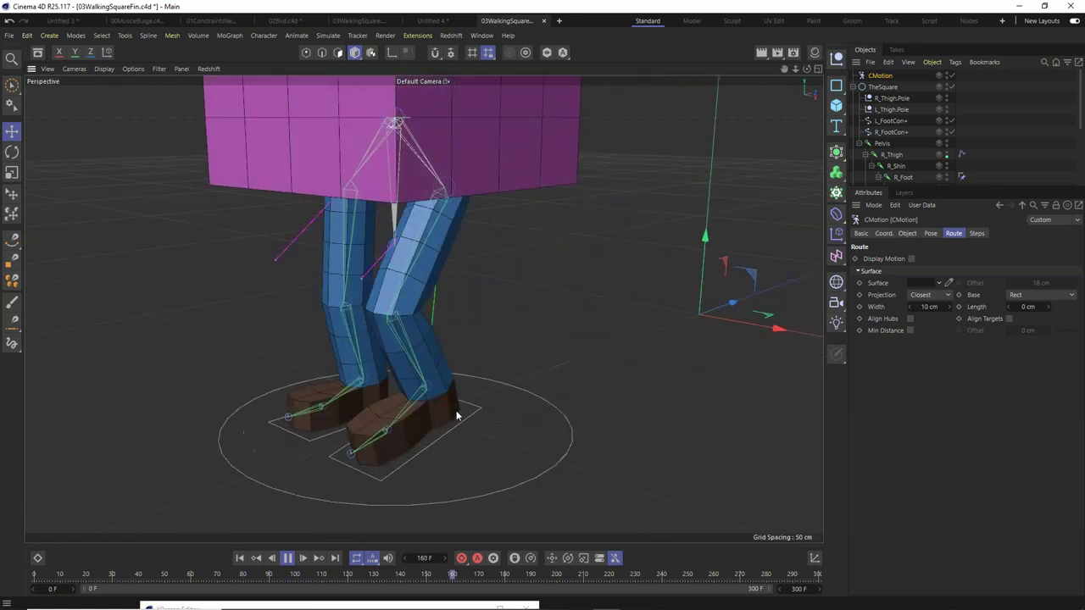
click(288, 558)
scroll(336, 462, down, 5)
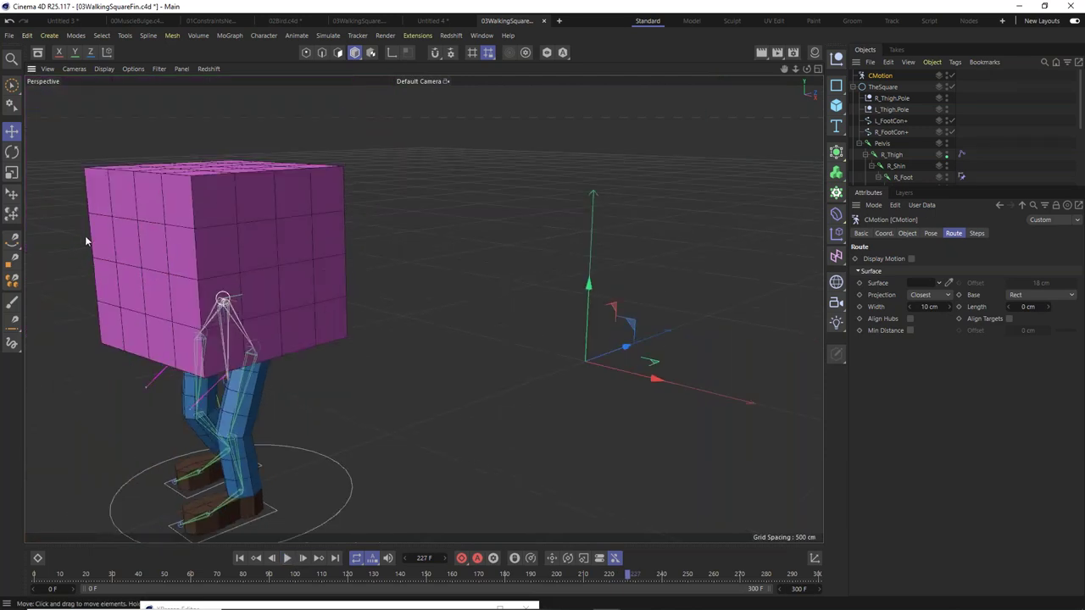
alt+middle_drag(343, 410, 586, 340)
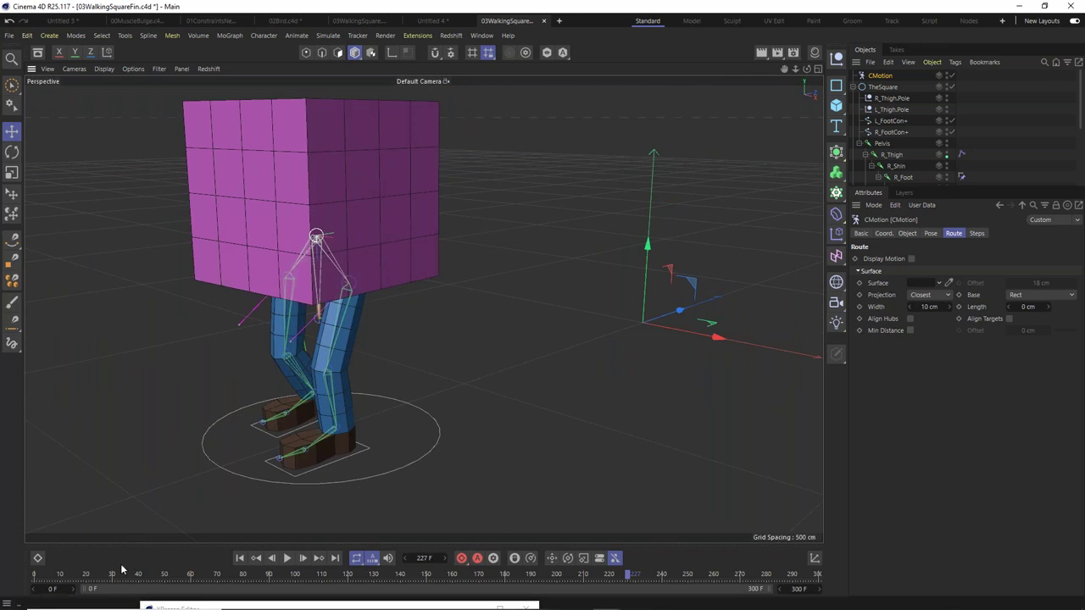
key(shift+f)
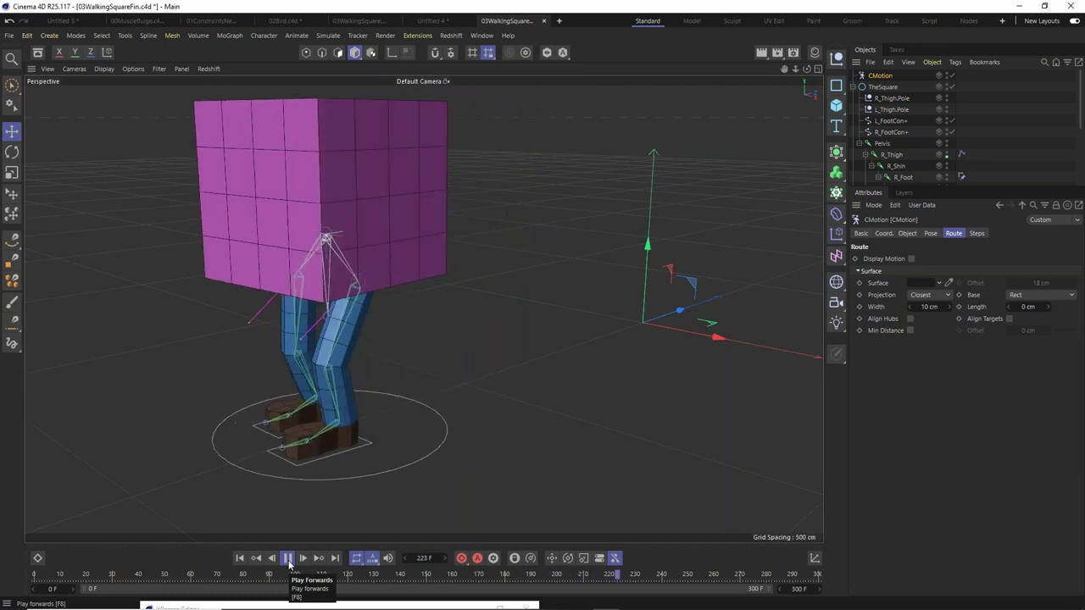
click(287, 558)
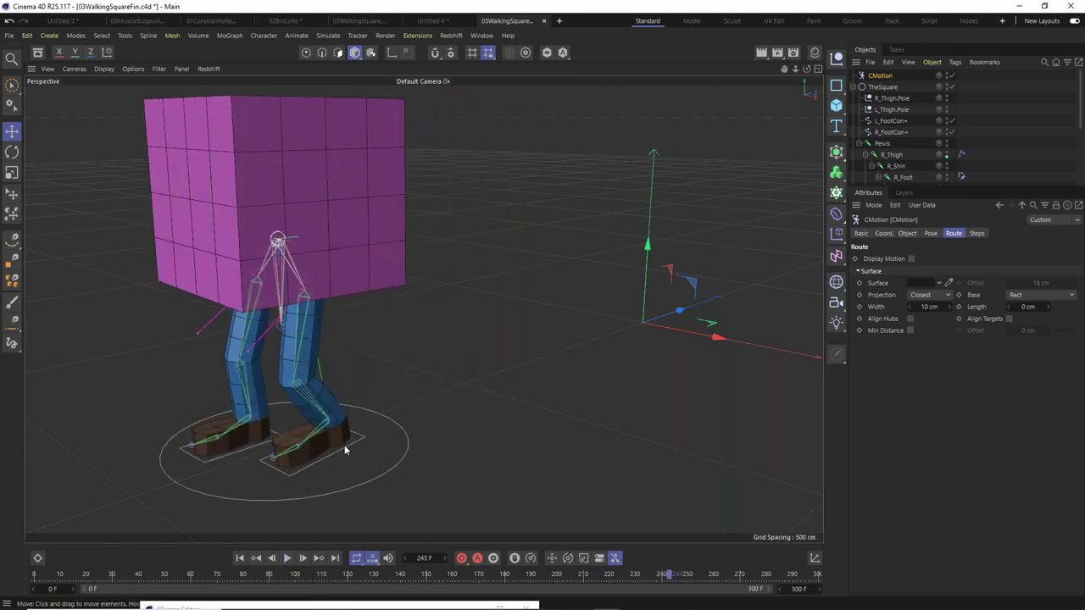
click(443, 20)
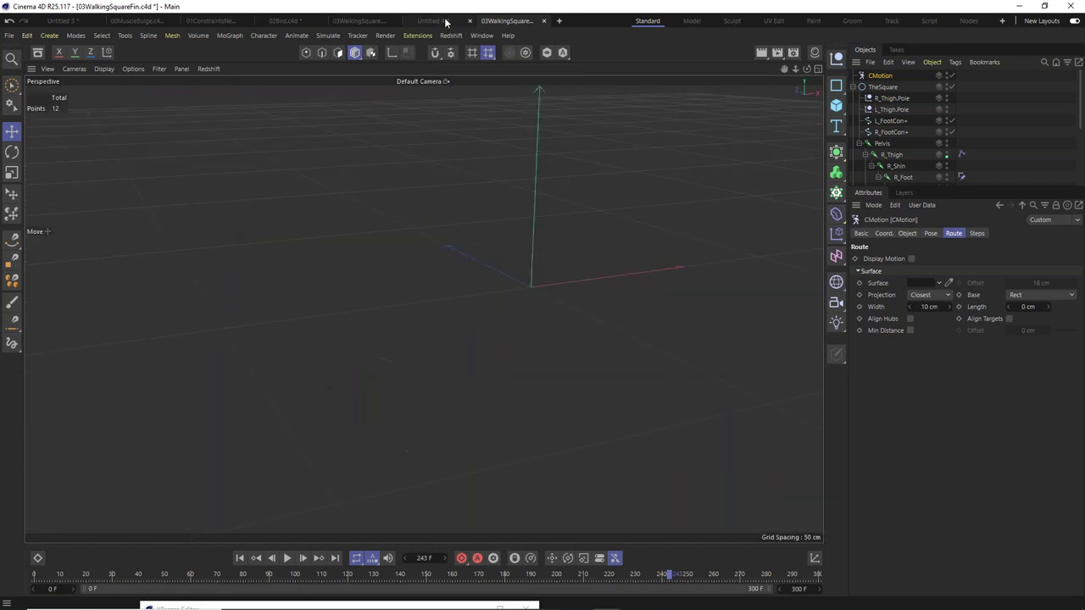
click(380, 22)
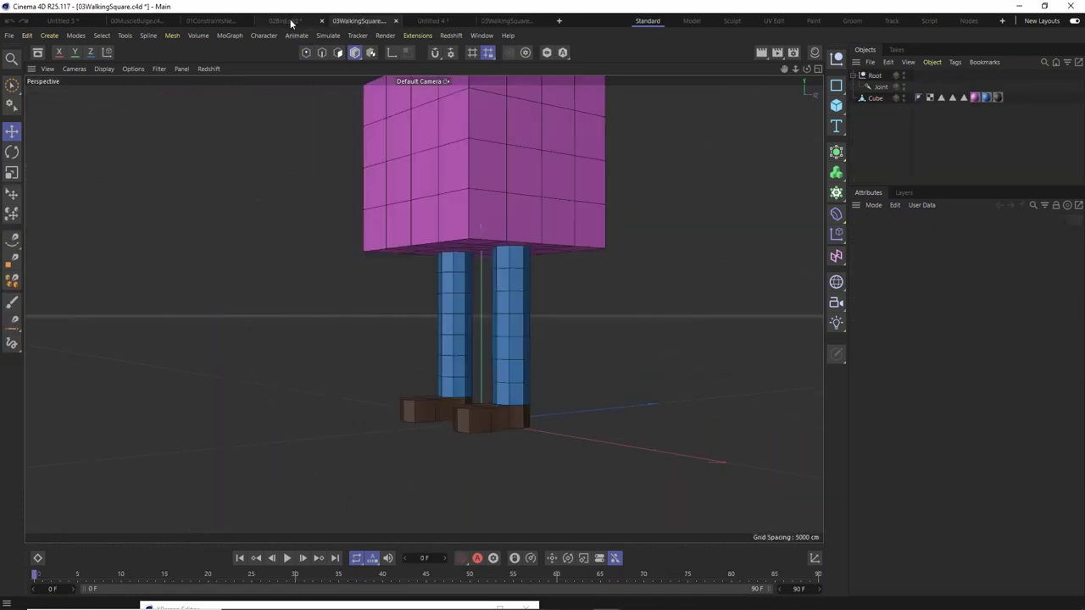
Return to 02Bird.c4d, rewind to frame 0, stop playback, and show CMotion's Object properties.
click(288, 21)
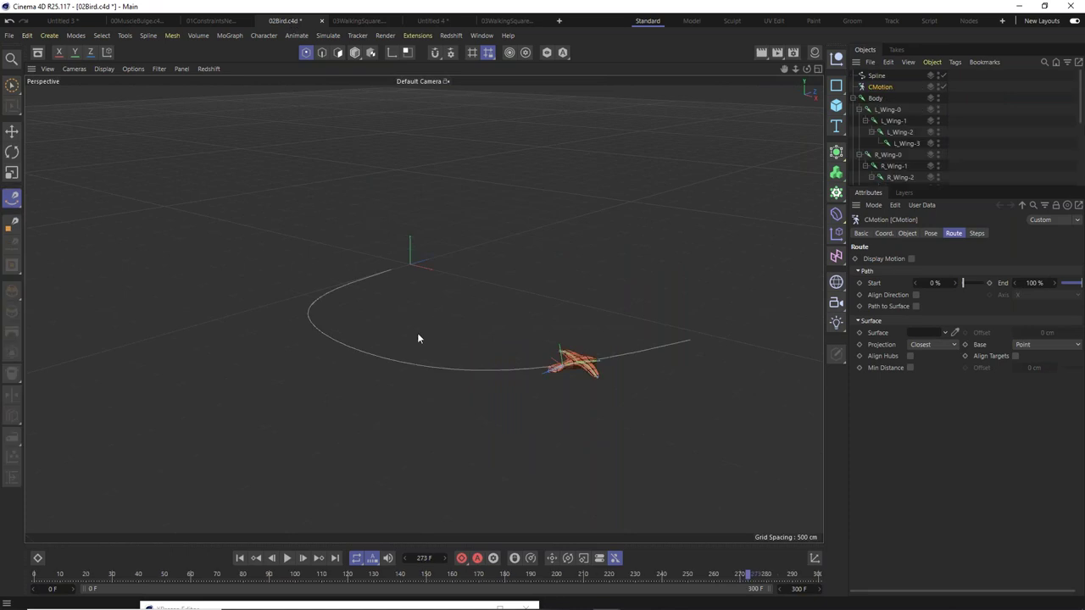
scroll(418, 338, up, 5)
scroll(425, 311, up, 3)
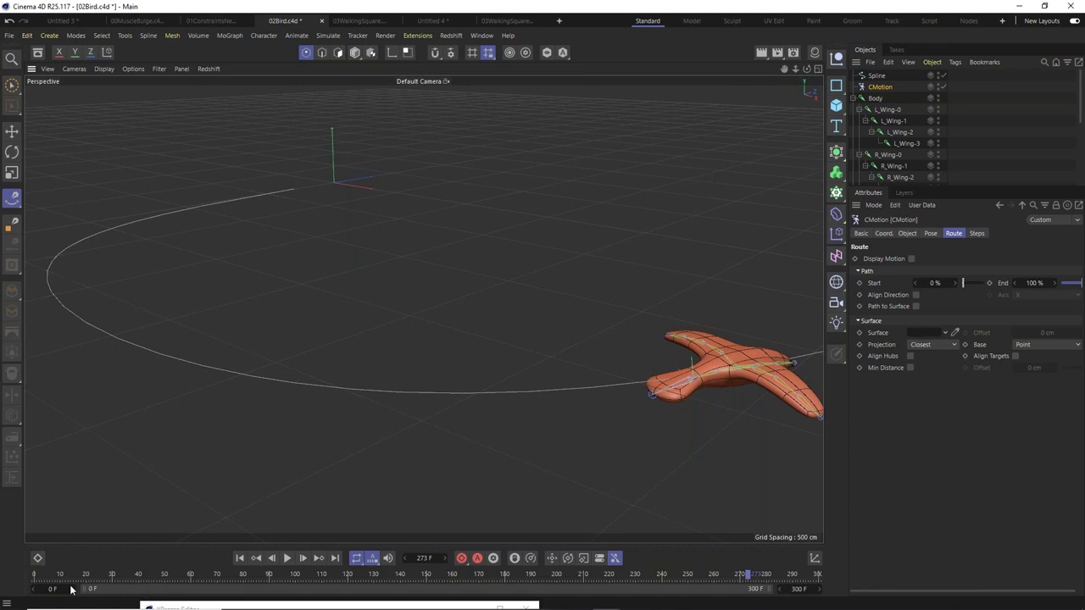
click(39, 576)
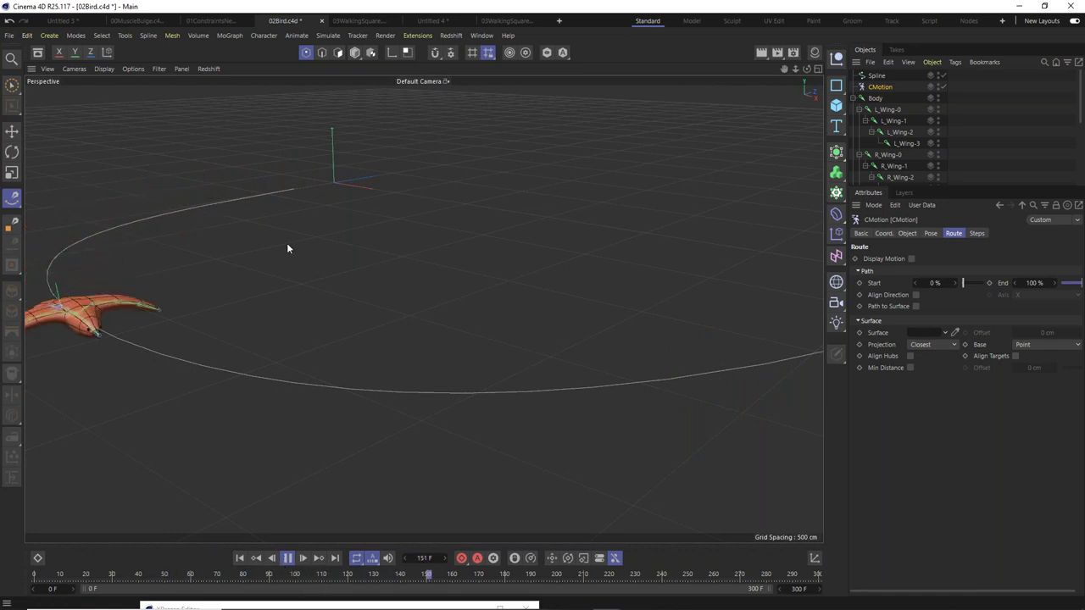
key(F8)
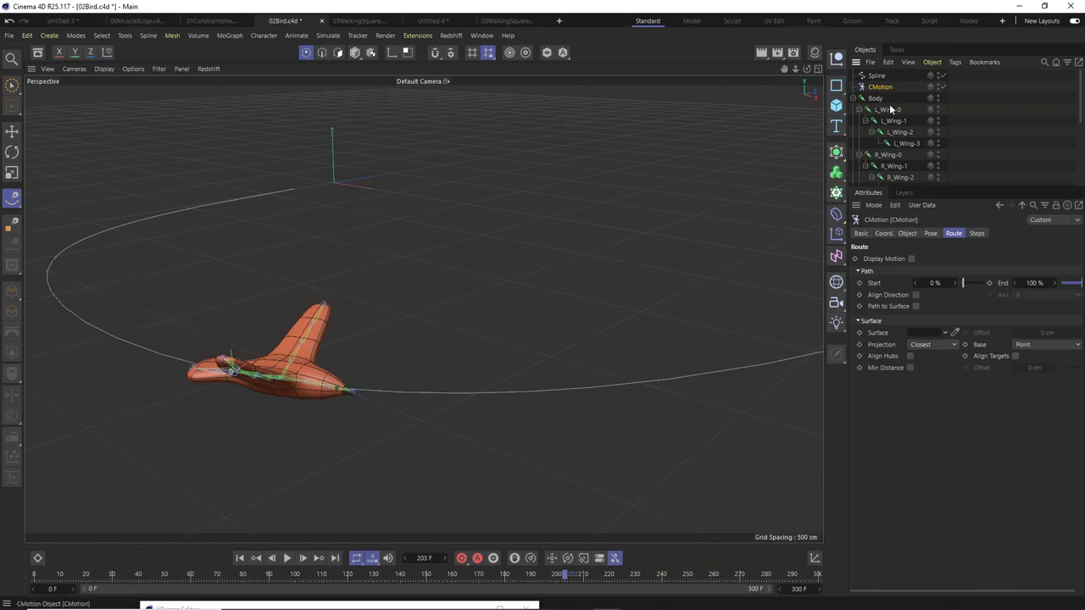
click(906, 234)
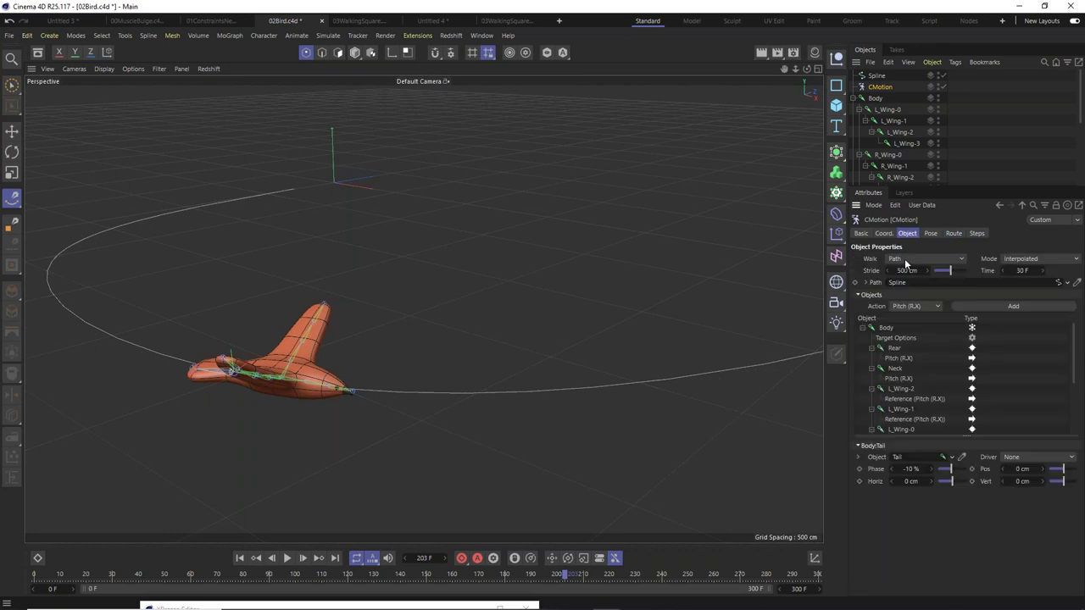
click(905, 263)
Change CMotion's walk from Path to Static and play to watch the wings flap in place.
click(900, 273)
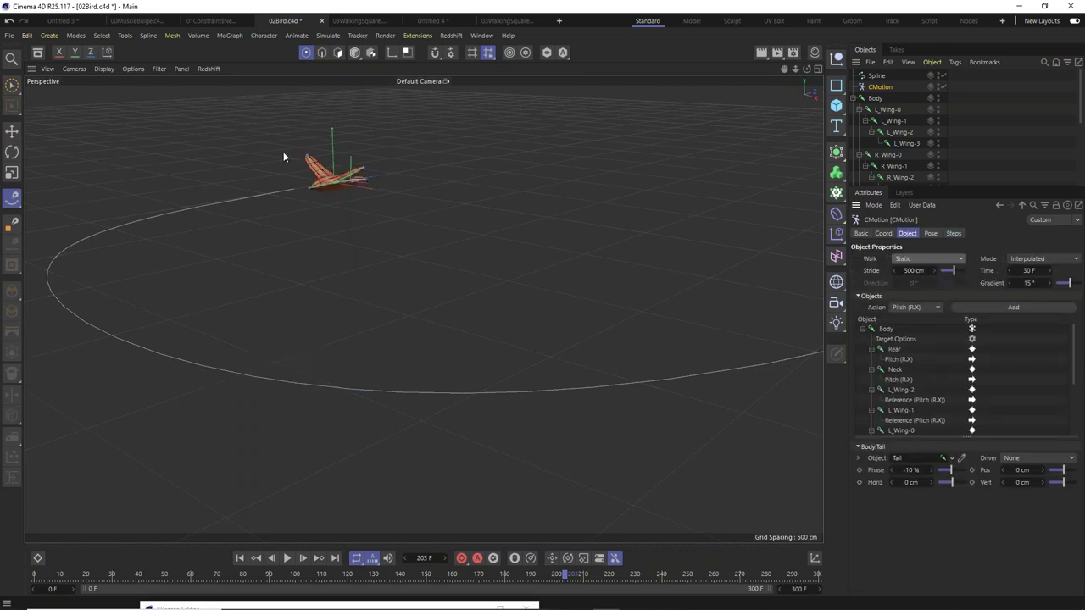
scroll(289, 155, up, 8)
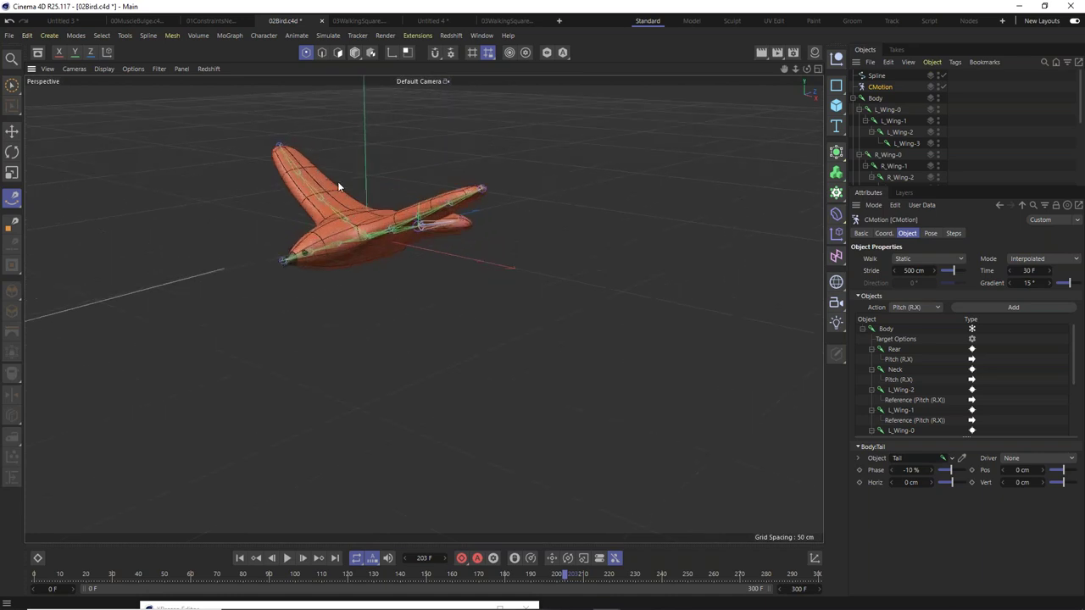
scroll(408, 252, up, 3)
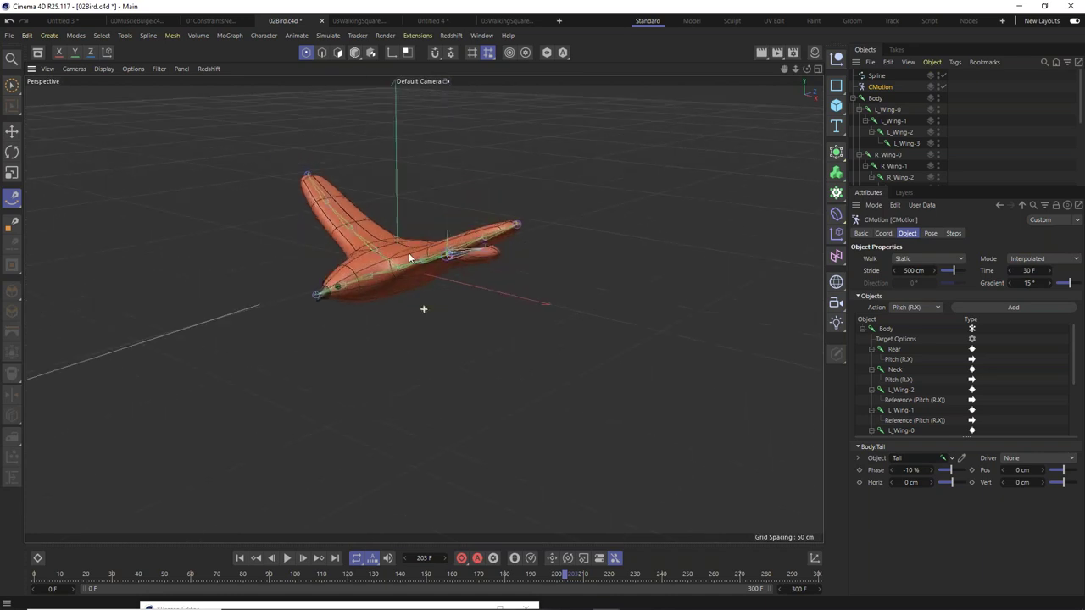
click(287, 557)
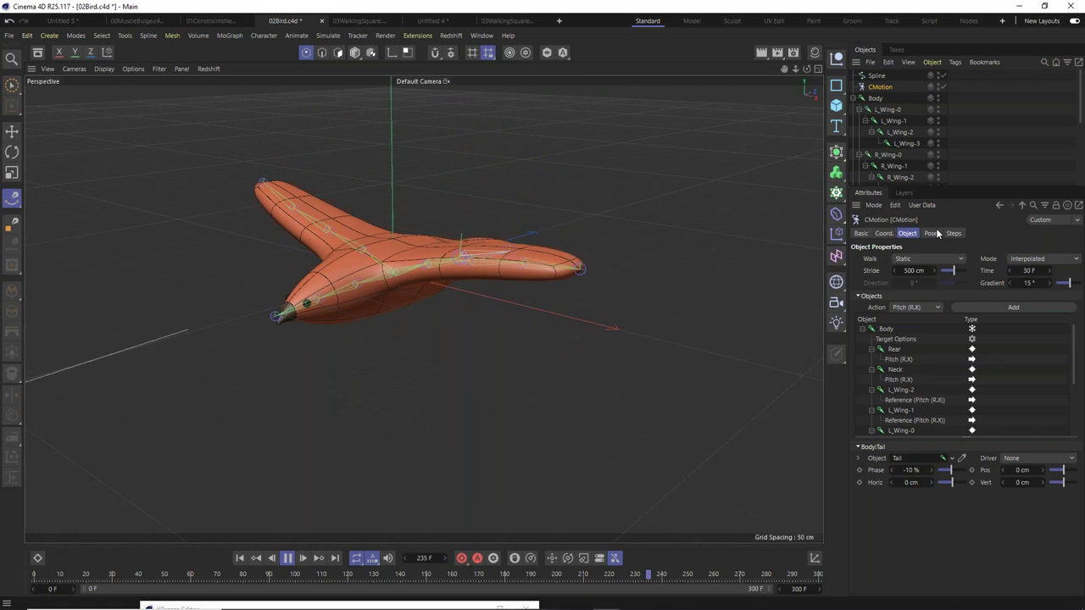
click(861, 234)
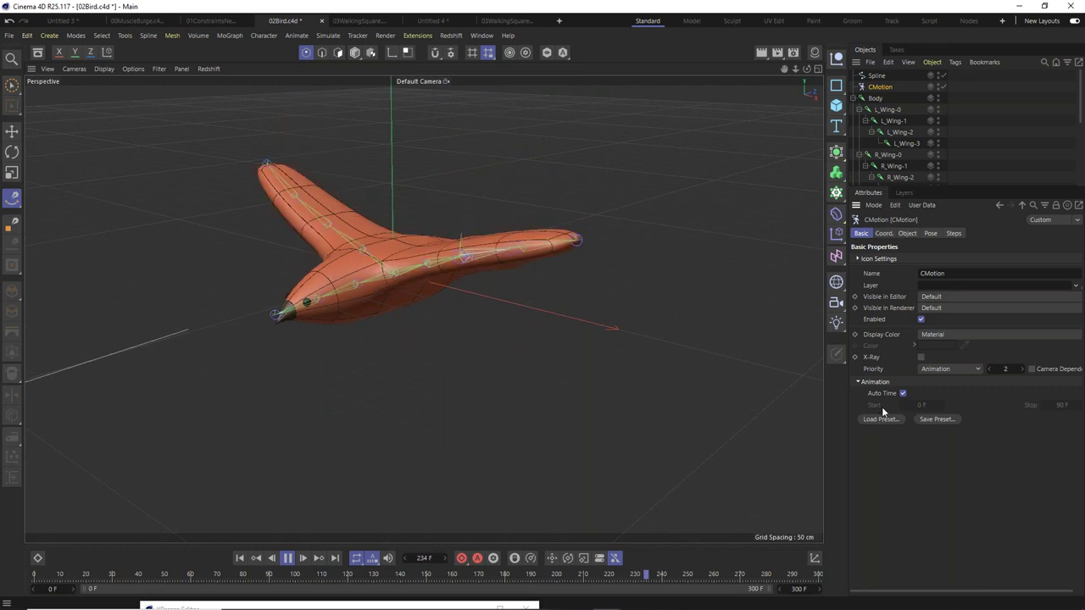
click(921, 418)
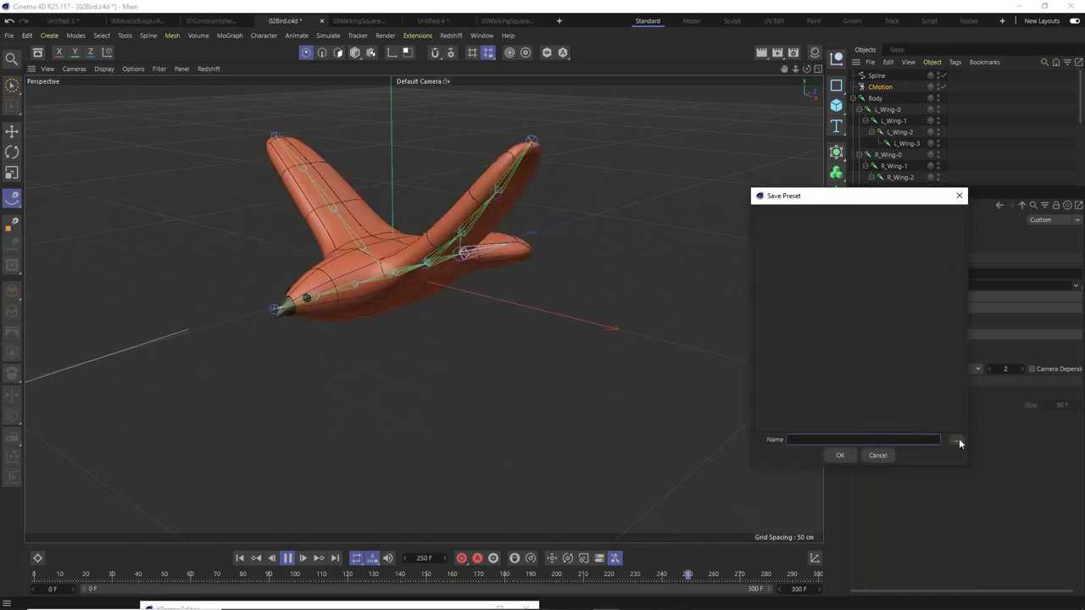
click(886, 455)
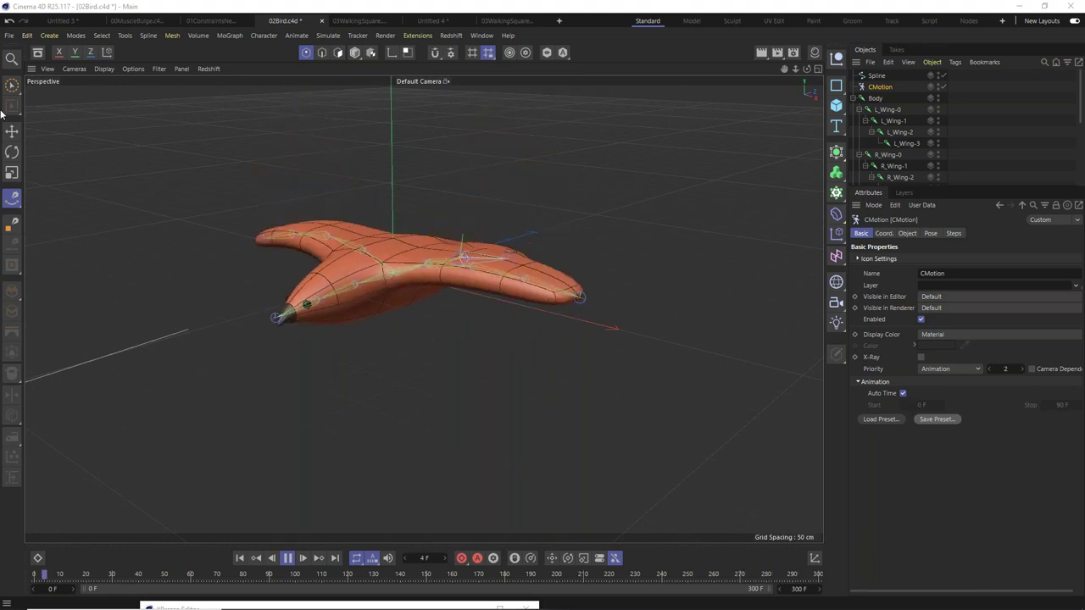
Select the Body joint with the Scale tool and scrub the timeline back to the start.
key(e)
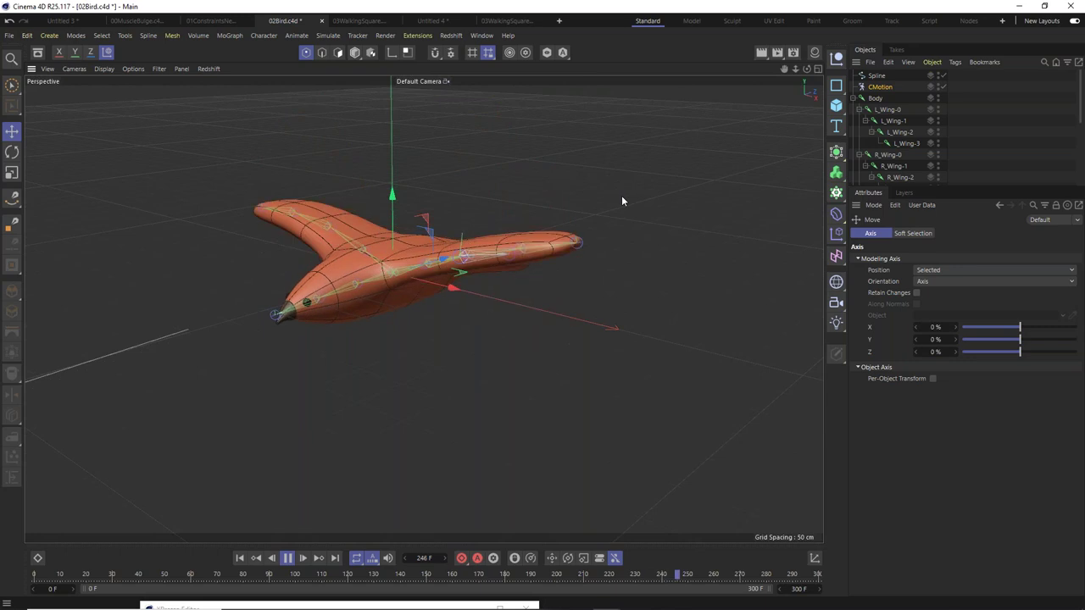
click(876, 100)
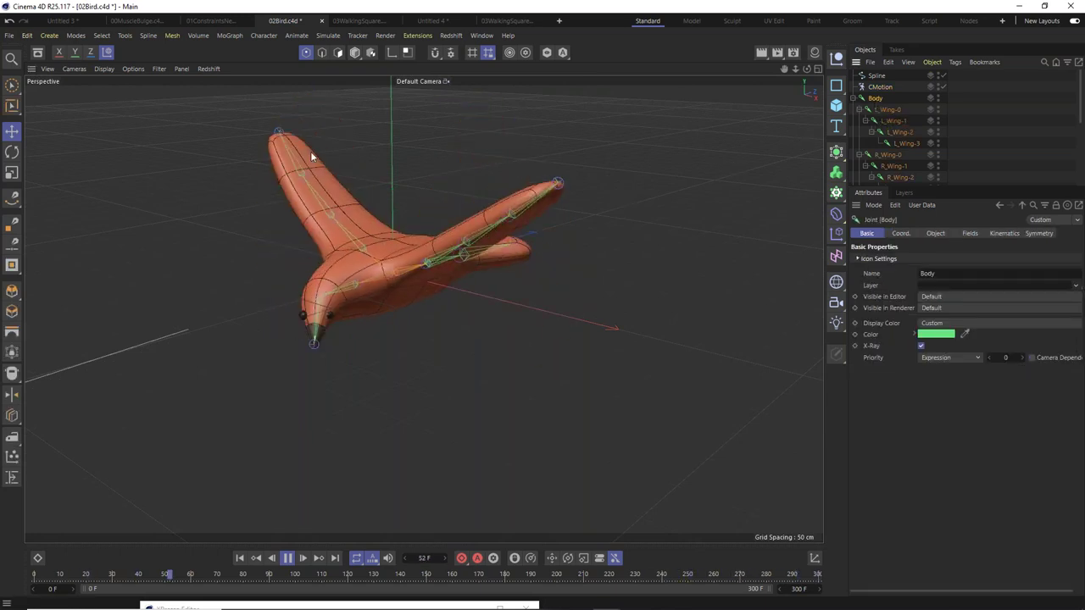
click(13, 131)
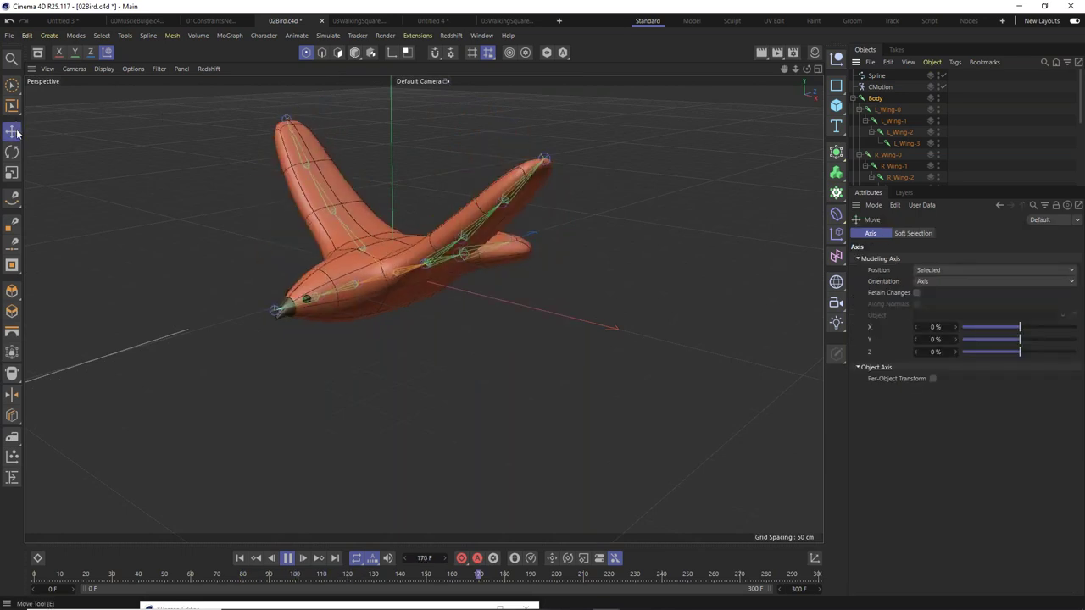
click(875, 98)
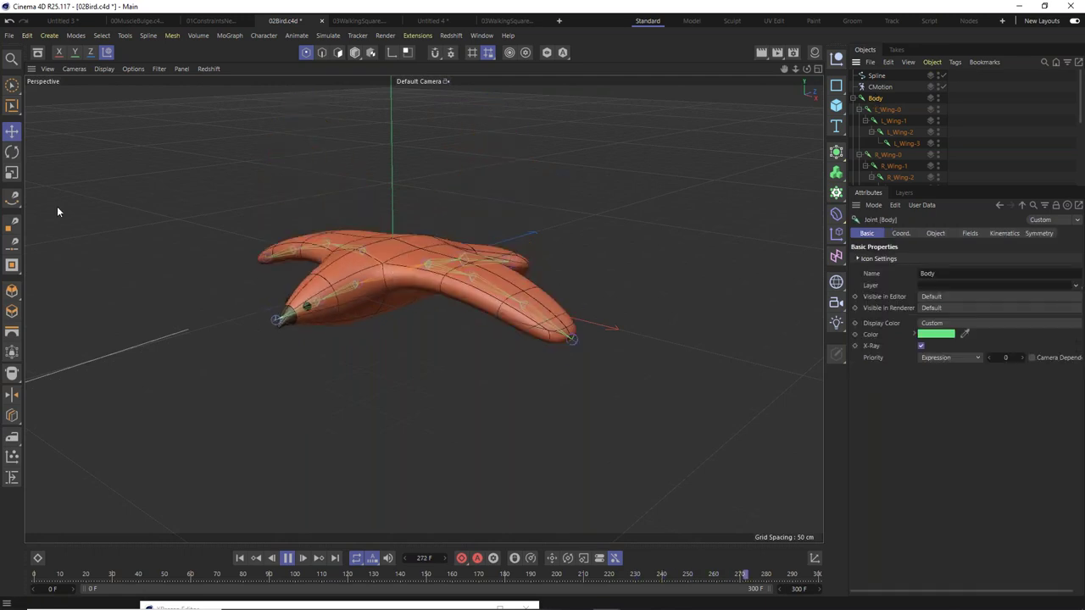
key(t)
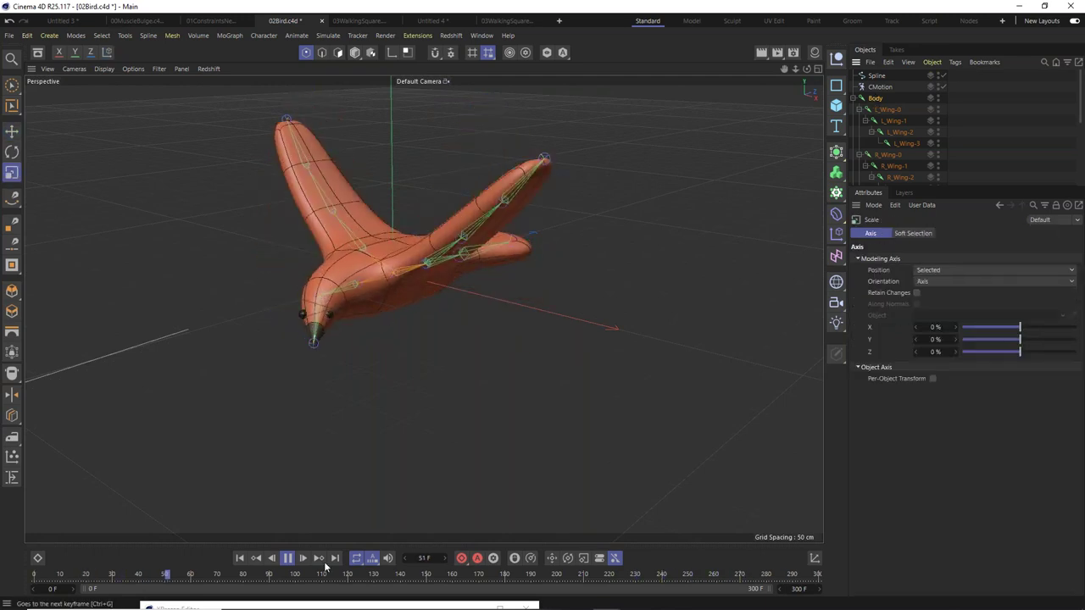
drag(191, 574, 34, 576)
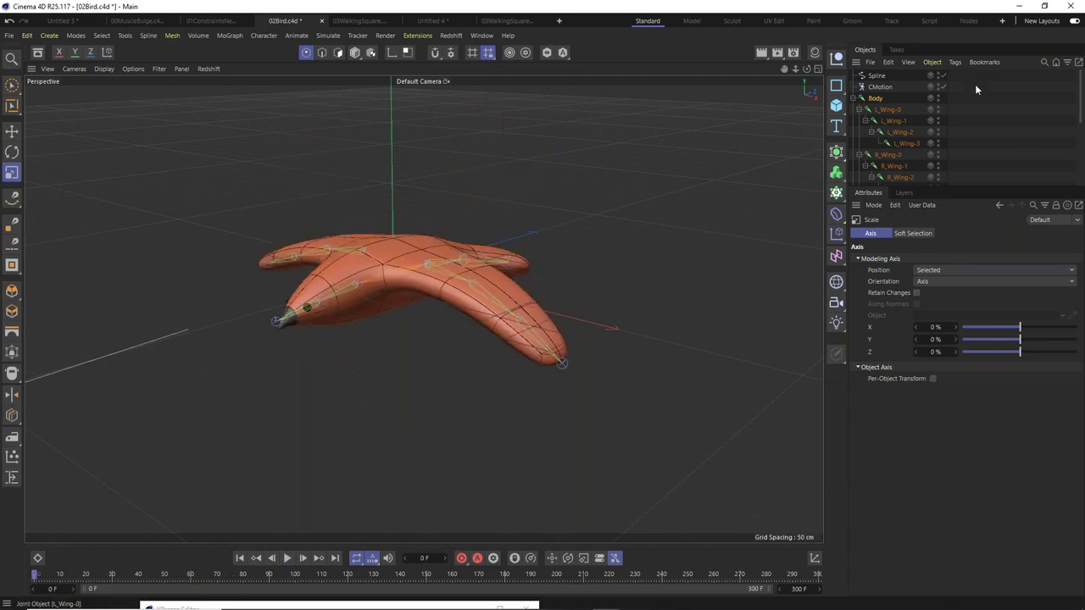
click(873, 99)
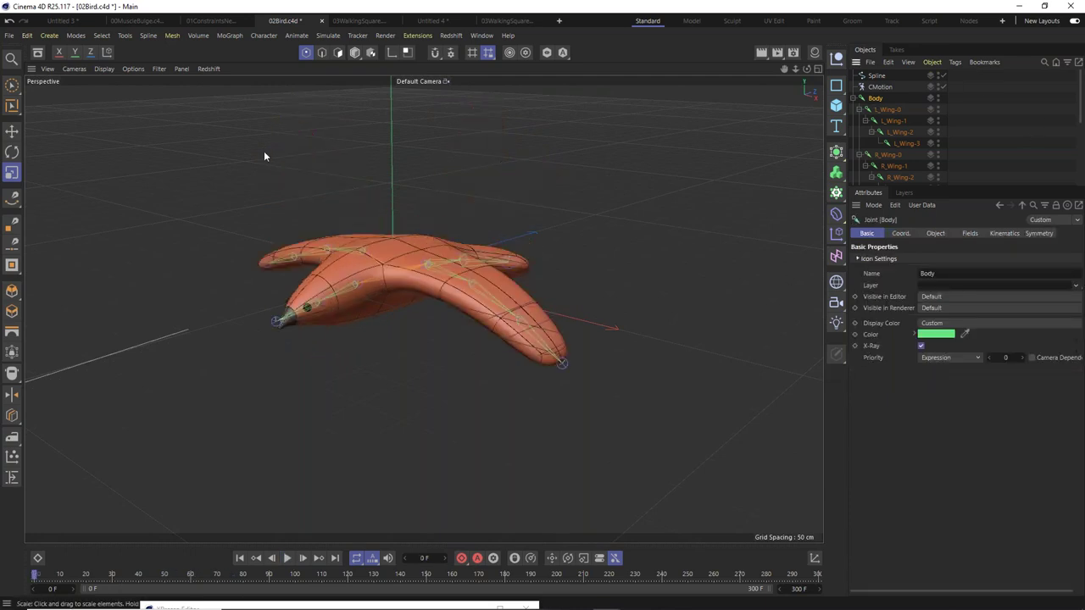
click(11, 174)
Trial-scale the bird to about 254% in polygon mode, undo it, then add a new Null.
click(356, 53)
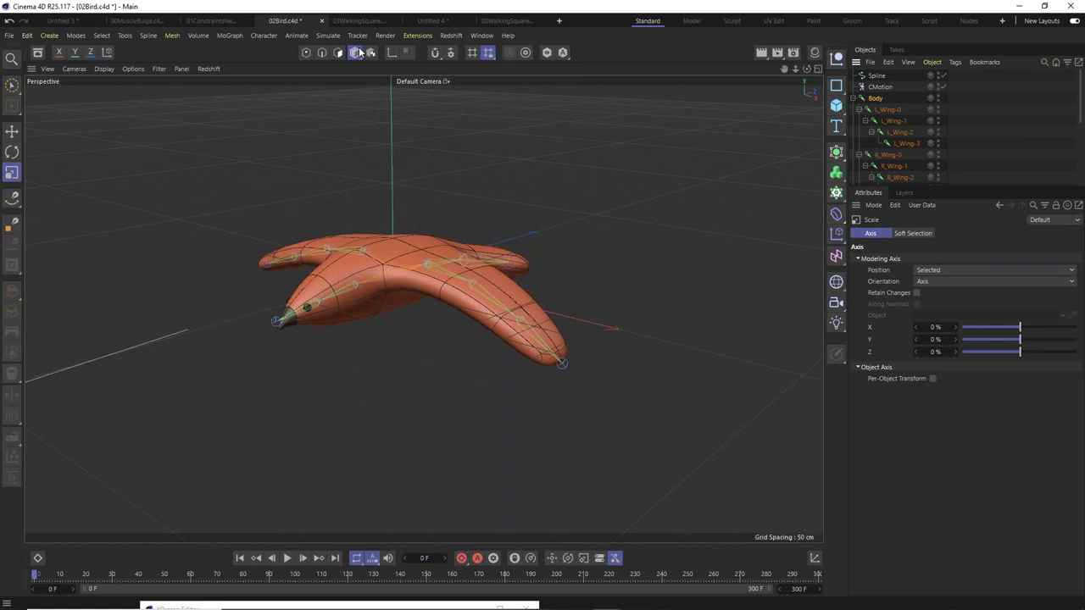
drag(431, 352, 617, 329)
key(ctrl+z)
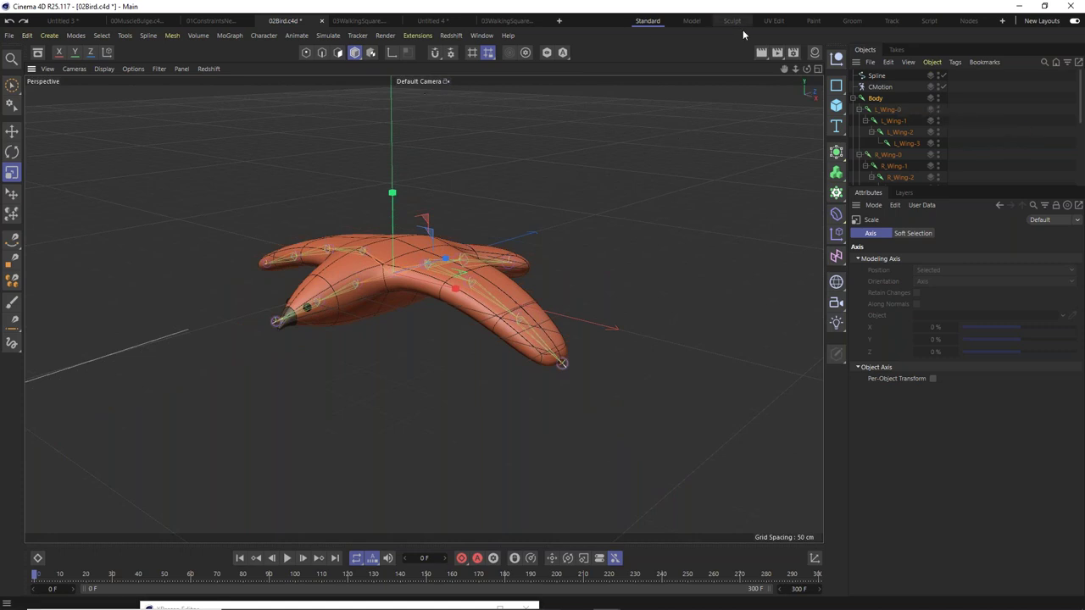
click(836, 58)
Parent the Body joint hierarchy under the new Null and show the Null's coordinates.
click(875, 111)
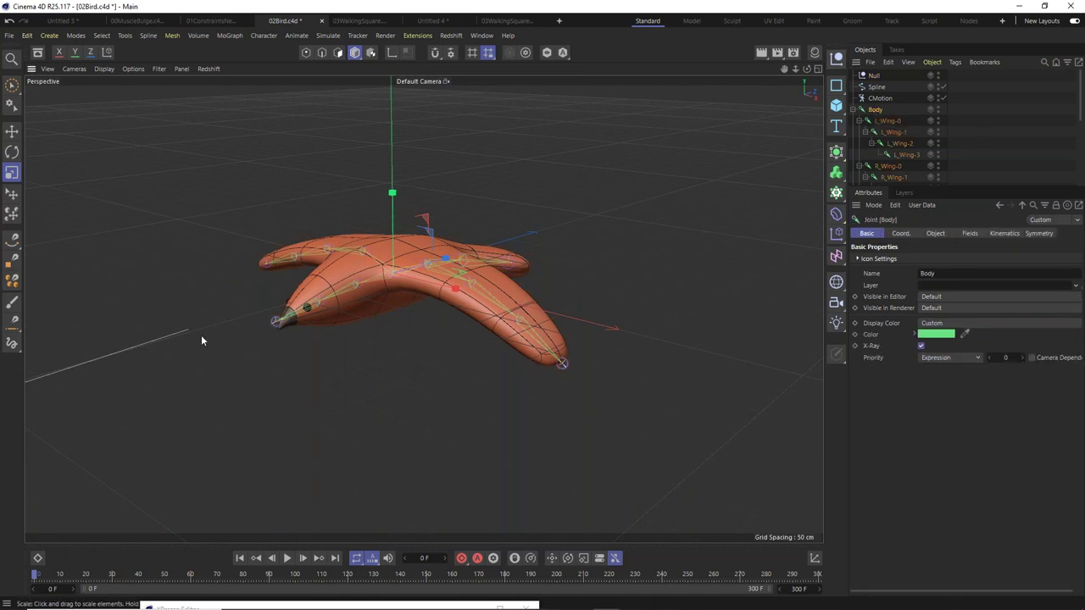
scroll(201, 334, down, 4)
scroll(204, 341, down, 3)
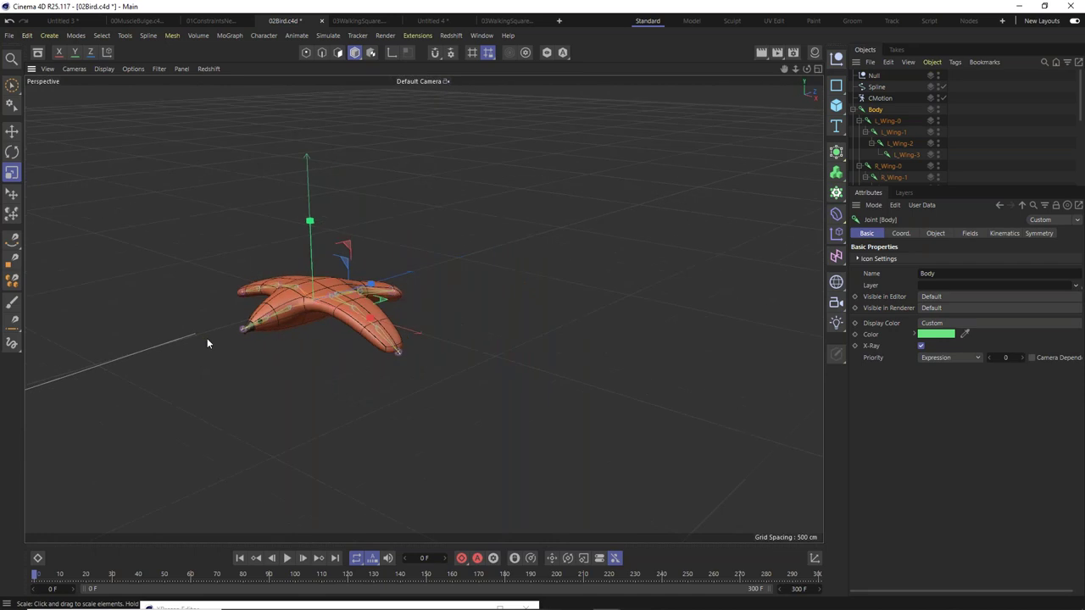
scroll(208, 340, up, 4)
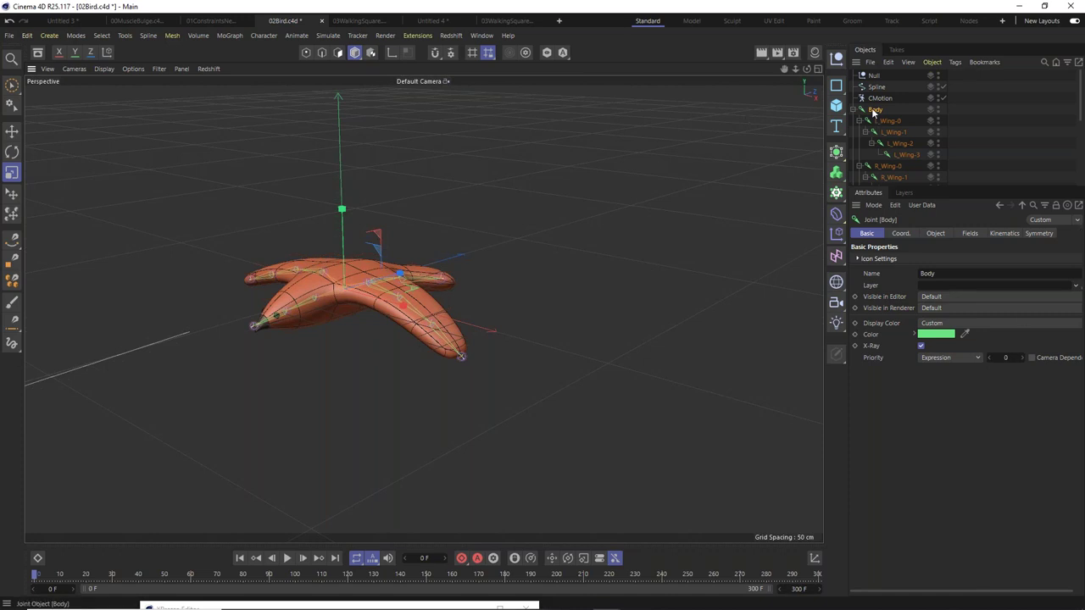
drag(876, 84, 875, 80)
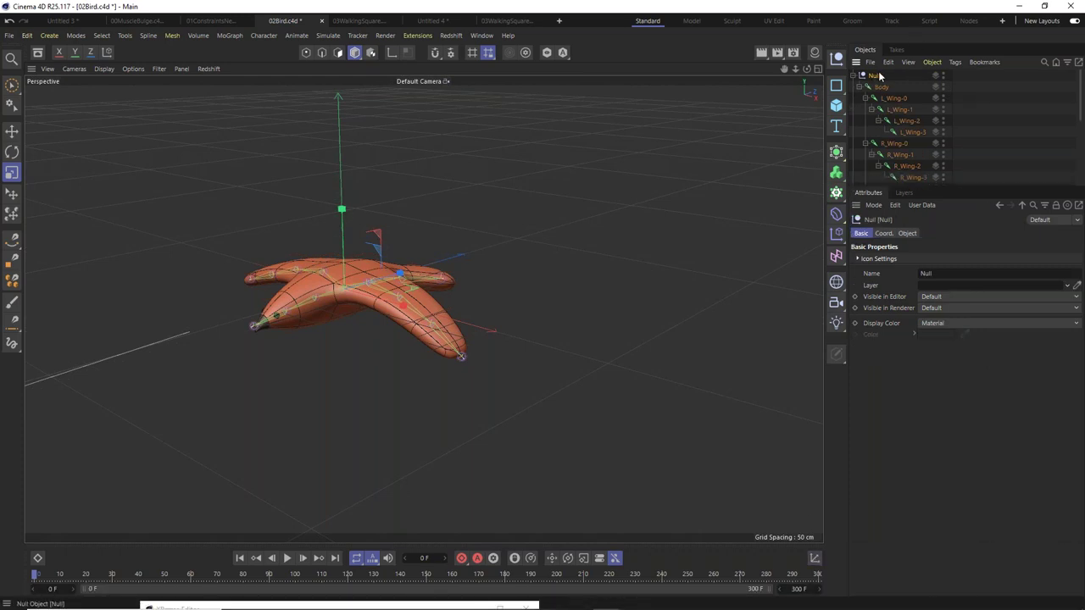
click(907, 233)
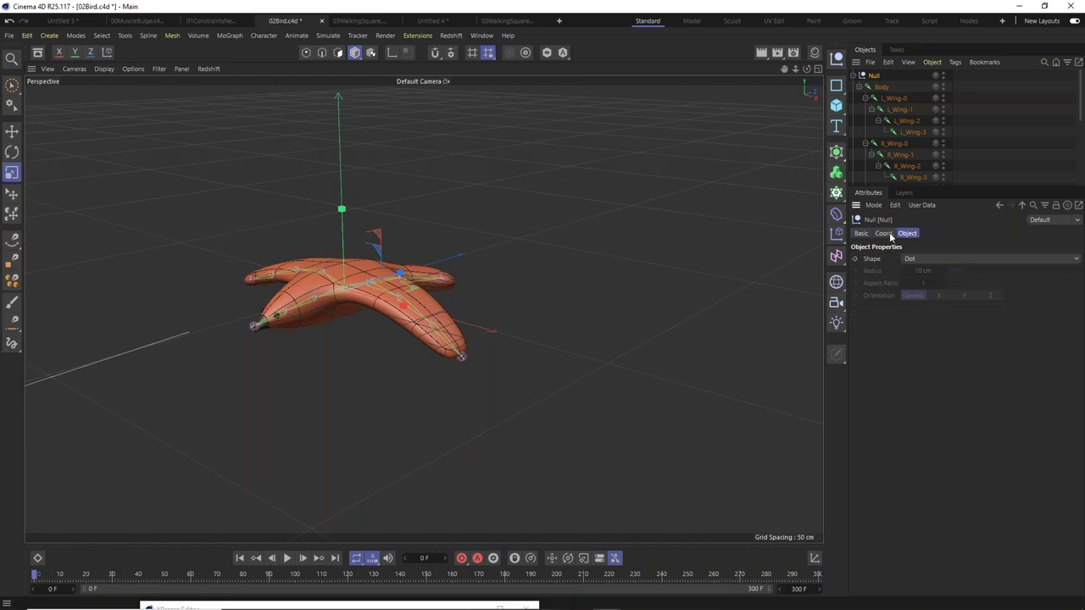
click(884, 233)
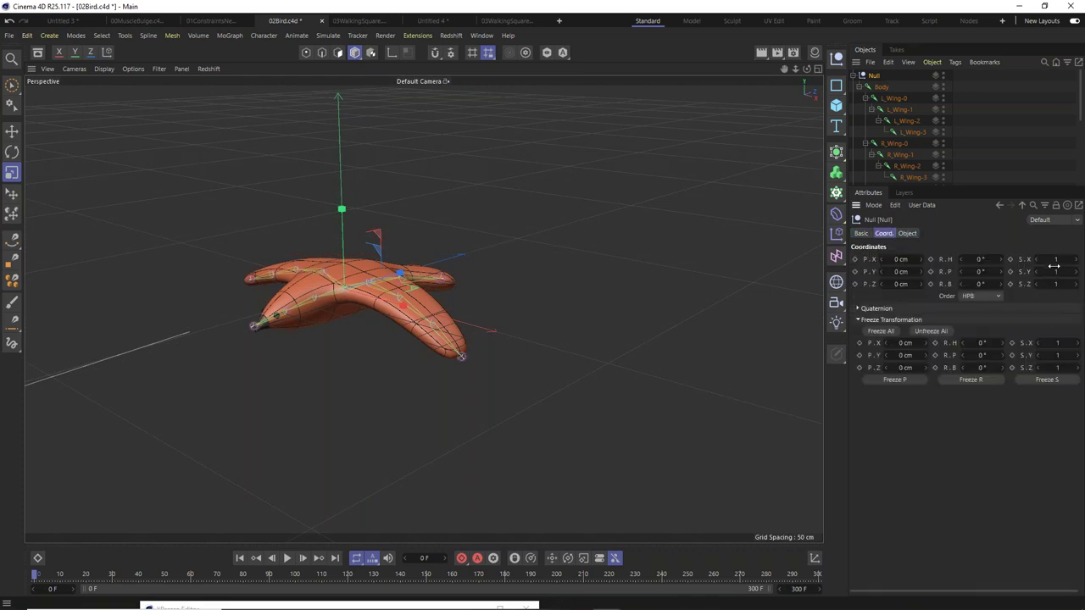
Set the Null's scale to 2 and freeze it into the transformation.
drag(1057, 259, 306, 568)
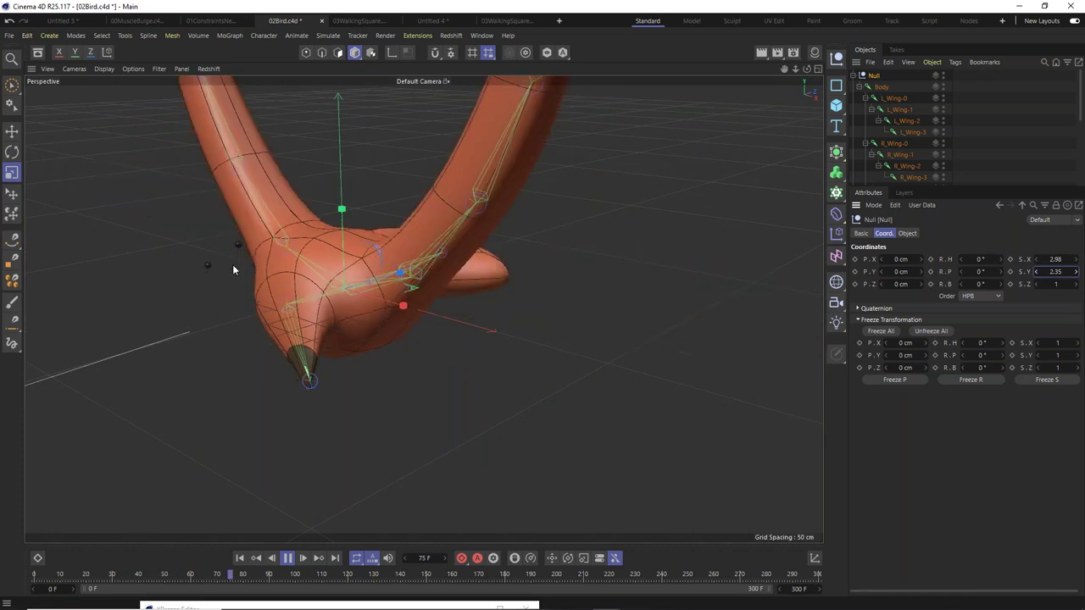
drag(1036, 284, 1055, 284)
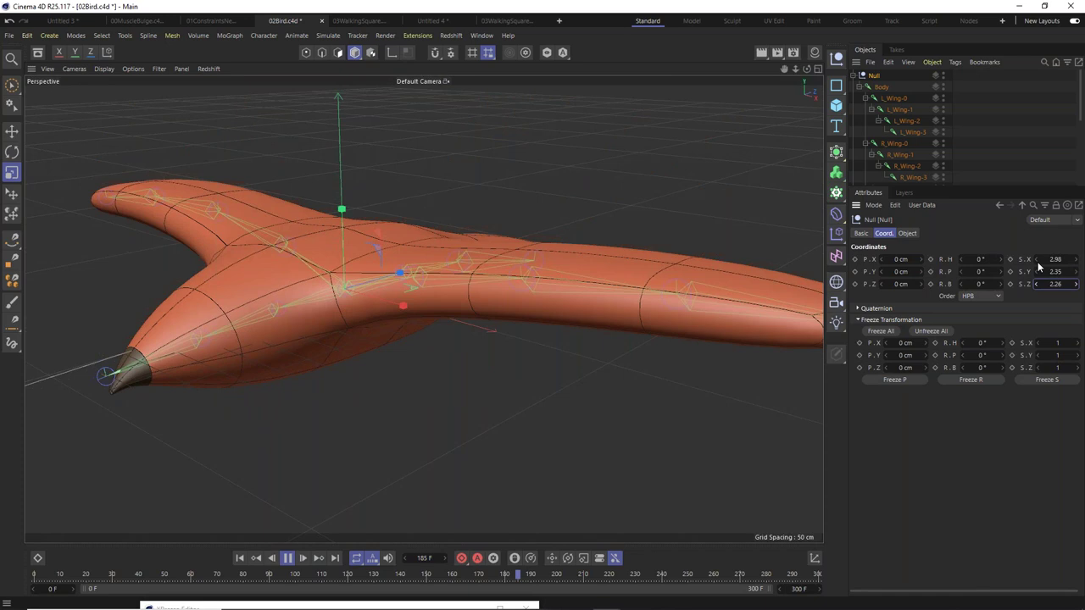
double_click(1055, 259)
text(2)
key(Return)
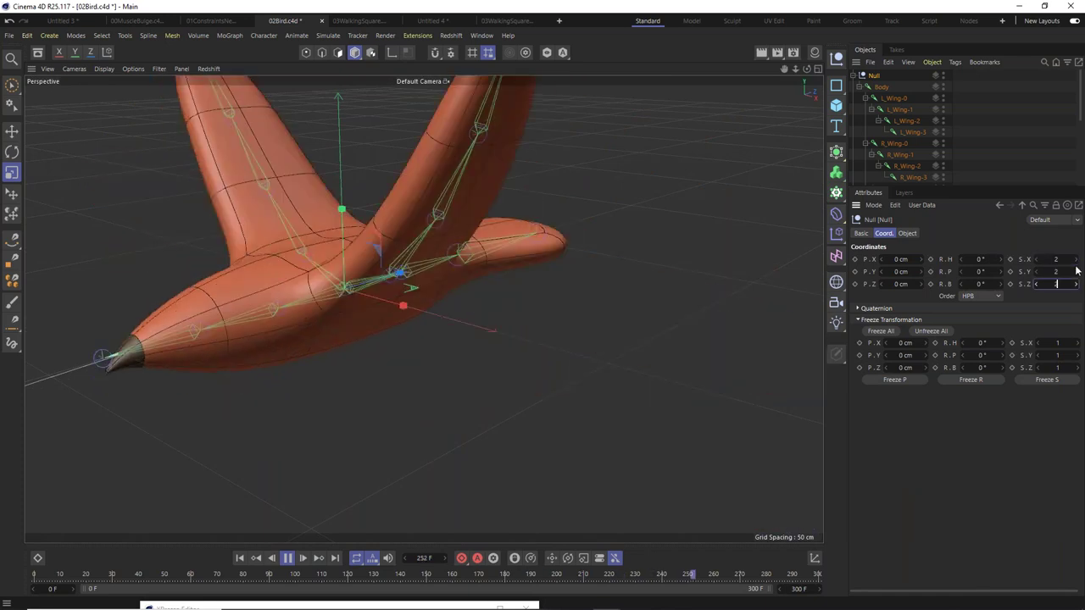
click(881, 330)
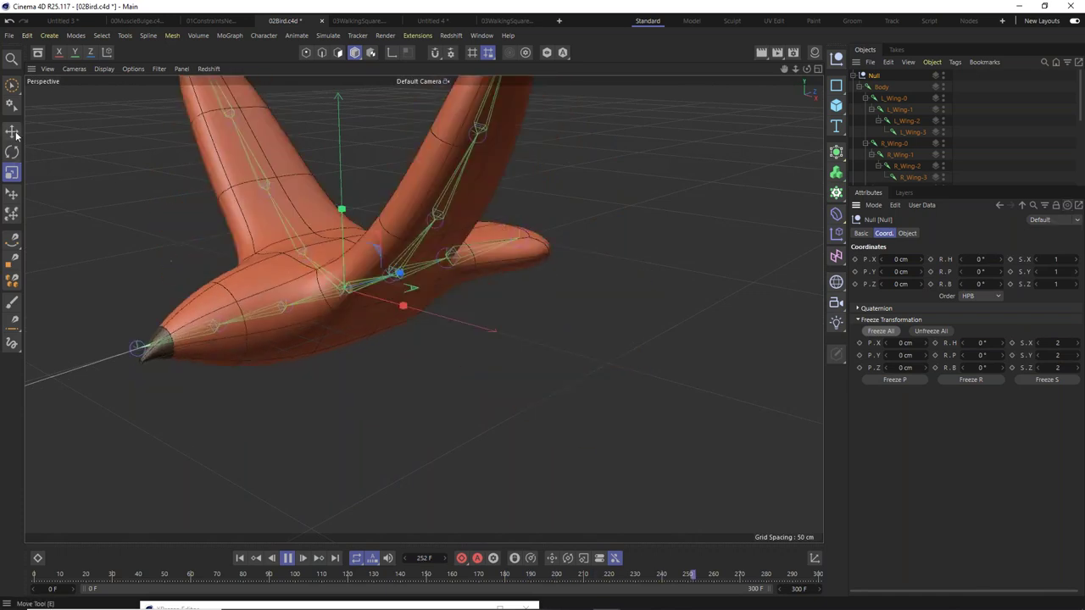
key(e)
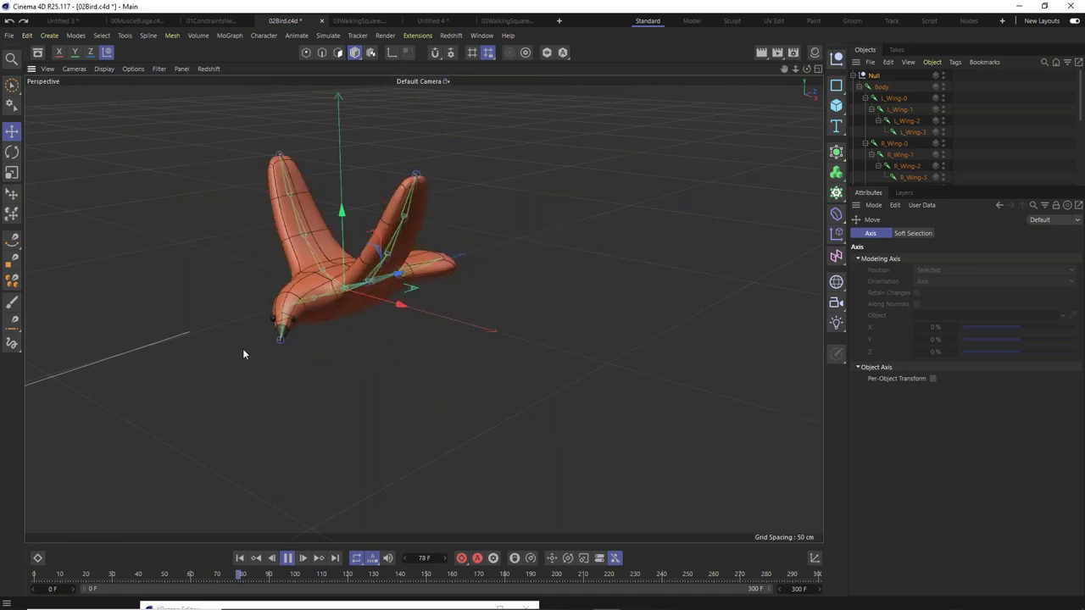
Return to frame 0 and delete the constraint tags on Eye-R and Eye-L.
scroll(289, 328, up, 3)
scroll(289, 328, up, 4)
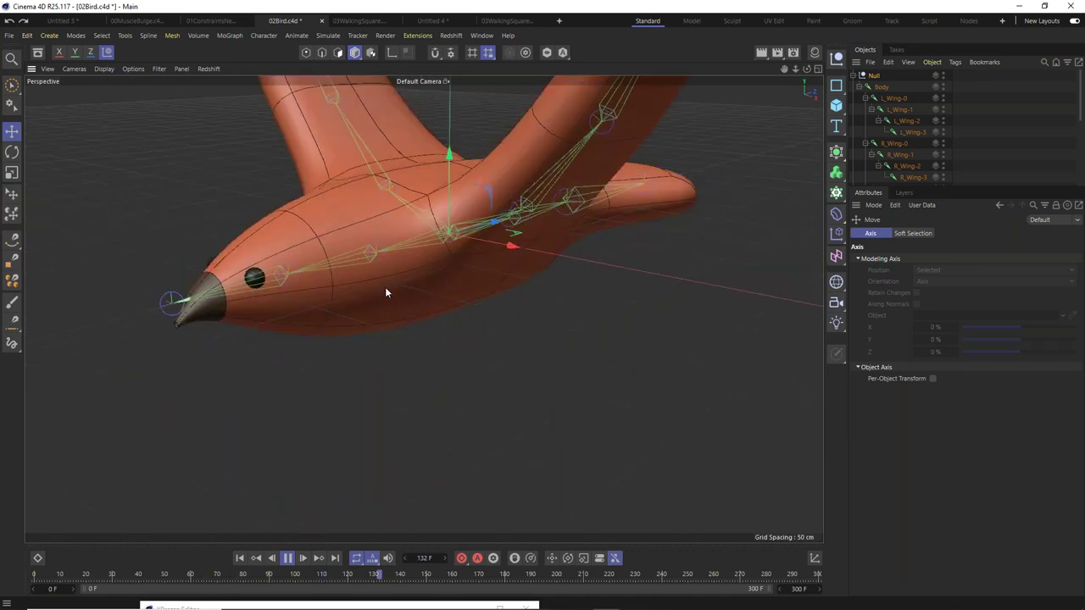
drag(1079, 107, 1078, 174)
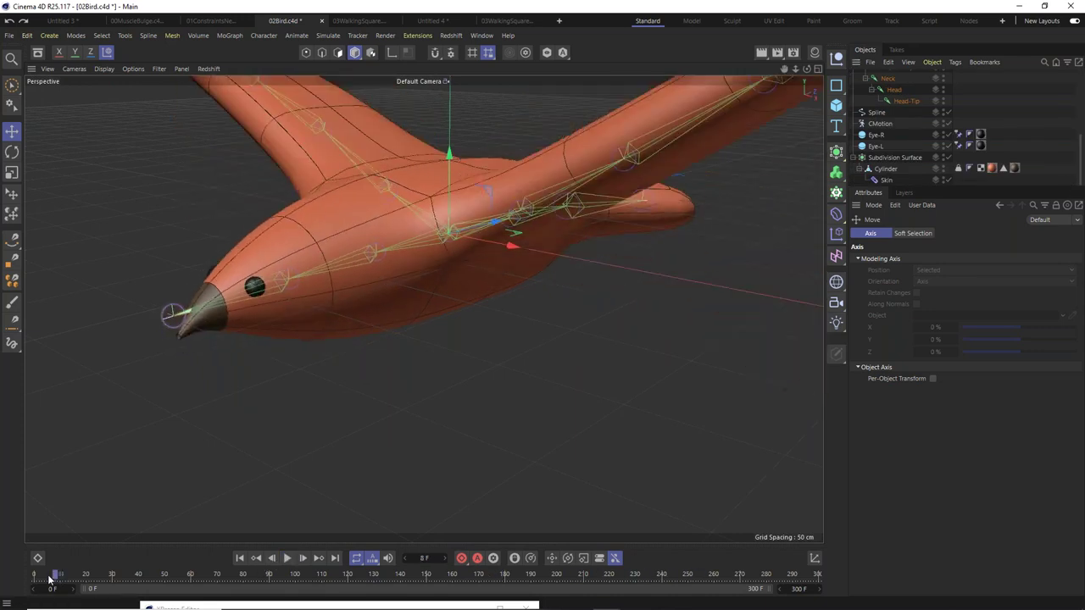
click(34, 574)
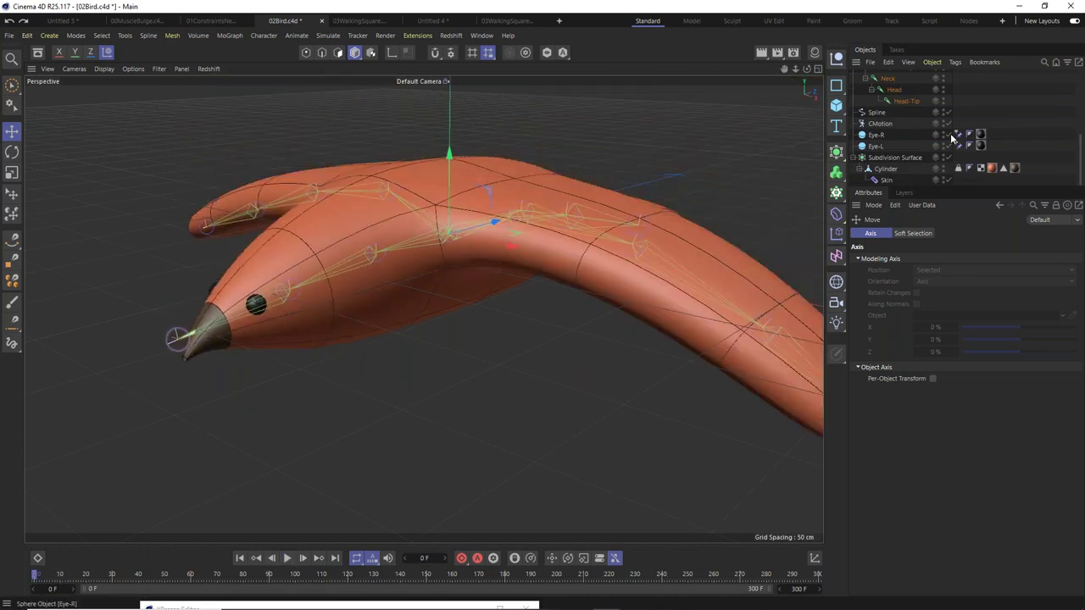
click(958, 135)
ctrl+click(957, 146)
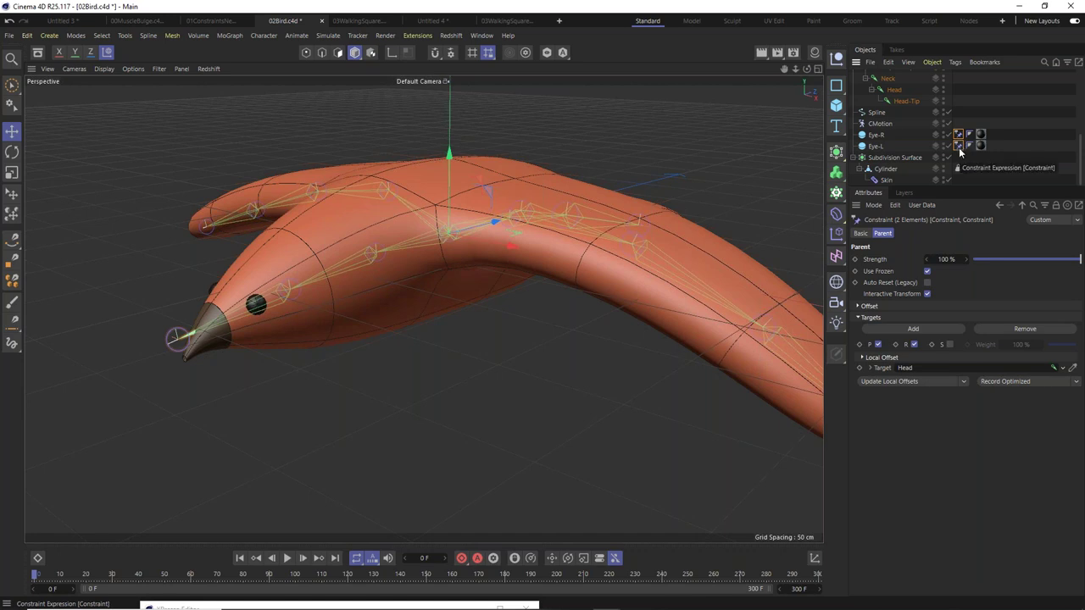
key(Delete)
alt+drag(615, 300, 272, 292)
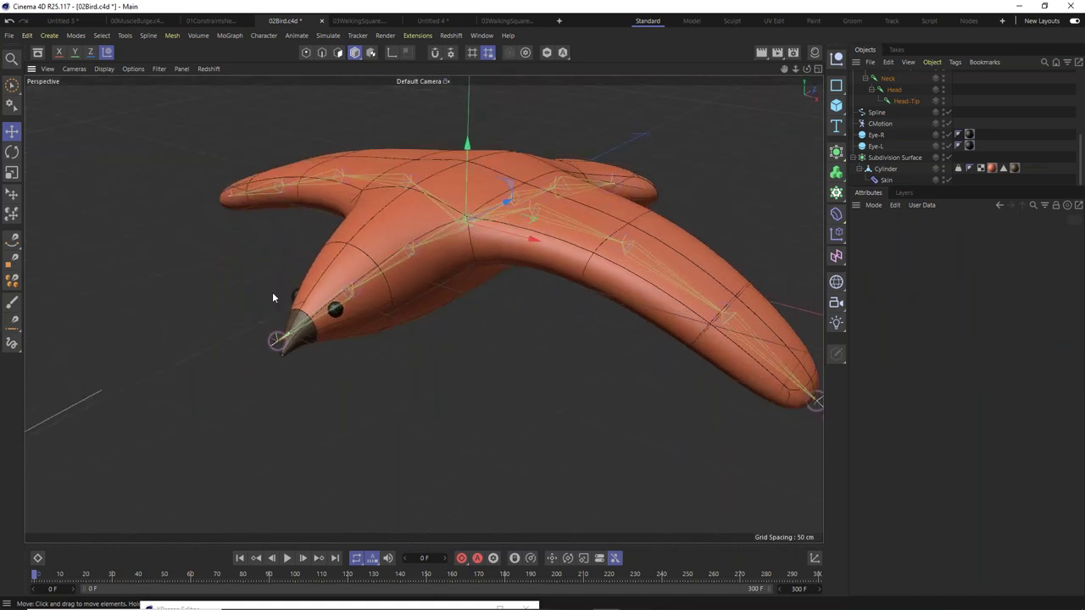
scroll(272, 292, up, 5)
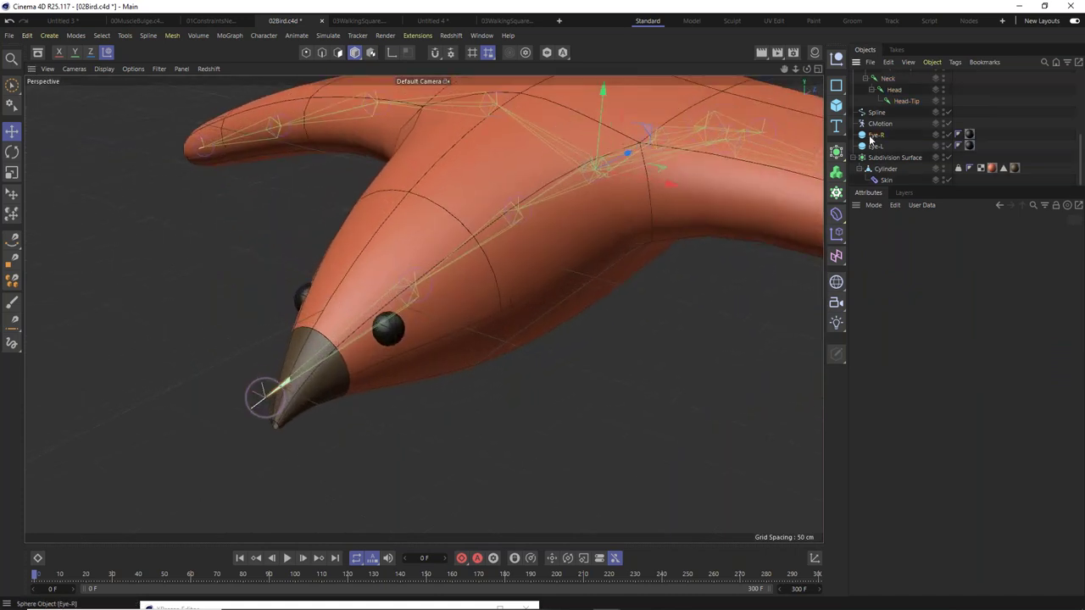
Make the Eye-R and Eye-L spheres editable polygons and switch to Points mode.
click(876, 135)
ctrl+click(875, 146)
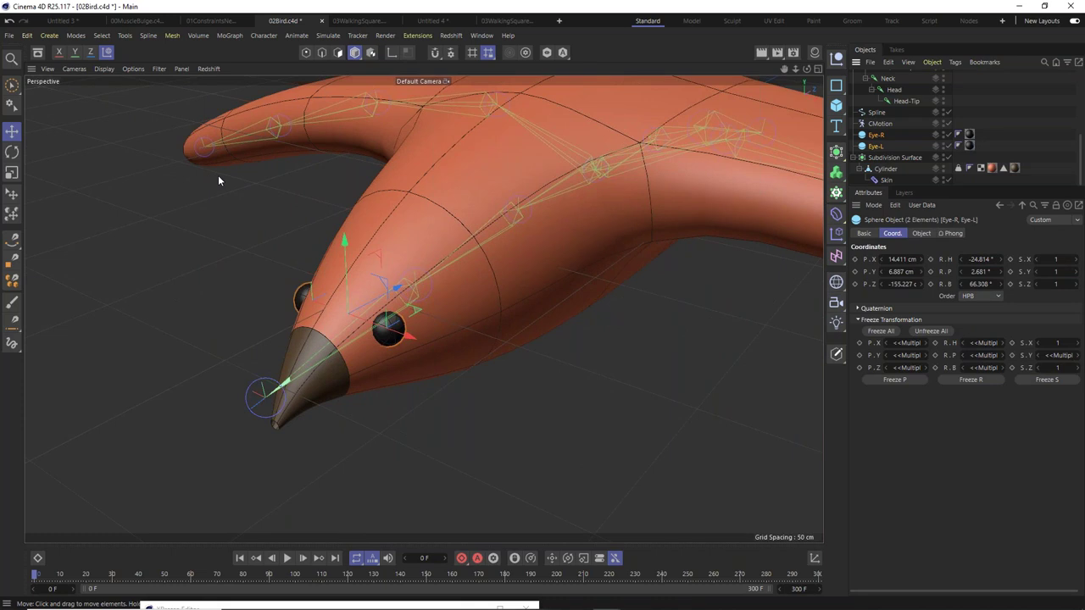
key(c)
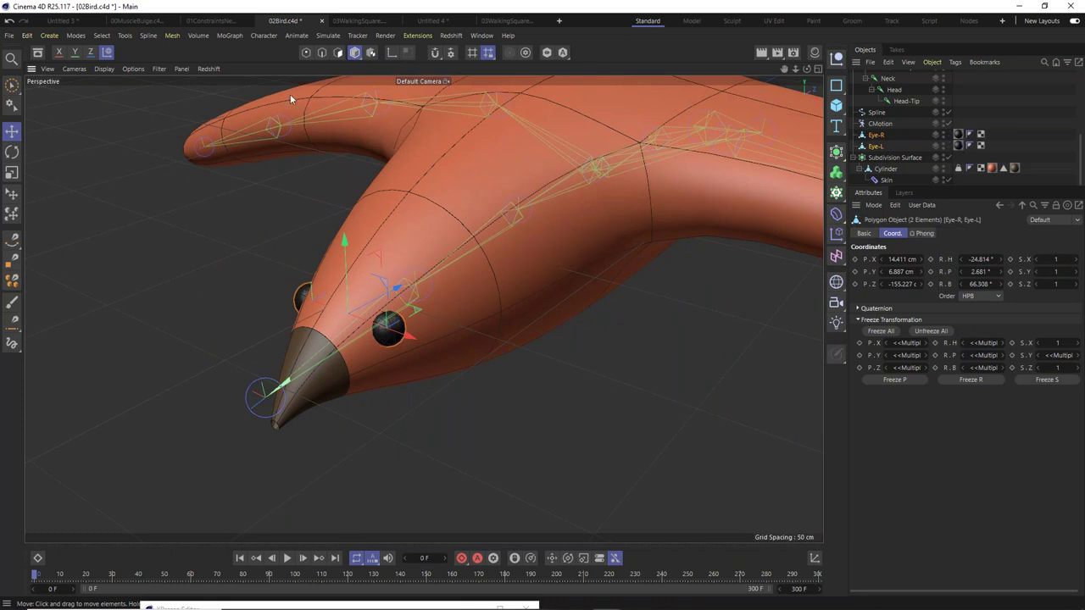
click(306, 53)
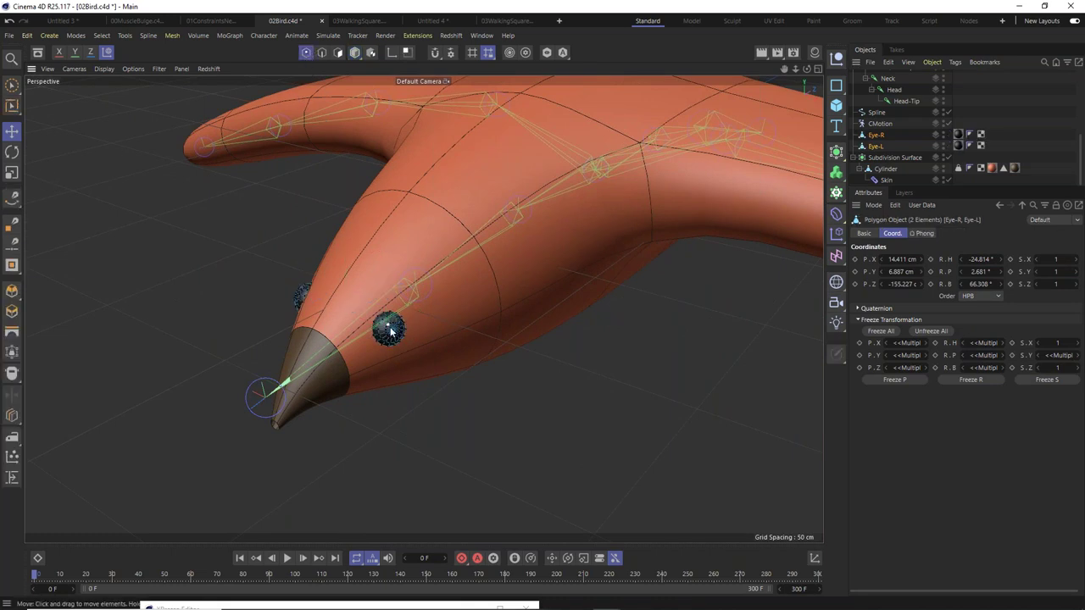
Hide the Subdivision Surface body mesh in the viewport, leaving joints and eyes visible.
scroll(394, 333, up, 4)
scroll(394, 333, up, 2)
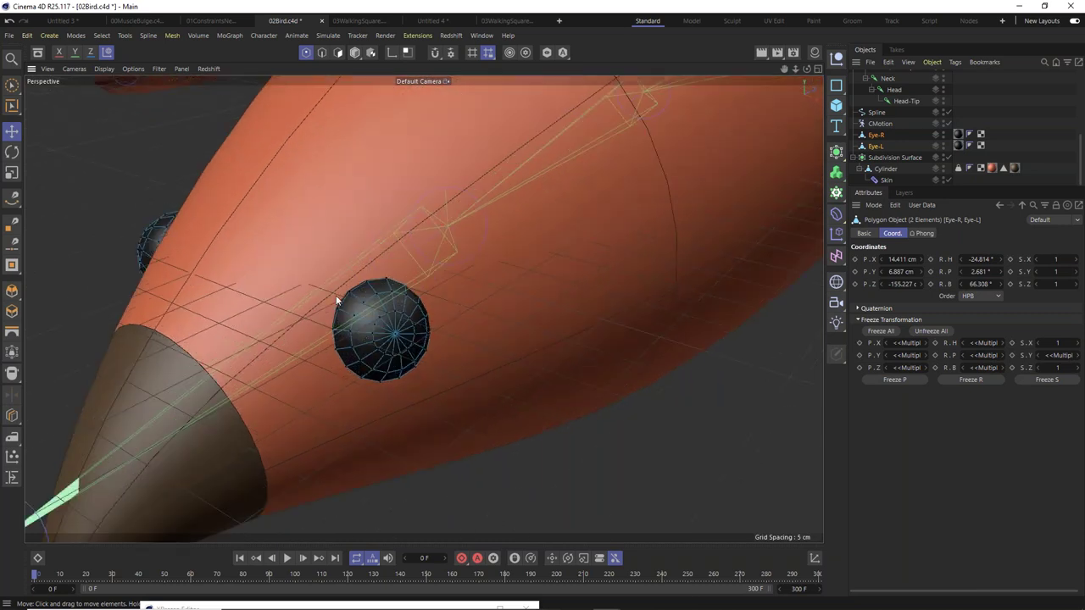
scroll(376, 326, down, 5)
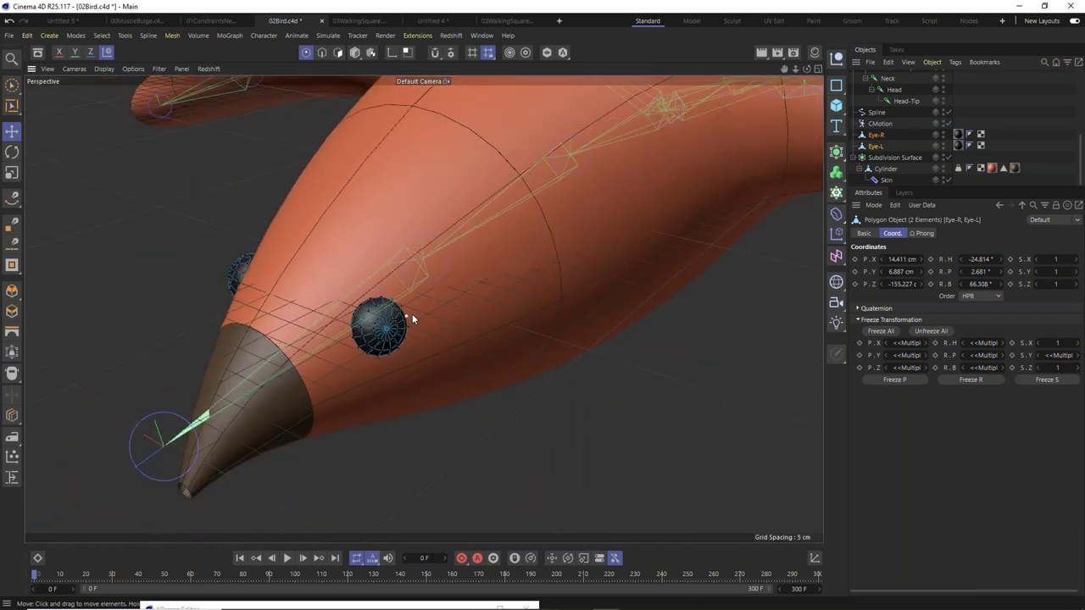
scroll(403, 326, down, 2)
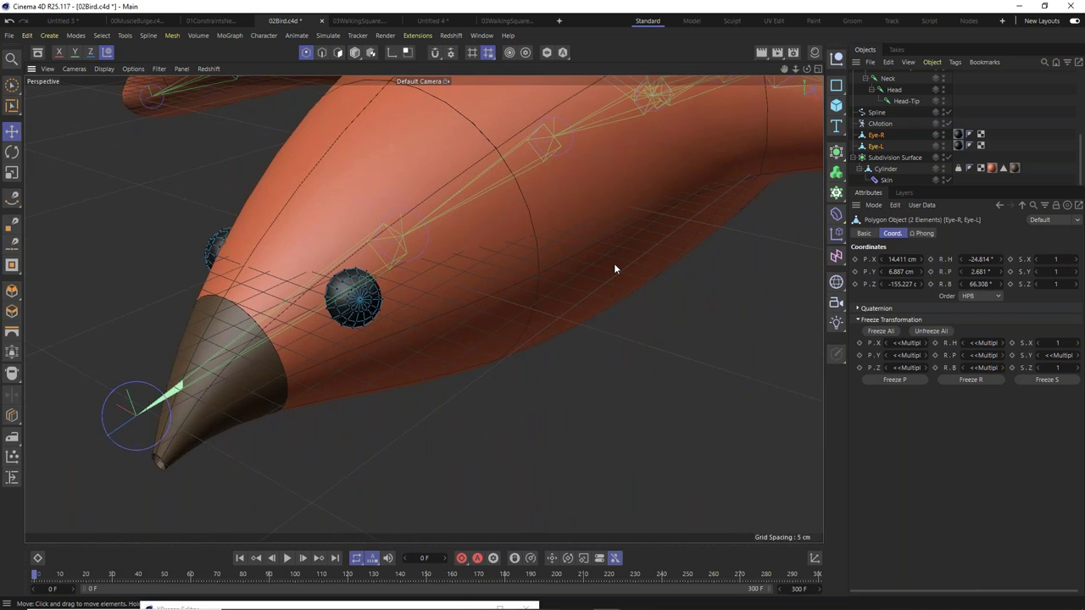
scroll(614, 263, down, 3)
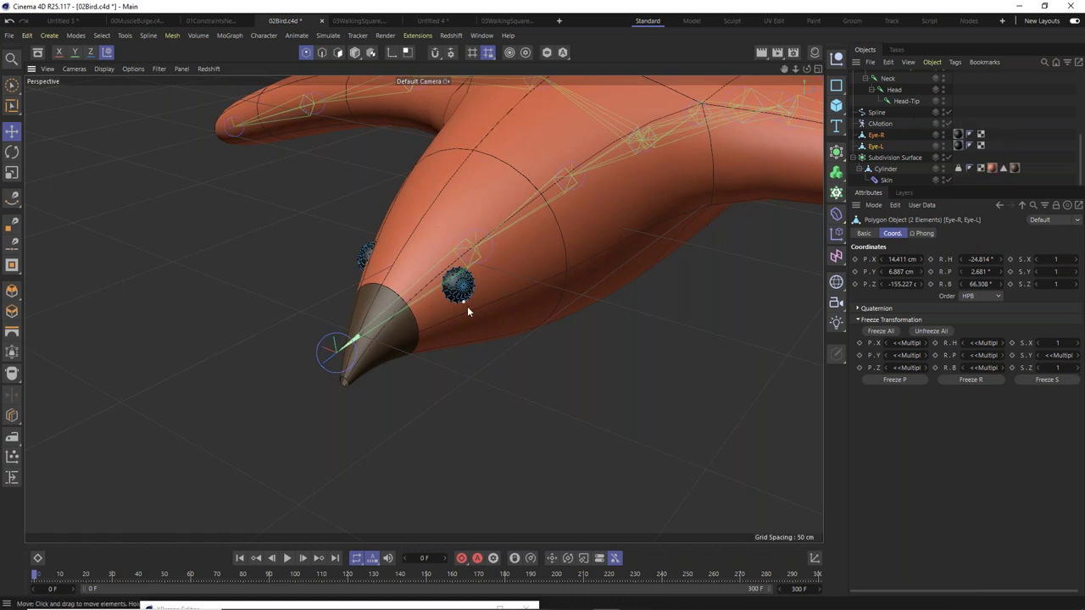
click(943, 158)
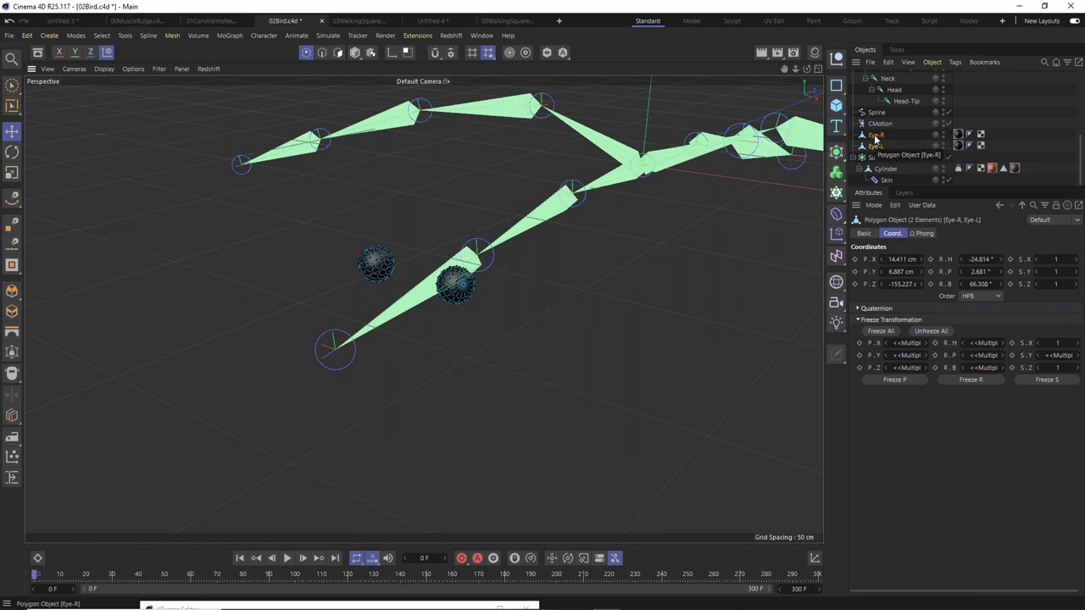
click(875, 136)
Add Weight tags to both Eye-R and Eye-L via Rigging Tags.
shift+click(875, 146)
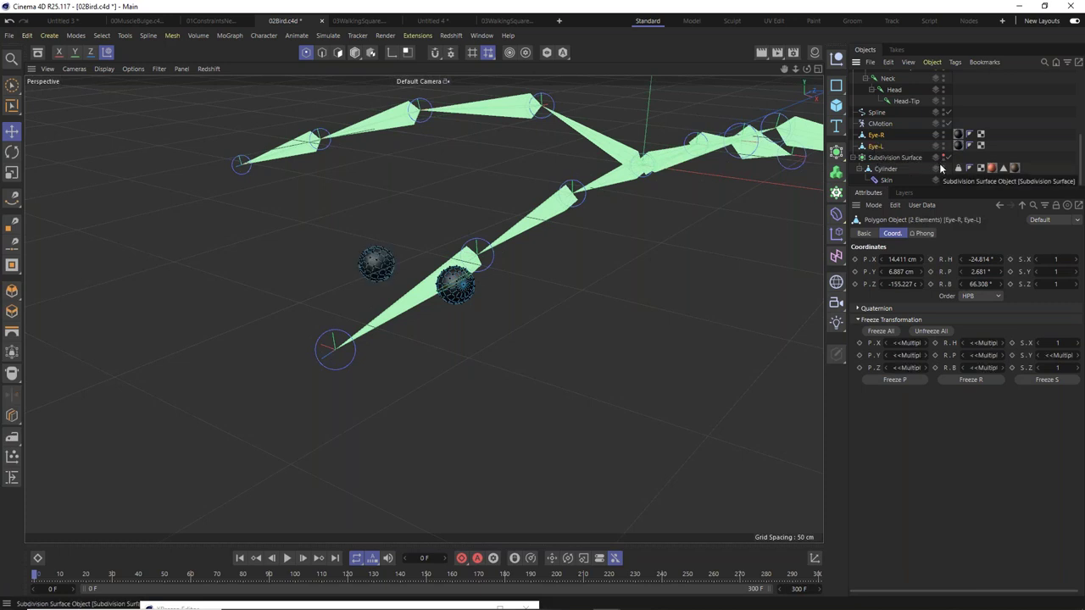
right_click(881, 135)
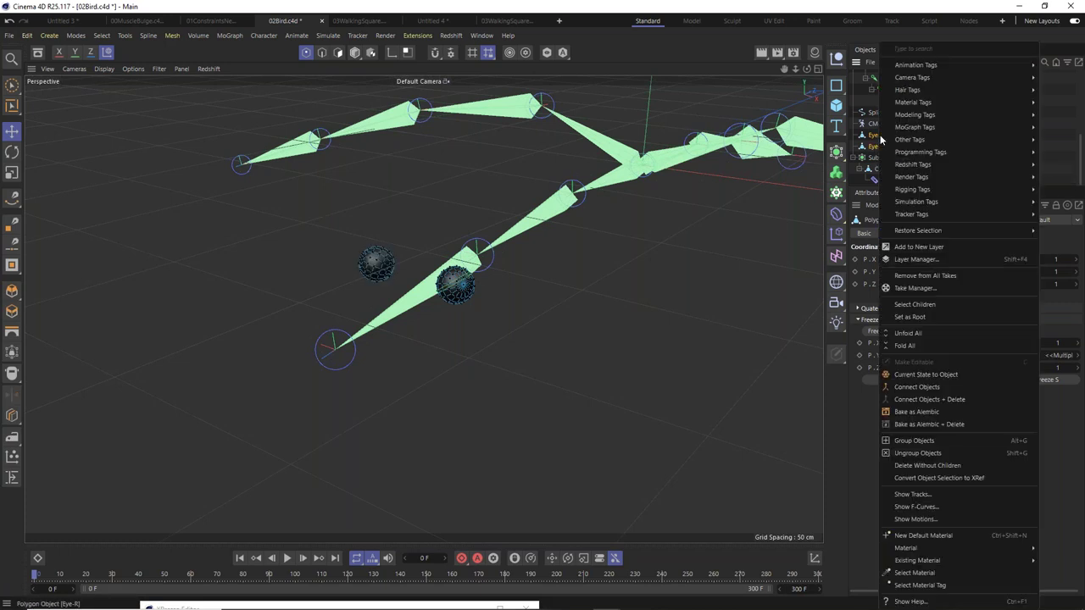
mouse_move(912, 191)
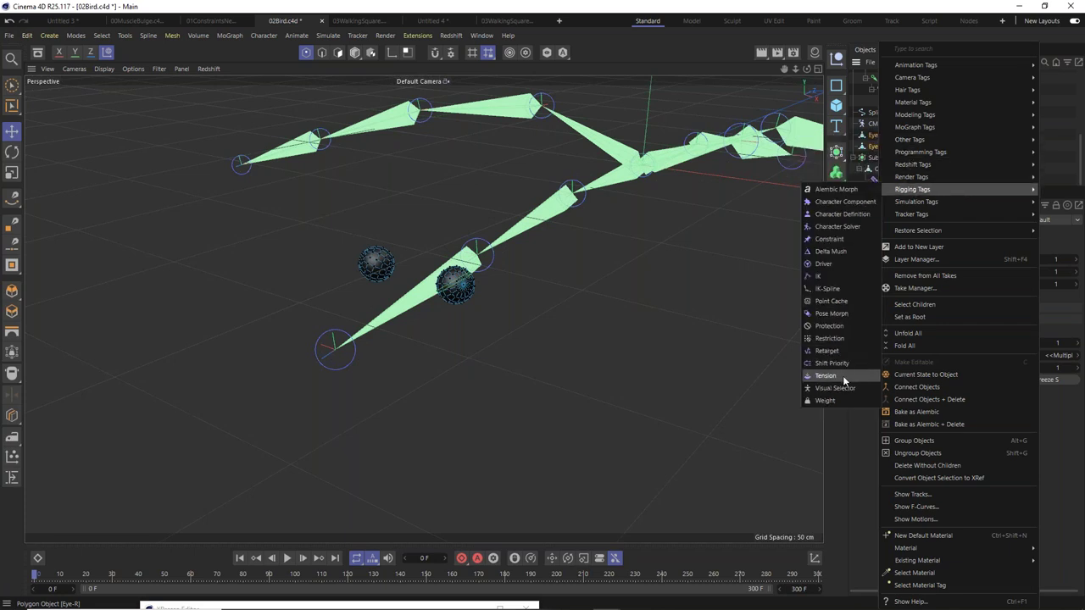
click(843, 401)
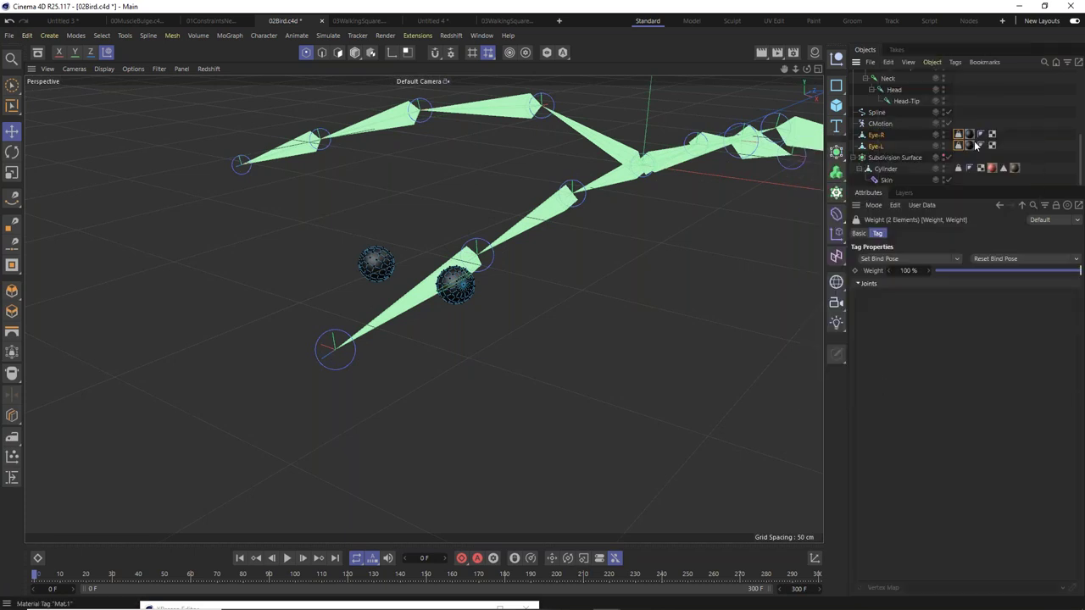
Select joints Body through Head-Tip and add the Head joint to Eye-R's Weight tag.
scroll(911, 106, up, 5)
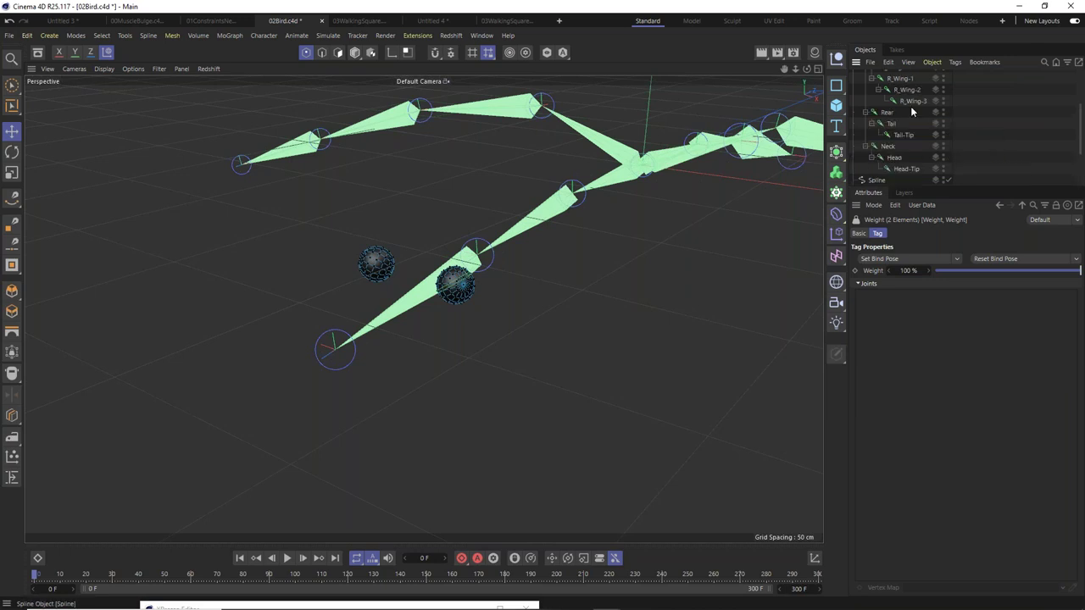
click(877, 85)
scroll(912, 115, down, 3)
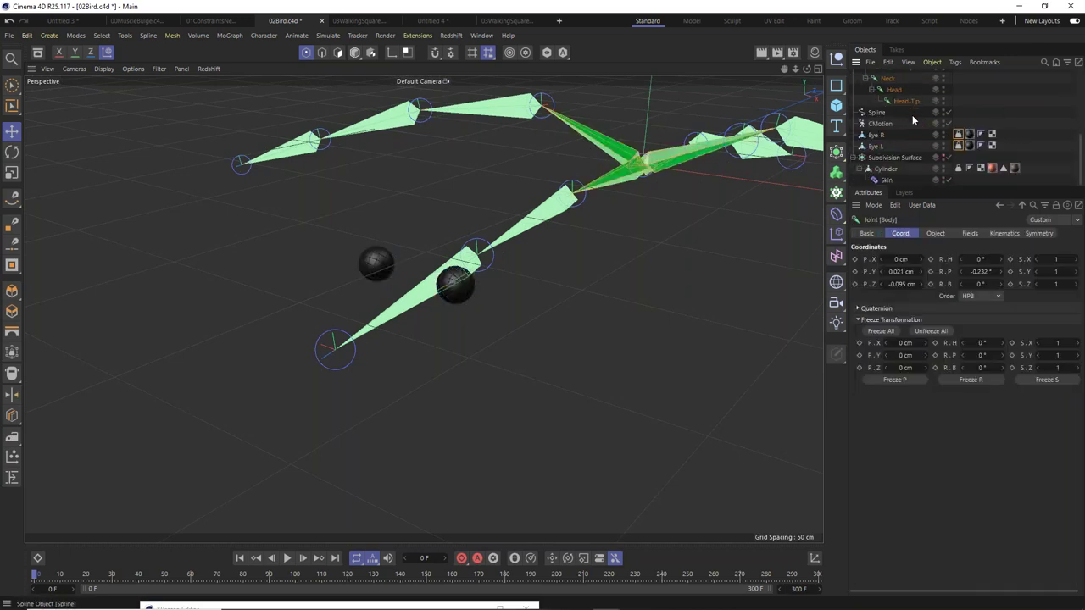
shift+click(907, 167)
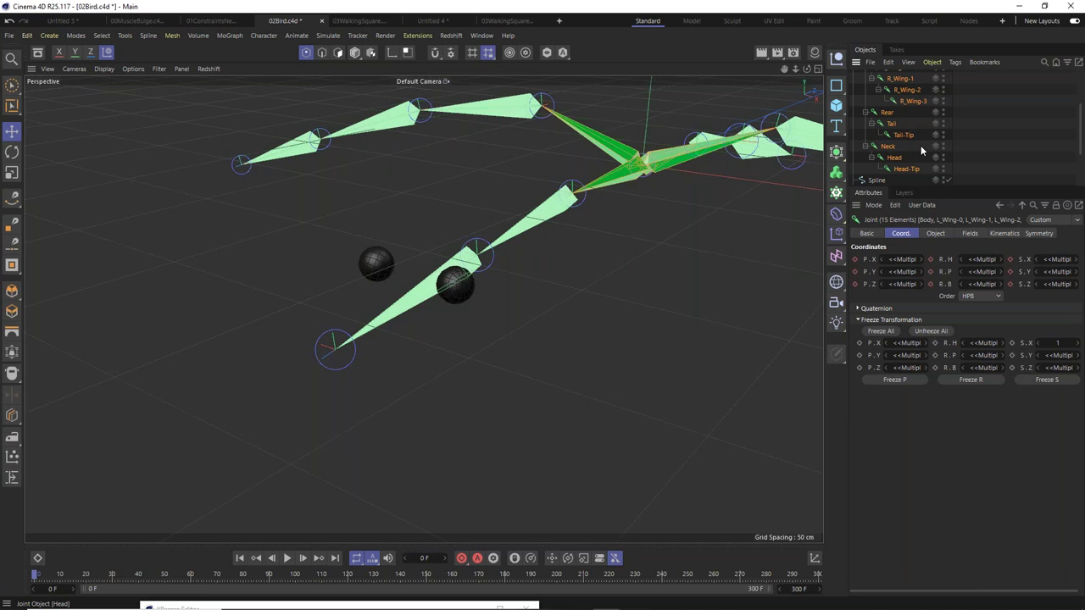
scroll(915, 135, down, 3)
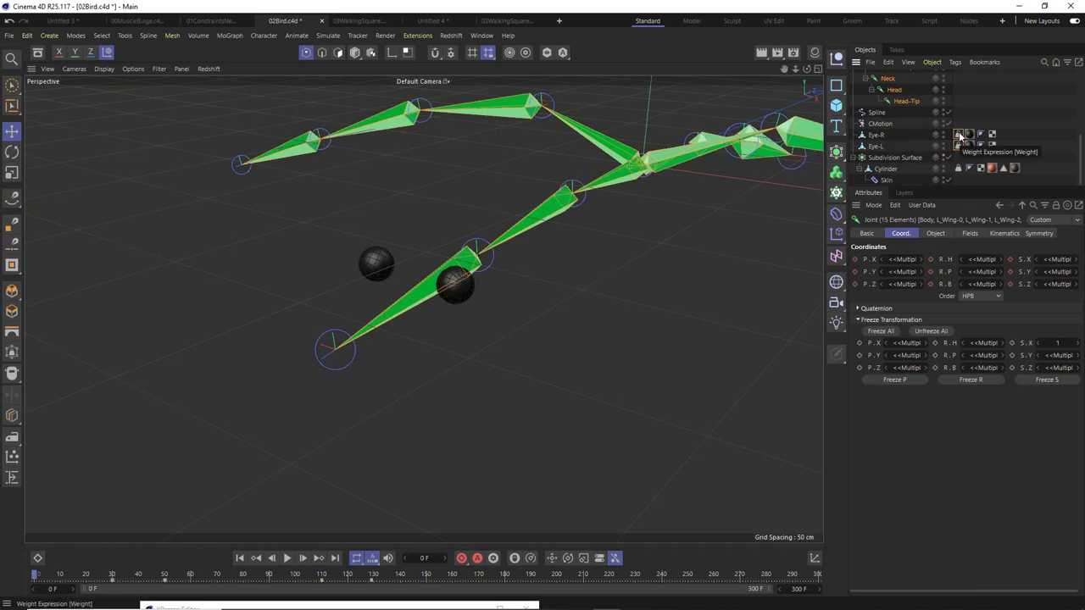
click(960, 135)
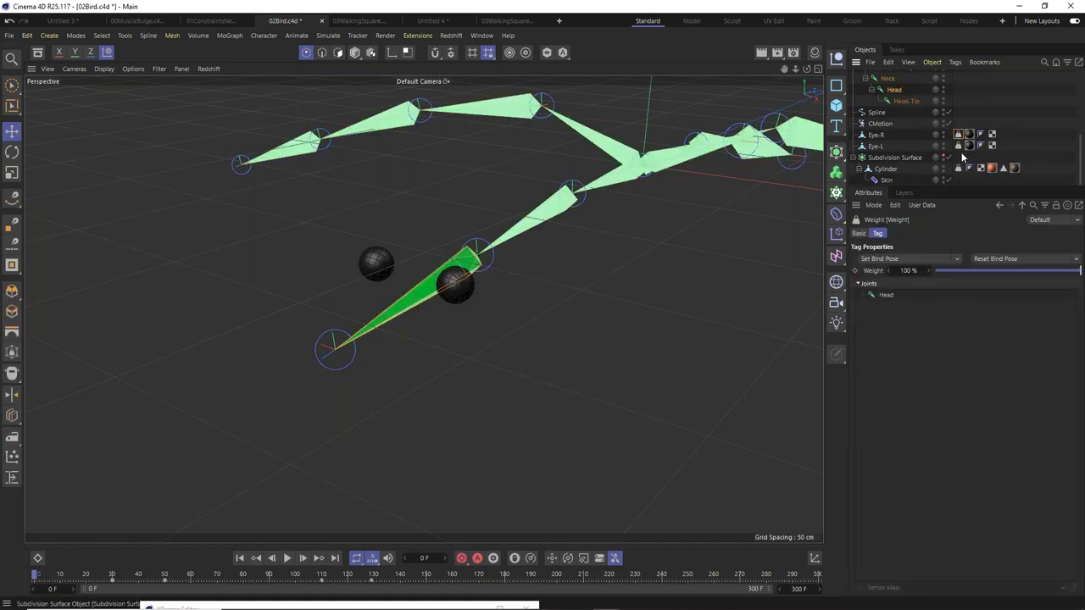
drag(898, 95, 932, 339)
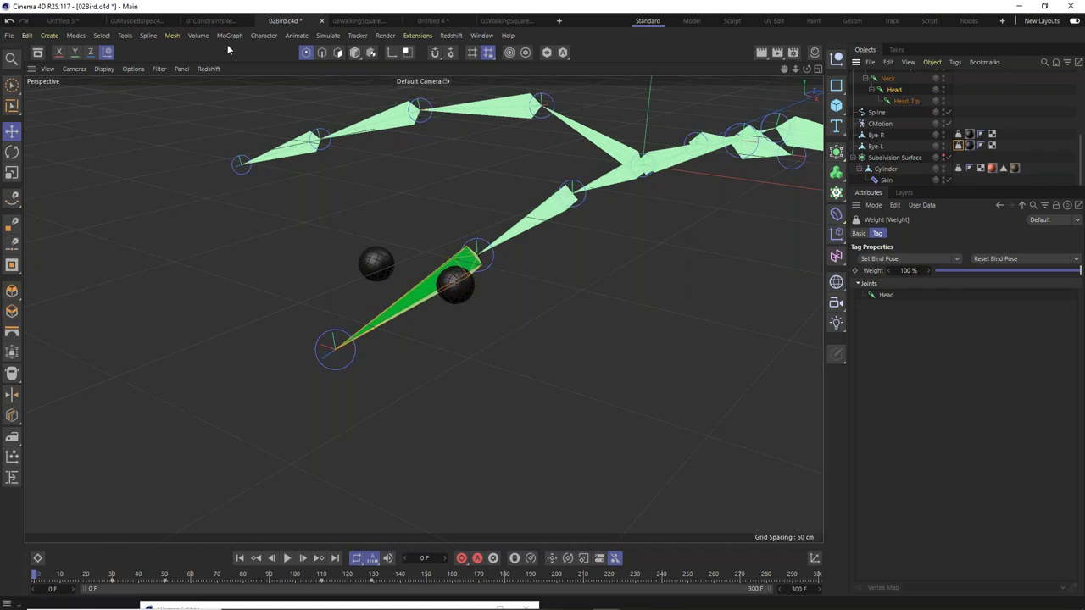
Add Skin deformers from a floating Character palette and nest one under Eye-R and Eye-L.
click(274, 35)
click(305, 45)
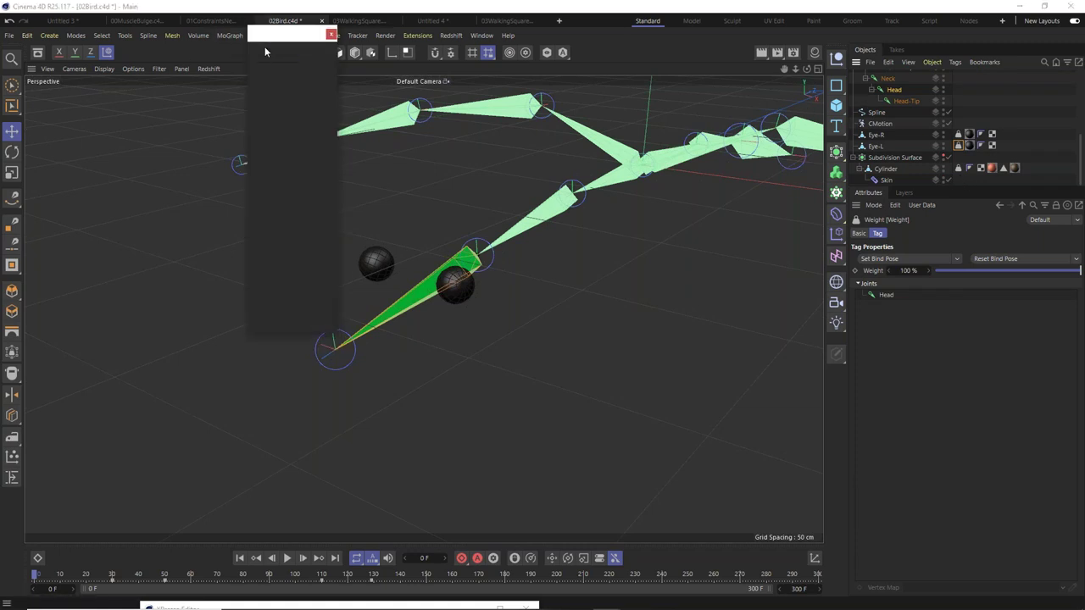
drag(247, 64, 122, 168)
click(147, 342)
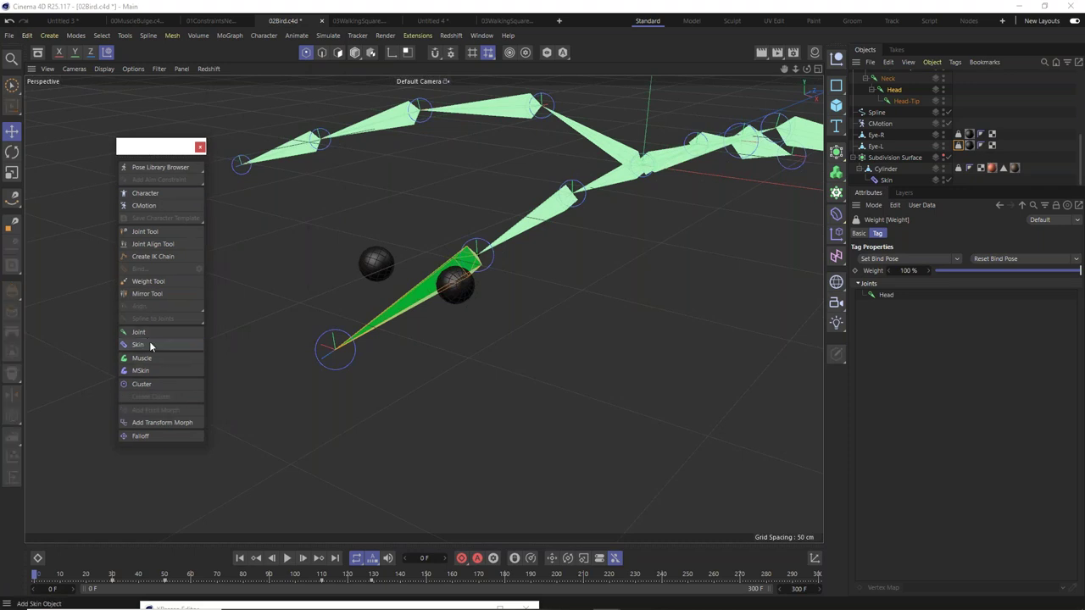
scroll(929, 138, up, 5)
drag(878, 77, 877, 145)
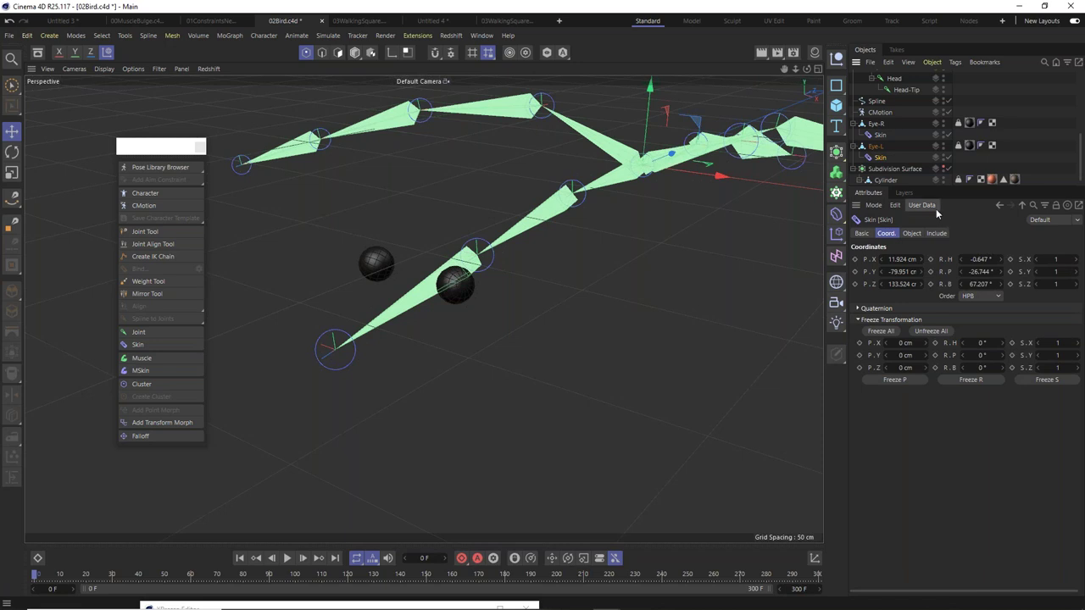
click(959, 124)
In the Weight Manager, weight all of Eye-R's points 100% to the Head joint.
double_click(959, 124)
drag(669, 122, 522, 122)
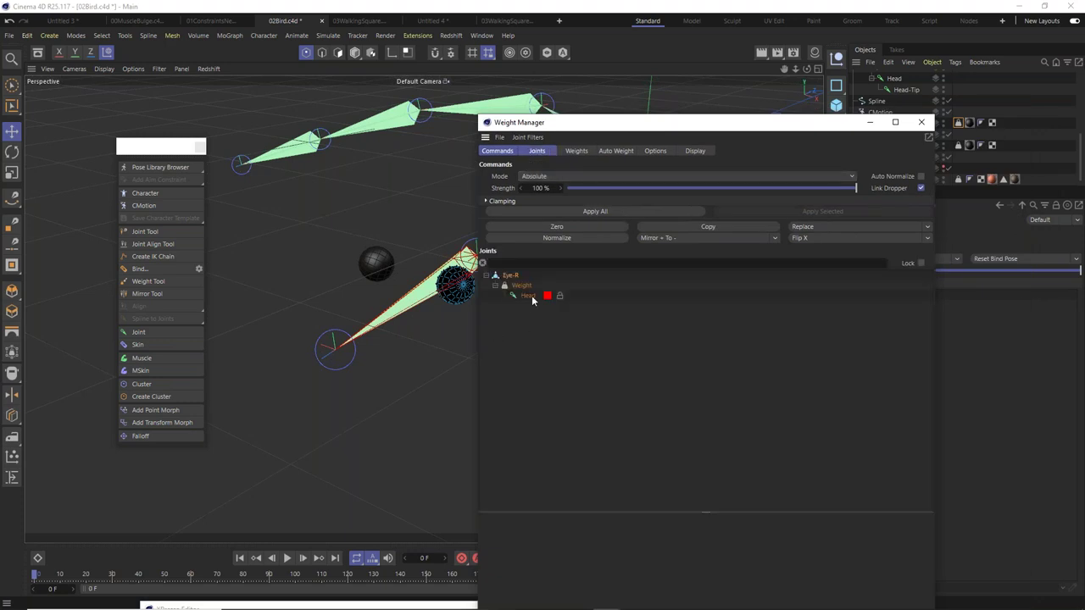
drag(640, 128, 733, 269)
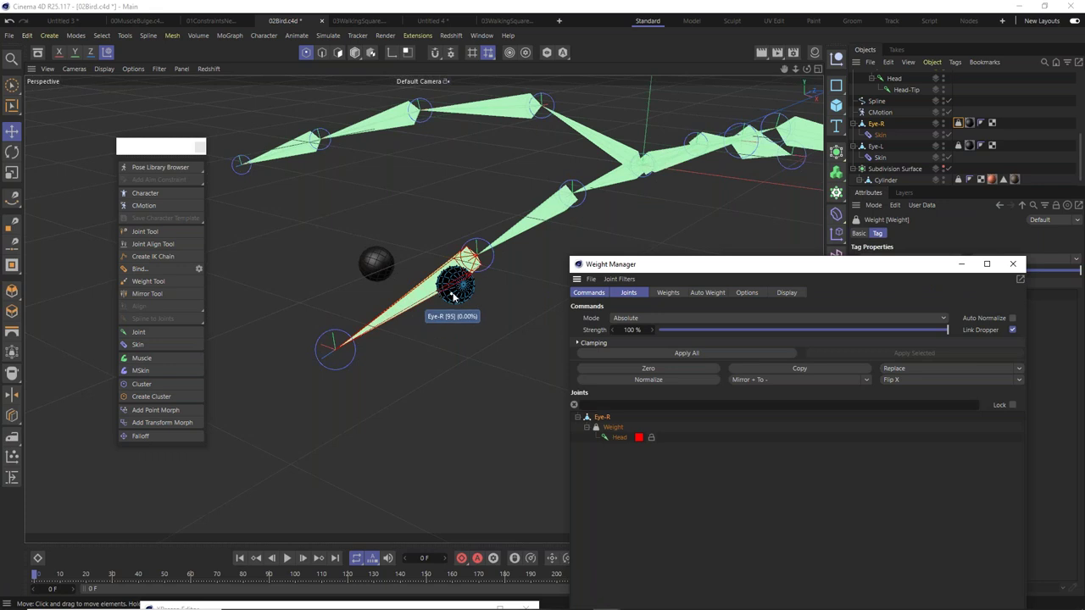
click(453, 295)
key(ctrl+a)
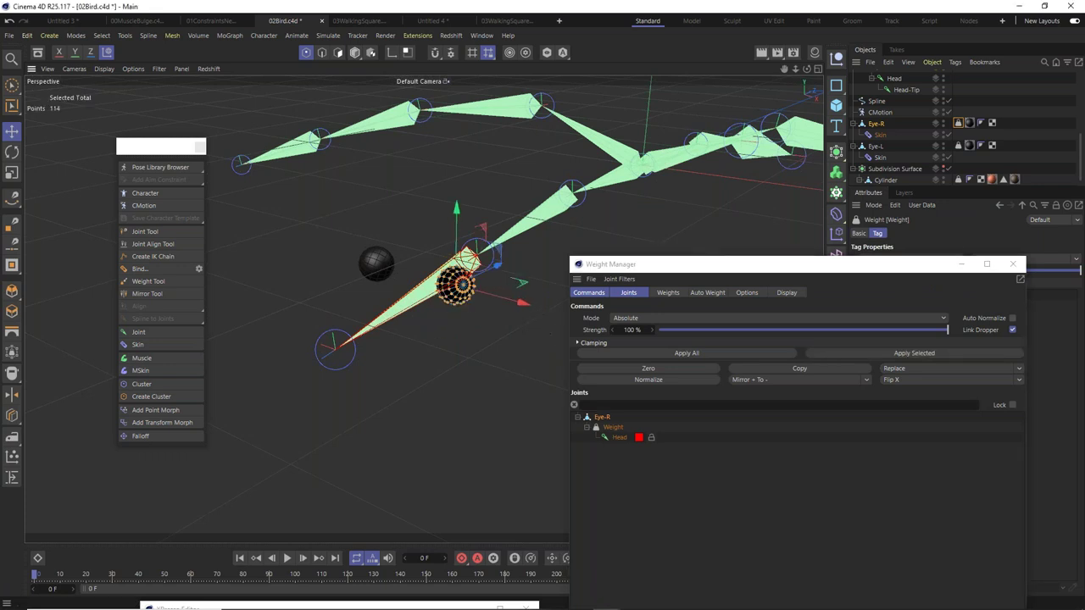
click(621, 438)
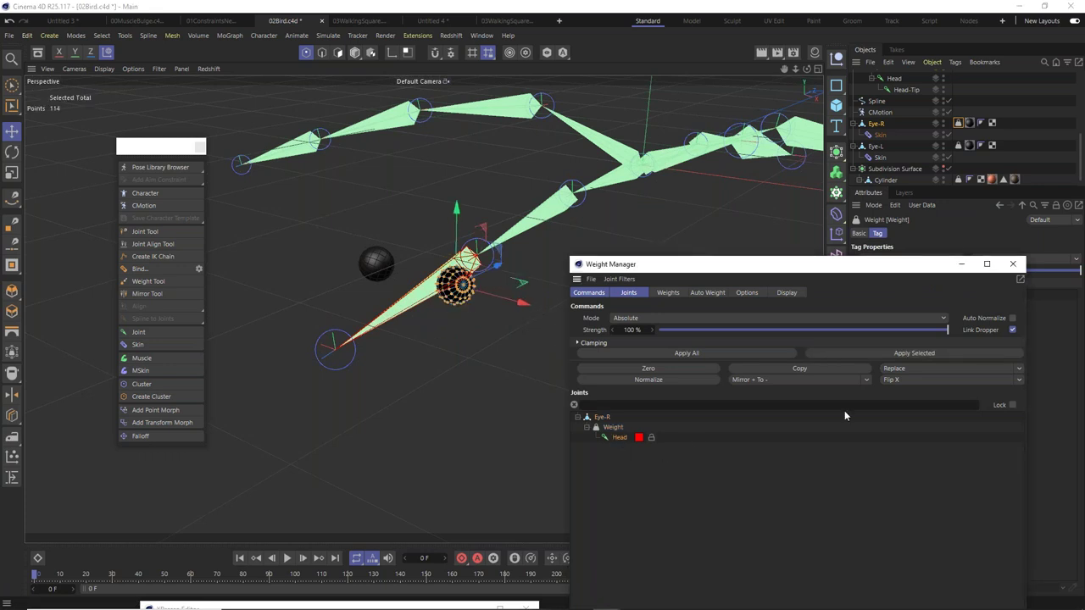
click(932, 355)
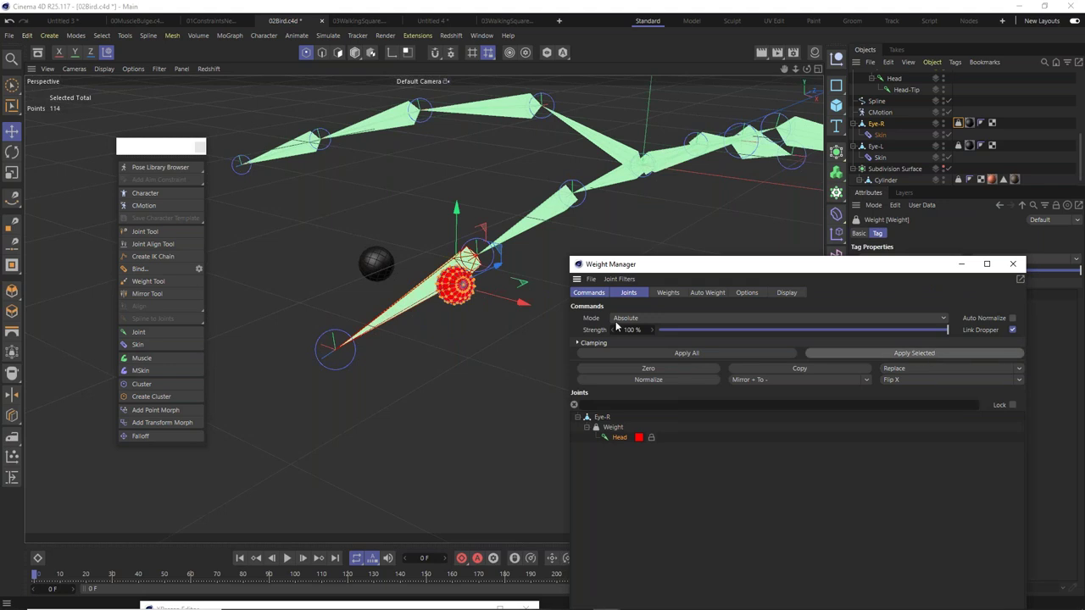
Weight all of Eye-L's points 100% to Head and show the bird's body again.
click(382, 265)
key(ctrl+a)
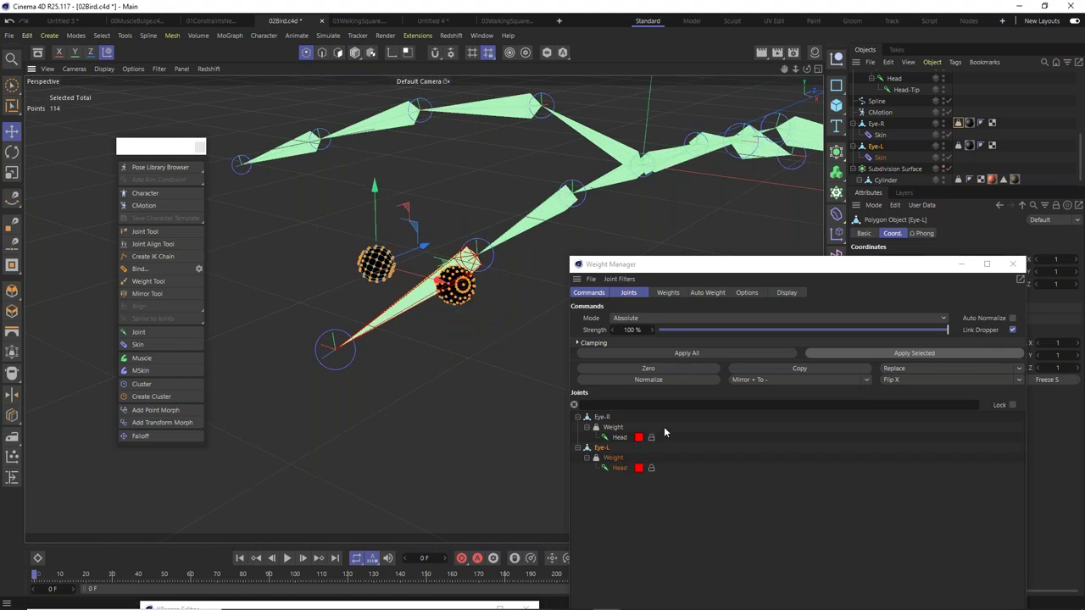
click(620, 468)
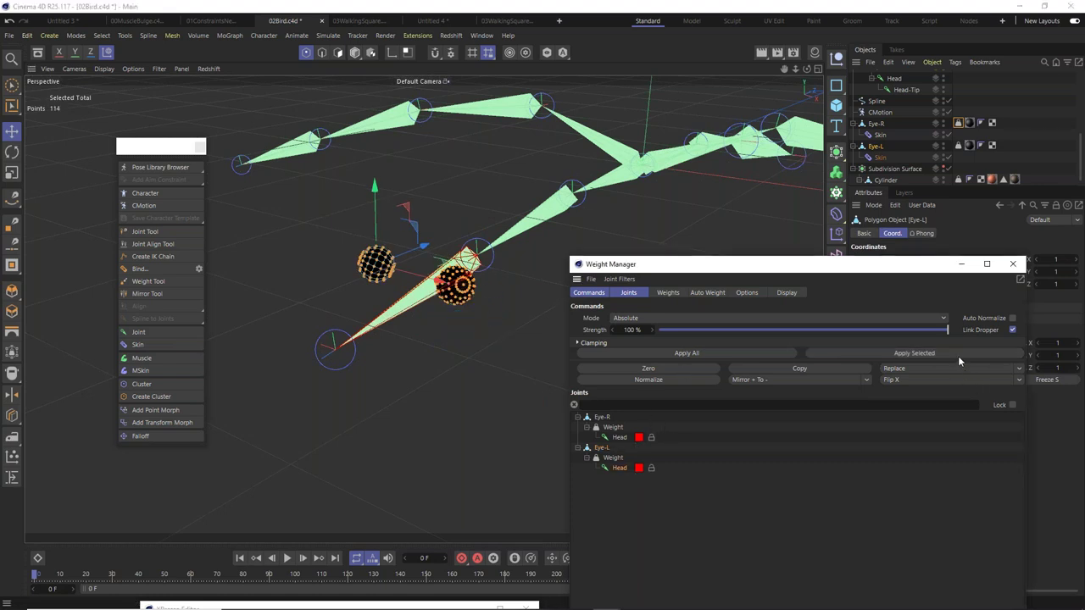
click(958, 359)
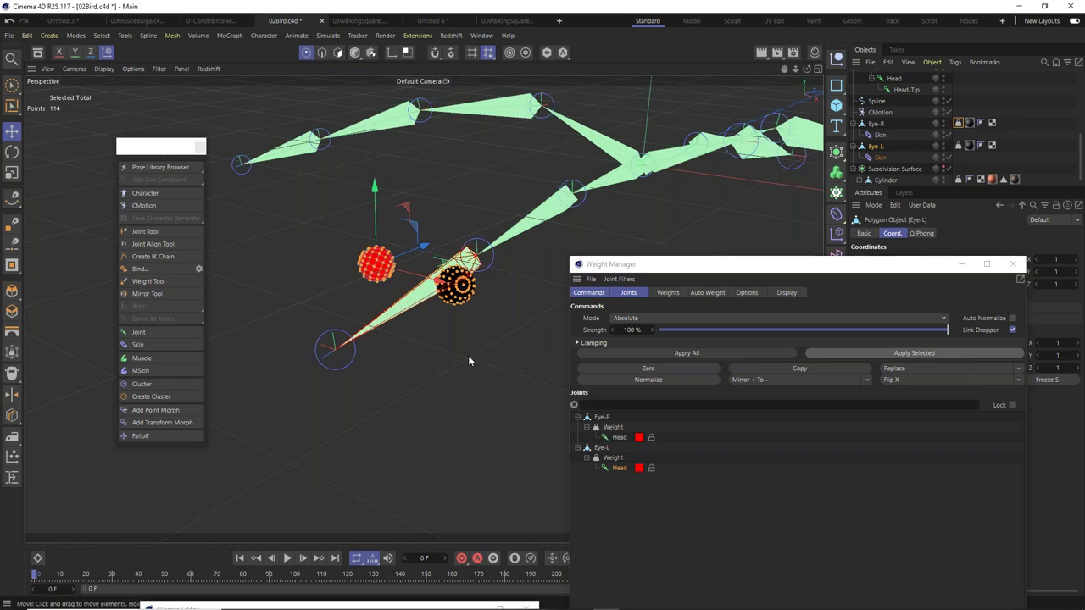
alt+drag(468, 356, 488, 377)
click(943, 169)
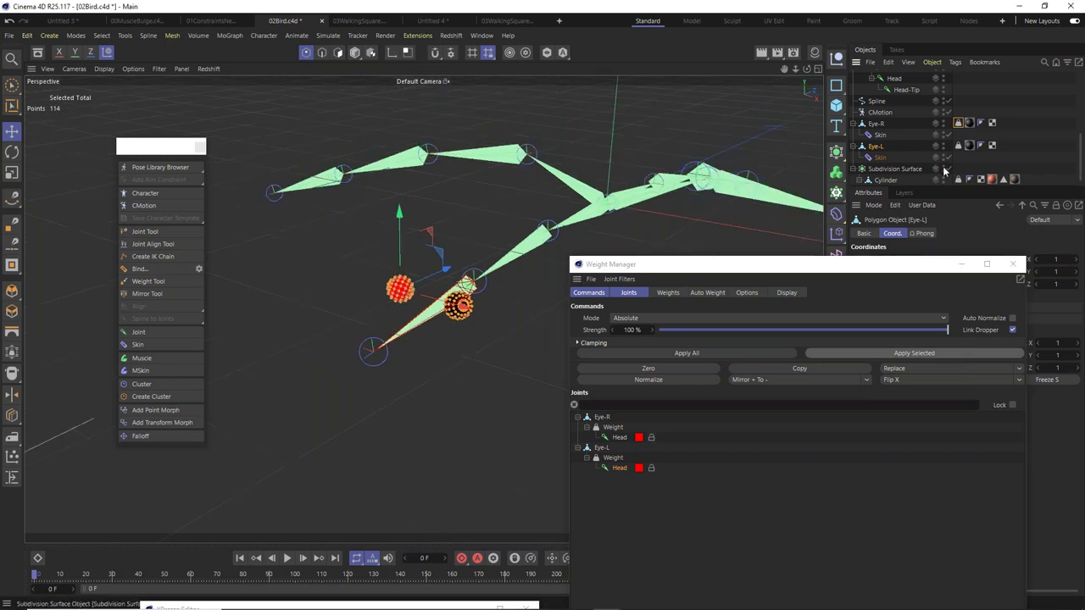
Close the Weight Manager and scrub the timeline to check the eyes follow the head.
drag(847, 268, 695, 585)
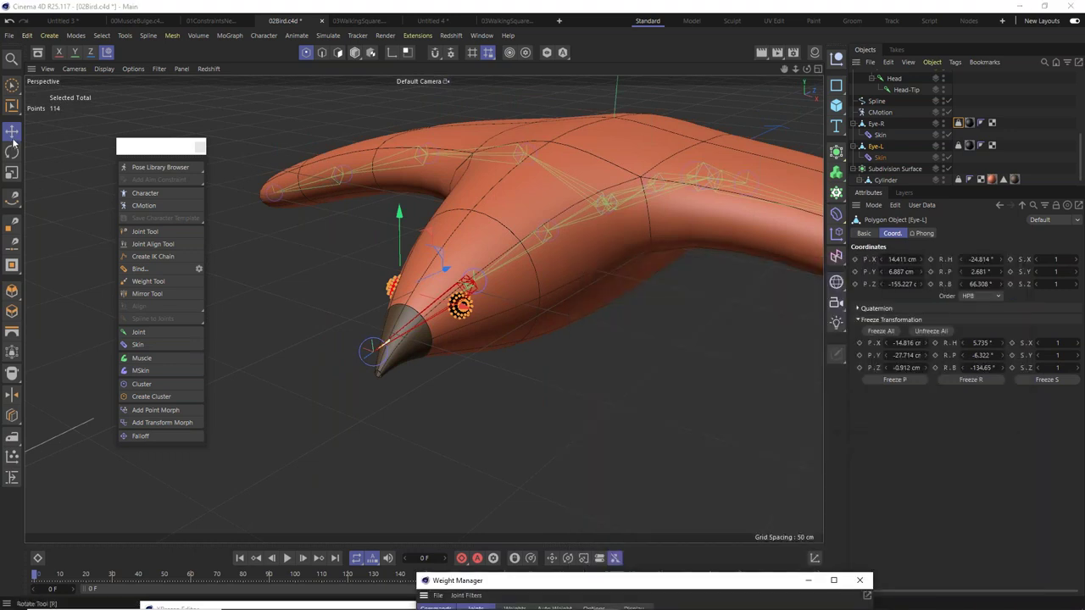
click(12, 134)
alt+drag(508, 453, 542, 441)
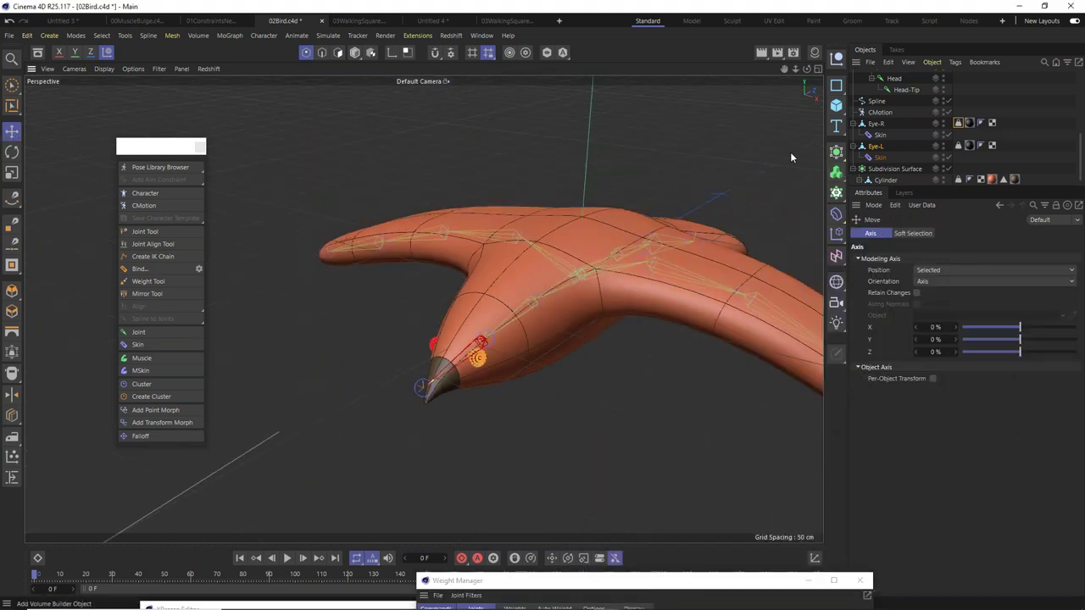
click(355, 53)
click(839, 582)
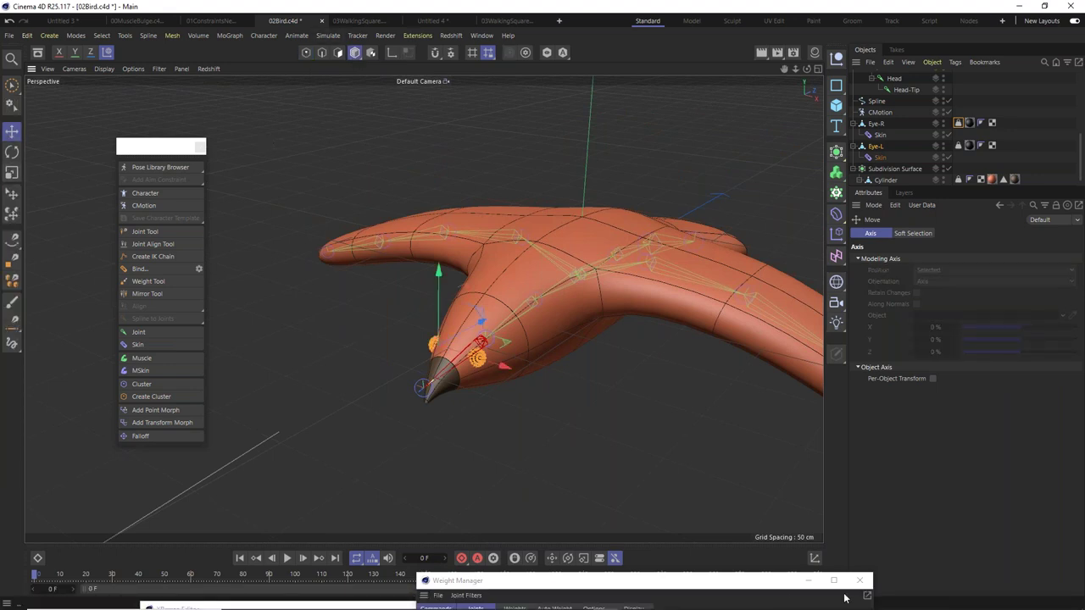
click(860, 582)
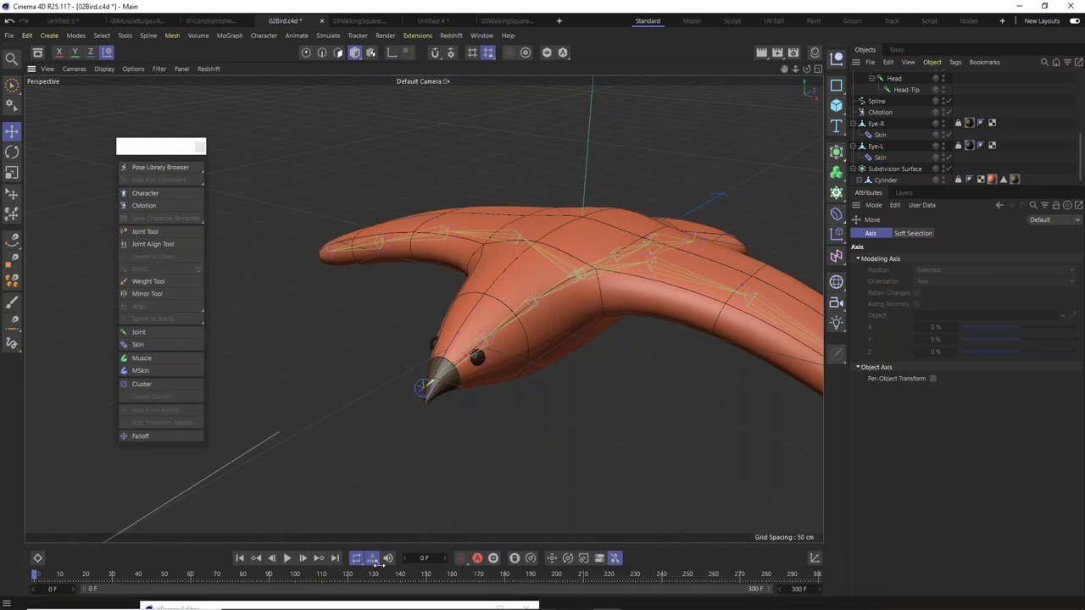
drag(108, 581, 34, 576)
Zoom in and orbit until the eye sphere is seen face-on.
scroll(508, 382, up, 10)
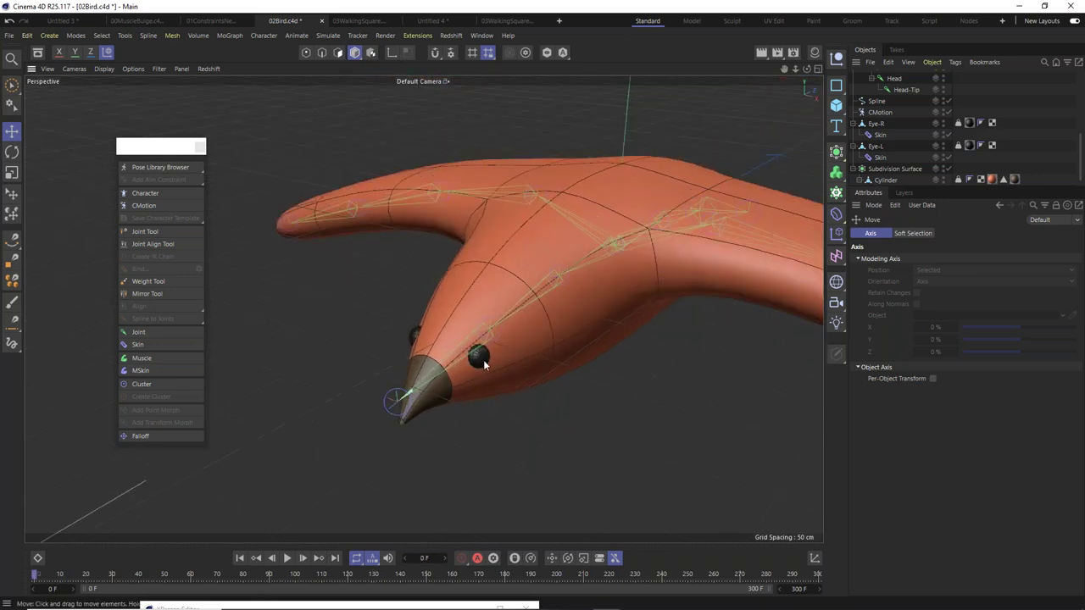
scroll(486, 364, up, 10)
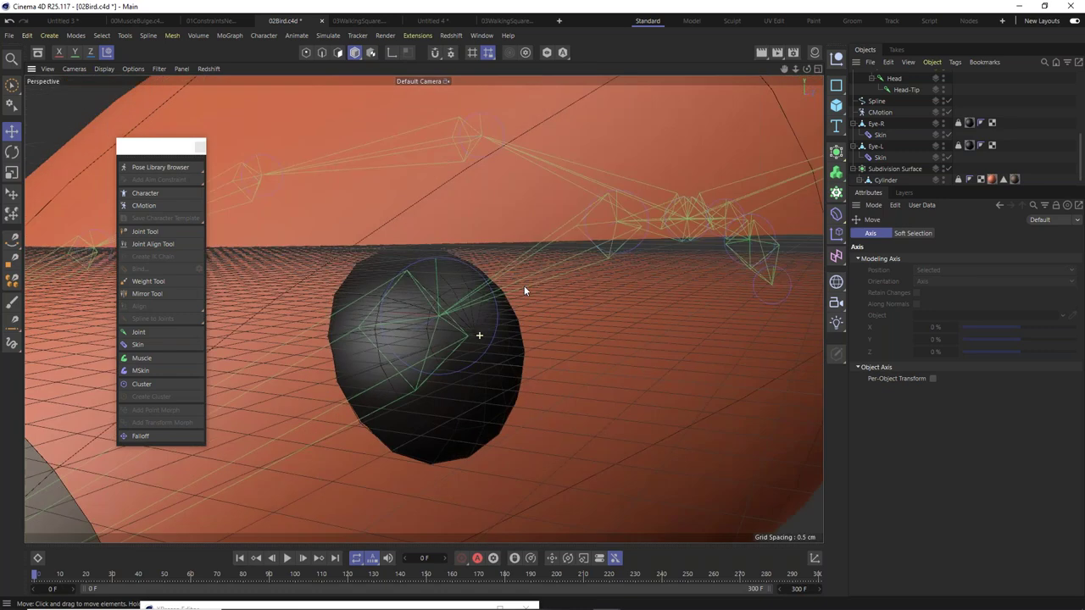
alt+drag(524, 289, 387, 380)
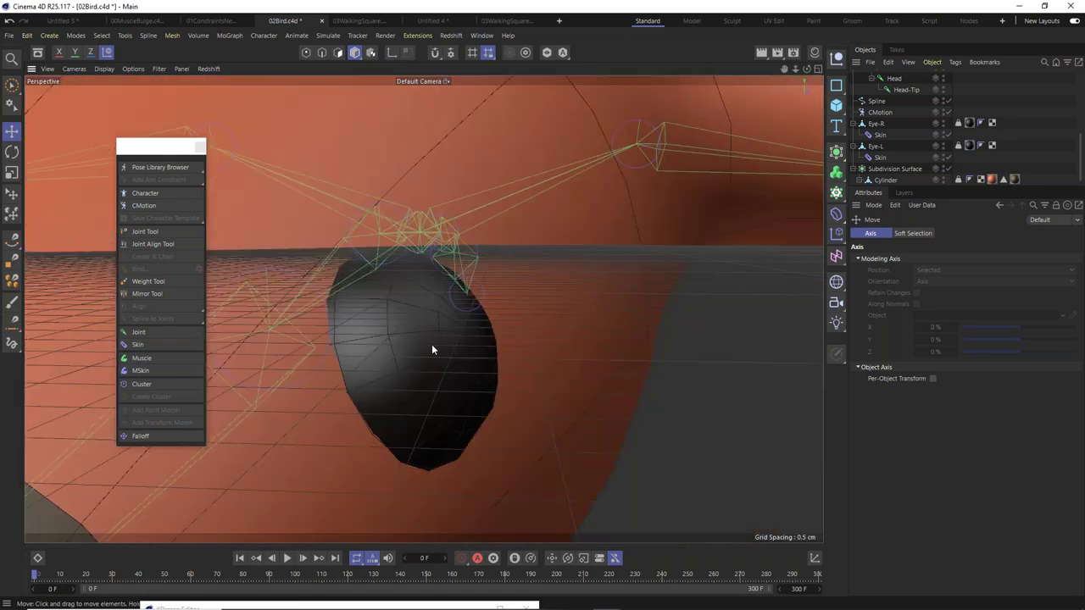
alt+drag(438, 347, 373, 388)
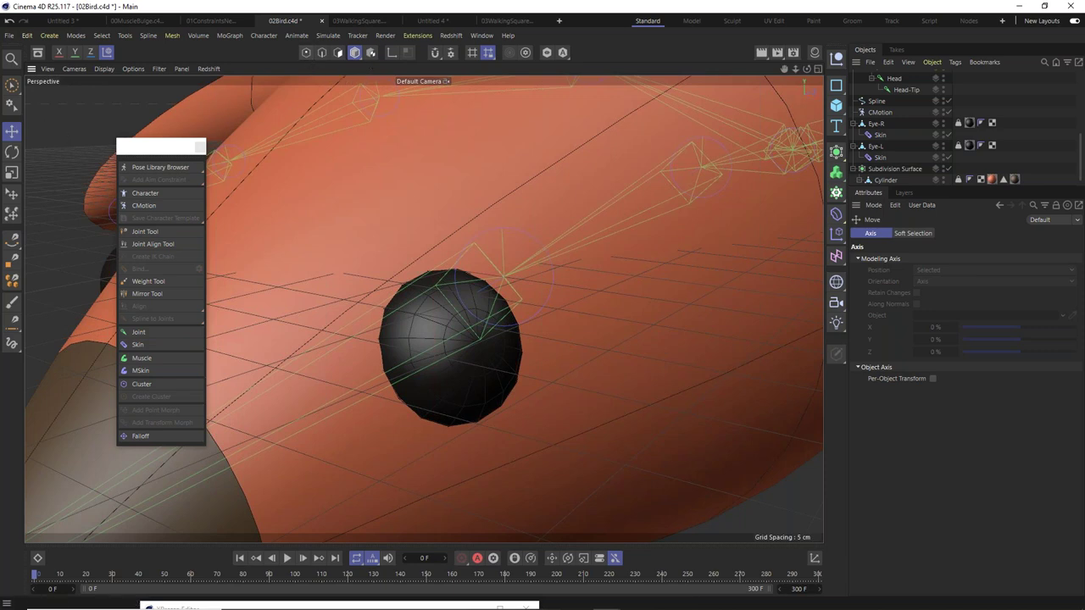
click(338, 52)
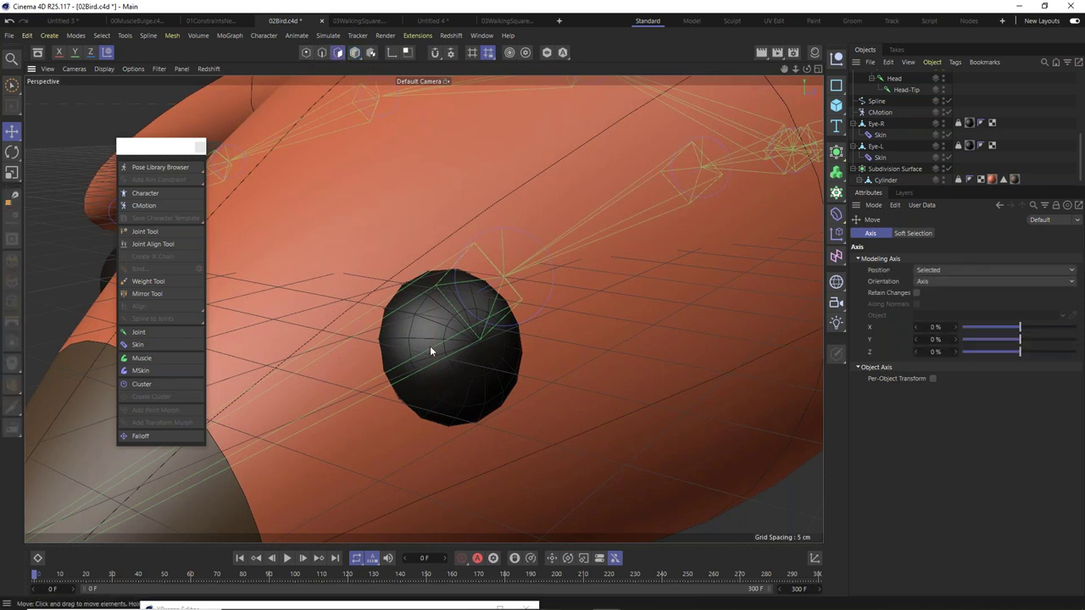
Select all of Eye-R's polygons, then deselect the centre ones with Live Selection.
click(880, 157)
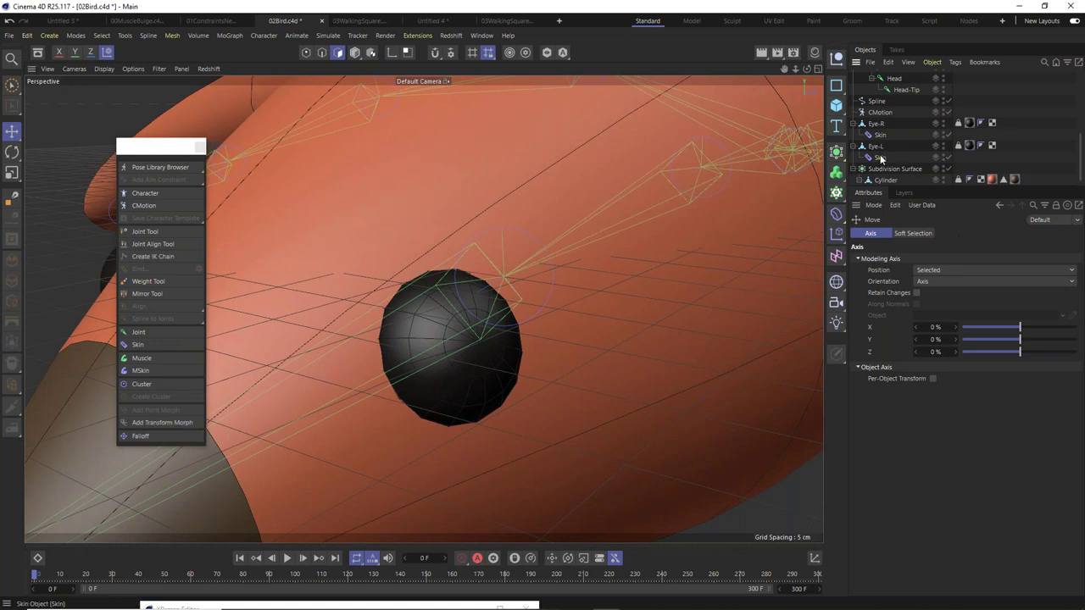
click(879, 126)
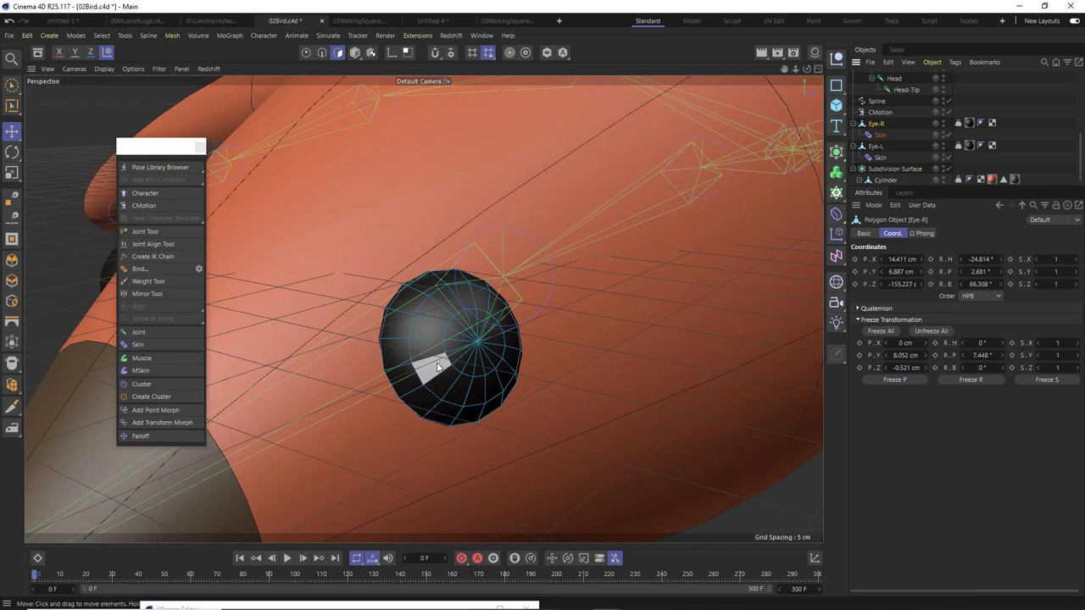
key(ctrl+a)
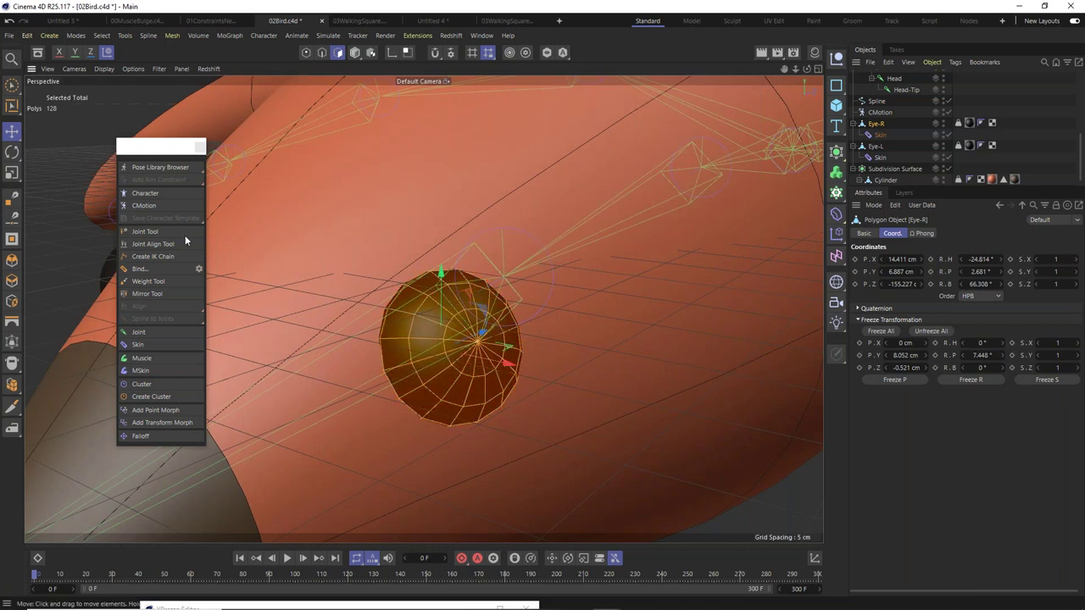
click(12, 87)
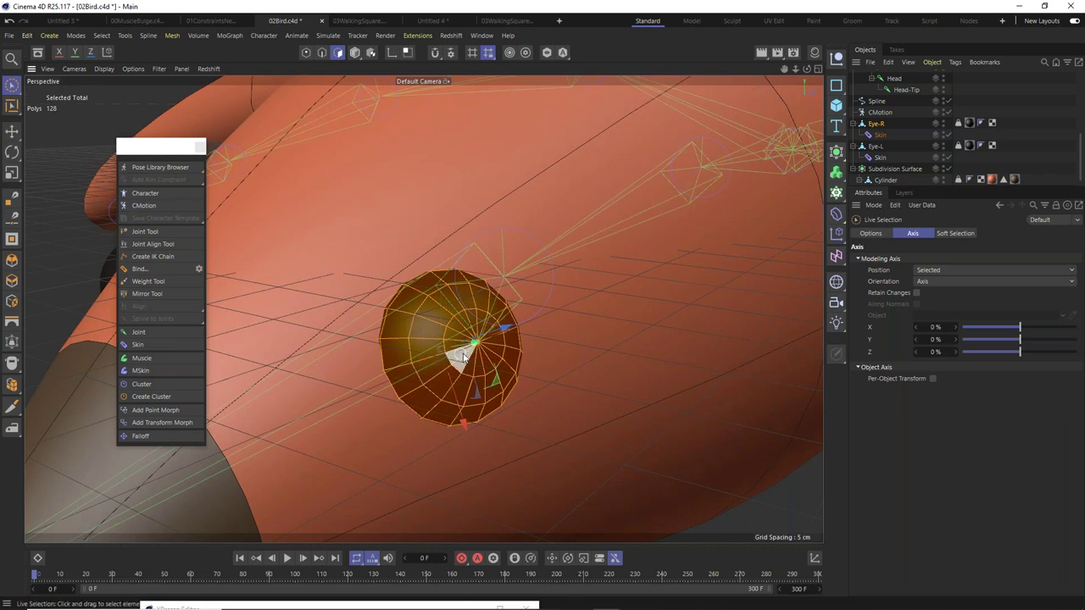
ctrl+click(466, 352)
ctrl+drag(486, 327, 476, 377)
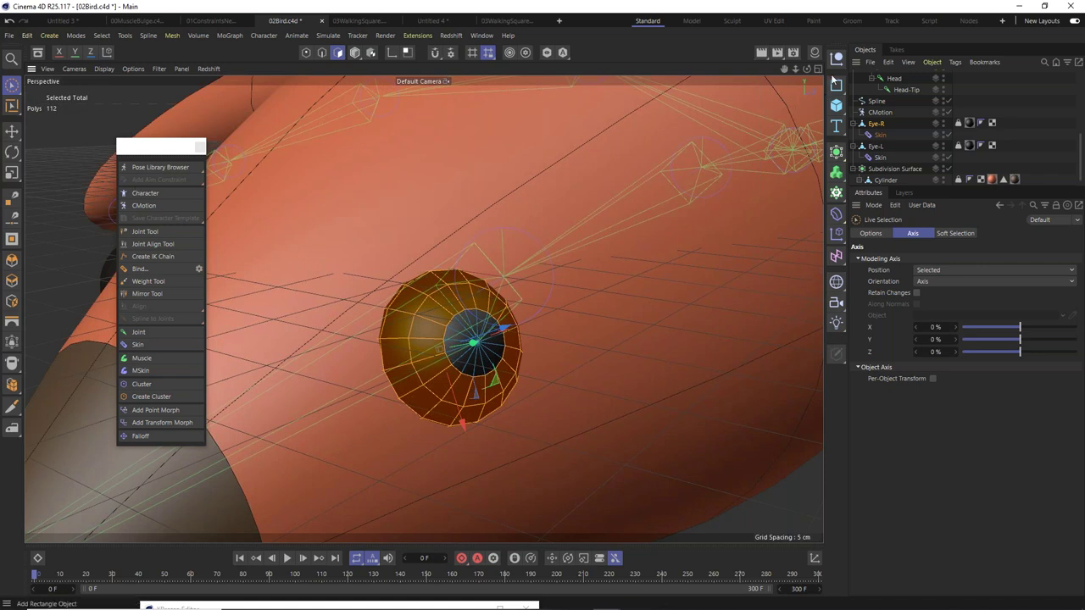
Open the Material Manager and store the selection as a Polygon Selection tag on Eye-R.
click(838, 59)
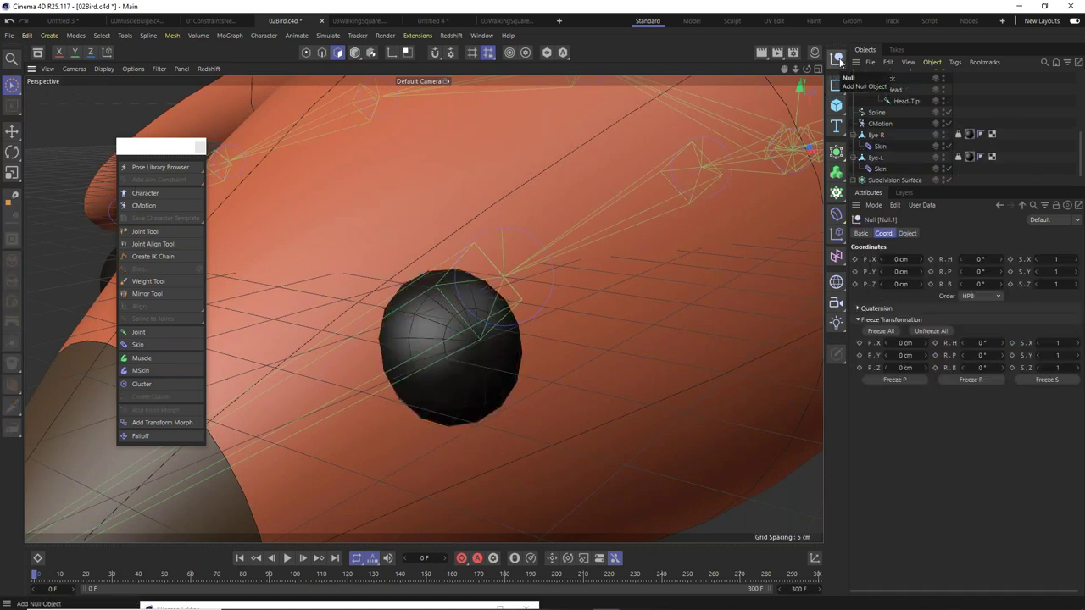
key(ctrl+z)
click(809, 57)
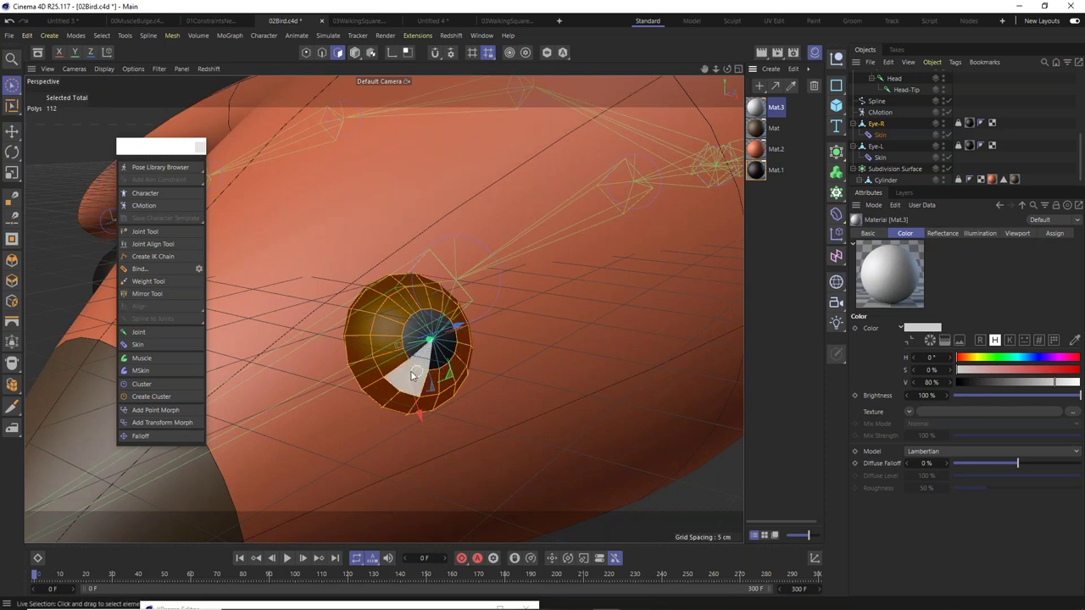
click(102, 36)
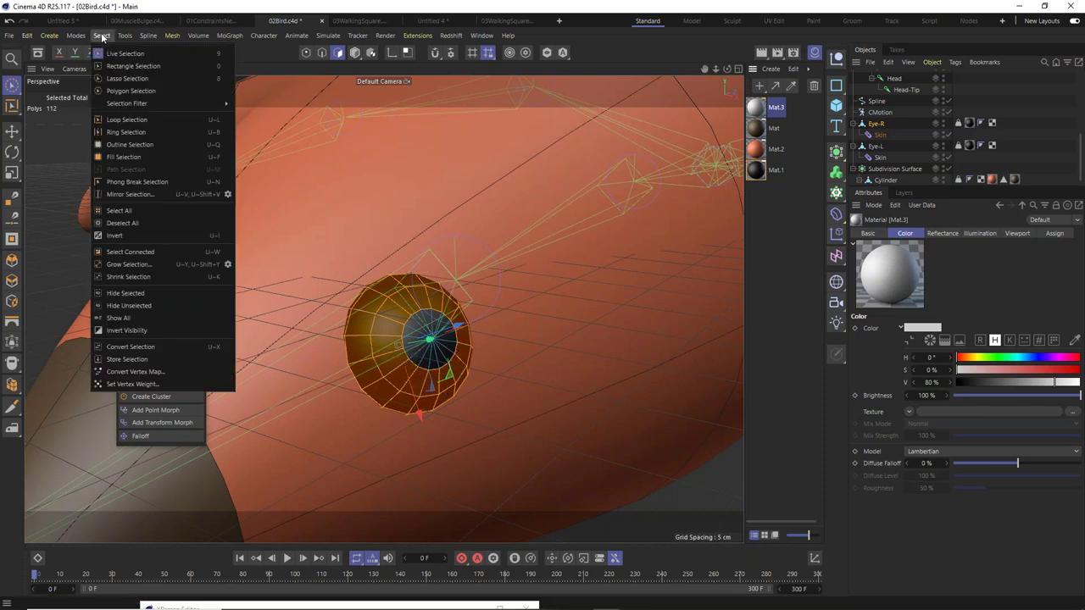
key(Escape)
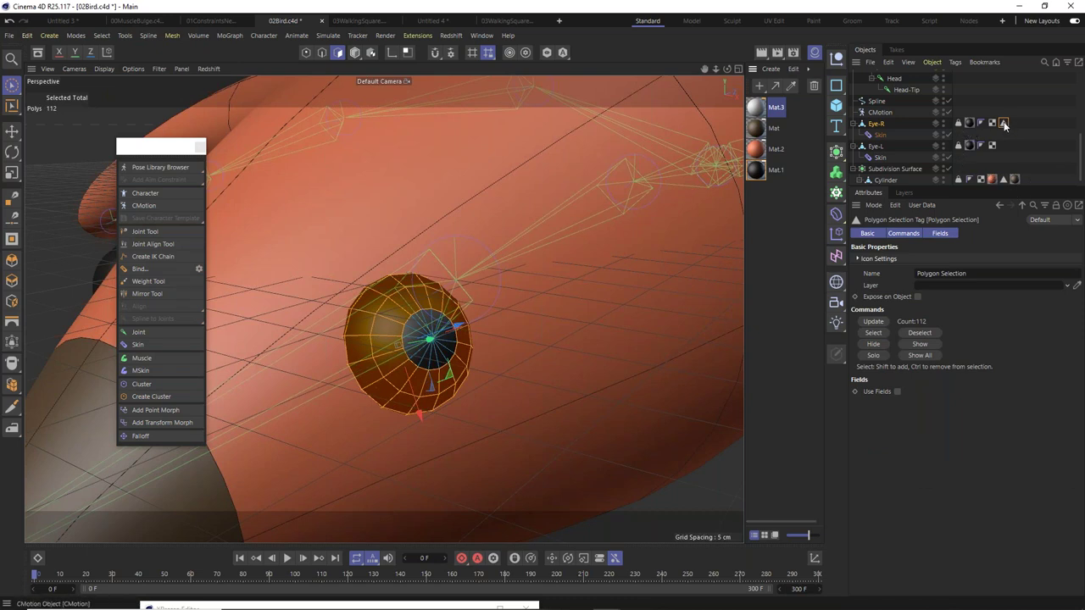
Apply the white Mat.3 to Eye-R, limited to its stored polygon selection.
drag(755, 110, 889, 125)
drag(979, 221, 959, 273)
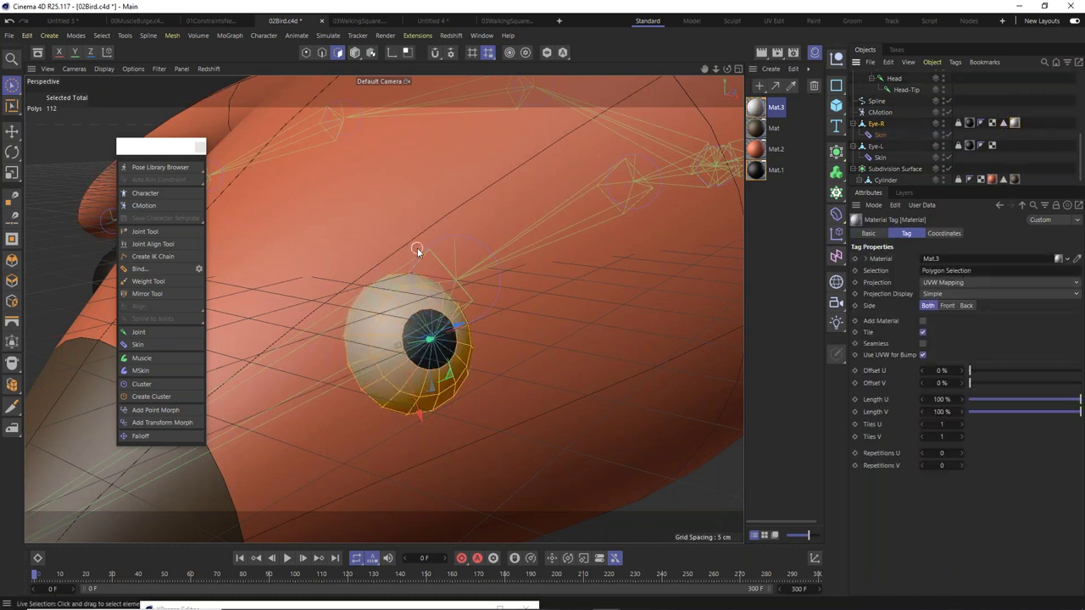
scroll(464, 352, down, 5)
alt+drag(468, 367, 506, 414)
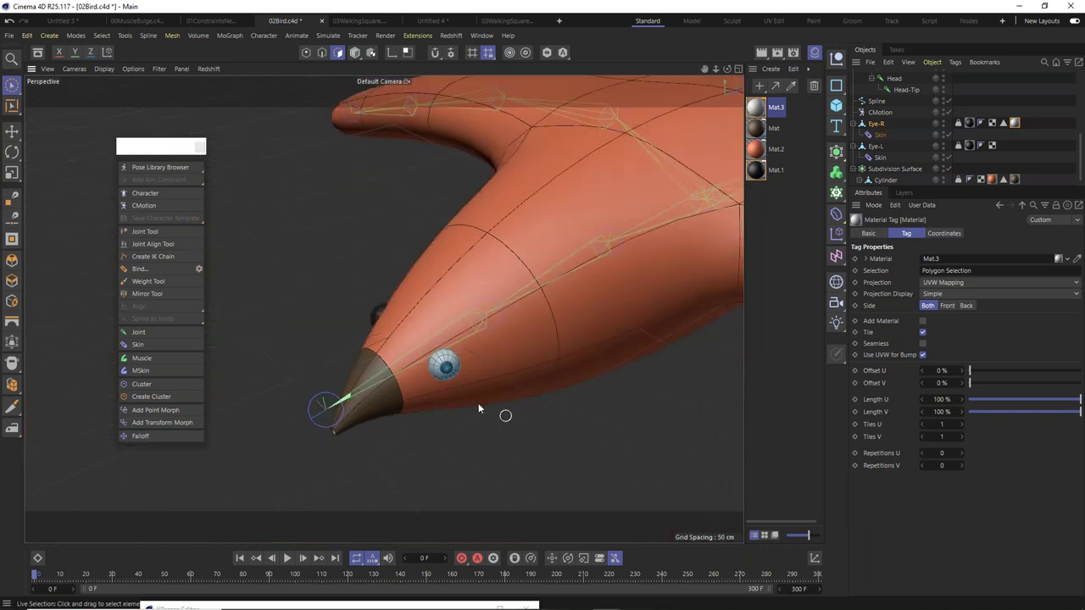
scroll(442, 374, up, 8)
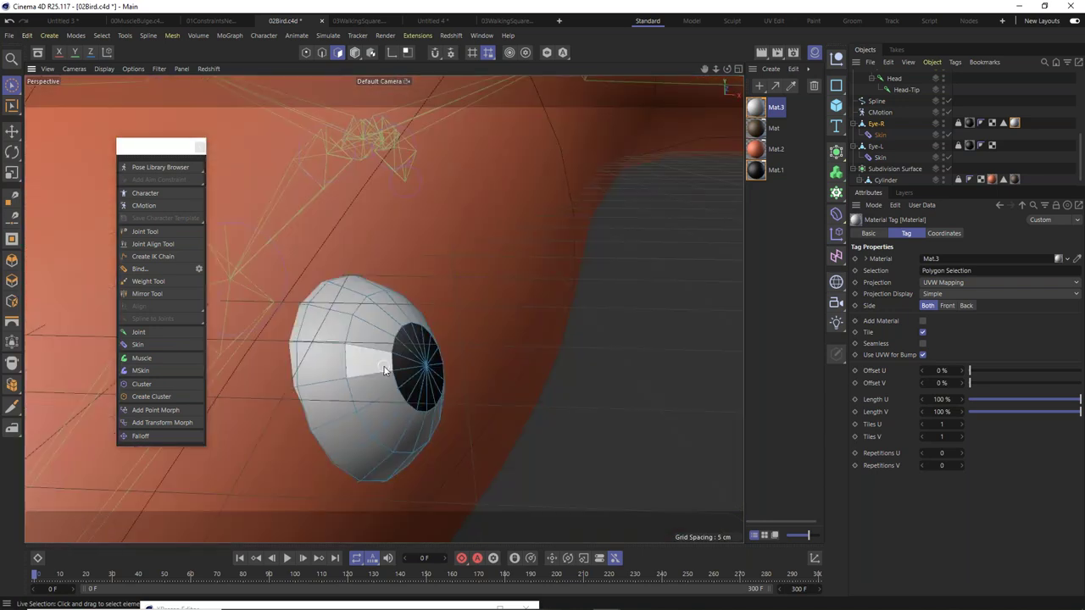
alt+drag(384, 371, 530, 271)
Select all eyeball polygons and rotate them so the pupil faces a new direction.
key(F4)
scroll(371, 307, up, 2)
scroll(441, 303, up, 10)
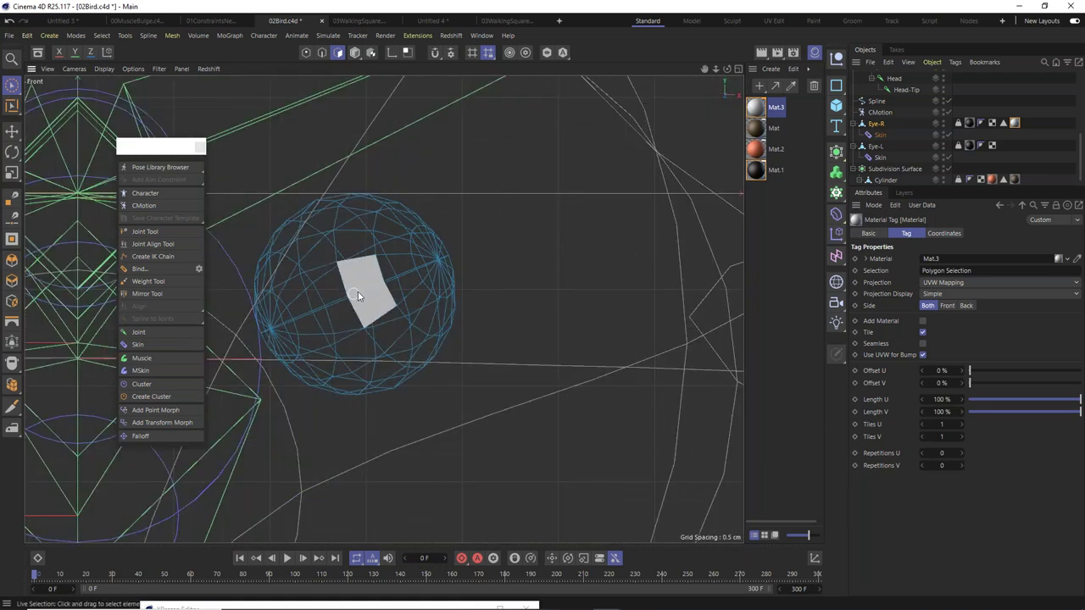
scroll(388, 309, down, 3)
scroll(388, 308, down, 5)
key(F1)
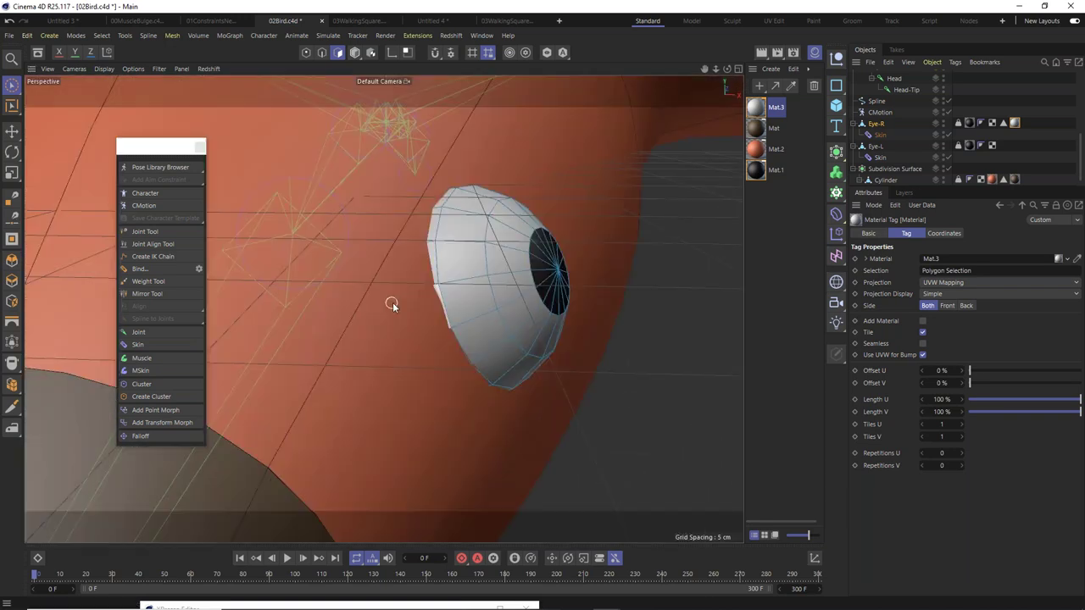
alt+drag(429, 302, 533, 334)
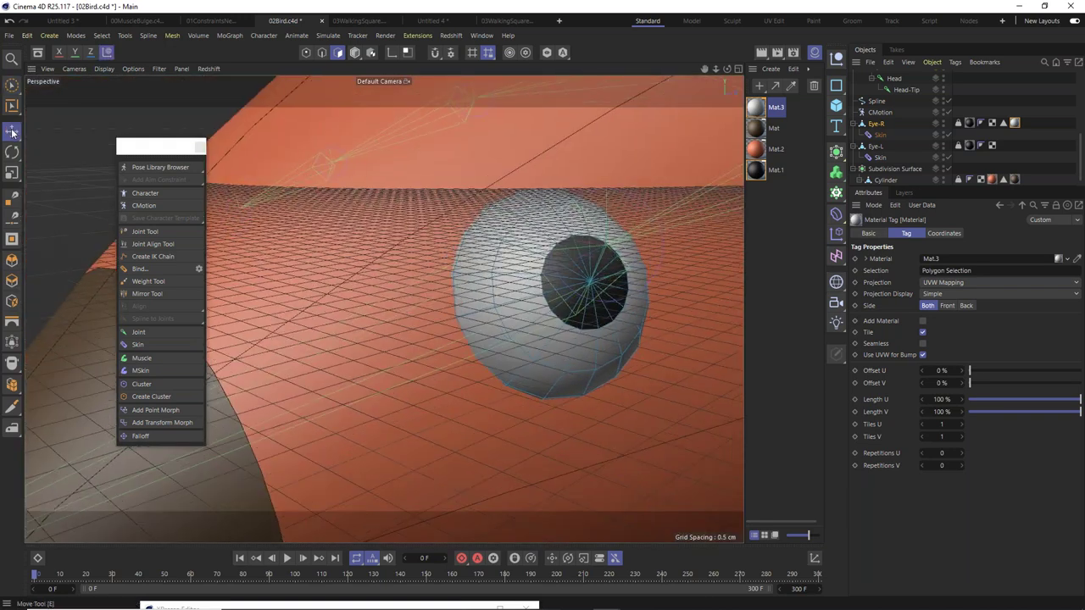
key(e)
key(ctrl+a)
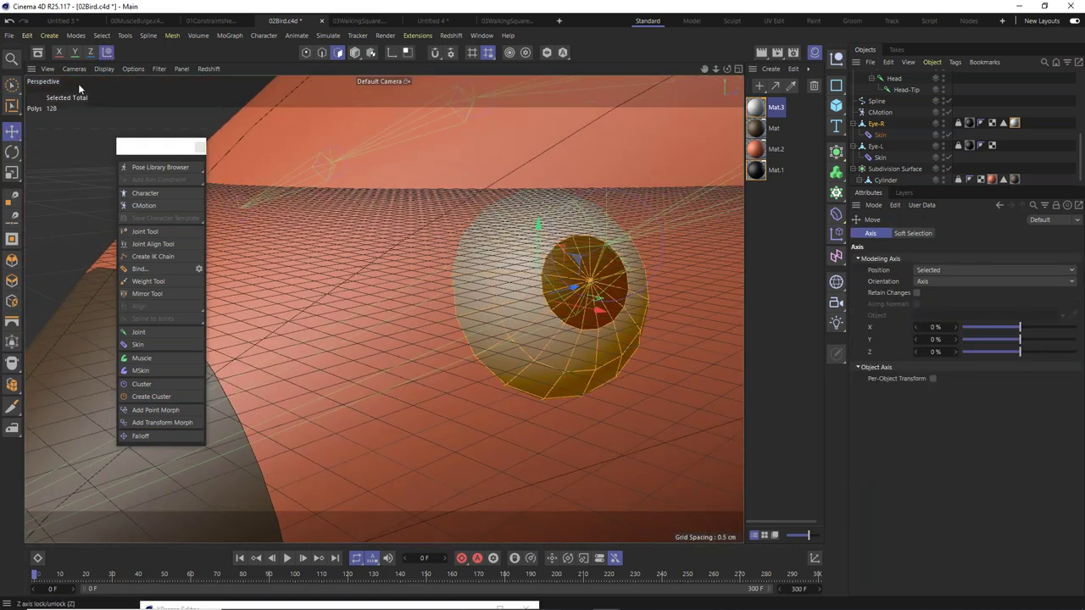
click(12, 151)
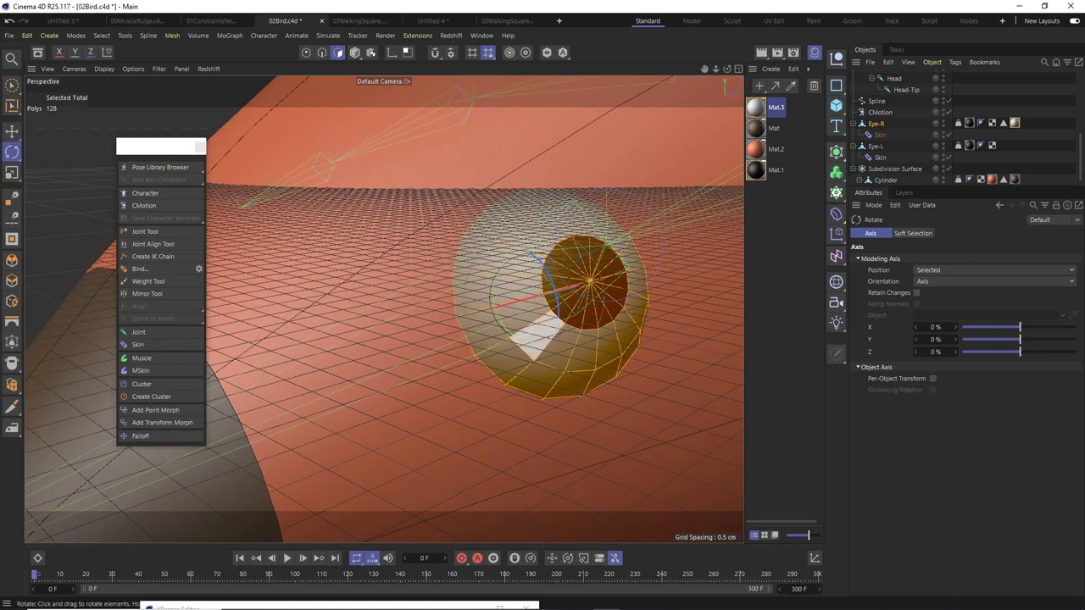
scroll(384, 310, down, 5)
alt+drag(384, 310, 440, 280)
drag(555, 329, 584, 392)
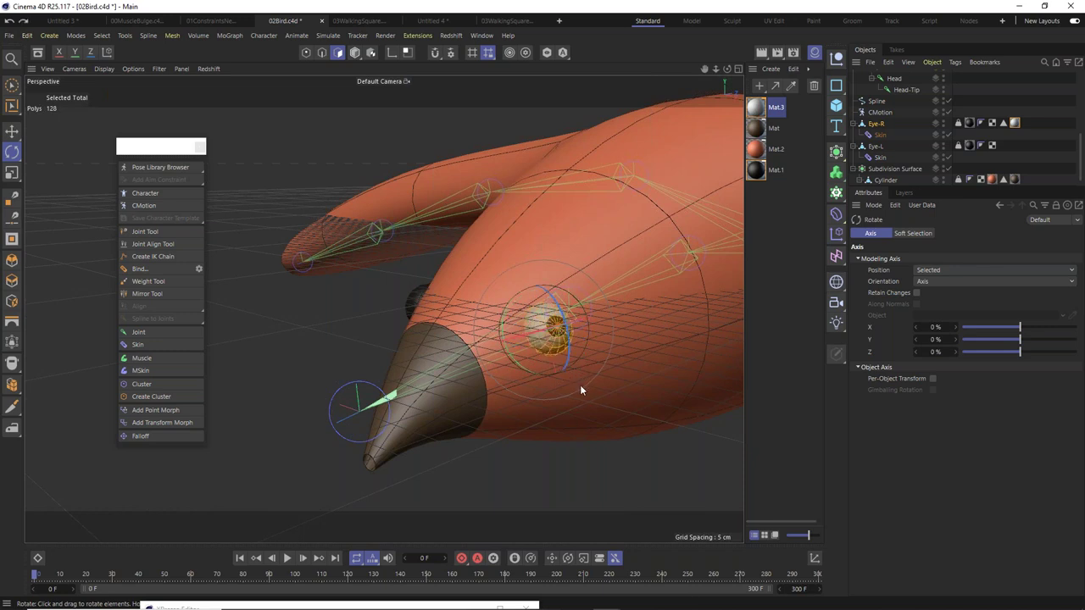
key(h)
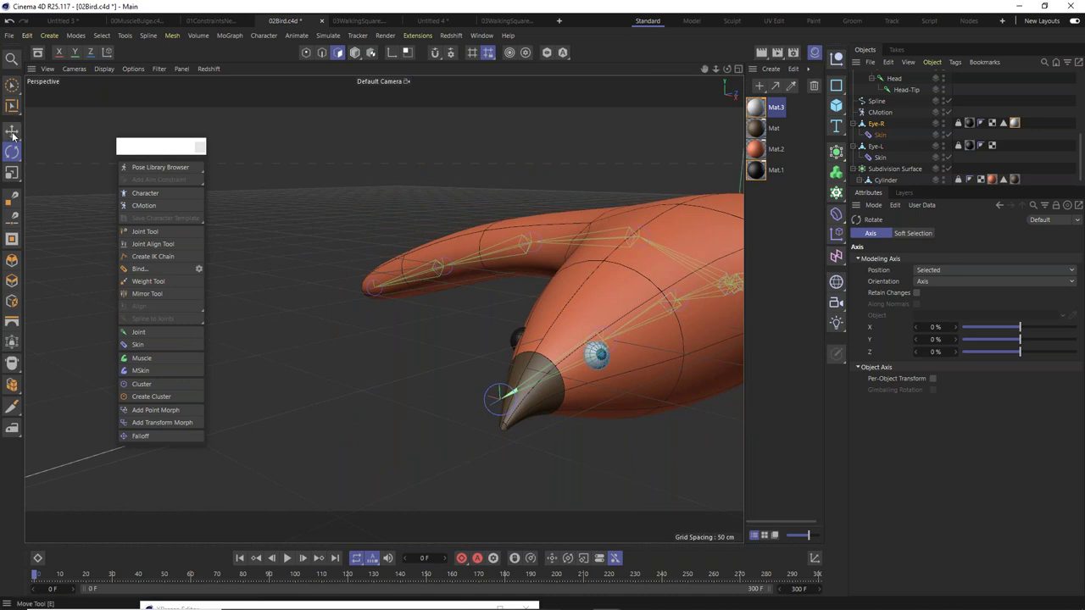
key(e)
In Model mode, trial-scale the rig's Null in X, Y and Z, then undo to 1.
scroll(978, 107, up, 5)
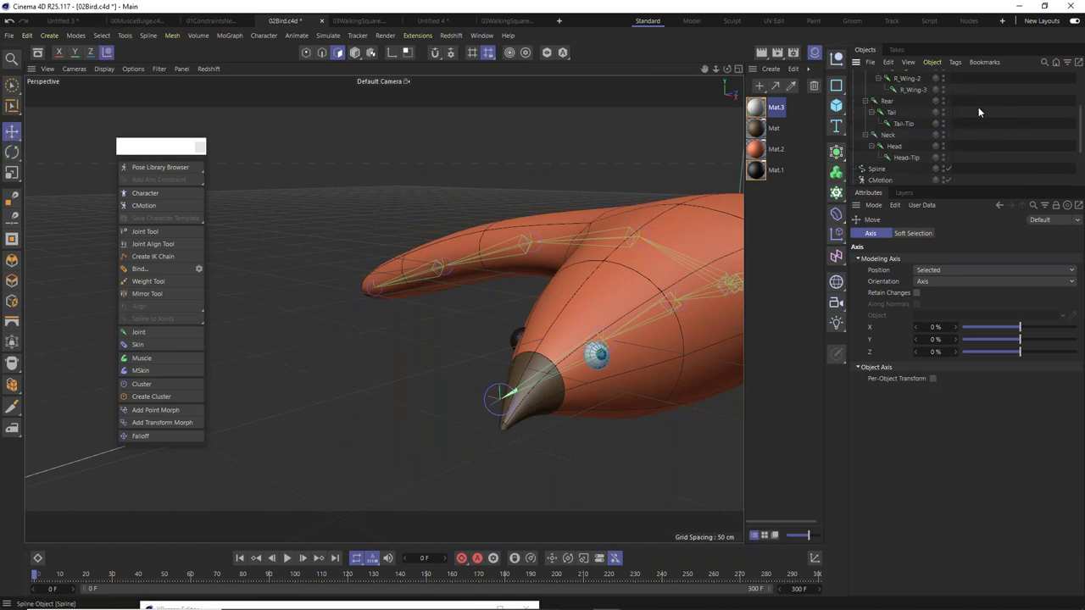
scroll(987, 121, down, 5)
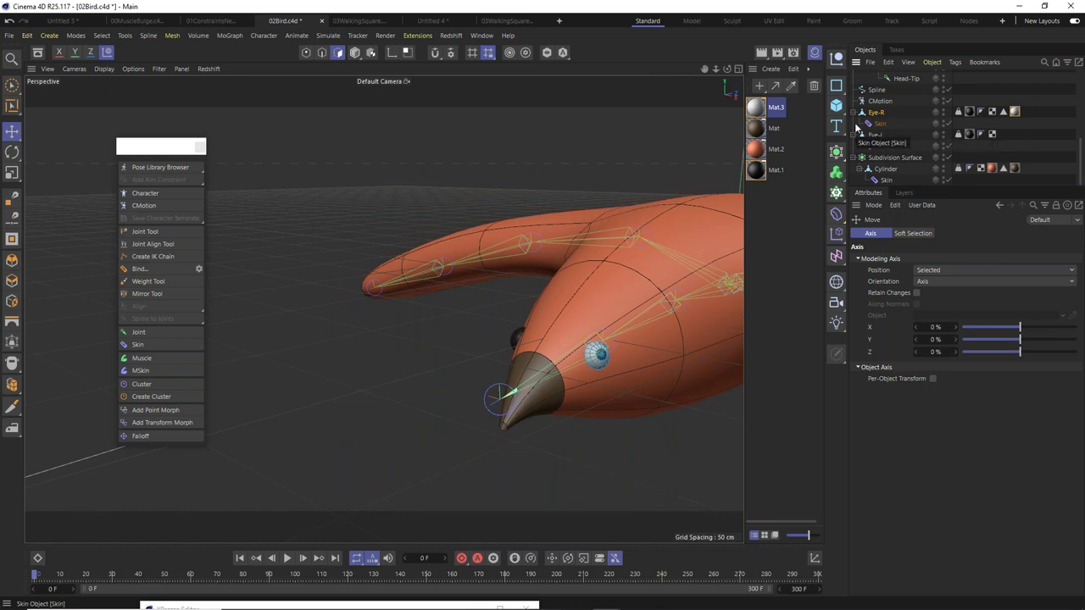
alt+drag(607, 257, 455, 243)
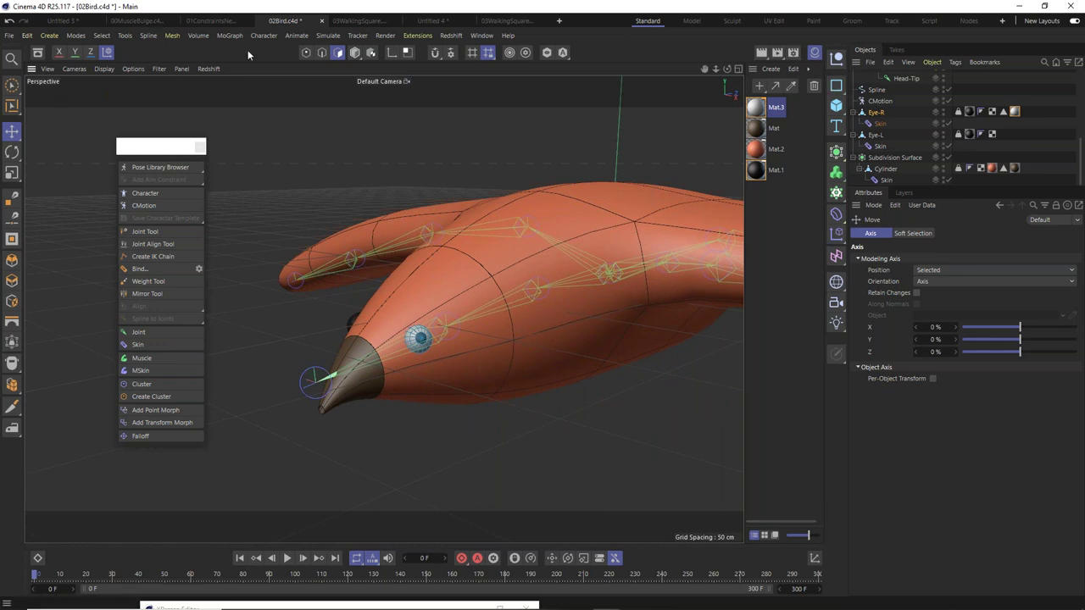
click(354, 53)
alt+drag(525, 191, 508, 246)
scroll(878, 105, up, 5)
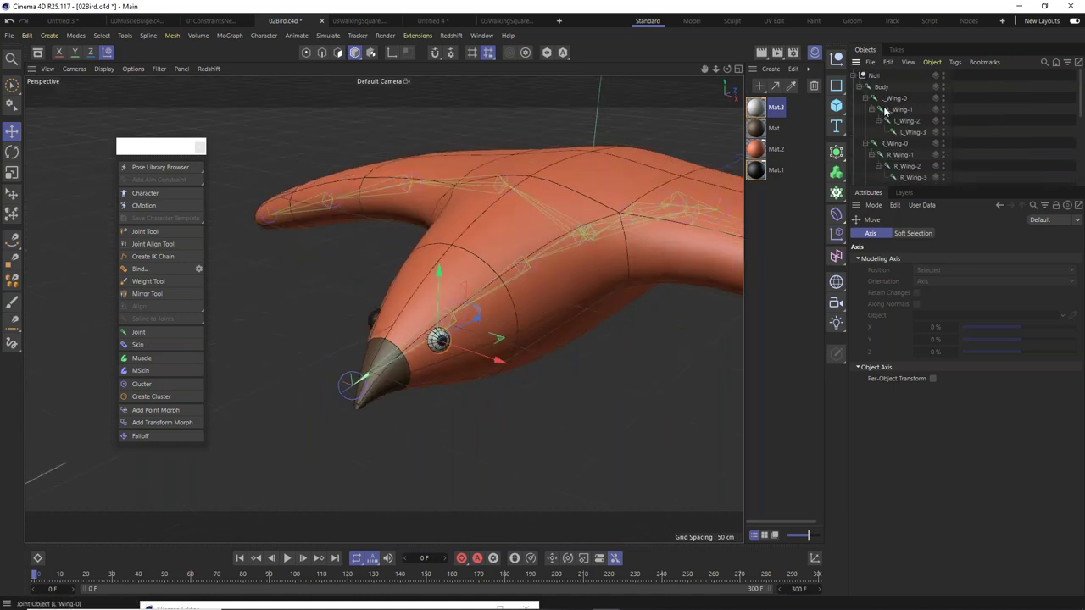
click(882, 86)
click(874, 76)
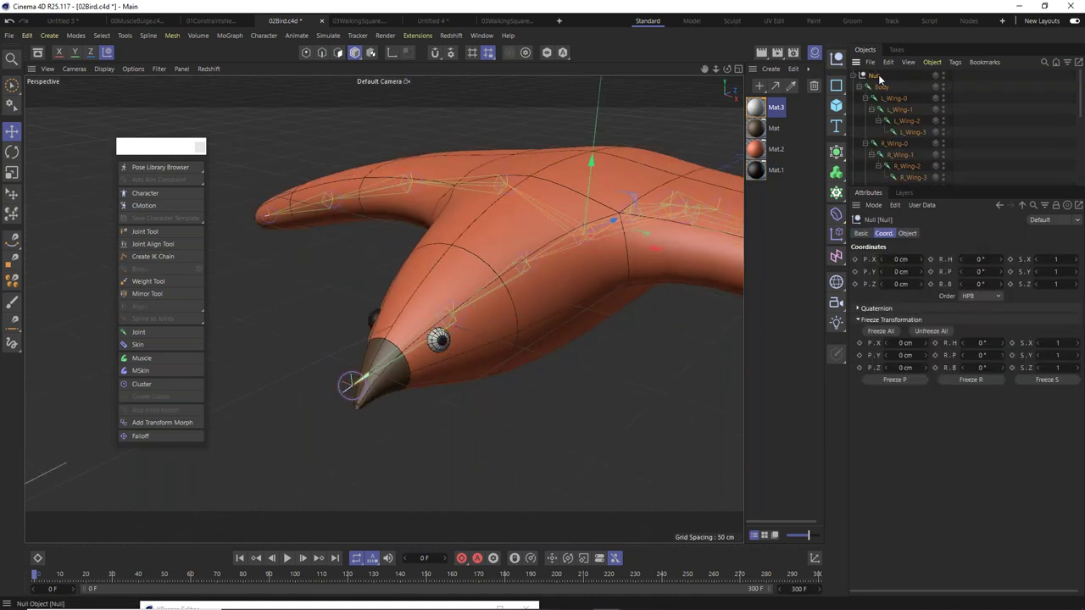
drag(1074, 259, 1074, 222)
drag(1075, 272, 1075, 241)
drag(1051, 284, 939, 300)
key(ctrl+z)
key(ctrl+z)
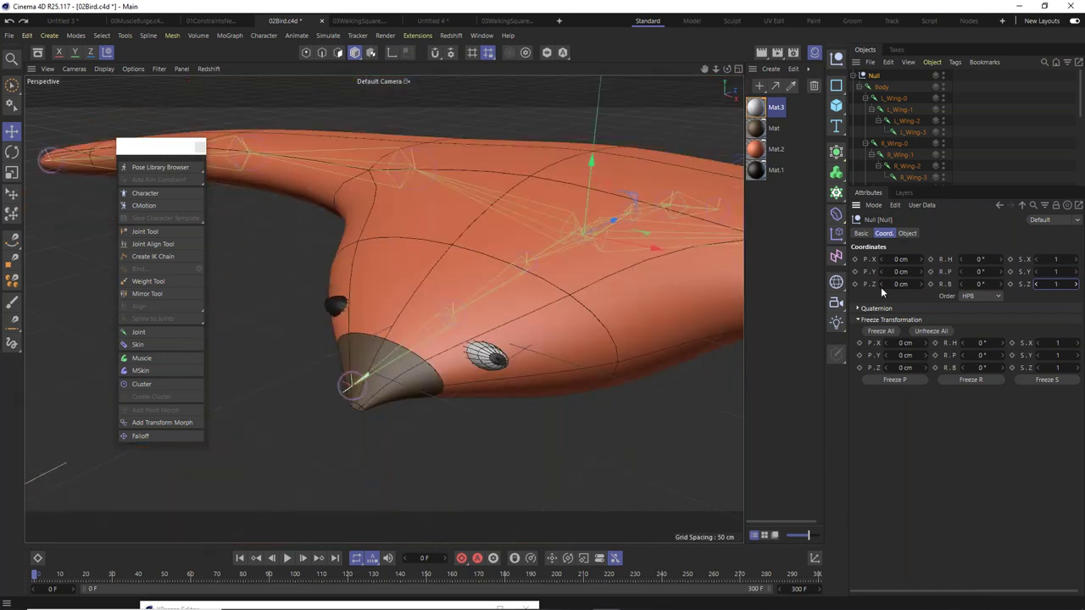
key(ctrl+z)
Orbit and zoom around the bird model to review the result.
alt+drag(477, 289, 493, 264)
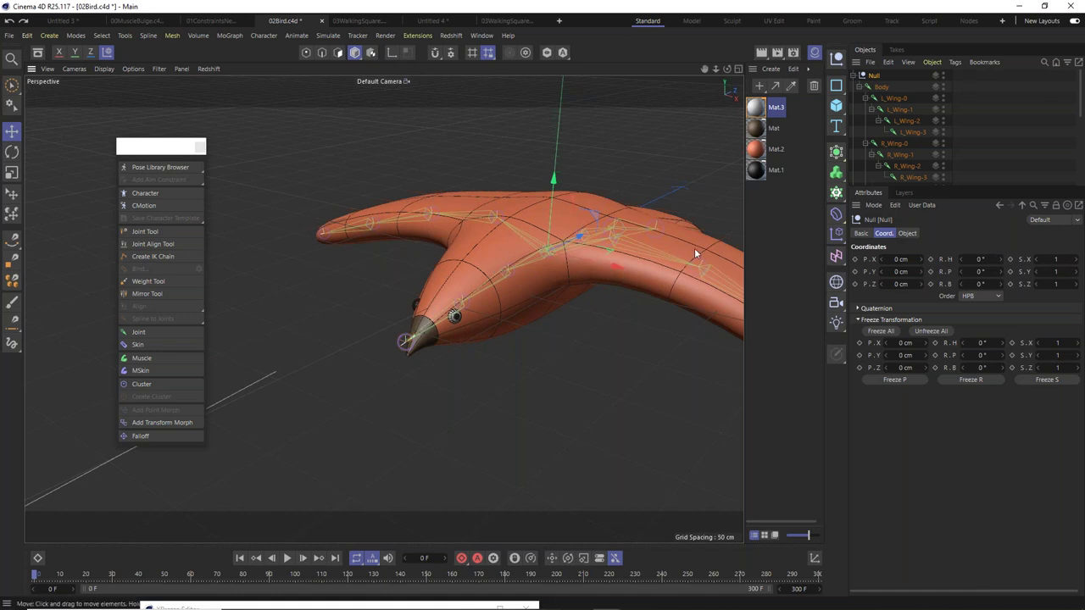
scroll(694, 248, up, 3)
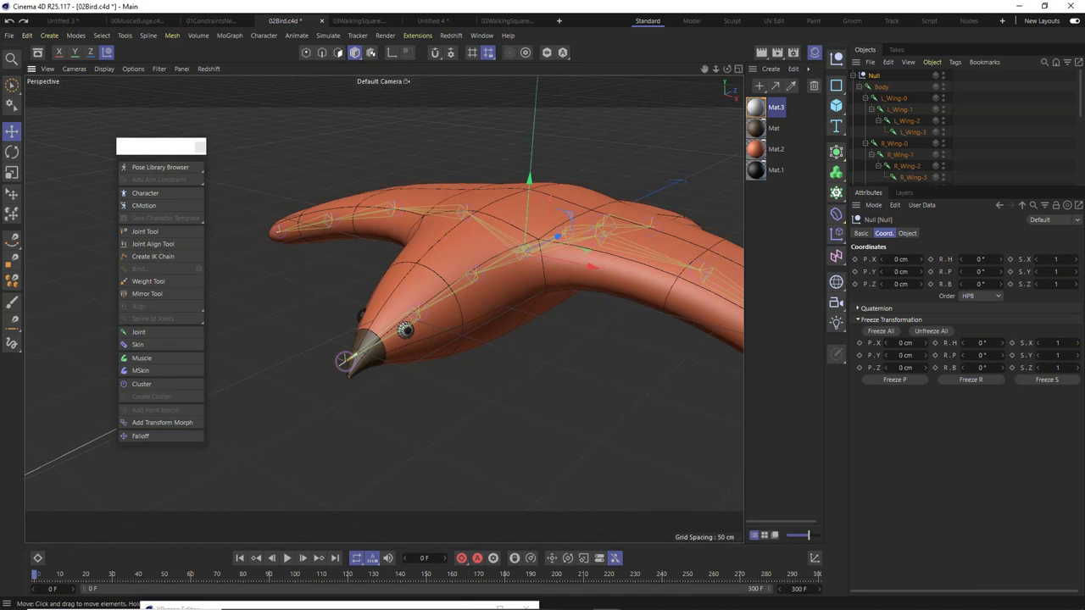
click(11, 135)
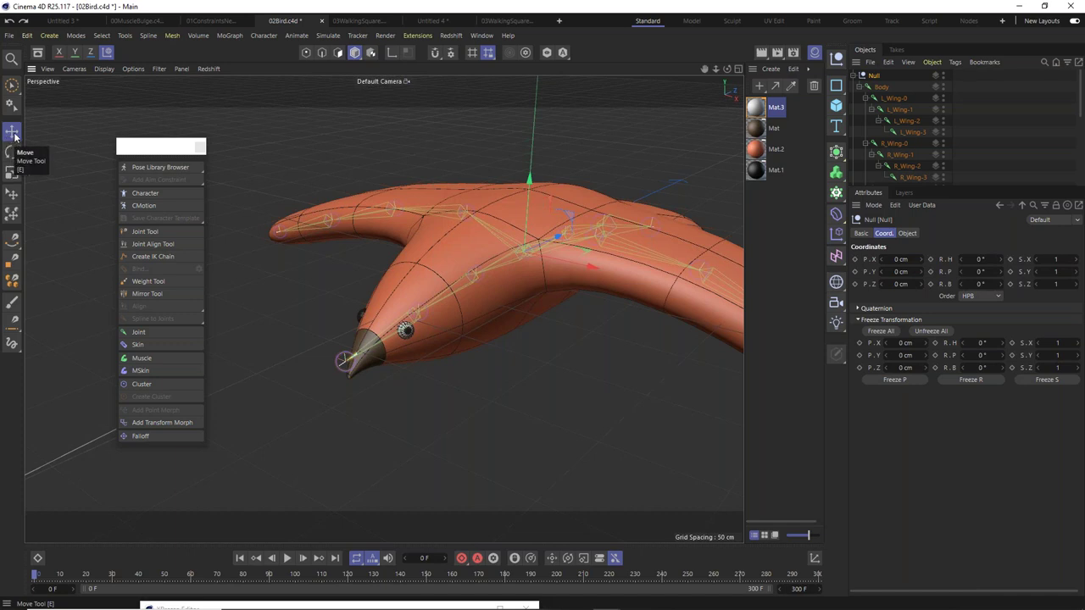
alt+drag(438, 394, 649, 418)
scroll(723, 419, up, 8)
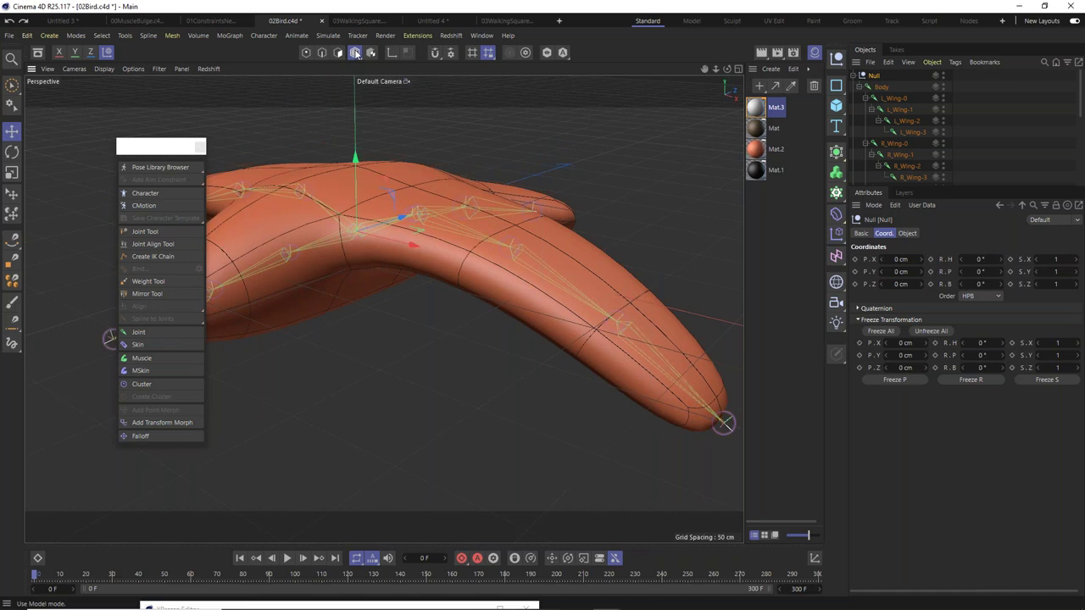
Stretch the Null's X scale to 1.42, then undo it.
click(306, 53)
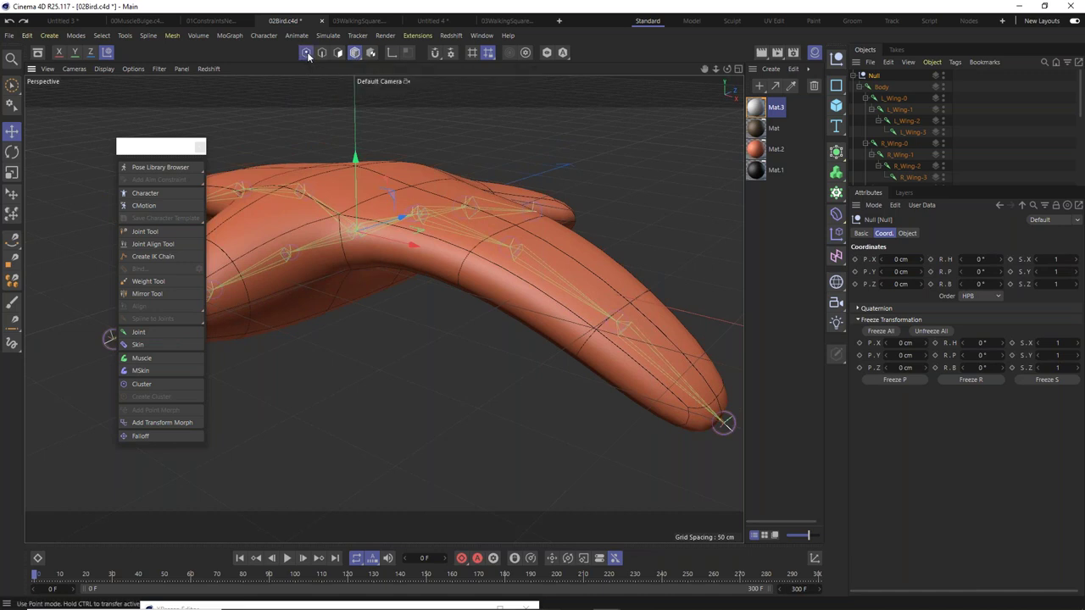
scroll(321, 253, down, 2)
scroll(326, 259, down, 2)
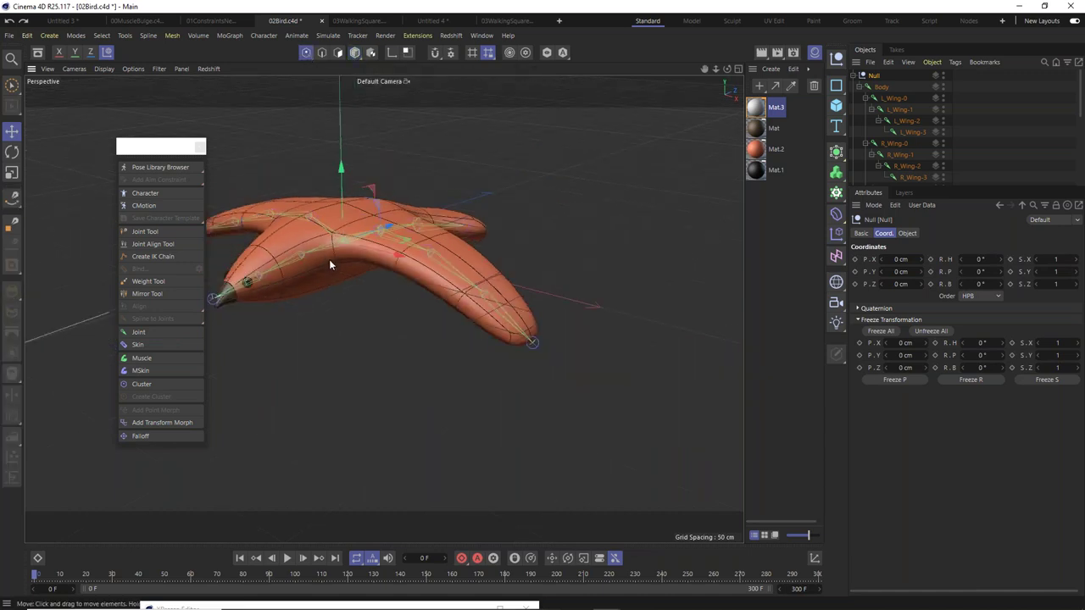
click(355, 52)
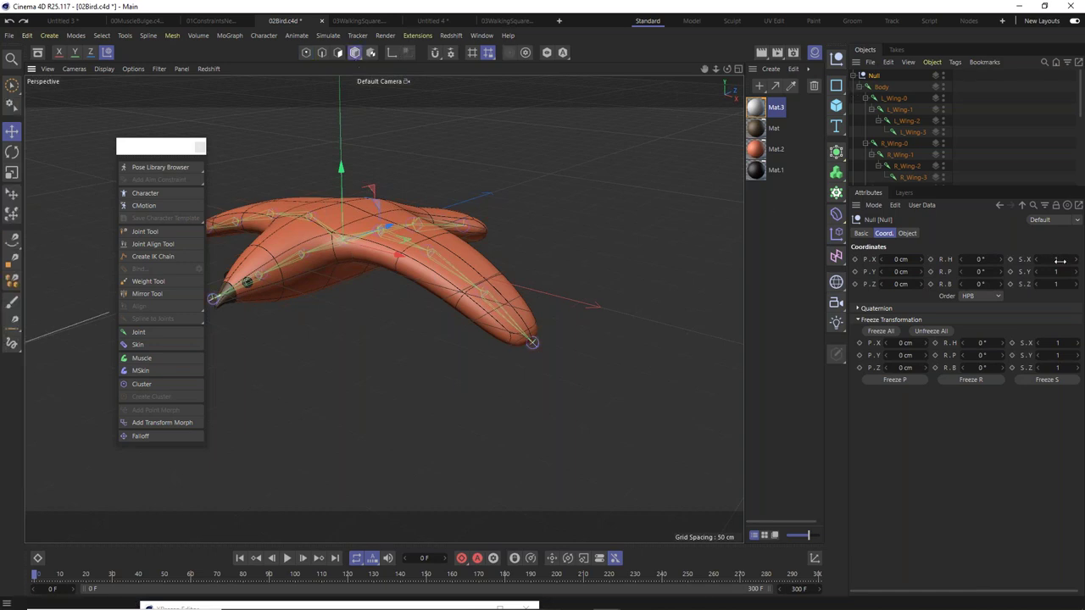
mouse_move(1057, 259)
mouse_down()
mouse_move(1081, 259)
mouse_move(1068, 259)
mouse_up()
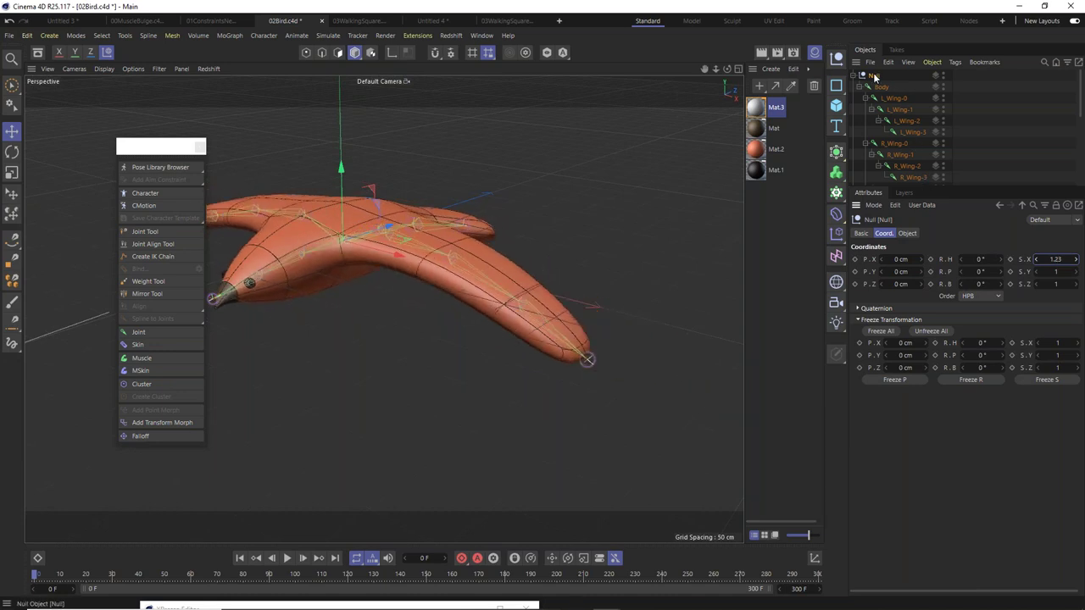
key(ctrl+z)
Trial-scale the bird with the Scale tool and collapse the Null's joint hierarchy.
click(12, 172)
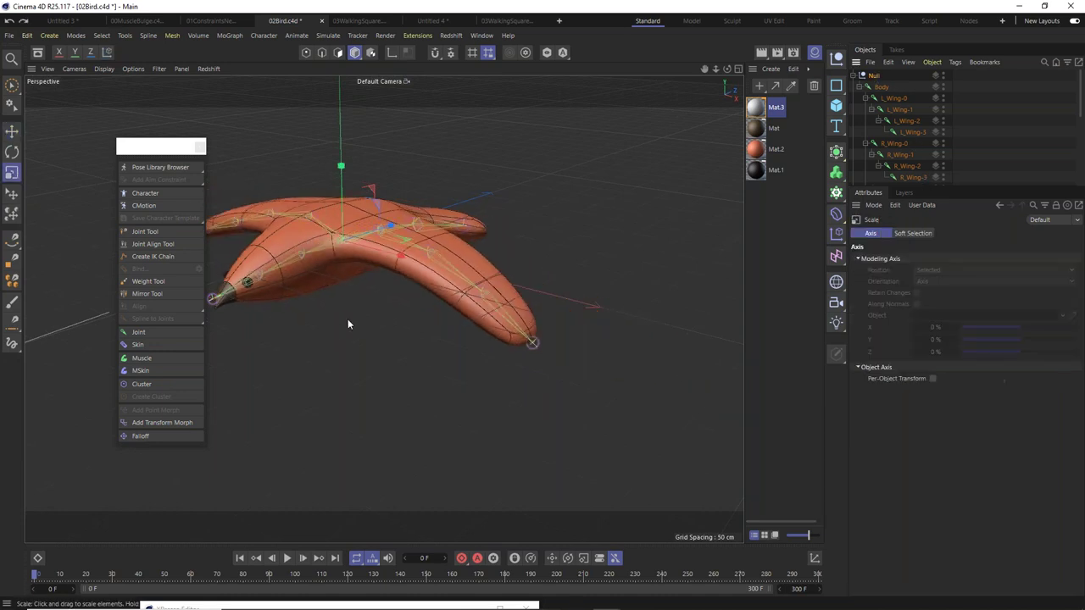
drag(561, 529, 640, 529)
scroll(954, 117, down, 3)
scroll(924, 89, up, 3)
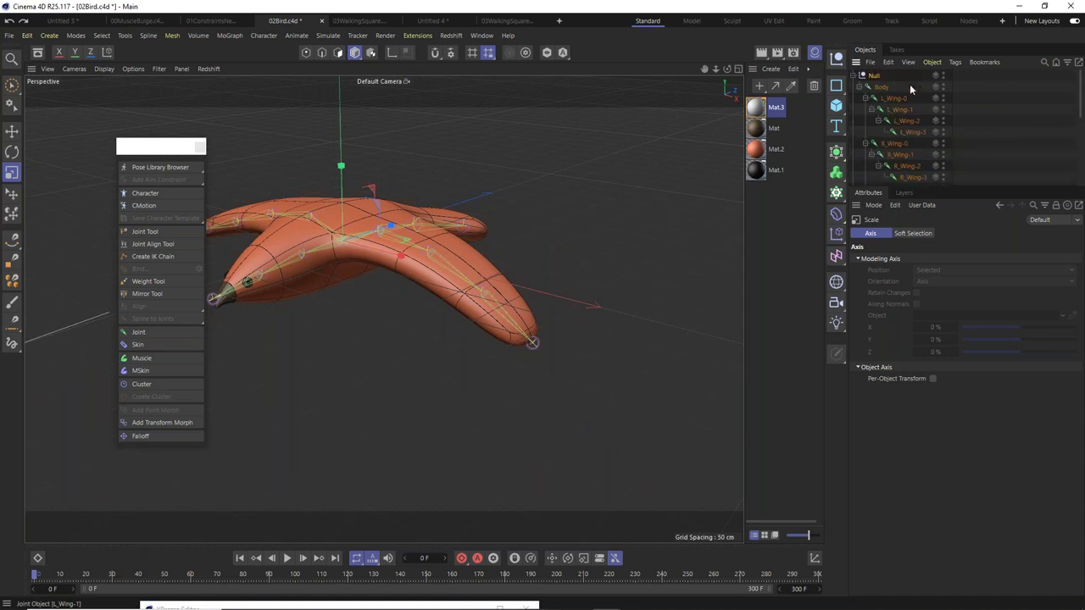
click(852, 76)
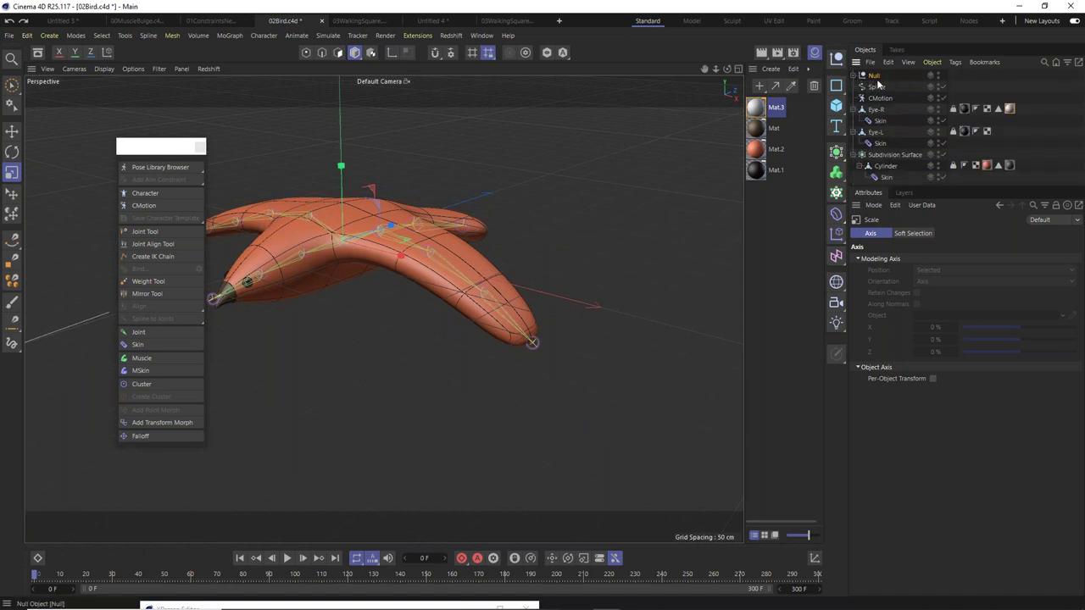
Place the Null below Eye-L's Skin and scale it with the bird mesh past 170%.
drag(872, 77, 877, 152)
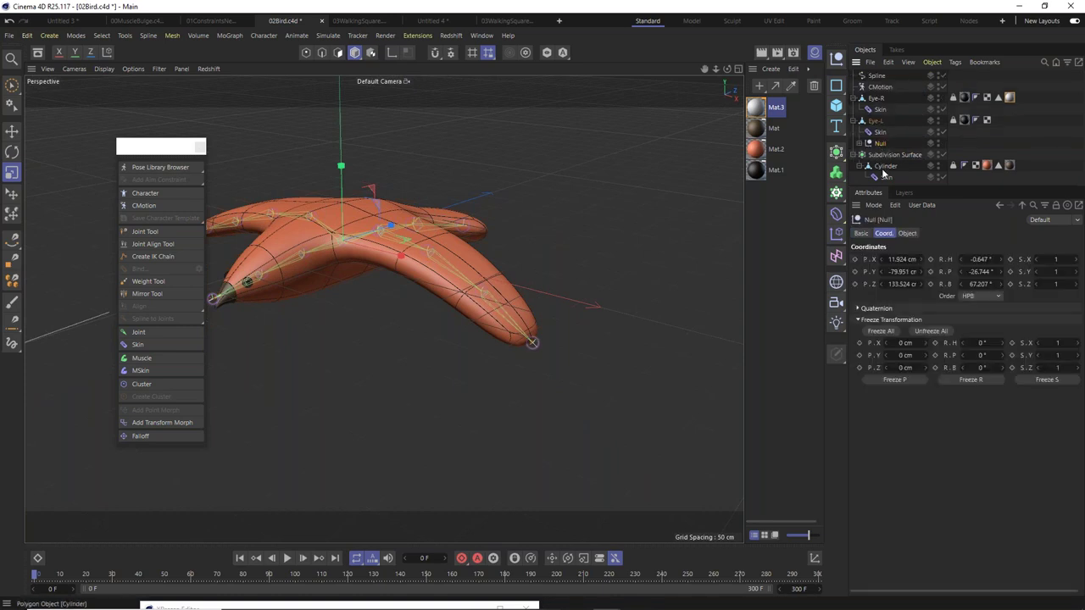
shift+click(886, 178)
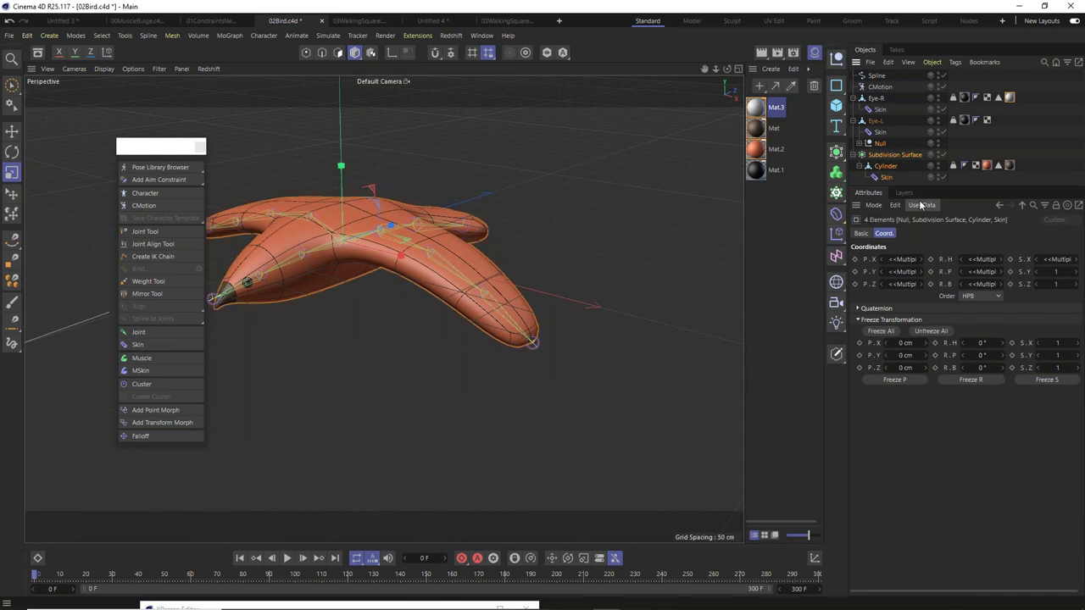
drag(372, 330, 693, 320)
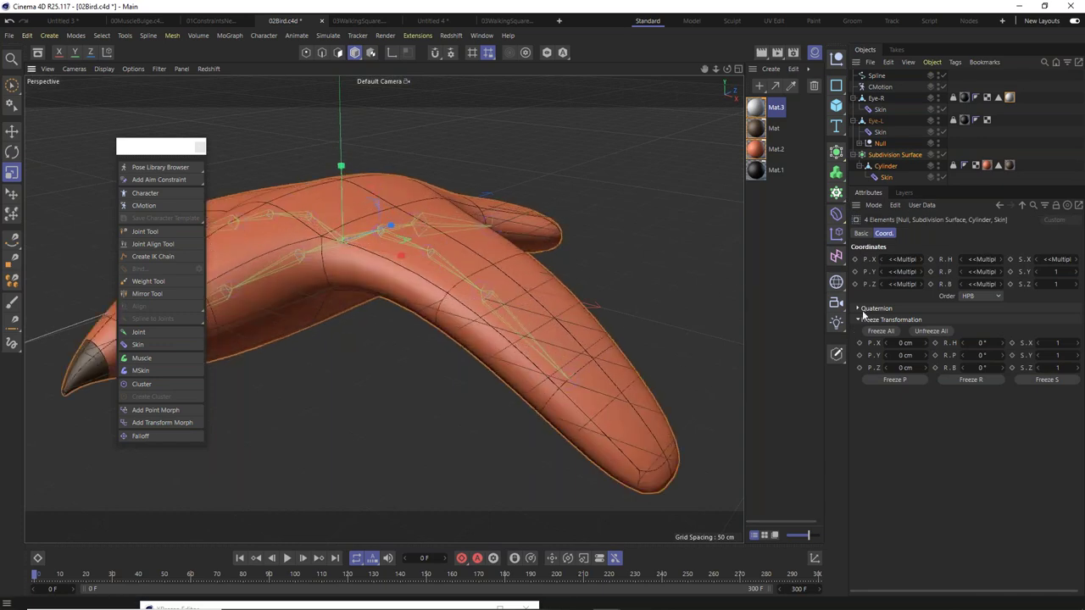
drag(454, 381, 422, 361)
scroll(427, 357, down, 5)
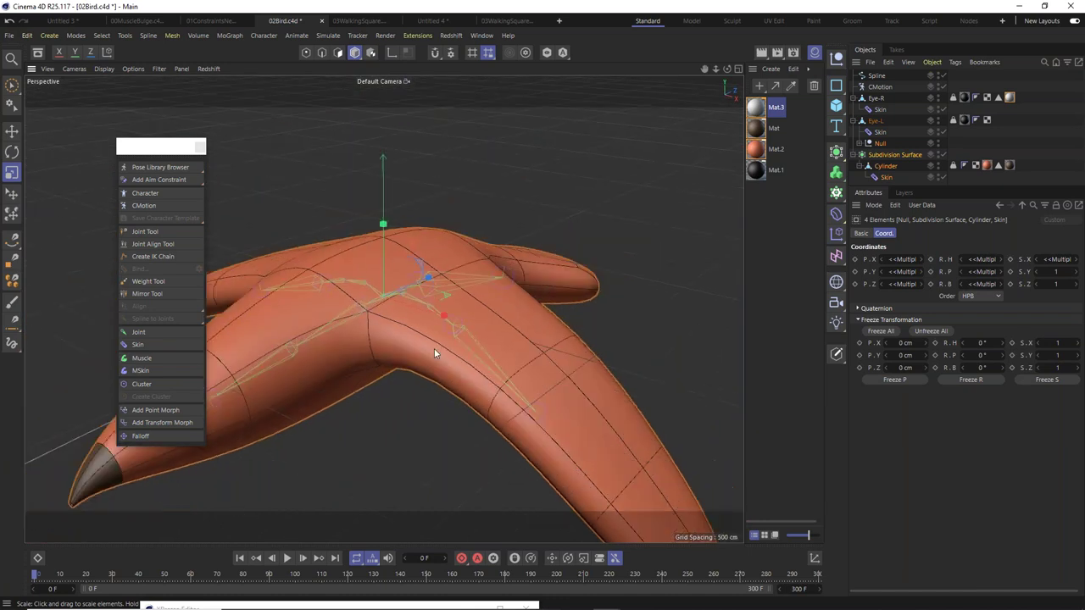
alt+drag(352, 386, 461, 297)
scroll(496, 294, down, 3)
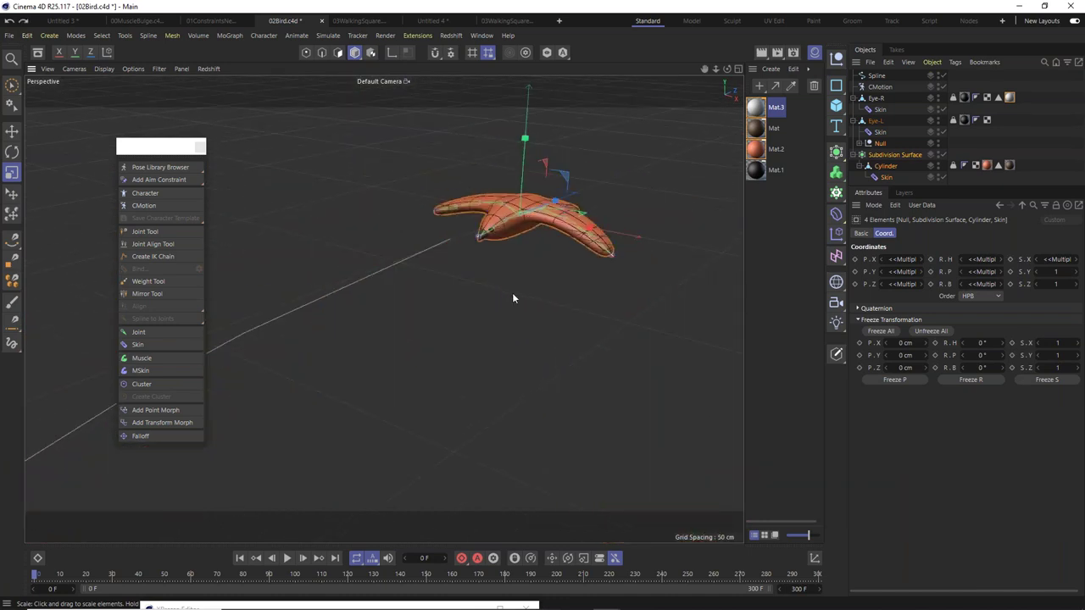
click(589, 274)
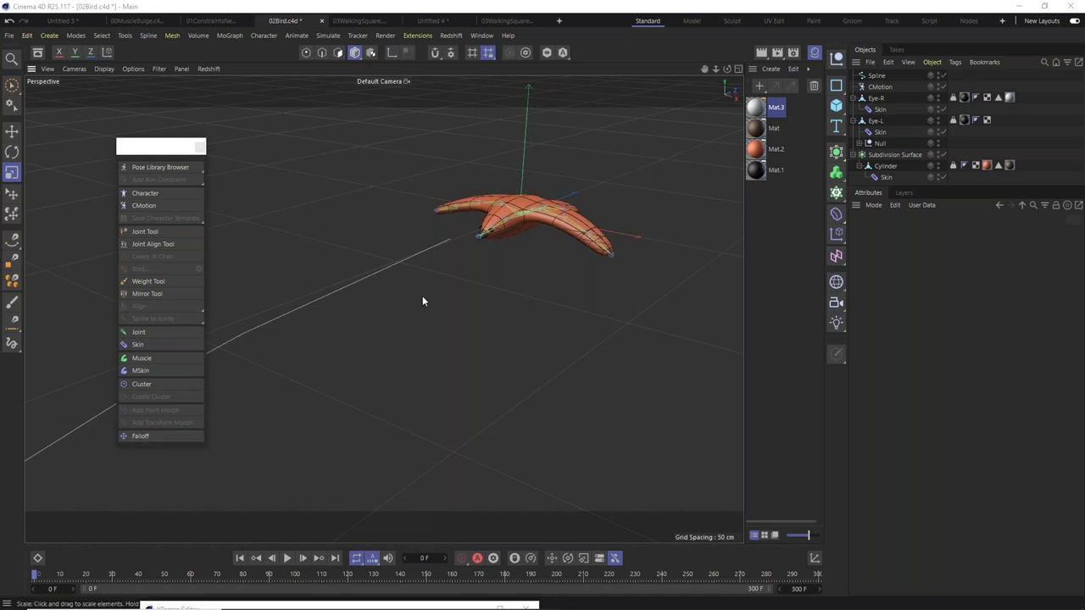
scroll(423, 299, down, 10)
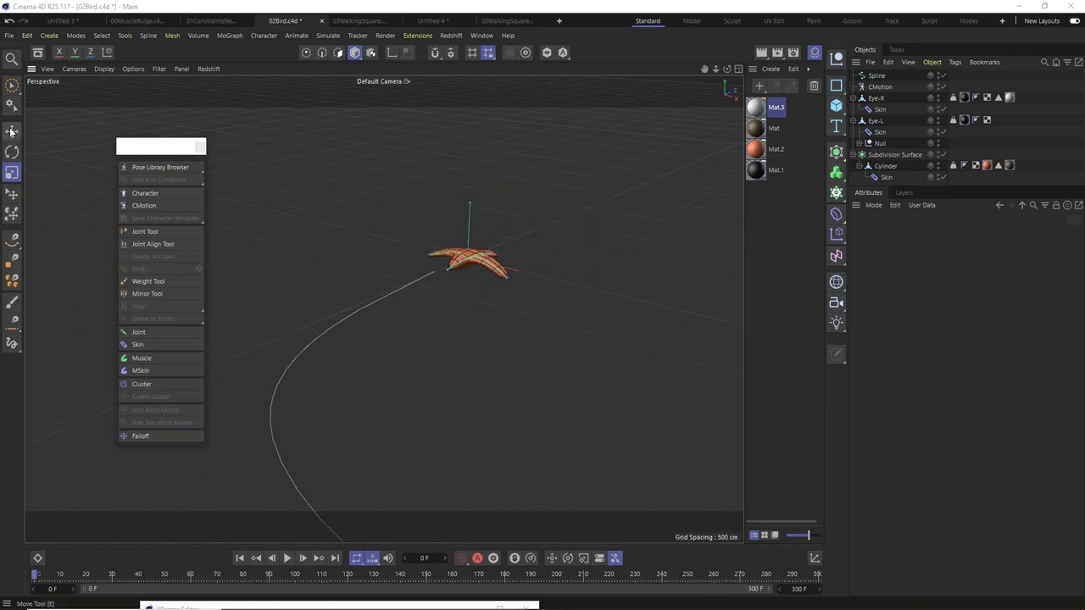
Set CMotion's walk mode to follow the spline path and play a preview.
click(11, 131)
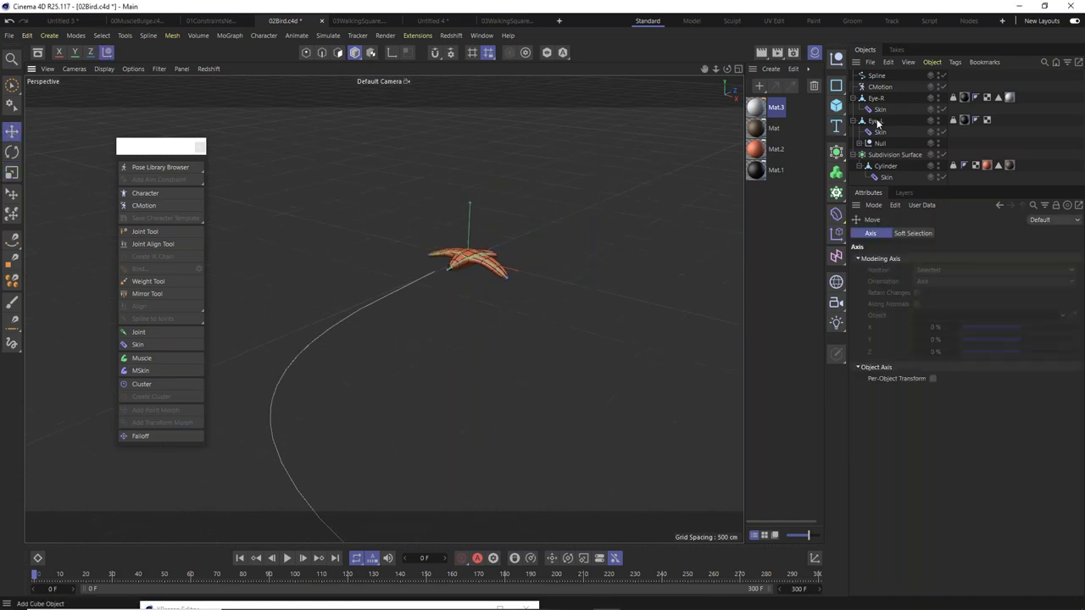
click(880, 87)
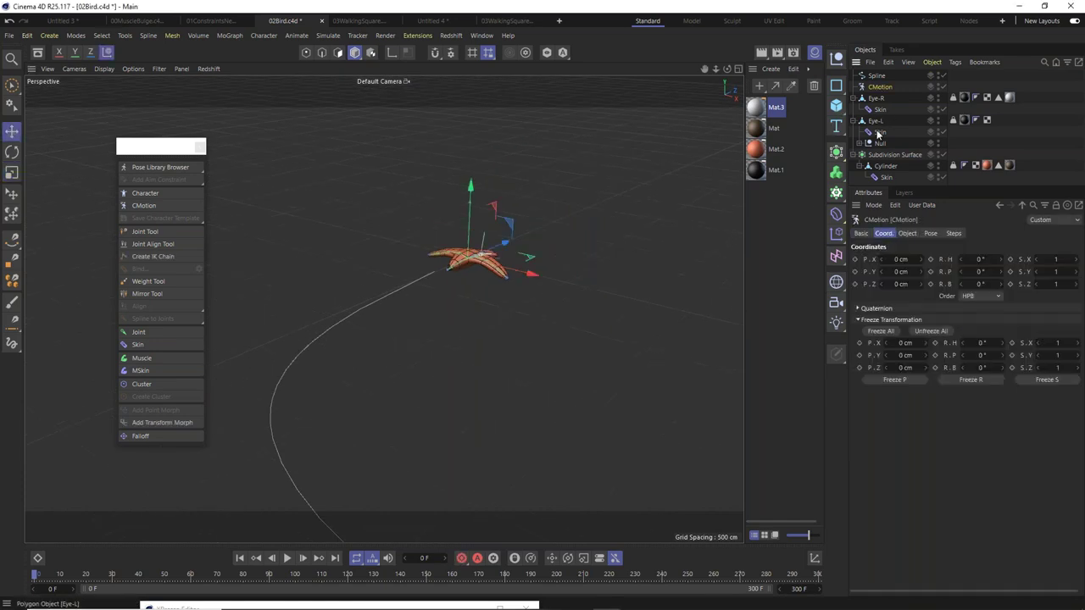
click(907, 233)
click(884, 234)
click(911, 235)
click(904, 259)
click(911, 295)
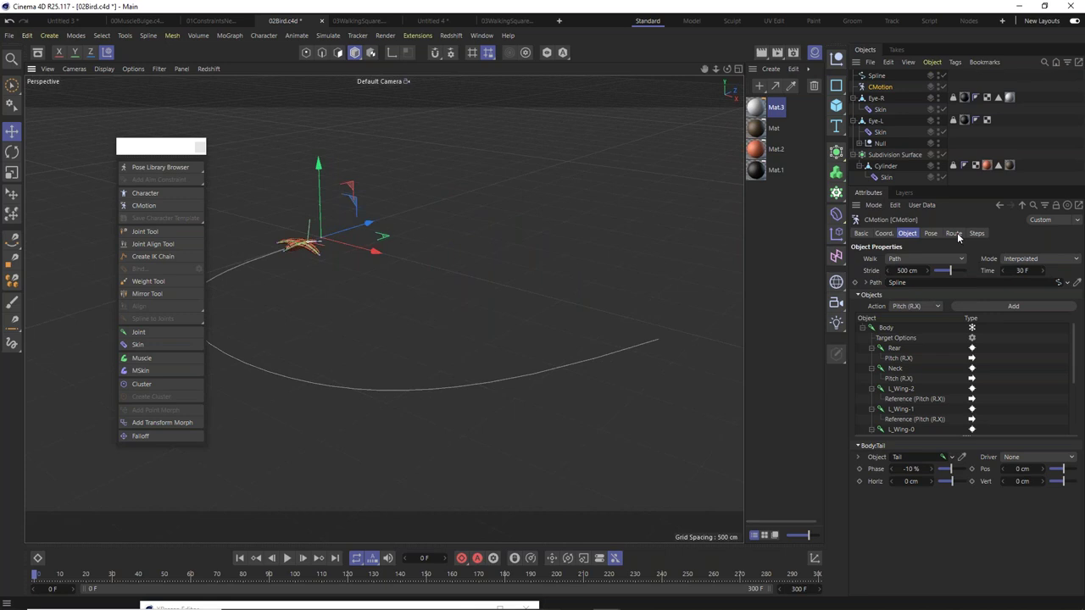
click(289, 559)
Lengthen CMotion's stride to about 957 cm and replay the animation from frame 0.
drag(949, 271, 971, 273)
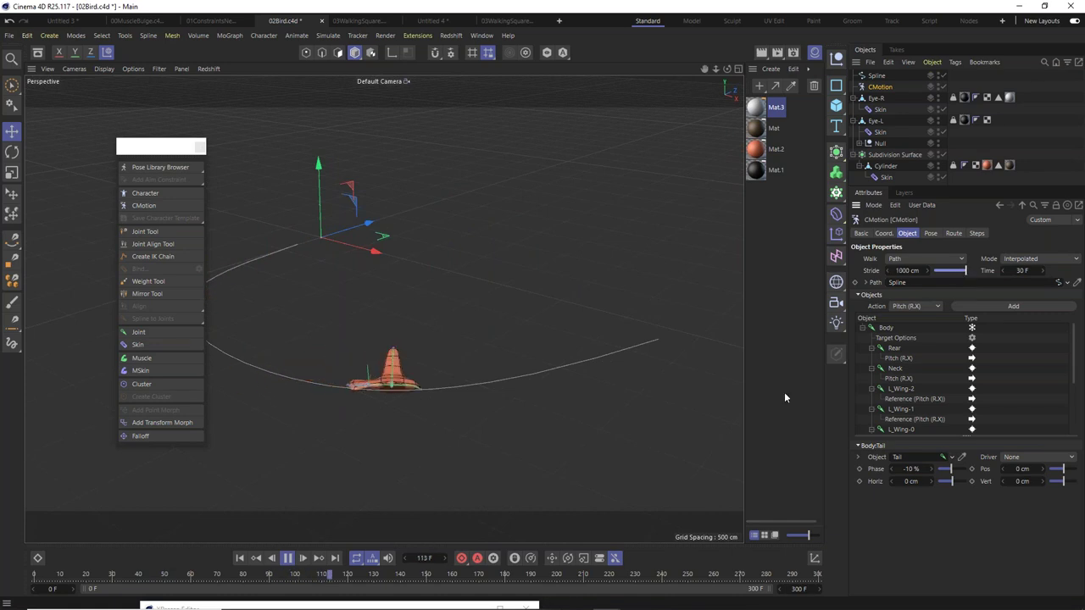
key(space)
click(473, 583)
drag(477, 578, 506, 598)
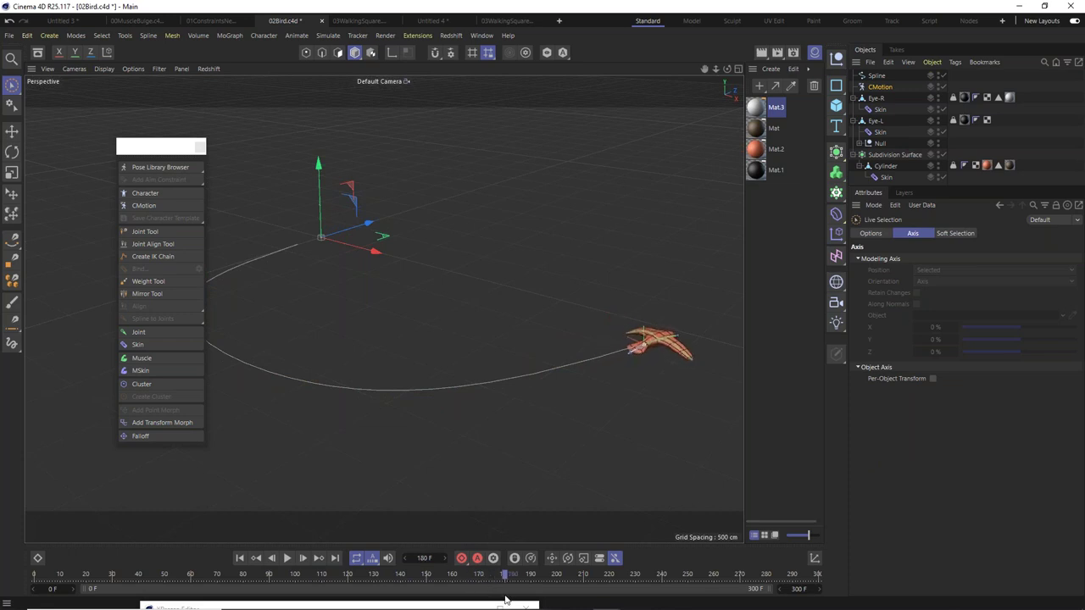
click(879, 87)
mouse_move(969, 272)
mouse_down()
mouse_move(951, 273)
mouse_move(967, 281)
mouse_up()
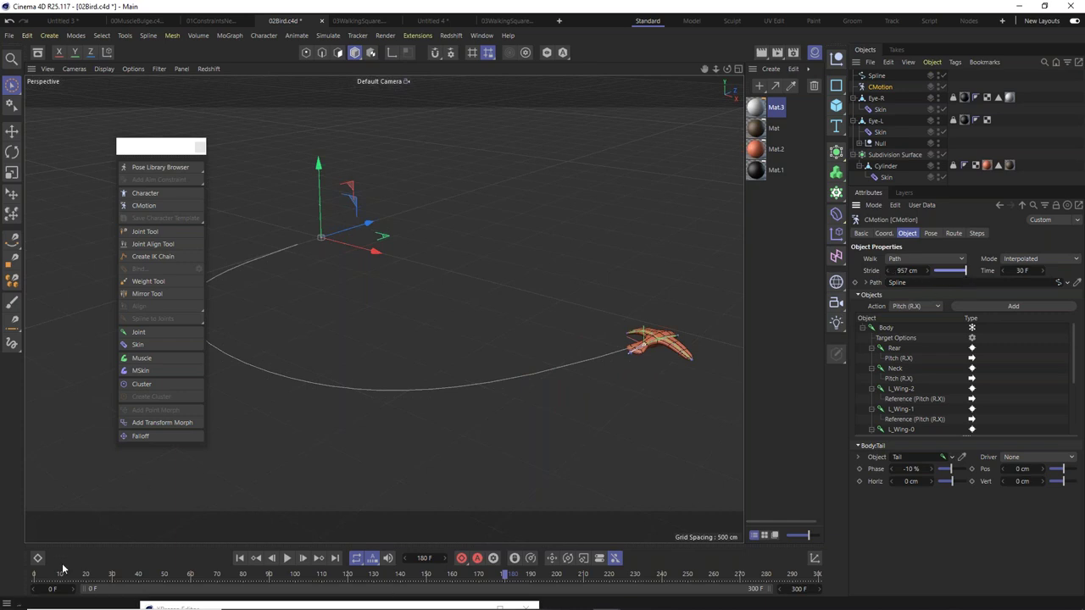
drag(64, 577, 35, 576)
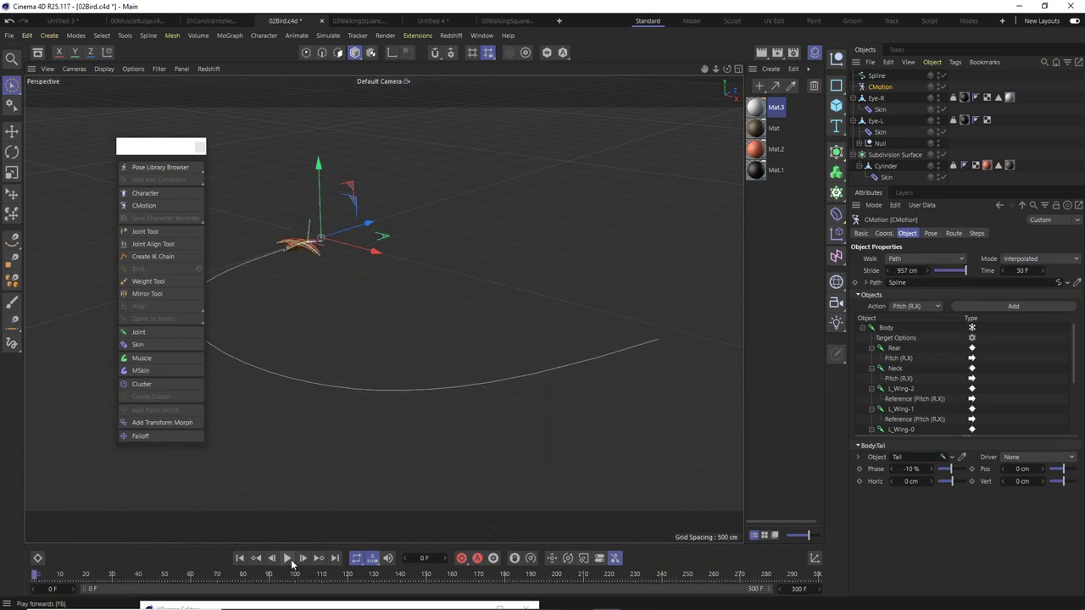
click(287, 558)
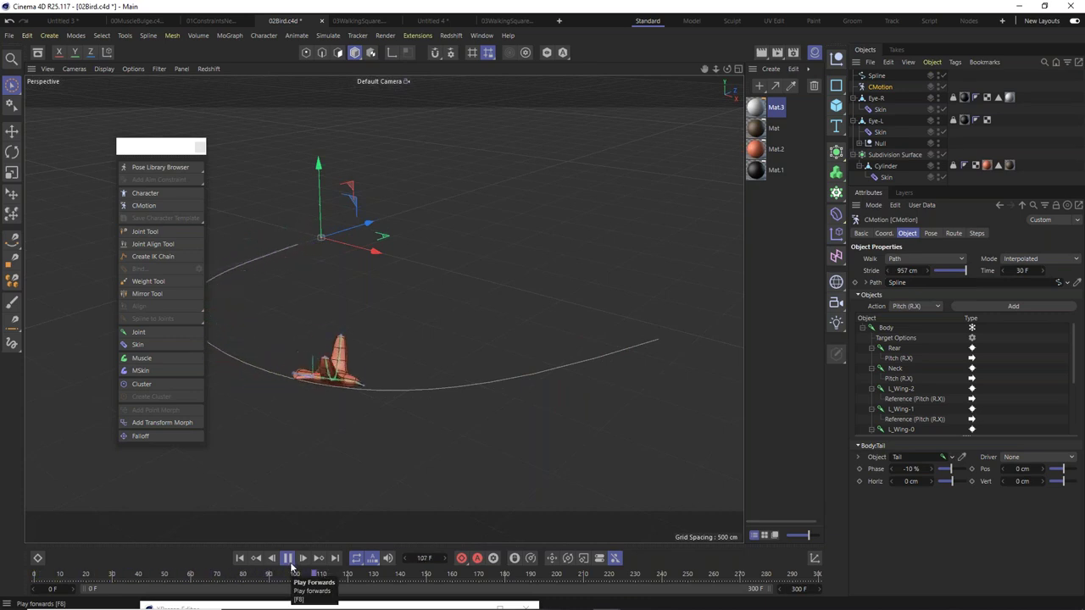
key(F8)
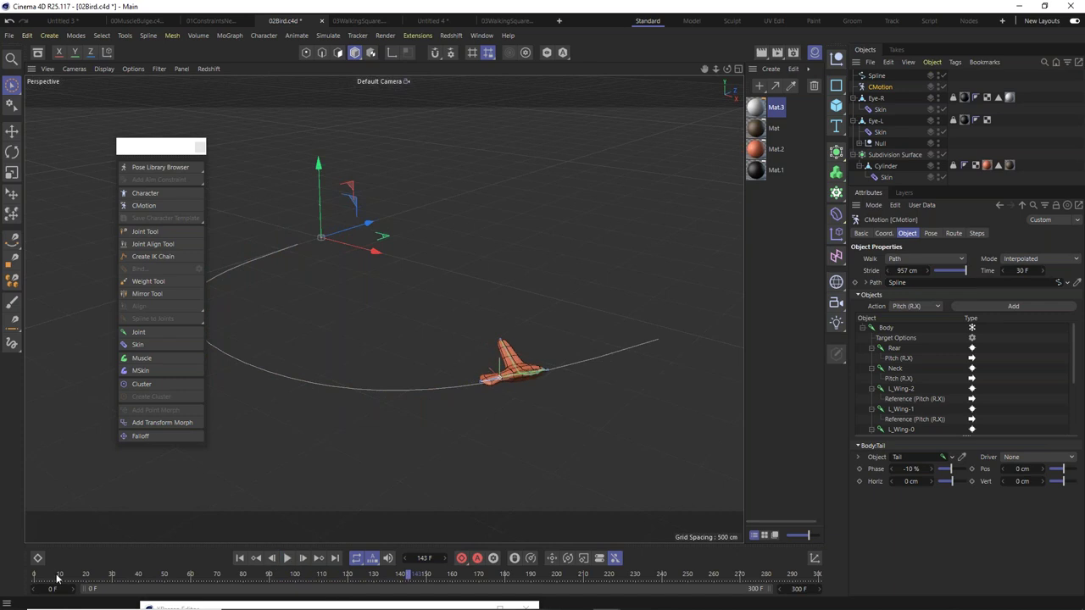
drag(58, 578, 34, 577)
click(922, 259)
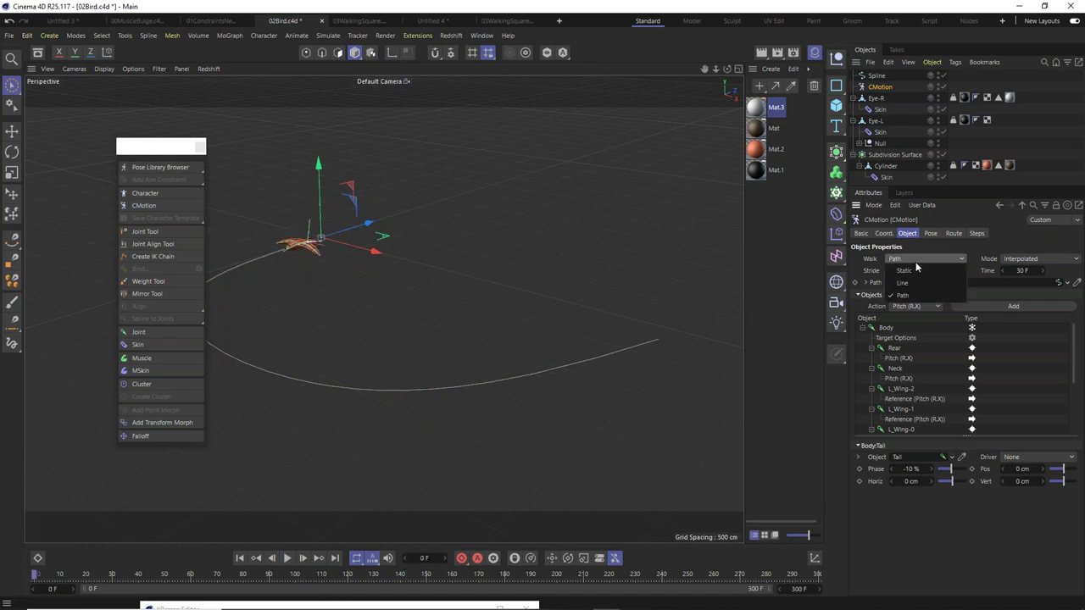
Set CMotion's walk mode to Static and add an Align to Spline tag to the Null.
click(921, 270)
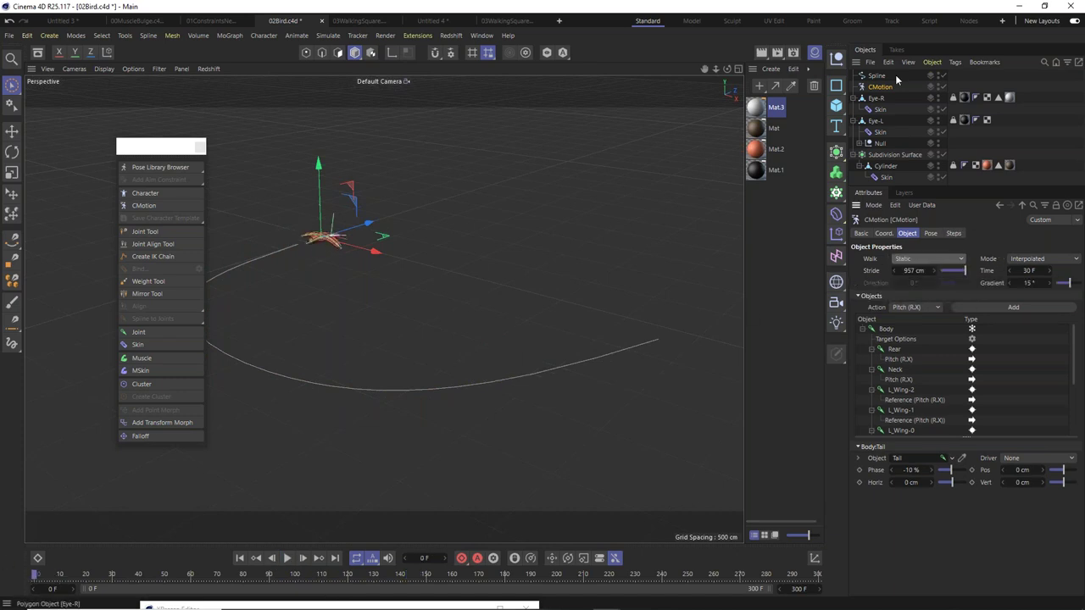
click(880, 144)
right_click(880, 144)
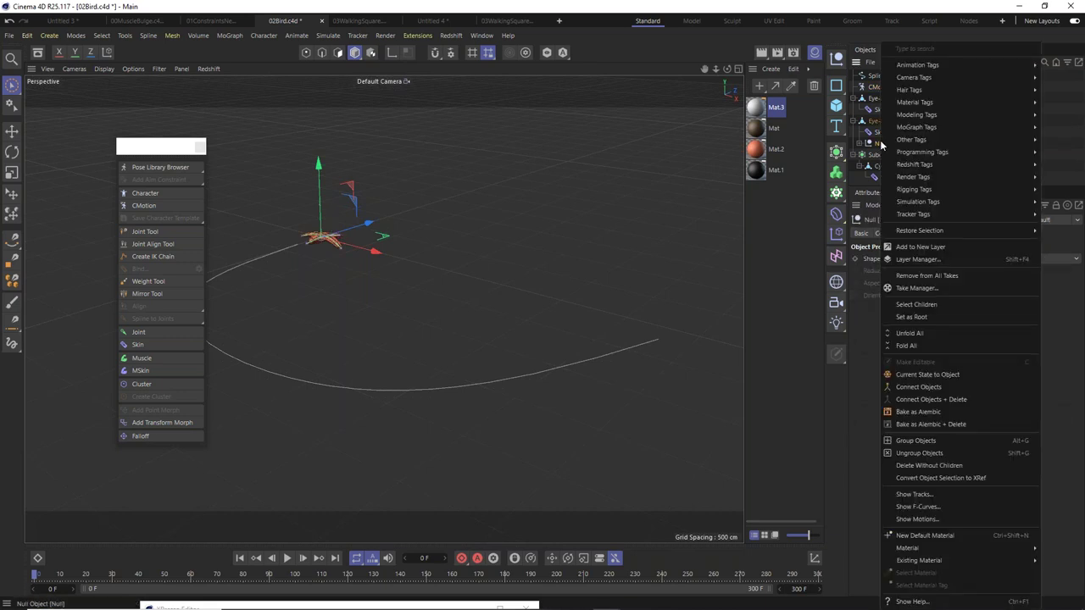
mouse_move(948, 102)
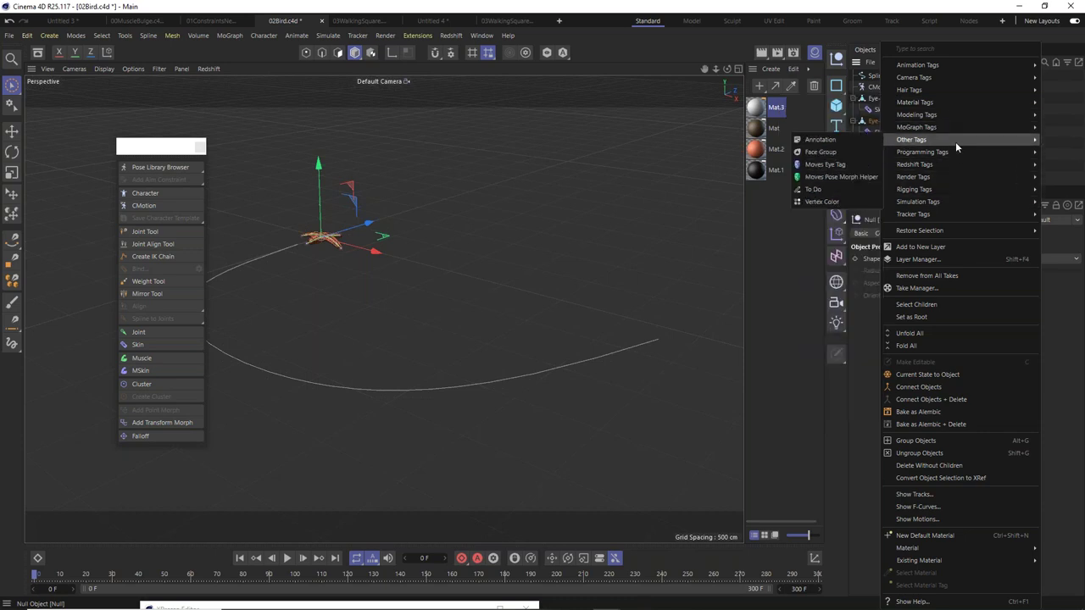
mouse_move(954, 64)
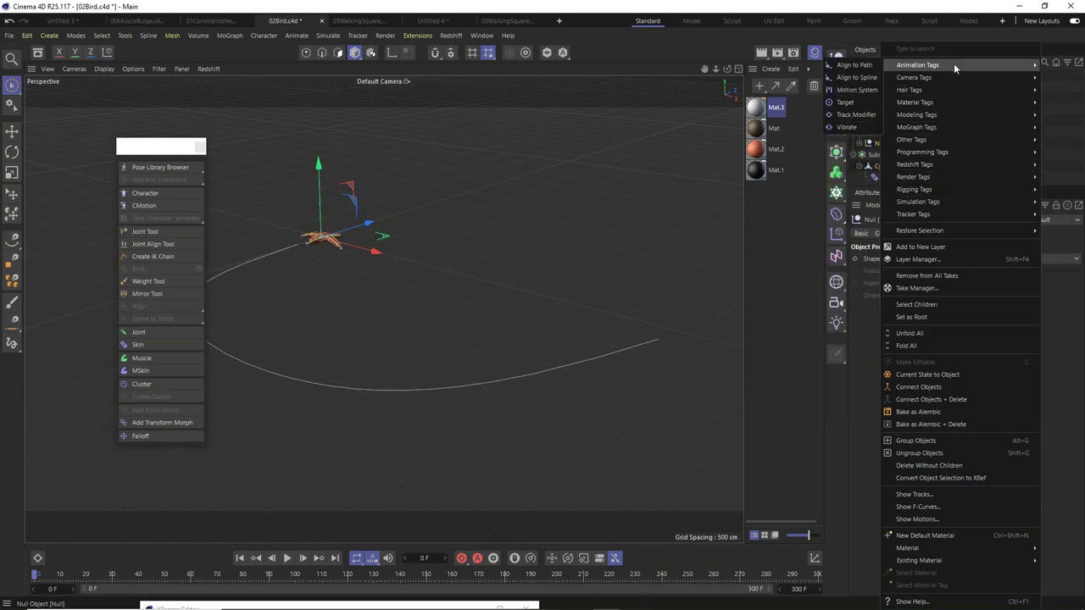
click(858, 77)
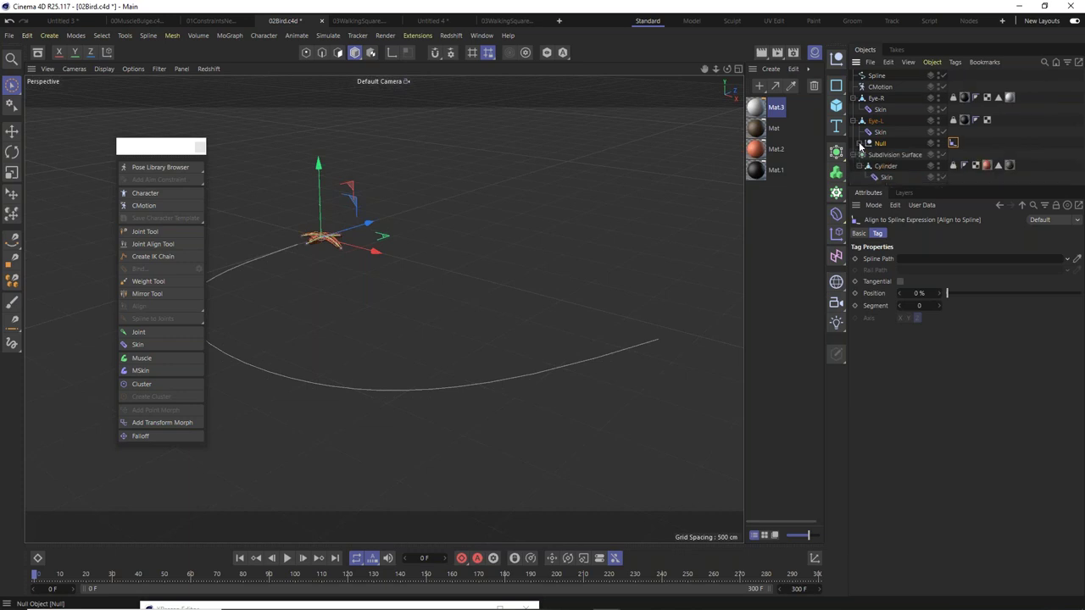
Link Spline as the tag's path at 22% position, then delete the Null.
drag(876, 77, 908, 258)
drag(957, 292, 971, 272)
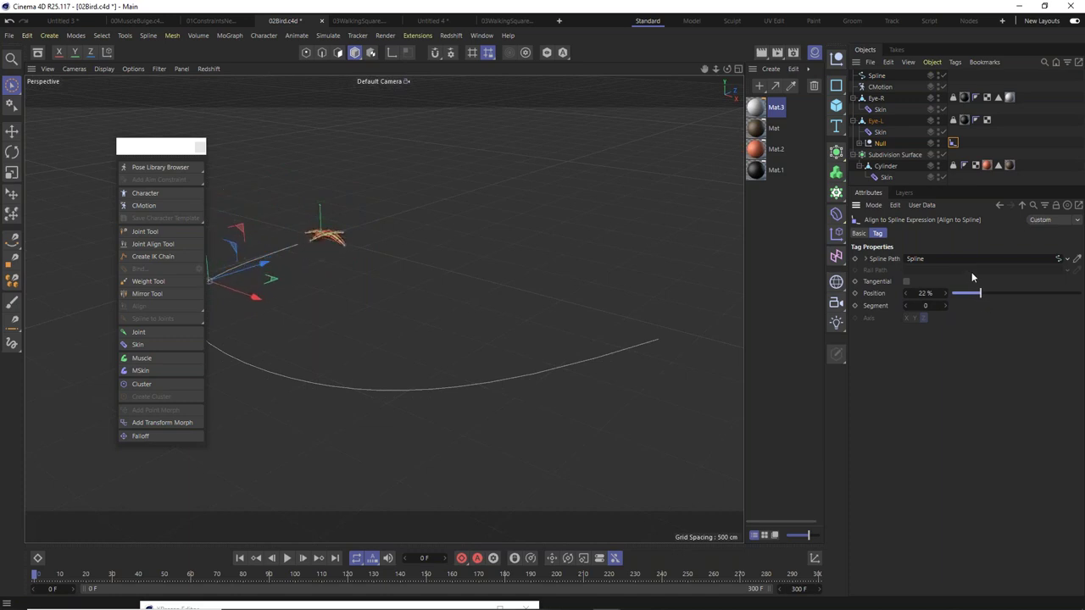
click(879, 143)
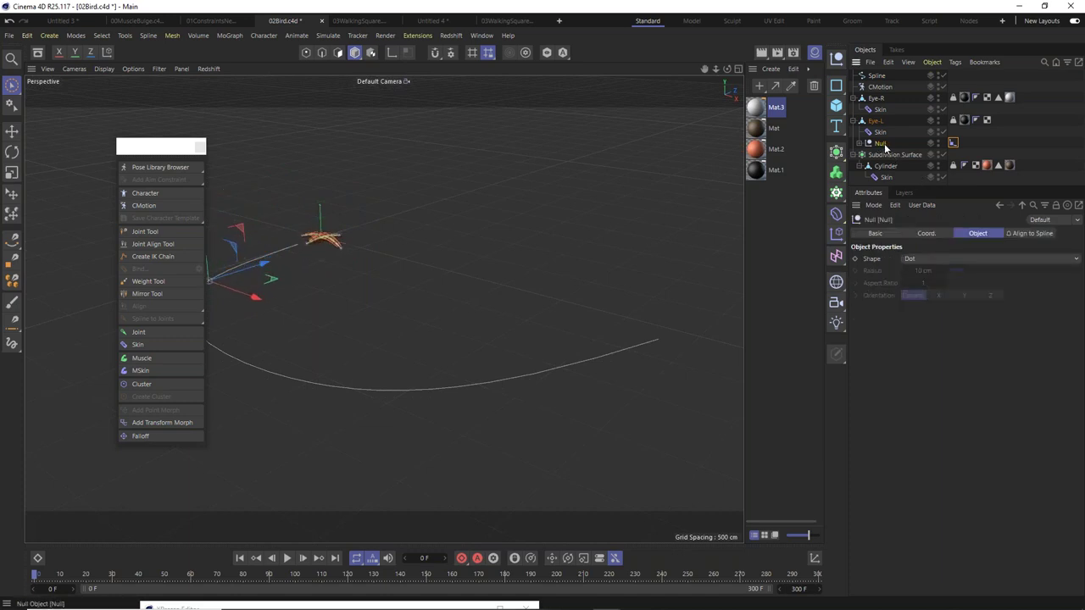
key(Delete)
Select CMotion to review its settings after removing the Null.
click(881, 89)
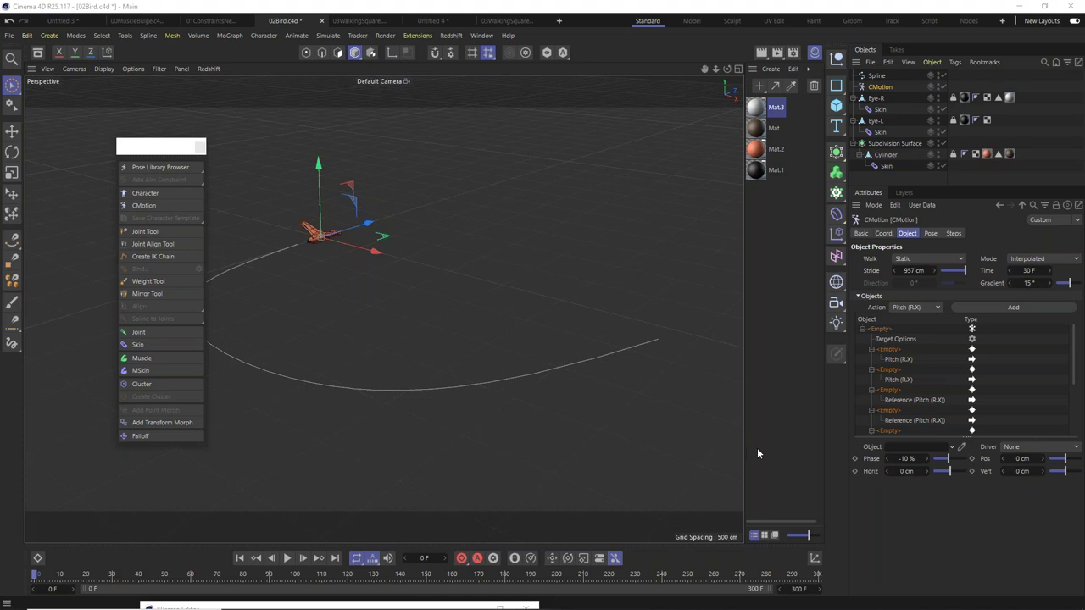
mouse_move(800, 607)
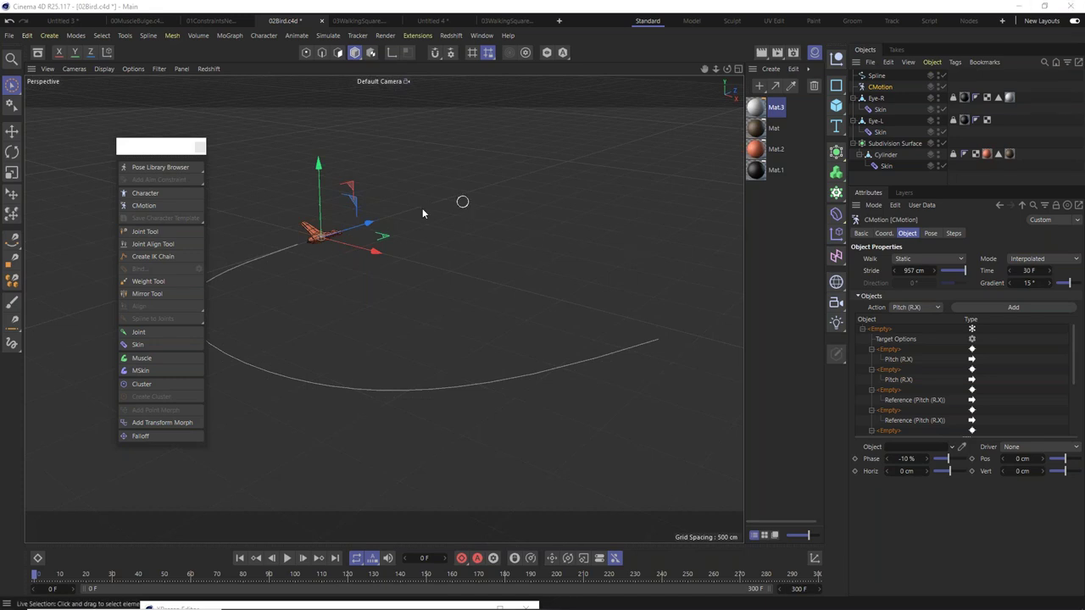
Zoom in on the orange bird, play its in-place wing flap, then stop and rewind to frame 0.
scroll(305, 222, up, 4)
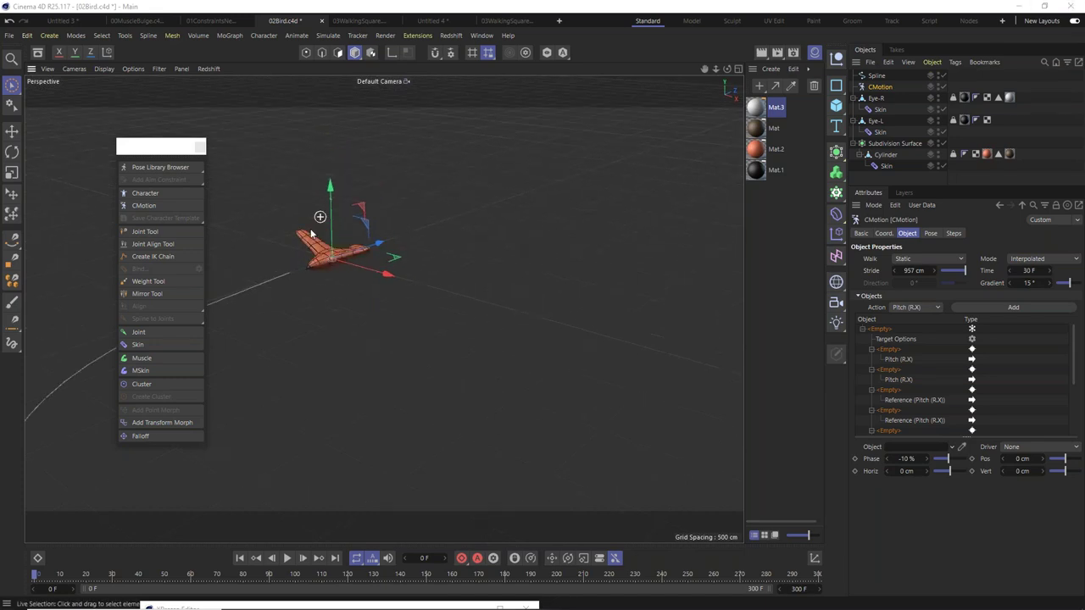
scroll(308, 254, up, 8)
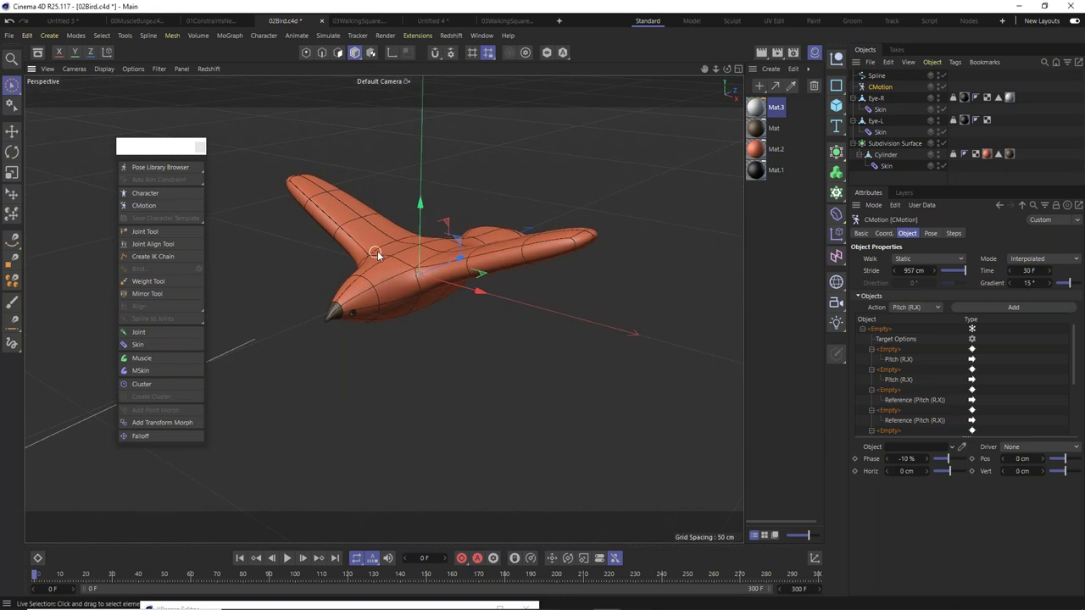
alt+drag(381, 252, 395, 235)
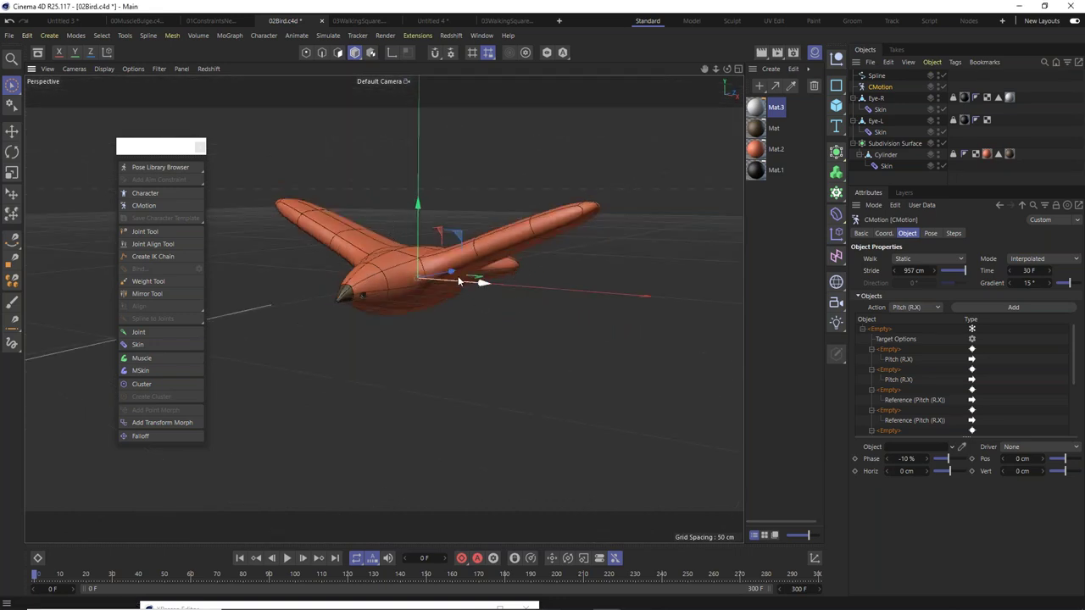
scroll(462, 278, up, 3)
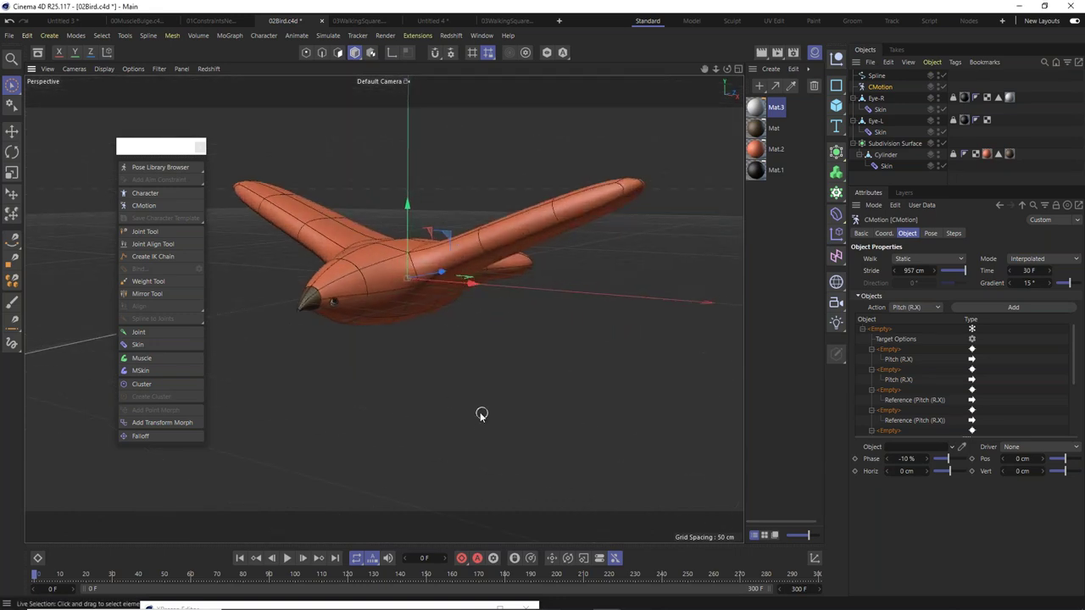
click(287, 558)
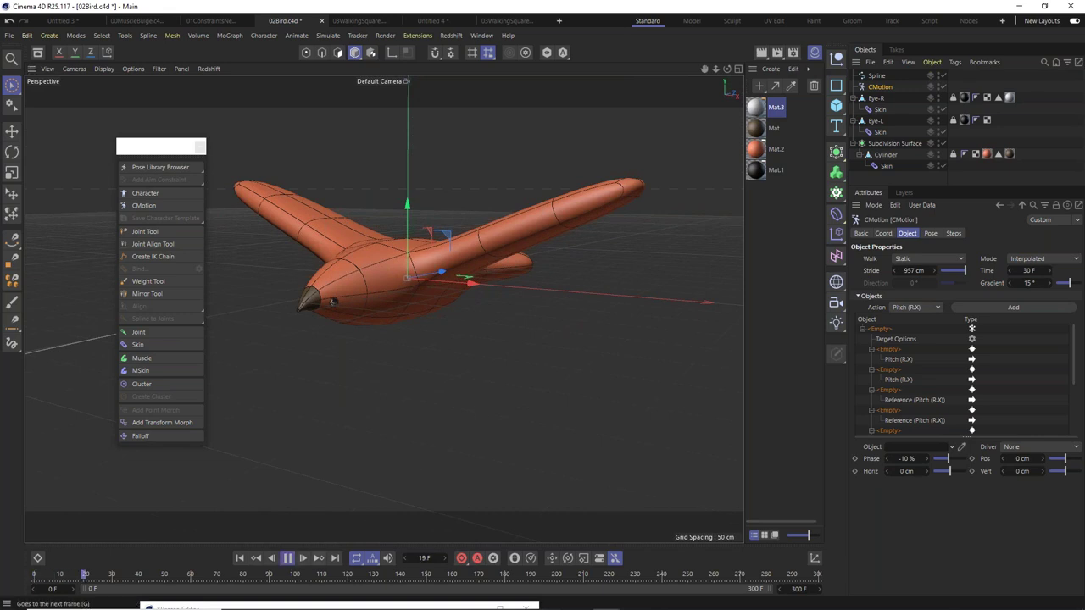
click(286, 558)
drag(166, 575, 10, 578)
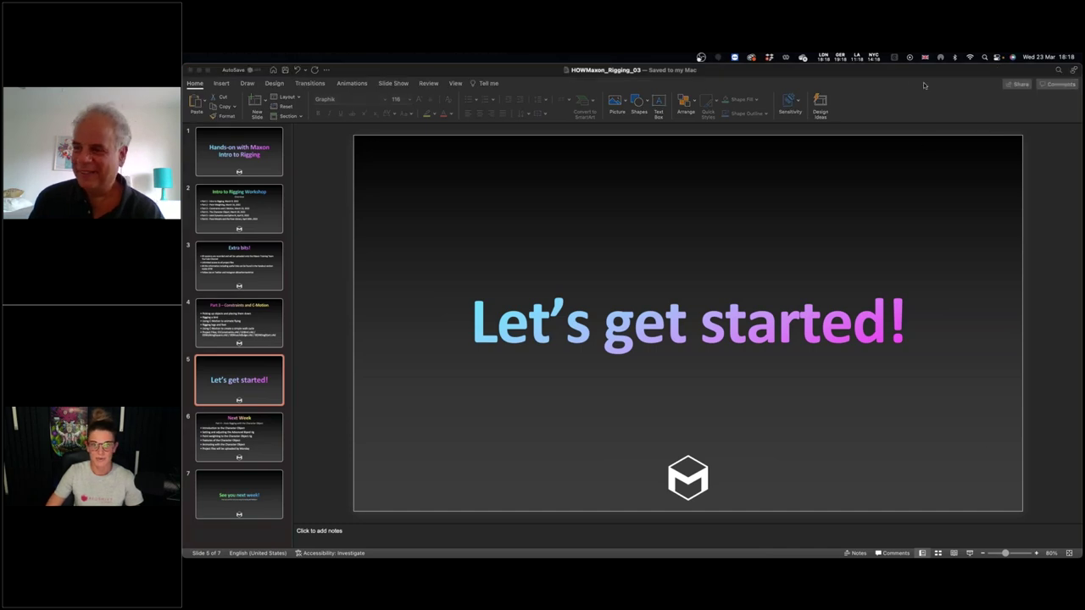
Run the slide show from slide 5 and advance to the Next Week slide on Part 4 – Auto Rigging.
drag(820, 70, 781, 70)
click(931, 552)
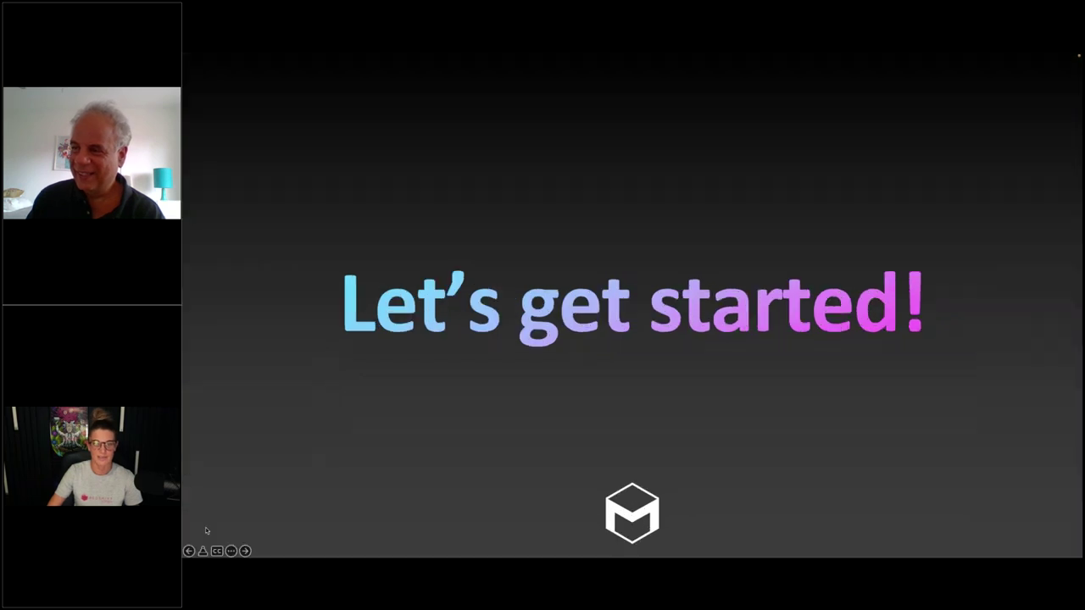
click(206, 531)
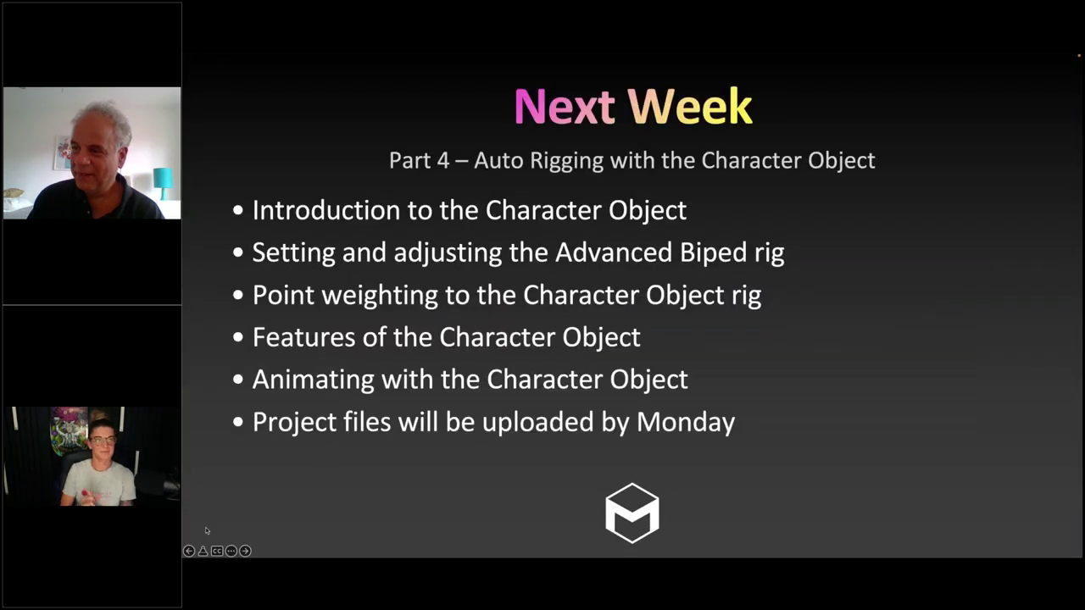